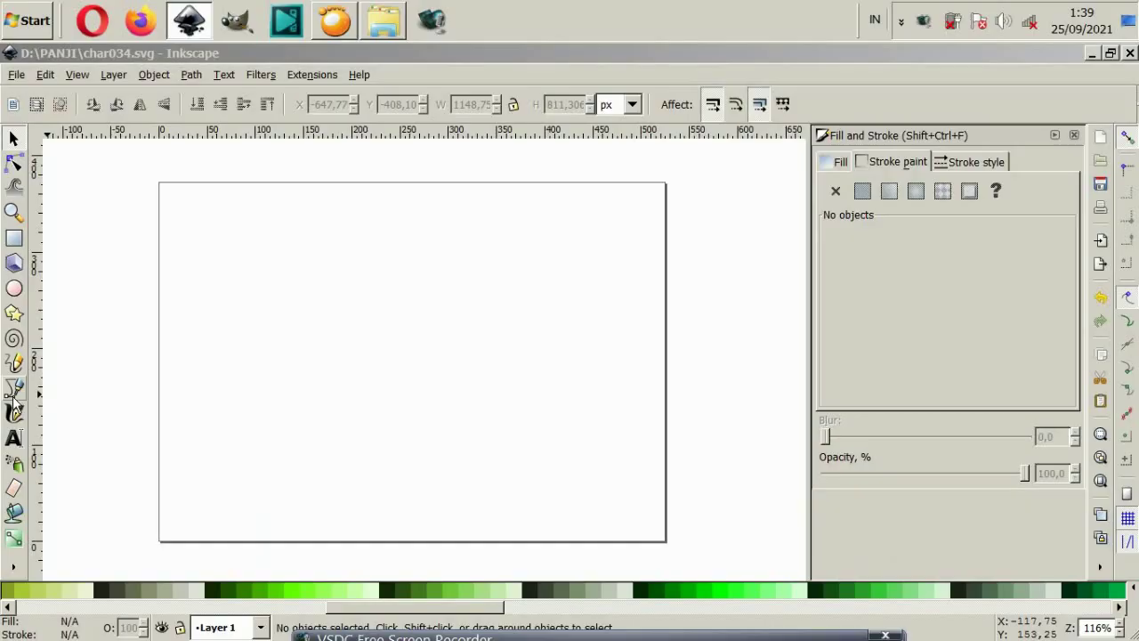
Step: Switch to the Bezier (Pen) tool with the B shortcut
key(b)
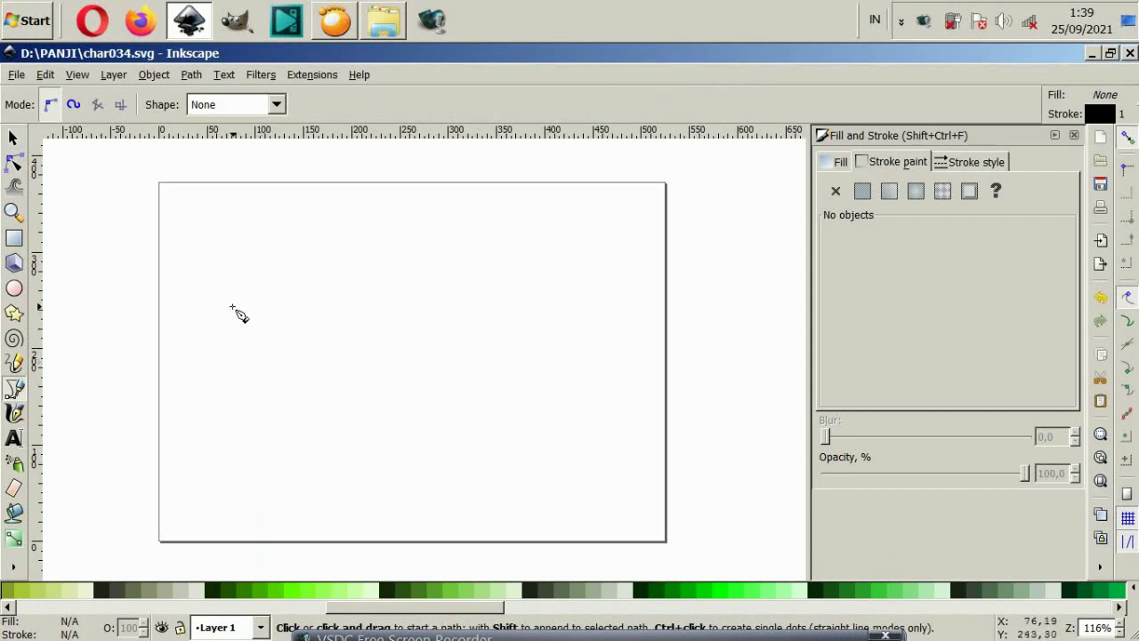
Step: Draw a closed bean-shaped body outline across the page with curved Pen nodes
click(250, 317)
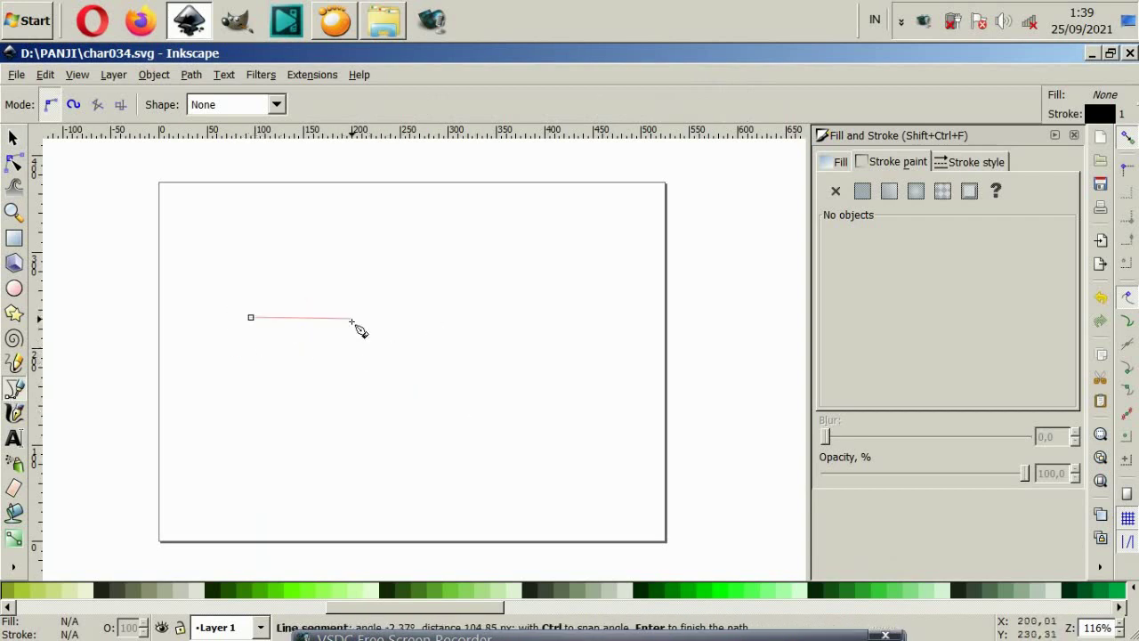
key(Escape)
click(16, 391)
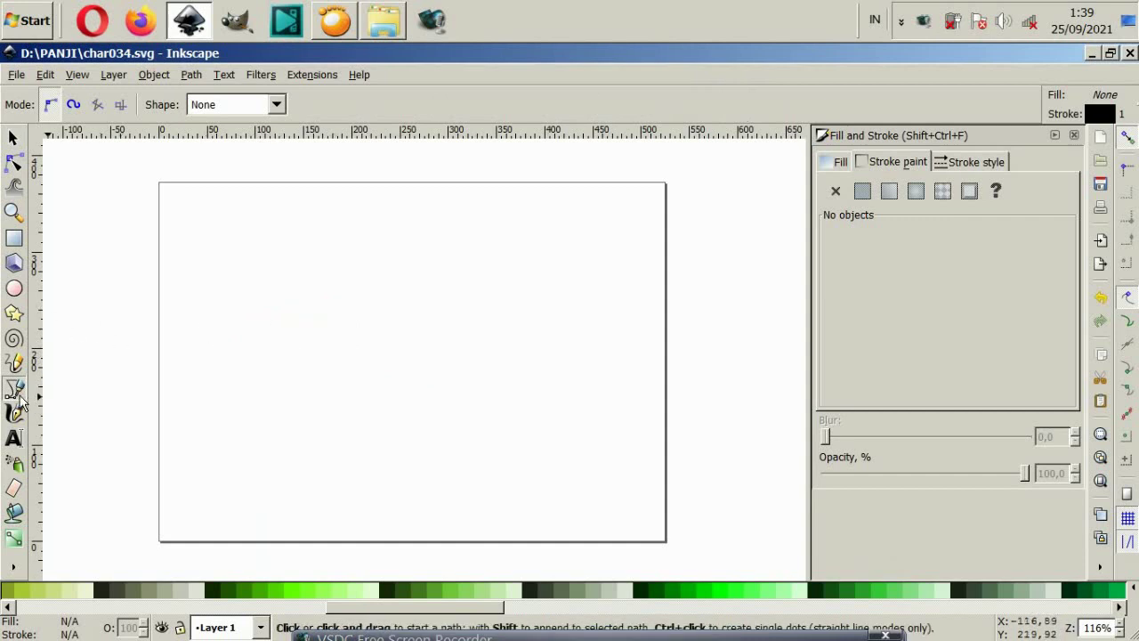
click(259, 330)
mouse_move(368, 348)
mouse_down()
mouse_move(405, 359)
mouse_move(432, 346)
mouse_up()
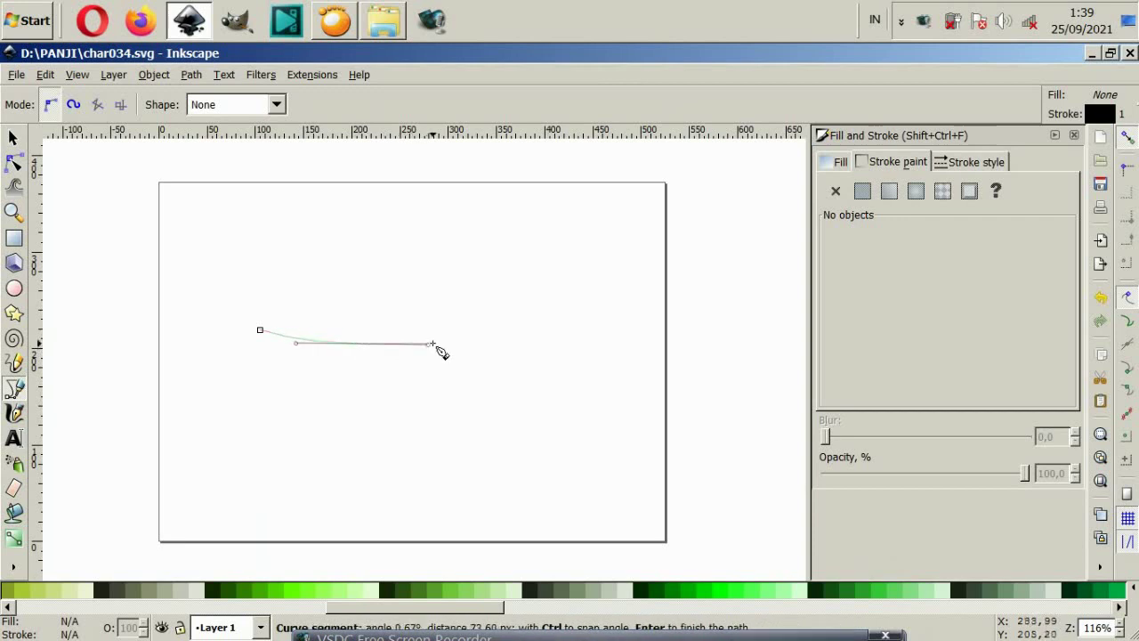
drag(551, 312, 583, 314)
mouse_move(572, 383)
mouse_down()
mouse_move(555, 417)
mouse_move(468, 456)
mouse_up()
drag(388, 450, 295, 413)
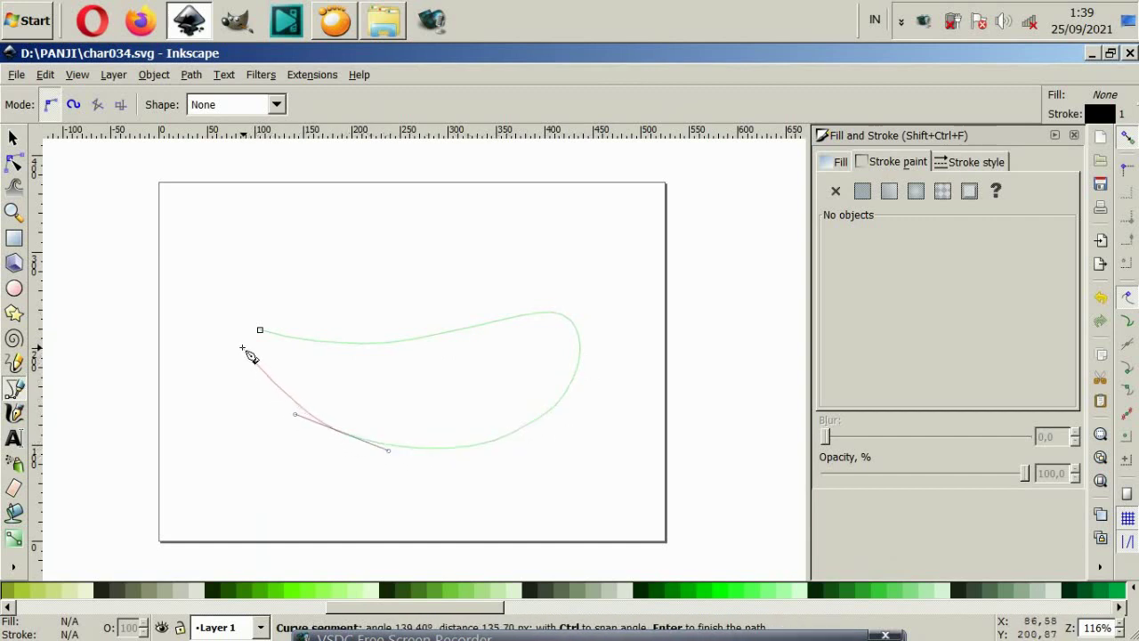
drag(260, 330, 267, 333)
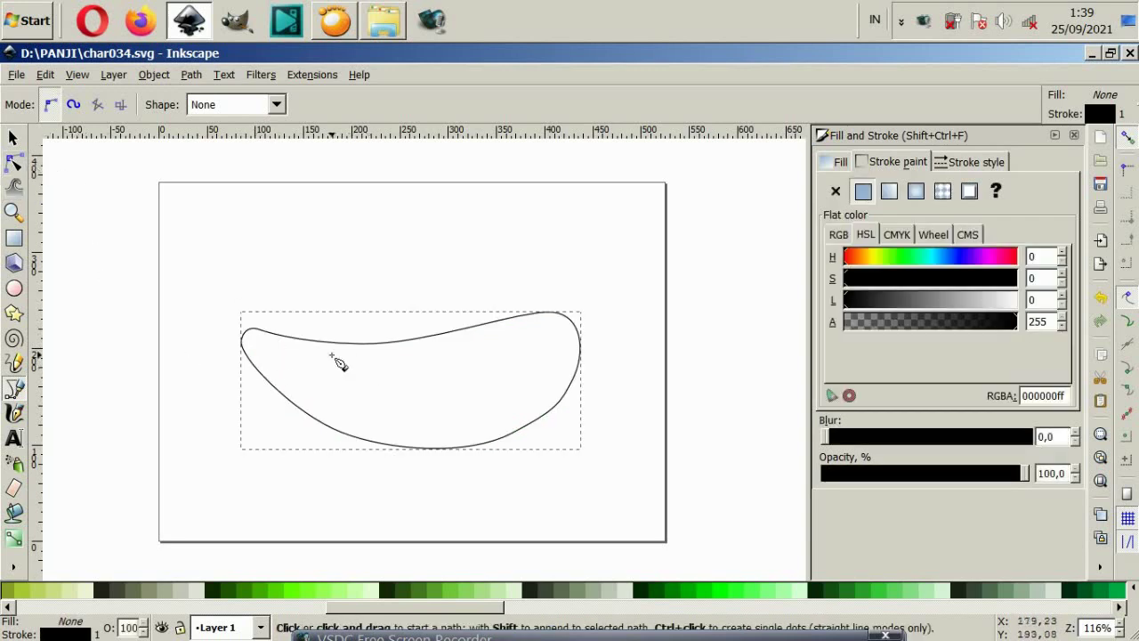
Step: Drag the bottom-right node's handle of the body outline to smooth that curve
click(15, 167)
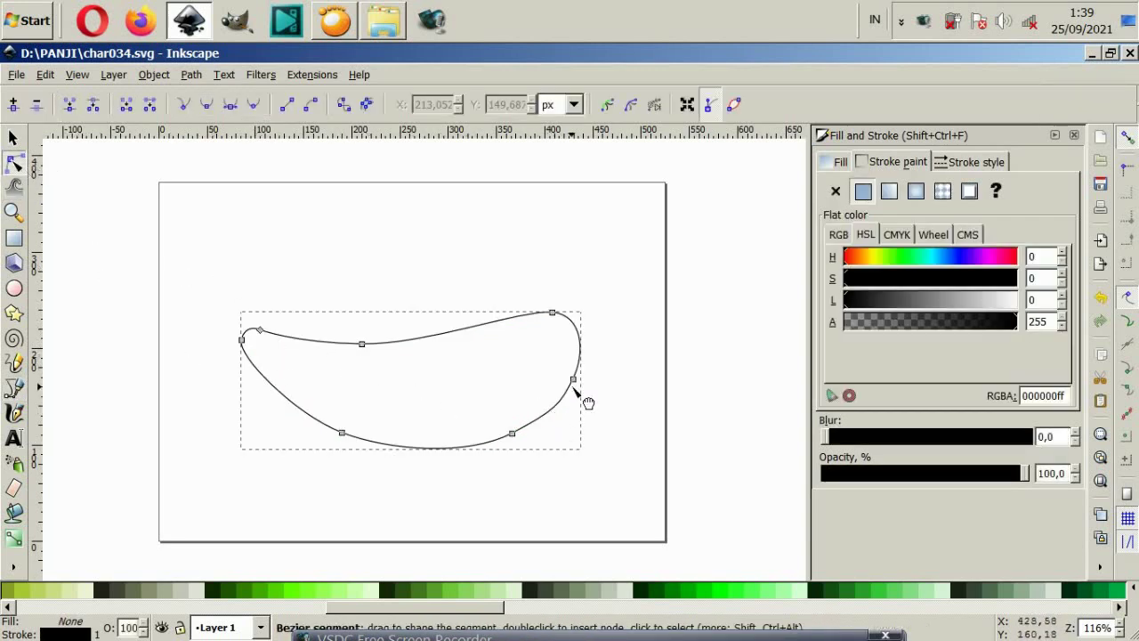
click(512, 434)
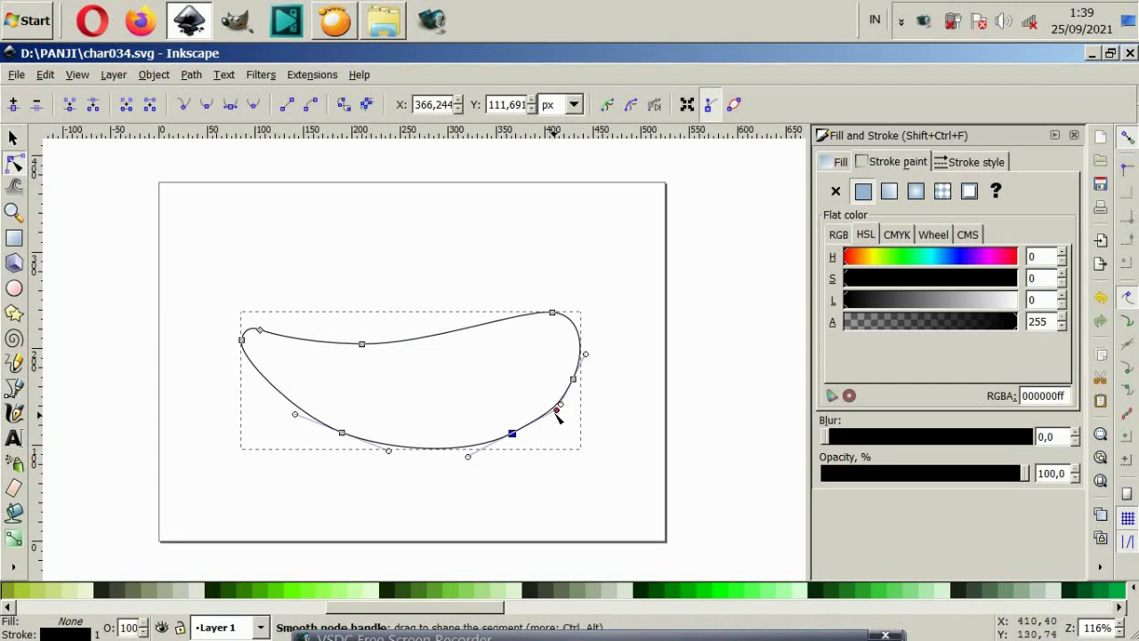
drag(555, 415, 540, 430)
click(525, 470)
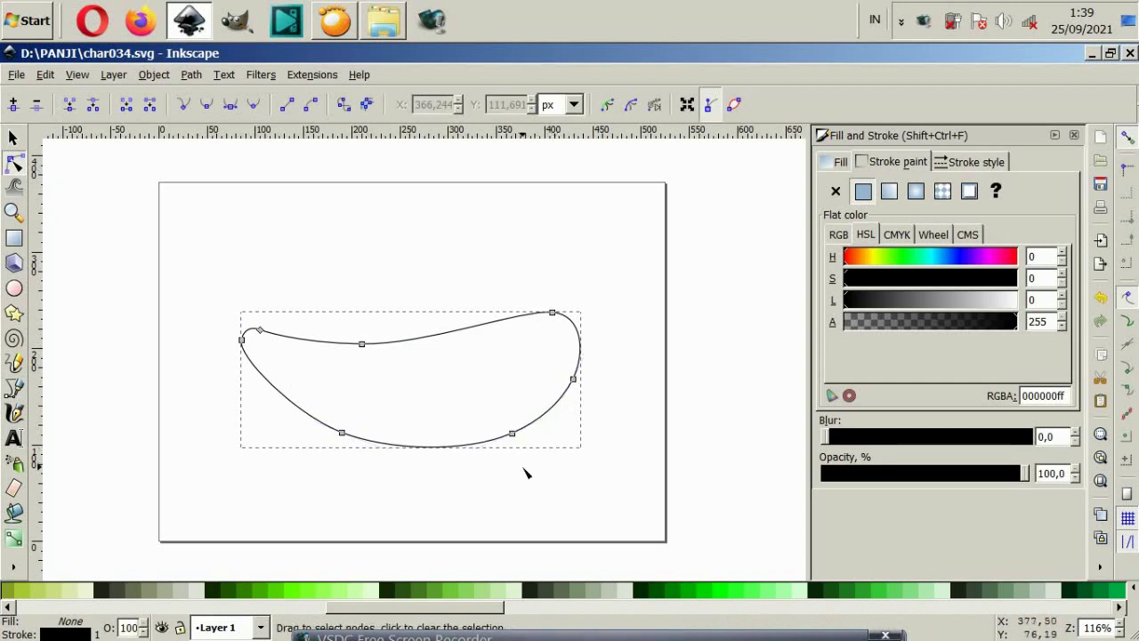
ctrl+scroll(444, 341, up, 1)
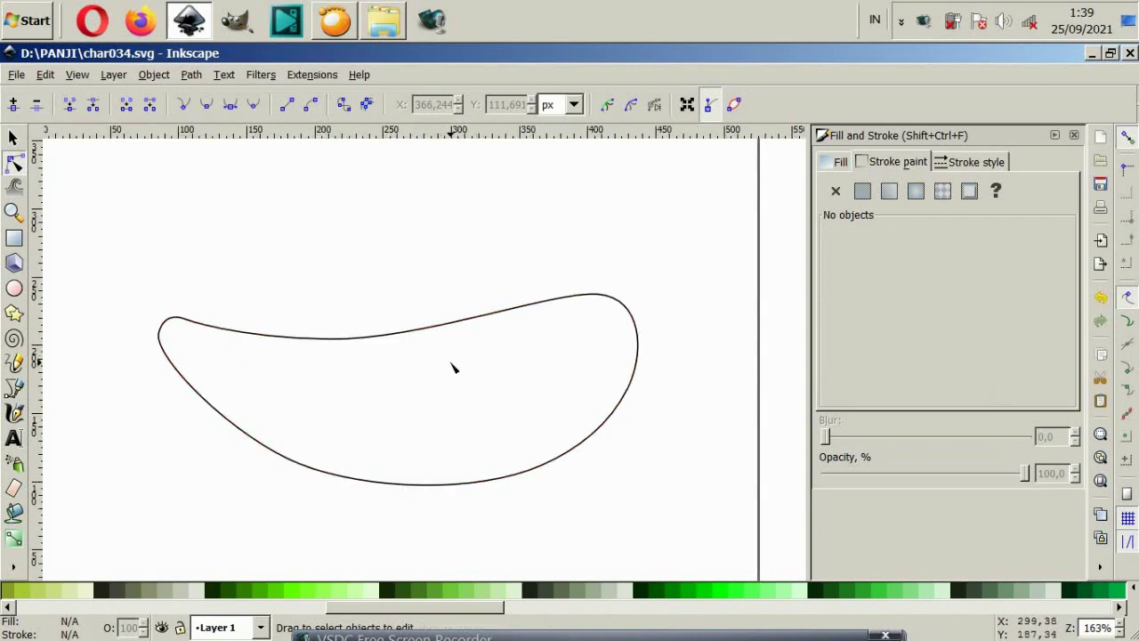
Step: Draw a small Bezier loop rising from the body's upper-right edge for the eye lobe
click(14, 391)
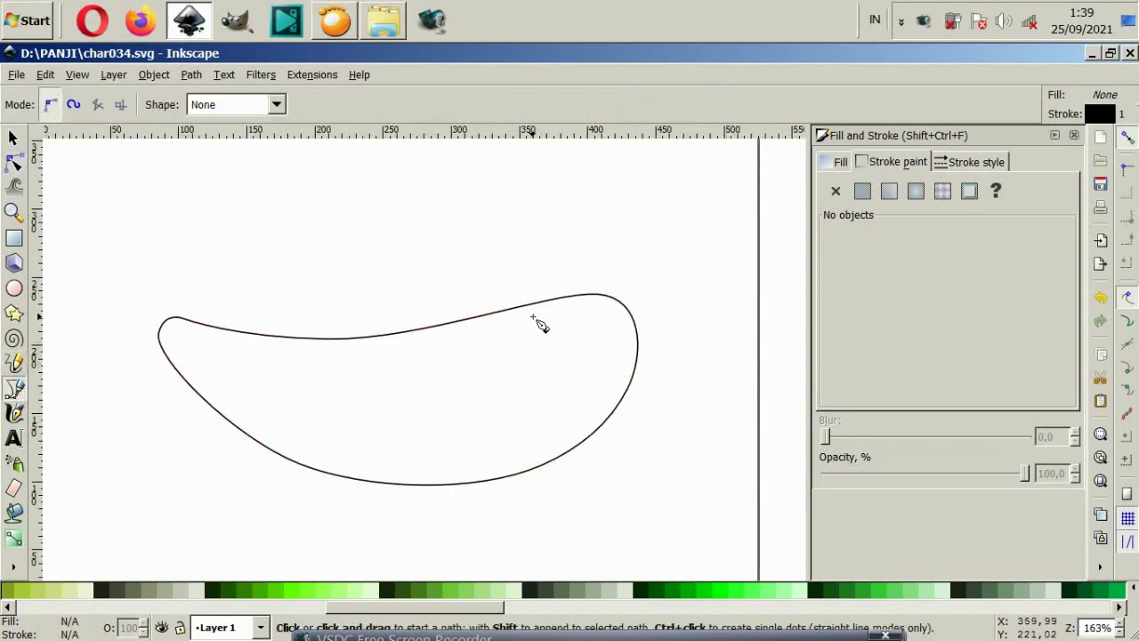
click(542, 321)
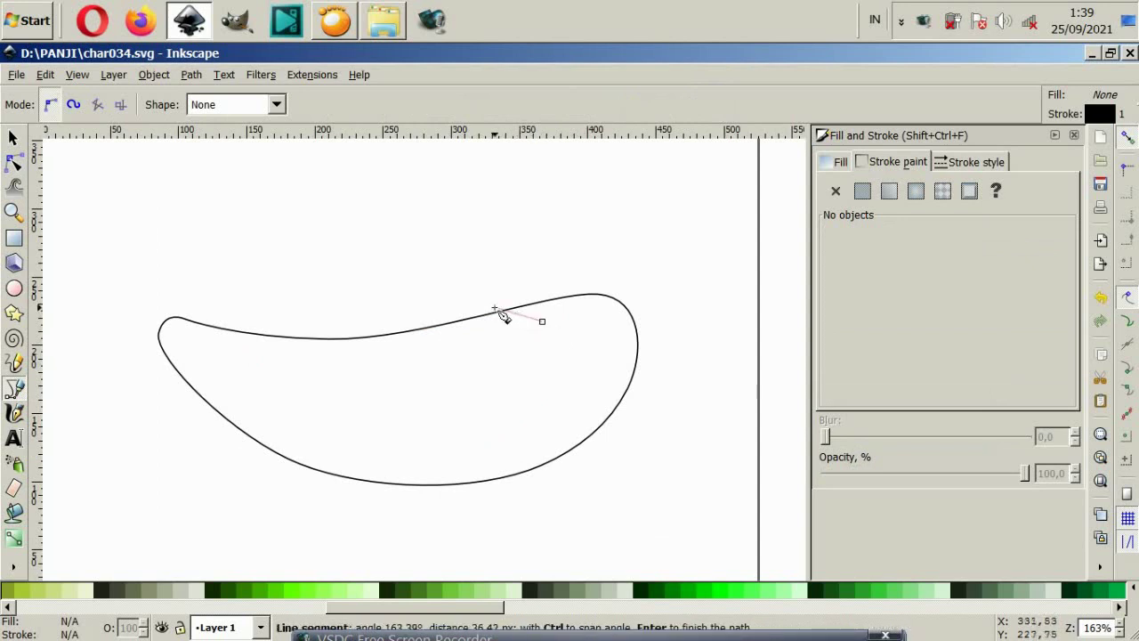
mouse_move(484, 314)
mouse_down()
mouse_move(496, 270)
mouse_move(525, 263)
mouse_move(552, 276)
mouse_up()
click(557, 283)
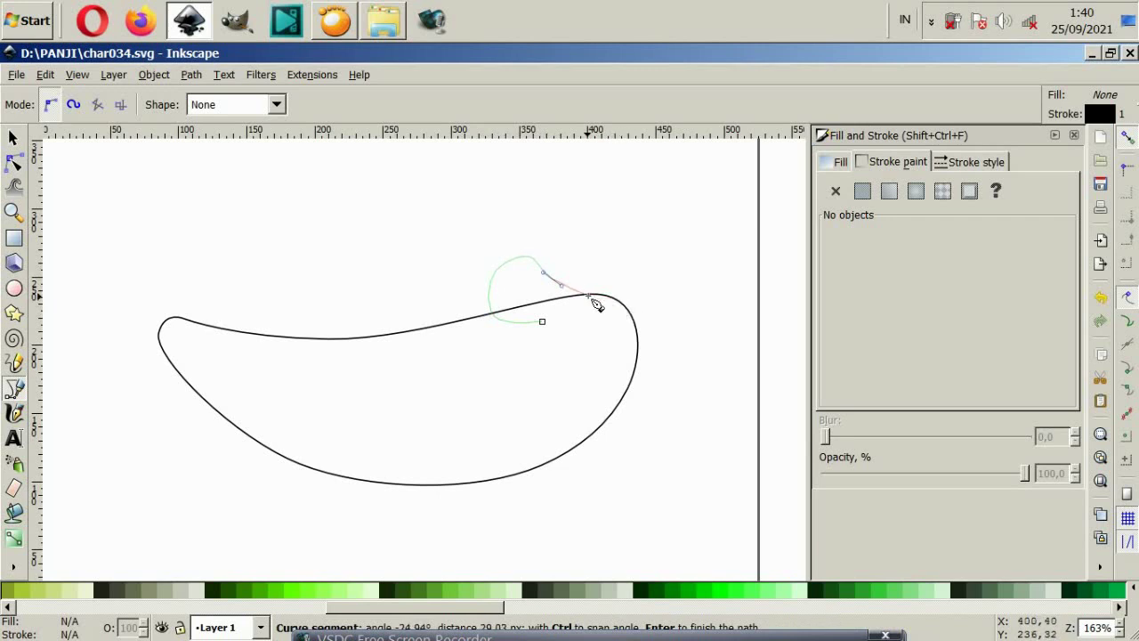
double_click(593, 301)
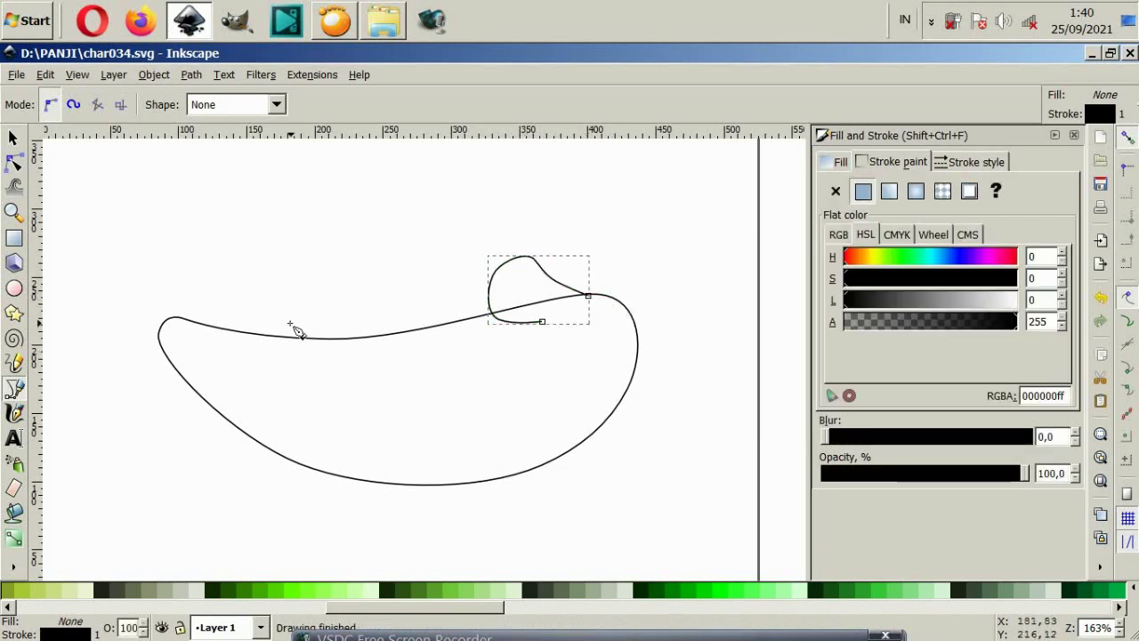
Step: Select all the eye loop's nodes and shift the loop slightly left
click(13, 163)
scroll(488, 281, up, 1)
mouse_move(411, 185)
mouse_down()
mouse_move(585, 345)
mouse_move(592, 369)
mouse_up()
drag(503, 270, 485, 276)
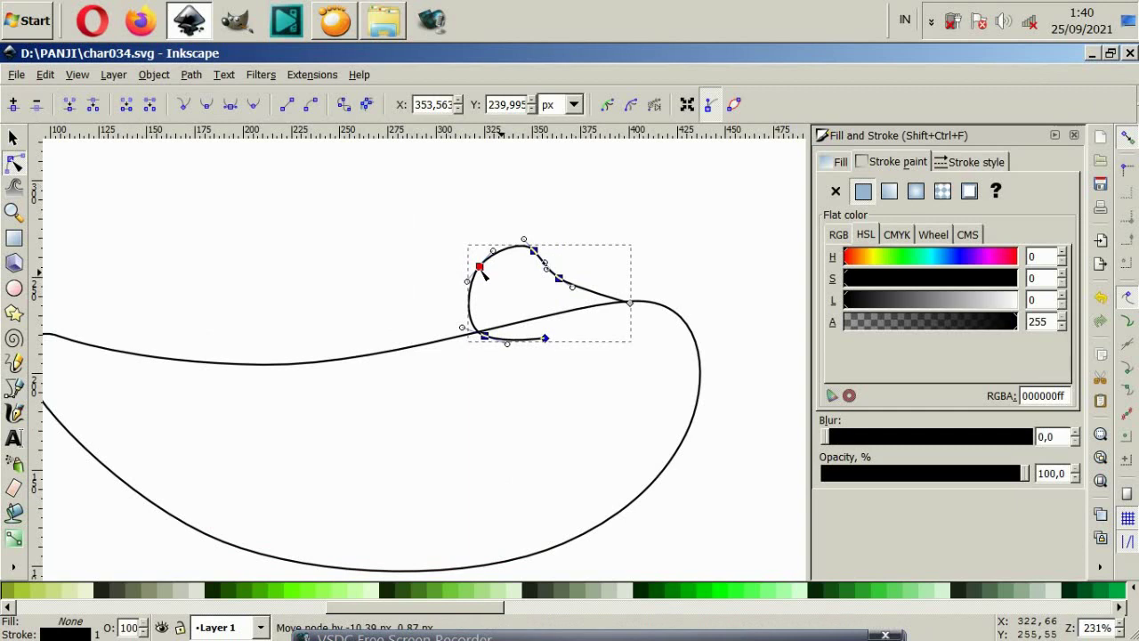
drag(545, 340, 541, 337)
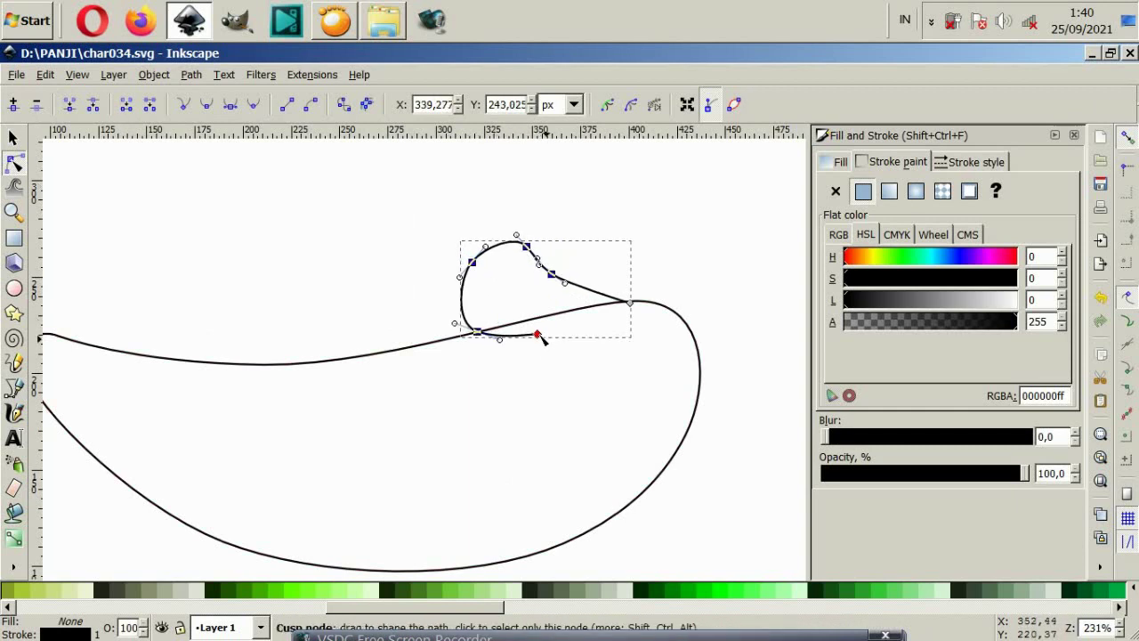
key(Right)
key(Right)
key(Escape)
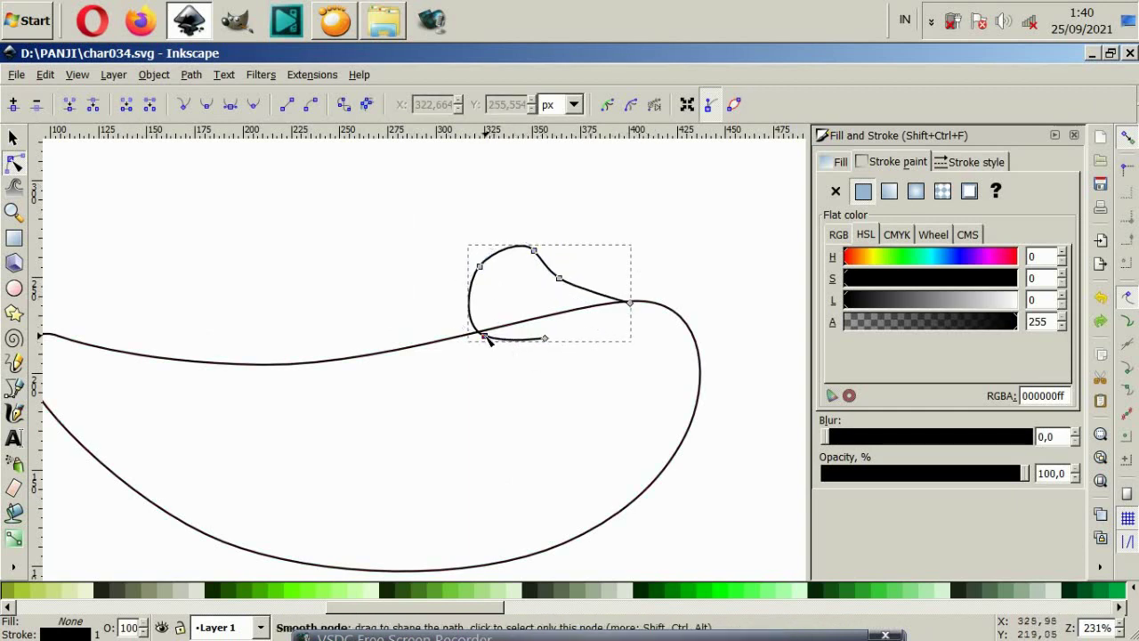
Step: Round out the loop's lower, upper and right-end curves by dragging its nodes and handles
click(484, 337)
drag(506, 348, 519, 363)
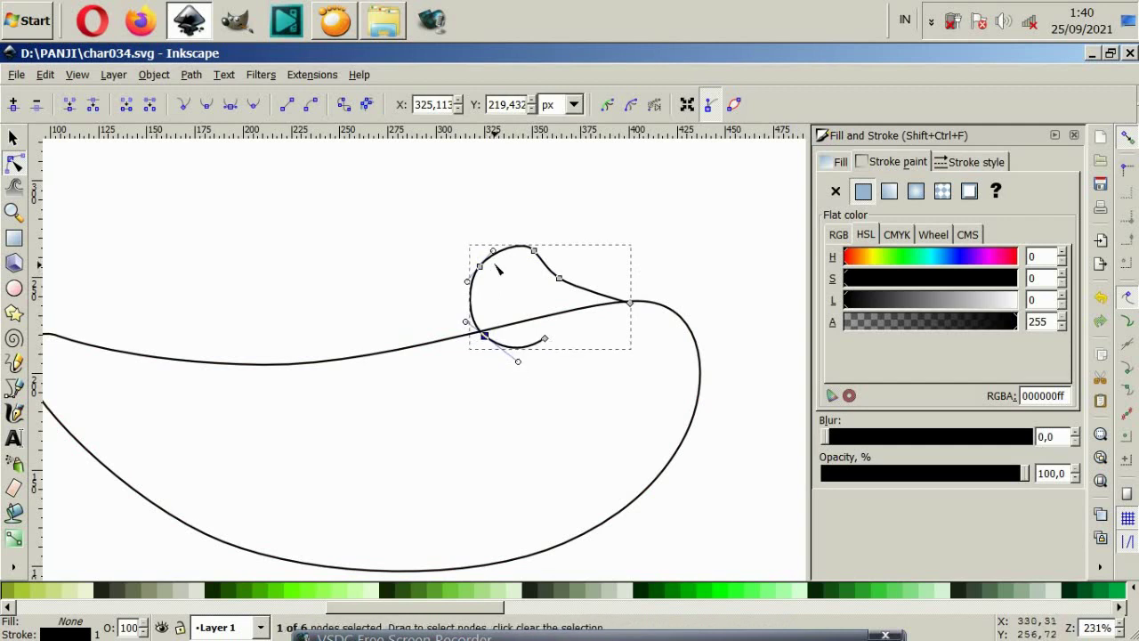
drag(493, 251, 497, 245)
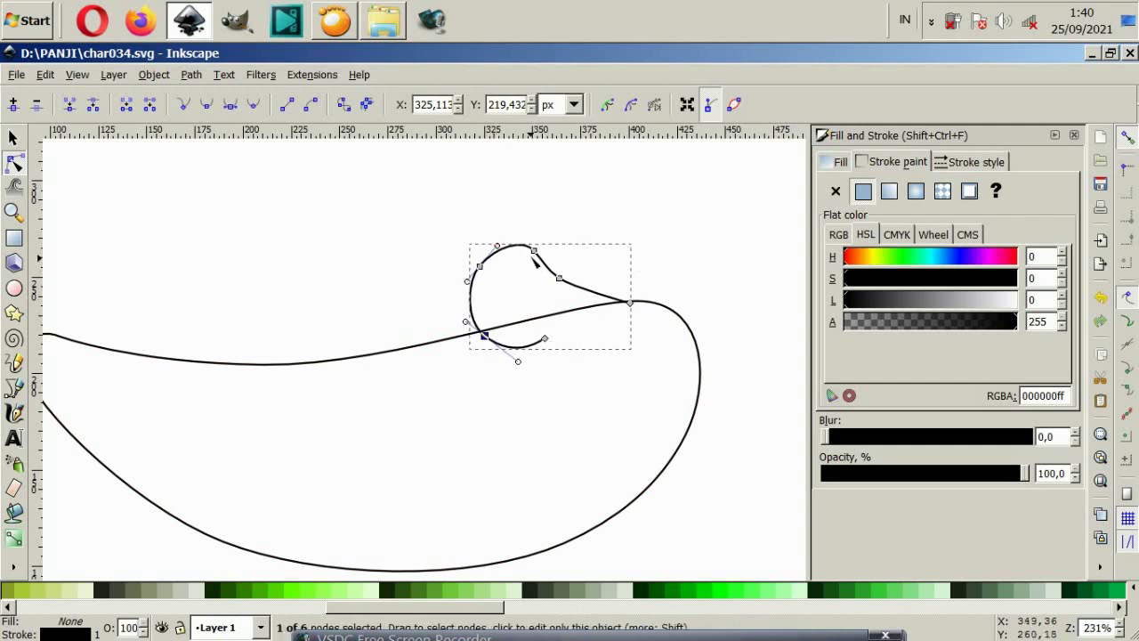
click(534, 253)
drag(545, 263, 553, 264)
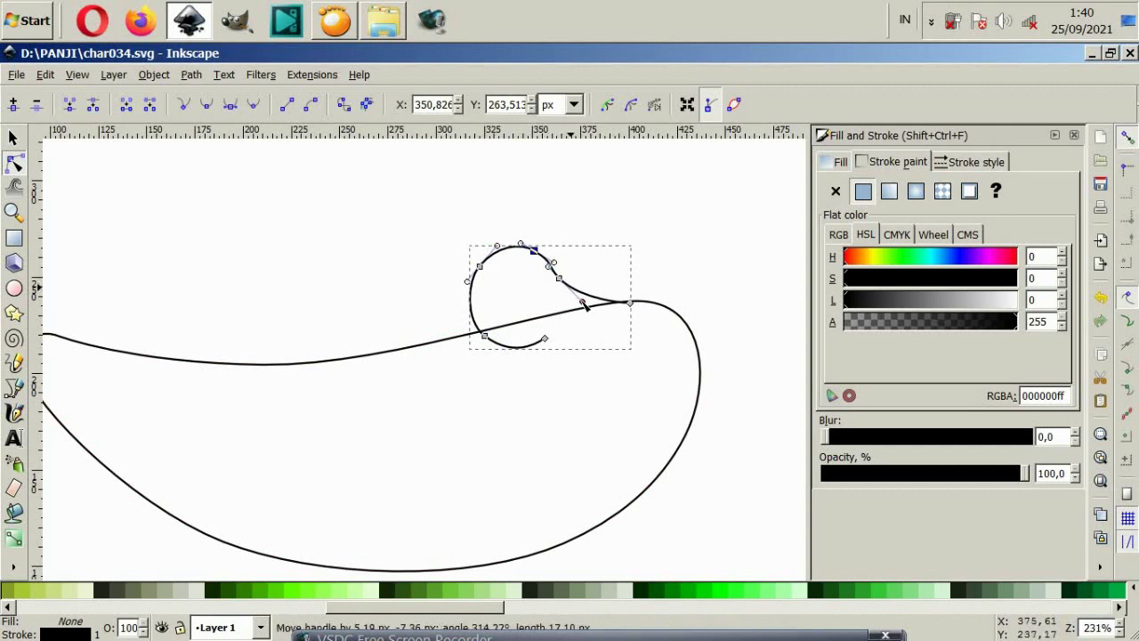
click(629, 302)
drag(638, 298, 632, 305)
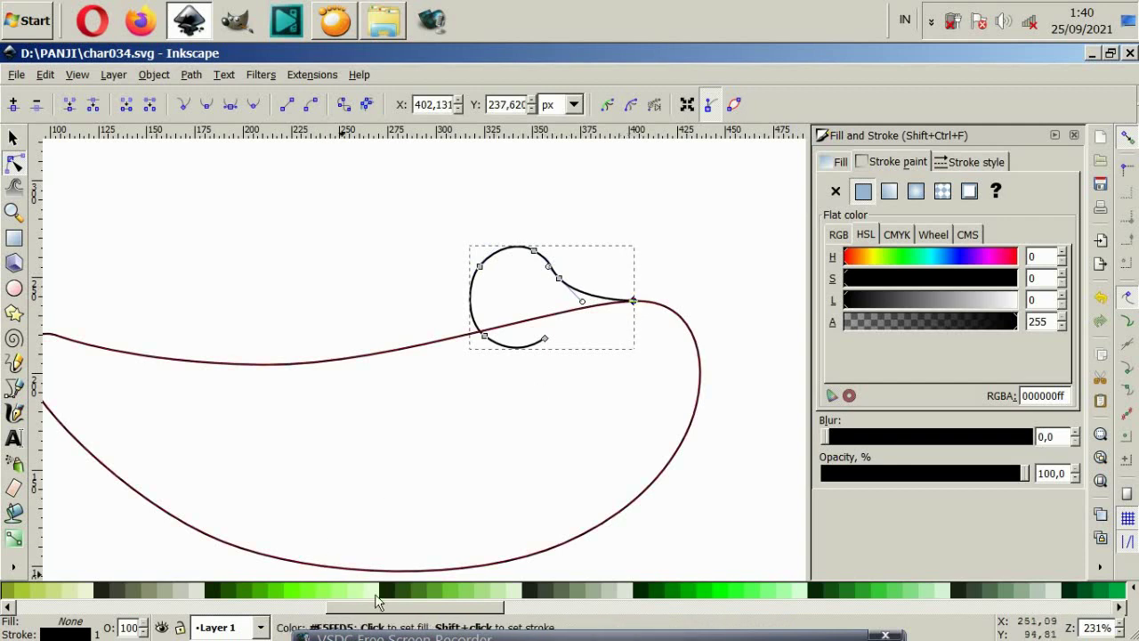
Step: Remove the body line running under the loop and deselect everything
drag(423, 607, 147, 607)
key(ctrl+z)
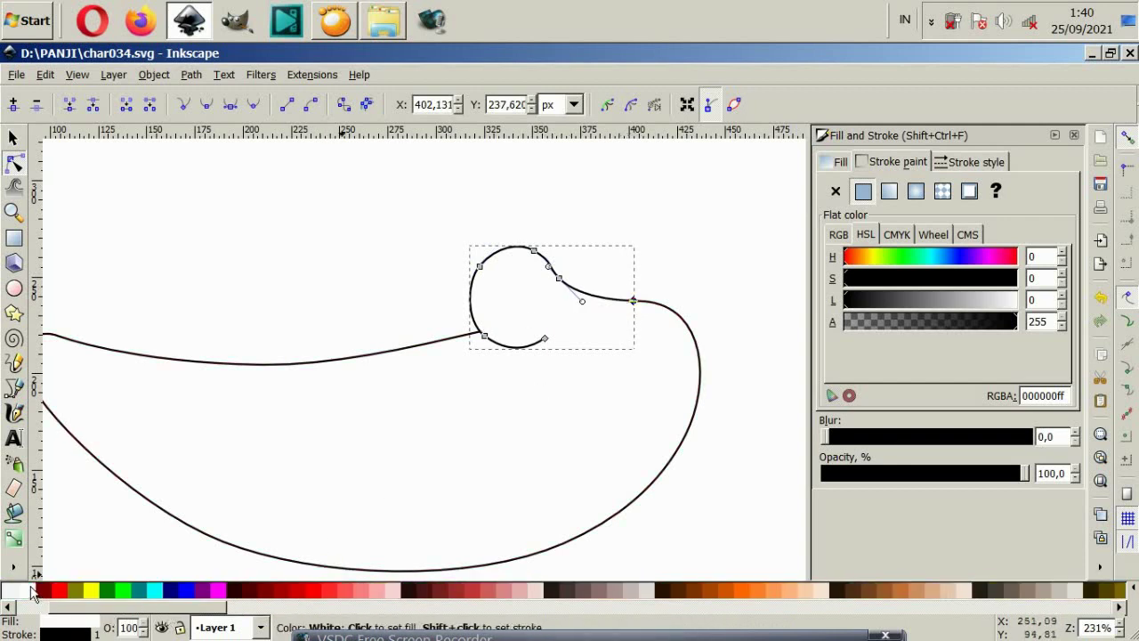
click(12, 138)
click(356, 330)
Step: Nudge the eye loop slightly left along the body's top edge
scroll(674, 376, down, 2)
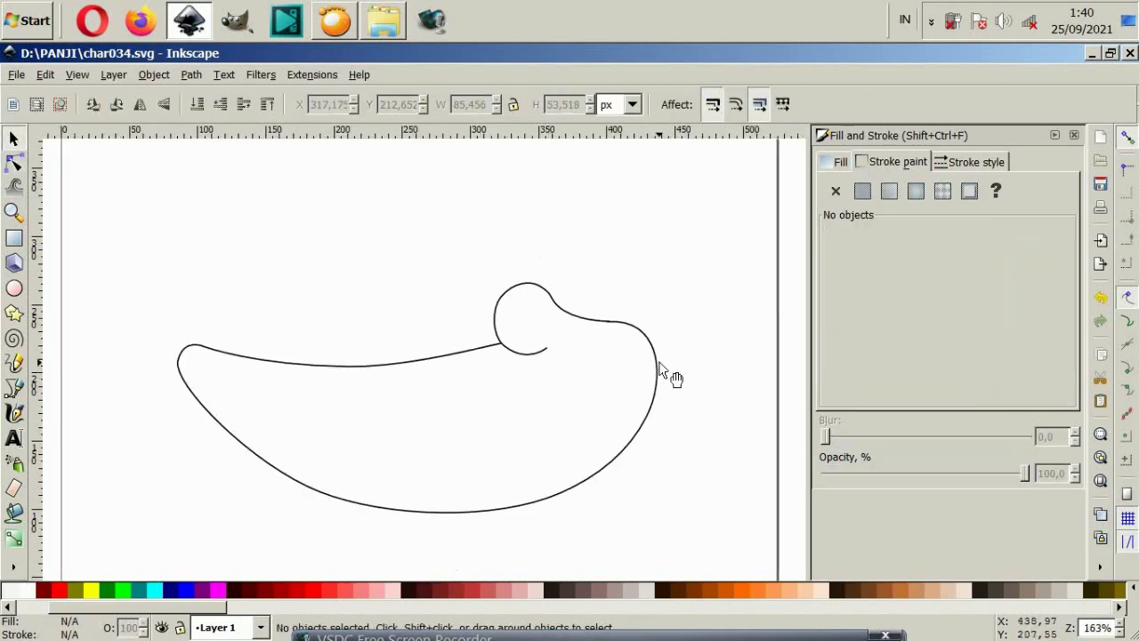
scroll(629, 345, up, 3)
drag(564, 311, 557, 313)
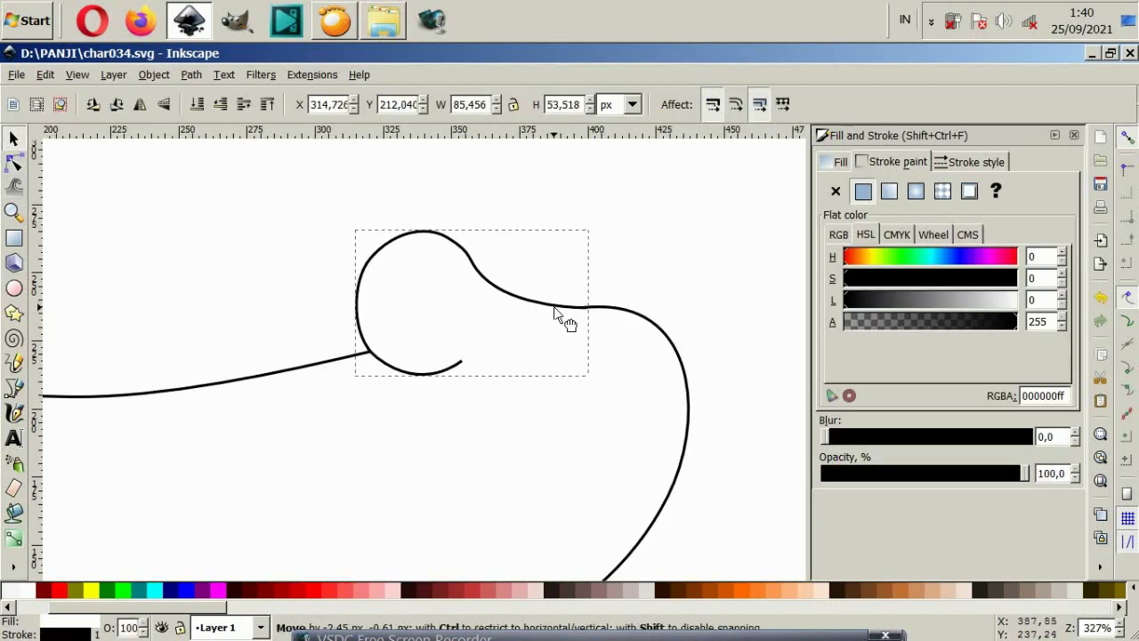
click(263, 279)
scroll(656, 325, down, 5)
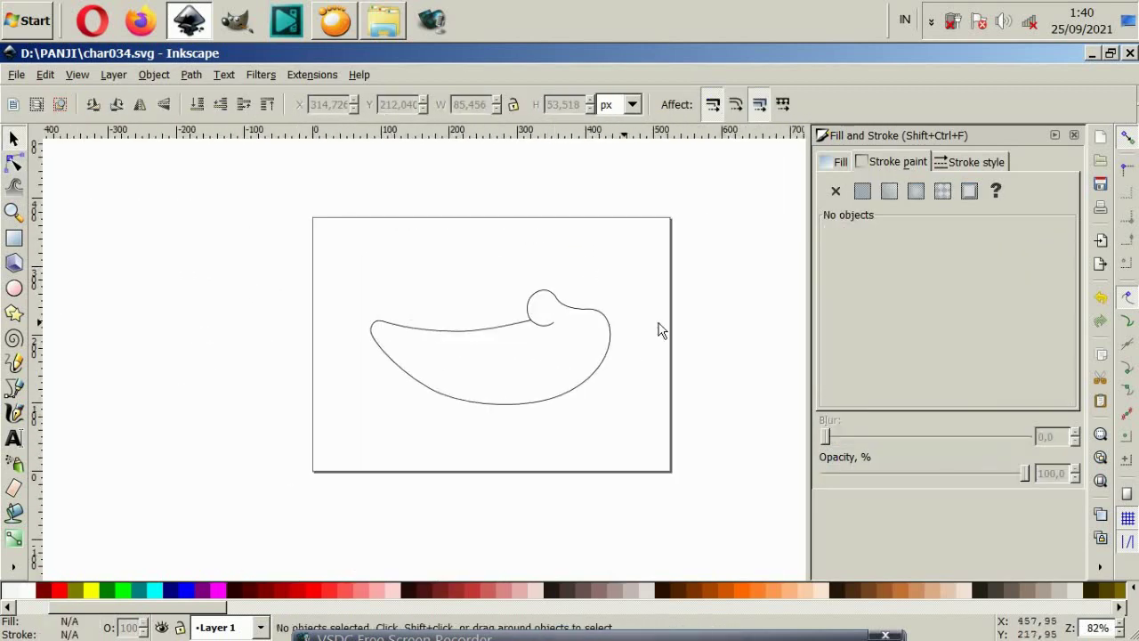
scroll(648, 308, up, 1)
scroll(656, 315, up, 2)
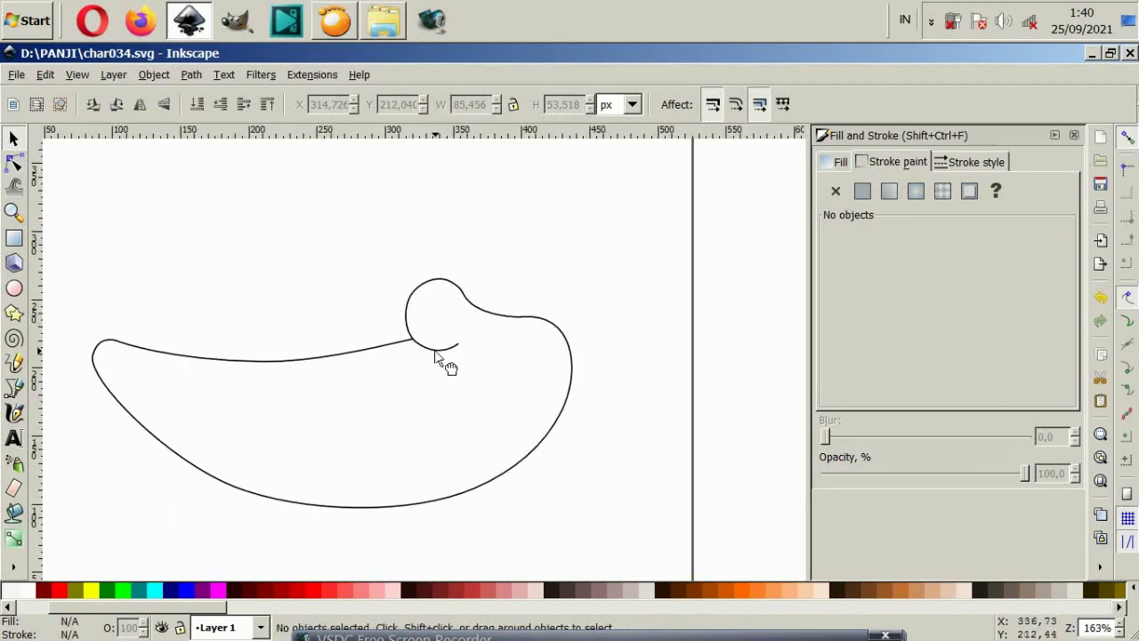
Step: Enlarge the eye loop and shift it slightly left and down
click(436, 356)
drag(401, 271, 374, 256)
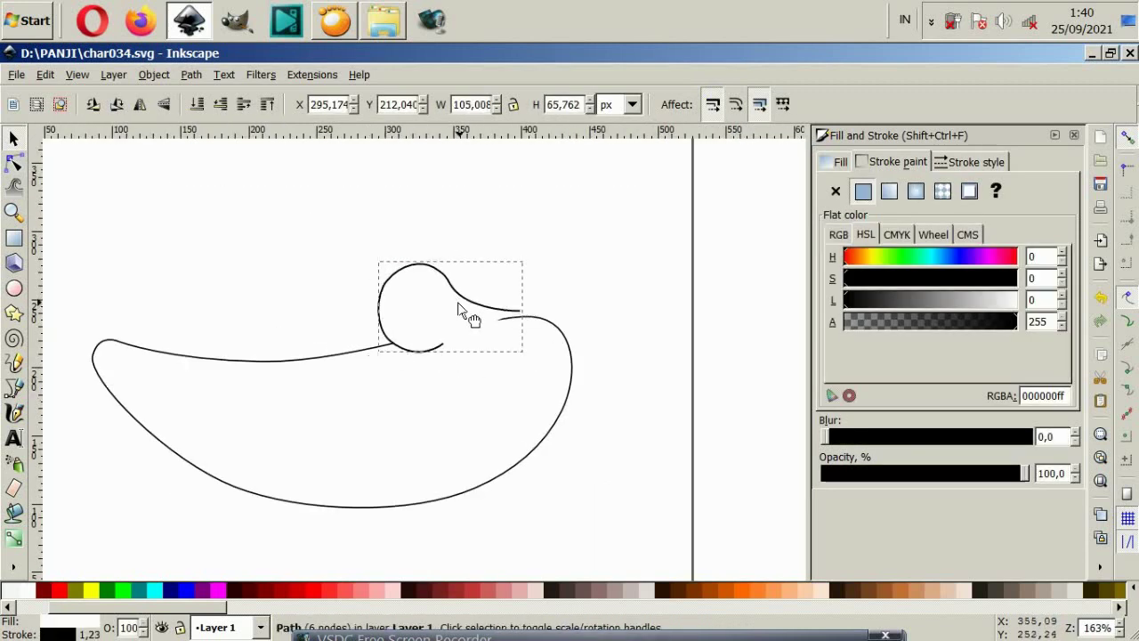
drag(458, 307, 449, 315)
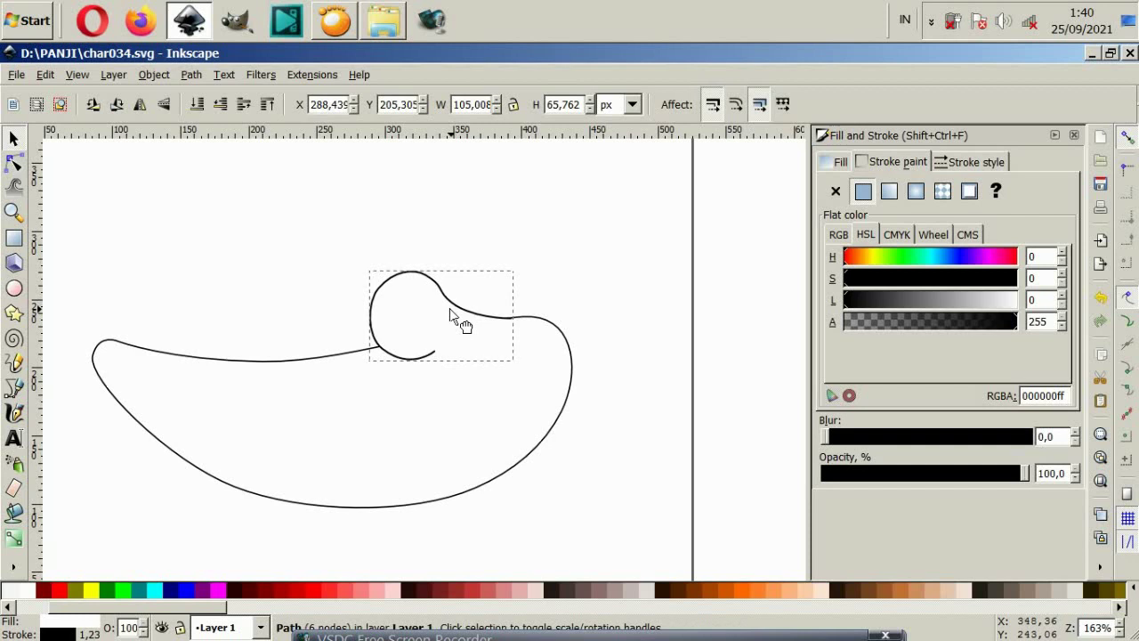
click(593, 306)
scroll(592, 307, up, 1)
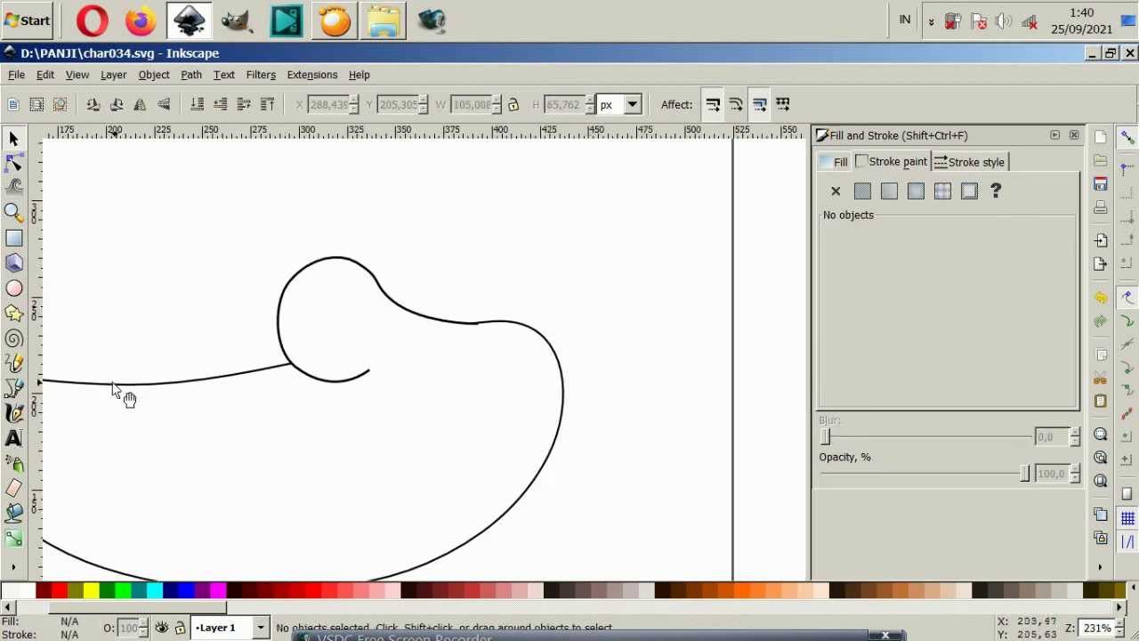
click(16, 392)
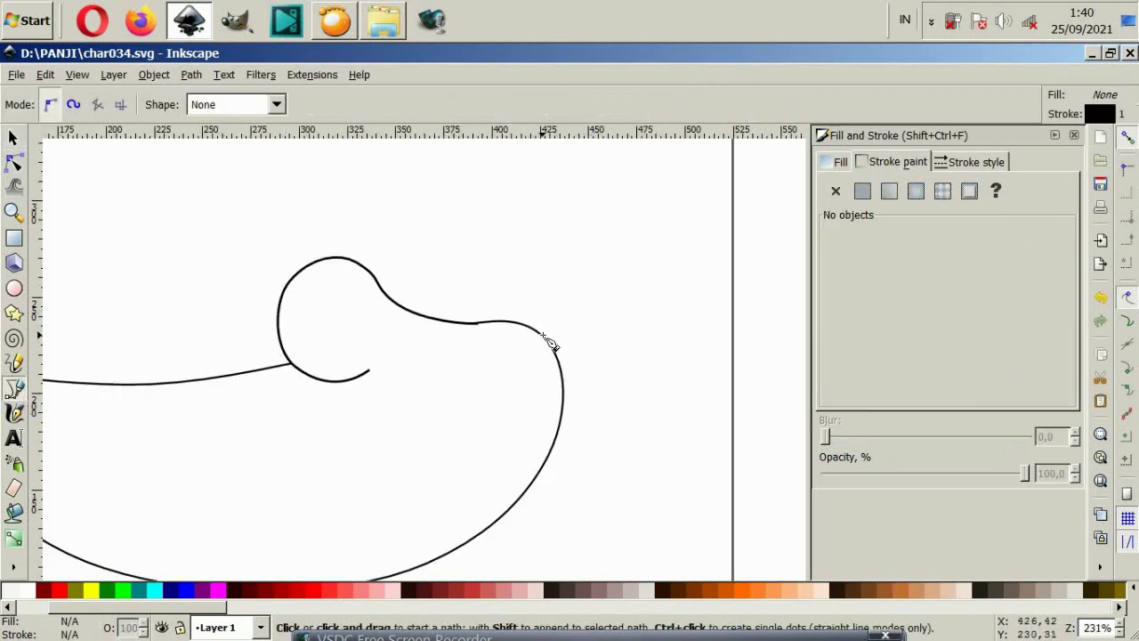
Step: Draw a rounded lobe at the head's right end and give it a white fill
drag(543, 335, 626, 333)
mouse_move(637, 371)
mouse_down()
mouse_move(643, 397)
mouse_move(595, 417)
mouse_move(538, 393)
mouse_move(539, 379)
mouse_up()
key(Return)
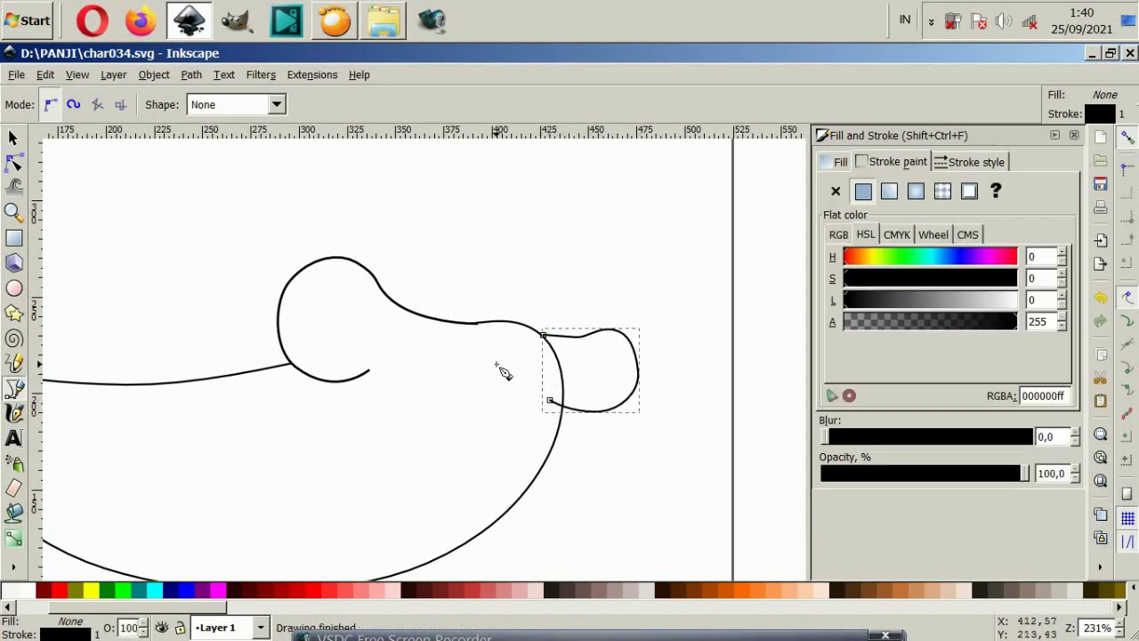
click(32, 591)
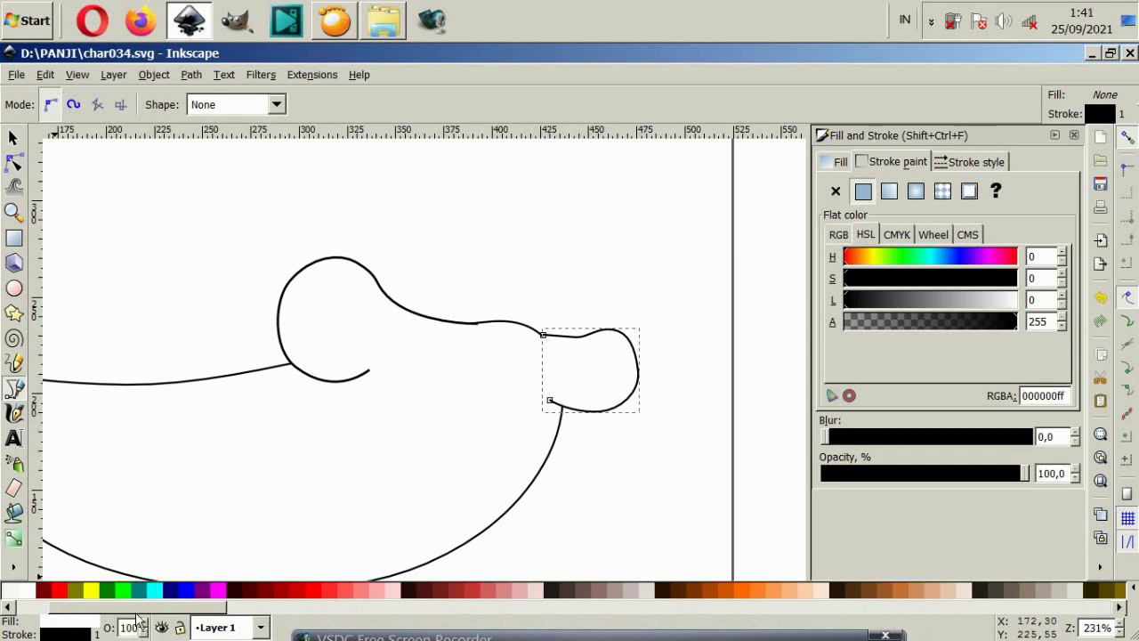
Step: Lower the lobe behind the body outline with Page Down and move it up slightly
scroll(136, 614, up, 3)
click(13, 137)
click(598, 364)
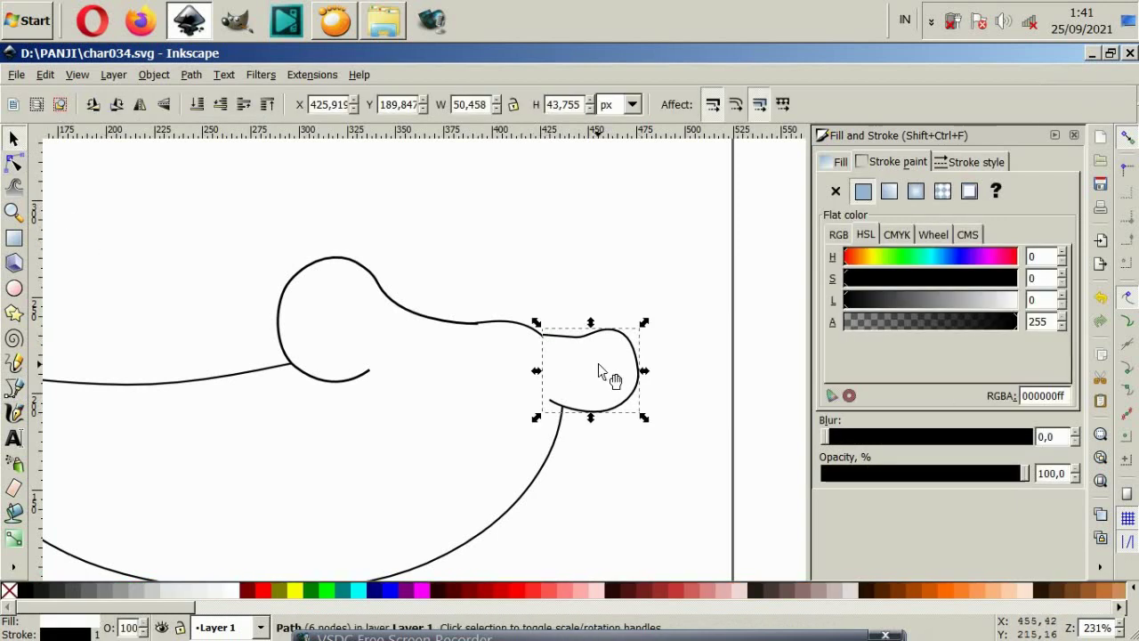
key(Page_Down)
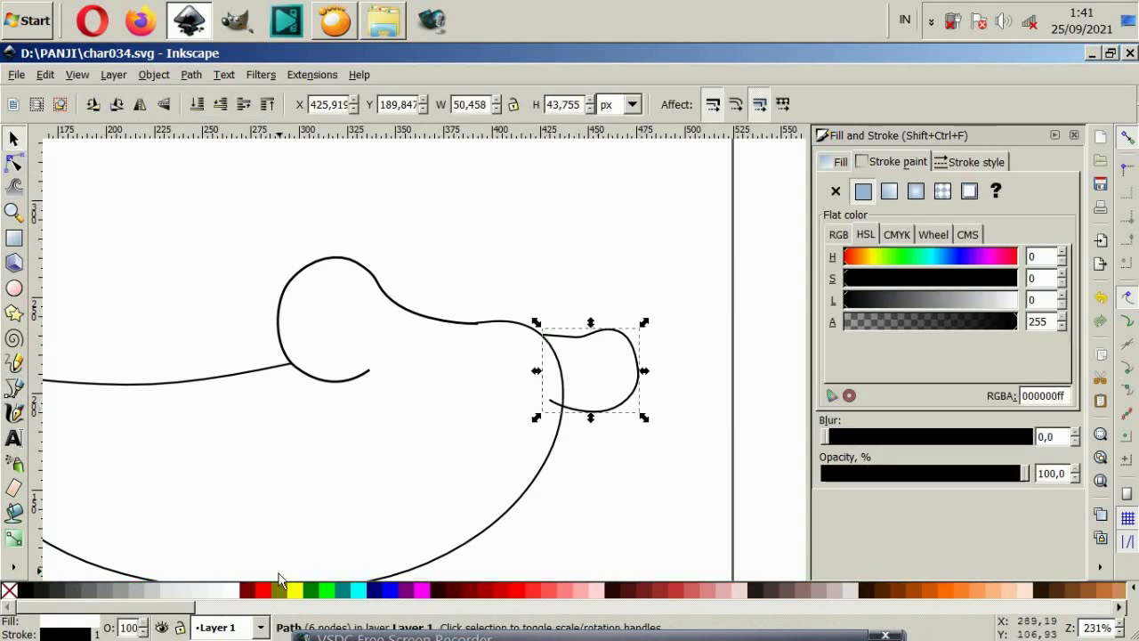
click(507, 516)
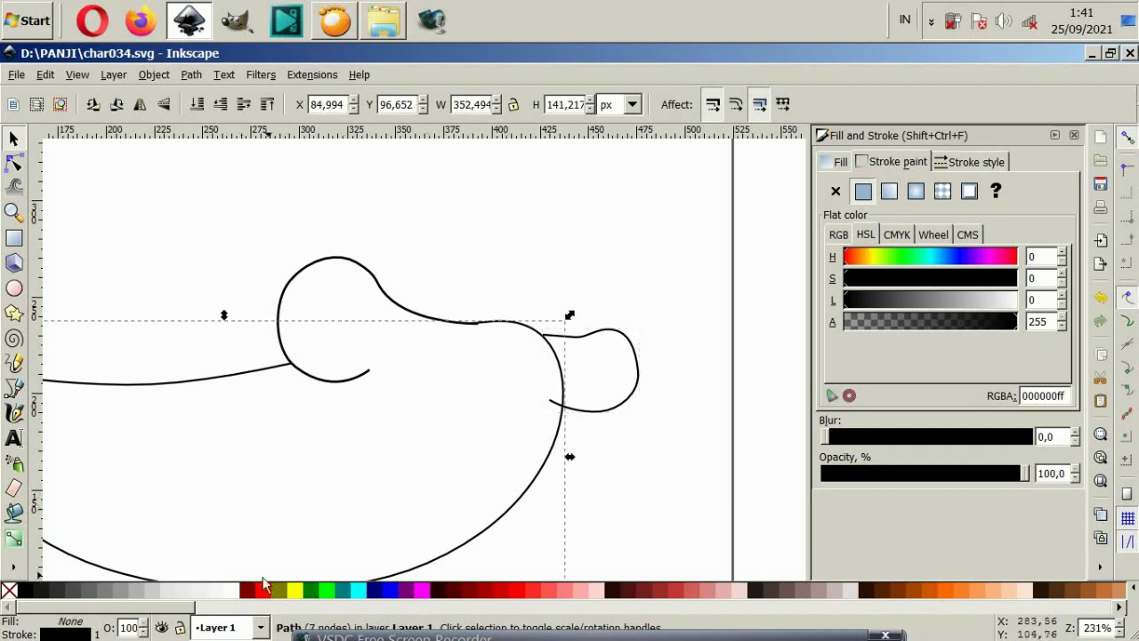
click(589, 436)
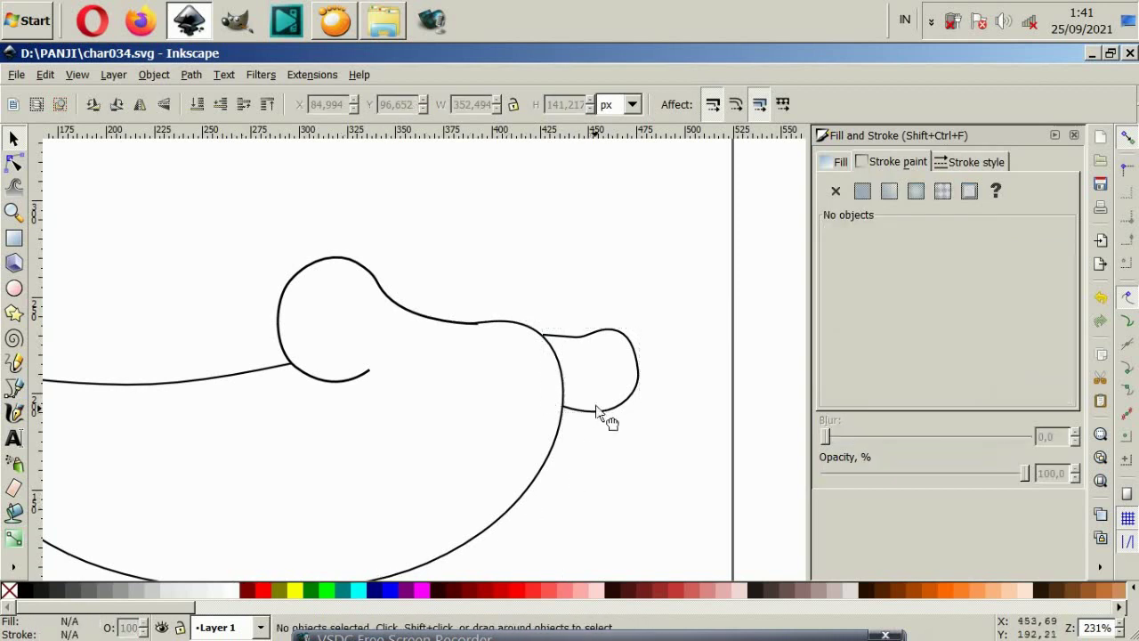
drag(598, 415, 647, 391)
click(618, 406)
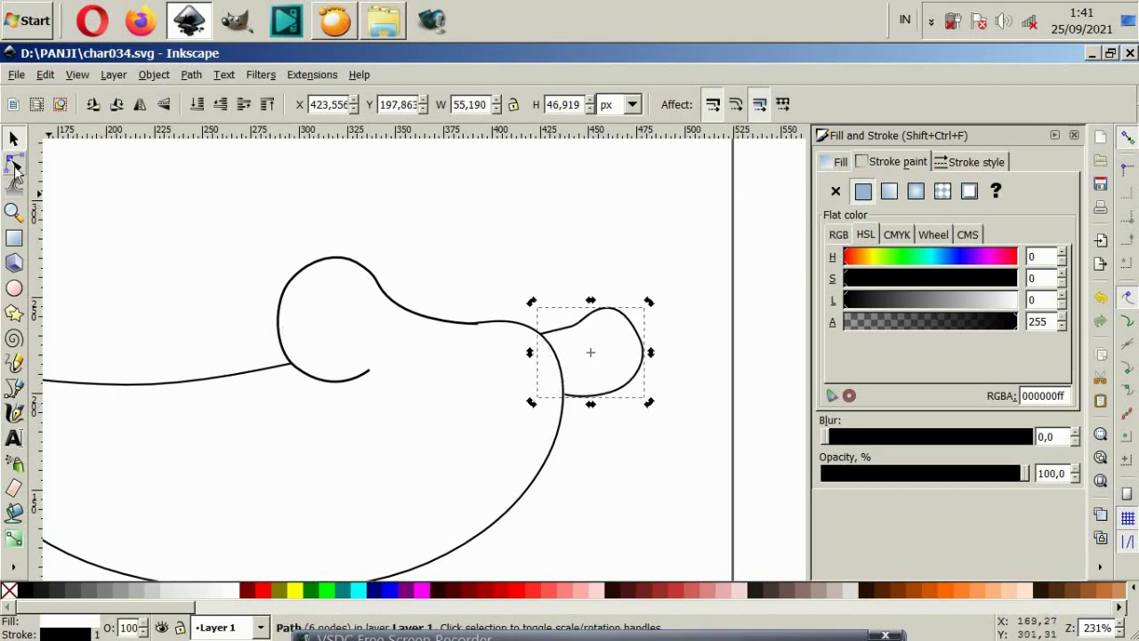
Step: Reshape the right head lobe's top, right side and left corner nodes
click(15, 163)
drag(566, 396, 547, 388)
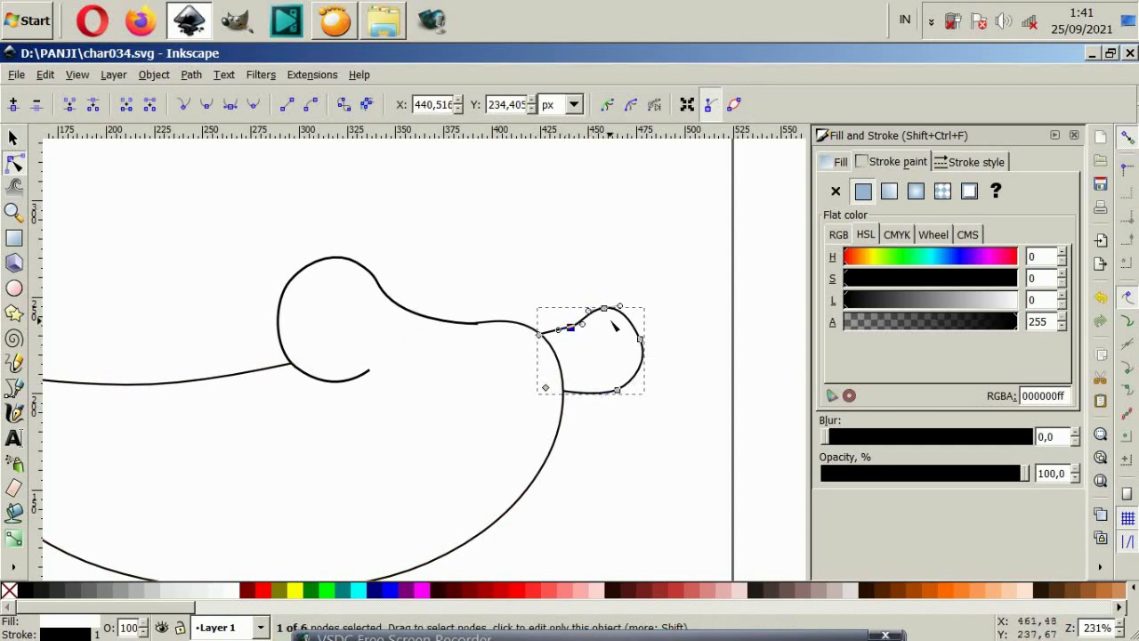
ctrl+scroll(612, 322, up, 2)
drag(604, 294, 612, 298)
drag(688, 398, 677, 403)
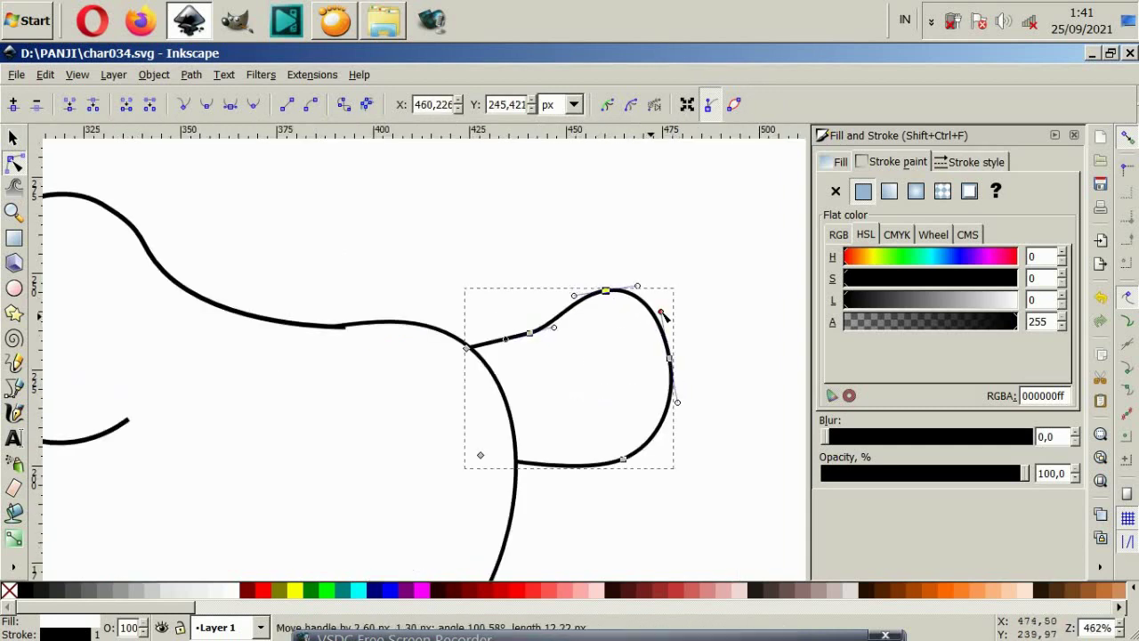
drag(650, 315, 661, 307)
drag(555, 330, 583, 328)
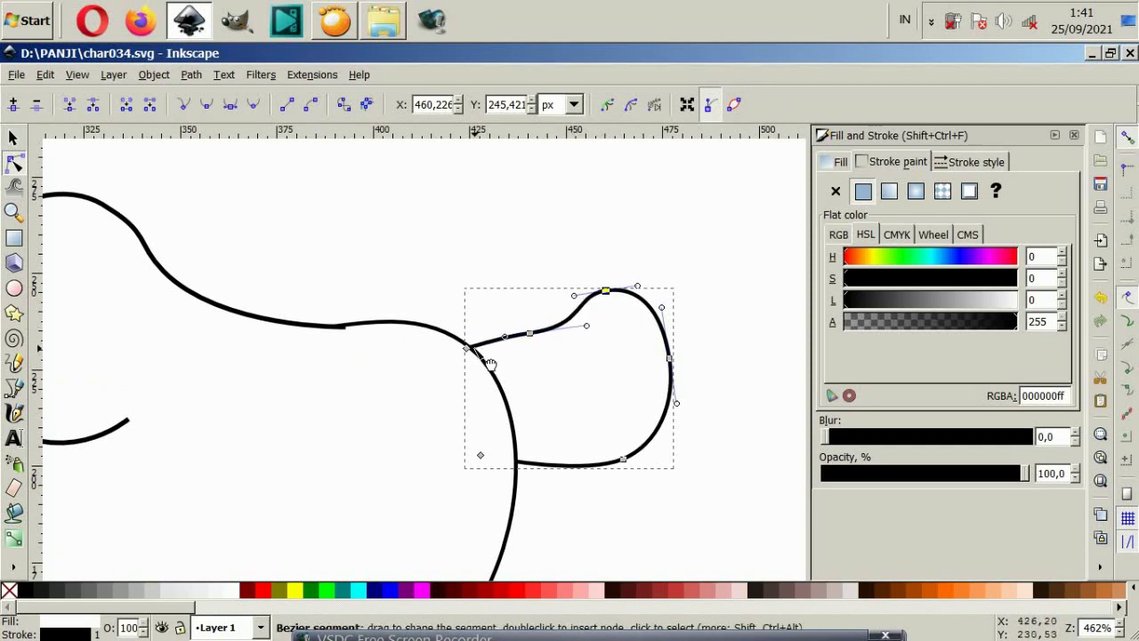
mouse_move(474, 347)
mouse_down()
mouse_move(455, 336)
mouse_move(462, 347)
mouse_up()
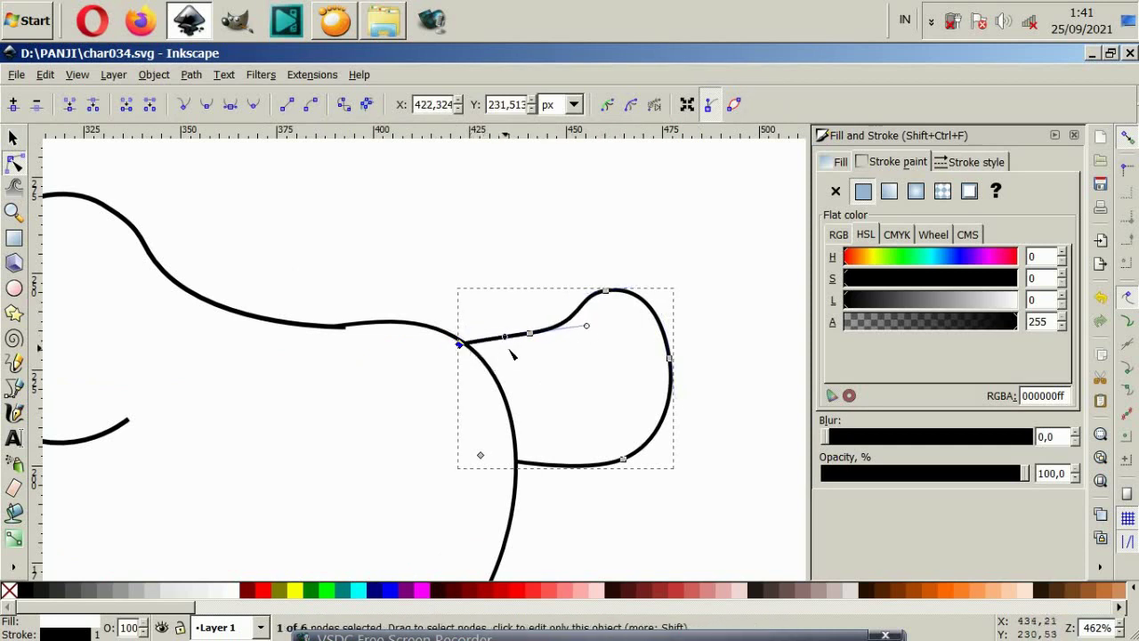
Step: Adjust where the lobe meets the head, making its upper-left segment sag downward
ctrl+scroll(525, 352, up, 2)
drag(388, 336, 391, 330)
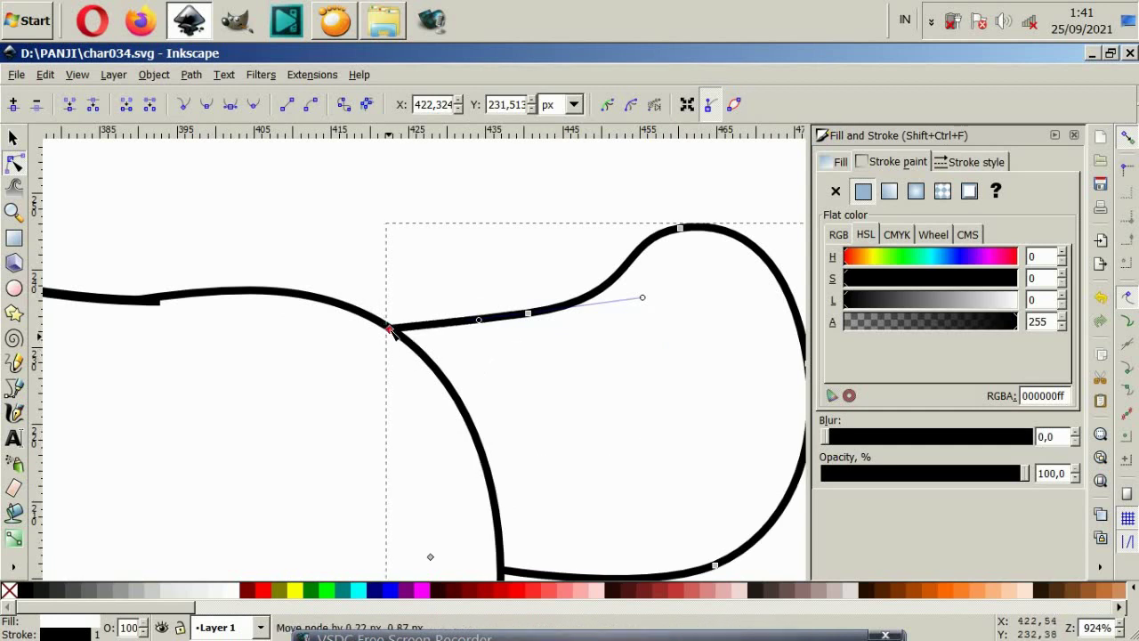
drag(479, 320, 486, 343)
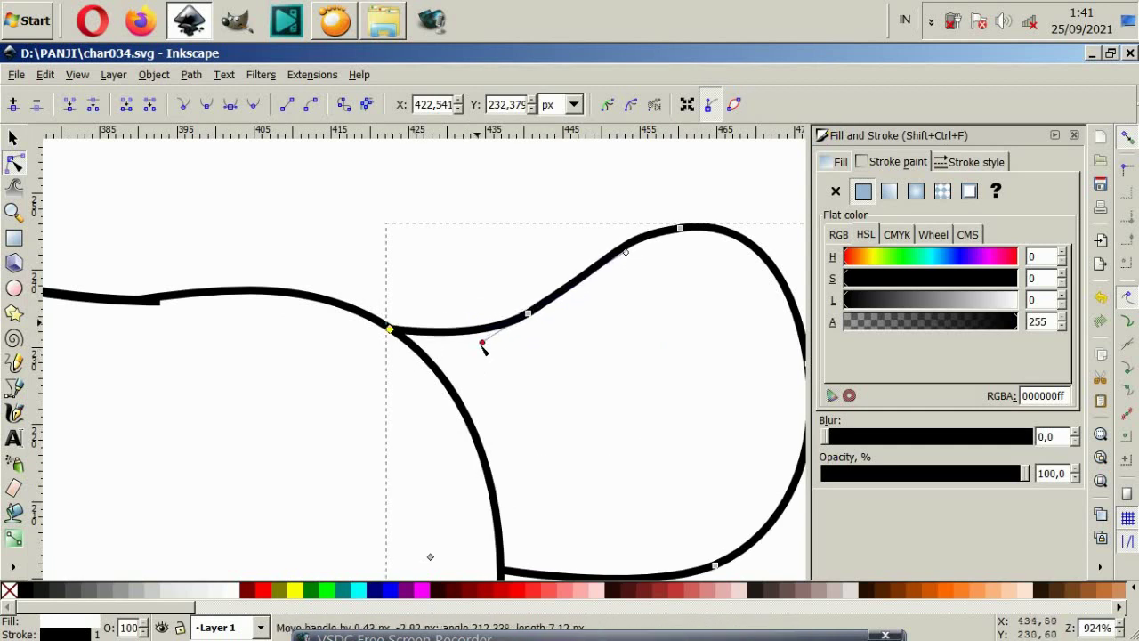
click(470, 283)
click(655, 240)
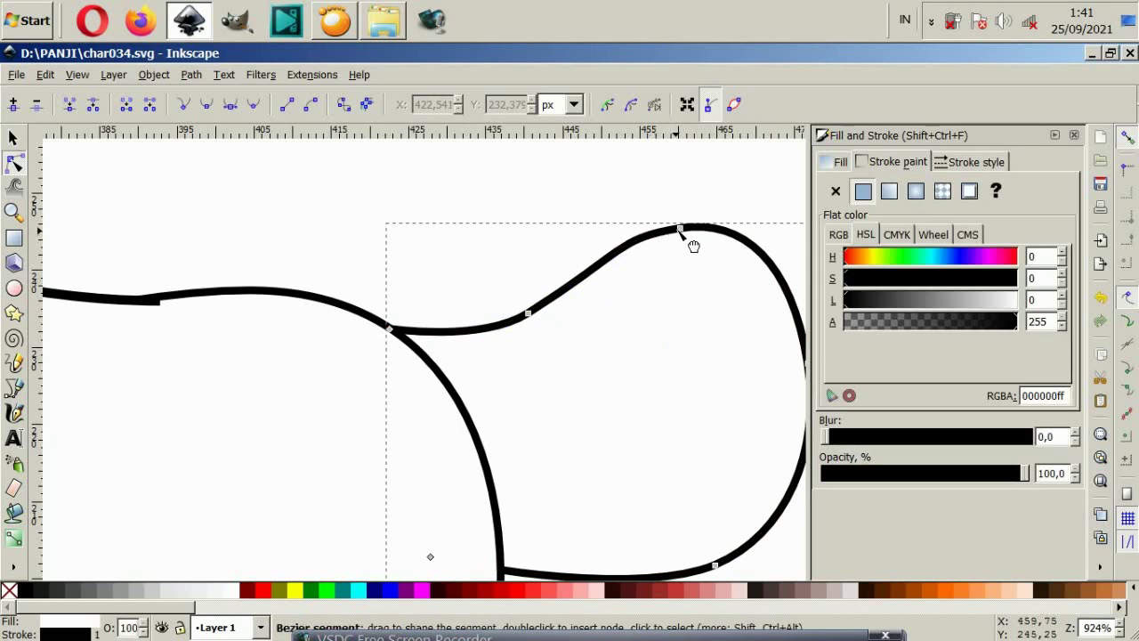
click(684, 240)
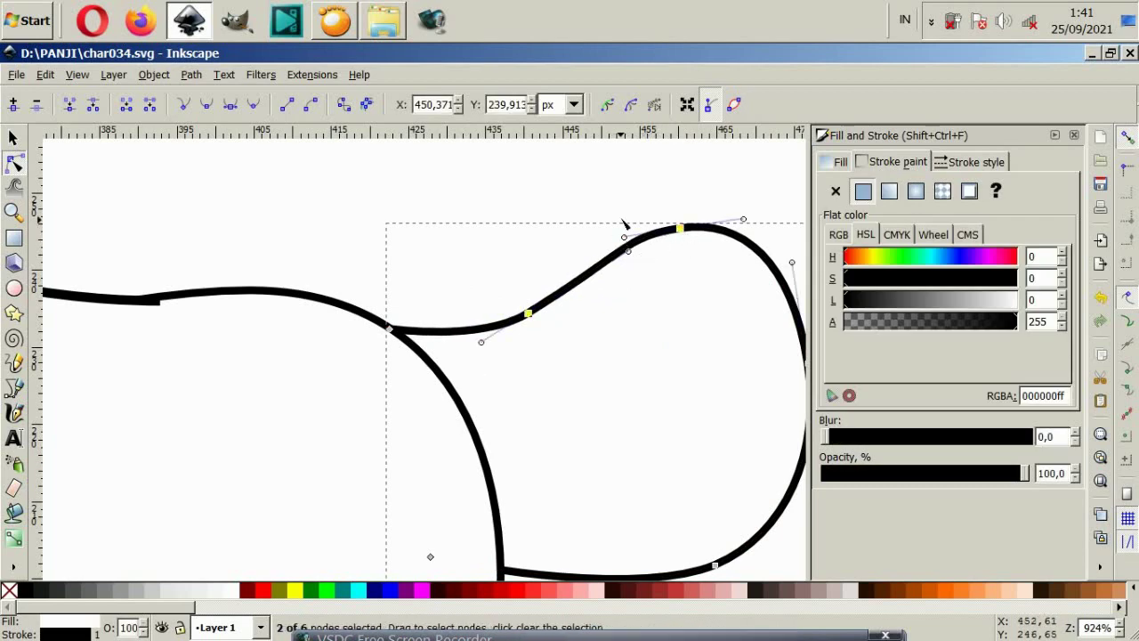
click(604, 295)
Step: Move a node on the main body curve down and right to smooth its top
scroll(608, 453, down, 5)
scroll(560, 496, down, 3)
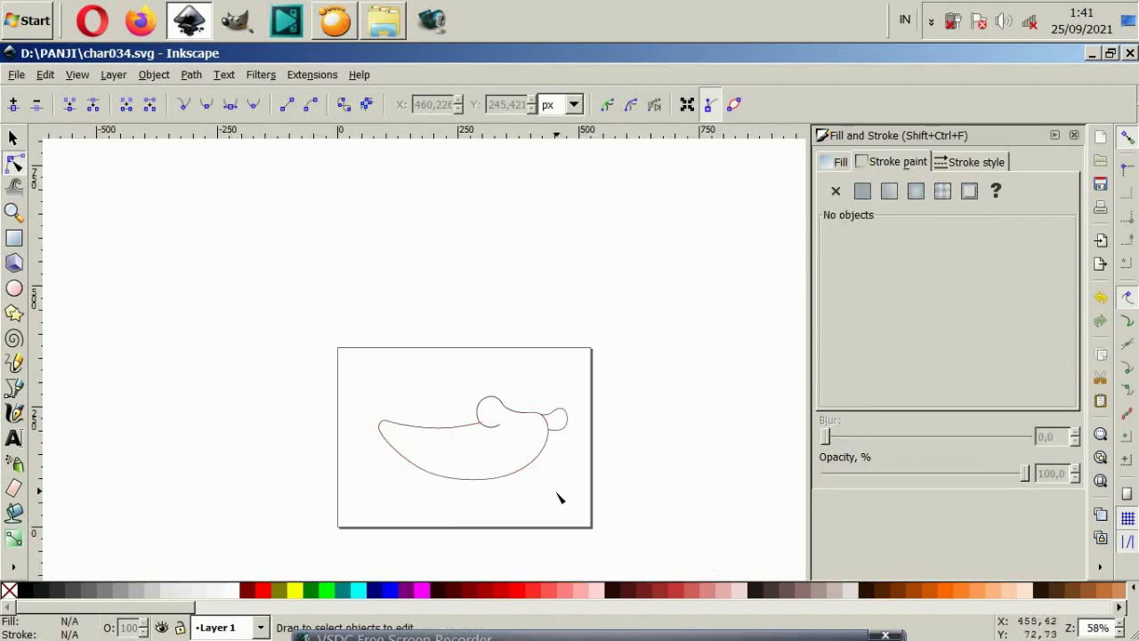
scroll(509, 478, up, 2)
click(509, 478)
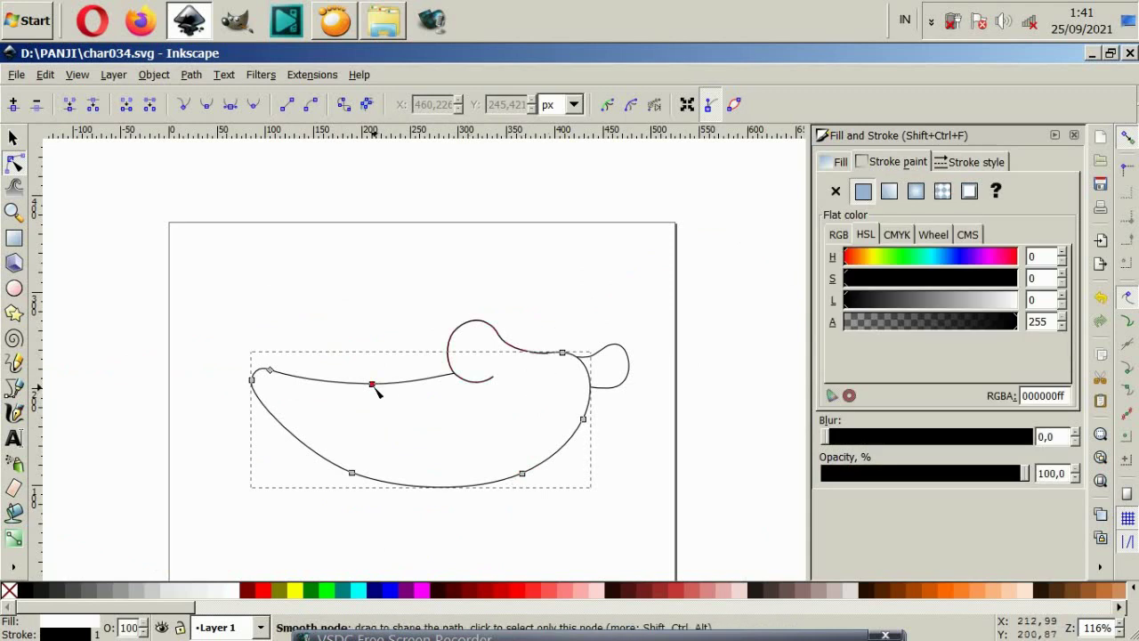
drag(376, 388, 388, 401)
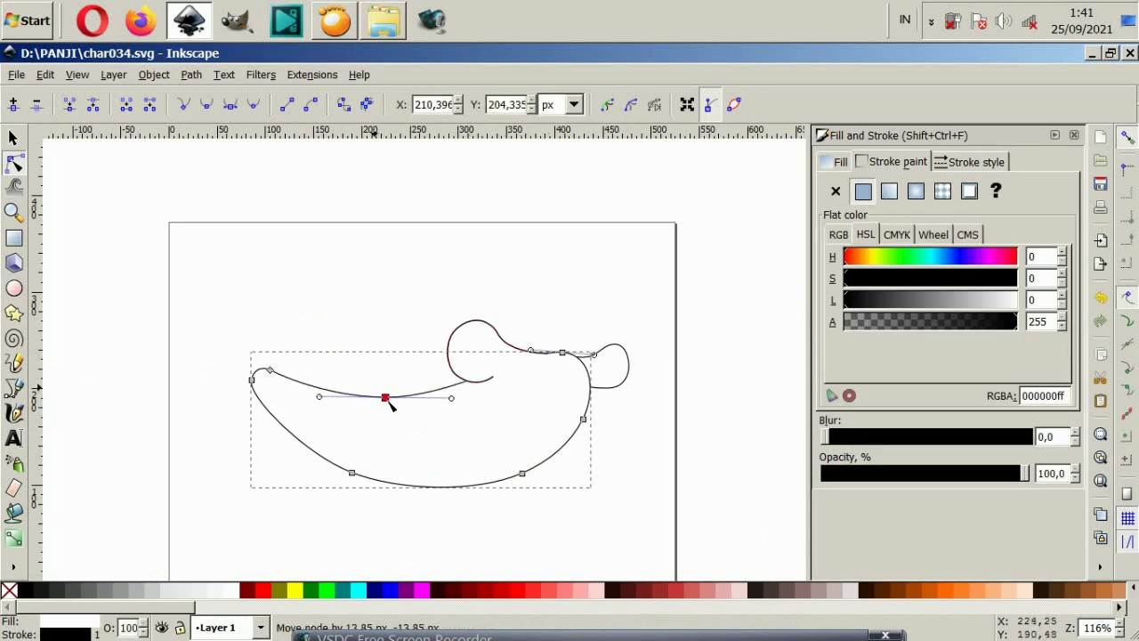
click(387, 361)
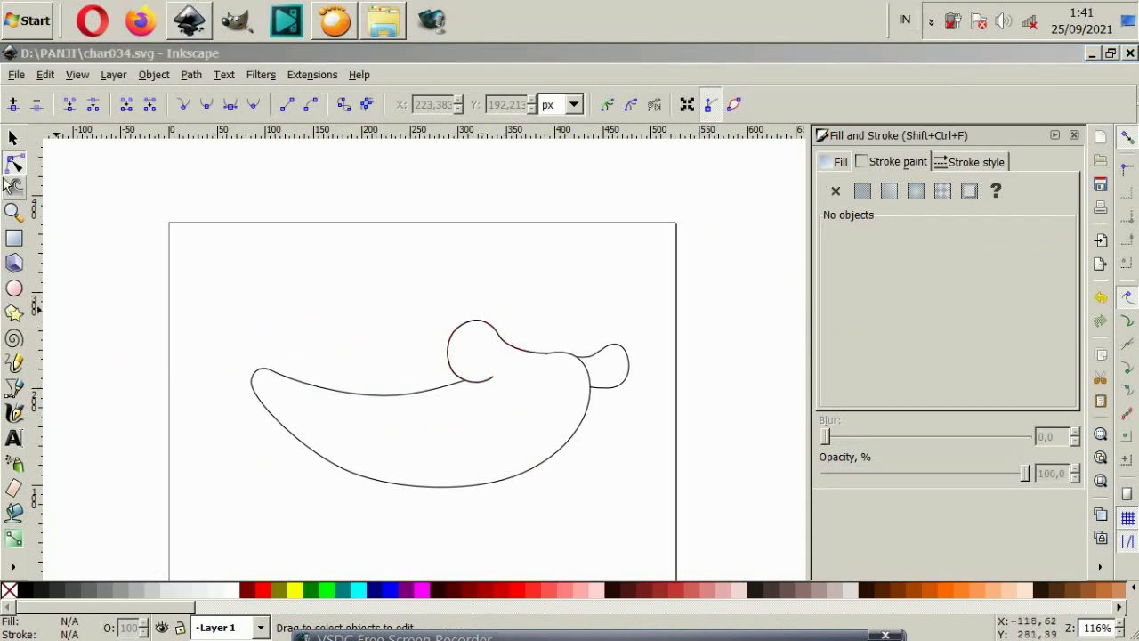
Step: Select all three shark outlines and shift them slightly left and down
click(13, 138)
drag(180, 281, 678, 558)
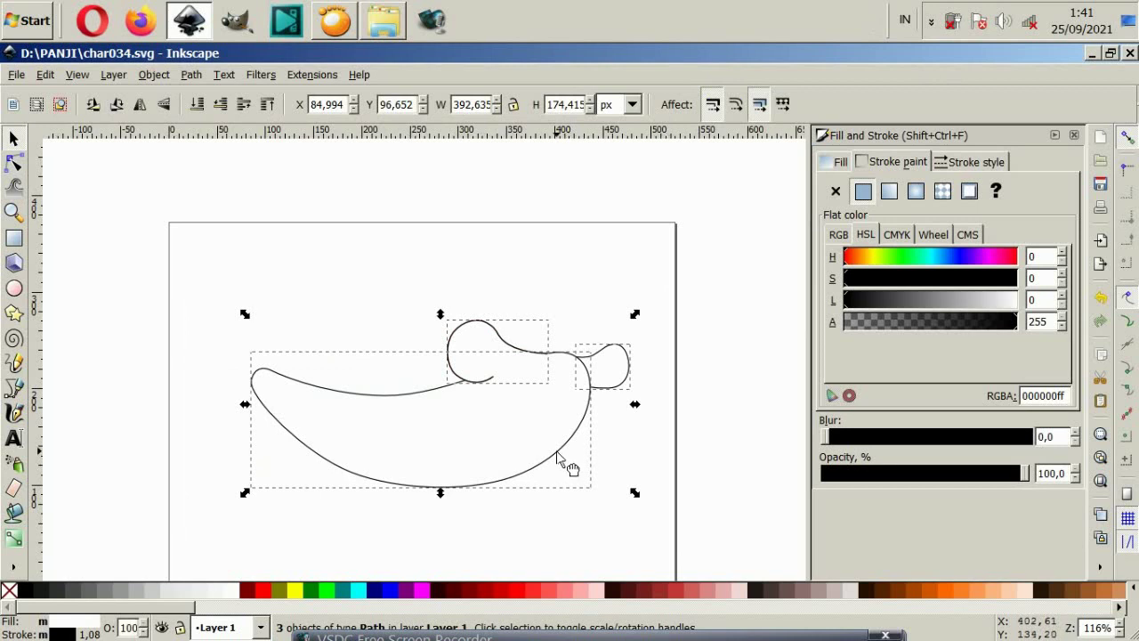
drag(557, 457, 555, 473)
key(Escape)
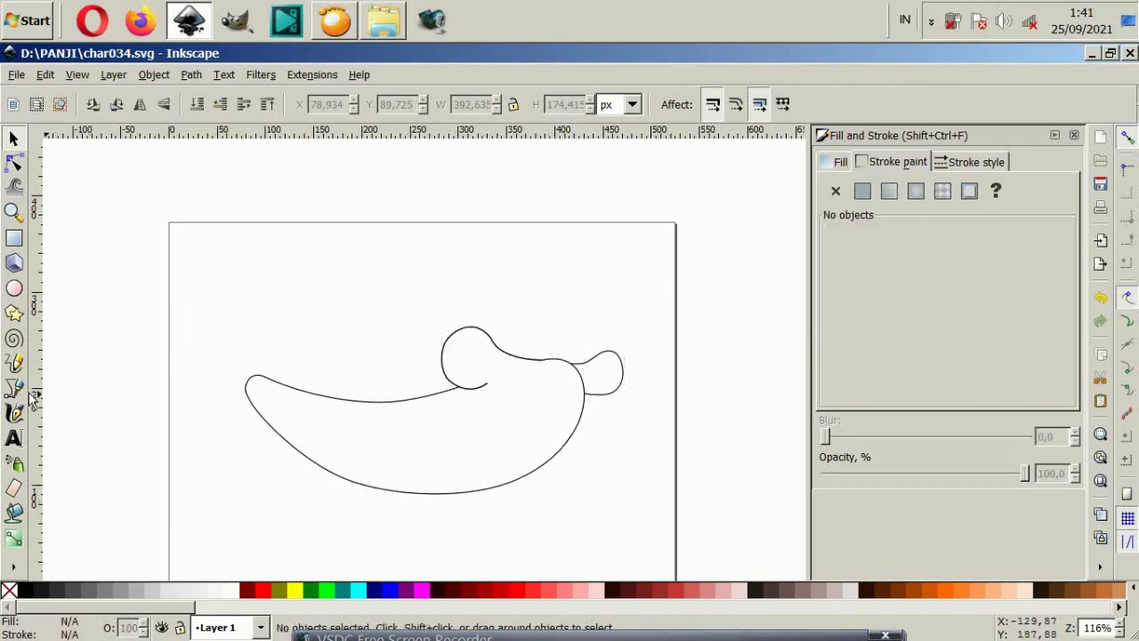
click(14, 388)
Step: Draw a closed tail fin with a pointed tip at the body's left end
ctrl+scroll(190, 316, up, 2)
scroll(286, 427, down, 1)
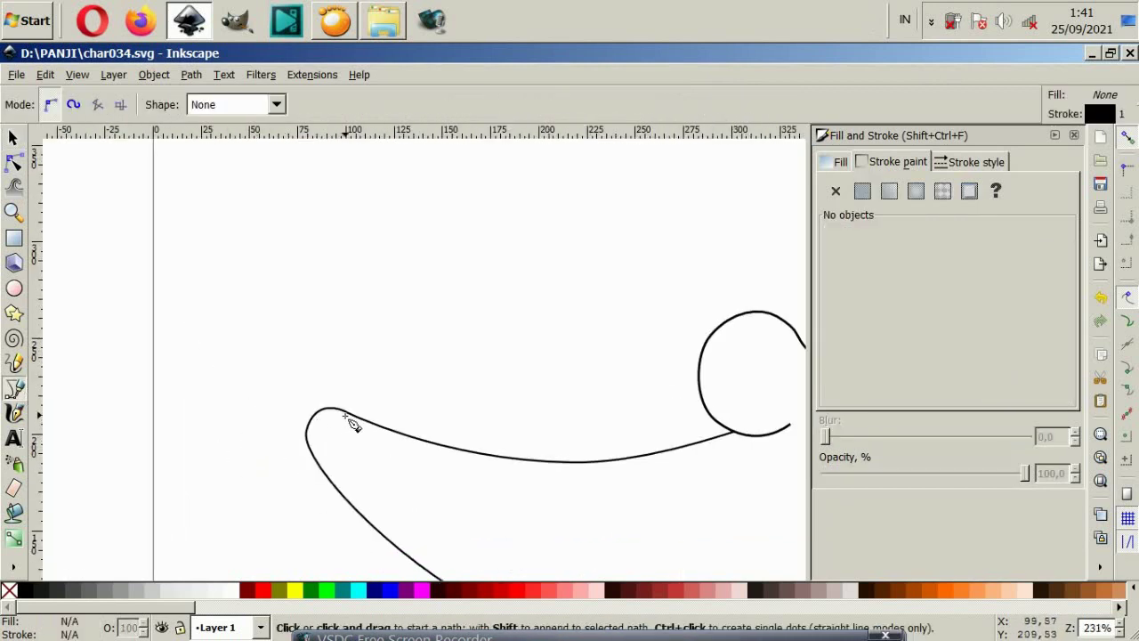
drag(340, 410, 323, 244)
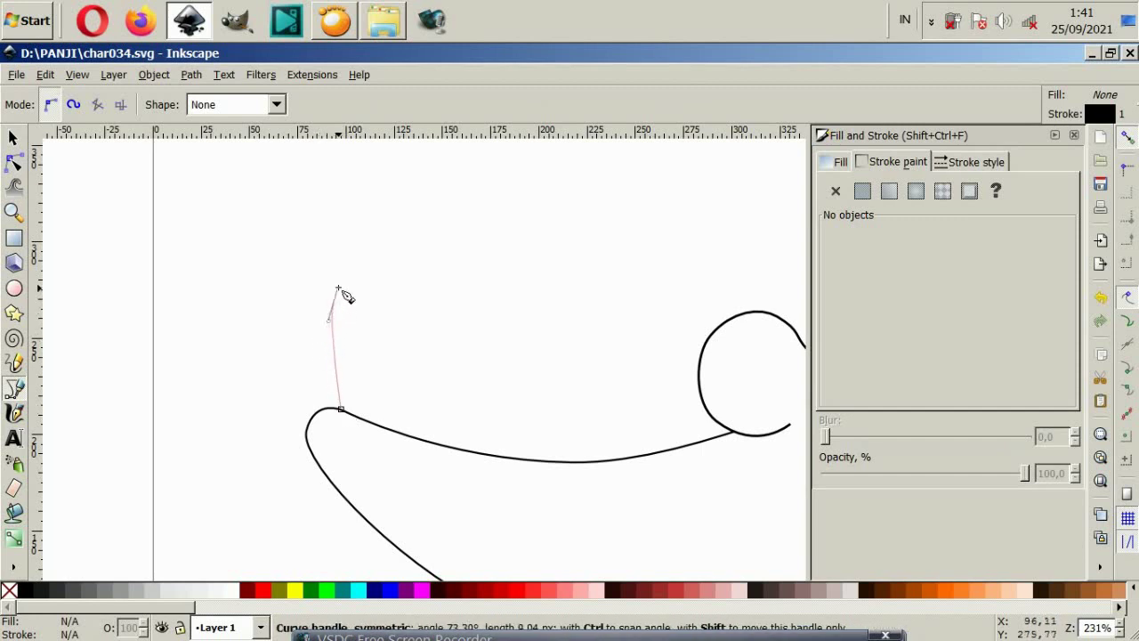
click(267, 232)
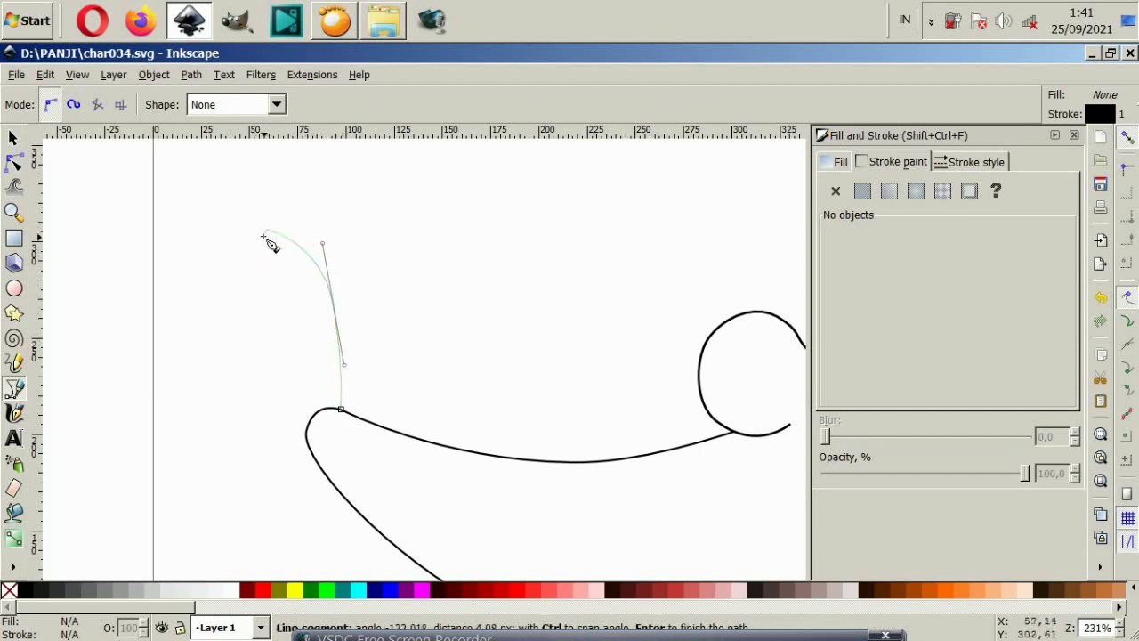
drag(263, 383, 249, 442)
click(223, 465)
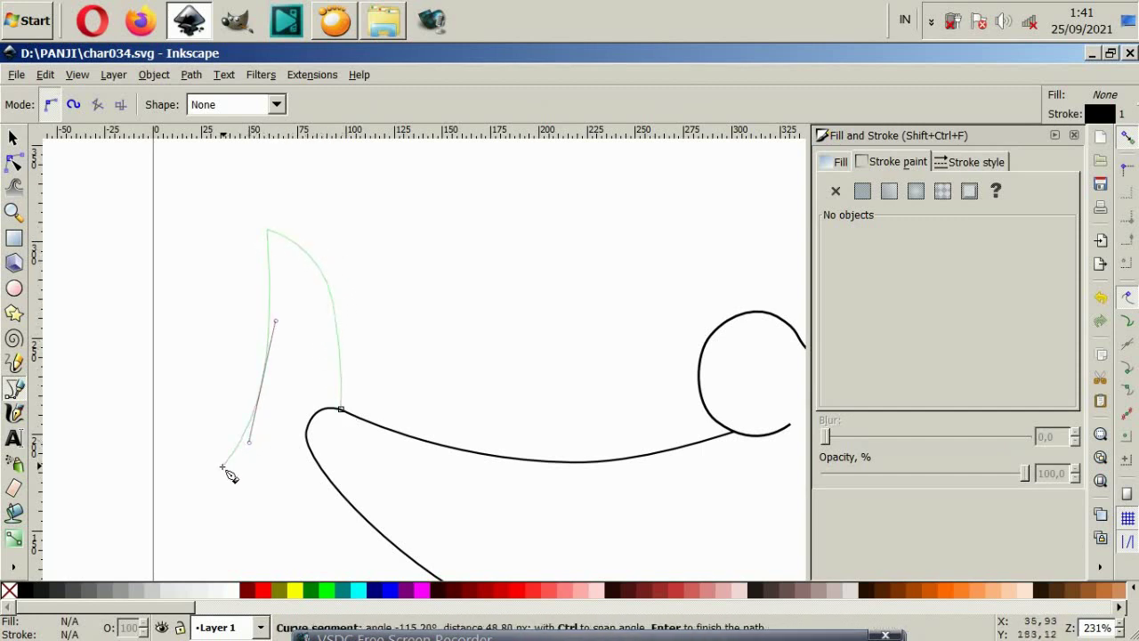
drag(302, 476, 335, 461)
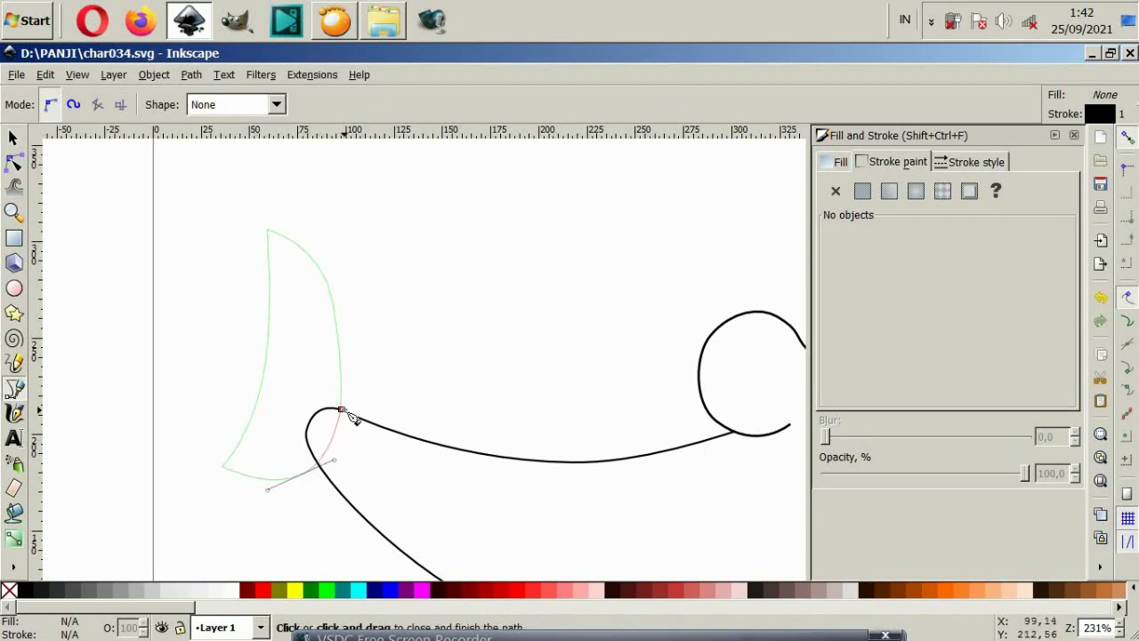
drag(341, 410, 348, 395)
key(F2)
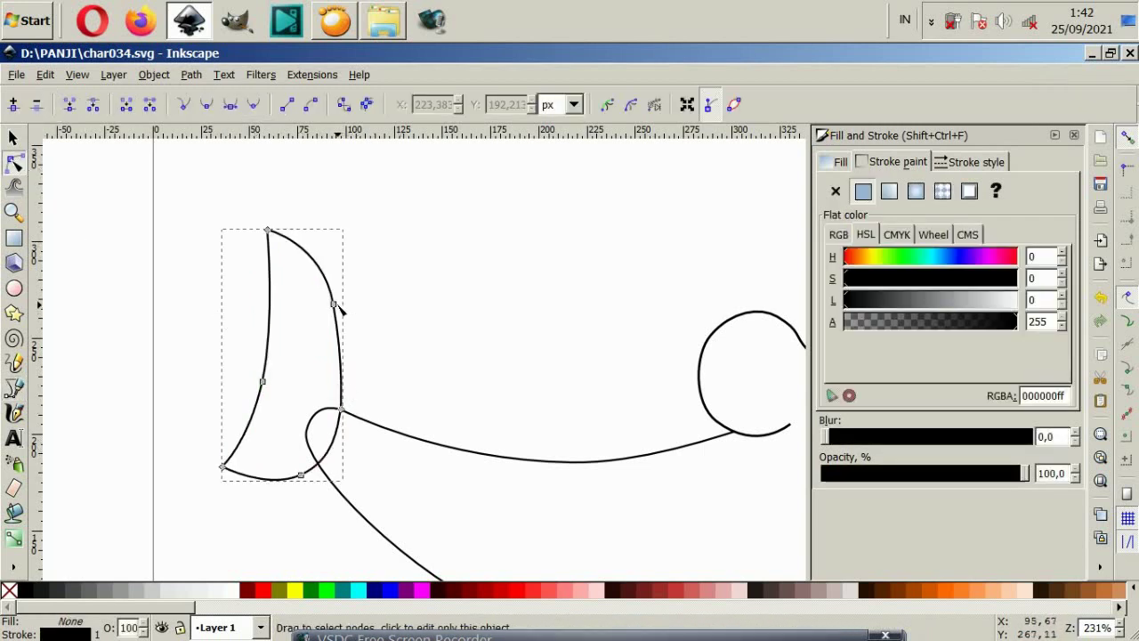
Step: Bow the fin's right edge outward and add an extra node on its inner edge
drag(337, 306, 334, 333)
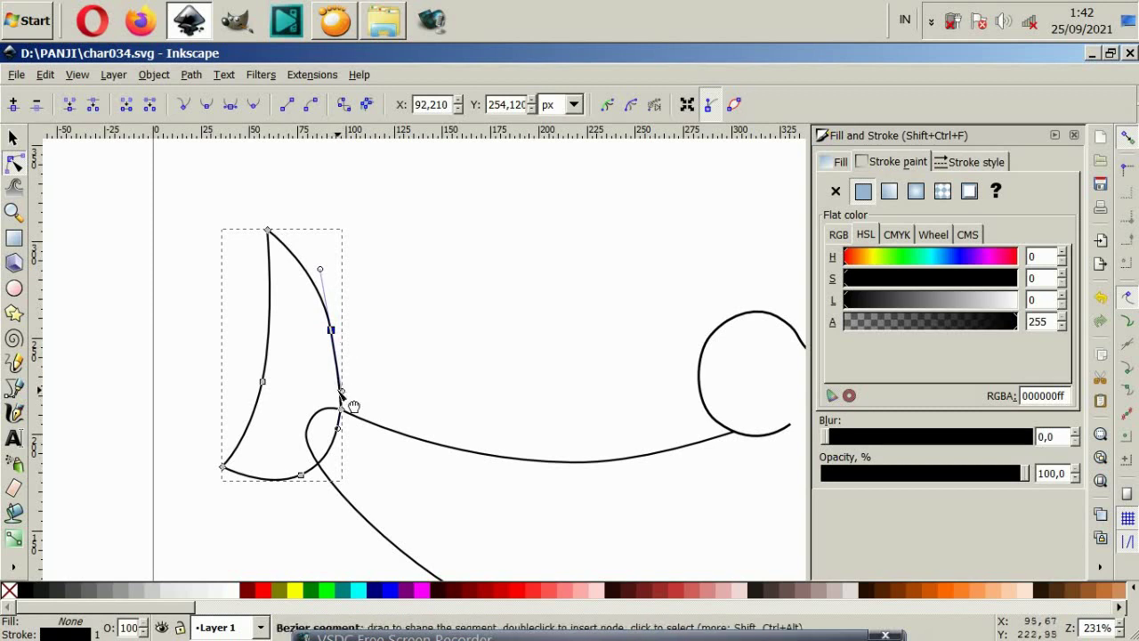
drag(342, 393, 348, 381)
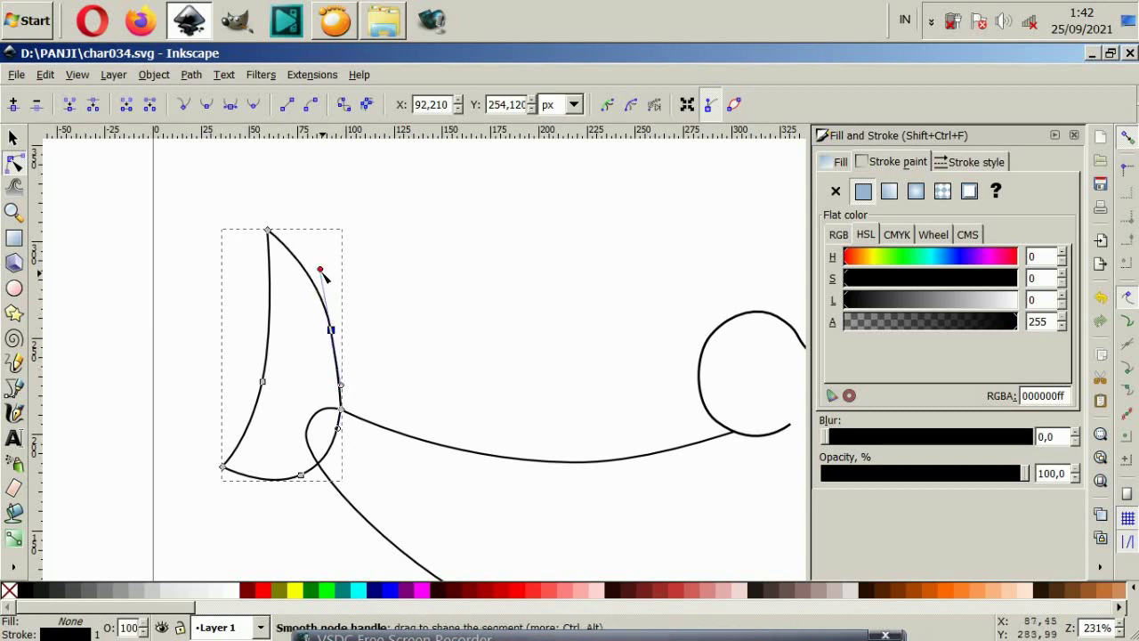
drag(311, 271, 317, 246)
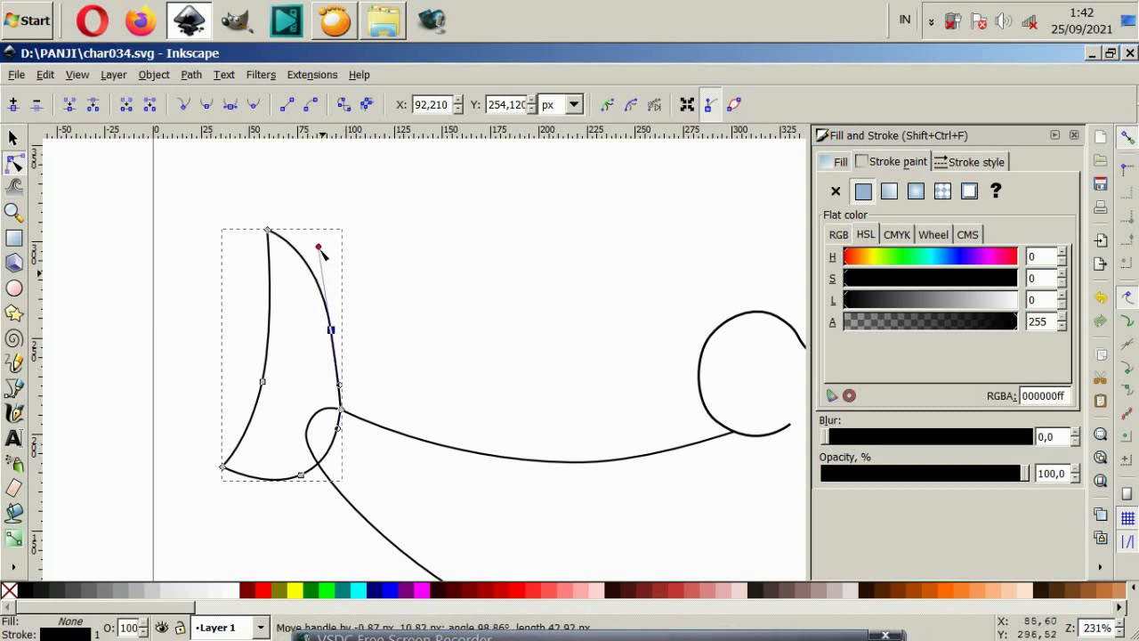
click(262, 383)
drag(262, 381, 271, 374)
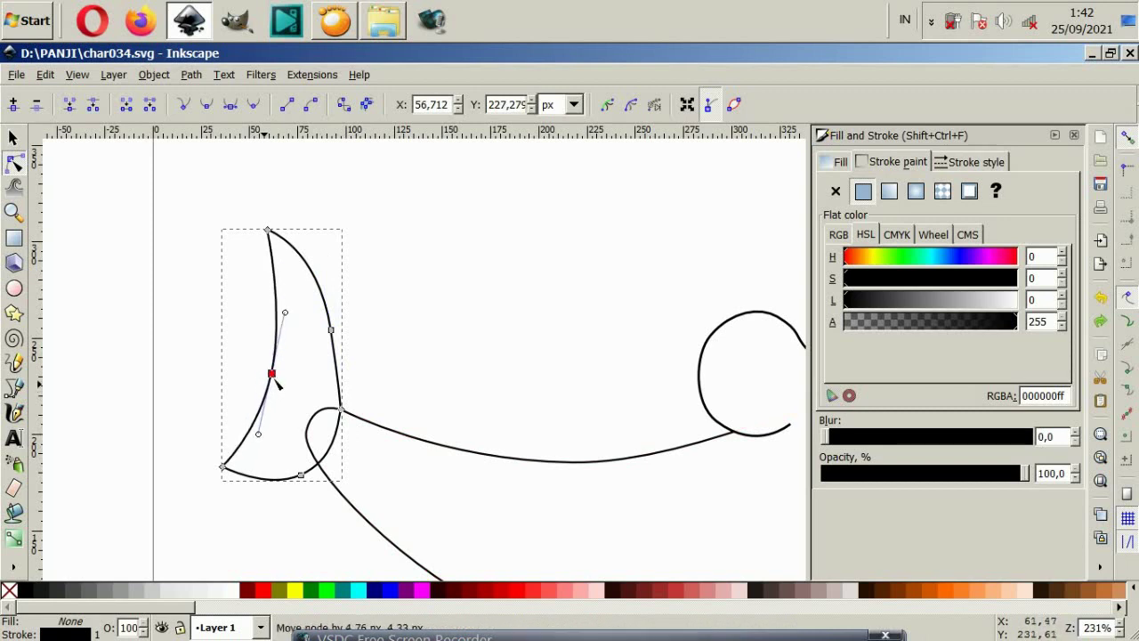
double_click(263, 415)
drag(264, 416, 269, 420)
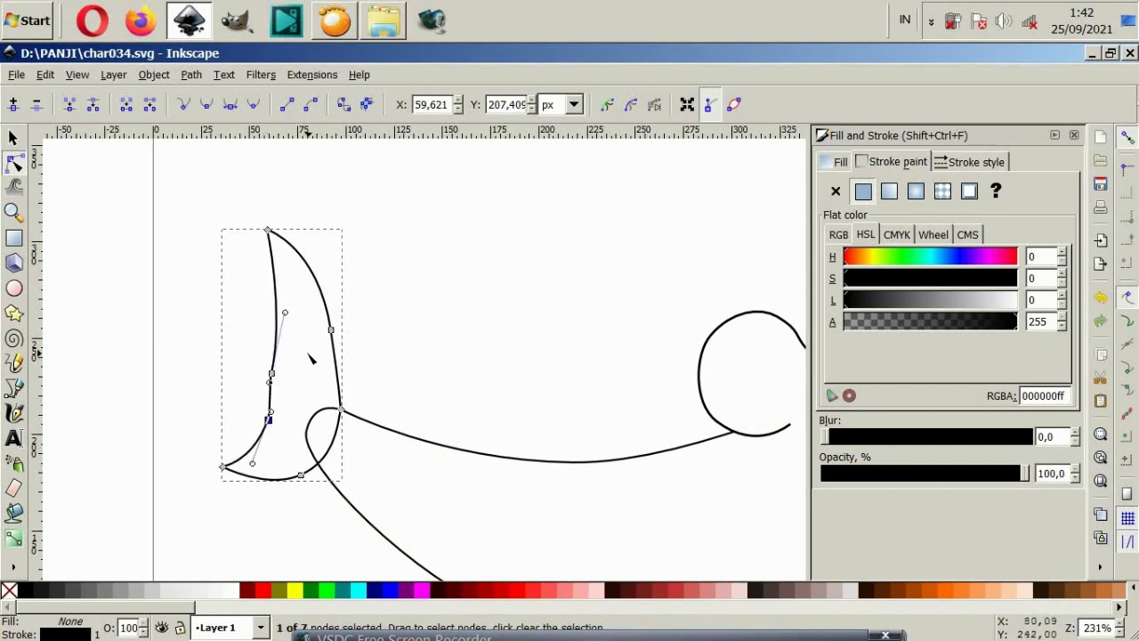
Step: Round the fin's base, smooth both edges and lower the tip into a crisp crescent
scroll(267, 458, up, 1)
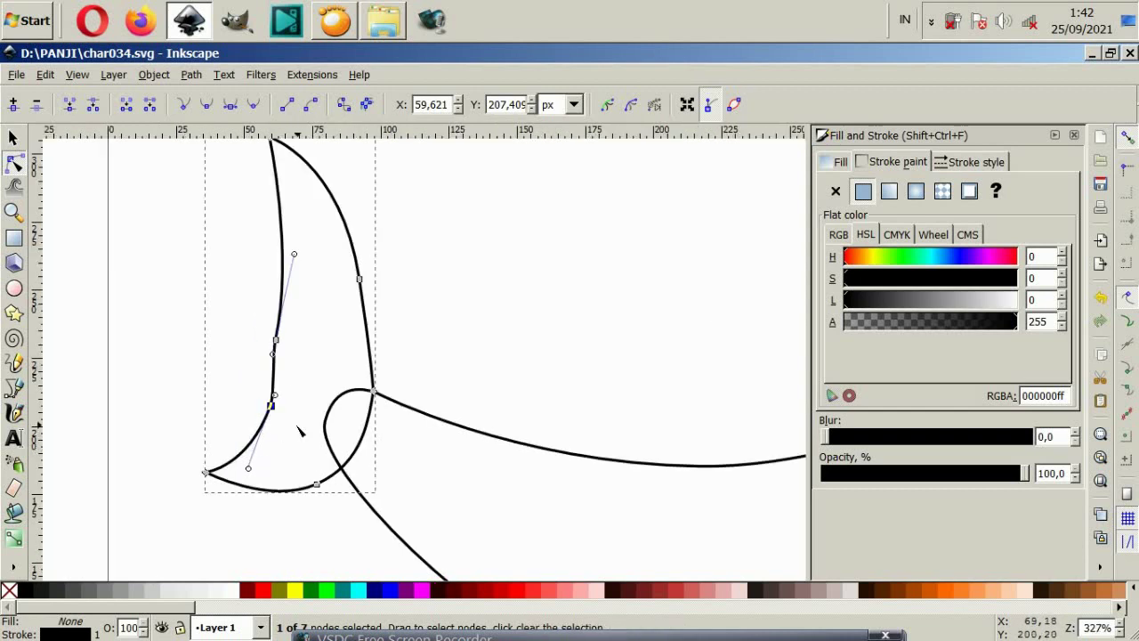
mouse_move(275, 414)
mouse_down()
mouse_move(271, 430)
mouse_move(272, 420)
mouse_up()
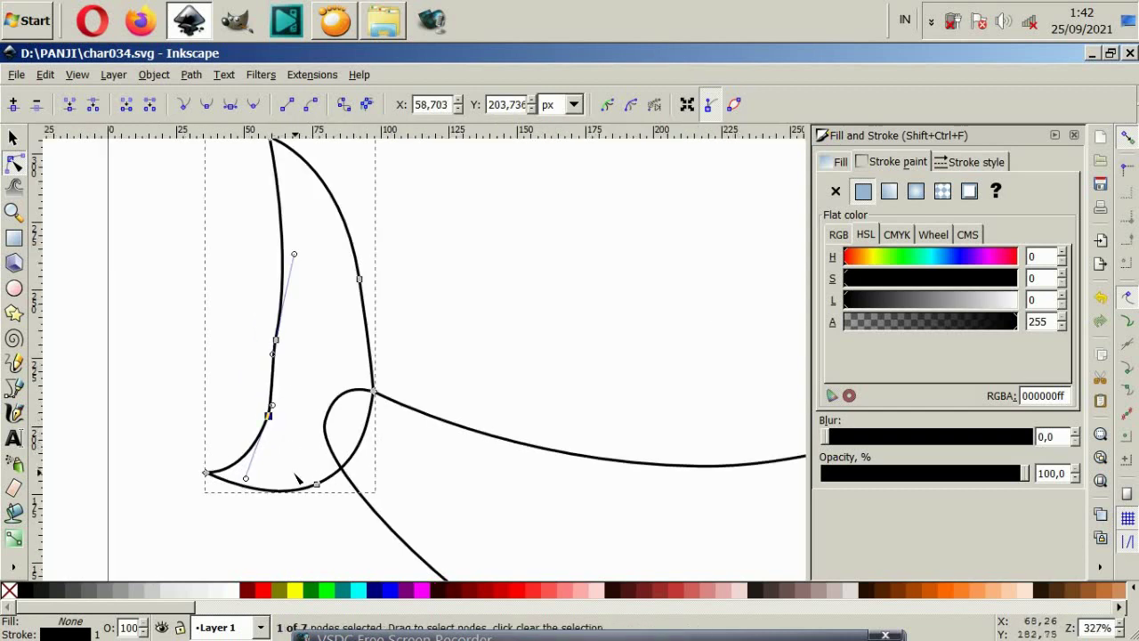
drag(316, 485, 243, 513)
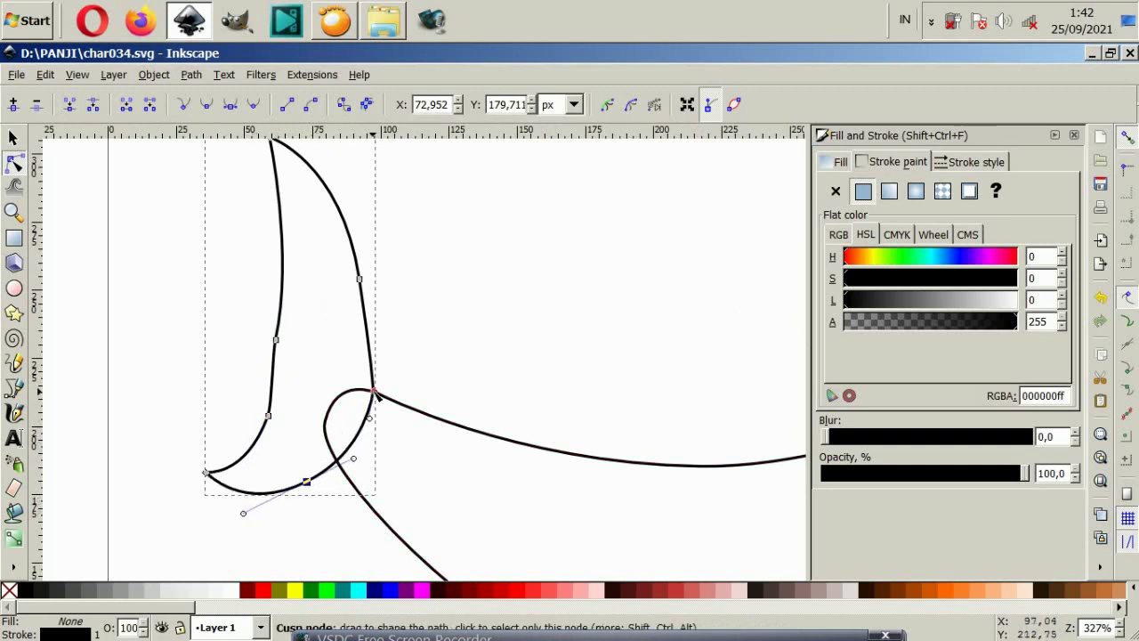
drag(359, 279, 360, 286)
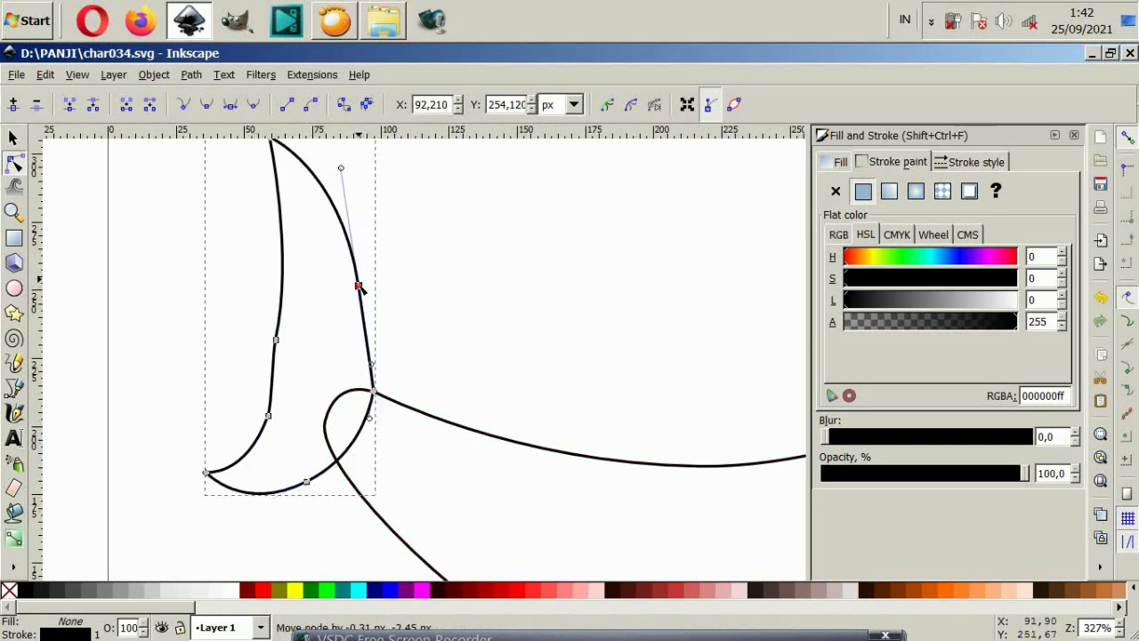
drag(372, 366, 373, 366)
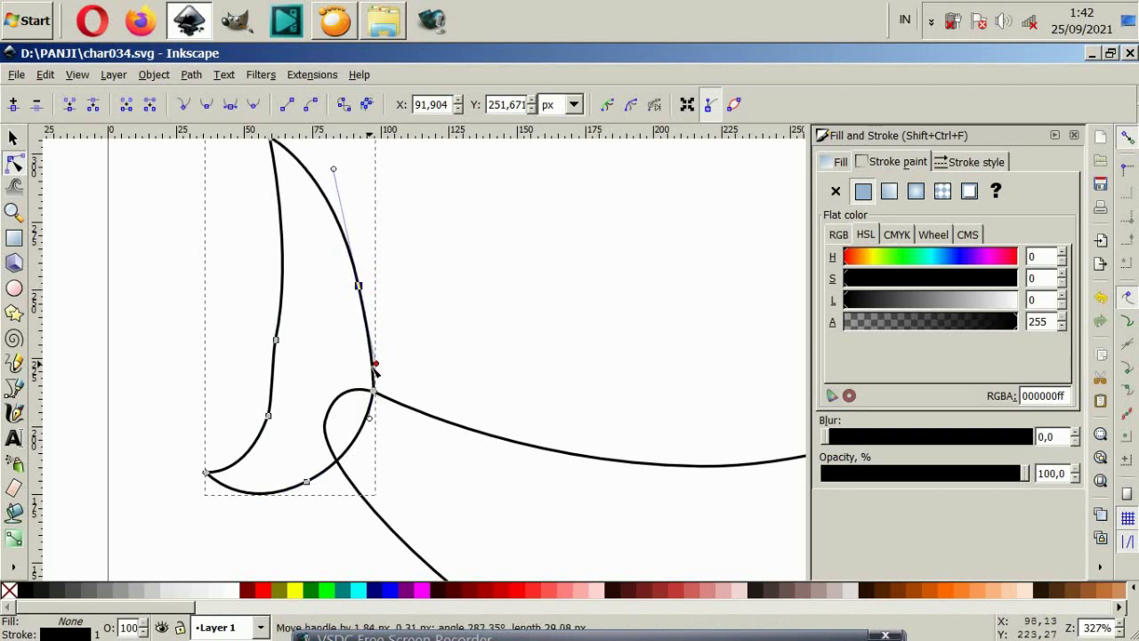
drag(278, 343, 275, 356)
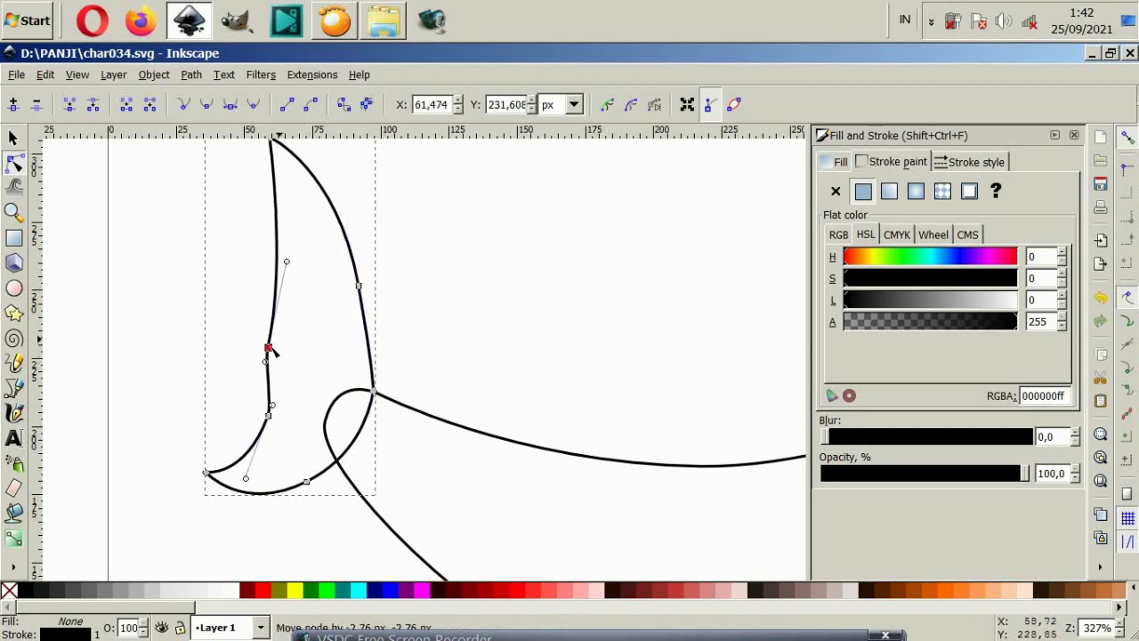
scroll(287, 233, up, 1)
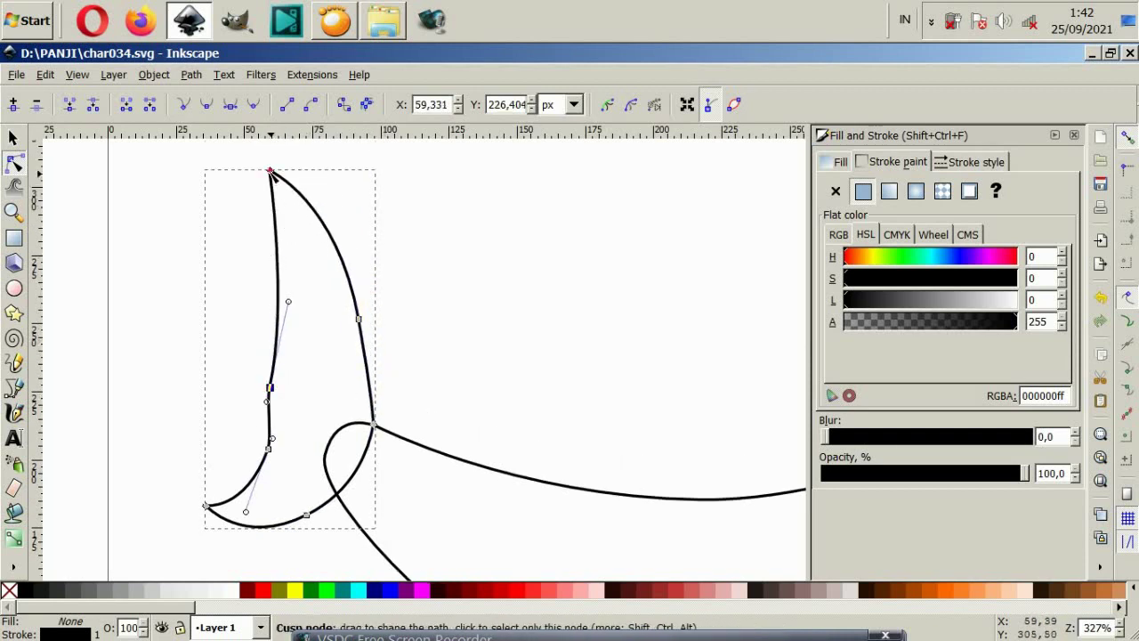
drag(271, 170, 259, 204)
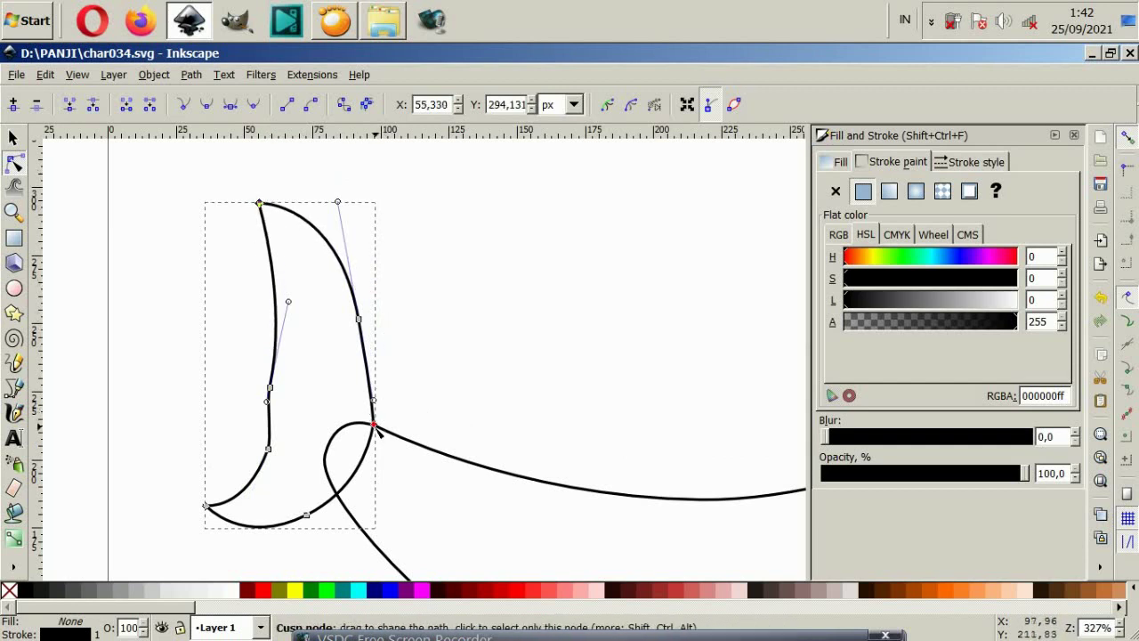
click(373, 425)
key(Escape)
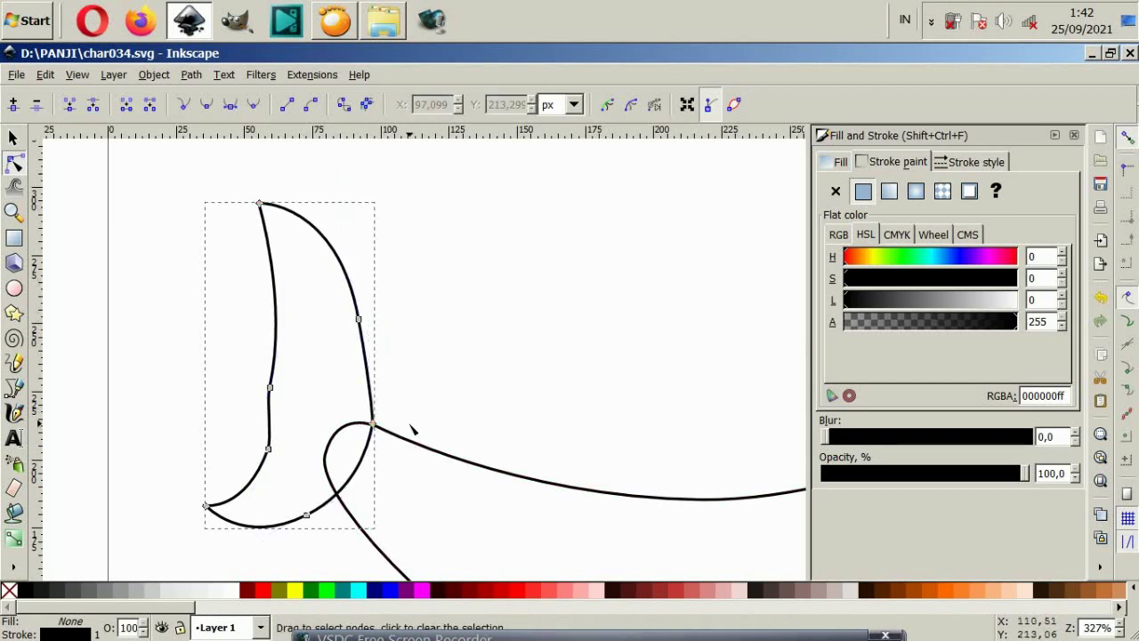
key(Escape)
Step: Select the tail fin and body outlines and combine them with Path > Union
scroll(414, 432, down, 2)
scroll(457, 438, down, 1)
scroll(458, 443, down, 2)
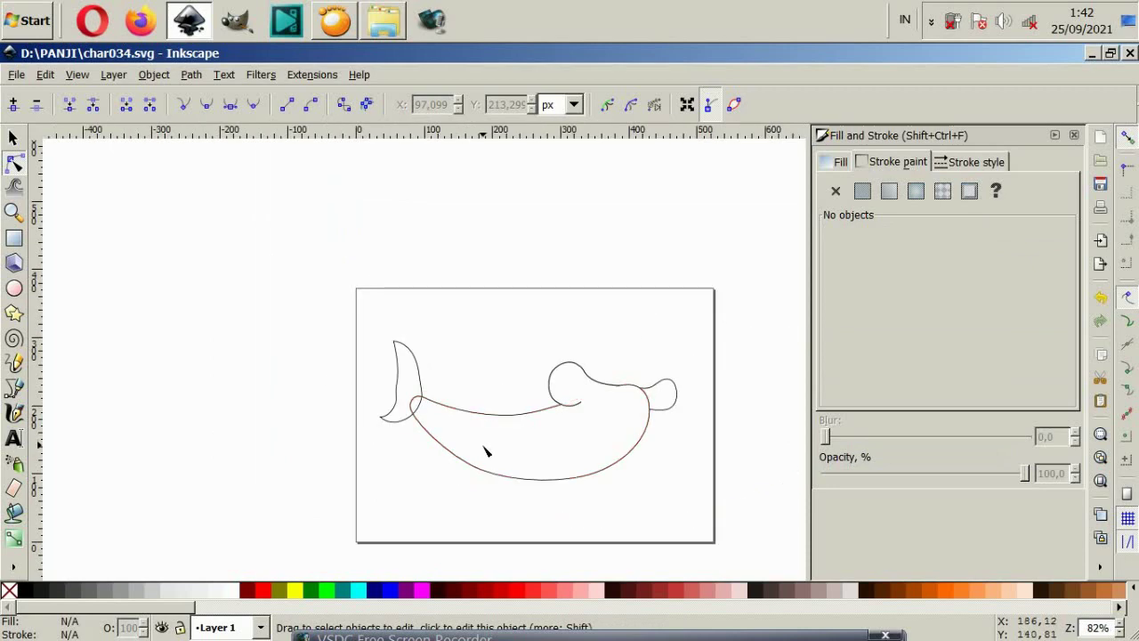
scroll(483, 449, right, 3)
scroll(445, 436, up, 2)
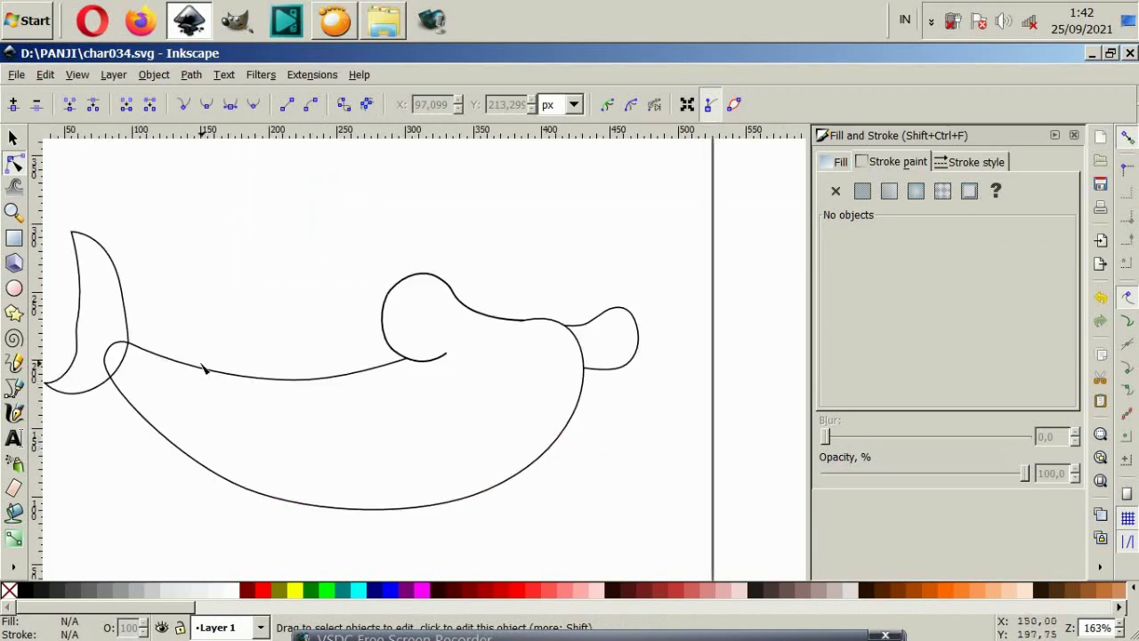
click(127, 341)
click(192, 74)
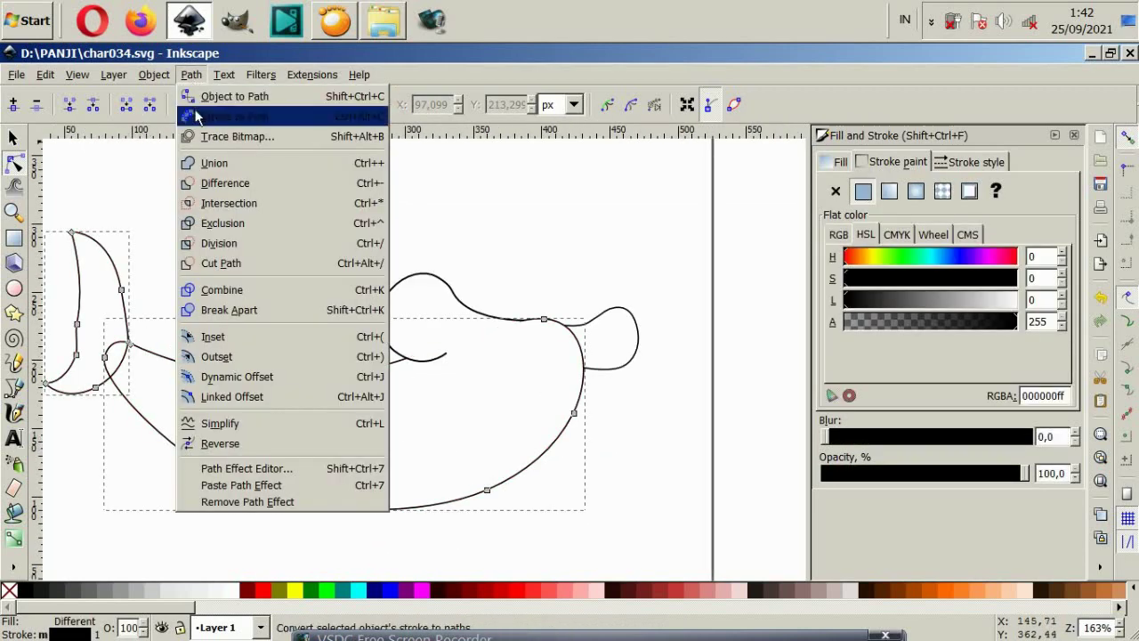
click(222, 160)
click(246, 309)
Step: Zoom in on the shark's back with the Bezier tool active
scroll(246, 309, left, 1)
scroll(246, 309, down, 2)
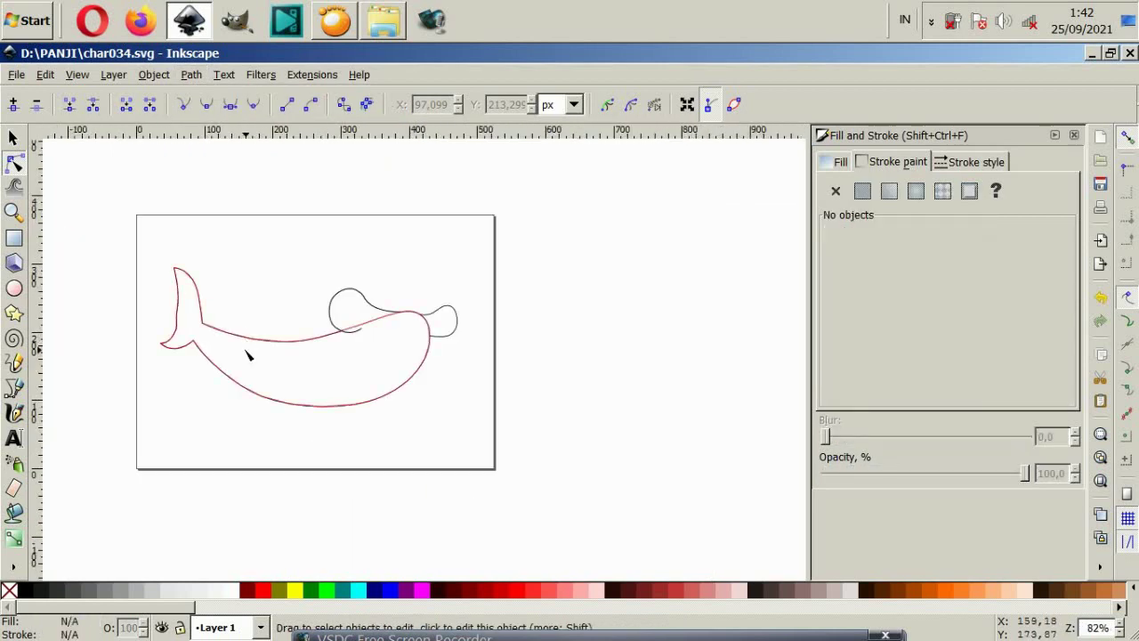
scroll(255, 399, up, 2)
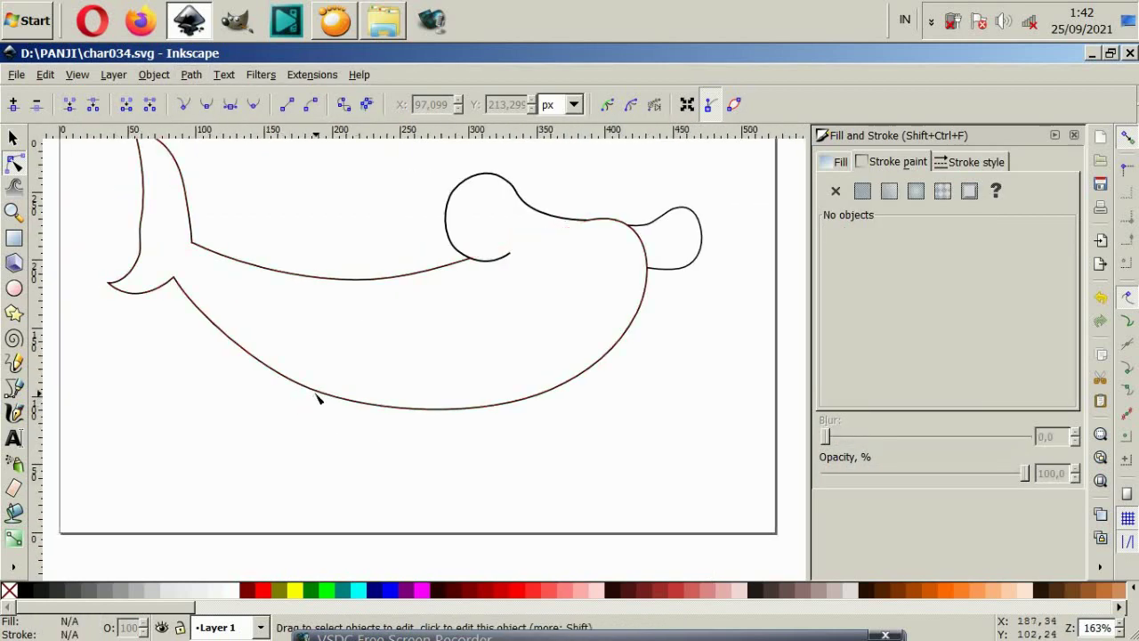
click(14, 387)
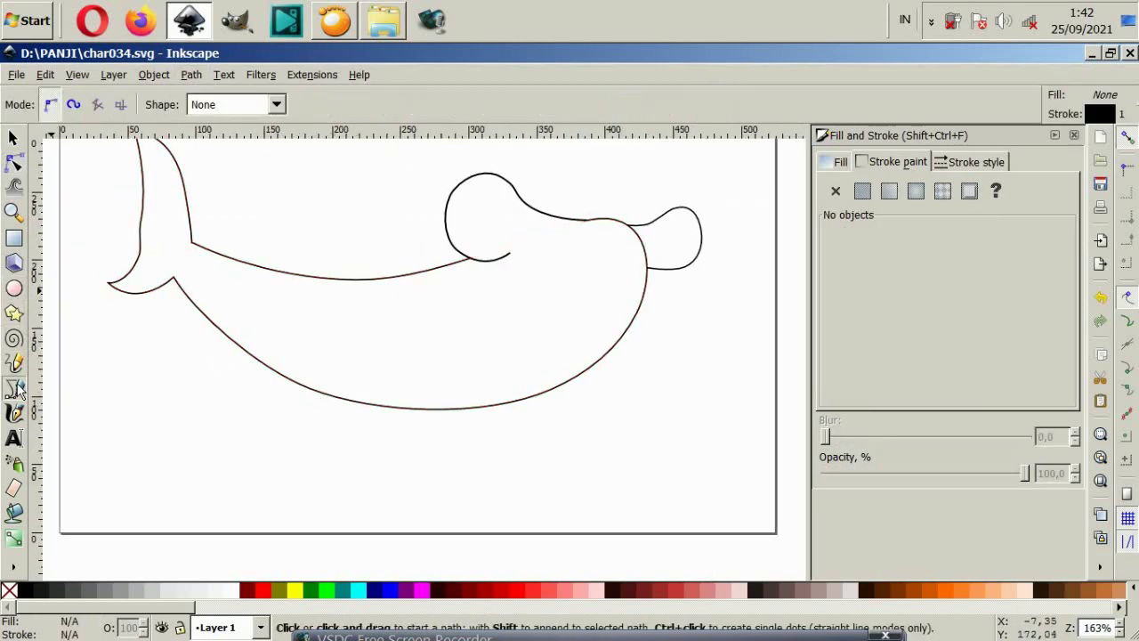
scroll(222, 256, up, 2)
scroll(267, 320, up, 3)
scroll(280, 365, up, 1)
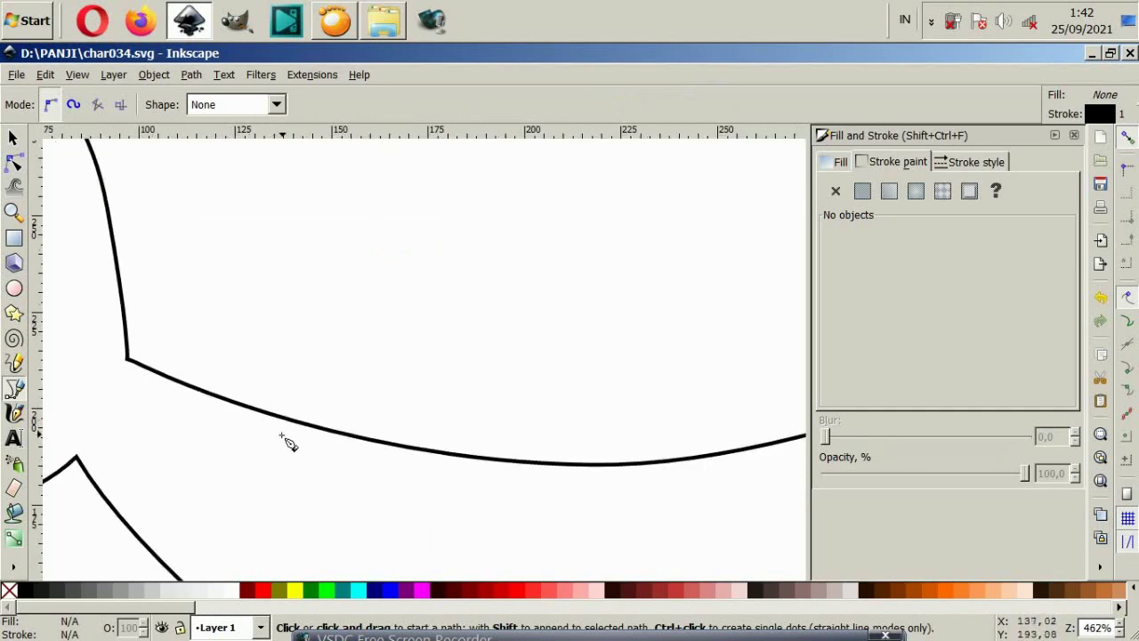
scroll(321, 438, down, 4)
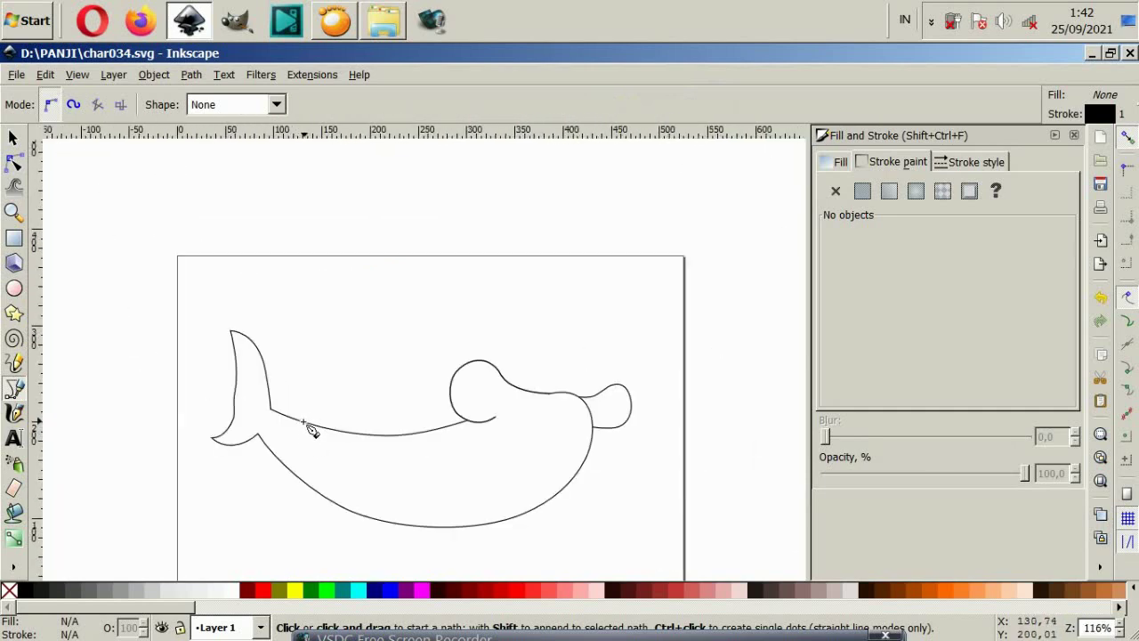
scroll(312, 431, up, 4)
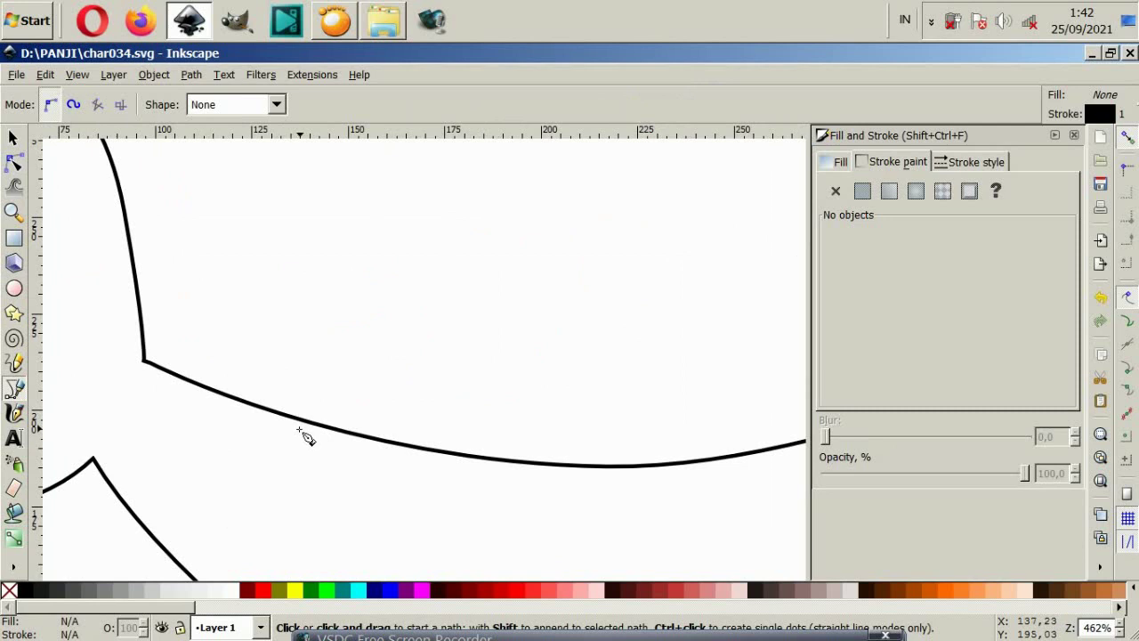
Step: Draw a small fin path on the shark's back beside the tail and fill it white
click(300, 428)
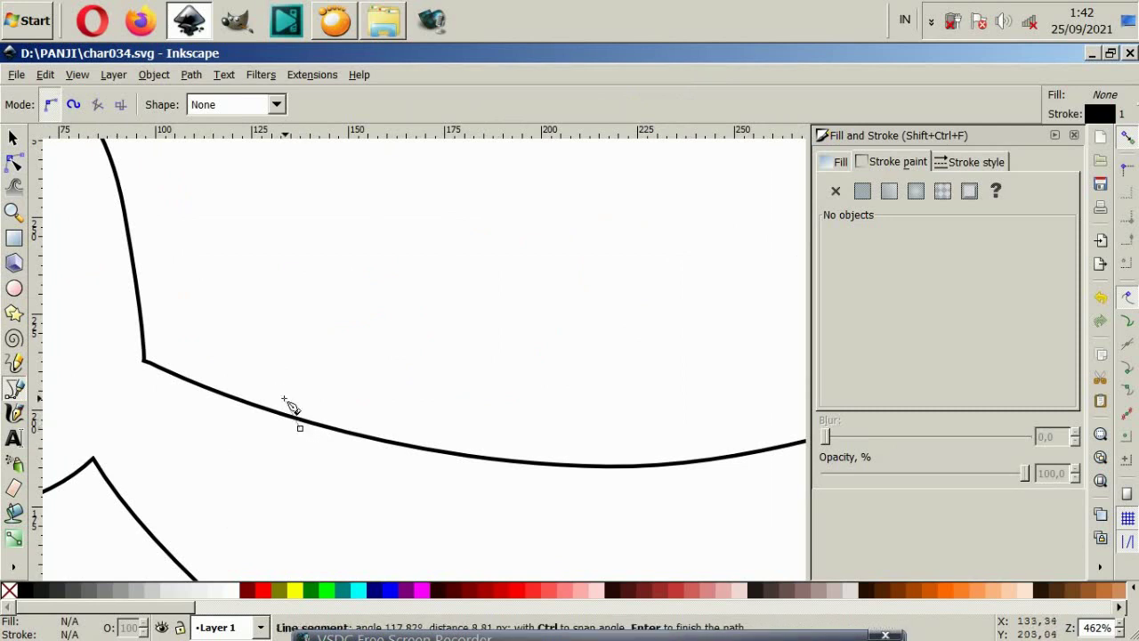
mouse_move(277, 360)
mouse_down()
mouse_move(250, 326)
mouse_move(225, 397)
mouse_up()
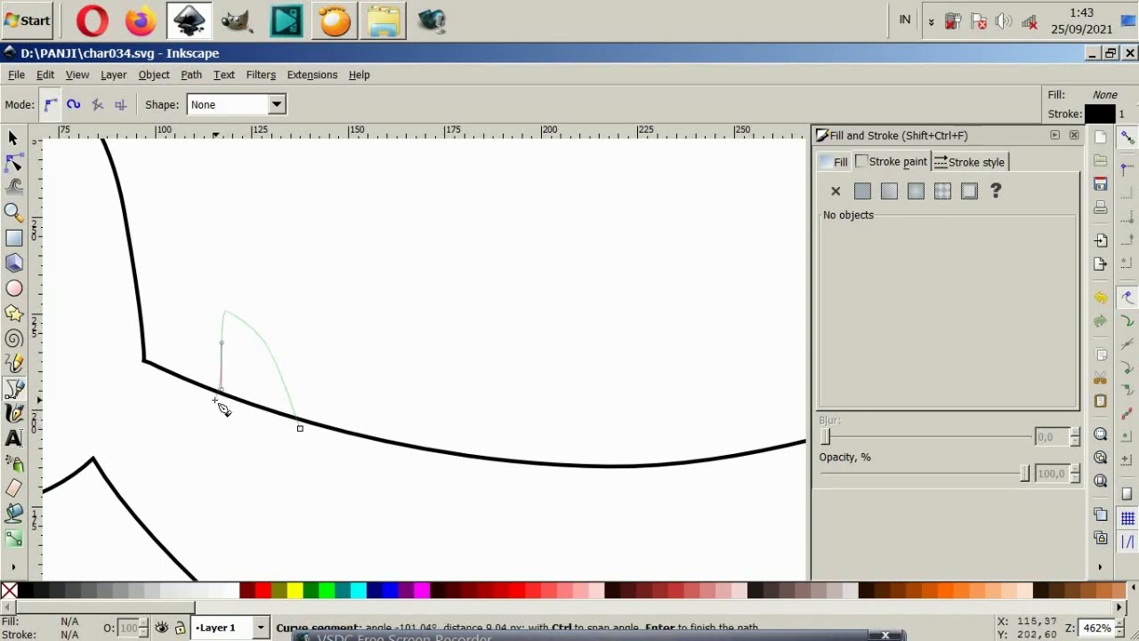
double_click(215, 405)
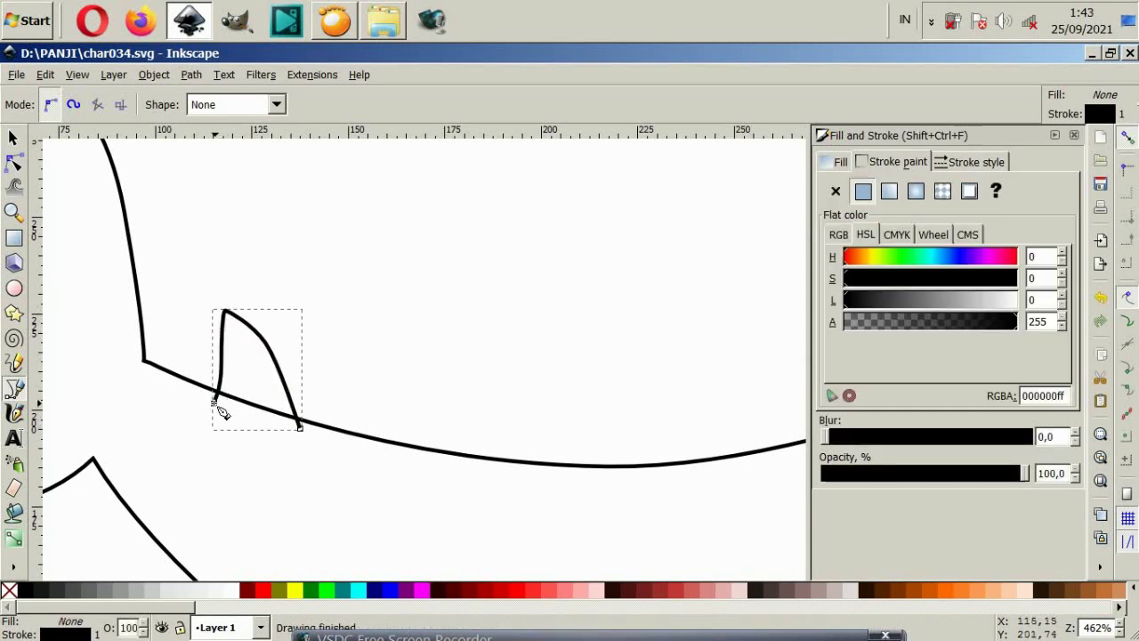
click(229, 590)
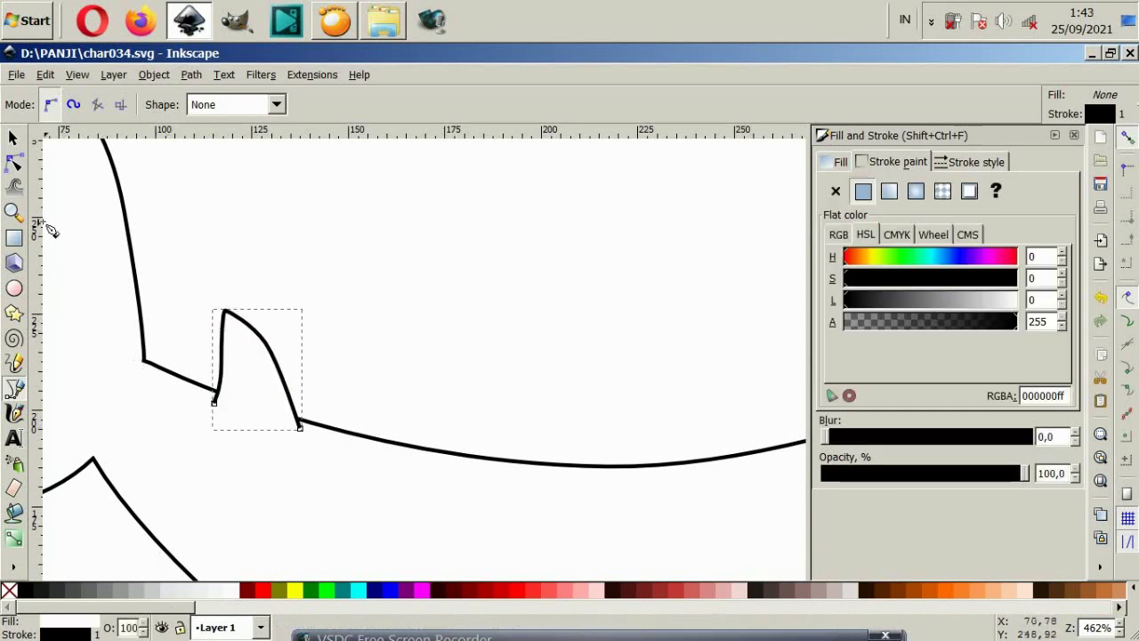
Step: Reshape the small fin's left edge and pull its right end leftward to narrow it
click(14, 164)
click(222, 365)
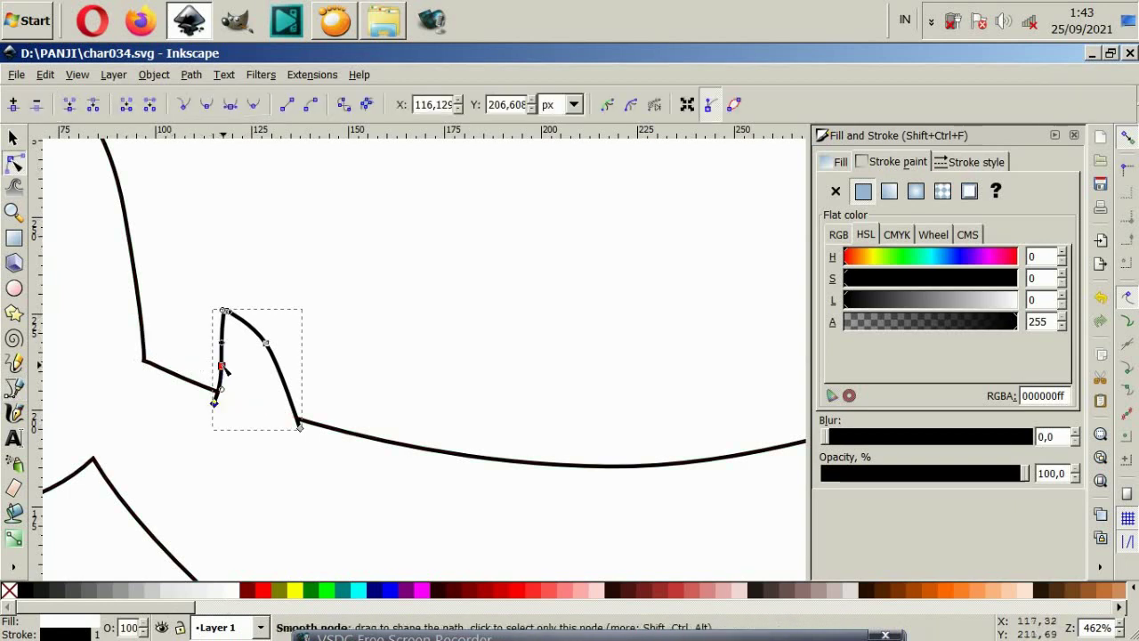
drag(223, 344, 216, 363)
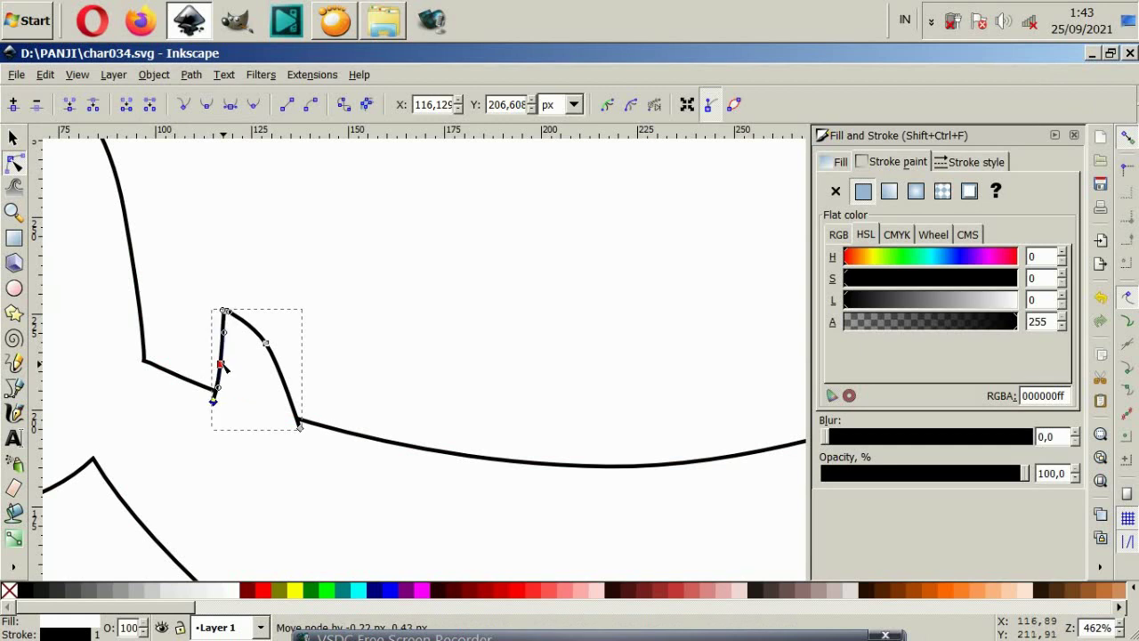
drag(301, 427, 282, 424)
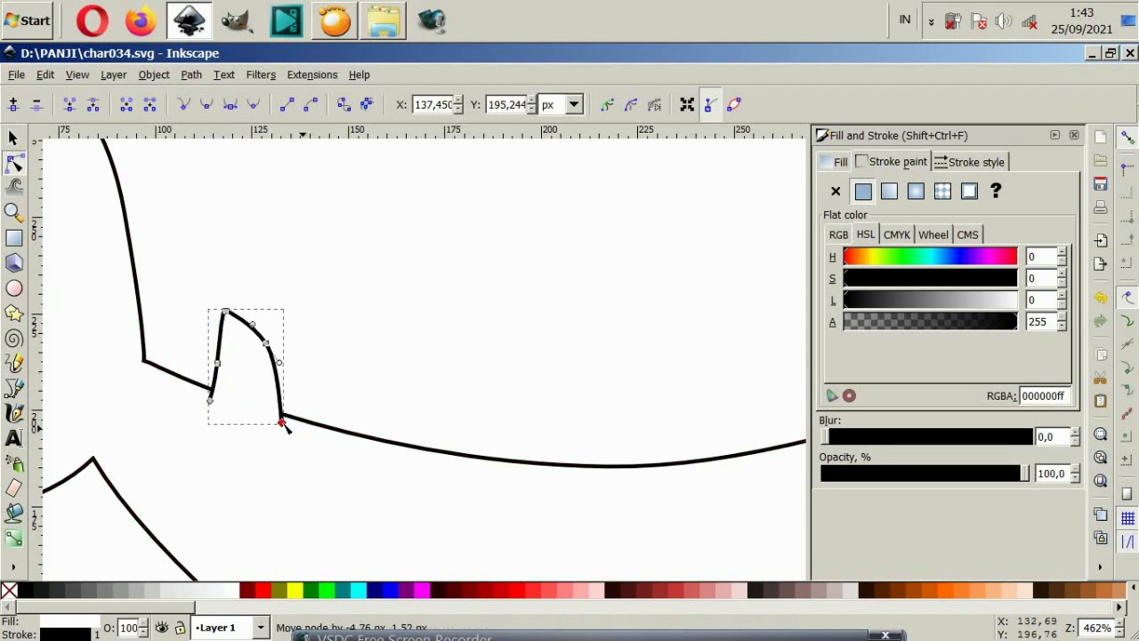
drag(279, 368, 285, 389)
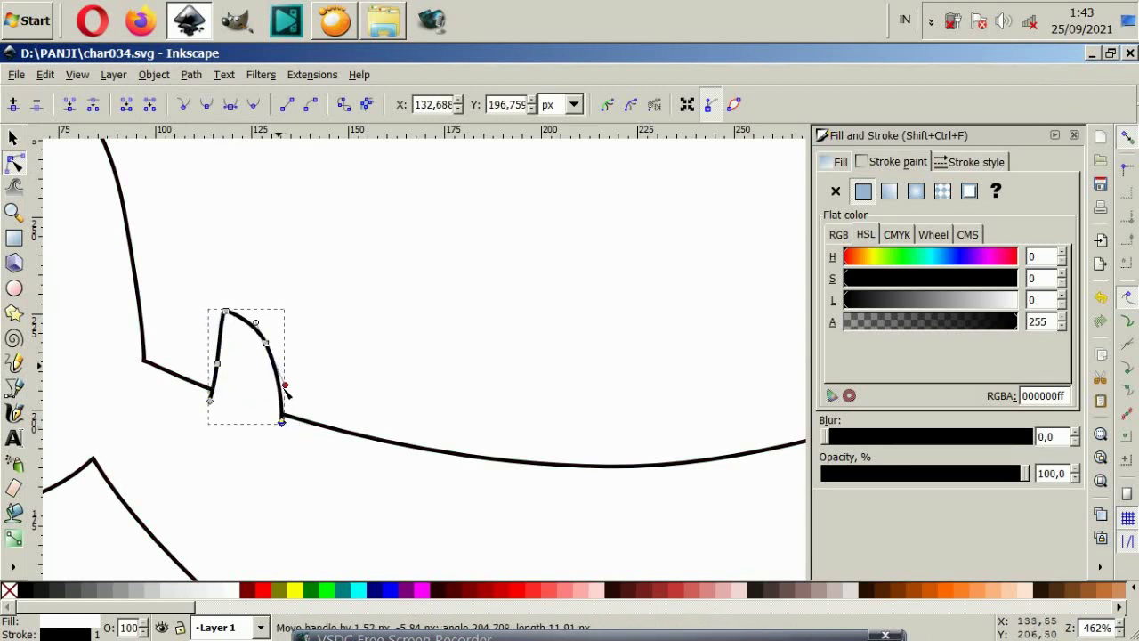
Step: Adjust the node on the fin's right curve so it arcs smoothly
click(296, 384)
click(296, 385)
click(271, 354)
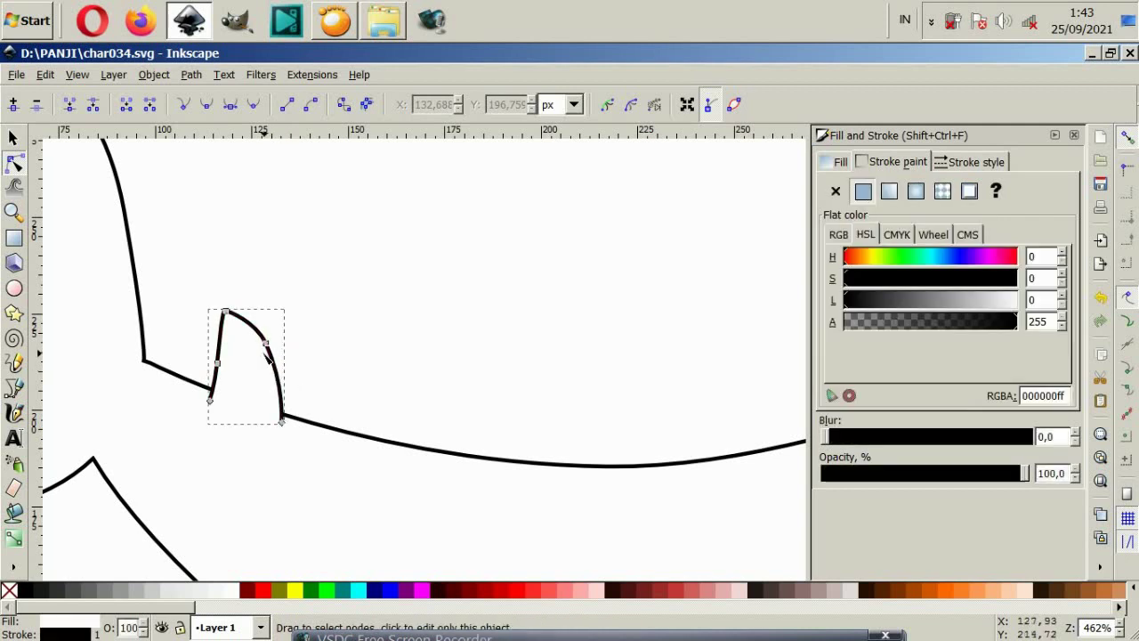
mouse_move(267, 344)
mouse_down()
mouse_move(272, 364)
mouse_move(258, 326)
mouse_up()
click(304, 383)
click(305, 381)
scroll(356, 396, down, 2)
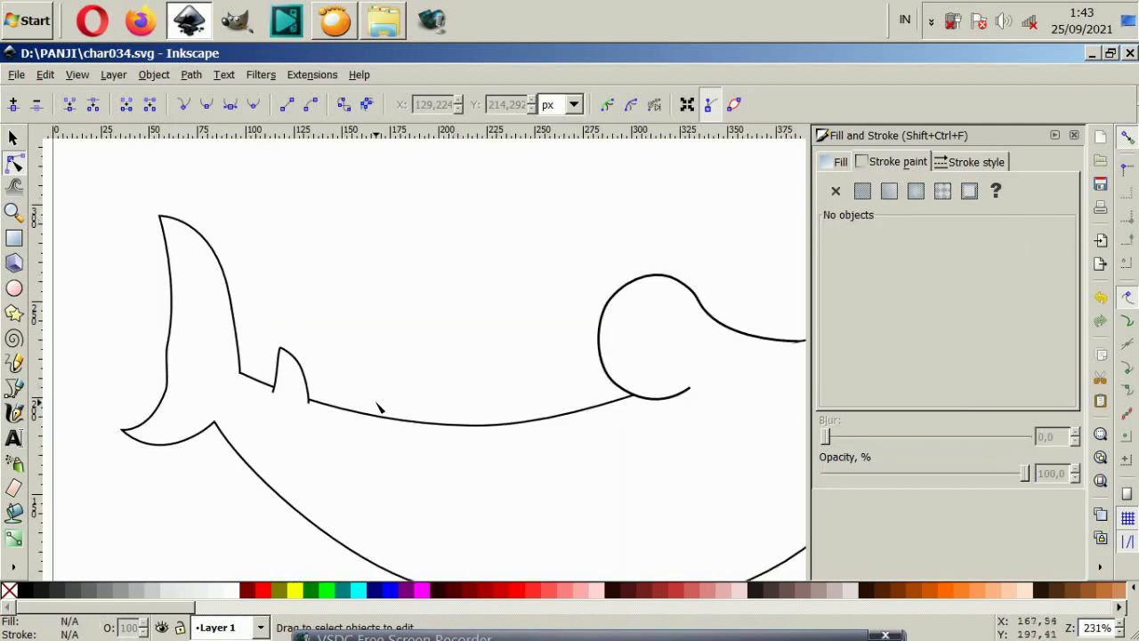
scroll(401, 396, down, 1)
scroll(395, 419, up, 1)
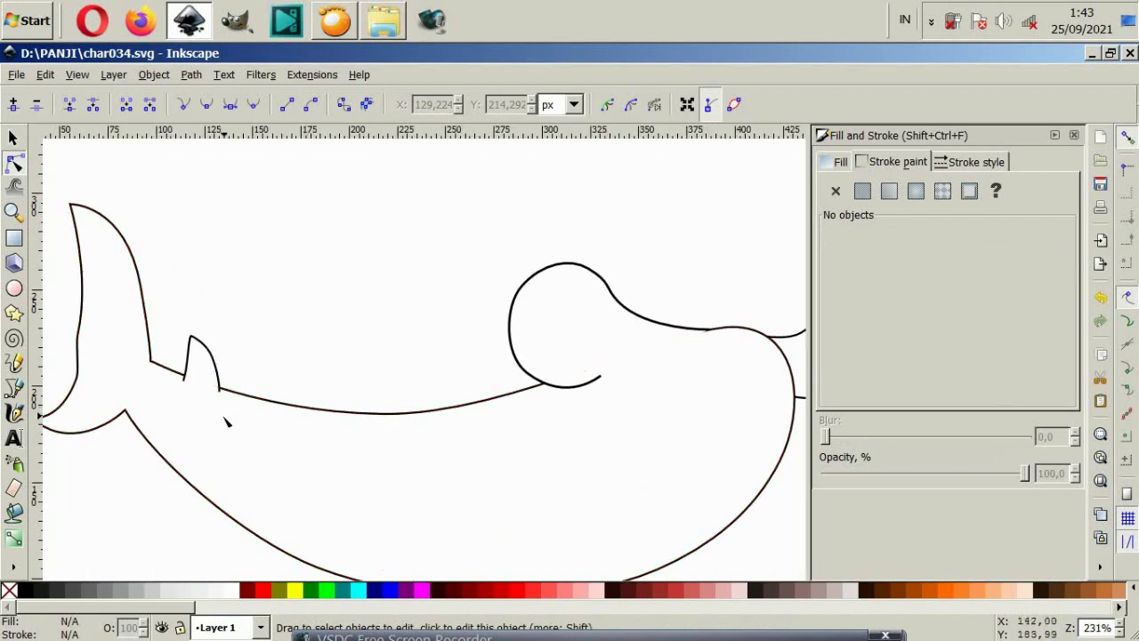
click(14, 388)
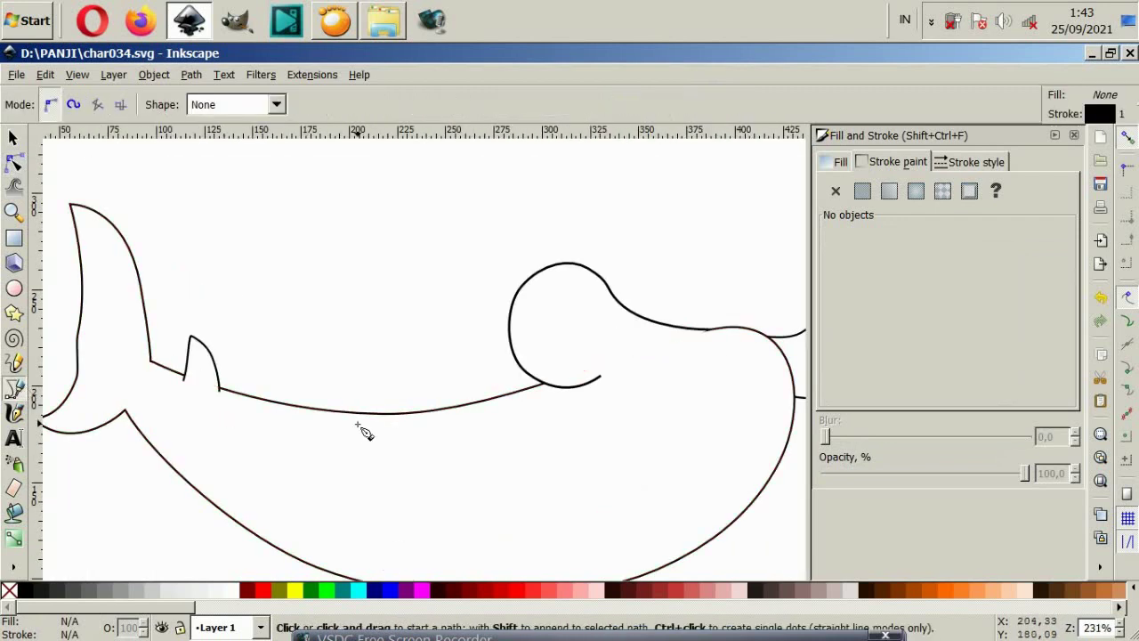
Step: Draw a large curved dorsal fin rising from mid-back to a pointed tip
click(417, 420)
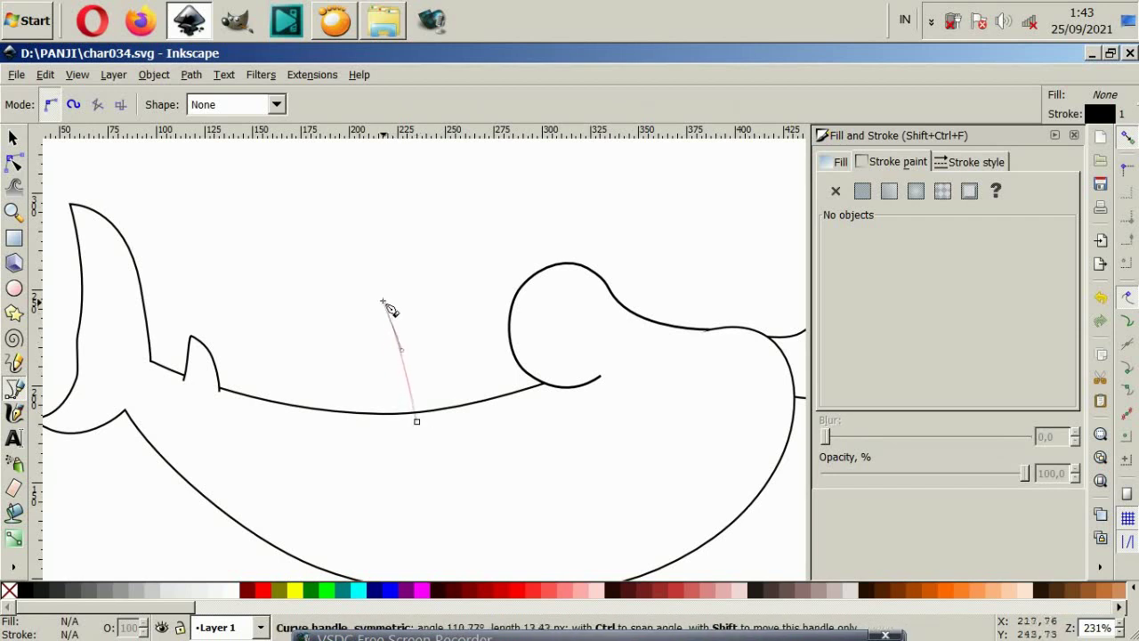
drag(392, 327, 376, 298)
click(301, 275)
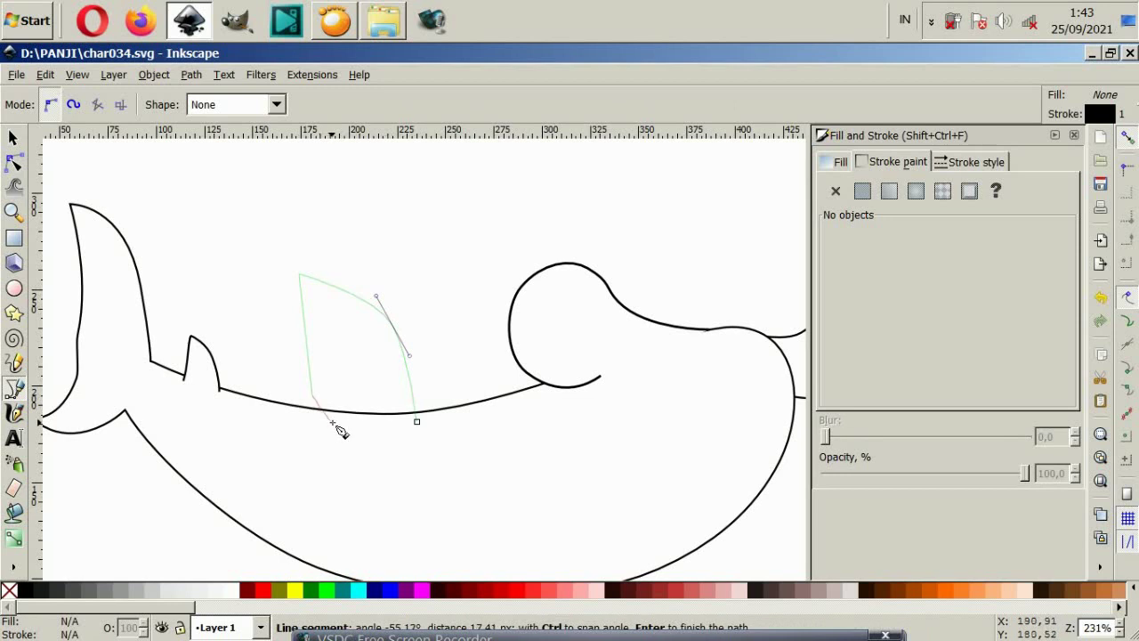
drag(324, 418, 342, 427)
key(Return)
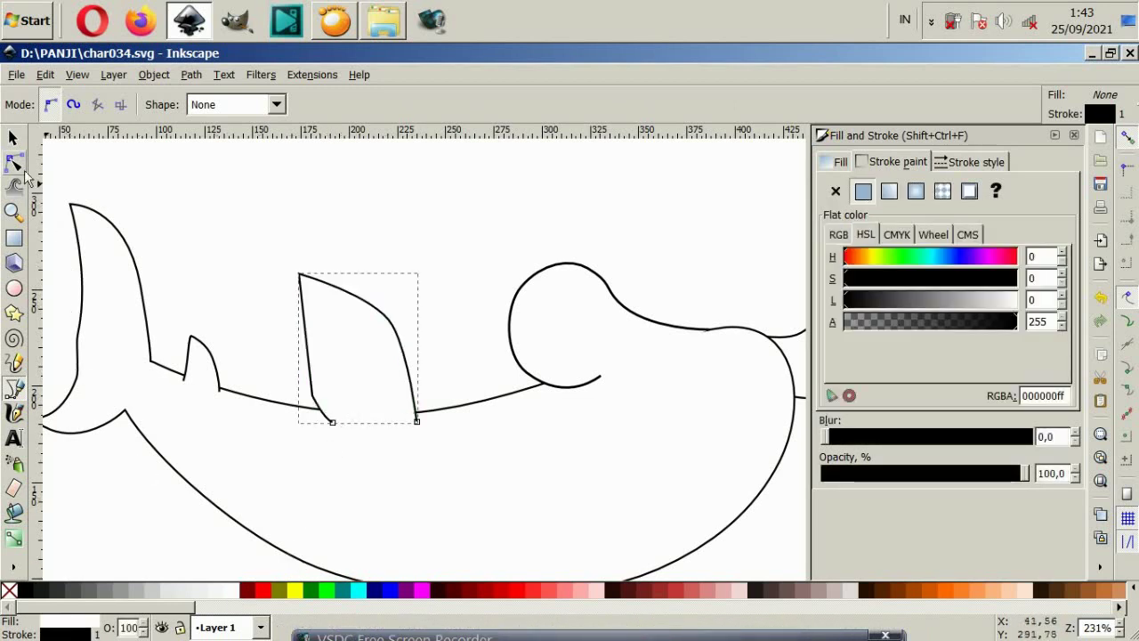
Step: Bend the dorsal fin's curved edge outward and nudge its bottom-right node left
click(16, 165)
mouse_move(396, 328)
mouse_down()
mouse_move(397, 350)
mouse_move(359, 282)
mouse_up()
click(403, 332)
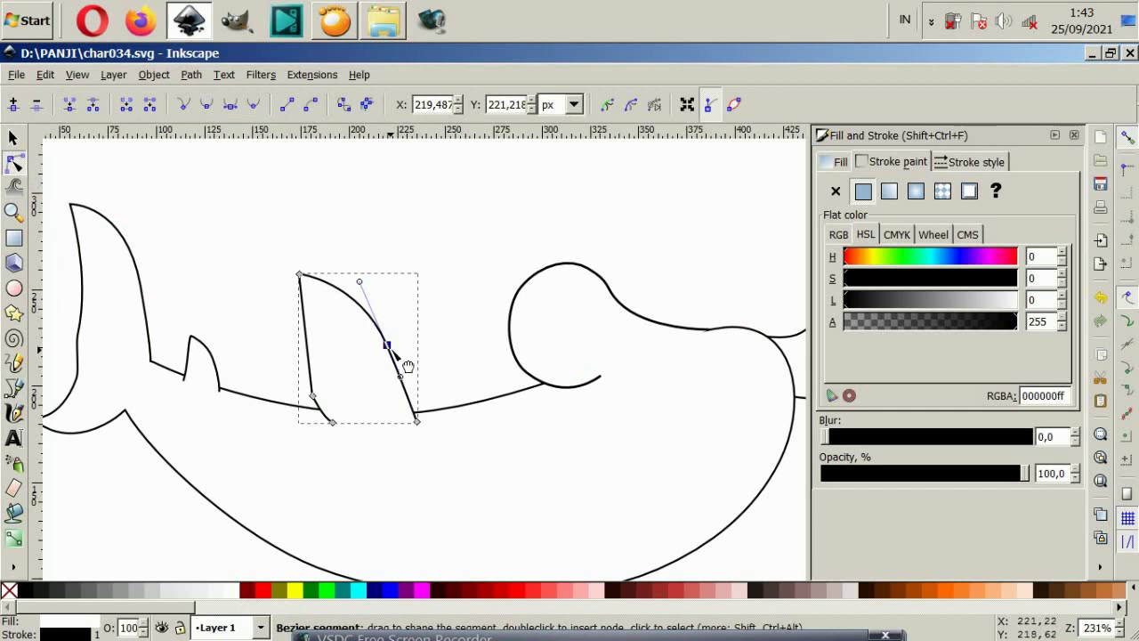
mouse_move(407, 365)
mouse_down()
mouse_move(395, 344)
mouse_move(414, 382)
mouse_up()
drag(419, 427, 411, 427)
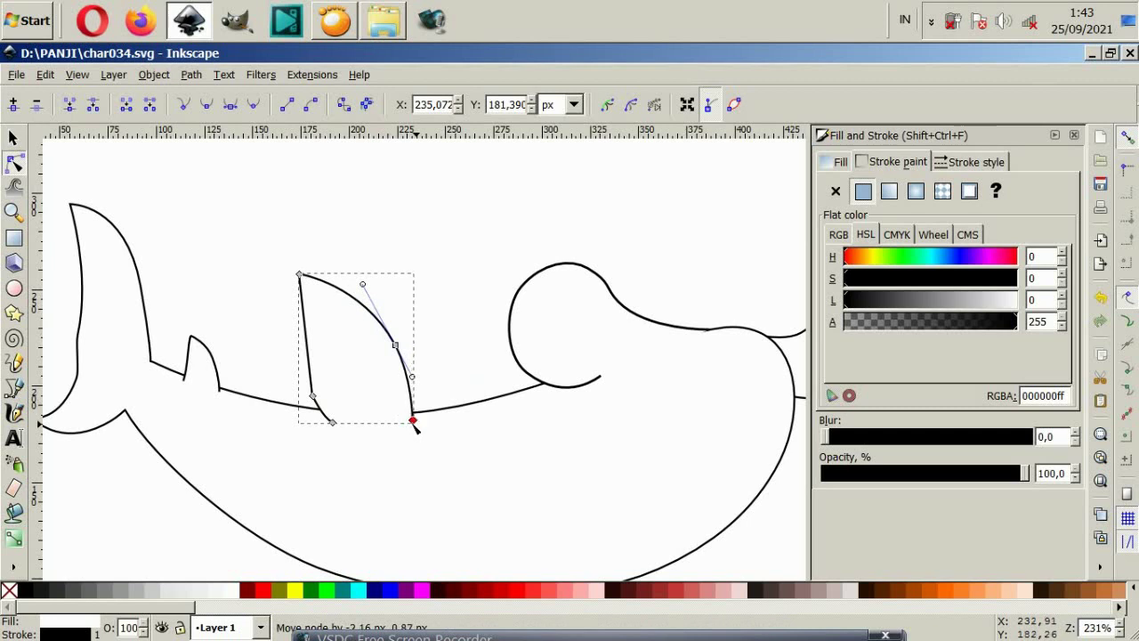
click(436, 387)
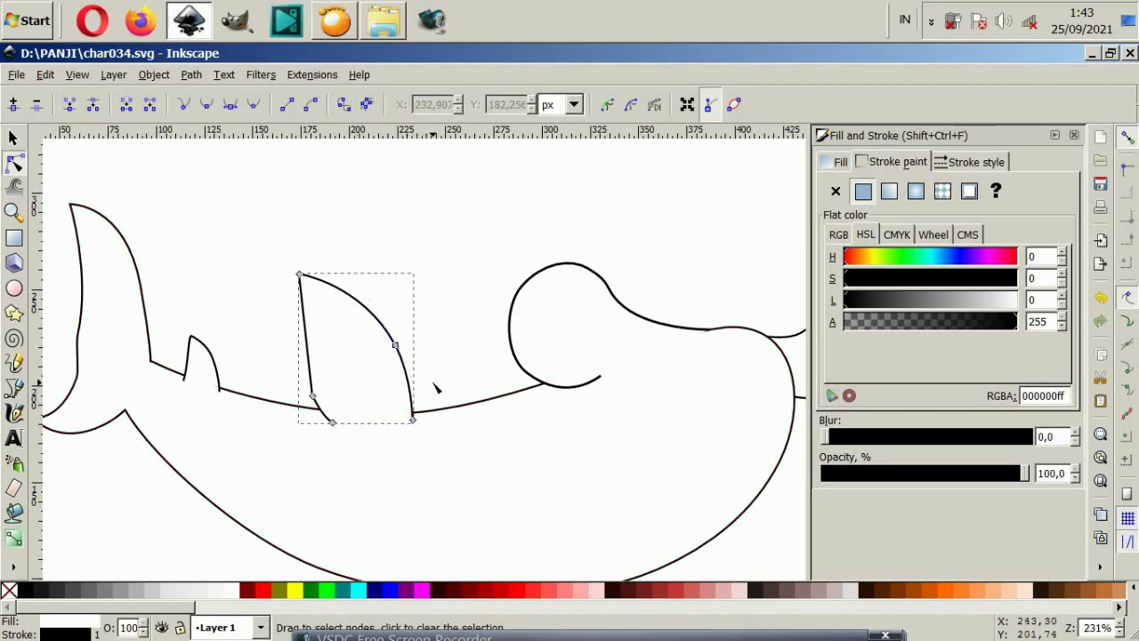
click(436, 387)
Step: Add a node near the fin's bottom corner, delete the corner node, and lower the edge node
click(335, 425)
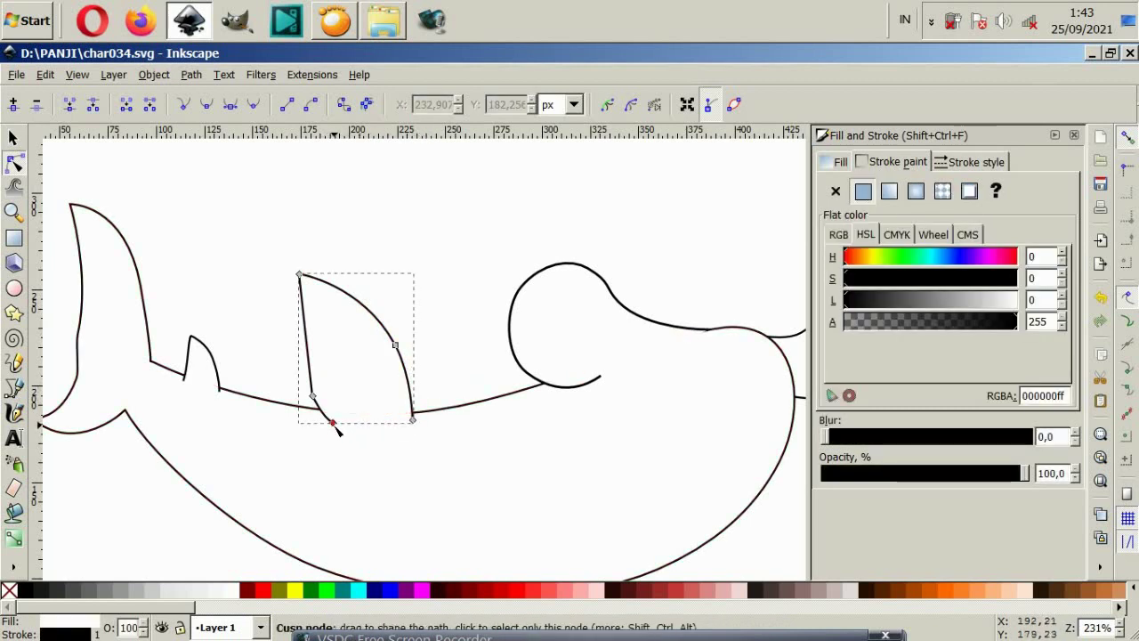
click(334, 424)
scroll(336, 424, up, 2)
double_click(319, 395)
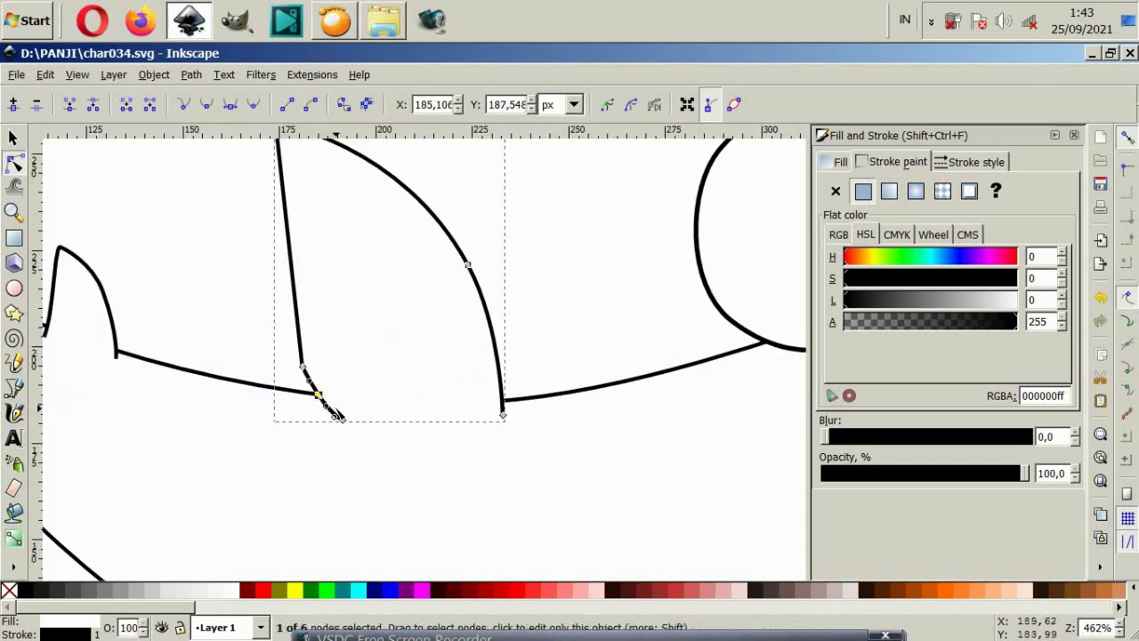
key(Delete)
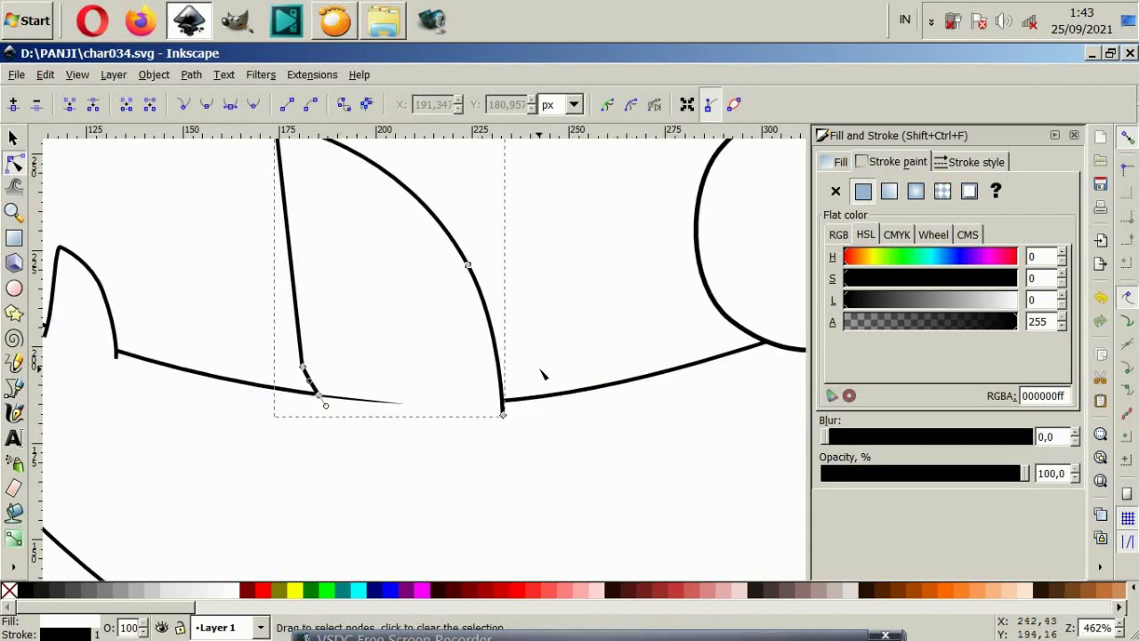
drag(503, 415, 504, 438)
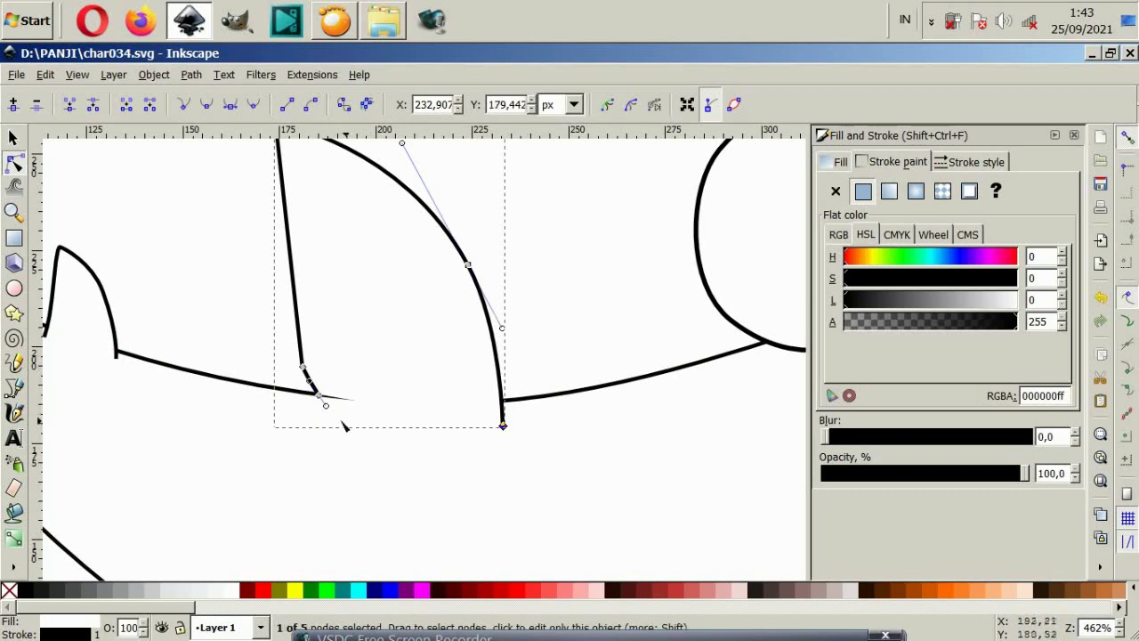
scroll(323, 401, up, 2)
scroll(316, 358, up, 2)
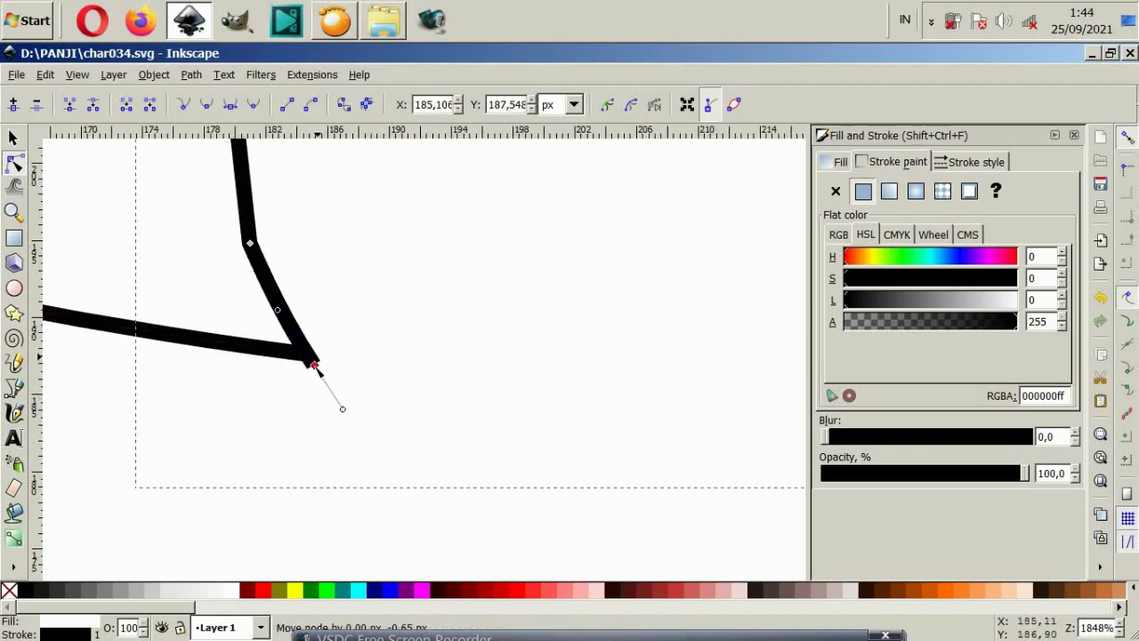
scroll(316, 357, down, 4)
key(Escape)
scroll(321, 356, down, 5)
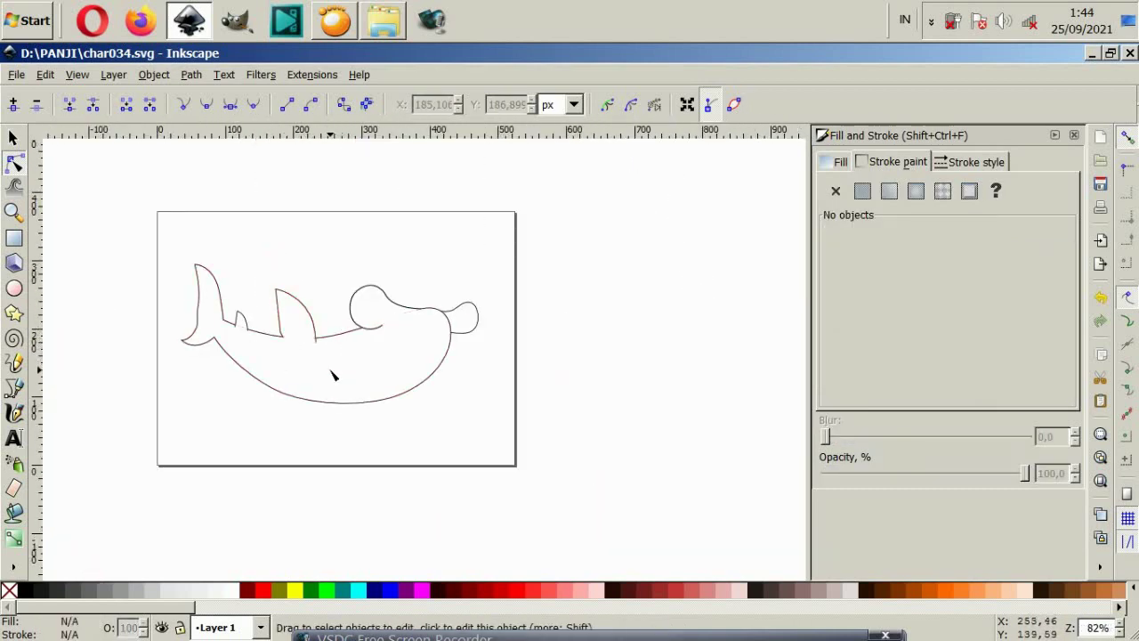
Step: Nudge the dorsal fin's bottom node up slightly
scroll(325, 365, up, 4)
click(314, 328)
drag(314, 327, 314, 322)
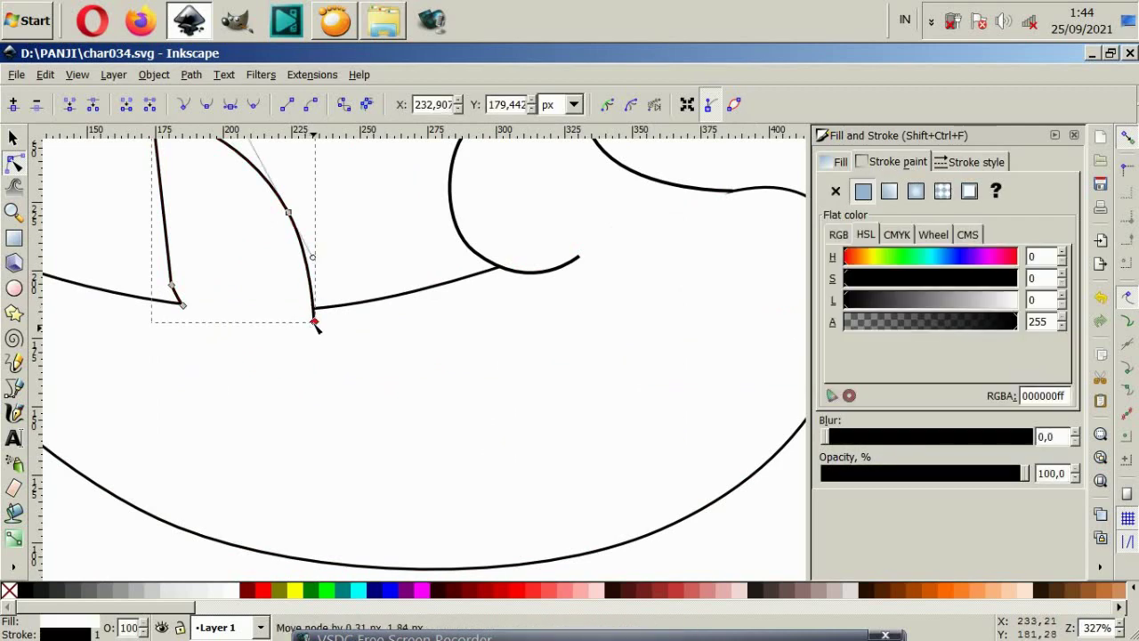
key(Escape)
scroll(333, 348, down, 3)
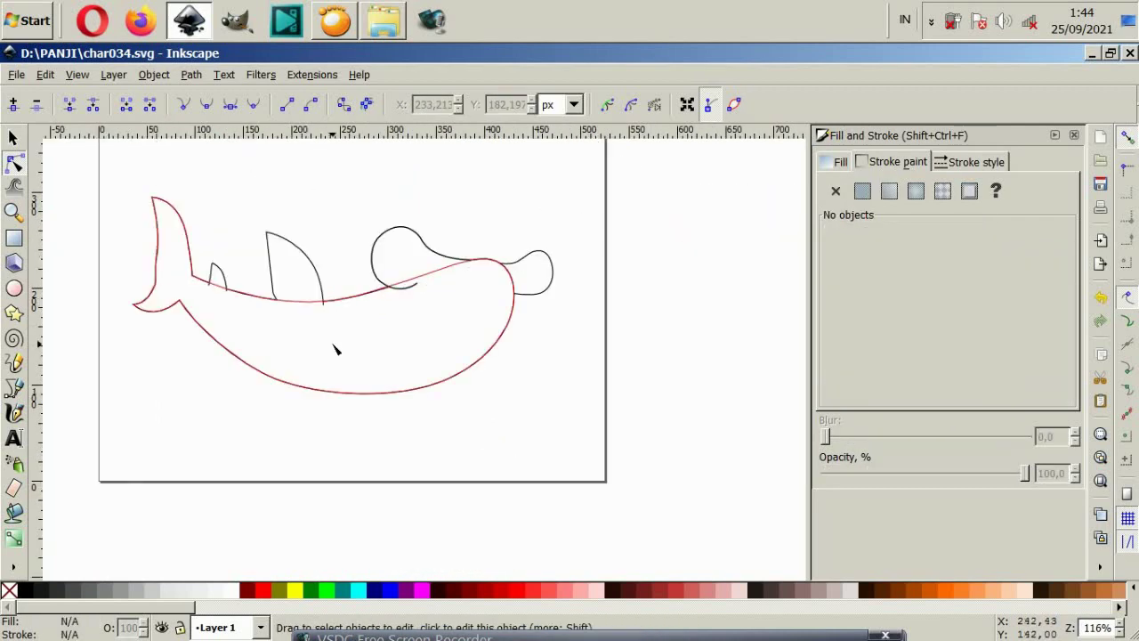
click(332, 347)
Step: Reposition the dorsal fin along the back and select it together with the body
click(13, 138)
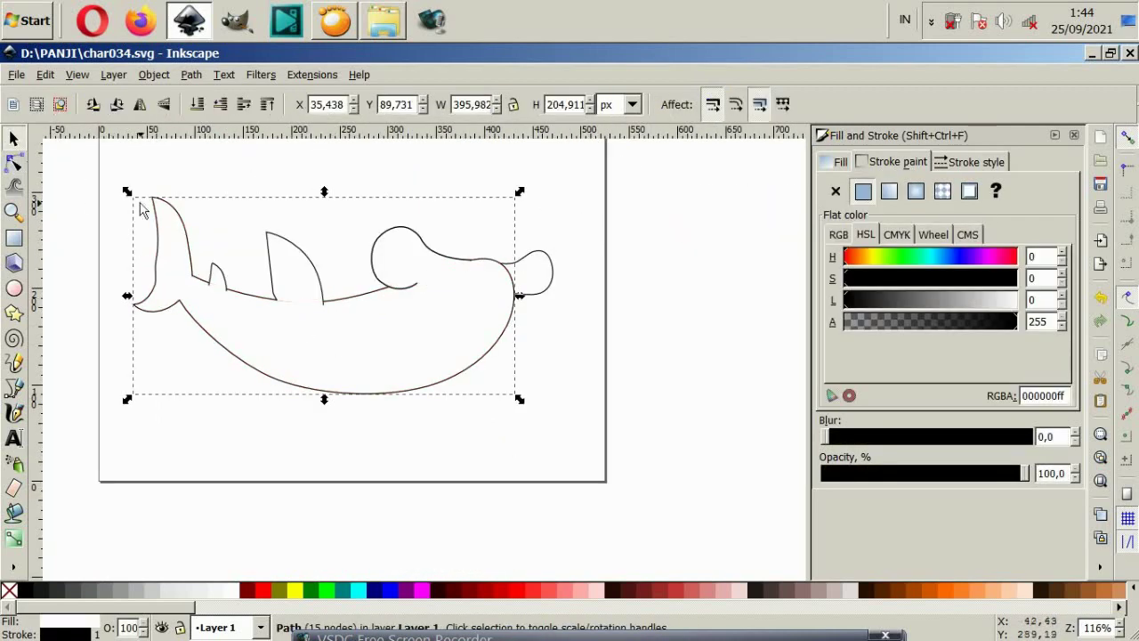
click(285, 235)
mouse_move(305, 251)
mouse_down()
mouse_move(279, 283)
mouse_move(337, 278)
mouse_up()
click(336, 279)
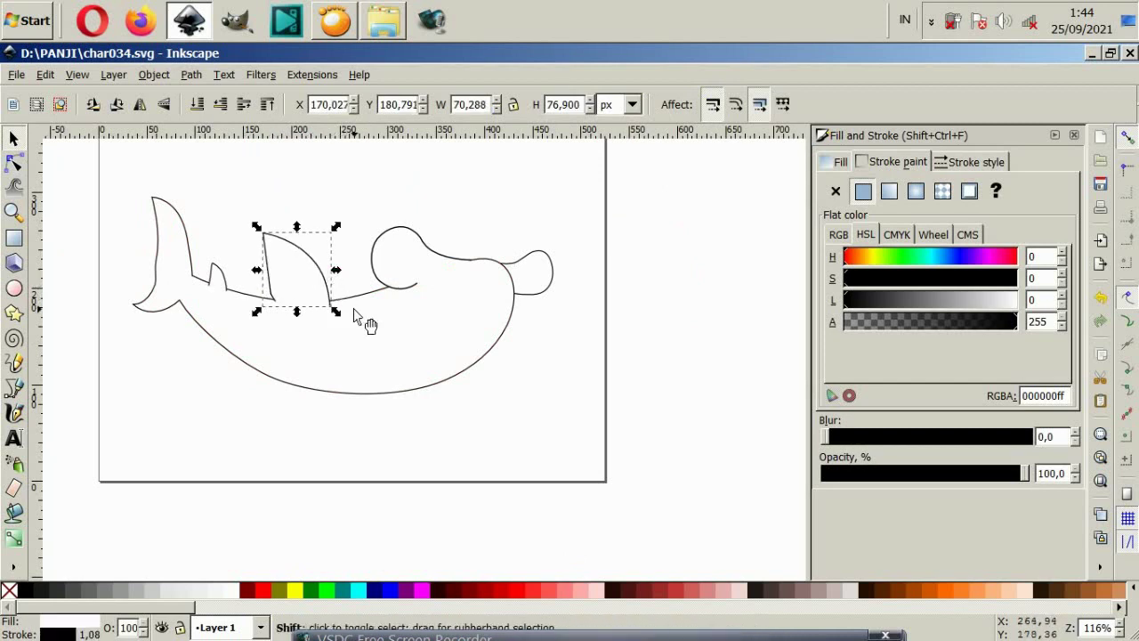
shift+click(349, 312)
Step: Combine the fin and body into one outline with Path > Union
click(191, 75)
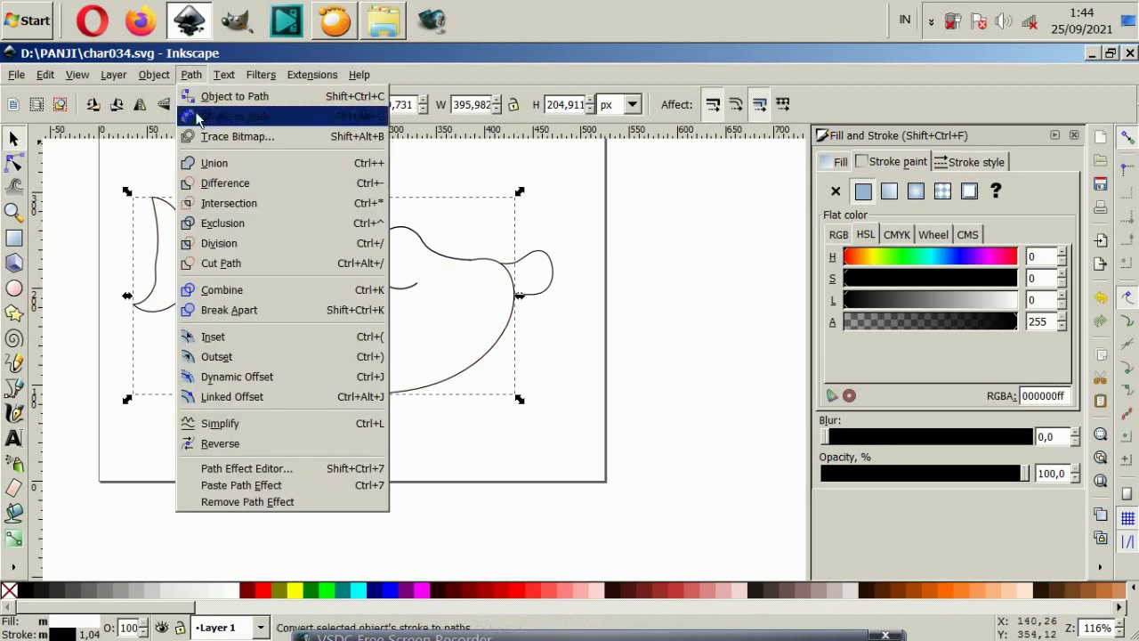
click(208, 163)
key(Escape)
ctrl+scroll(480, 352, down, 2)
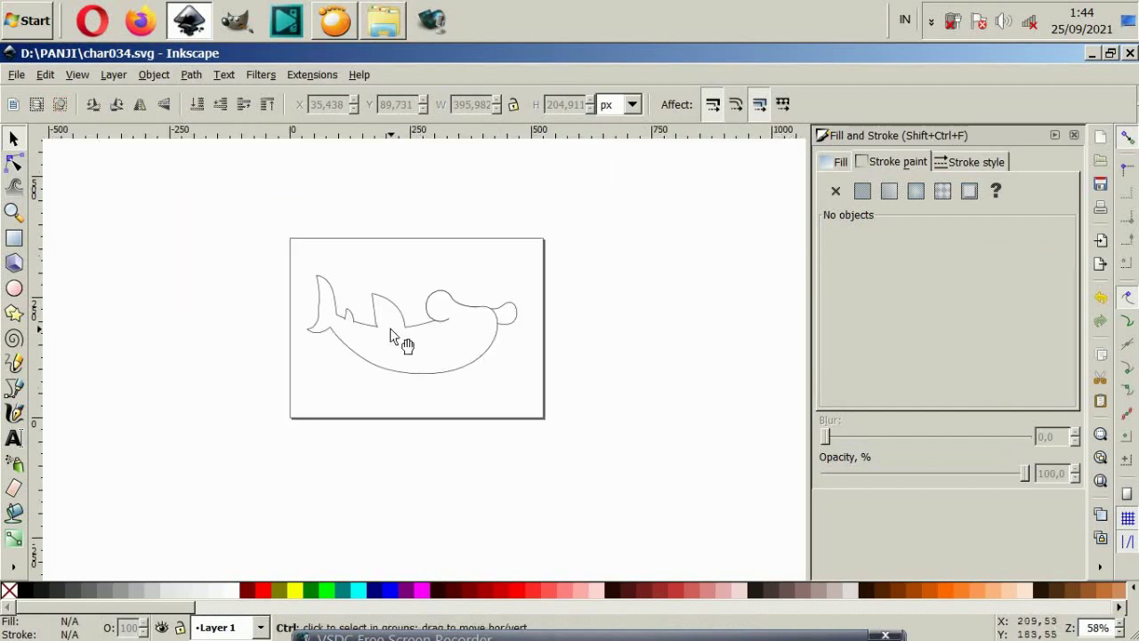
ctrl+scroll(391, 338, up, 2)
scroll(335, 331, up, 2)
ctrl+scroll(329, 376, up, 2)
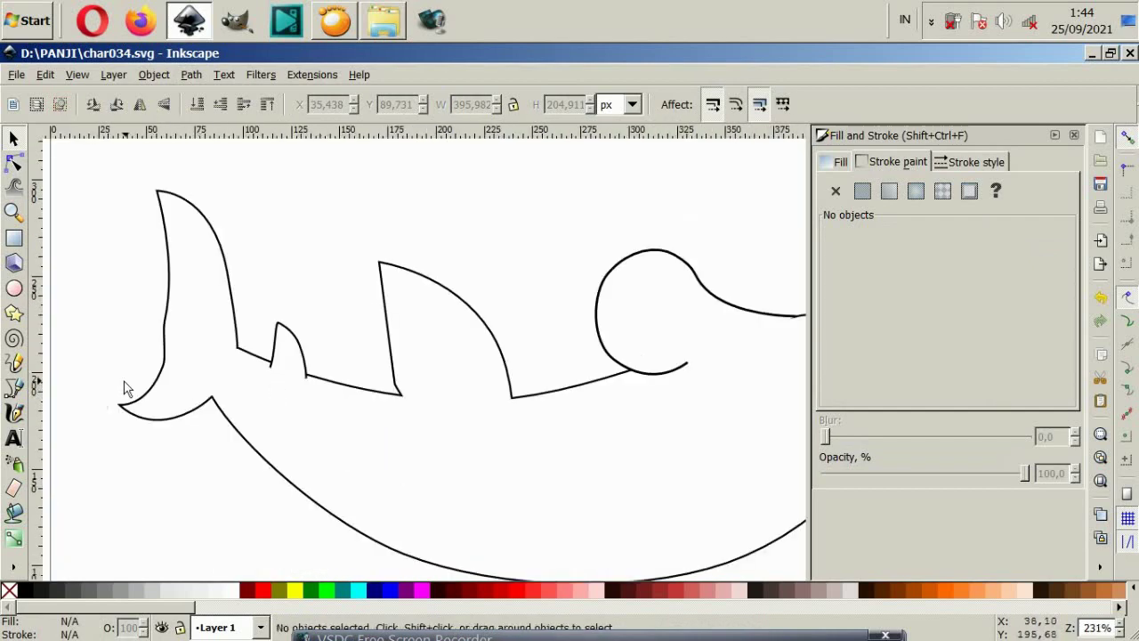
Step: Draw a small pointed fin under the shark's rear body
click(14, 389)
ctrl+scroll(235, 457, up, 1)
click(255, 408)
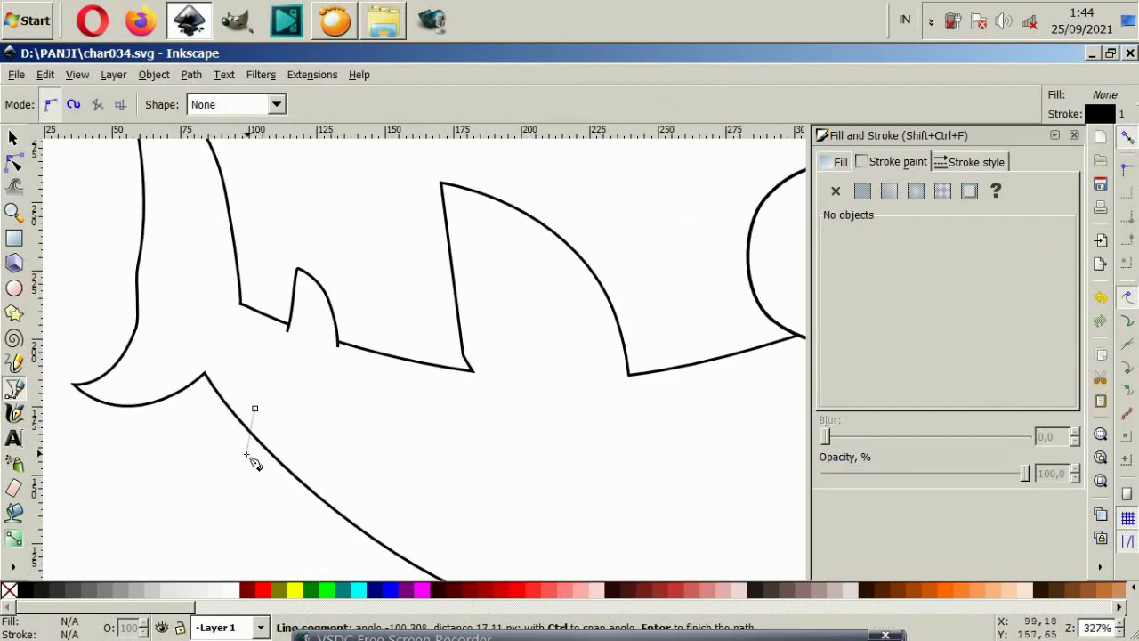
drag(250, 473, 254, 484)
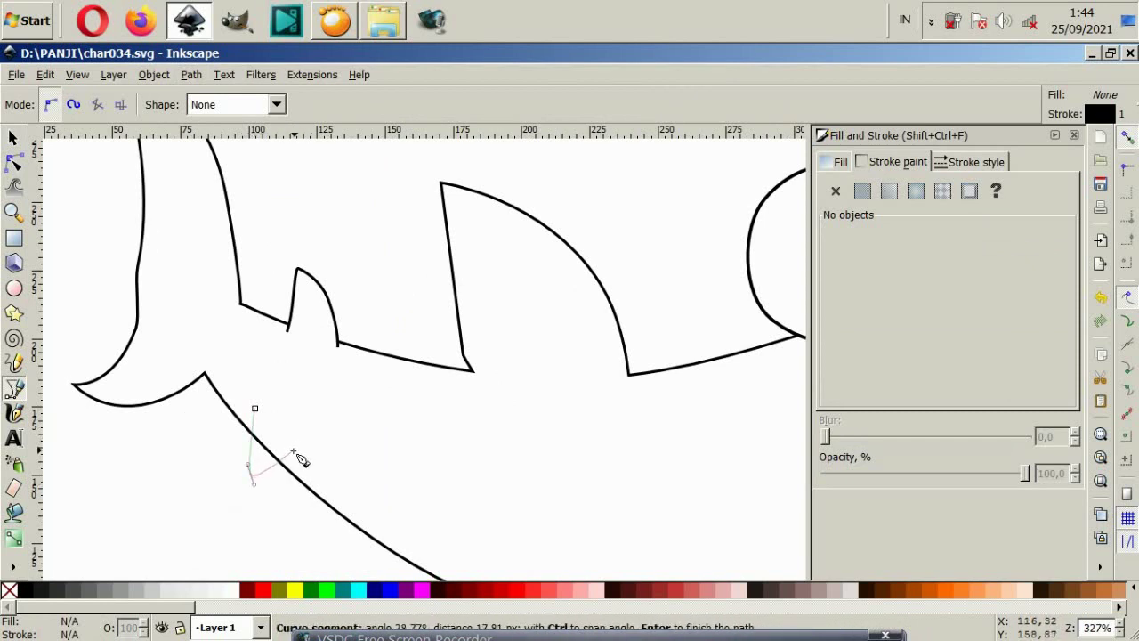
key(Escape)
click(263, 433)
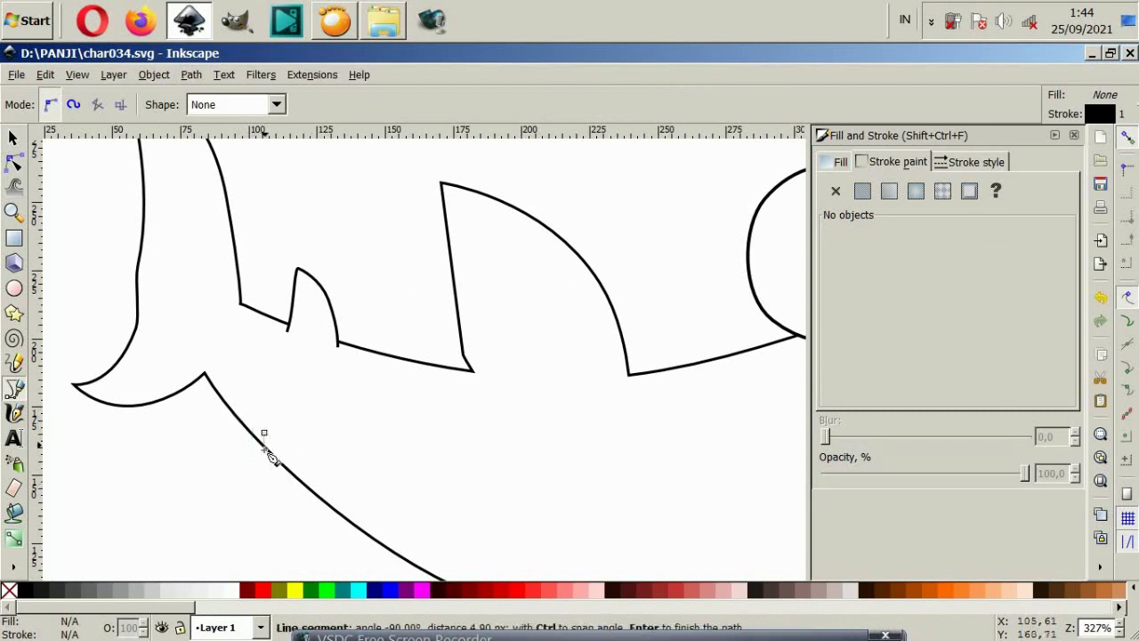
drag(262, 500, 276, 509)
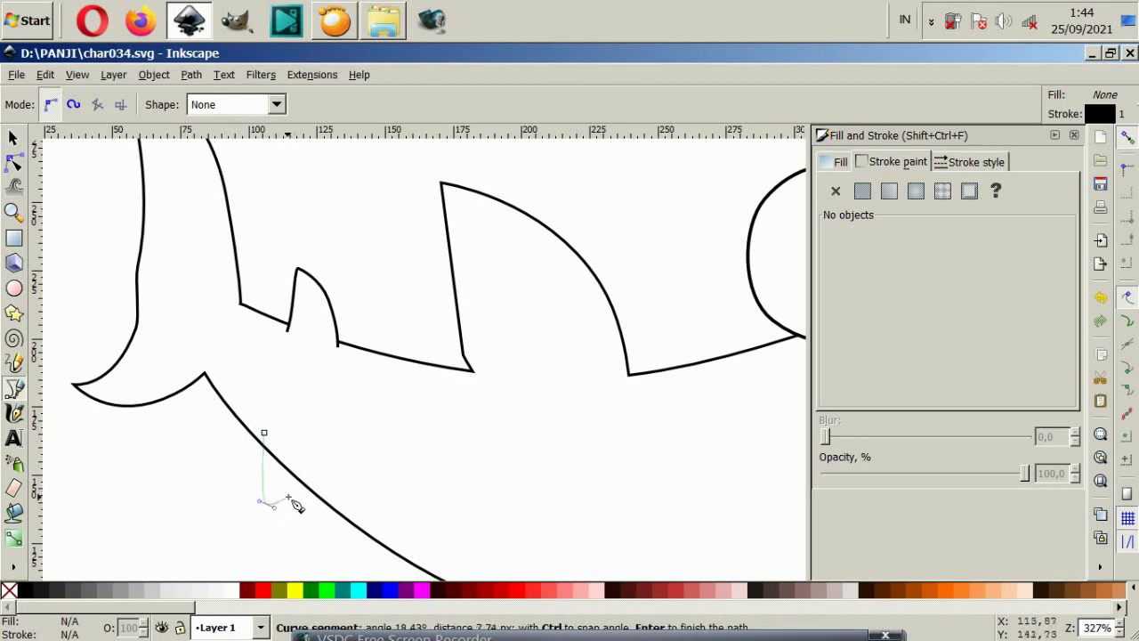
drag(305, 472, 313, 461)
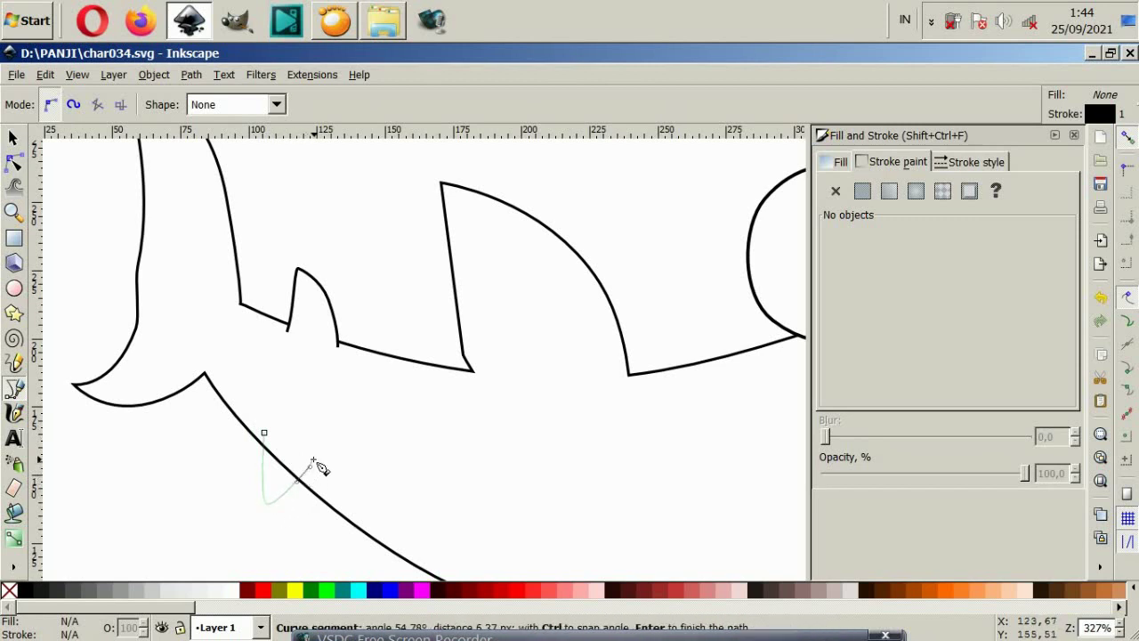
key(Return)
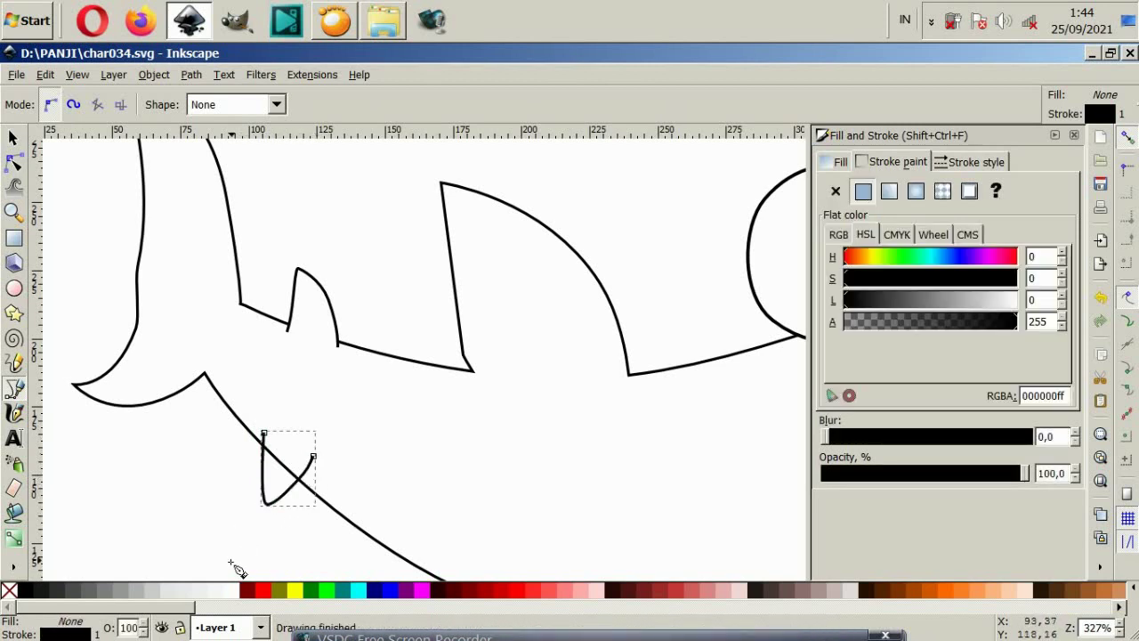
Step: Draw a closed leaf-shaped pectoral fin under the belly and nudge it slightly right
key(minus)
key(minus)
scroll(445, 475, right, 2)
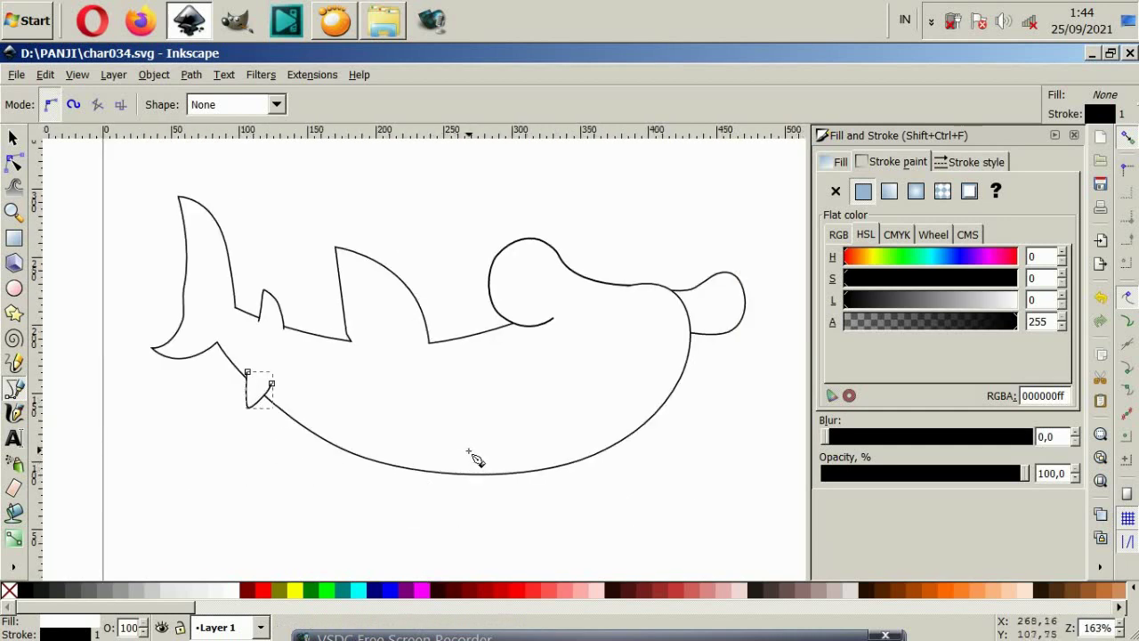
drag(475, 434, 267, 513)
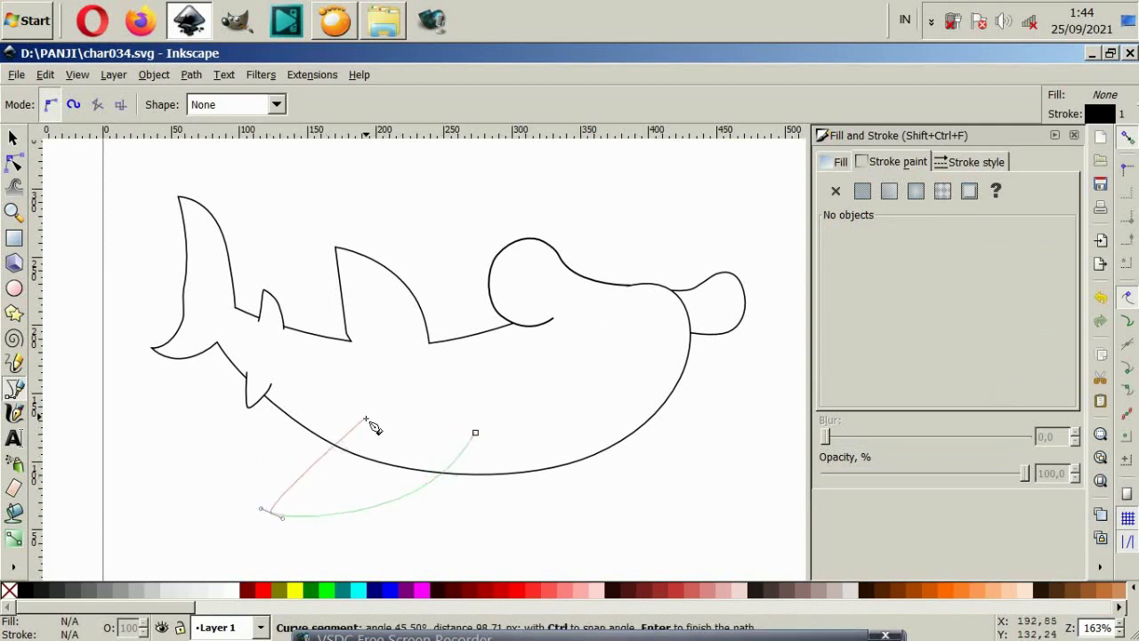
drag(357, 426, 372, 416)
click(397, 413)
click(476, 433)
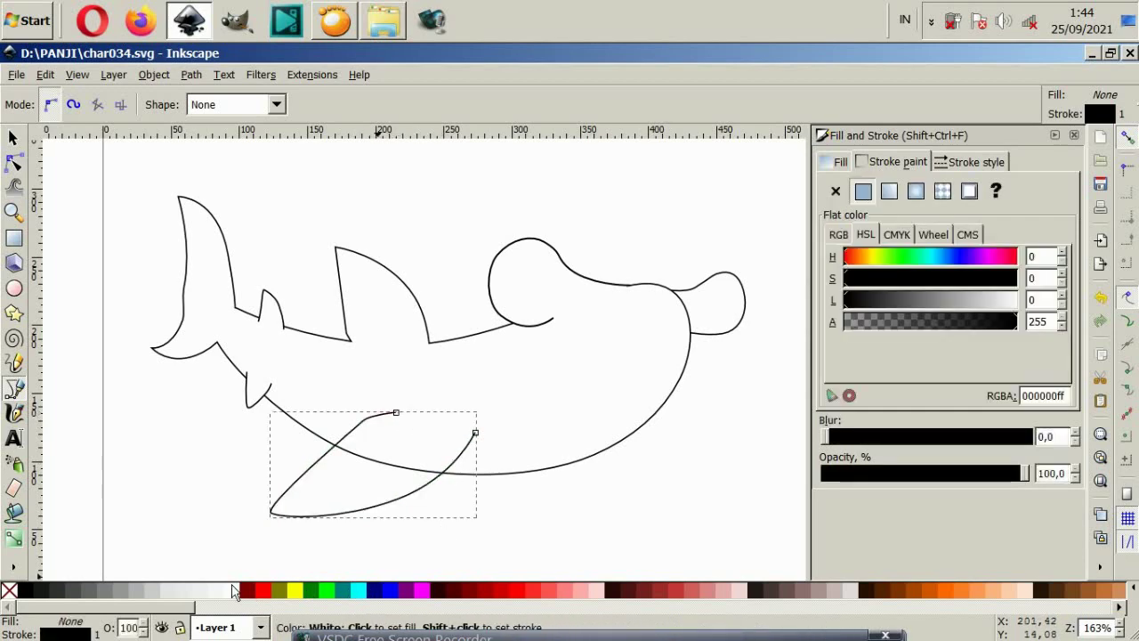
scroll(518, 432, down, 2)
scroll(562, 458, up, 2)
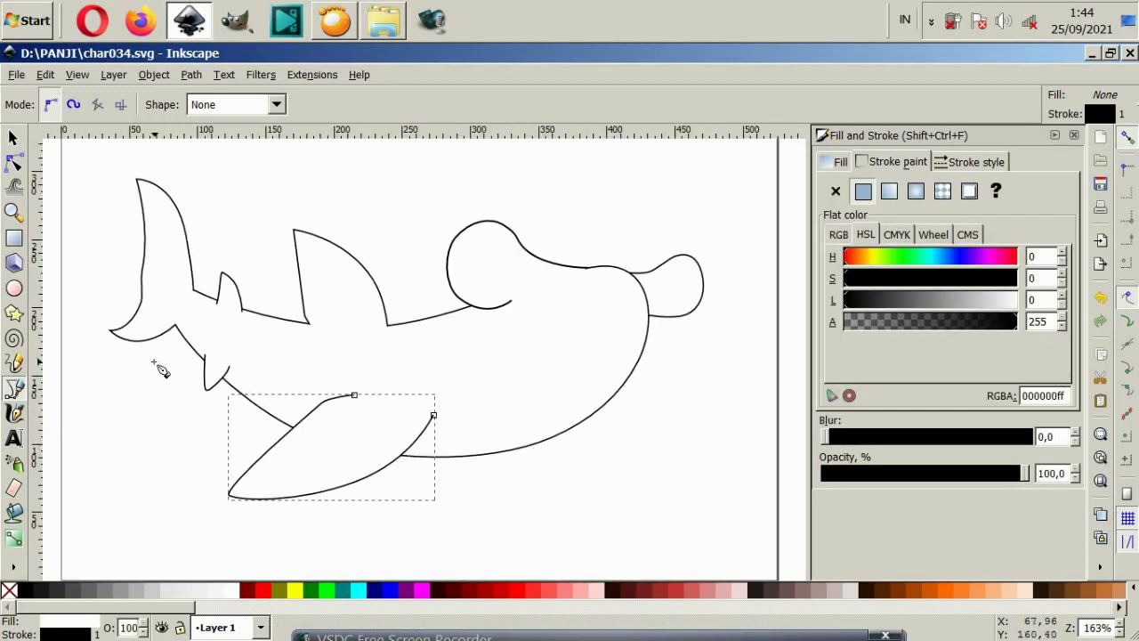
click(14, 139)
drag(390, 461, 396, 464)
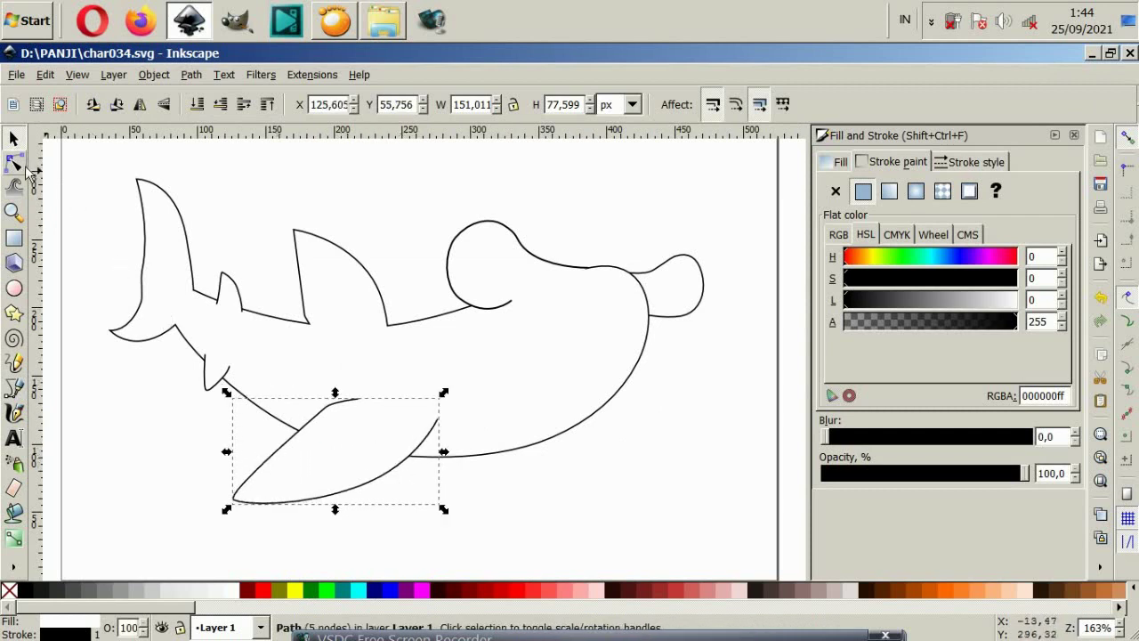
Step: Move the body outline nodes to smooth the back curve near the head
click(14, 163)
click(389, 326)
drag(389, 326, 398, 329)
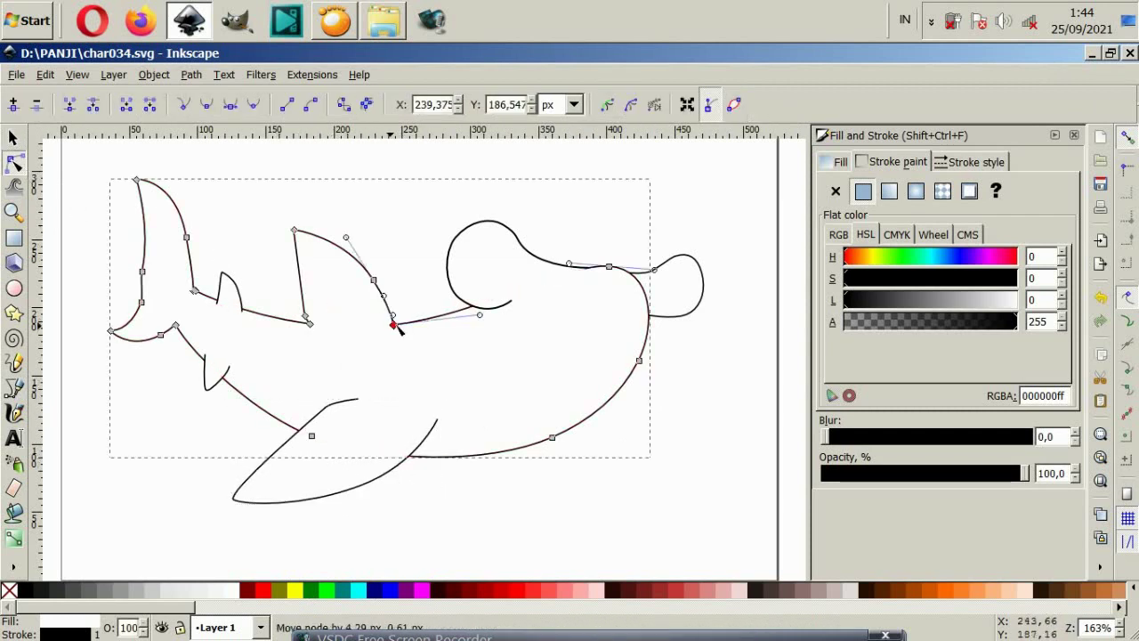
click(407, 294)
click(391, 294)
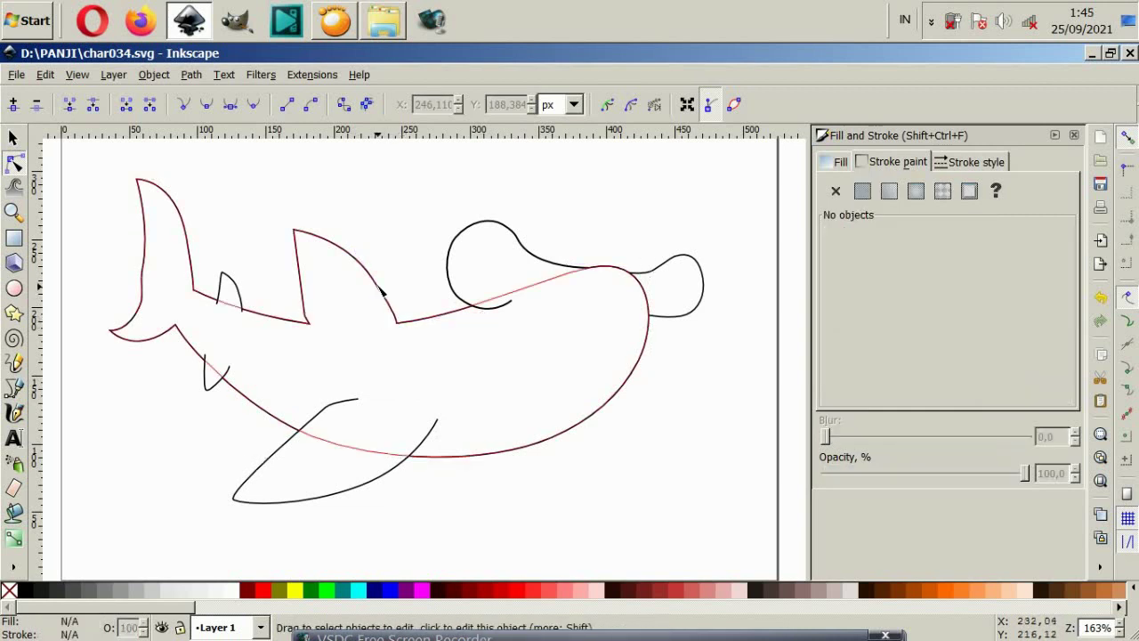
click(374, 281)
drag(377, 287, 388, 294)
click(452, 323)
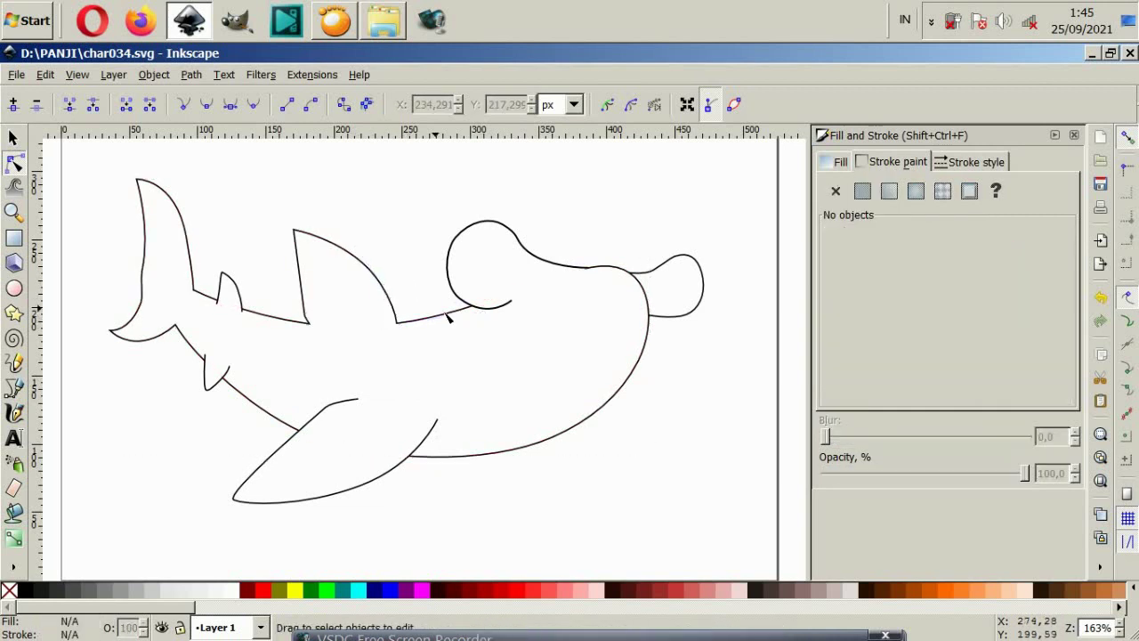
scroll(527, 432, down, 2)
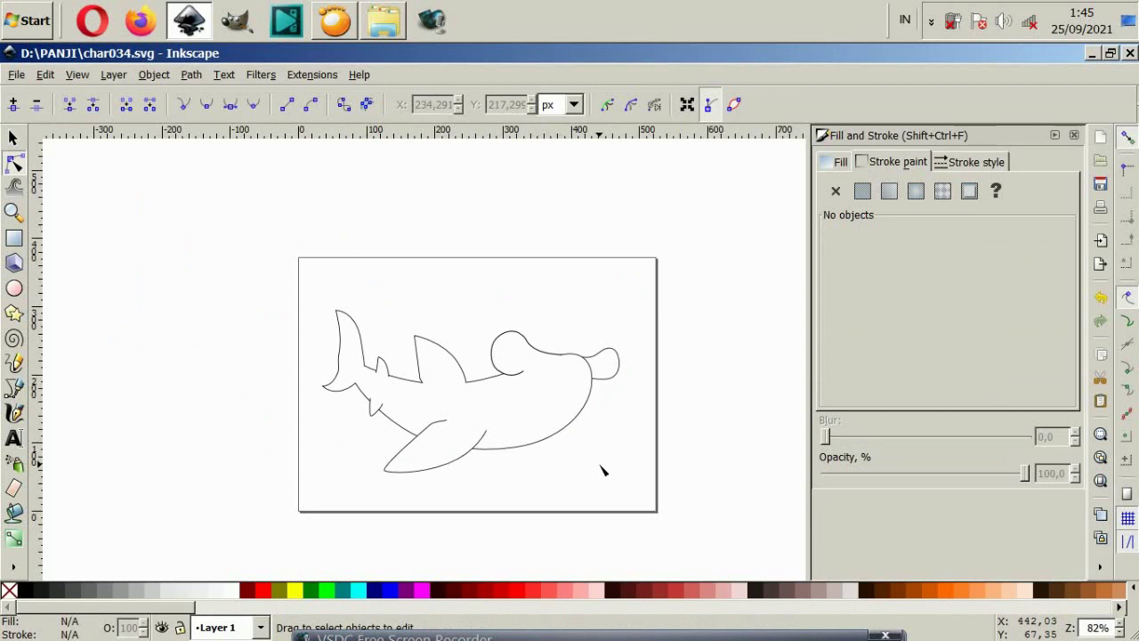
Step: Duplicate the belly fin, flip it horizontally, and place the copy under the head
click(13, 138)
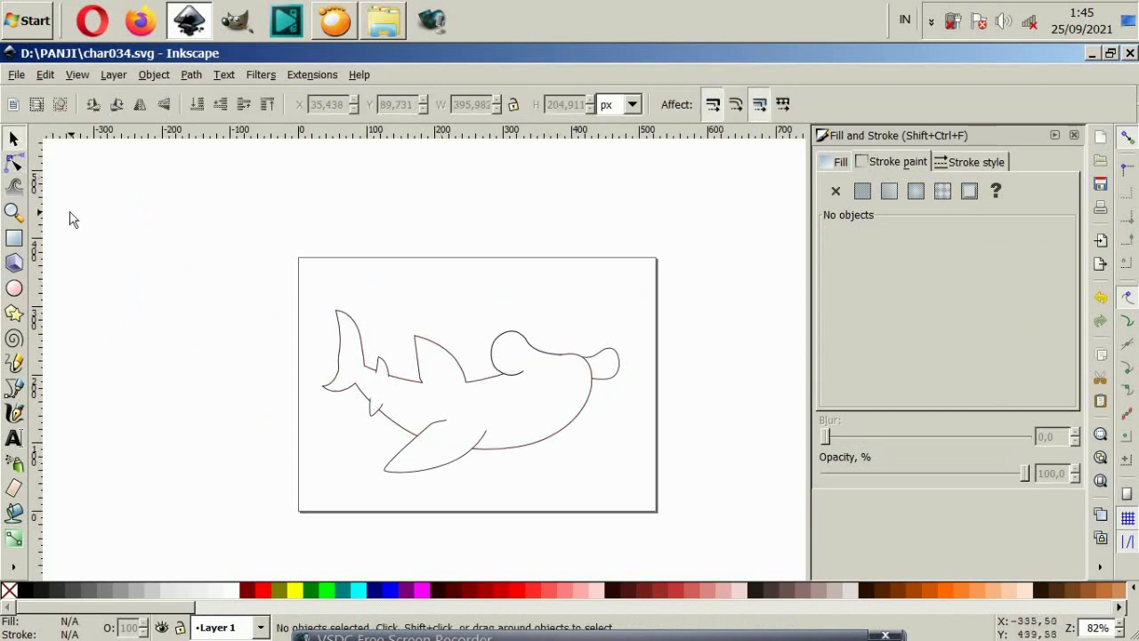
scroll(477, 483, up, 1)
click(470, 431)
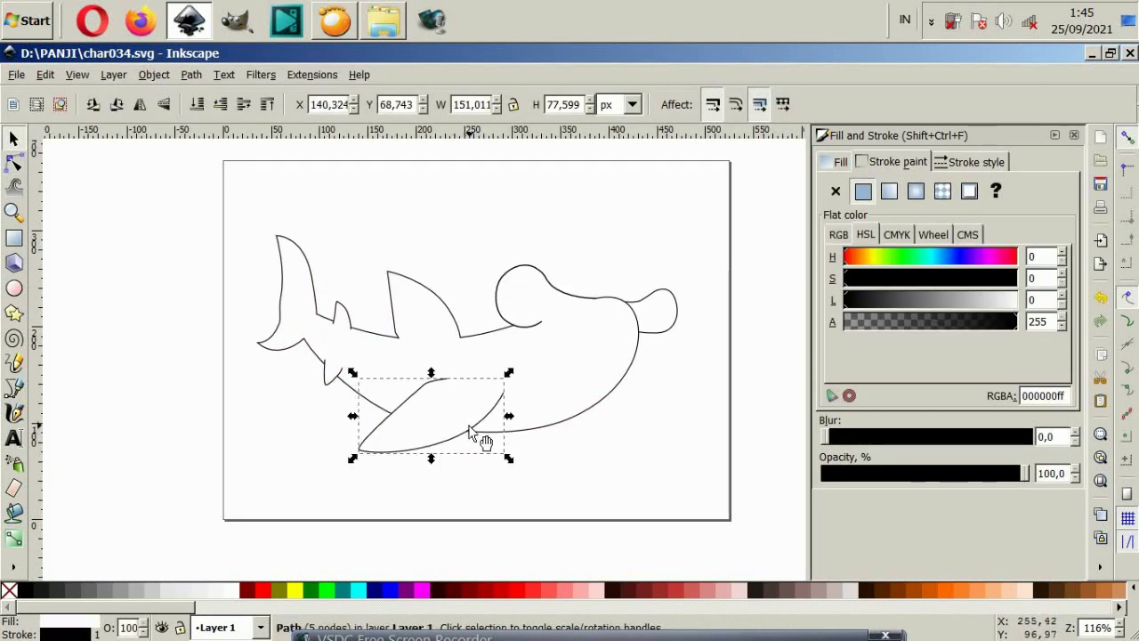
scroll(497, 433, right, 2)
key(h)
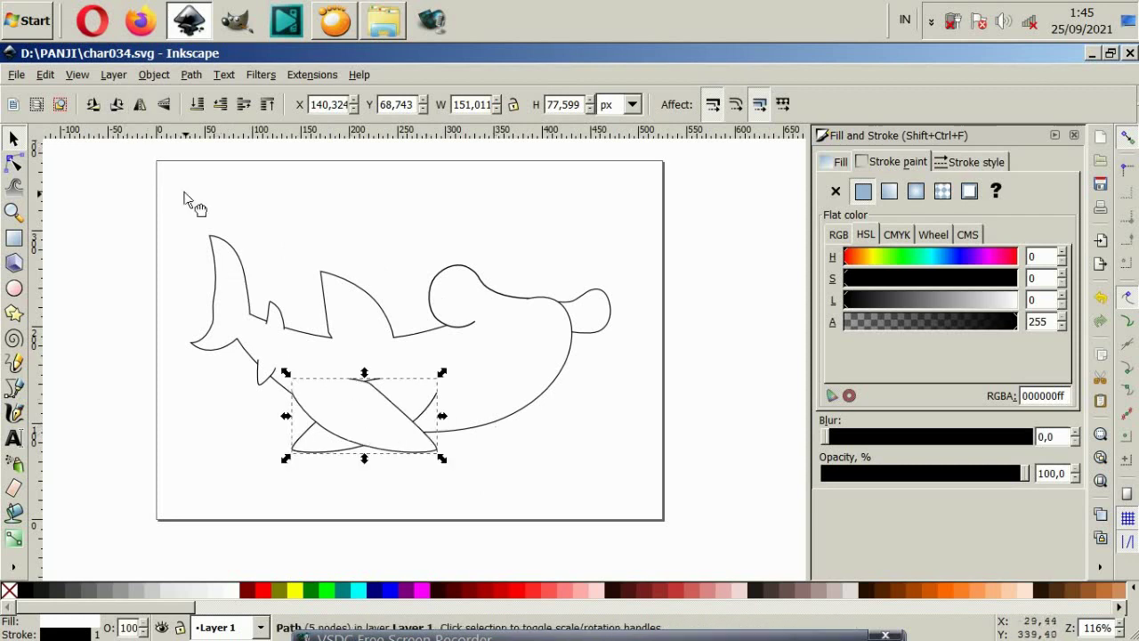
drag(397, 450, 568, 468)
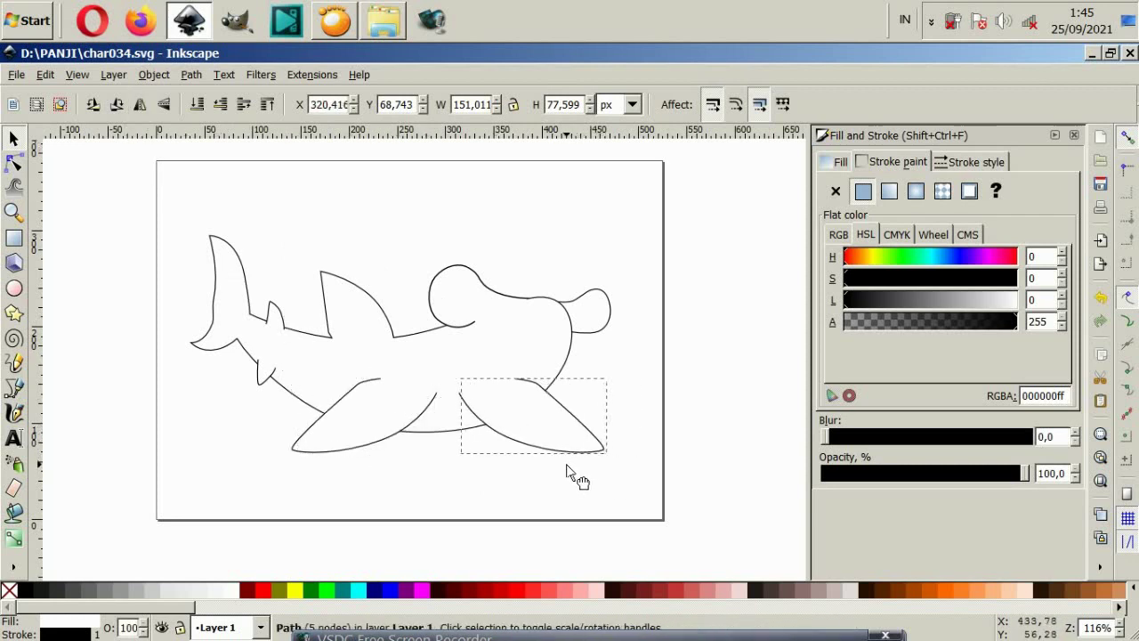
click(580, 489)
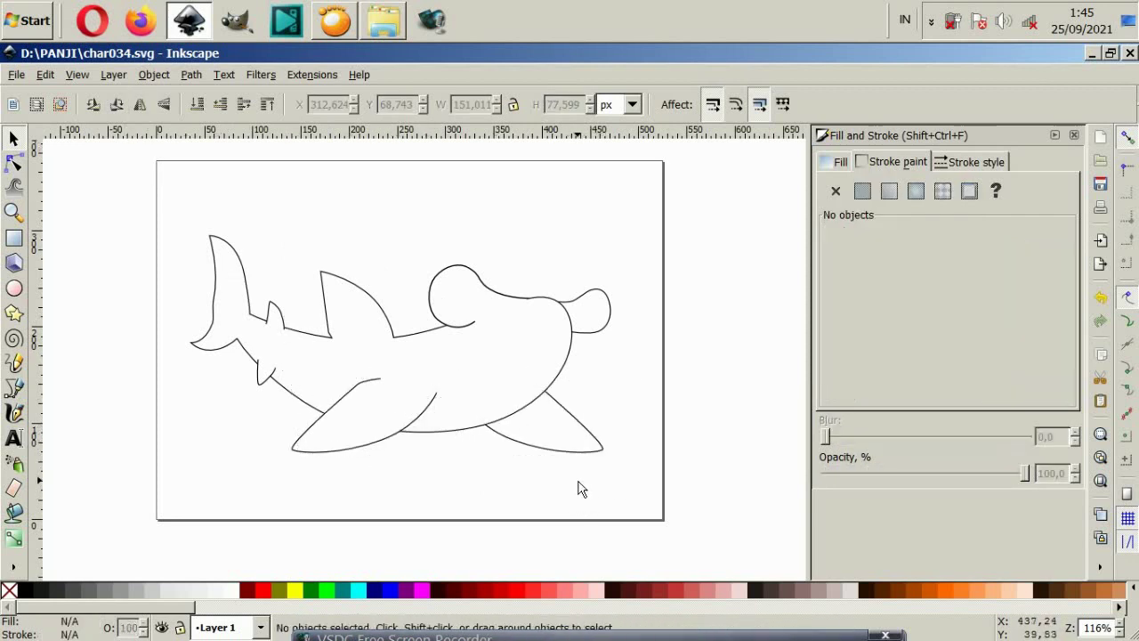
drag(574, 458, 547, 445)
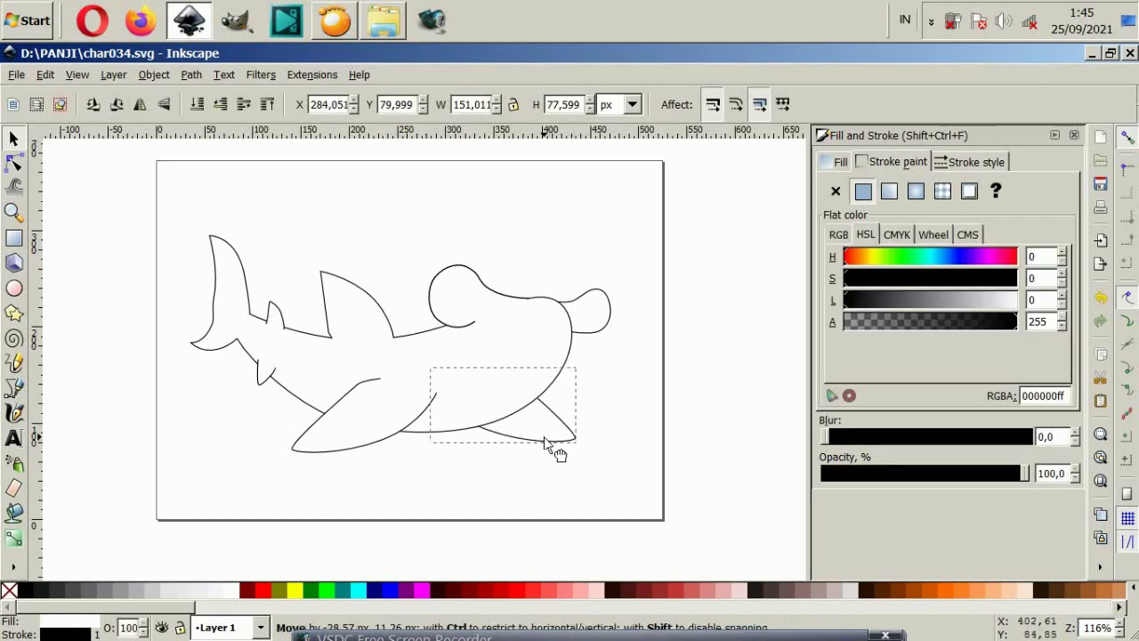
click(513, 414)
ctrl+scroll(513, 414, down, 4)
ctrl+scroll(503, 404, up, 4)
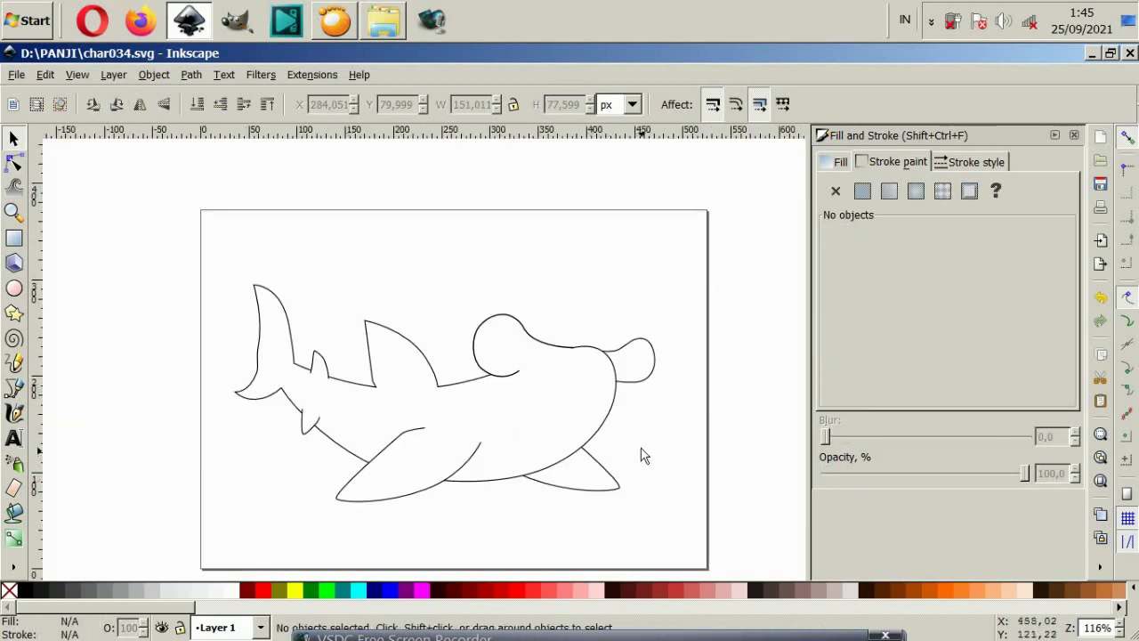
ctrl+scroll(640, 454, up, 2)
Step: Draw a closed mouth shape with curved sides on the underside of the head
click(19, 394)
ctrl+scroll(472, 418, up, 2)
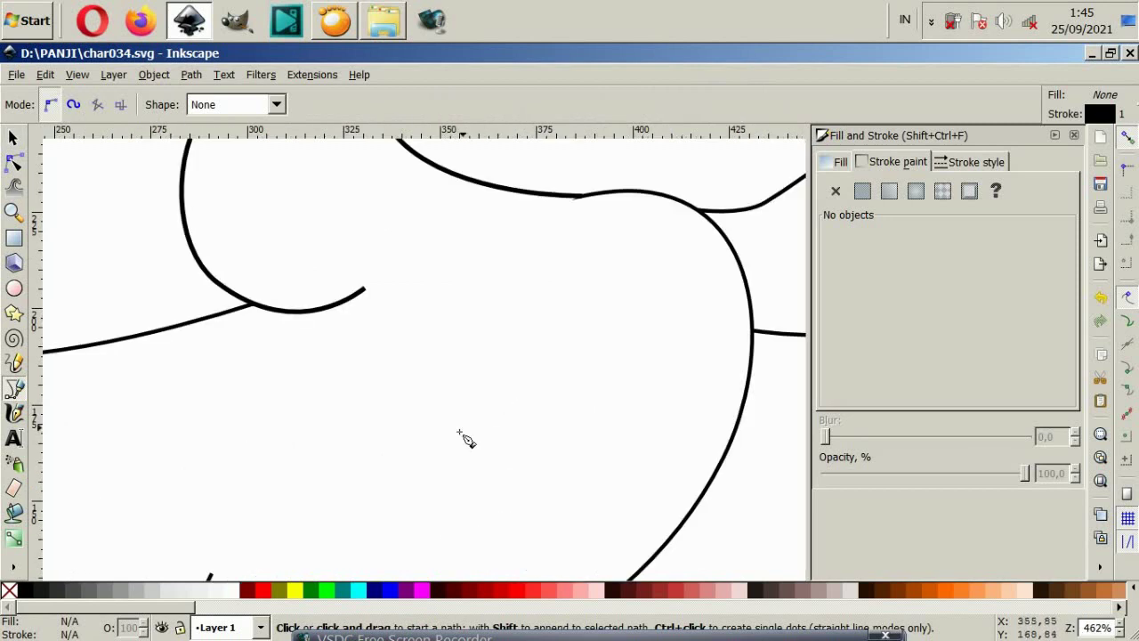
click(428, 477)
drag(468, 385, 494, 363)
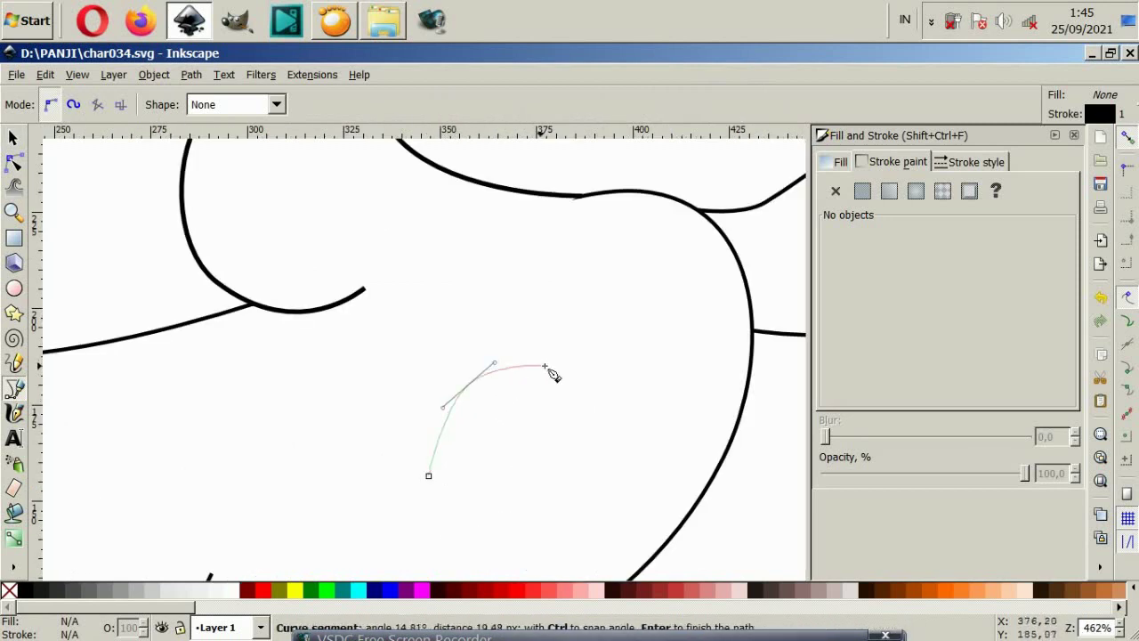
drag(654, 400, 673, 419)
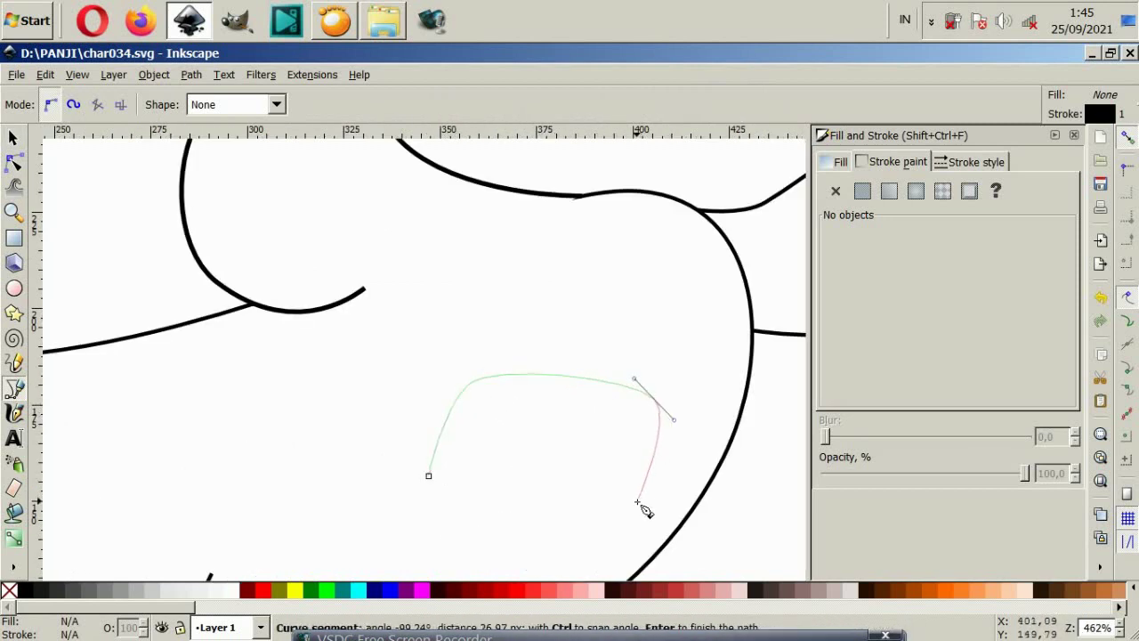
drag(637, 504, 483, 467)
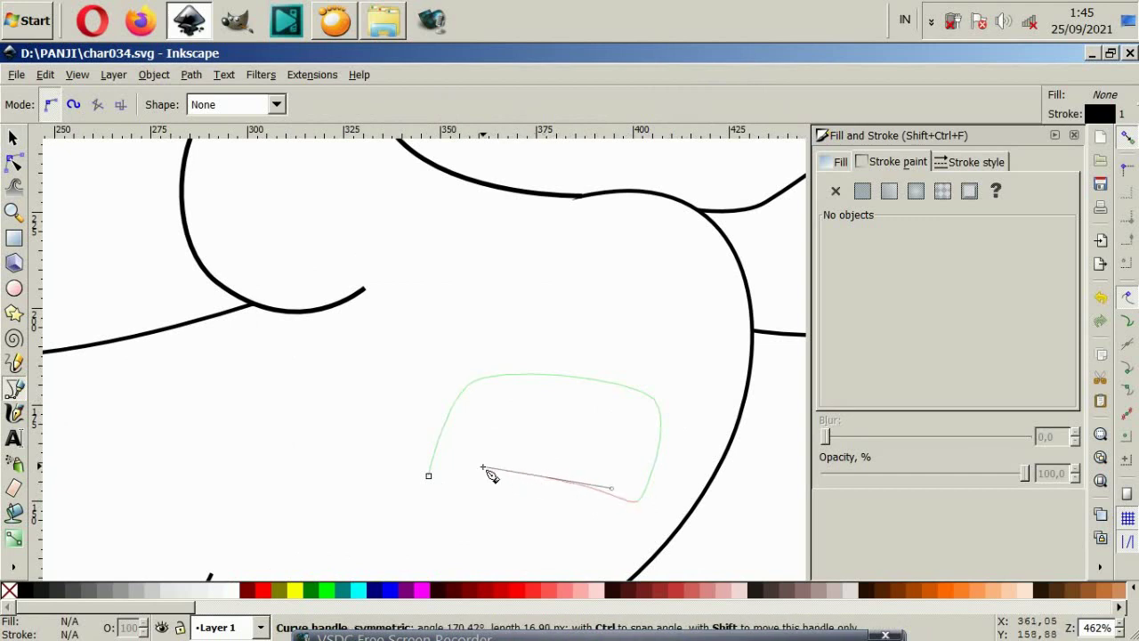
drag(429, 475, 389, 455)
Step: Drag the mouth's nodes and handles into a rounded, crescent-like curve
key(n)
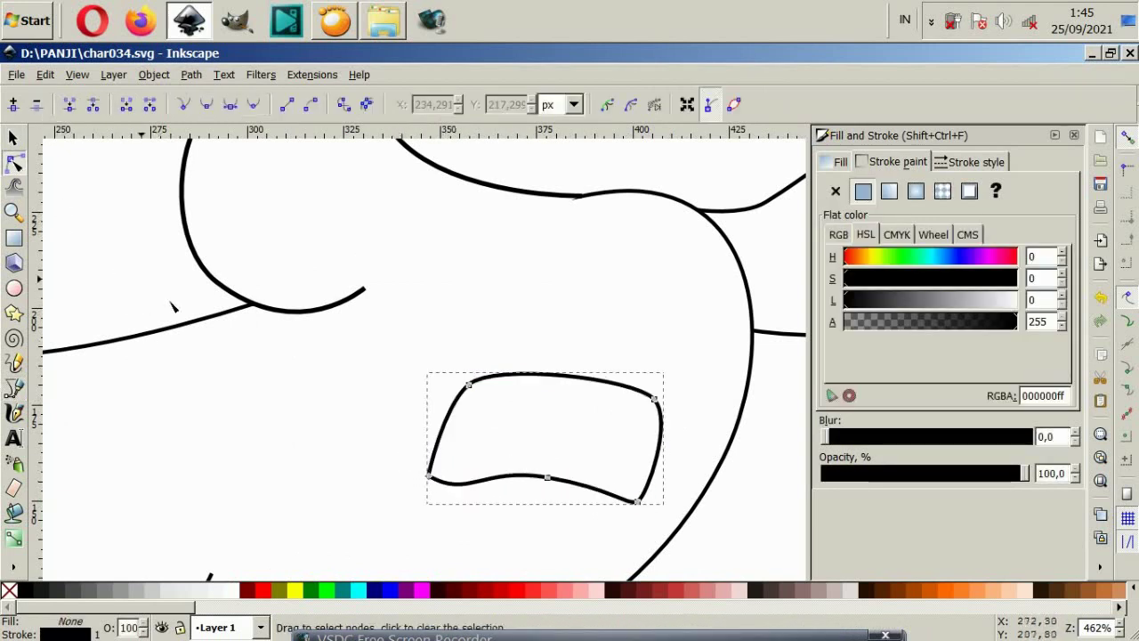
click(429, 476)
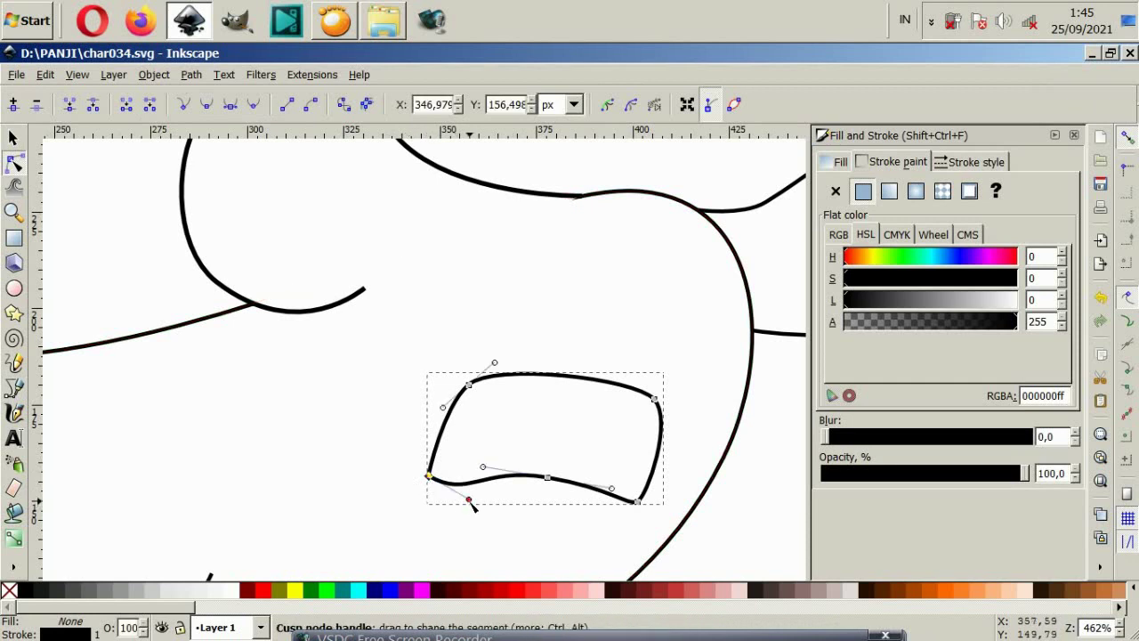
drag(469, 500, 447, 504)
drag(547, 478, 574, 481)
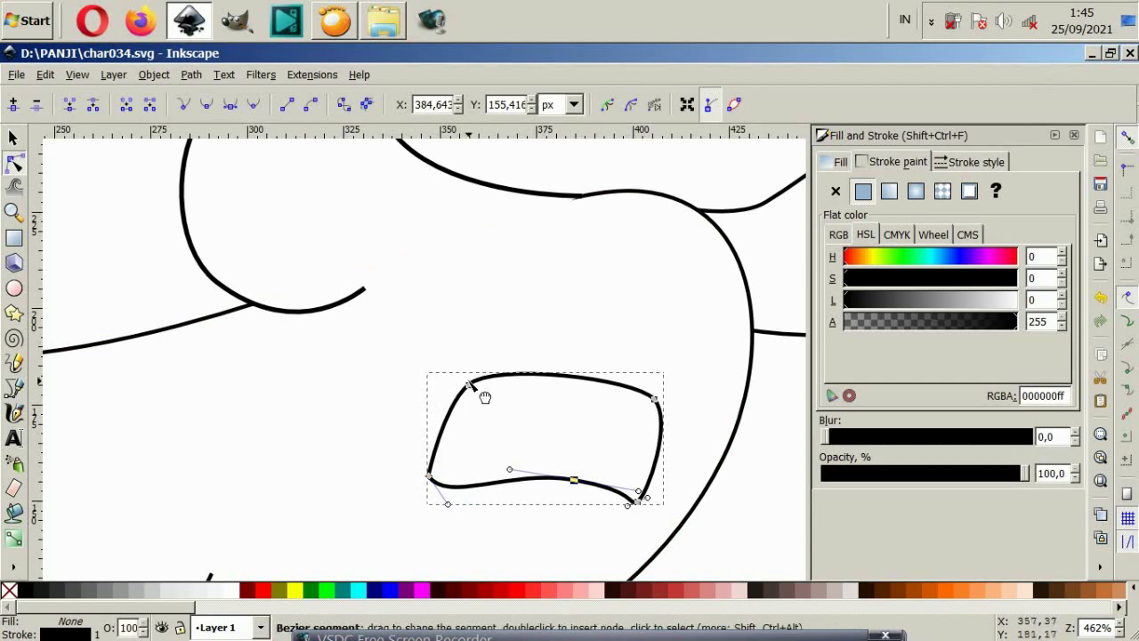
drag(655, 400, 659, 411)
mouse_move(470, 387)
mouse_down()
mouse_move(492, 398)
mouse_move(428, 427)
mouse_up()
click(628, 513)
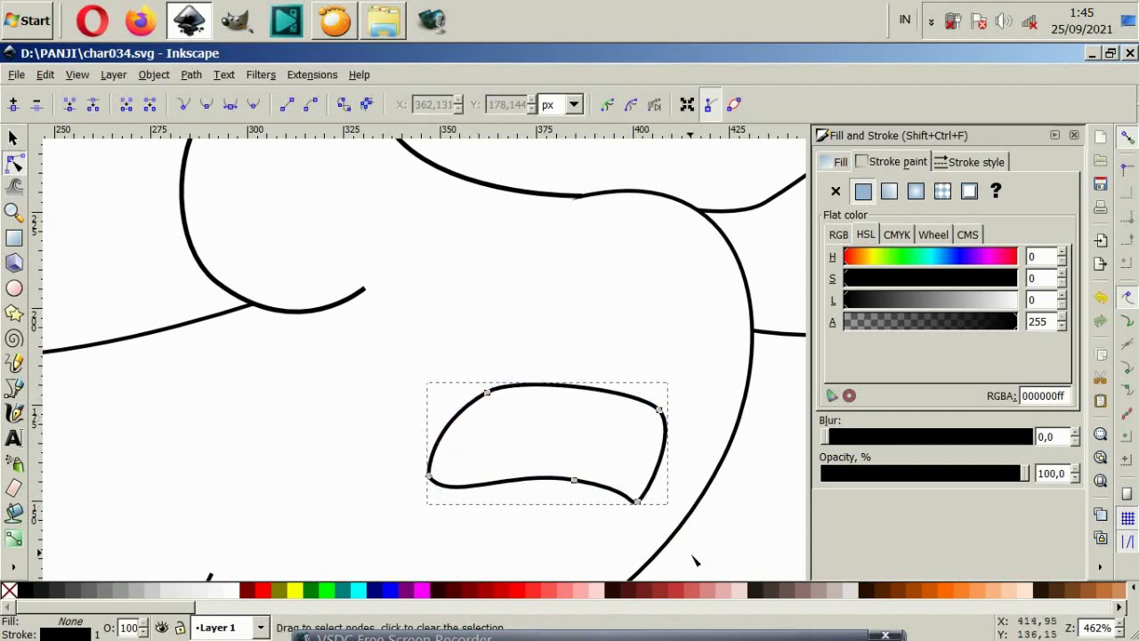
click(699, 541)
click(642, 495)
Step: Raise the belly outline node beside the front pectoral fin to tweak the lower curve
click(702, 463)
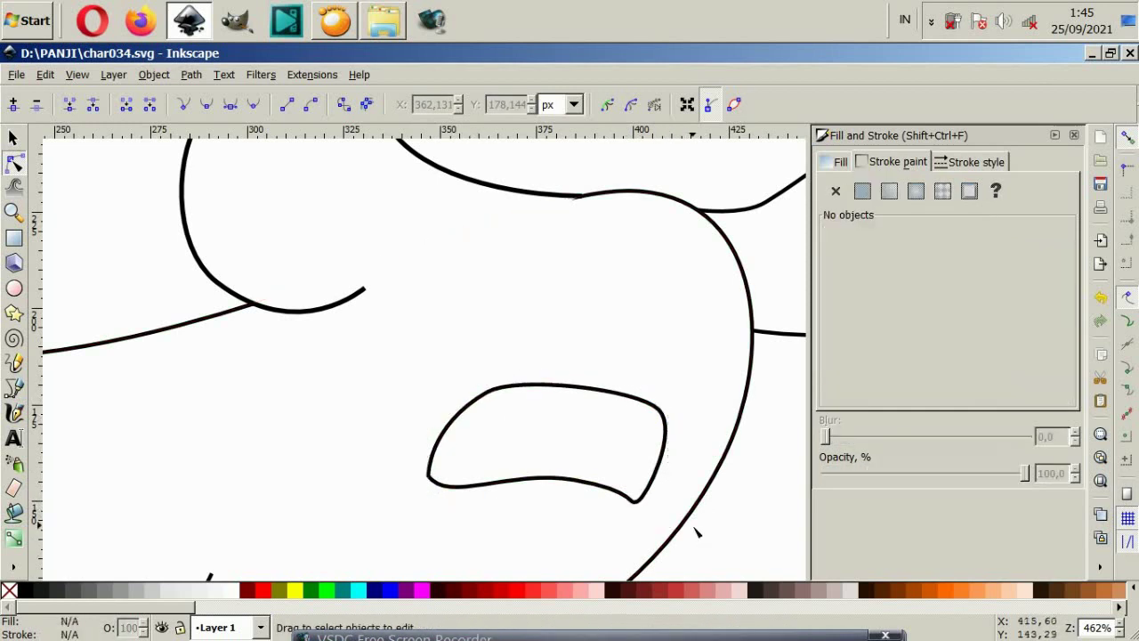
scroll(702, 463, down, 6)
scroll(702, 460, up, 2)
scroll(702, 461, down, 1)
scroll(702, 460, right, 1)
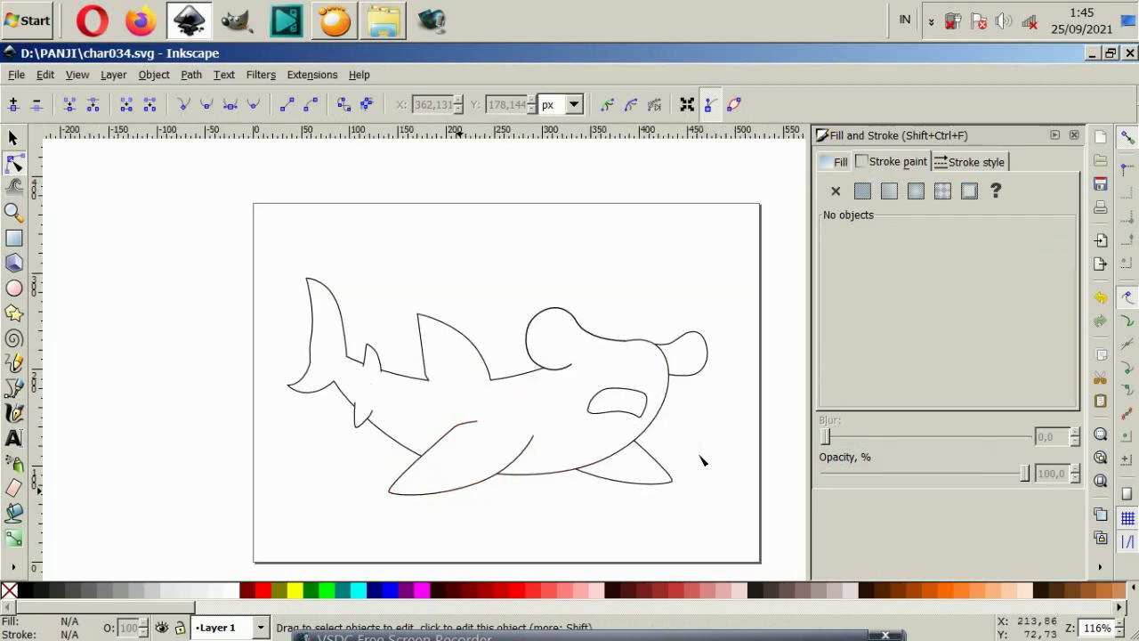
scroll(695, 463, right, 1)
scroll(351, 454, up, 1)
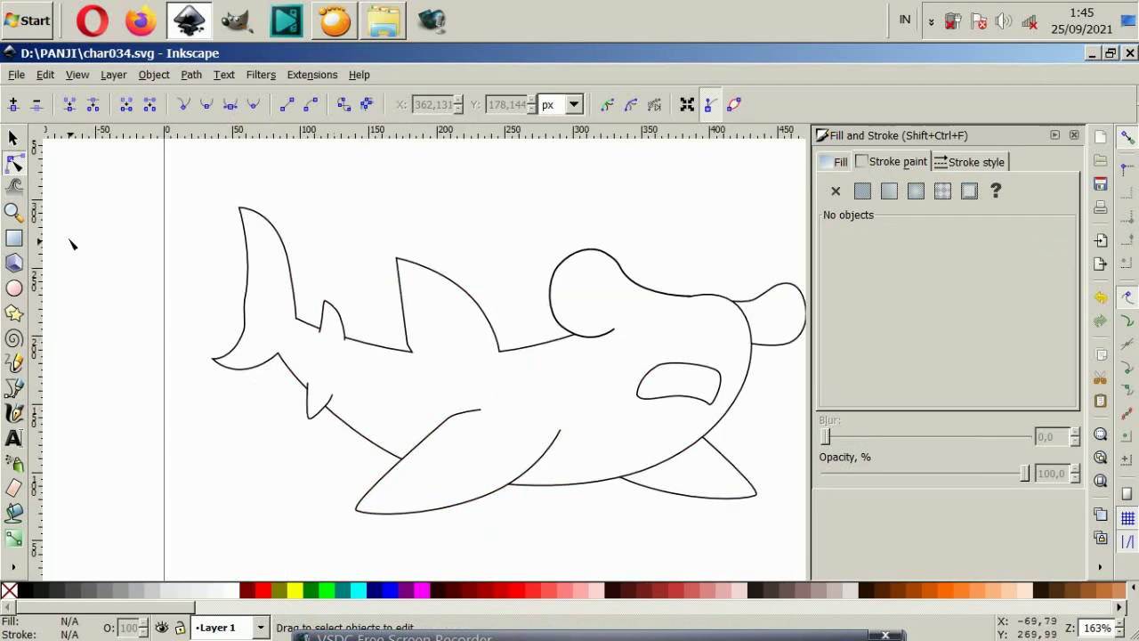
click(13, 139)
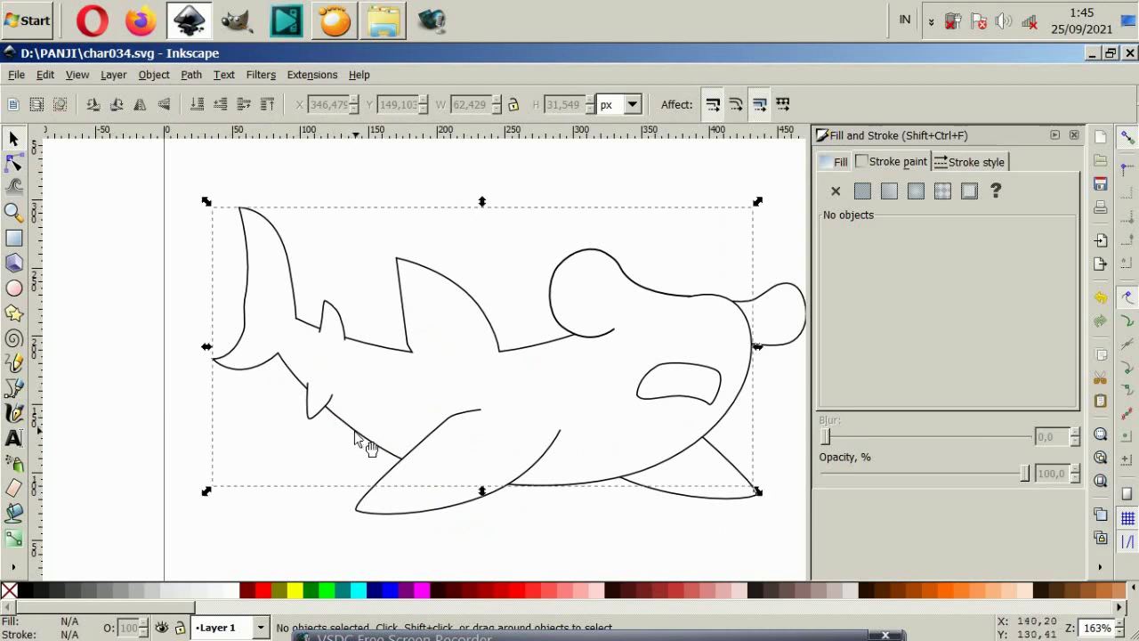
double_click(355, 435)
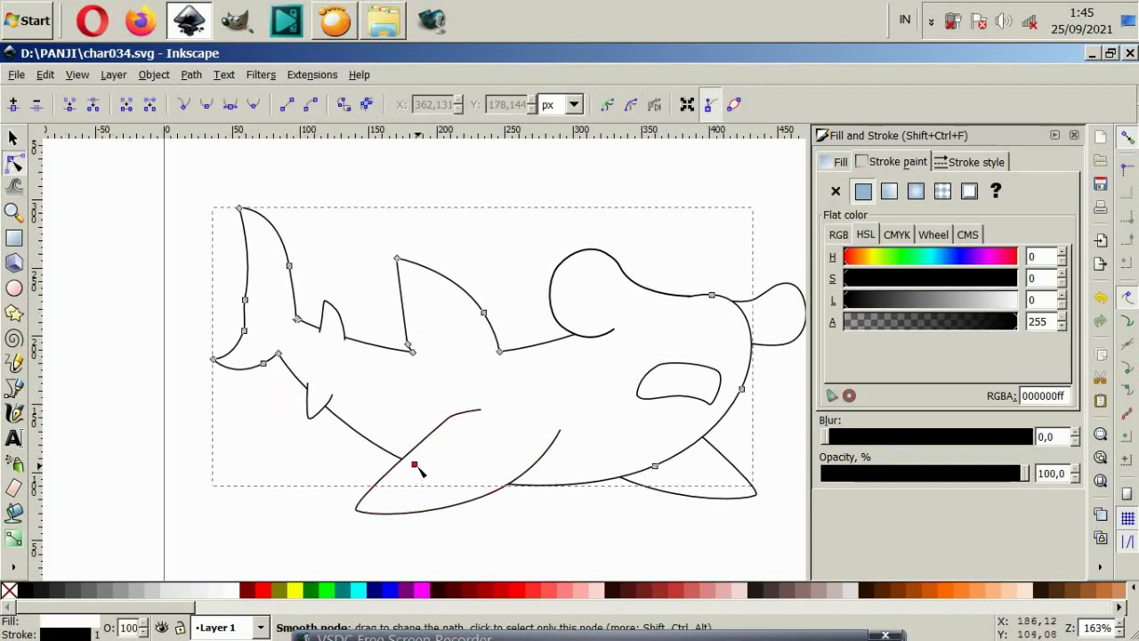
drag(419, 464, 419, 452)
click(539, 524)
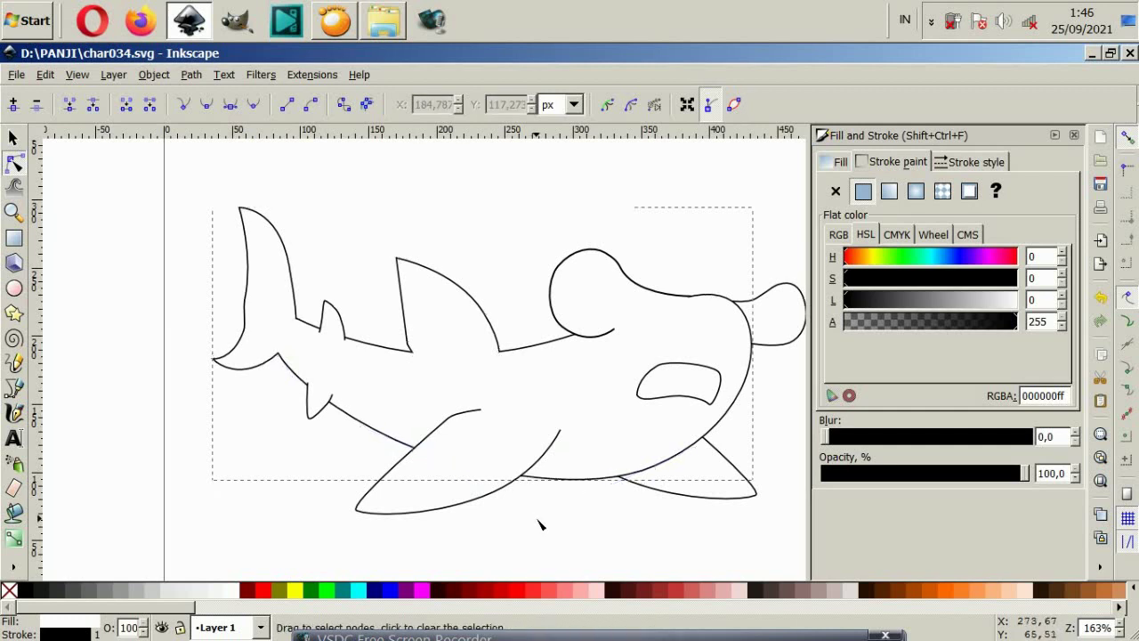
click(538, 524)
scroll(483, 466, down, 2)
scroll(483, 471, up, 1)
scroll(488, 471, up, 1)
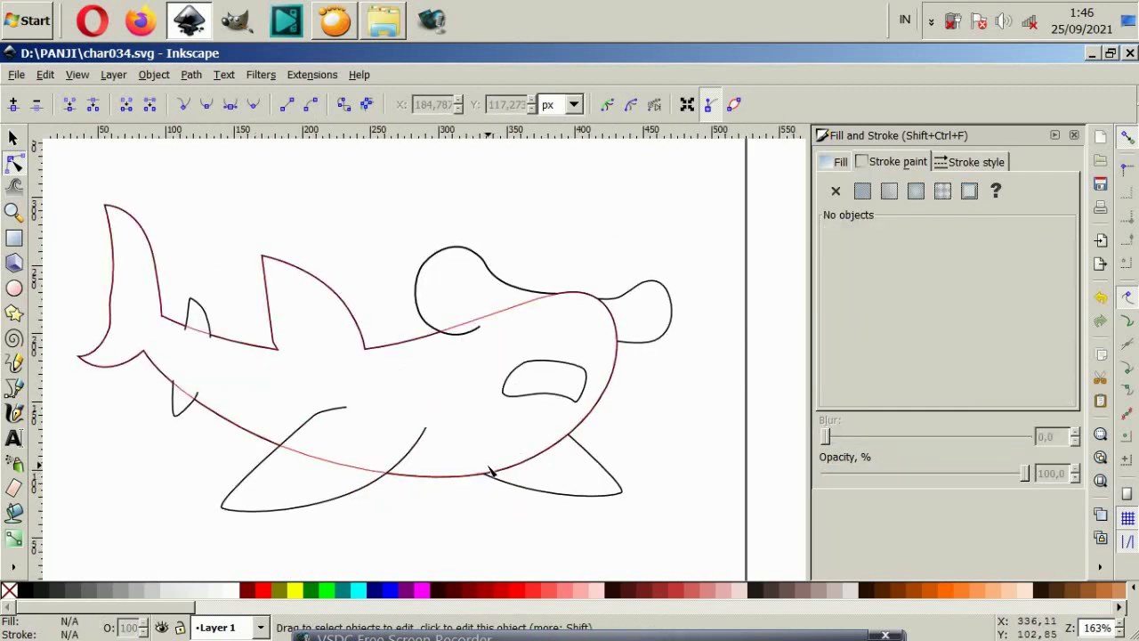
scroll(489, 472, left, 2)
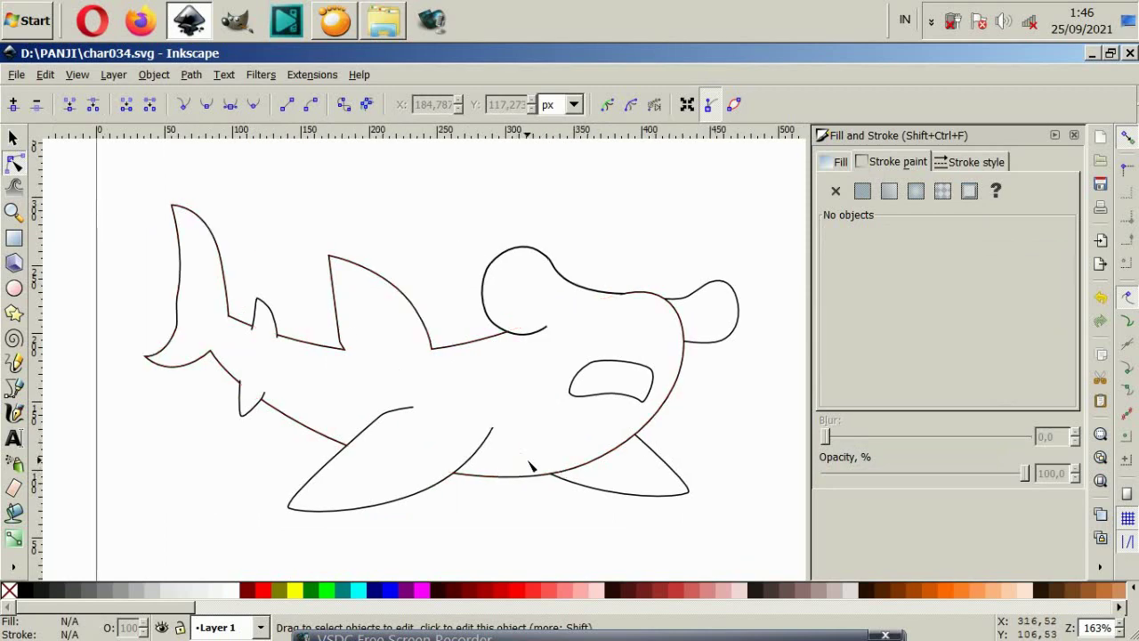
scroll(464, 267, up, 2)
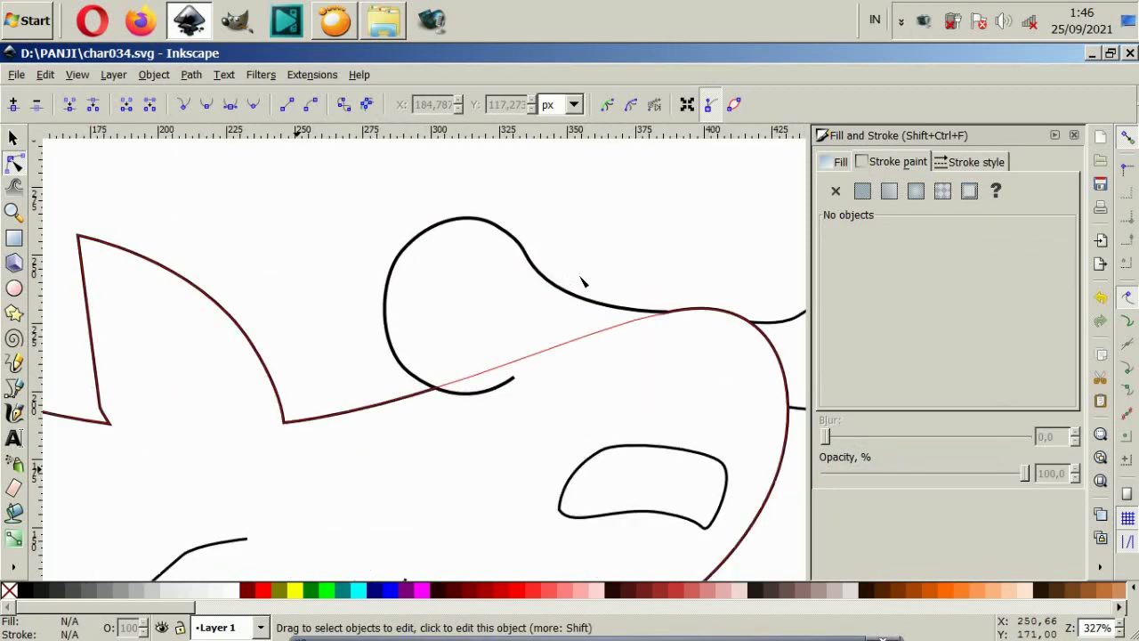
scroll(464, 266, up, 2)
Step: Draw a closed oval Bezier path inside the round head bulge for the eye
key(b)
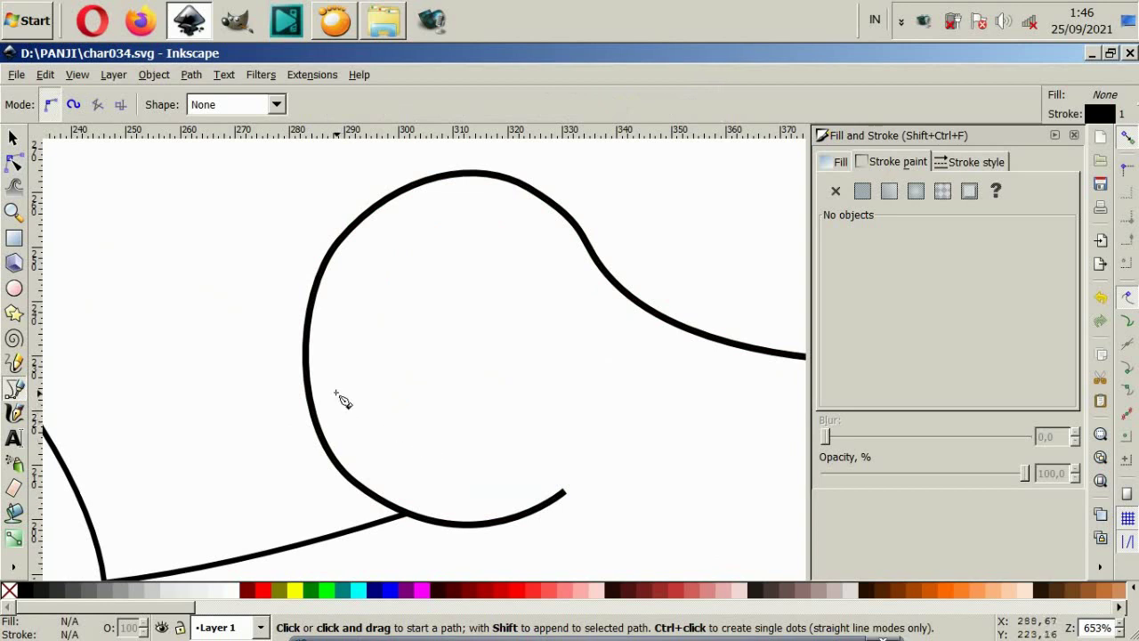
click(329, 382)
drag(385, 466, 441, 493)
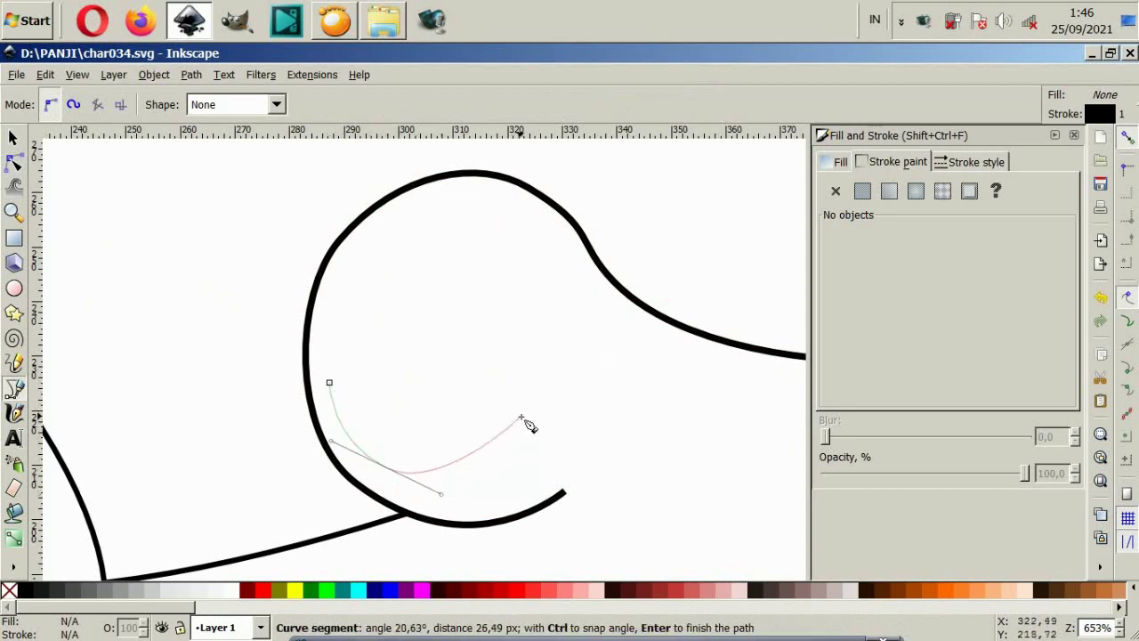
drag(529, 363, 545, 285)
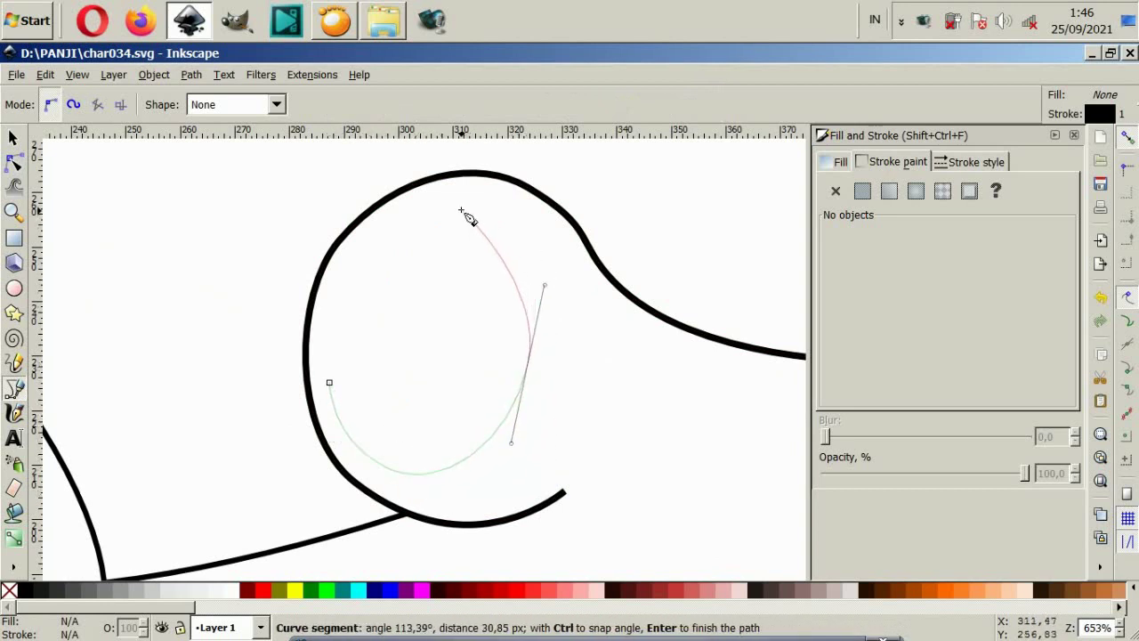
drag(455, 211, 405, 211)
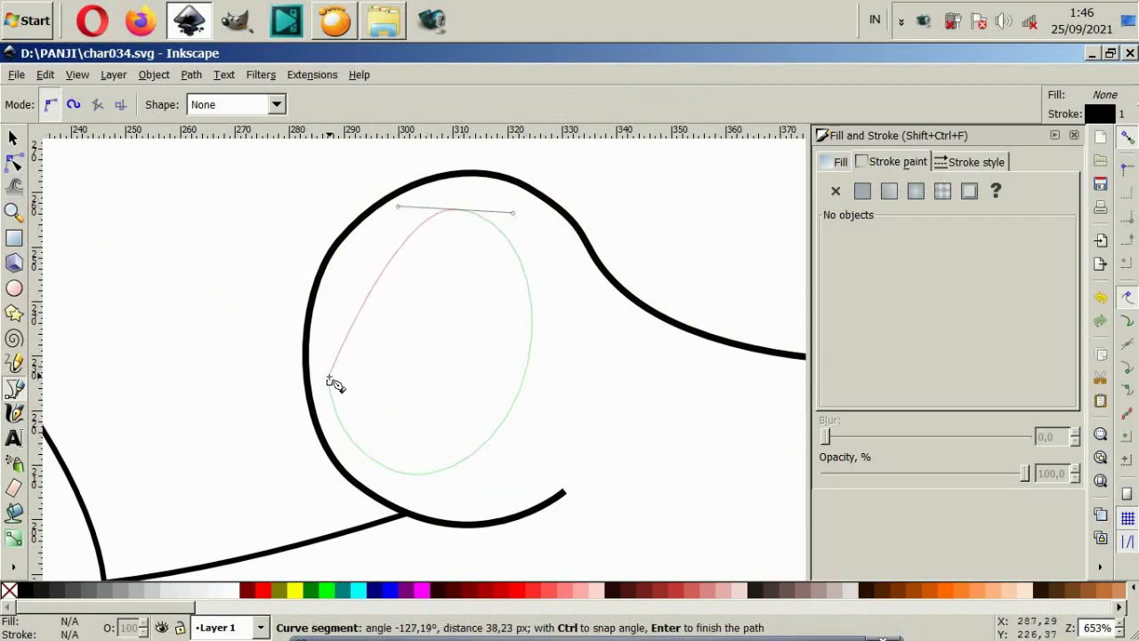
drag(329, 383, 354, 513)
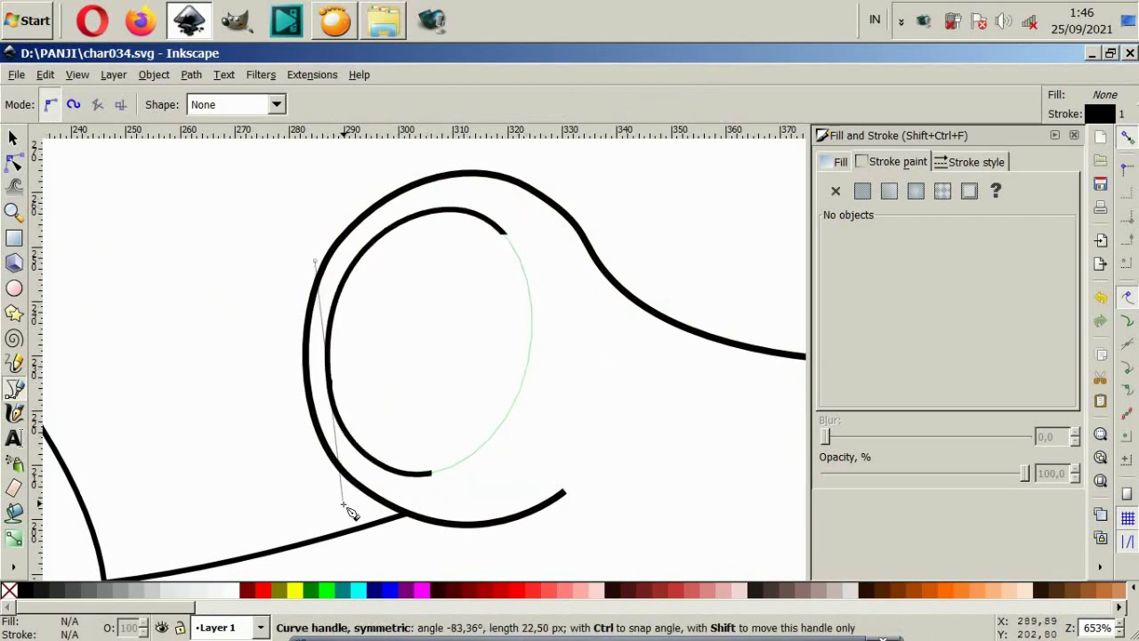
key(minus)
key(minus)
key(minus)
key(minus)
Step: Scale the eye oval down and centre it just inside the head outline
key(plus)
key(plus)
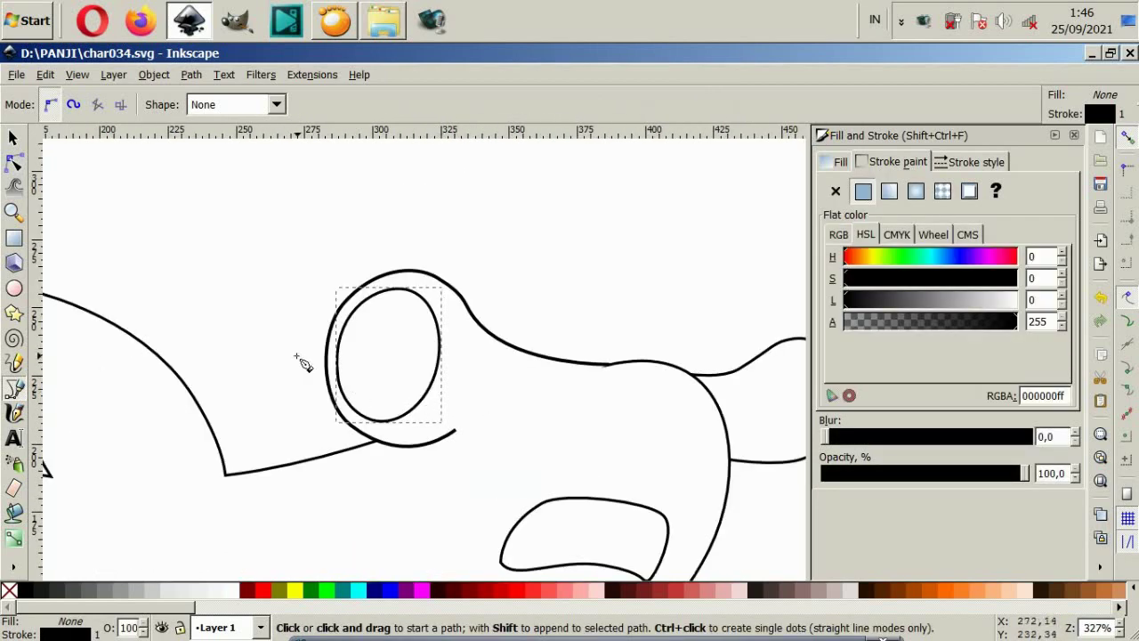
click(13, 138)
ctrl+scroll(422, 312, up, 2)
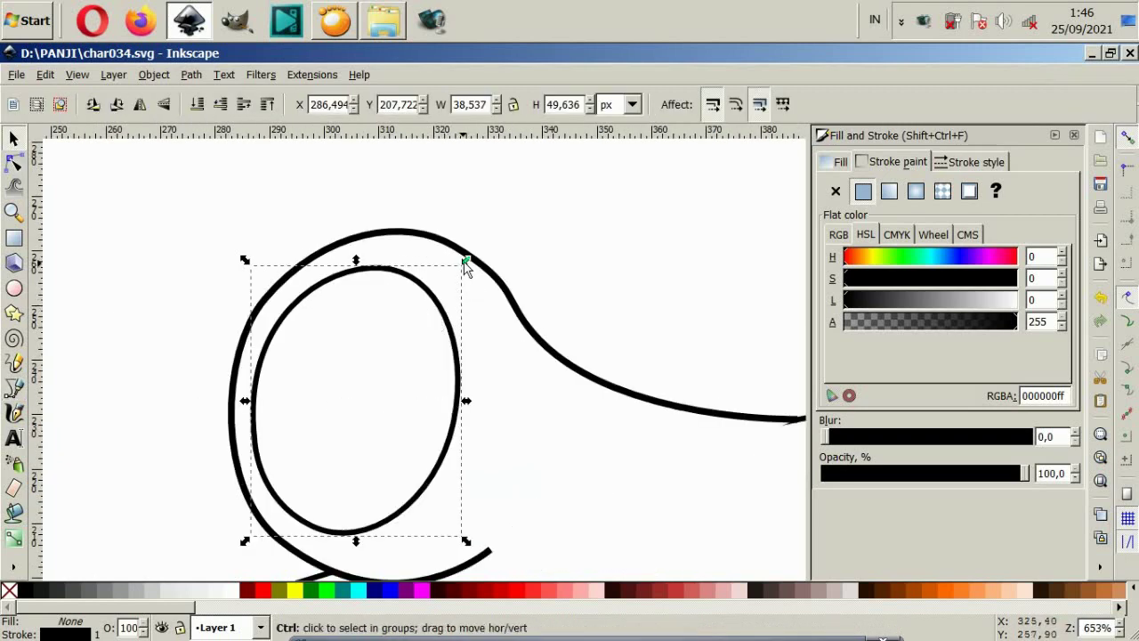
drag(466, 262, 424, 313)
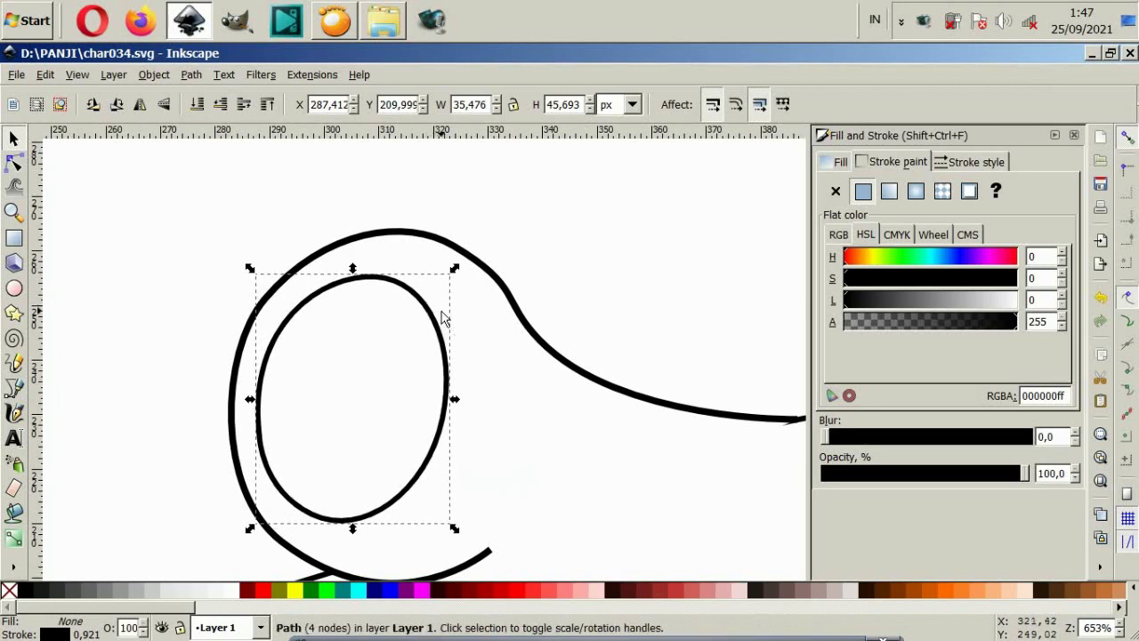
drag(454, 268, 442, 285)
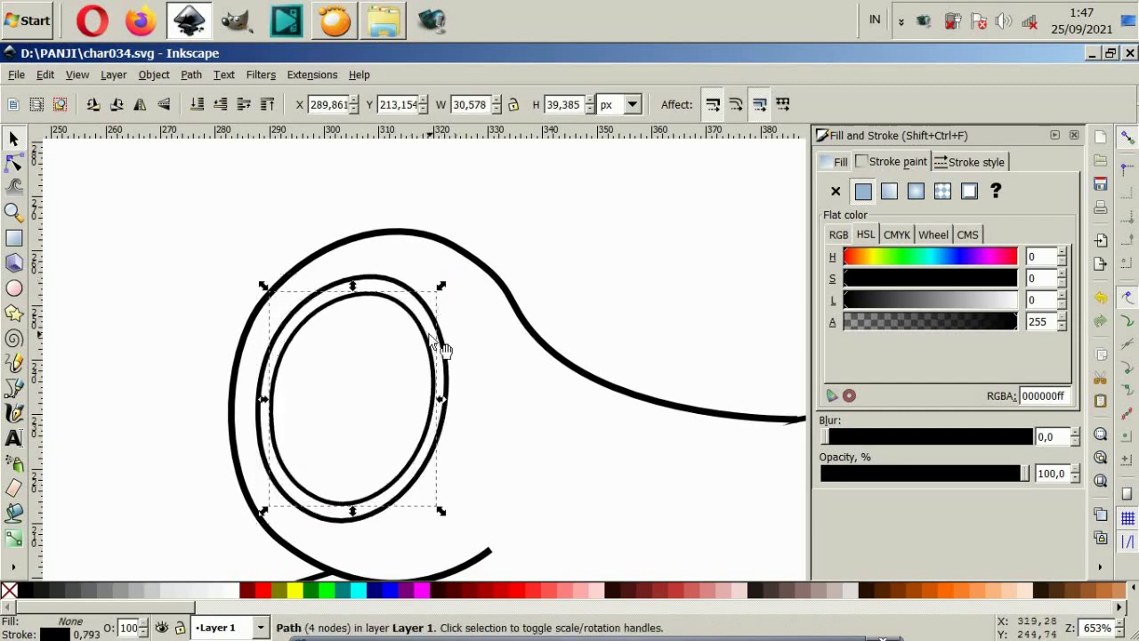
drag(441, 354, 454, 367)
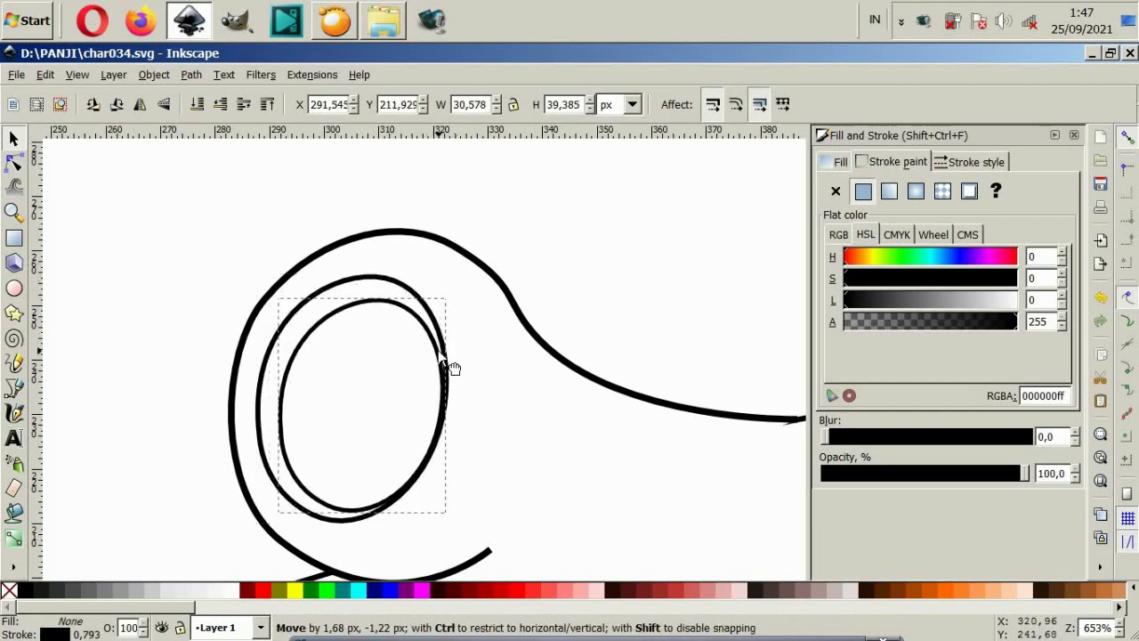
click(631, 294)
Step: Shrink the inner eye ellipse into a small highlight shape
scroll(458, 399, down, 4)
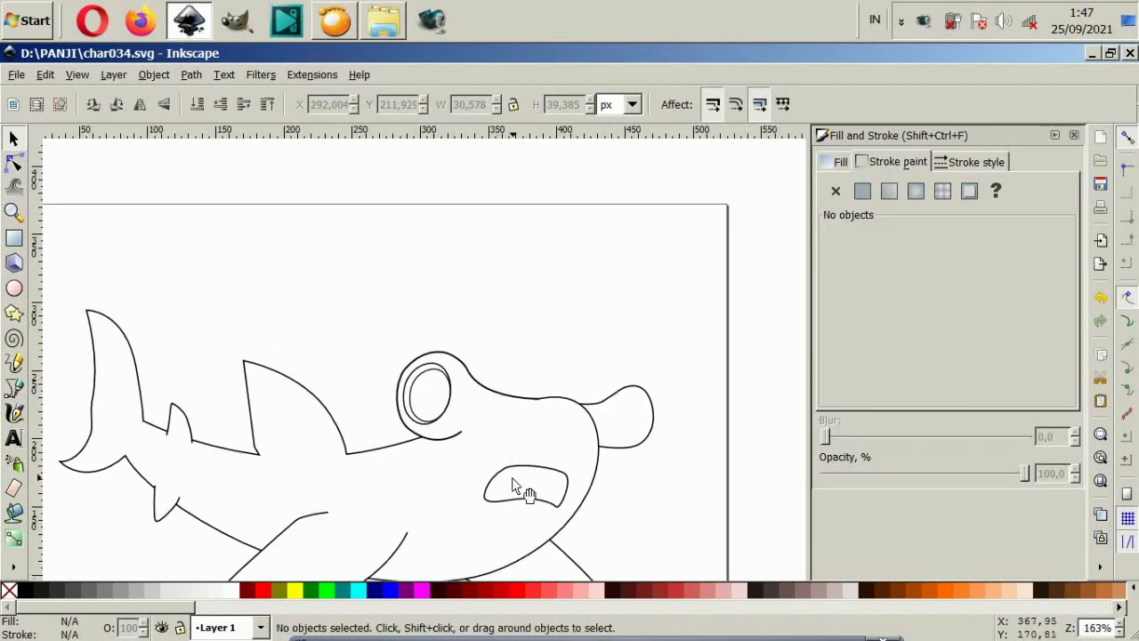
click(445, 407)
scroll(431, 408, up, 2)
scroll(432, 408, up, 2)
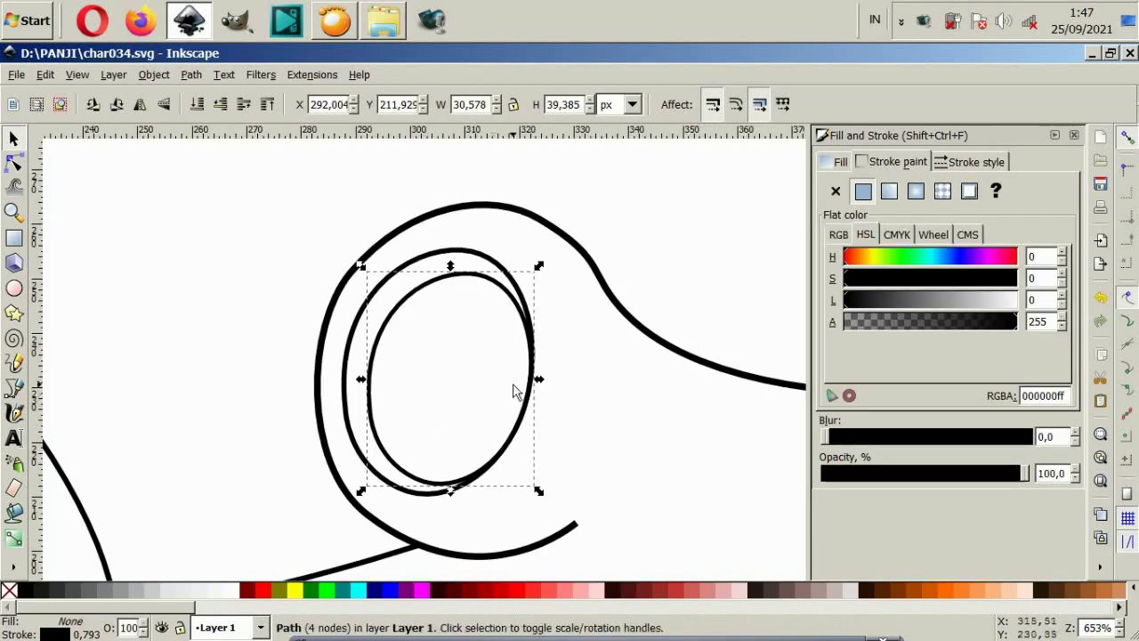
mouse_move(538, 265)
mouse_down()
mouse_move(492, 326)
mouse_move(433, 338)
mouse_up()
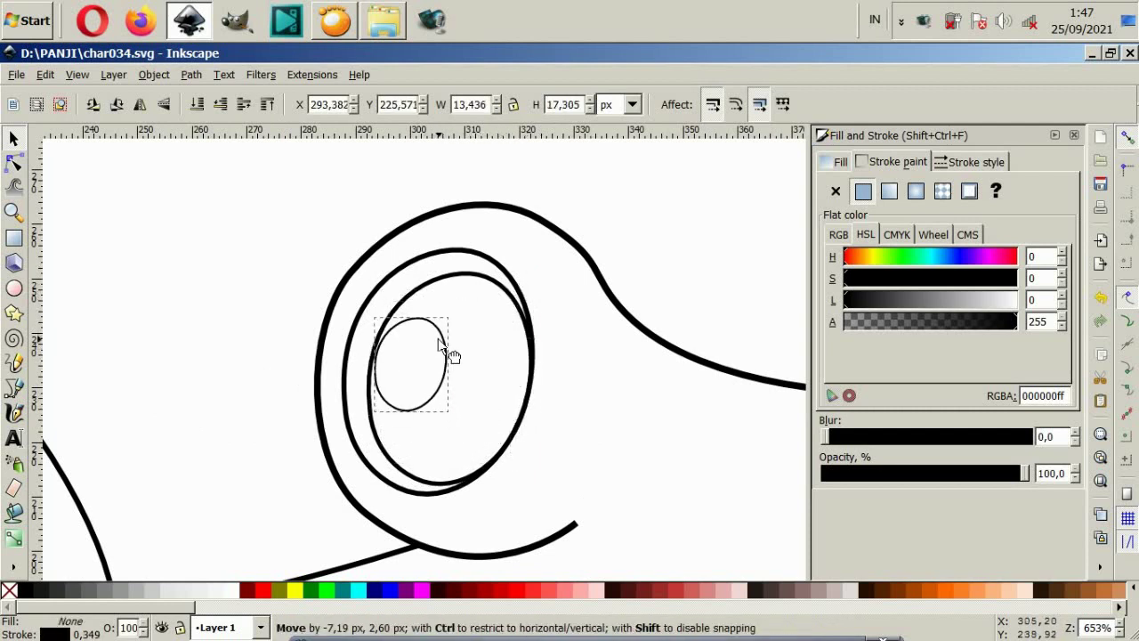
Step: Fill the larger inner eye oval with black from the palette
shift+click(444, 280)
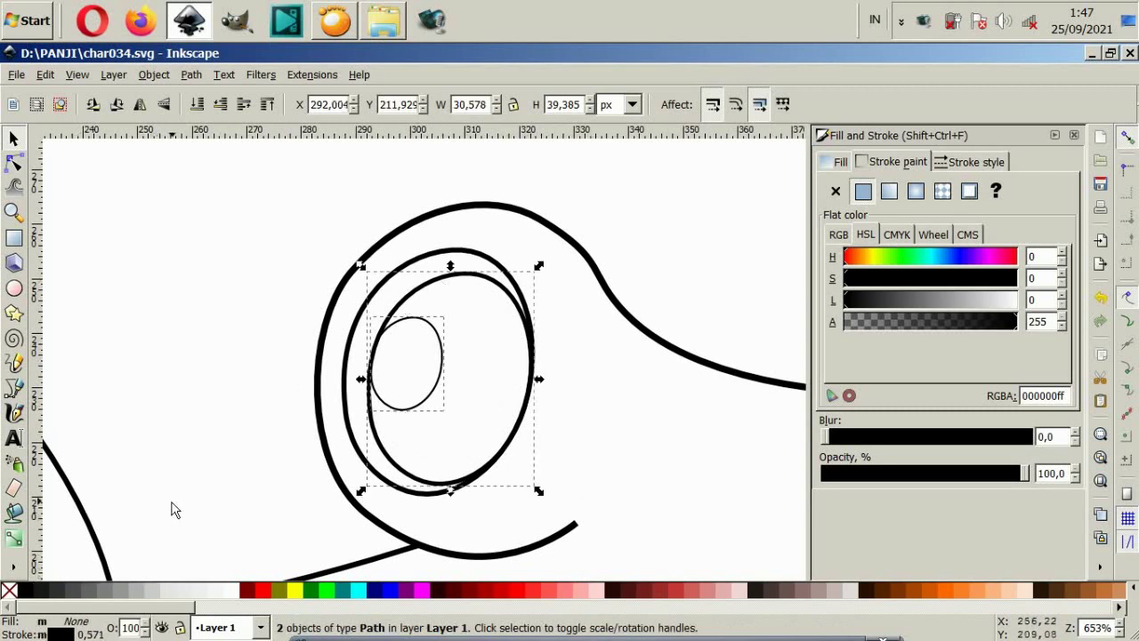
click(377, 460)
click(387, 465)
click(26, 590)
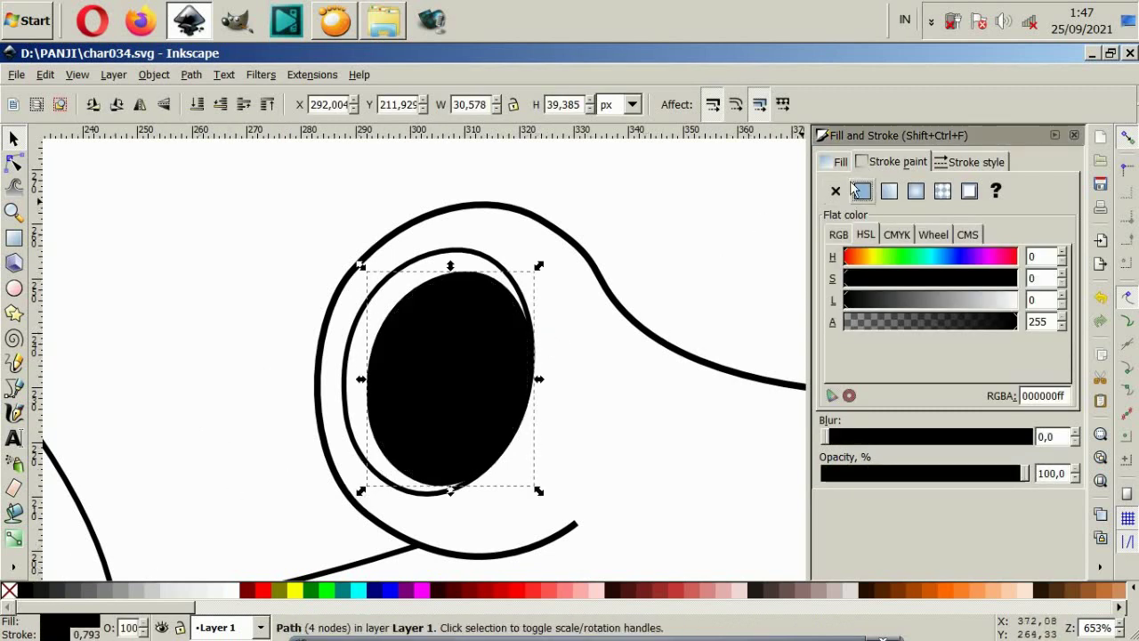
Step: Fill the small highlight ellipse white and shift it slightly right
click(400, 357)
click(375, 350)
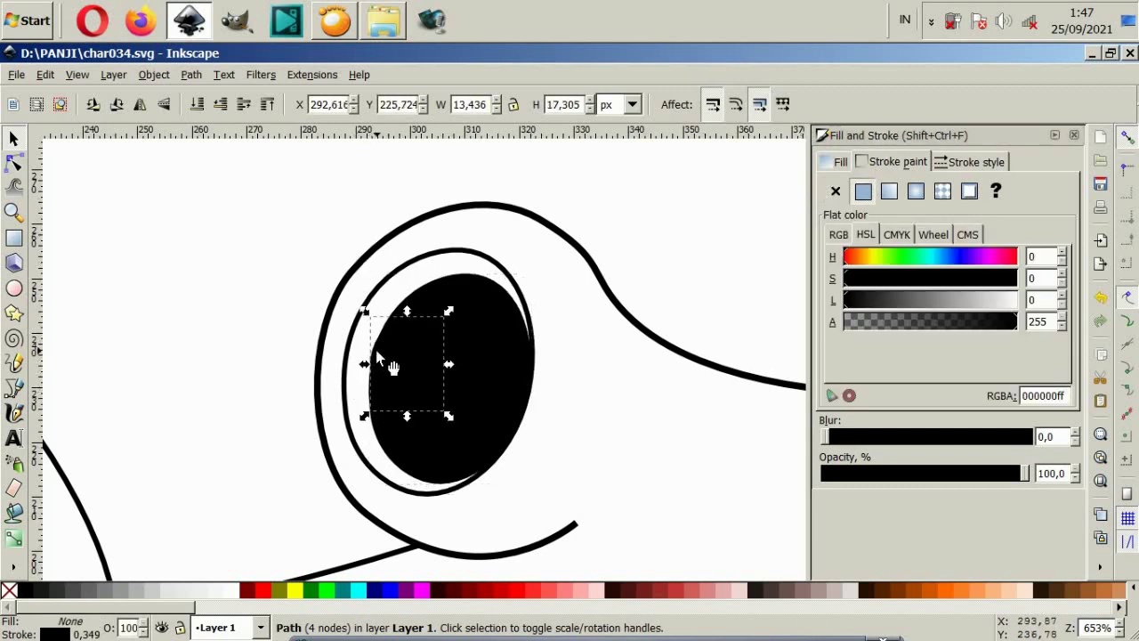
click(230, 590)
drag(428, 380, 434, 381)
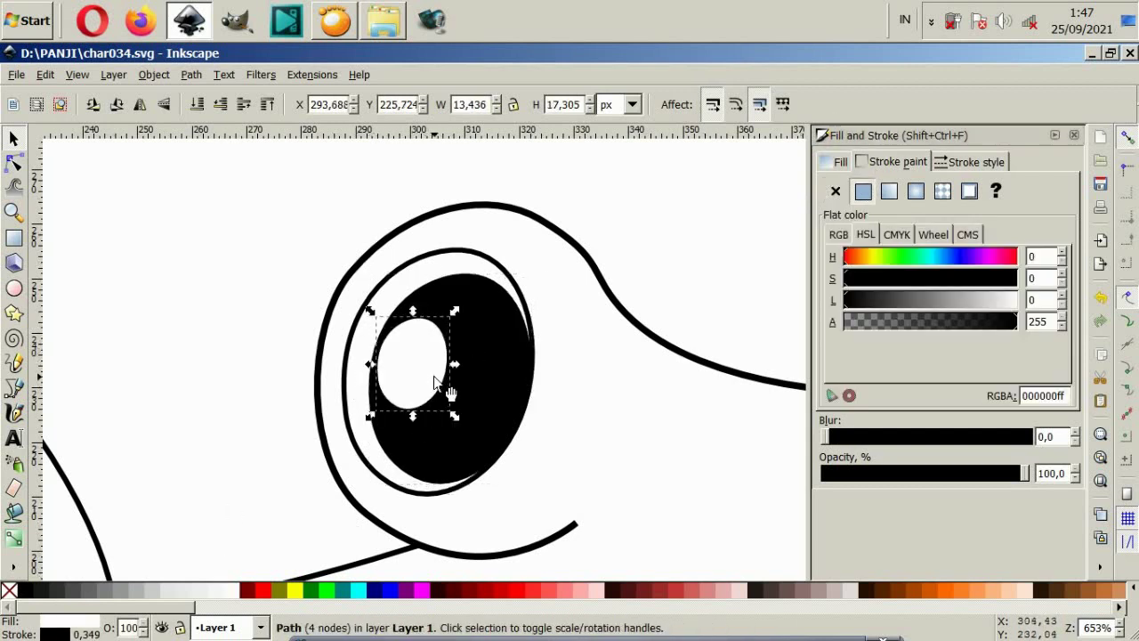
click(336, 416)
scroll(336, 416, down, 6)
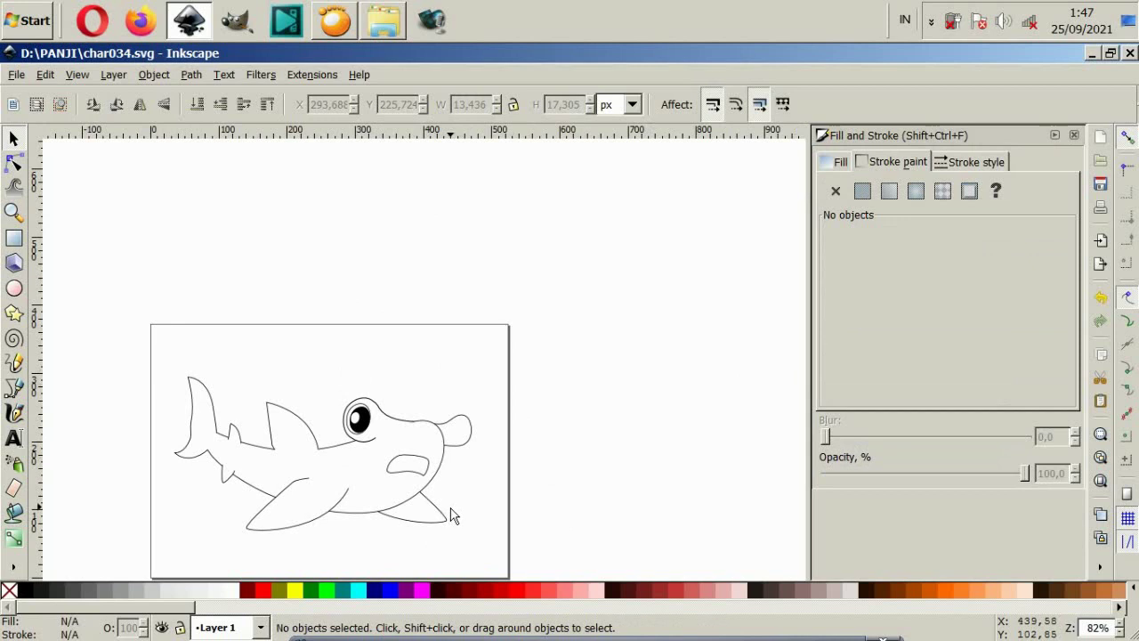
Step: Move the mouth slightly up and right and narrow it from the left
key(ctrl)
scroll(387, 452, up, 2)
scroll(445, 483, up, 2)
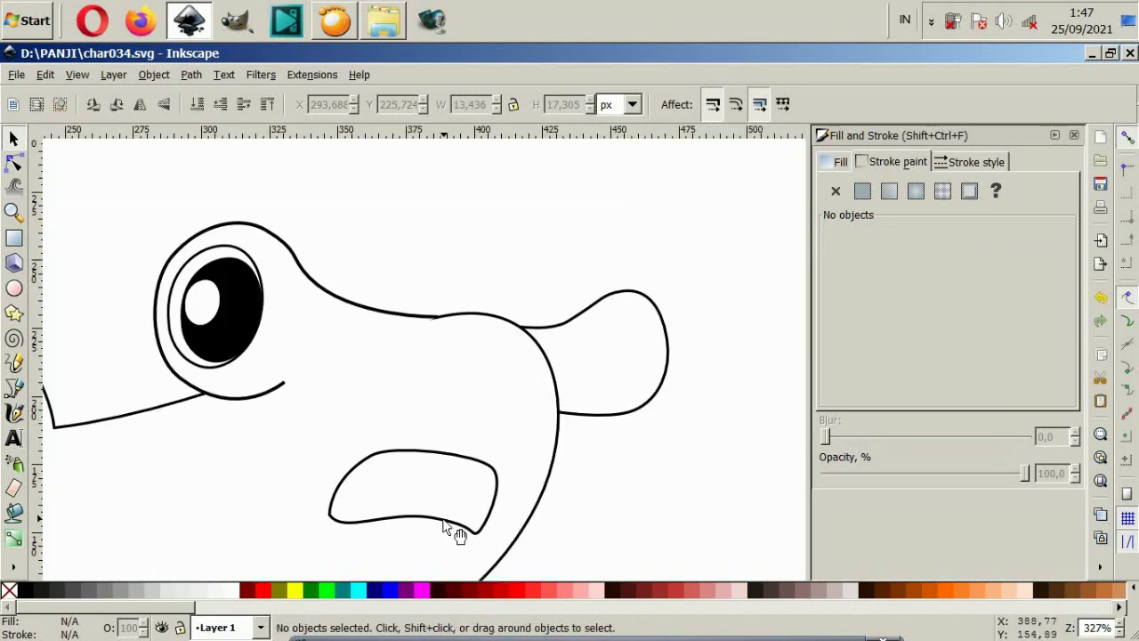
drag(449, 541, 463, 534)
drag(336, 507, 347, 510)
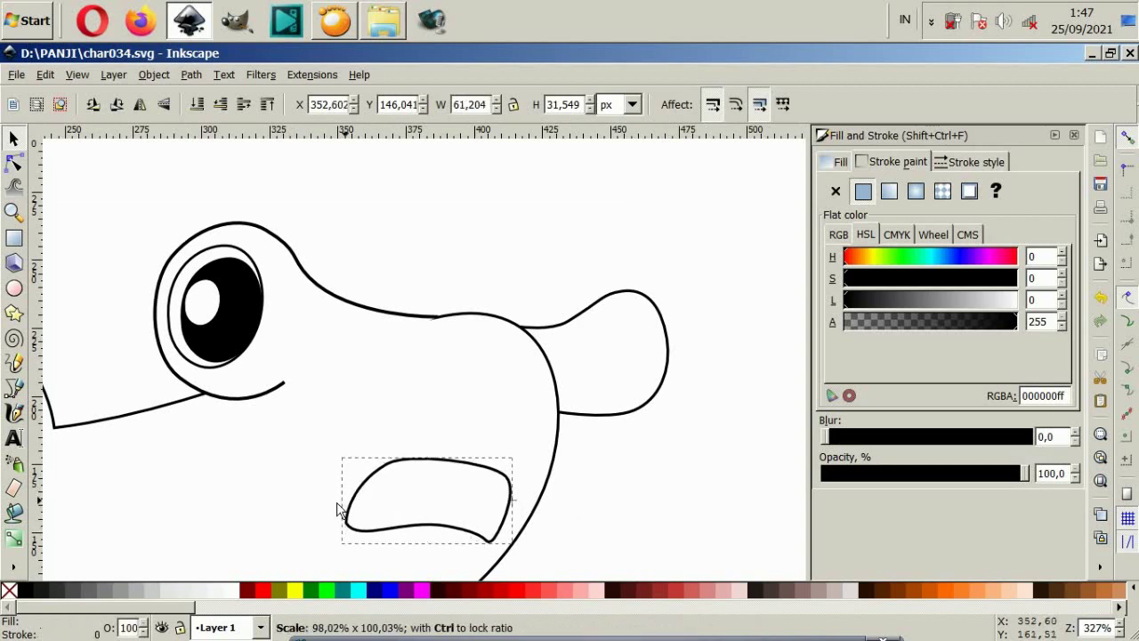
click(621, 572)
Step: Zoom in around the shark's head and switch to the Node tool
ctrl+scroll(578, 556, down, 2)
scroll(575, 498, down, 1)
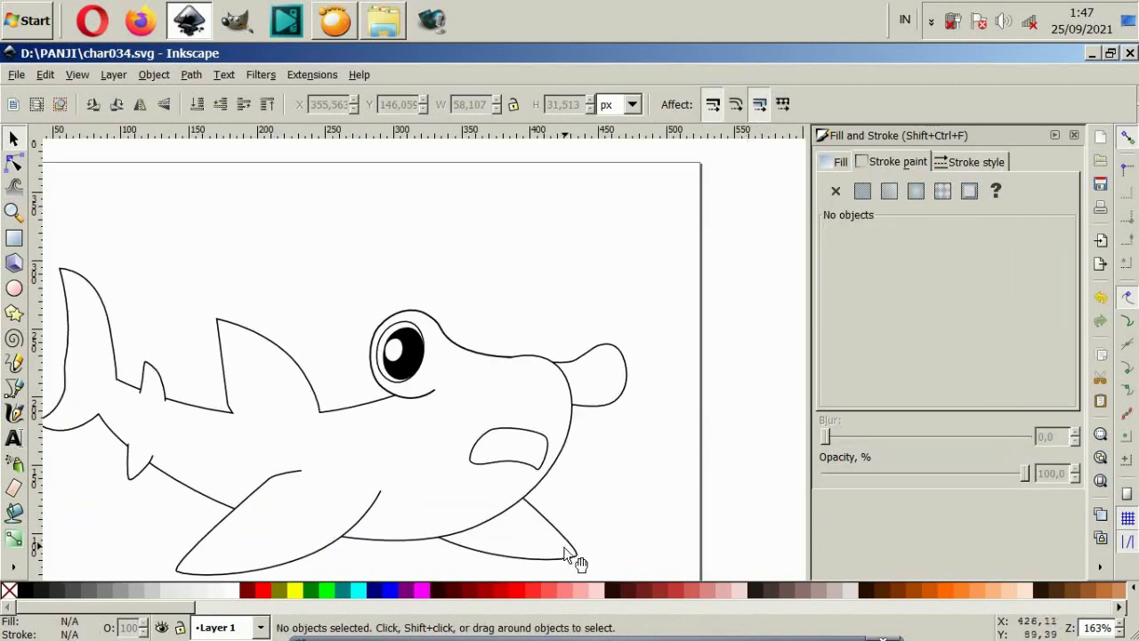
ctrl+scroll(499, 503, down, 1)
scroll(452, 463, up, 1)
scroll(442, 436, up, 2)
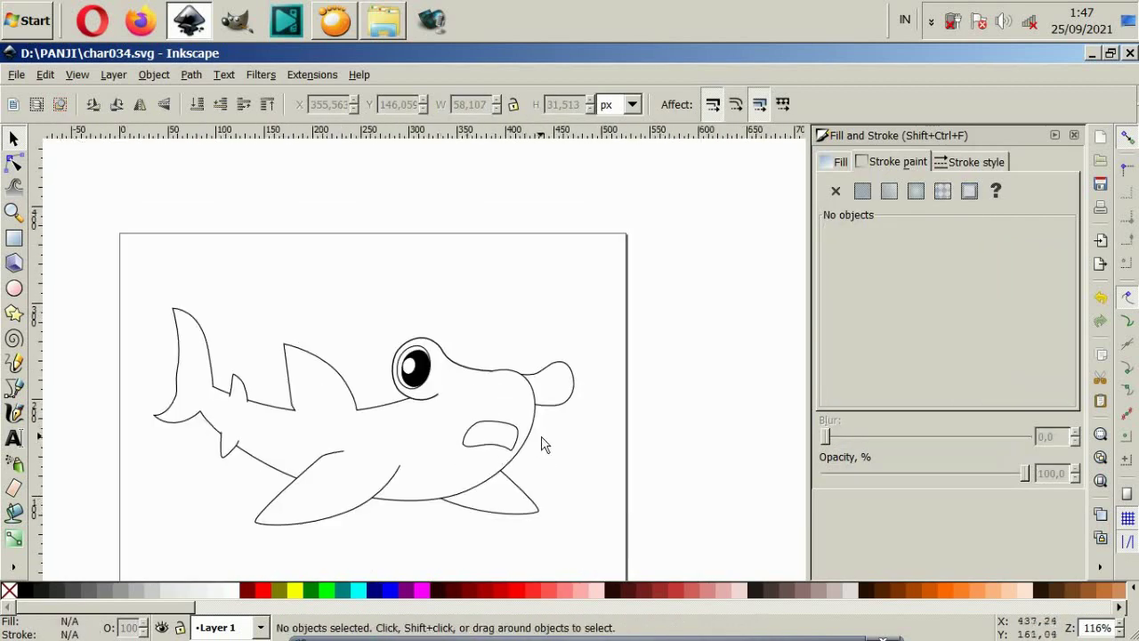
ctrl+scroll(551, 370, up, 4)
ctrl+scroll(372, 427, up, 2)
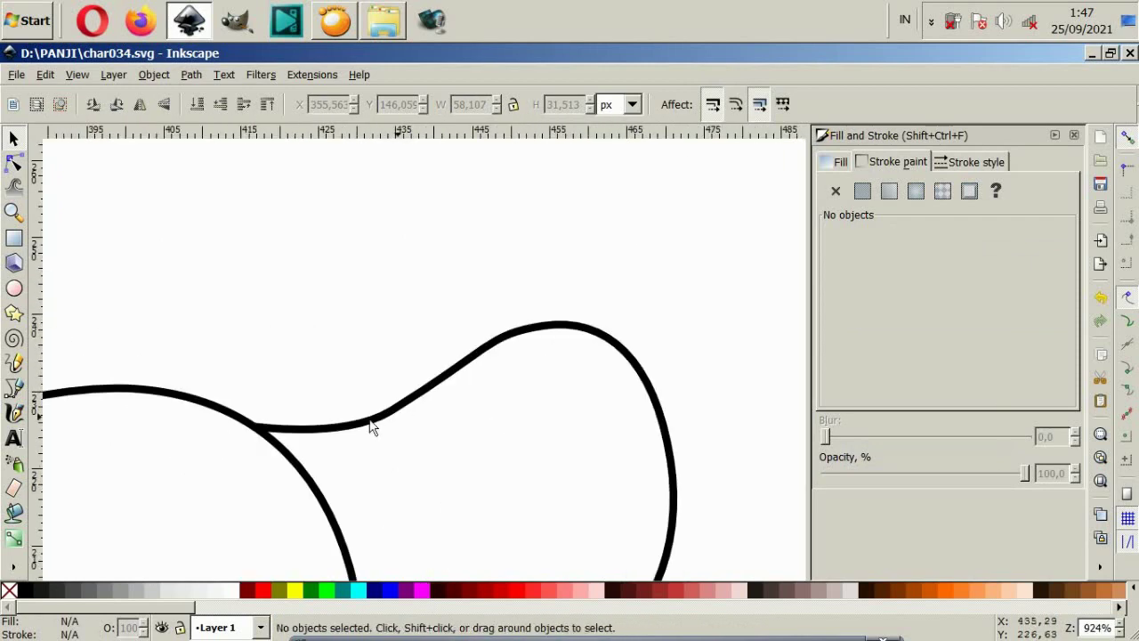
click(18, 391)
ctrl+scroll(398, 374, down, 3)
ctrl+scroll(377, 407, down, 3)
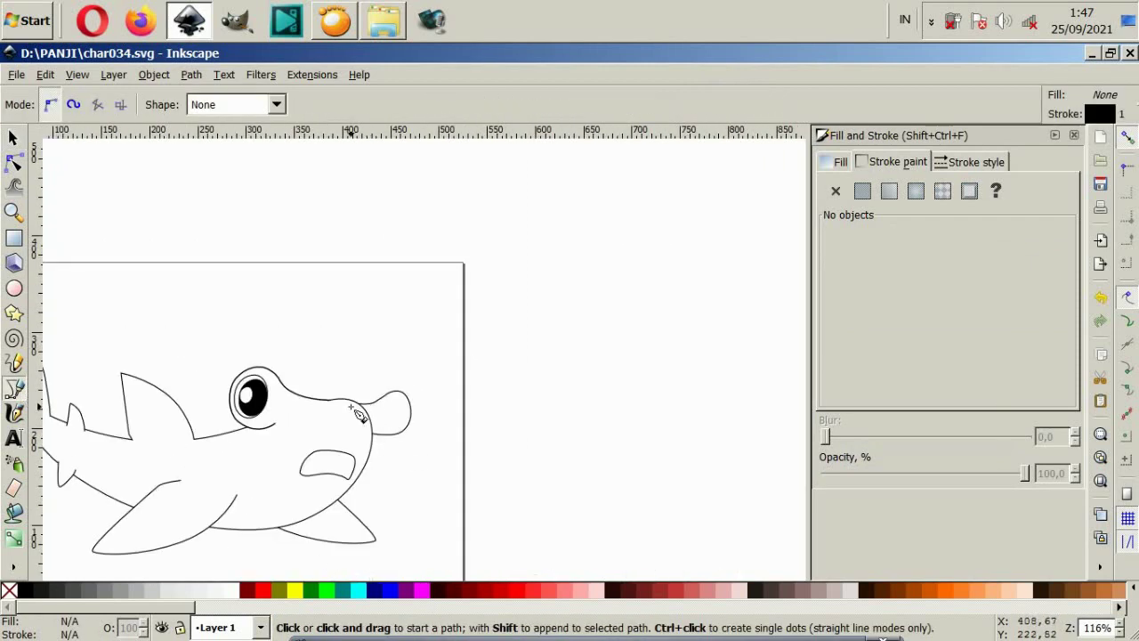
ctrl+scroll(280, 422, down, 2)
ctrl+scroll(263, 427, up, 2)
ctrl+scroll(267, 427, up, 2)
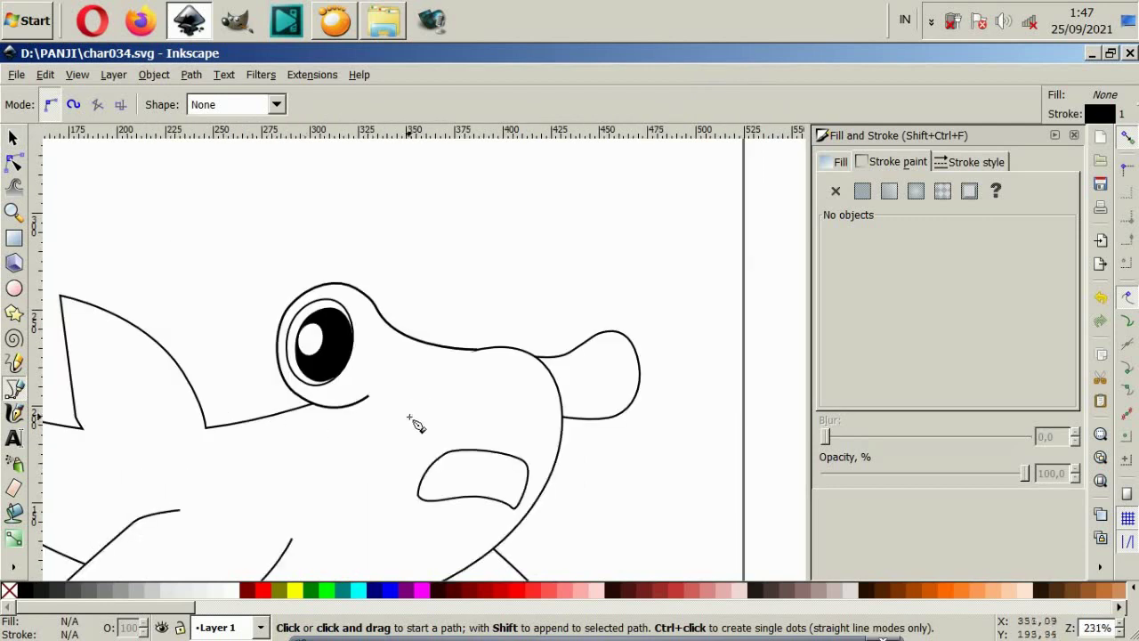
ctrl+scroll(418, 394, down, 2)
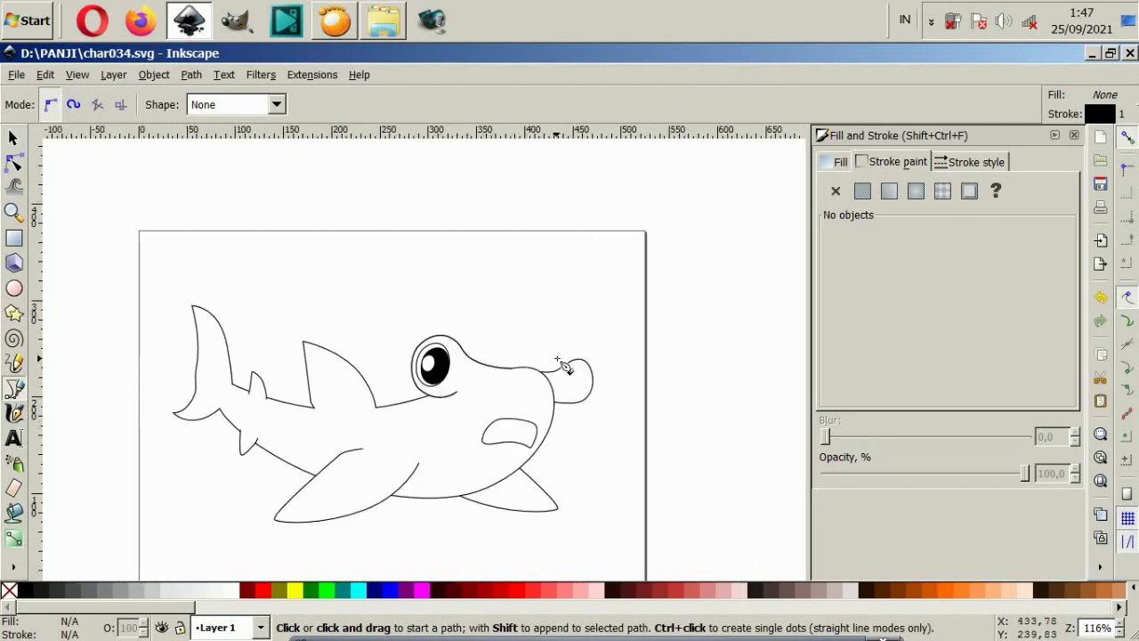
ctrl+scroll(546, 365, up, 2)
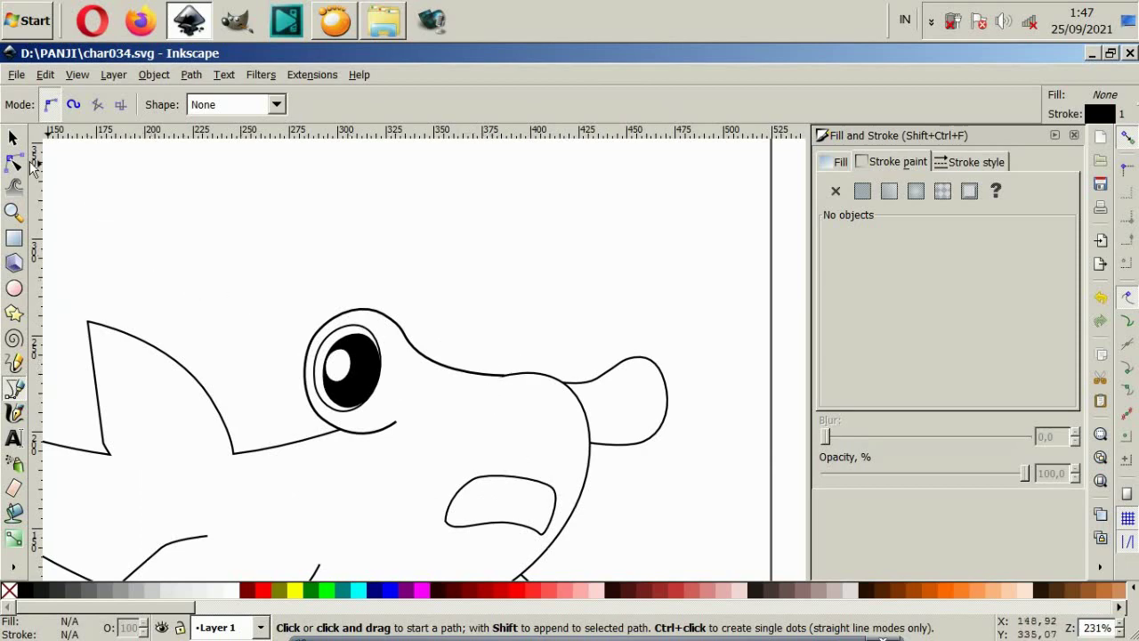
click(13, 162)
ctrl+scroll(463, 356, up, 1)
Step: Nudge the head outline's junction point slightly down
click(512, 399)
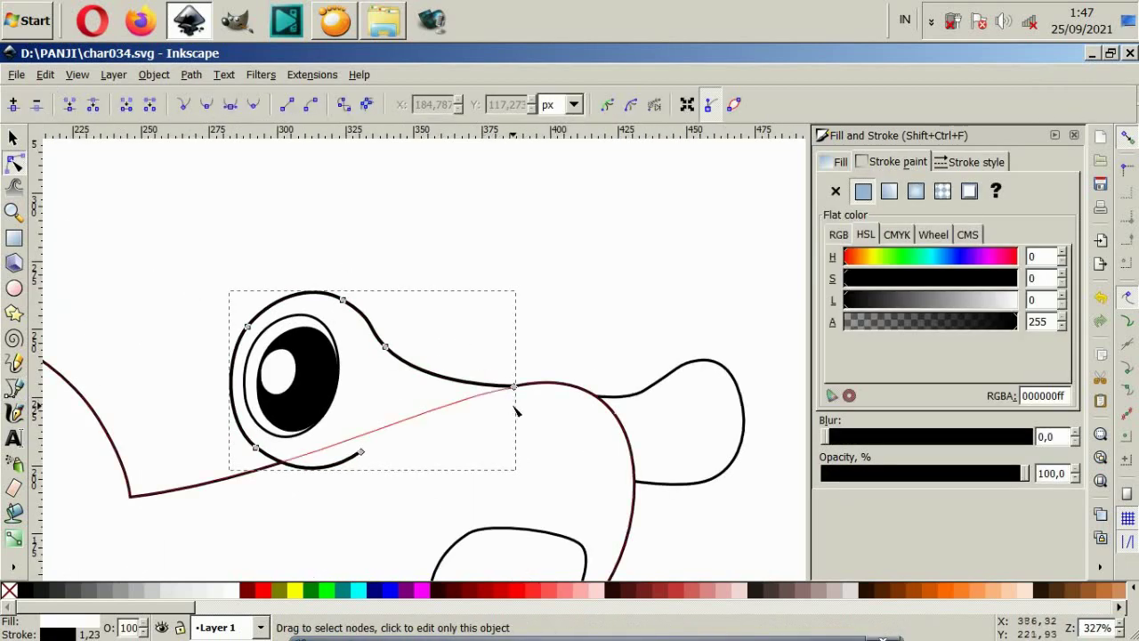
ctrl+scroll(521, 385, up, 2)
drag(515, 368, 513, 371)
click(582, 335)
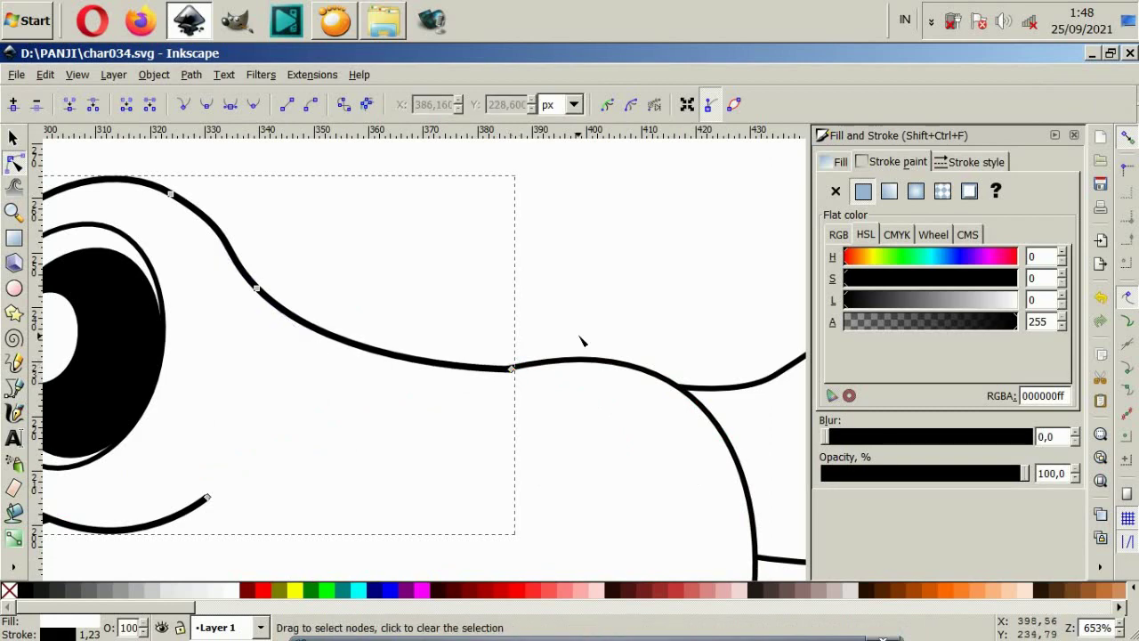
Step: Reshape the curve along the tail's edge on the body outline
ctrl+scroll(587, 338, down, 2)
ctrl+scroll(570, 445, down, 4)
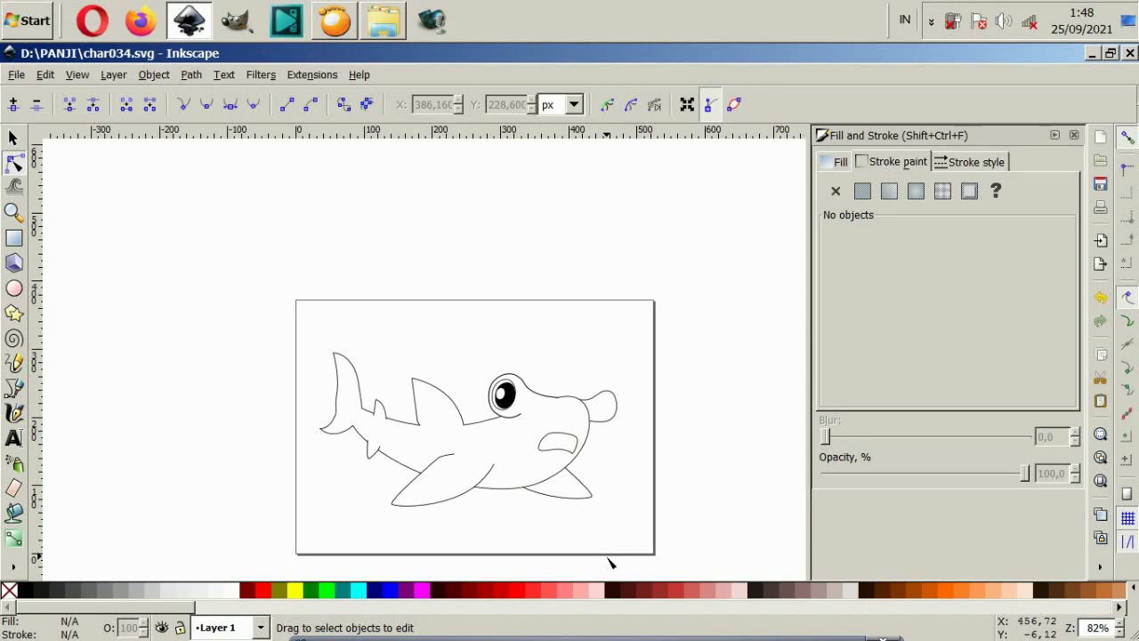
ctrl+scroll(283, 412, up, 2)
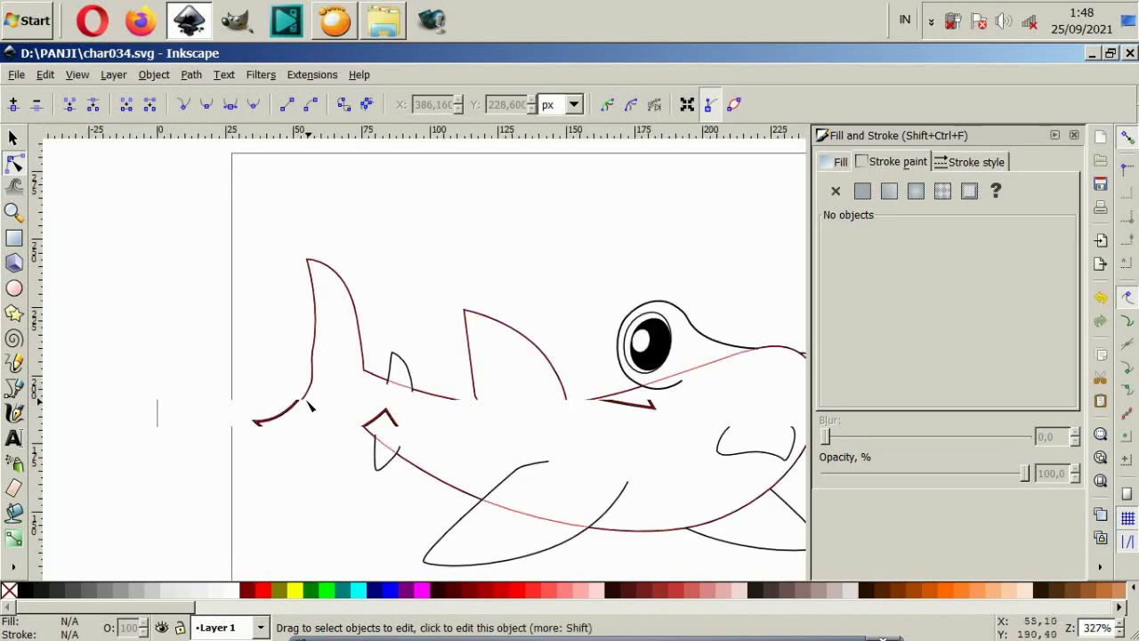
ctrl+scroll(305, 405, up, 2)
click(309, 388)
click(318, 364)
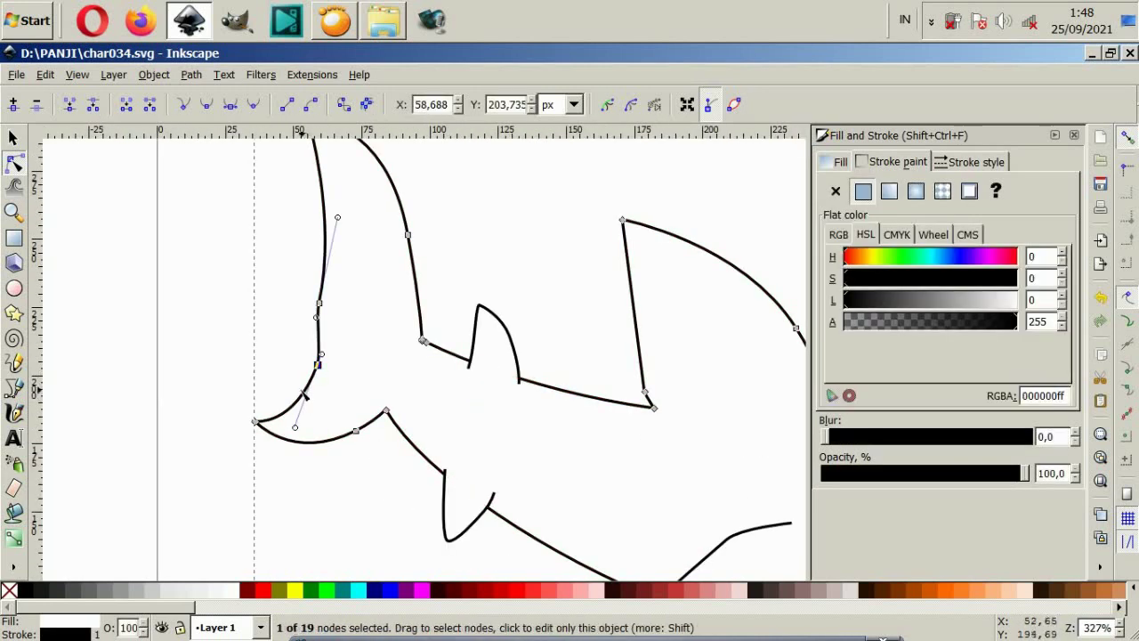
drag(298, 414, 275, 431)
click(344, 455)
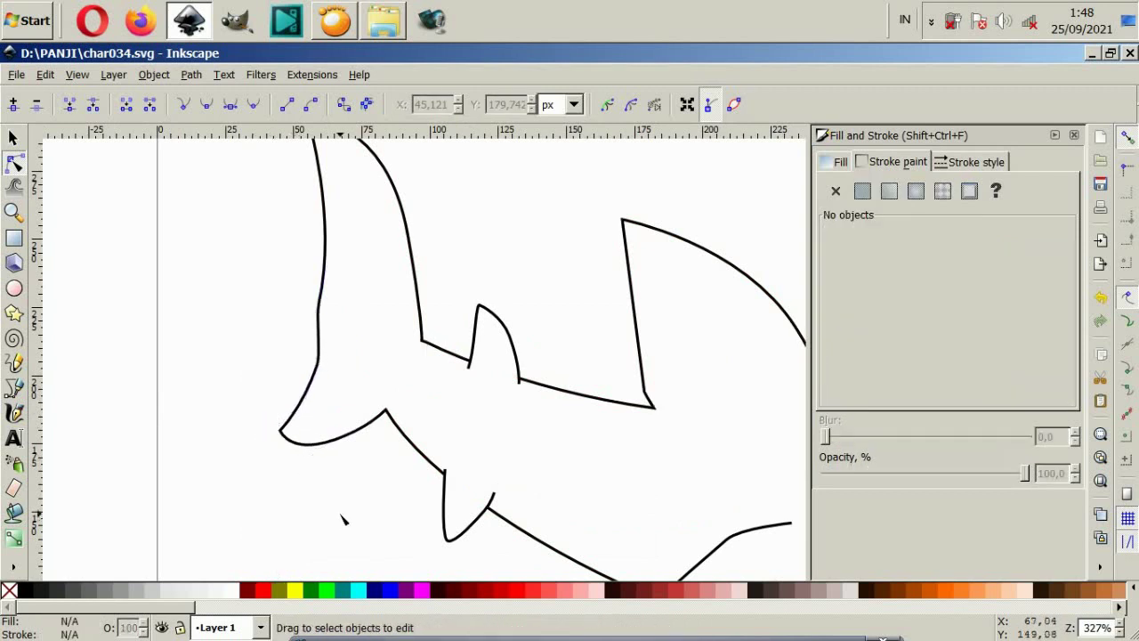
Step: Delete the extra point on the tail's lower curve and reposition the lower tail corner
click(351, 438)
click(356, 431)
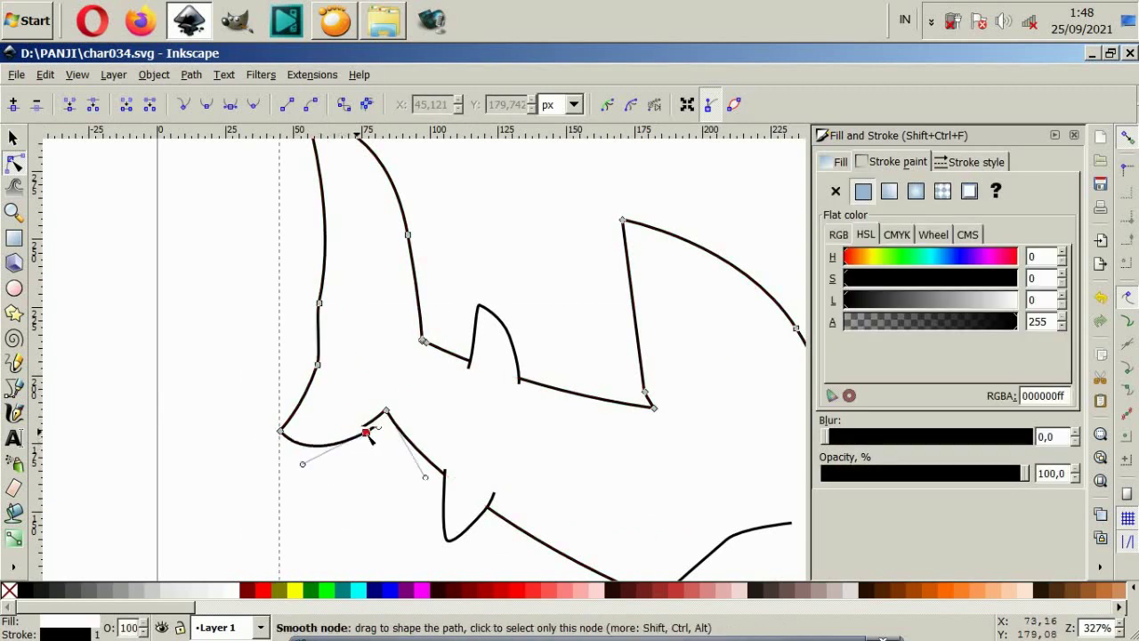
drag(355, 431, 363, 441)
key(Delete)
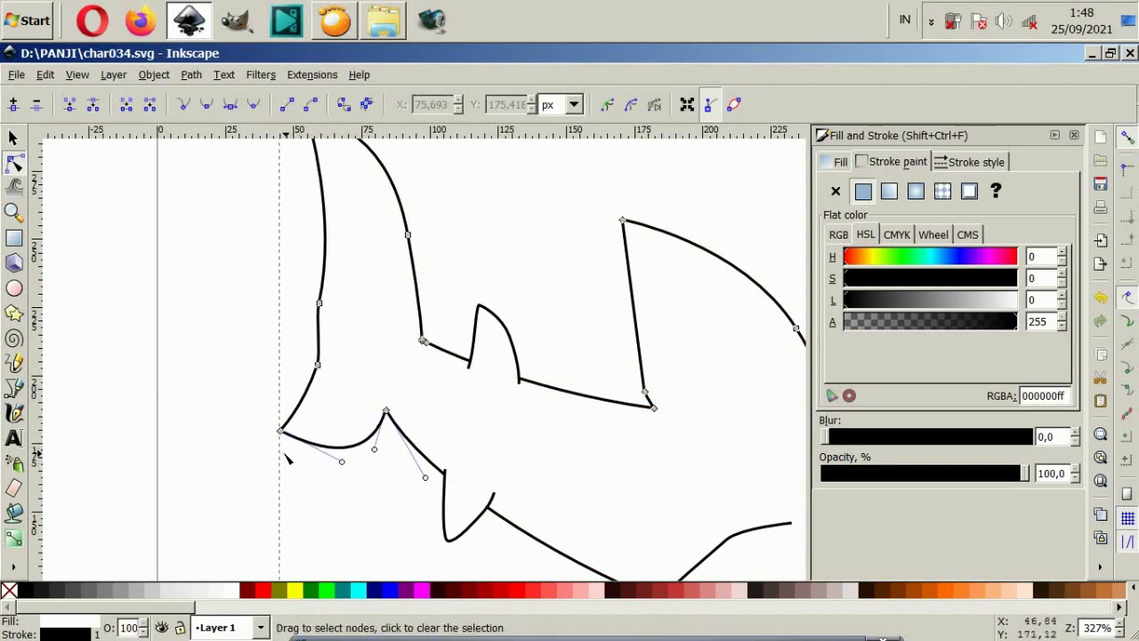
drag(280, 432, 296, 445)
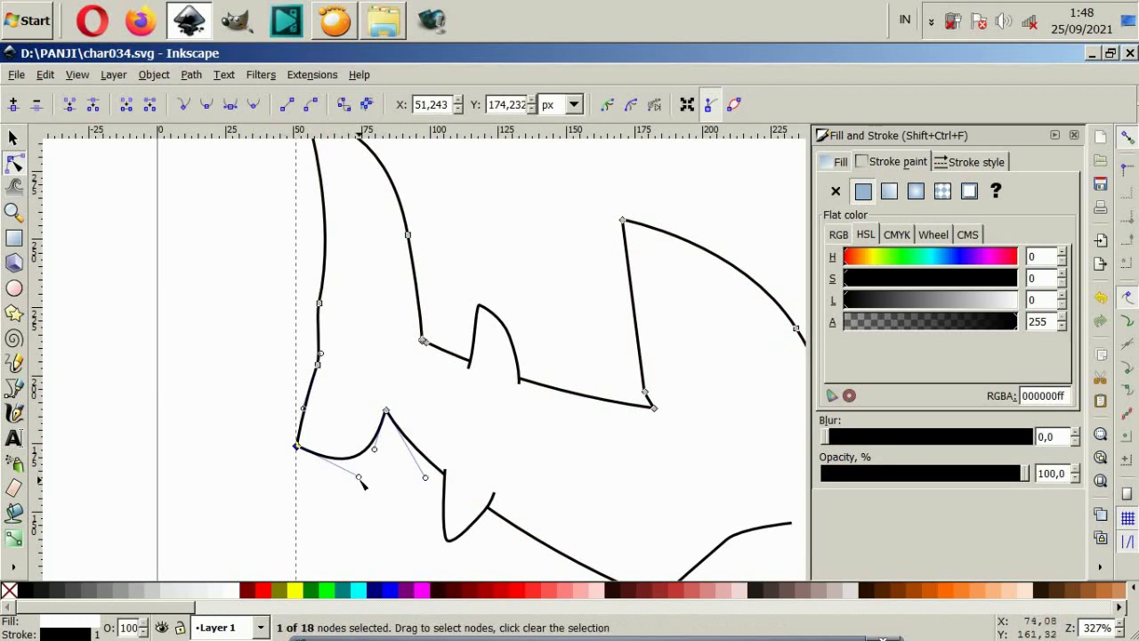
click(363, 482)
Step: Round the tail-notch curve and delete the corner point where the tail joins the back
click(385, 411)
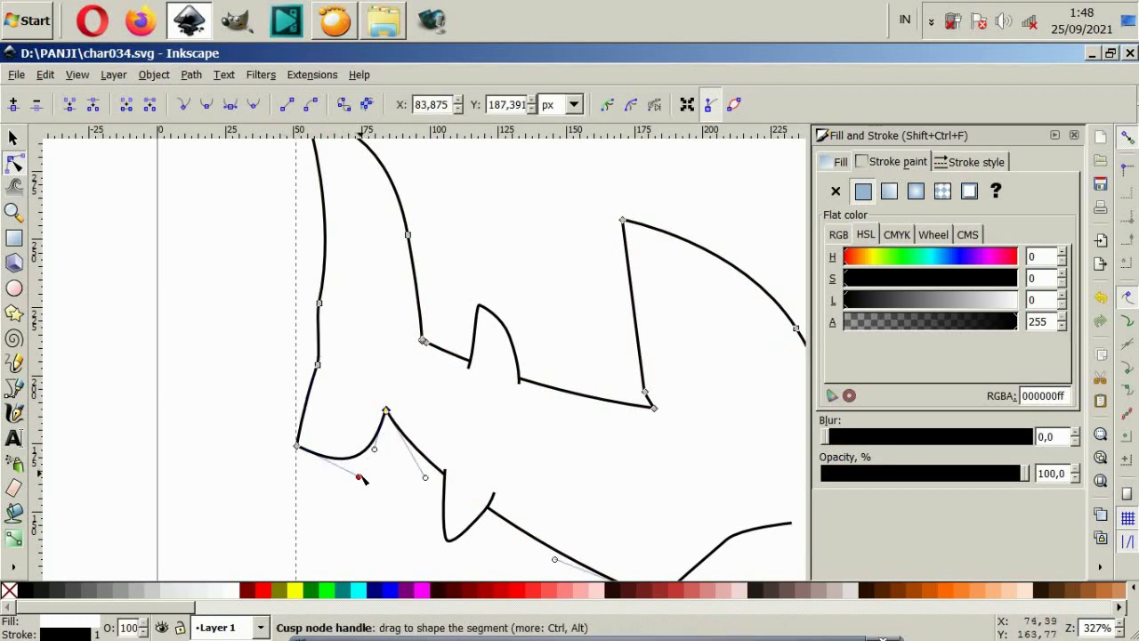
drag(361, 477, 328, 460)
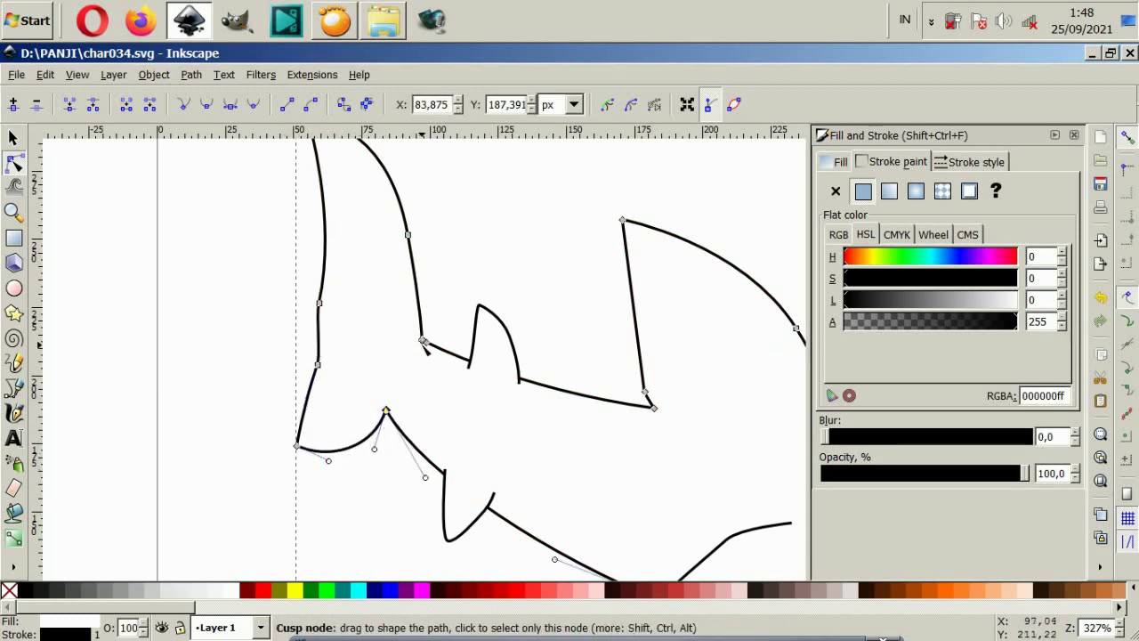
drag(423, 342, 431, 337)
scroll(431, 337, up, 4)
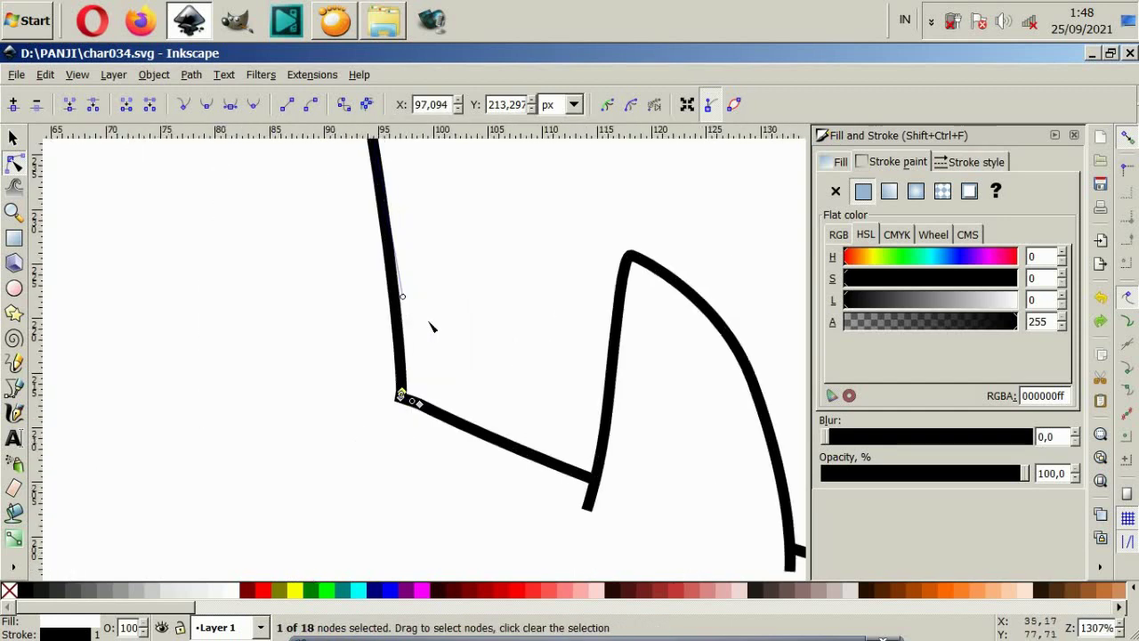
scroll(395, 402, up, 2)
click(432, 383)
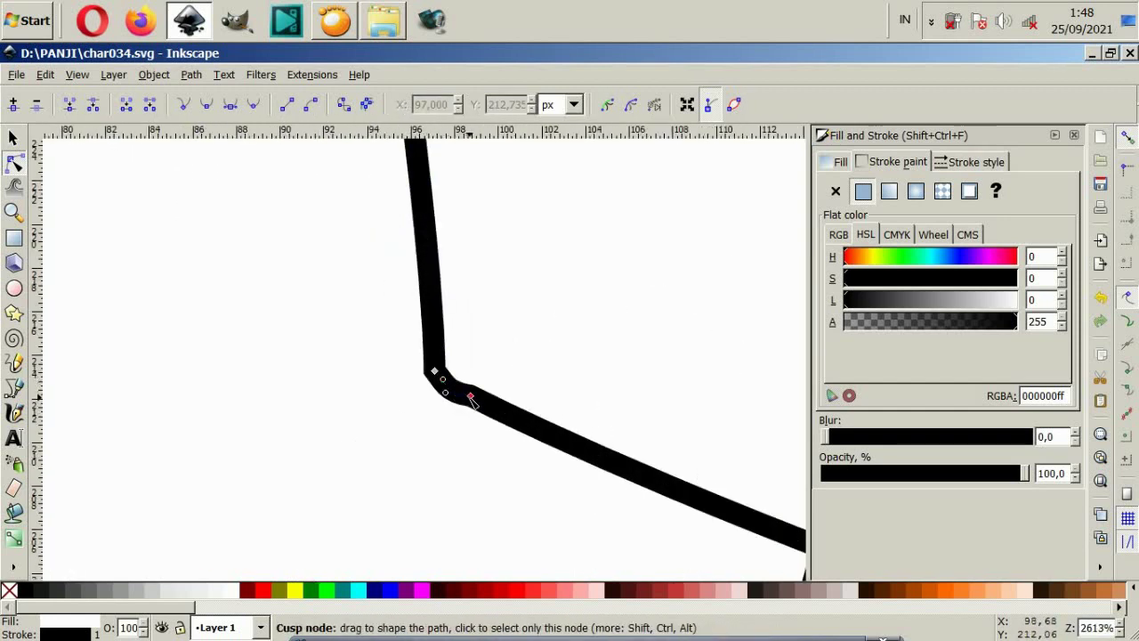
key(Delete)
Step: Curve the tail-back joint by pulling its handle and shifting its point left
scroll(503, 449, down, 3)
scroll(534, 485, down, 3)
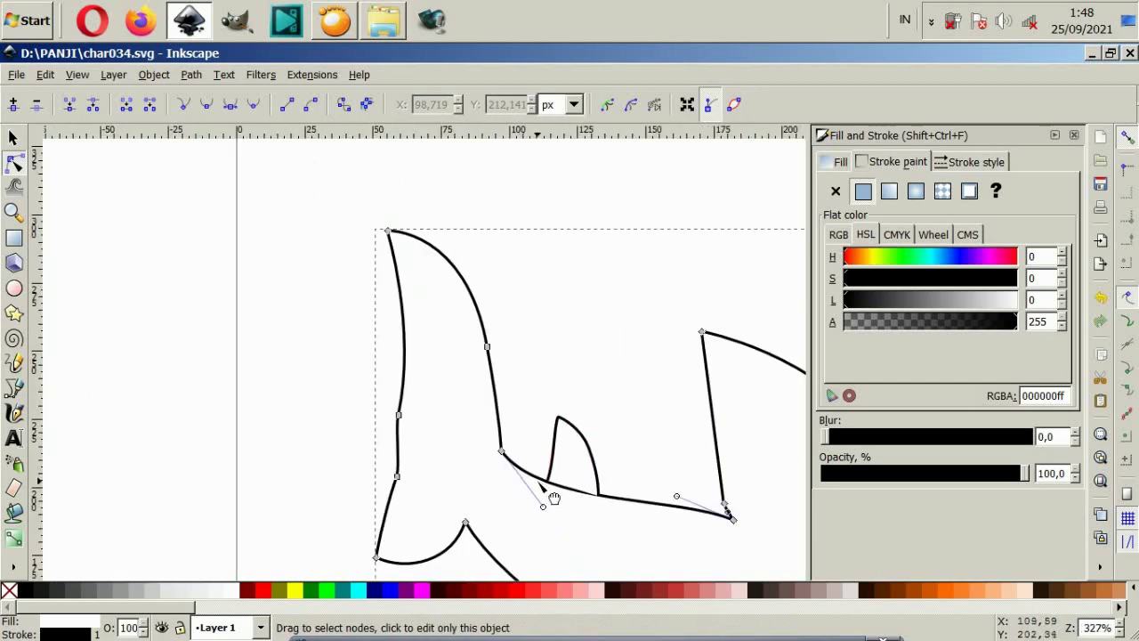
scroll(551, 498, down, 1)
scroll(544, 488, up, 2)
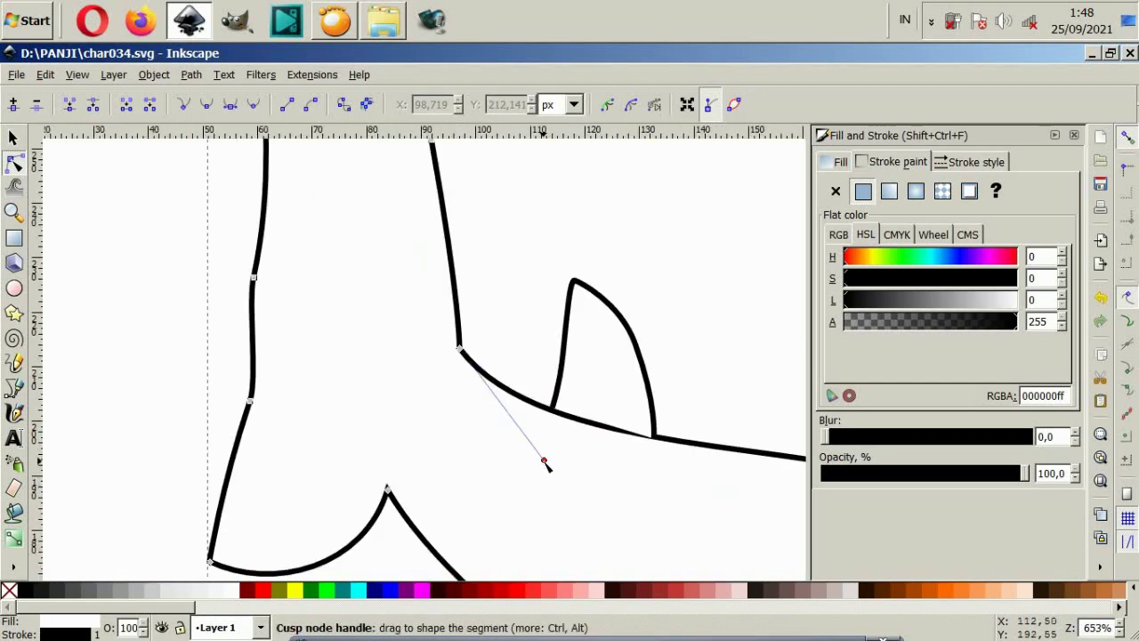
drag(544, 462, 500, 406)
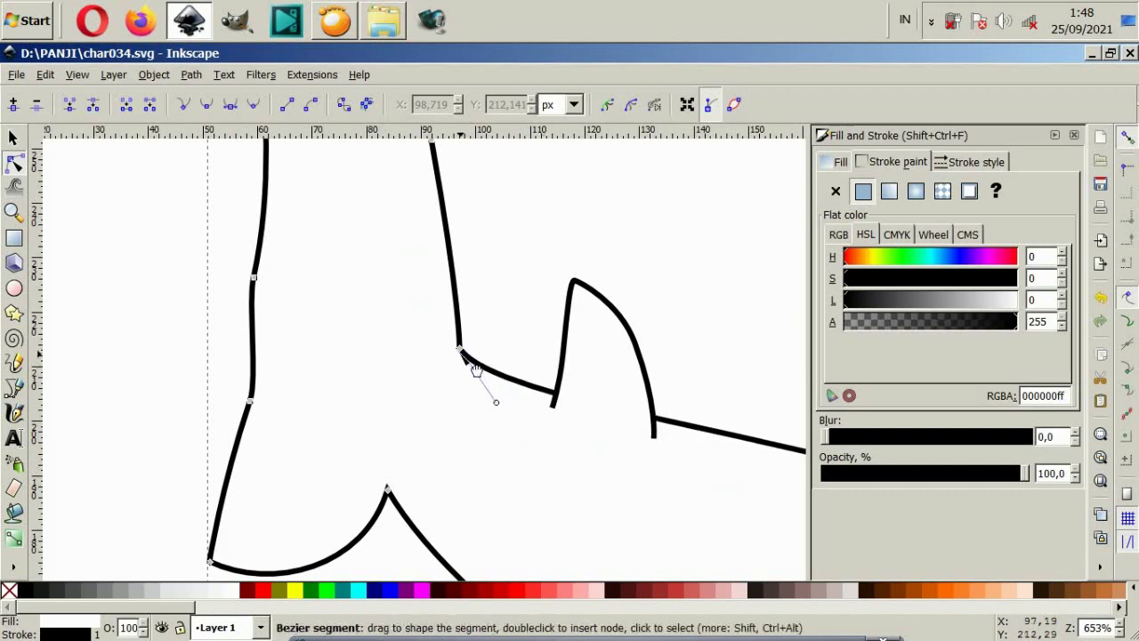
drag(460, 348, 443, 347)
scroll(465, 382, down, 1)
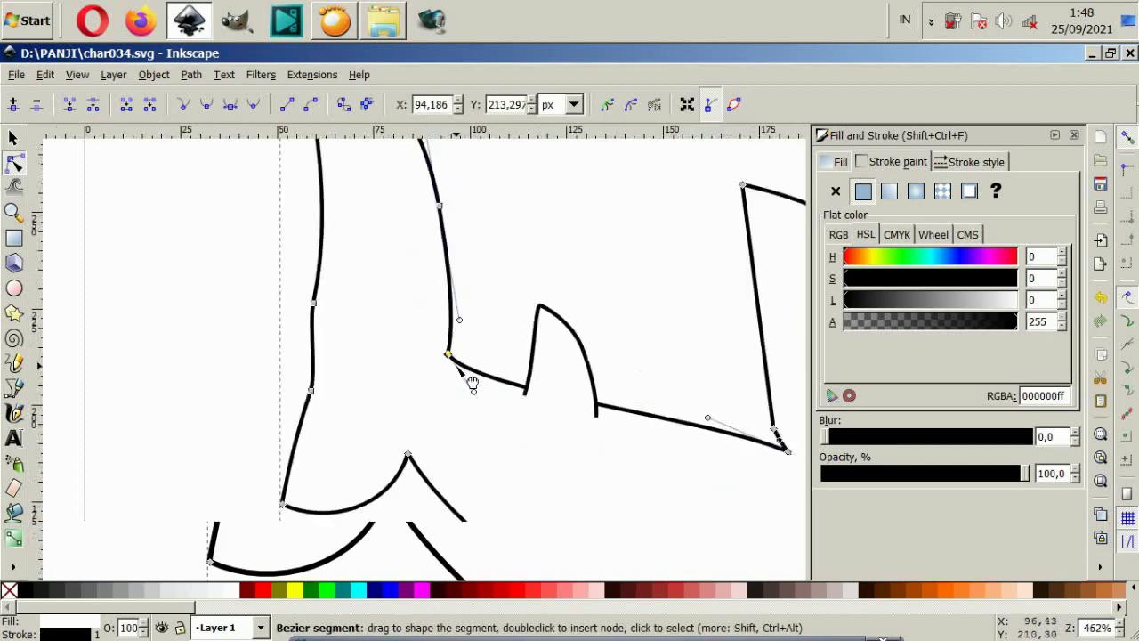
scroll(465, 382, down, 1)
key(Escape)
scroll(548, 495, down, 4)
Step: Lower the corner where the tail meets the back
scroll(598, 533, right, 1)
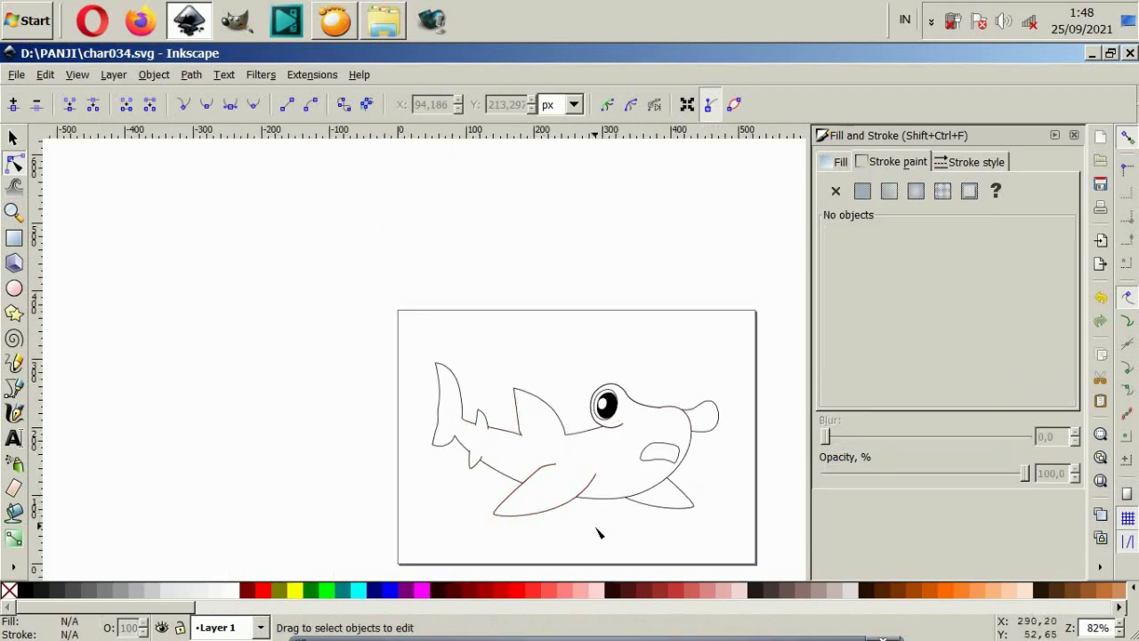
scroll(598, 533, right, 2)
scroll(415, 429, up, 6)
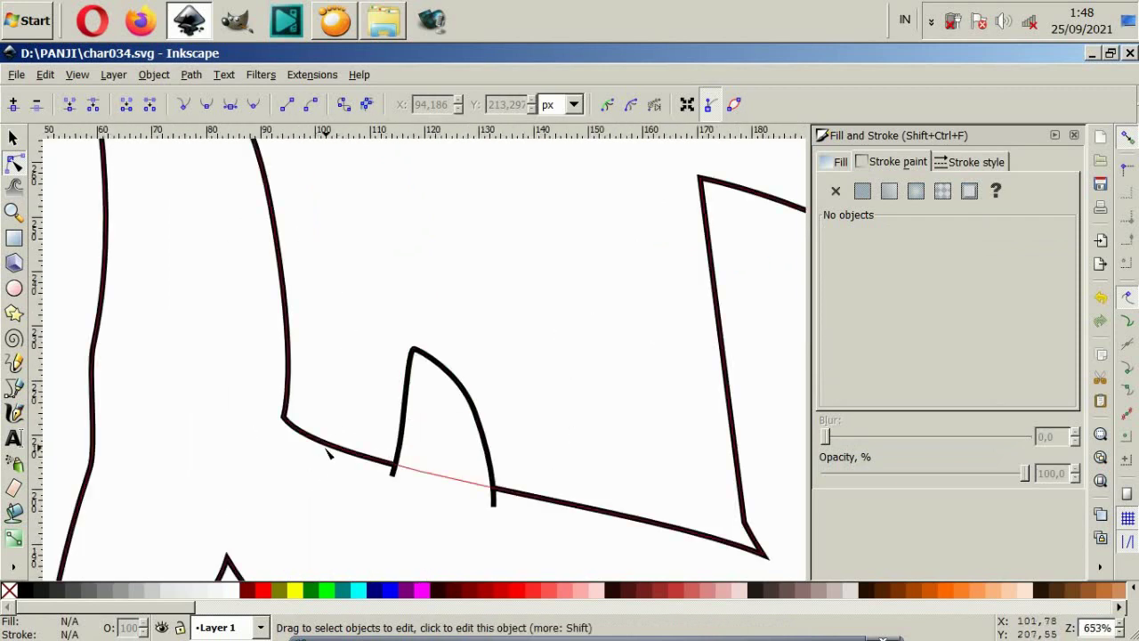
click(306, 443)
drag(284, 417, 284, 428)
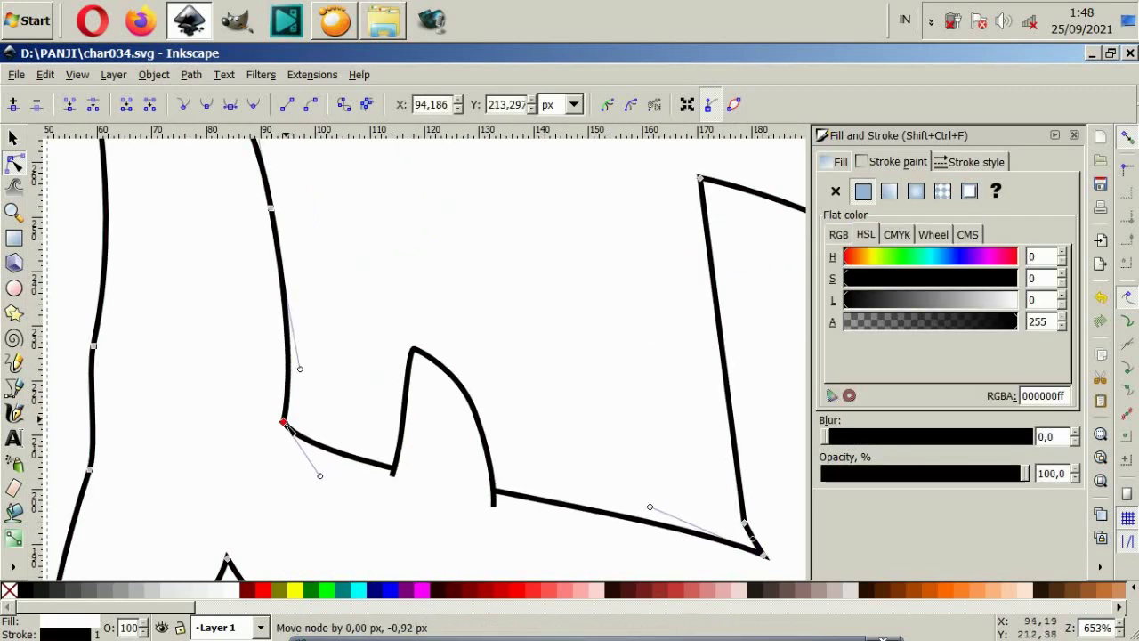
click(338, 399)
Step: Nudge the bottom tail corner left and lower the points on the tail's front edge
scroll(378, 535, down, 2)
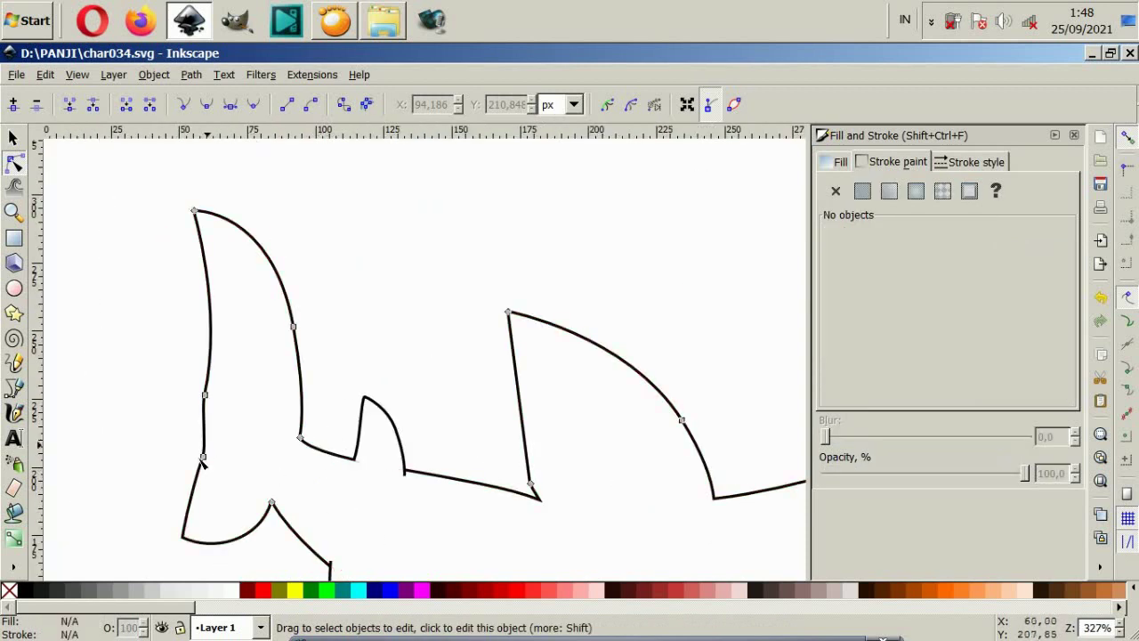
click(202, 458)
drag(183, 538, 178, 537)
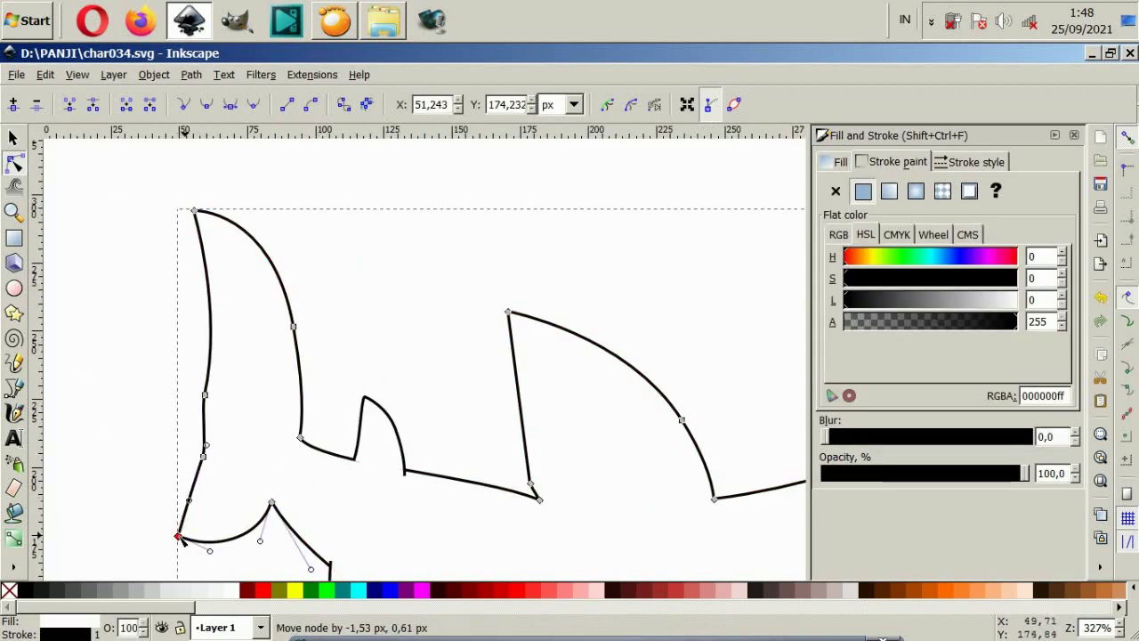
drag(205, 395, 201, 407)
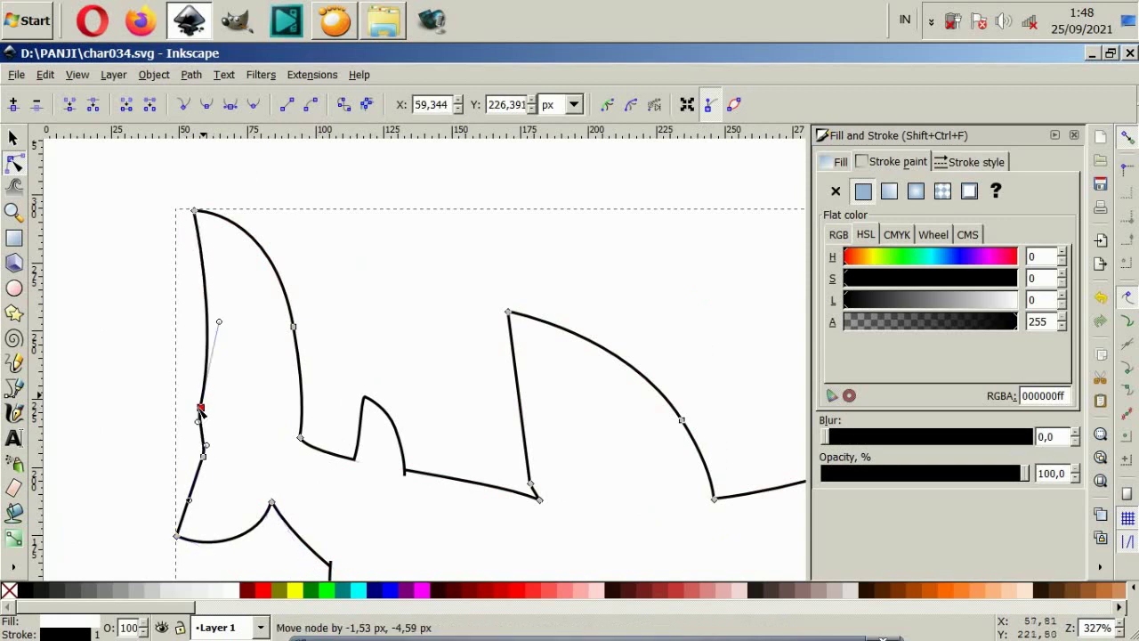
drag(225, 472, 203, 474)
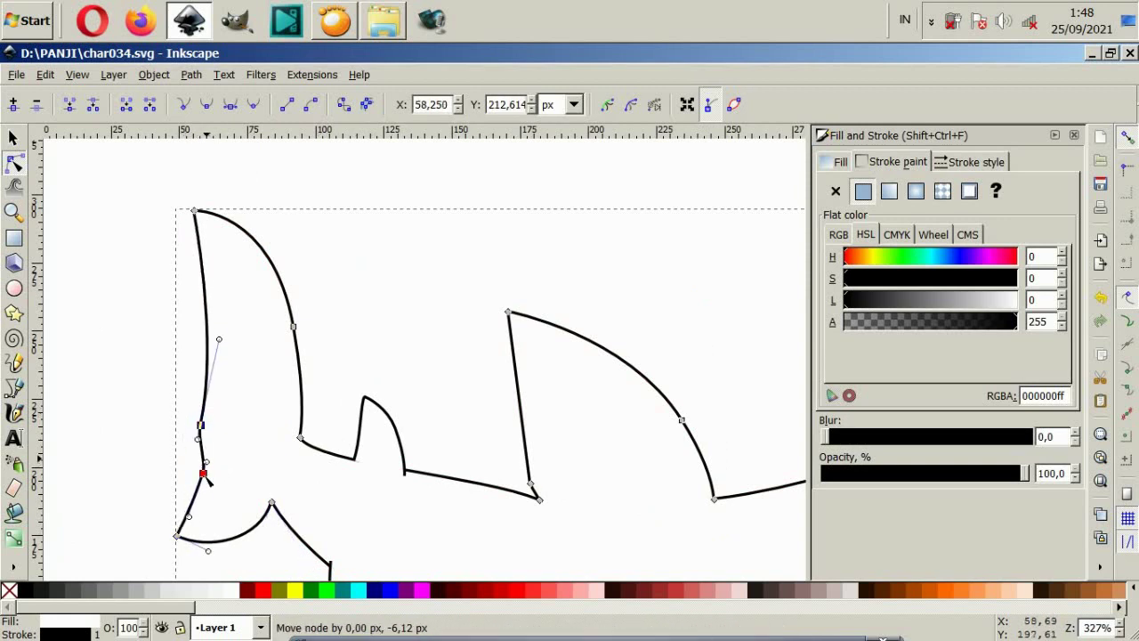
Step: Lower the tail's top tip, reshape the small rear fin and adjust the belly notch
drag(194, 211, 187, 236)
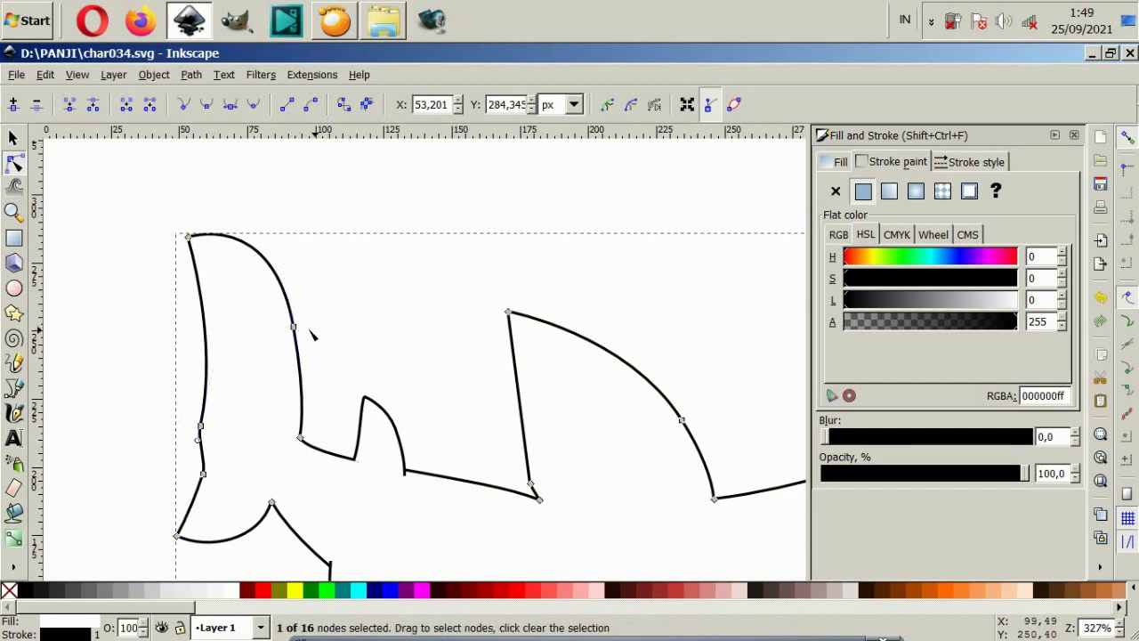
drag(294, 327, 294, 350)
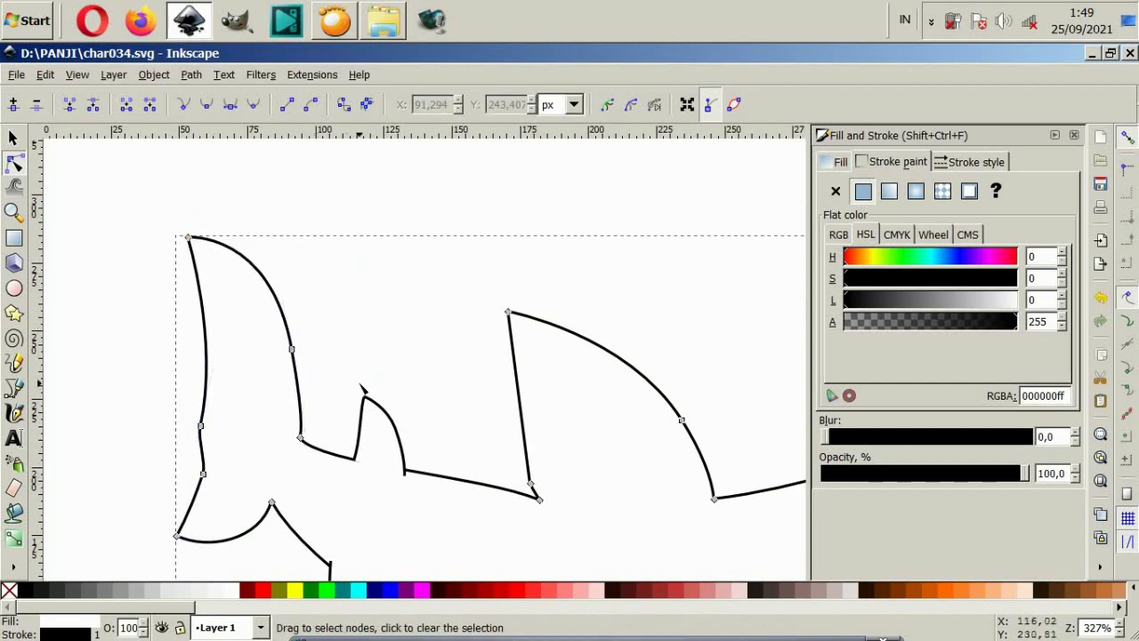
drag(274, 506, 283, 510)
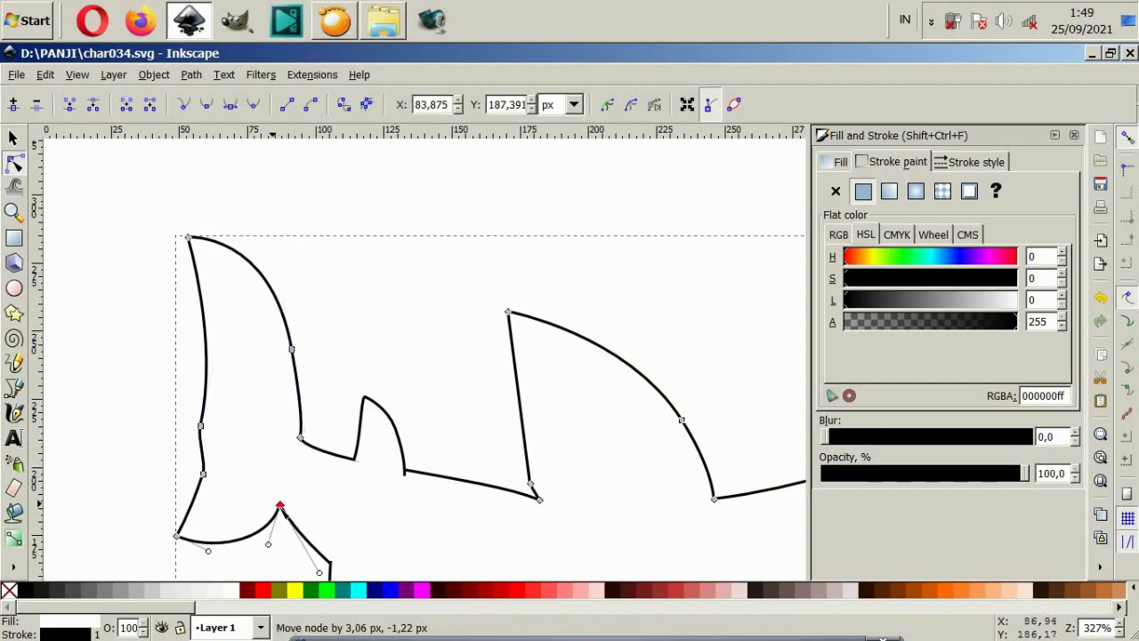
click(380, 368)
scroll(441, 392, down, 6)
Step: Draw a gently curved body line from behind the dorsal fin to its base
scroll(474, 512, up, 1)
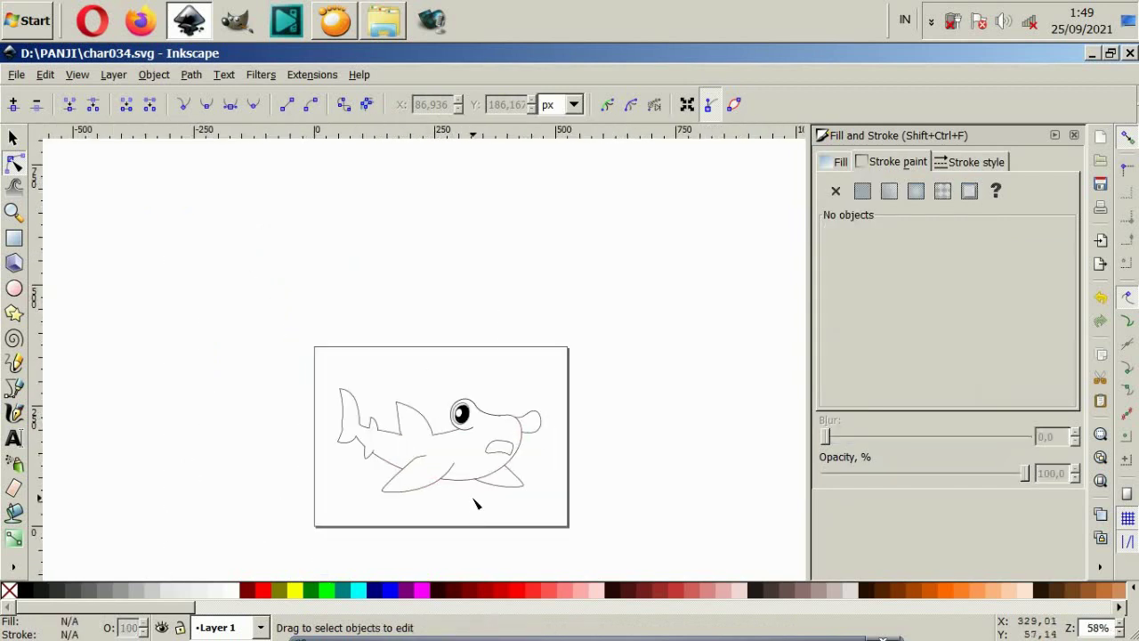
scroll(476, 505, up, 1)
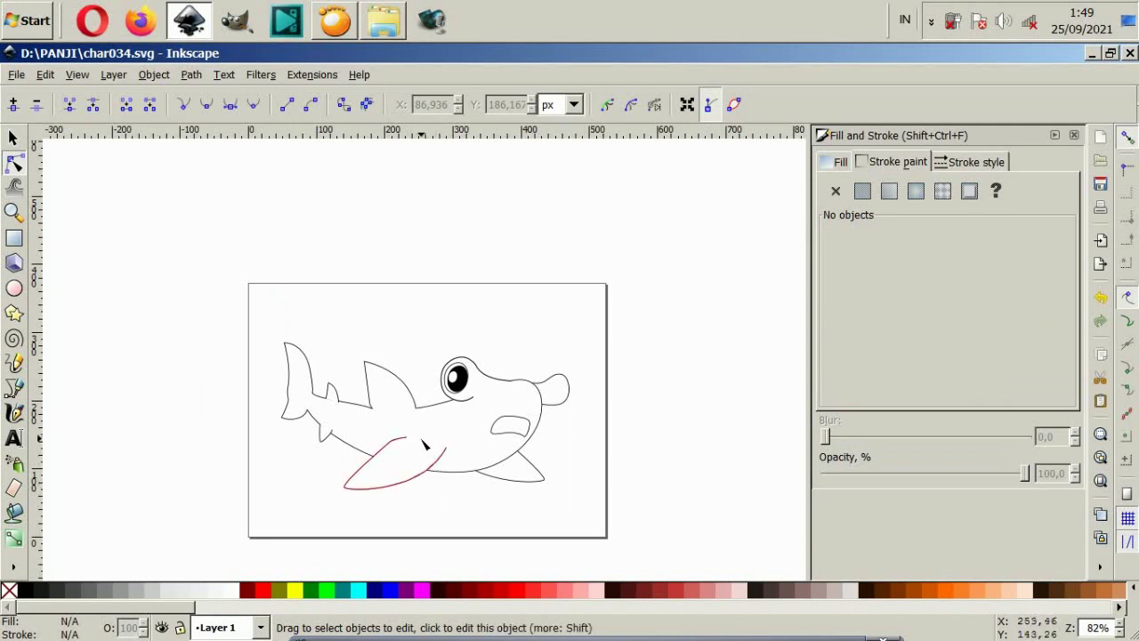
scroll(424, 442, up, 2)
scroll(408, 408, up, 2)
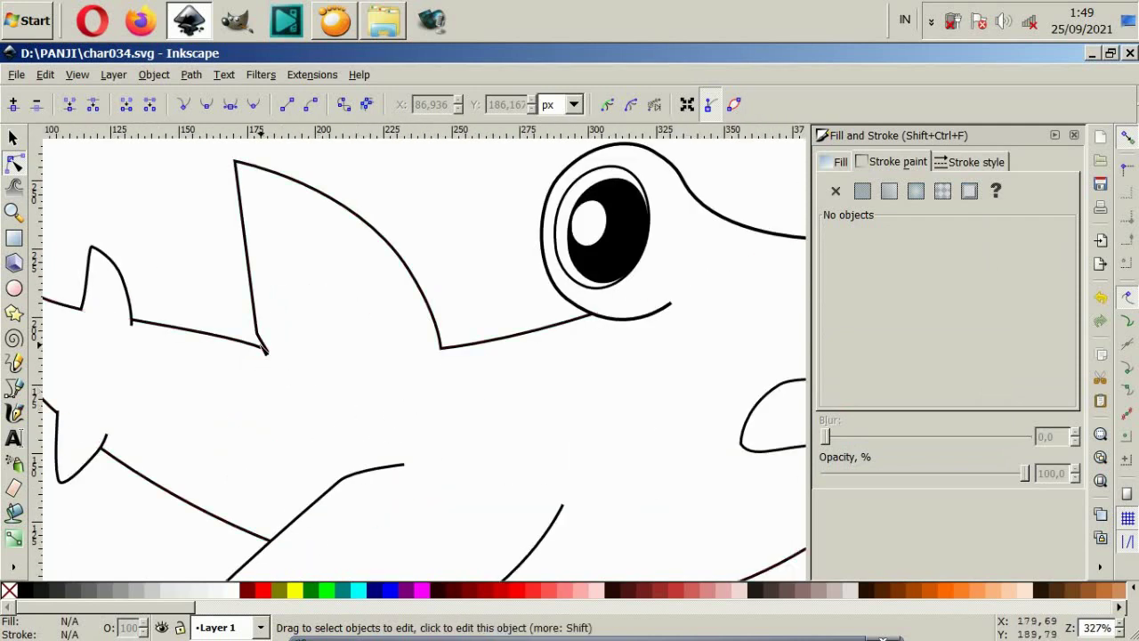
click(20, 388)
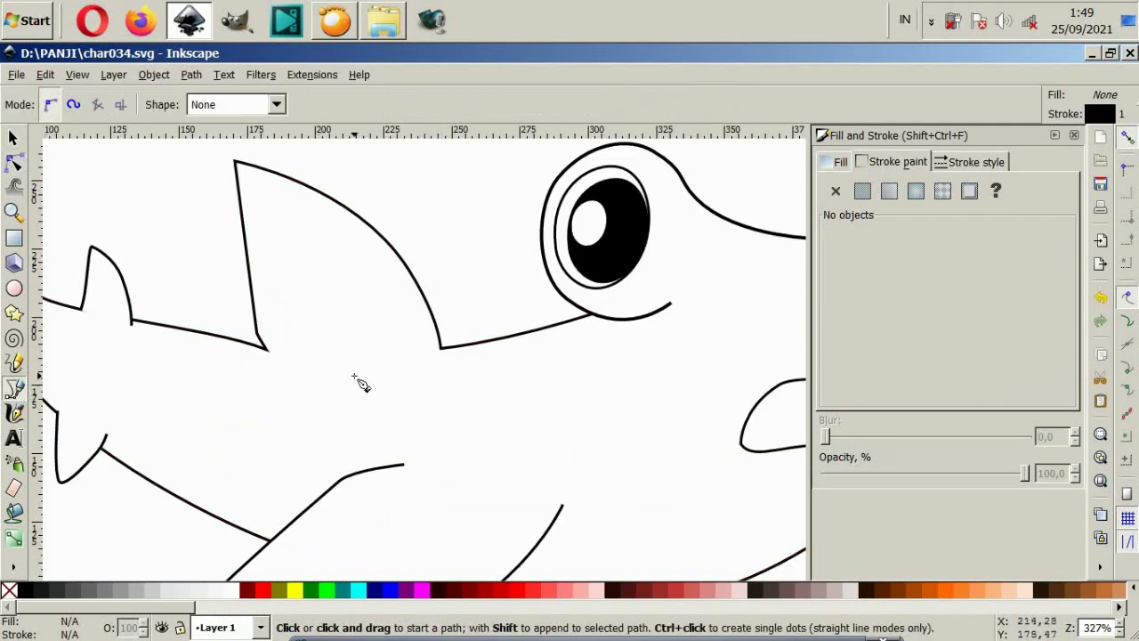
click(311, 357)
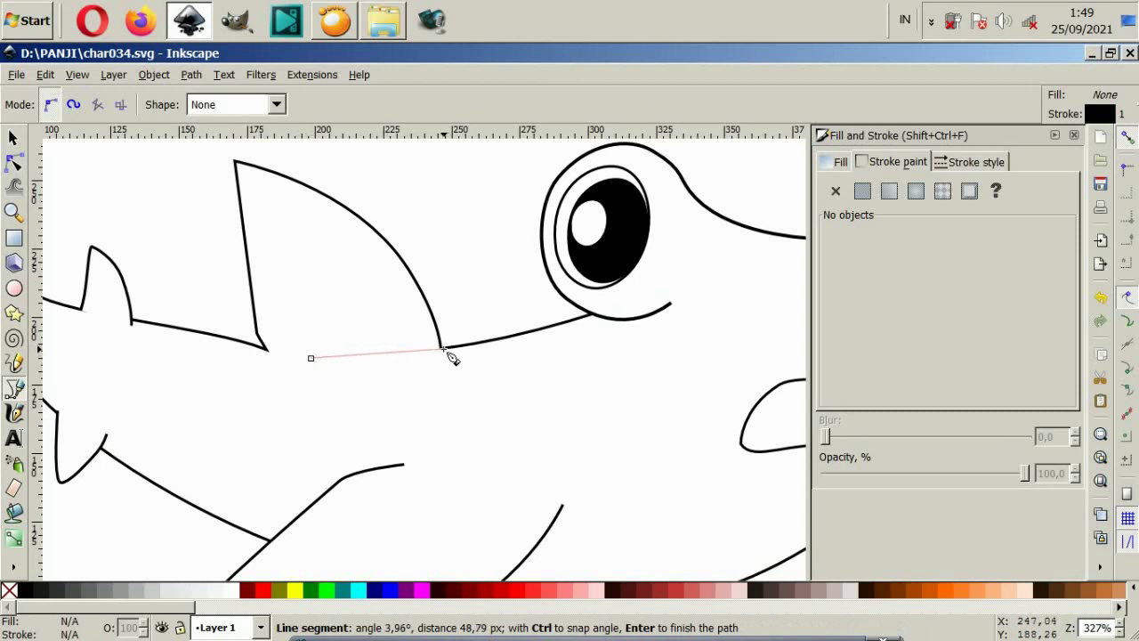
drag(442, 349, 489, 341)
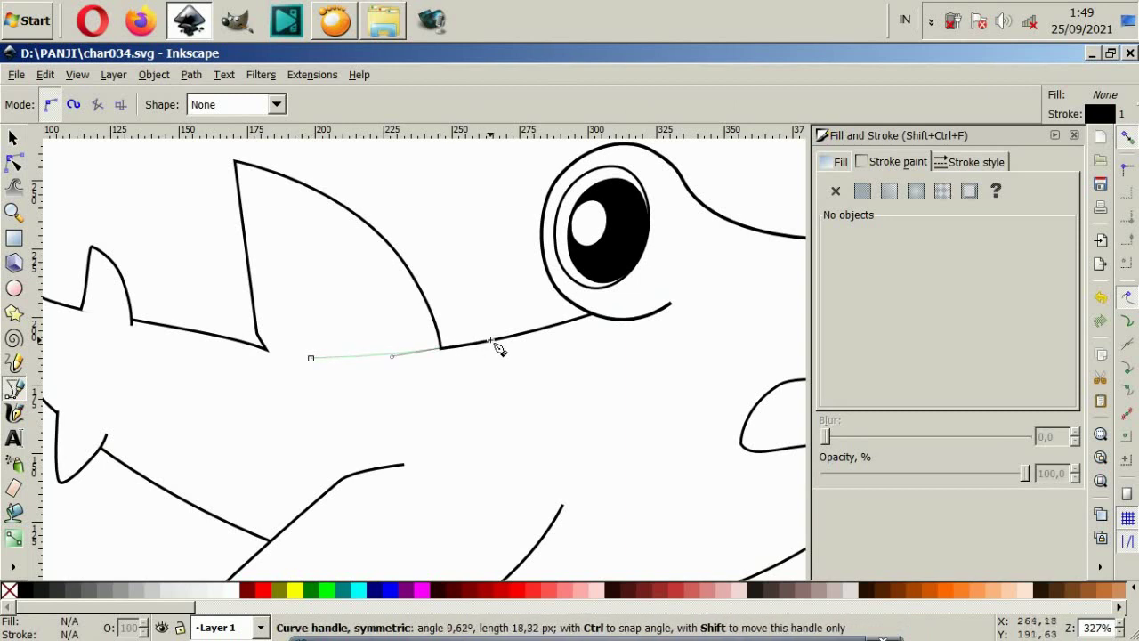
key(Return)
Step: Shorten the new body line by moving its left end rightward
scroll(539, 445, down, 2)
scroll(539, 445, down, 2)
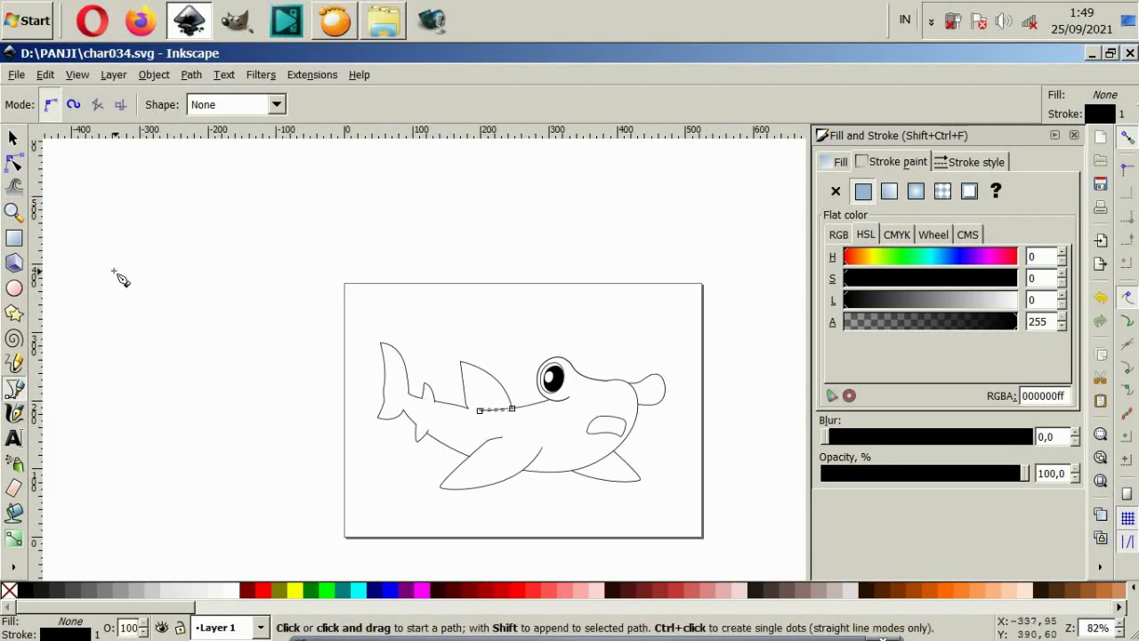
click(14, 162)
scroll(511, 414, up, 3)
scroll(449, 427, up, 2)
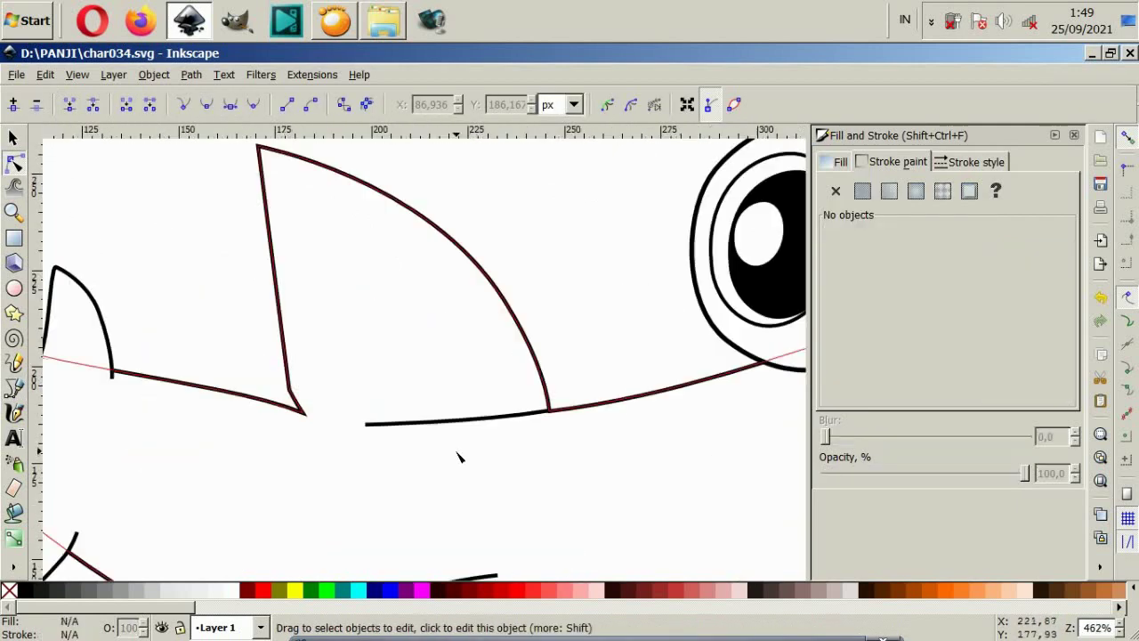
click(428, 424)
drag(366, 423, 428, 419)
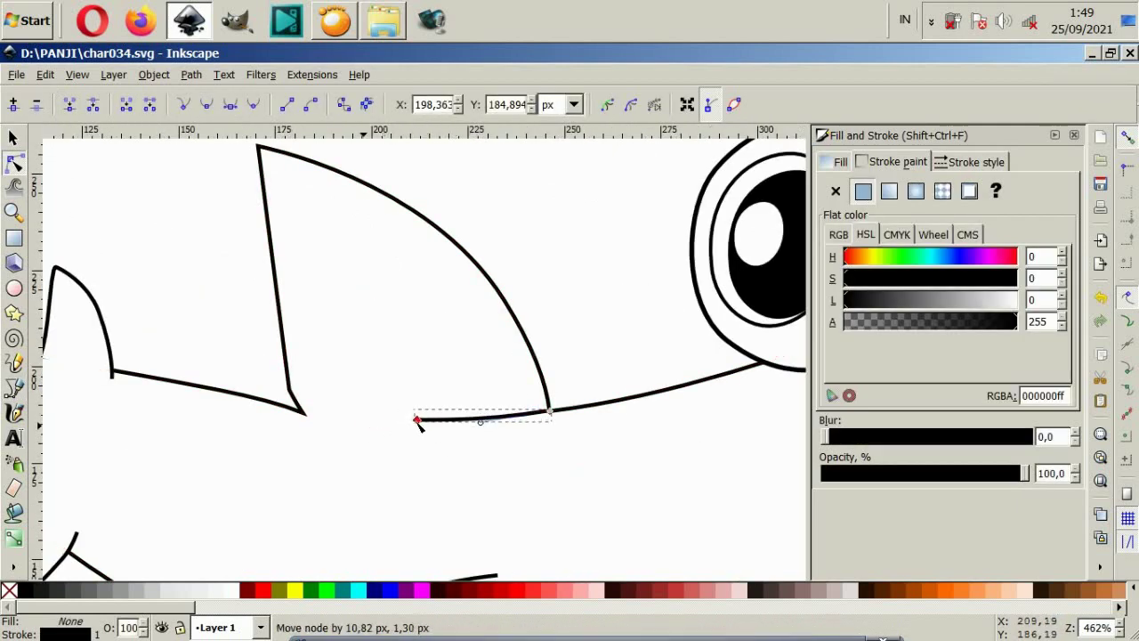
click(610, 369)
scroll(611, 368, down, 2)
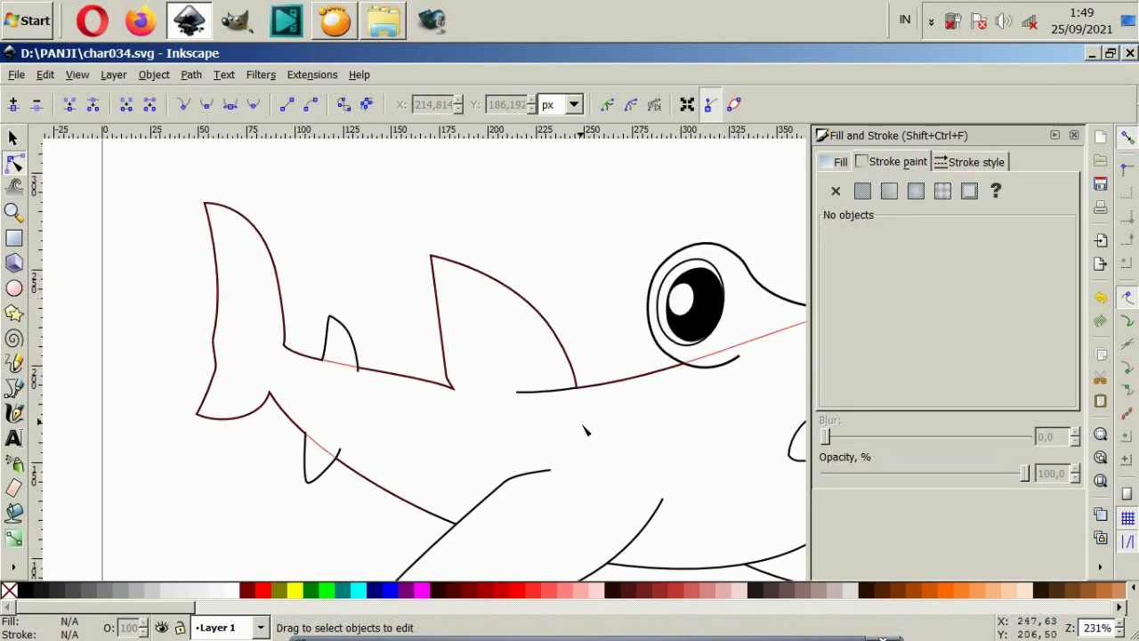
scroll(588, 454, down, 4)
scroll(597, 504, up, 2)
Step: Draw a curved detail line at the tail base, arcing up then down toward the lower tail
scroll(347, 445, up, 6)
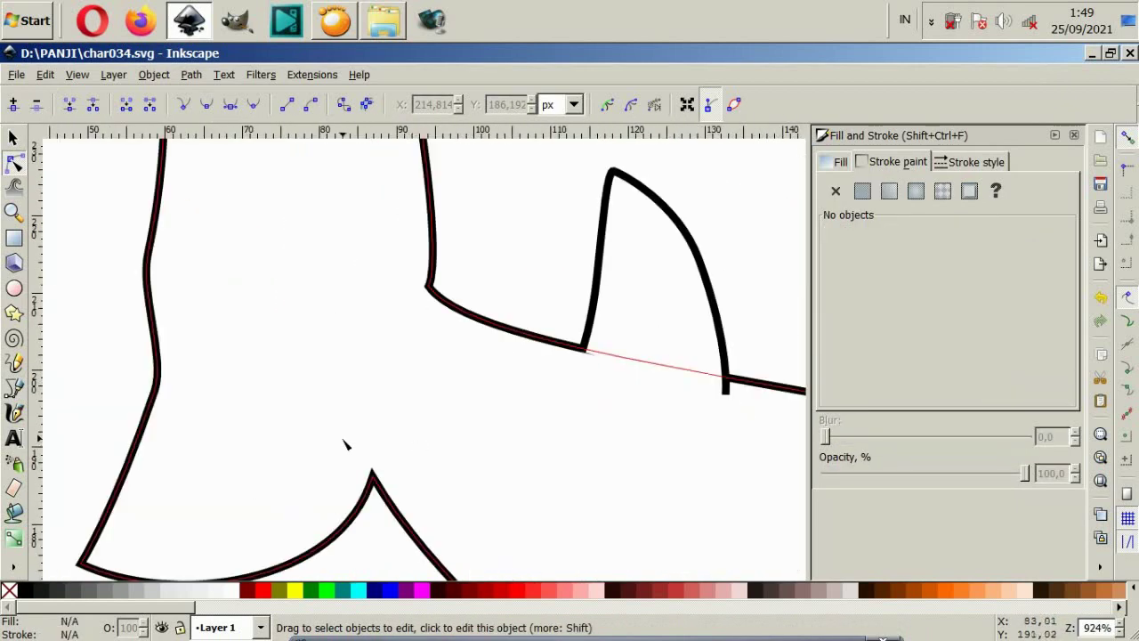
click(15, 388)
click(431, 290)
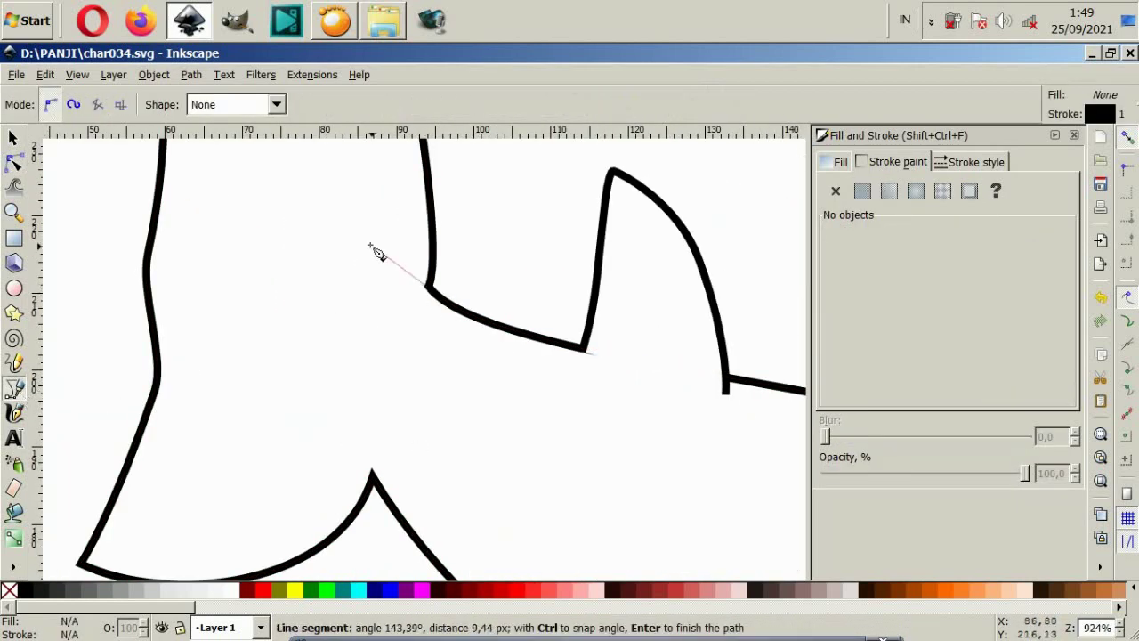
drag(282, 242, 232, 258)
drag(284, 328, 290, 361)
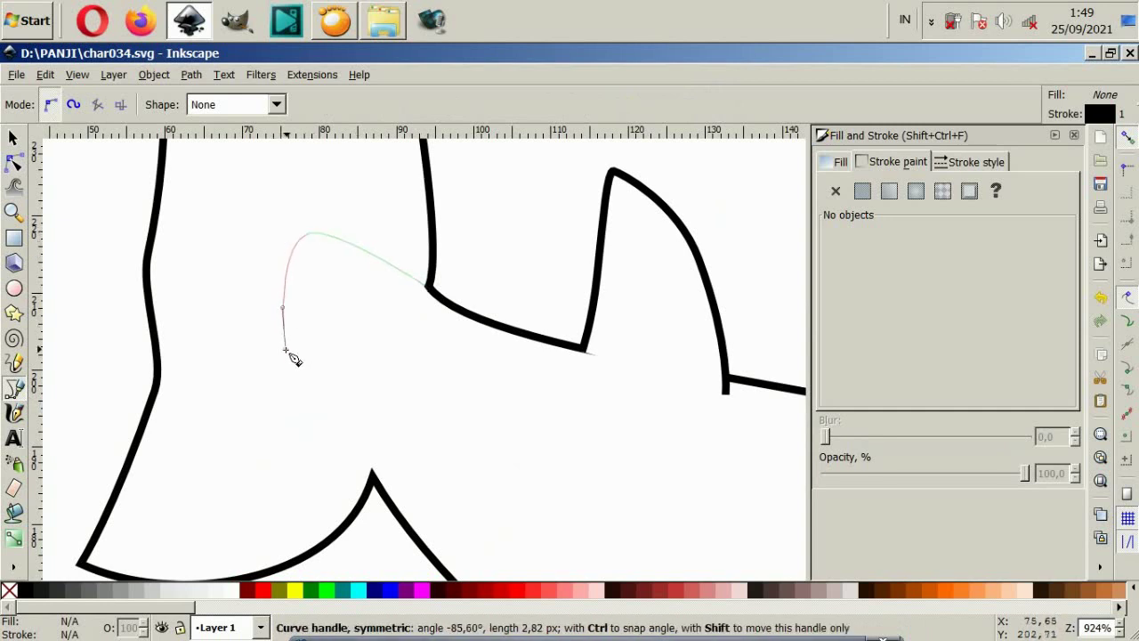
double_click(330, 412)
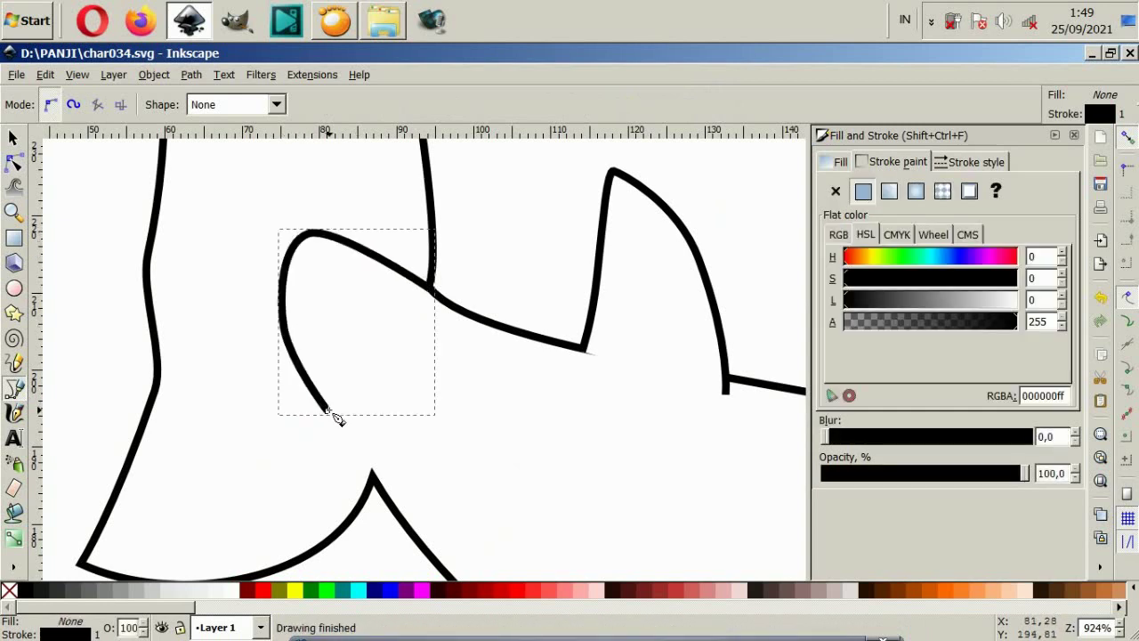
Step: Attach the curve's start to the body outline and smooth the back line toward the small fin
click(16, 169)
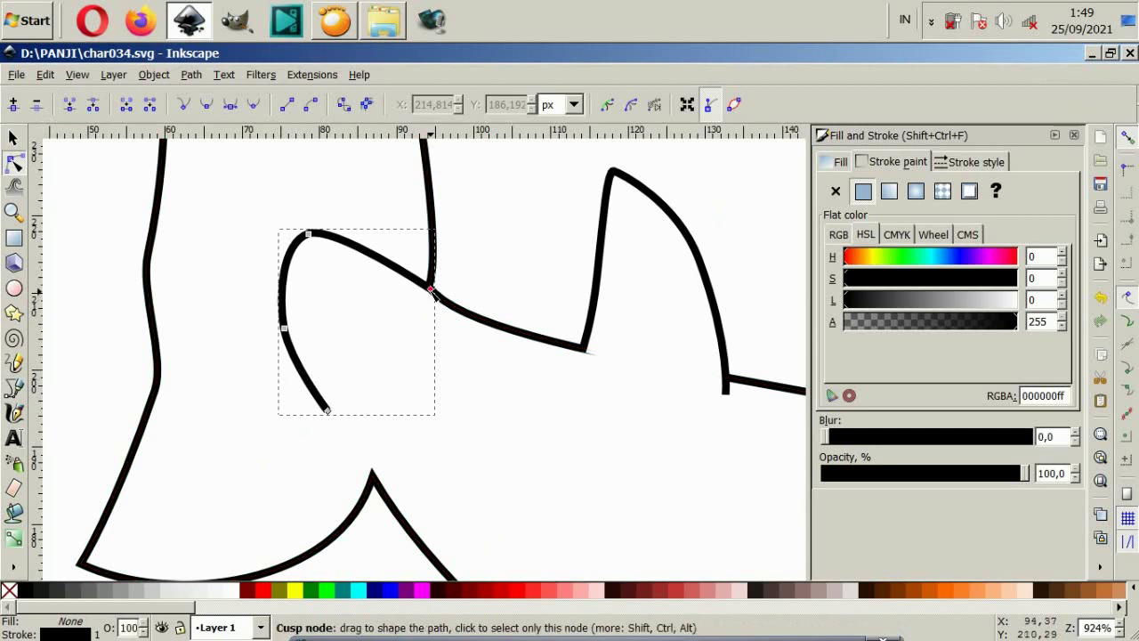
drag(431, 291, 442, 305)
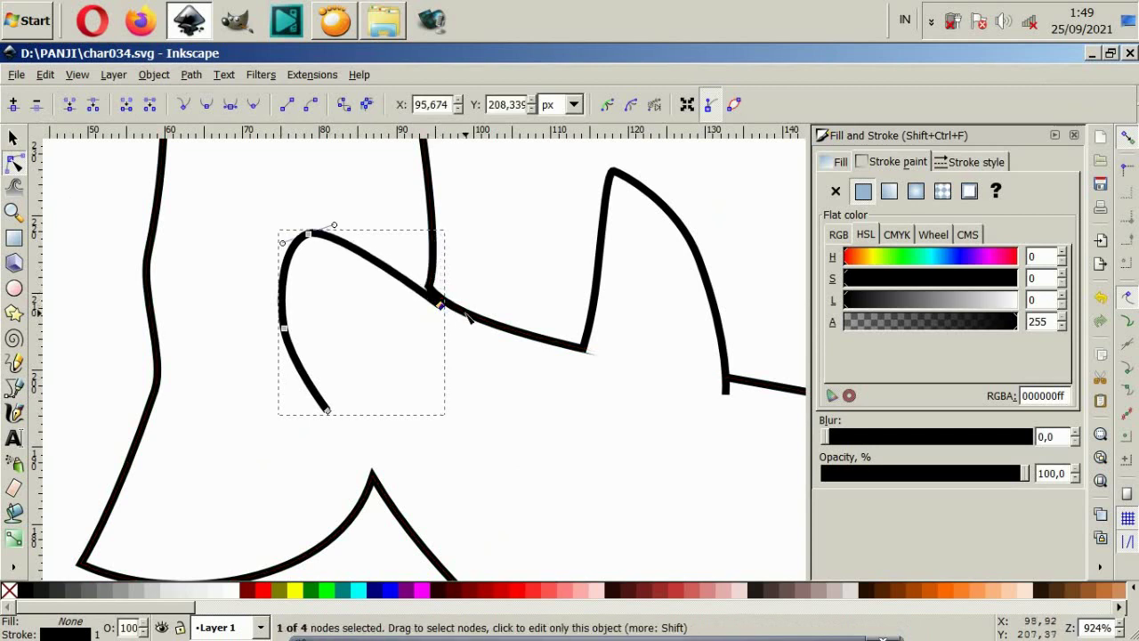
click(436, 300)
drag(434, 302, 438, 306)
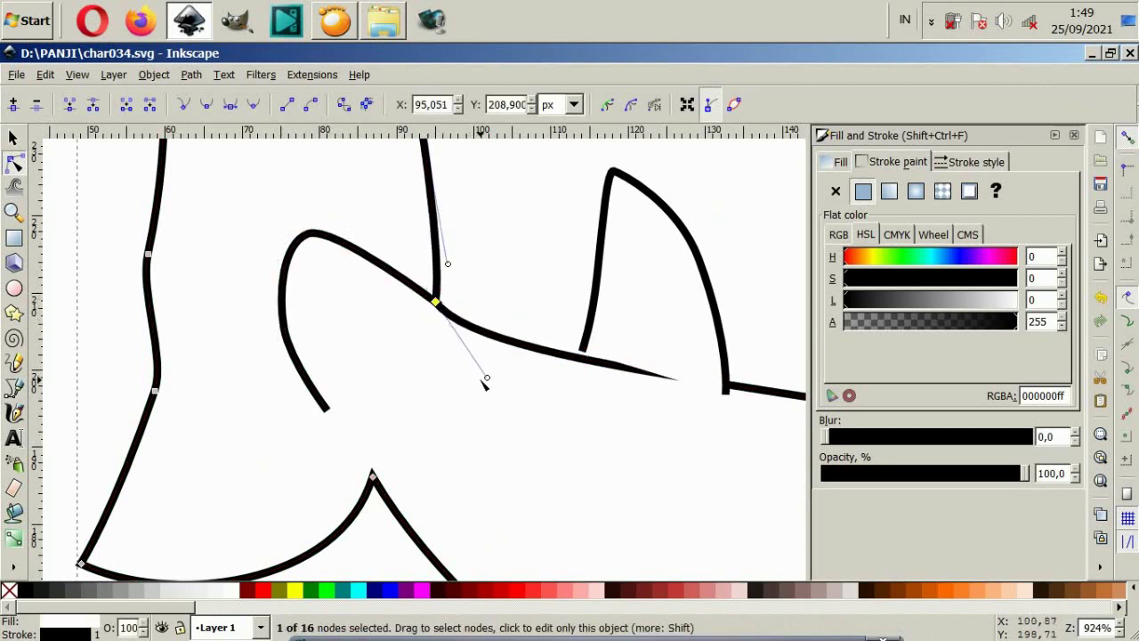
mouse_move(486, 377)
mouse_down()
mouse_move(454, 323)
mouse_move(472, 347)
mouse_move(458, 344)
mouse_up()
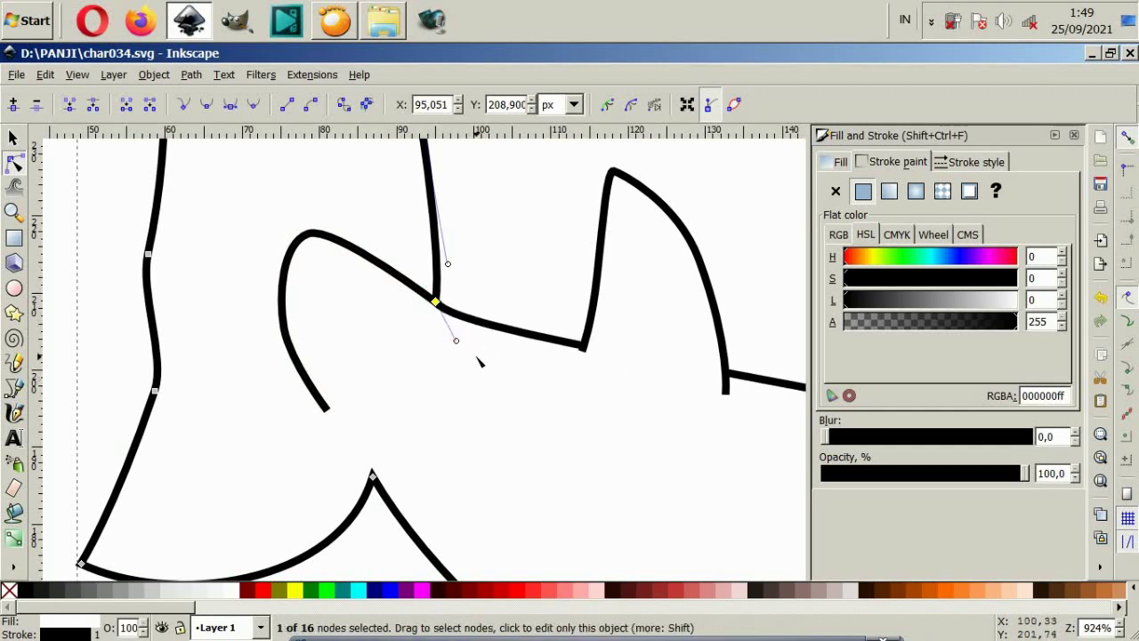
mouse_move(456, 342)
mouse_down()
mouse_move(601, 405)
mouse_move(698, 421)
mouse_move(705, 405)
mouse_up()
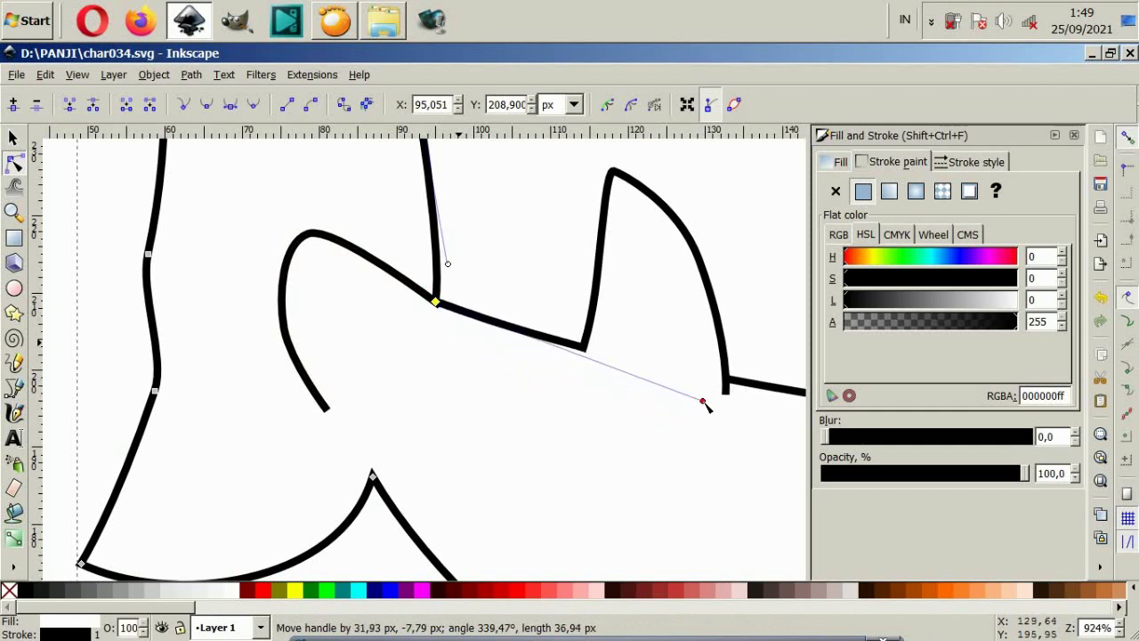
click(528, 261)
Step: Check the drawing in outline view, then return to normal rendering
key(ctrl+KP_5)
scroll(472, 444, down, 3)
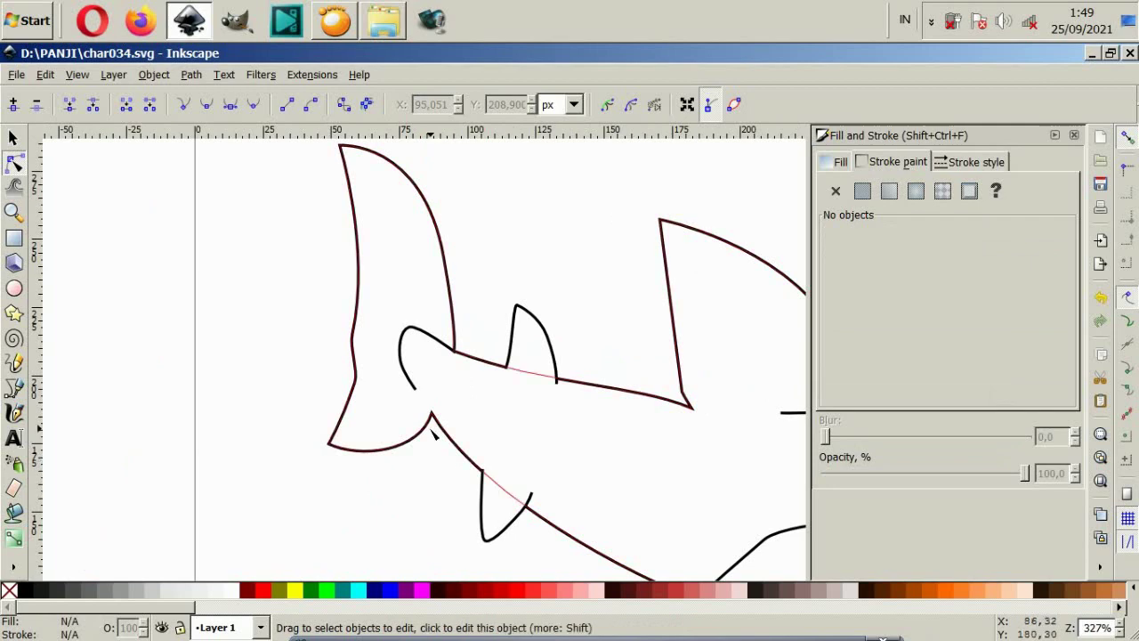
scroll(433, 433, down, 4)
key(ctrl+KP_5)
scroll(526, 514, up, 1)
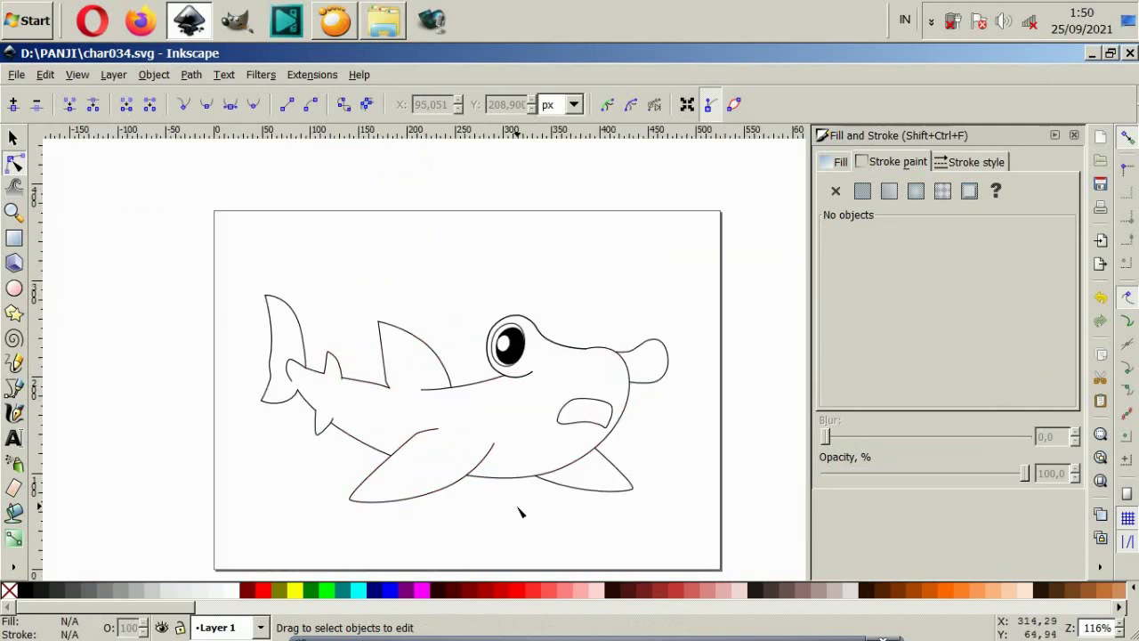
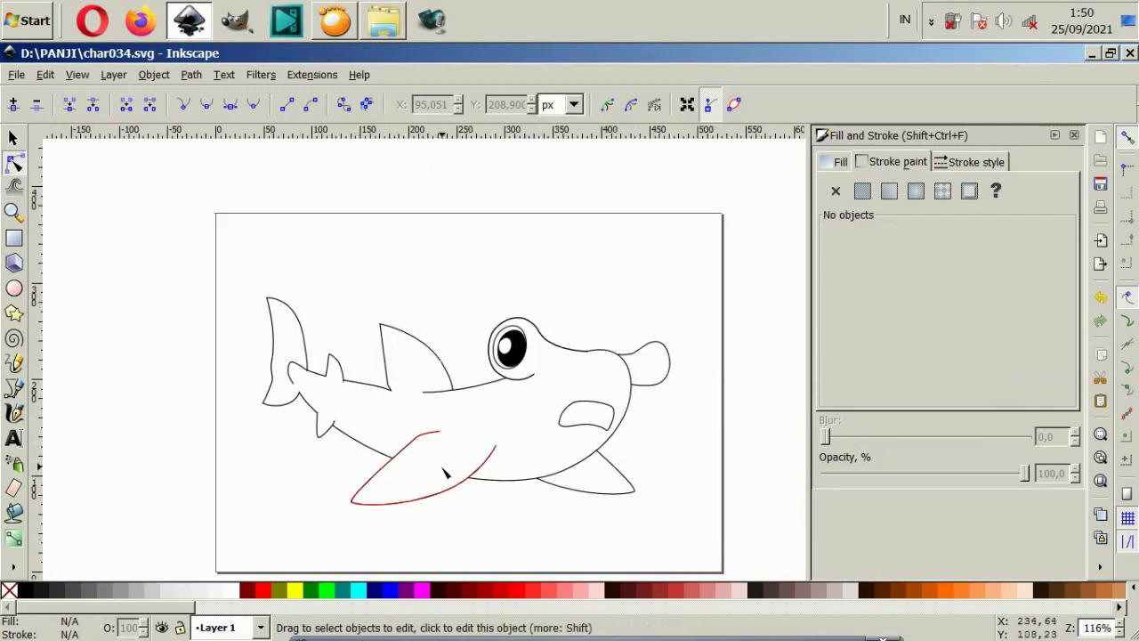
Step: Raise the hammer's end lobe above the neighbouring body path
scroll(534, 459, right, 4)
scroll(562, 352, up, 3)
click(516, 386)
scroll(465, 399, up, 2)
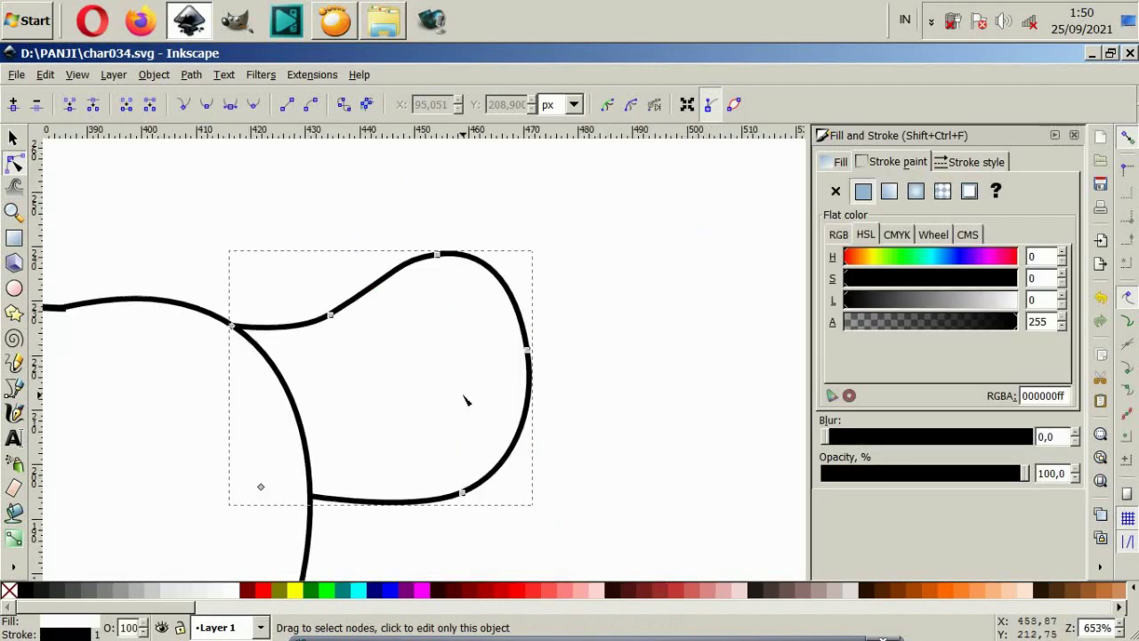
key(b)
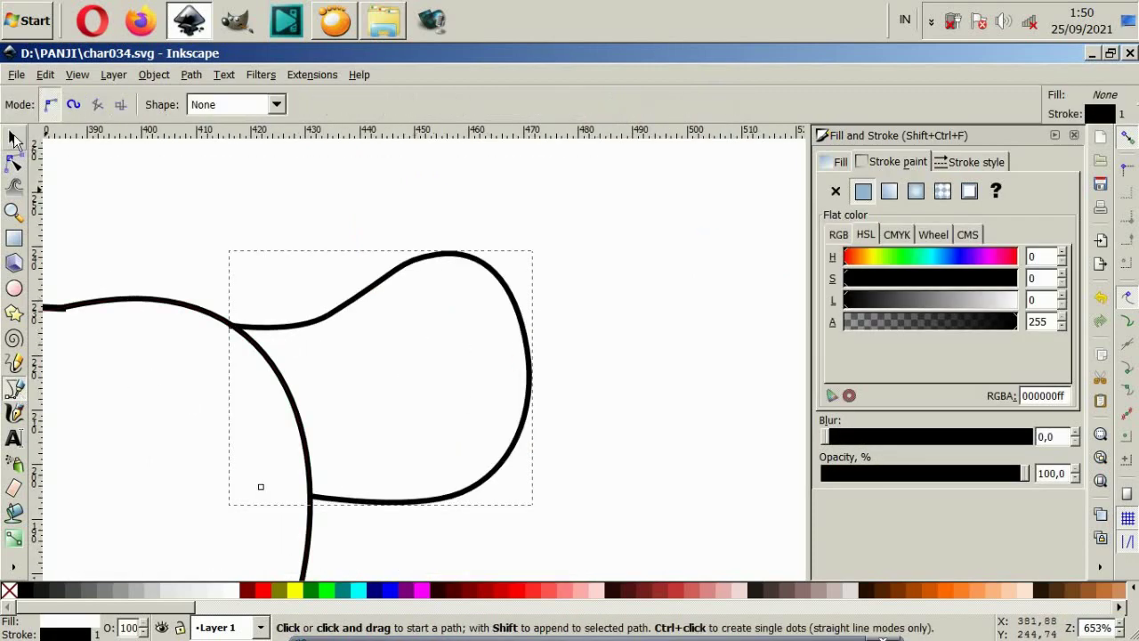
click(13, 138)
click(277, 385)
click(414, 490)
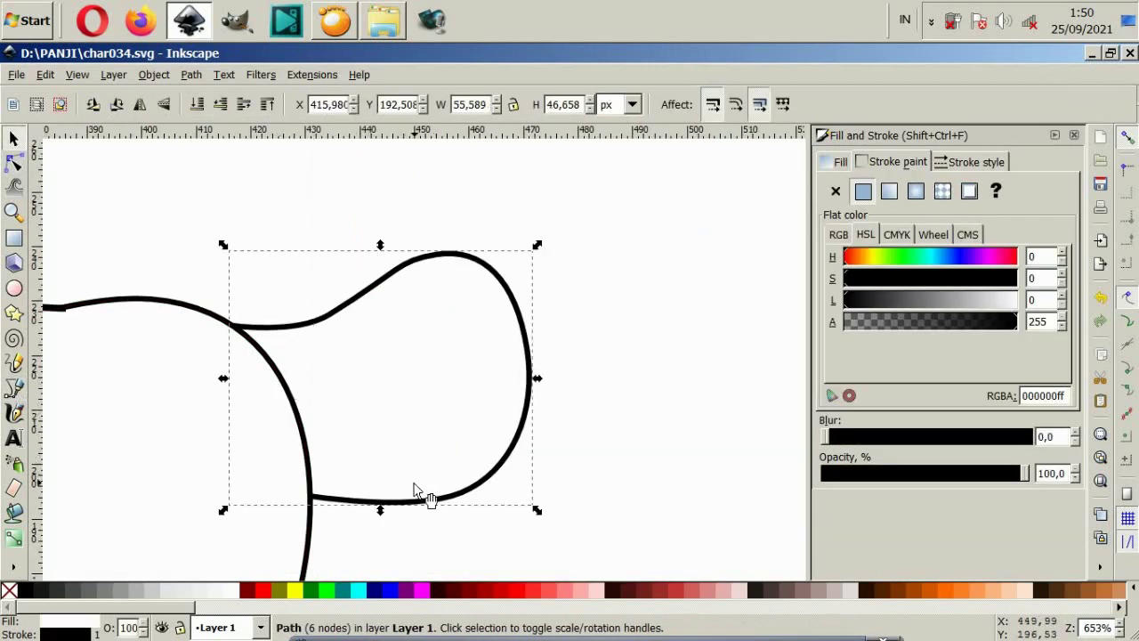
key(Page_Up)
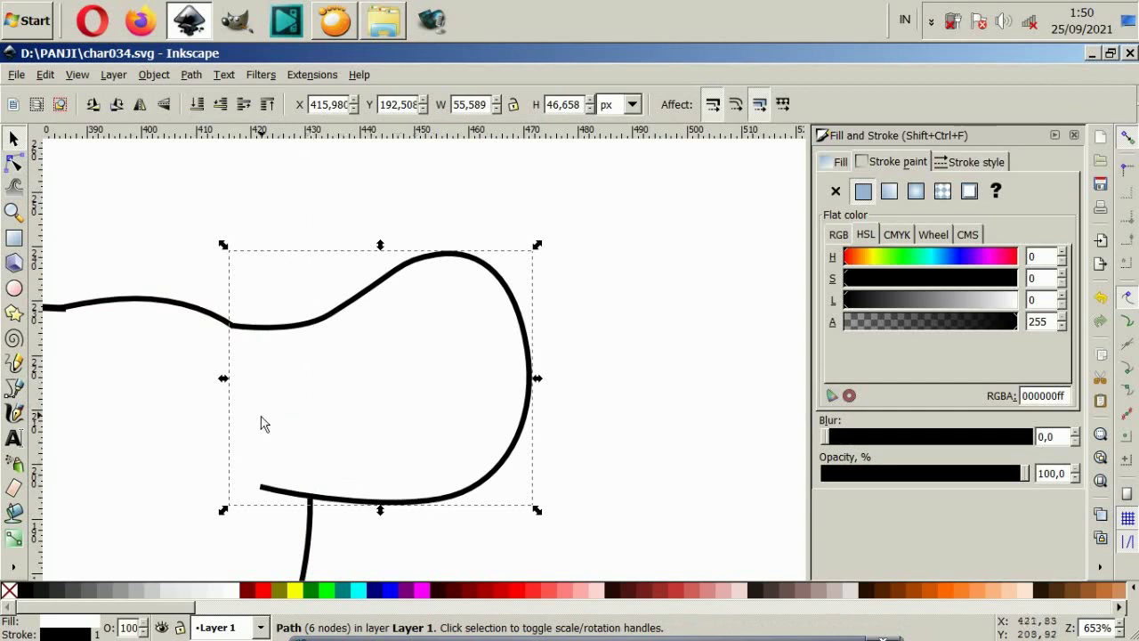
Step: Add an extra node on the lobe's bottom edge
key(n)
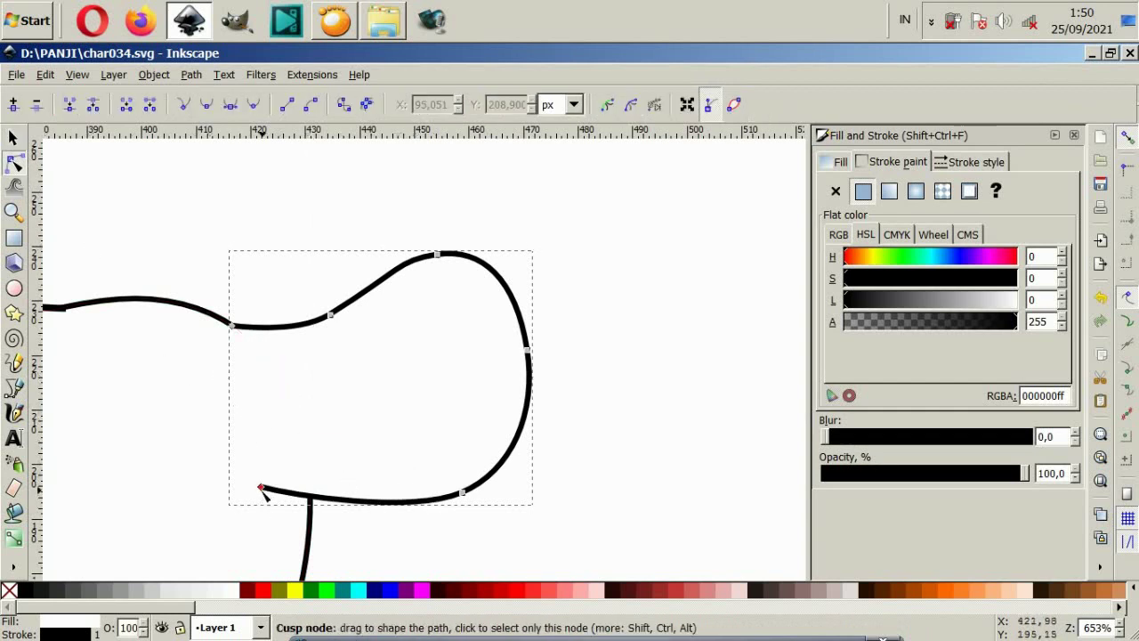
click(261, 487)
double_click(310, 497)
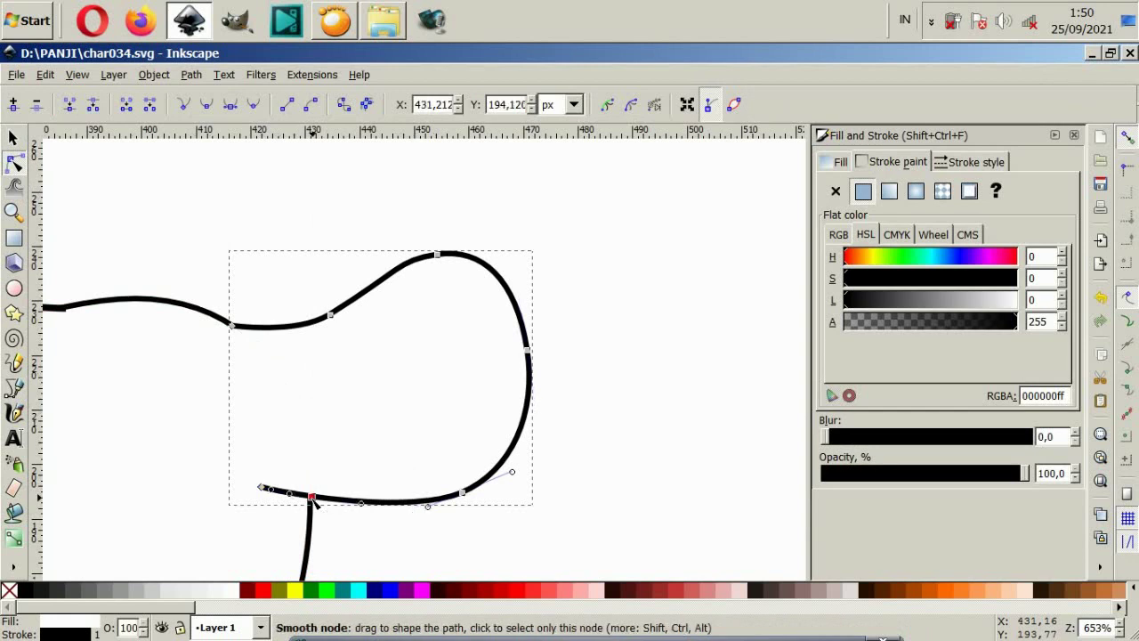
click(343, 532)
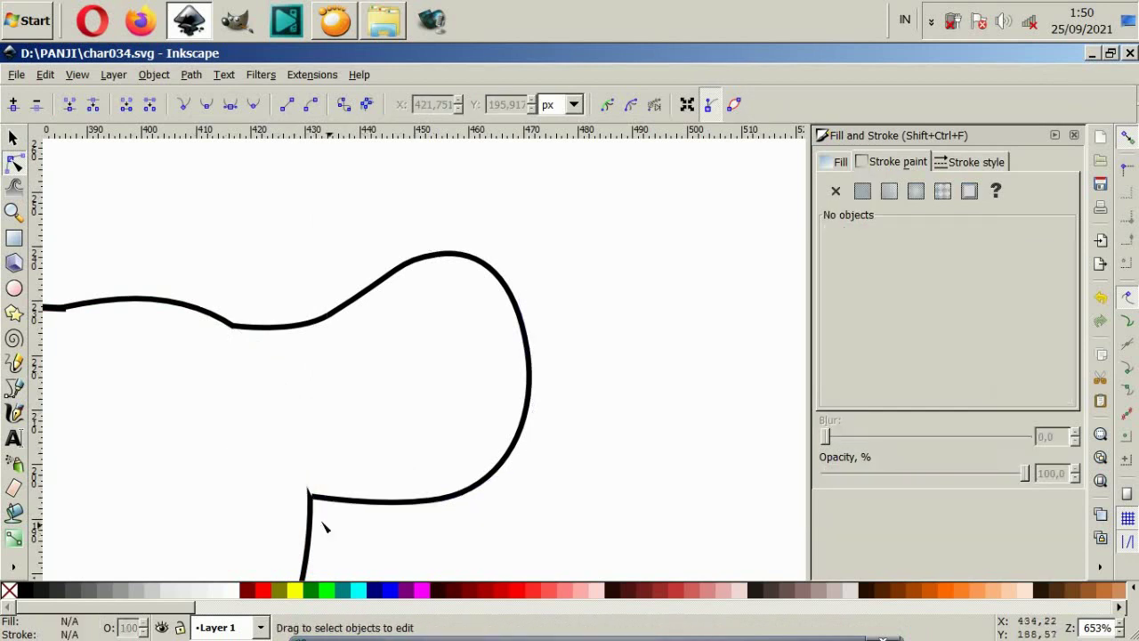
Step: Draw a curved inner line from inside the head down to the body outline
key(b)
click(268, 367)
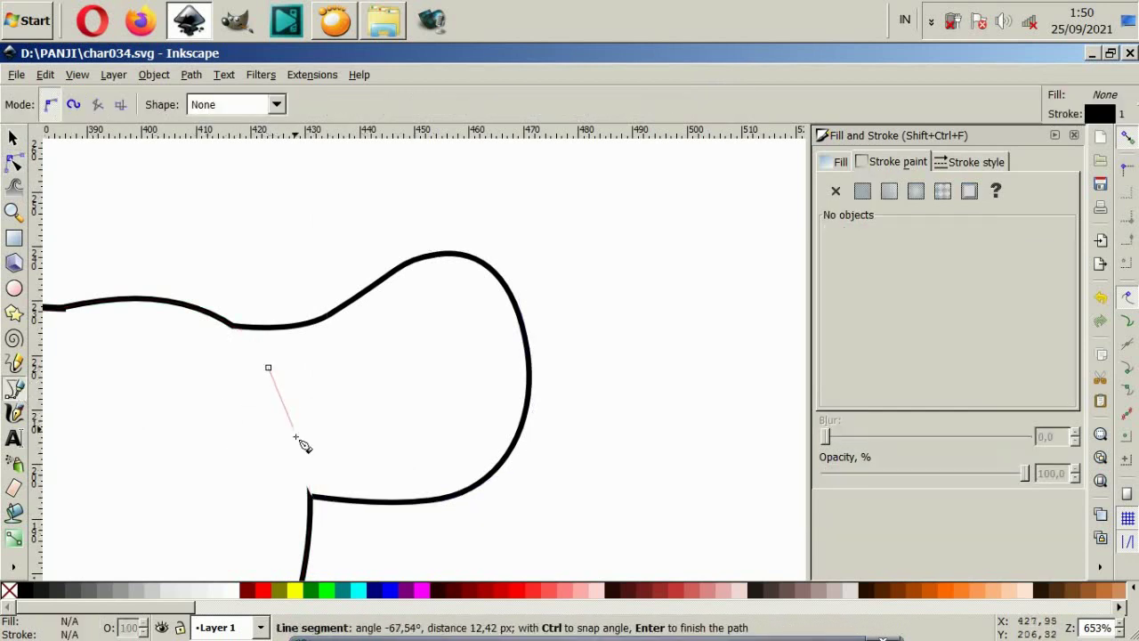
drag(309, 494, 304, 566)
key(Return)
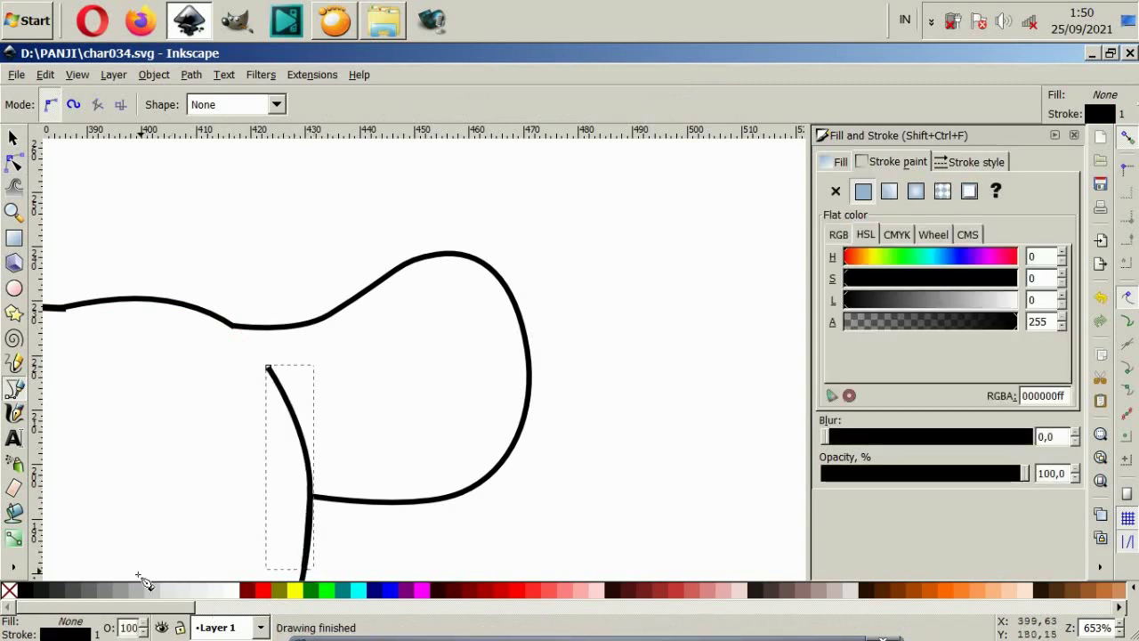
ctrl+scroll(370, 374, down, 4)
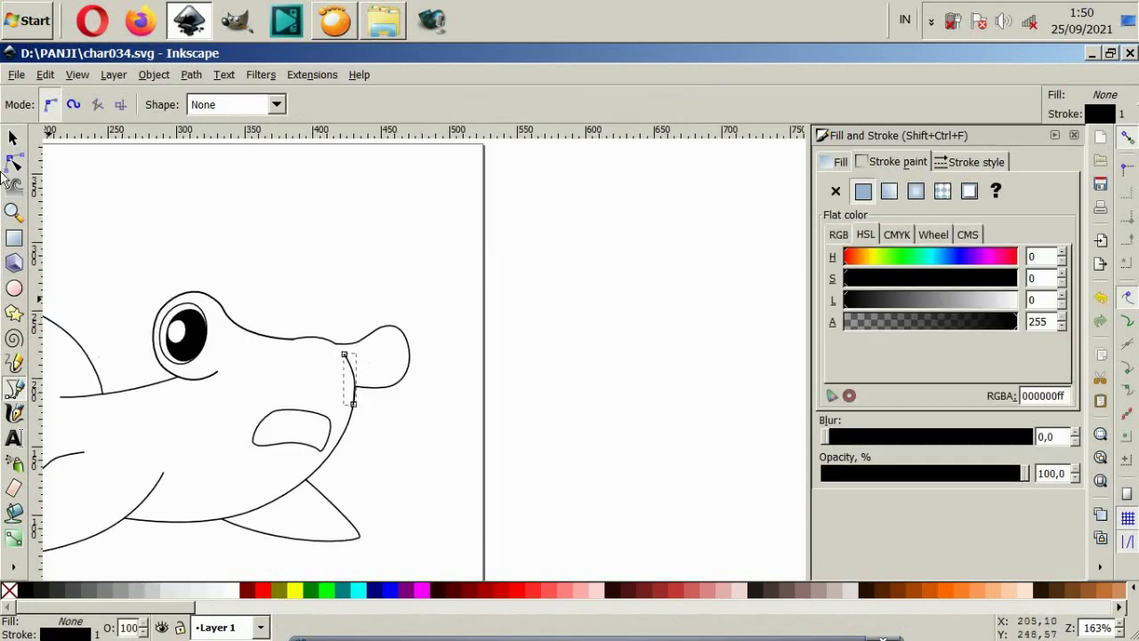
click(14, 138)
click(452, 447)
Step: Nudge the inner curve into place and reshape its middle bend and top end
ctrl+scroll(432, 450, down, 1)
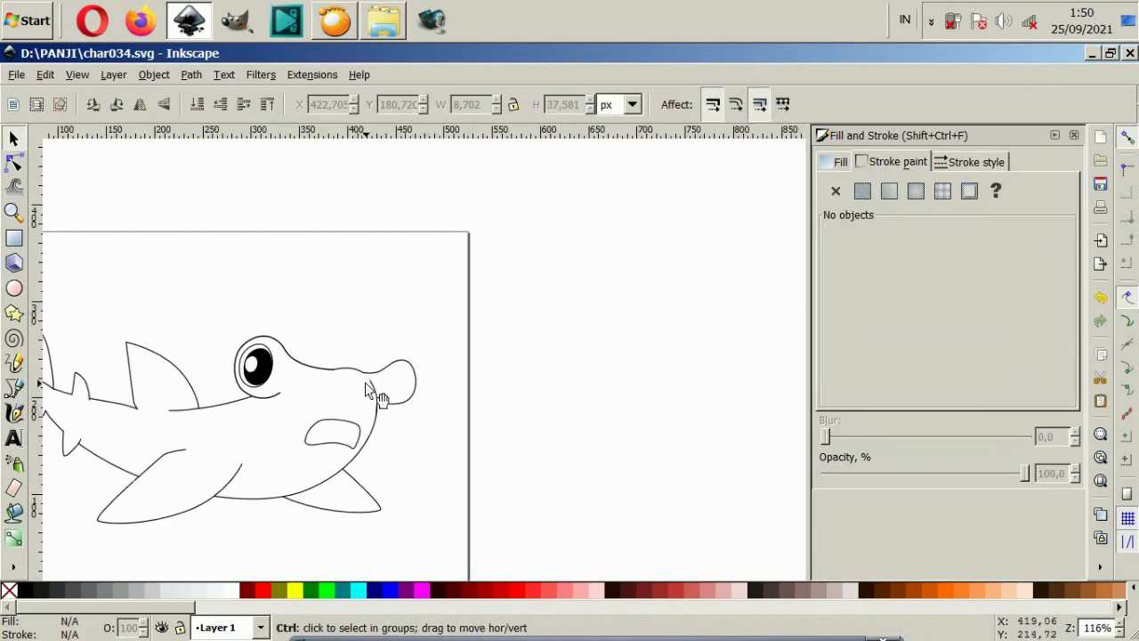
ctrl+scroll(365, 385, up, 4)
ctrl+scroll(389, 411, up, 2)
click(389, 416)
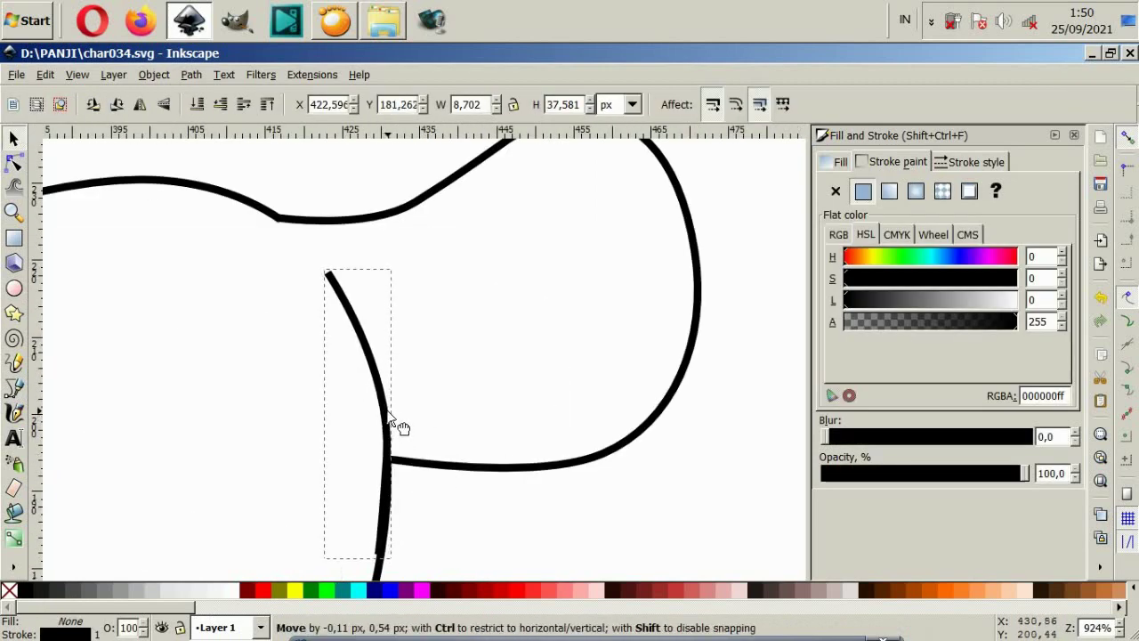
drag(400, 427, 401, 427)
click(14, 163)
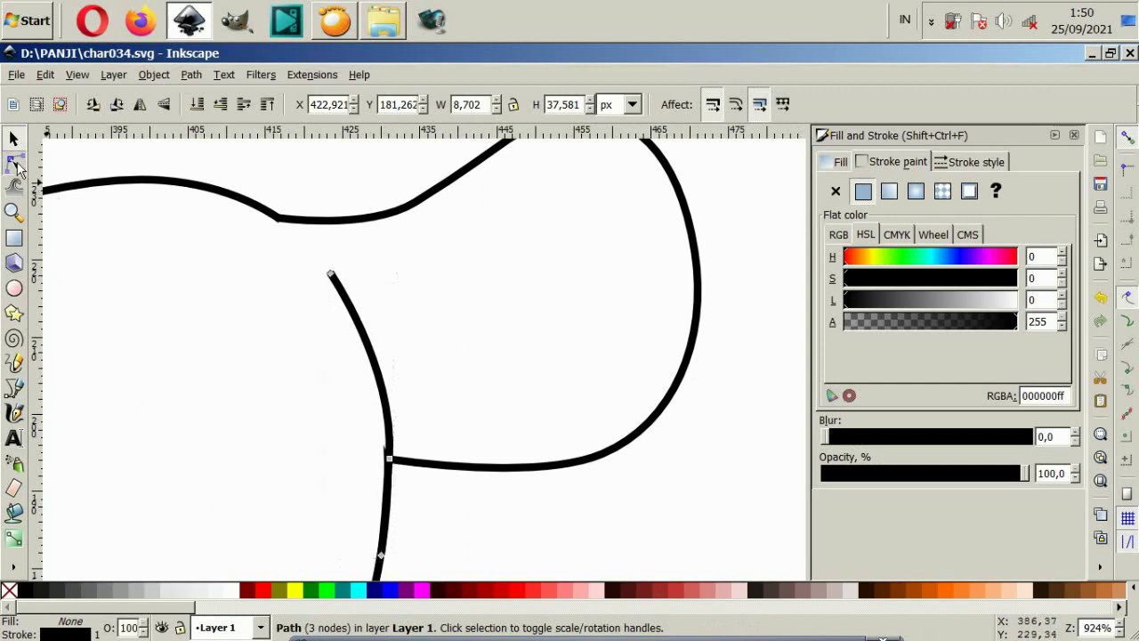
click(389, 458)
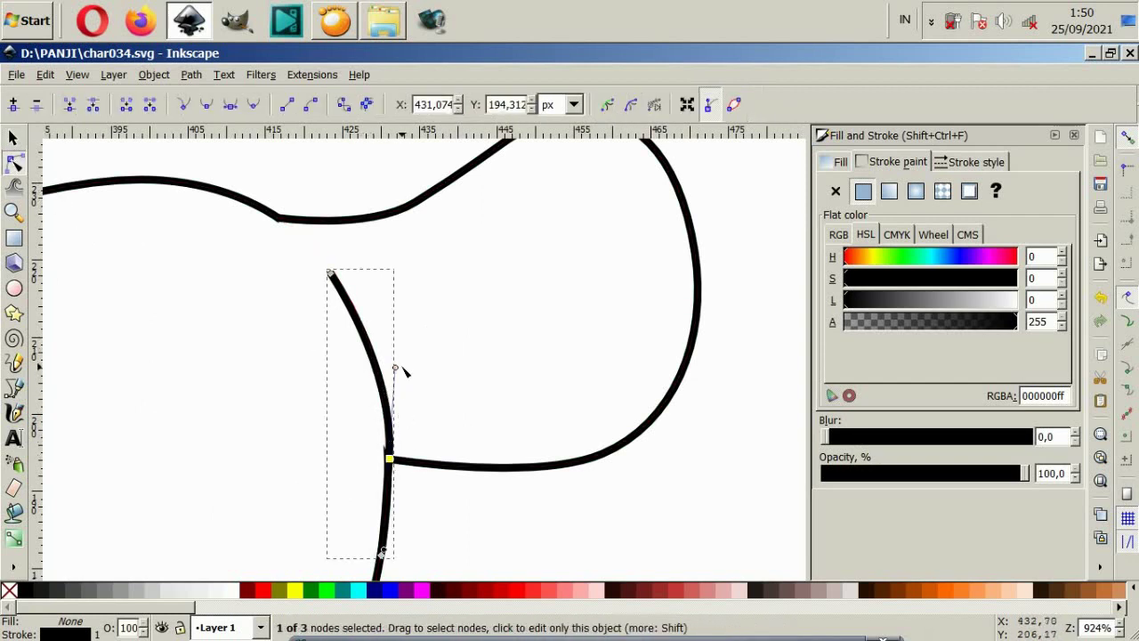
drag(395, 367, 391, 361)
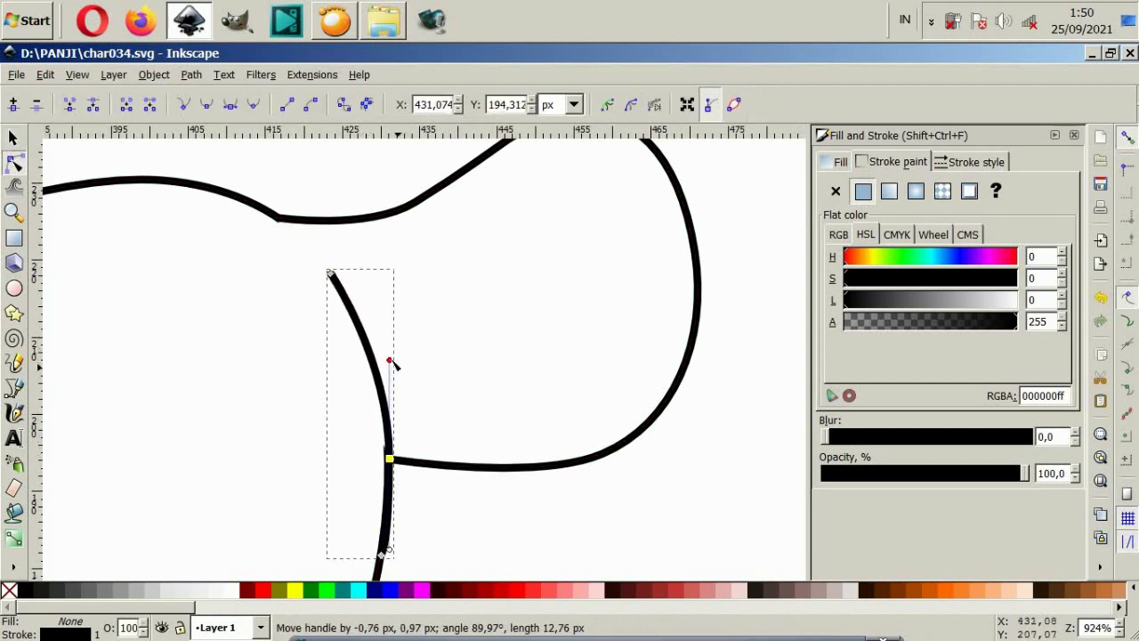
drag(330, 273, 325, 293)
drag(390, 365, 389, 385)
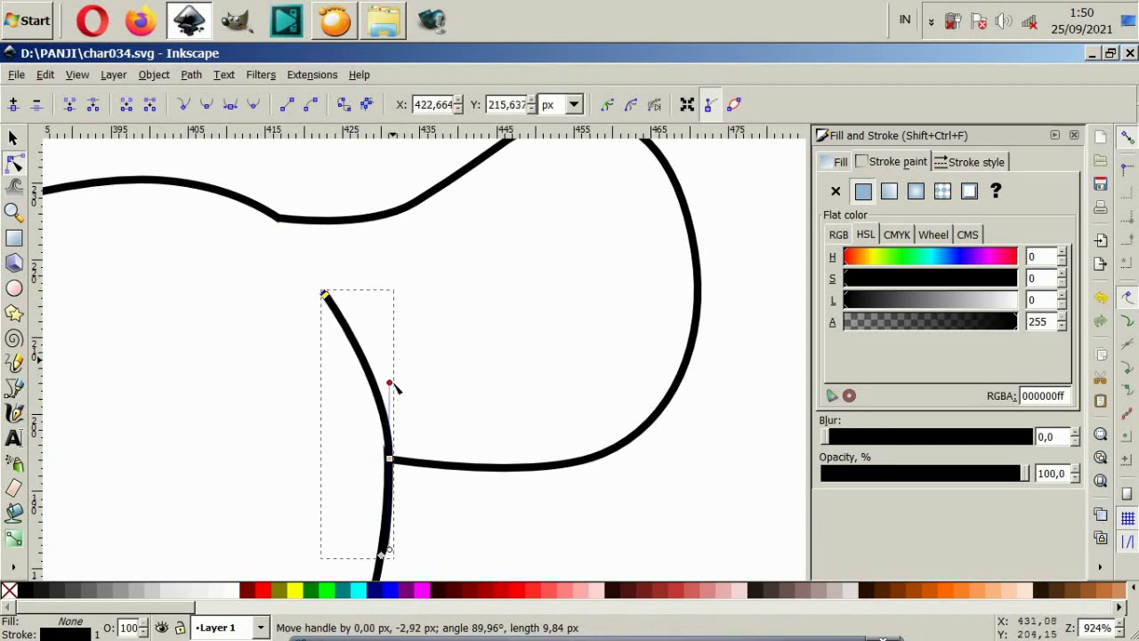
drag(389, 458, 387, 460)
click(425, 515)
Step: Adjust the inner curve's end and junction nodes so it meets the outline
ctrl+scroll(436, 516, down, 1)
ctrl+scroll(463, 523, down, 1)
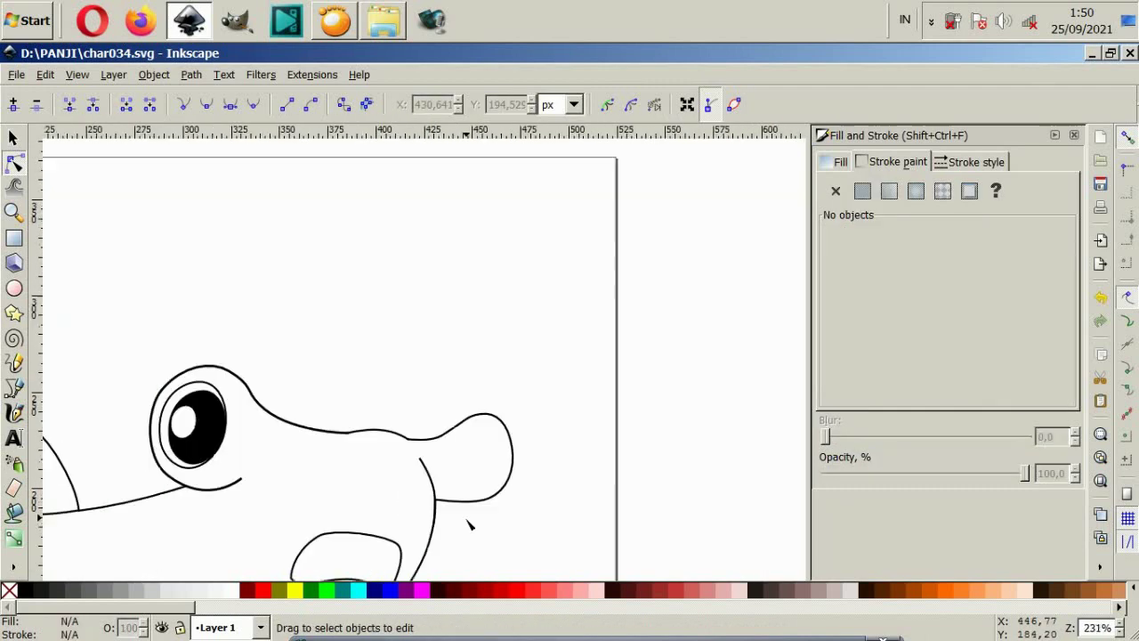
ctrl+scroll(485, 528, up, 1)
click(409, 449)
ctrl+scroll(432, 539, up, 1)
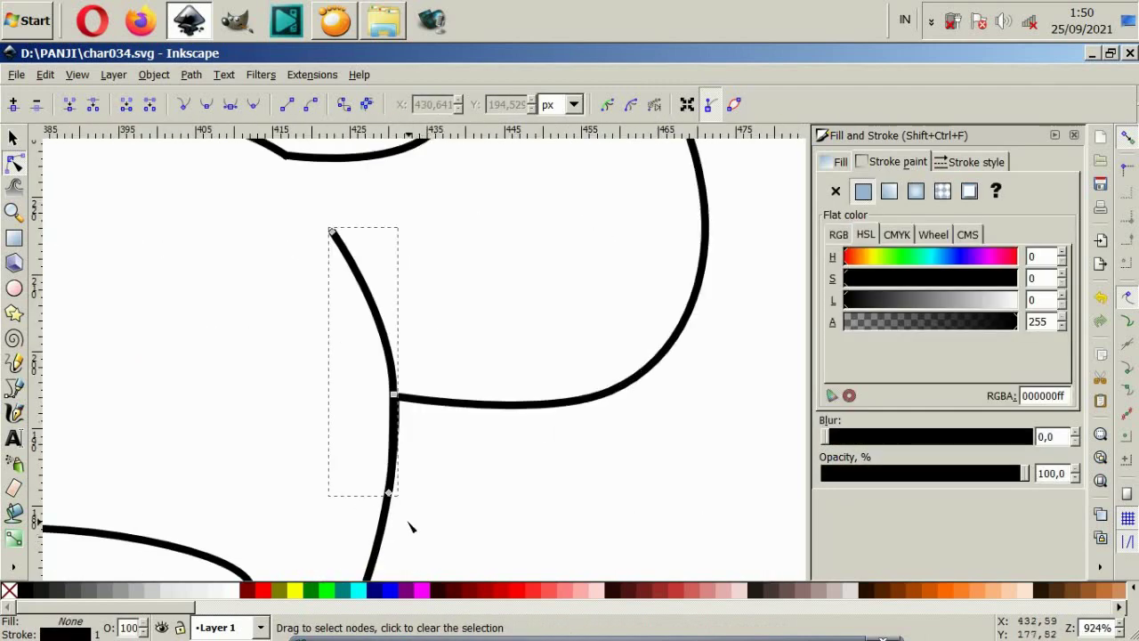
ctrl+scroll(406, 522, up, 1)
drag(381, 482, 386, 469)
drag(389, 340, 393, 347)
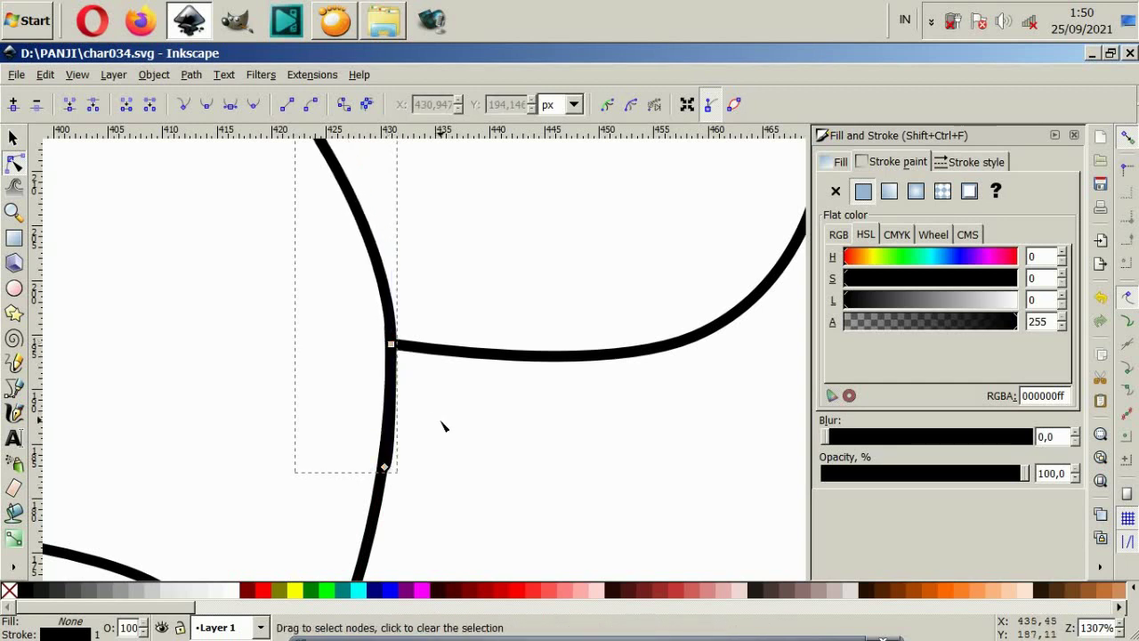
click(438, 435)
click(389, 466)
drag(385, 467, 389, 439)
click(417, 461)
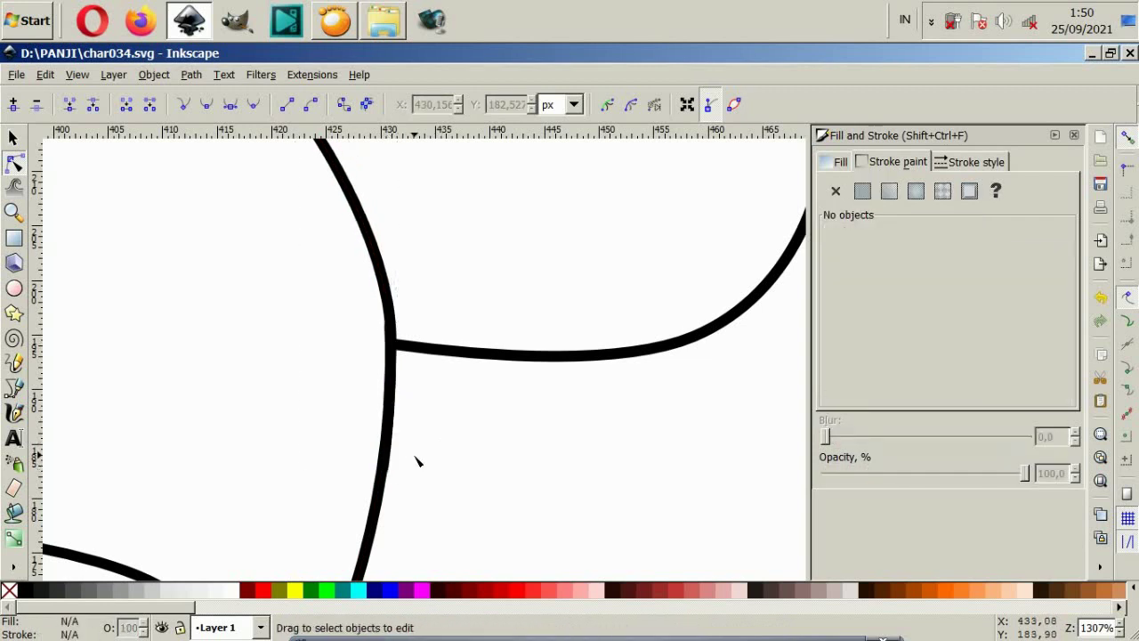
scroll(436, 463, down, 3)
scroll(459, 480, down, 2)
Step: Select the lobe outline and start a Bezier line on it, then cancel it
scroll(475, 503, down, 1)
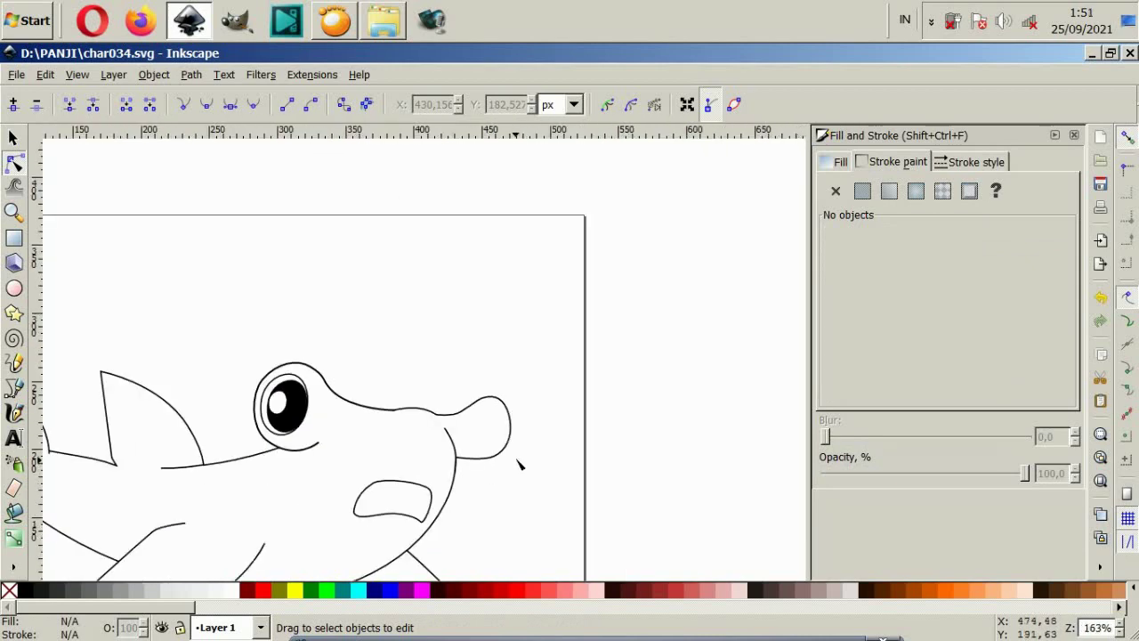
scroll(519, 465, up, 2)
click(504, 385)
click(547, 460)
scroll(491, 386, up, 2)
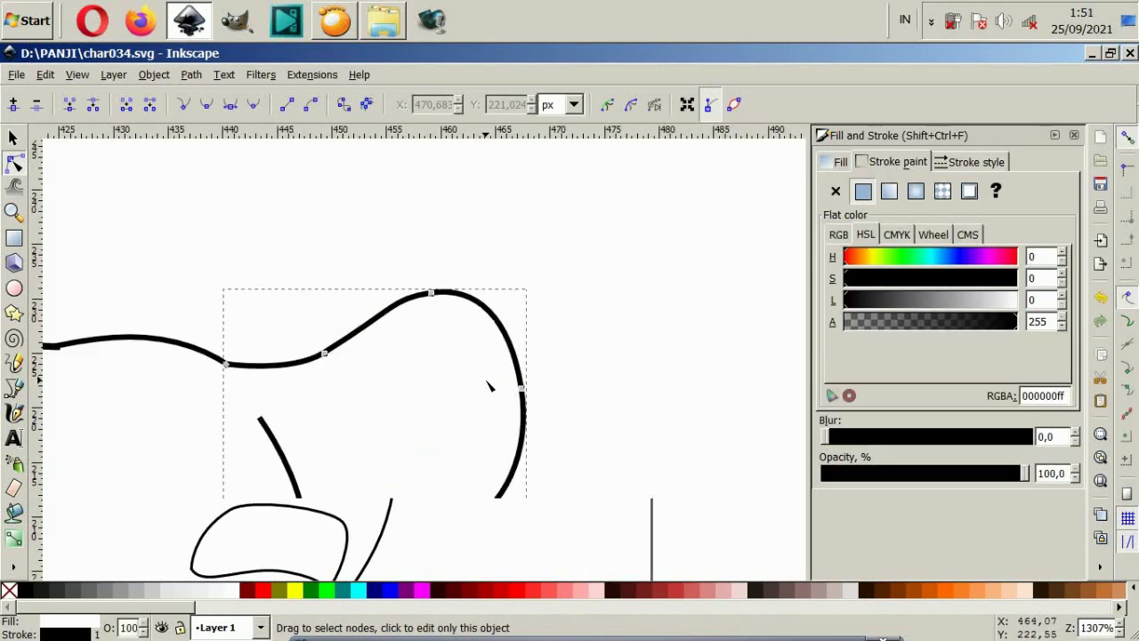
scroll(490, 386, up, 2)
click(15, 386)
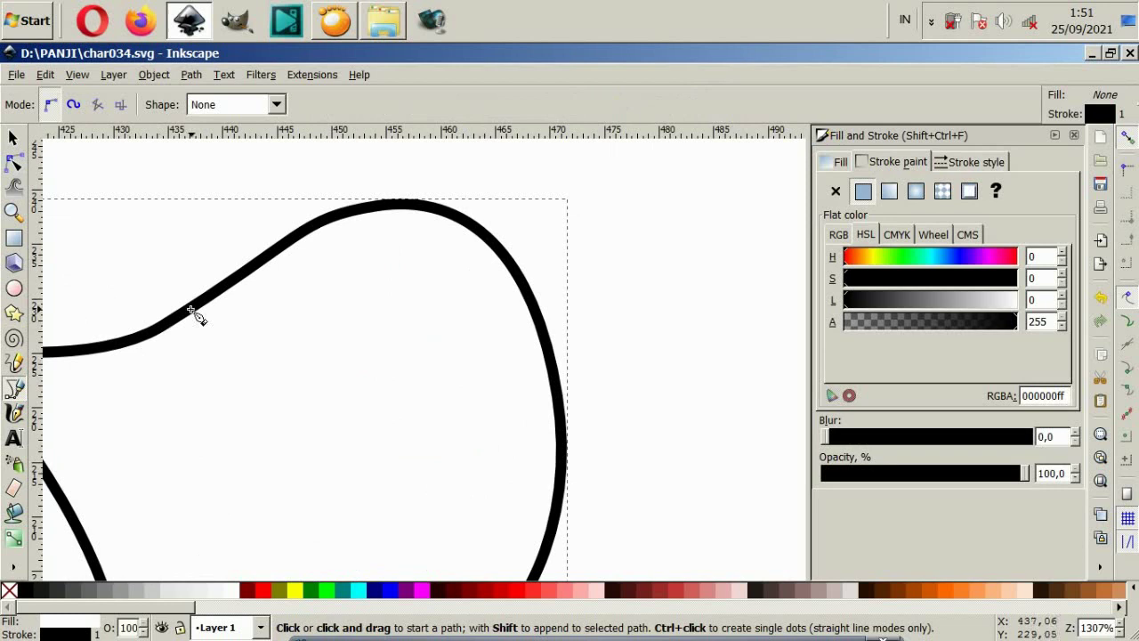
click(318, 228)
key(Escape)
Step: Draw trial inner curves inside the lobe, then cancel and undo them
click(290, 244)
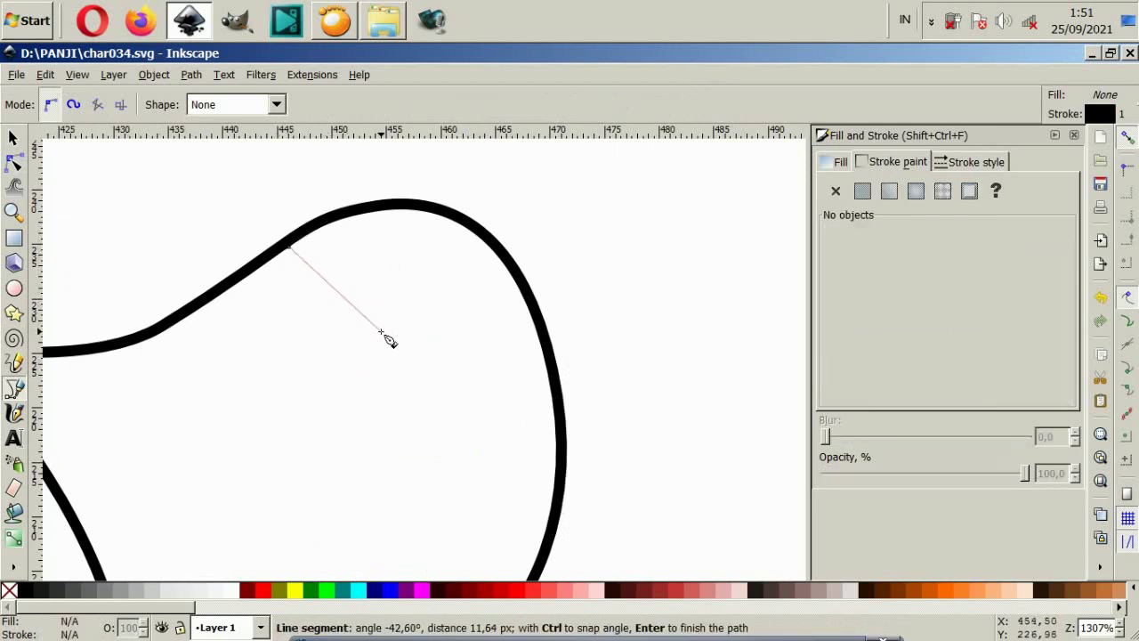
drag(354, 251, 415, 403)
scroll(414, 403, down, 2)
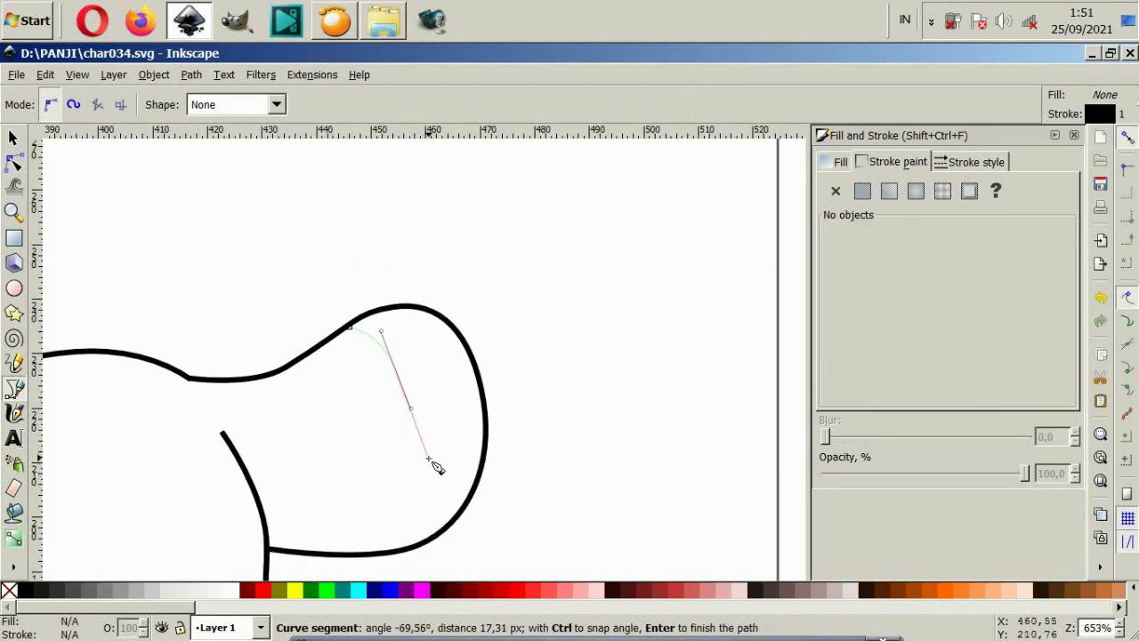
key(Escape)
click(372, 315)
drag(432, 445, 415, 535)
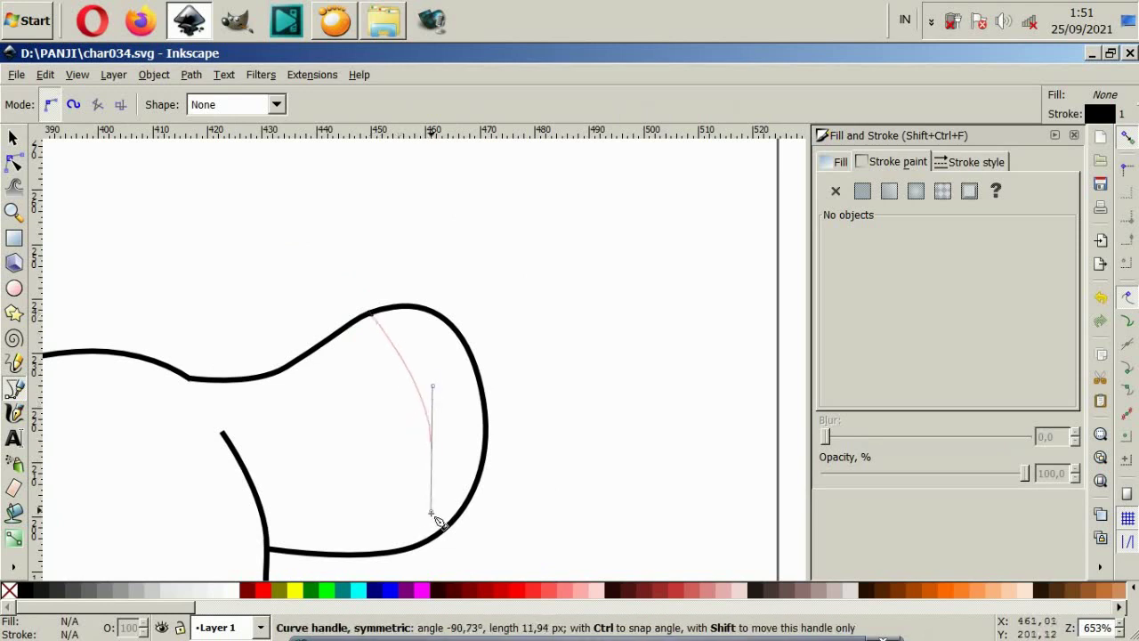
key(Return)
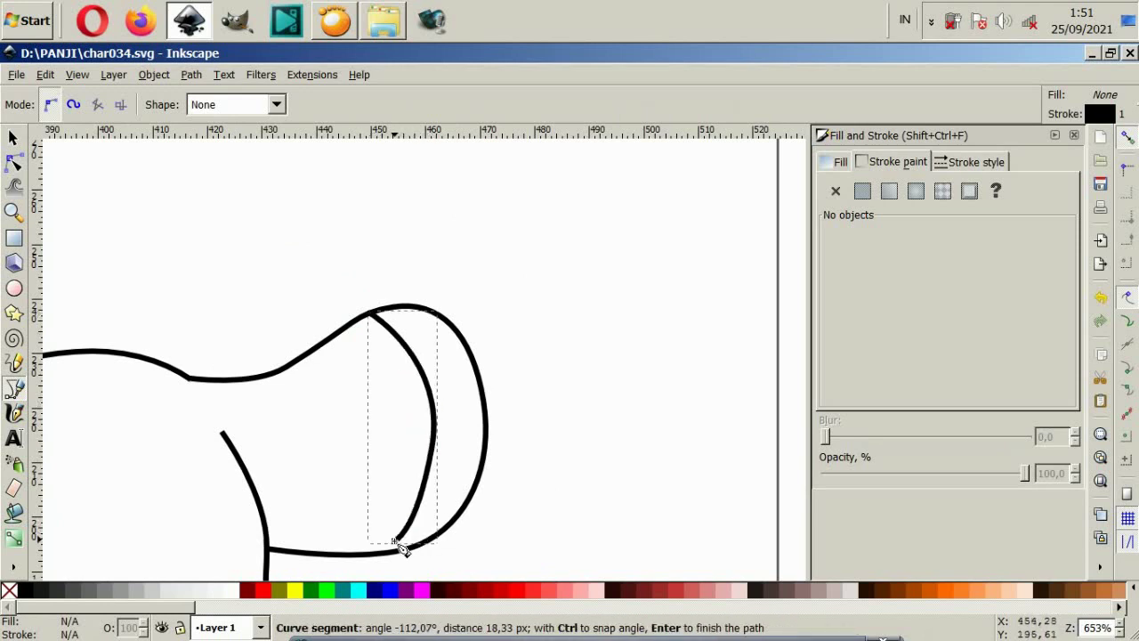
key(ctrl+z)
Step: Draw the inner curve from the lobe's lower edge up to the hammerhead tip
click(381, 551)
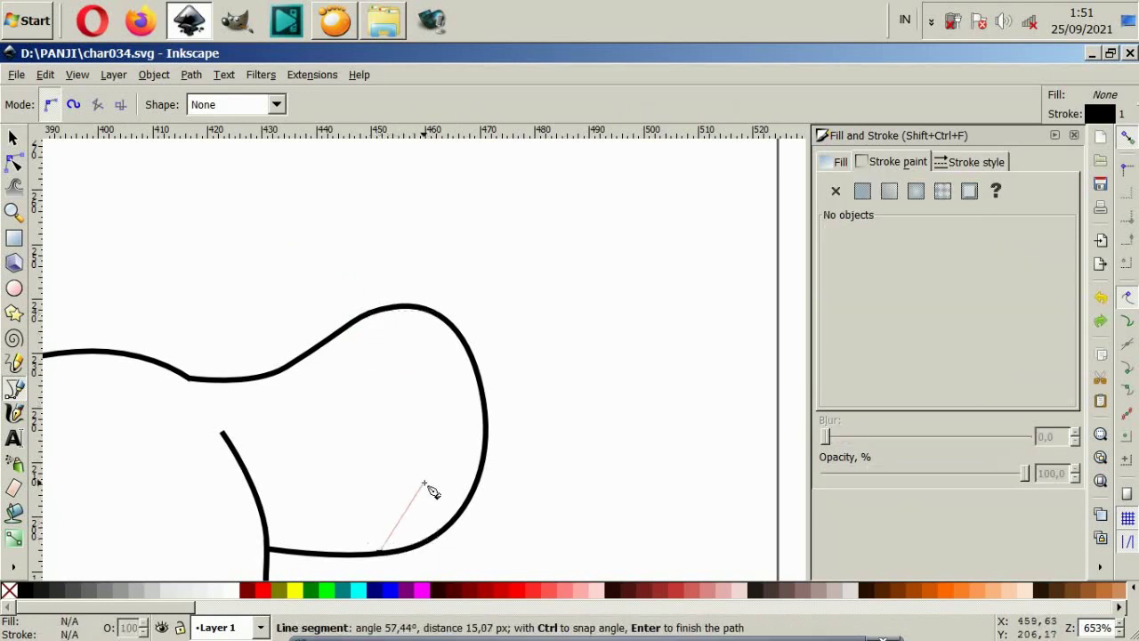
drag(428, 472, 447, 402)
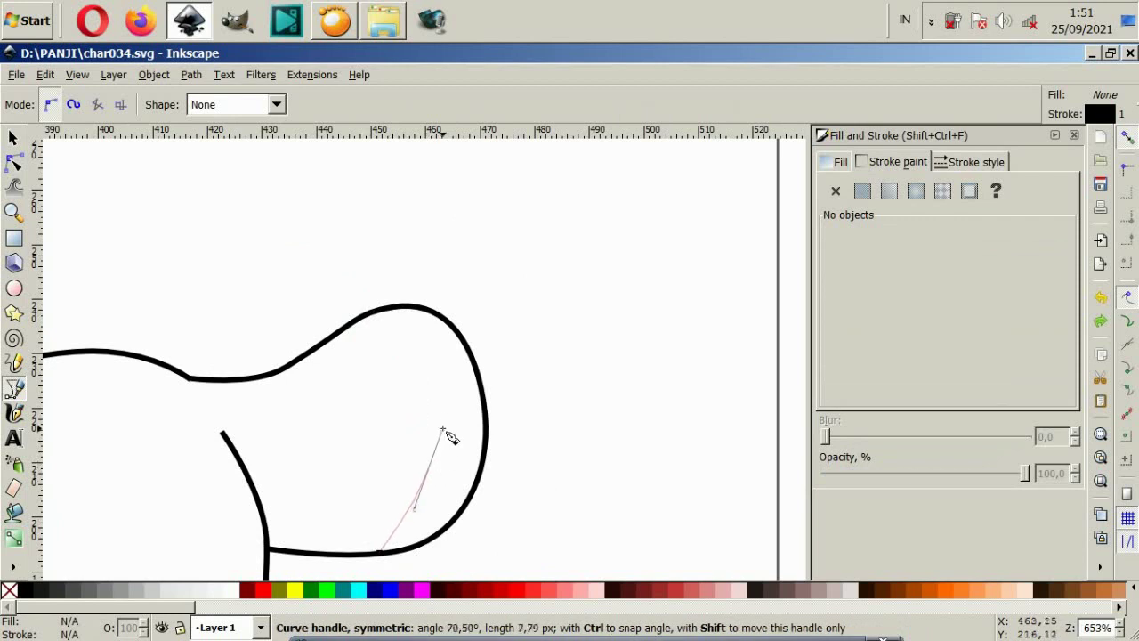
double_click(416, 345)
scroll(248, 336, down, 4)
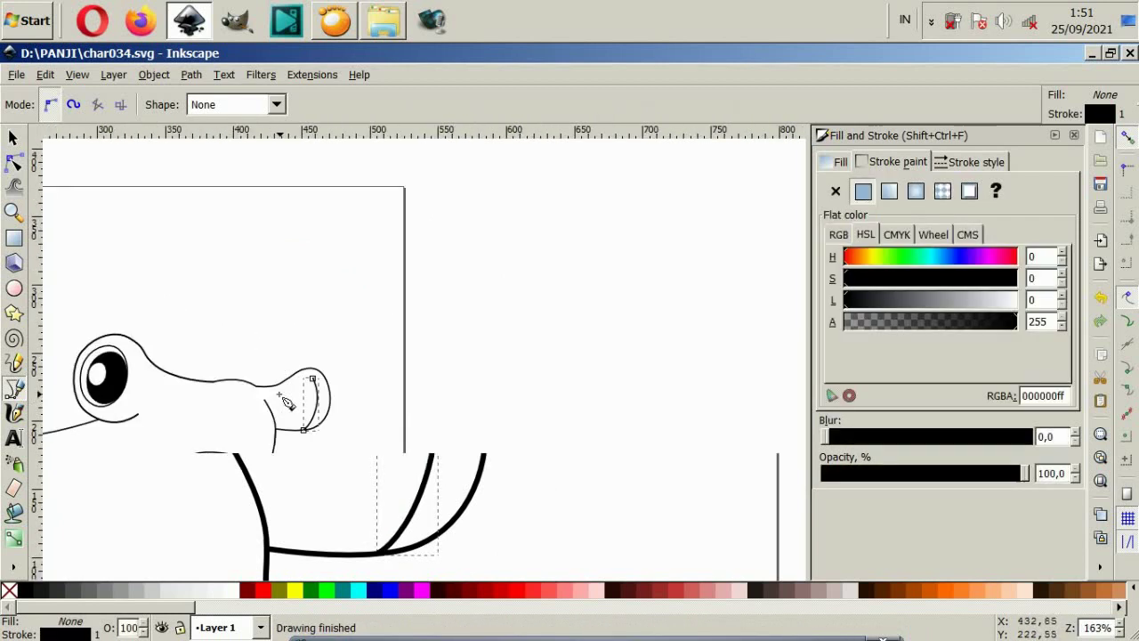
scroll(273, 405, up, 4)
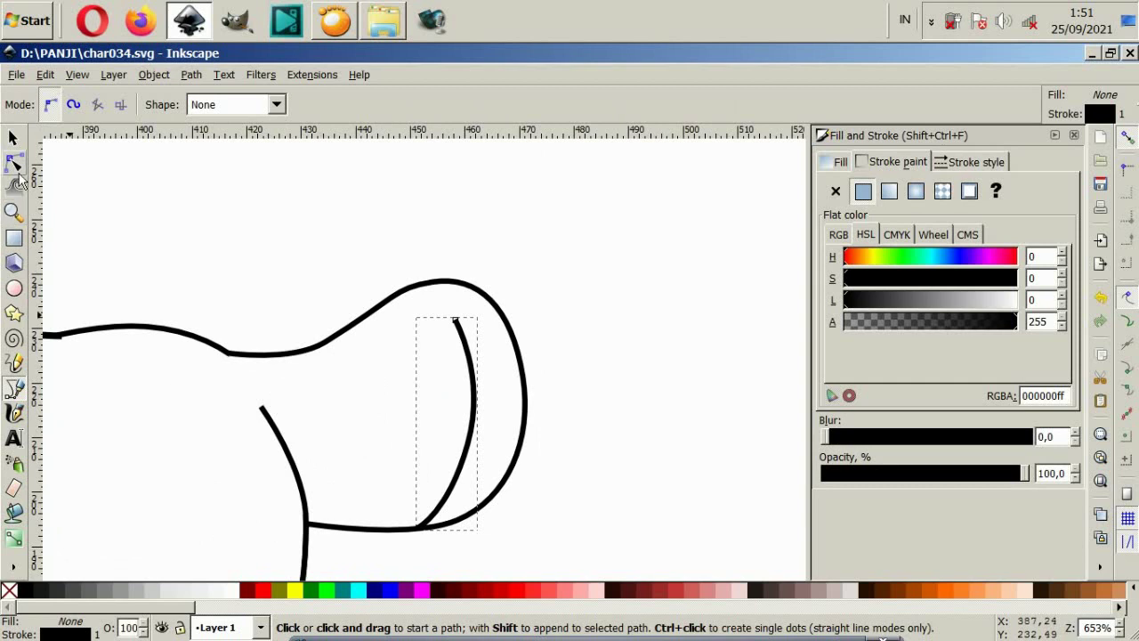
Step: Bow the inner curve further right by dragging its middle node
click(13, 162)
click(13, 138)
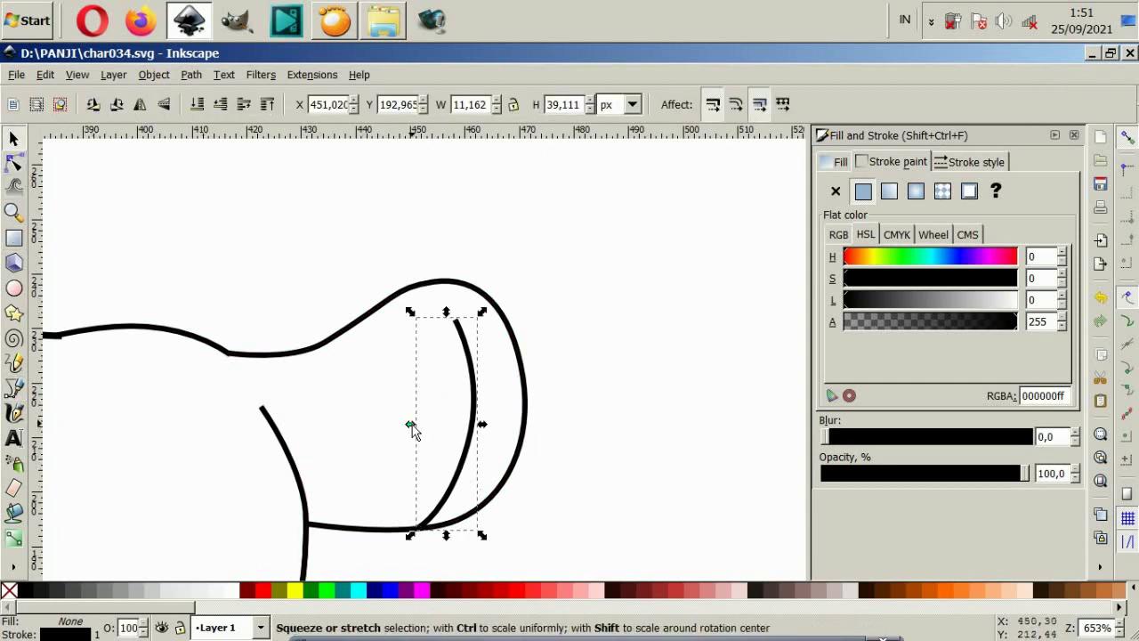
drag(411, 429, 440, 436)
key(ctrl+z)
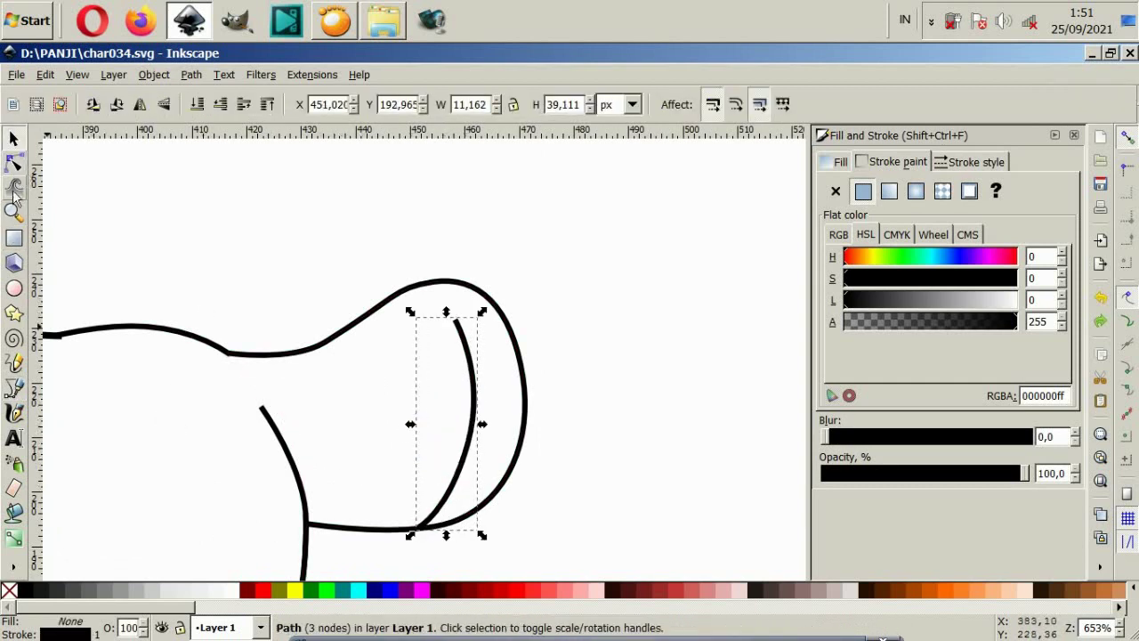
click(13, 162)
double_click(469, 447)
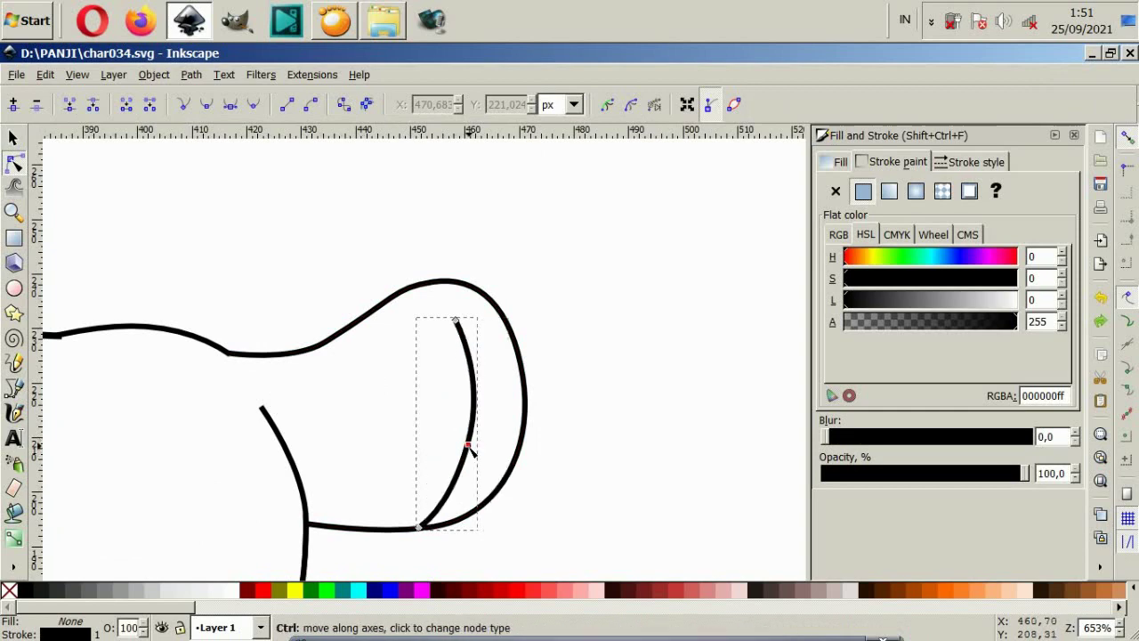
drag(472, 450, 477, 466)
click(531, 525)
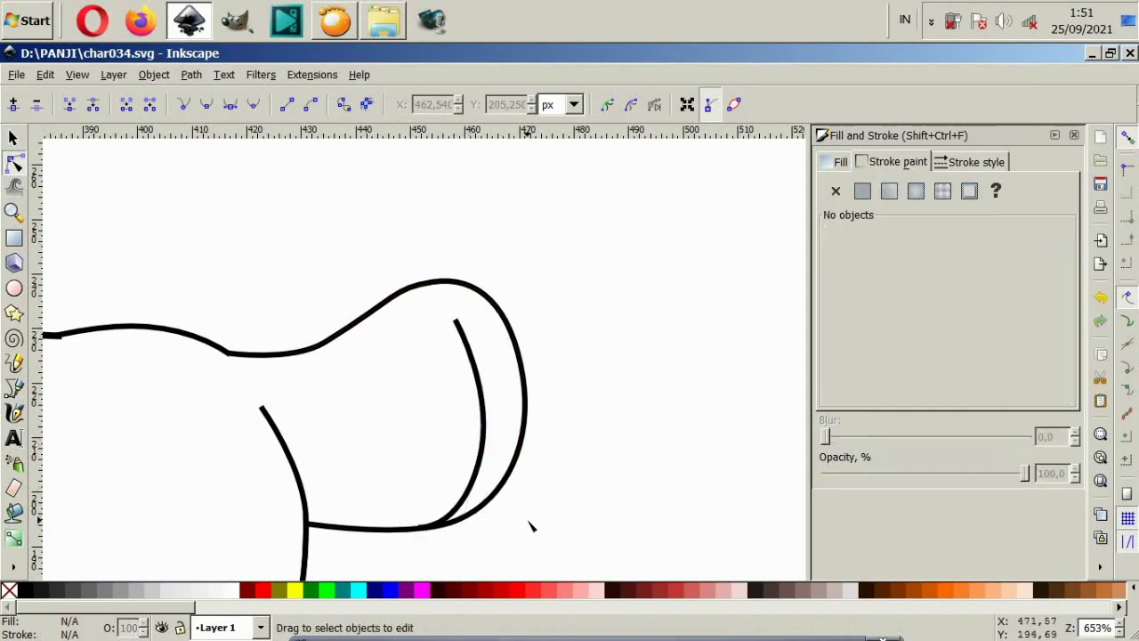
Step: Move the inner head curve to the left and shrink it slightly
scroll(559, 475, down, 3)
scroll(560, 498, down, 2)
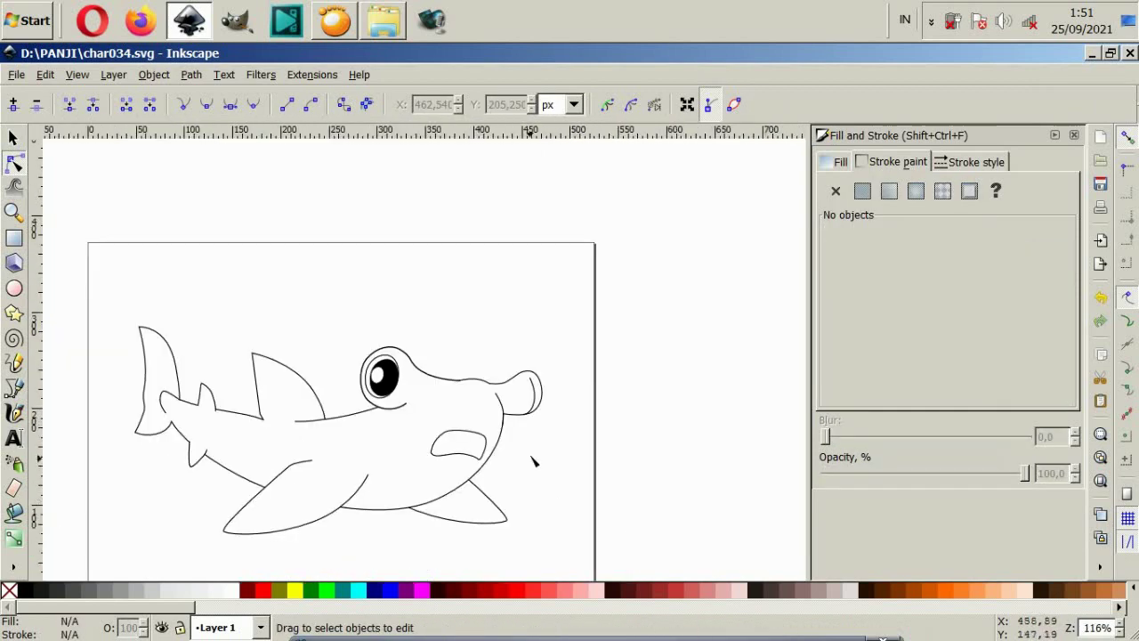
scroll(527, 424, up, 3)
click(541, 410)
scroll(541, 414, up, 1)
click(13, 138)
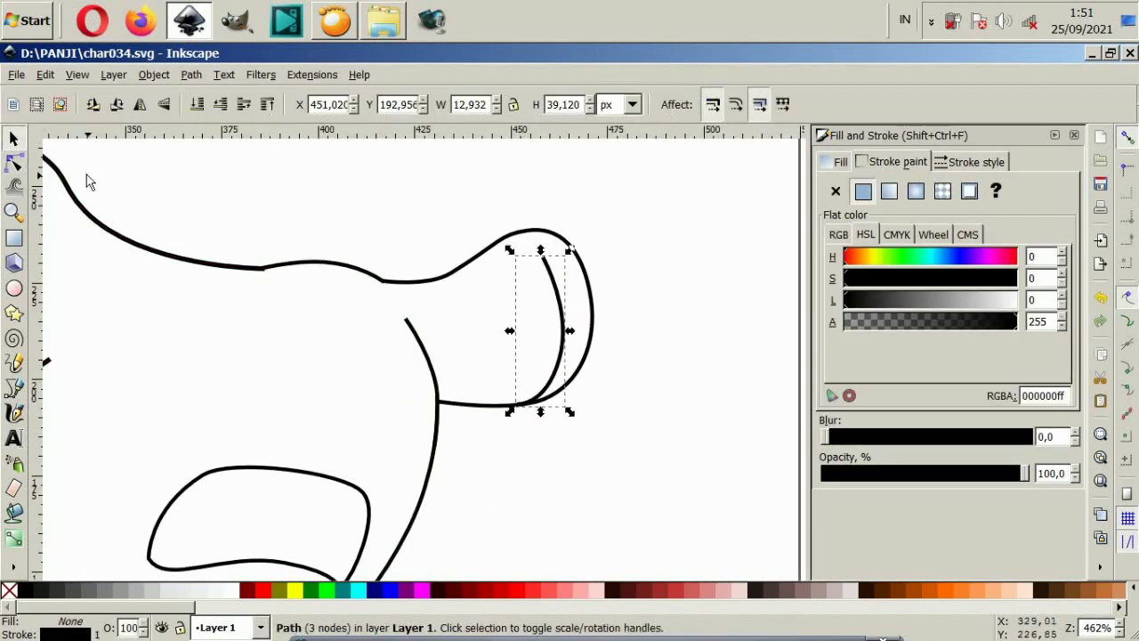
drag(563, 360, 538, 381)
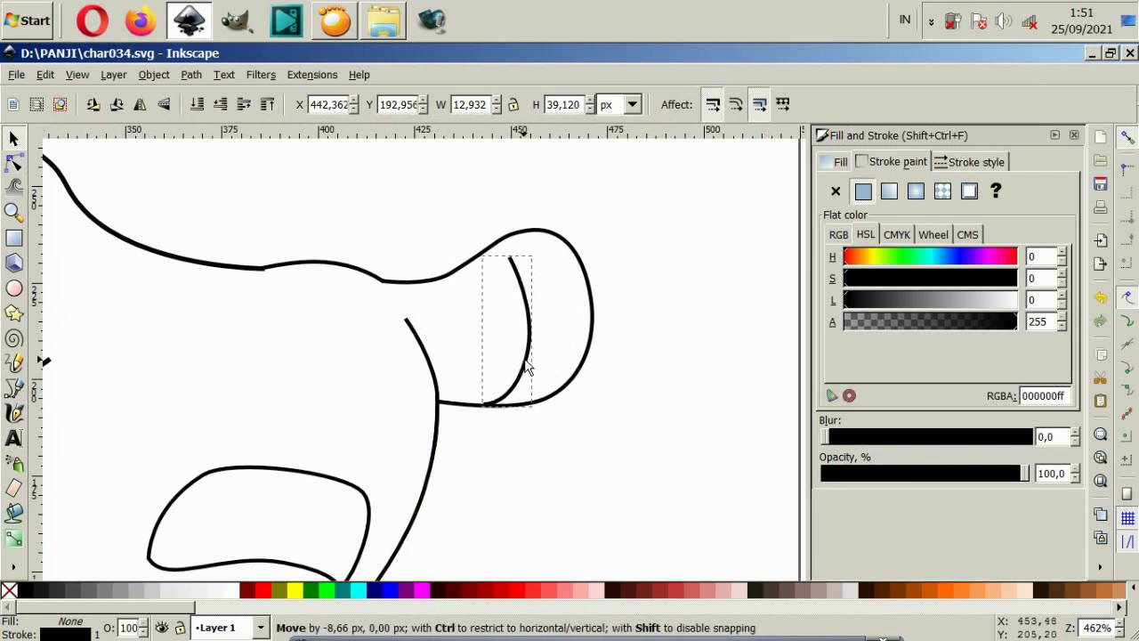
drag(534, 383, 525, 373)
drag(536, 250, 534, 259)
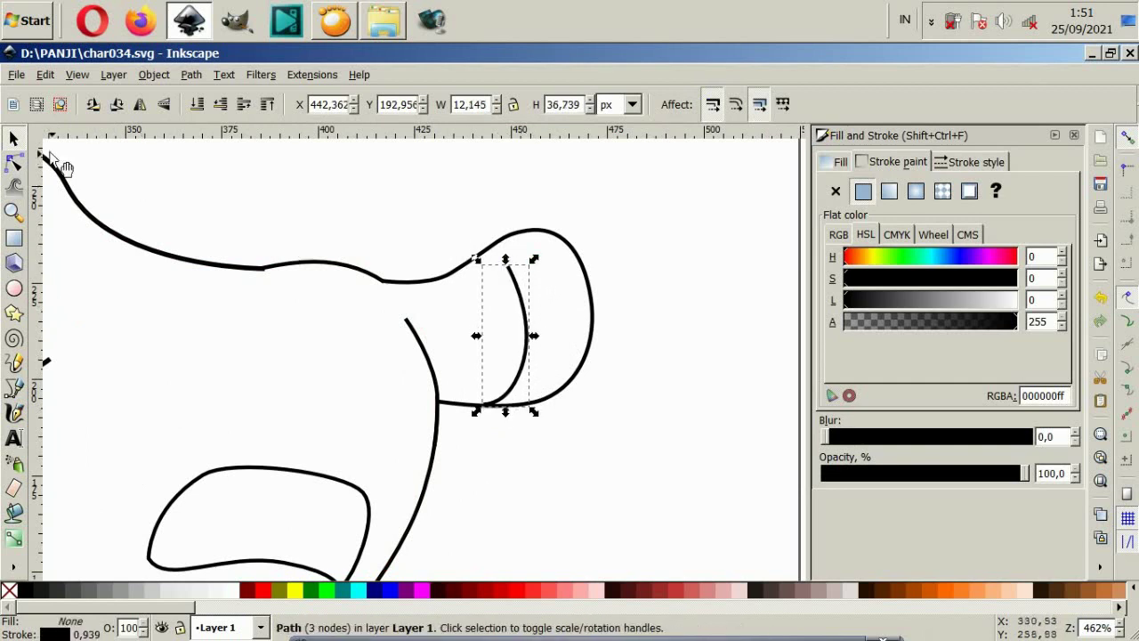
Step: Reshape the curve by pulling its middle node's handle upward
click(14, 163)
click(523, 361)
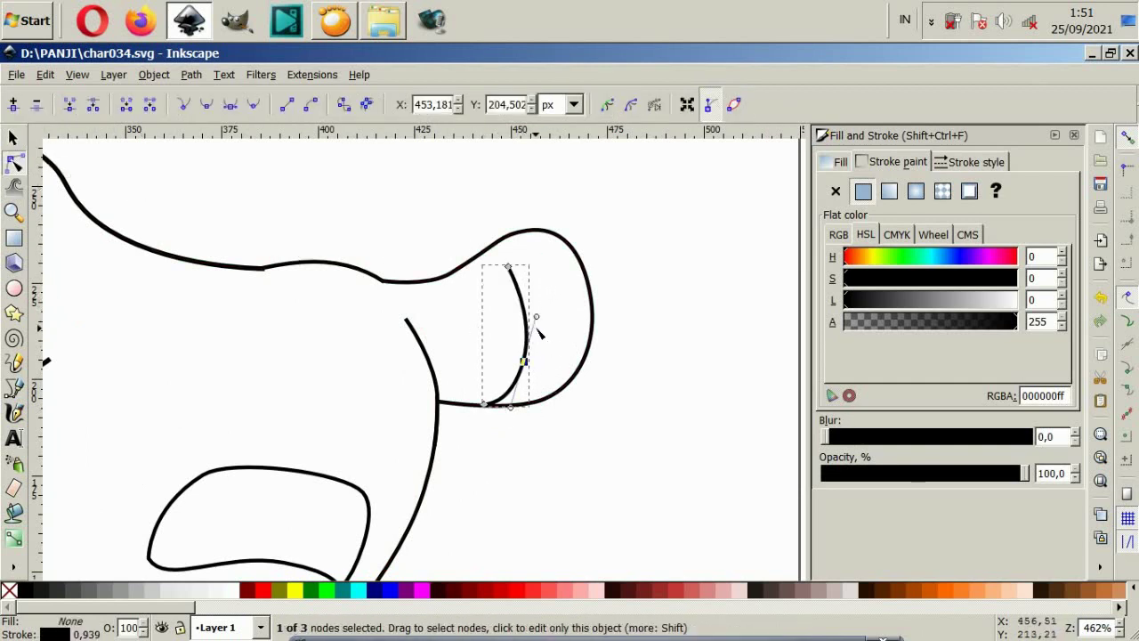
drag(536, 318, 541, 296)
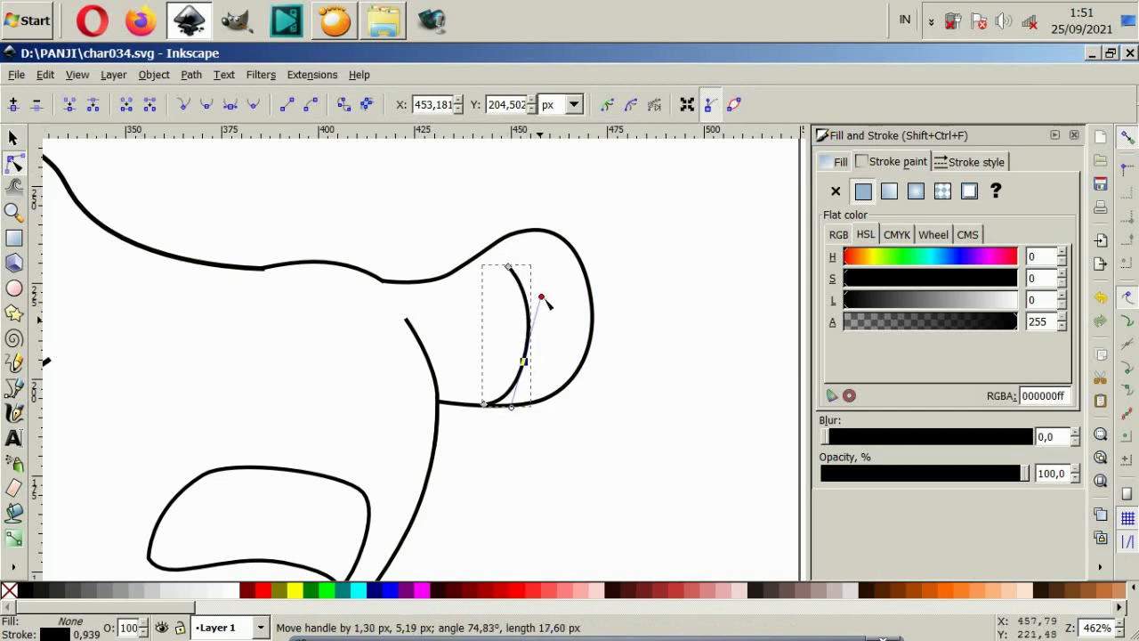
click(598, 436)
ctrl+scroll(501, 432, down, 2)
ctrl+scroll(501, 431, down, 2)
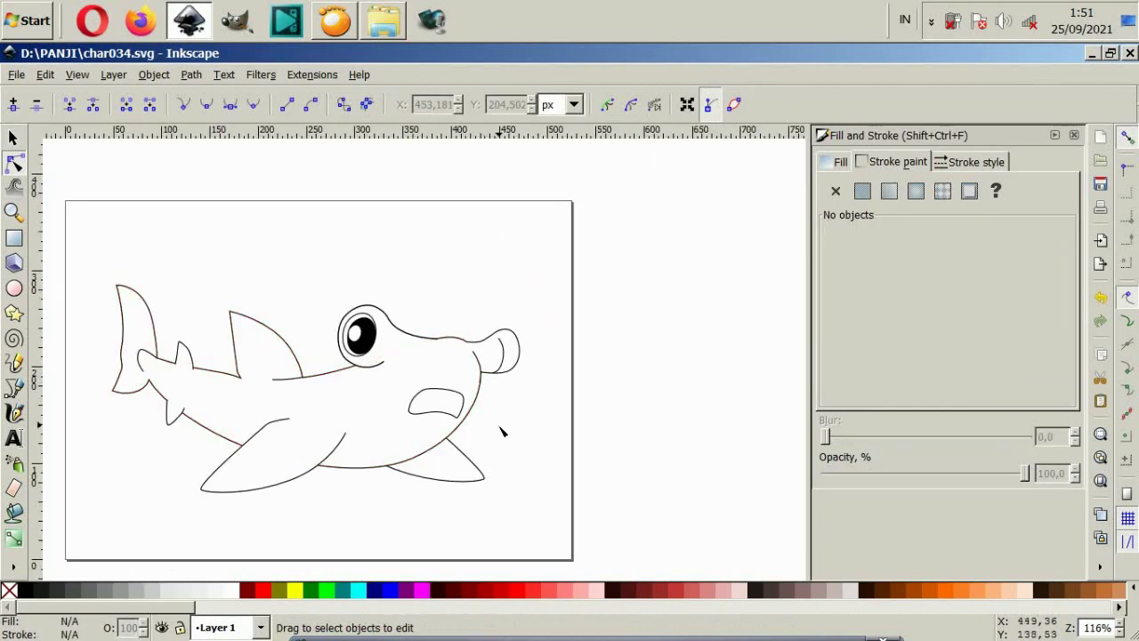
Step: Shift the inner head curve to the right into its final position
click(14, 140)
ctrl+scroll(485, 385, up, 2)
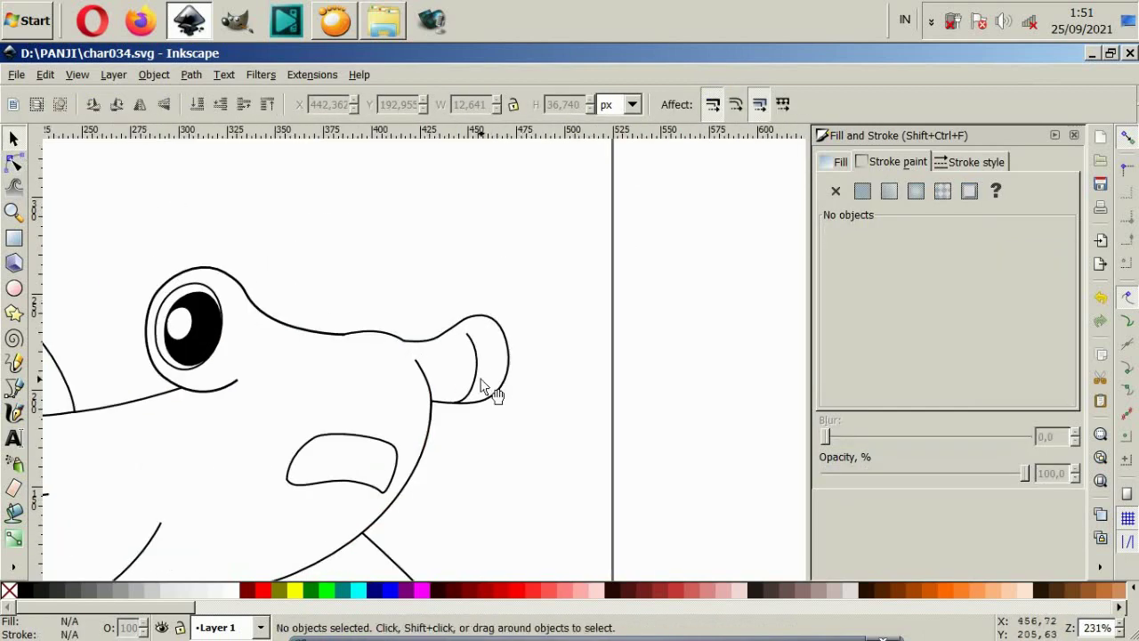
ctrl+scroll(478, 389, up, 2)
drag(478, 393, 508, 394)
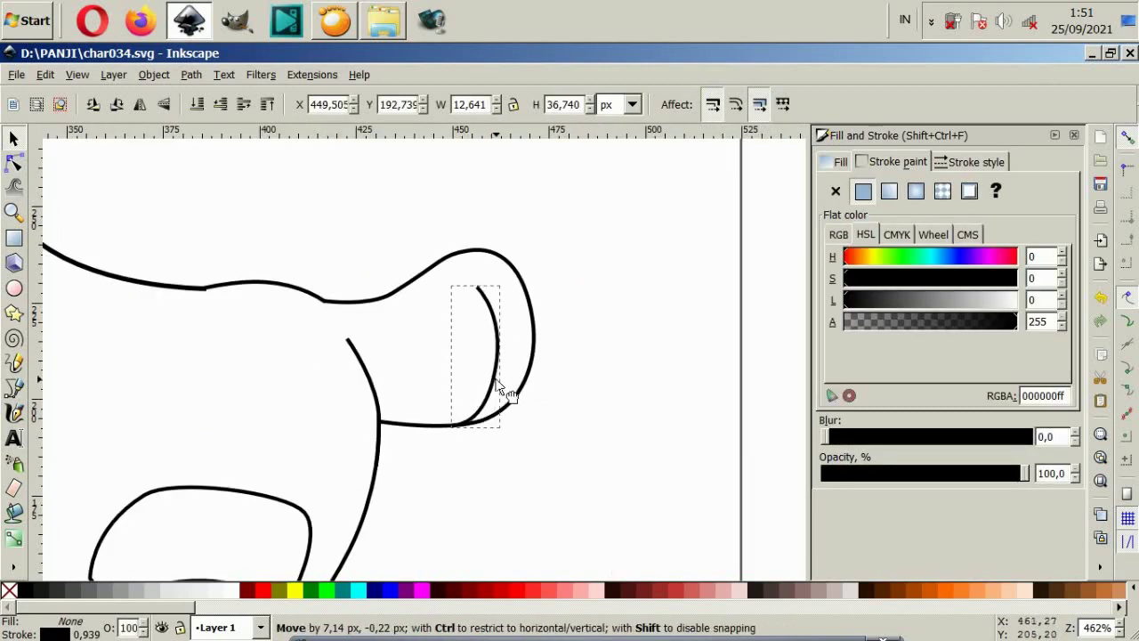
click(552, 437)
ctrl+scroll(552, 445, down, 3)
ctrl+scroll(547, 465, down, 1)
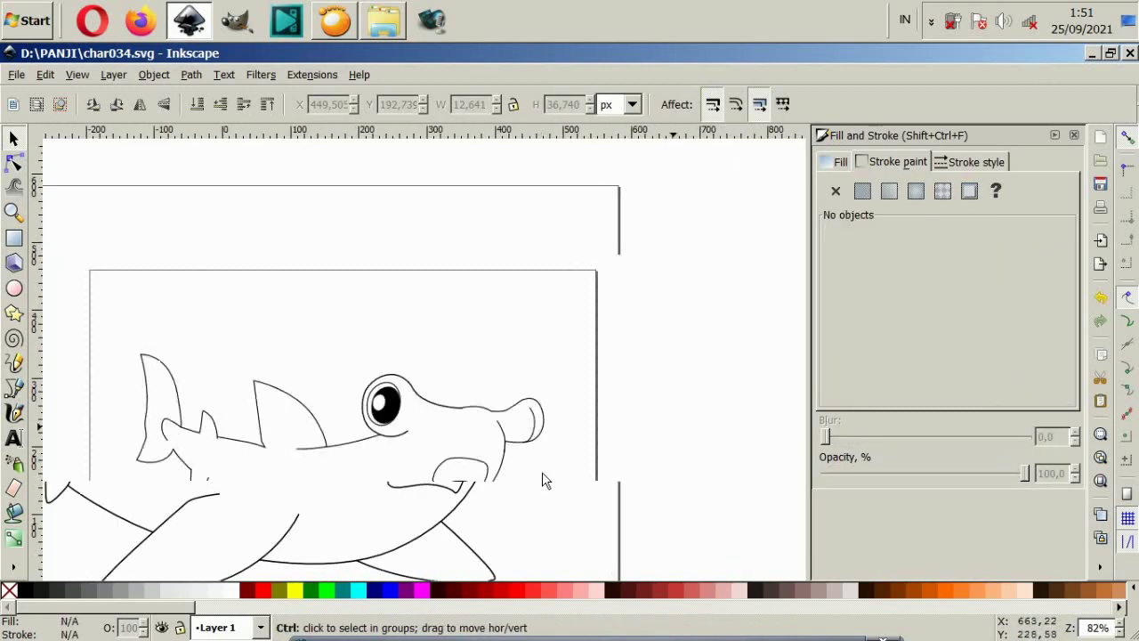
ctrl+scroll(538, 490, down, 1)
scroll(538, 506, down, 1)
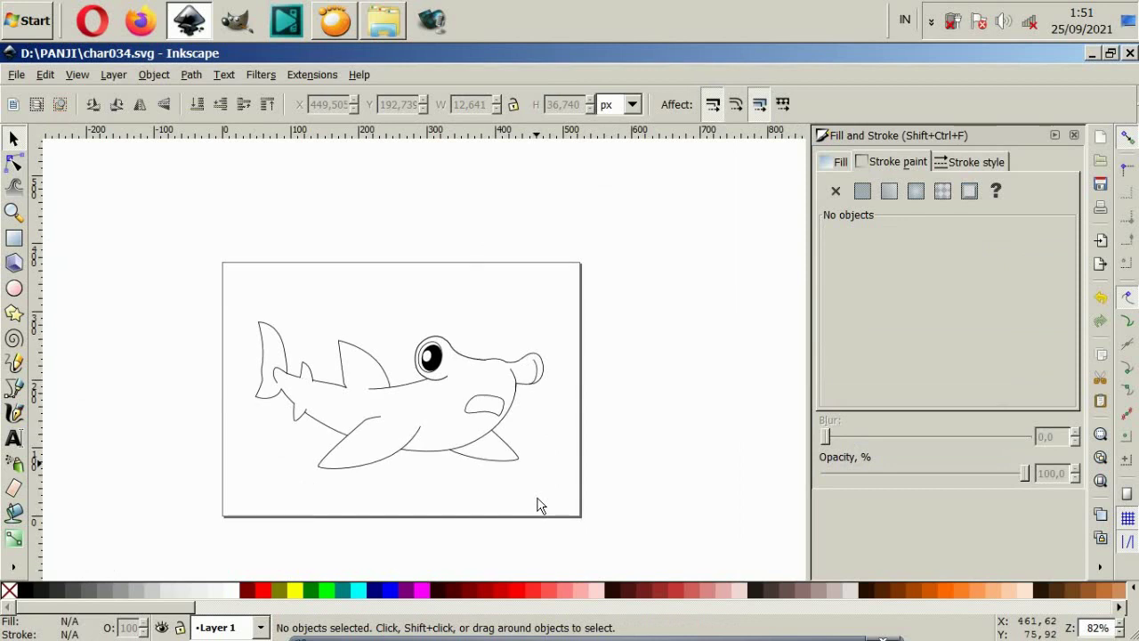
ctrl+scroll(356, 400, up, 2)
Step: Select the body outline and fit the whole page in view
click(321, 412)
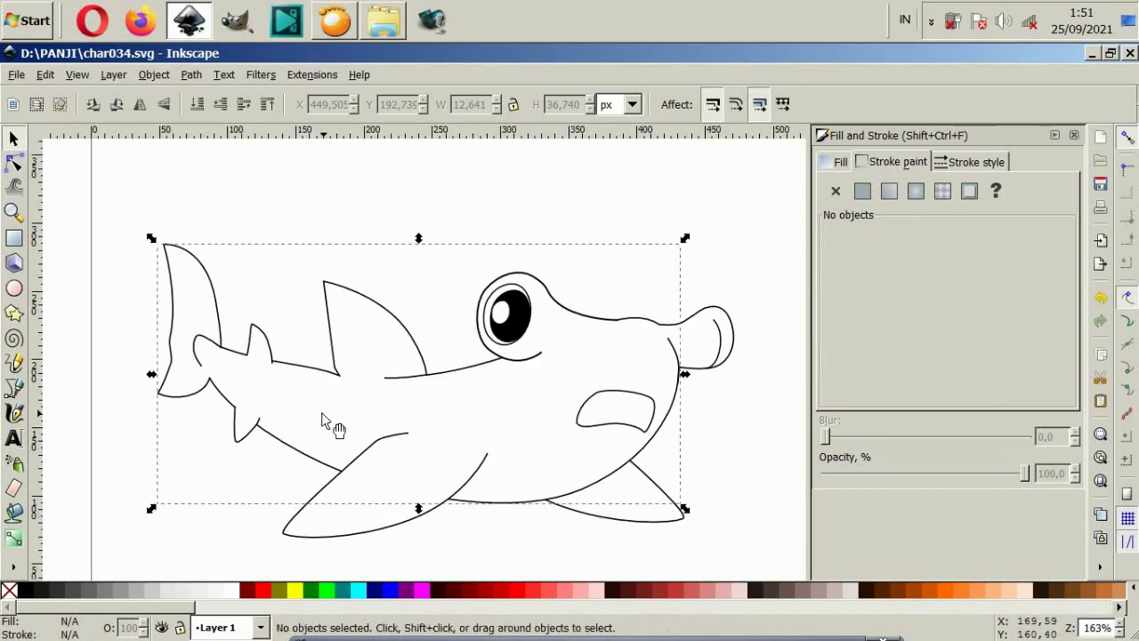
click(13, 392)
ctrl+scroll(212, 362, up, 2)
ctrl+scroll(191, 368, up, 2)
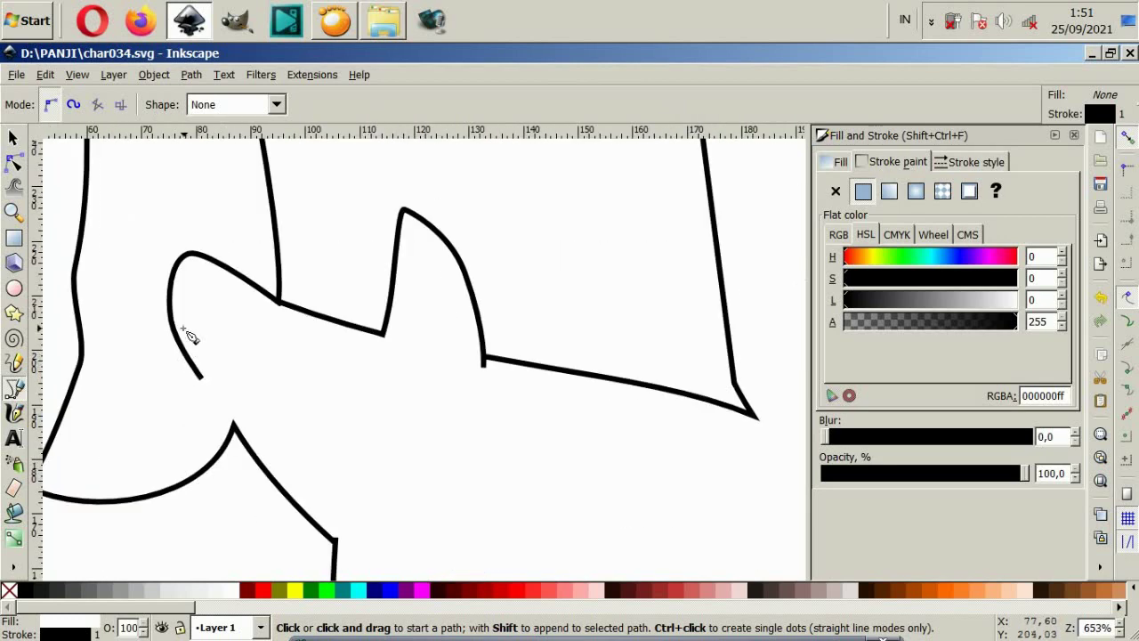
key(5)
click(15, 140)
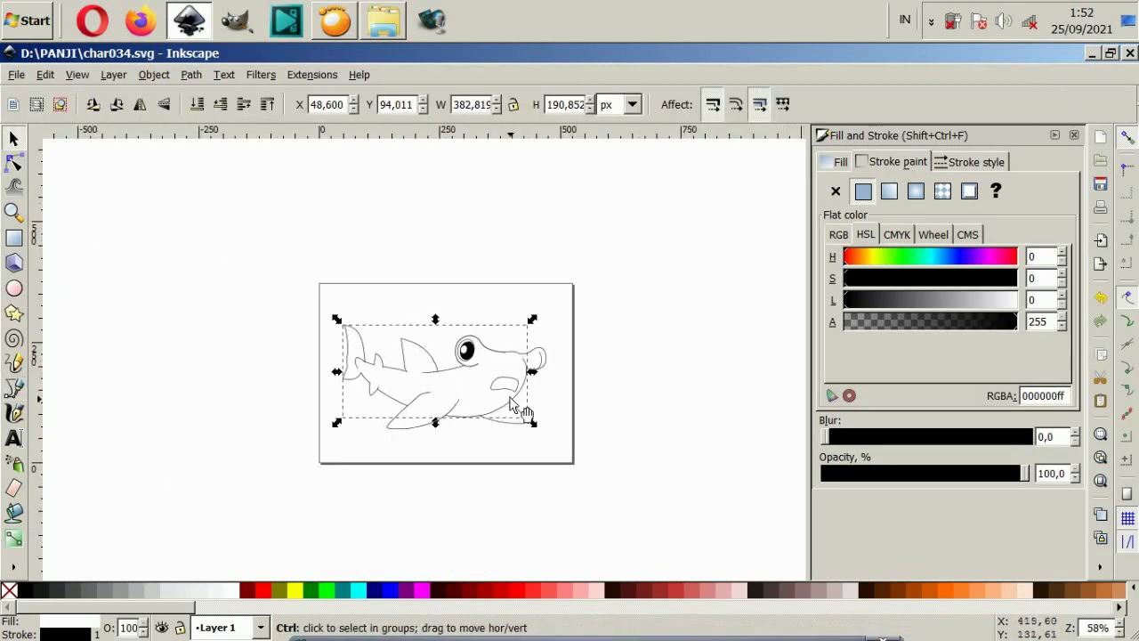
ctrl+scroll(483, 391, up, 1)
Step: Move the lower fin right beneath the mouth, to X 284, Y 80
click(470, 504)
click(384, 449)
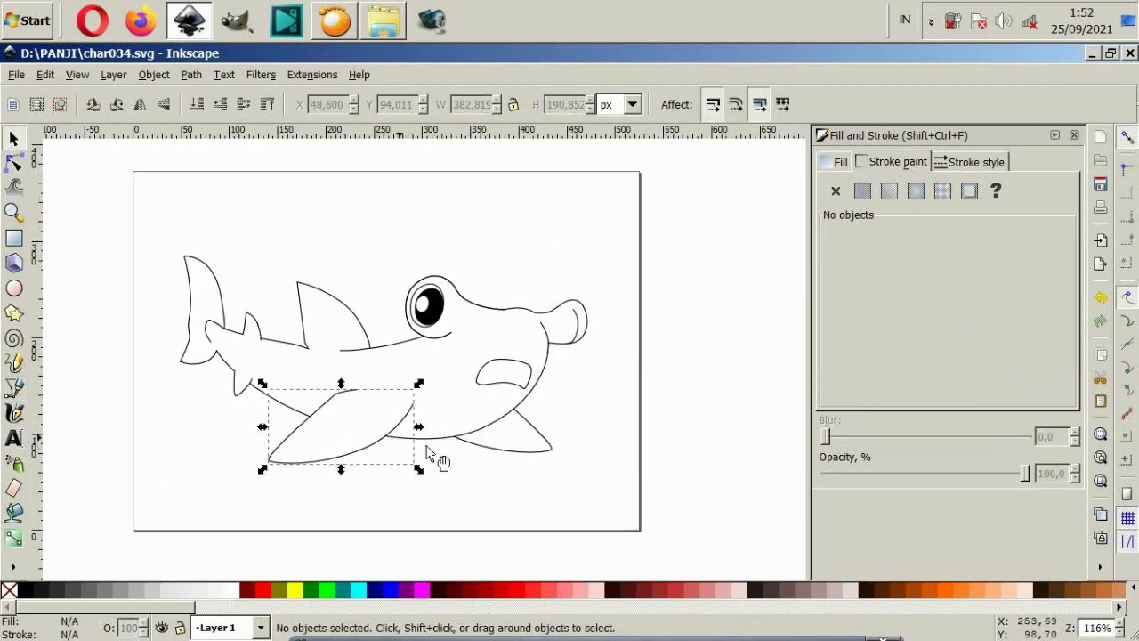
drag(383, 449, 406, 450)
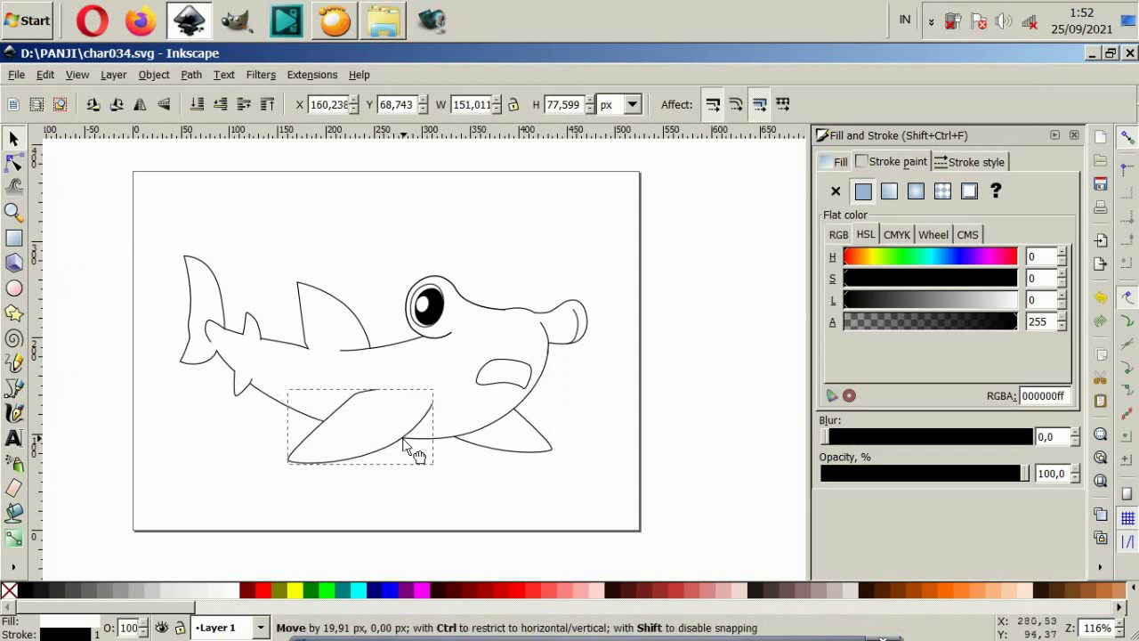
key(Escape)
drag(476, 458, 495, 452)
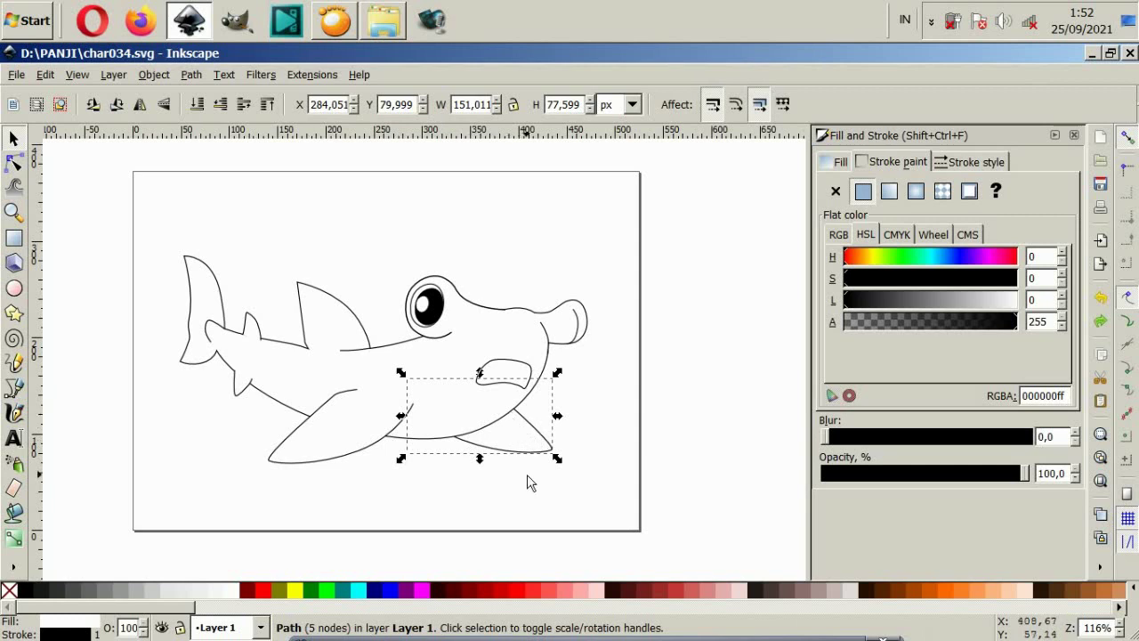
scroll(516, 449, up, 2)
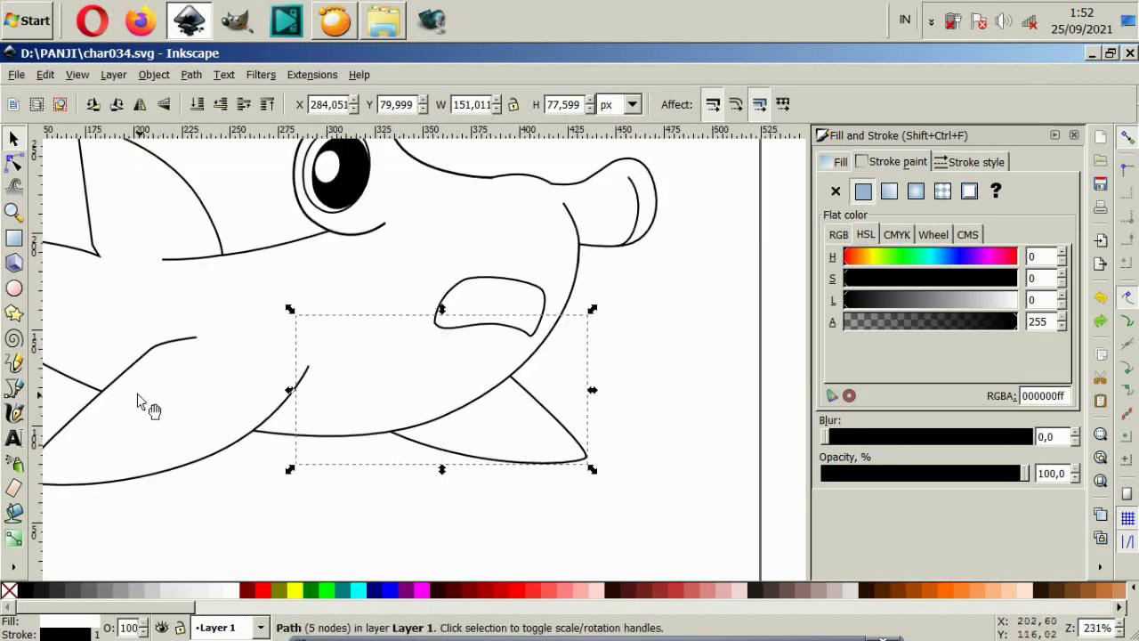
Step: Draw a closed curved shape under the belly toward the right fin
click(15, 386)
click(381, 392)
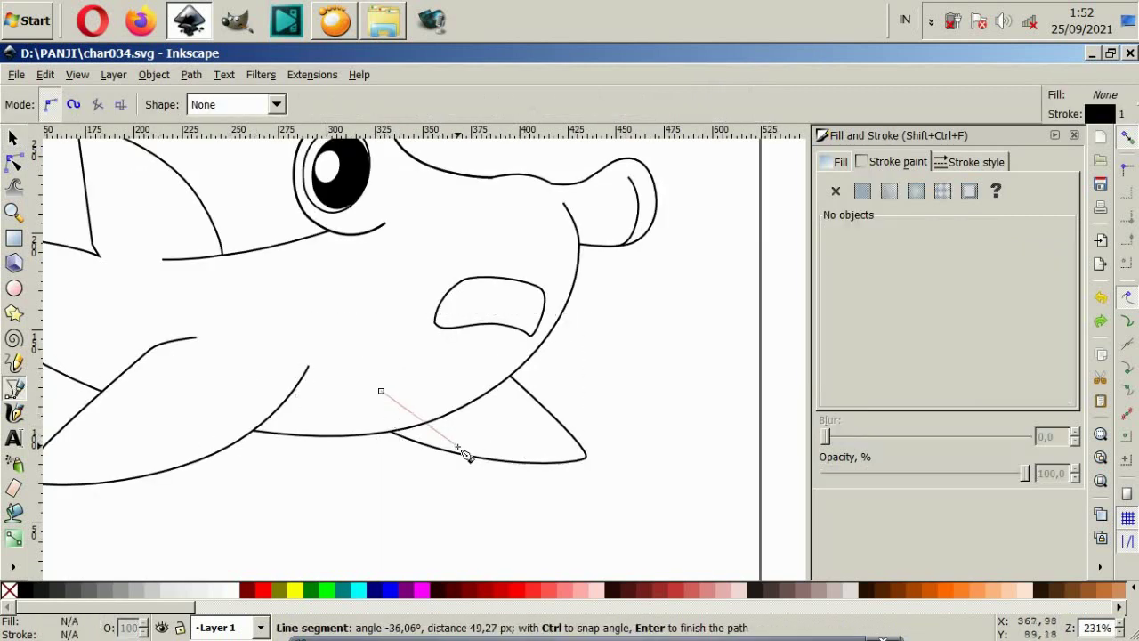
drag(515, 504, 536, 522)
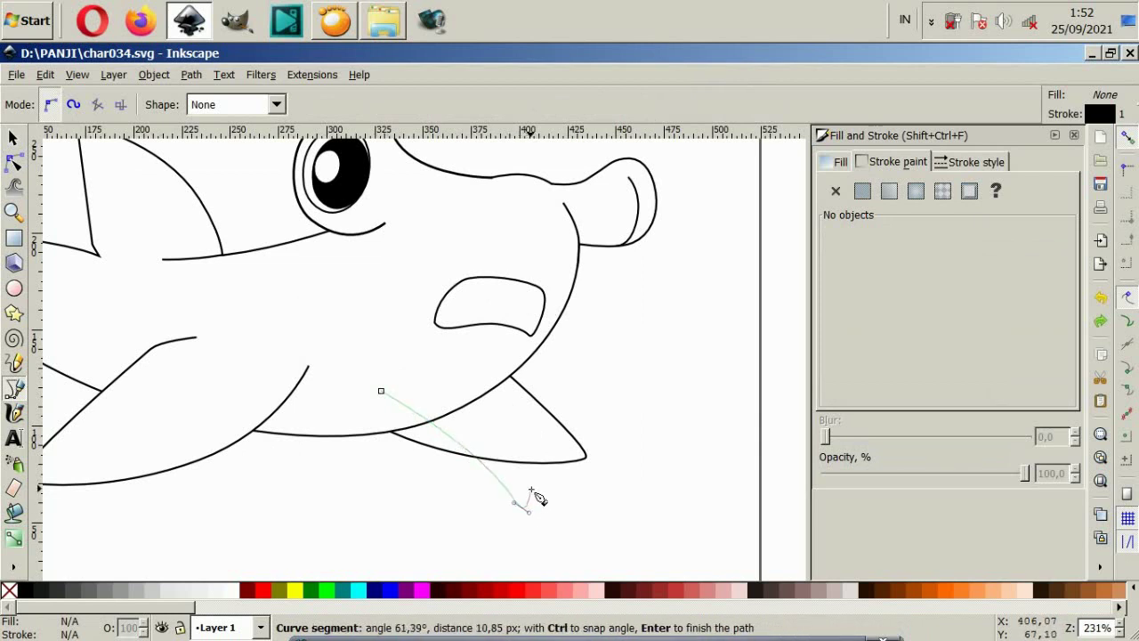
drag(521, 452, 511, 406)
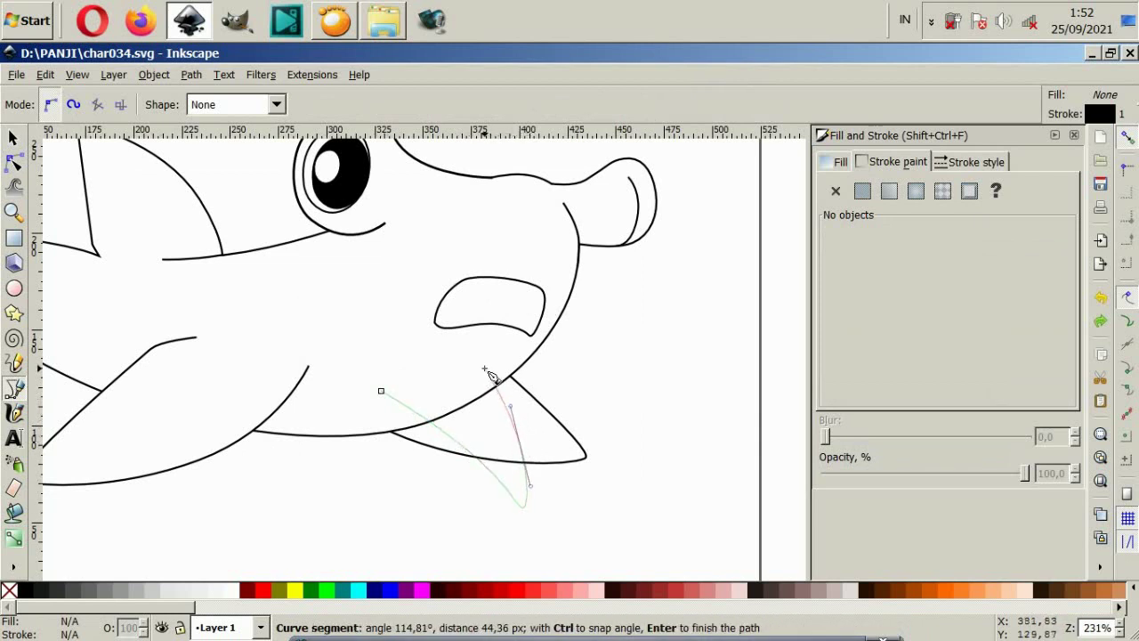
drag(381, 392, 380, 369)
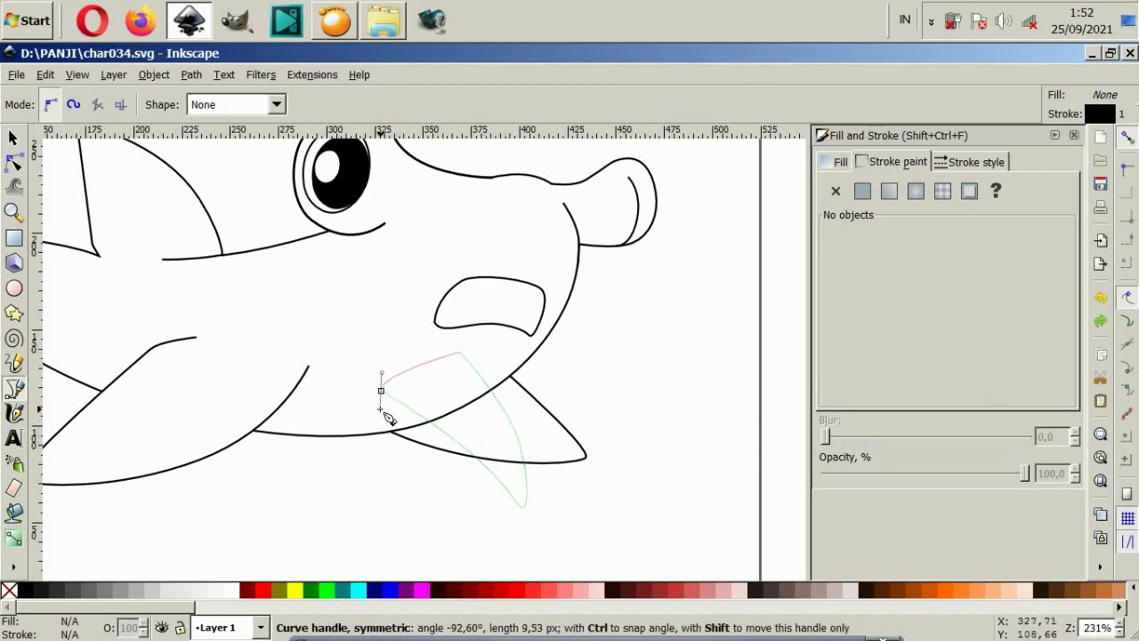
Step: Delete the leftover triangular outline beside the fin
click(13, 138)
click(549, 415)
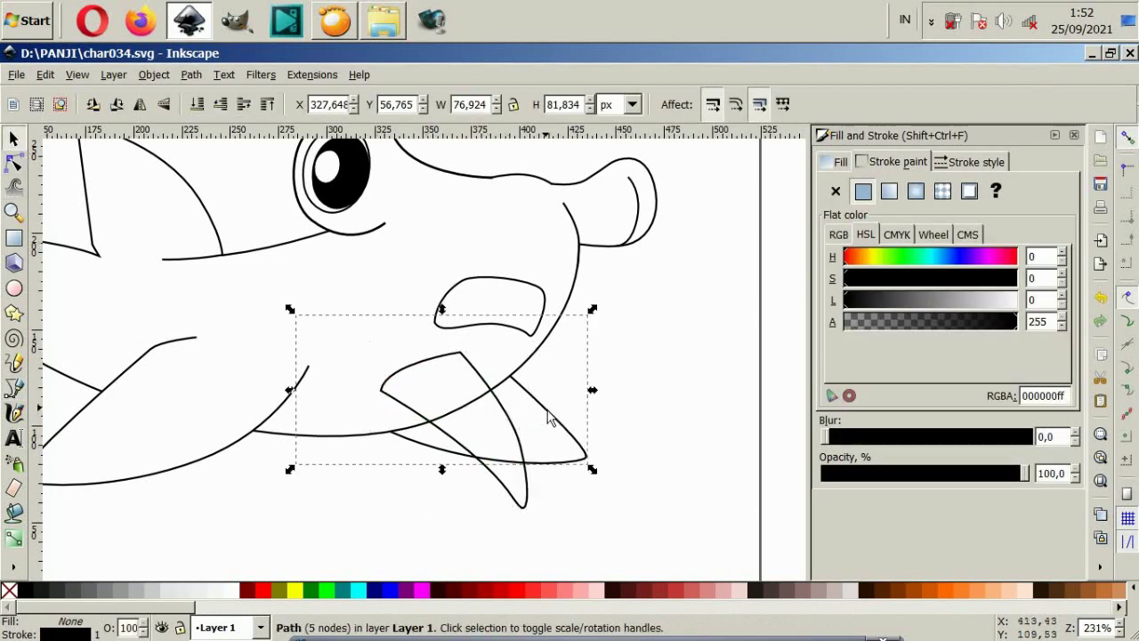
key(Delete)
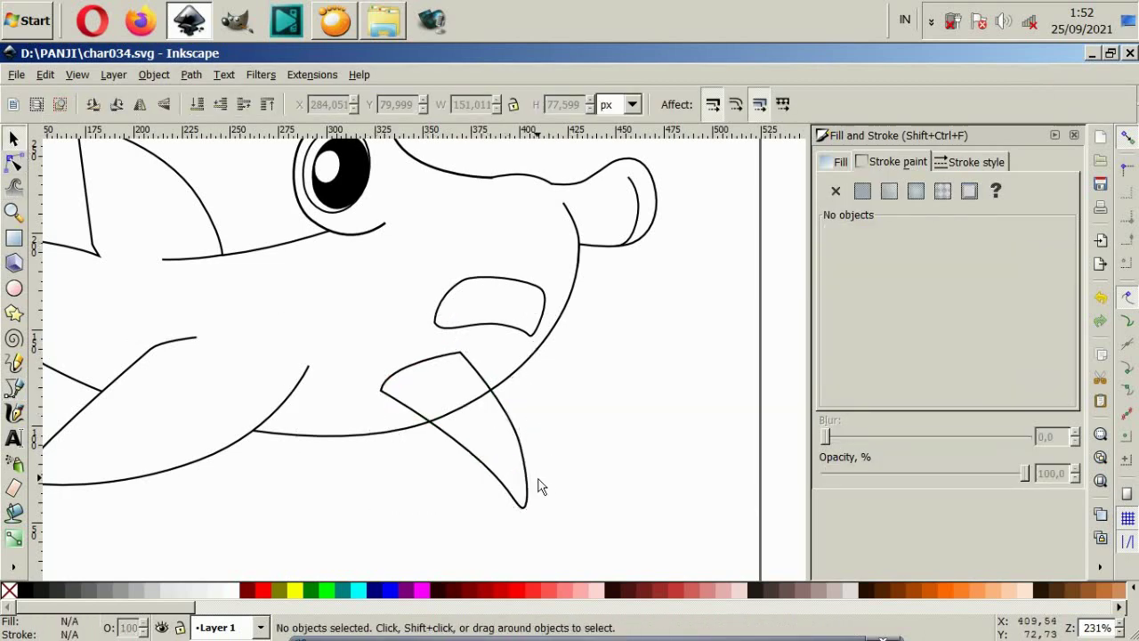
Step: Reshape the curve at the small fin's tip node
click(525, 495)
click(13, 162)
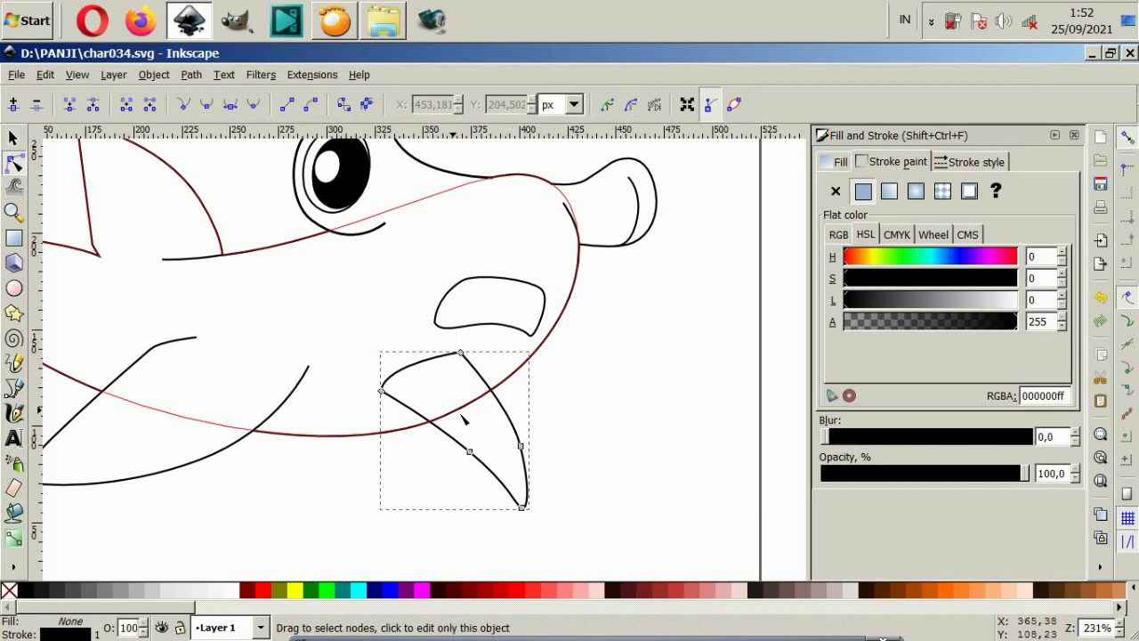
click(520, 445)
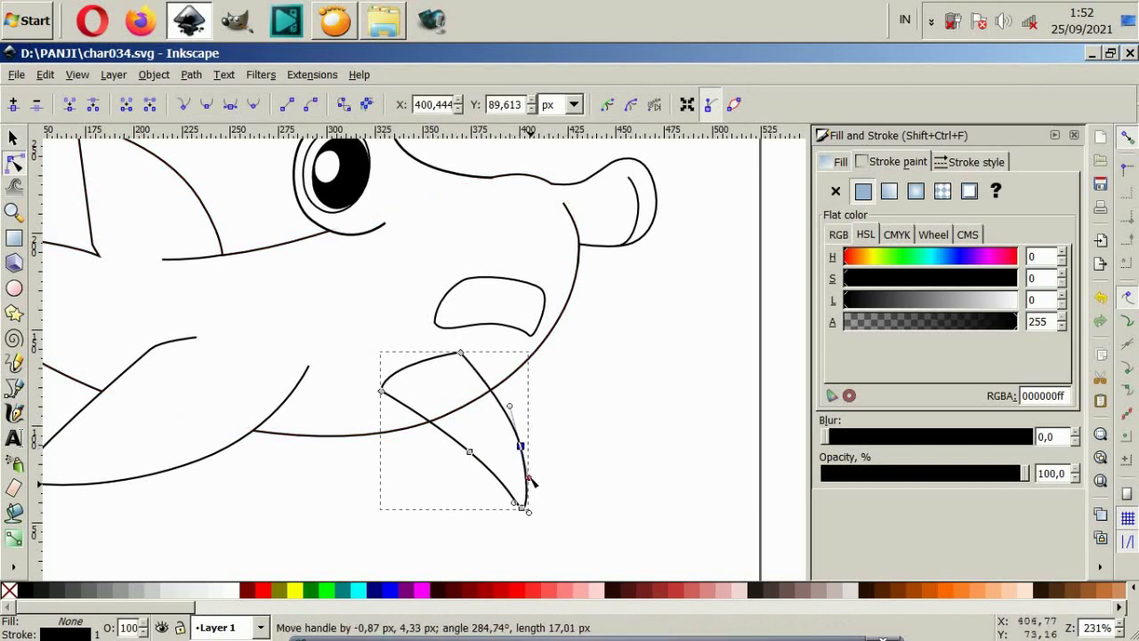
mouse_move(532, 489)
mouse_down()
mouse_move(522, 438)
mouse_move(534, 475)
mouse_up()
Step: Nudge the fin up and right into place at X 310.5, Y 70.3
key(s)
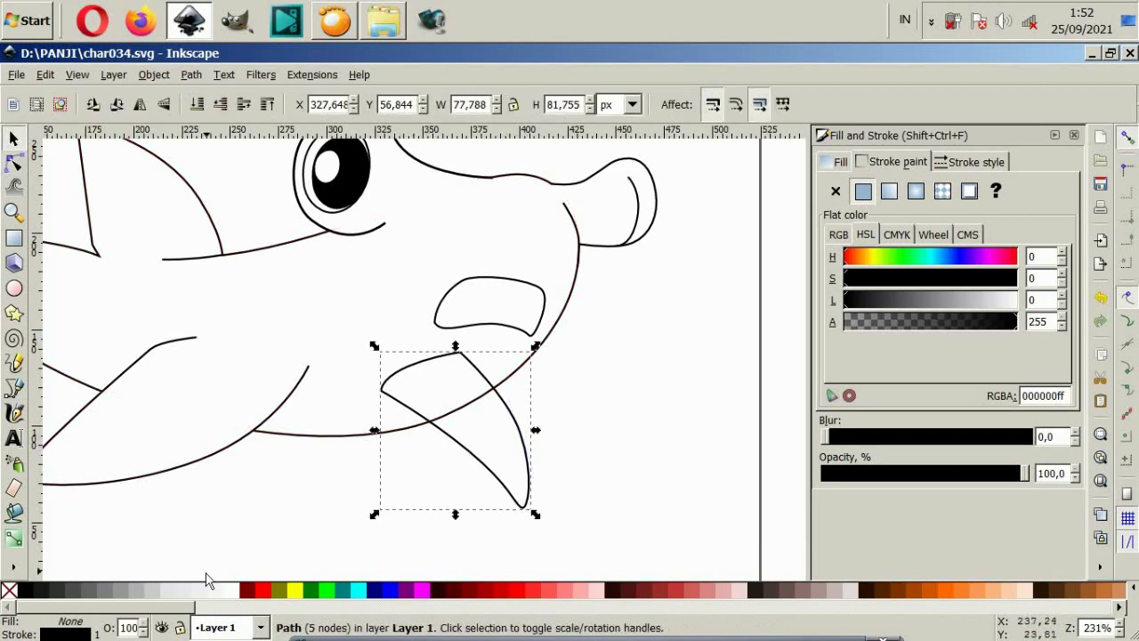
click(505, 430)
click(504, 431)
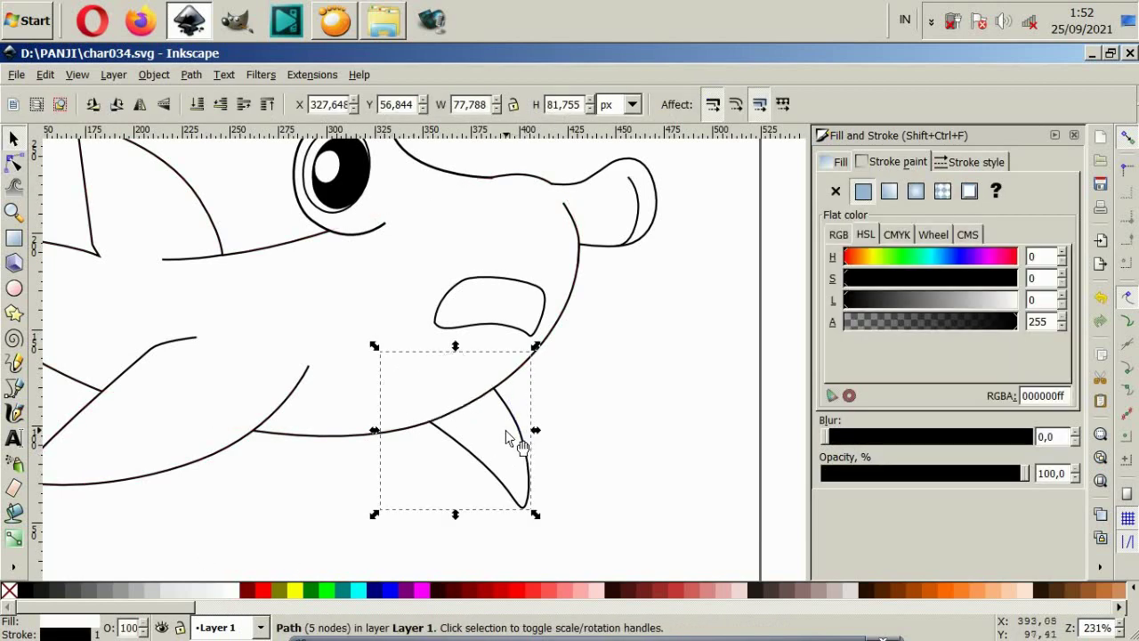
drag(534, 460, 562, 504)
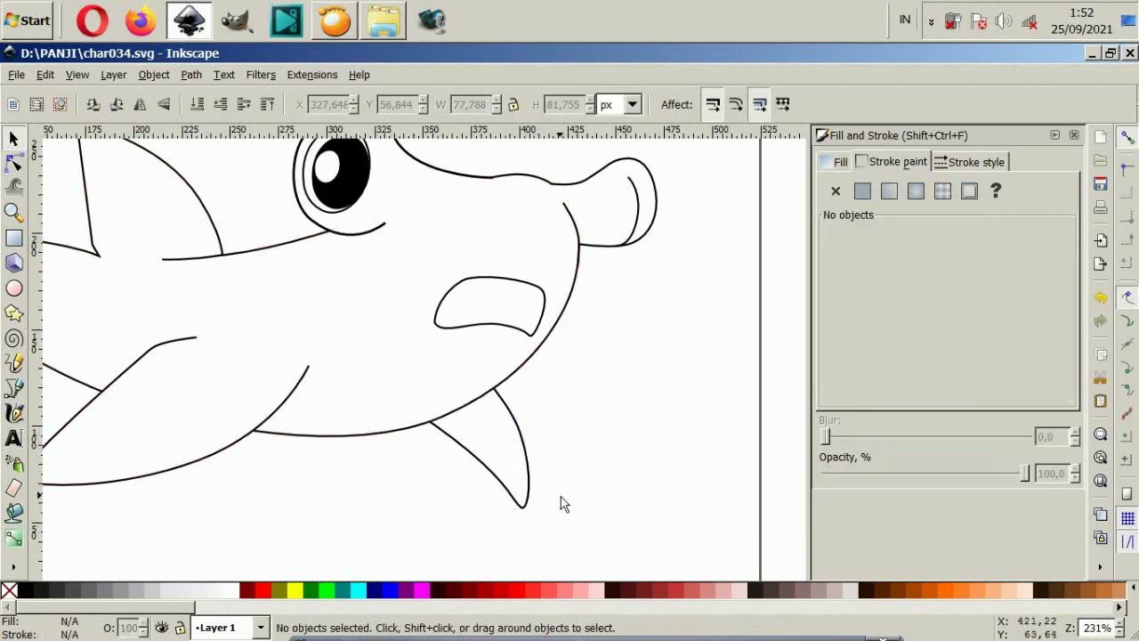
scroll(447, 486, down, 1)
mouse_move(469, 467)
mouse_down()
mouse_move(475, 453)
mouse_move(123, 449)
mouse_move(458, 430)
mouse_up()
click(546, 475)
key(5)
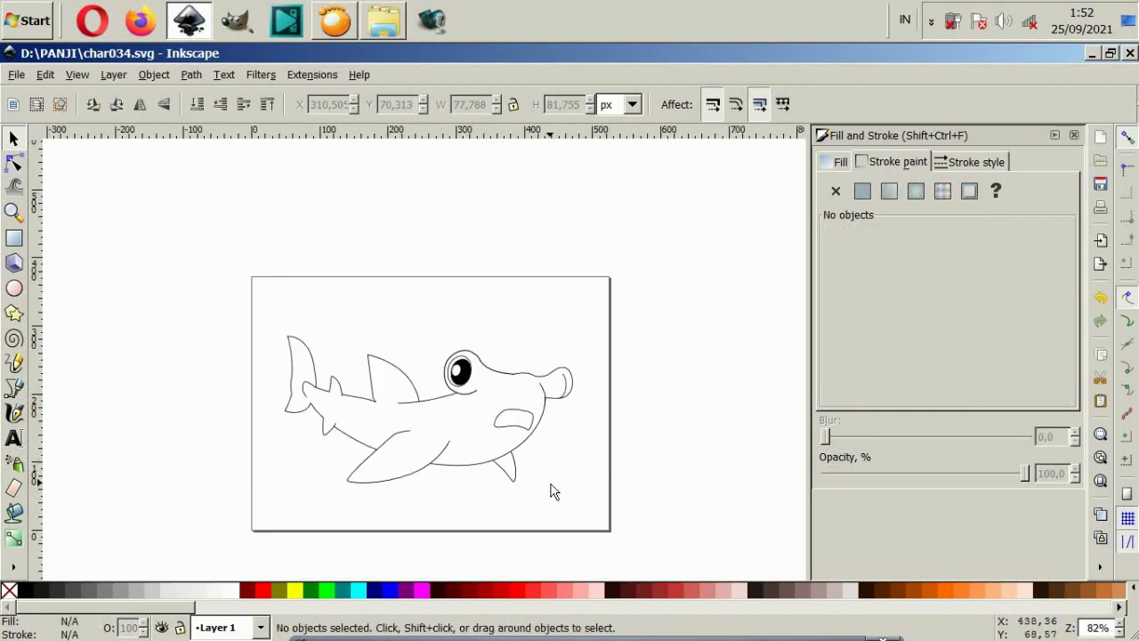
Step: With the Bezier tool, trace curved nodes along the small tail fin's edge to its base
ctrl+scroll(408, 456, up, 2)
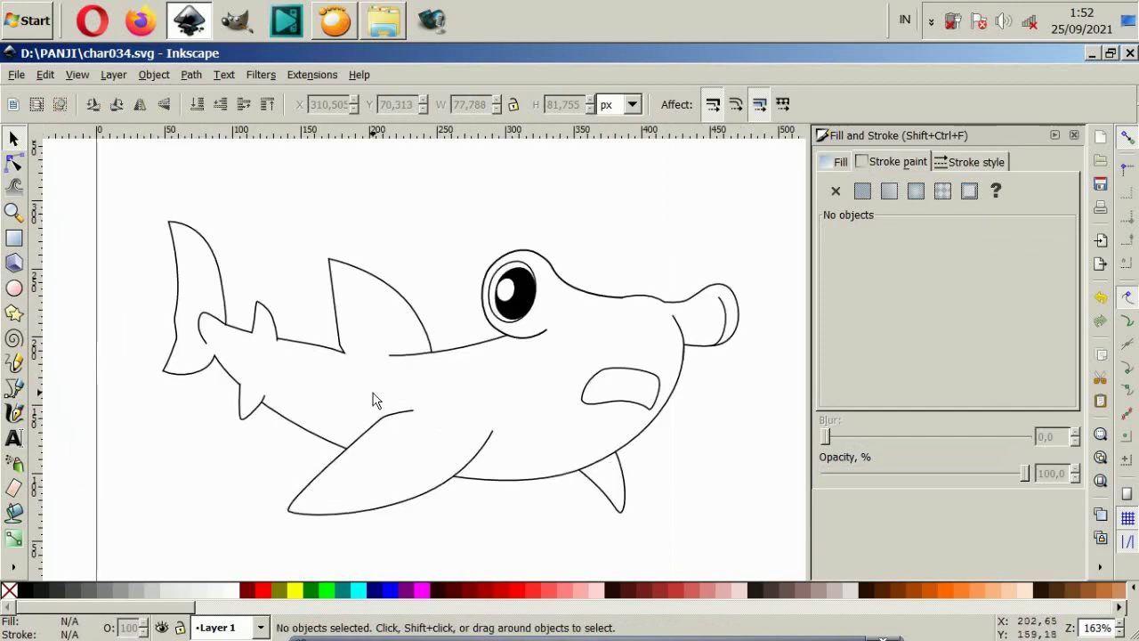
click(16, 392)
ctrl+scroll(214, 370, up, 2)
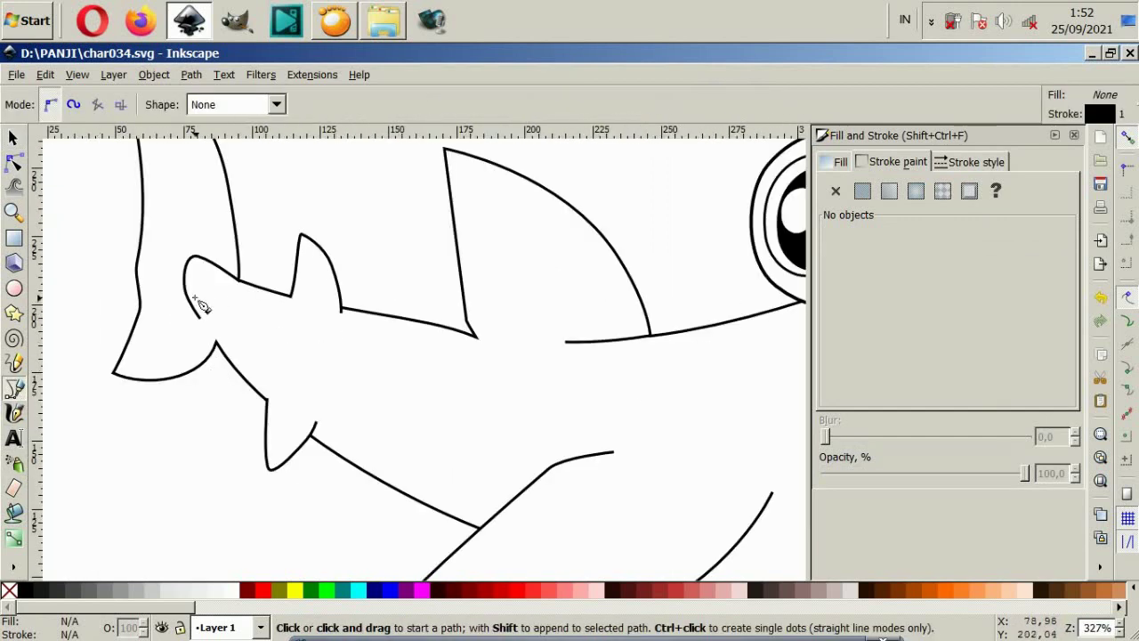
click(183, 276)
drag(252, 369, 265, 378)
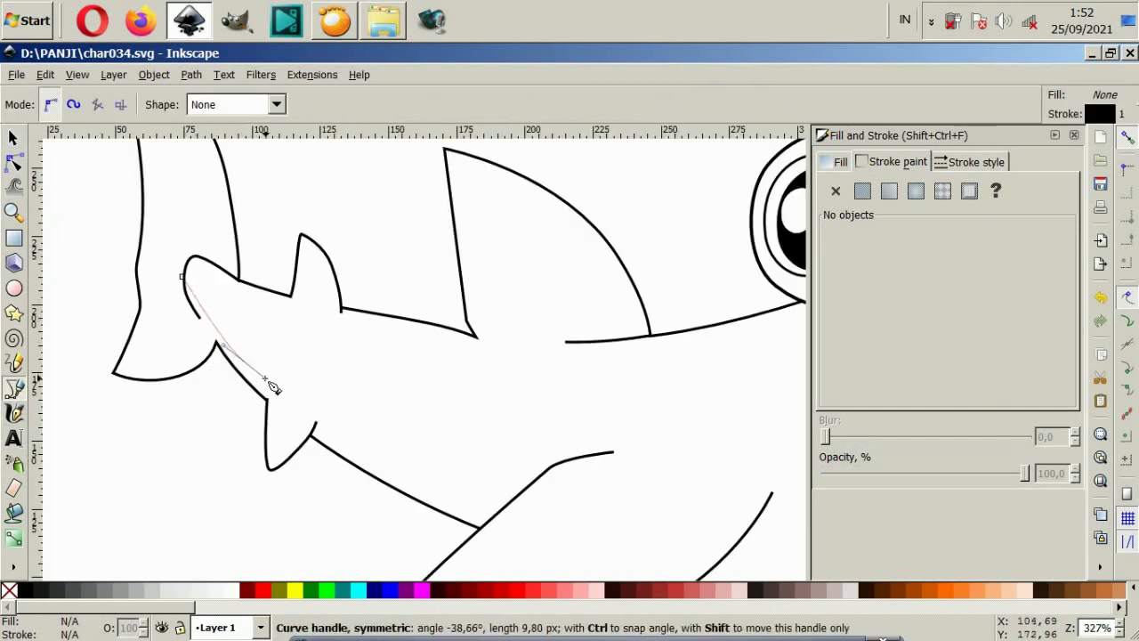
click(268, 403)
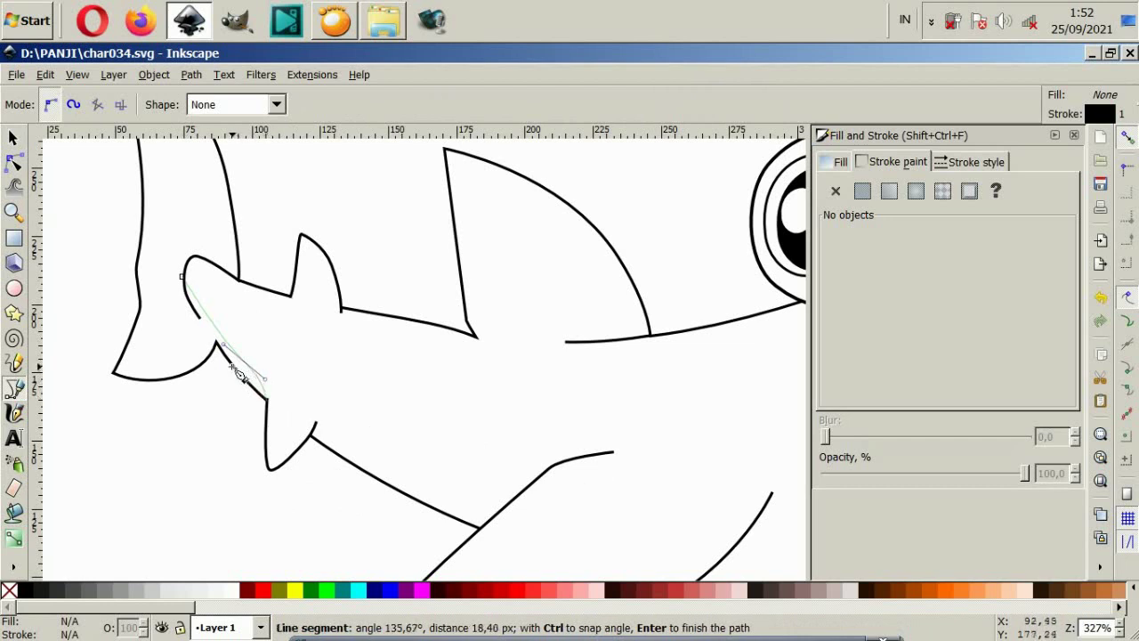
ctrl+scroll(207, 343, up, 2)
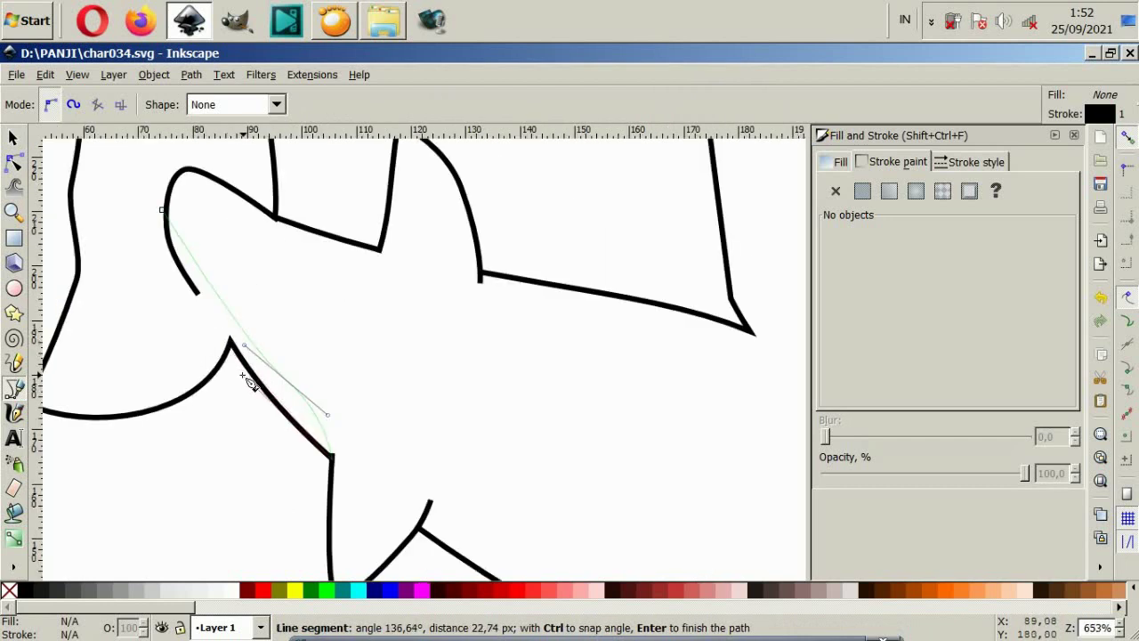
drag(242, 365, 233, 350)
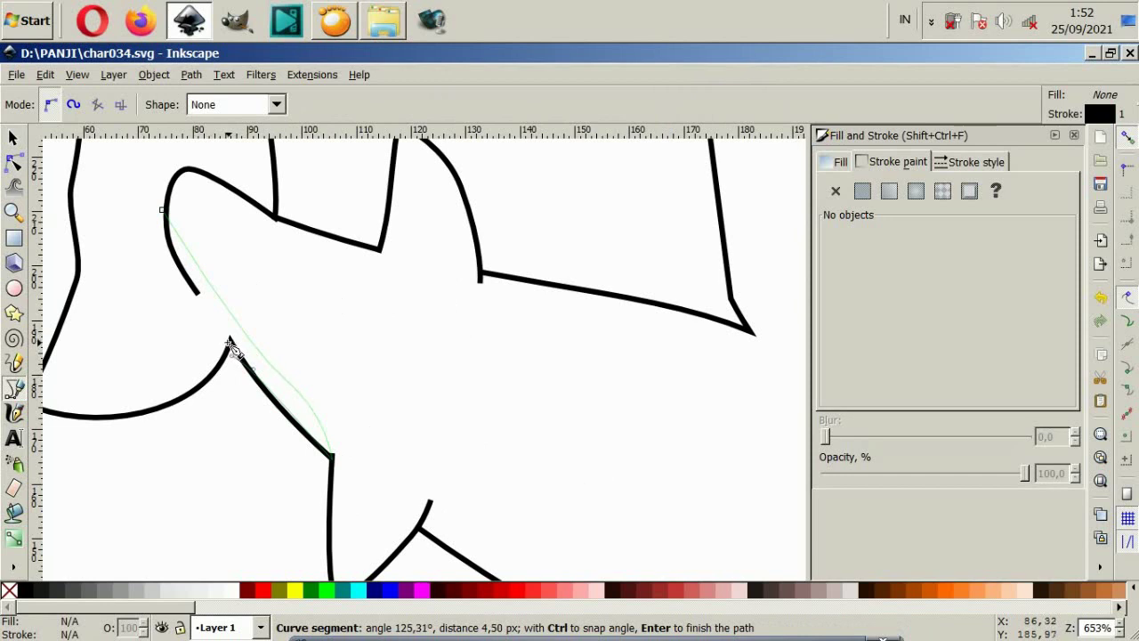
click(231, 347)
Step: Continue the path along the fin's lower edge to its tip, then close it at the start
scroll(235, 365, left, 1)
drag(231, 389, 235, 384)
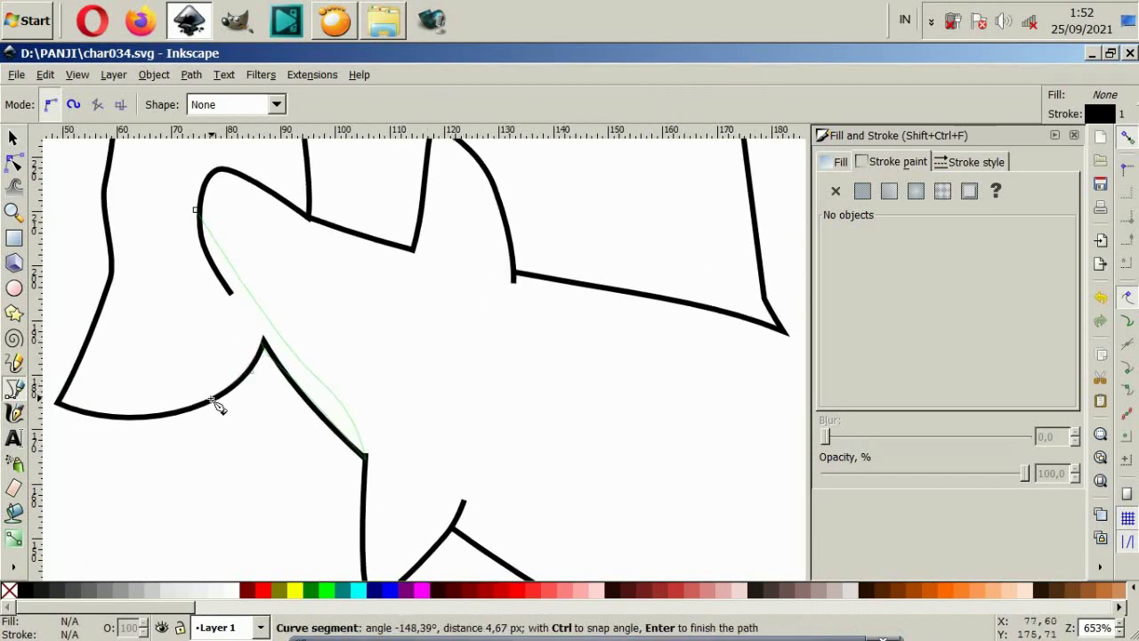
drag(178, 413, 176, 412)
click(140, 419)
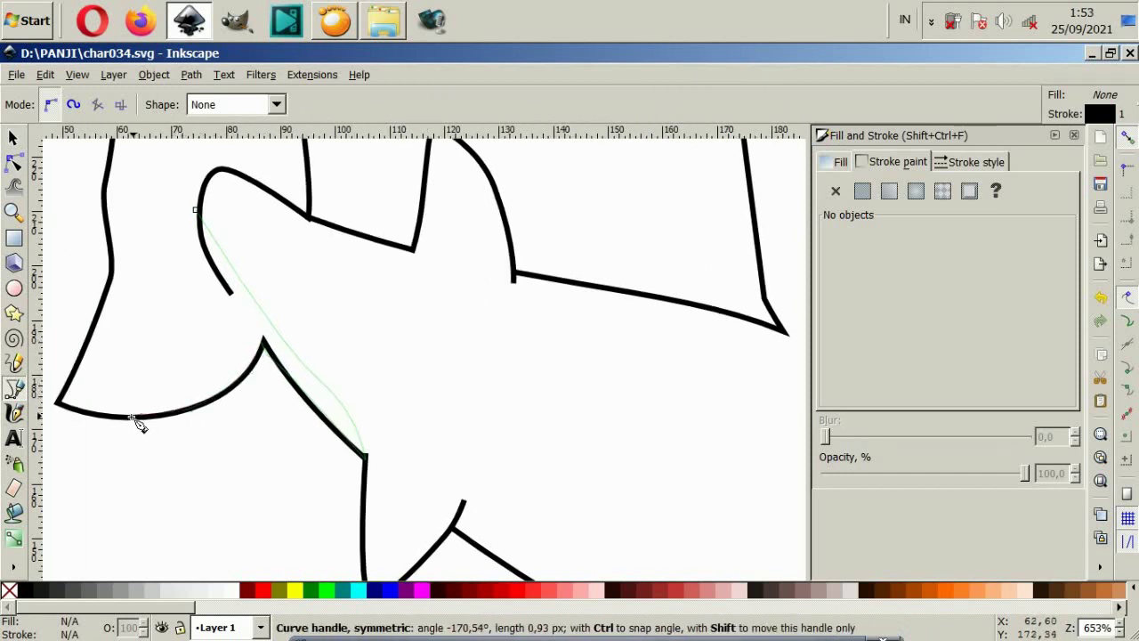
click(59, 404)
drag(138, 366, 149, 365)
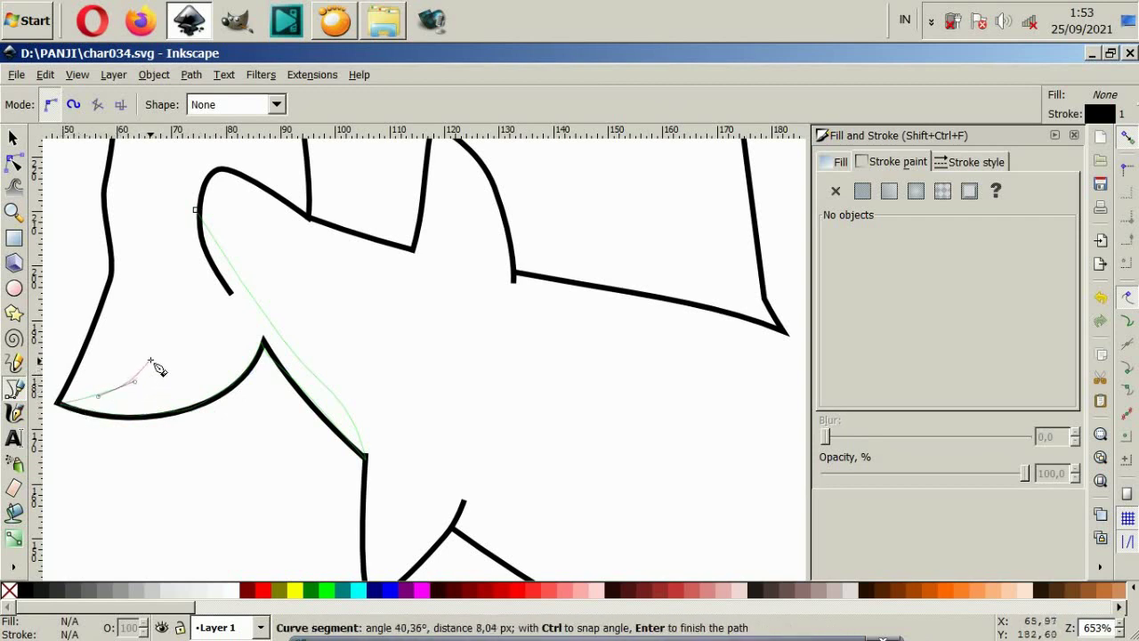
click(177, 348)
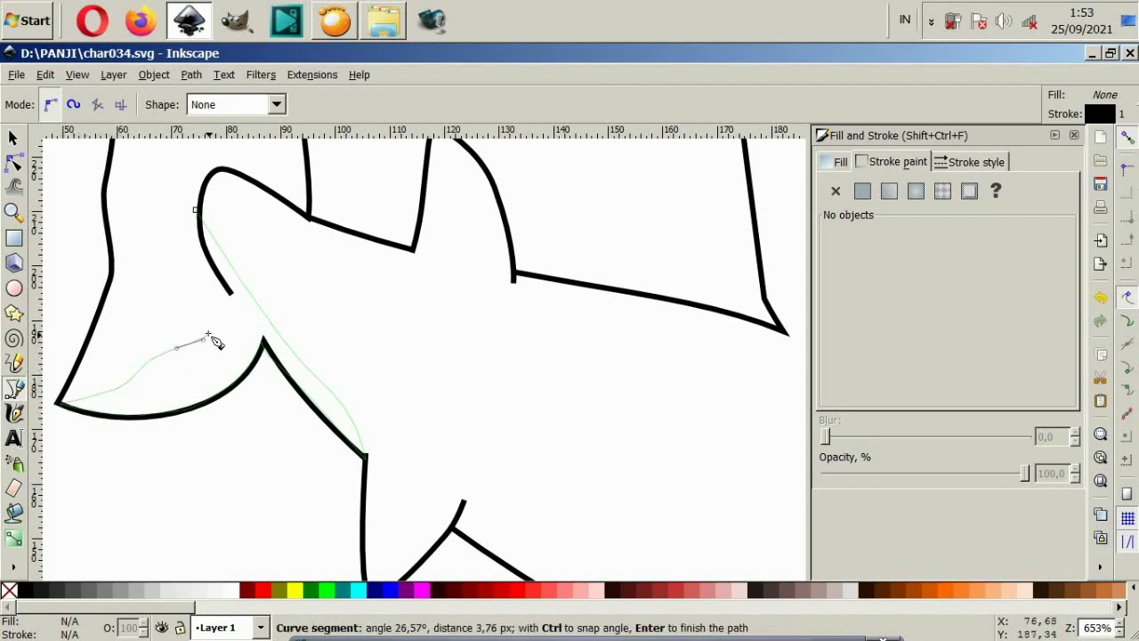
click(229, 293)
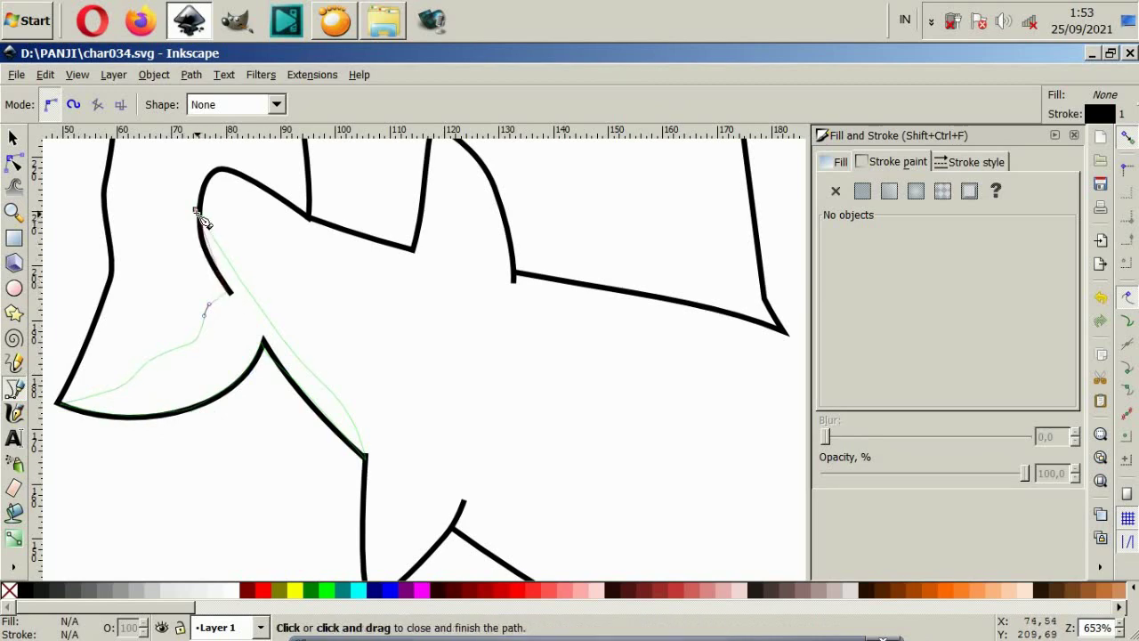
drag(196, 210, 203, 198)
scroll(399, 418, down, 4)
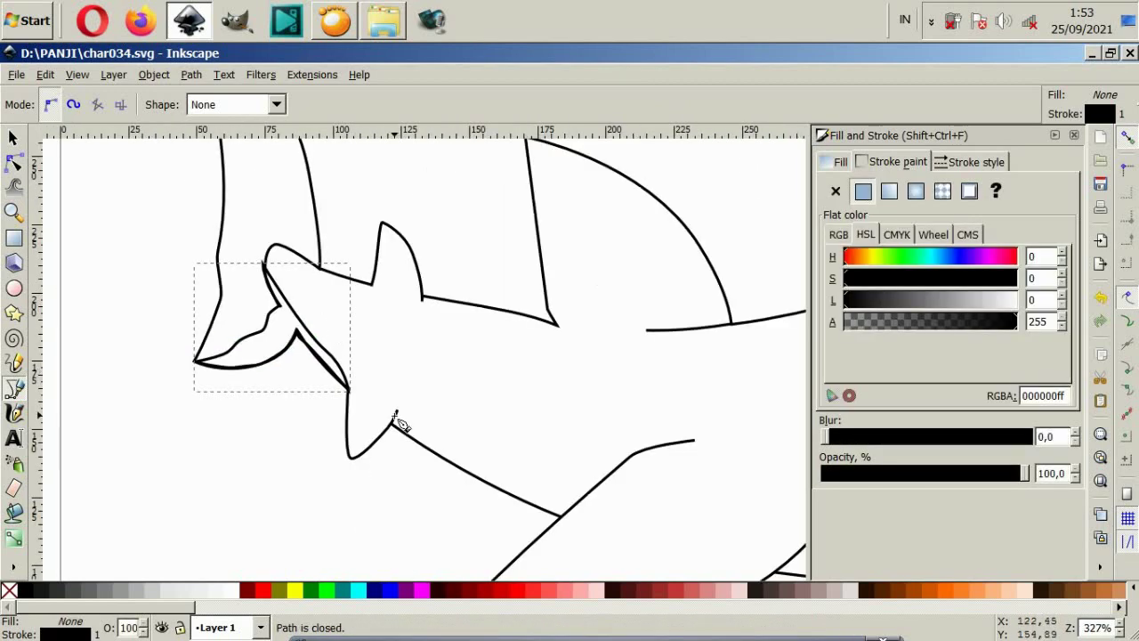
scroll(305, 450, right, 6)
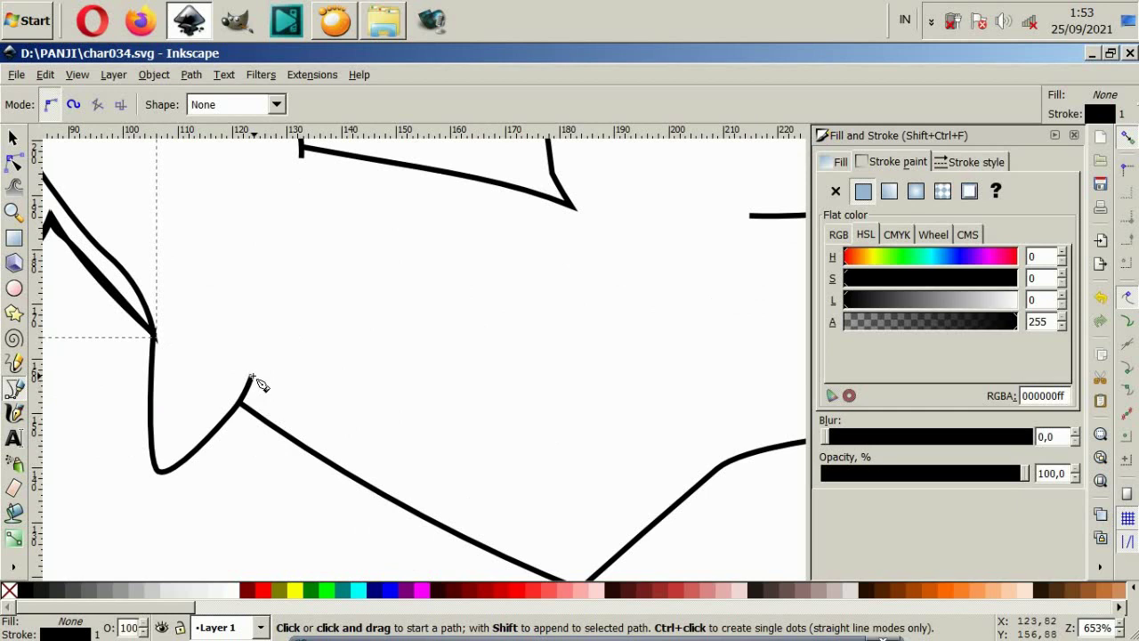
Step: After cancelling a false start, draw a closed wavy-topped Bezier shape along the belly line near the fin
click(253, 377)
click(394, 411)
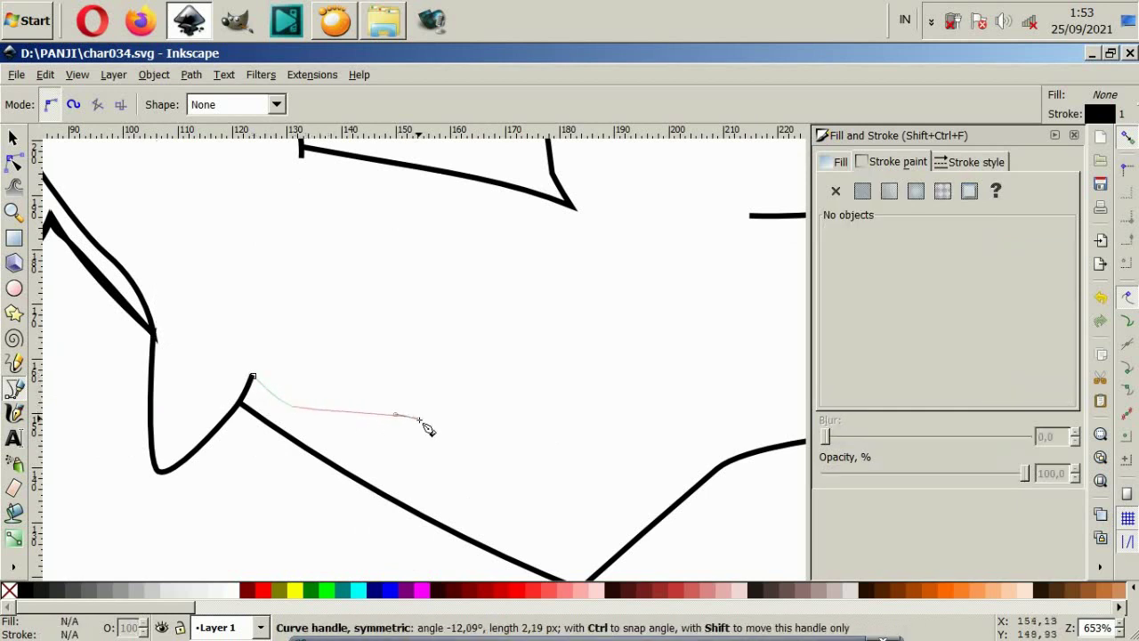
key(Escape)
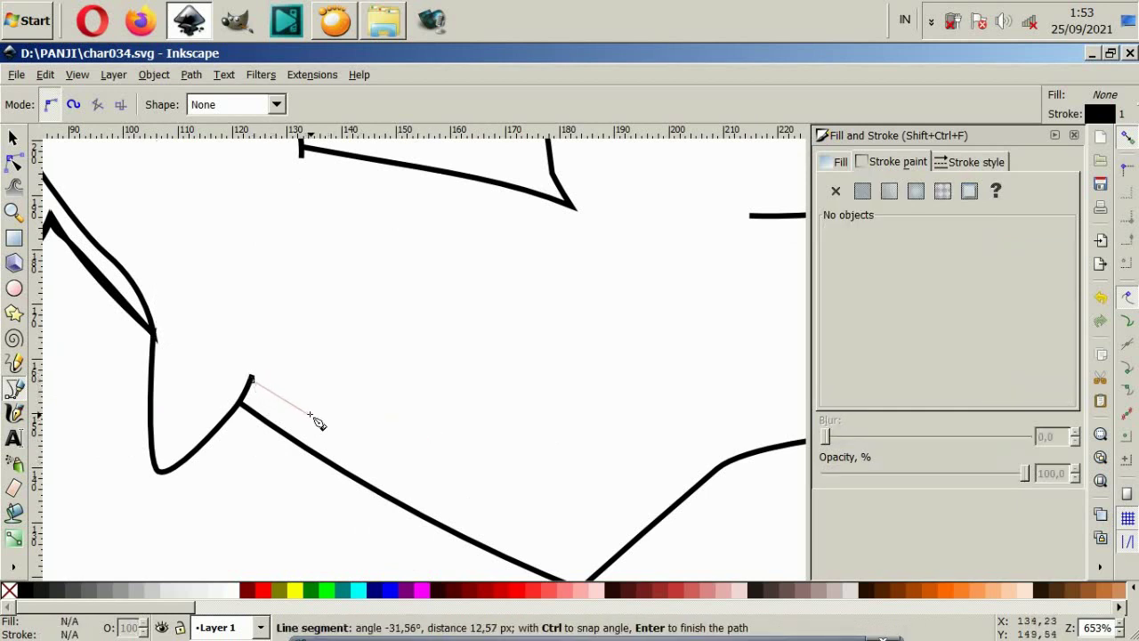
mouse_move(340, 410)
mouse_down()
mouse_move(374, 416)
mouse_move(412, 470)
mouse_up()
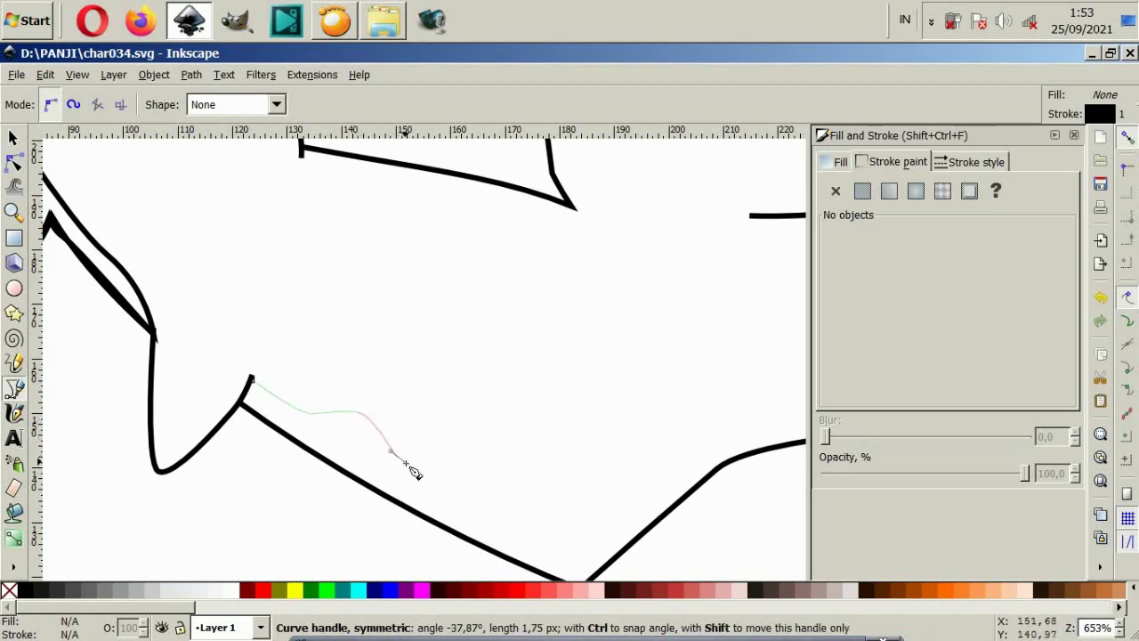
mouse_move(476, 426)
mouse_down()
mouse_move(596, 516)
mouse_move(654, 507)
mouse_up()
click(672, 522)
scroll(596, 554, down, 1)
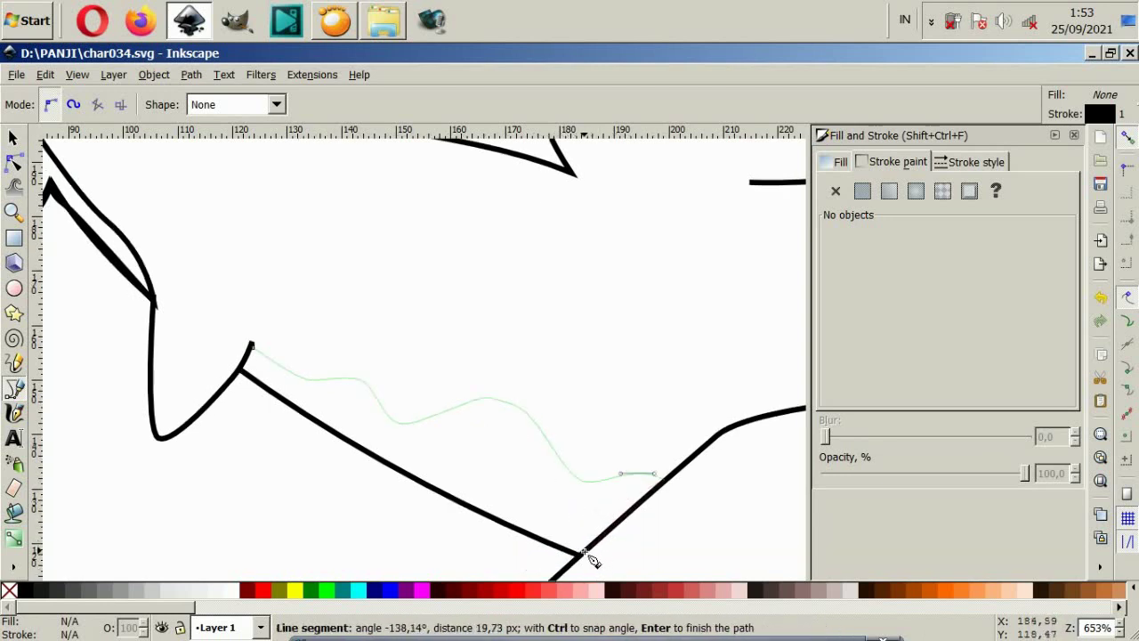
click(584, 555)
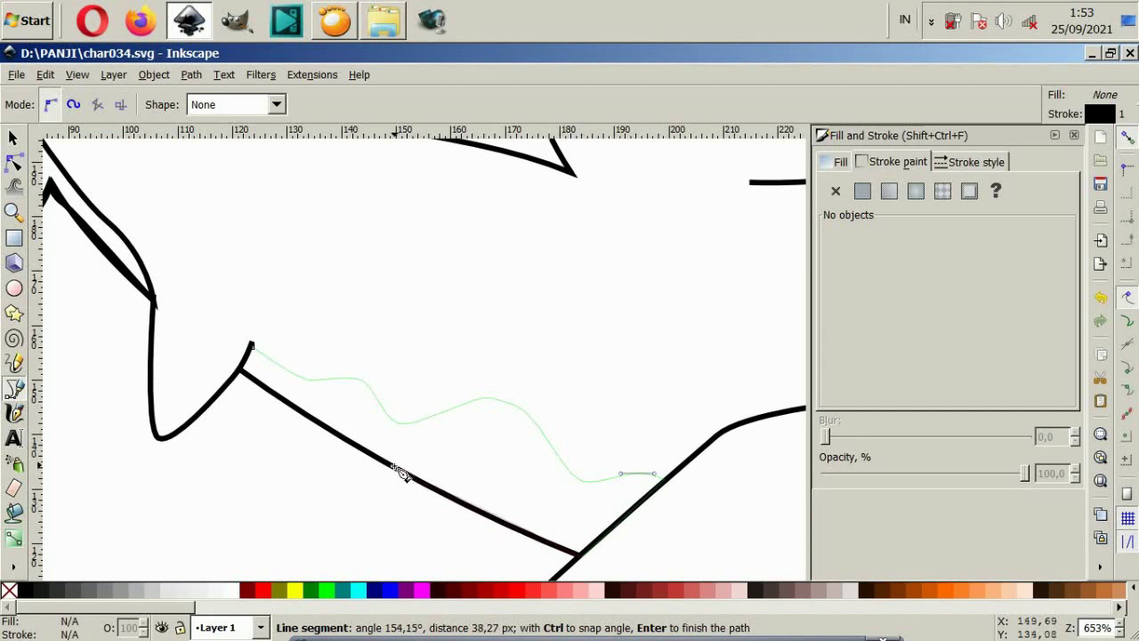
drag(402, 473, 307, 422)
click(252, 345)
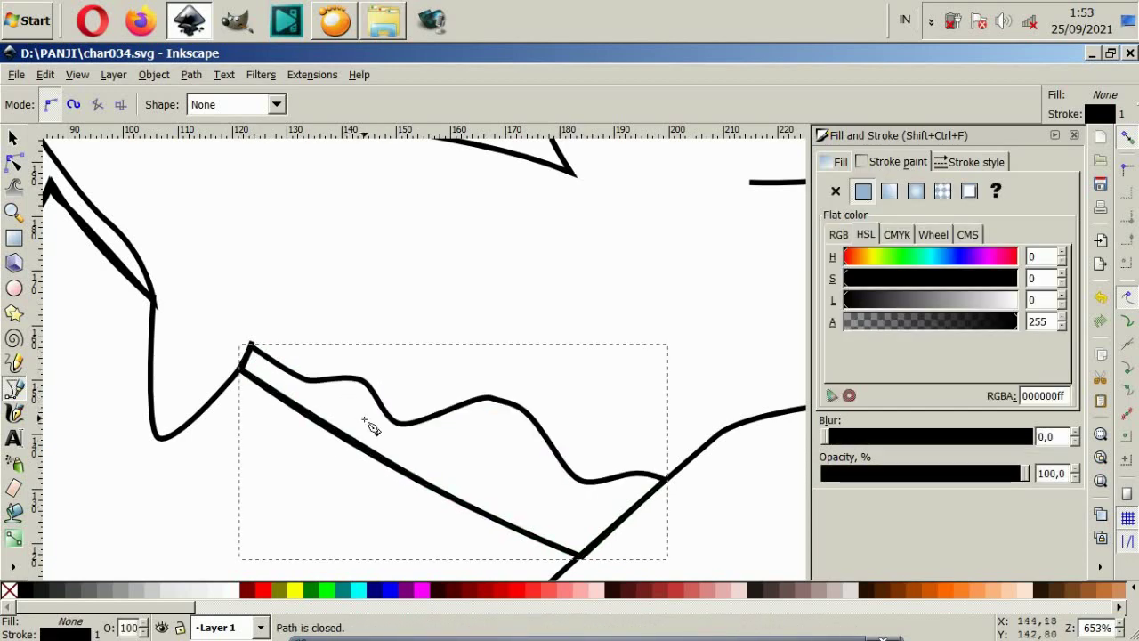
ctrl+scroll(374, 424, down, 2)
ctrl+scroll(587, 458, down, 2)
Step: Start a Bezier outline at the lower jaw, arching over the mouth and down the snout's edge
ctrl+scroll(605, 485, up, 2)
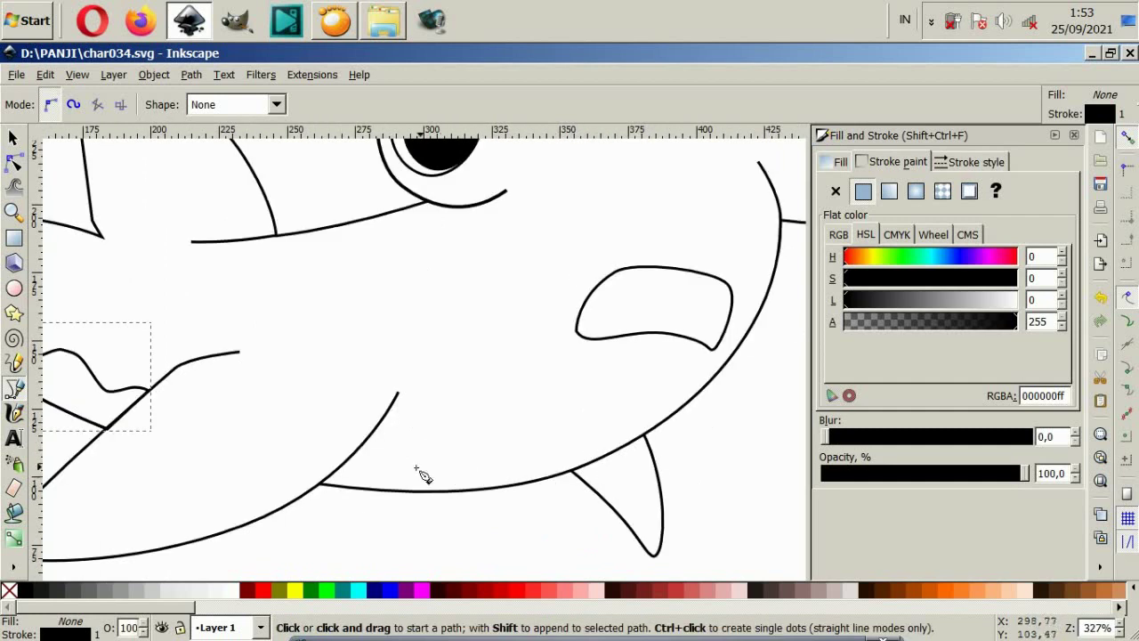
click(384, 418)
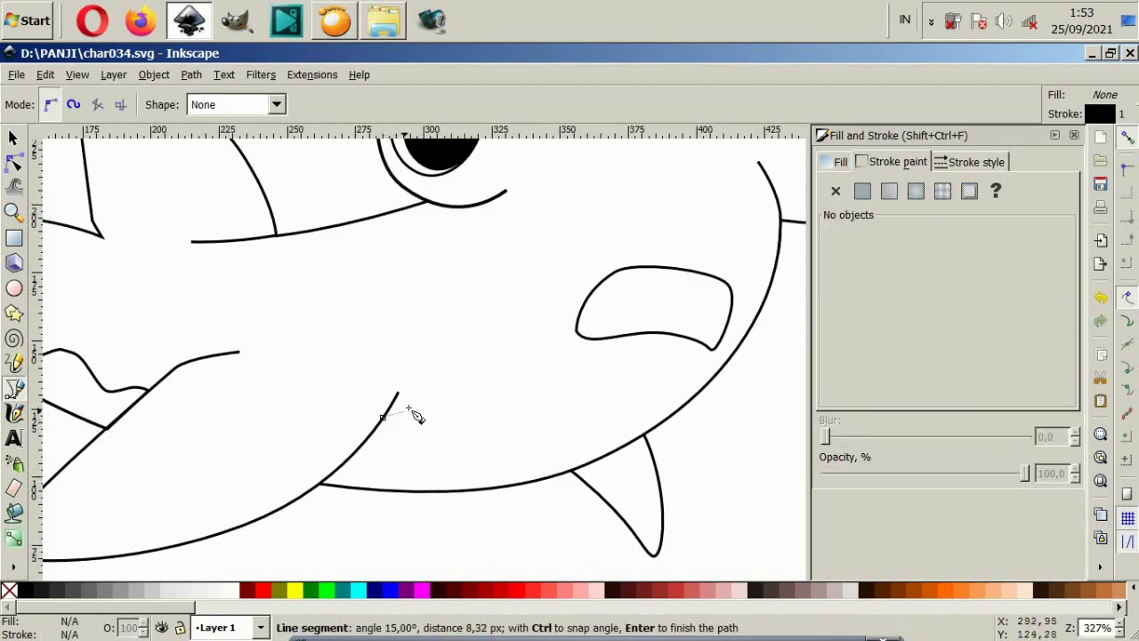
scroll(437, 379, up, 2)
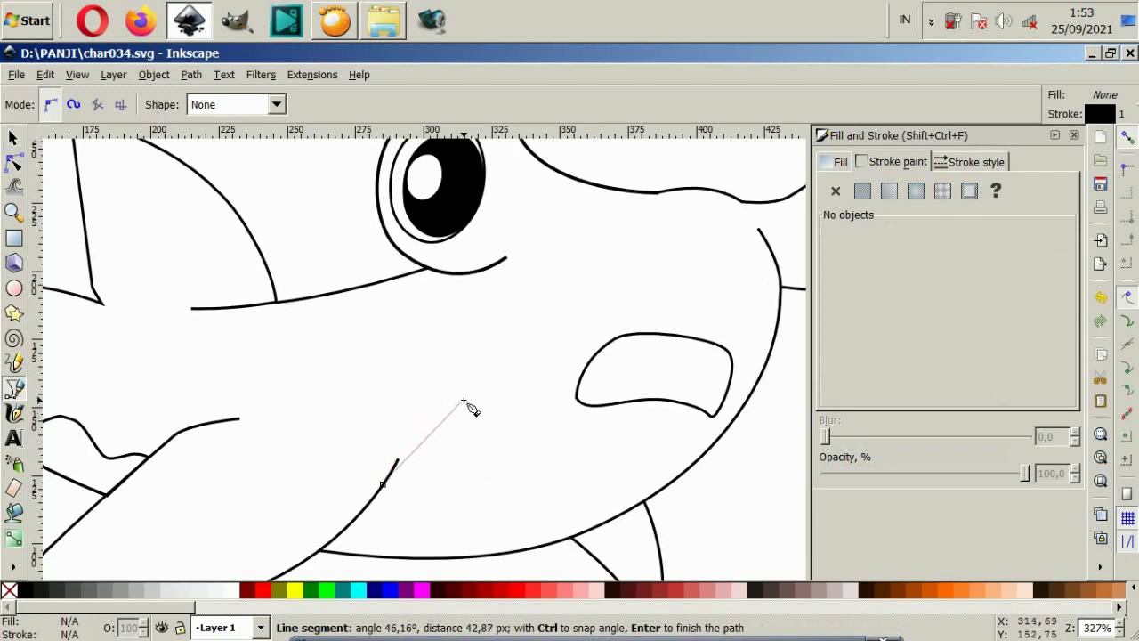
drag(491, 395, 509, 383)
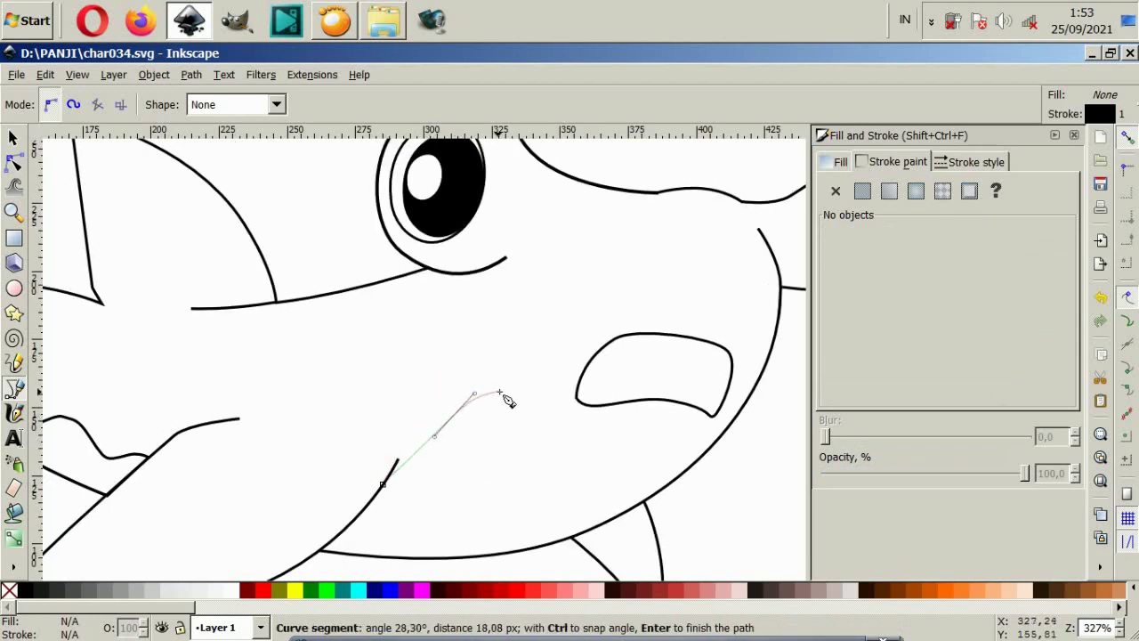
drag(539, 330, 557, 312)
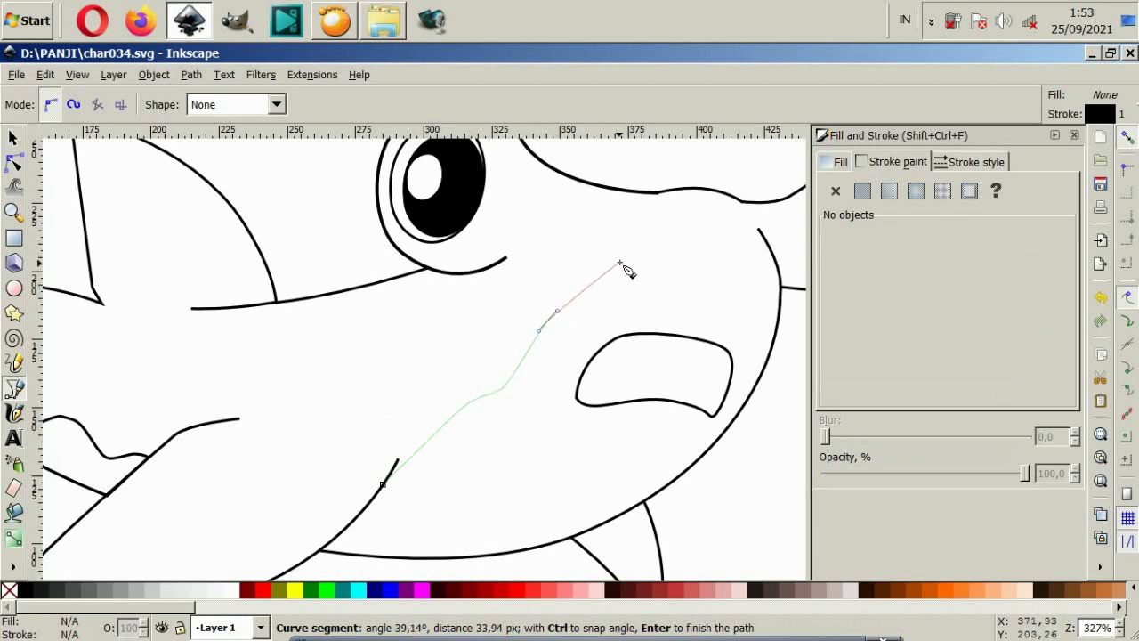
mouse_move(665, 286)
mouse_down()
mouse_move(709, 282)
mouse_move(744, 319)
mouse_up()
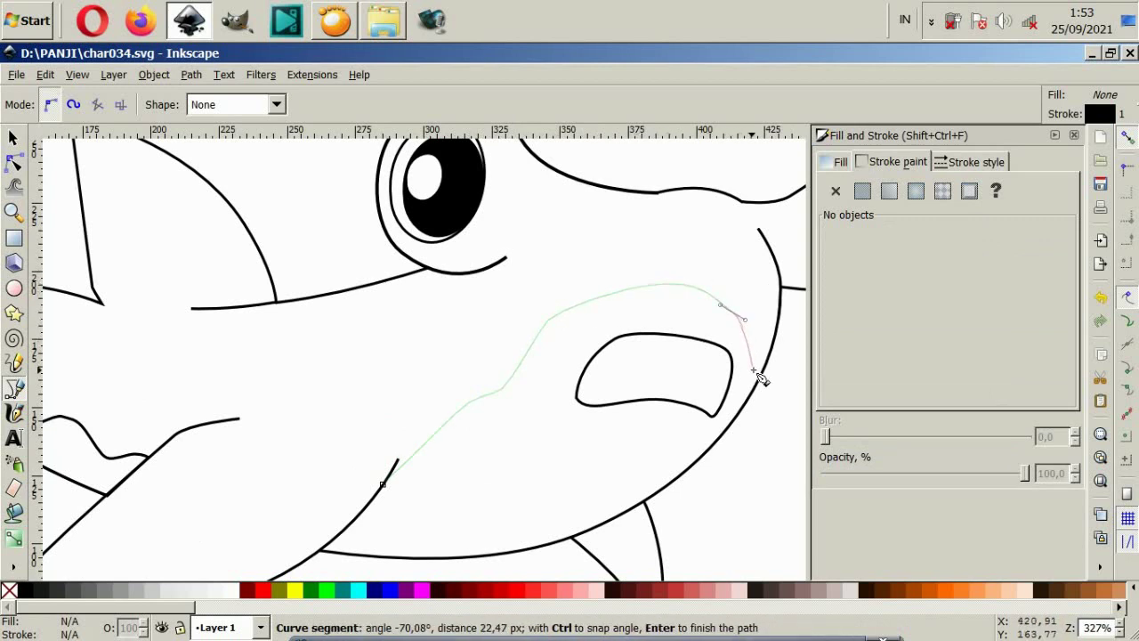
drag(751, 393, 742, 413)
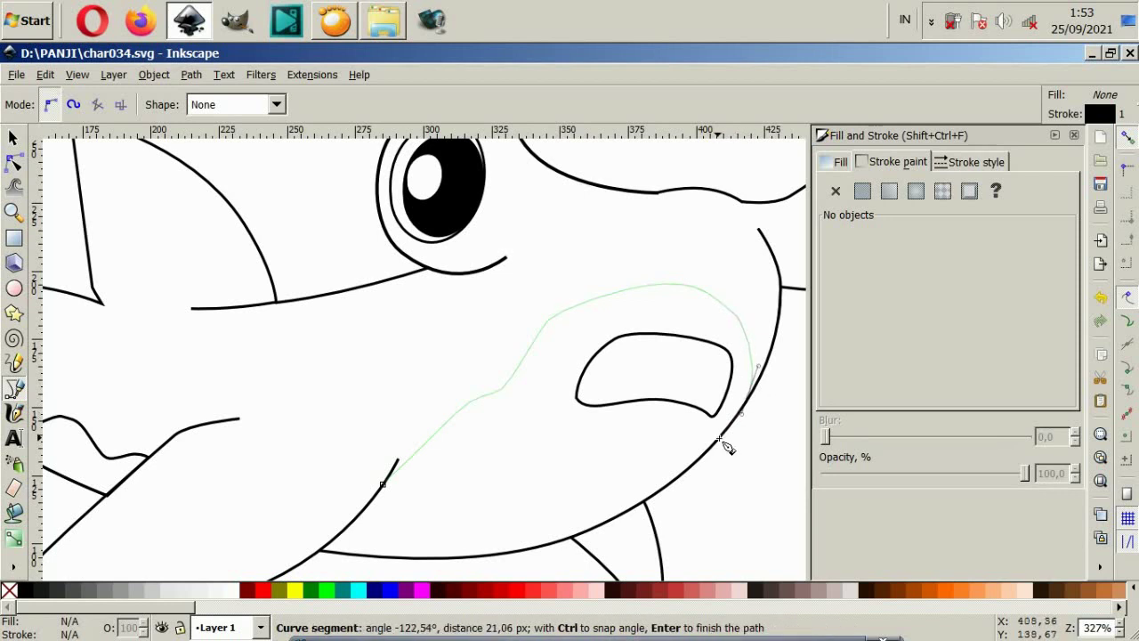
Step: Continue the outline along the lower body and belly, closing it at the starting point
scroll(623, 516, down, 1)
scroll(673, 469, up, 1)
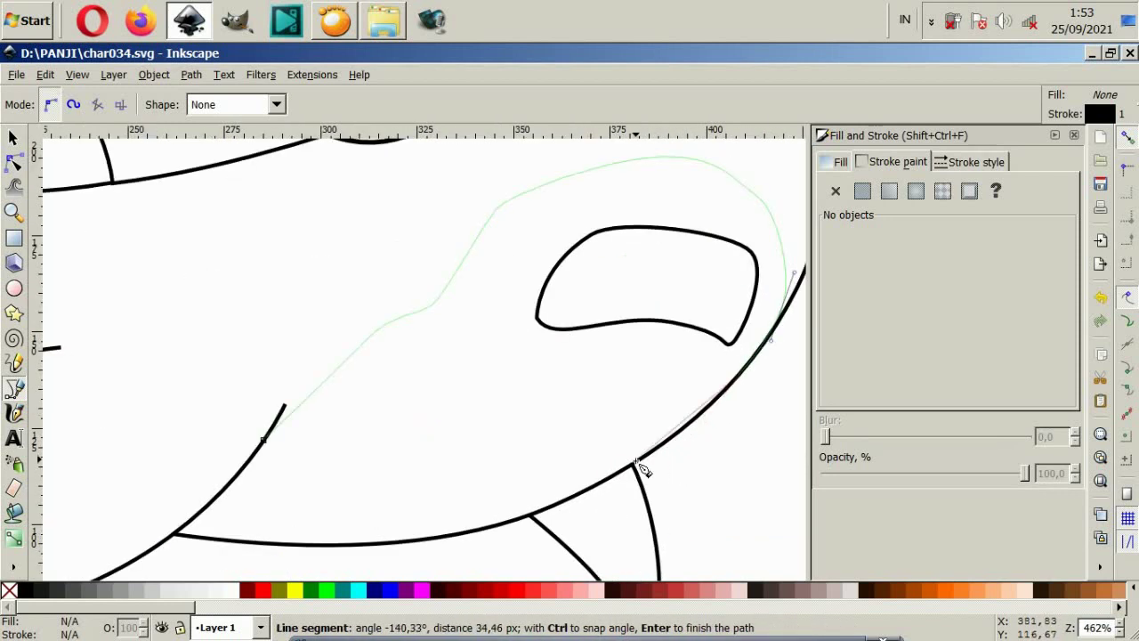
drag(632, 467, 589, 481)
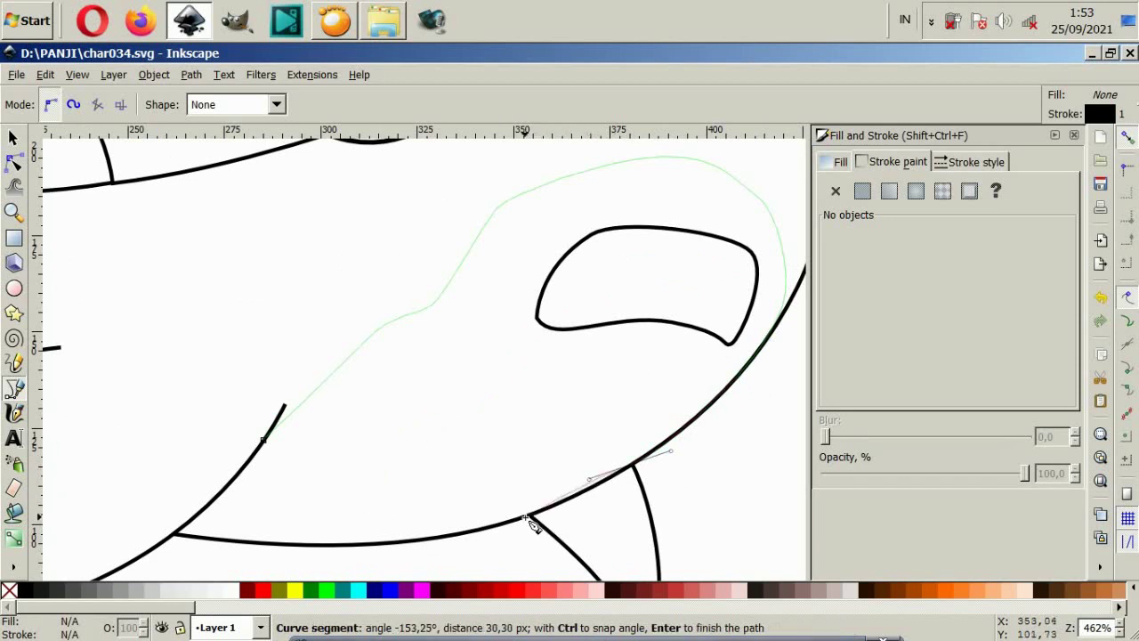
drag(528, 518, 487, 520)
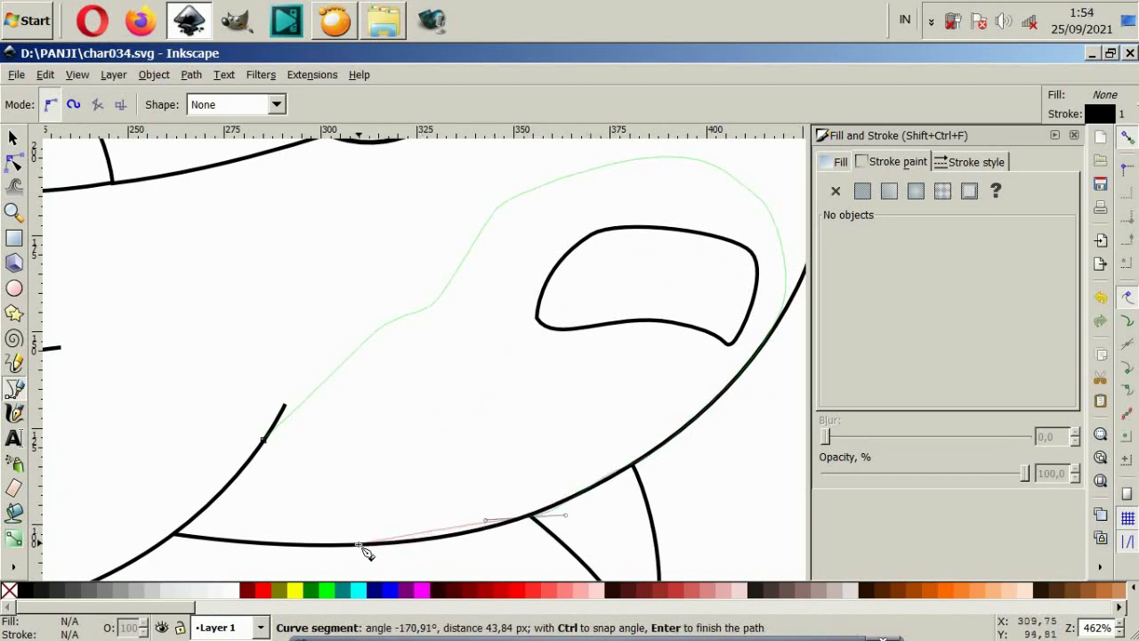
drag(359, 544, 287, 540)
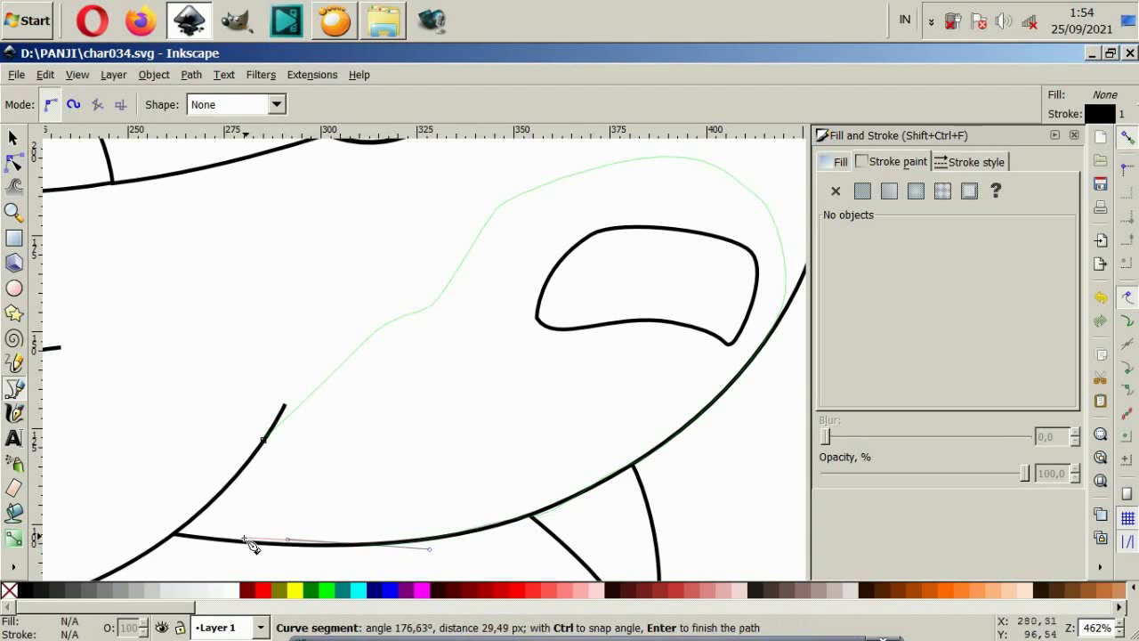
click(177, 536)
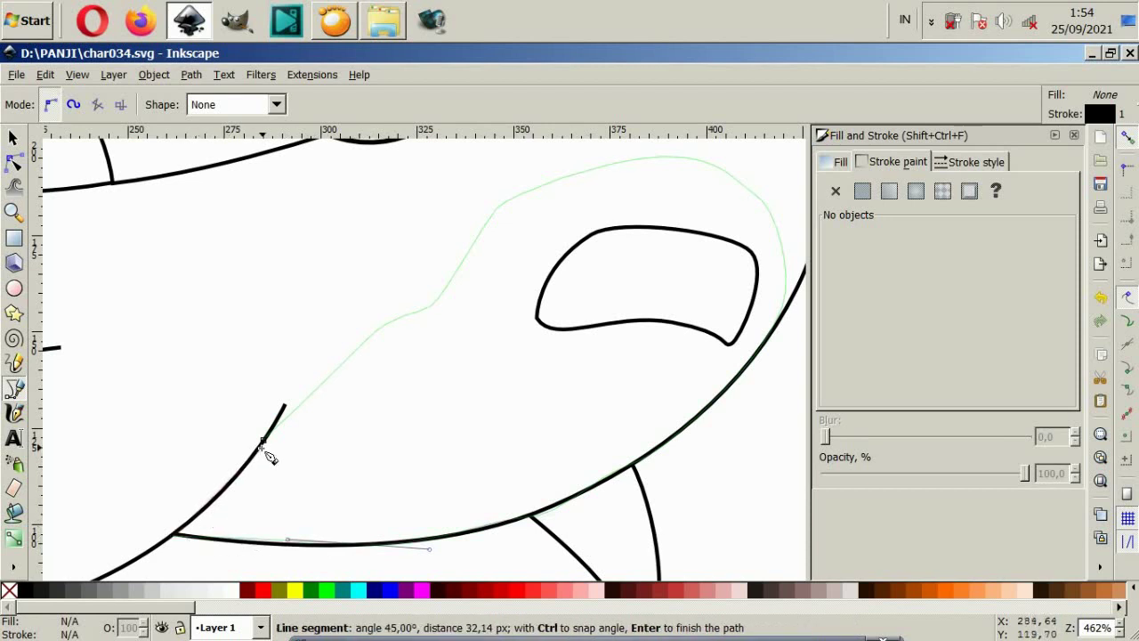
drag(263, 440, 272, 412)
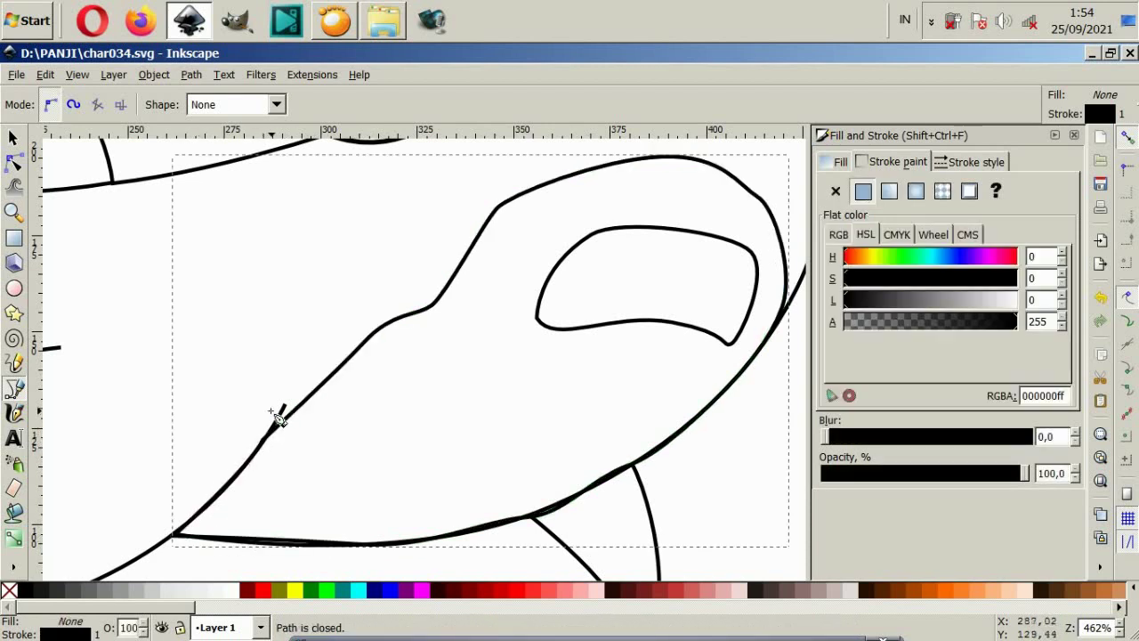
Step: With the Node tool, reshape the outline's bottom curve and lower-right point to follow the belly
key(n)
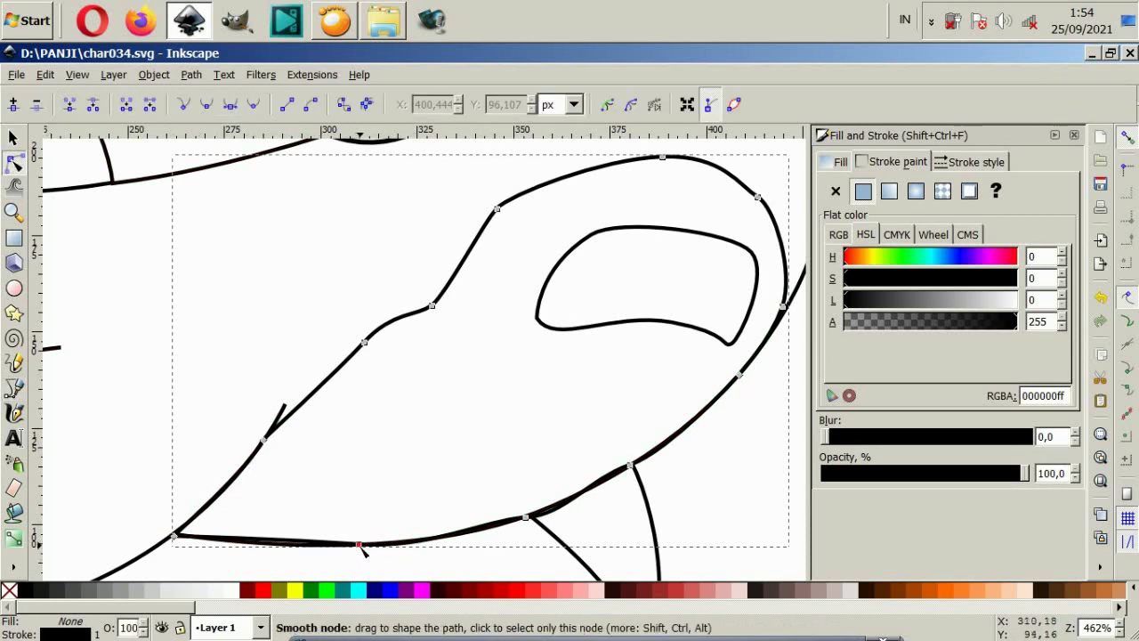
click(358, 544)
drag(287, 539, 263, 544)
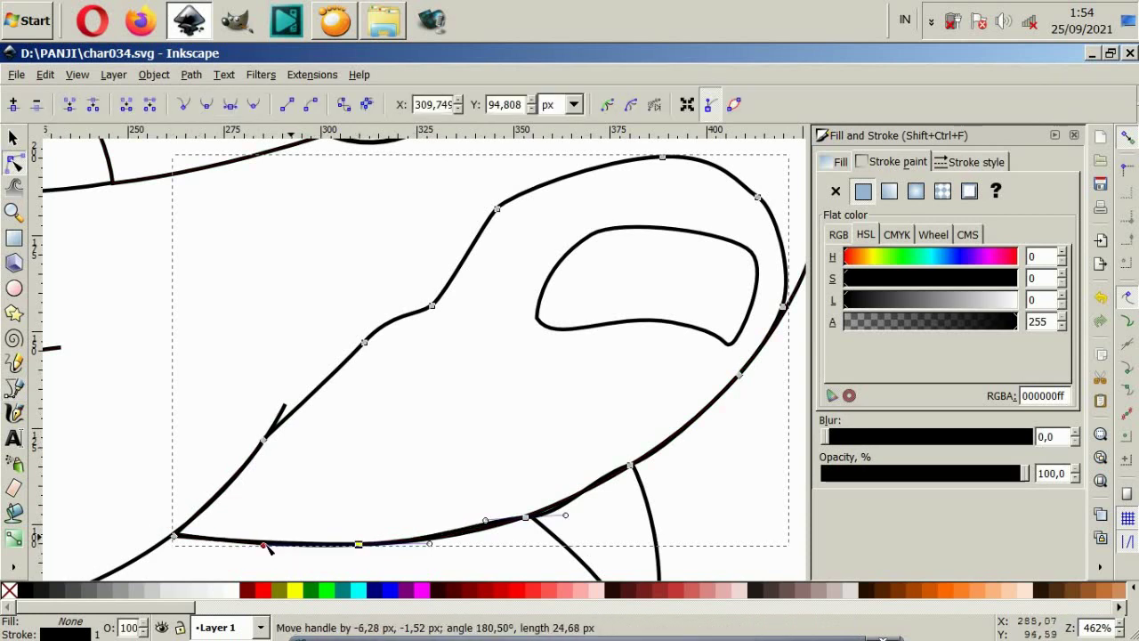
drag(446, 544, 463, 541)
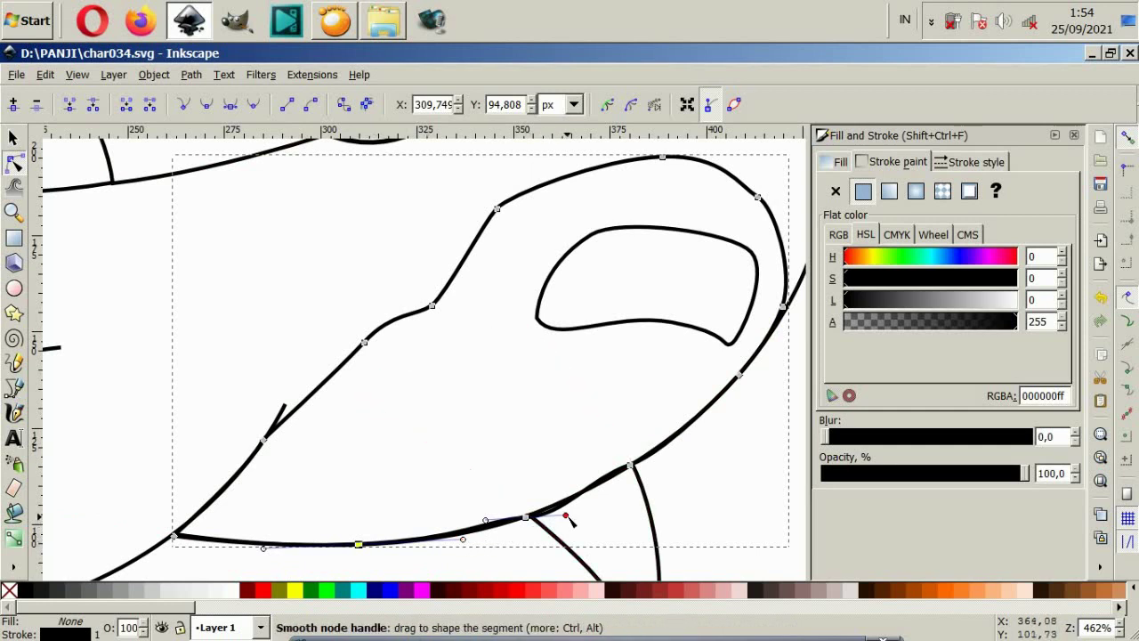
drag(565, 515, 585, 488)
click(630, 465)
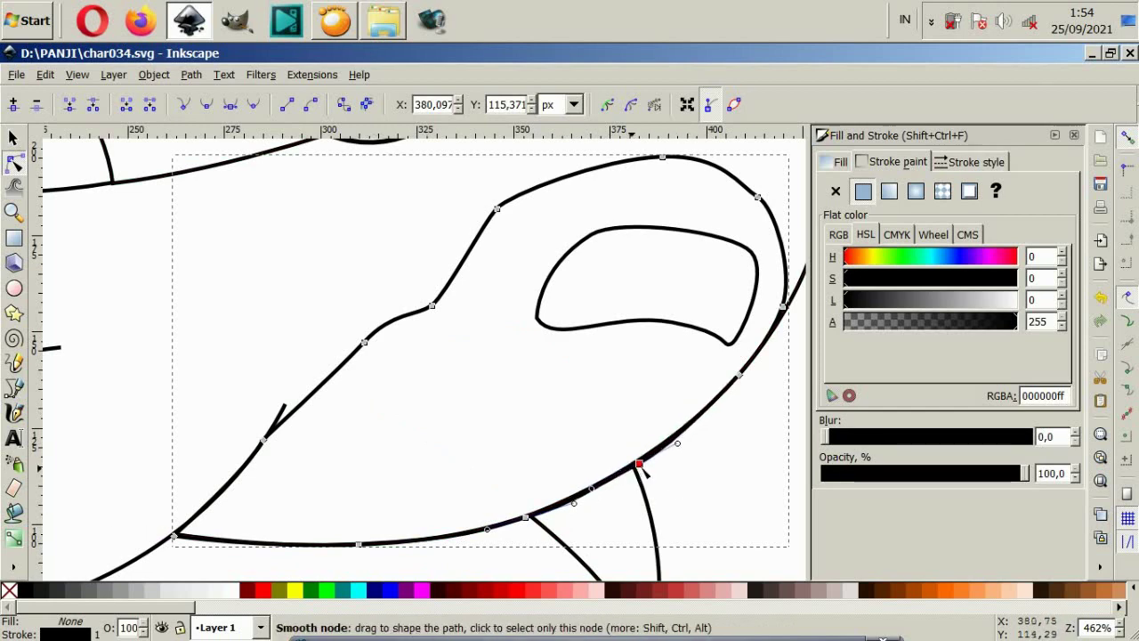
drag(630, 465, 638, 460)
key(Escape)
key(Escape)
key(5)
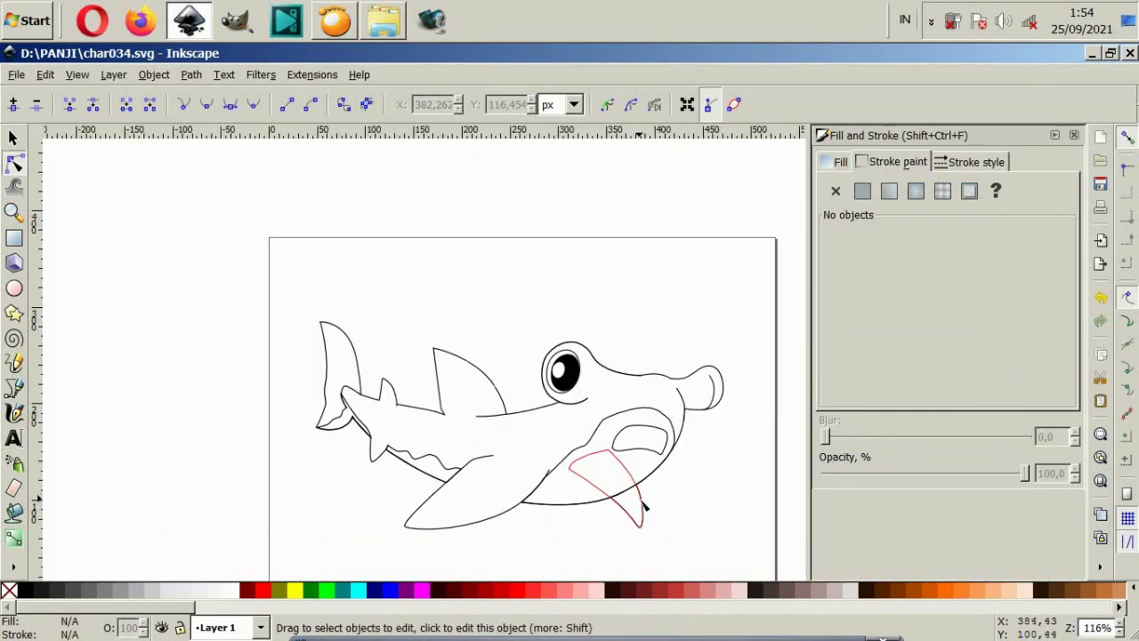
Step: Pull the upper-right point to the snout edge and reshape the top curve over the mouth
scroll(652, 498, up, 1)
click(683, 390)
scroll(684, 389, up, 2)
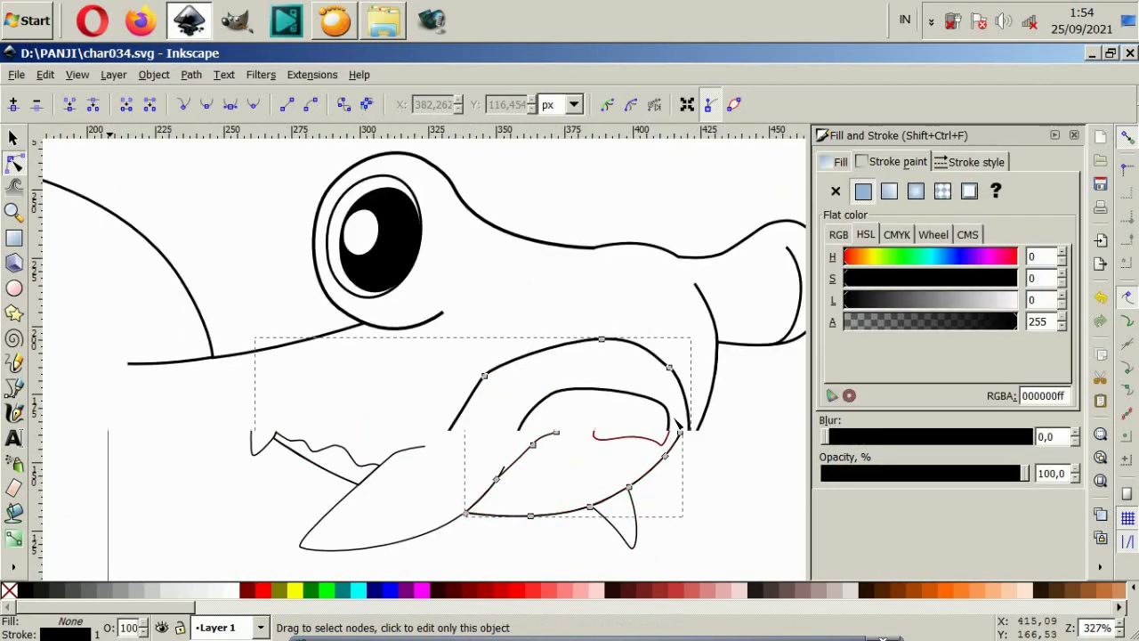
mouse_move(670, 366)
mouse_down()
mouse_move(688, 365)
mouse_move(712, 401)
mouse_up()
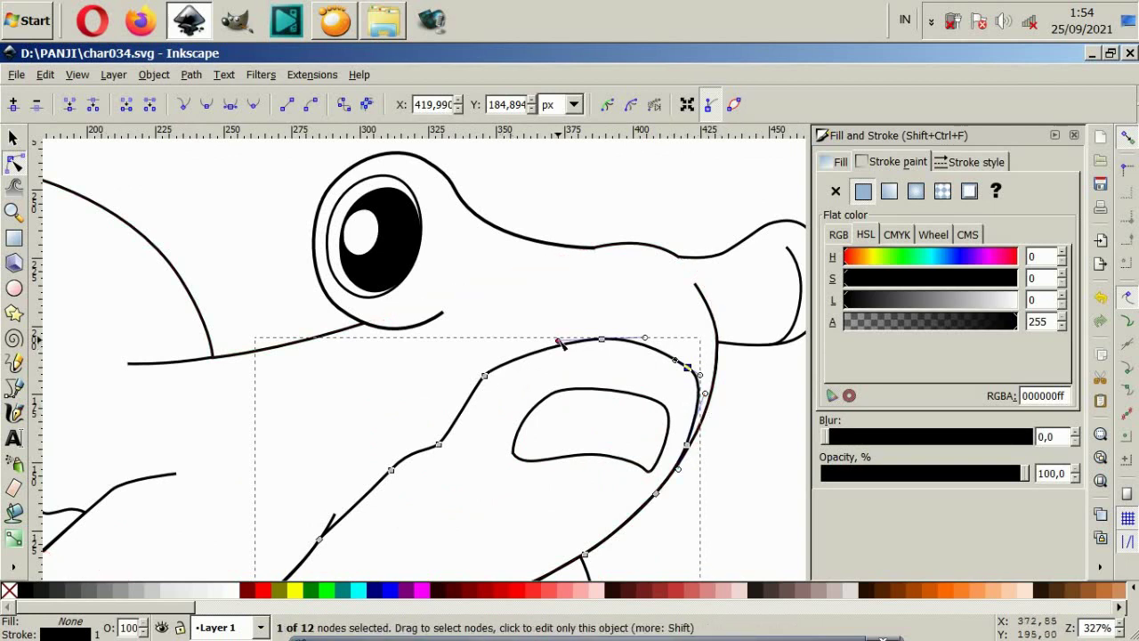
drag(559, 342, 523, 303)
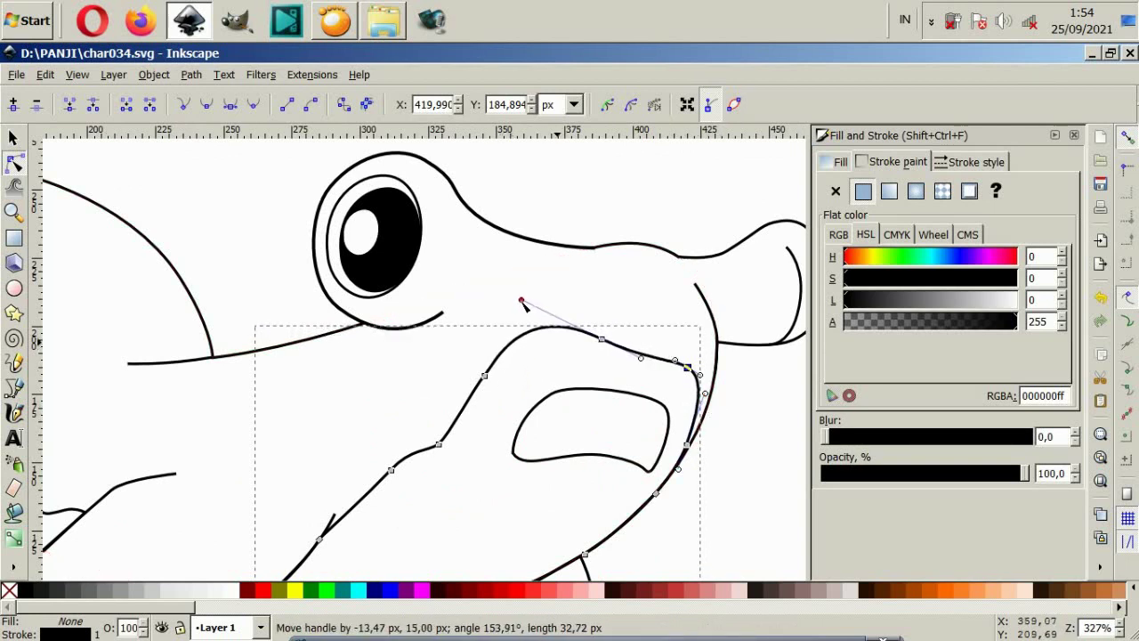
mouse_move(691, 370)
mouse_down()
mouse_move(704, 365)
mouse_move(676, 335)
mouse_move(659, 375)
mouse_up()
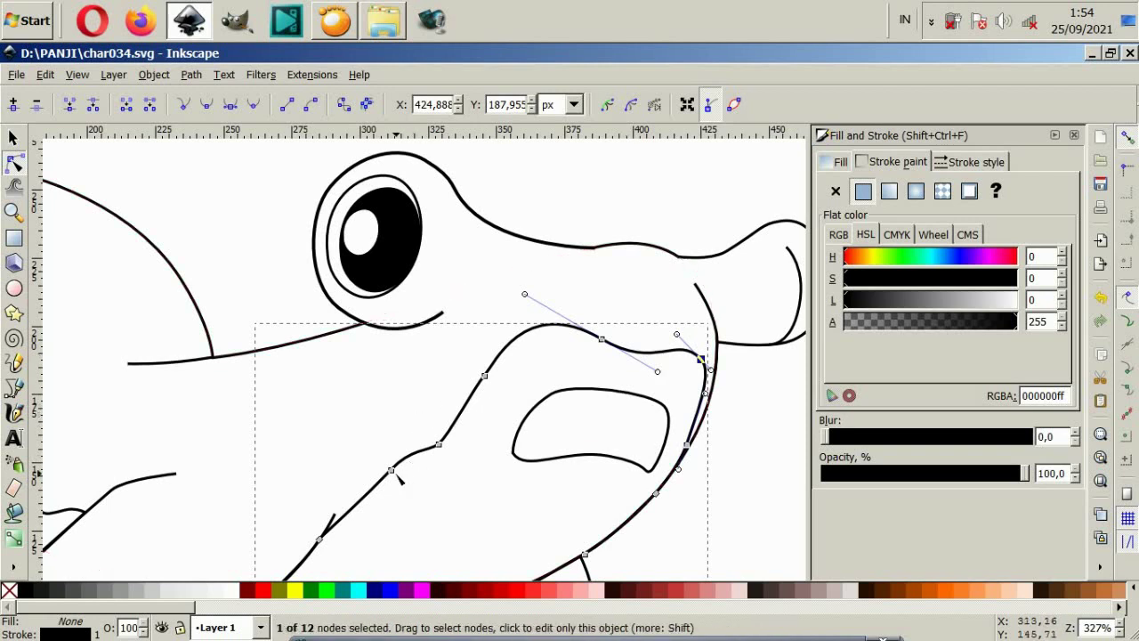
Step: Insert a node on the upper-left edge and shape a small wave there
mouse_move(393, 473)
mouse_down()
mouse_move(398, 521)
mouse_move(370, 475)
mouse_move(412, 478)
mouse_up()
double_click(402, 461)
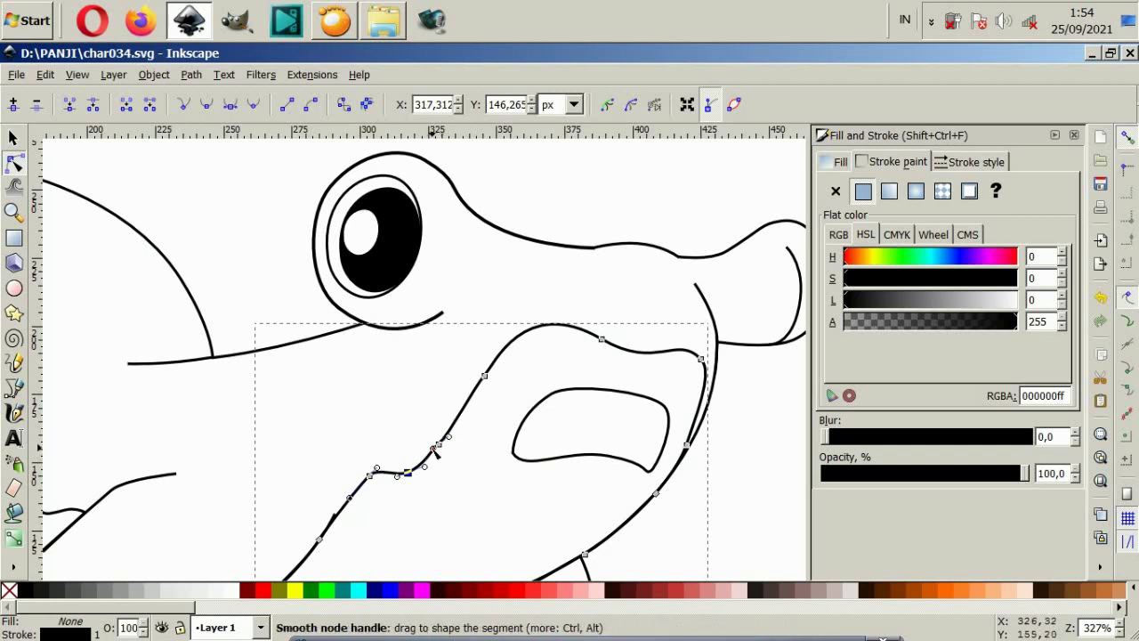
mouse_move(421, 461)
mouse_down()
mouse_move(415, 453)
mouse_move(403, 481)
mouse_move(406, 462)
mouse_move(357, 493)
mouse_move(376, 477)
mouse_up()
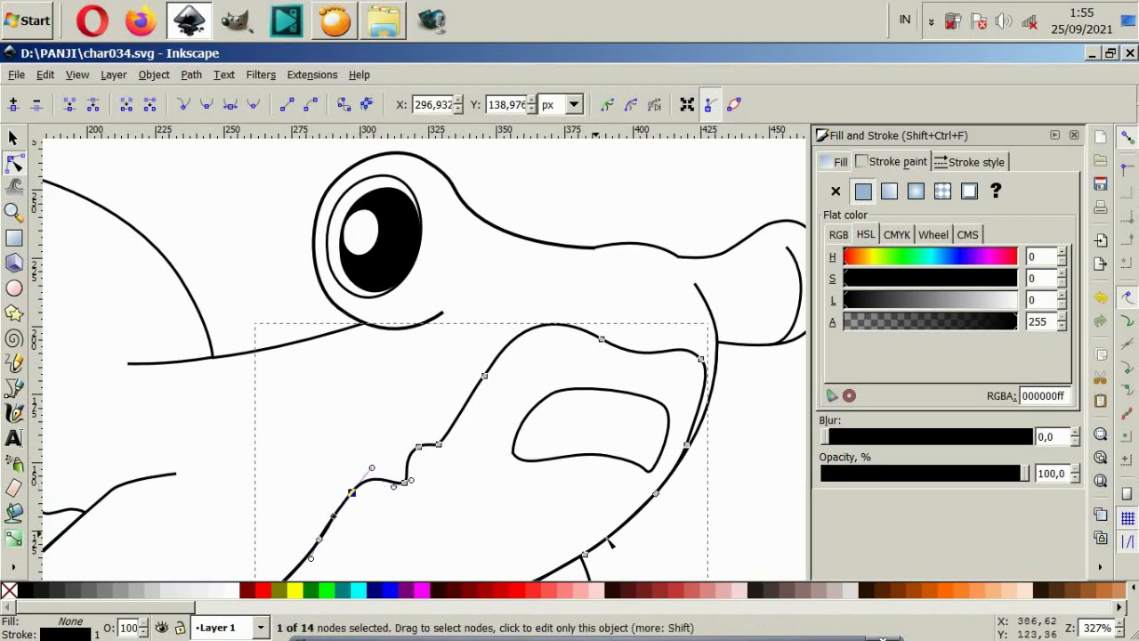
key(Escape)
key(Escape)
Step: Adjust the nodes of the lower head shape's top curve over the mouth
scroll(614, 520, down, 4)
scroll(668, 540, up, 1)
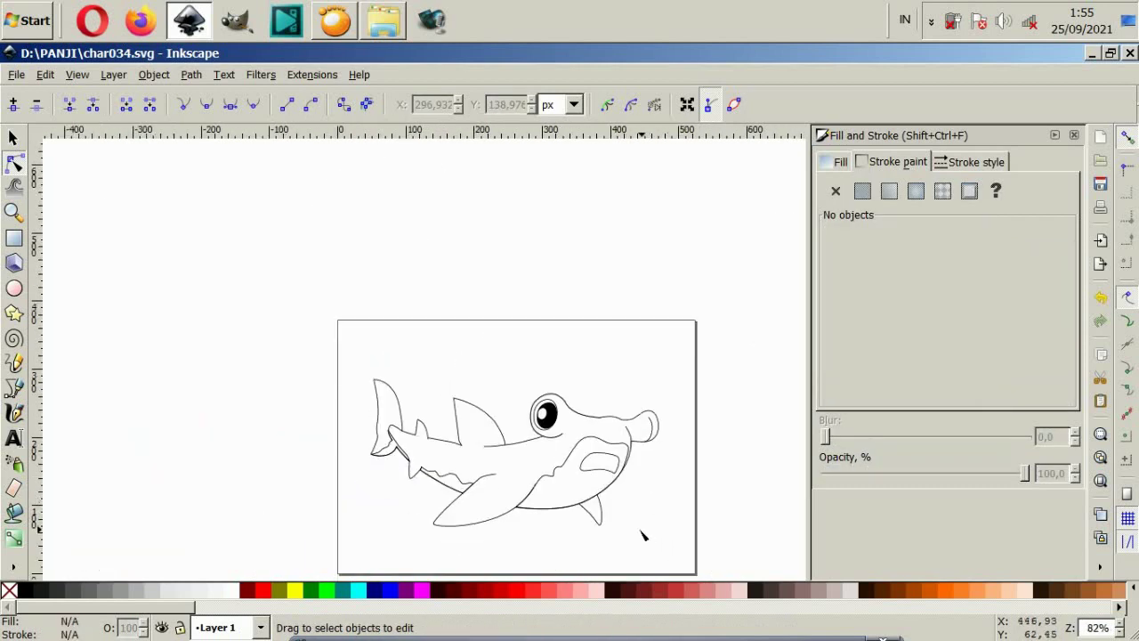
scroll(643, 536, up, 1)
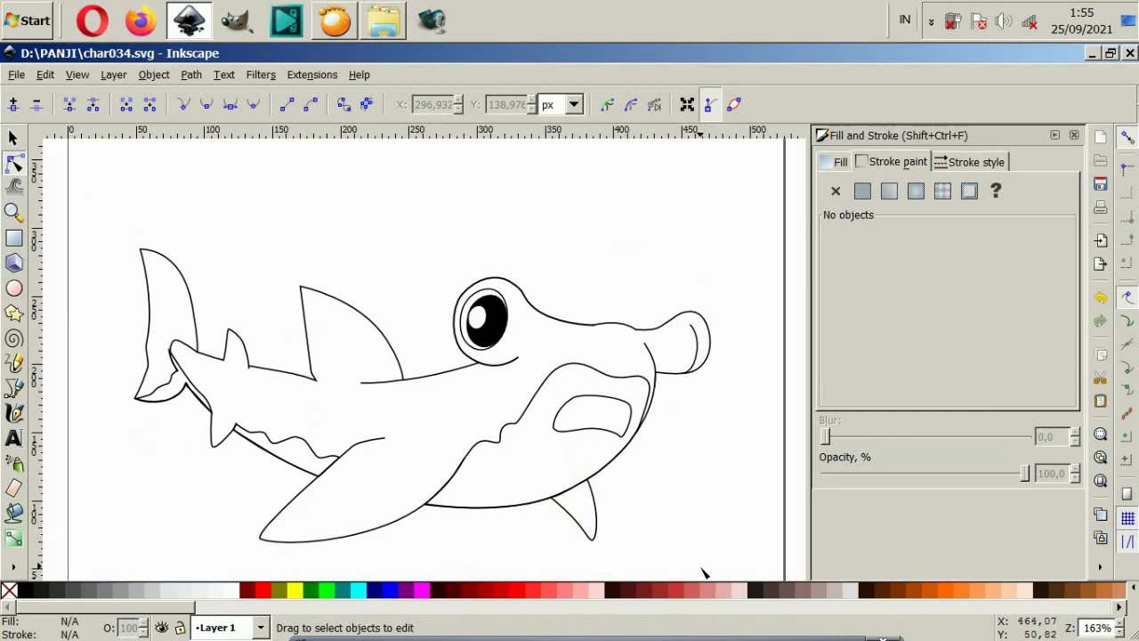
click(608, 386)
scroll(609, 388, up, 1)
drag(525, 326, 625, 398)
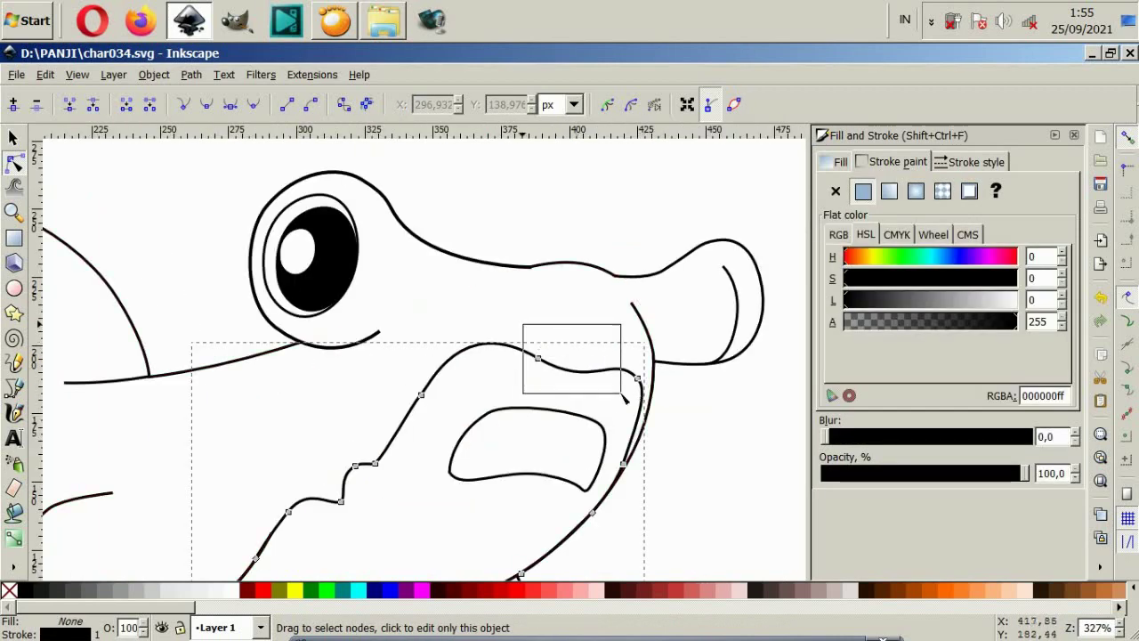
drag(539, 360, 549, 345)
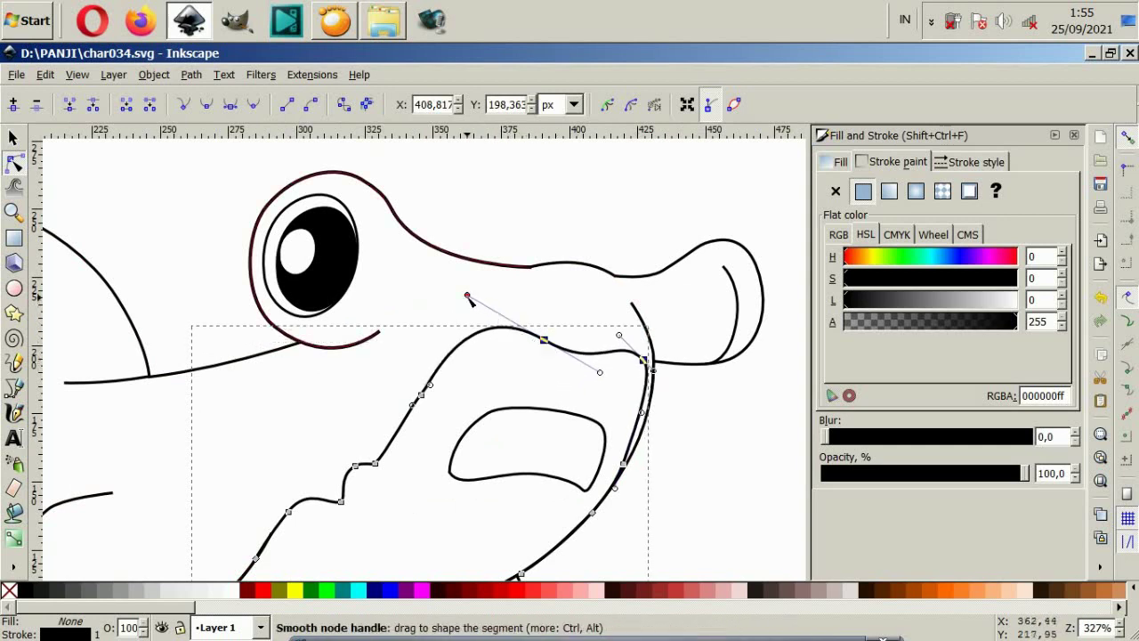
drag(467, 295, 476, 314)
key(Escape)
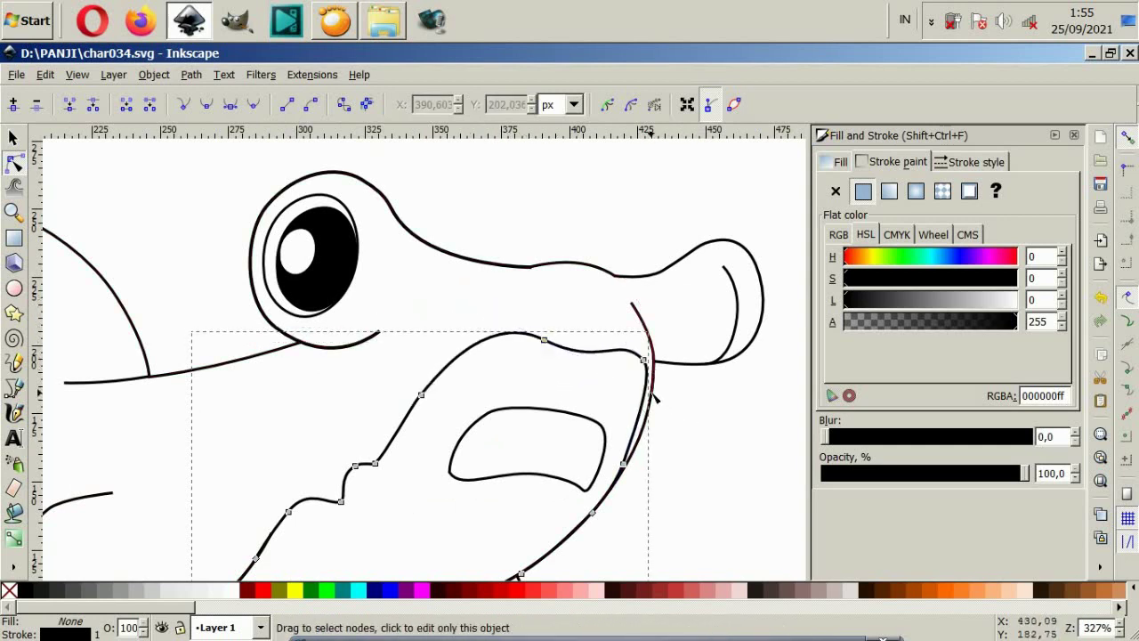
Step: Smooth the right-edge curve so the jaw corner flows into the snout, then deselect
click(647, 362)
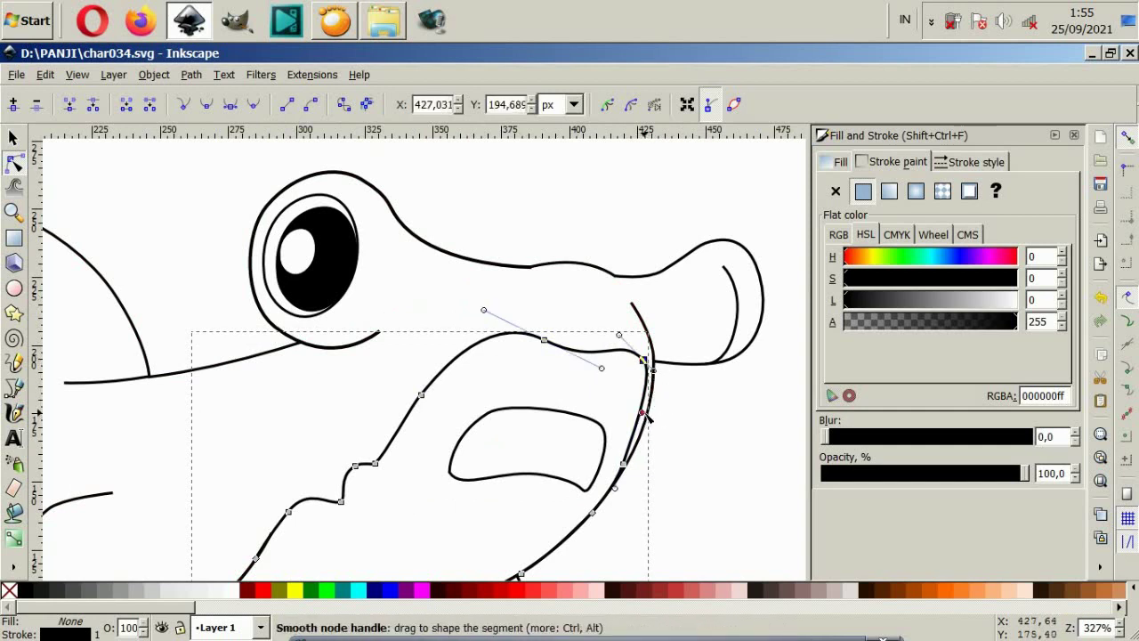
drag(648, 420, 646, 441)
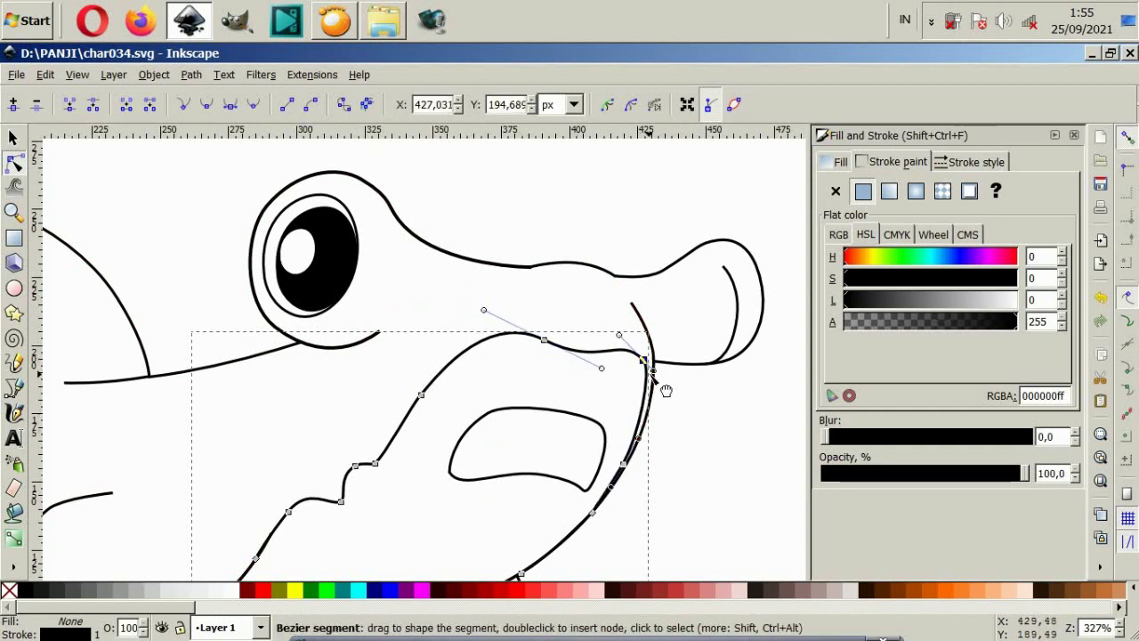
drag(656, 377, 641, 368)
click(677, 421)
click(676, 421)
ctrl+scroll(676, 421, down, 4)
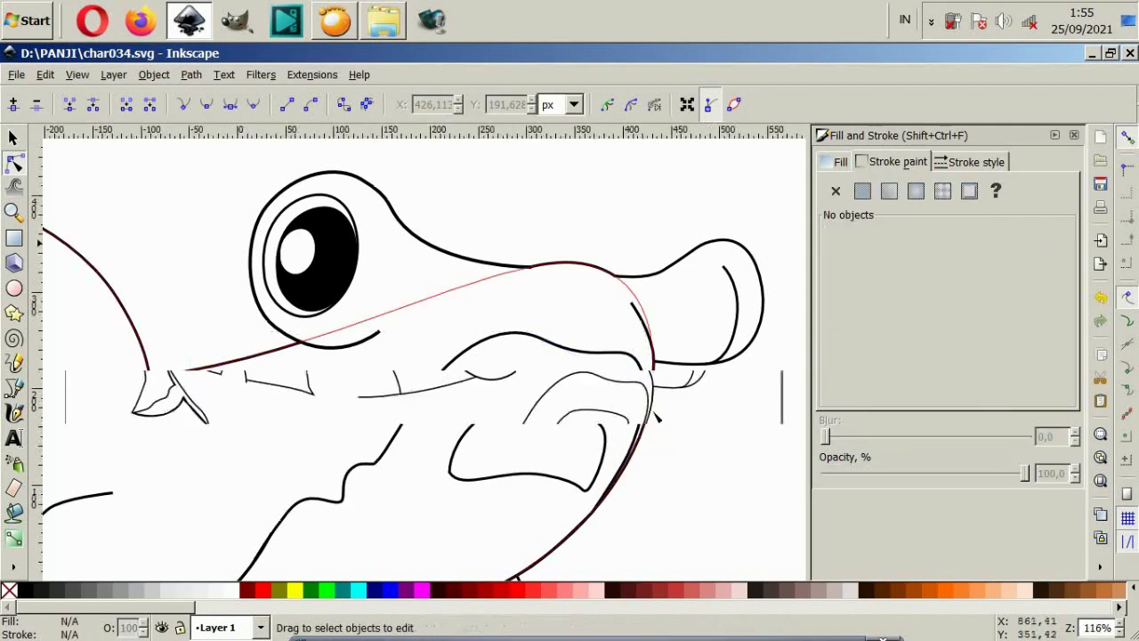
ctrl+scroll(526, 454, up, 2)
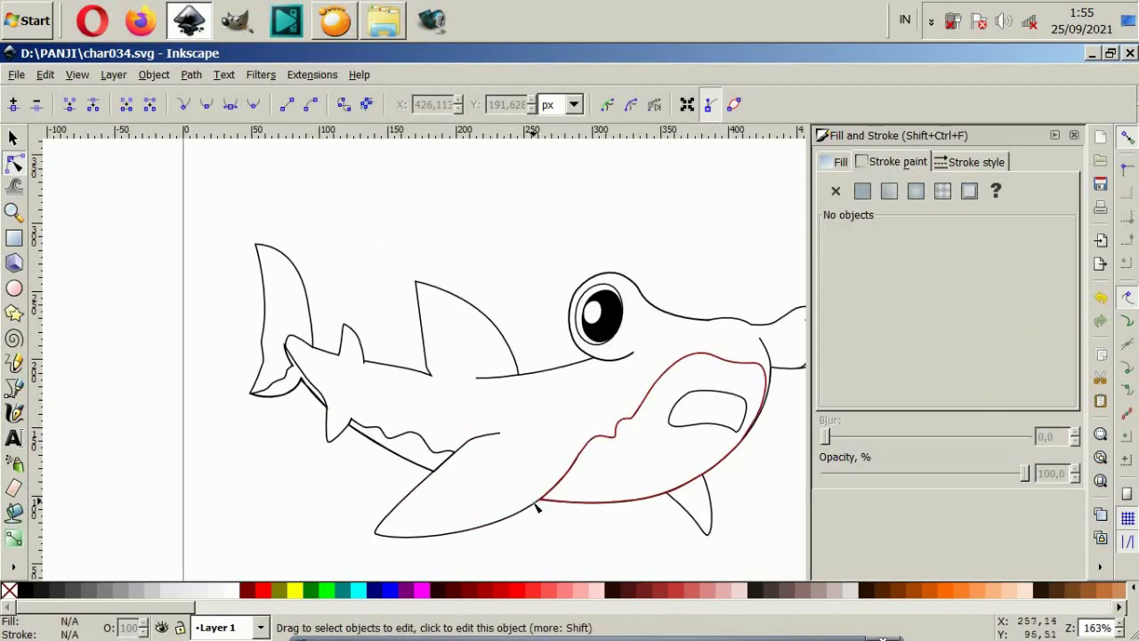
Step: Fill the three shading shapes light orange and remove their stroke
click(431, 452)
shift+click(282, 389)
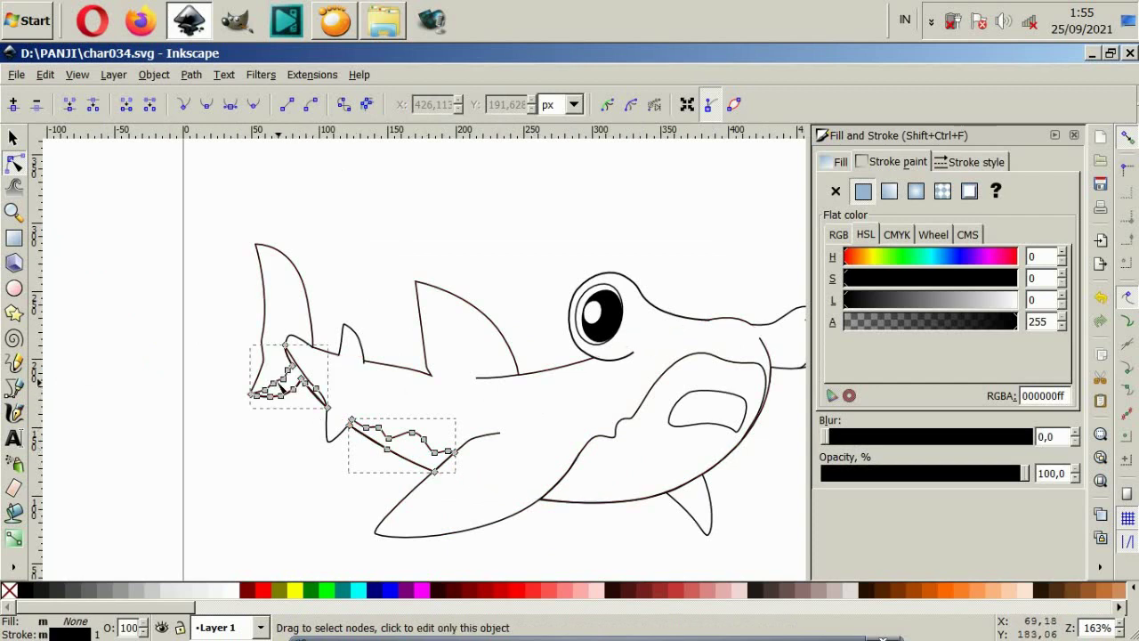
shift+click(621, 435)
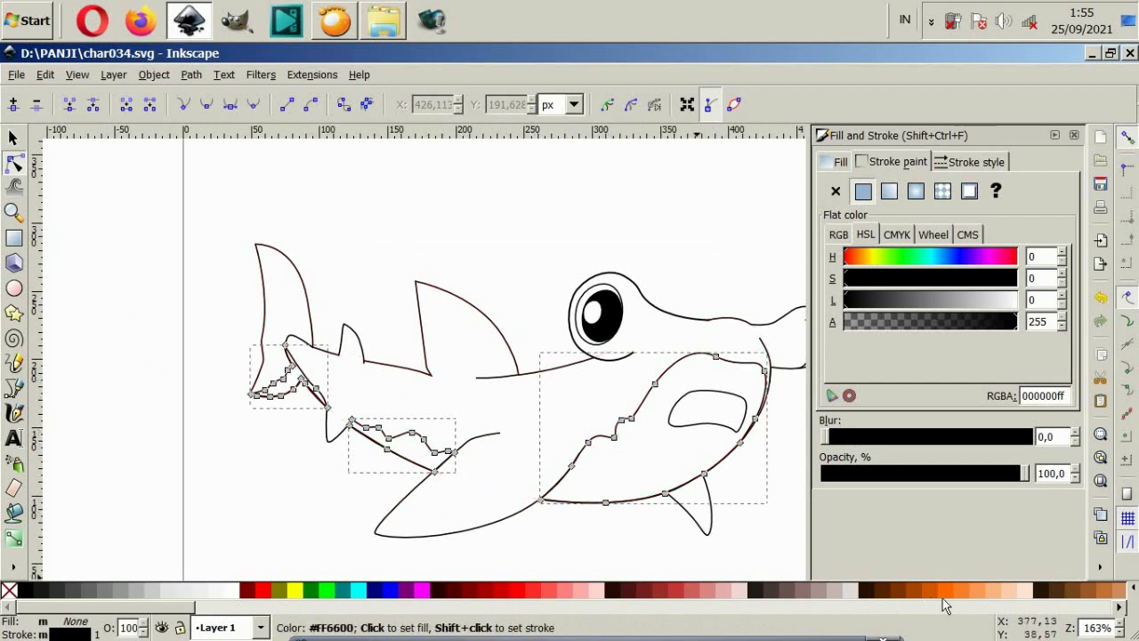
click(993, 591)
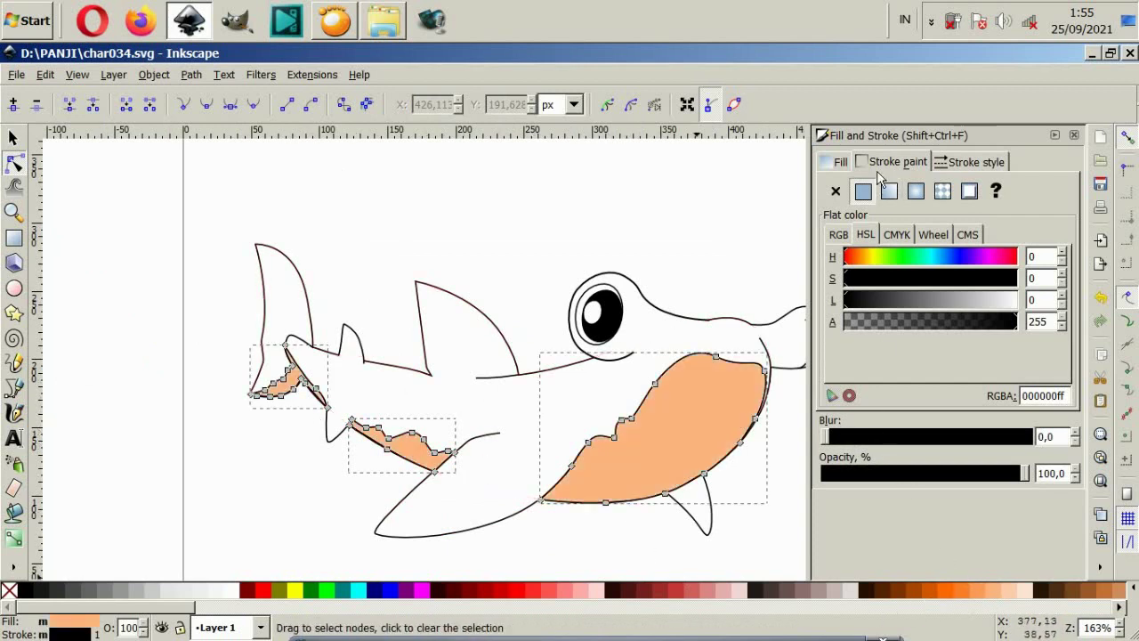
click(836, 193)
click(102, 211)
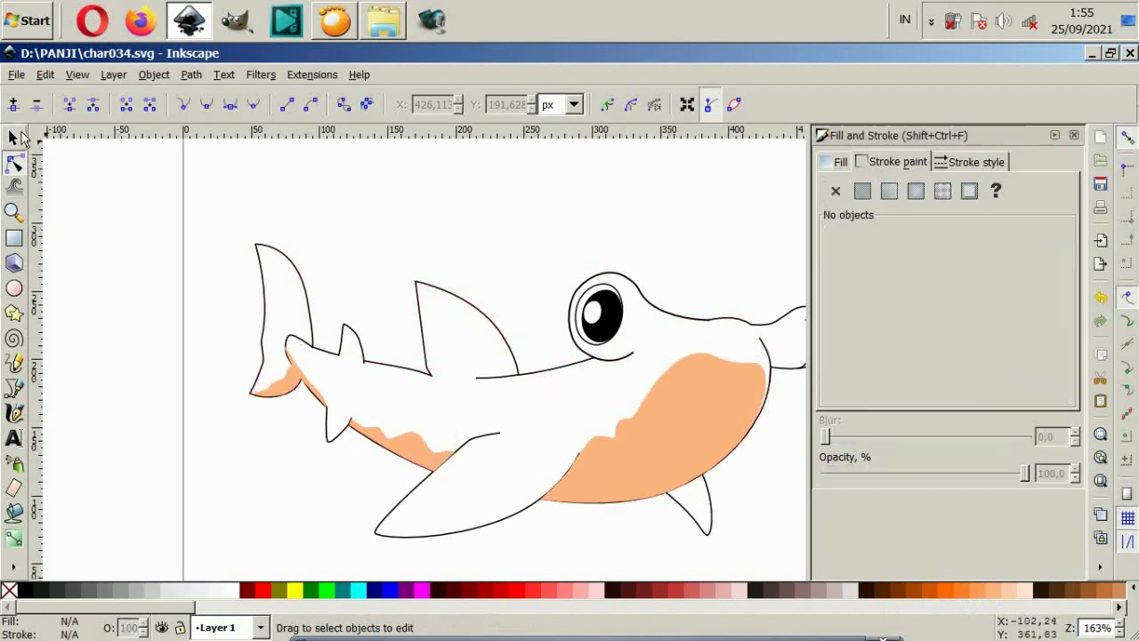
Step: Adjust the orange belly shape's stacking order with Page Down and Page Up
click(15, 138)
click(674, 441)
key(Page_Down)
key(Page_Down)
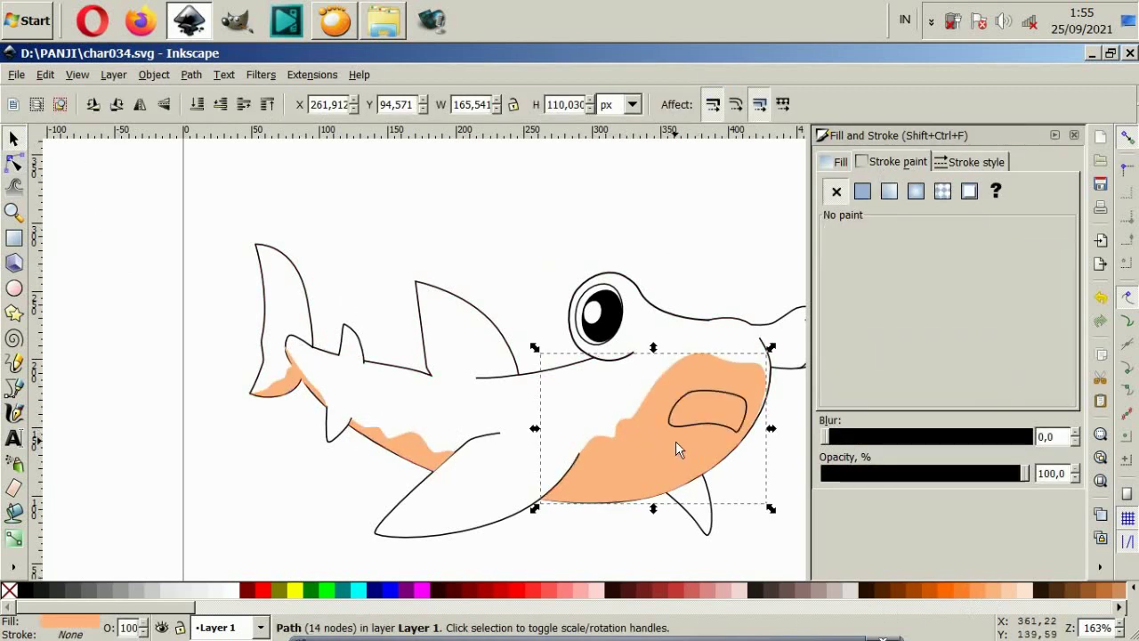
key(Page_Down)
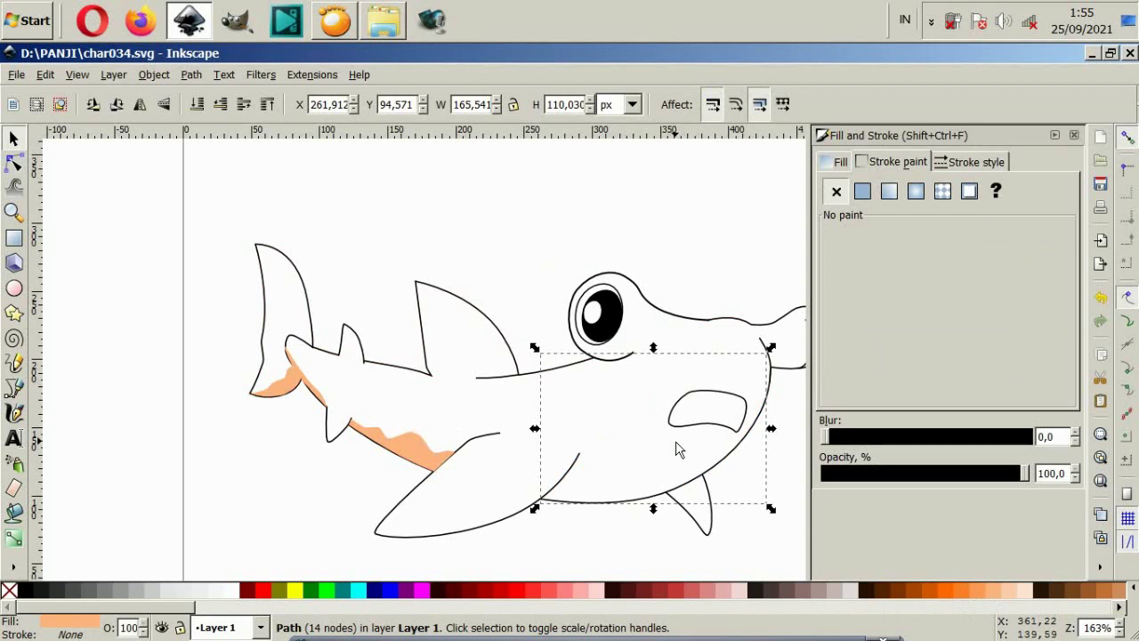
key(Page_Up)
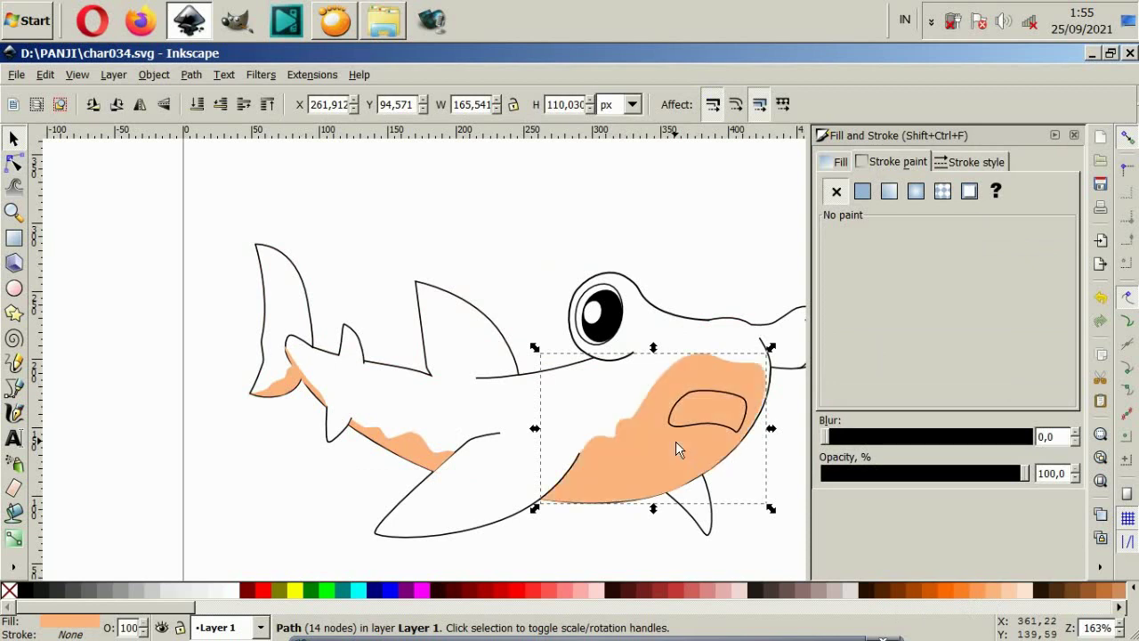
Step: Select the body, both lower fins and the hammerhead, trying red and salmon fills
click(534, 418)
shift+click(527, 506)
shift+click(703, 538)
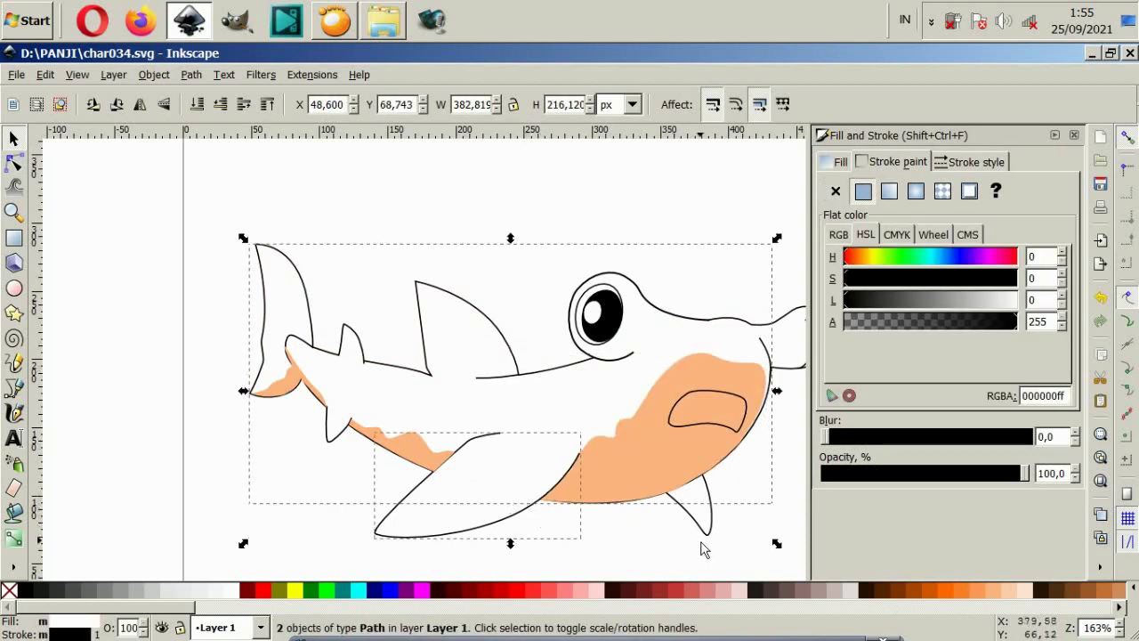
scroll(711, 463, right, 2)
shift+click(716, 331)
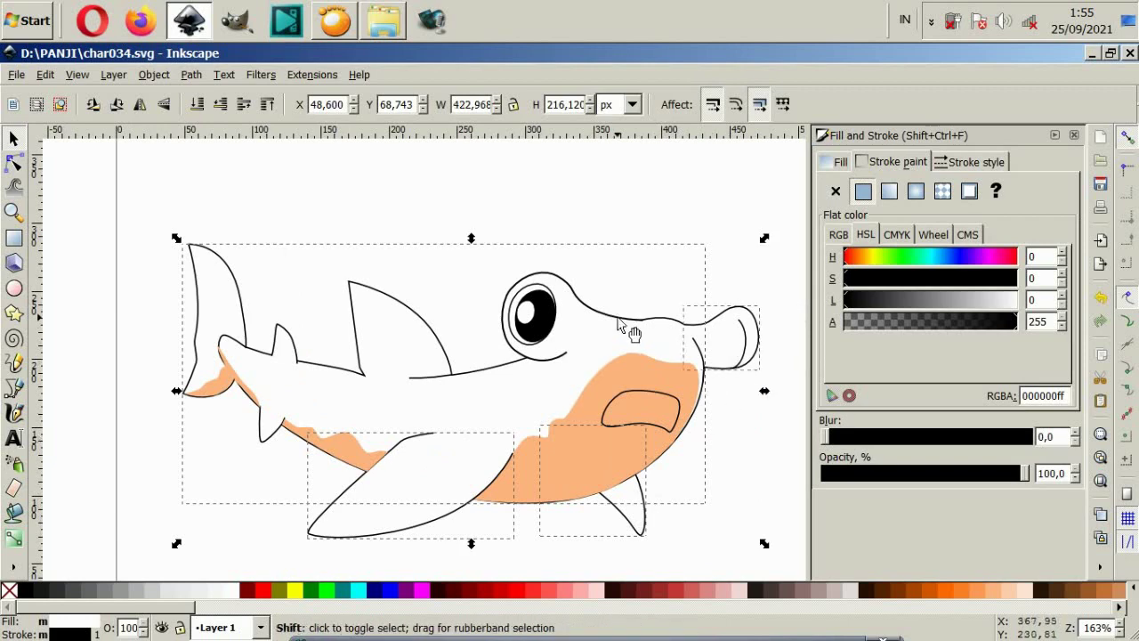
click(522, 599)
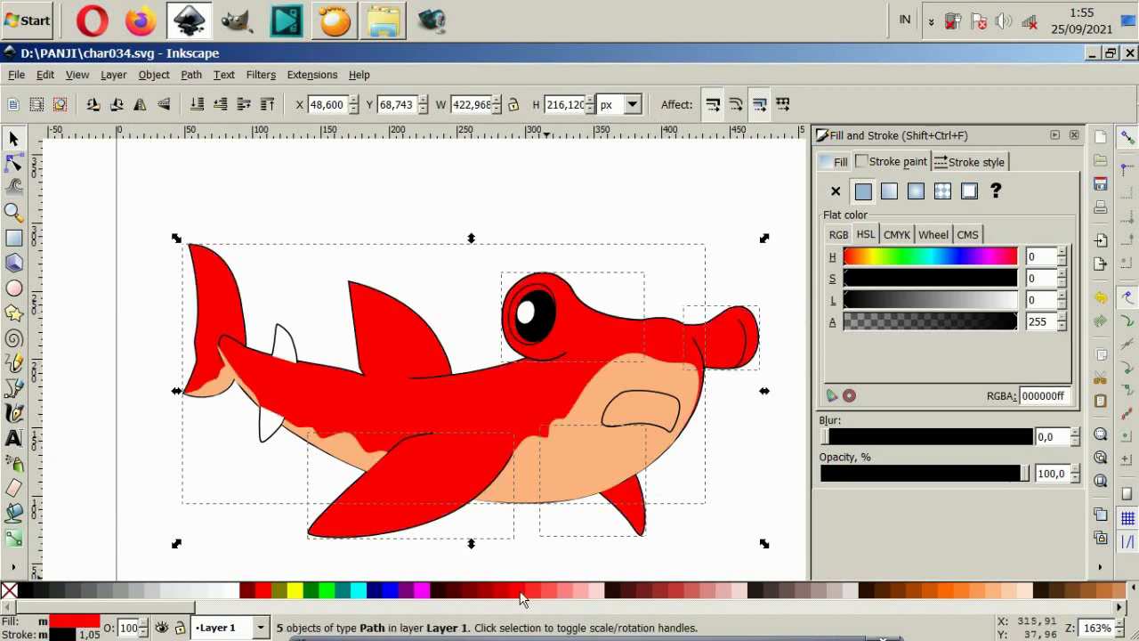
key(ctrl+z)
click(545, 599)
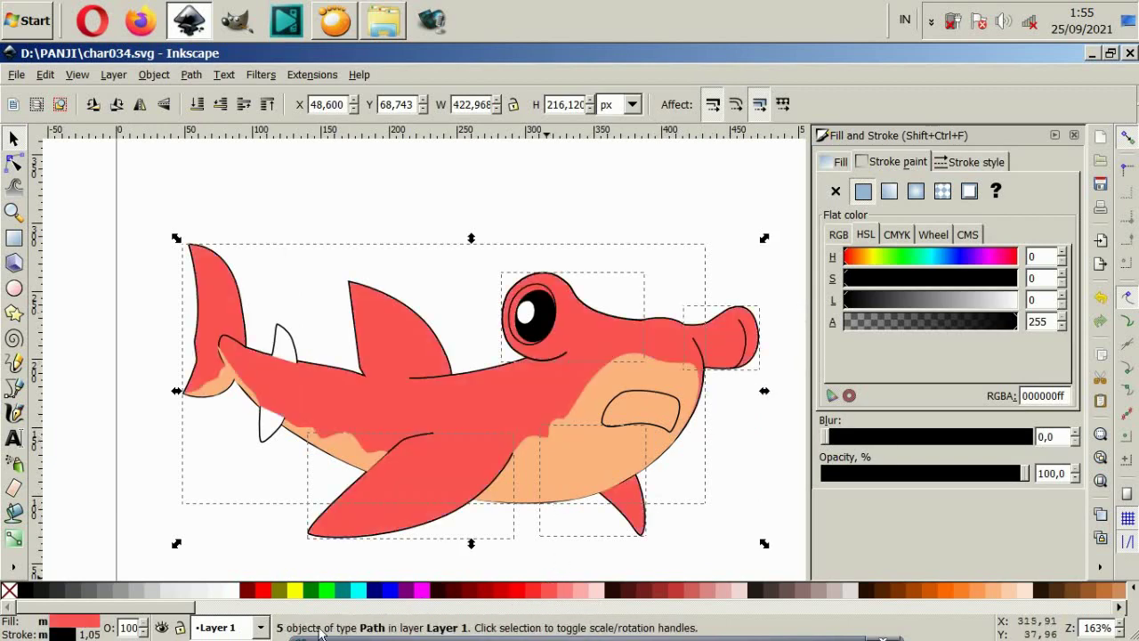
Step: Try grey, green and teal swatches, settling on a muted grey-teal fill
scroll(291, 599, down, 5)
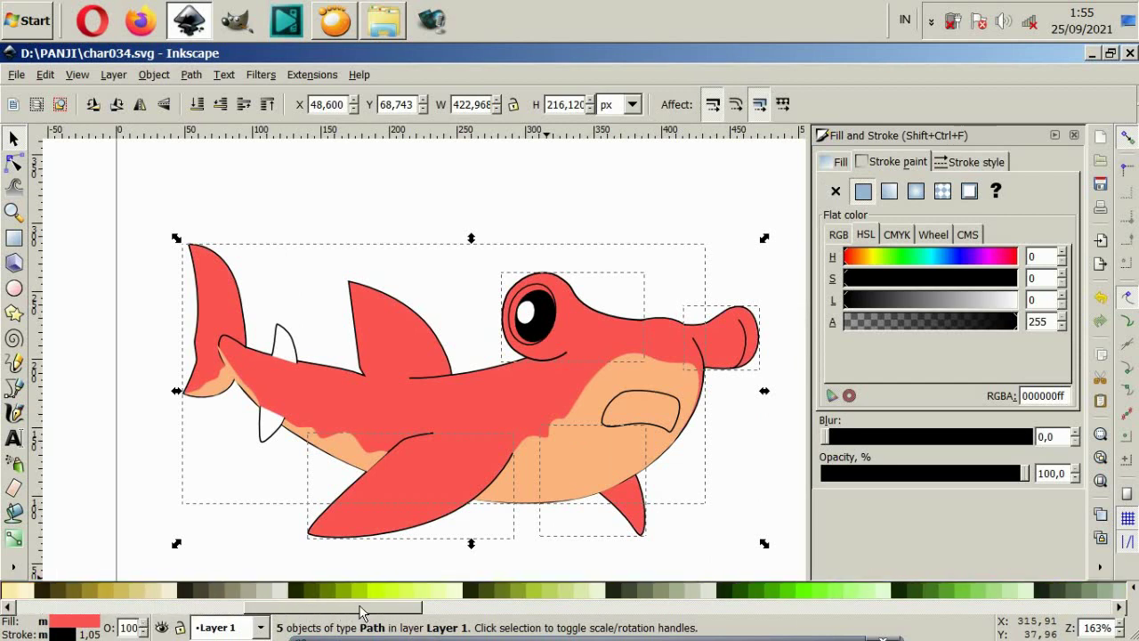
click(259, 594)
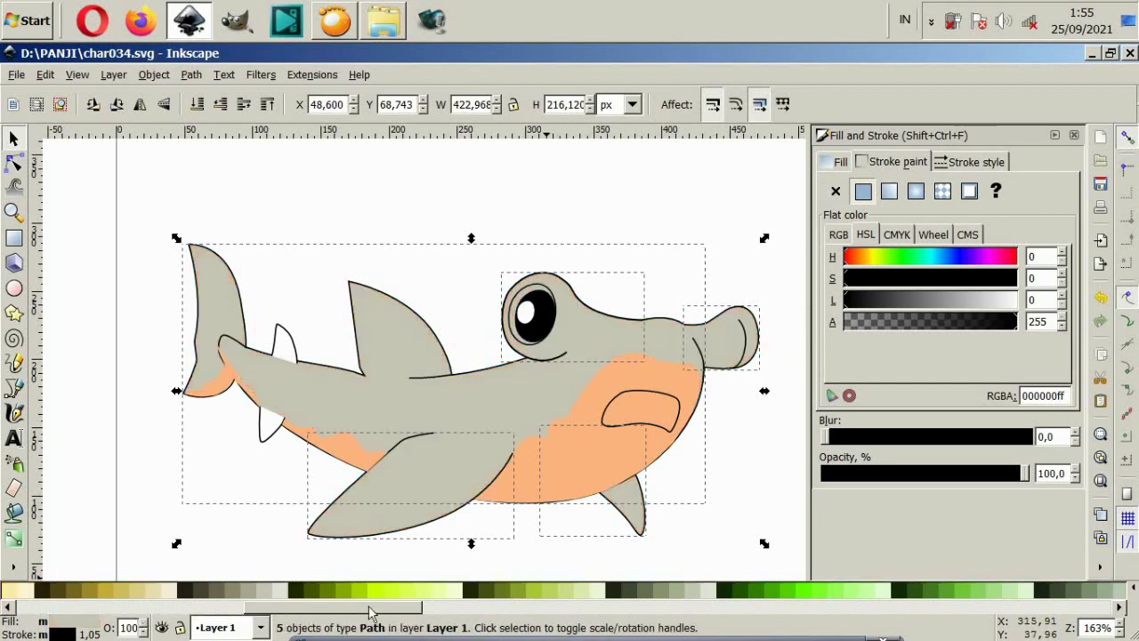
click(526, 591)
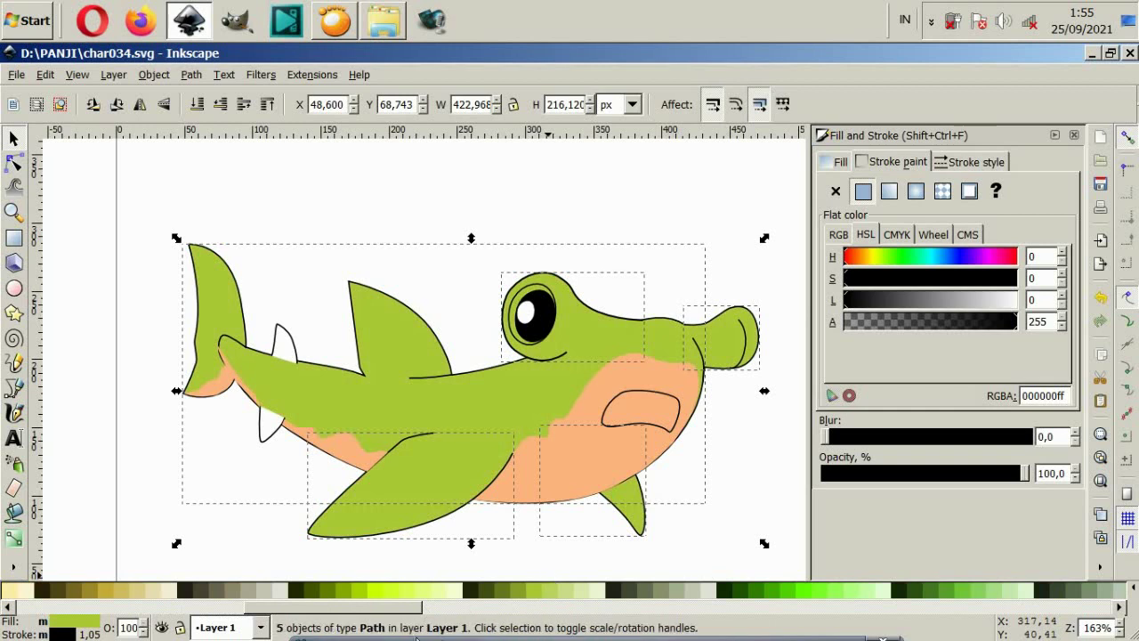
drag(384, 611, 604, 632)
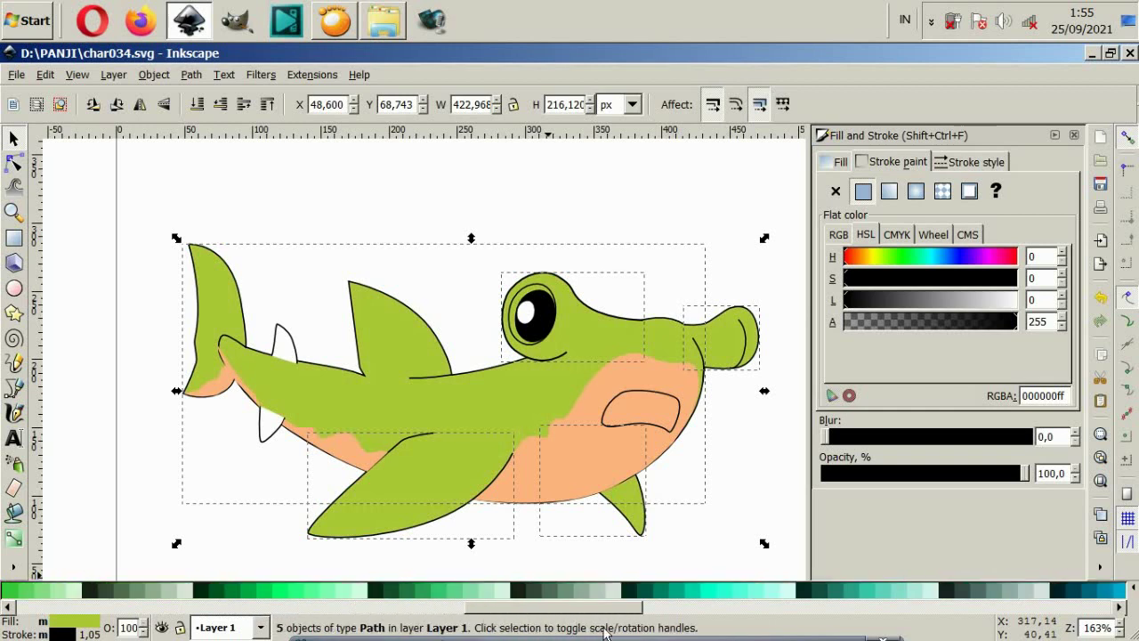
click(573, 595)
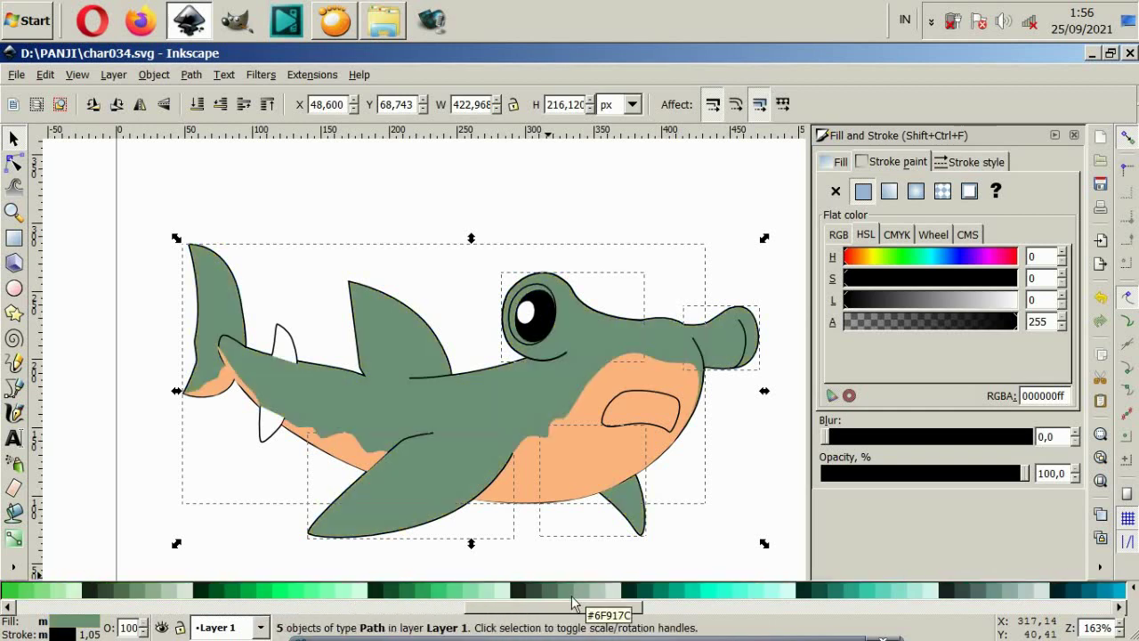
scroll(573, 603, down, 3)
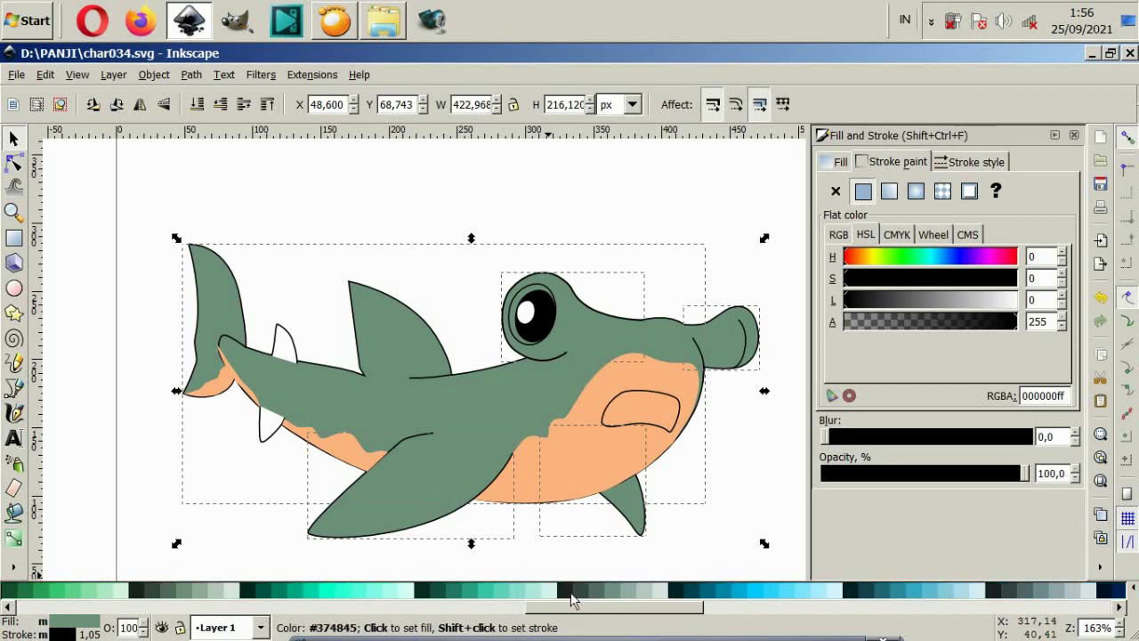
click(519, 593)
click(505, 595)
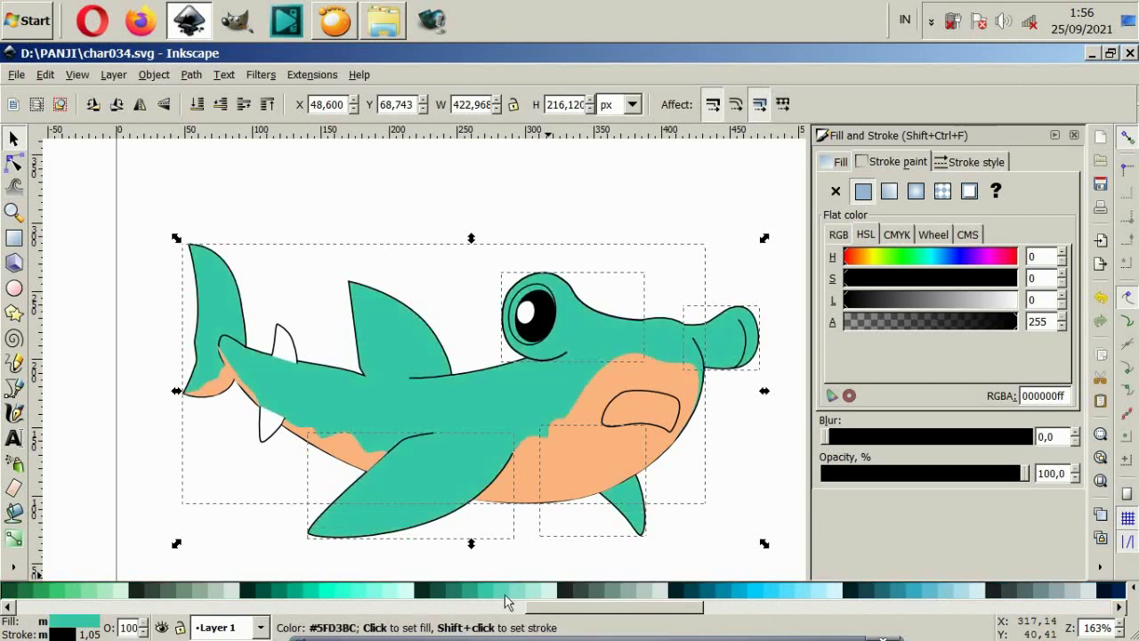
click(612, 587)
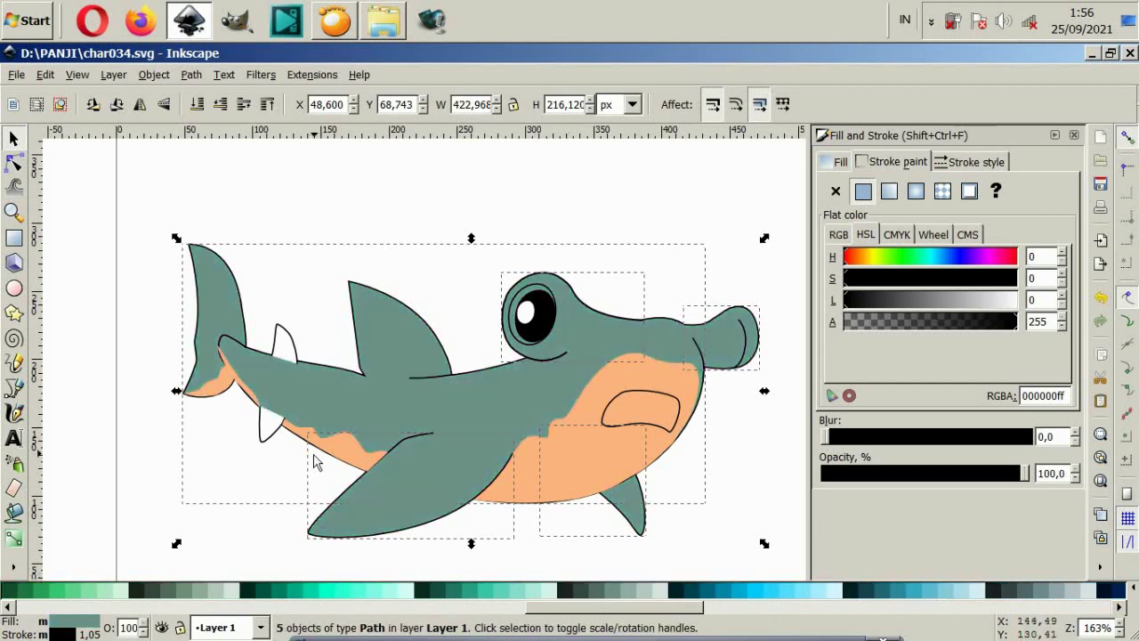
Step: Select the three shading shapes and try grey-green, light grey and mint fills
click(350, 444)
shift+click(498, 470)
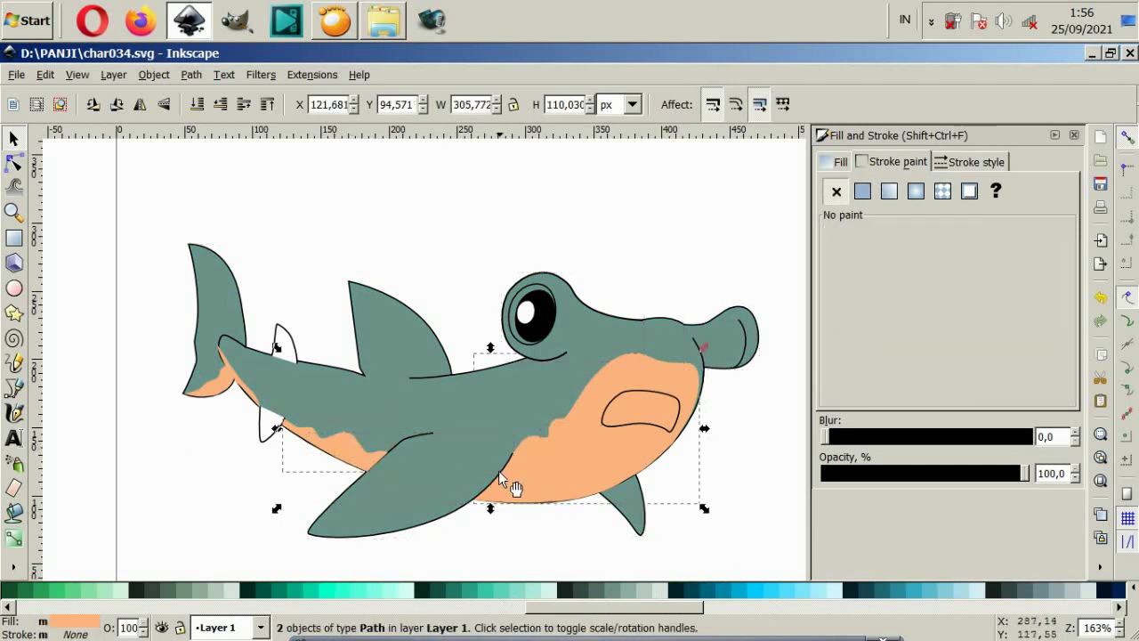
shift+click(215, 385)
click(630, 596)
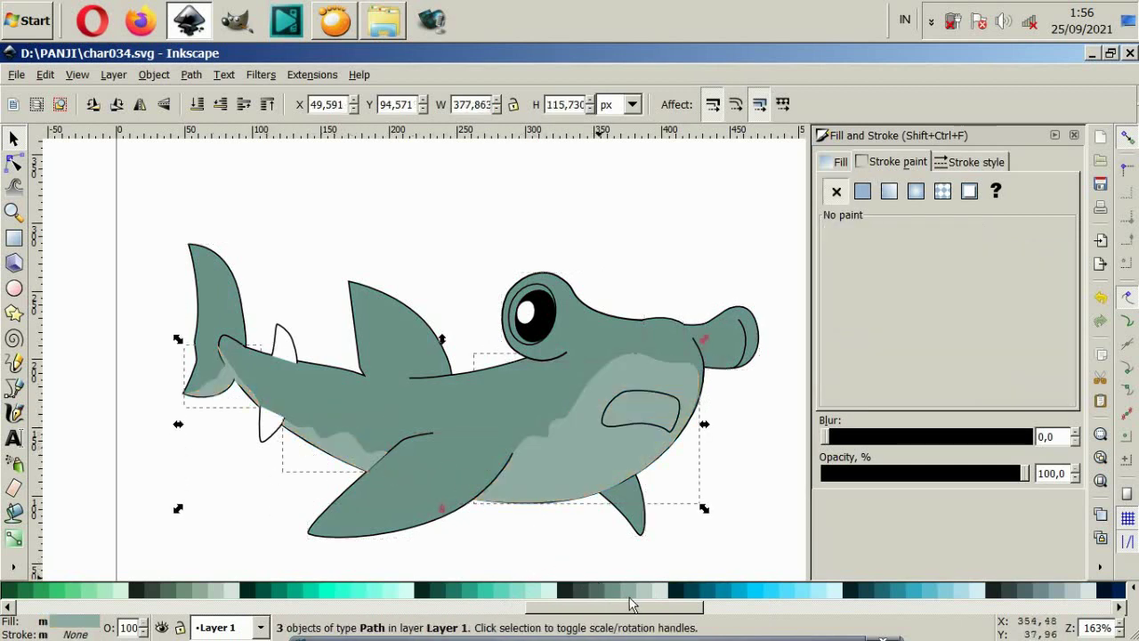
click(658, 594)
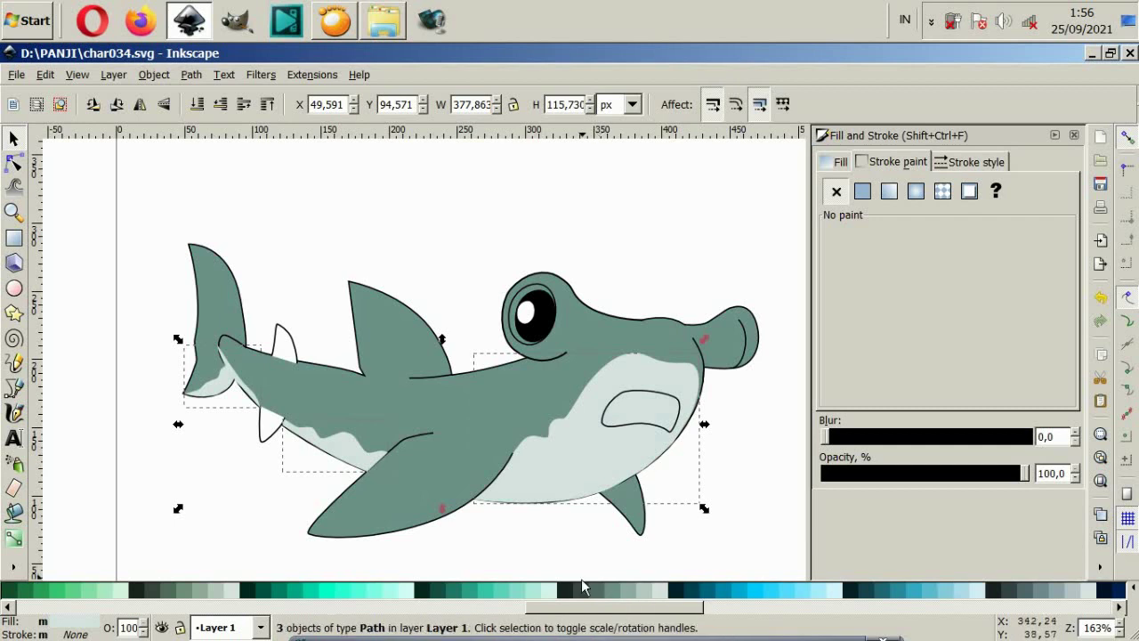
click(514, 596)
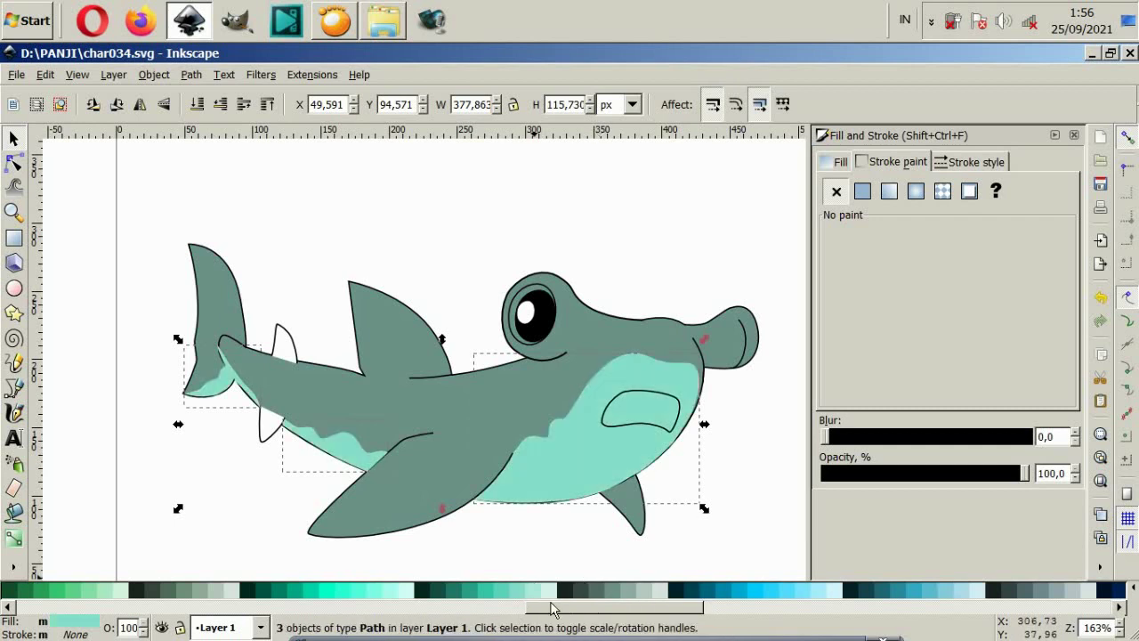
Step: Try pale yellow and khaki, settle on a tan shading fill, then select both teeth
scroll(462, 594, up, 5)
click(385, 595)
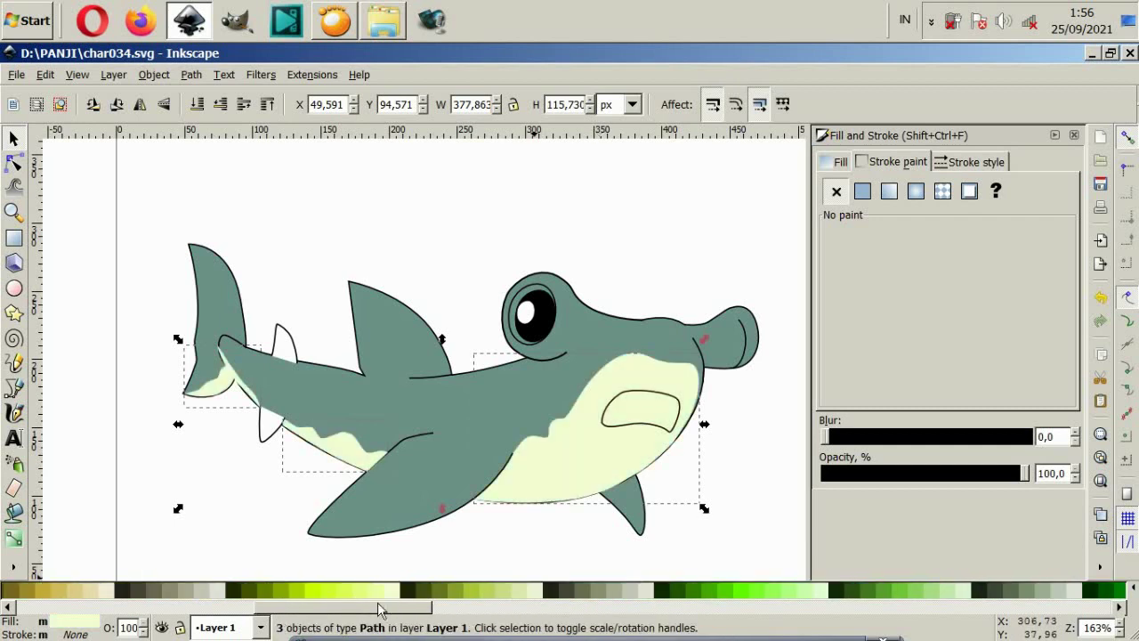
scroll(356, 595, up, 4)
click(307, 594)
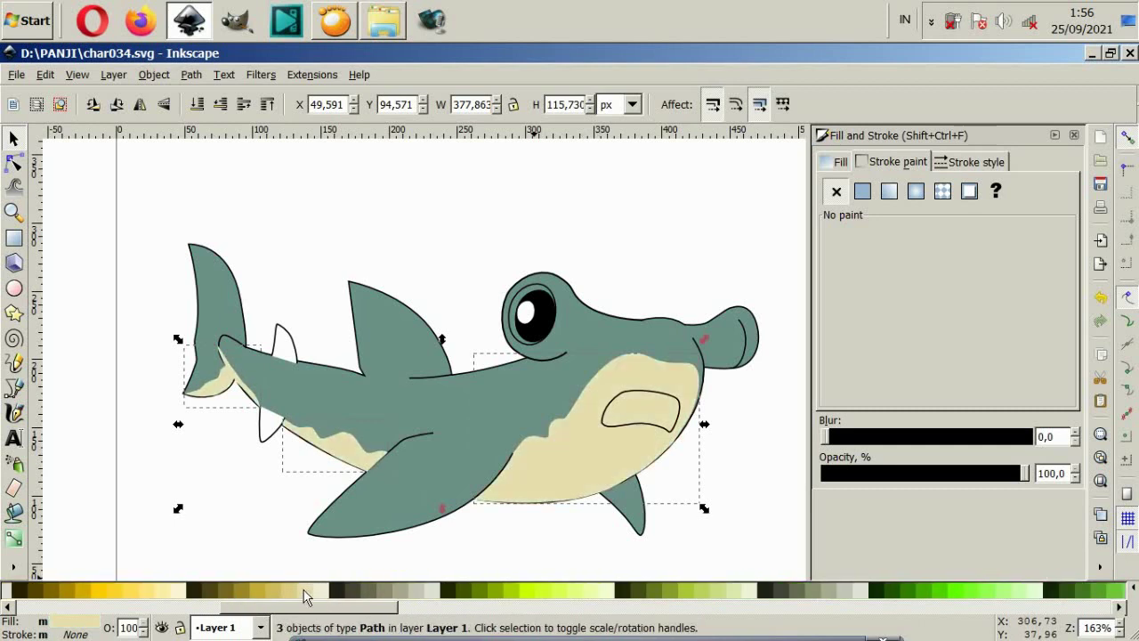
click(283, 594)
scroll(329, 594, up, 2)
scroll(329, 594, up, 2)
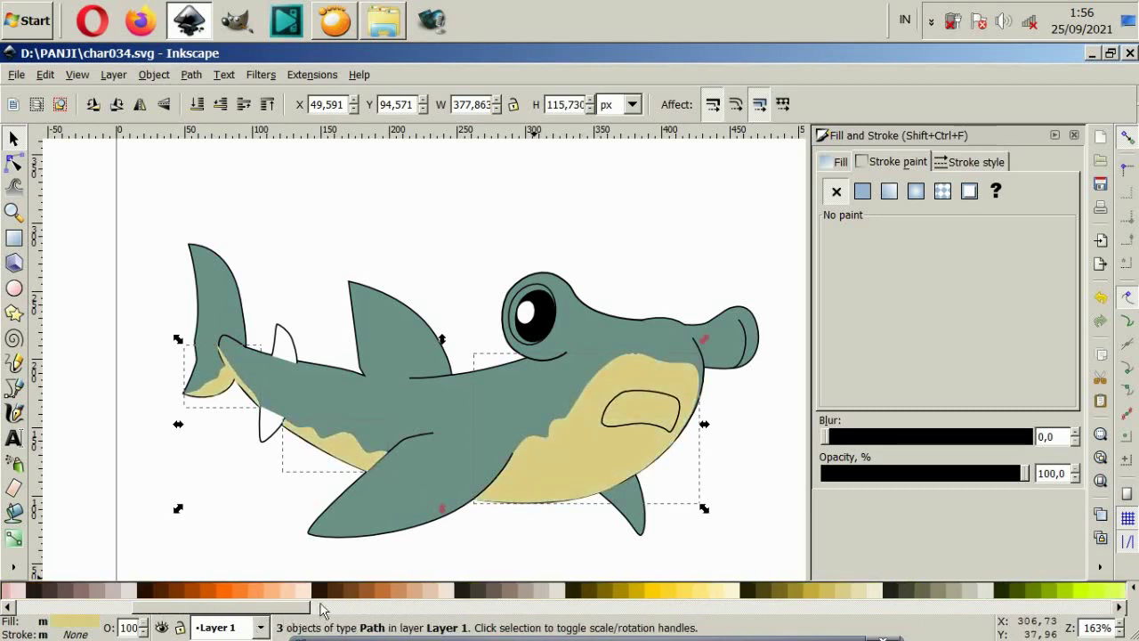
click(416, 591)
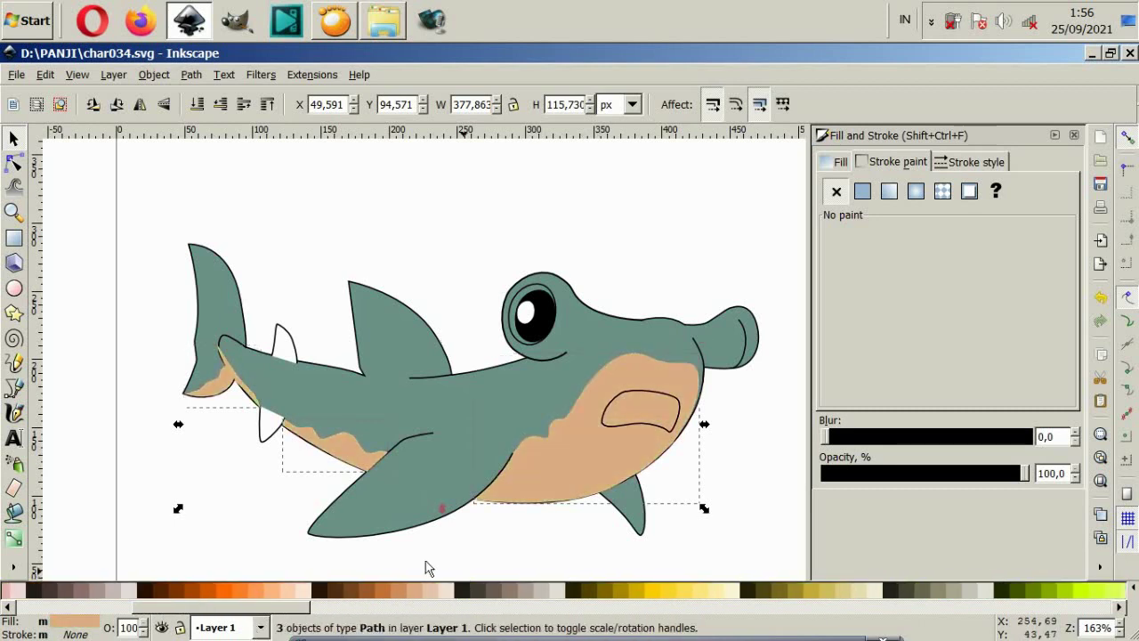
click(427, 564)
click(259, 445)
shift+click(272, 357)
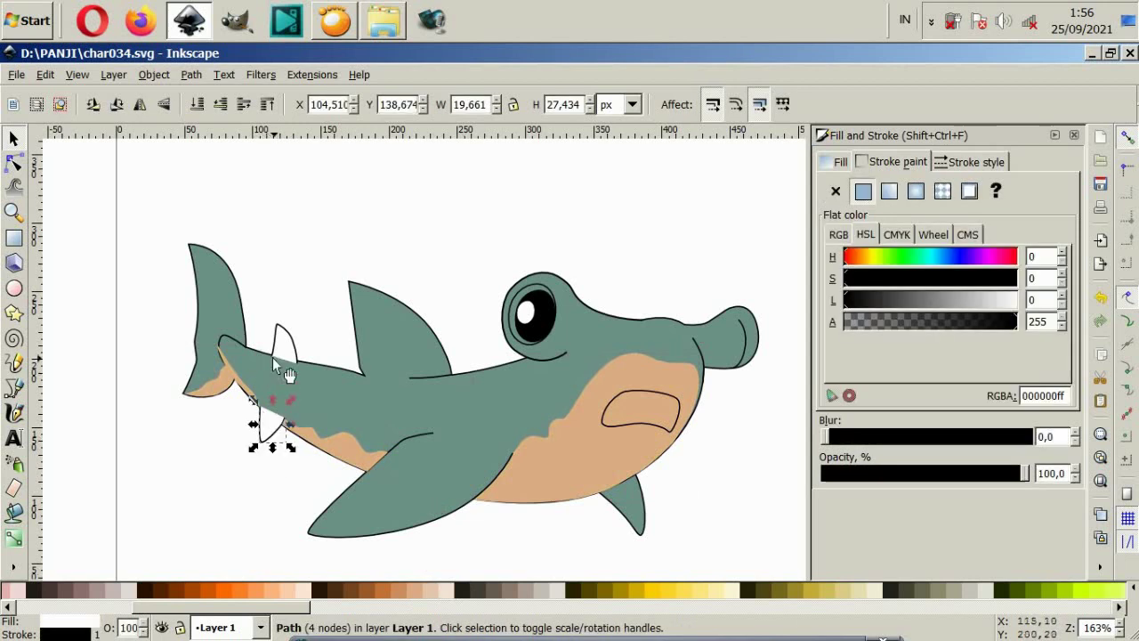
Step: Use the Dropper to give both teeth the fin's grey-teal colour
click(27, 570)
click(55, 579)
click(197, 314)
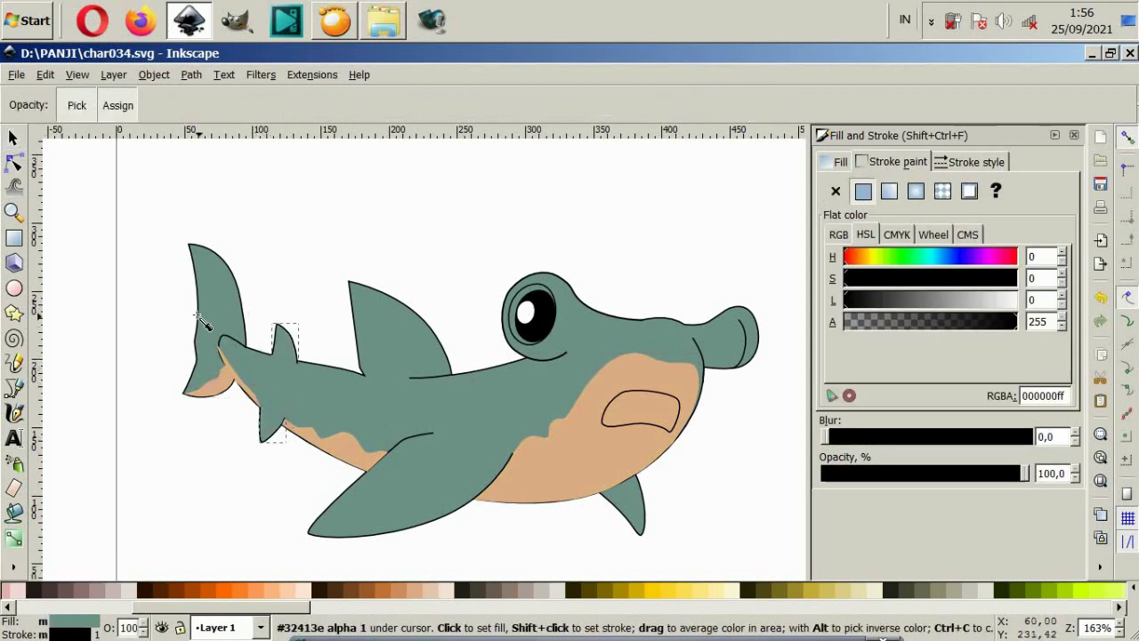
key(F1)
key(Escape)
Step: Fill the mouth solid black, then select the lower fin
ctrl+scroll(488, 355, down, 3)
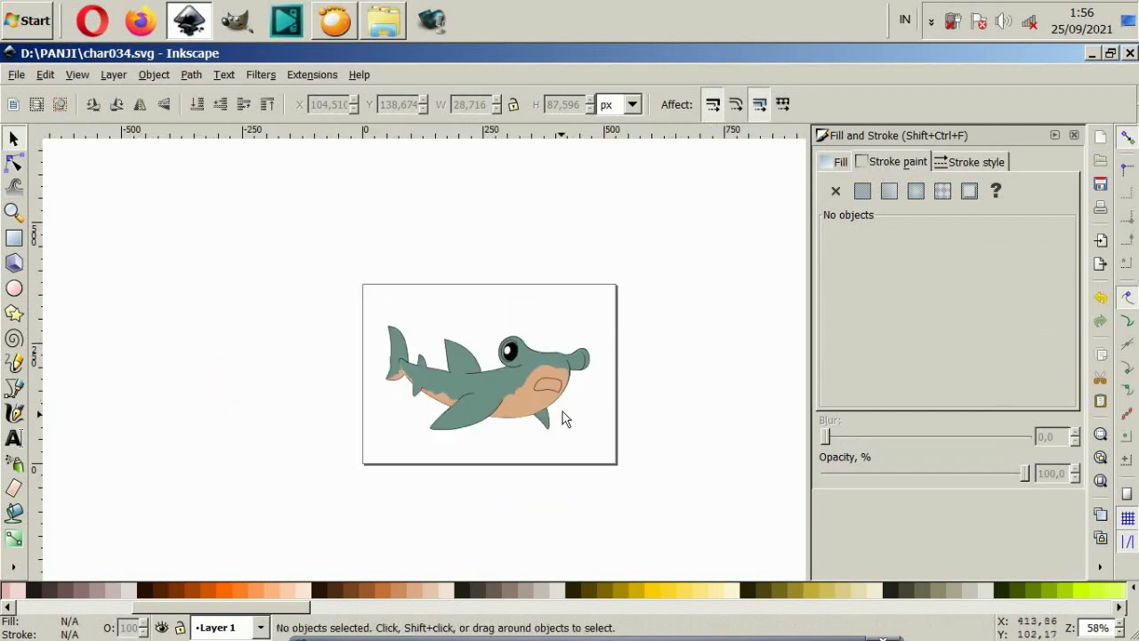
ctrl+scroll(560, 400, up, 2)
click(560, 384)
scroll(283, 609, up, 5)
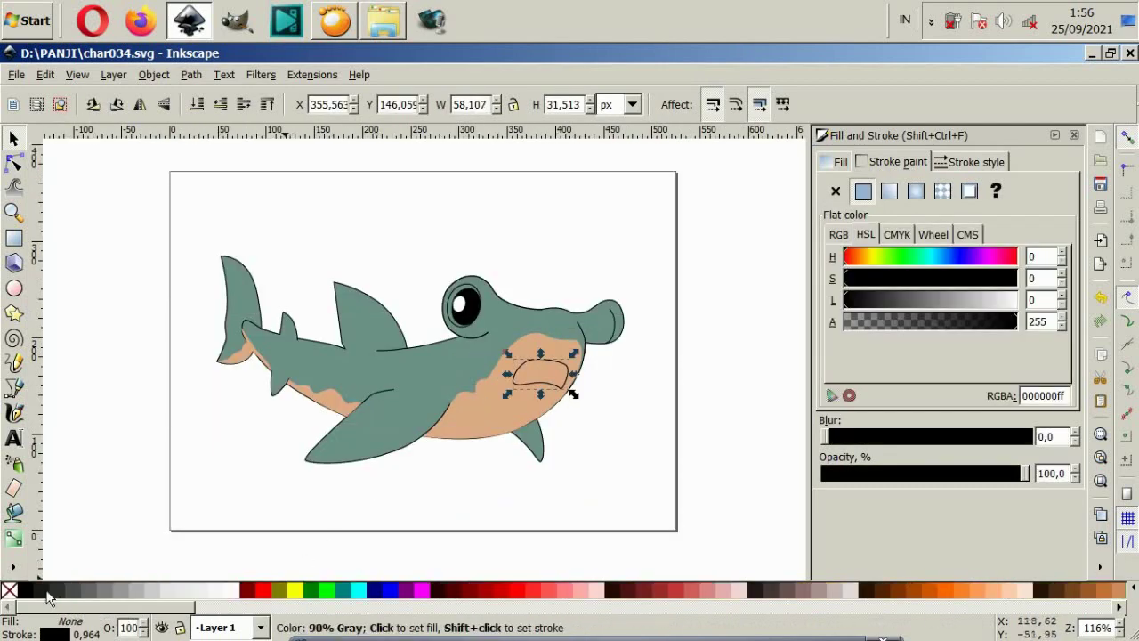
click(26, 588)
key(Escape)
ctrl+scroll(388, 454, down, 2)
ctrl+scroll(387, 436, up, 2)
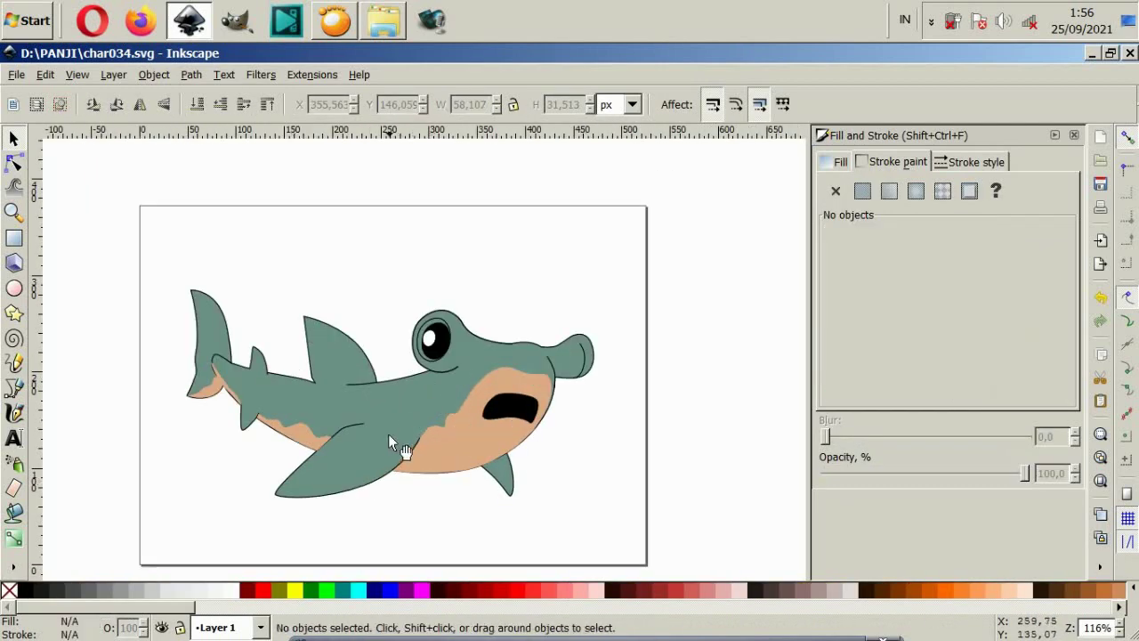
click(385, 437)
Step: Thicken the outlines of the body, lower fin and hammer head lobe to 3 pt
key(Escape)
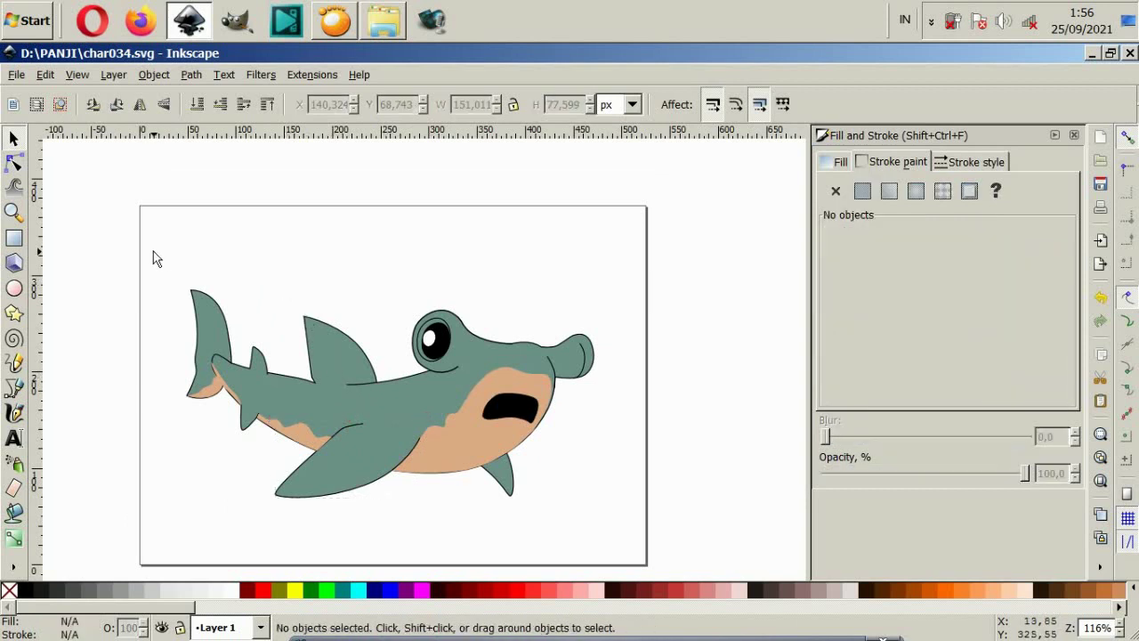
drag(153, 251, 242, 336)
click(209, 334)
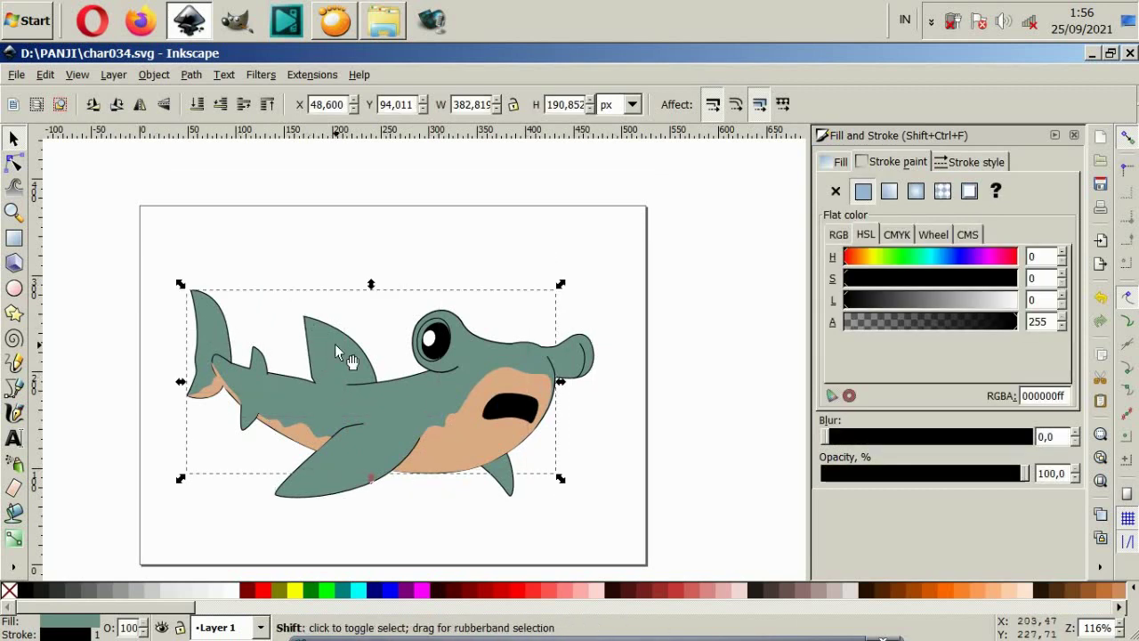
shift+click(355, 425)
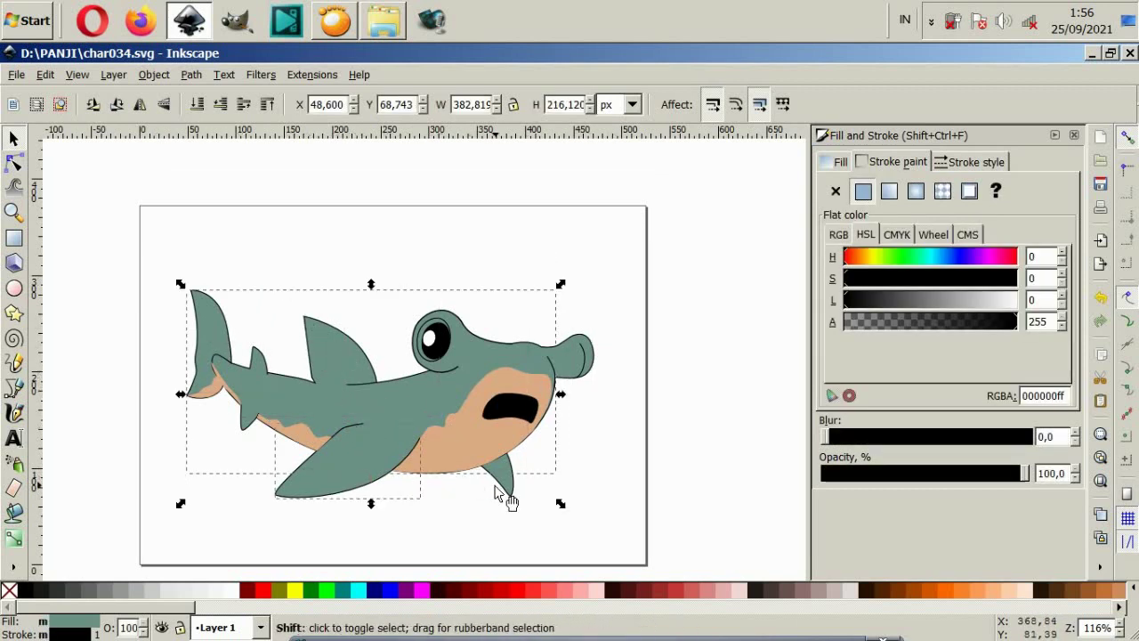
shift+click(564, 341)
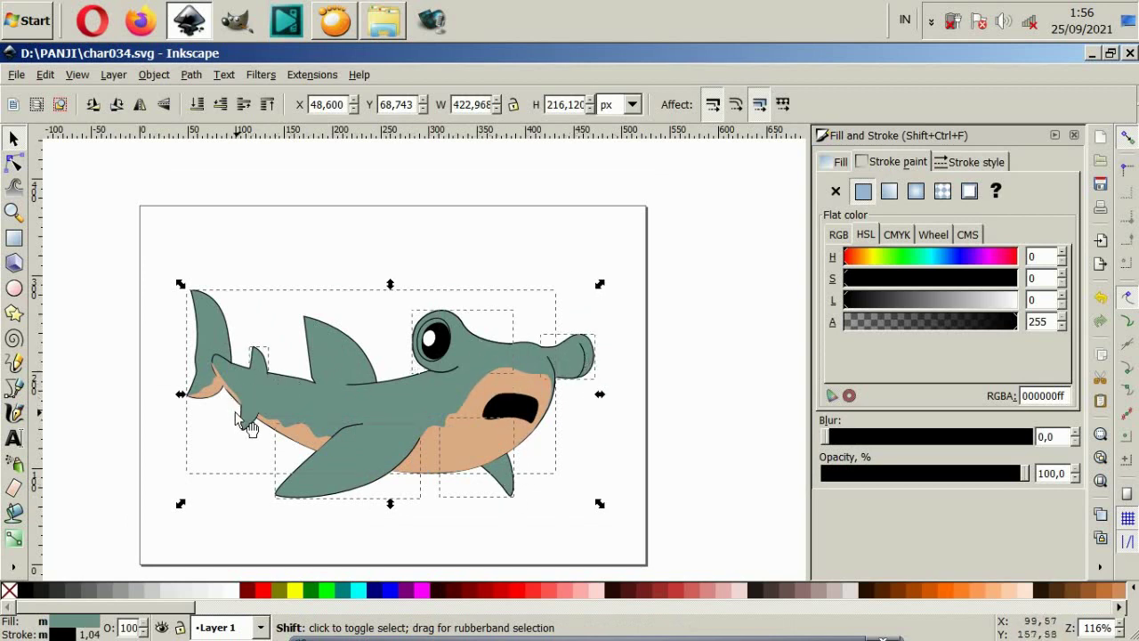
shift+click(313, 361)
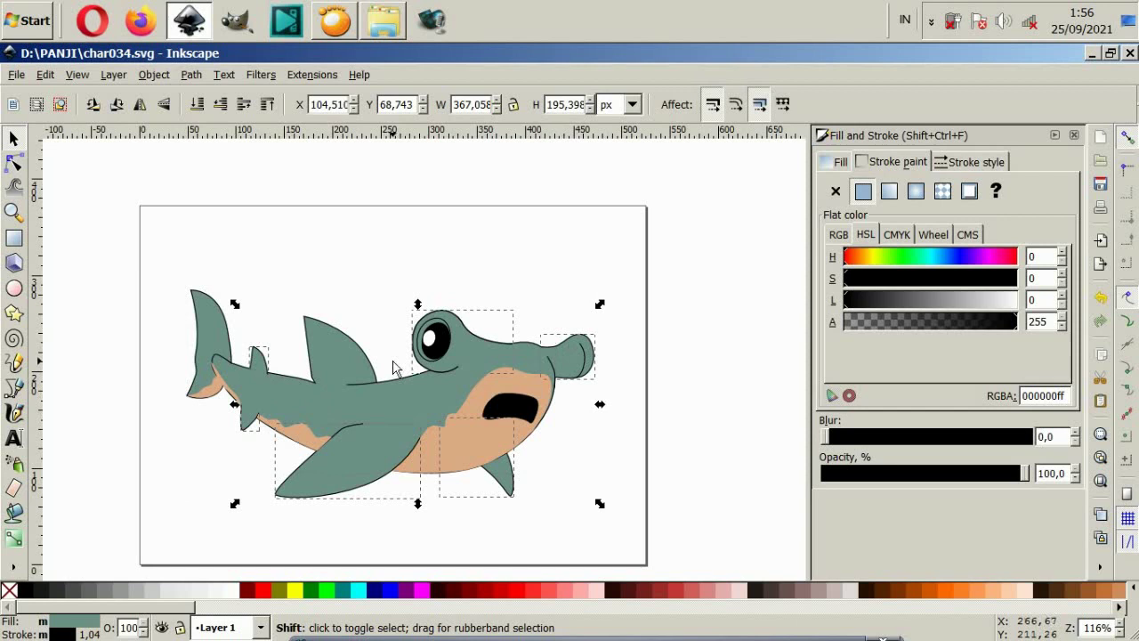
shift+click(316, 353)
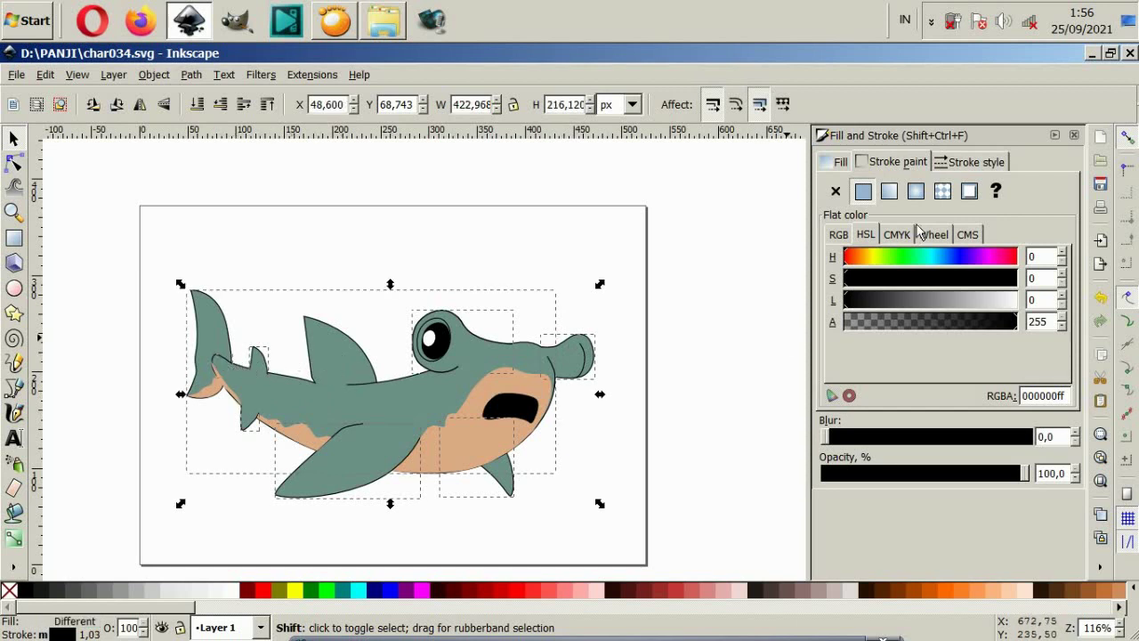
click(963, 165)
click(981, 194)
click(992, 219)
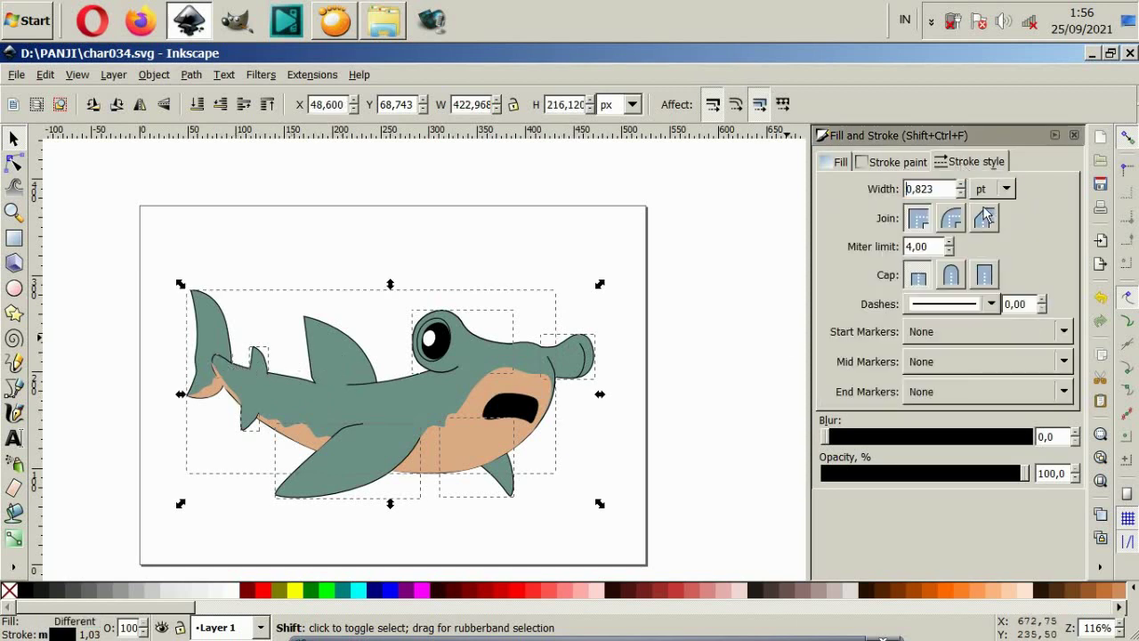
text(3)
key(Return)
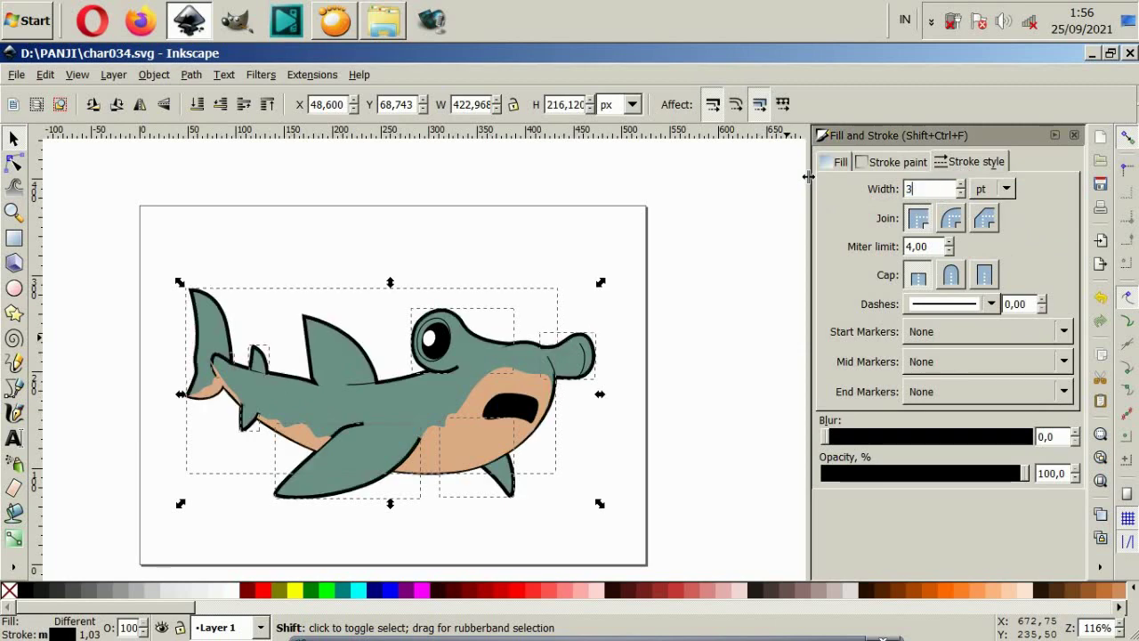
click(584, 233)
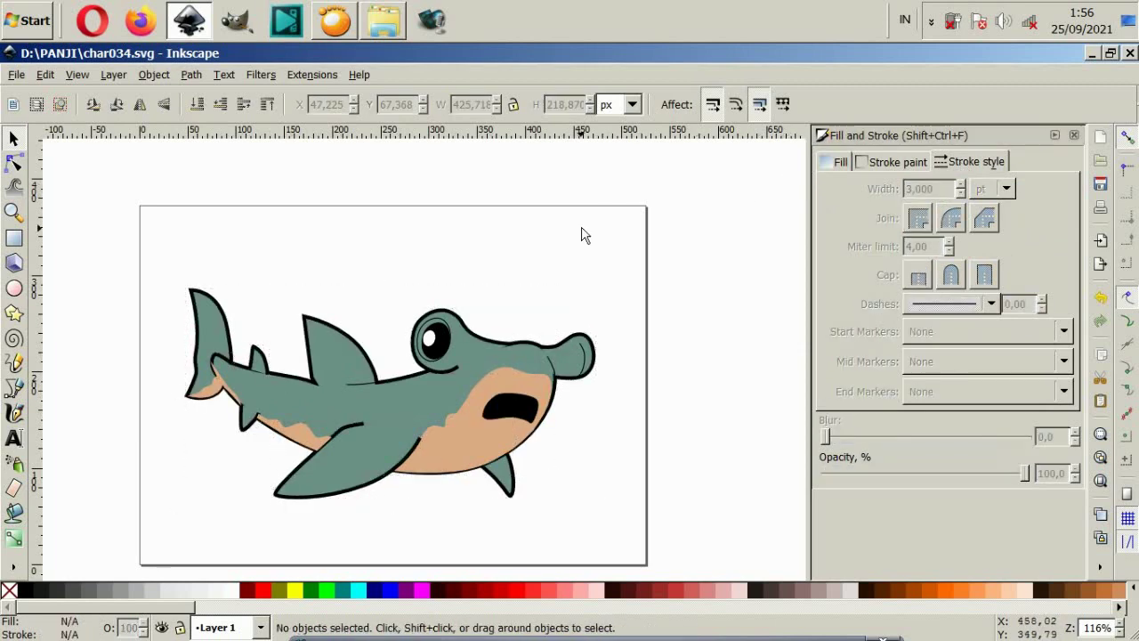
Step: Make the thin line near the dorsal fin a 3 pt stroke with round cap and join
ctrl+scroll(346, 391, up, 2)
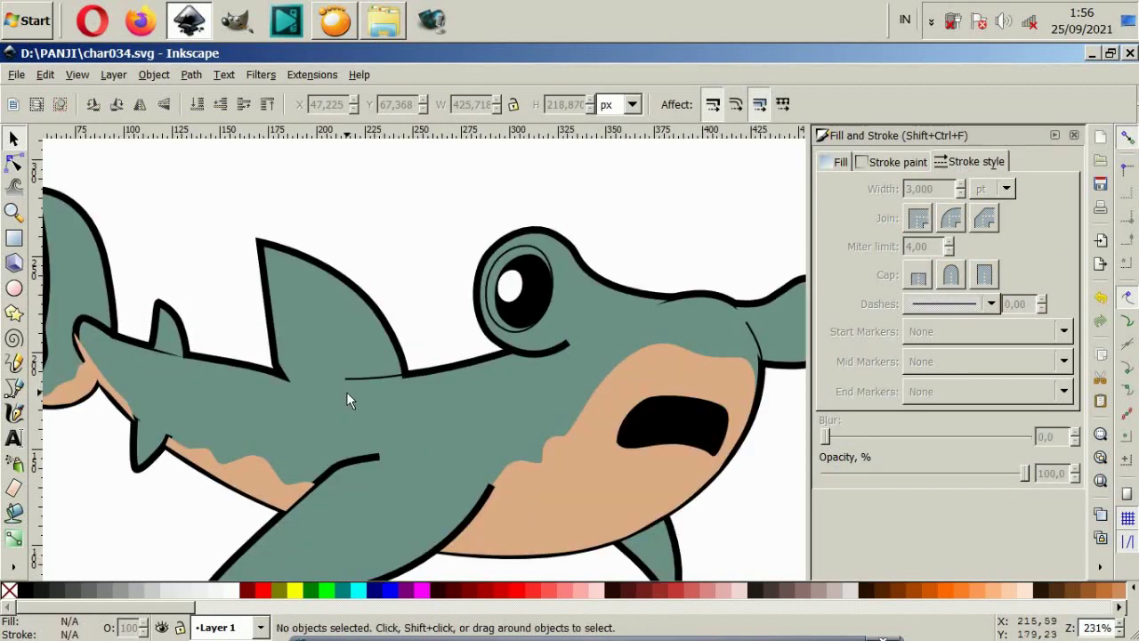
click(350, 383)
drag(934, 192, 878, 188)
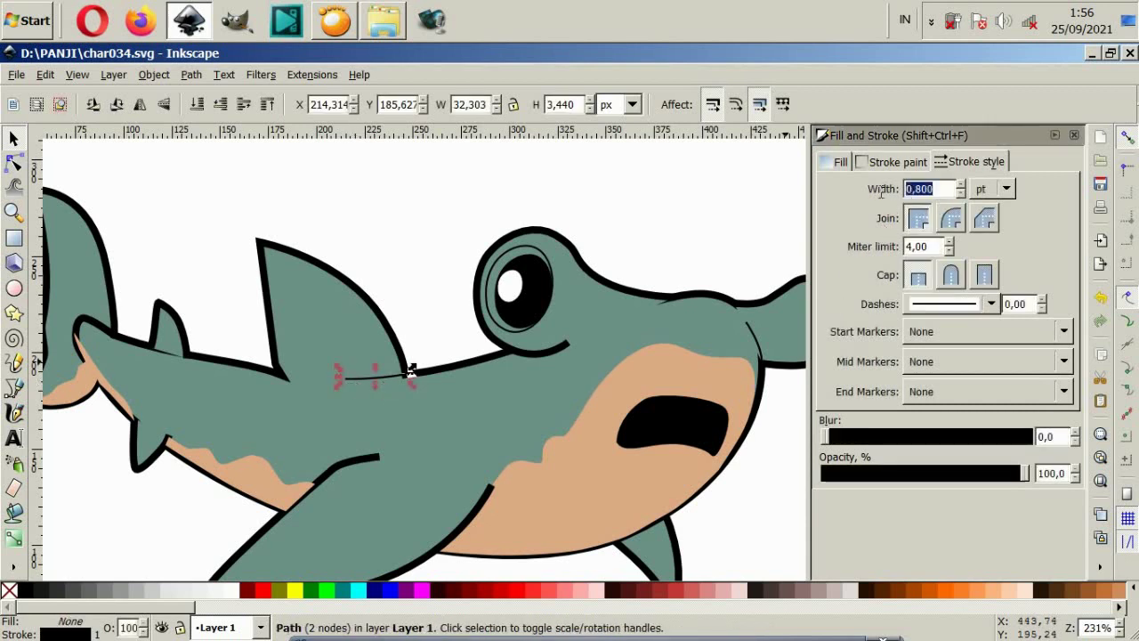
text(3)
key(Return)
click(951, 276)
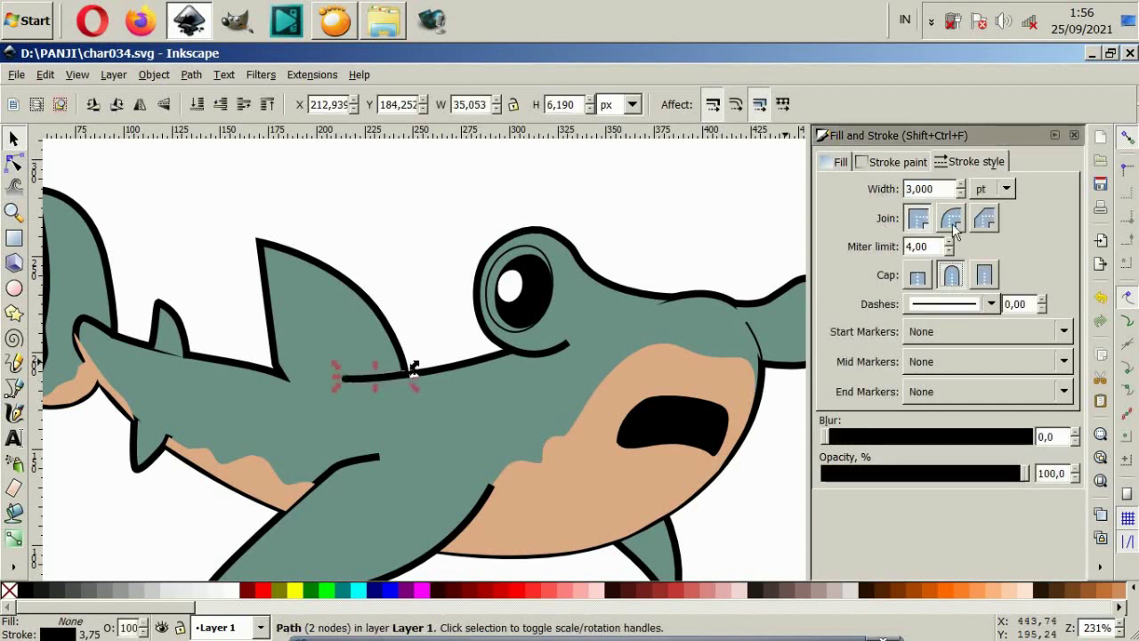
click(951, 218)
click(580, 223)
Step: Give the curved belly line and the small lower and top fins round joins and caps
click(374, 457)
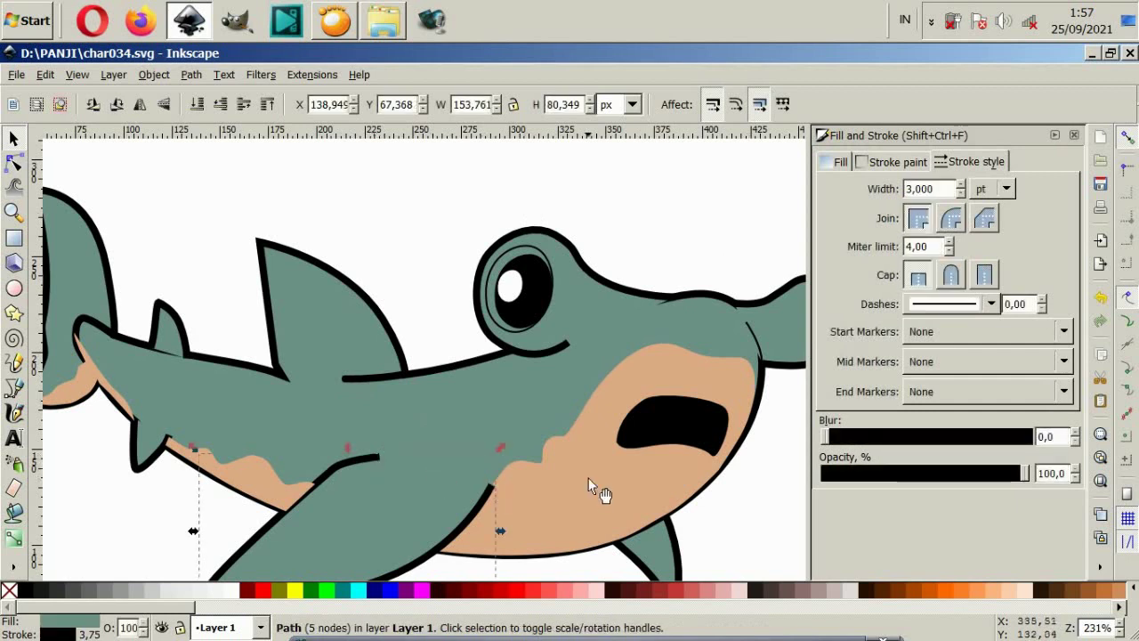
click(950, 218)
click(951, 275)
key(Escape)
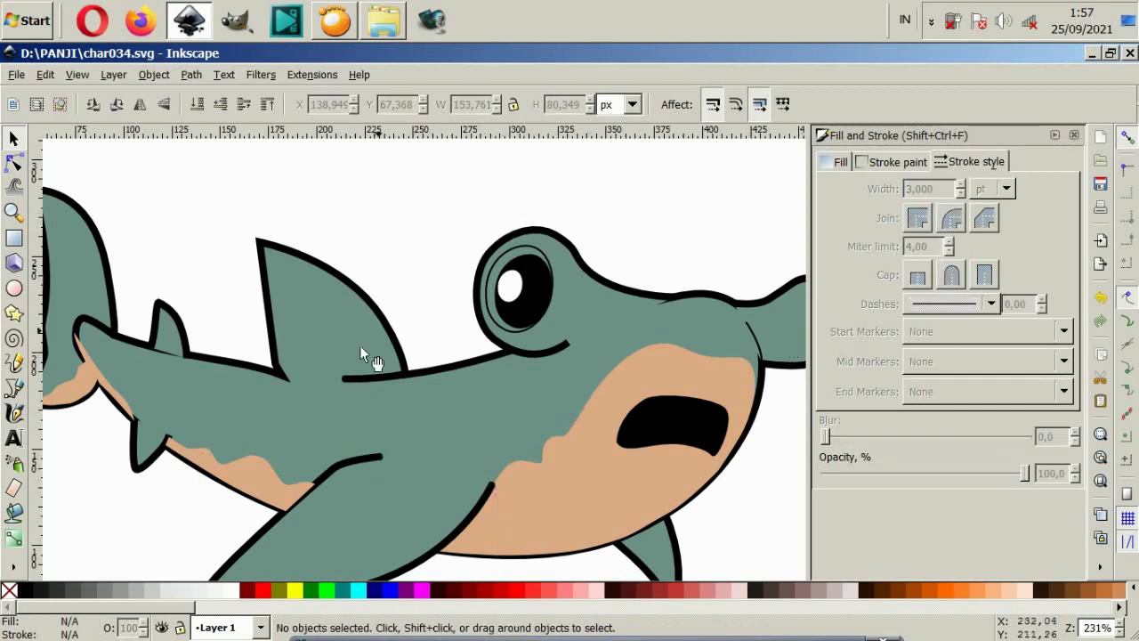
click(135, 472)
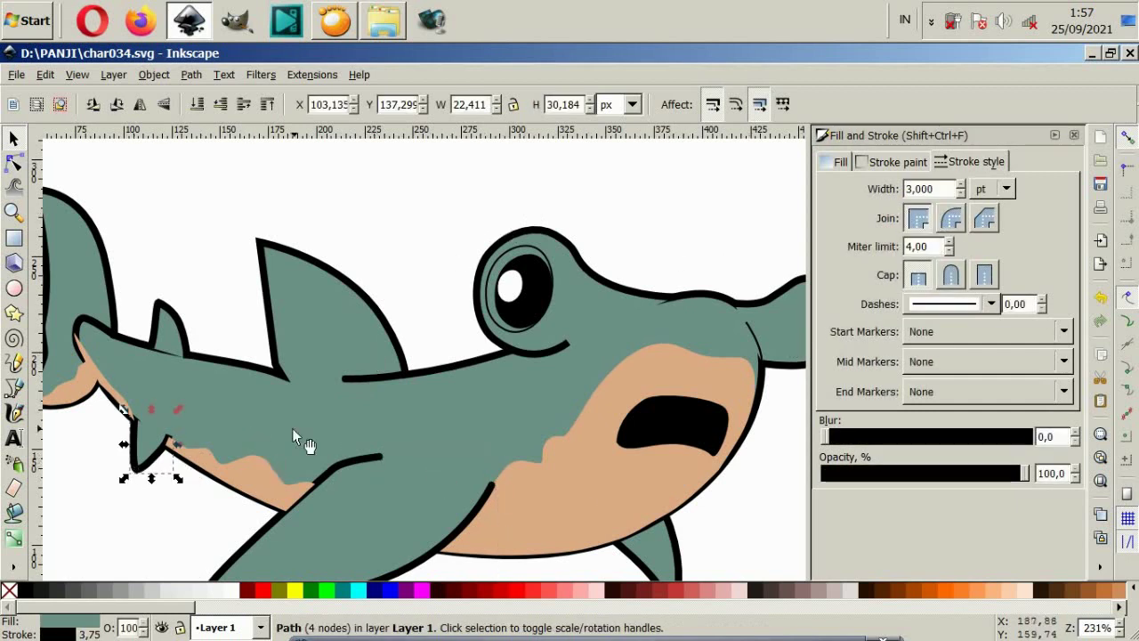
shift+click(192, 345)
click(951, 276)
click(951, 218)
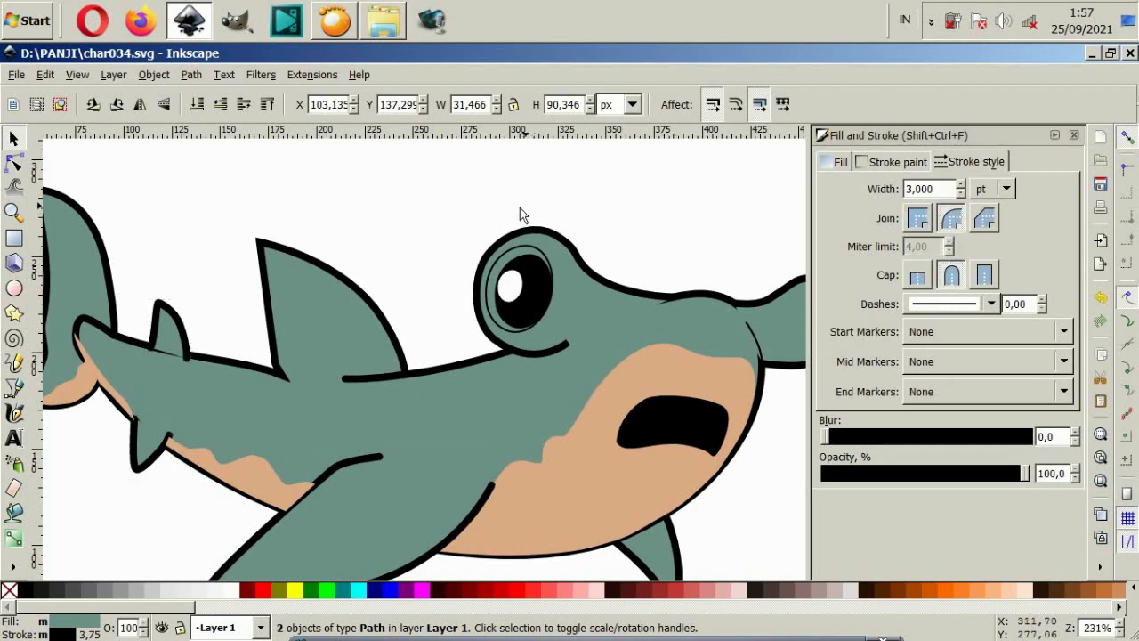
key(Escape)
Step: Drag the small top fin's two base nodes lower so they tuck into the body outline
ctrl+scroll(94, 345, up, 2)
click(13, 162)
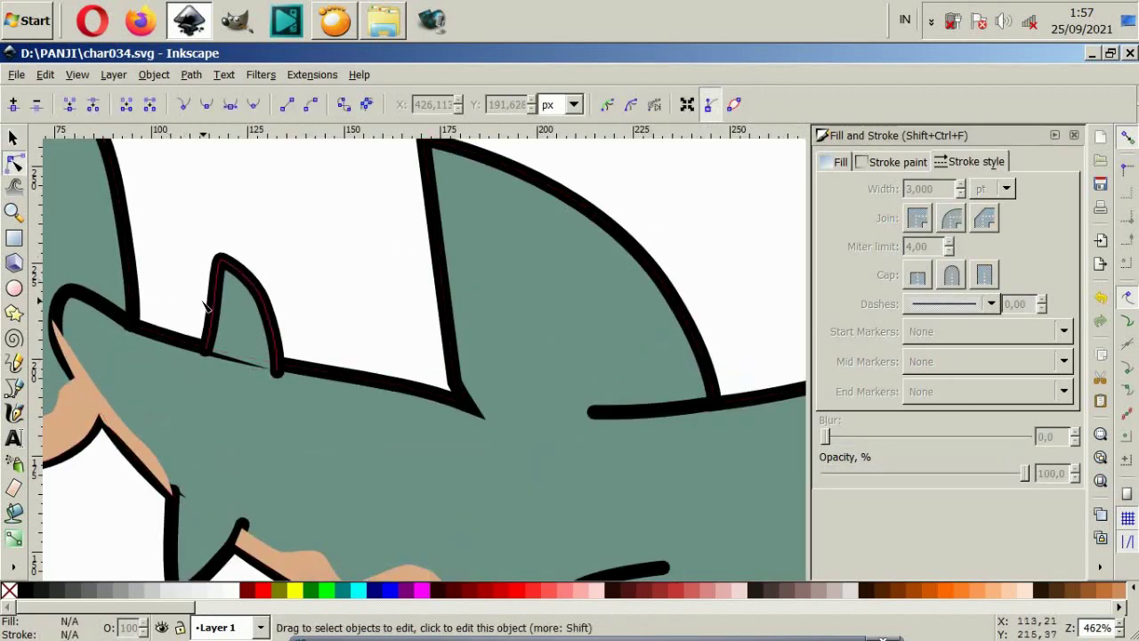
click(212, 303)
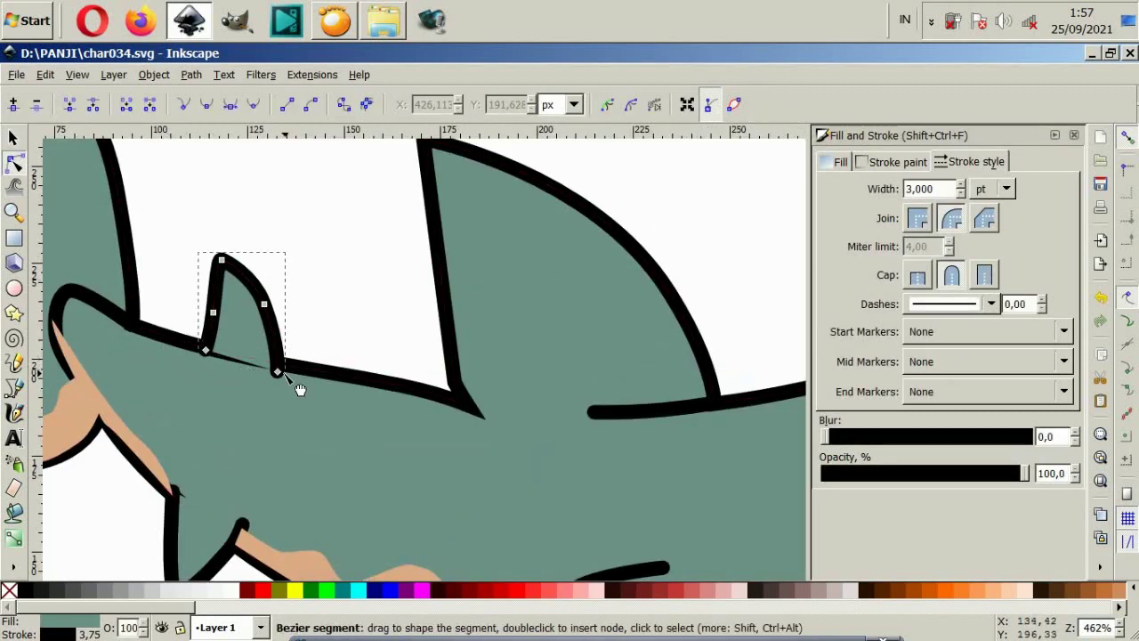
mouse_move(277, 373)
mouse_down()
mouse_move(282, 386)
mouse_move(279, 374)
mouse_up()
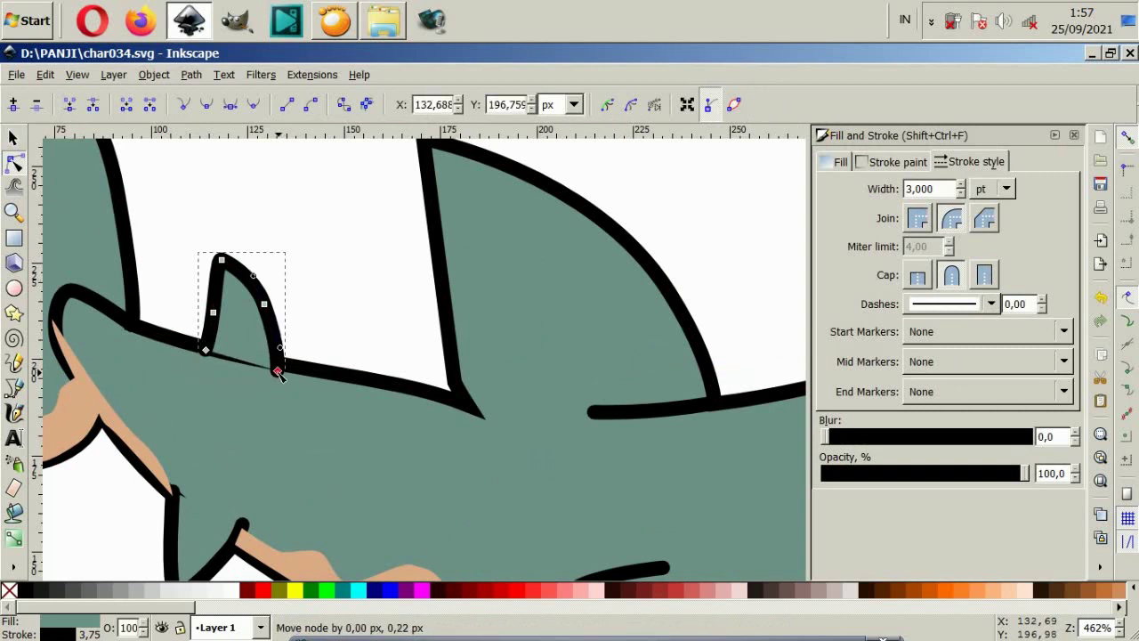
drag(206, 350, 207, 362)
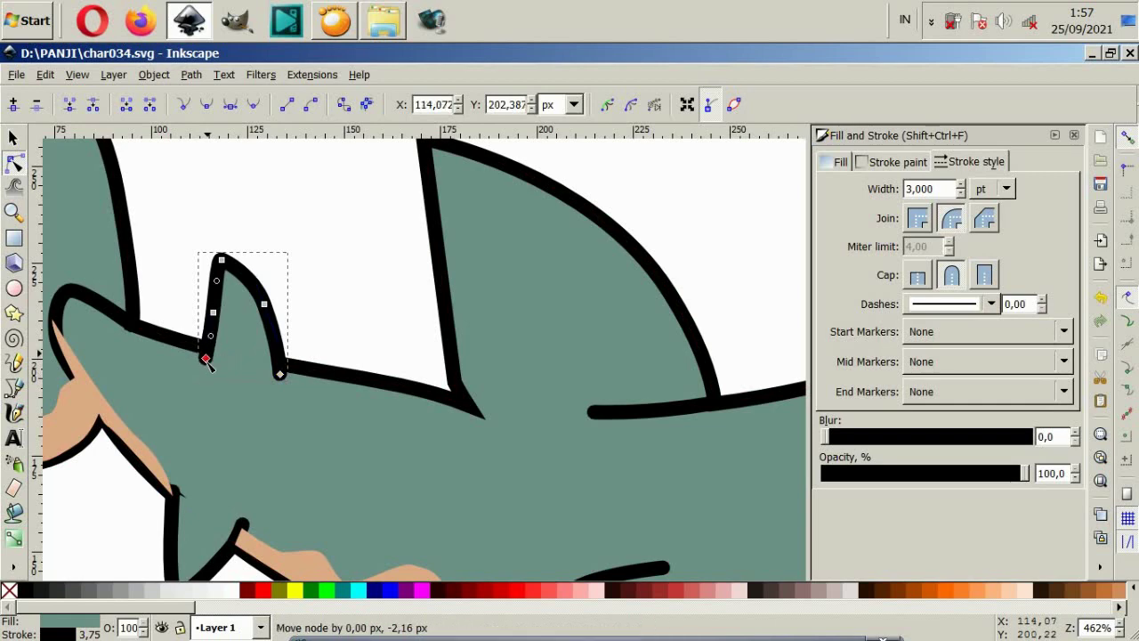
key(Escape)
key(Escape)
Step: Select the tan belly shading and test its stacking order, leaving it in place
key(5)
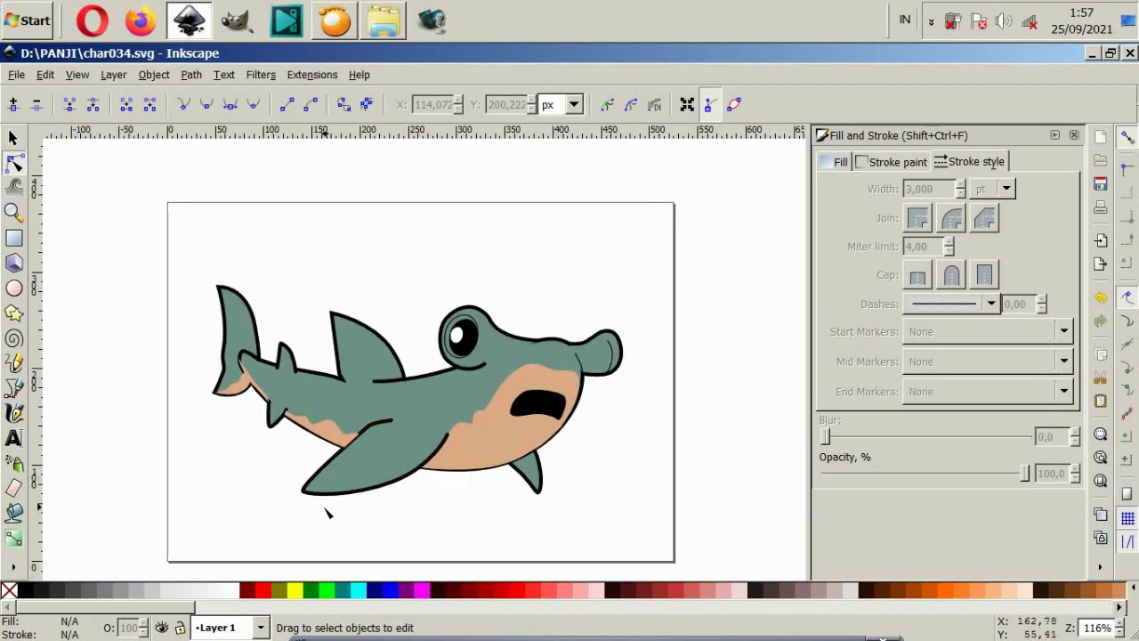
click(14, 137)
ctrl+scroll(317, 436, up, 2)
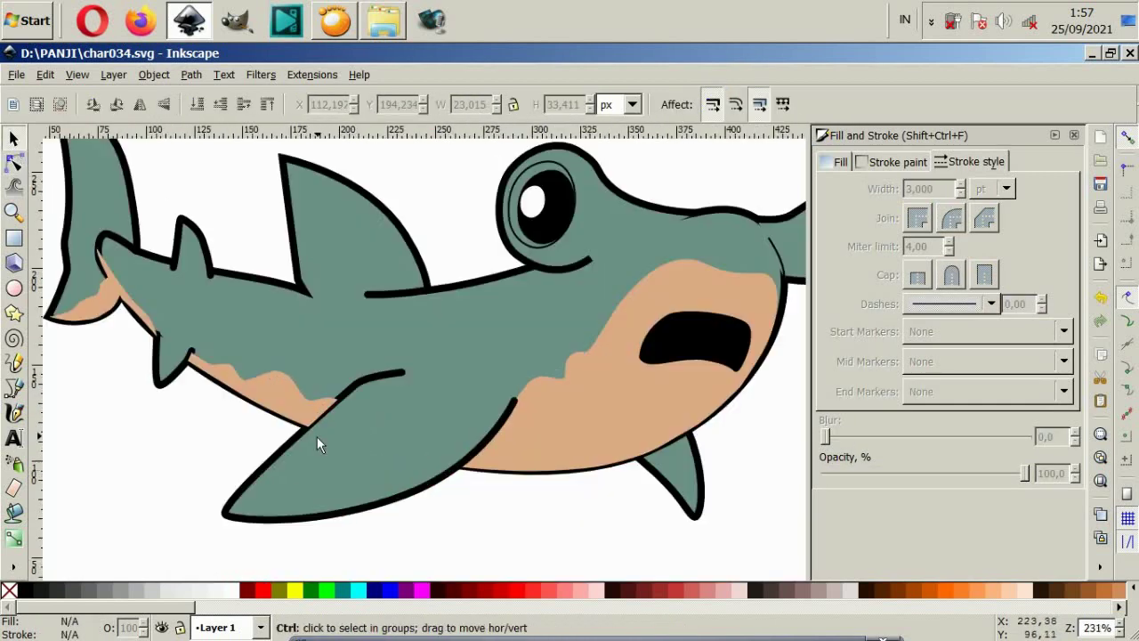
click(283, 396)
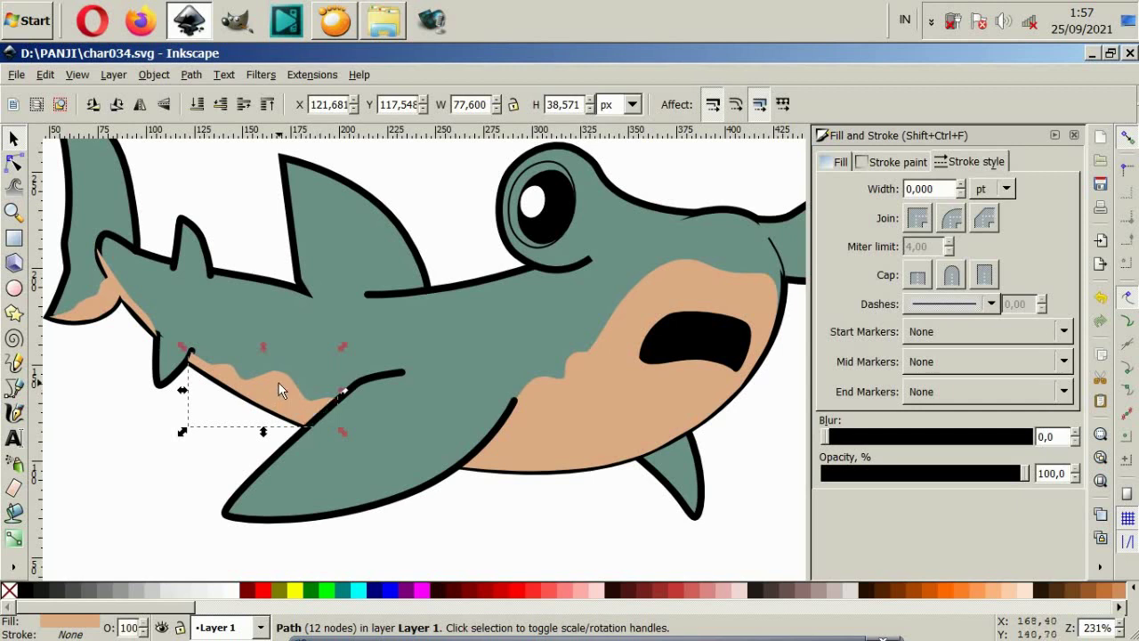
click(152, 323)
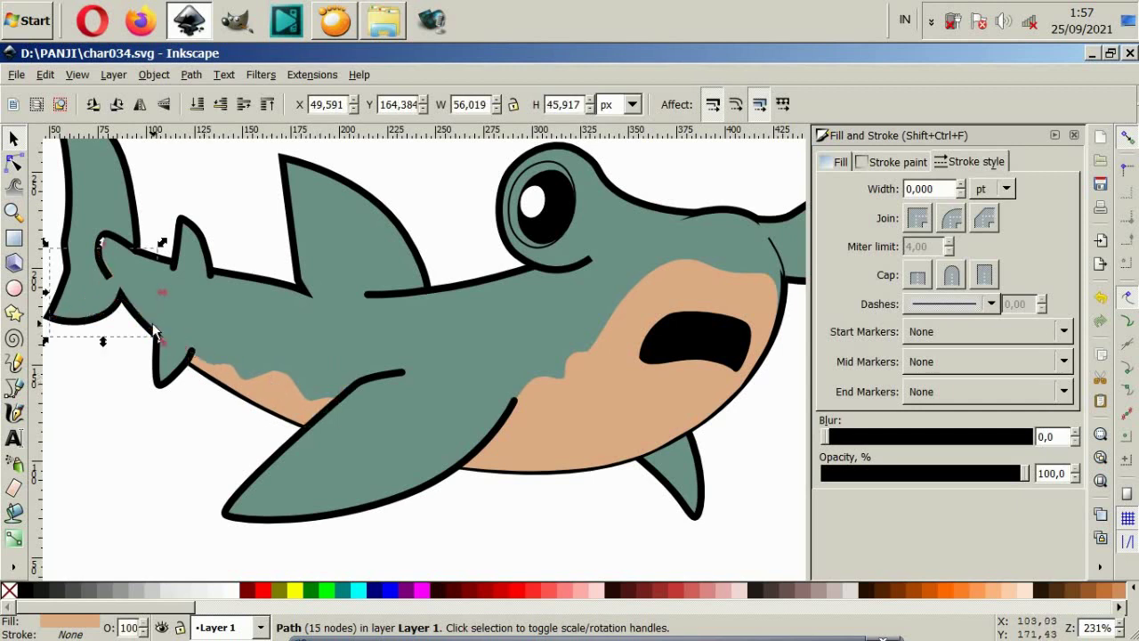
click(519, 442)
key(Page_Down)
key(Page_Up)
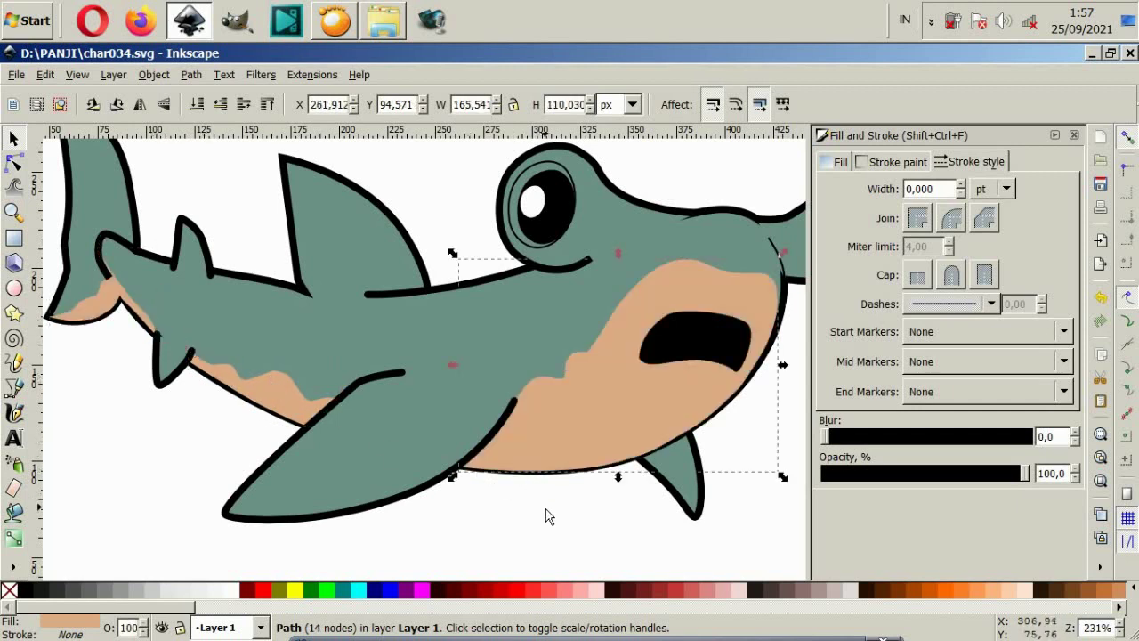
key(Escape)
Step: Raise the body outline to the top with no fill, then nudge the eye pieces up-left
ctrl+scroll(515, 407, down, 2)
scroll(515, 407, right, 2)
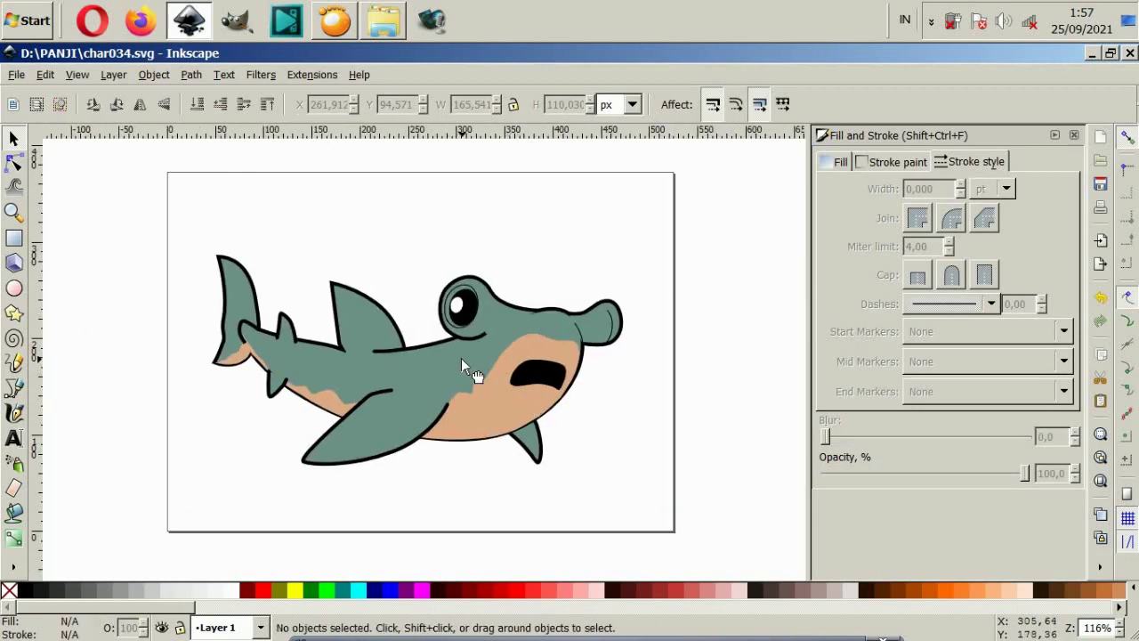
click(432, 356)
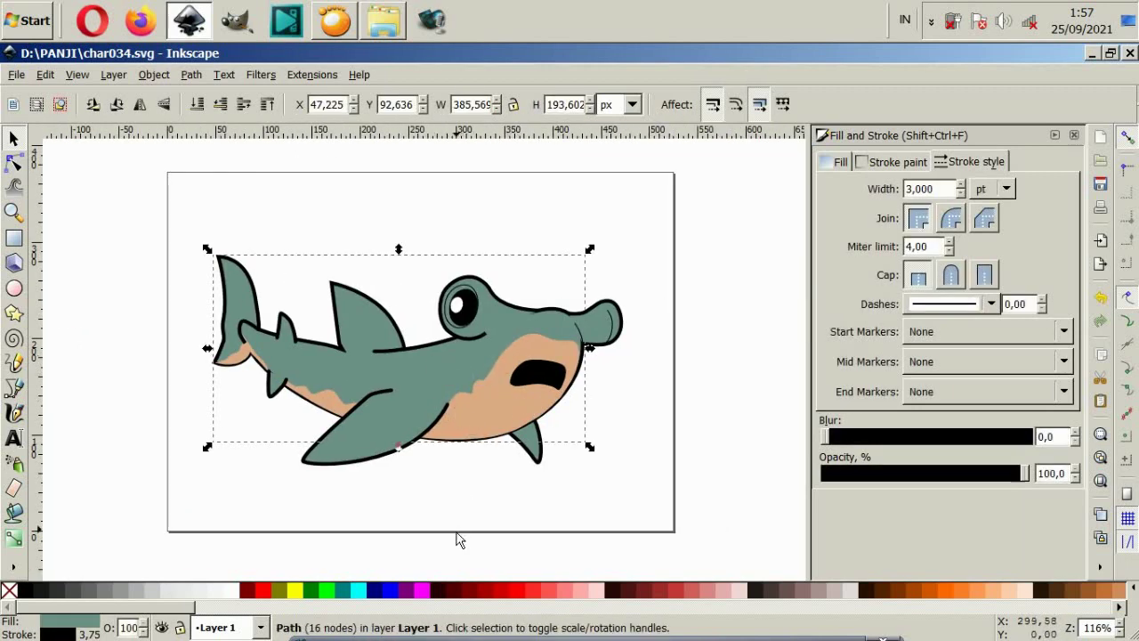
key(ctrl+z)
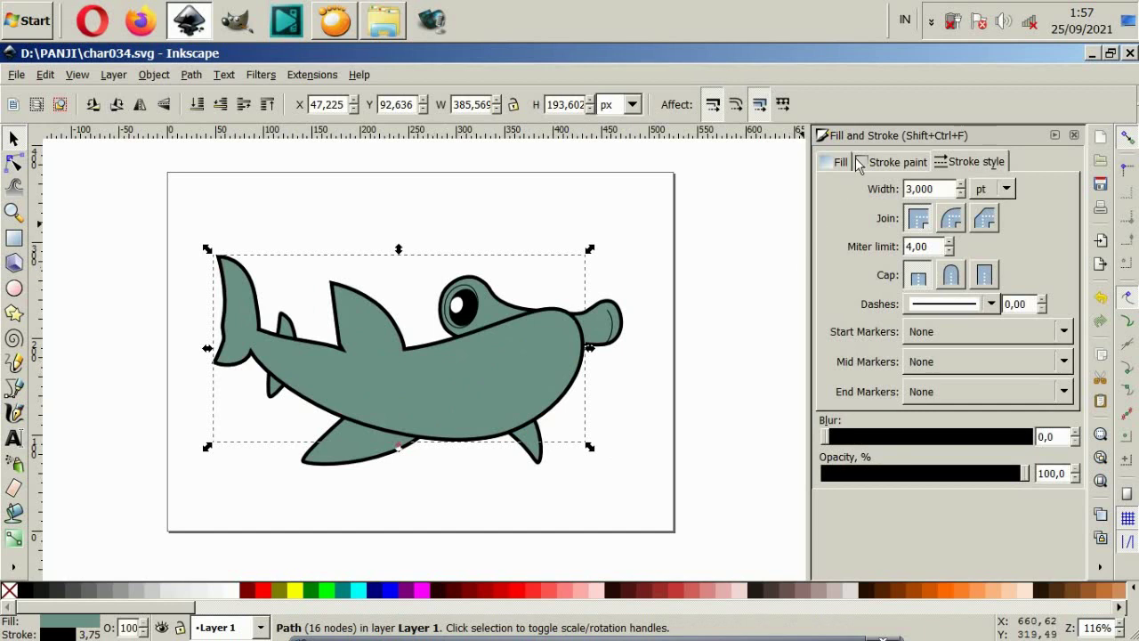
click(860, 162)
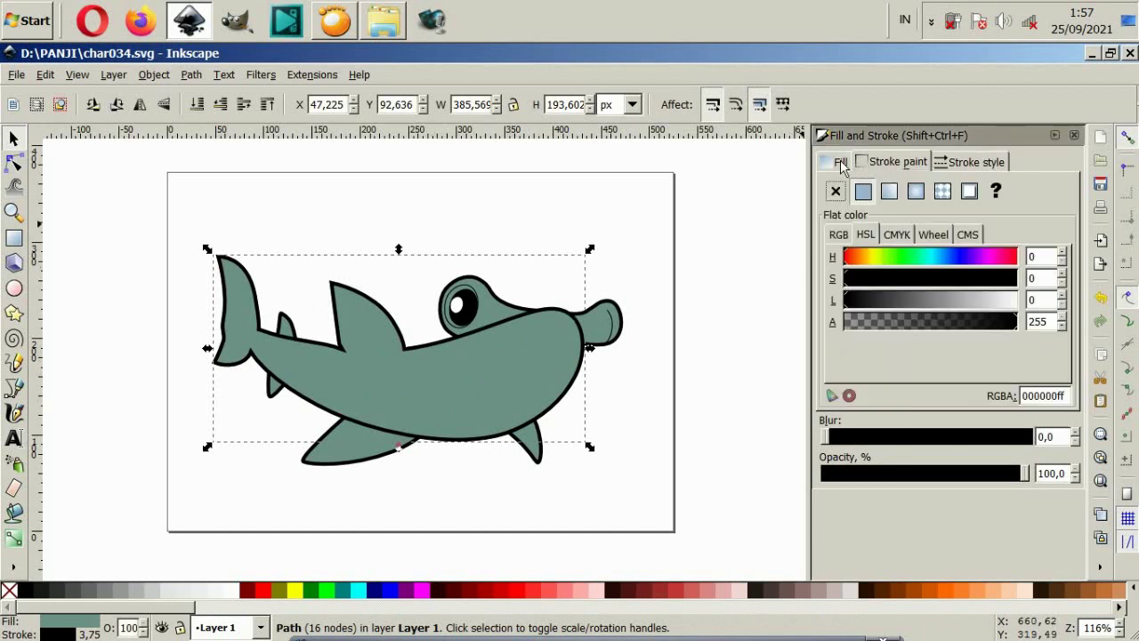
click(841, 163)
click(836, 192)
click(623, 241)
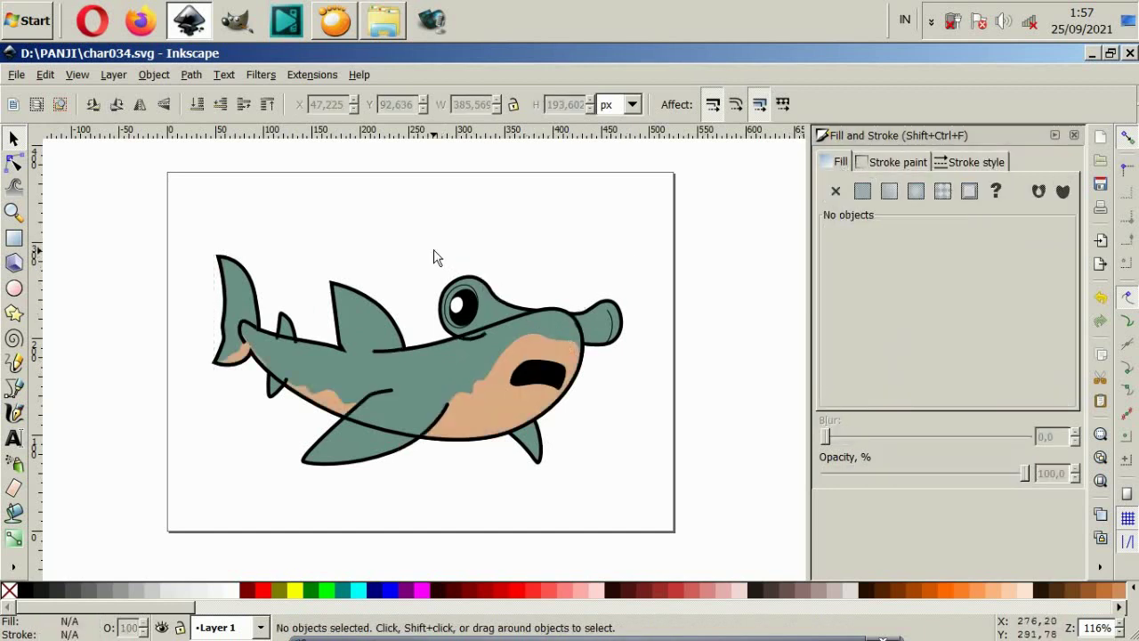
drag(422, 245, 554, 326)
mouse_move(469, 308)
mouse_down()
mouse_move(460, 287)
mouse_move(466, 309)
mouse_up()
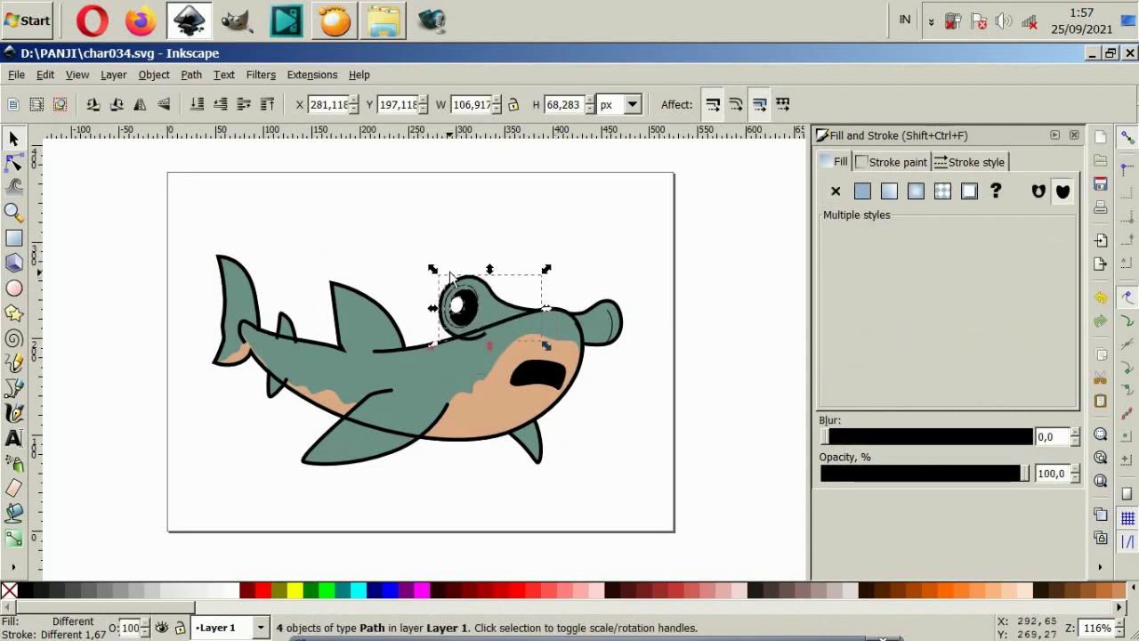
Step: Shift the three hammer-tip pieces slightly right and restack them against the head outline
click(595, 243)
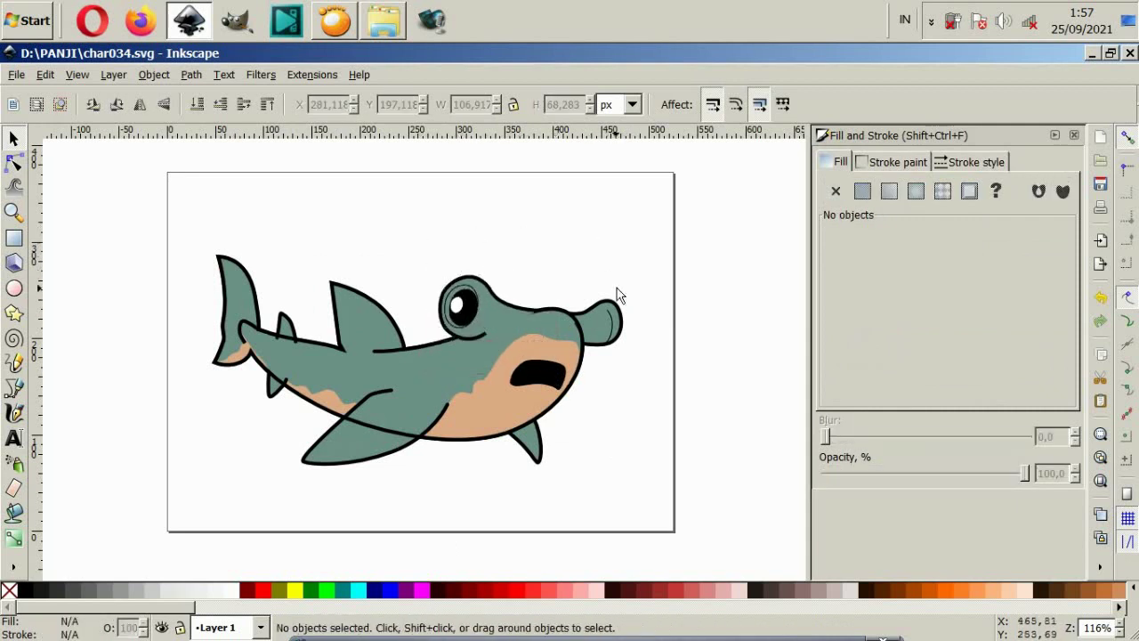
scroll(599, 334, up, 2)
drag(679, 223, 516, 391)
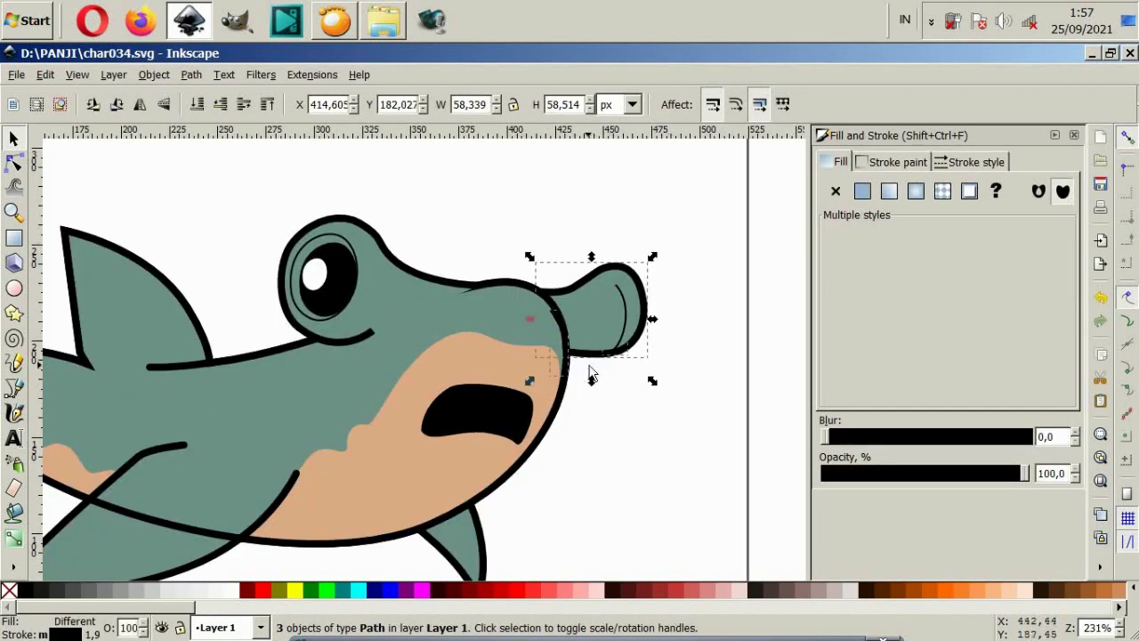
mouse_move(620, 369)
mouse_down()
mouse_move(649, 369)
mouse_move(609, 353)
mouse_up()
click(634, 418)
mouse_move(677, 398)
mouse_down()
mouse_move(503, 234)
mouse_move(505, 213)
mouse_up()
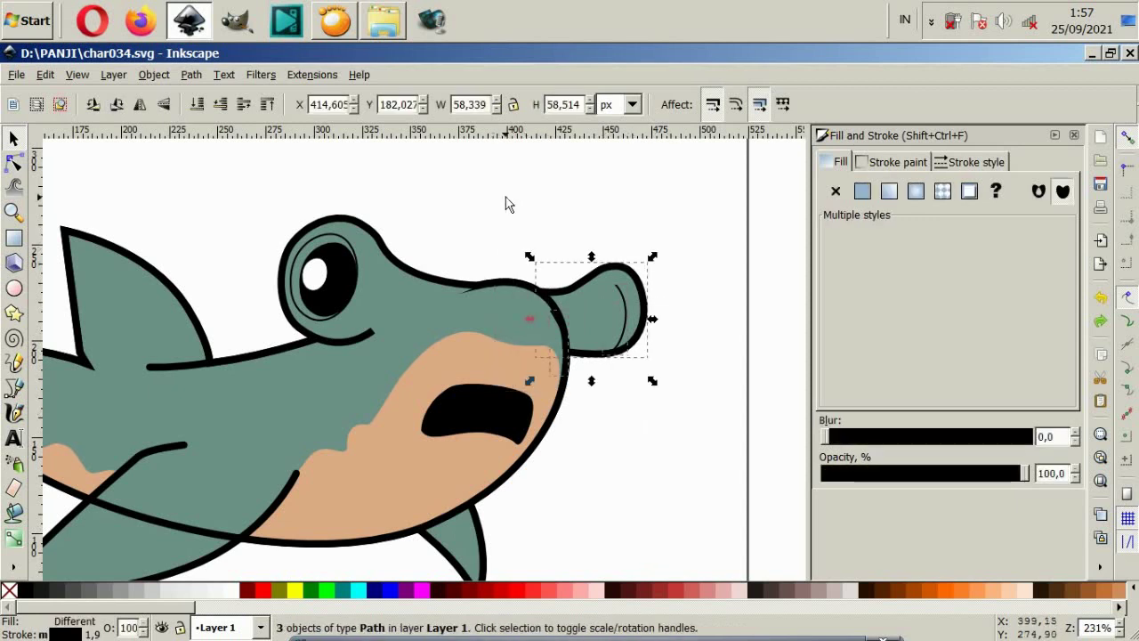
key(Page_Down)
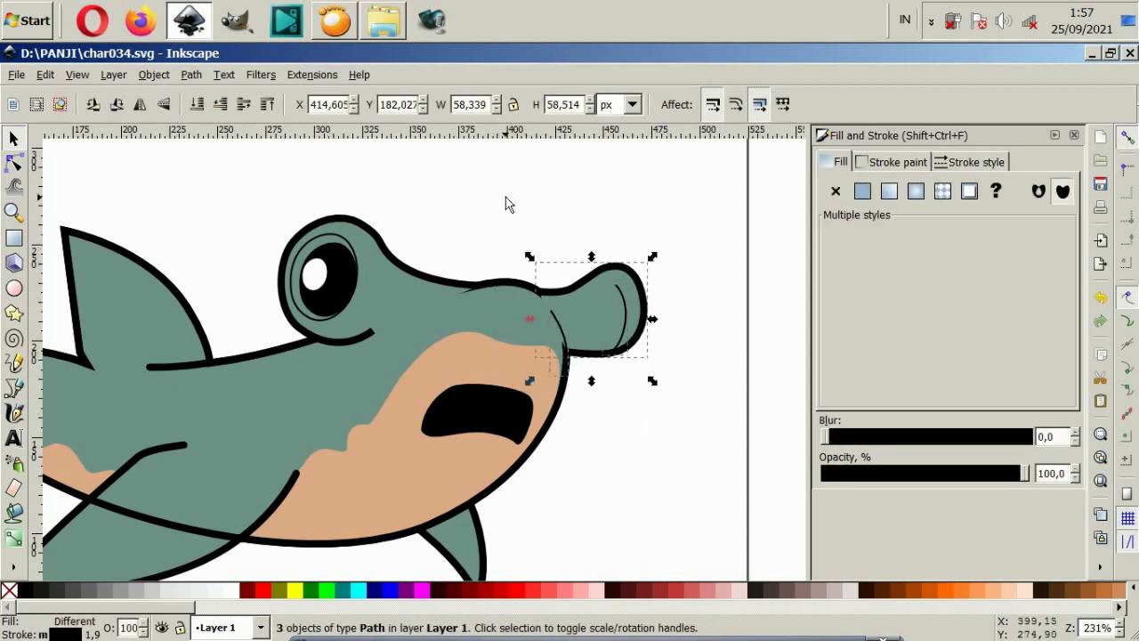
click(508, 187)
Step: Set the thin hammer-tip curve to a 3 pt stroke with round caps
ctrl+scroll(550, 331, up, 4)
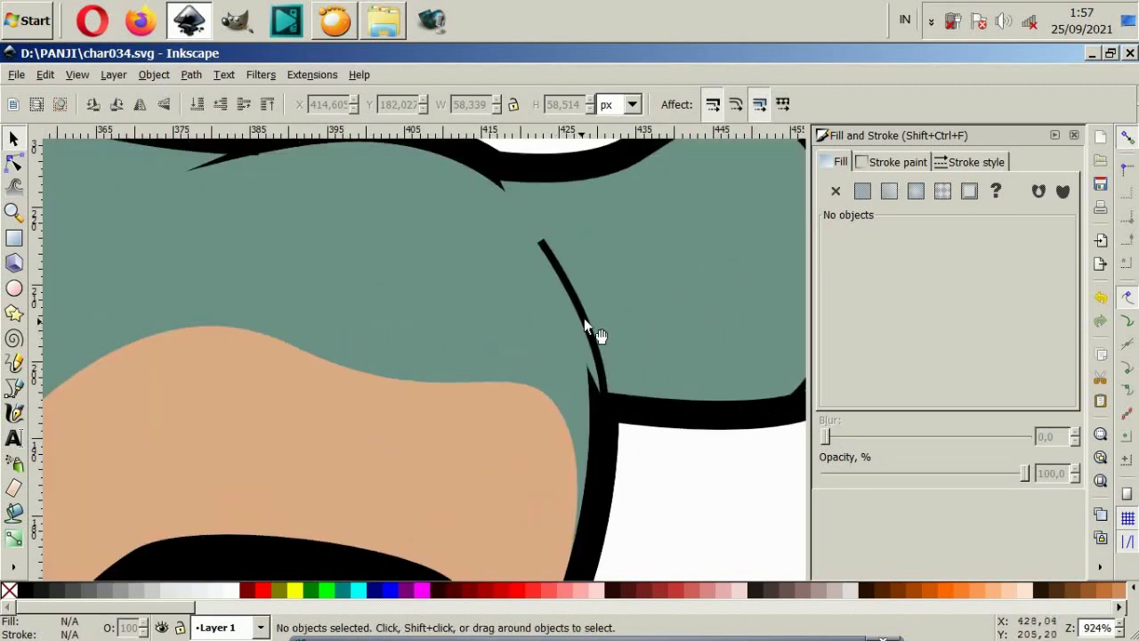
click(587, 314)
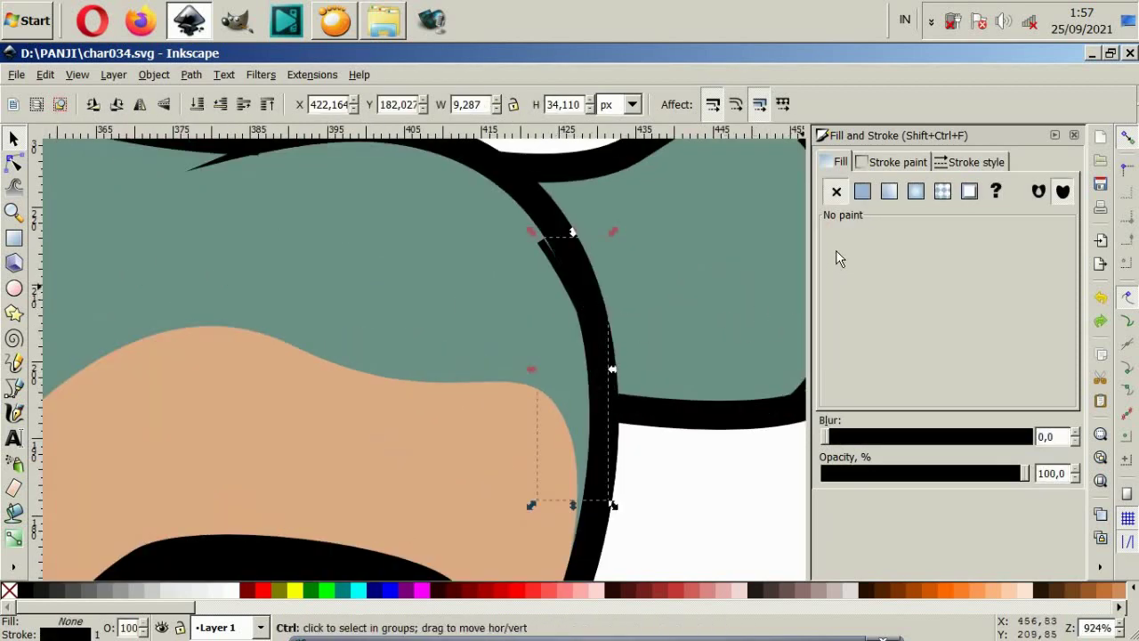
drag(570, 303, 634, 328)
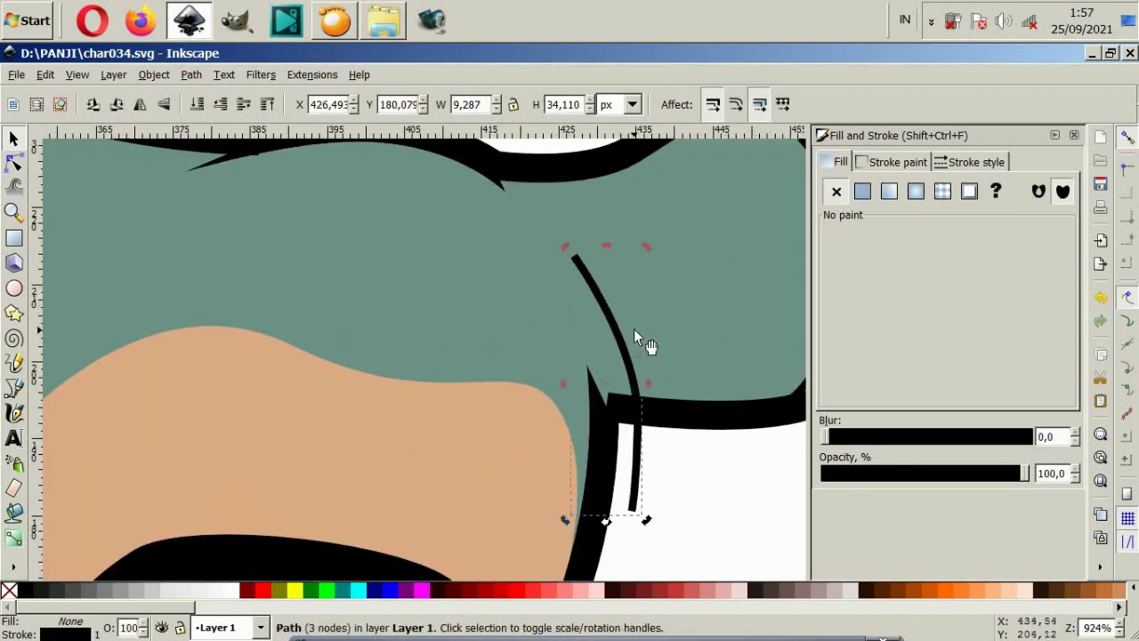
key(ctrl+z)
click(976, 161)
click(1005, 188)
click(1010, 174)
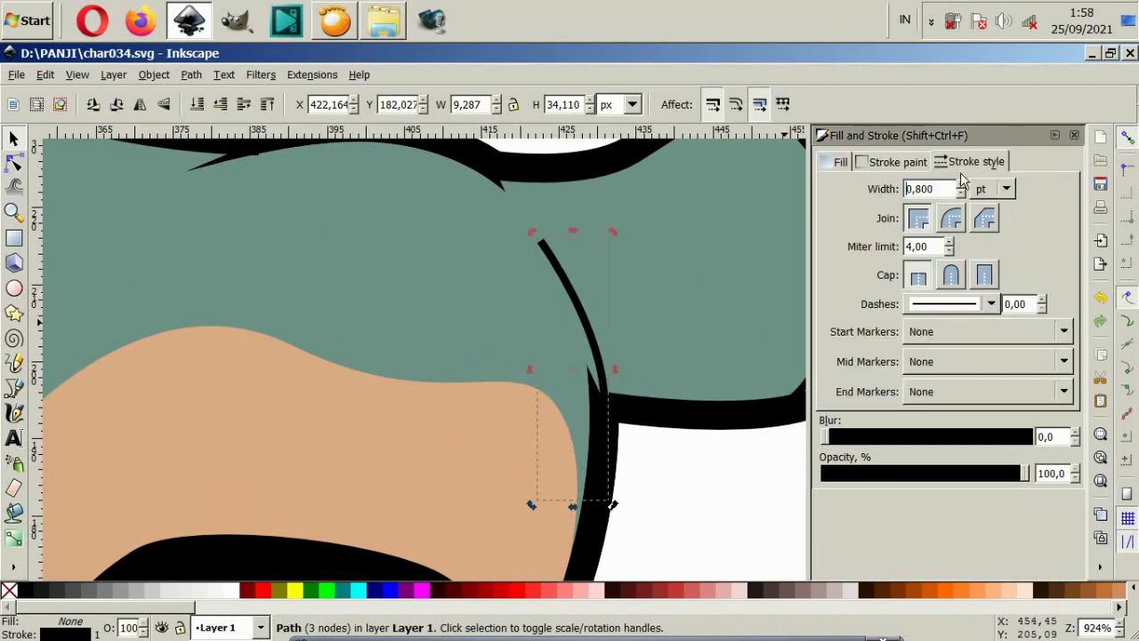
text(3)
key(Return)
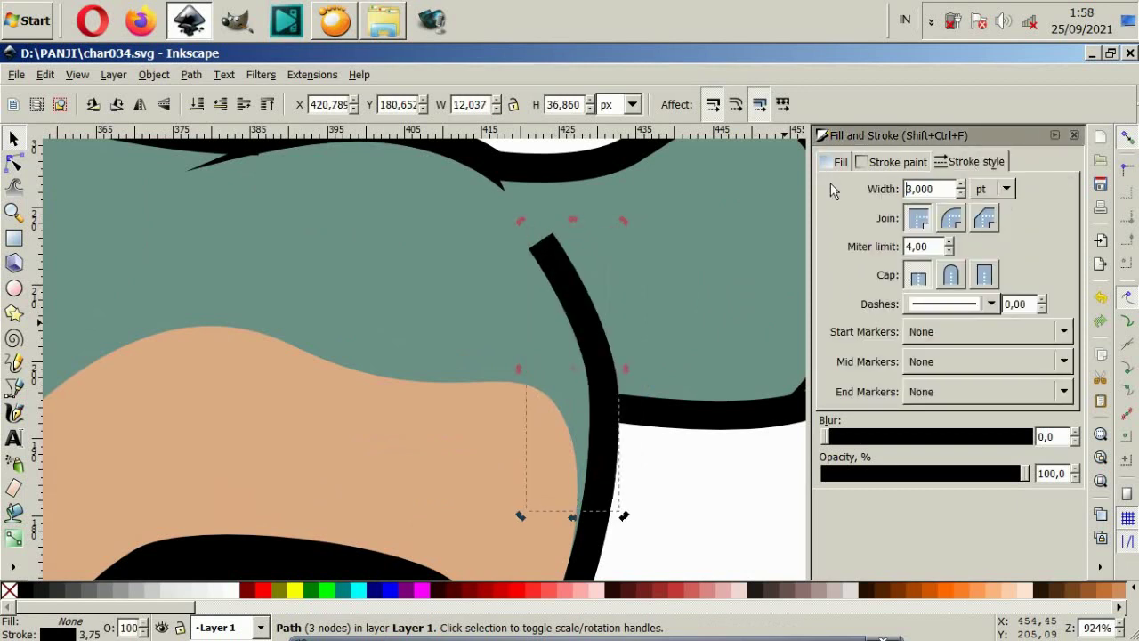
click(951, 280)
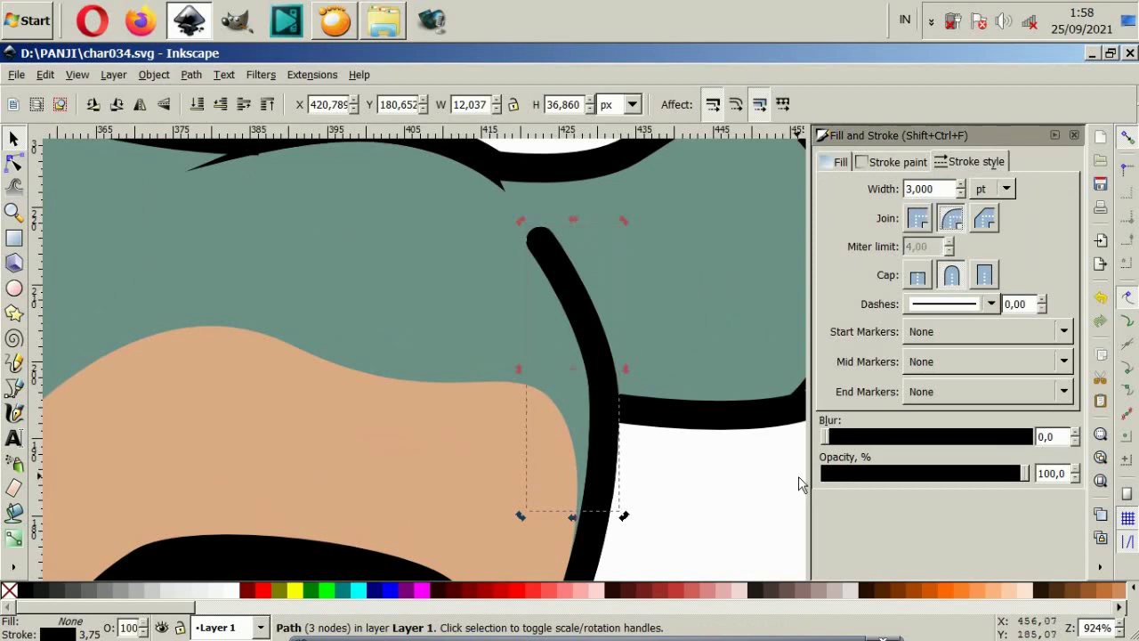
key(Escape)
scroll(506, 397, down, 4)
scroll(434, 339, up, 1)
Step: Rubber-band select the eye pieces and nudge them slightly right
click(416, 393)
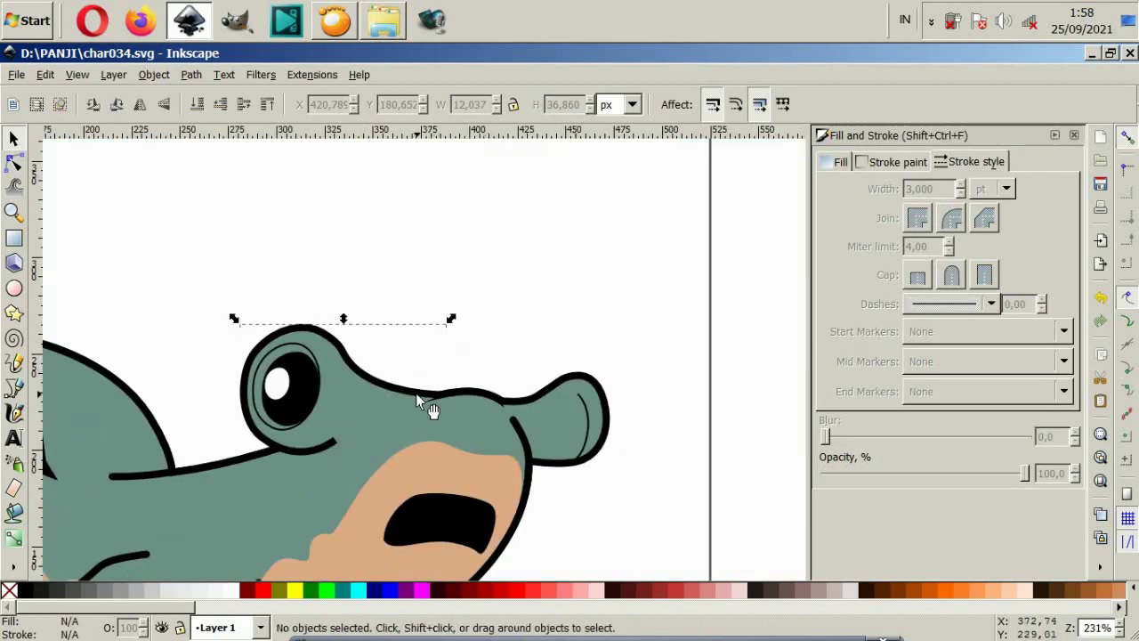
scroll(407, 415, up, 1)
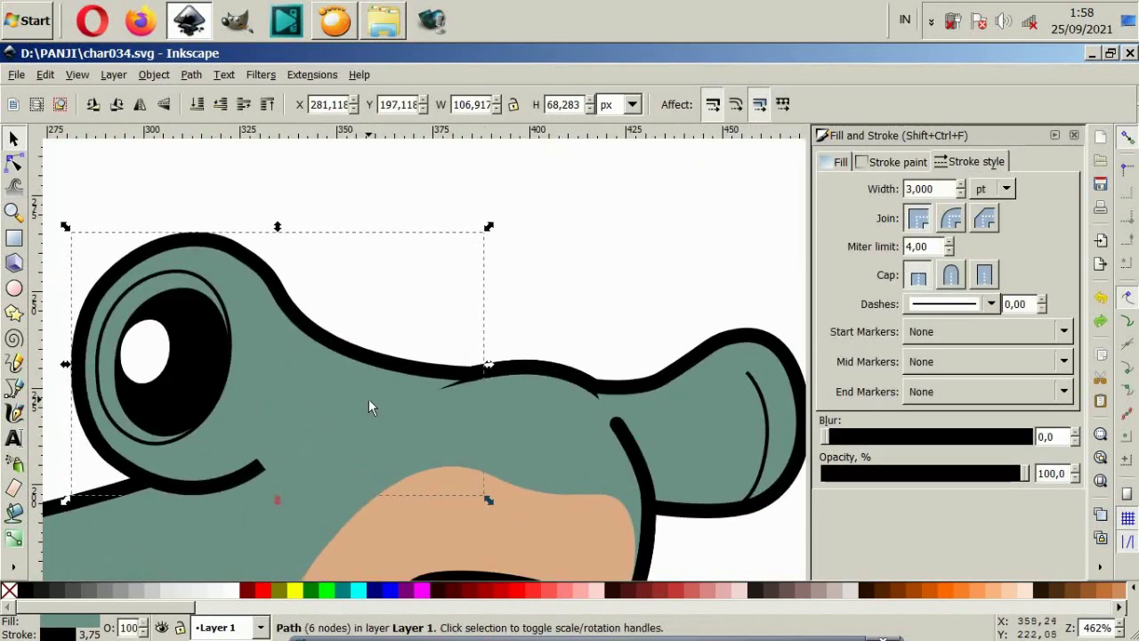
click(307, 299)
scroll(307, 298, down, 1)
drag(101, 202, 457, 477)
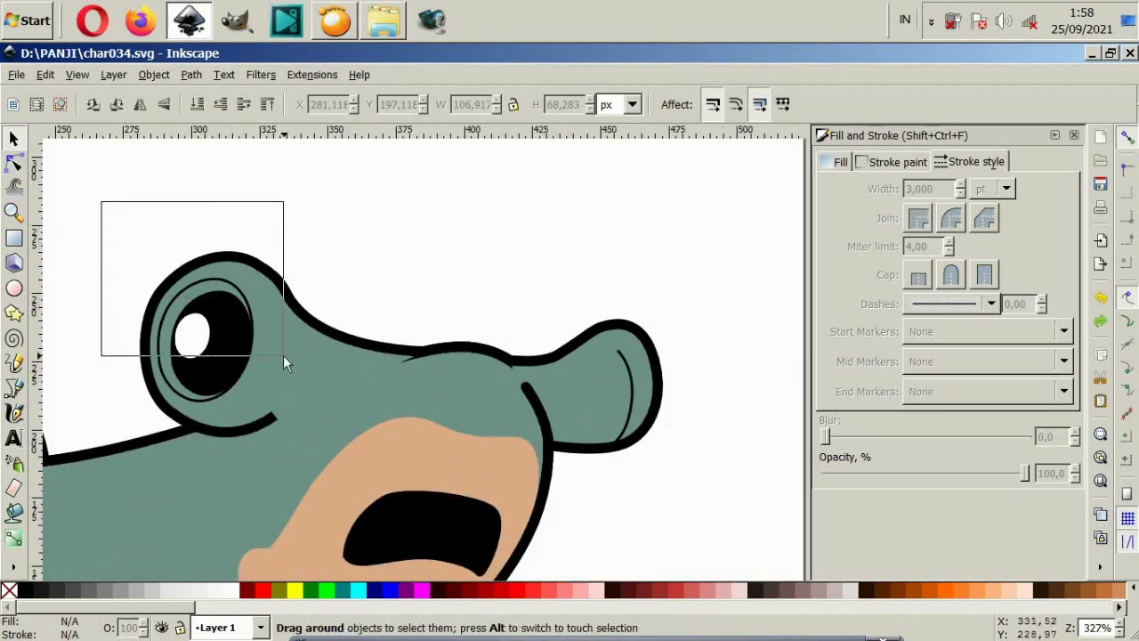
drag(352, 343, 357, 343)
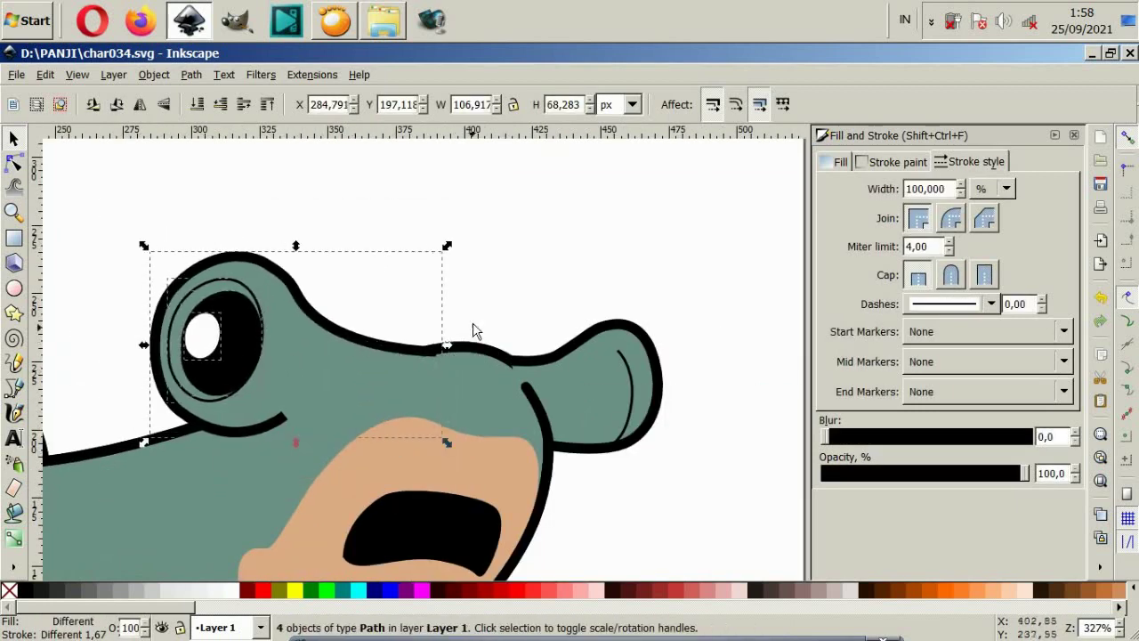
key(Escape)
Step: Shift the four eye pieces about 3 px further right, then check the body outline
click(365, 345)
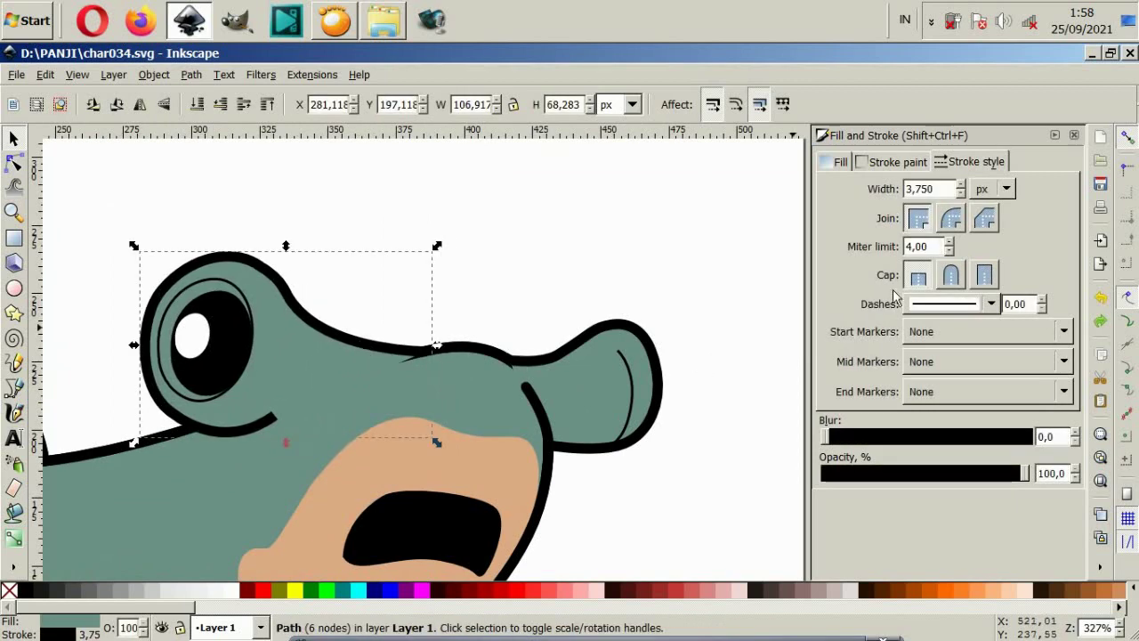
key(Escape)
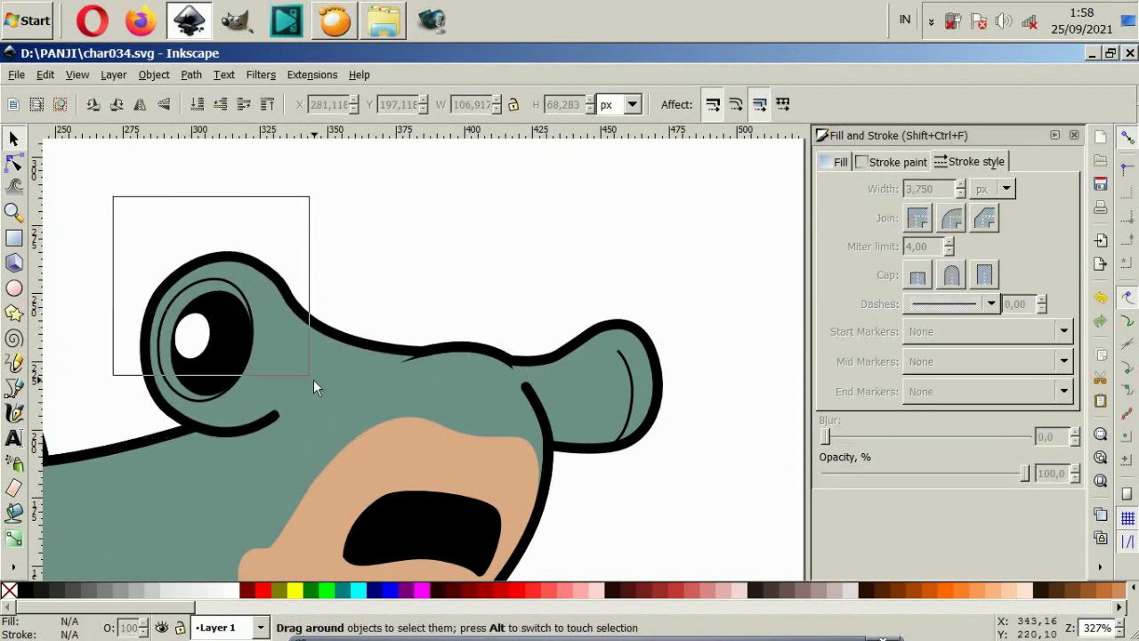
drag(115, 199, 472, 497)
scroll(382, 352, up, 2)
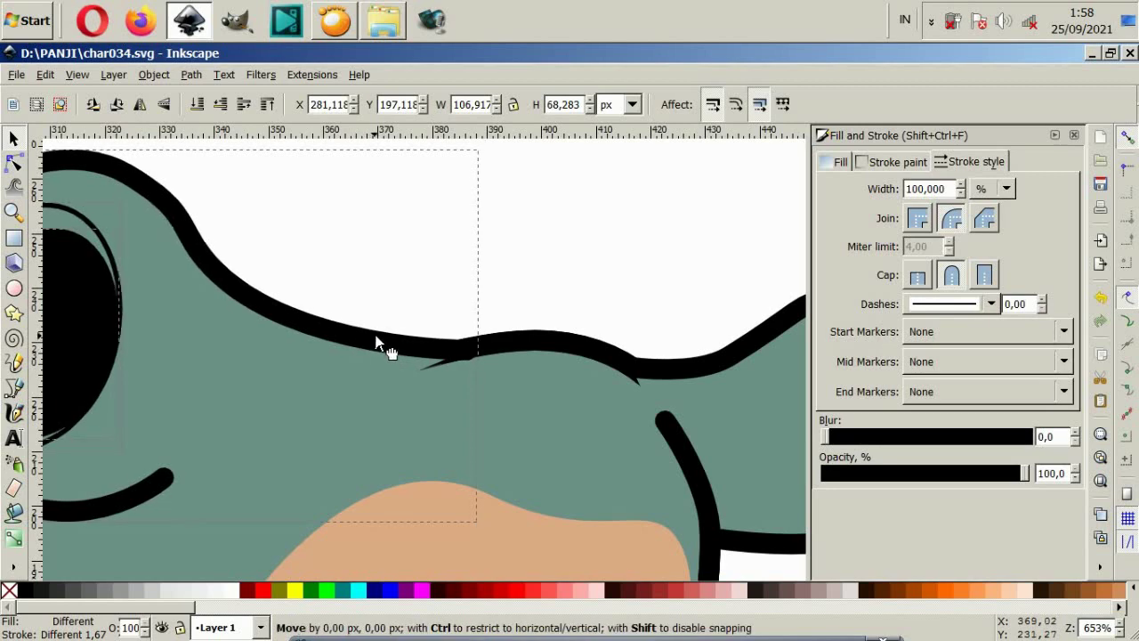
drag(376, 343, 392, 347)
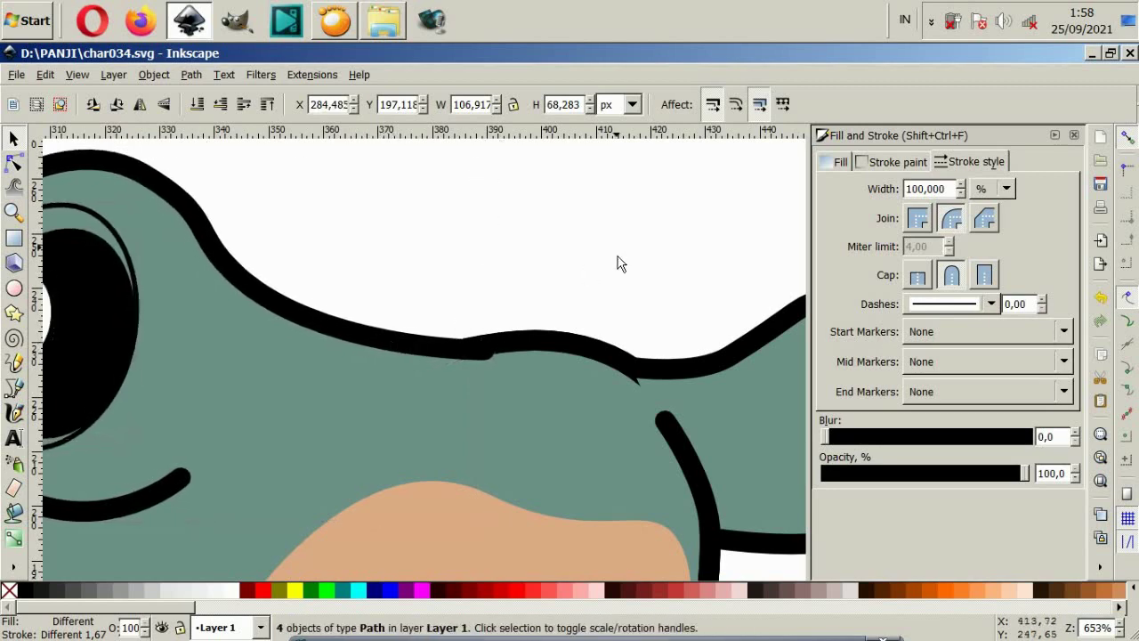
key(Escape)
scroll(649, 359, down, 2)
click(665, 461)
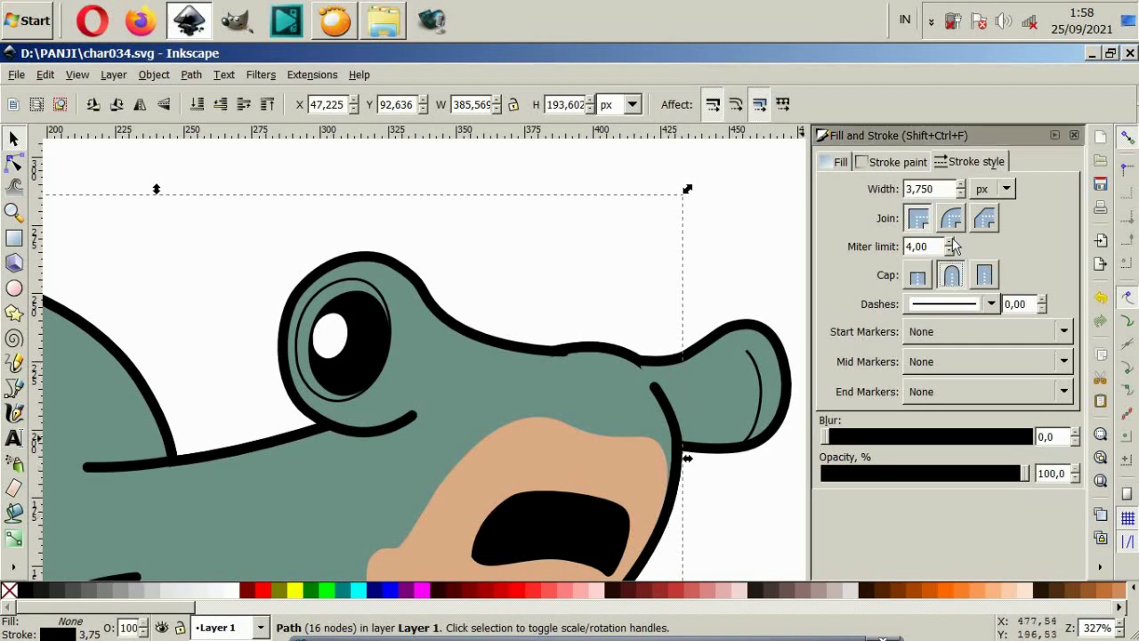
click(739, 221)
scroll(604, 501, down, 4)
Step: Select the fin paths and fin outline path, trying and undoing moves to align them
scroll(424, 469, up, 2)
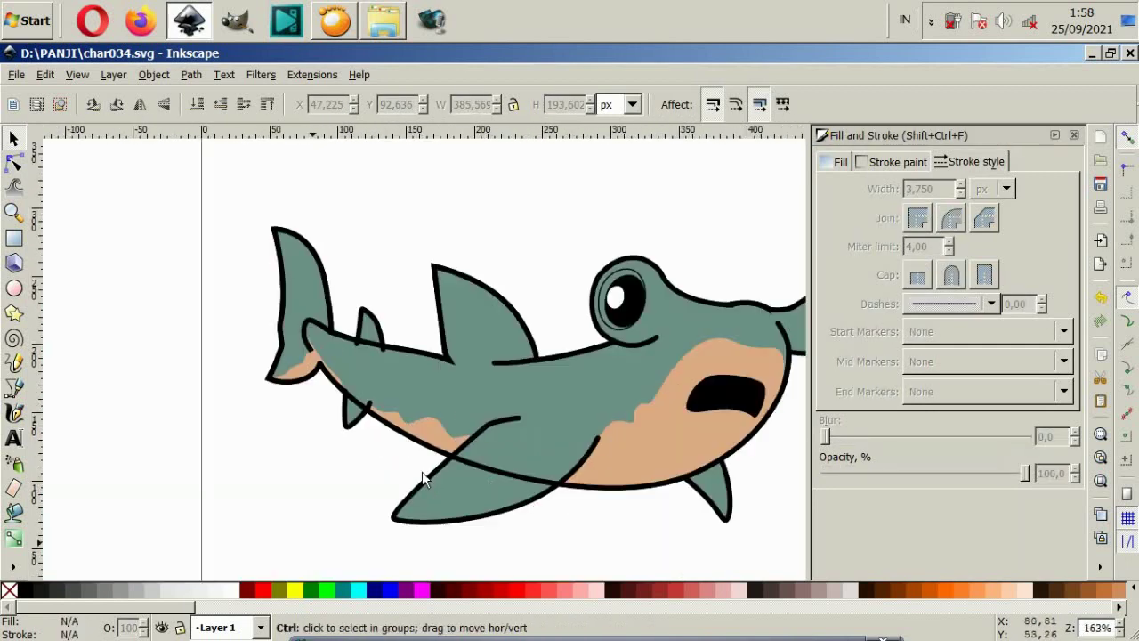
click(430, 475)
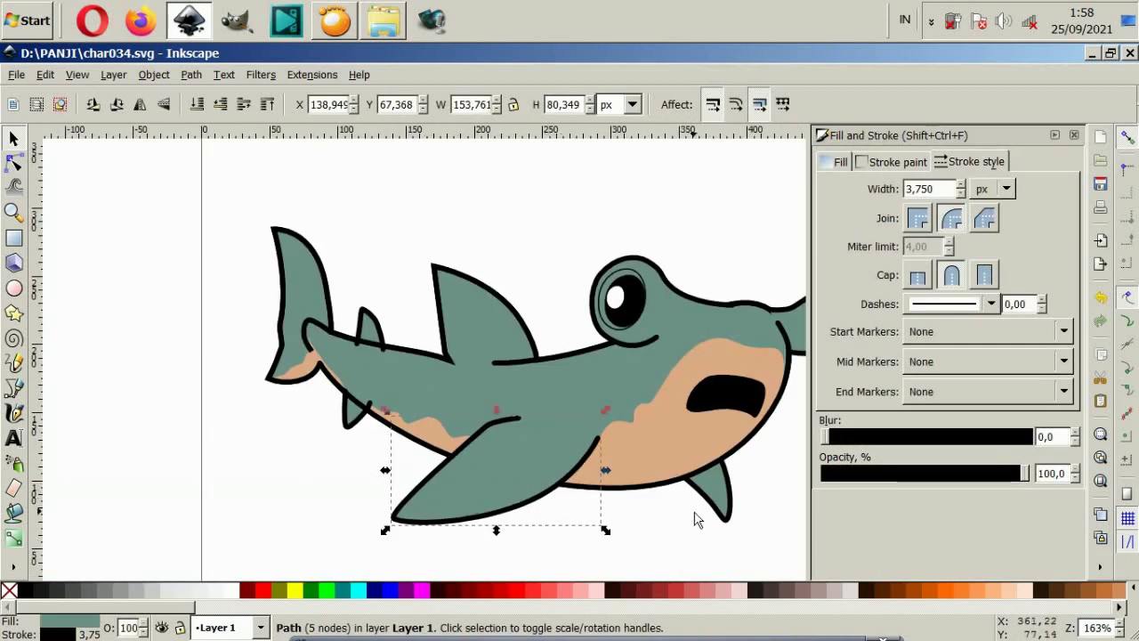
click(356, 411)
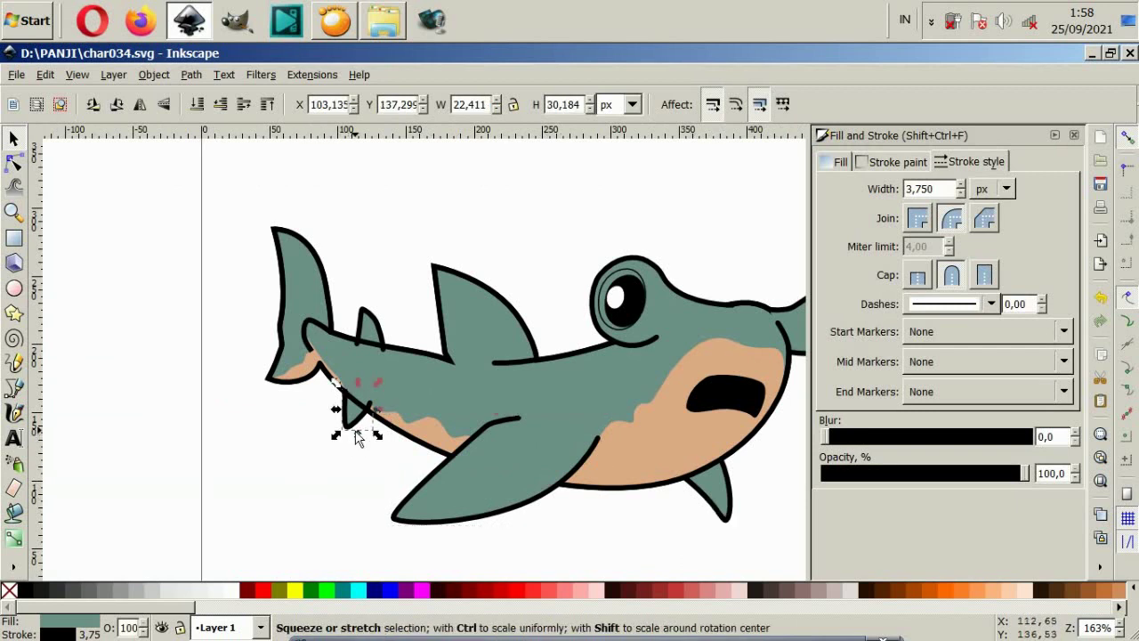
click(377, 334)
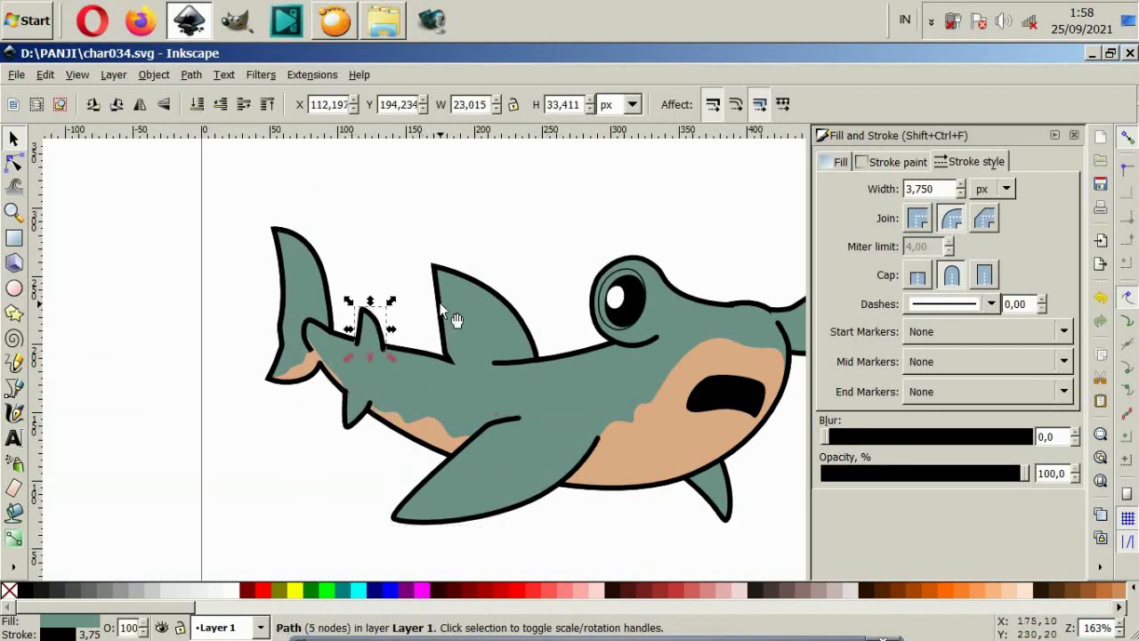
click(440, 311)
shift+click(377, 331)
shift+click(360, 418)
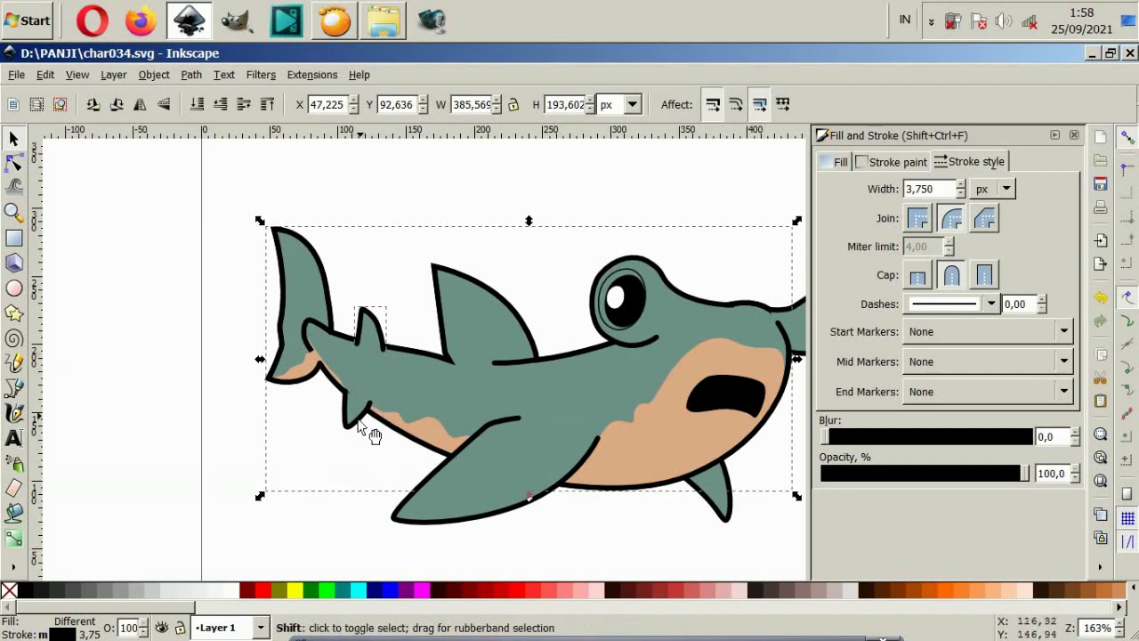
drag(339, 296, 372, 288)
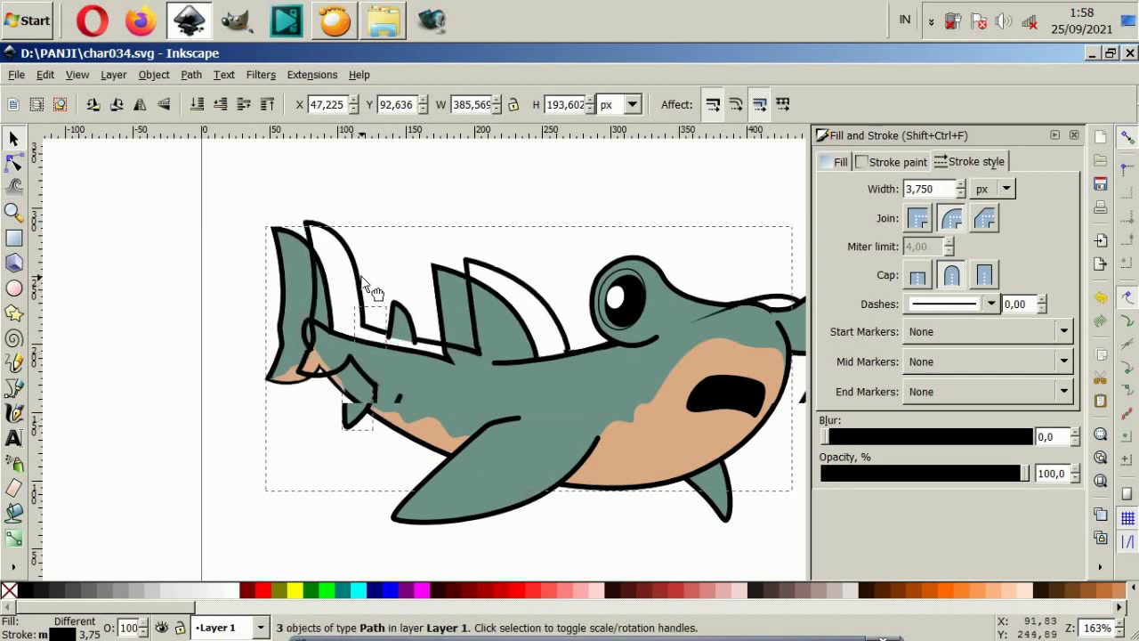
key(ctrl+z)
shift+click(536, 484)
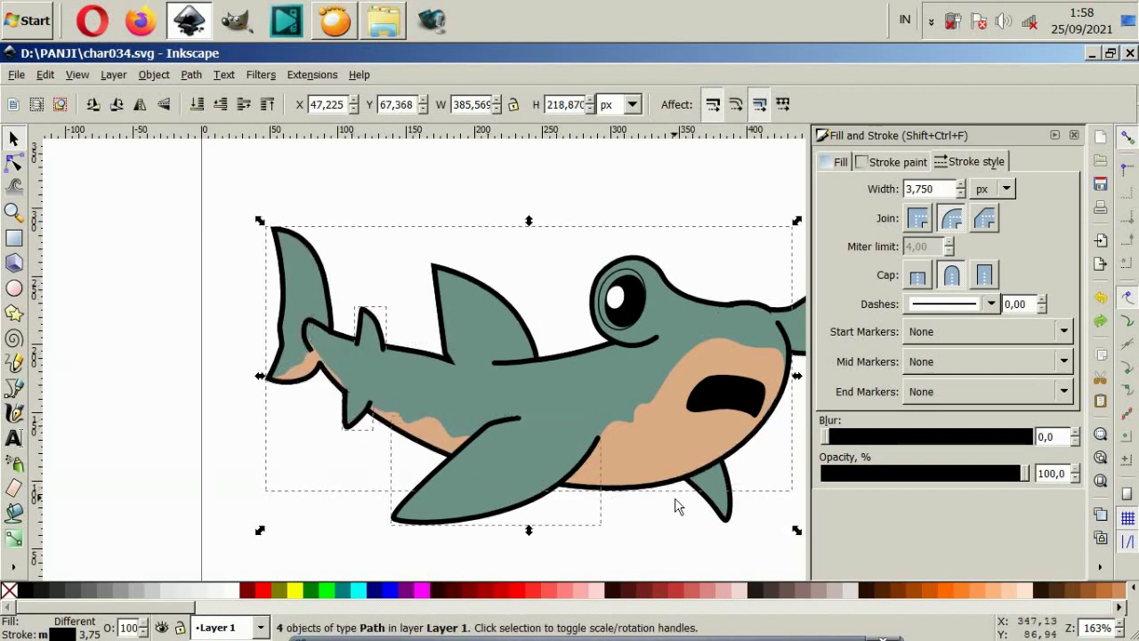
shift+click(719, 508)
click(412, 229)
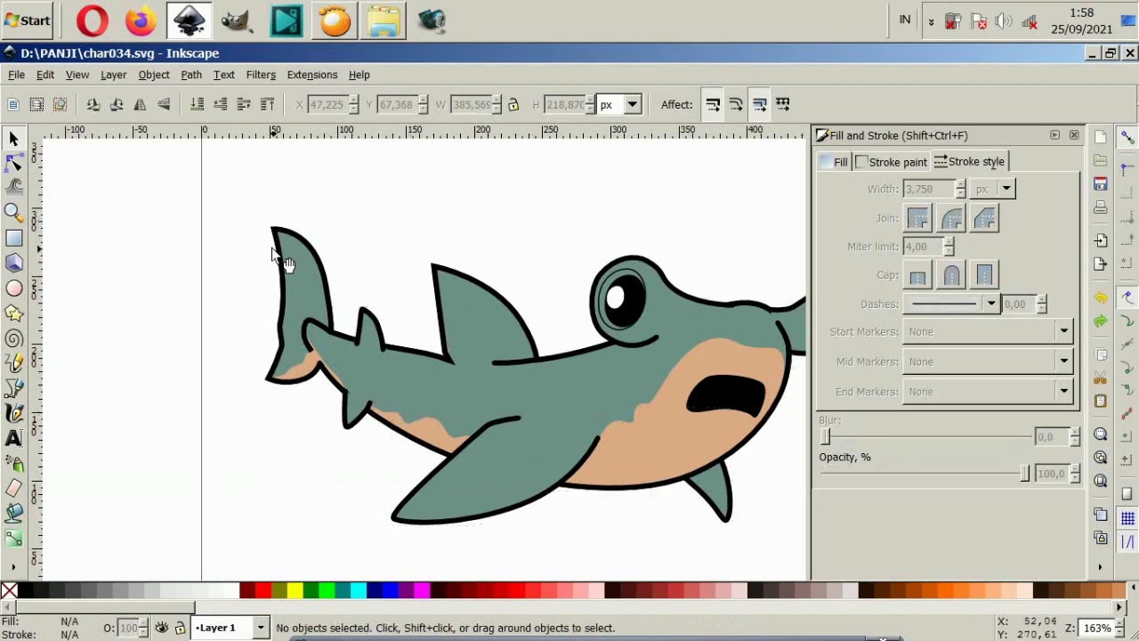
drag(276, 253, 260, 282)
key(ctrl+z)
Step: Nudge the fin outline path right into alignment and give the fin paths round caps
scroll(316, 249, up, 2)
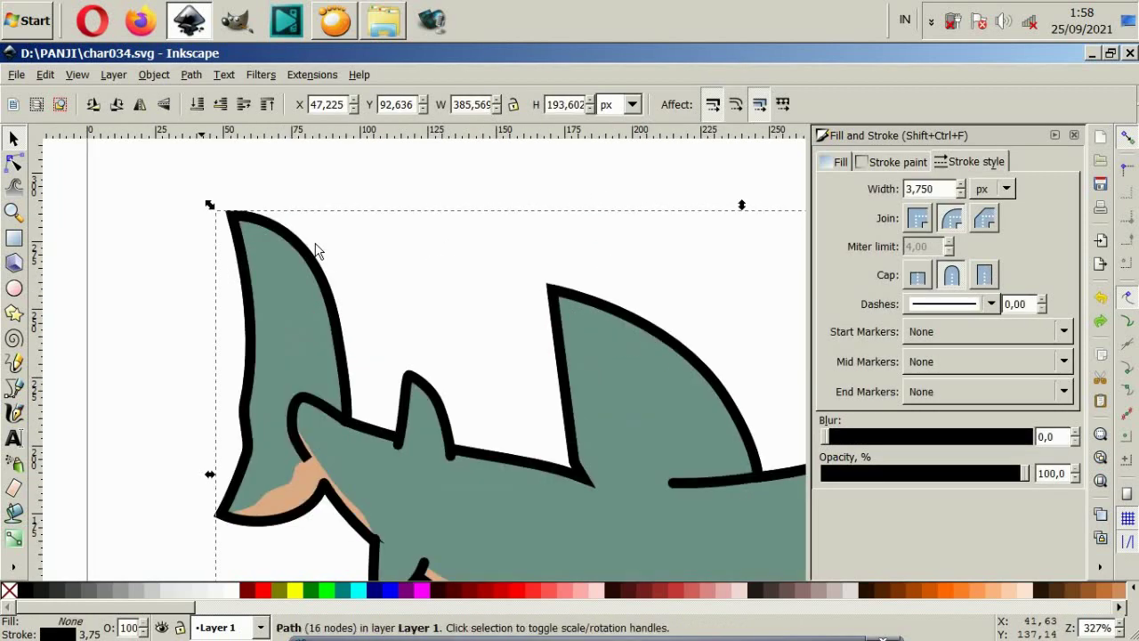
key(Right)
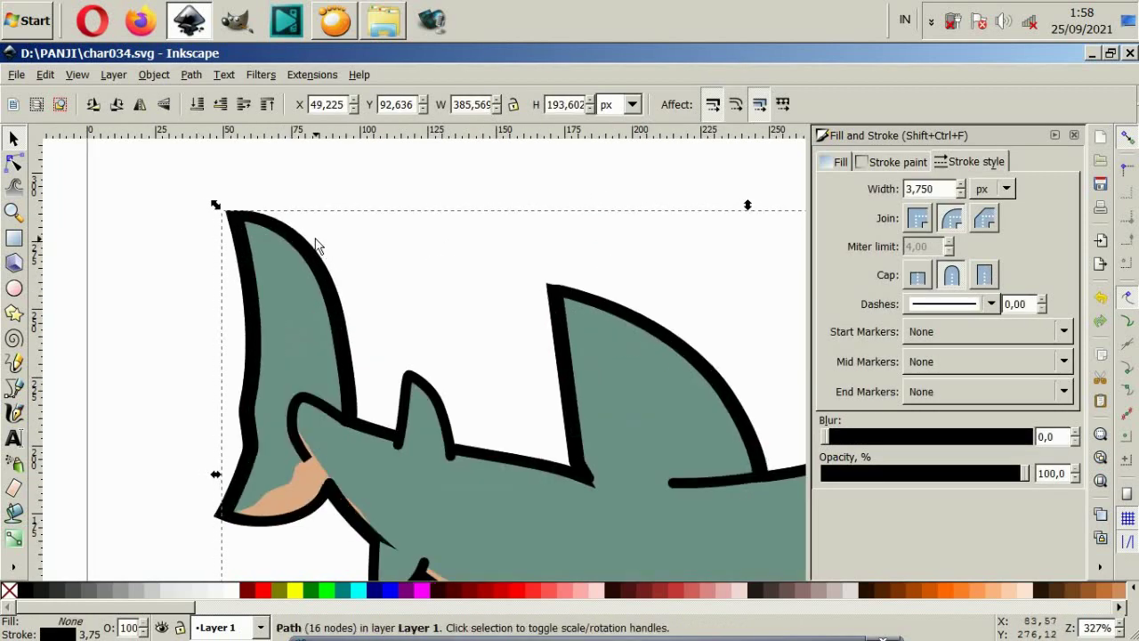
key(Right)
key(Right)
key(Right)
key(Right)
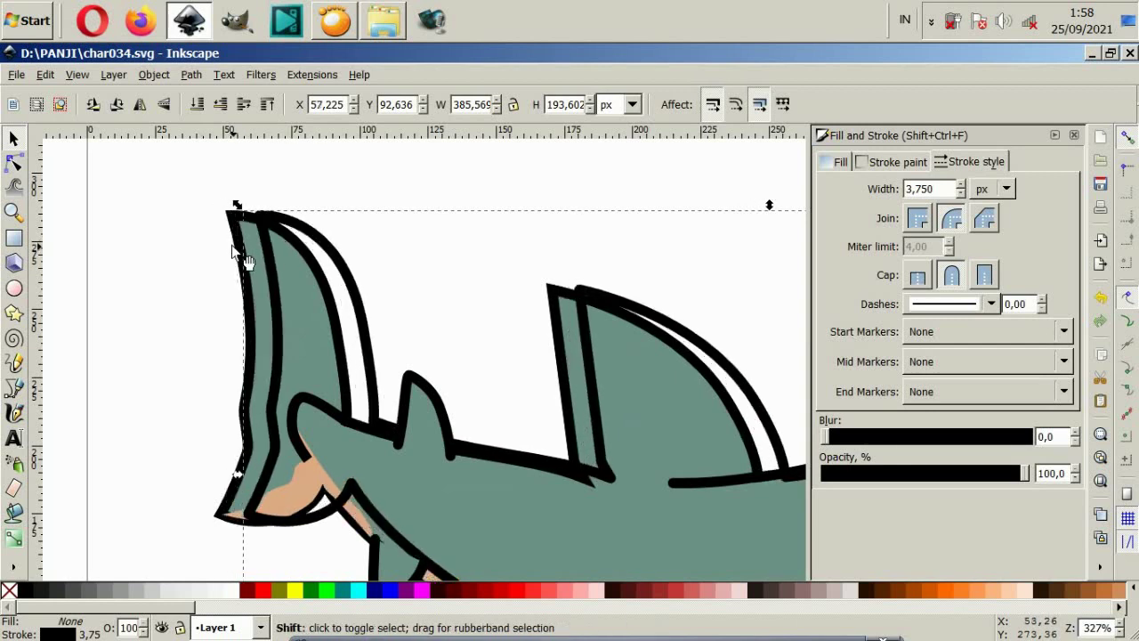
shift+click(235, 251)
click(951, 277)
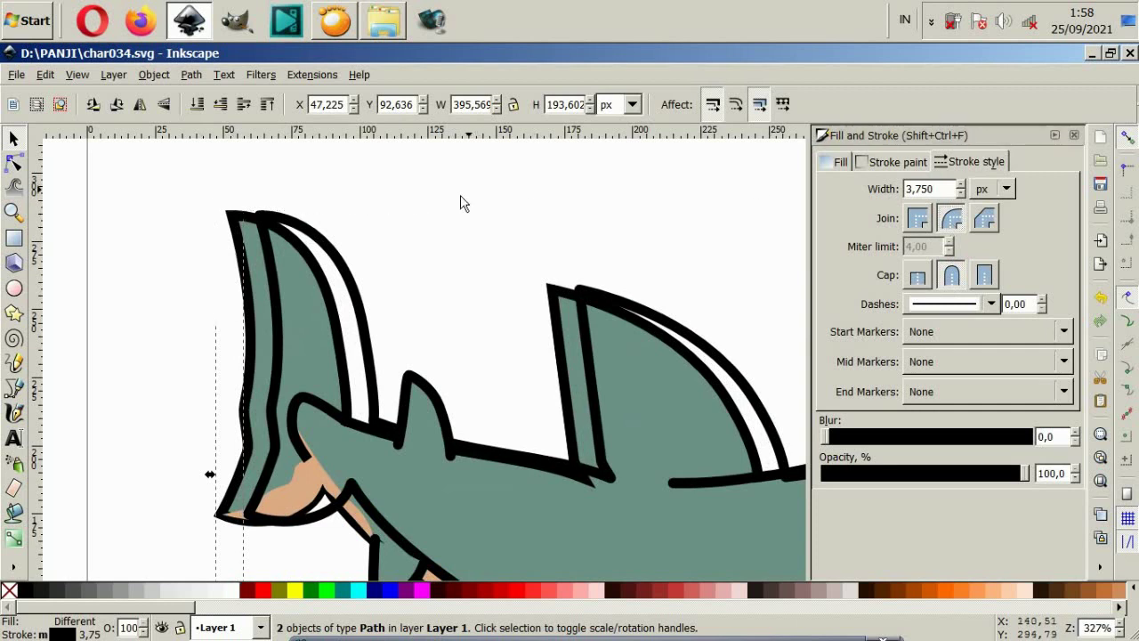
click(347, 262)
click(345, 267)
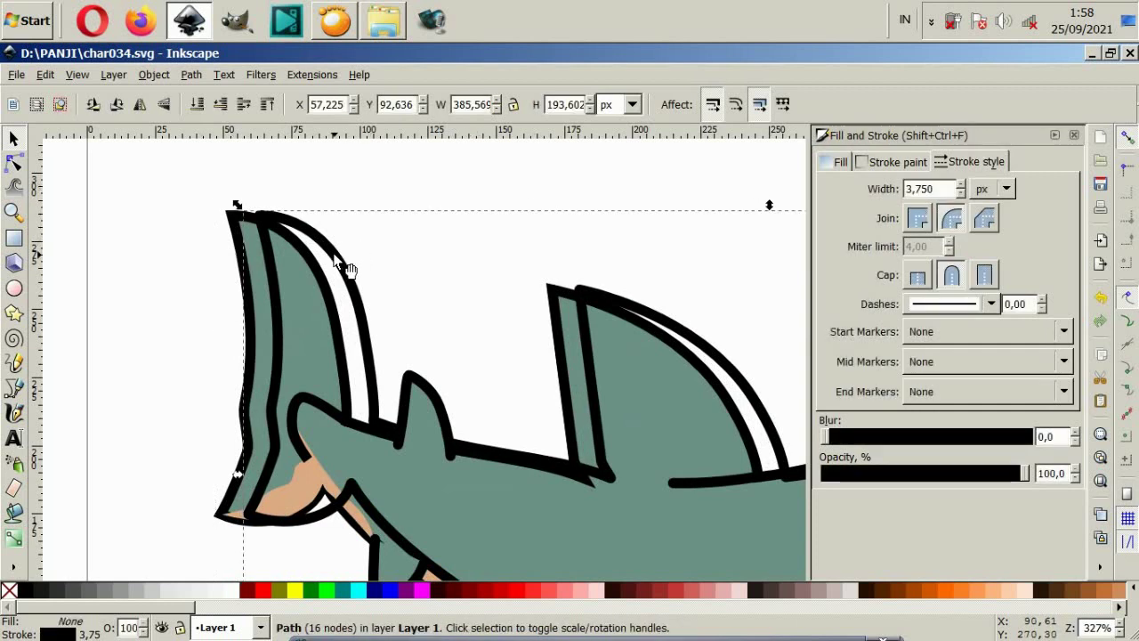
key(Left)
key(Left)
key(Left)
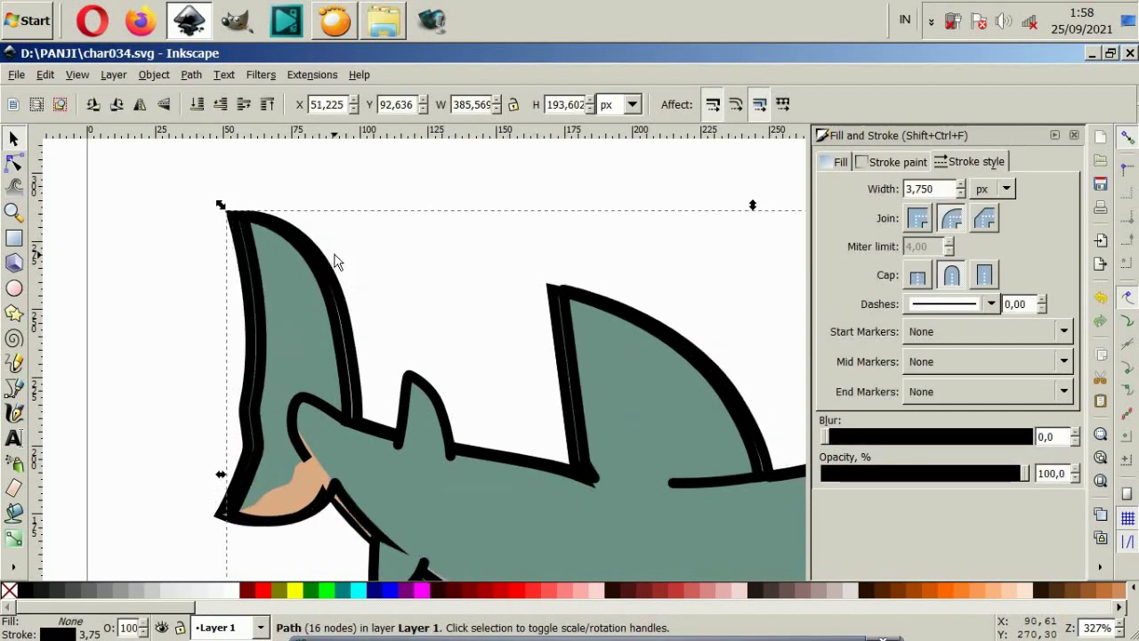
key(Left)
key(Left)
key(Right)
key(Right)
key(Right)
key(Right)
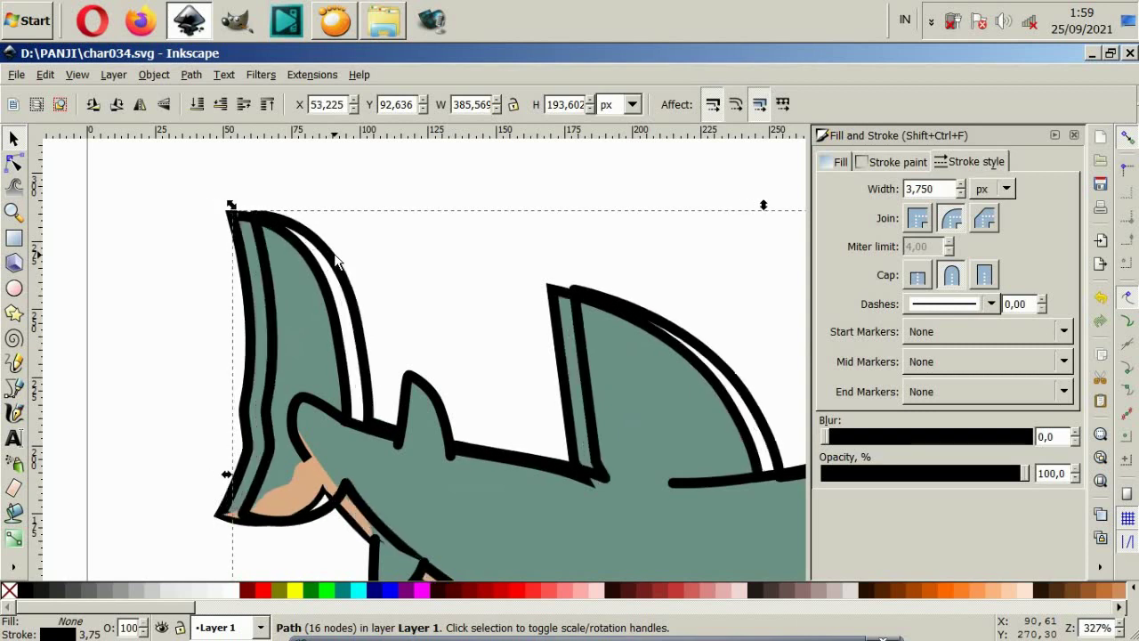
key(Right)
key(Right)
key(Right)
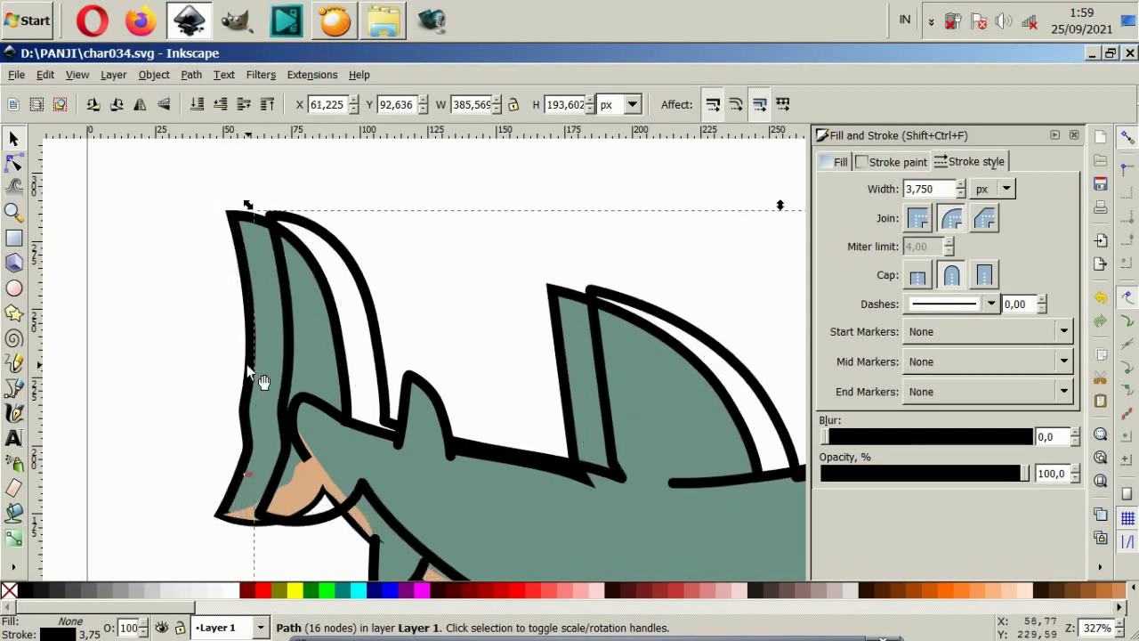
Step: Give the teal body shape round stroke caps and joins, then recheck the fin outline
click(246, 364)
click(947, 276)
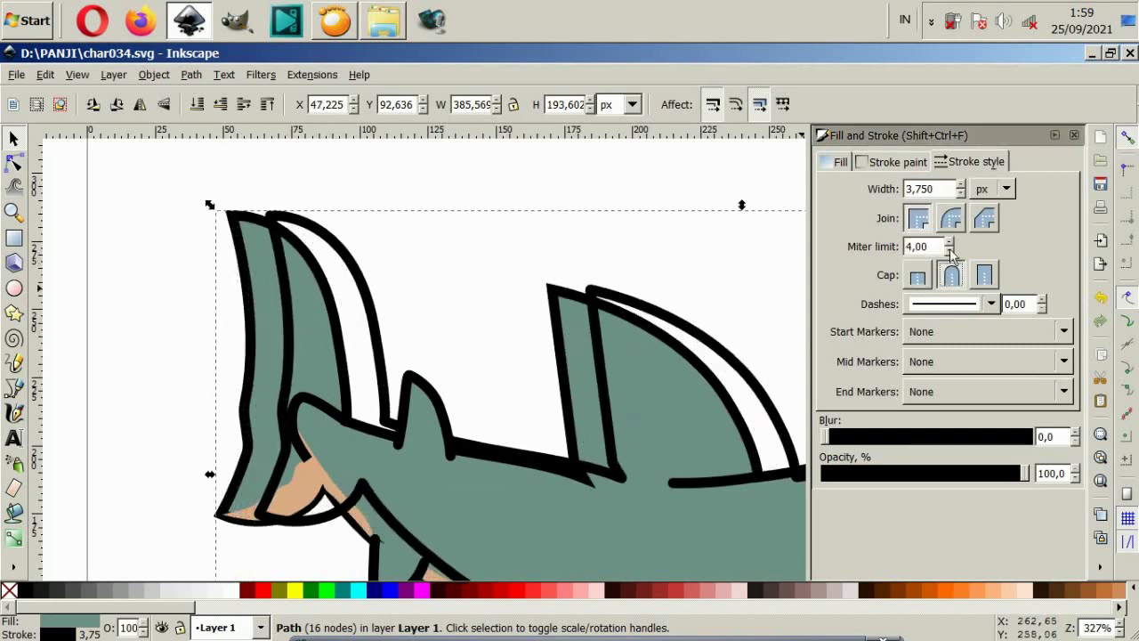
click(948, 220)
click(501, 254)
click(372, 311)
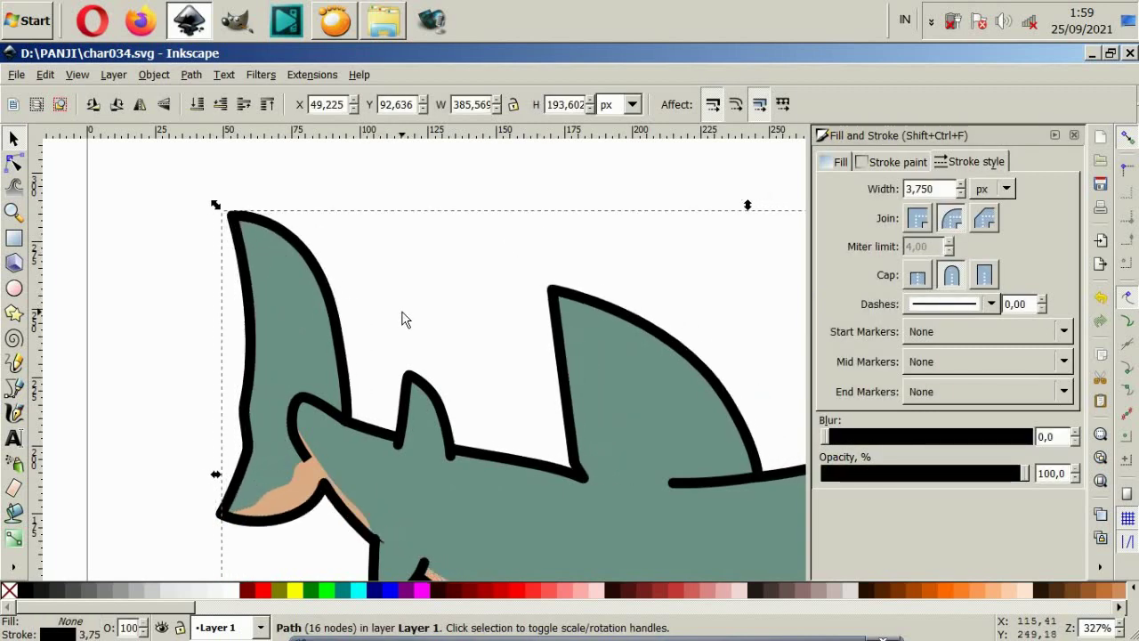
click(445, 297)
Step: Select the small fin tip under the belly and nudge it slightly
scroll(440, 420, down, 3)
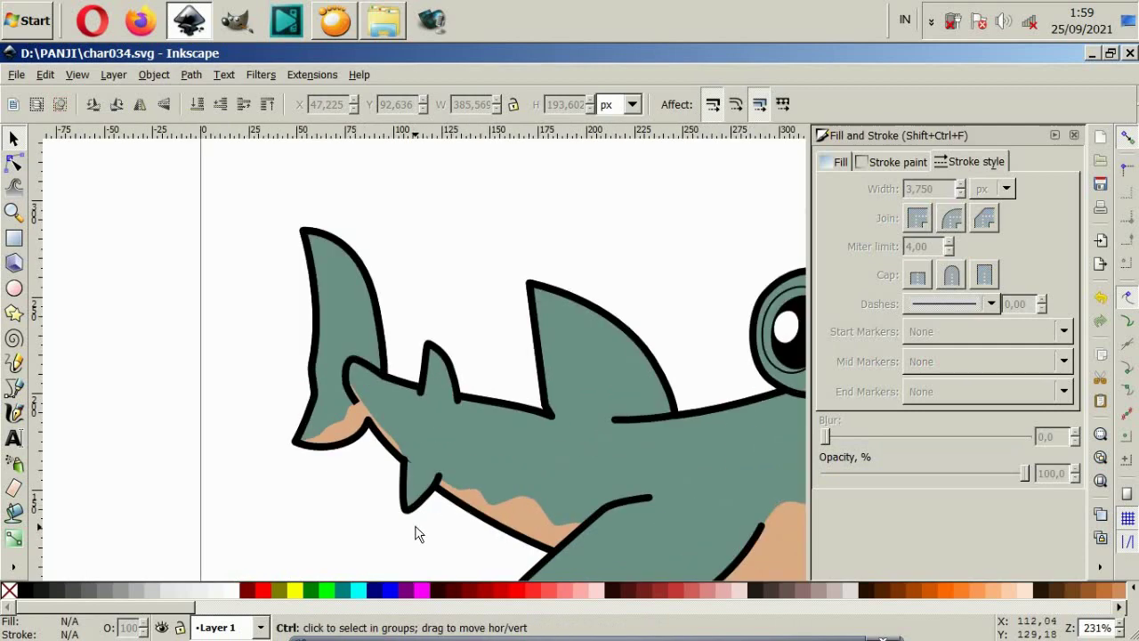
click(414, 494)
scroll(418, 477, up, 2)
drag(418, 477, 429, 457)
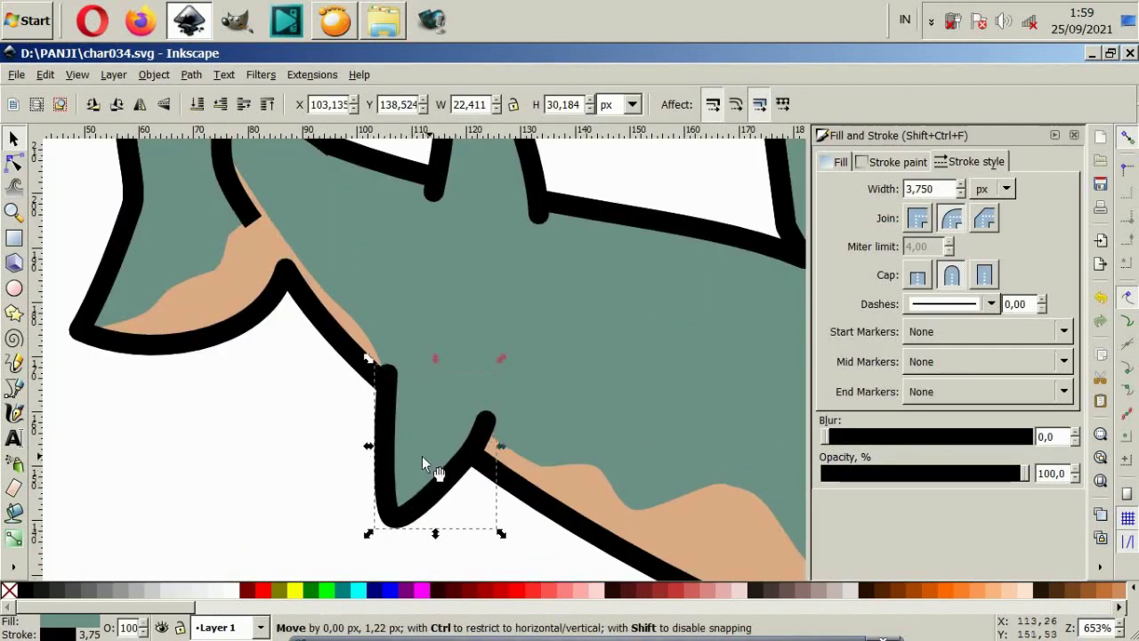
key(Escape)
scroll(323, 464, down, 1)
scroll(338, 490, down, 1)
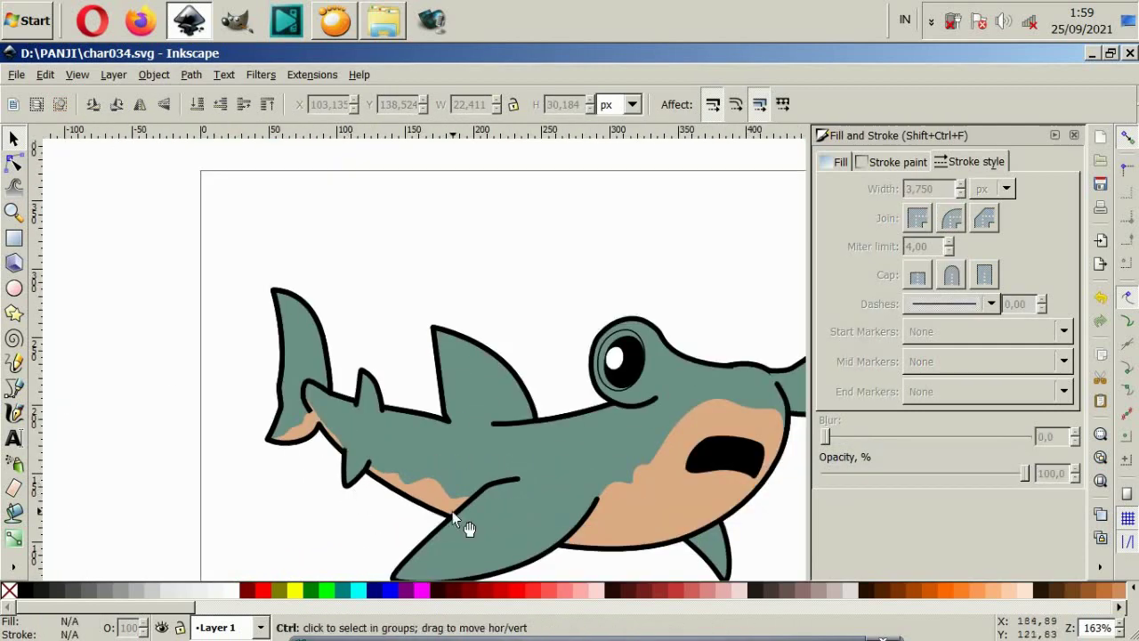
scroll(454, 525, down, 1)
scroll(411, 512, up, 1)
Step: Slide the fin tip right along the belly, rotate it counter-clockwise, and settle it at X 116.701, Y 135.464
click(398, 495)
scroll(396, 491, up, 1)
scroll(385, 480, up, 1)
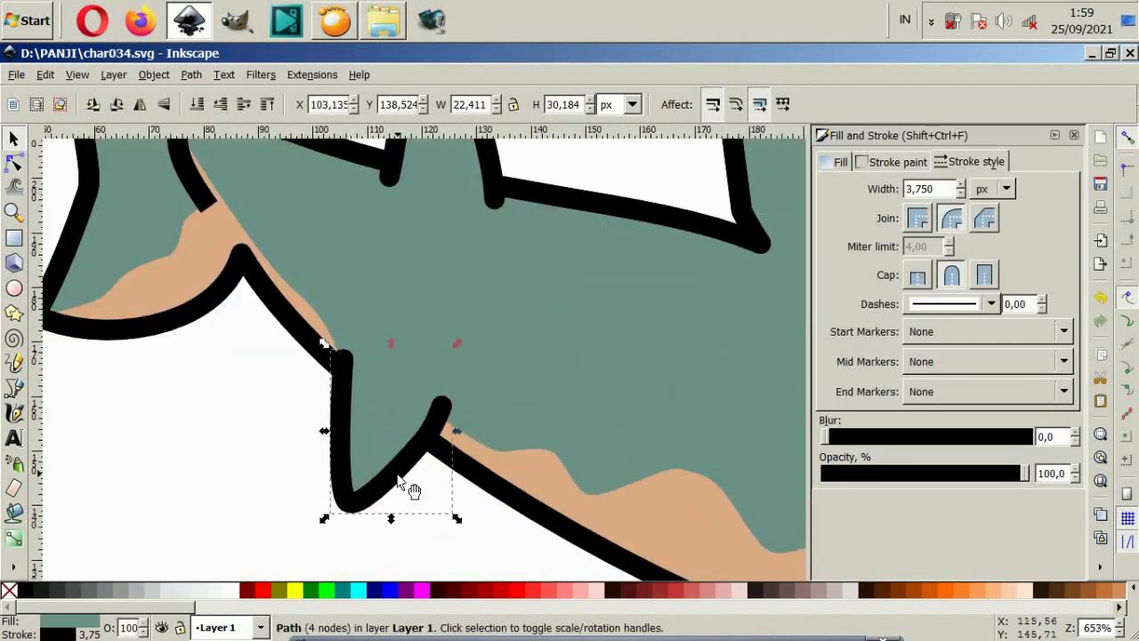
drag(403, 459, 509, 482)
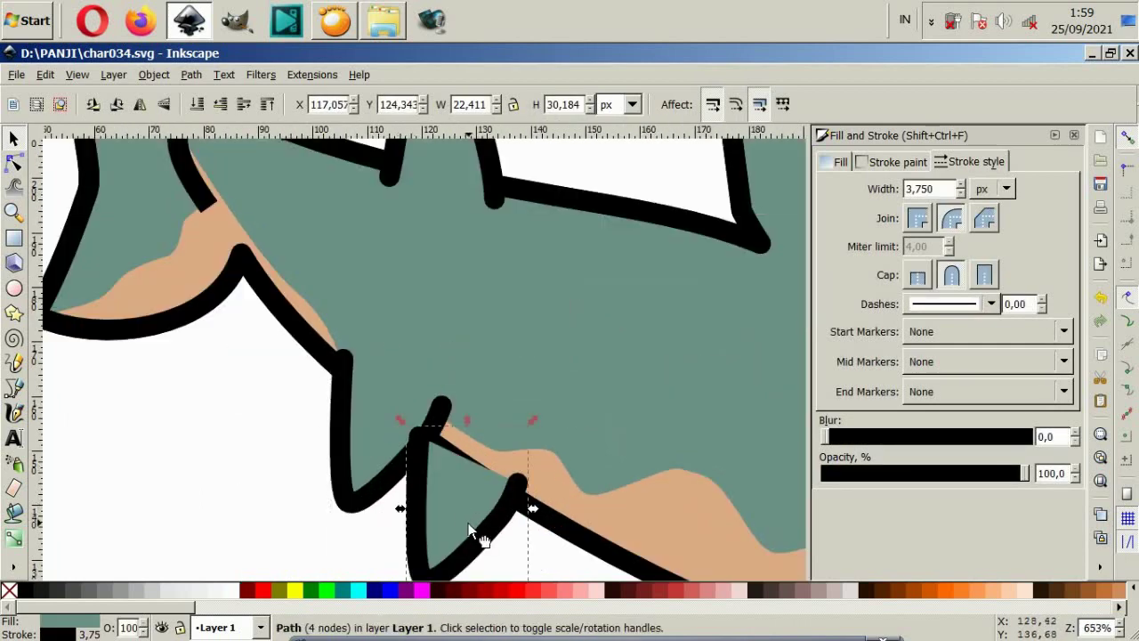
click(509, 482)
drag(564, 539, 574, 507)
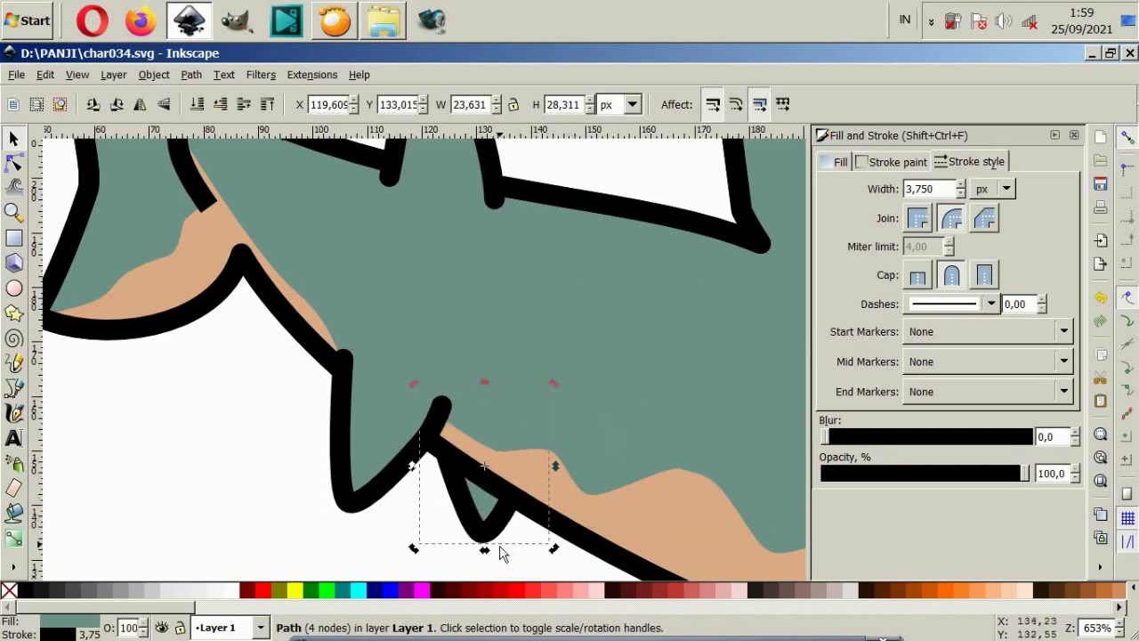
mouse_move(498, 537)
mouse_down()
mouse_move(487, 521)
mouse_move(496, 525)
mouse_up()
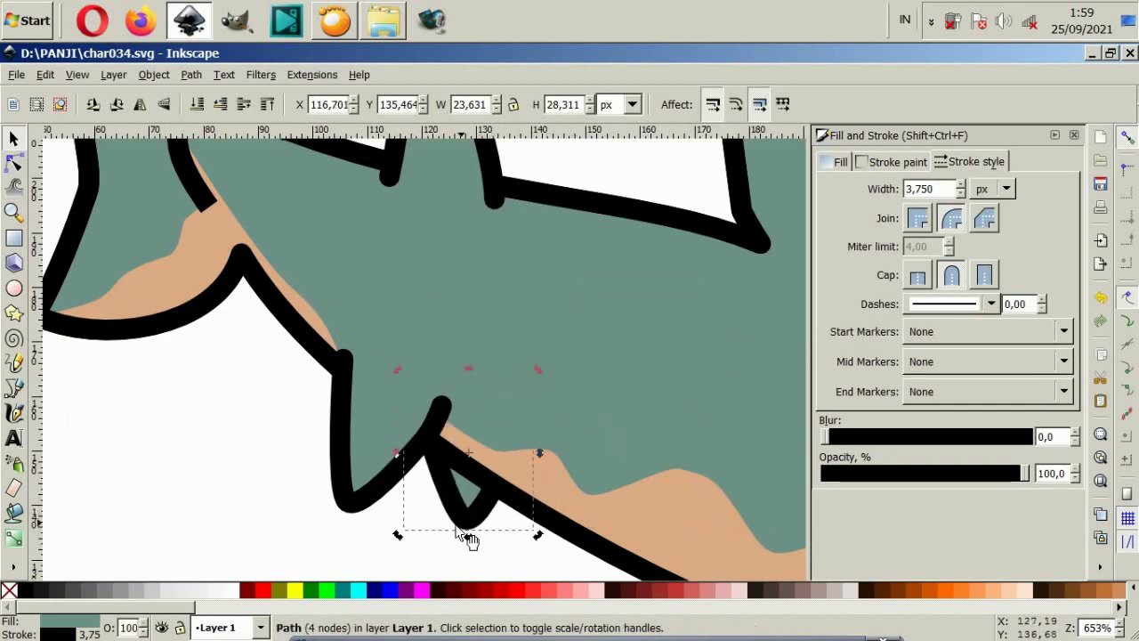
click(400, 501)
scroll(400, 501, down, 3)
scroll(400, 516, down, 3)
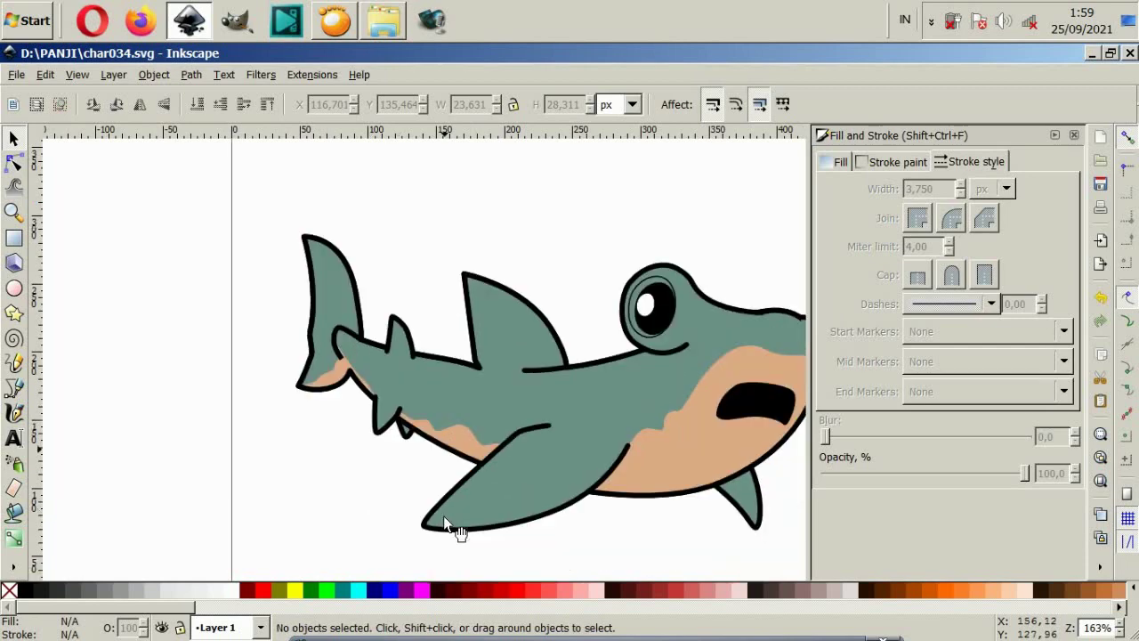
Step: Nudge the black mouth up and right within the tan jaw to X 358.012, Y 152.794
scroll(452, 529, up, 1)
scroll(287, 444, up, 2)
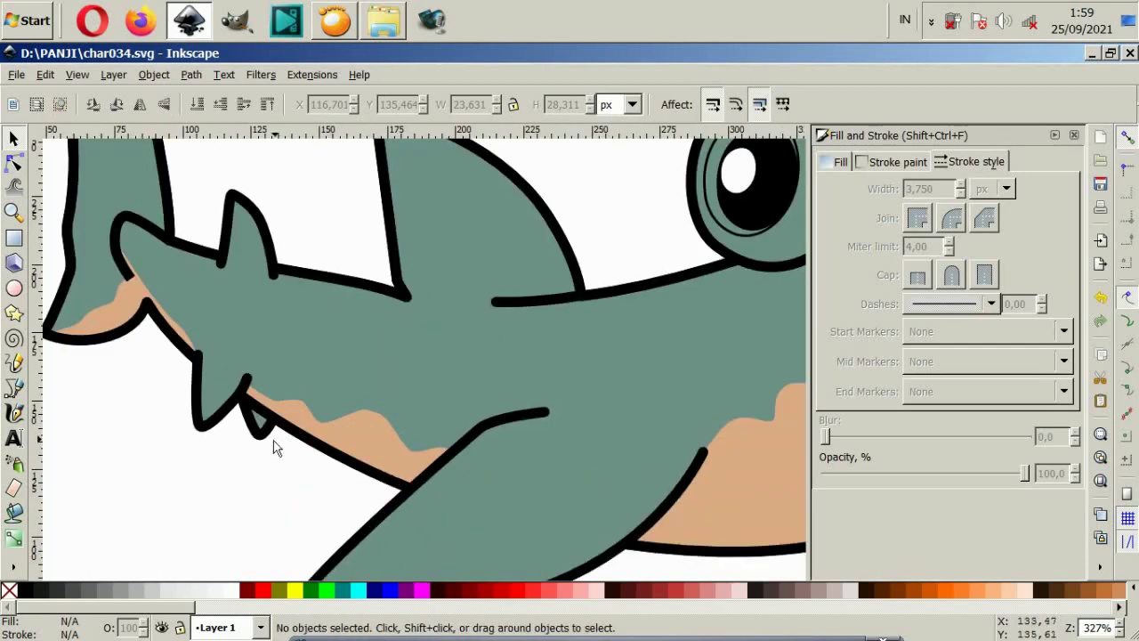
scroll(275, 476, down, 2)
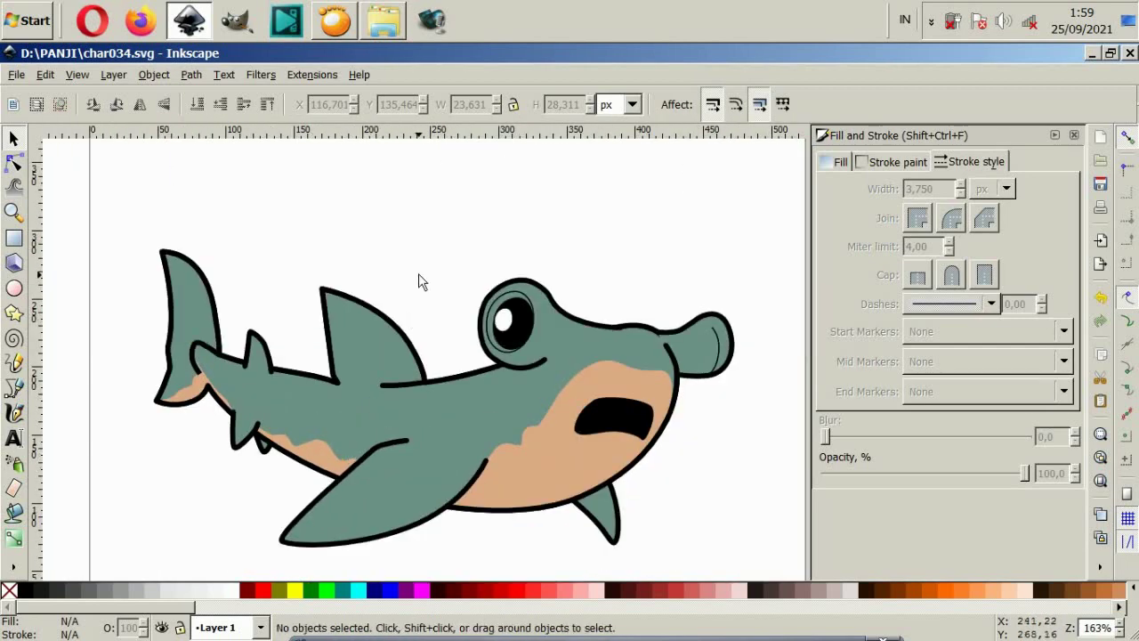
scroll(423, 374, down, 2)
scroll(454, 399, up, 2)
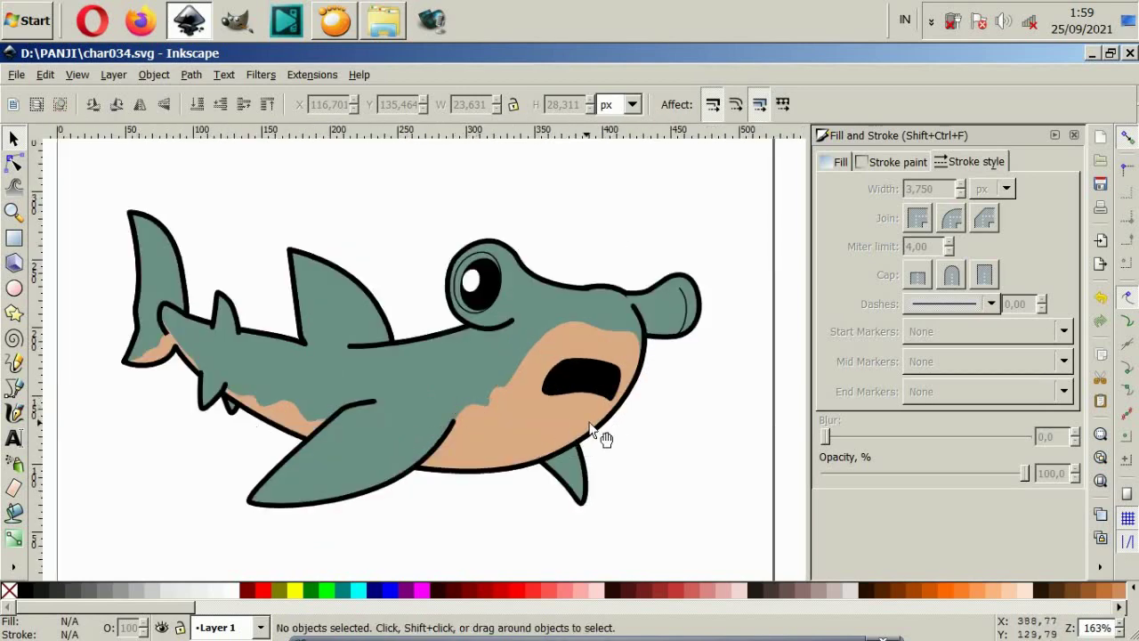
drag(597, 399, 610, 382)
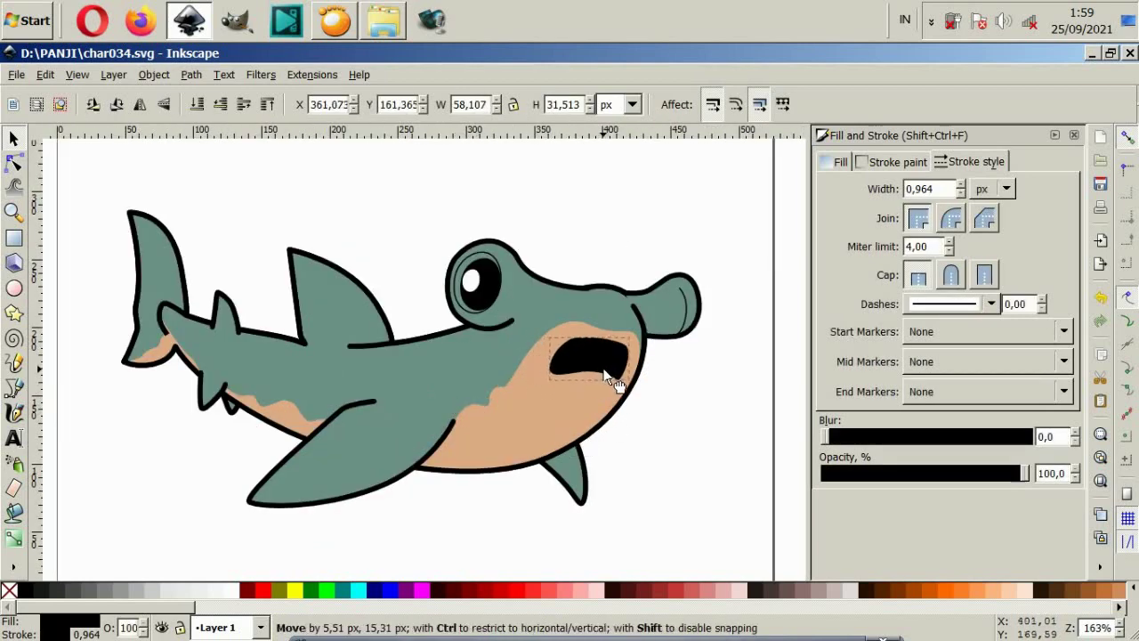
drag(611, 383, 615, 396)
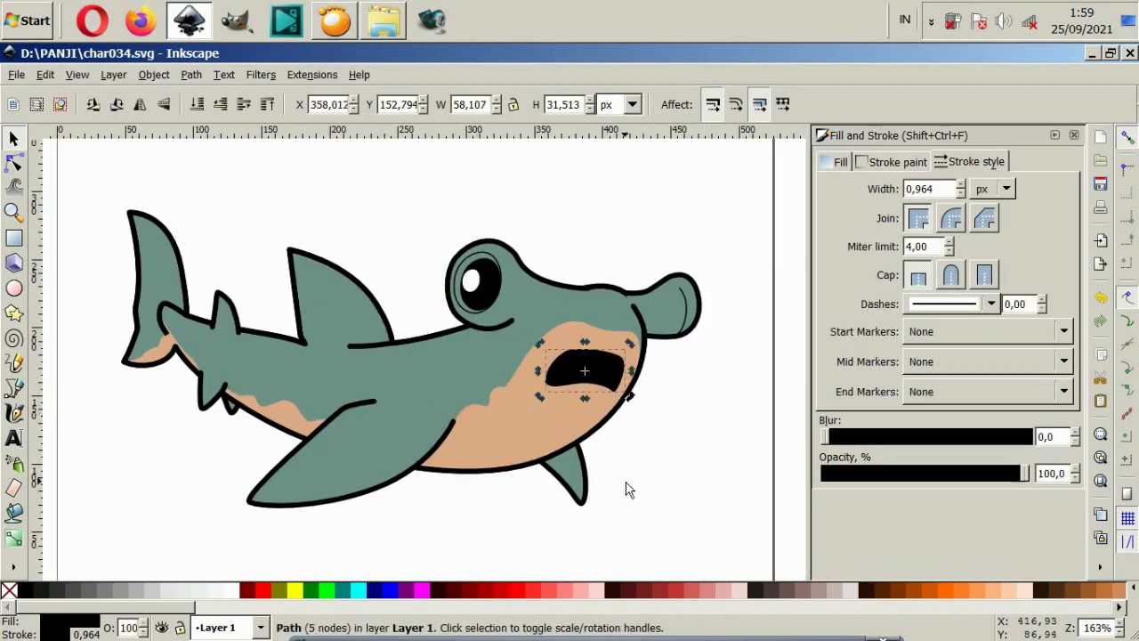
click(625, 488)
ctrl+scroll(604, 494, down, 2)
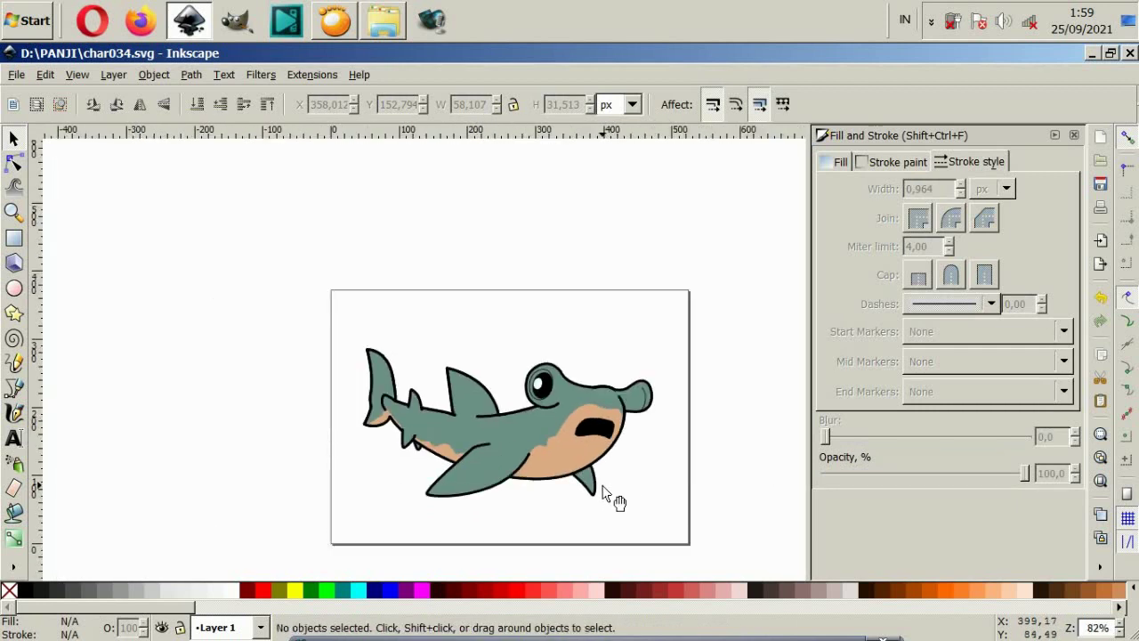
Step: Nudge the whole shark drawing slightly up and to the right
drag(339, 301, 685, 547)
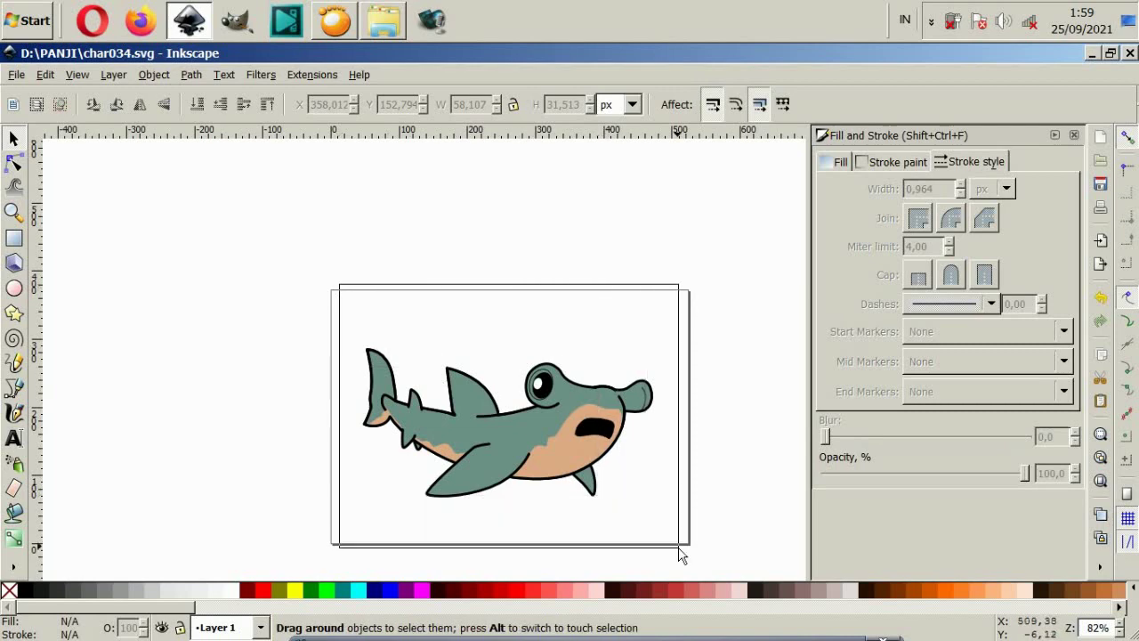
drag(554, 434, 565, 424)
key(Escape)
ctrl+scroll(565, 424, up, 4)
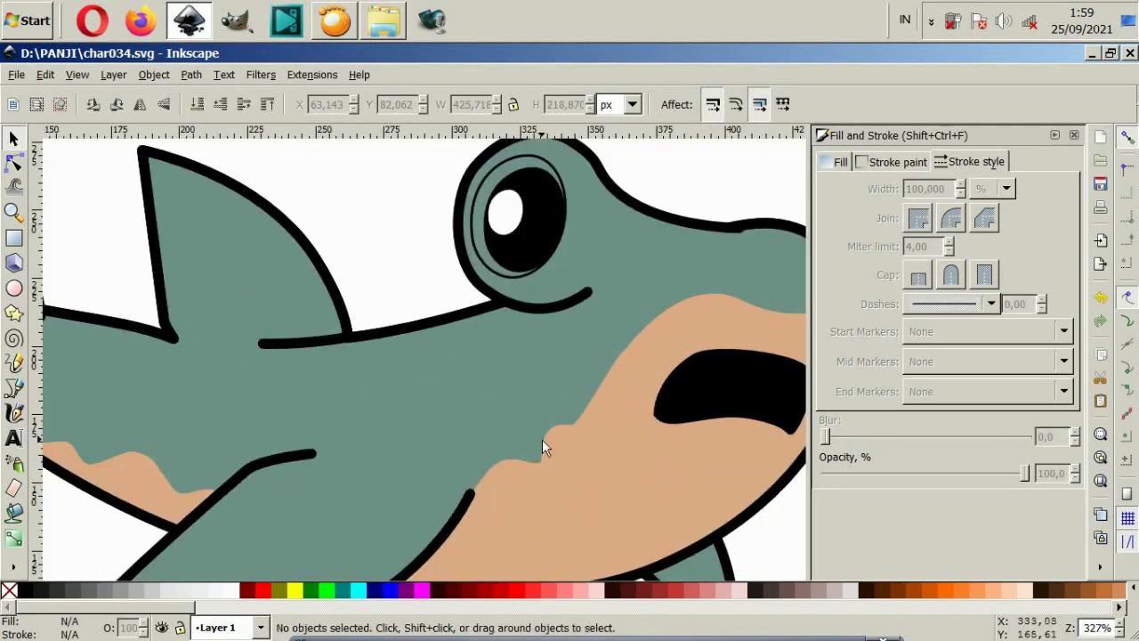
Step: Draw one curved gill line down the shark's side and skew it to a narrower slant
click(13, 388)
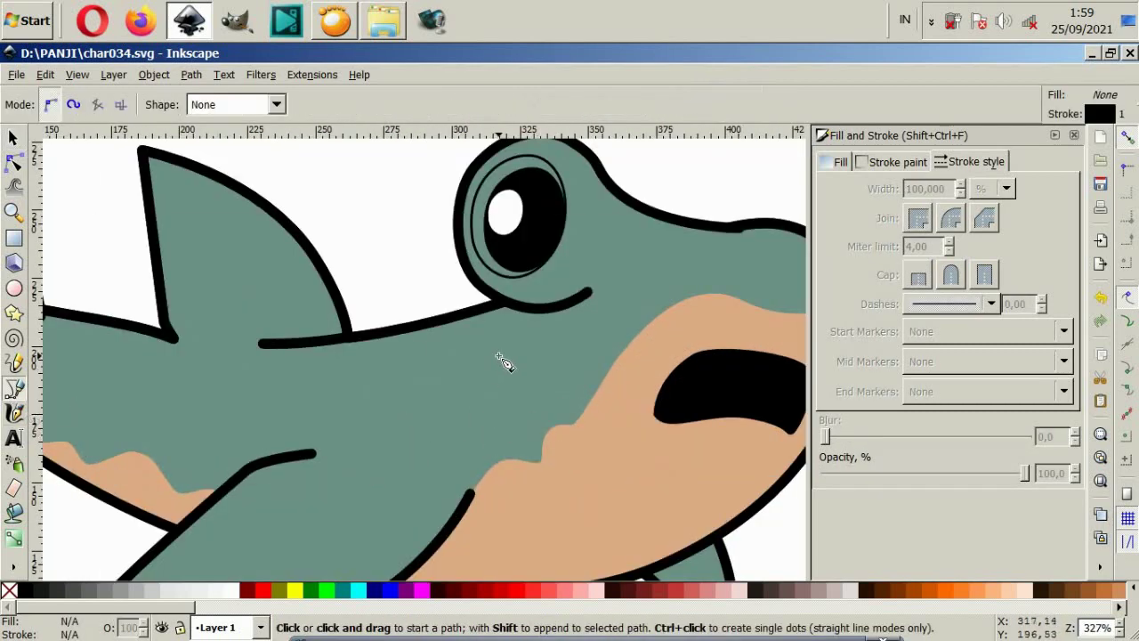
click(498, 356)
drag(504, 452, 514, 472)
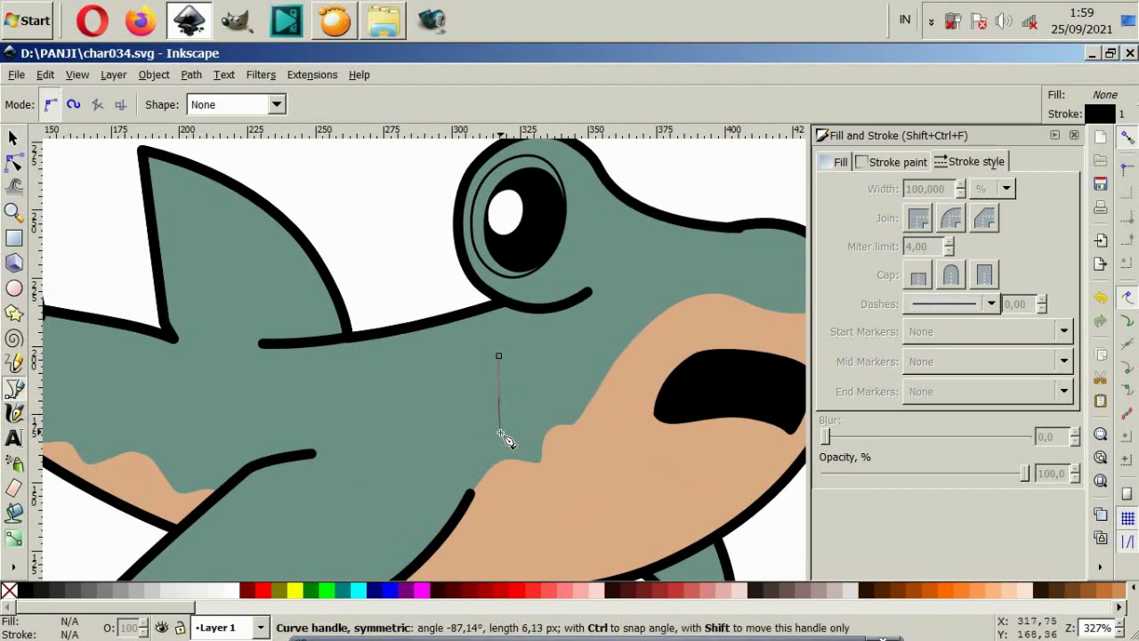
double_click(521, 495)
click(14, 141)
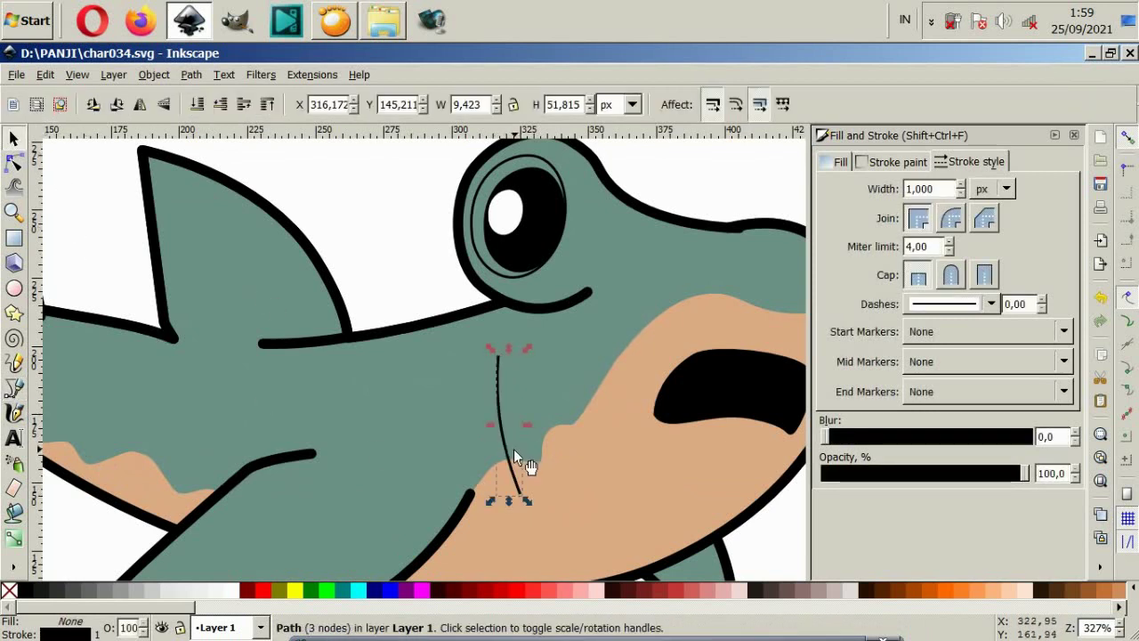
click(513, 448)
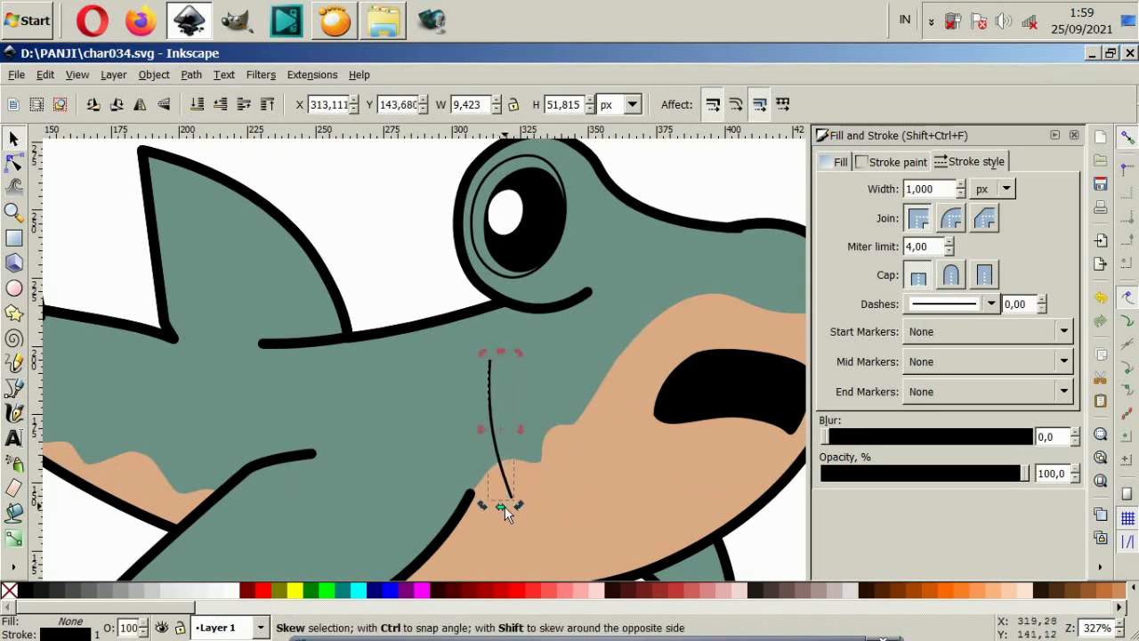
drag(504, 506, 498, 501)
key(Escape)
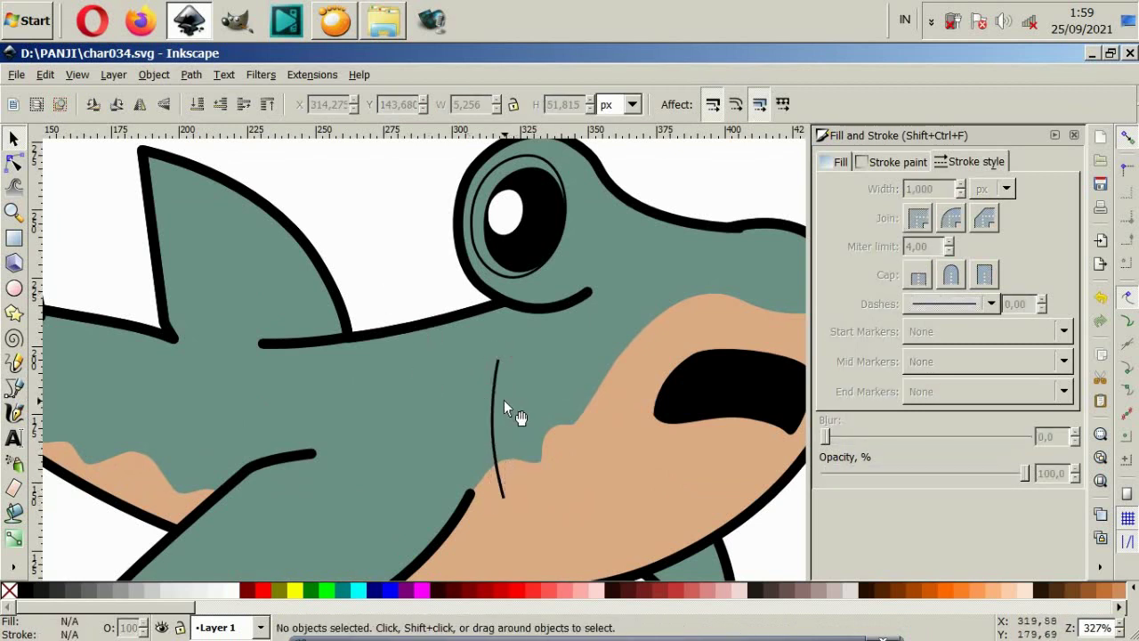
drag(488, 388, 488, 385)
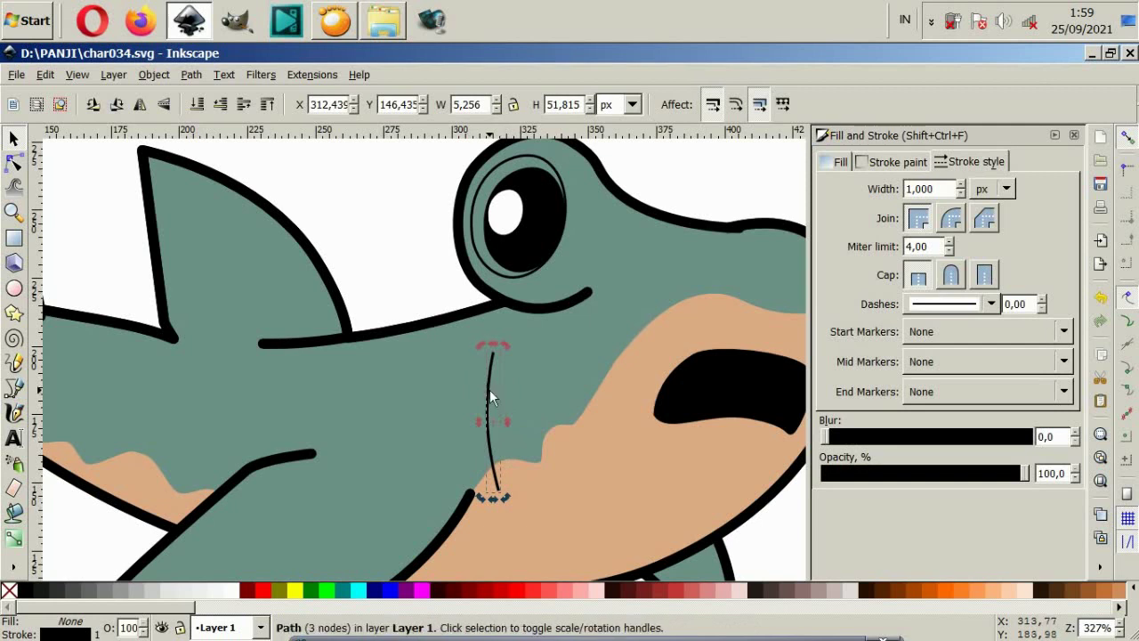
Step: Duplicate the gill line three times, spacing the copies leftward into four gills
key(ctrl+d)
drag(486, 392, 437, 390)
key(Escape)
key(ctrl+d)
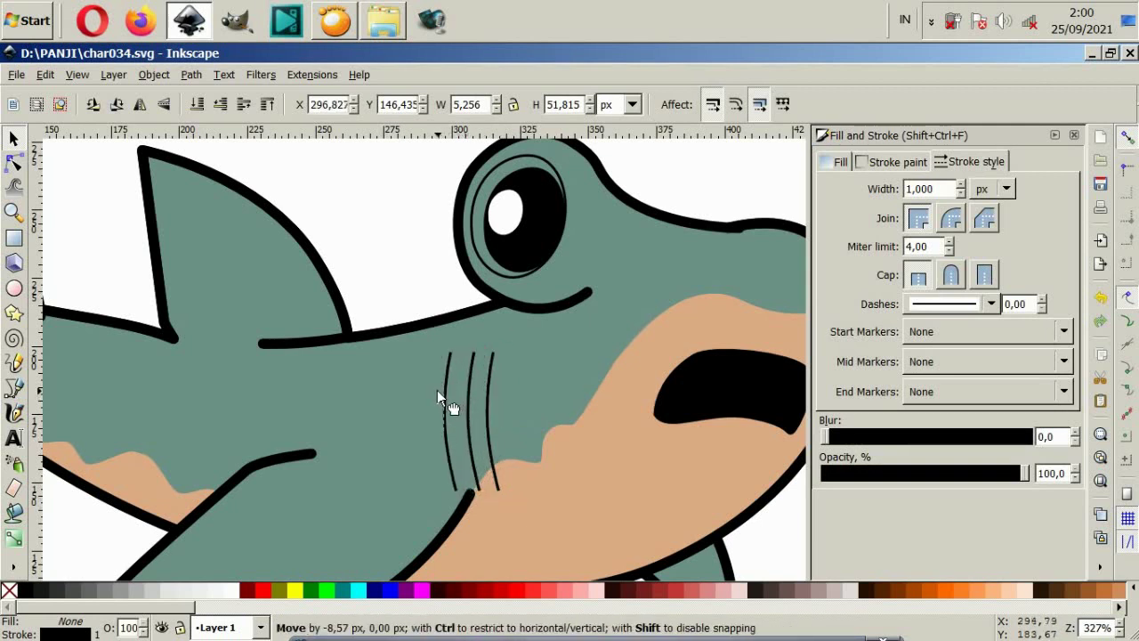
ctrl+scroll(456, 418, up, 2)
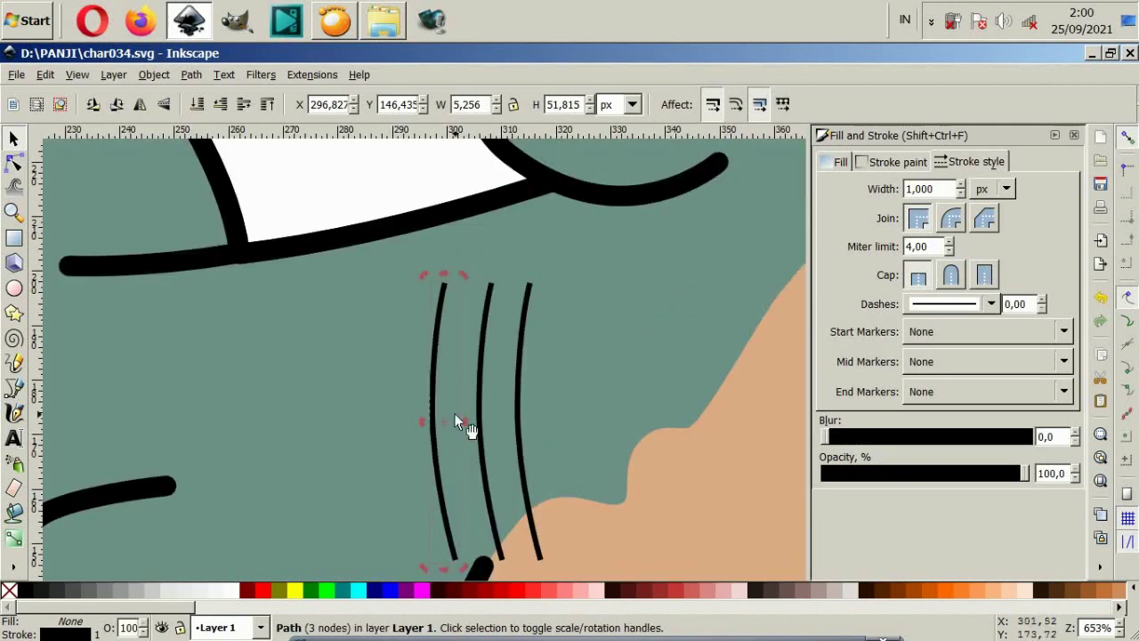
drag(431, 387, 399, 388)
key(ctrl+d)
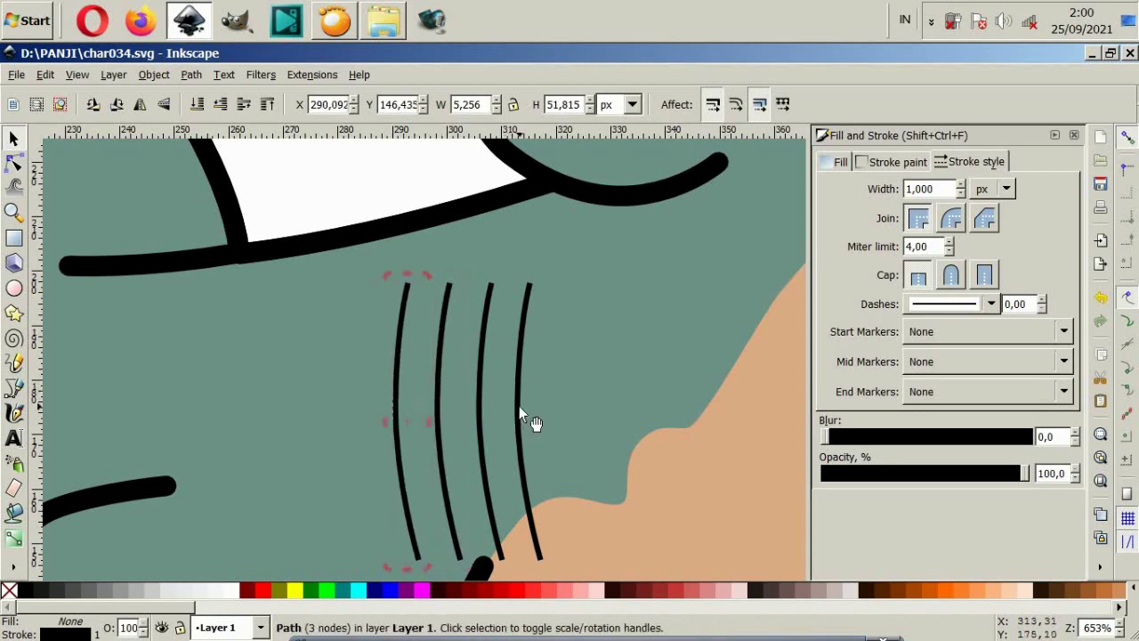
drag(530, 409, 539, 418)
click(482, 414)
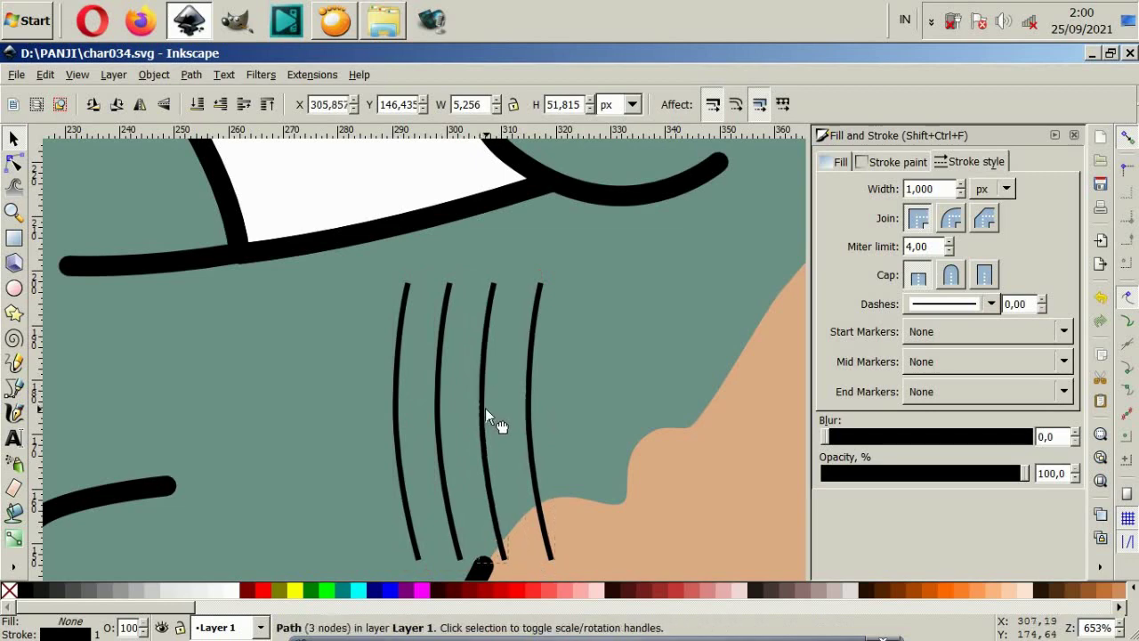
click(394, 409)
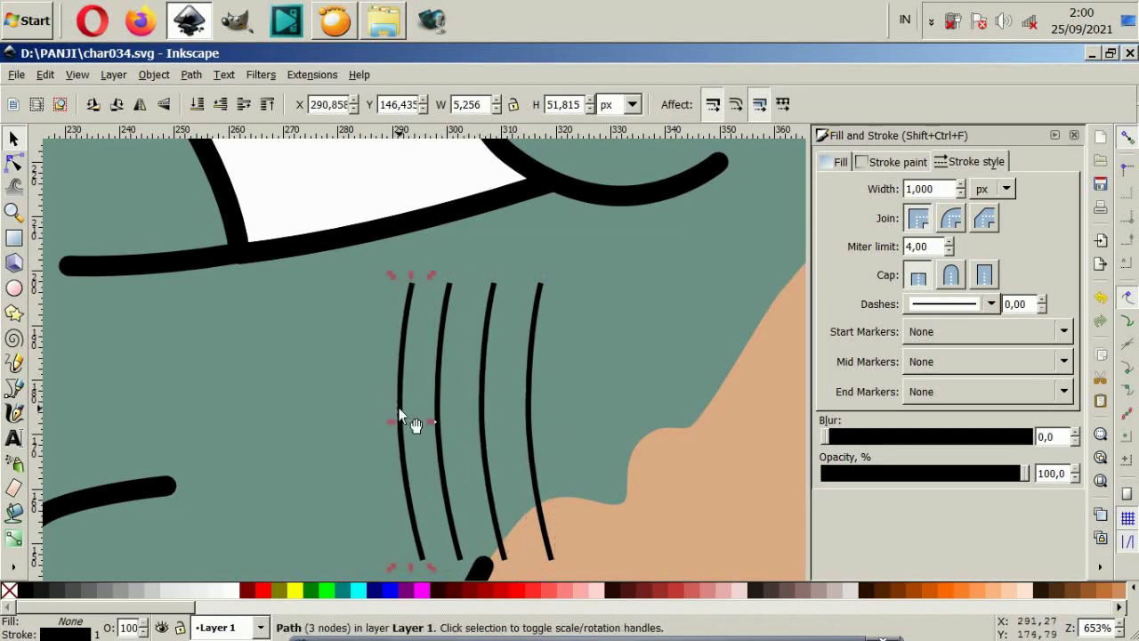
ctrl+scroll(409, 418, down, 4)
key(Escape)
Step: Node-edit the pectoral fin, pulling its corner by the gills leftward
click(415, 505)
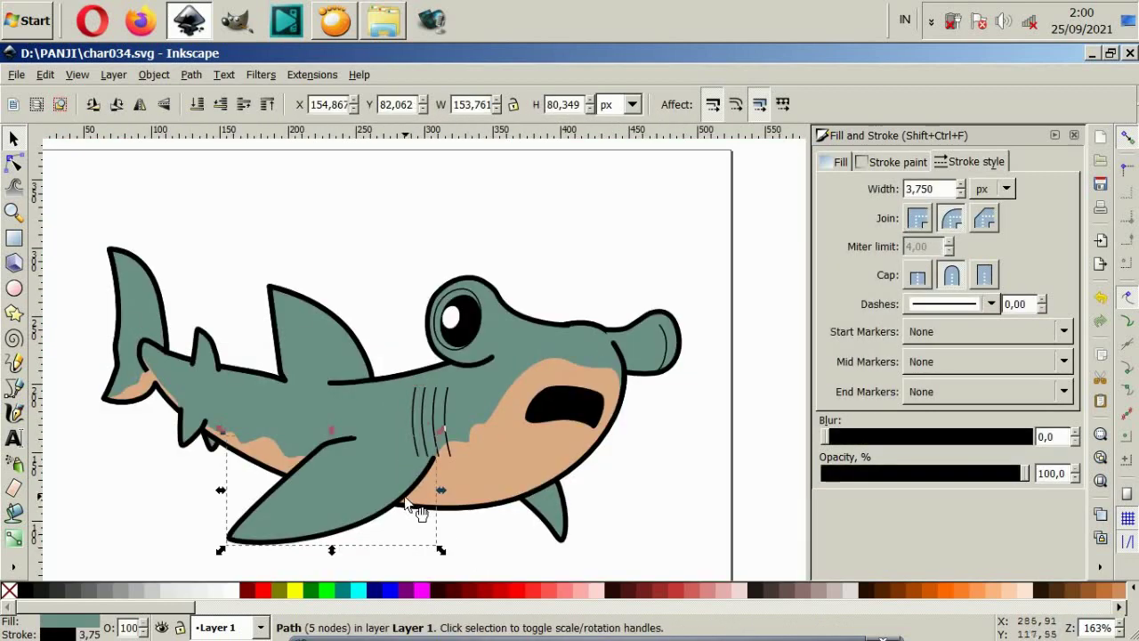
click(409, 543)
click(410, 509)
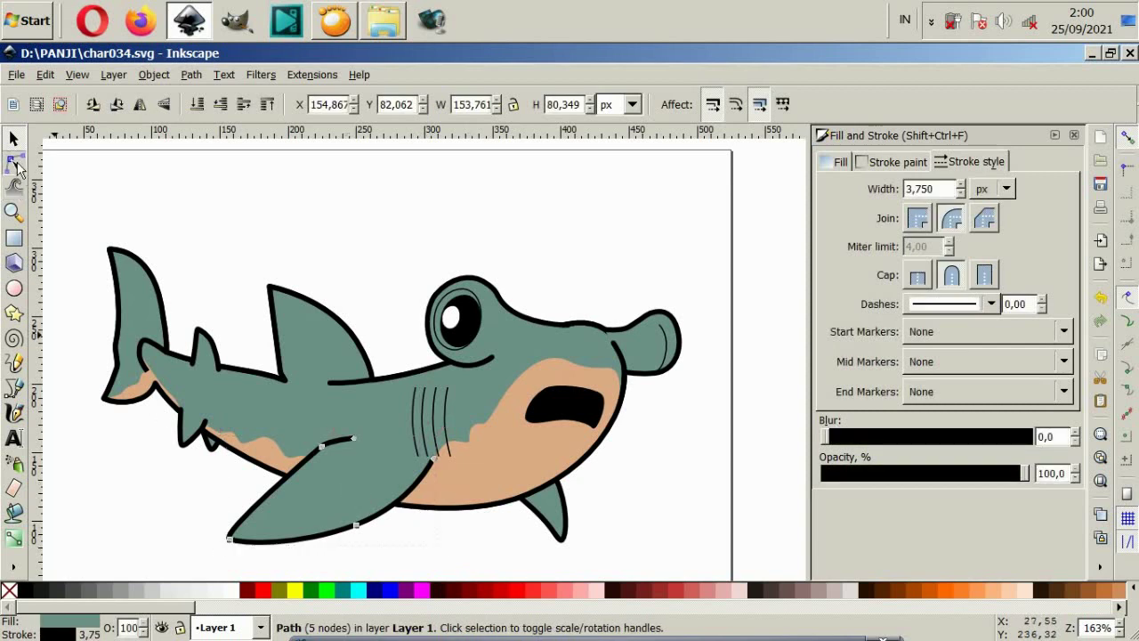
click(13, 163)
drag(436, 460, 413, 460)
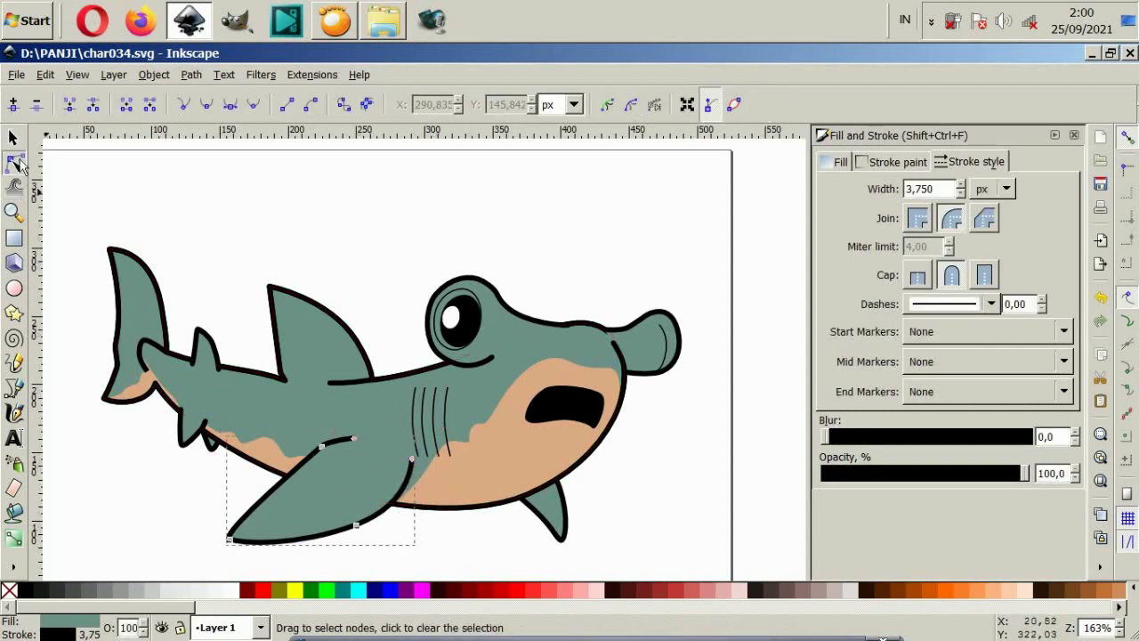
key(s)
Step: Skew the four gill lines so their right side rises to match the body
drag(384, 546, 472, 371)
scroll(443, 434, up, 2)
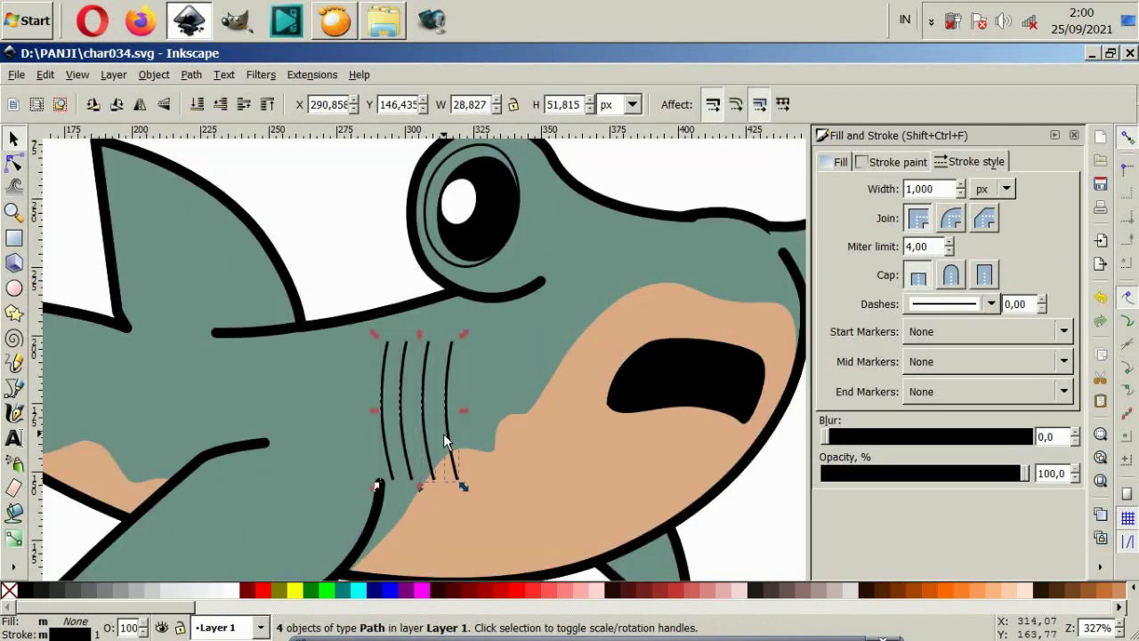
key(Escape)
scroll(420, 539, down, 2)
drag(336, 546, 510, 267)
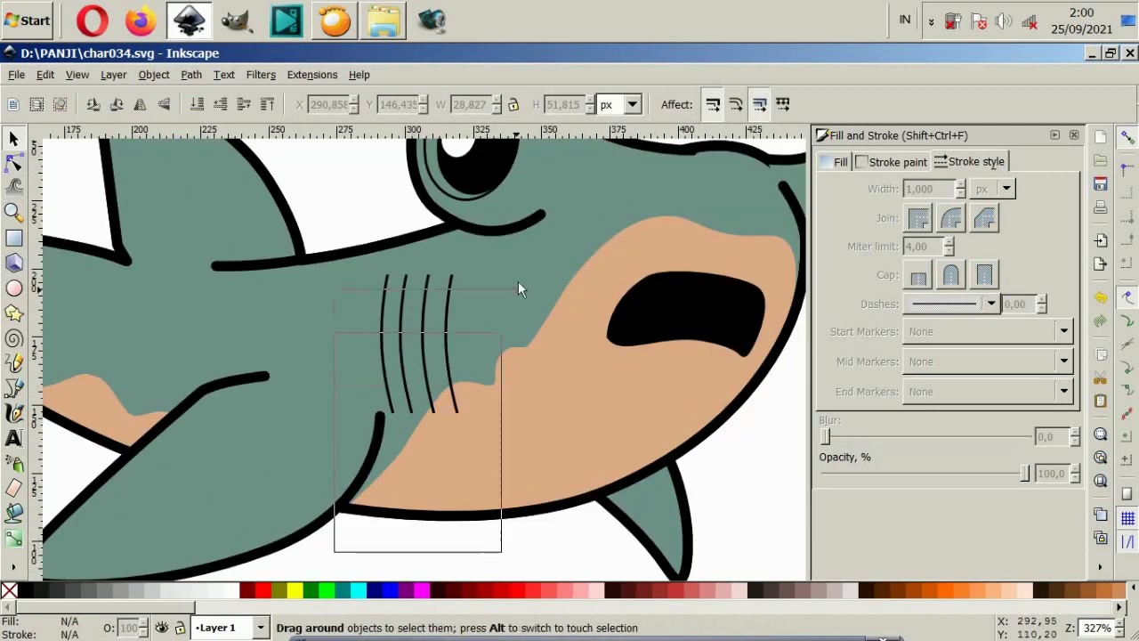
click(448, 302)
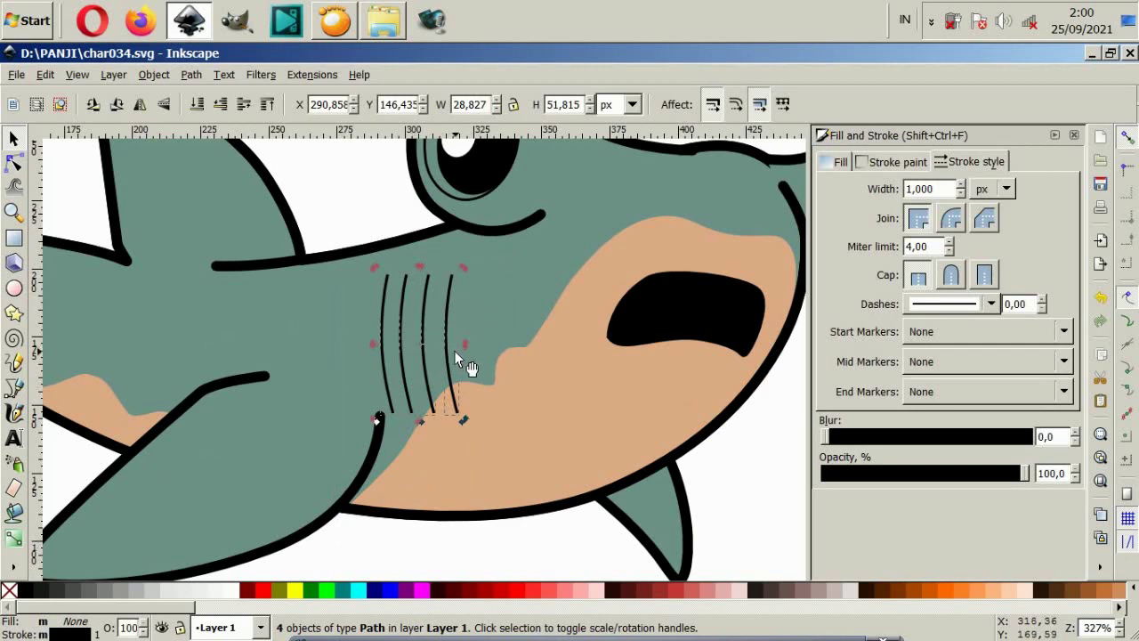
drag(465, 349, 465, 334)
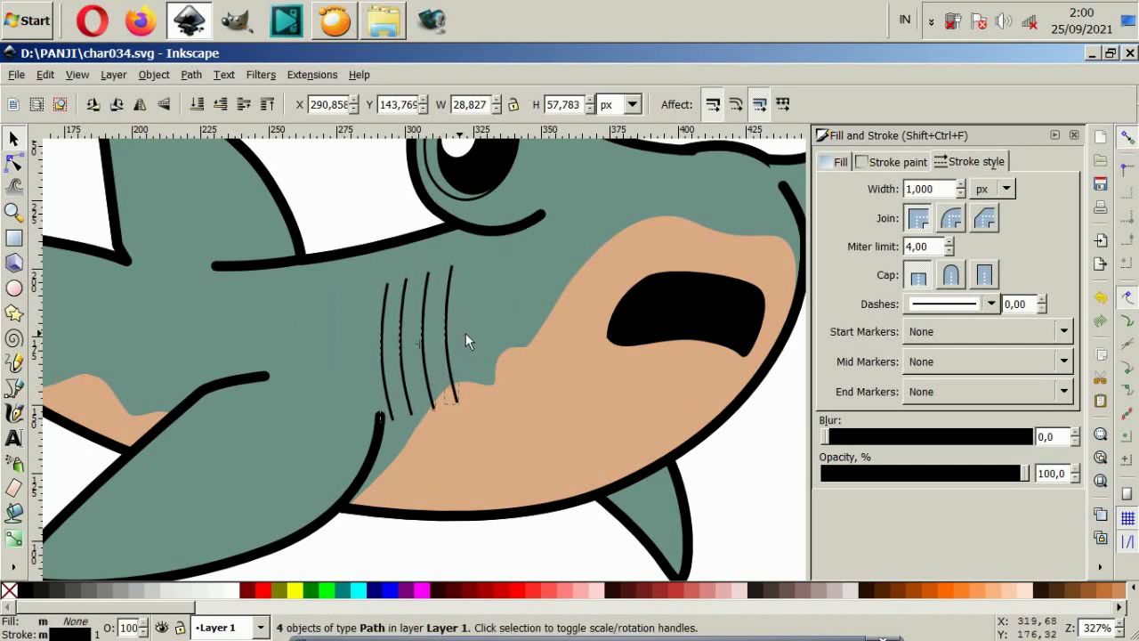
Step: Give the gill strokes a 3 pt width with round joins and round caps
click(1004, 189)
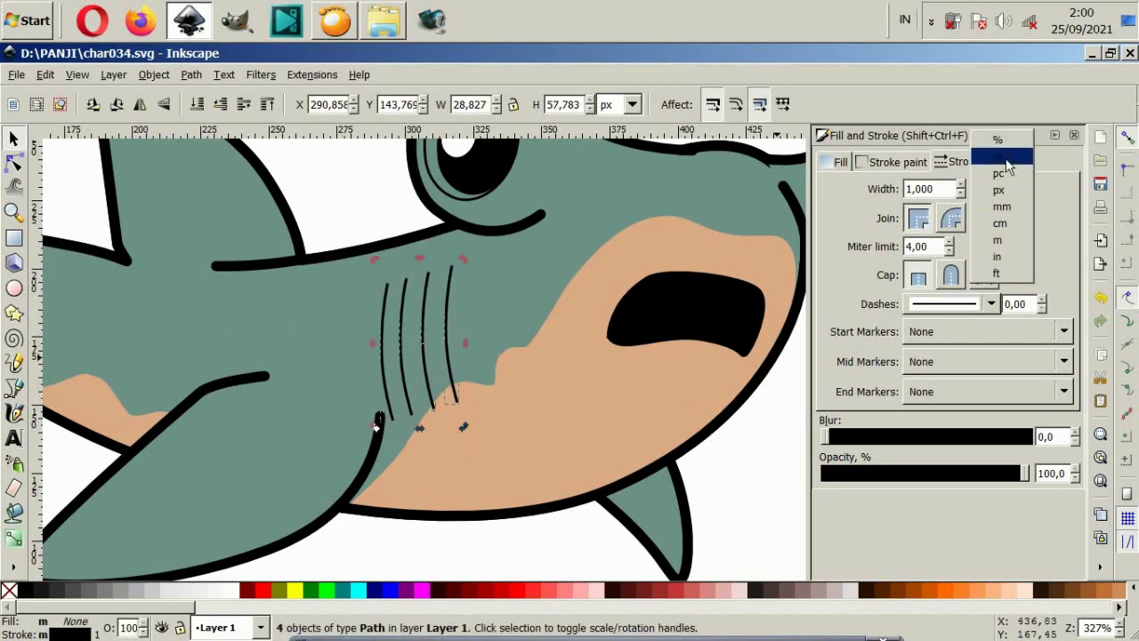
click(995, 160)
text(3)
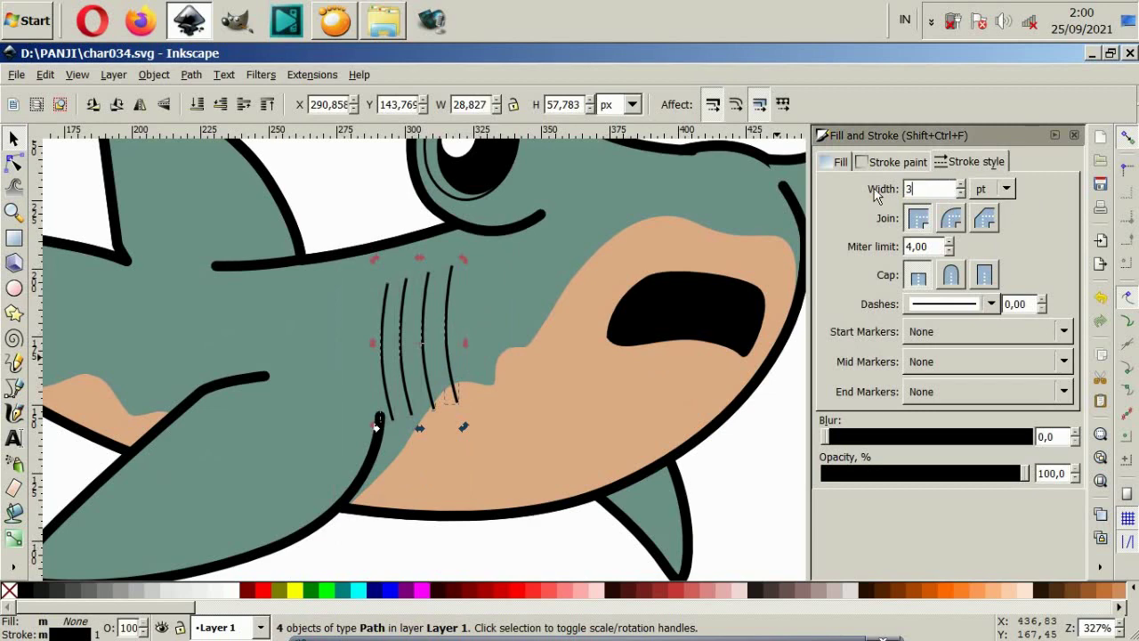
key(Return)
click(950, 276)
click(951, 218)
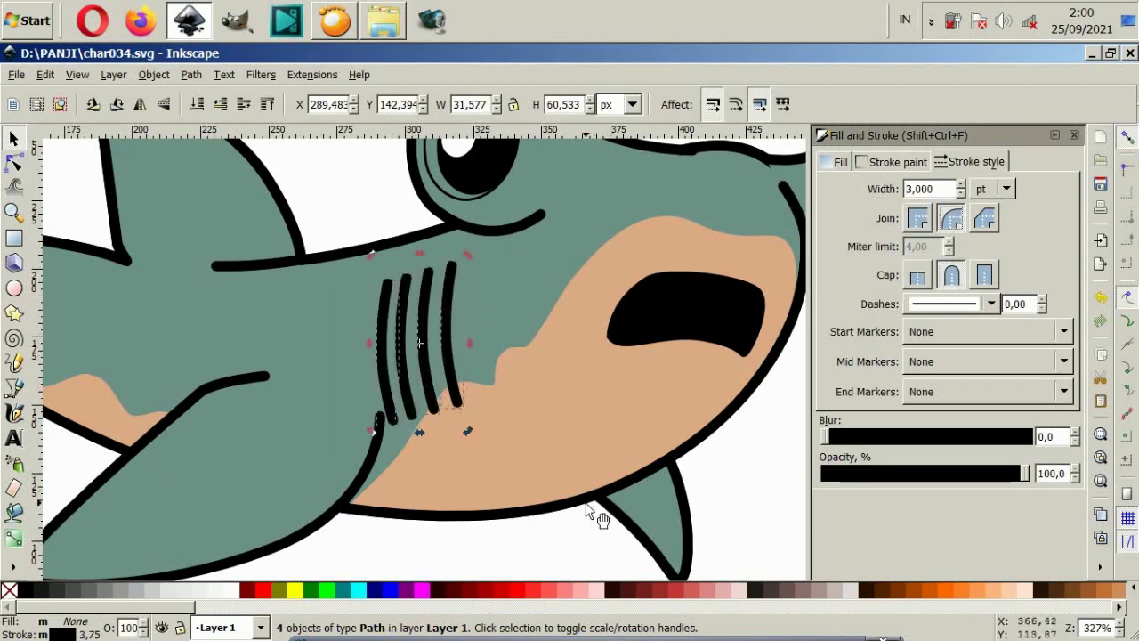
click(574, 543)
key(5)
key(grave)
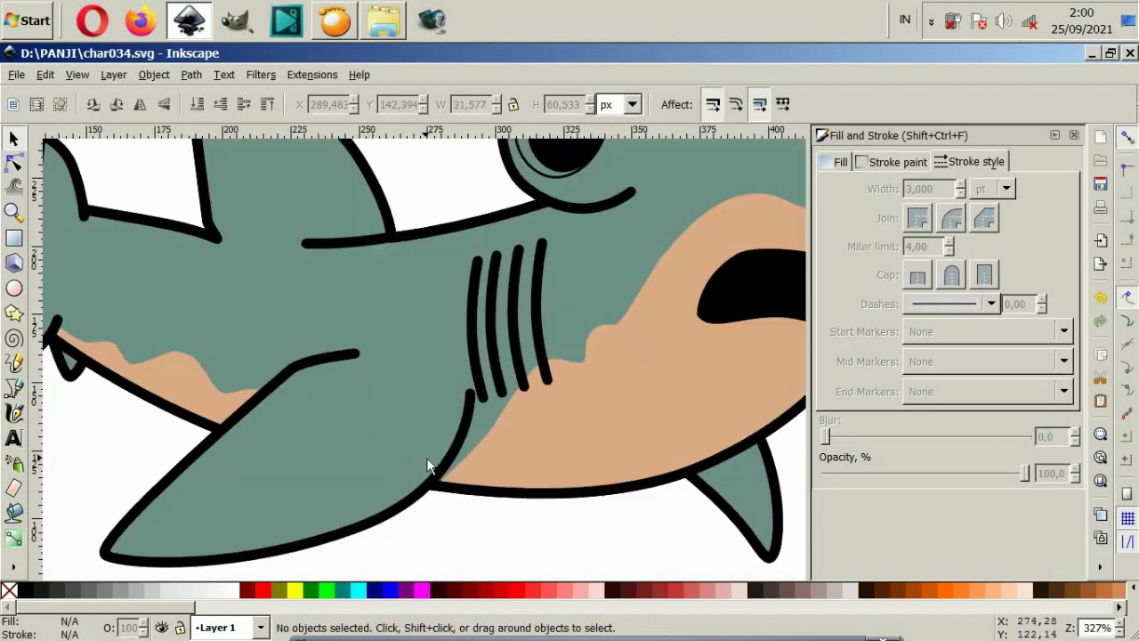
Step: Delete the leftmost gill and shift the remaining three slightly left
click(543, 374)
click(480, 377)
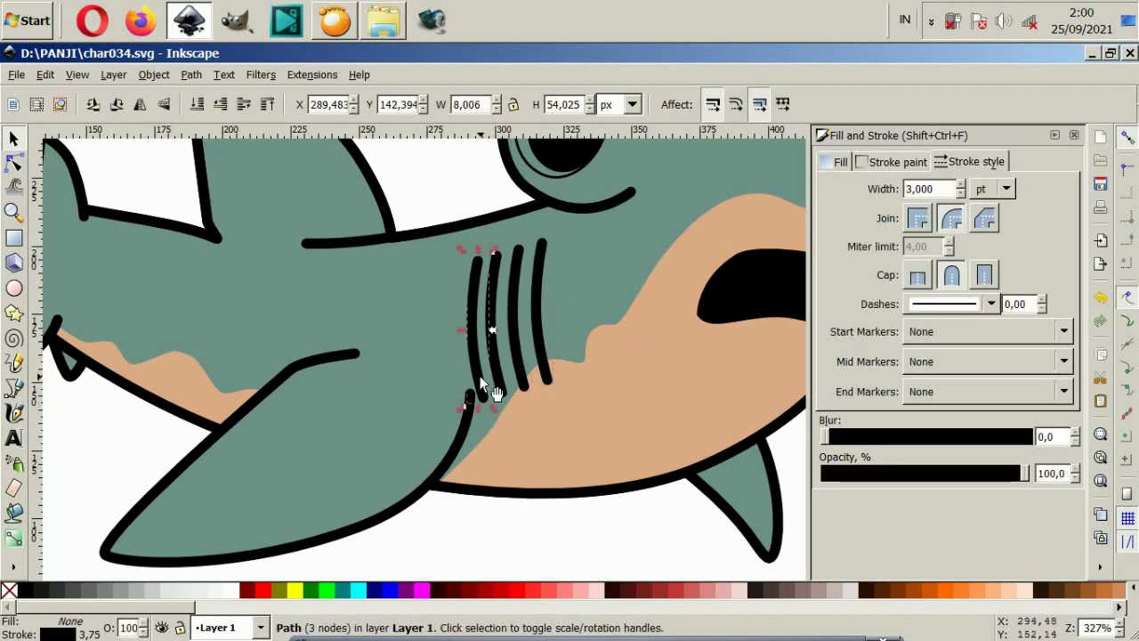
key(Delete)
mouse_move(440, 528)
mouse_down()
mouse_move(636, 295)
mouse_move(576, 230)
mouse_up()
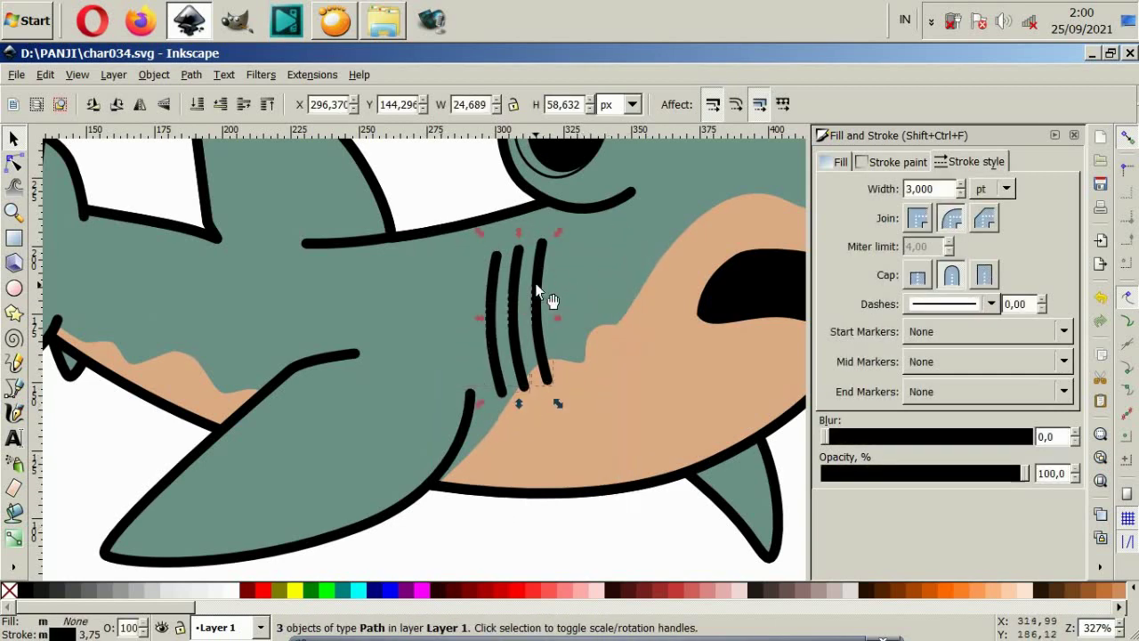
drag(524, 288, 523, 289)
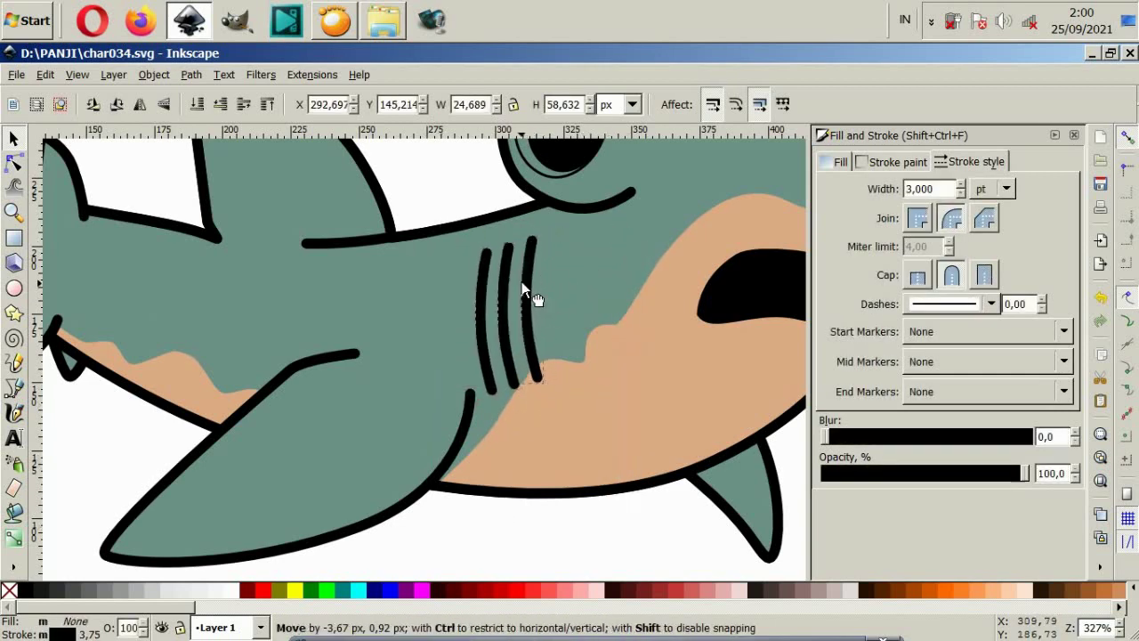
click(508, 532)
Step: Try narrowing the pectoral fin horizontally, then undo the resize
key(5)
scroll(506, 488, up, 2)
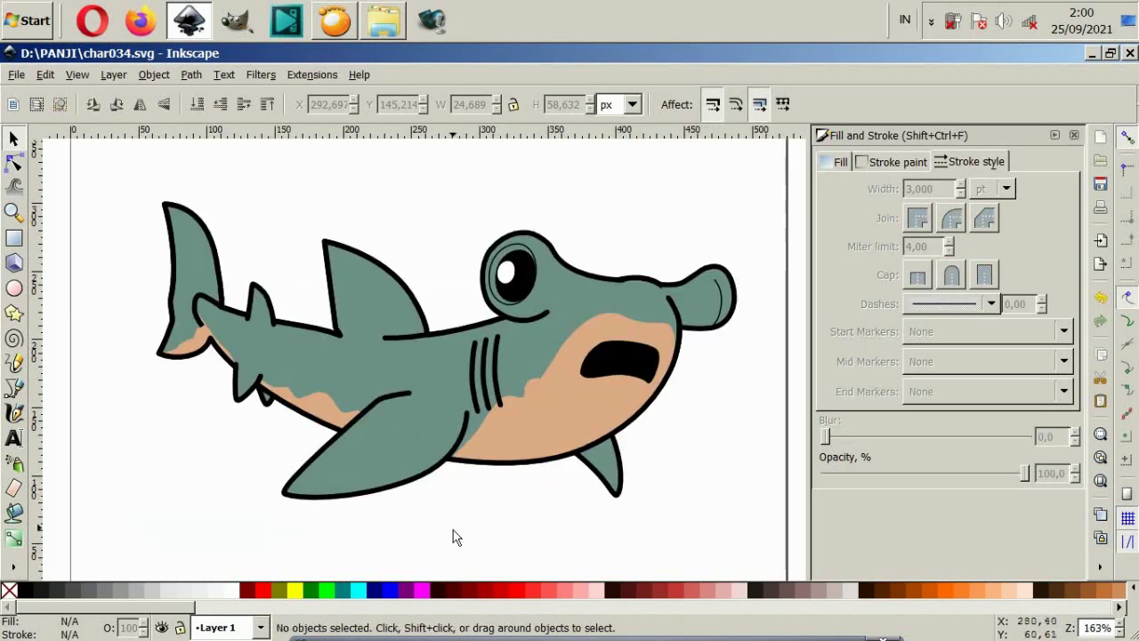
mouse_move(453, 529)
mouse_down()
mouse_move(513, 340)
mouse_move(489, 364)
mouse_up()
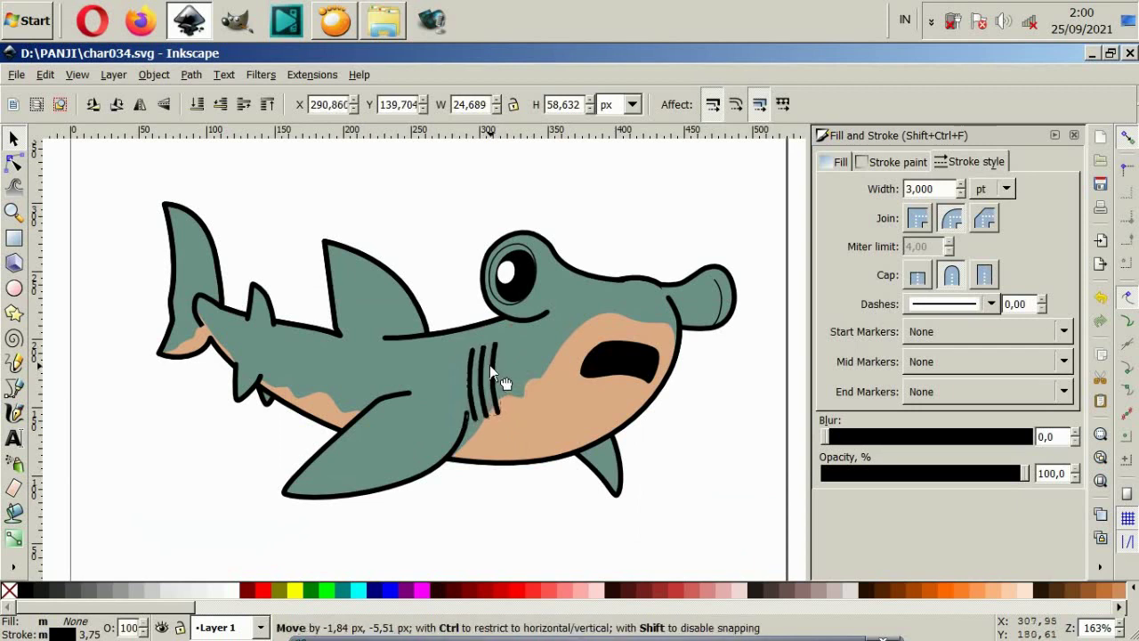
click(445, 471)
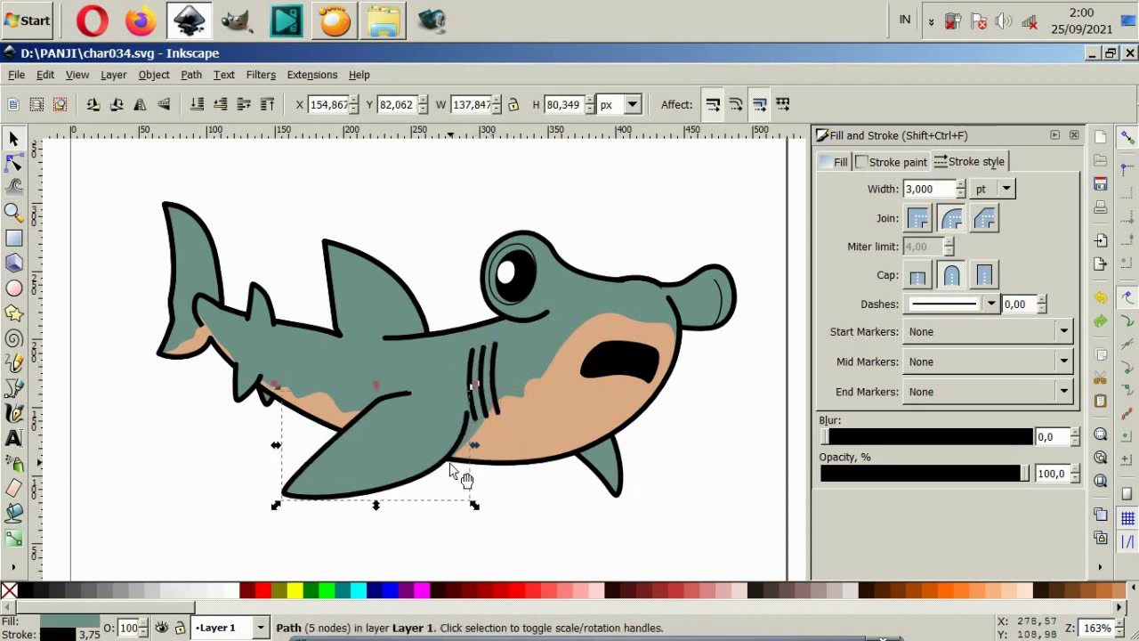
drag(475, 450, 465, 451)
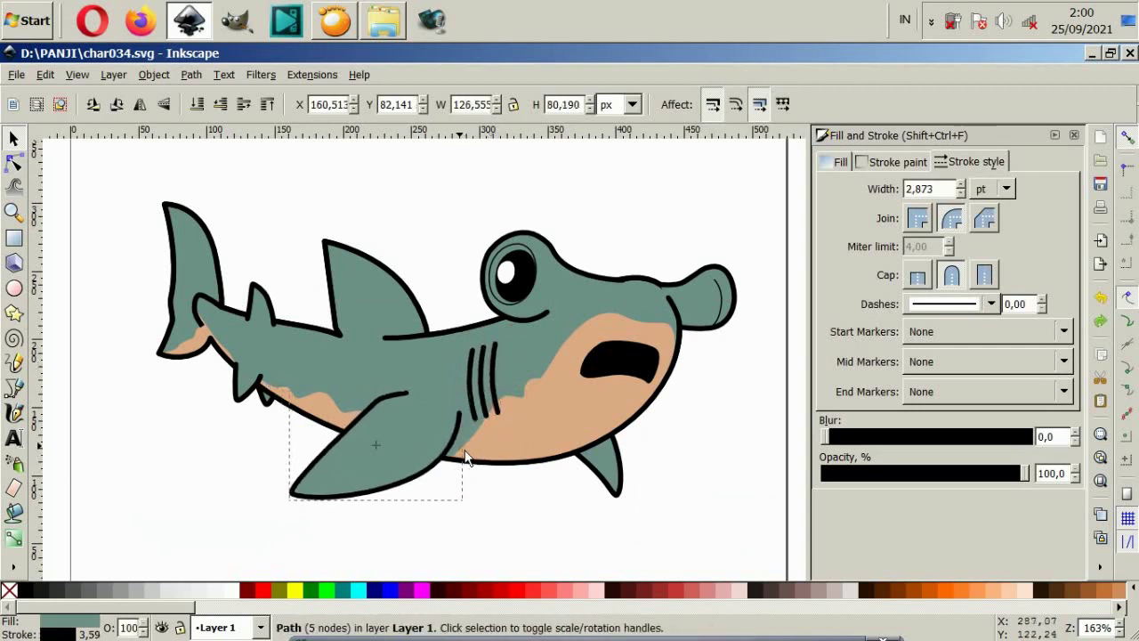
click(541, 537)
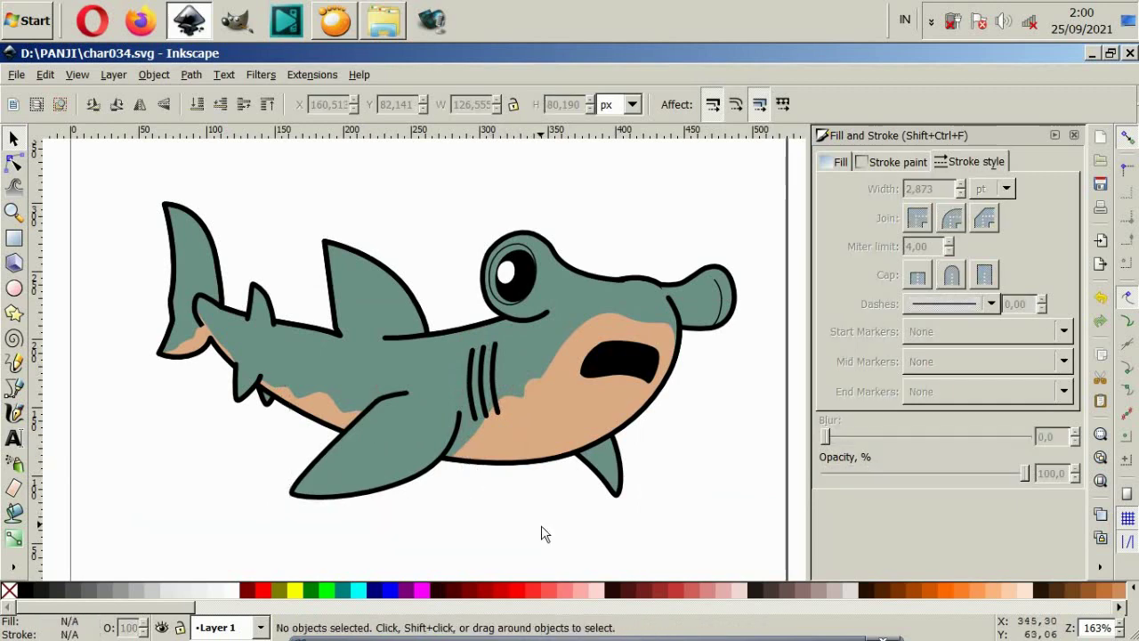
key(ctrl+z)
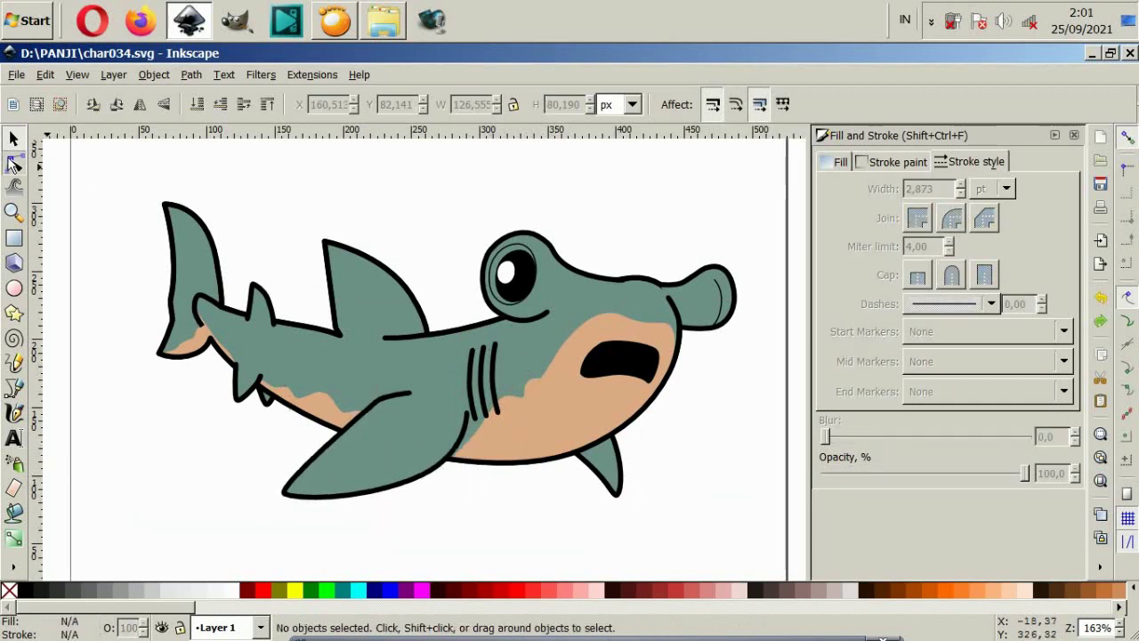
Step: Drag the fin's two rear nodes slightly left and move the small belly fin left
click(13, 165)
ctrl+scroll(415, 483, up, 1)
click(423, 473)
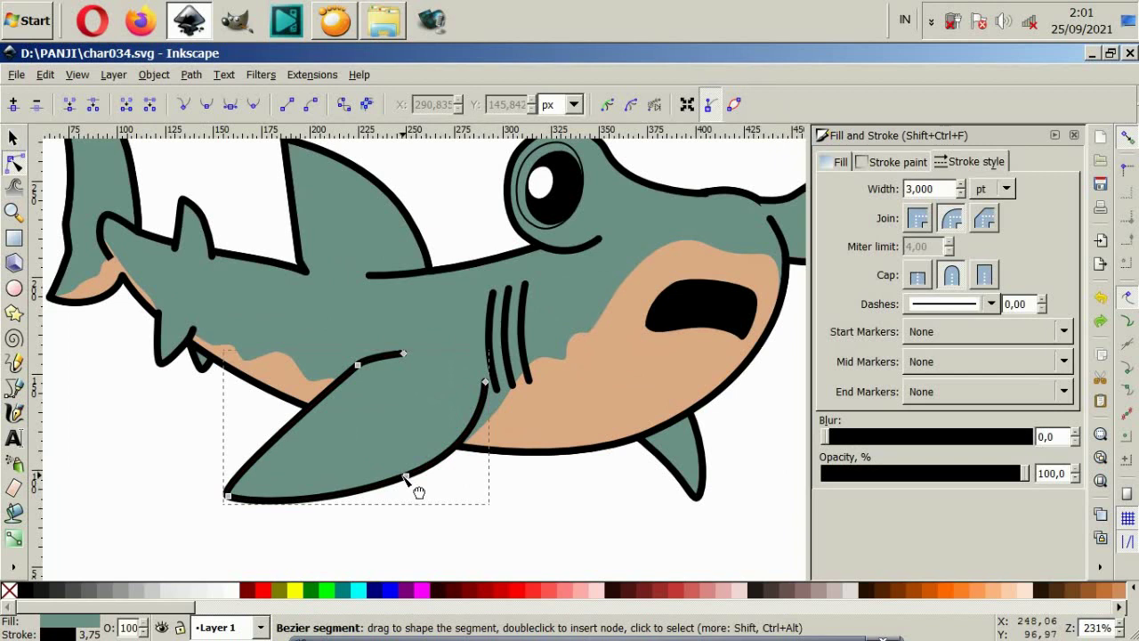
click(406, 476)
shift+click(485, 383)
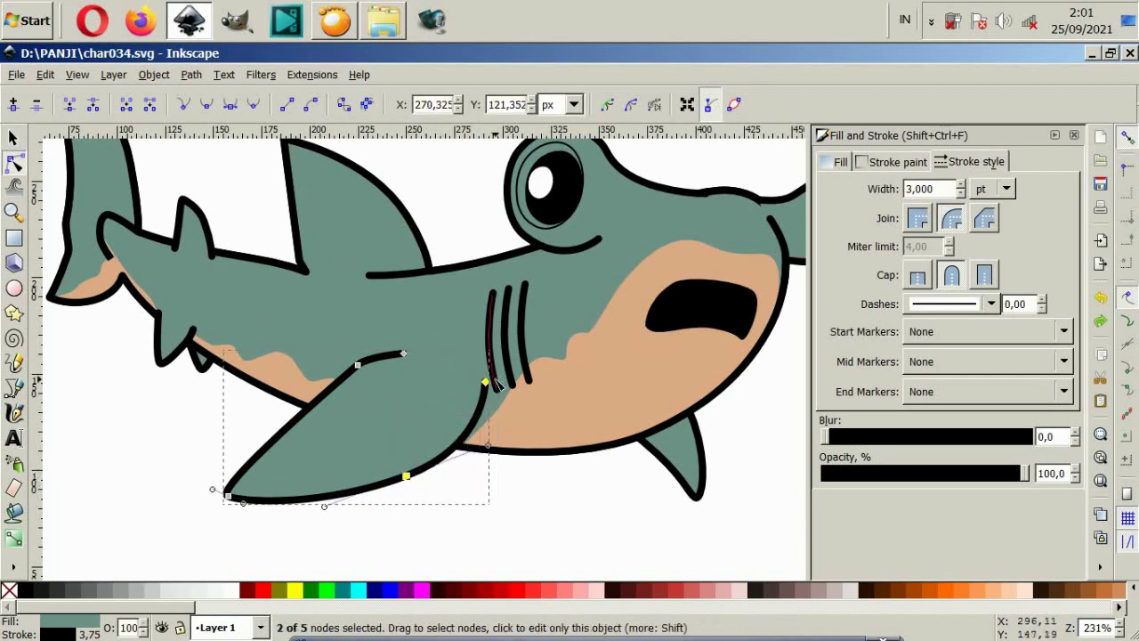
drag(487, 383, 478, 383)
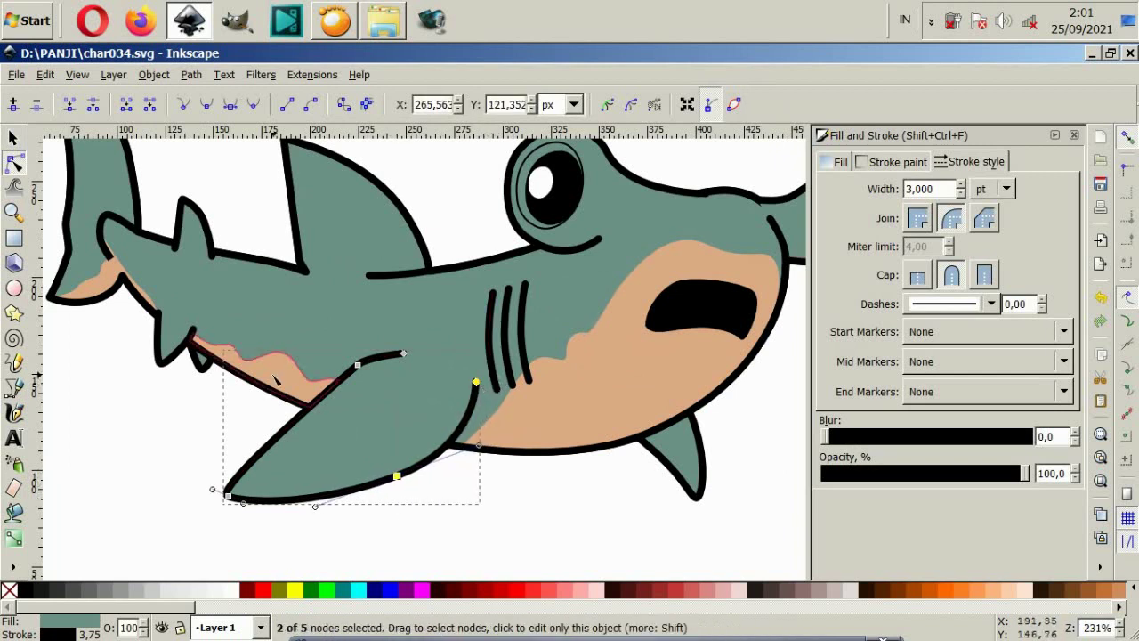
click(14, 139)
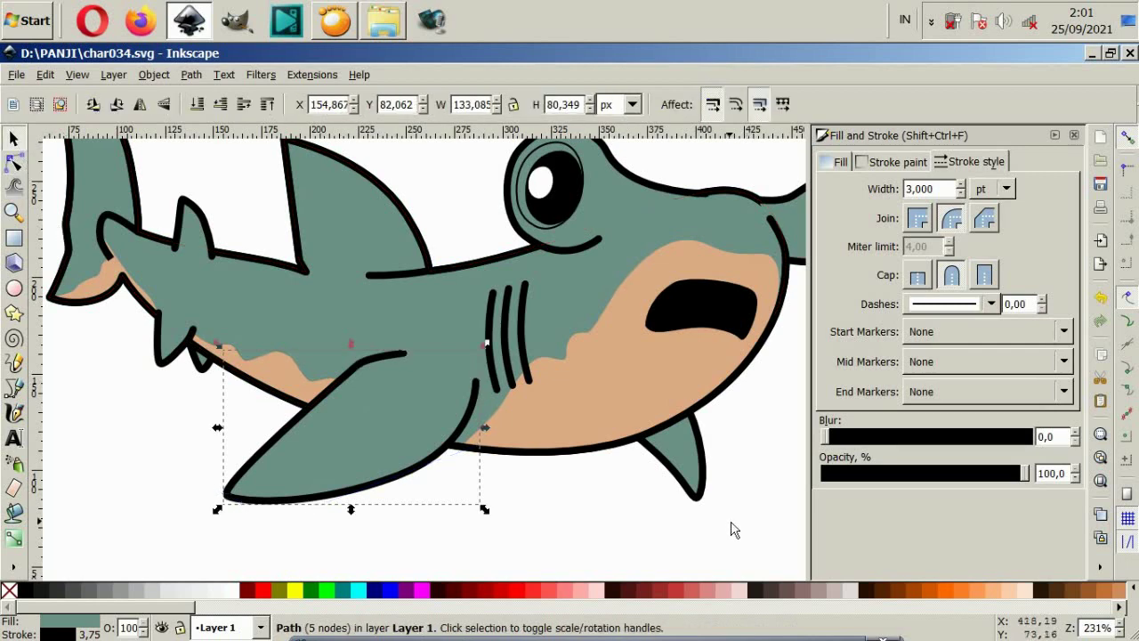
mouse_move(701, 503)
mouse_down()
mouse_move(620, 505)
mouse_move(641, 507)
mouse_up()
click(554, 491)
scroll(554, 491, down, 2)
Step: Set the three gill lines to a 2 pt stroke width
scroll(559, 521, down, 1)
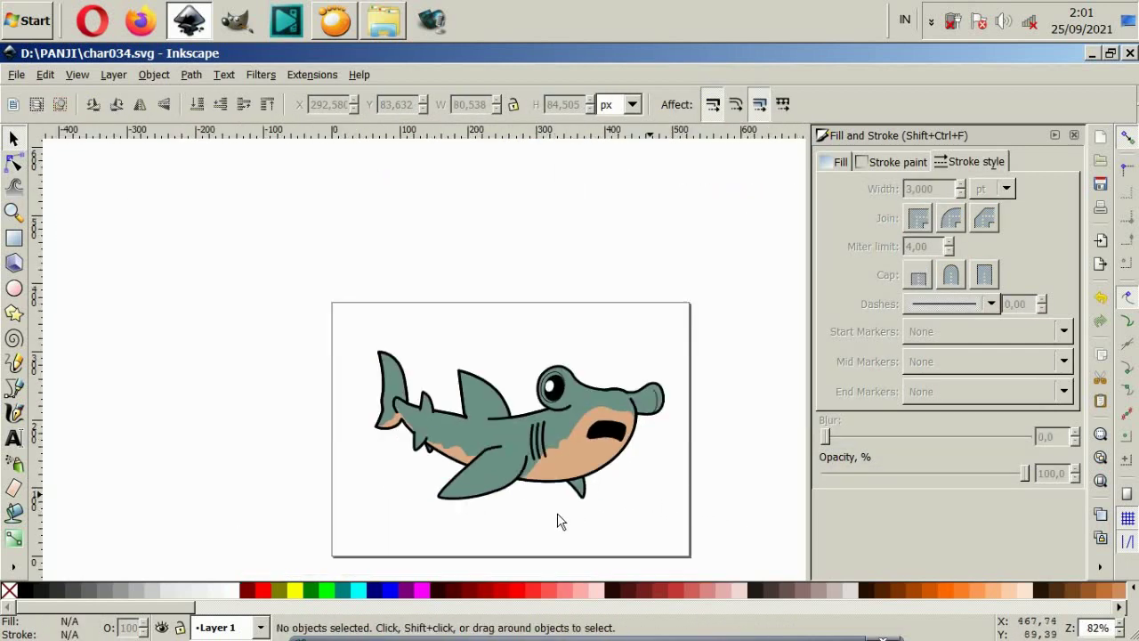
scroll(559, 522, right, 2)
scroll(445, 452, up, 2)
scroll(532, 457, up, 2)
click(539, 452)
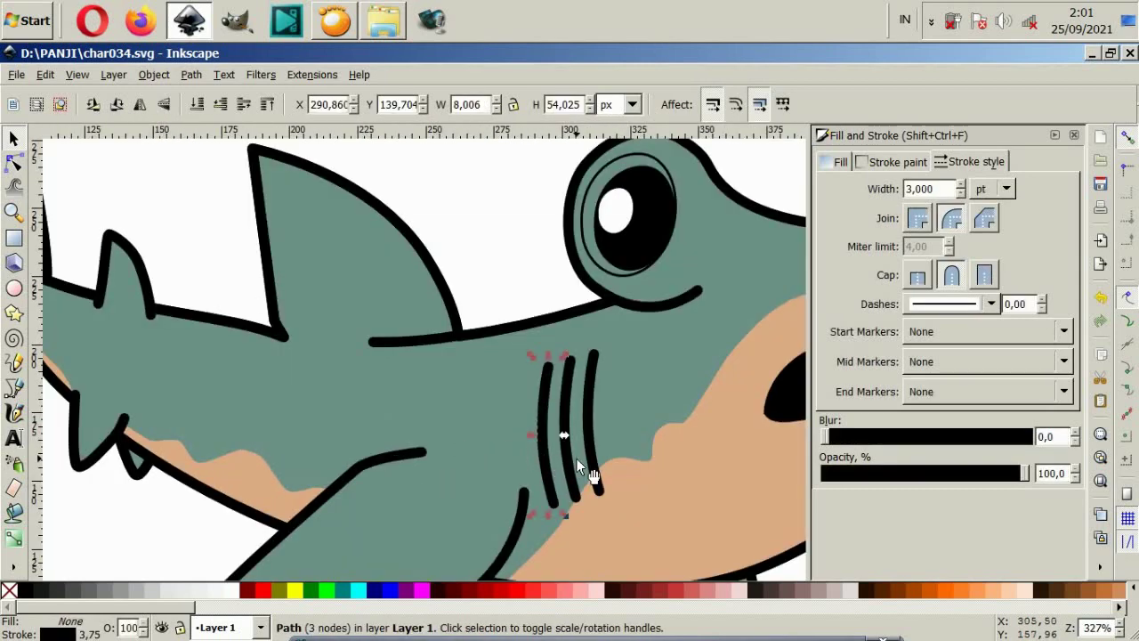
shift+click(569, 464)
shift+click(600, 477)
drag(950, 186, 894, 193)
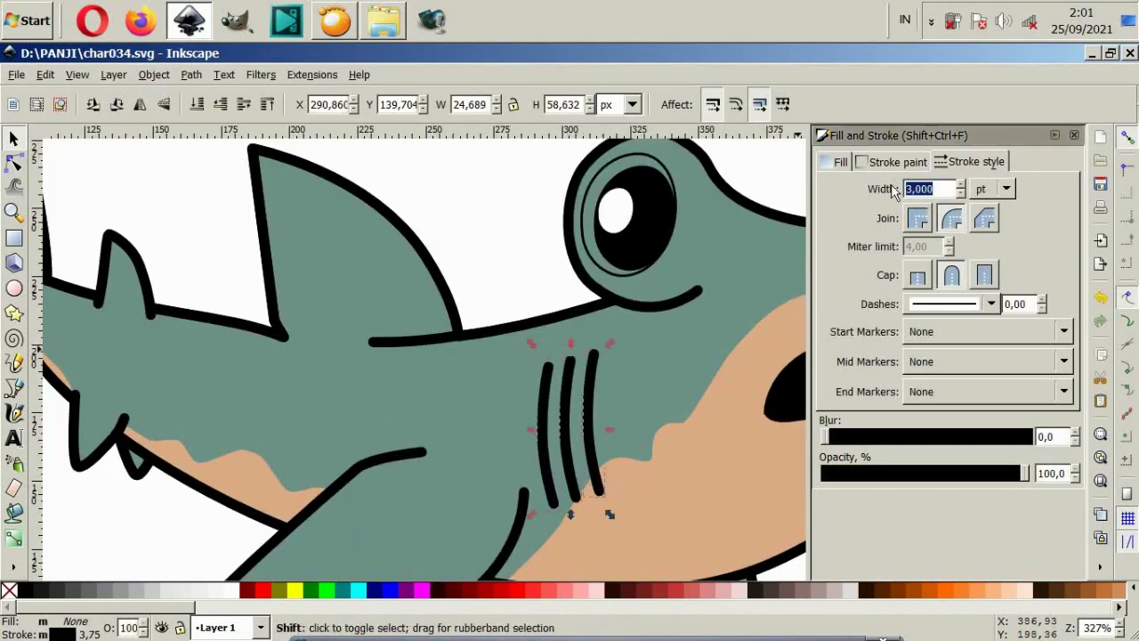
text(2)
key(Return)
key(Escape)
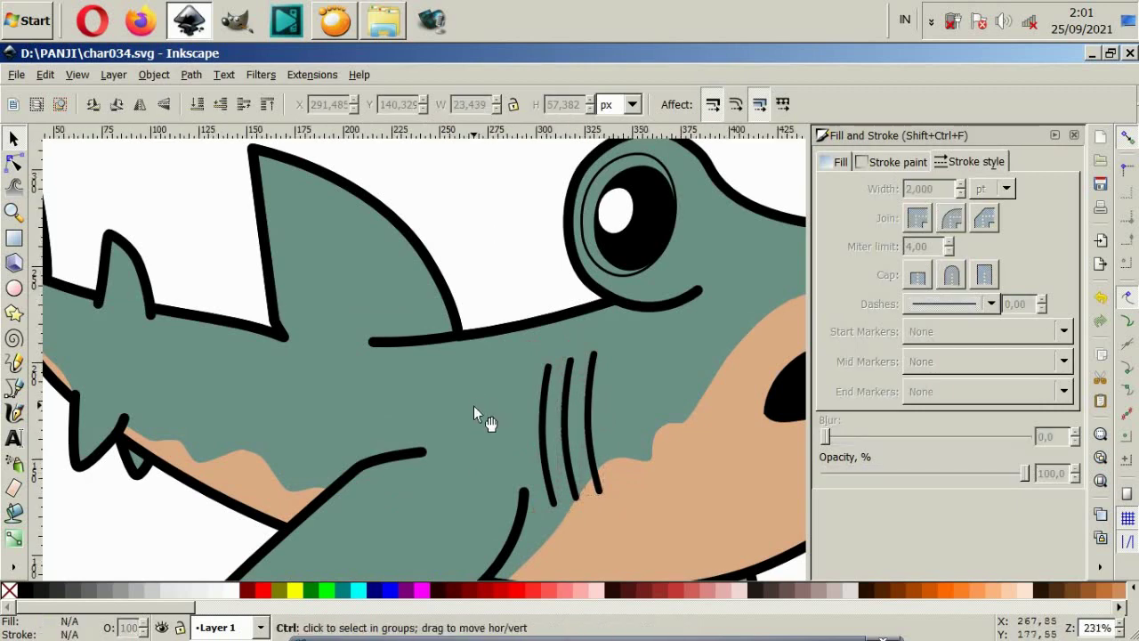
Step: Set the curve on the hammer tip to a 2 pt stroke width
ctrl+scroll(473, 405, down, 4)
ctrl+scroll(618, 432, up, 4)
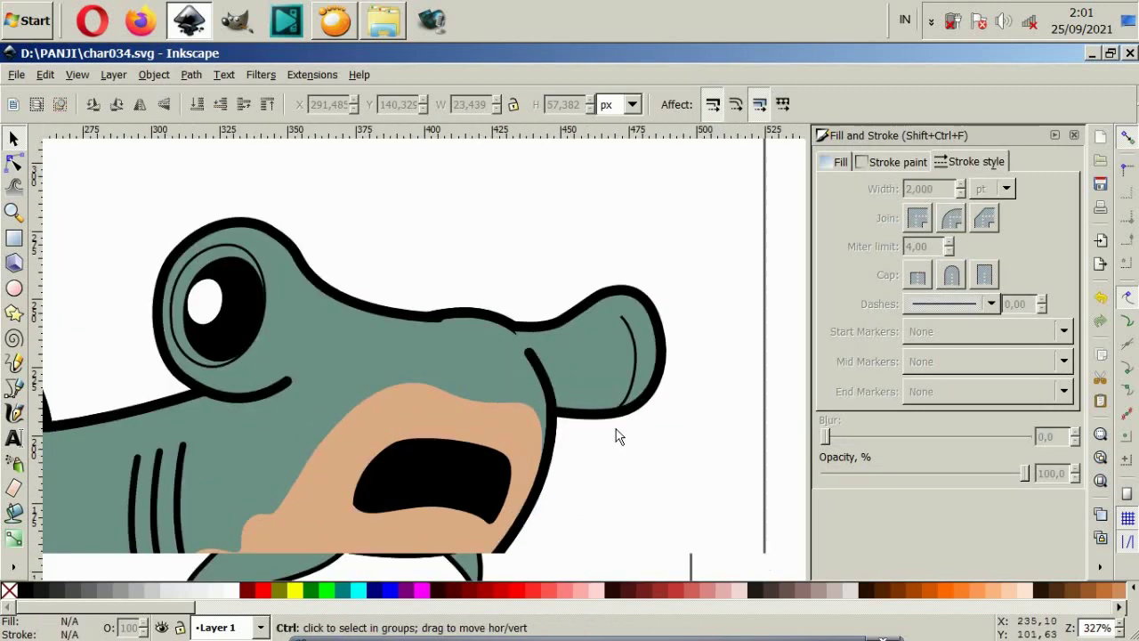
ctrl+click(632, 389)
double_click(925, 189)
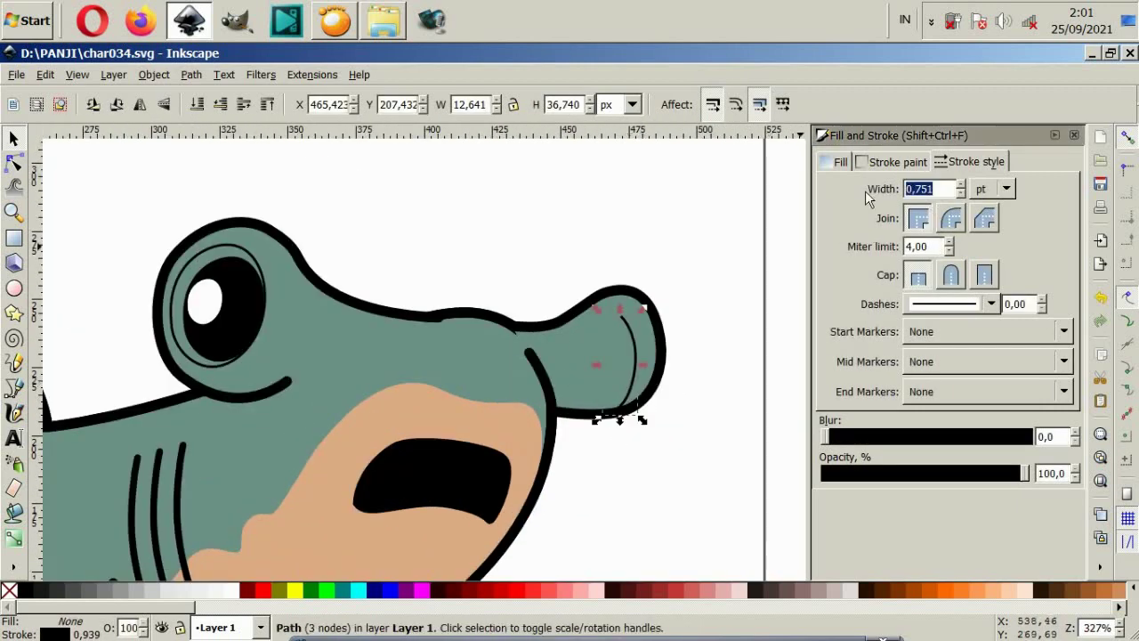
text(2)
key(Return)
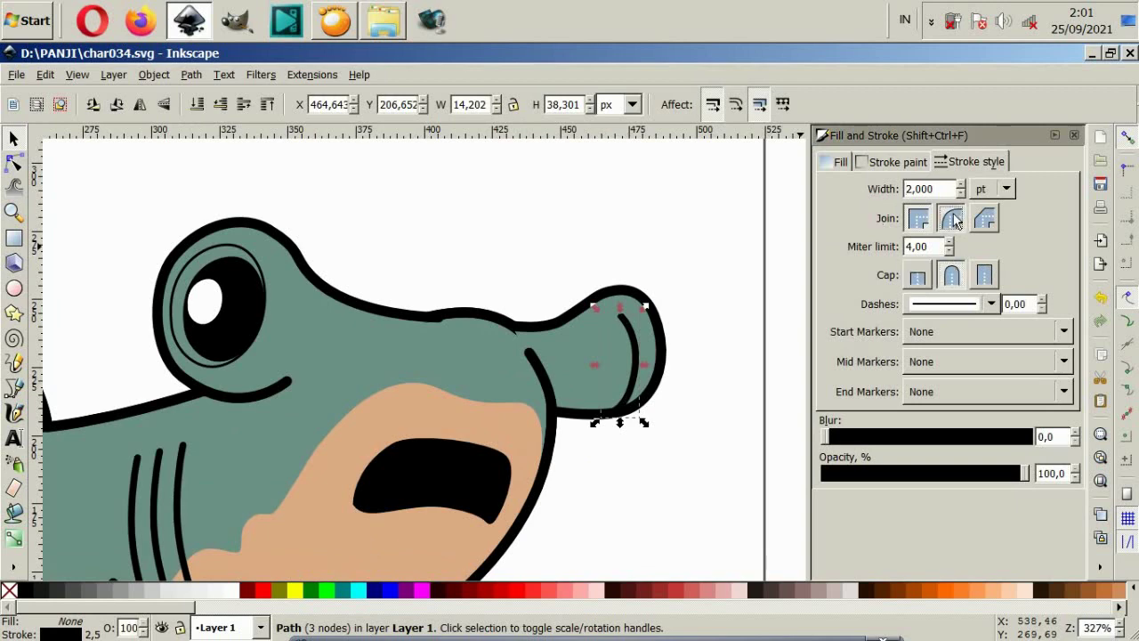
click(554, 285)
Step: Set the inner eye ring to a 2 pt stroke width
ctrl+scroll(169, 324, up, 2)
ctrl+click(174, 320)
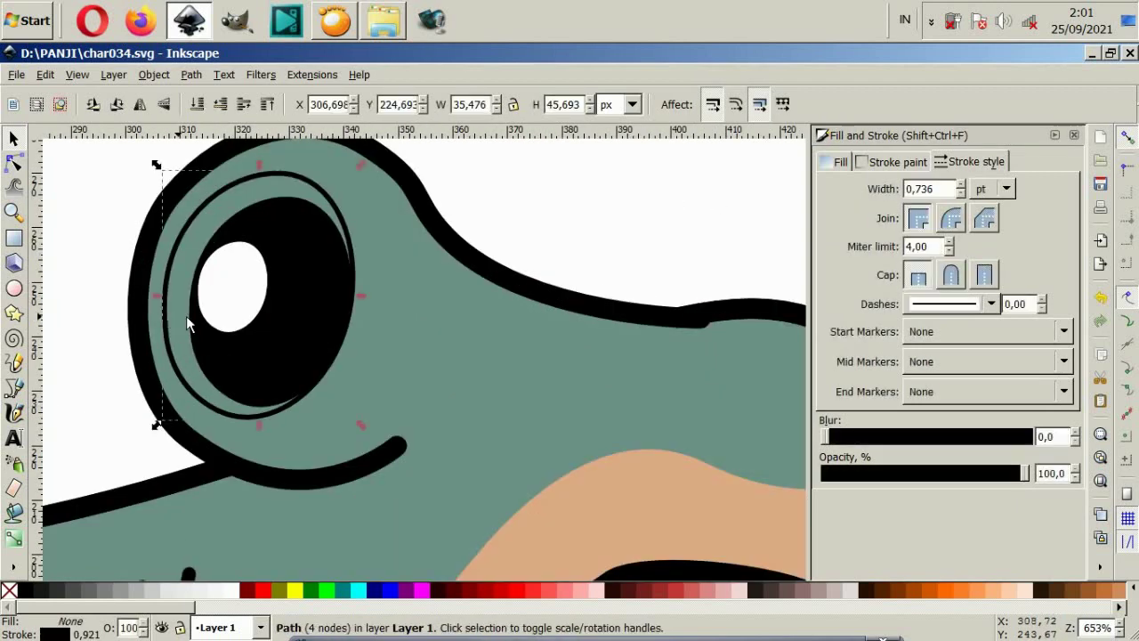
double_click(925, 189)
text(2)
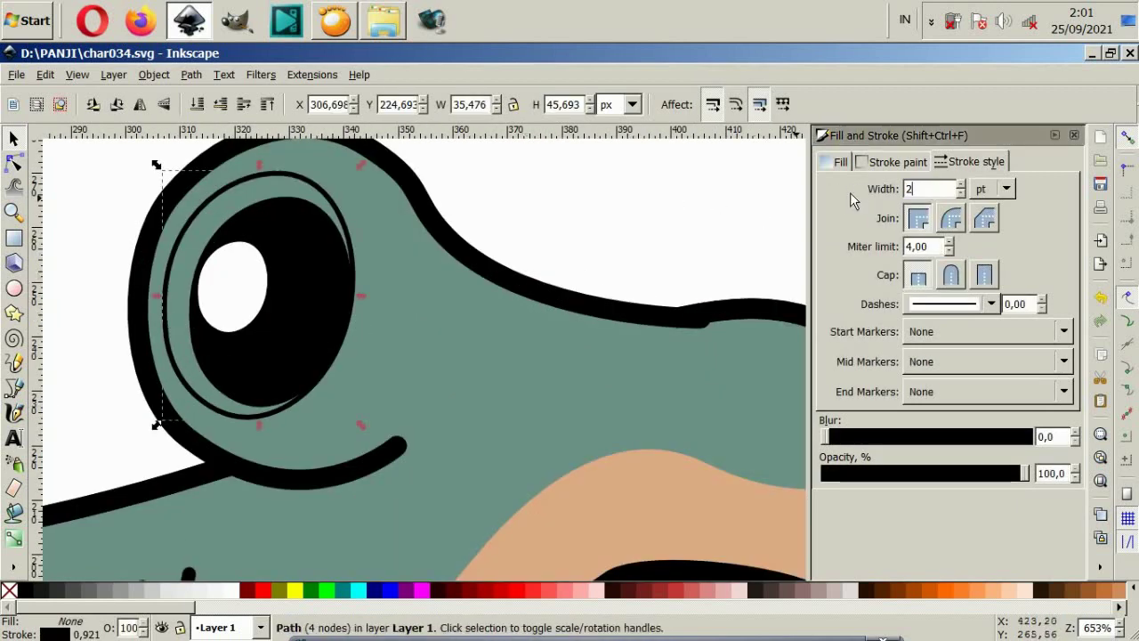
key(Return)
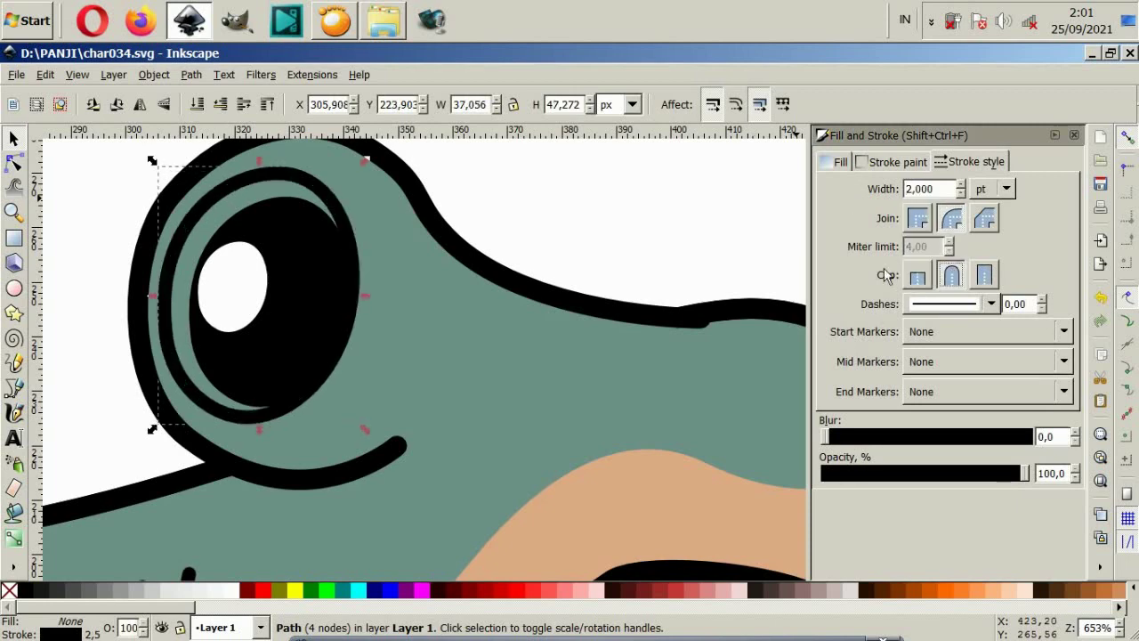
key(Escape)
Step: Select the eye ring and try dark grey-green and light teal palette fills
ctrl+click(254, 184)
ctrl+scroll(240, 388, down, 3)
ctrl+scroll(240, 387, down, 1)
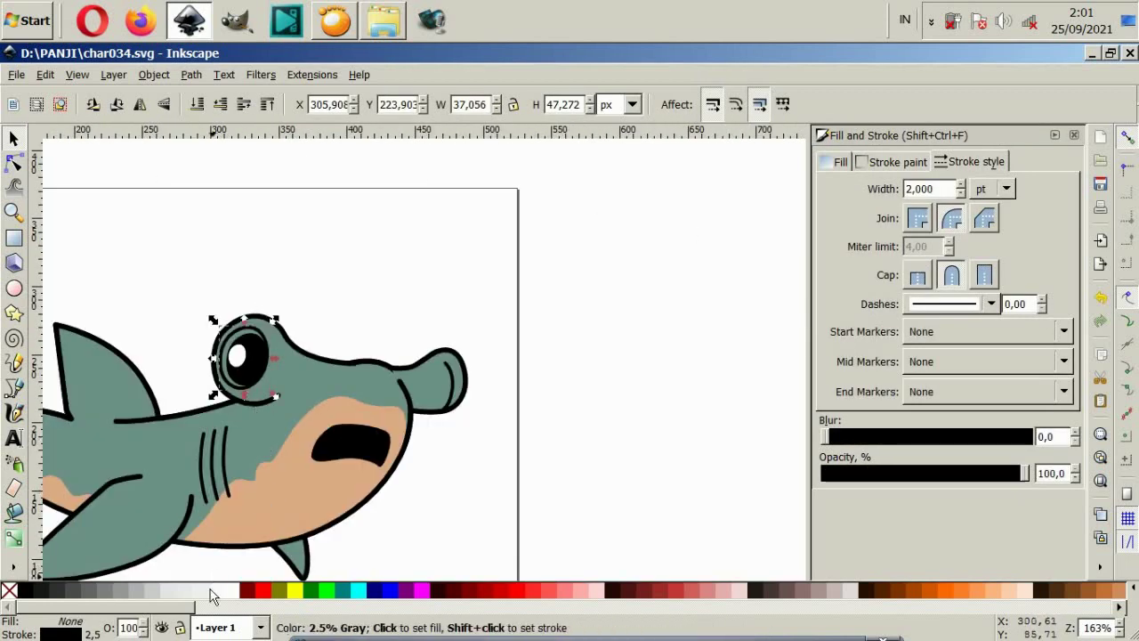
scroll(135, 607, down, 3)
scroll(135, 606, down, 2)
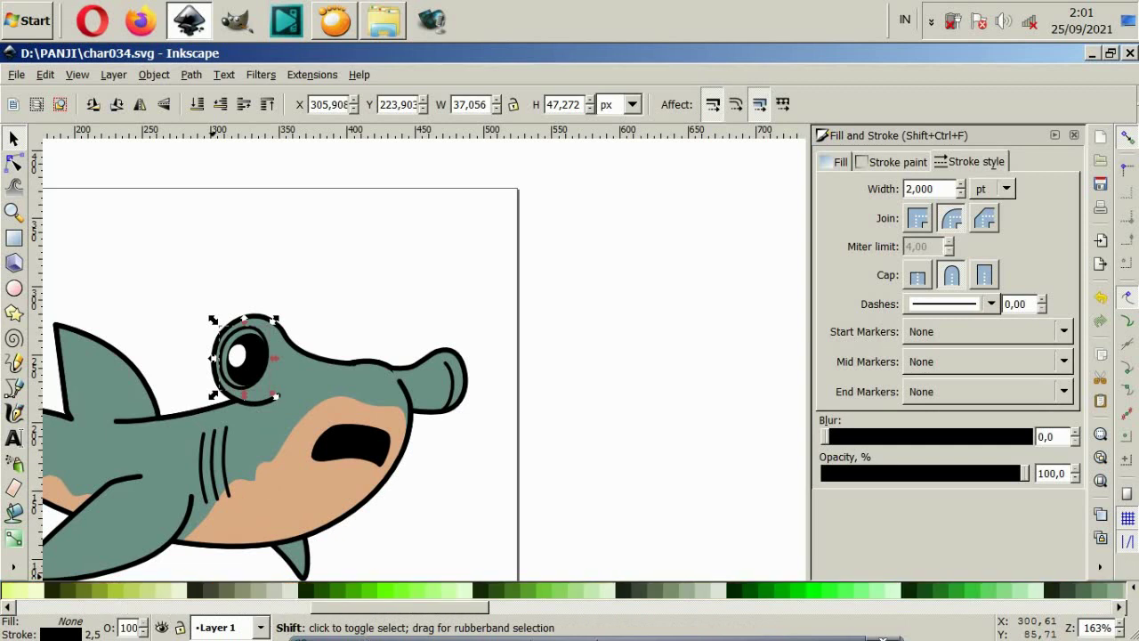
scroll(663, 607, down, 2)
scroll(663, 607, down, 2)
scroll(663, 607, down, 1)
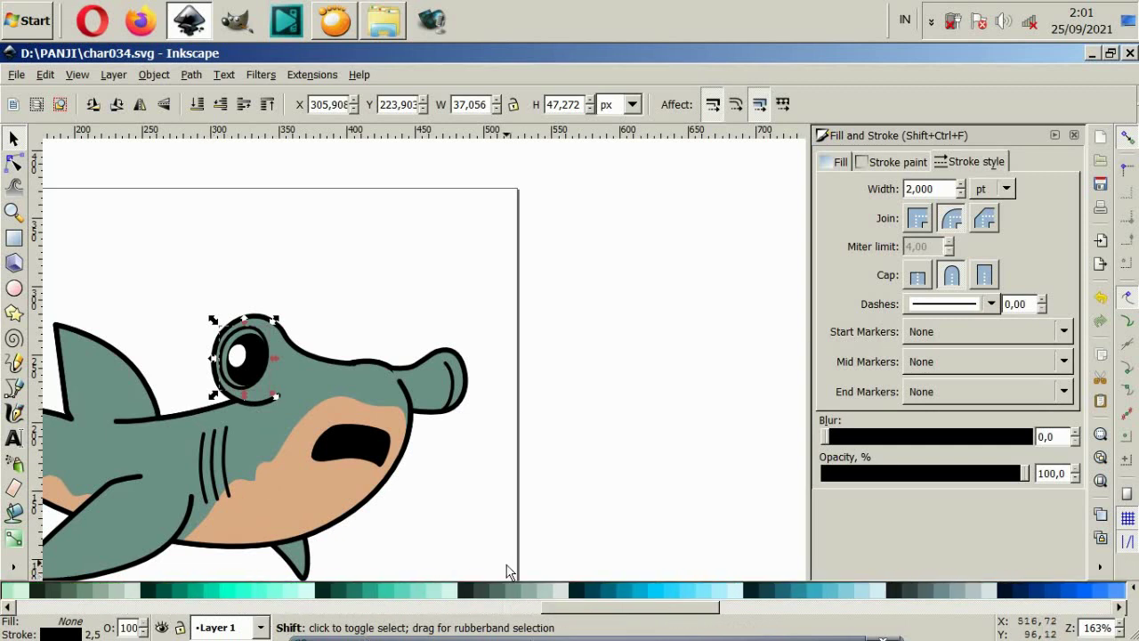
click(498, 589)
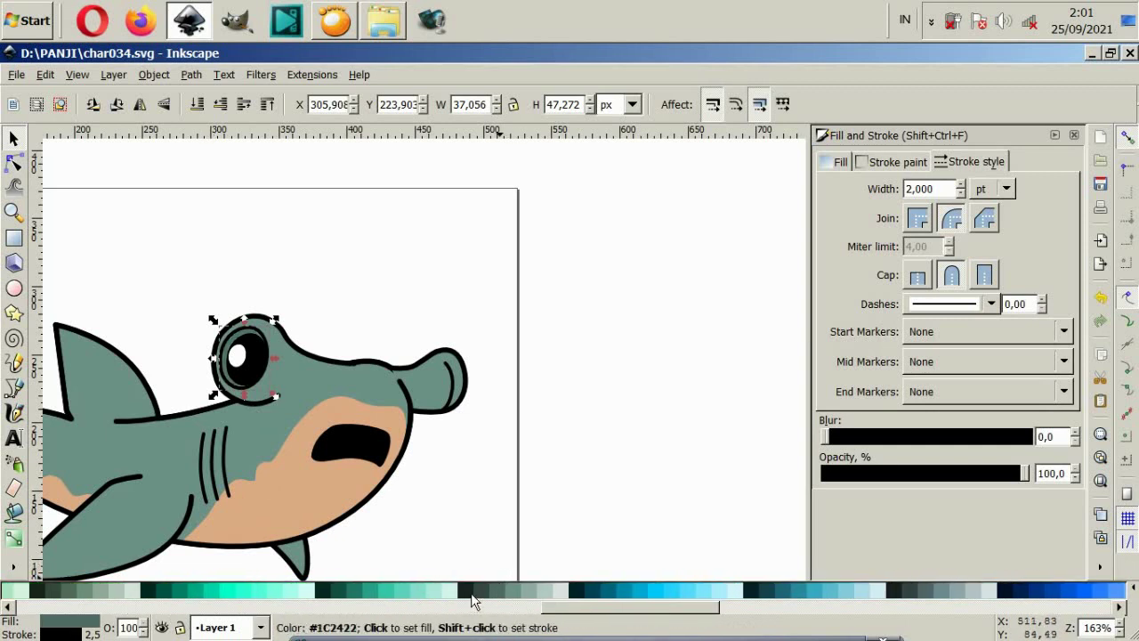
click(547, 590)
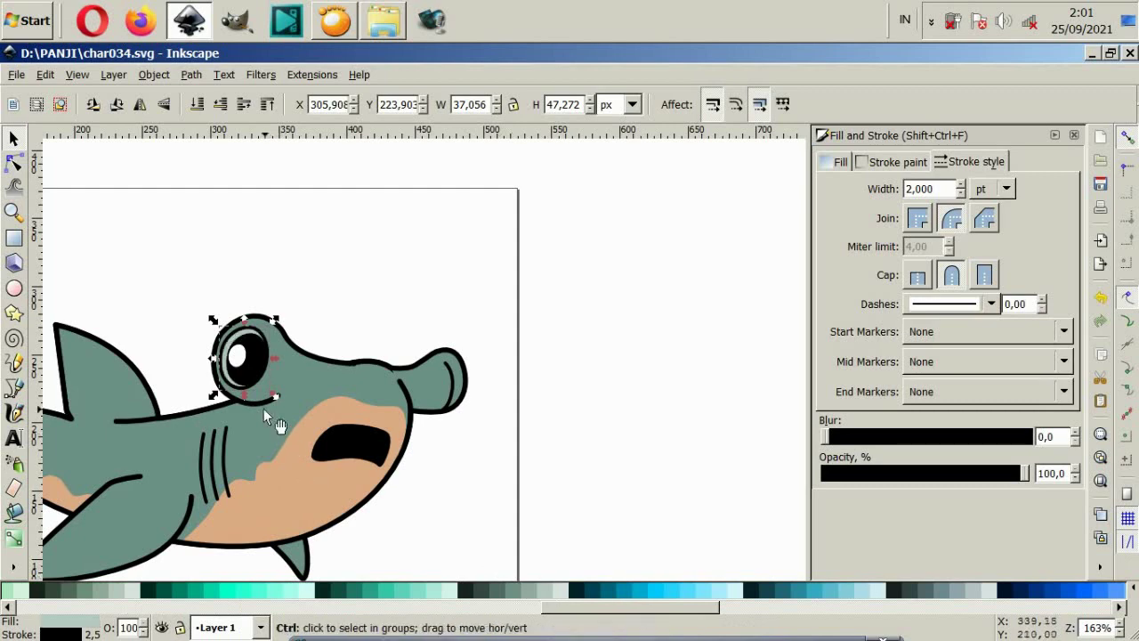
Step: Try darker grey-green and body-teal swatches on the eye ring, undoing an accidental move
scroll(235, 374, up, 4)
click(520, 590)
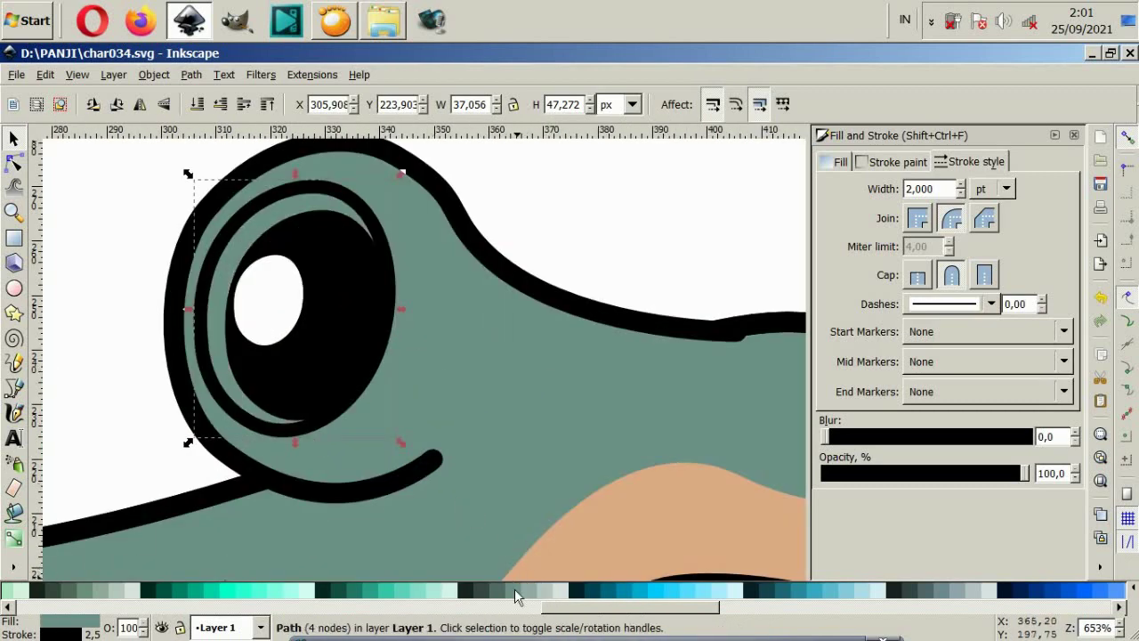
click(504, 591)
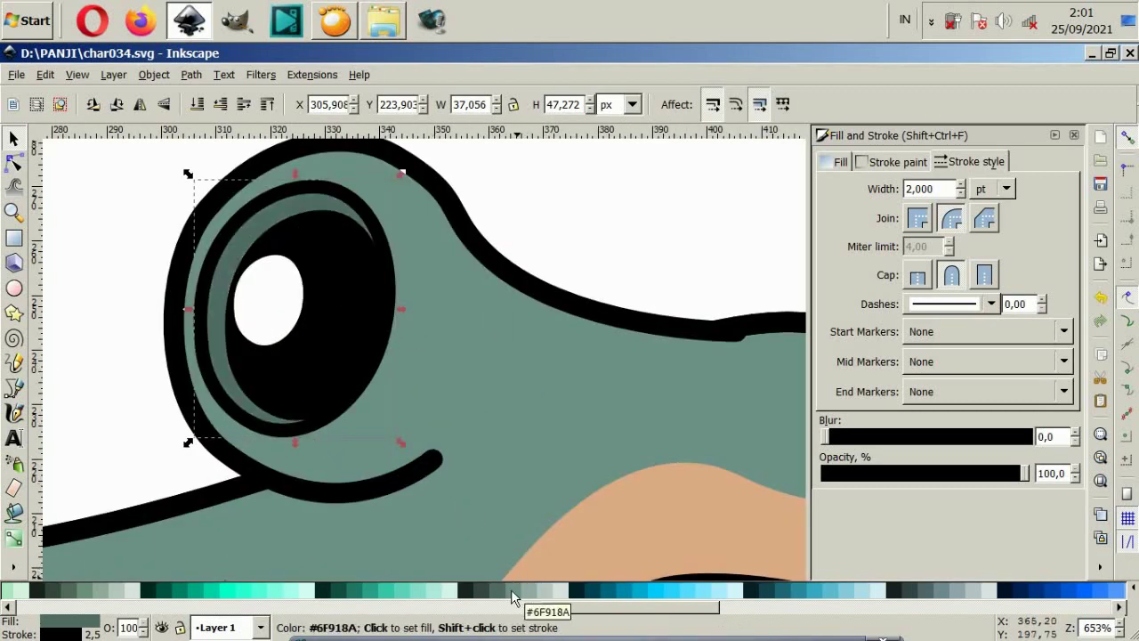
click(523, 590)
drag(322, 198, 522, 346)
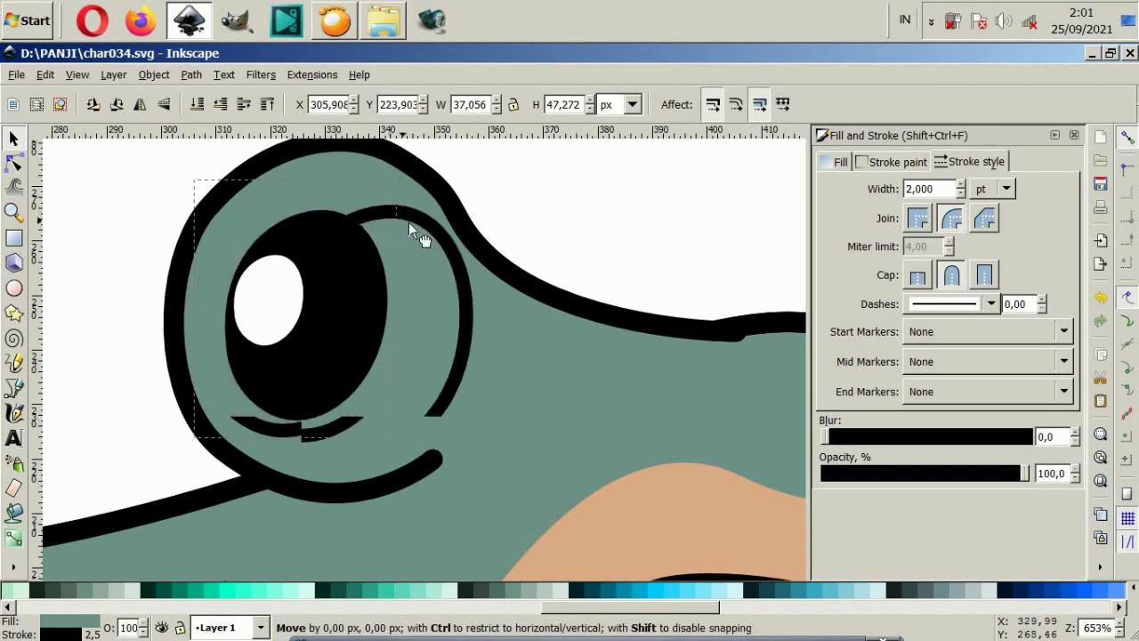
key(ctrl+z)
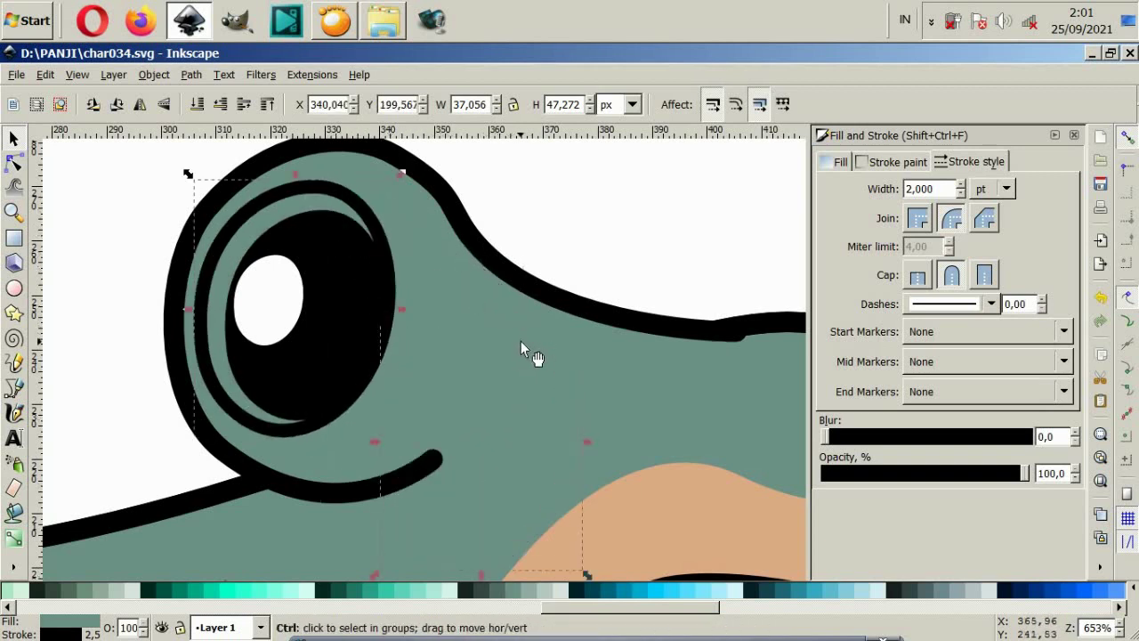
Step: Fill the inner eye ring with the darker grey-green #536C67 swatch
click(14, 566)
click(66, 568)
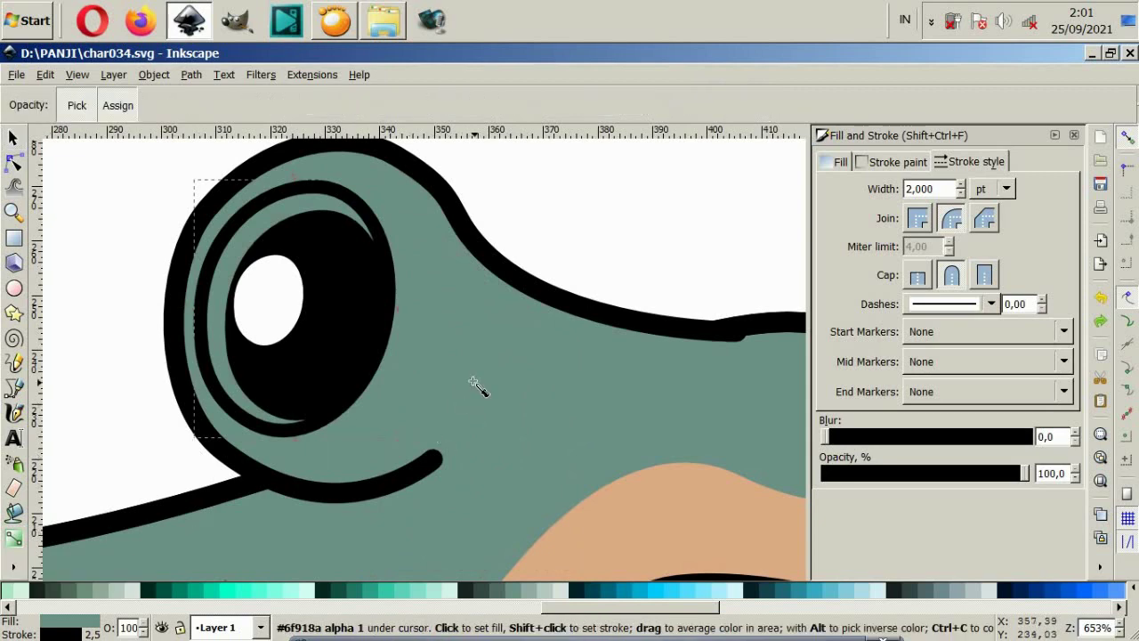
key(F1)
click(171, 252)
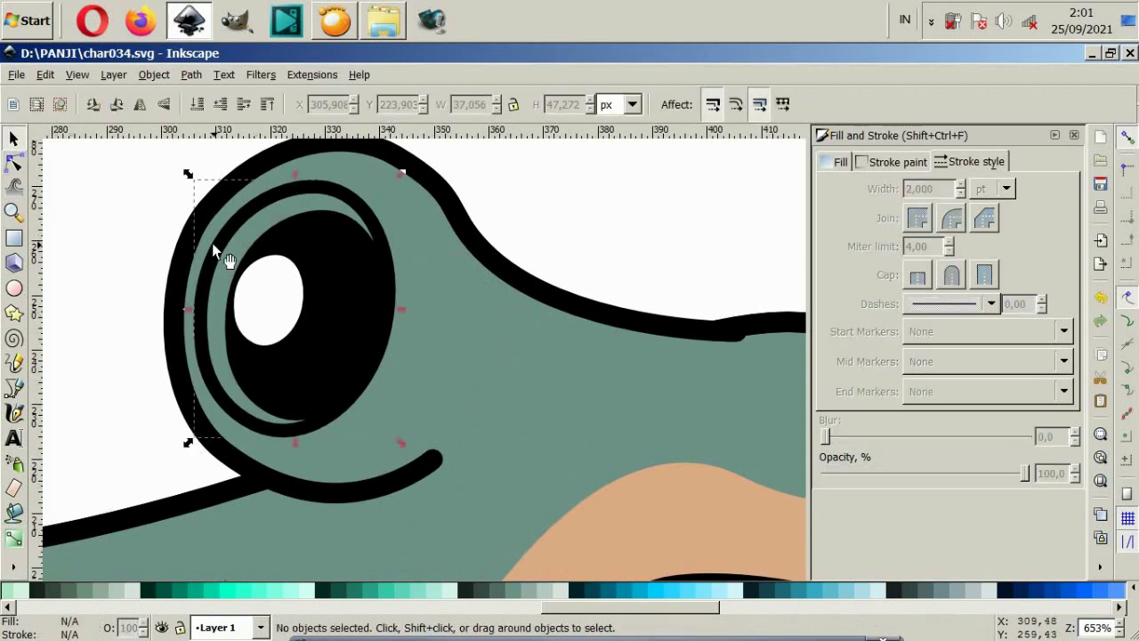
click(213, 246)
click(500, 595)
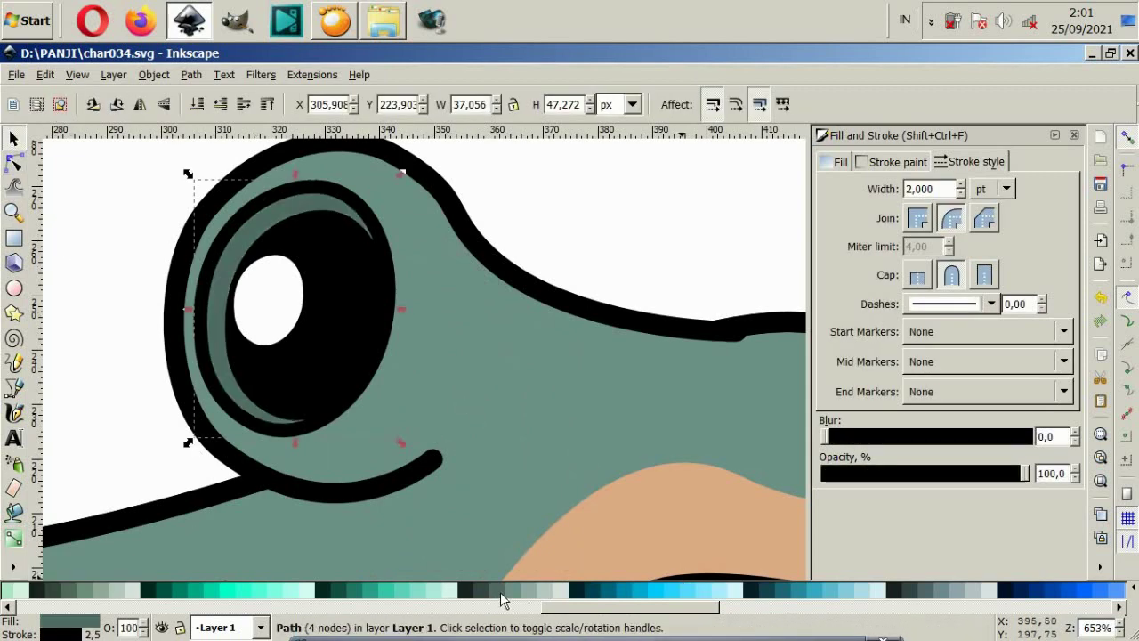
Step: Check the eye ring's black 2 pt stroke settings and view the whole shark
click(850, 169)
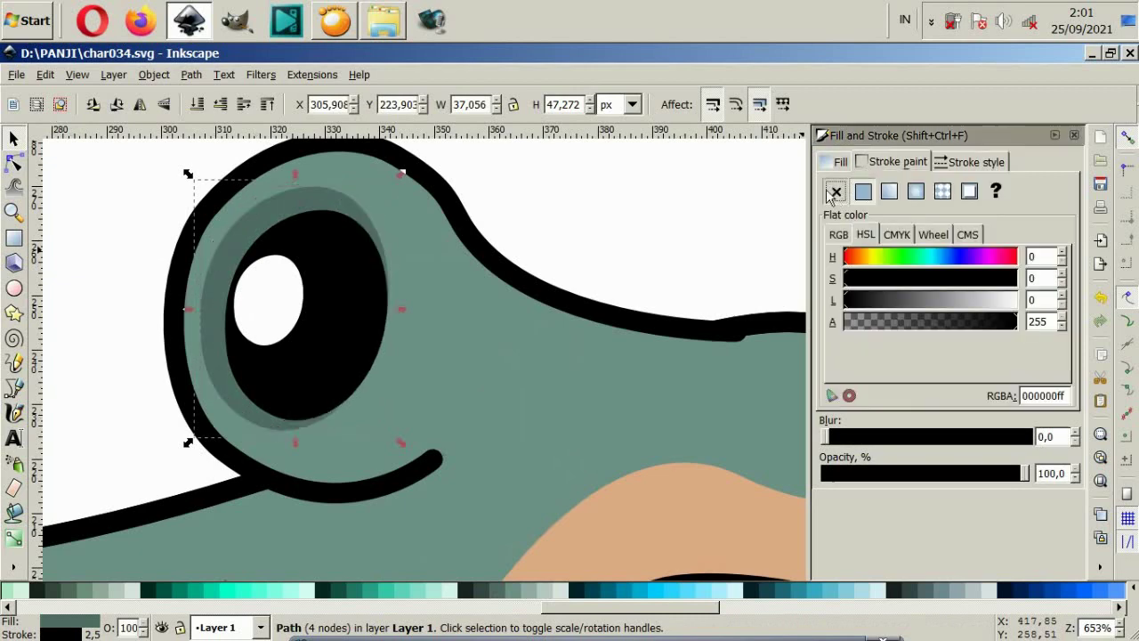
key(Escape)
scroll(412, 436, down, 4)
scroll(471, 374, down, 1)
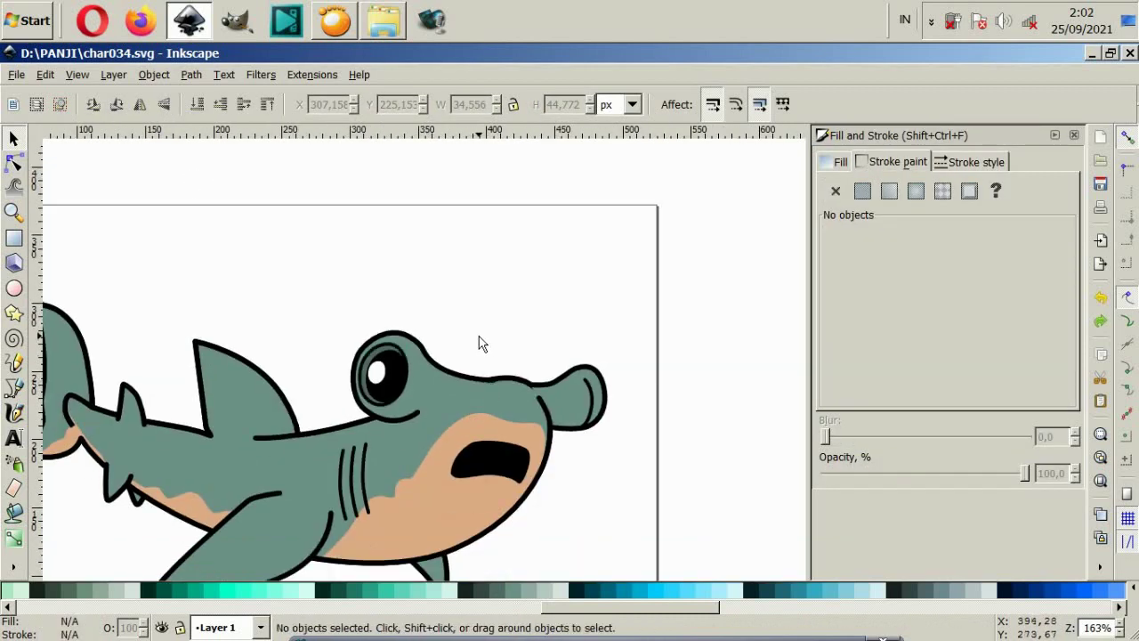
scroll(394, 358, up, 2)
click(411, 329)
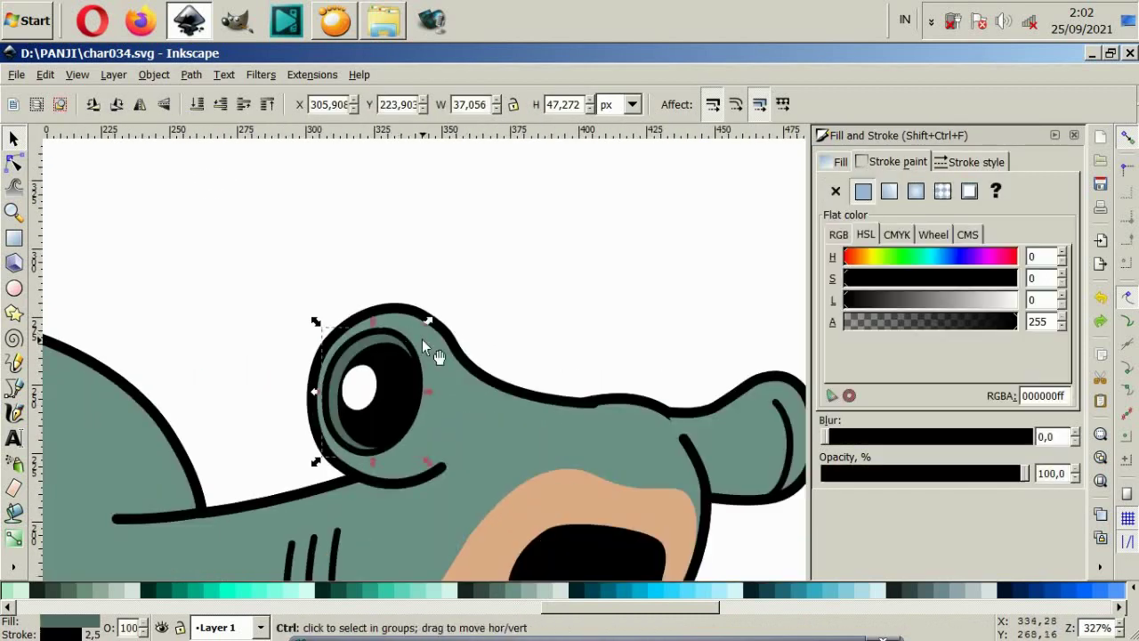
click(967, 164)
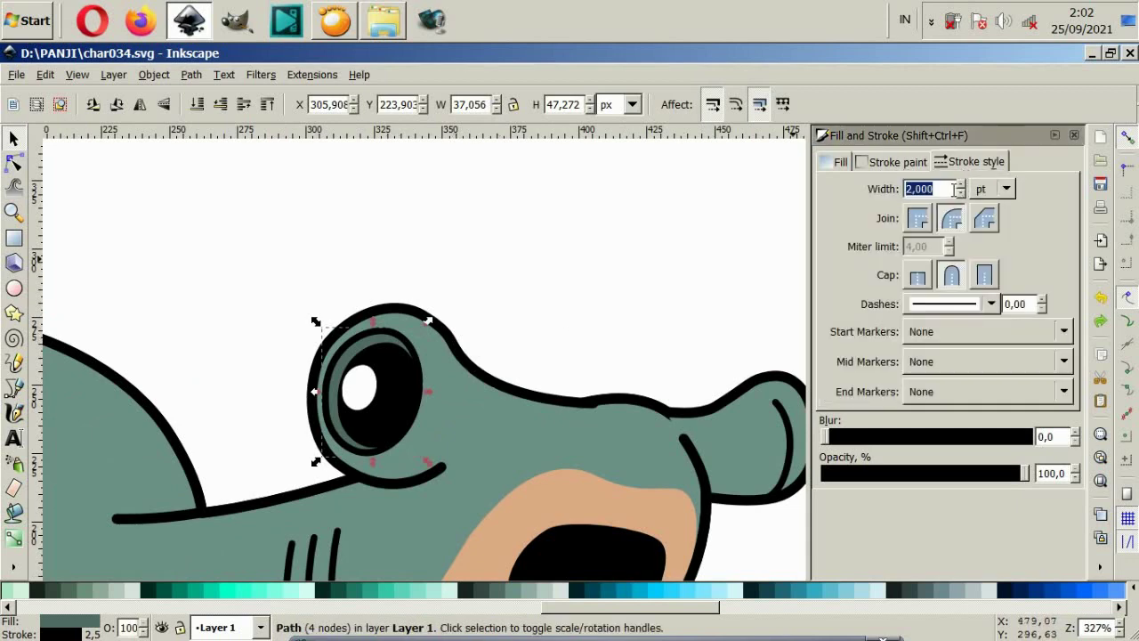
scroll(490, 383, down, 2)
click(542, 333)
scroll(545, 336, down, 1)
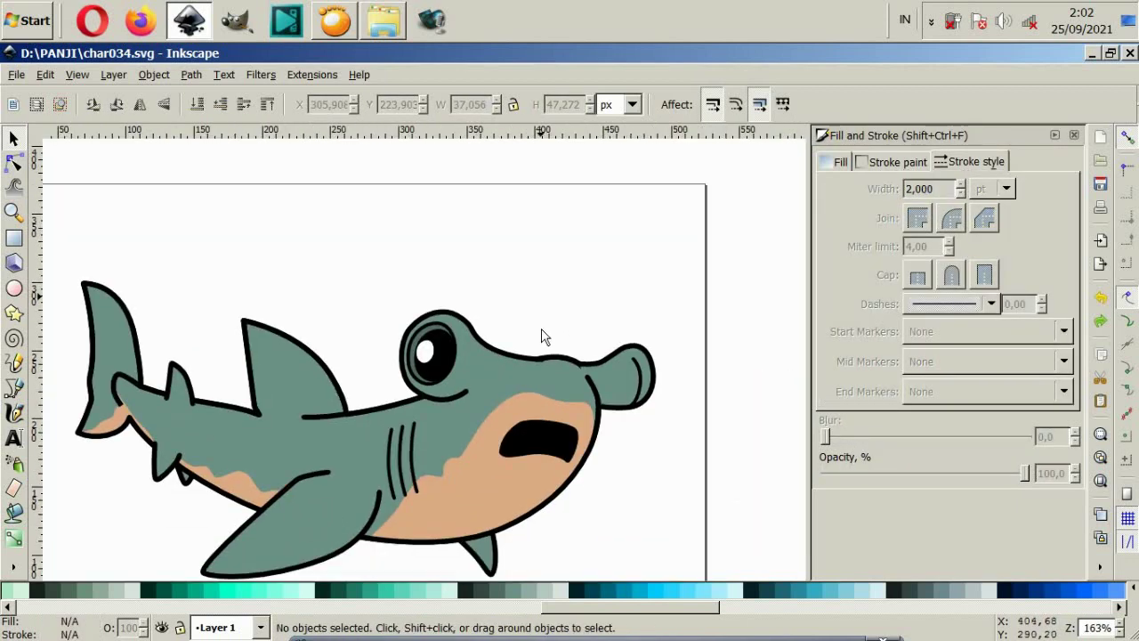
scroll(544, 337, down, 1)
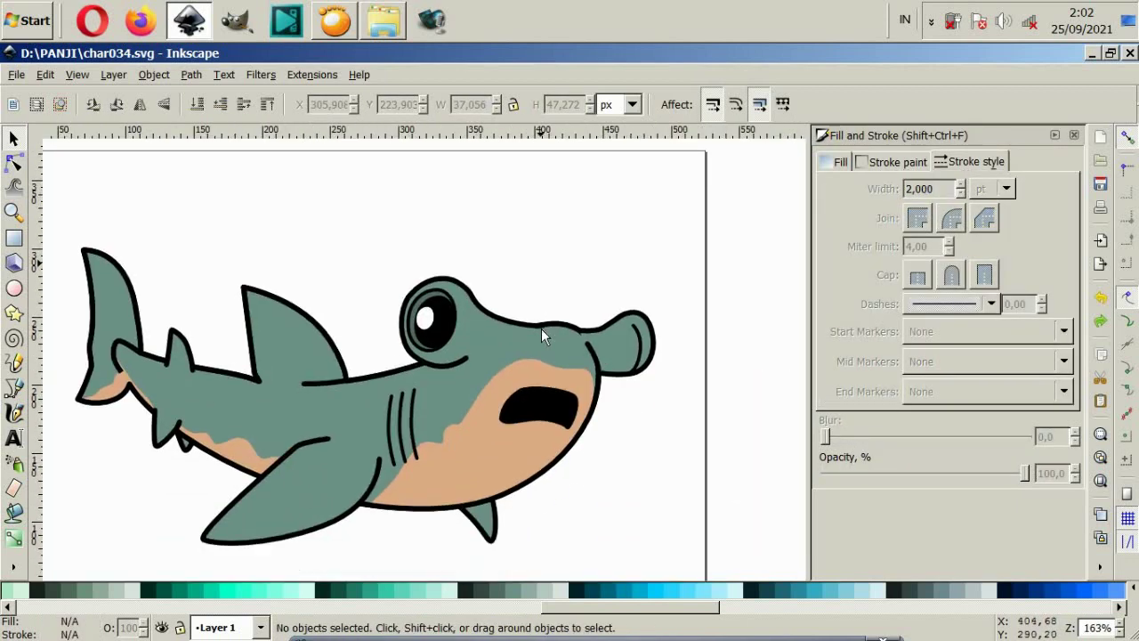
click(225, 534)
Step: Recolour the rear fin, tail and body outlines to the dark grey-green
shift+click(238, 343)
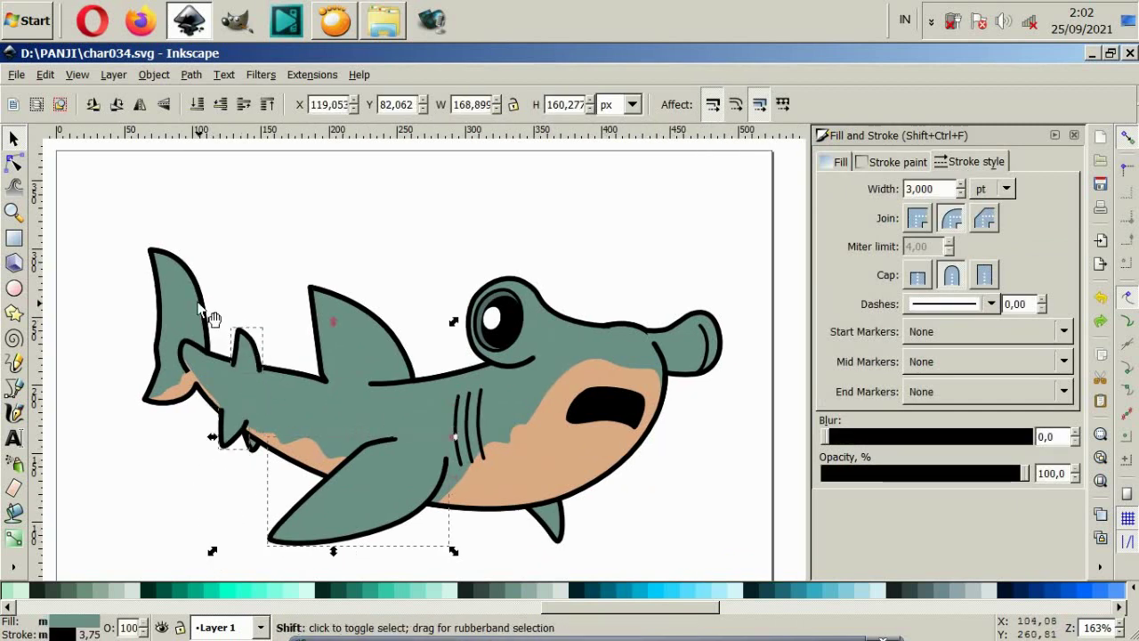
shift+click(348, 305)
shift+click(349, 305)
shift+click(349, 306)
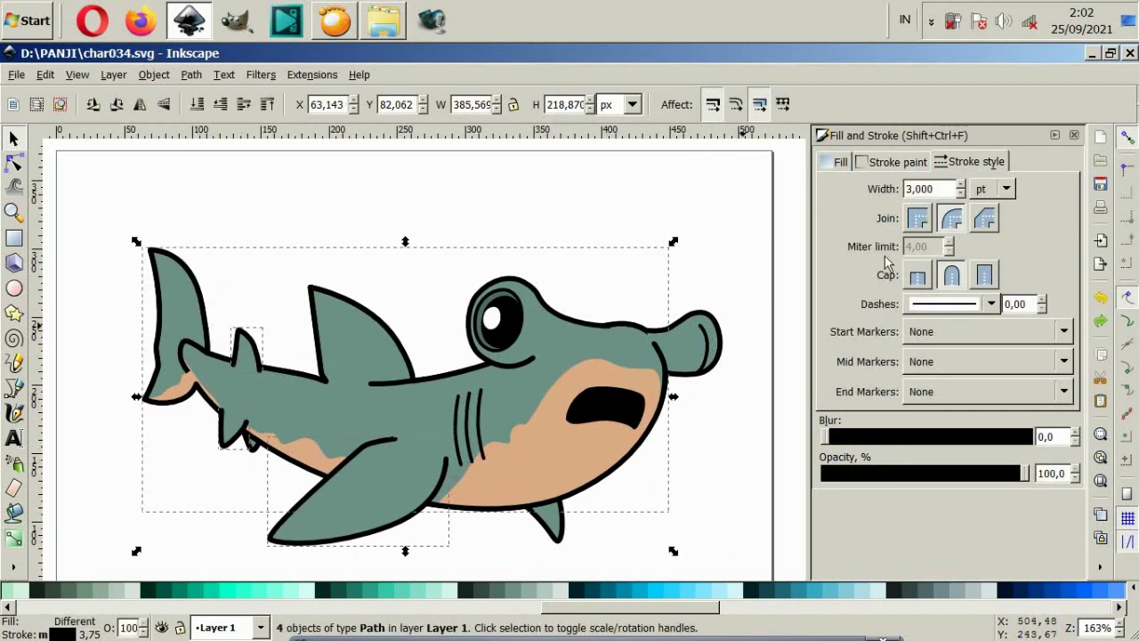
shift+click(481, 592)
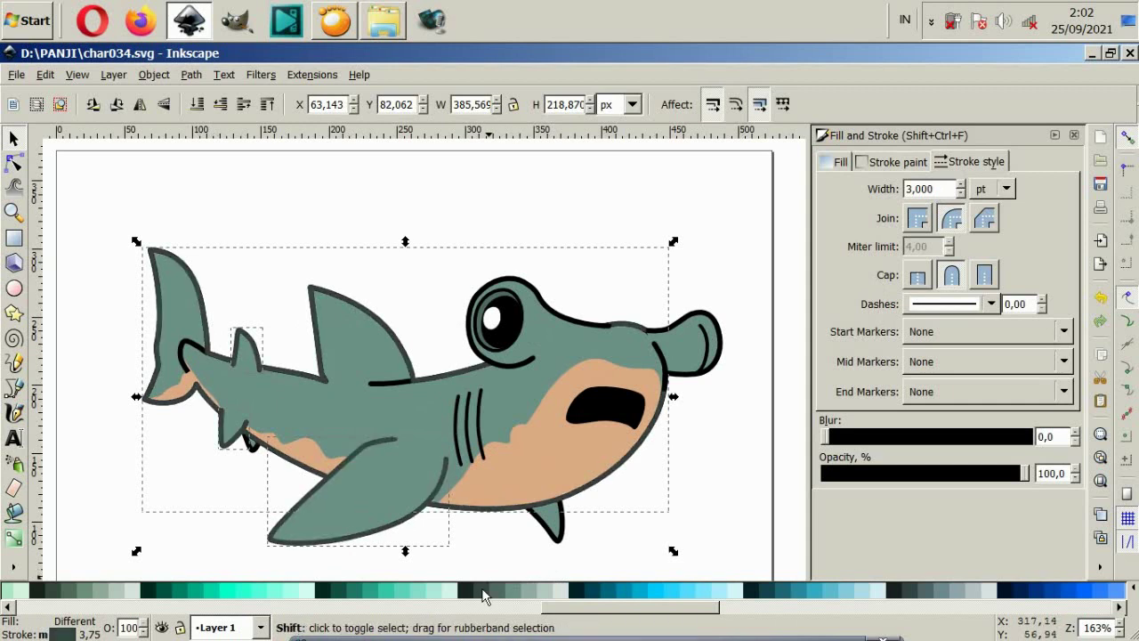
shift+click(503, 595)
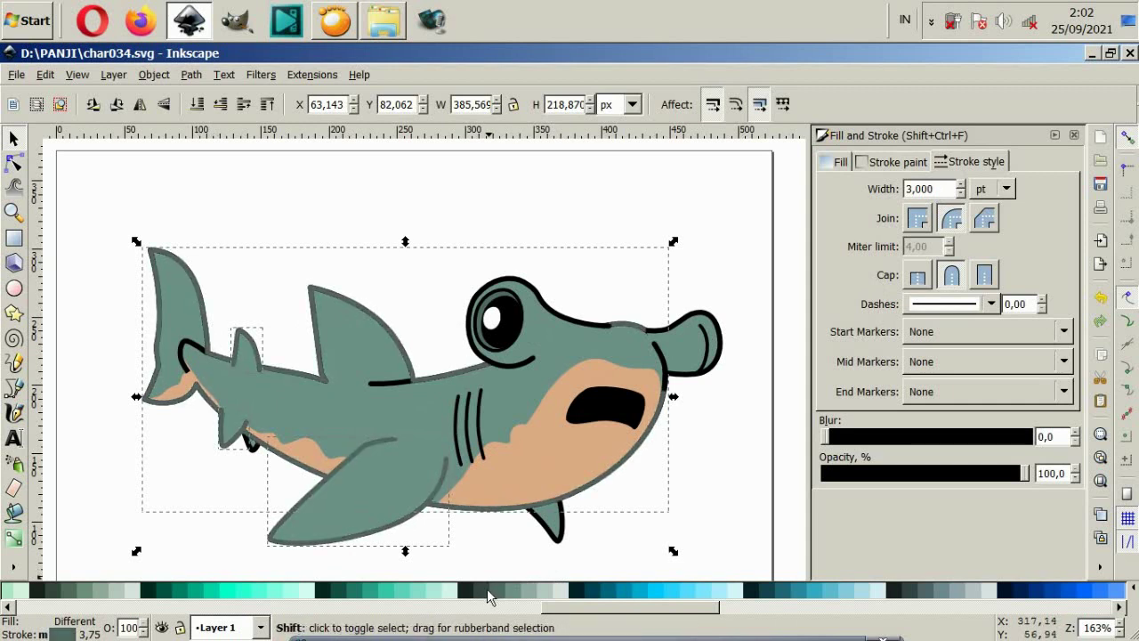
shift+click(487, 596)
Step: Give the lower fin and the small path under the rear fin #374845 fill and stroke
click(251, 444)
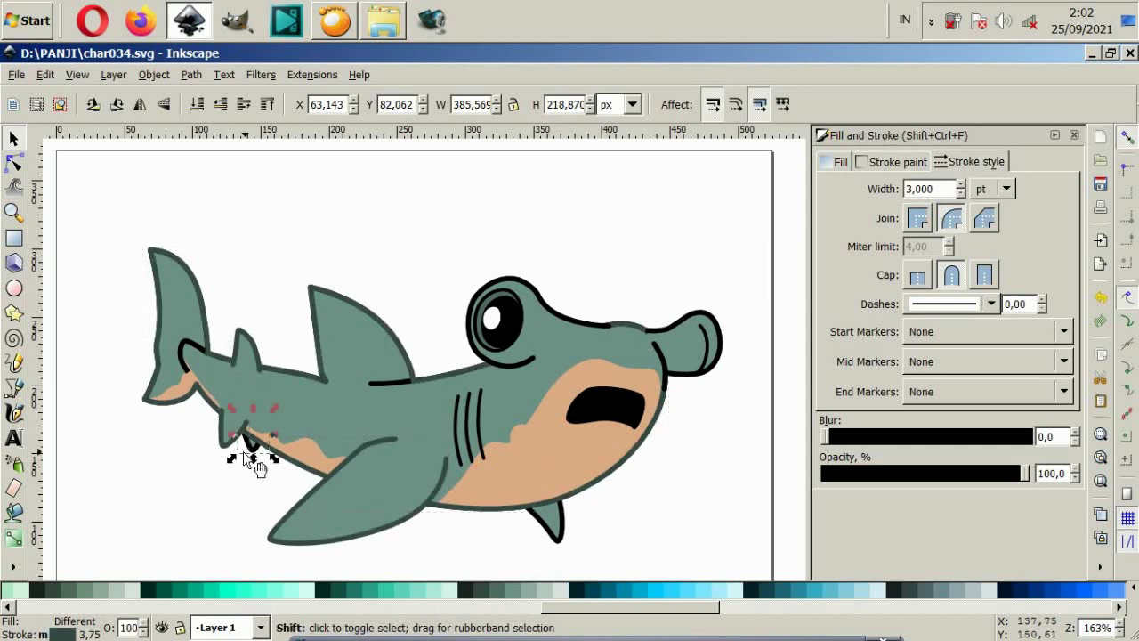
shift+click(180, 357)
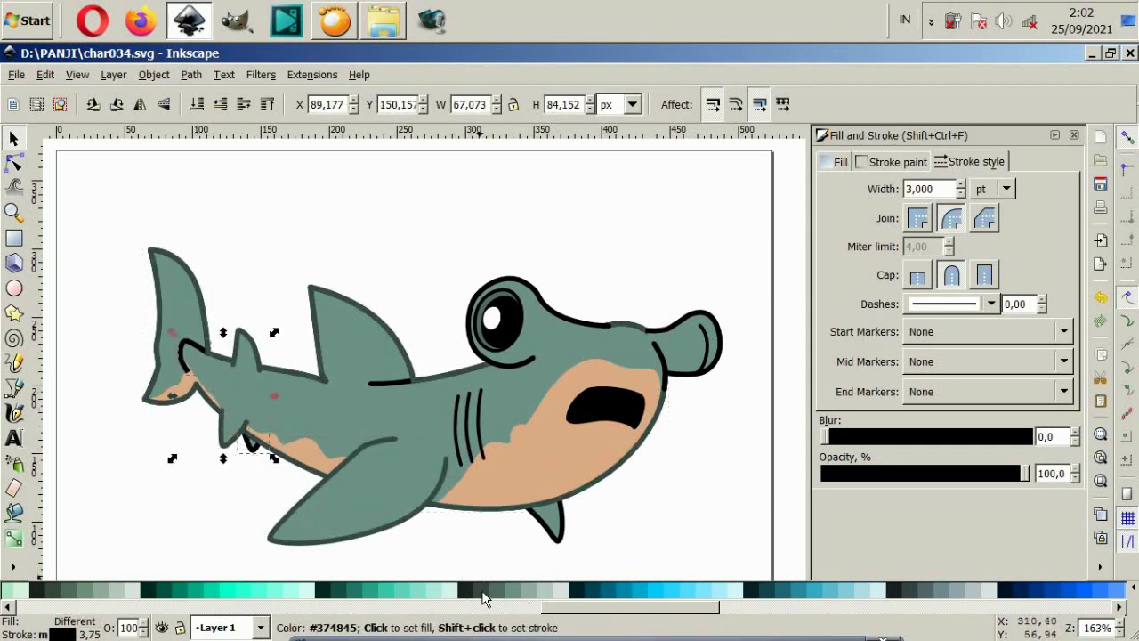
click(454, 569)
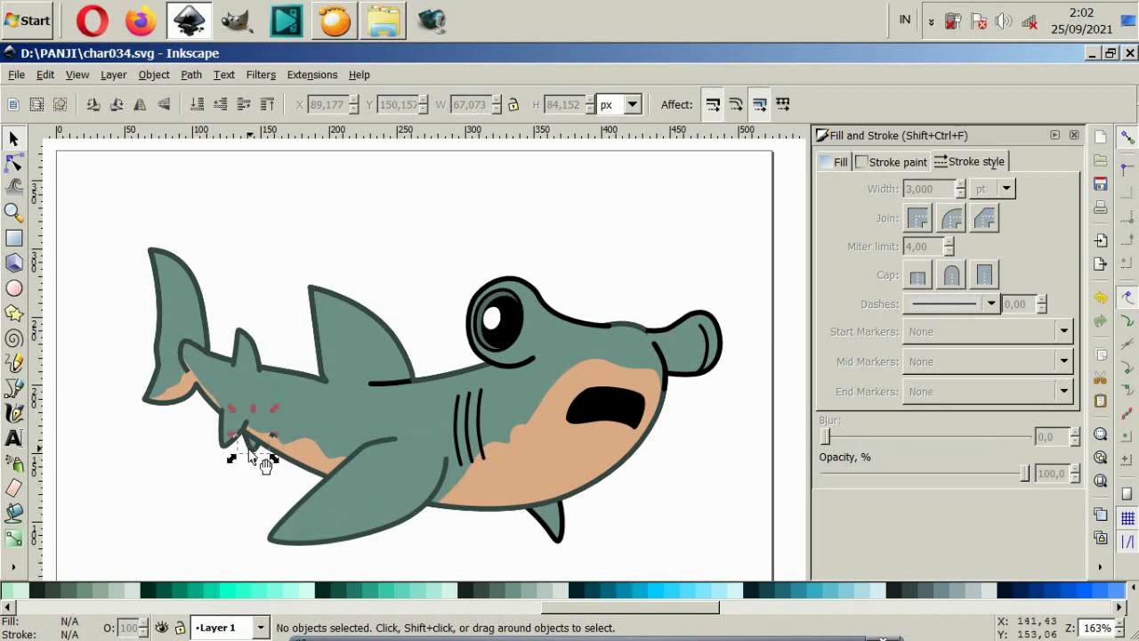
click(258, 463)
shift+click(559, 534)
click(485, 591)
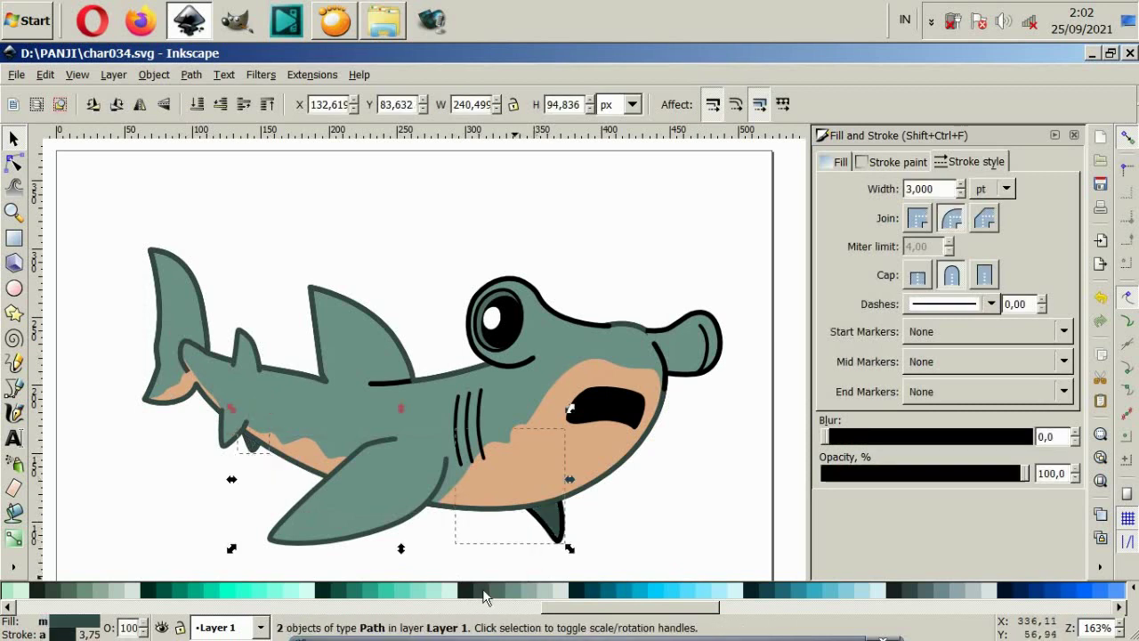
shift+click(485, 591)
Step: Fill the mouth with #374845 and remove its outline
click(681, 561)
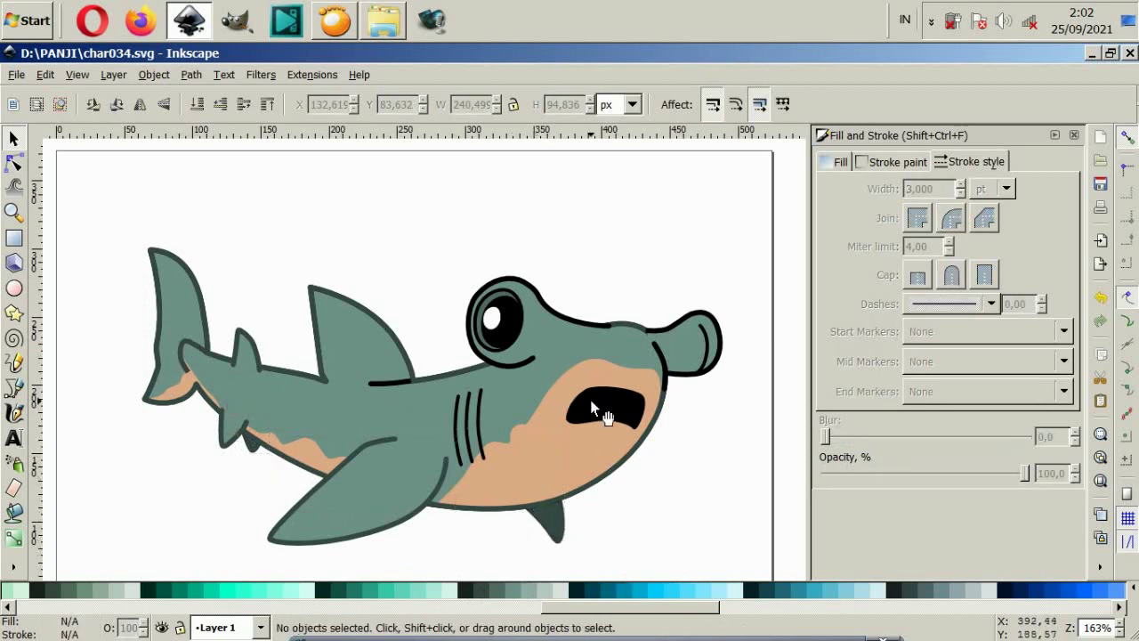
click(590, 399)
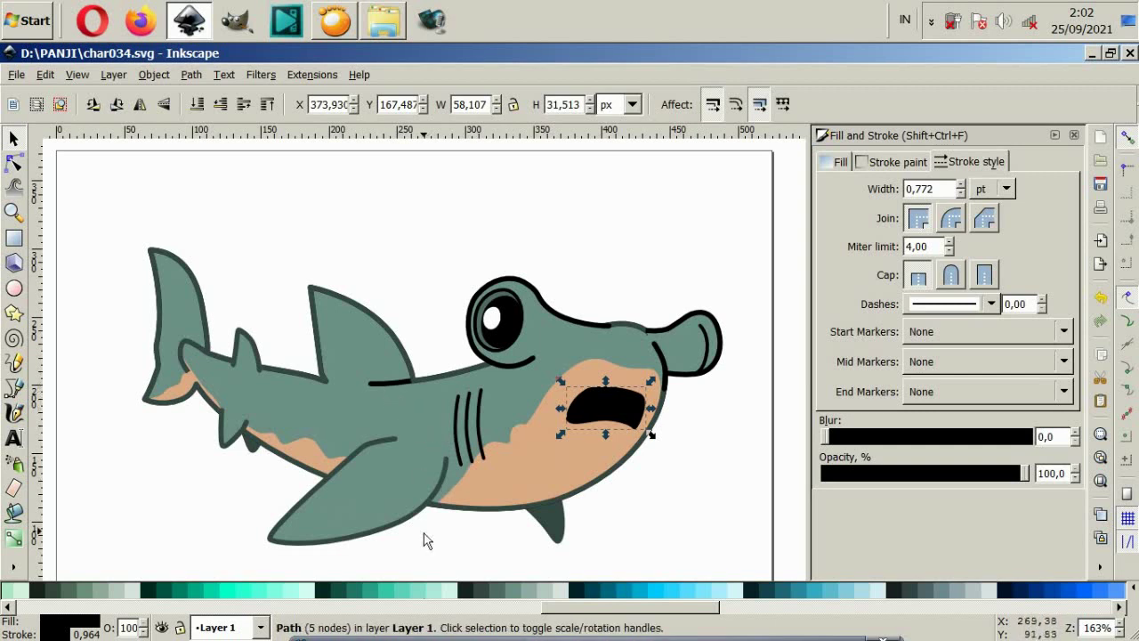
click(493, 594)
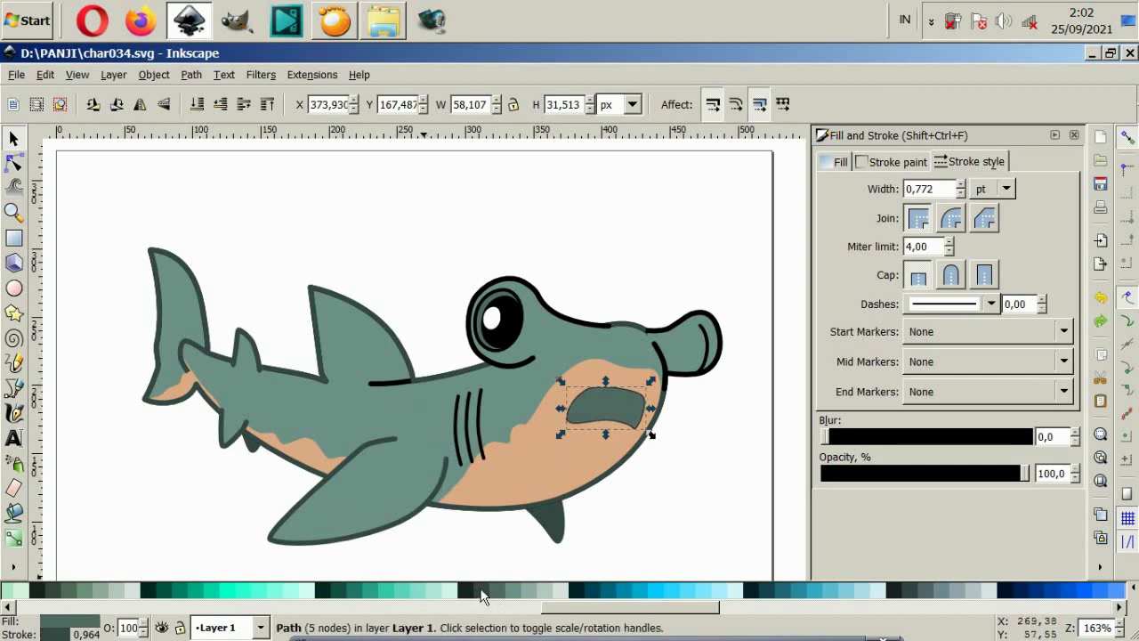
click(470, 591)
click(469, 594)
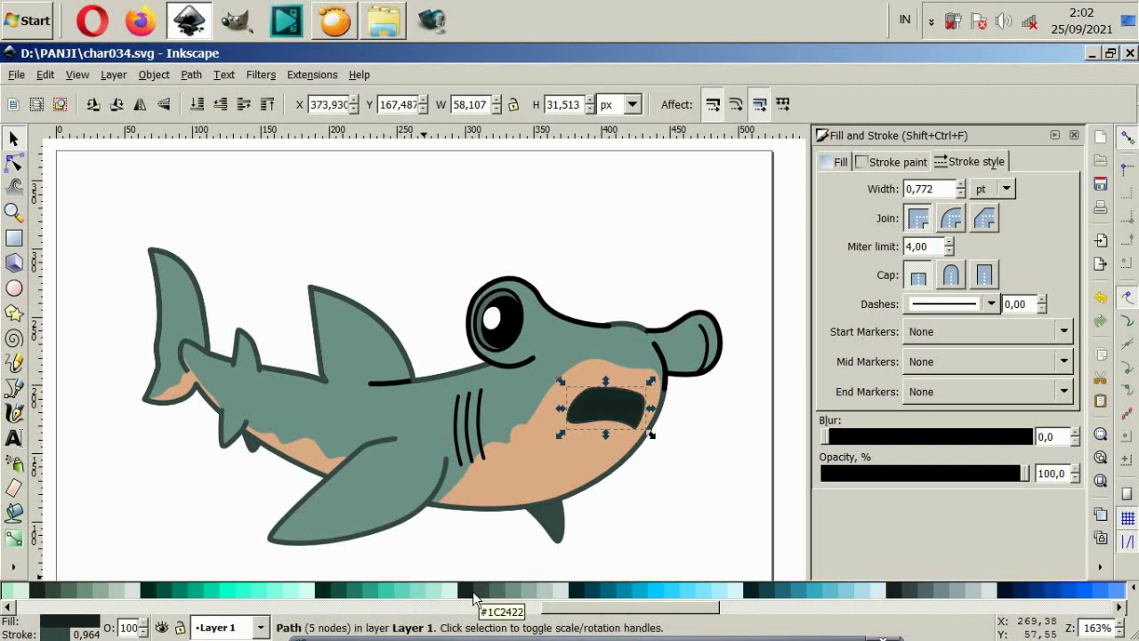
click(485, 593)
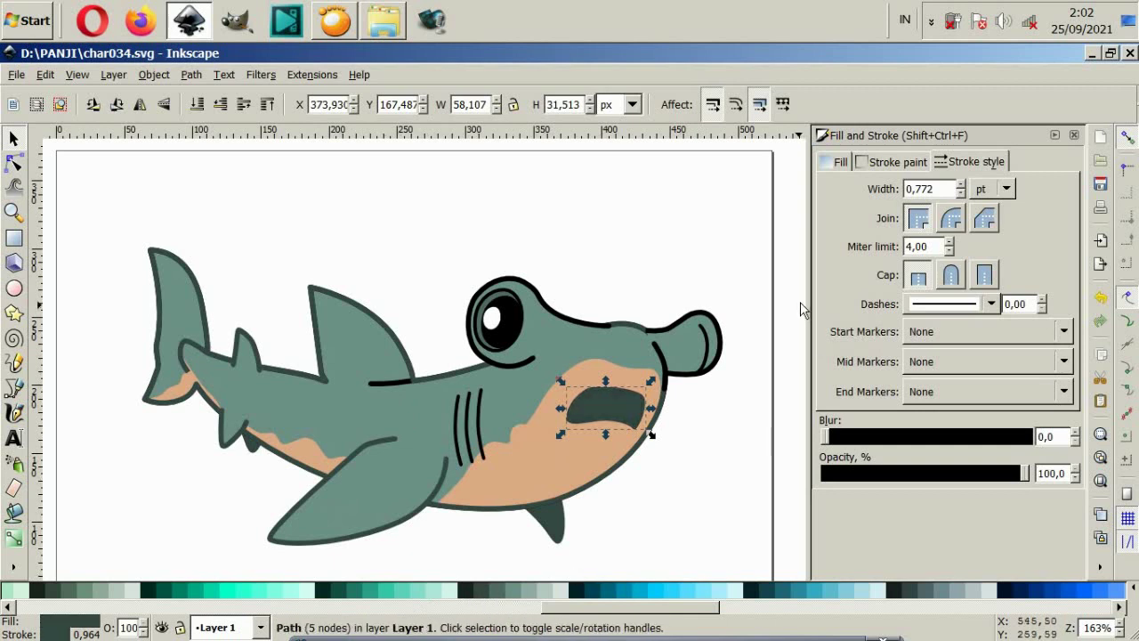
click(889, 161)
click(836, 190)
Step: Recolour the gill lines, back line and head curve strokes to #374845
click(682, 234)
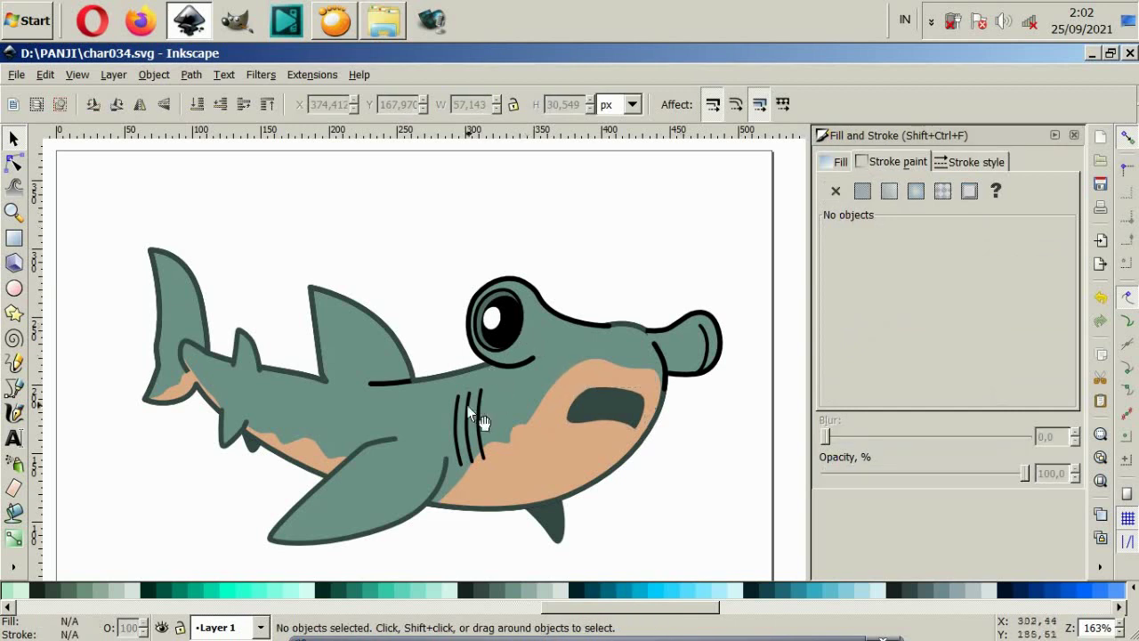
click(456, 418)
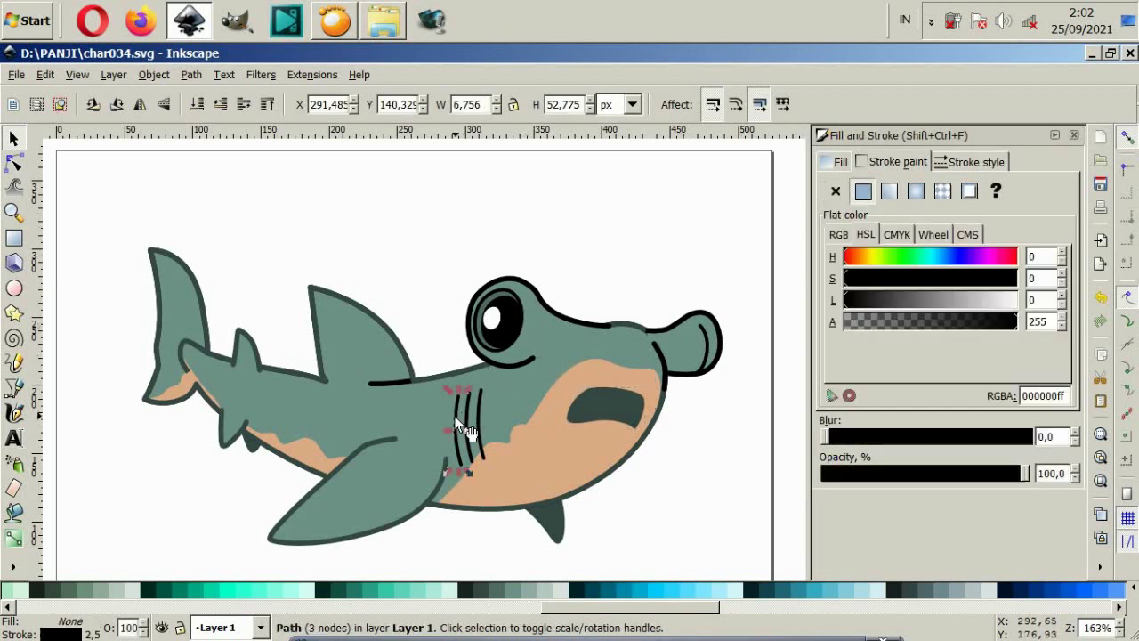
shift+click(411, 384)
shift+click(644, 347)
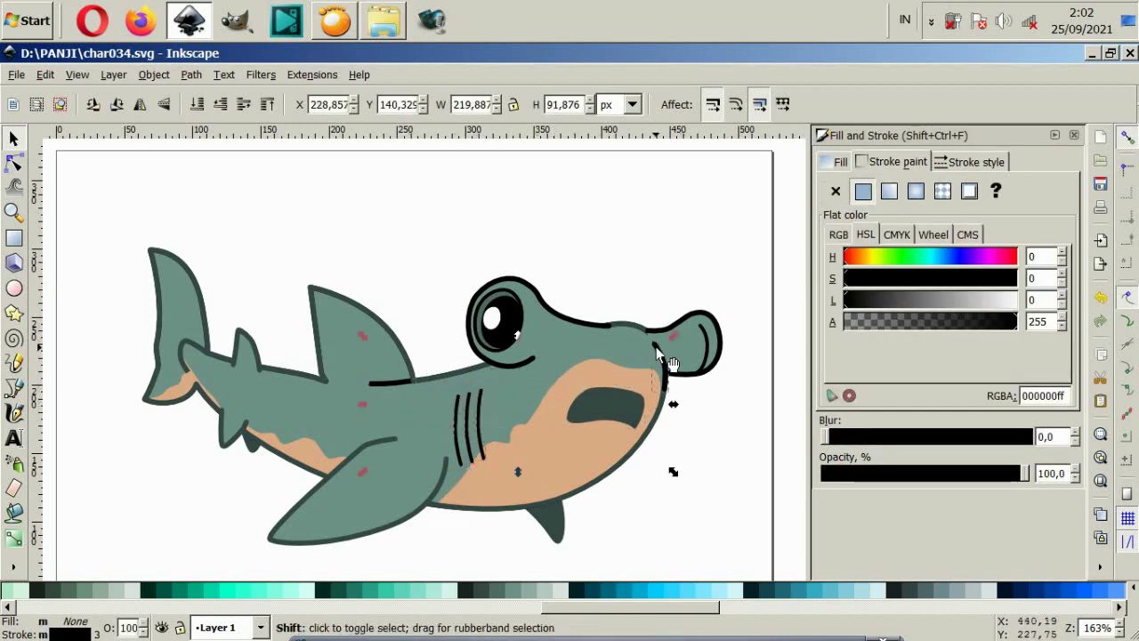
shift+click(476, 594)
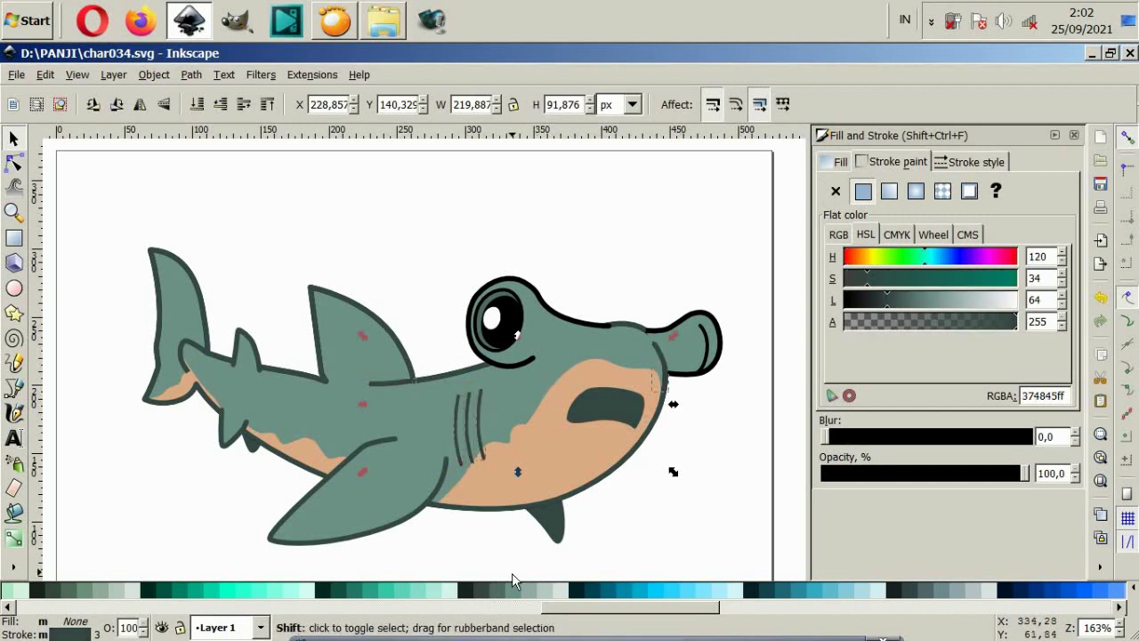
click(643, 540)
Step: Recolour the hammerhead tip and the curve above the eye to #374845
click(728, 349)
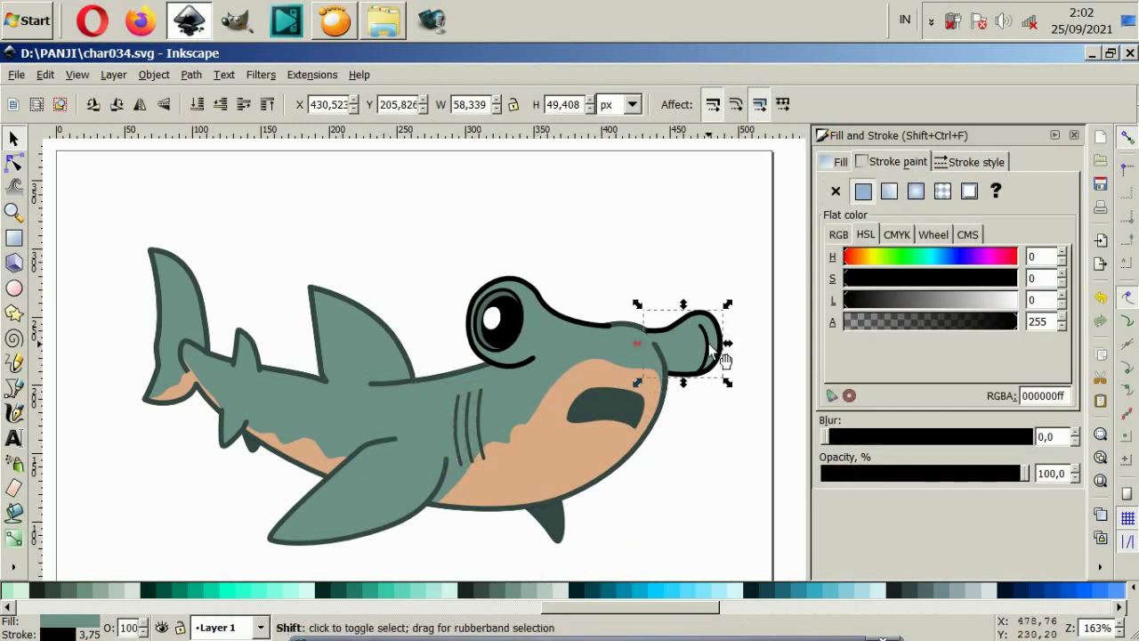
shift+click(723, 358)
shift+click(482, 589)
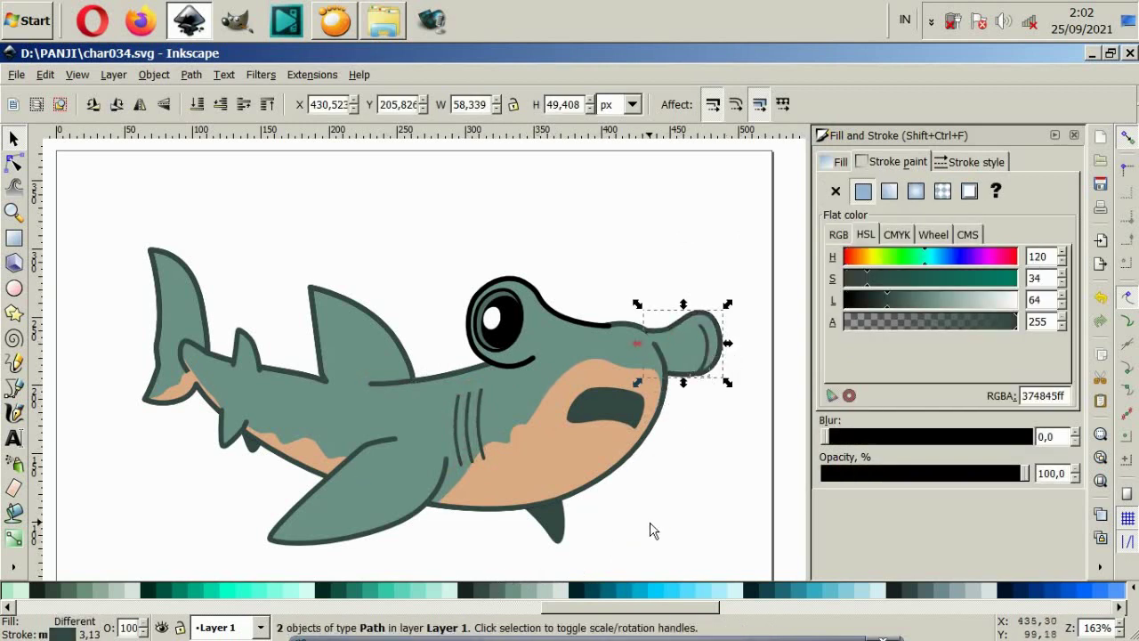
click(650, 529)
click(526, 363)
shift+click(489, 591)
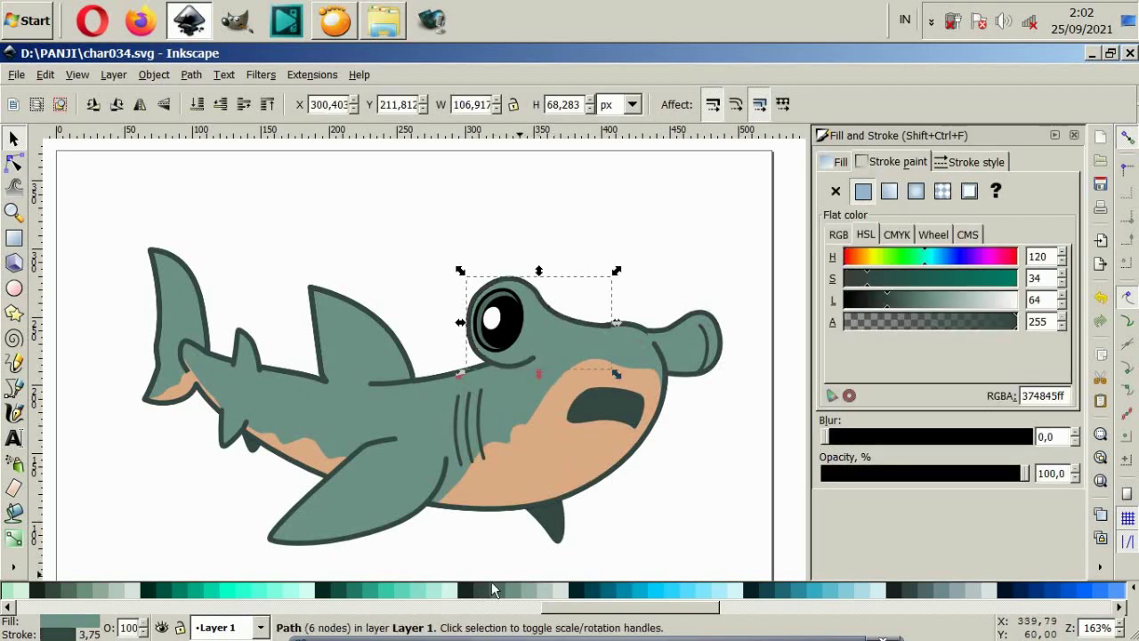
click(669, 420)
Step: Give the eye's pupil shapes a #374845 outline and fill
ctrl+scroll(525, 307, up, 4)
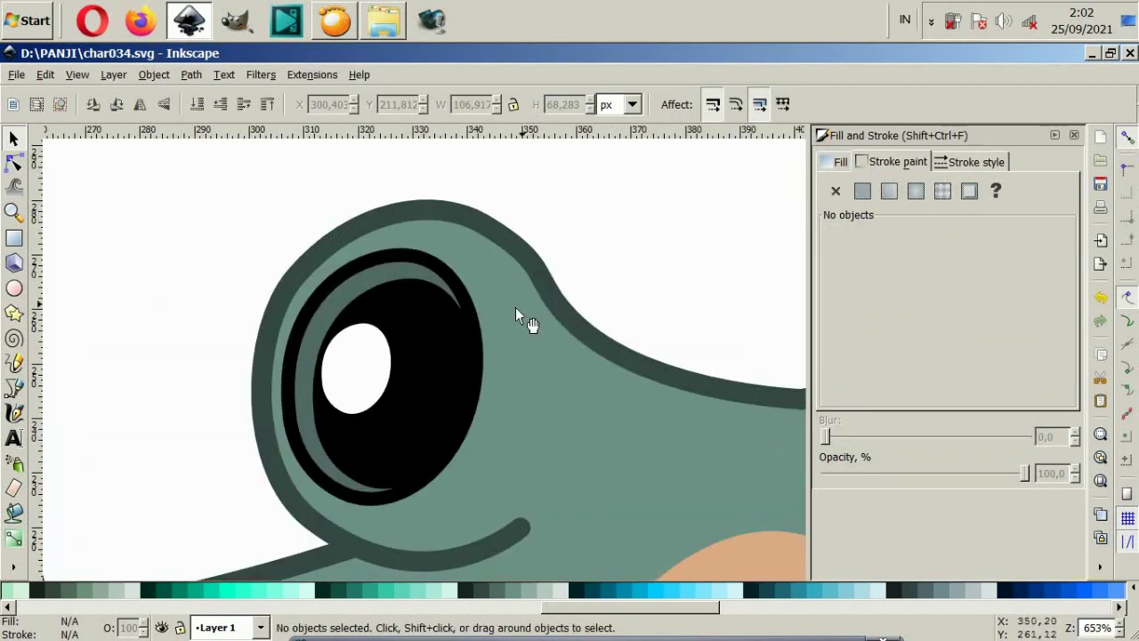
click(448, 276)
shift+click(481, 592)
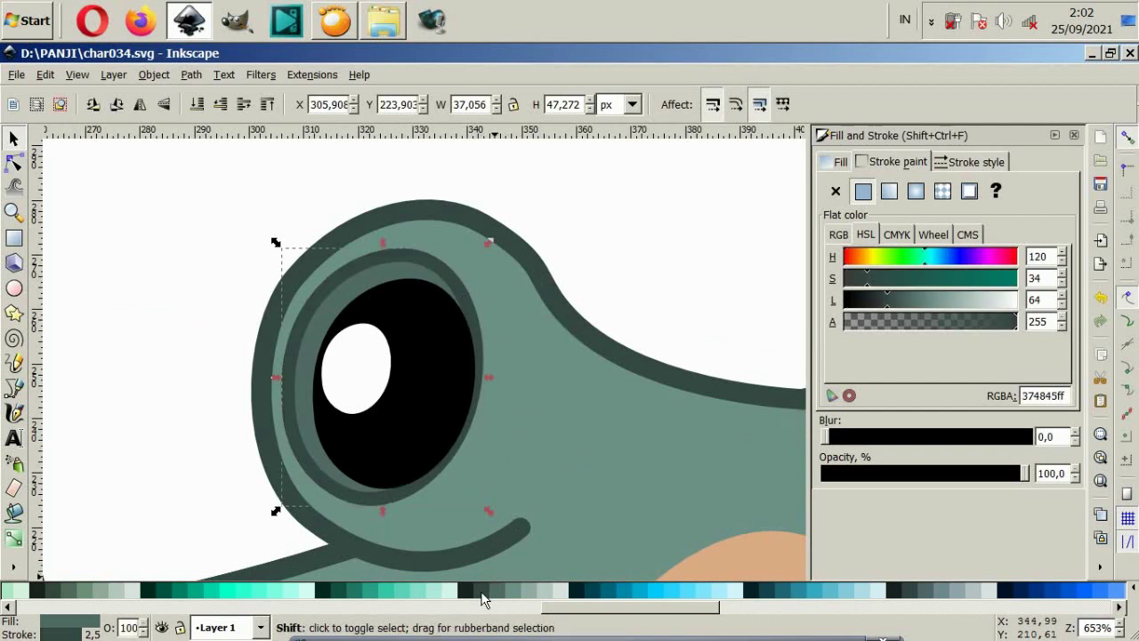
click(380, 474)
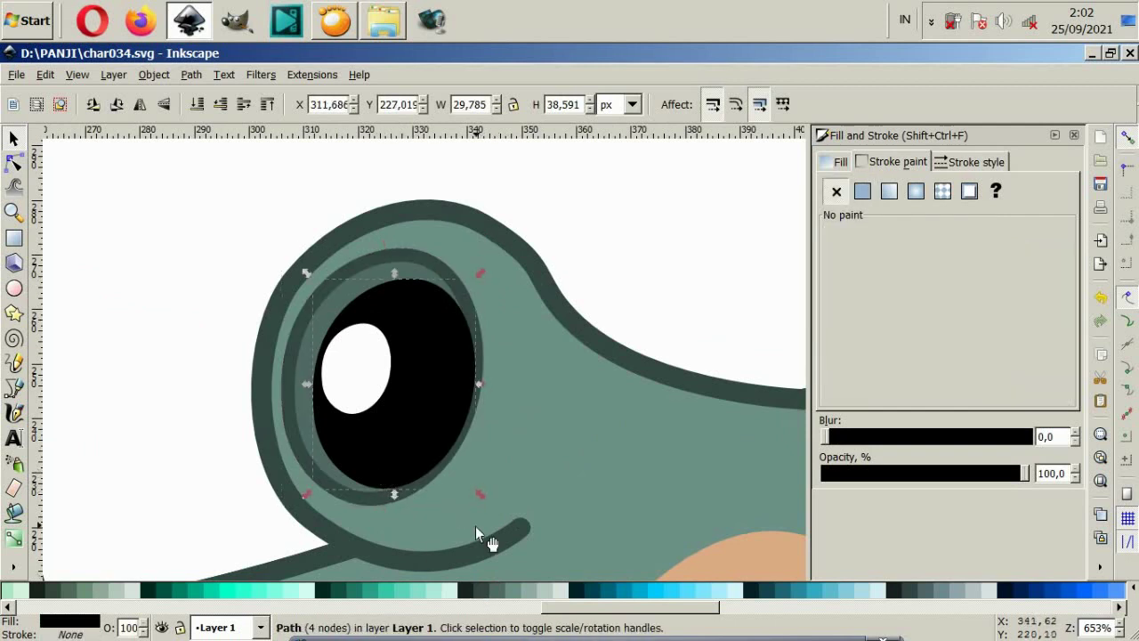
click(481, 590)
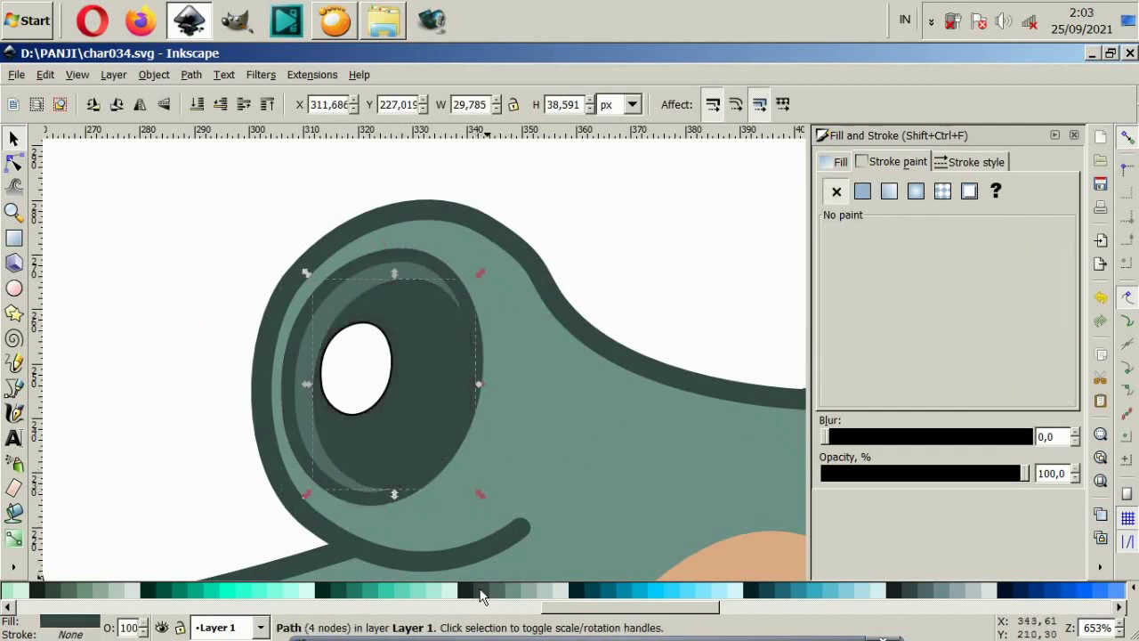
Step: Remove the black outline from the white eye highlight
click(383, 405)
click(835, 190)
key(Escape)
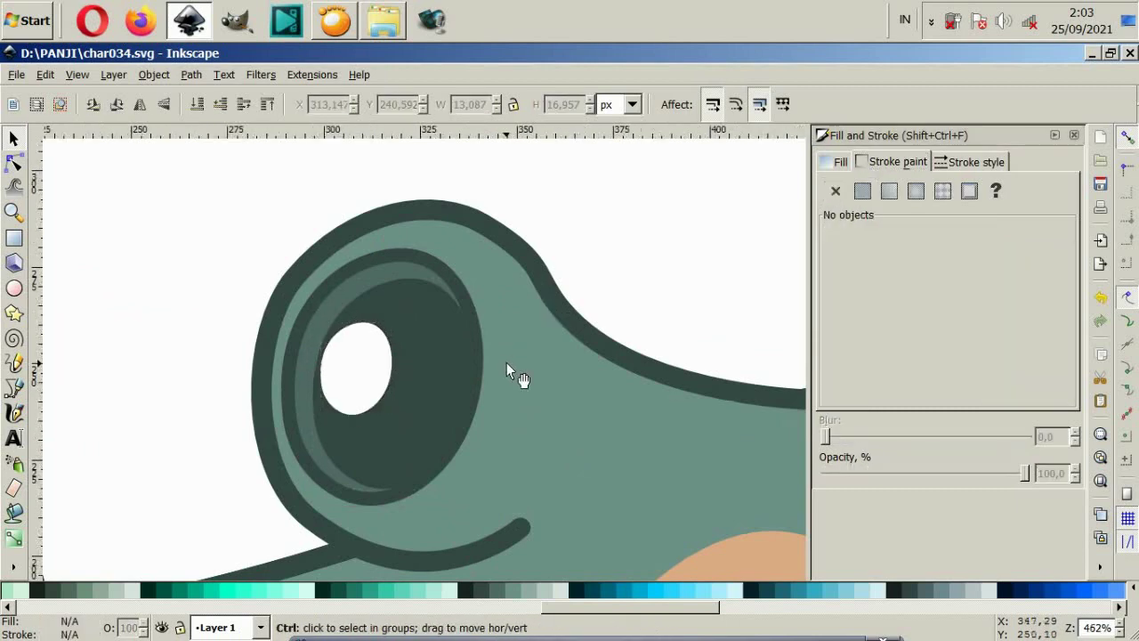
scroll(507, 362, down, 5)
scroll(462, 407, up, 2)
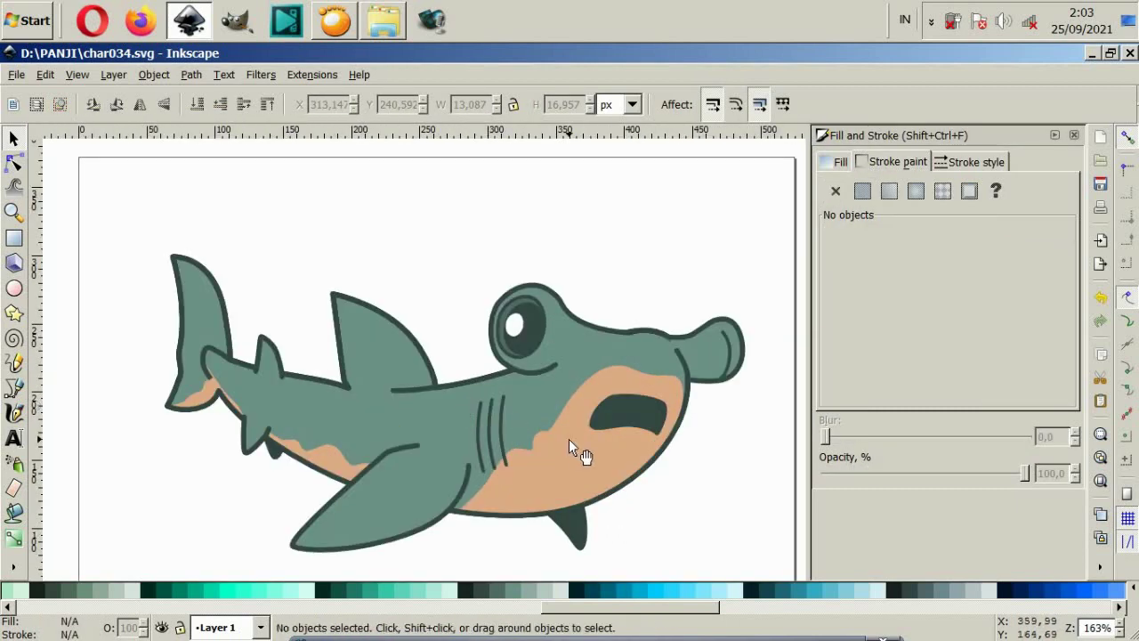
Step: Draw a closed, pointed tooth shape at the lower left of the mouth
key(b)
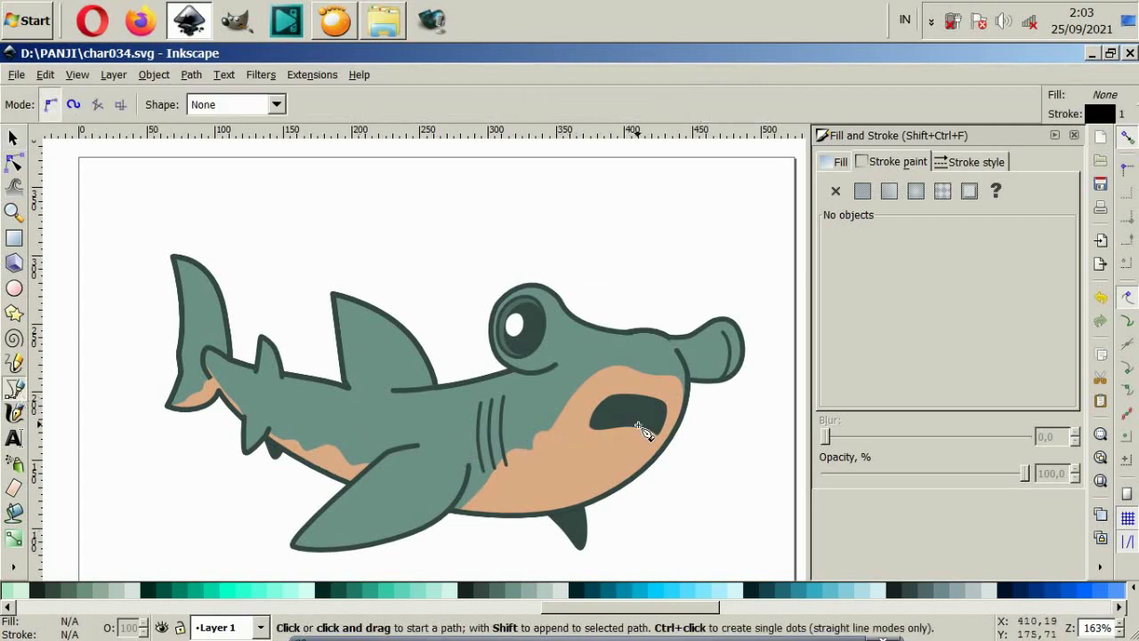
scroll(637, 427, up, 4)
scroll(632, 420, up, 2)
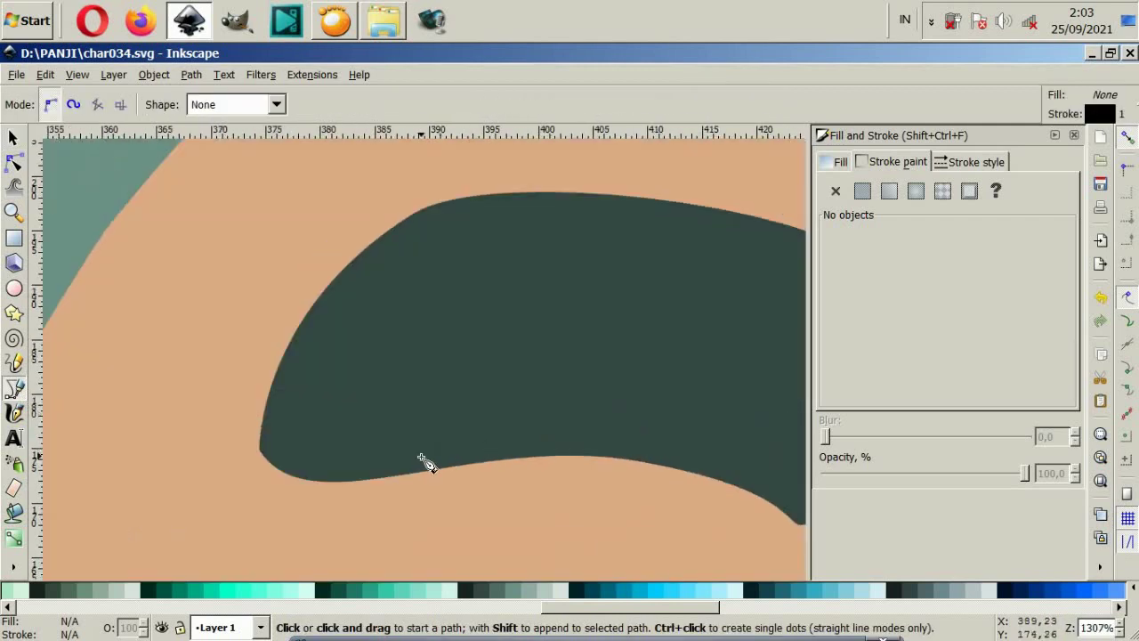
click(330, 460)
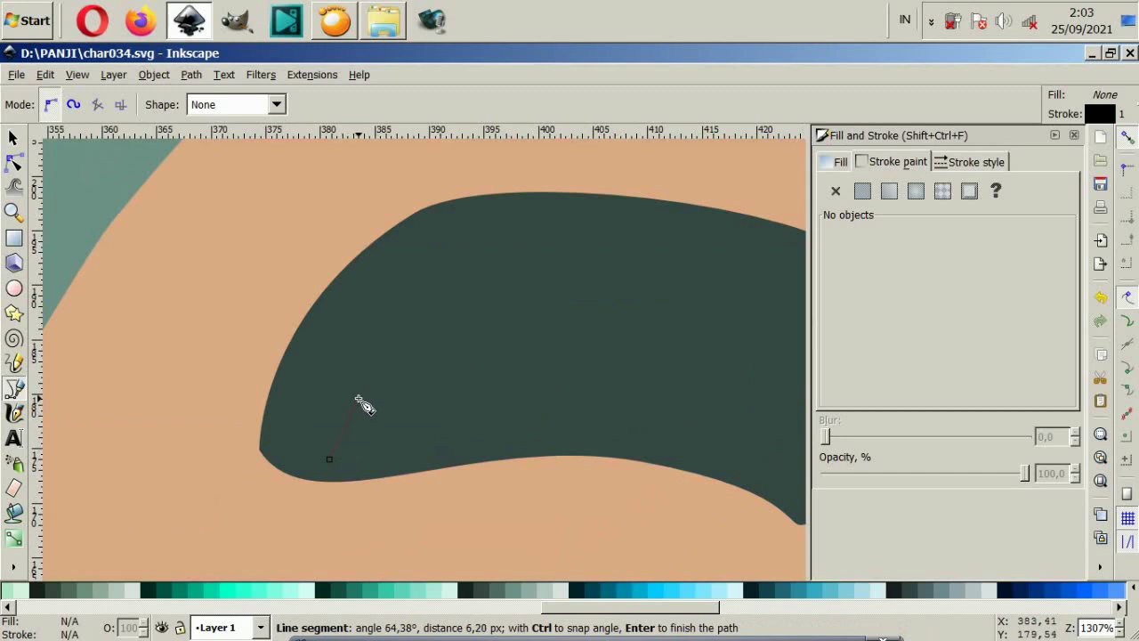
drag(364, 390, 388, 380)
click(391, 461)
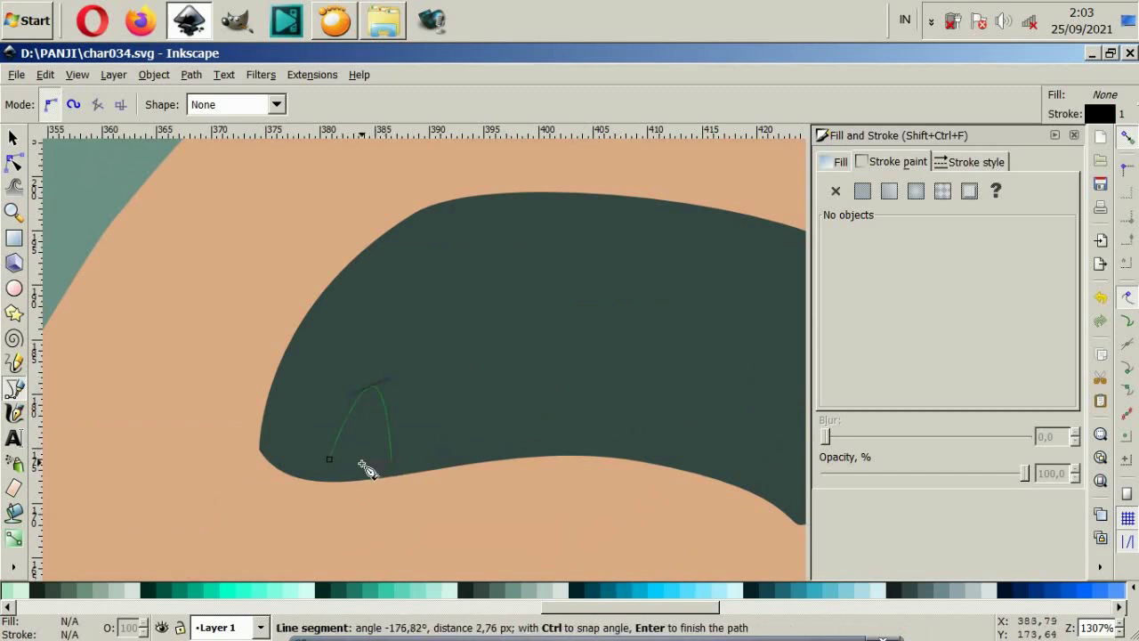
drag(328, 462, 287, 448)
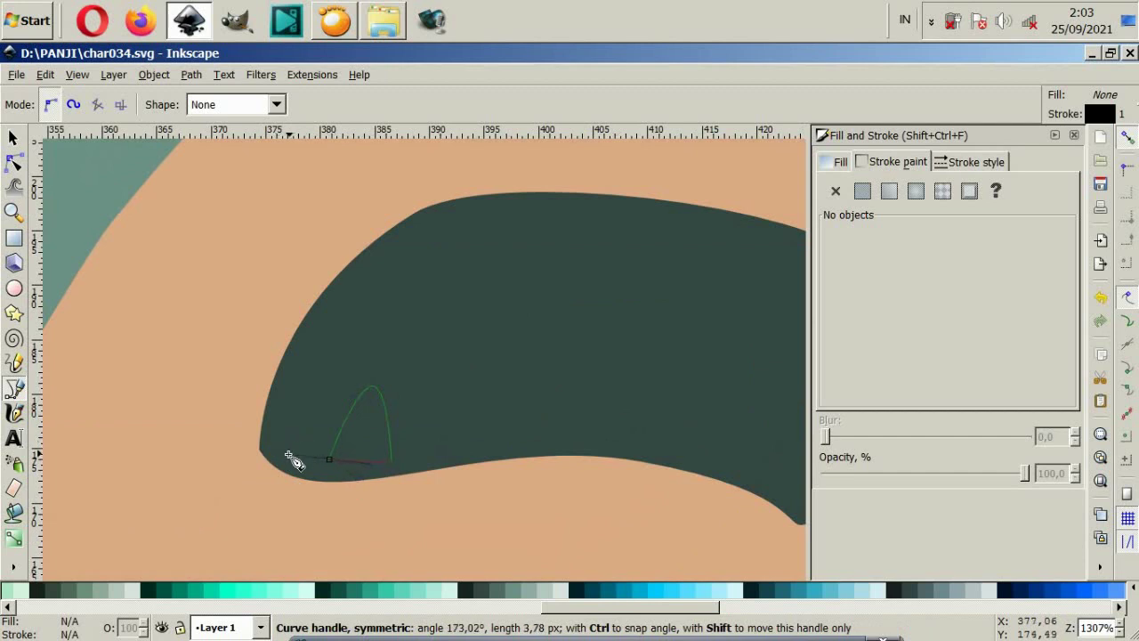
drag(287, 447, 287, 452)
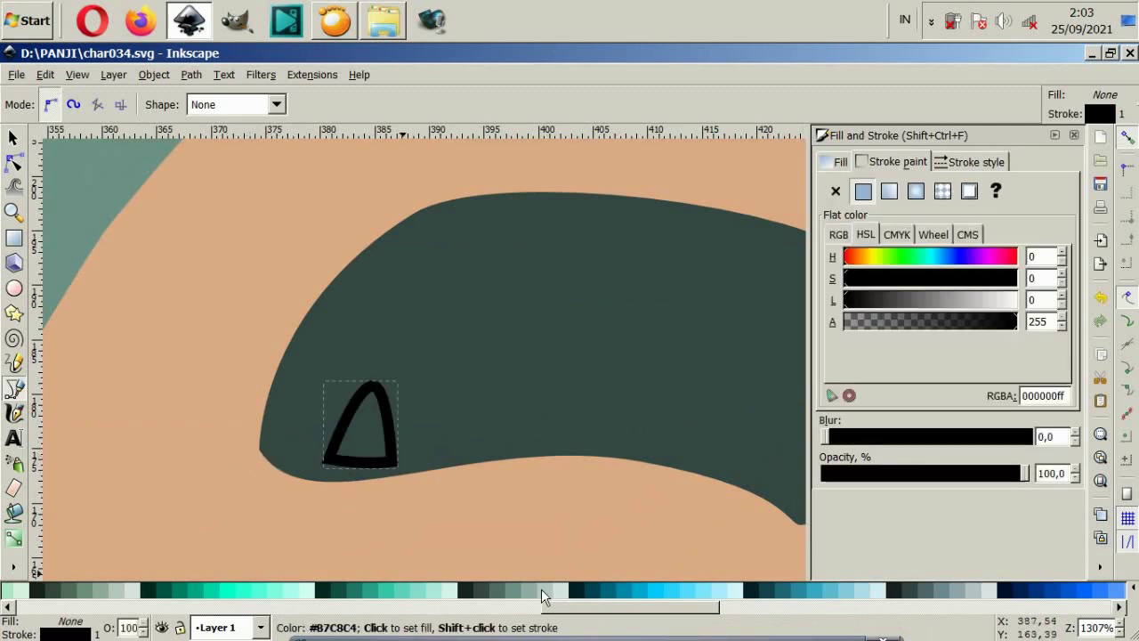
Step: Fill the tooth light grey-green with no outline and nudge its bottom-right node
click(549, 590)
click(836, 190)
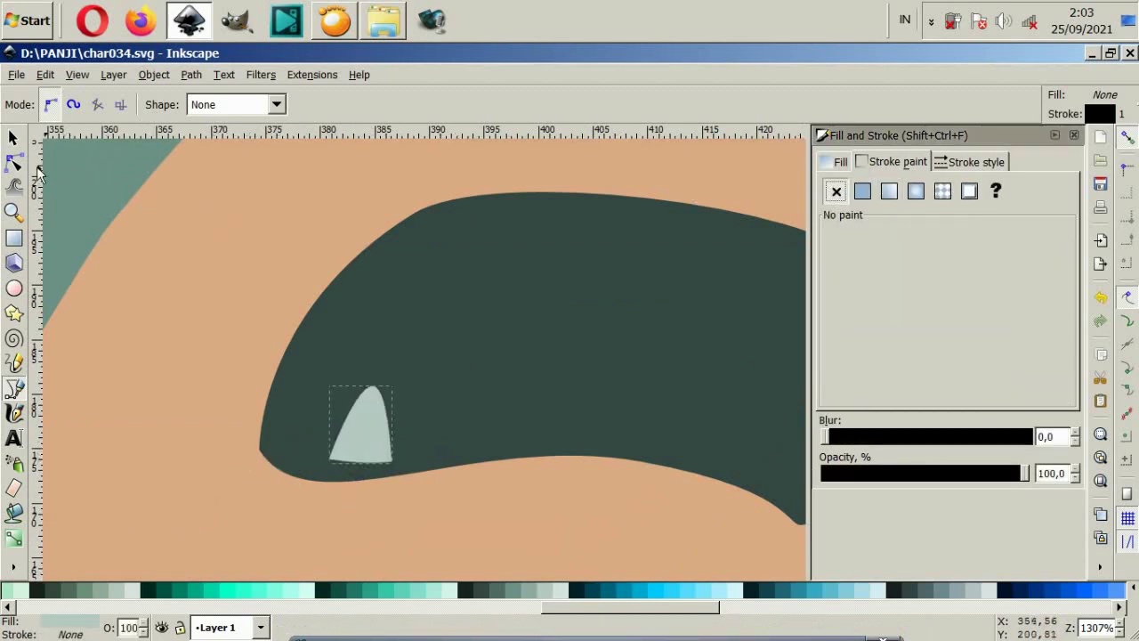
click(14, 163)
drag(395, 466, 400, 457)
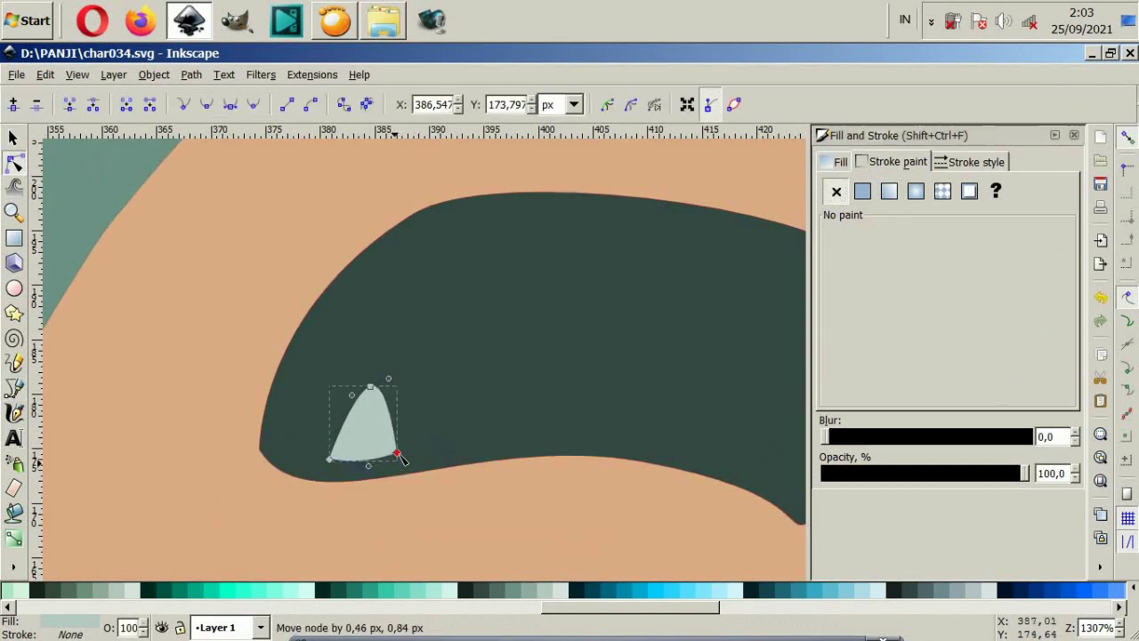
Step: Duplicate the tooth, then copy the pair further along the lower jaw
click(13, 138)
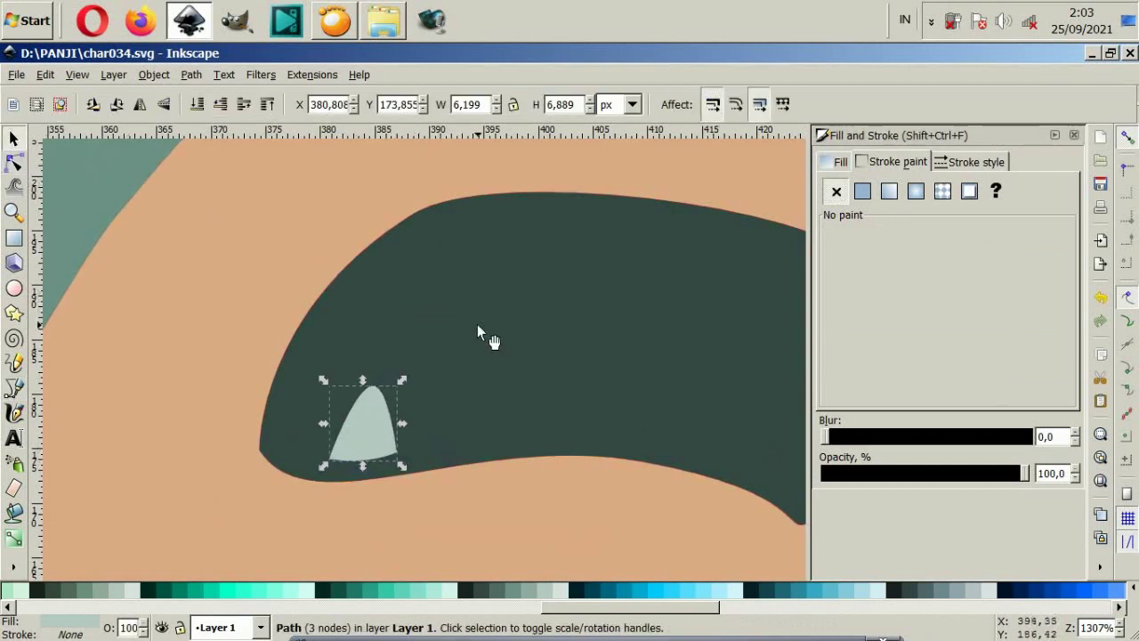
key(ctrl+v)
mouse_move(541, 438)
mouse_down()
mouse_move(463, 407)
mouse_move(478, 406)
mouse_up()
scroll(499, 427, right, 4)
shift+click(260, 431)
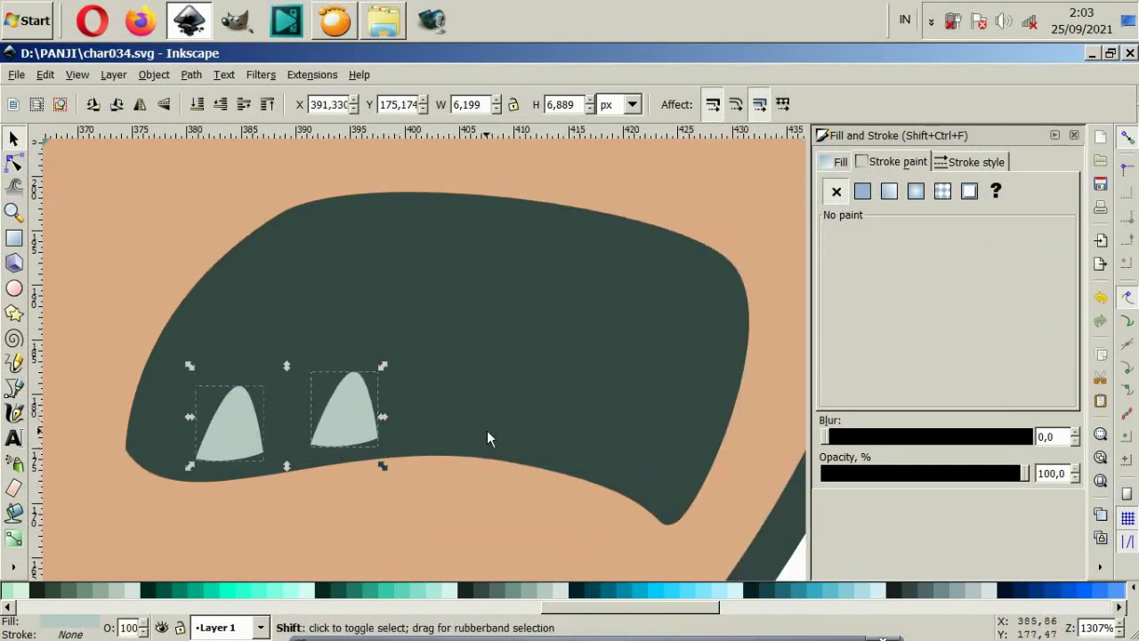
key(ctrl+c)
key(ctrl+v)
mouse_move(469, 439)
mouse_down()
mouse_move(446, 406)
mouse_move(471, 405)
mouse_up()
Step: Tilt the two new teeth and narrow the rightmost tooth to 5.394 px wide
click(471, 405)
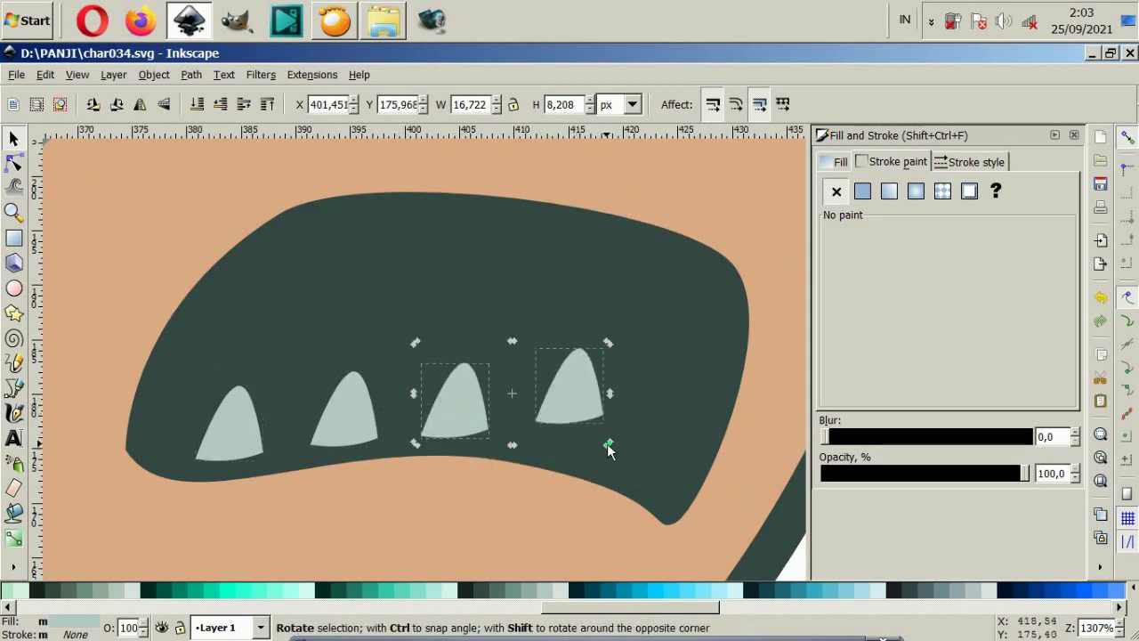
mouse_move(608, 446)
mouse_down()
mouse_move(609, 464)
mouse_move(594, 433)
mouse_move(615, 474)
mouse_move(597, 441)
mouse_move(676, 499)
mouse_move(649, 436)
mouse_move(686, 449)
mouse_up()
click(609, 450)
click(599, 449)
click(563, 450)
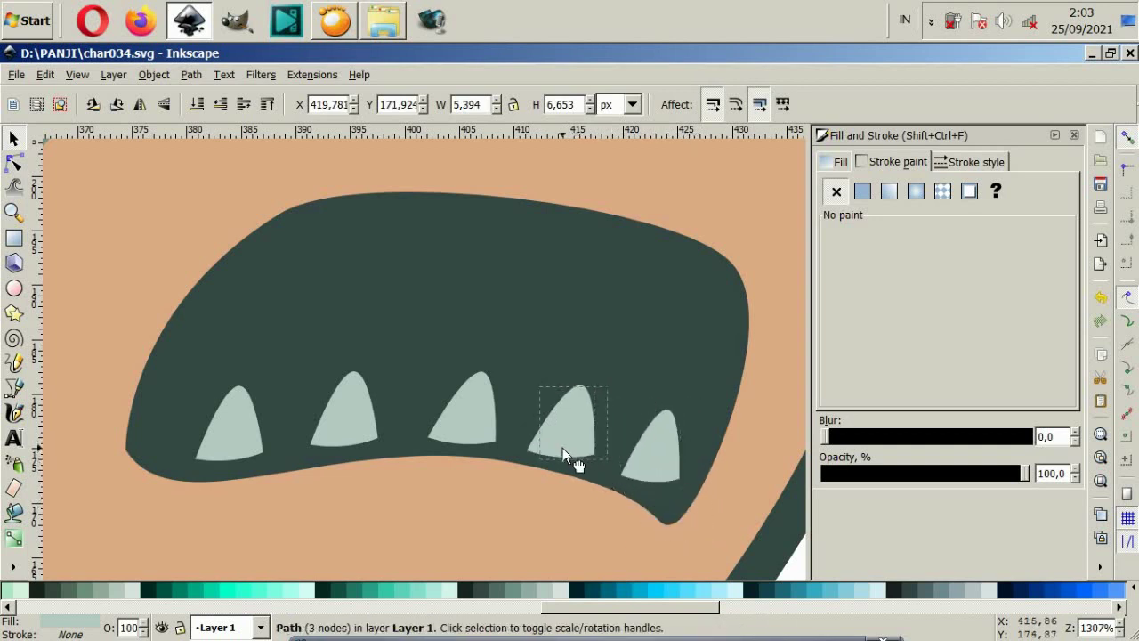
click(563, 448)
scroll(606, 508, down, 4)
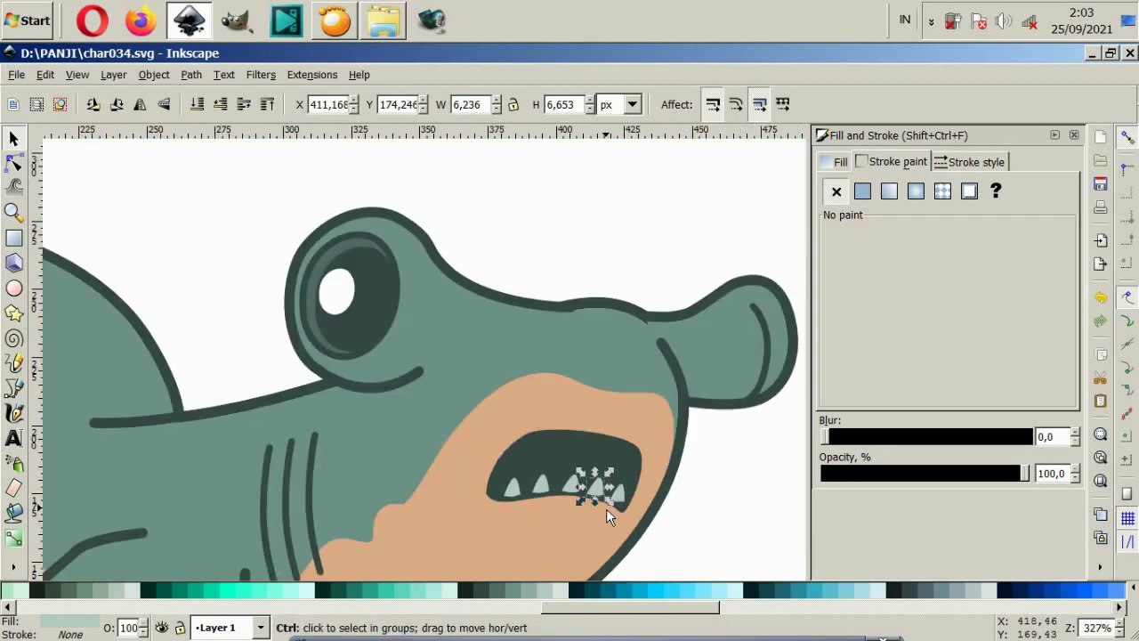
click(686, 548)
scroll(649, 534, down, 2)
scroll(638, 526, up, 4)
Step: Shift the rightmost tooth and curve the right and middle teeth's bases along the gum
click(623, 458)
scroll(636, 495, up, 4)
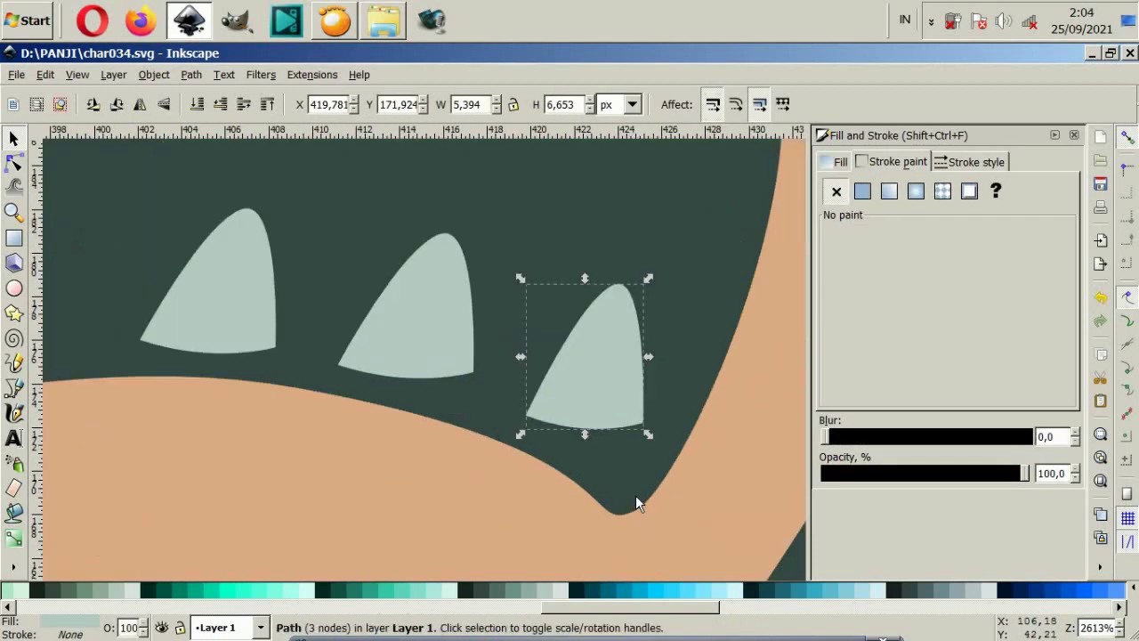
drag(569, 368, 594, 404)
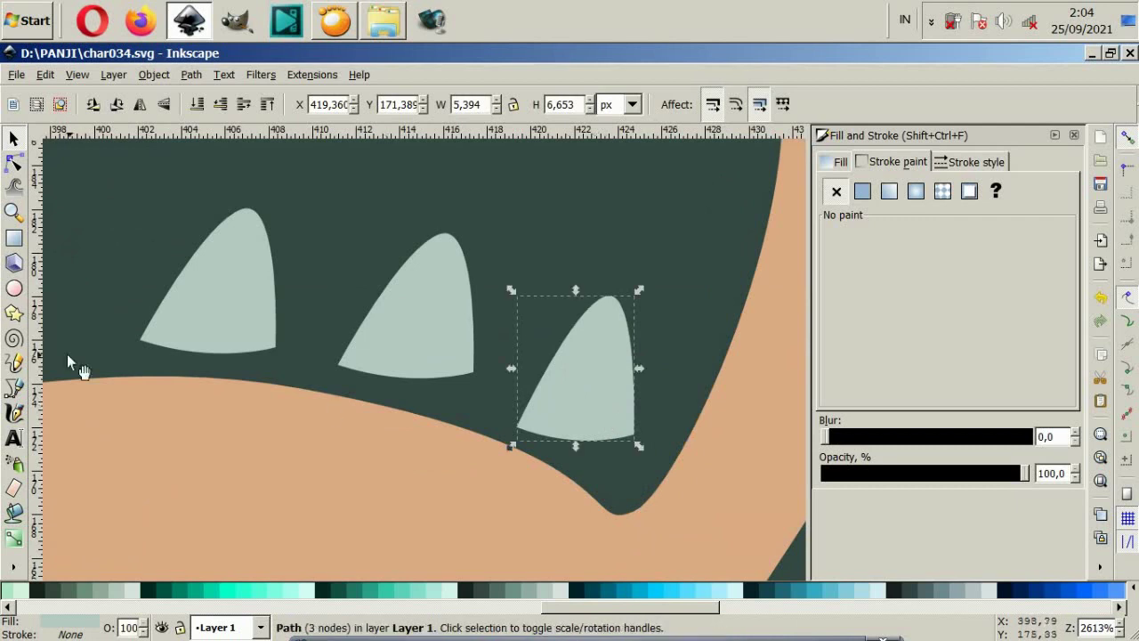
click(14, 163)
mouse_move(633, 437)
mouse_down()
mouse_move(605, 472)
mouse_move(584, 452)
mouse_up()
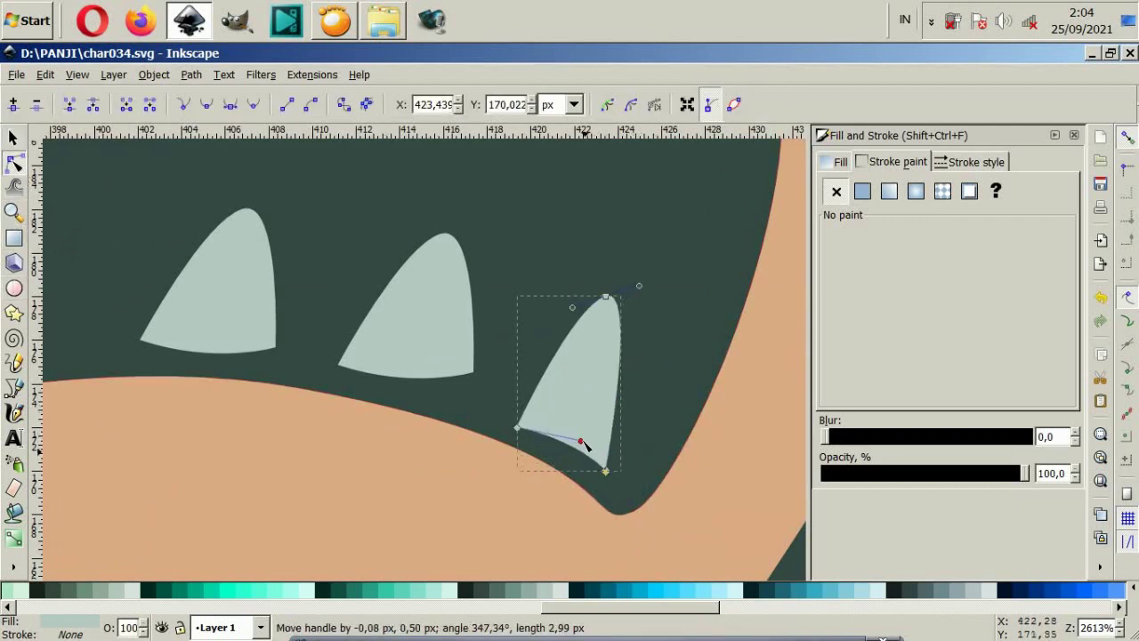
click(436, 374)
mouse_move(474, 374)
mouse_down()
mouse_move(460, 397)
mouse_move(415, 392)
mouse_up()
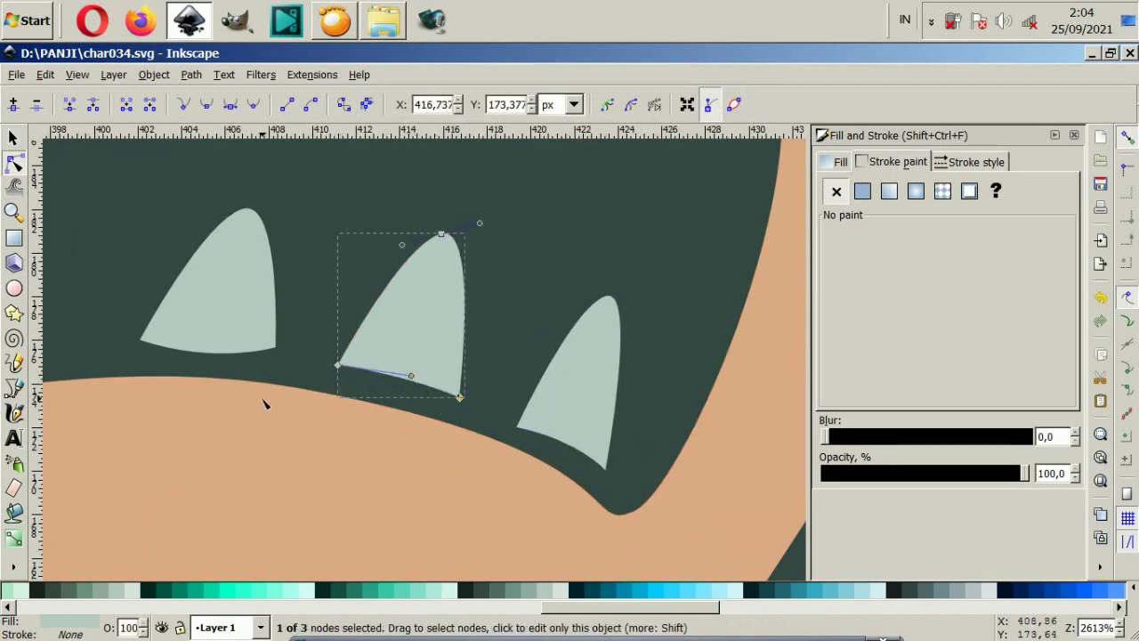
Step: Reshape the left tooth's tip and curved base to follow the gum
scroll(267, 391, left, 2)
click(282, 343)
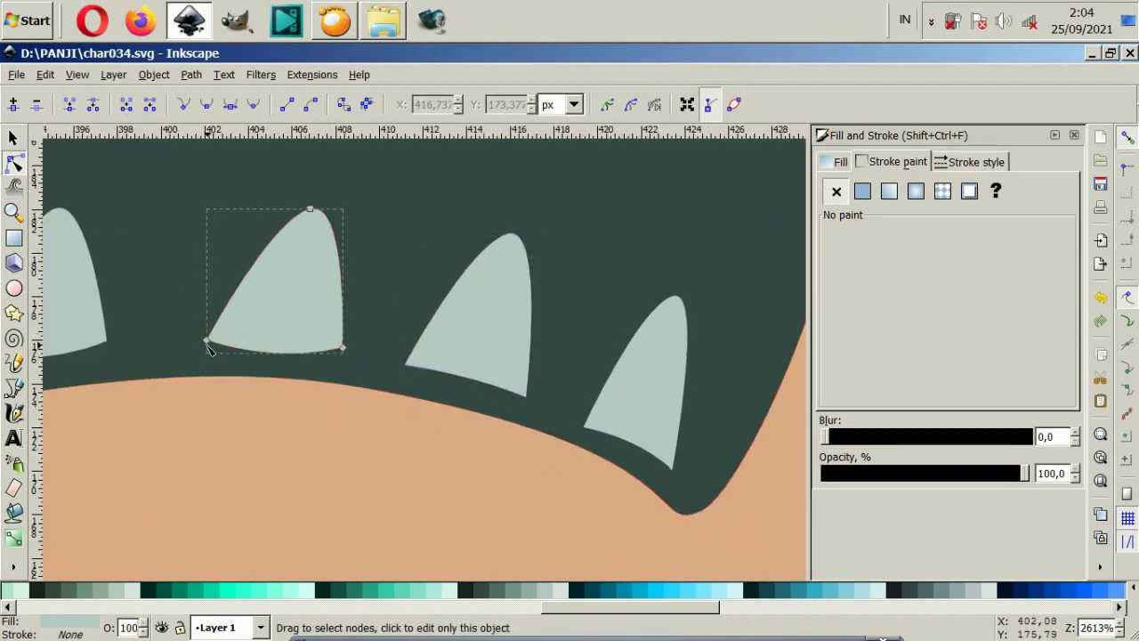
drag(206, 342, 215, 347)
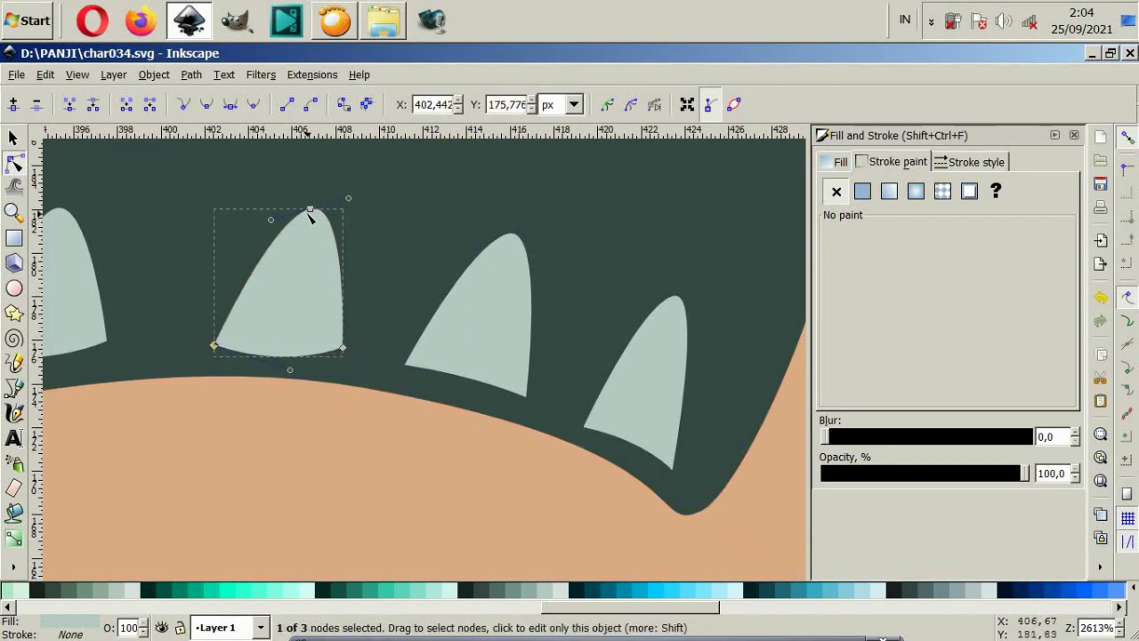
drag(309, 213, 288, 198)
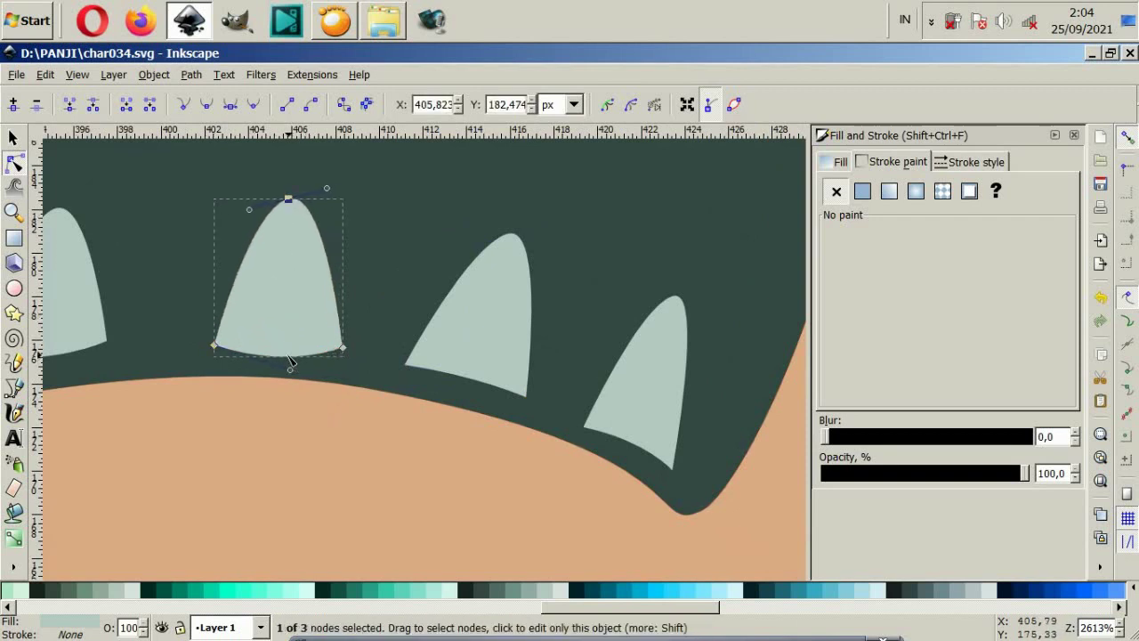
drag(290, 371, 290, 341)
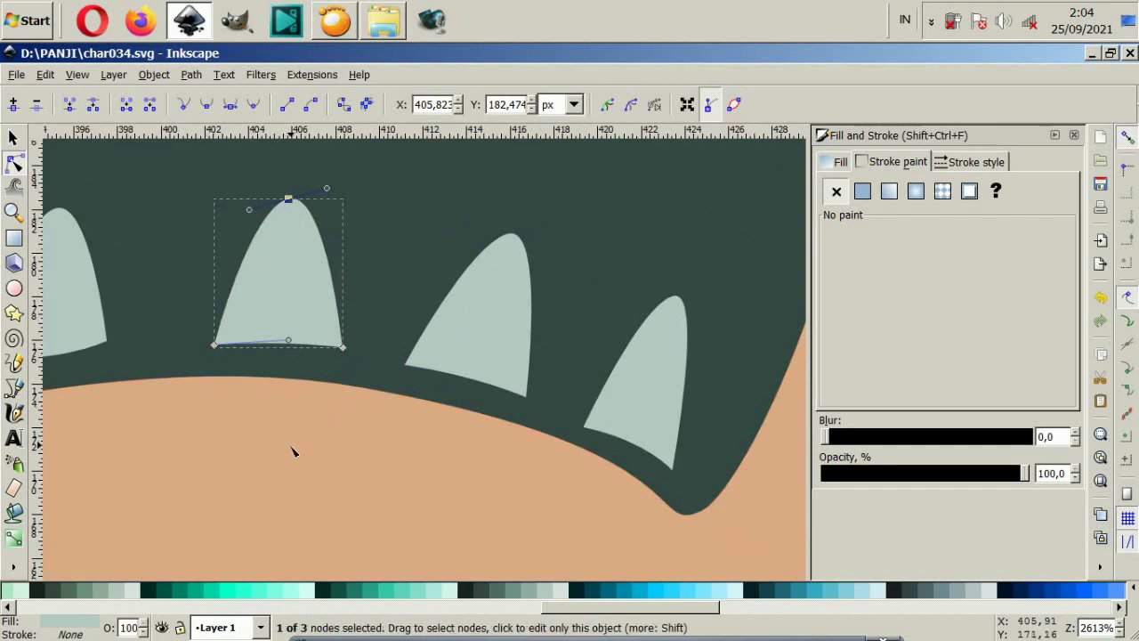
scroll(293, 447, down, 2)
scroll(294, 427, up, 1)
scroll(297, 389, up, 1)
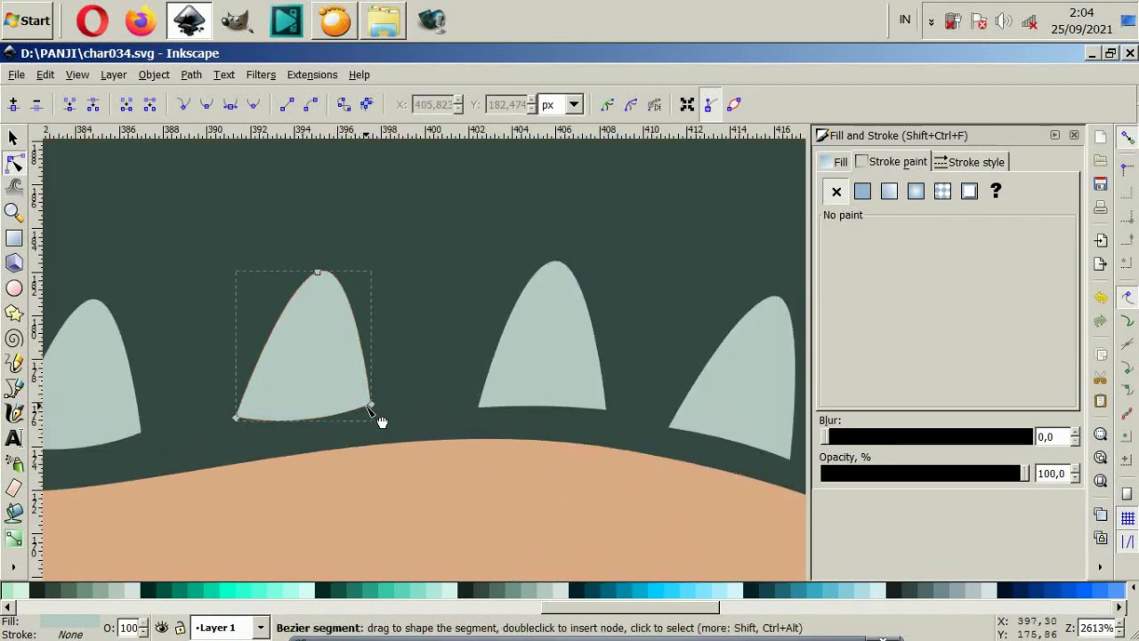
drag(379, 406, 383, 405)
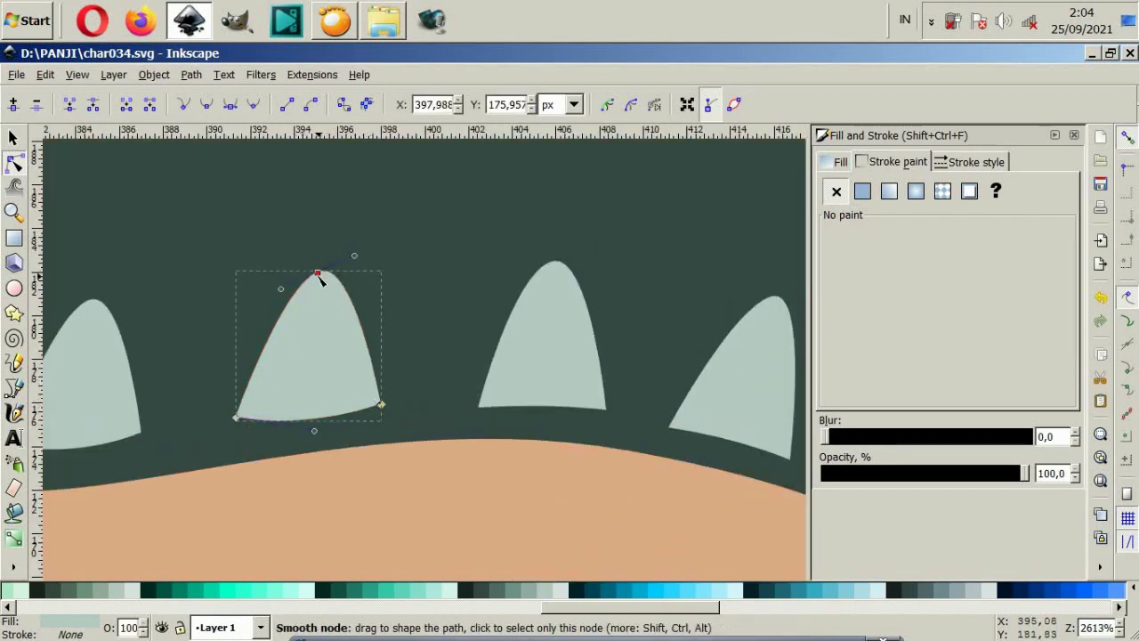
drag(320, 271, 307, 260)
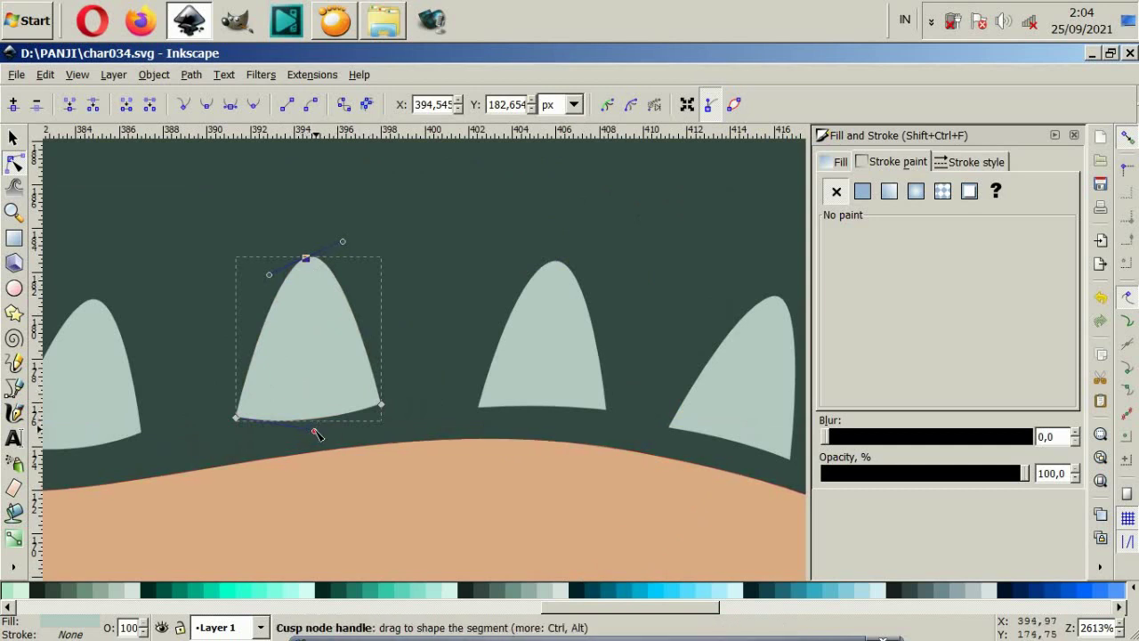
mouse_move(329, 435)
mouse_down()
mouse_move(328, 419)
mouse_move(317, 421)
mouse_up()
scroll(216, 442, left, 4)
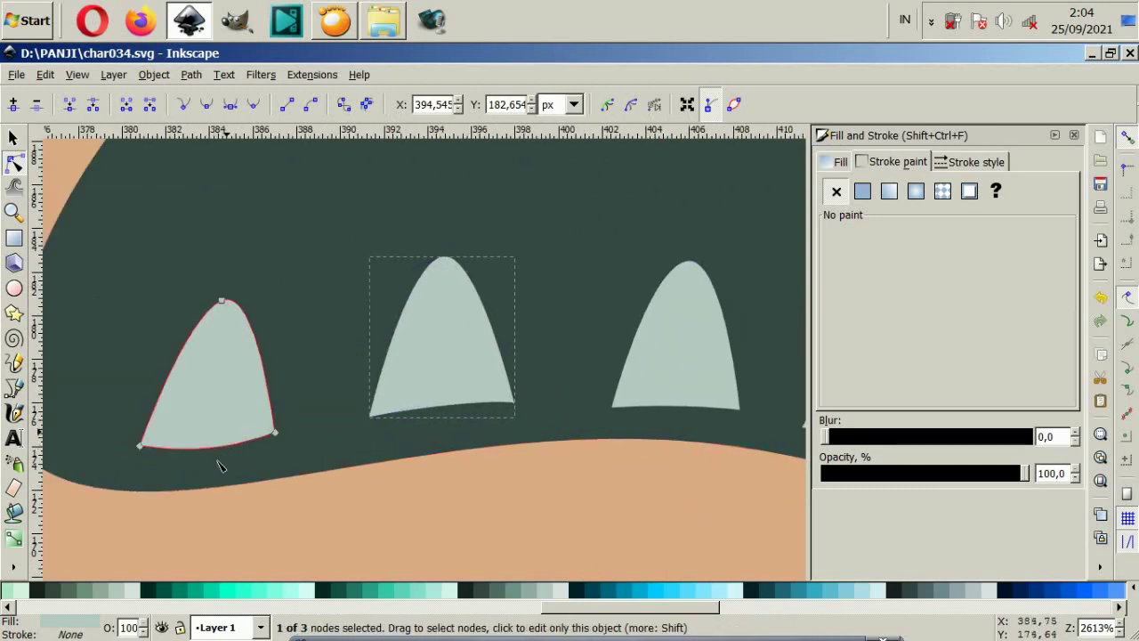
click(220, 466)
scroll(368, 466, down, 4)
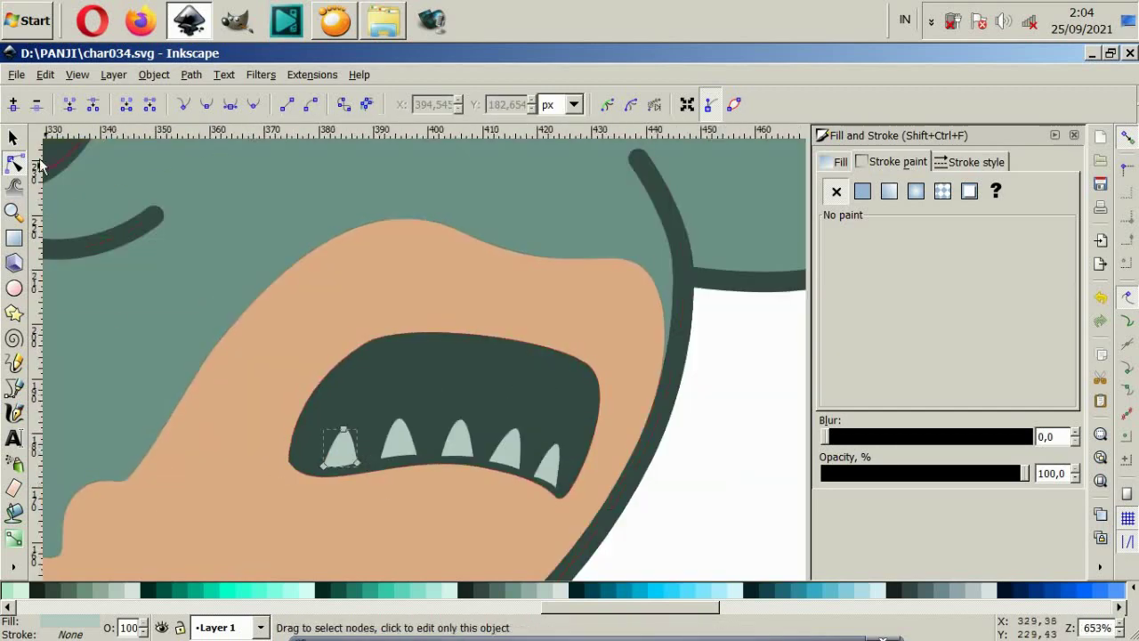
Step: Nudge each of the five teeth into even positions along the gum
click(14, 138)
scroll(326, 444, up, 2)
drag(353, 476, 369, 481)
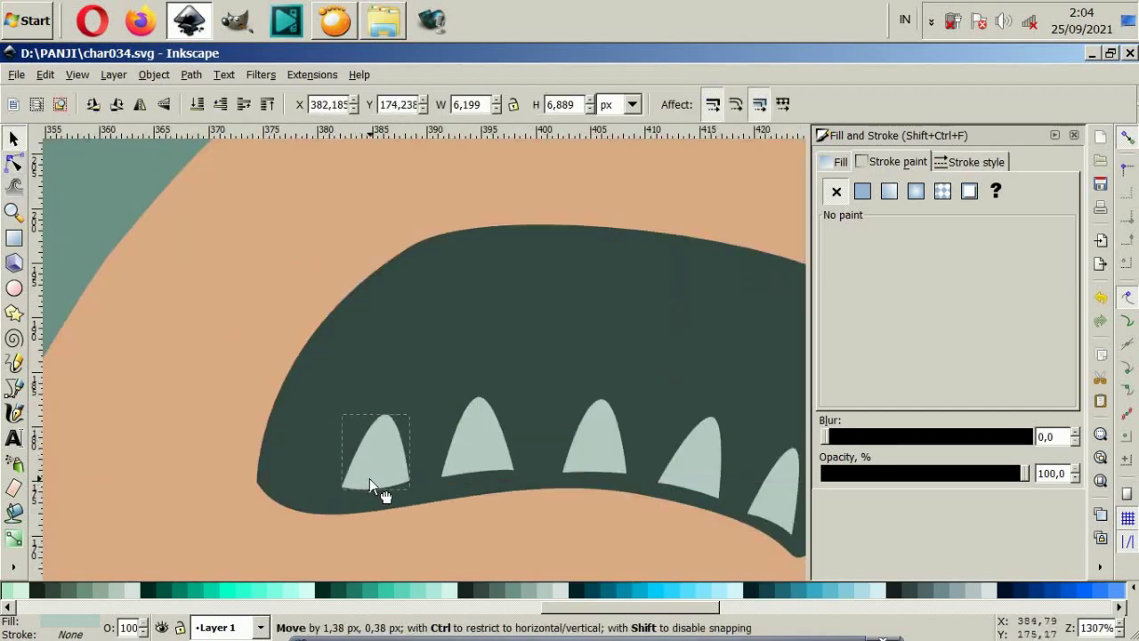
drag(451, 471, 460, 470)
click(578, 465)
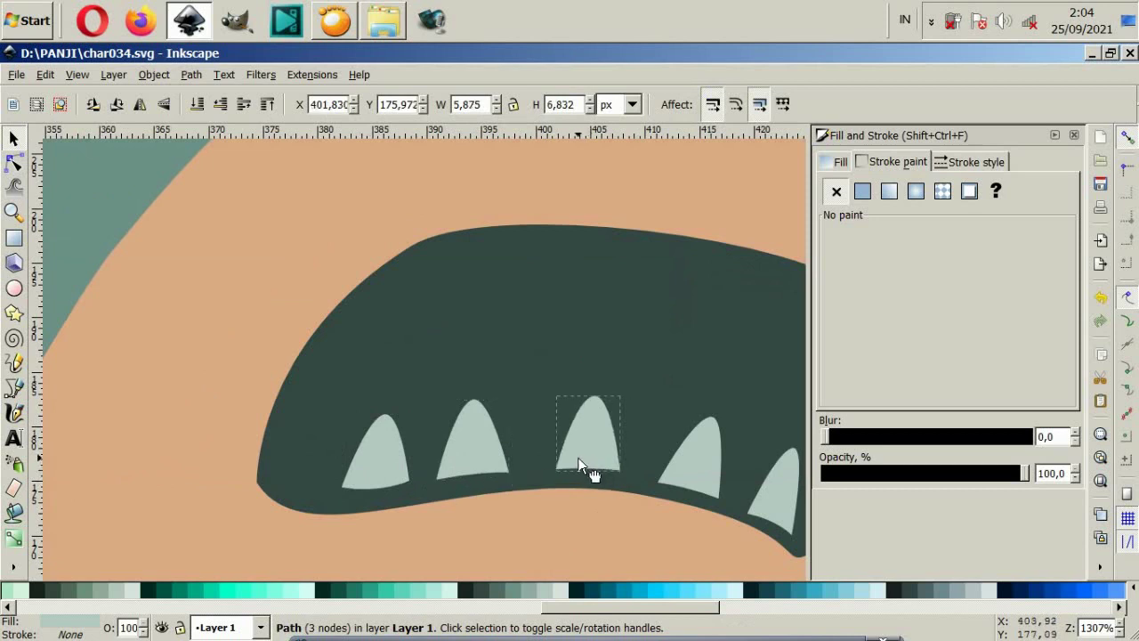
drag(578, 464, 591, 468)
click(685, 485)
scroll(667, 488, right, 2)
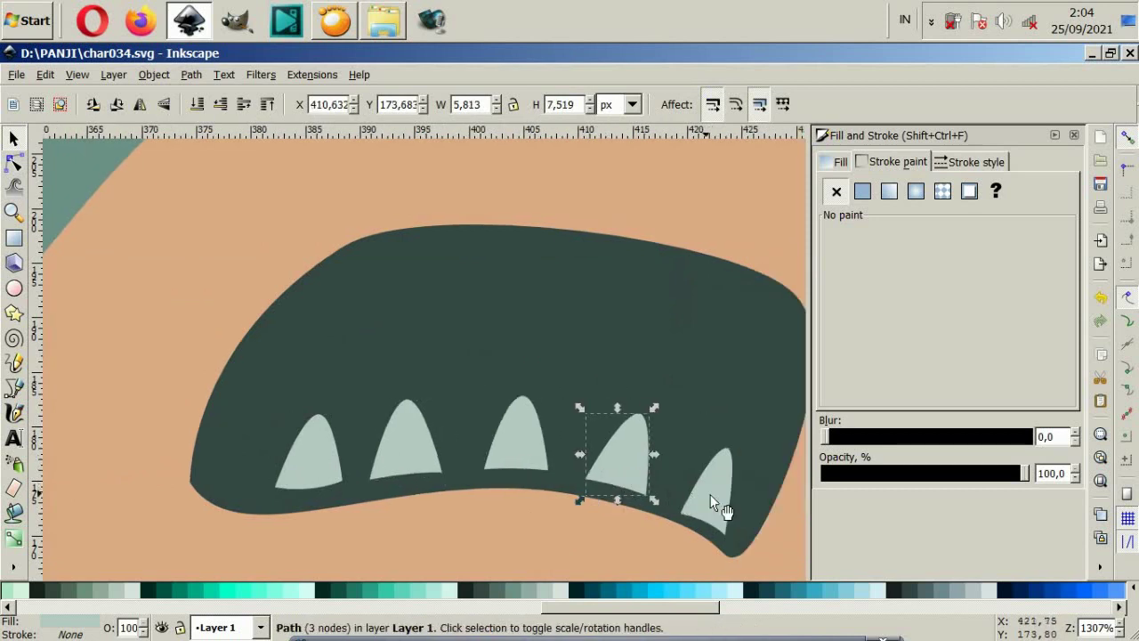
mouse_move(712, 500)
mouse_down()
mouse_move(732, 541)
mouse_move(716, 502)
mouse_up()
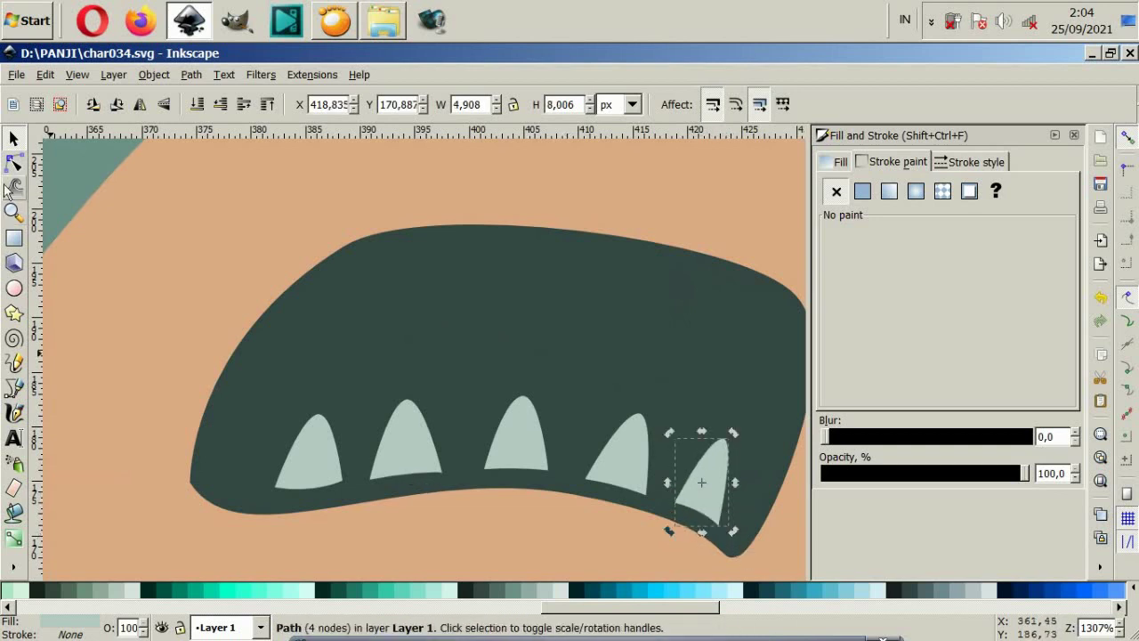
Step: Adjust the tips of the fifth and first teeth, then view the whole shark
key(n)
drag(730, 446, 728, 449)
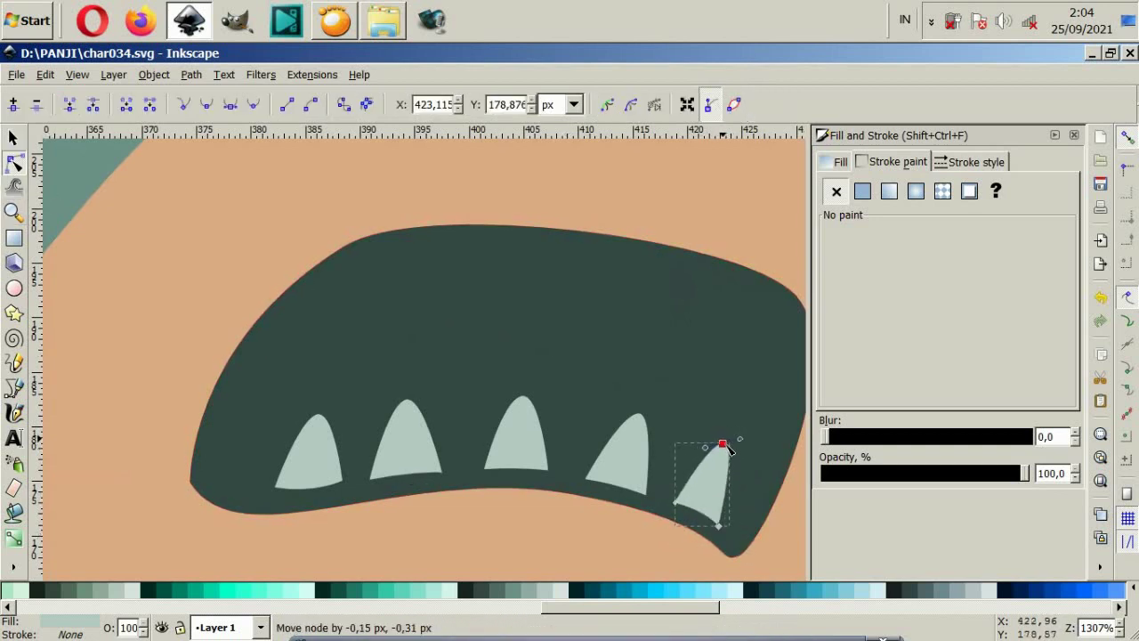
ctrl+scroll(598, 450, down, 2)
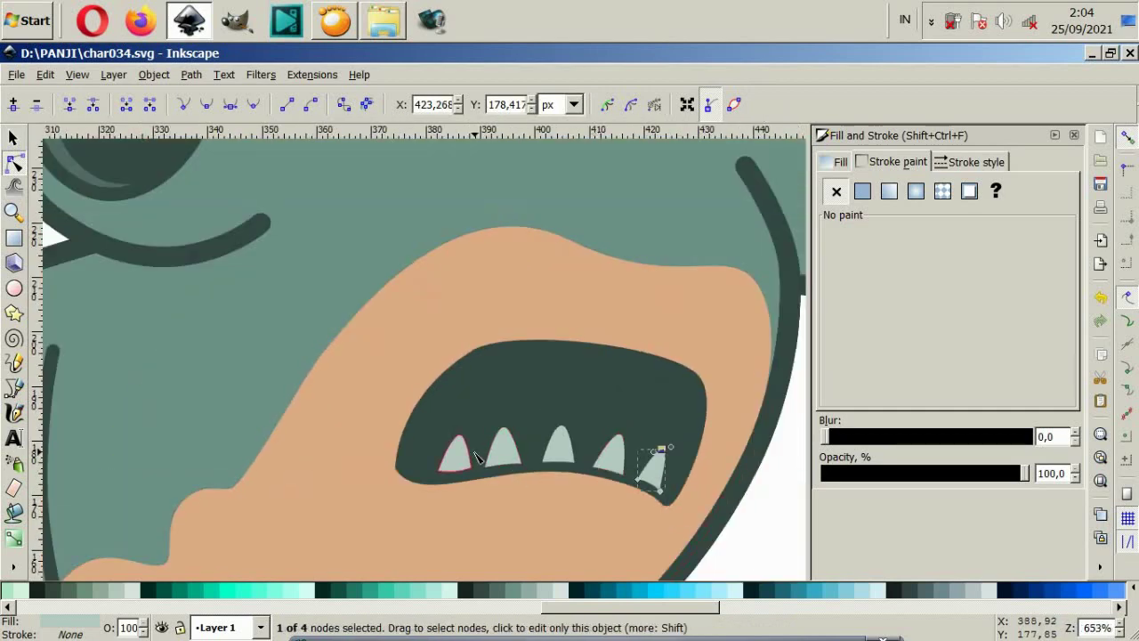
click(474, 454)
drag(458, 436, 449, 435)
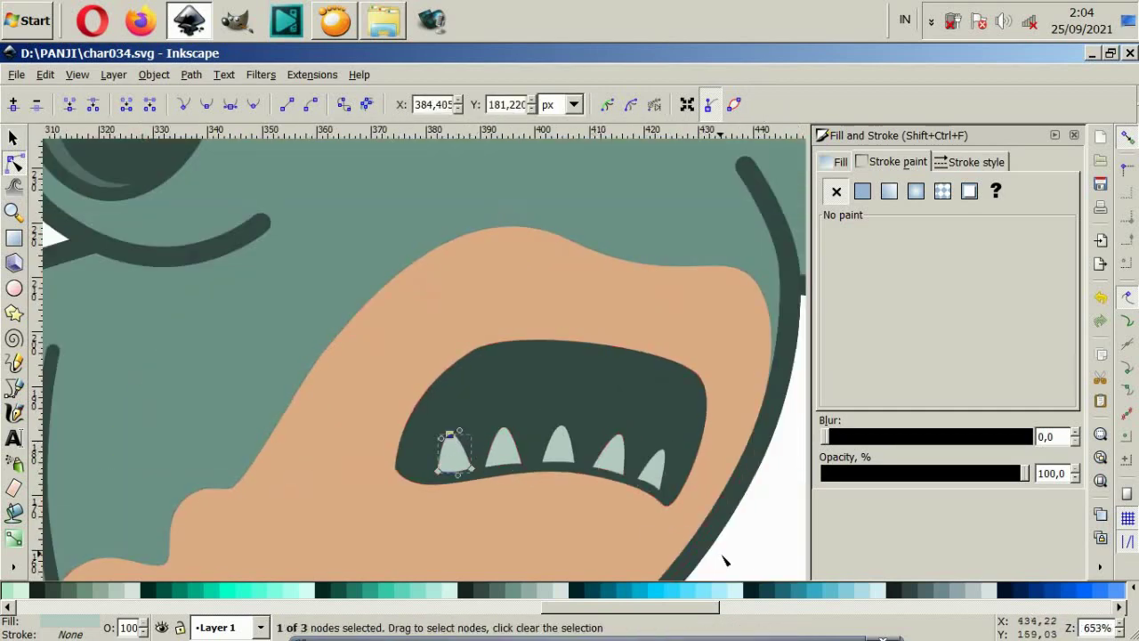
ctrl+scroll(725, 558, down, 4)
ctrl+scroll(722, 549, down, 2)
key(Escape)
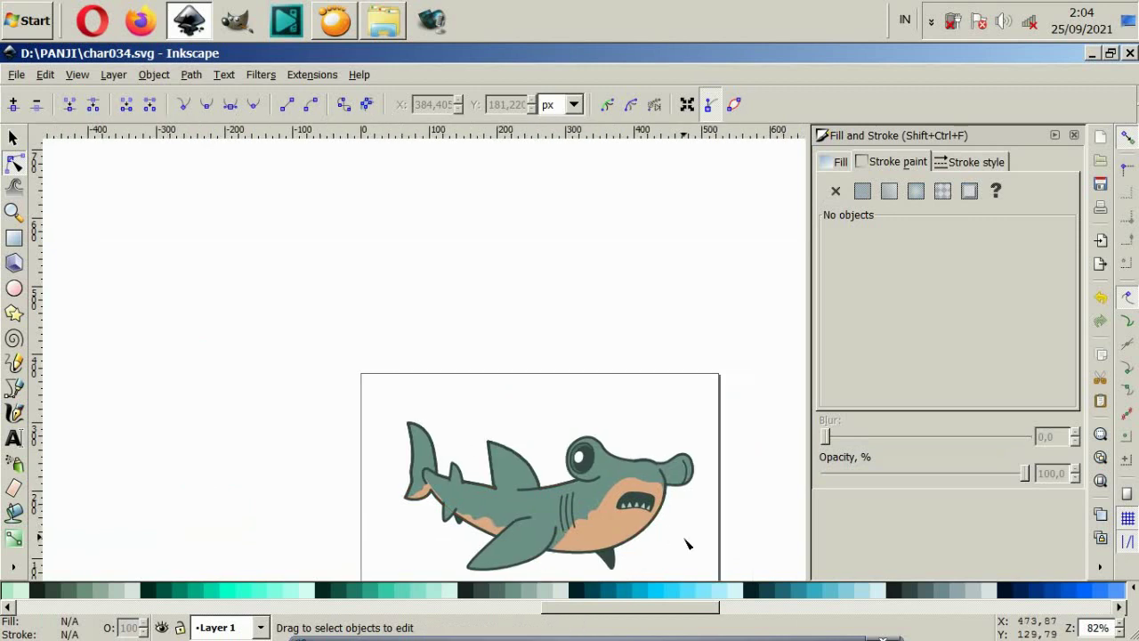
scroll(686, 544, down, 2)
scroll(686, 543, up, 1)
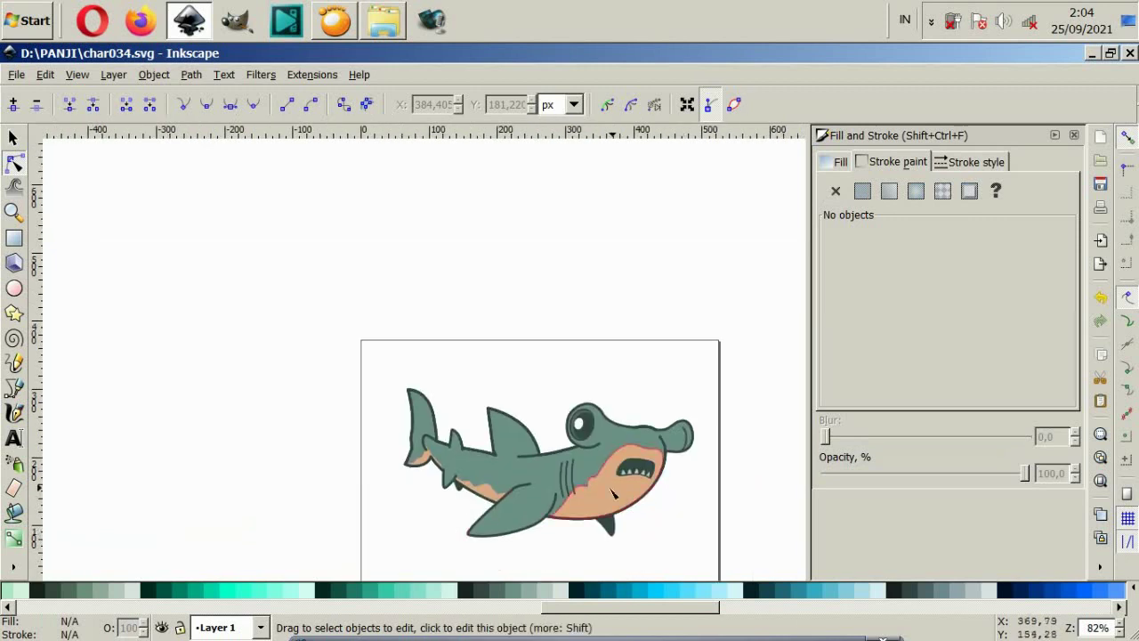
ctrl+scroll(578, 525, down, 2)
scroll(582, 526, right, 2)
ctrl+scroll(515, 533, up, 2)
ctrl+scroll(514, 534, up, 1)
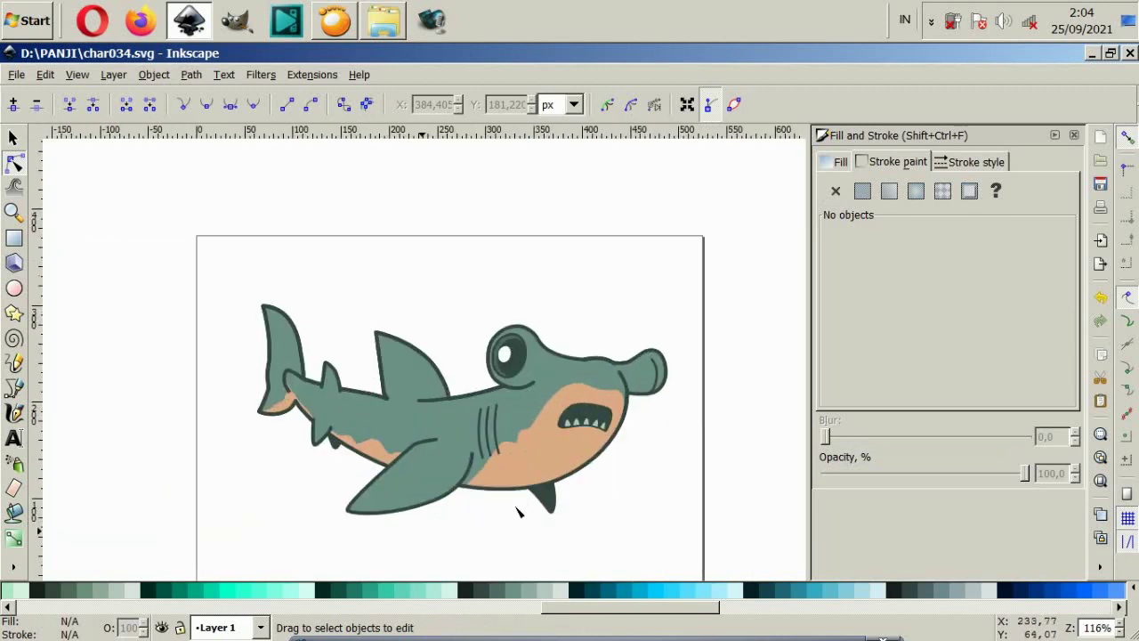
ctrl+scroll(518, 525, up, 1)
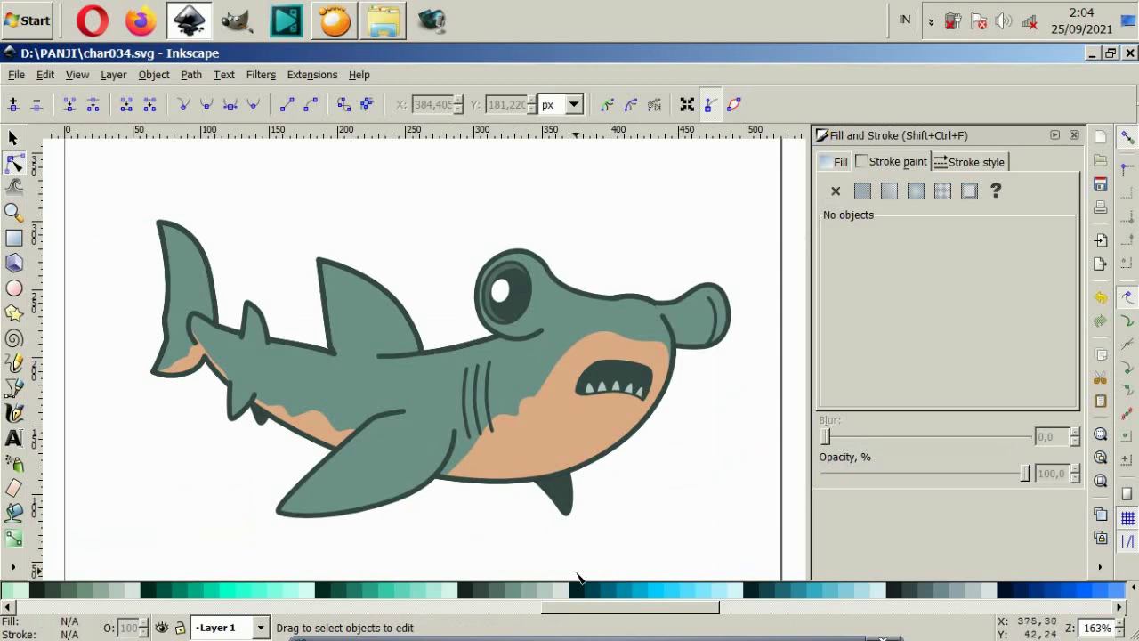
ctrl+scroll(580, 327, up, 2)
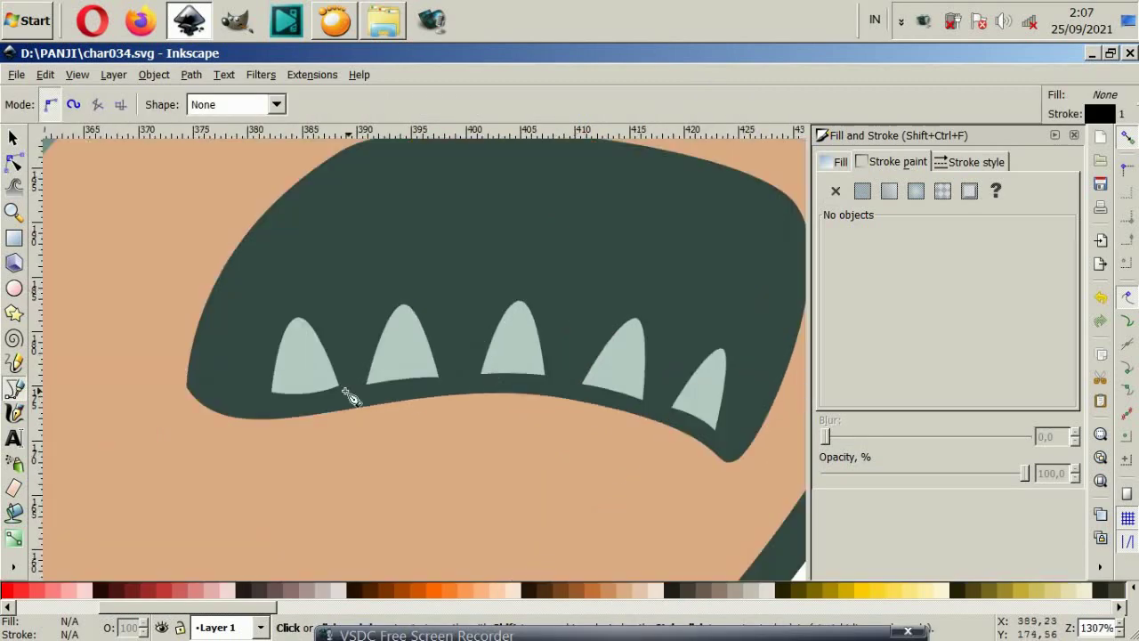
Step: Draw a closed curved inner-mouth outline along the gum and upper mouth
click(217, 376)
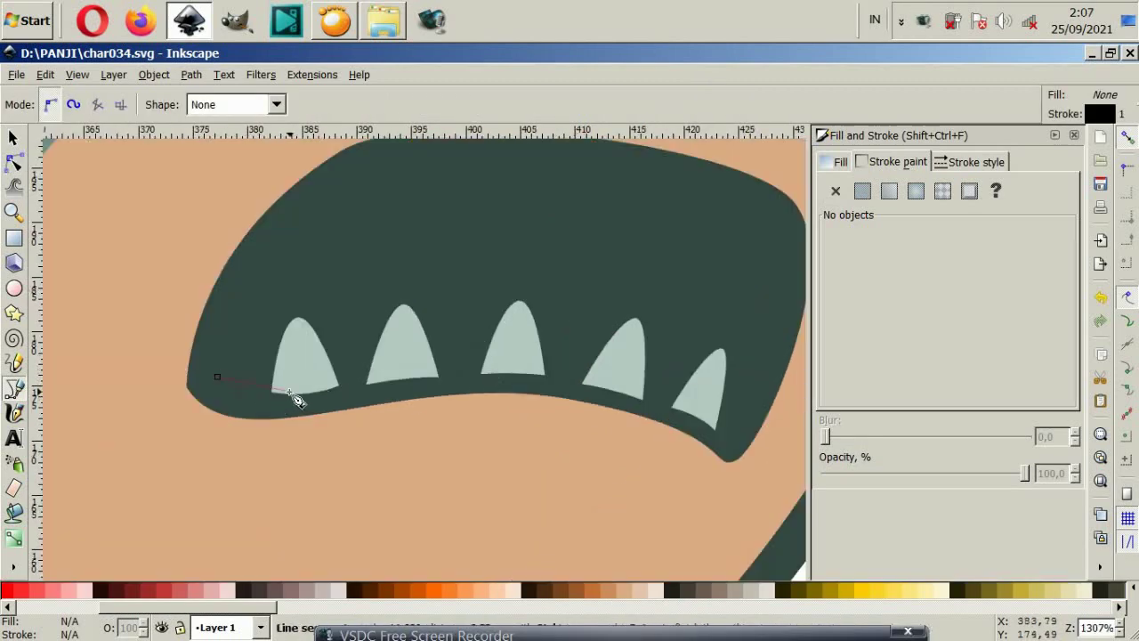
drag(308, 393, 359, 395)
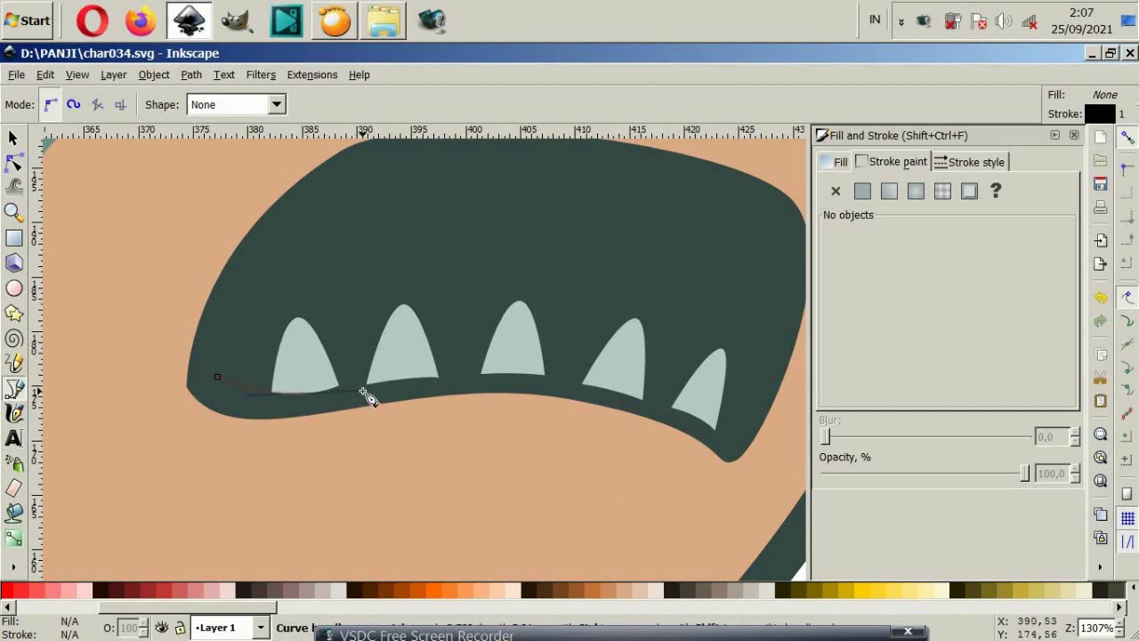
drag(504, 374, 578, 384)
click(639, 396)
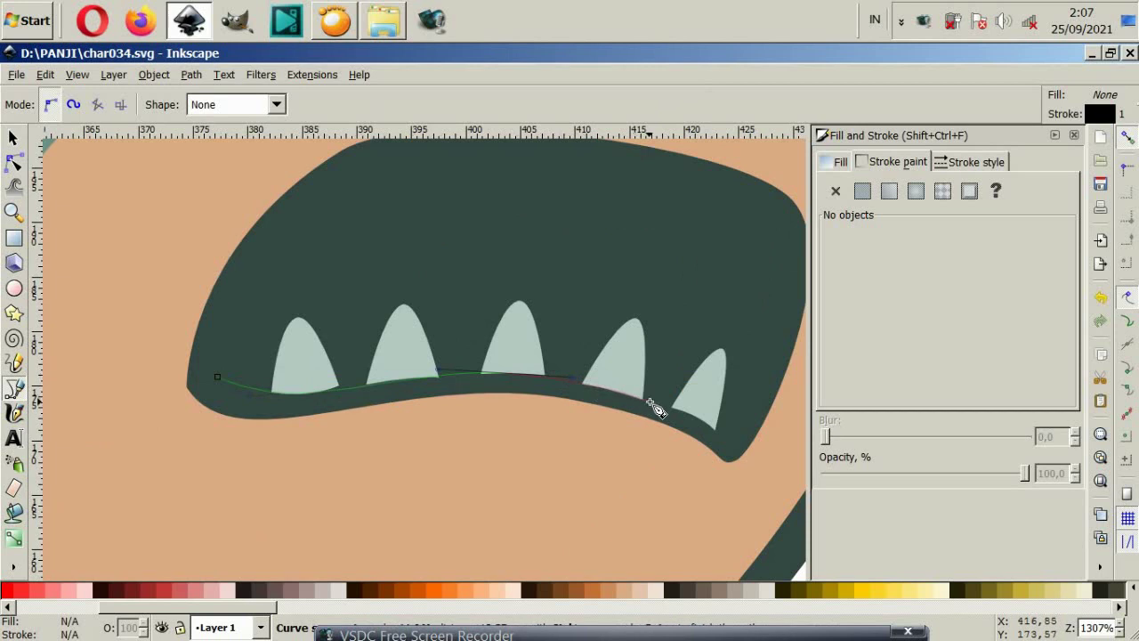
drag(706, 426, 740, 440)
mouse_move(532, 257)
mouse_down()
mouse_move(405, 218)
mouse_move(299, 216)
mouse_move(253, 264)
mouse_up()
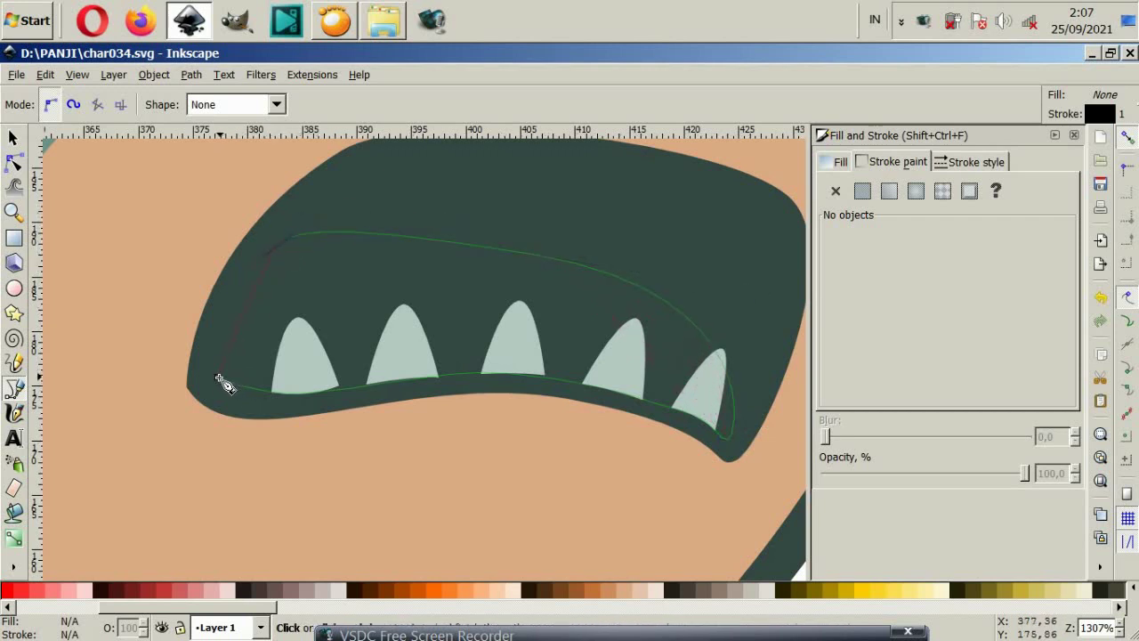
drag(218, 377, 216, 439)
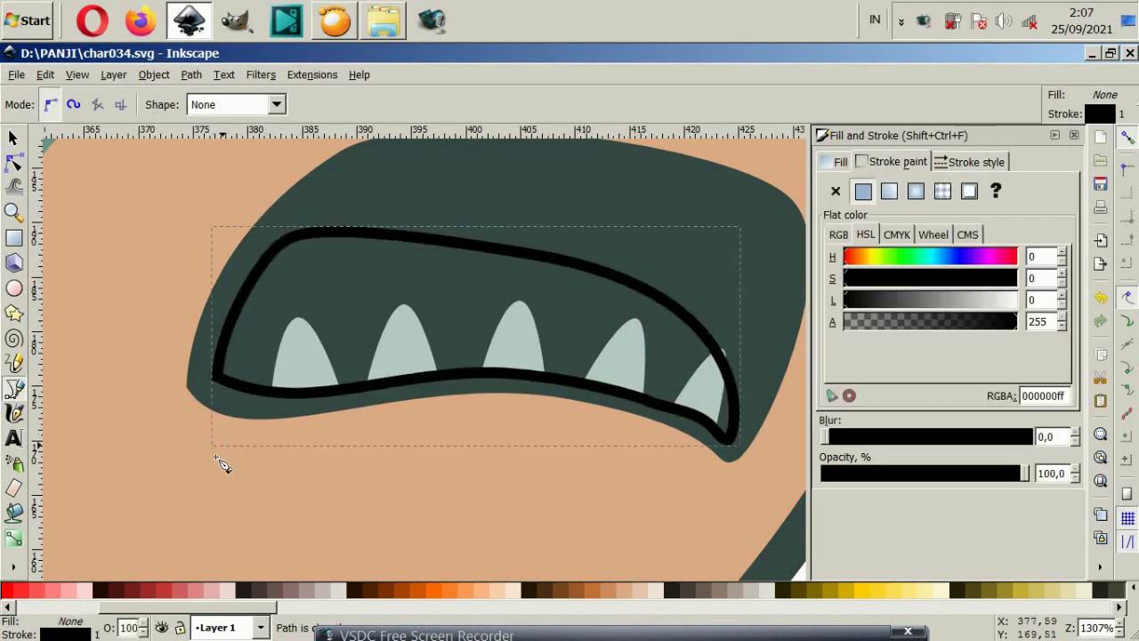
Step: Fill the mouth shape red with no outline and lower it behind the teeth
click(218, 591)
click(835, 190)
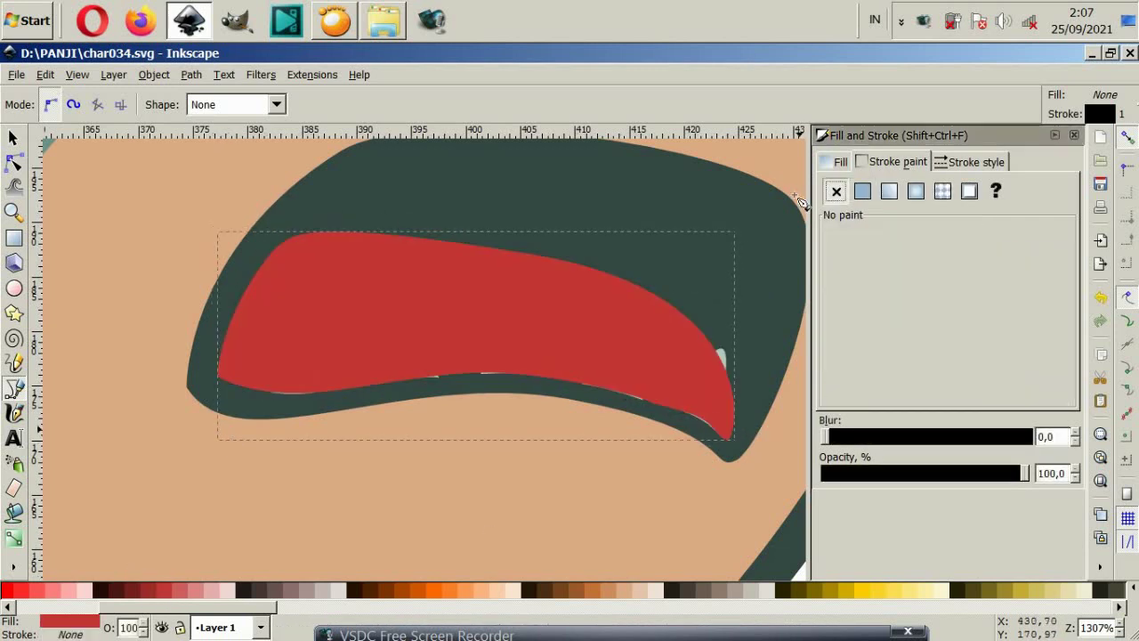
click(15, 140)
key(Page_Down)
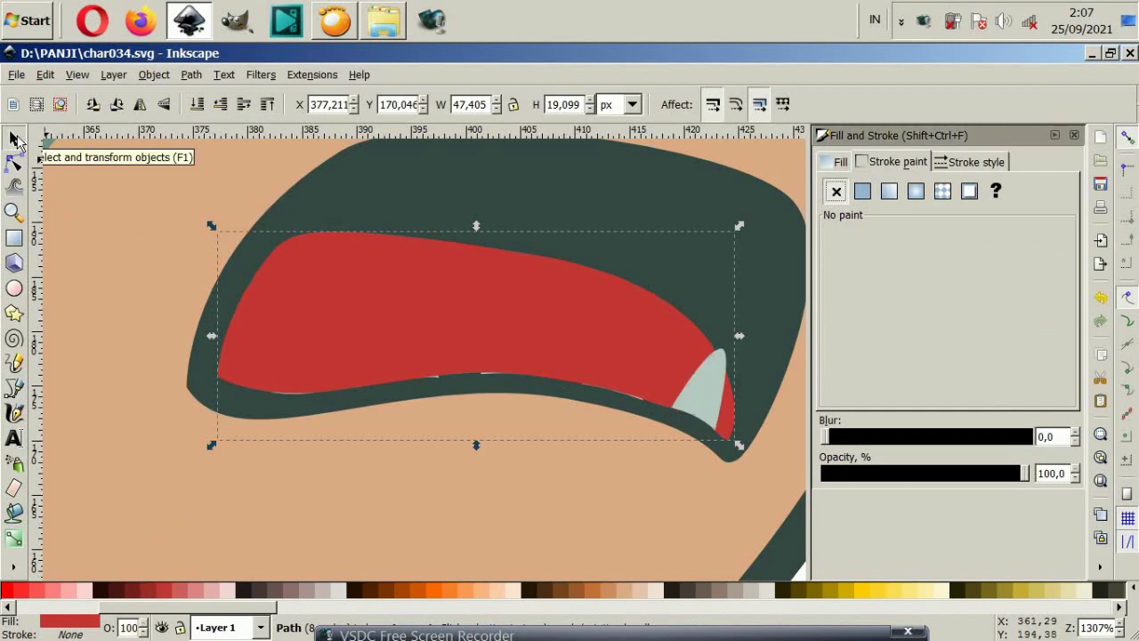
key(Page_Down)
key(Page_Down)
key(Page_Down)
key(Page_Down)
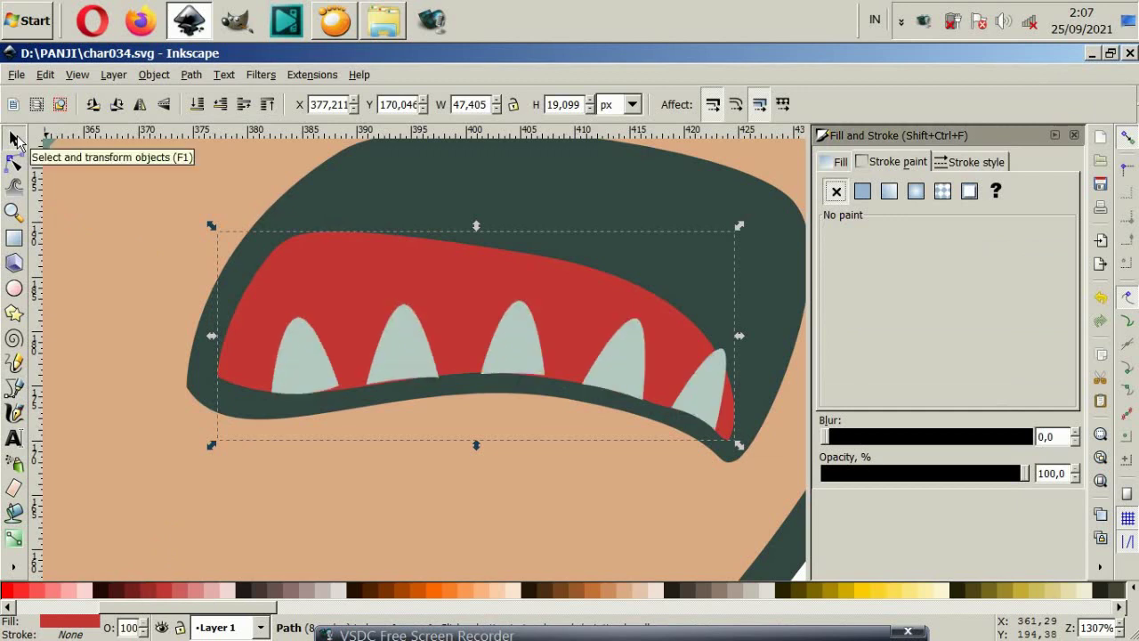
click(14, 162)
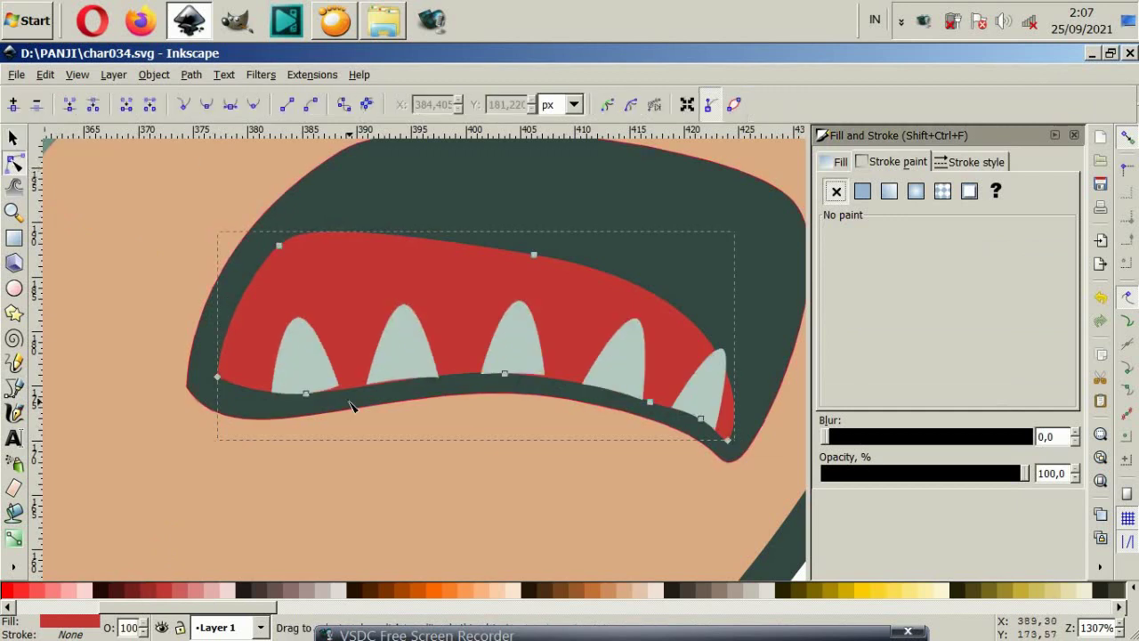
Step: Tuck the bottom corners of the middle and right teeth onto the lower gum
ctrl+scroll(321, 391, up, 1)
click(316, 383)
ctrl+scroll(330, 408, up, 1)
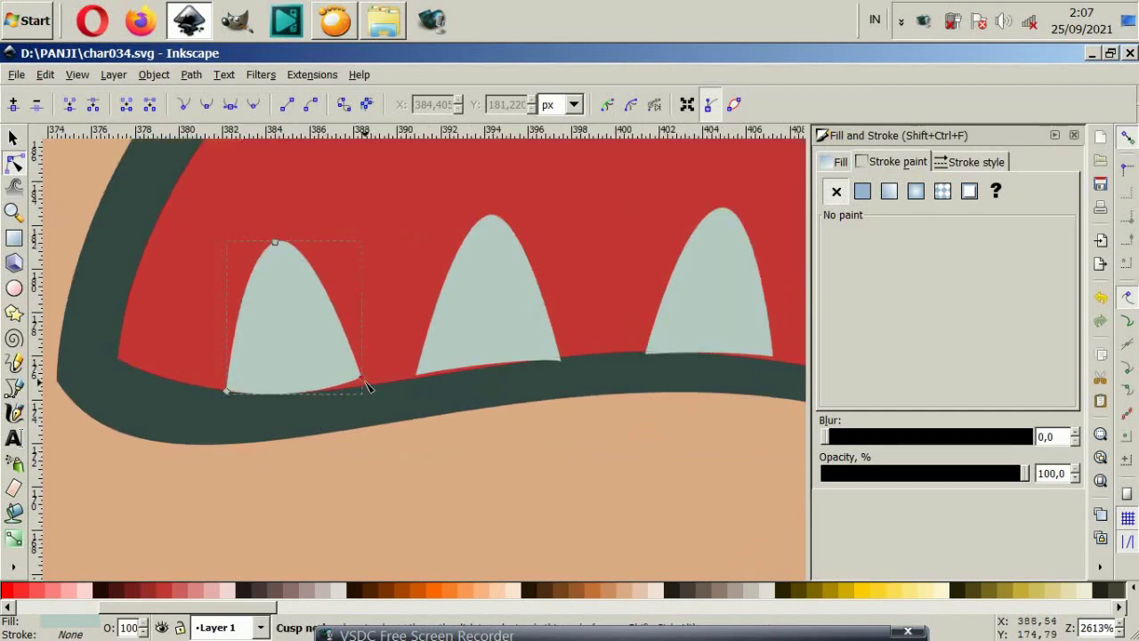
click(363, 388)
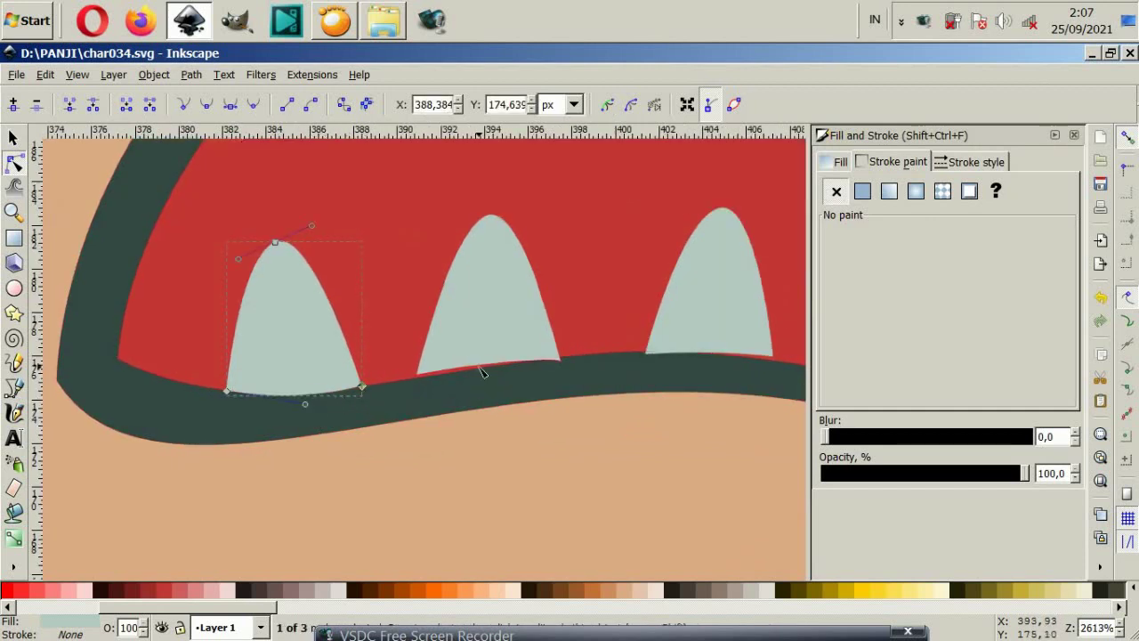
click(418, 376)
click(418, 376)
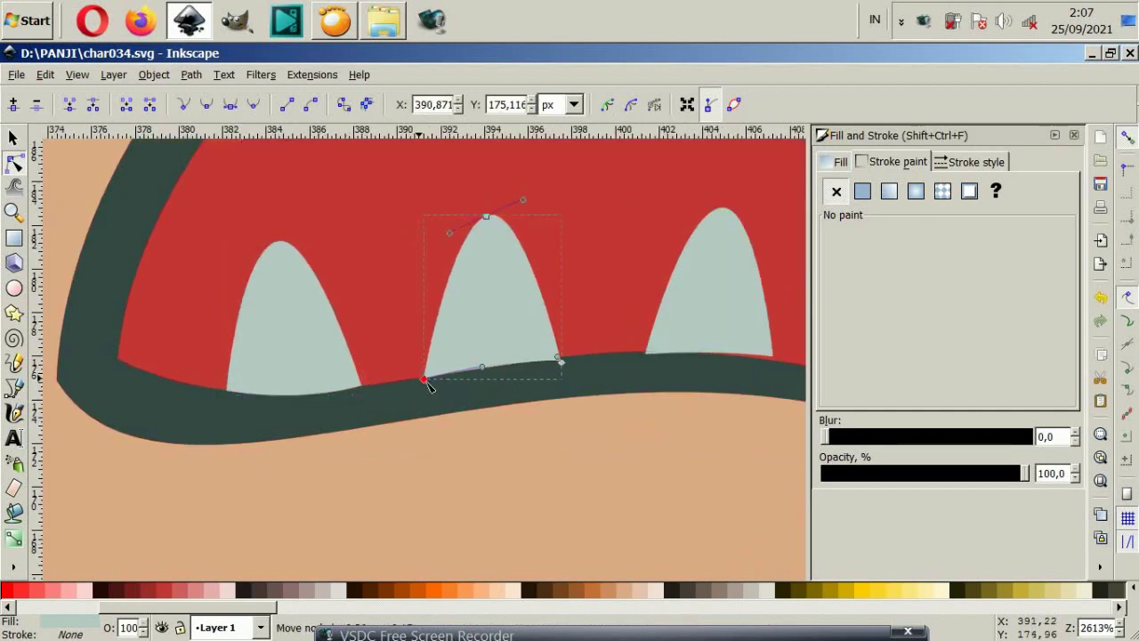
drag(418, 376, 425, 379)
drag(564, 364, 559, 359)
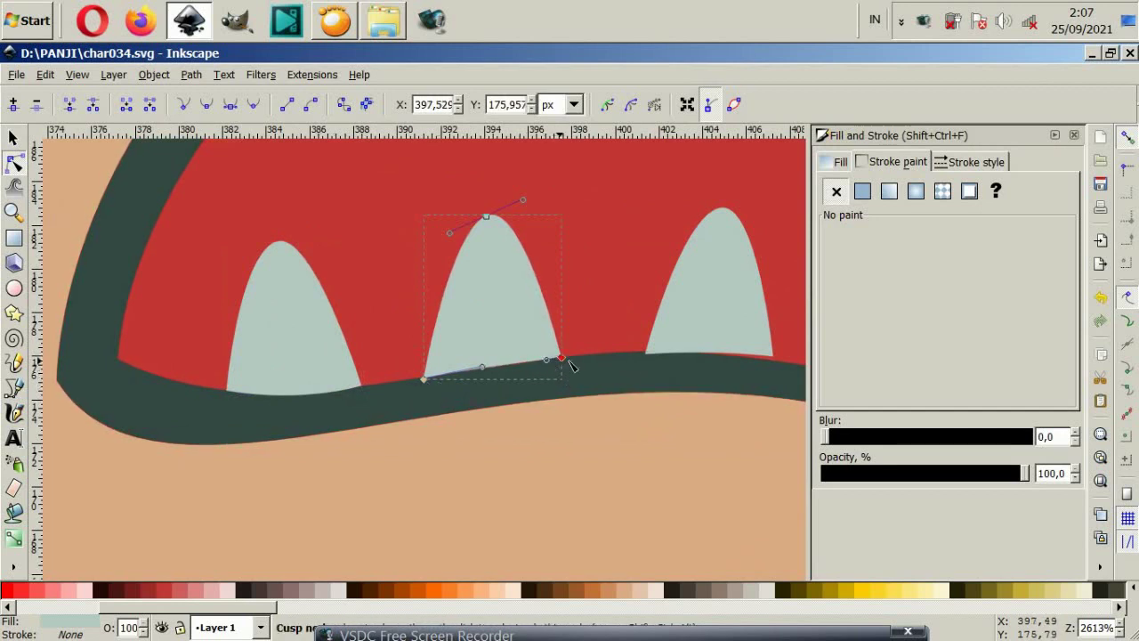
click(646, 355)
drag(652, 358, 654, 360)
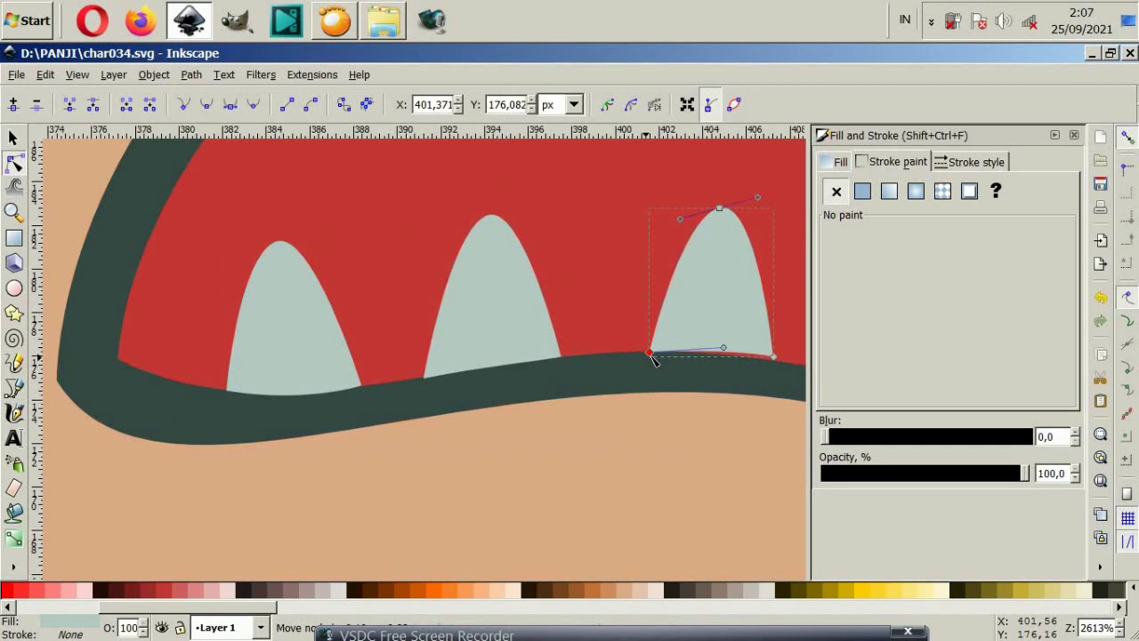
drag(774, 357, 779, 363)
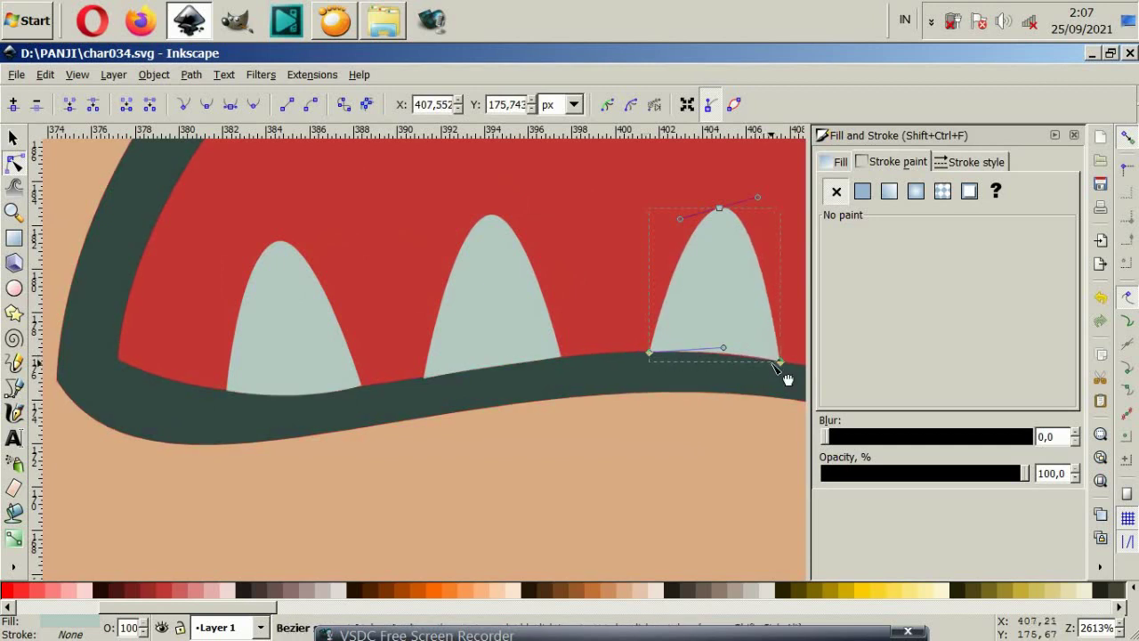
Step: Check the dark mouth band, deselect it and zoom out to 163% to view the whole shark
click(713, 381)
scroll(576, 347, down, 4)
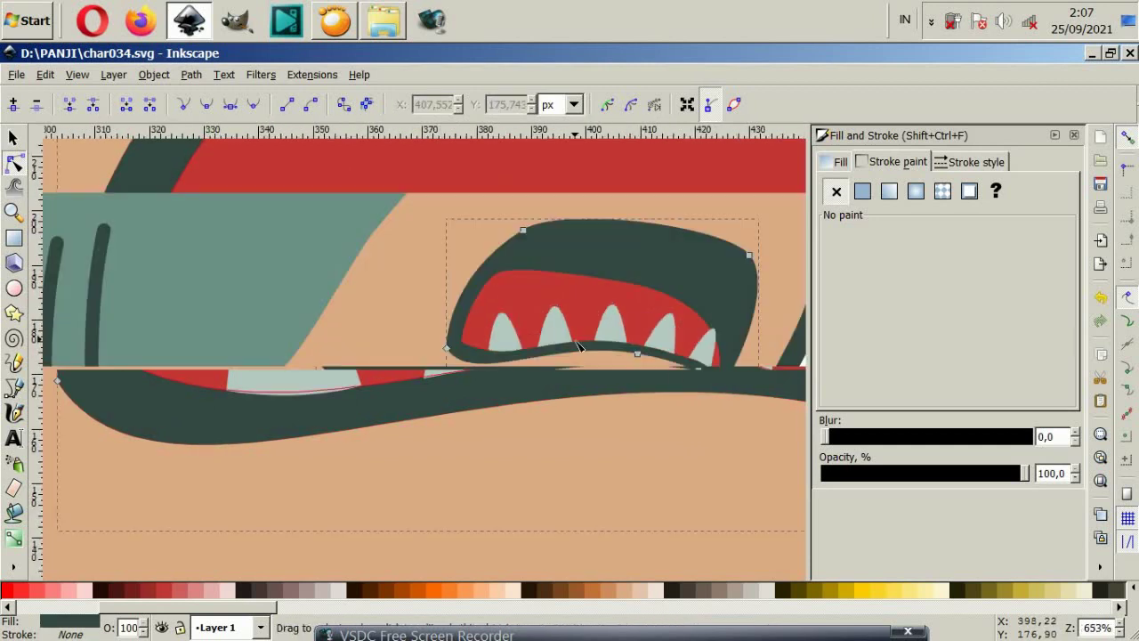
click(702, 483)
scroll(699, 472, down, 4)
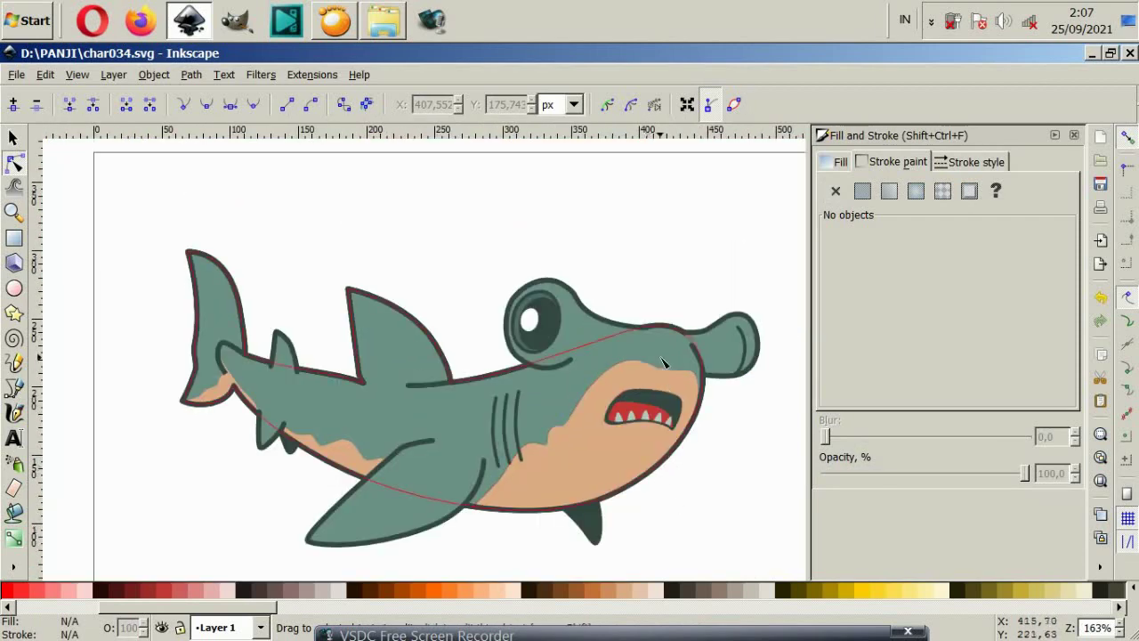
Step: Draw a short Bezier line from the end of the eye curve toward the snout
scroll(601, 371, up, 2)
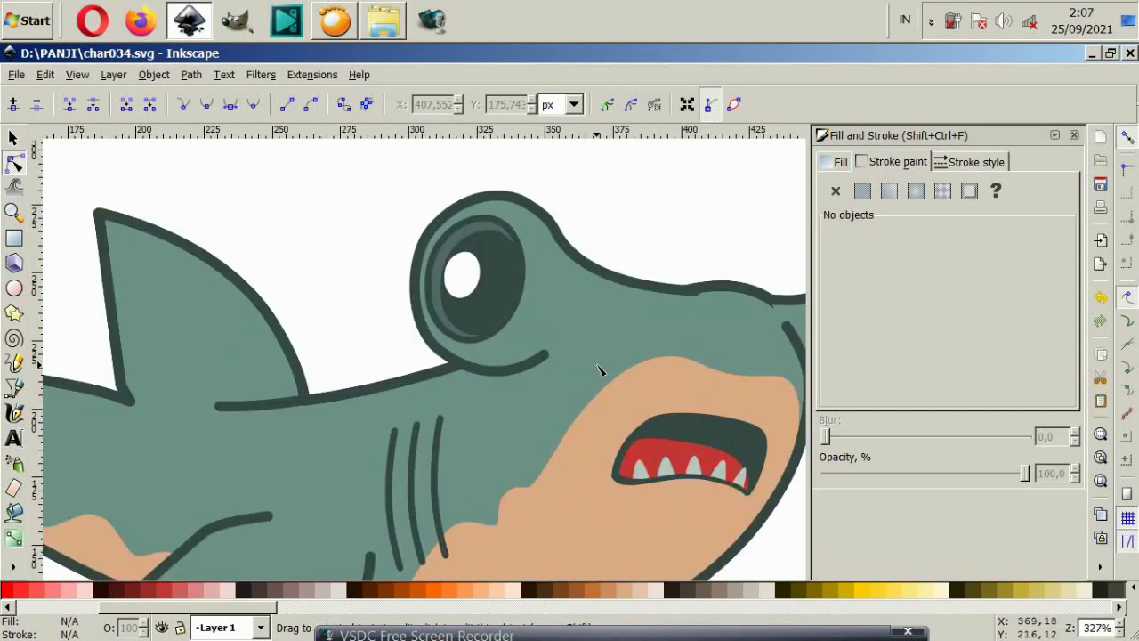
scroll(600, 371, up, 2)
click(13, 389)
scroll(492, 394, up, 2)
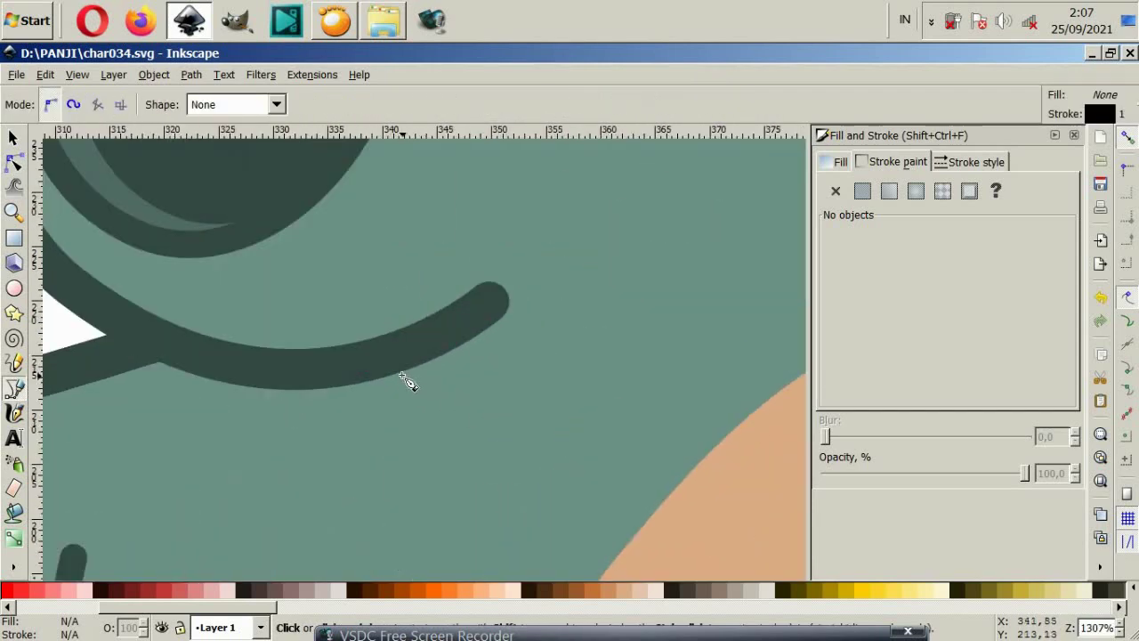
scroll(469, 356, down, 2)
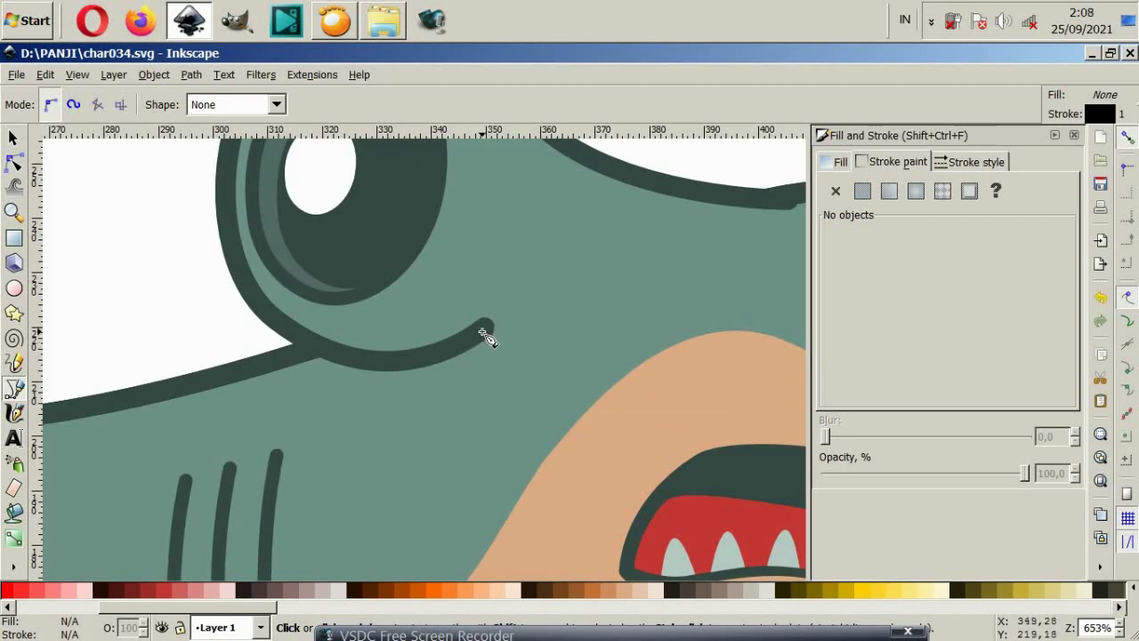
click(482, 331)
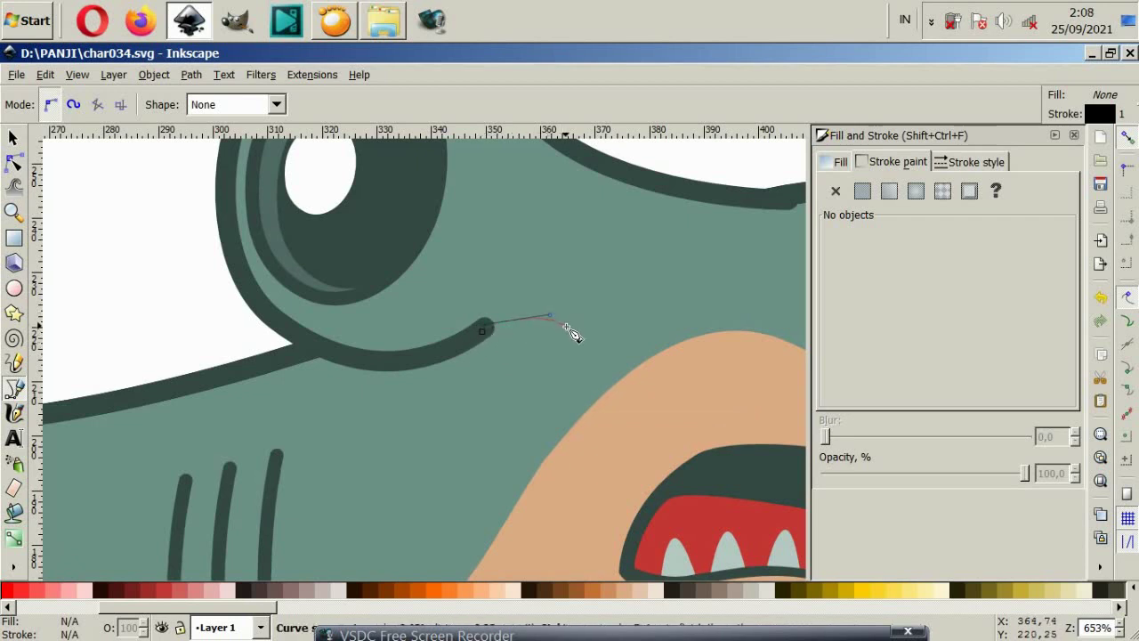
scroll(572, 332, down, 4)
key(Escape)
scroll(585, 343, up, 4)
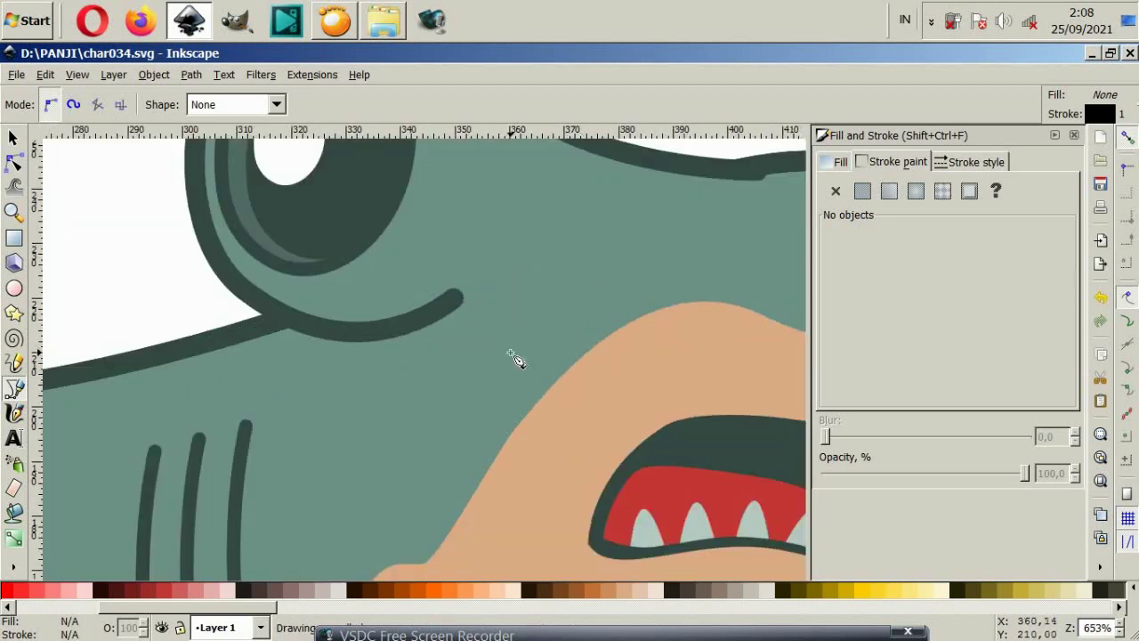
click(436, 315)
double_click(535, 324)
Step: Give the new line a dark green 3 pt stroke with round caps and round joins
drag(252, 614, 663, 620)
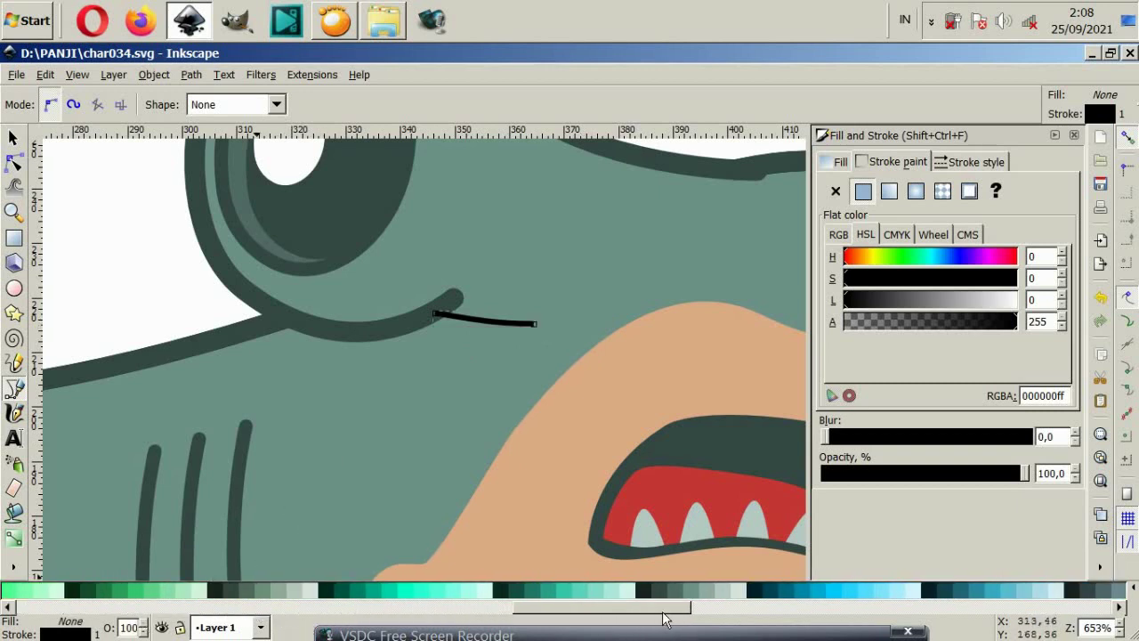
shift+click(655, 592)
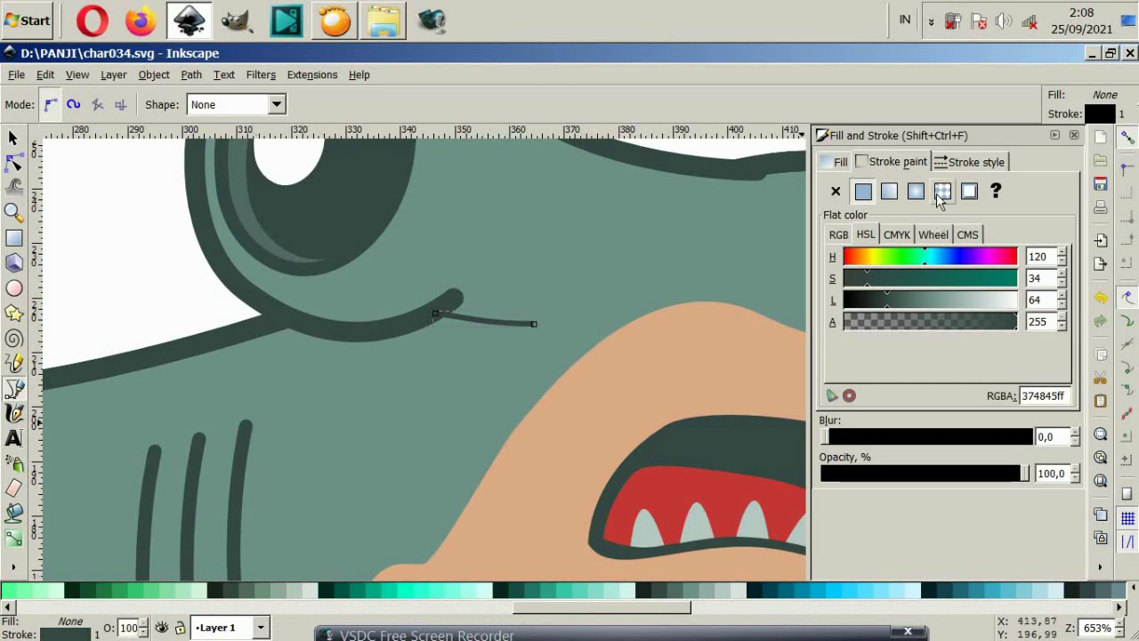
click(961, 160)
click(1005, 189)
click(995, 140)
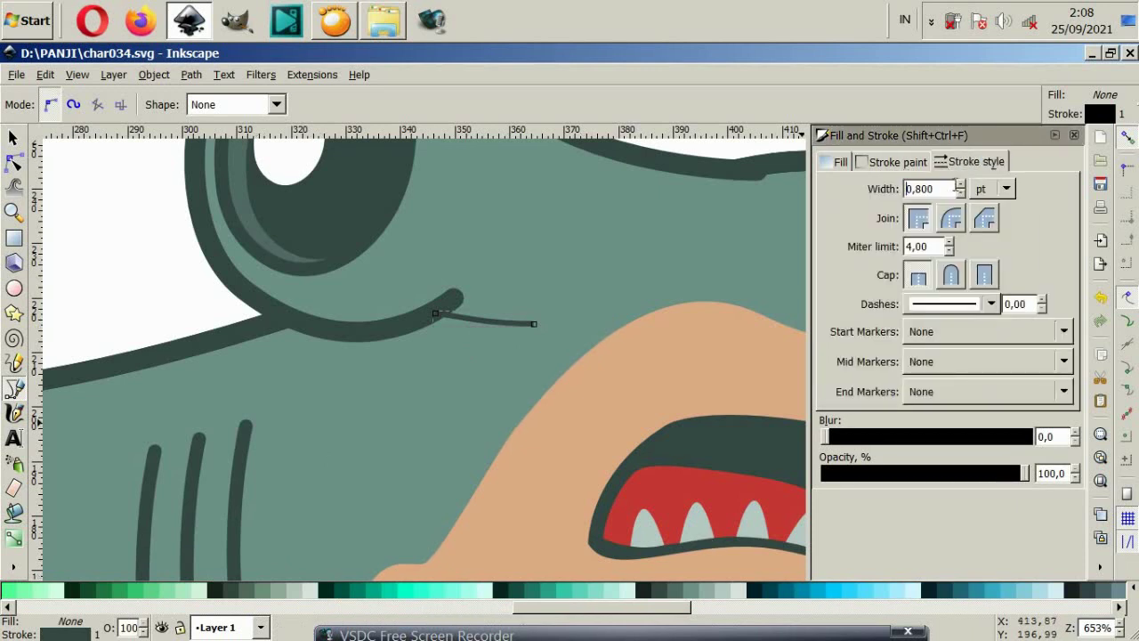
text(3,000)
key(Return)
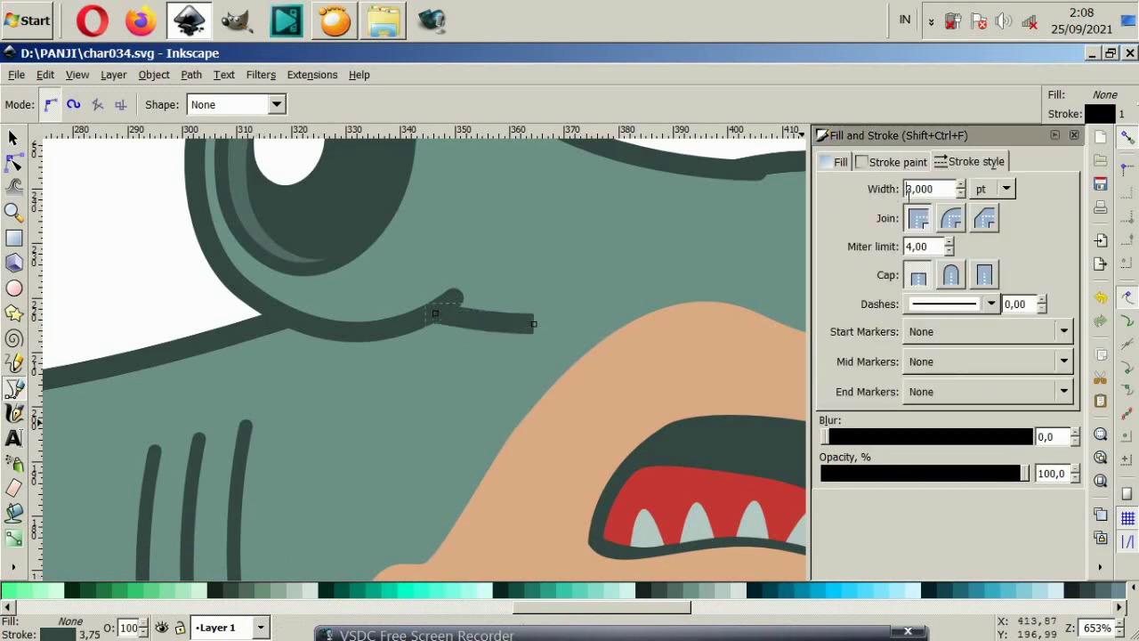
click(949, 276)
click(951, 218)
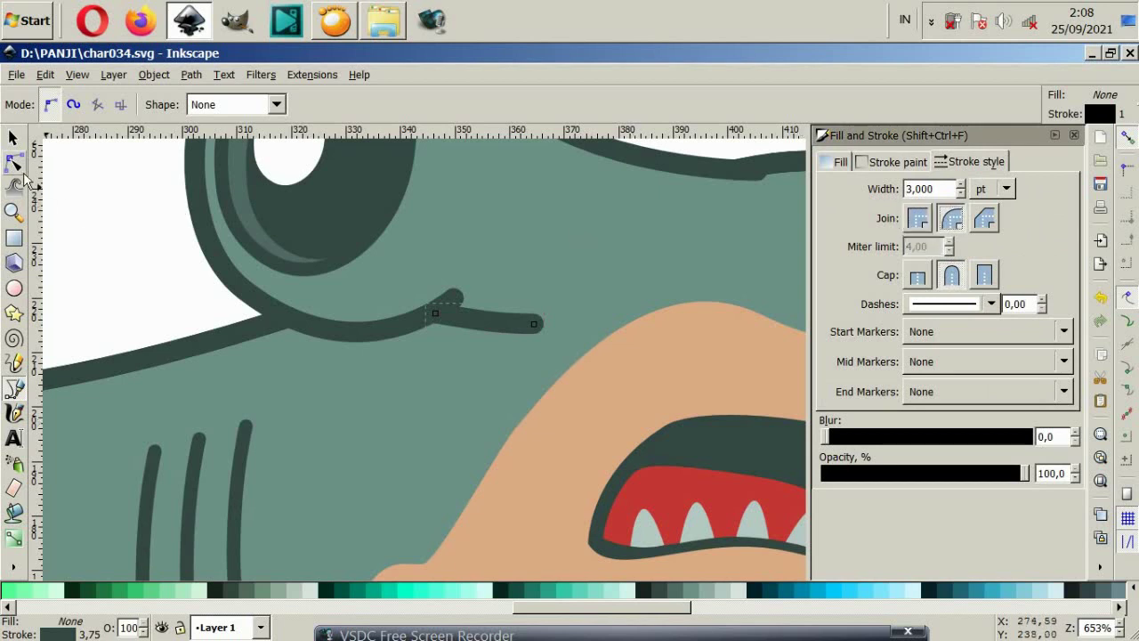
Step: Reshape the line's end node so it sits neatly under the eye
click(20, 169)
mouse_move(536, 324)
mouse_down()
mouse_move(548, 316)
mouse_move(453, 319)
mouse_up()
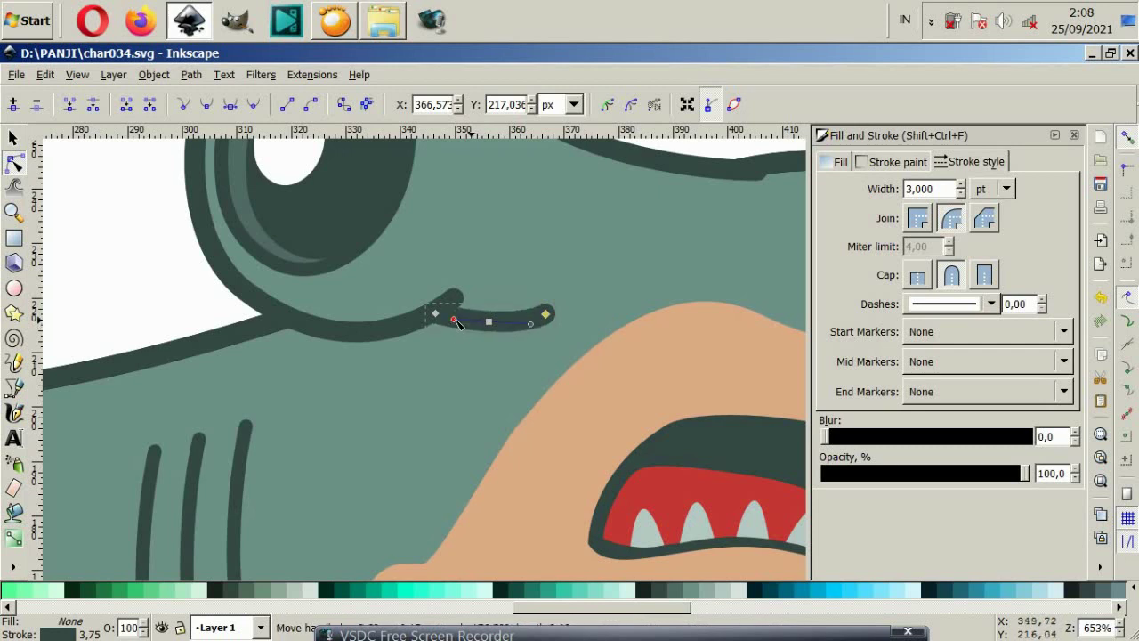
key(Escape)
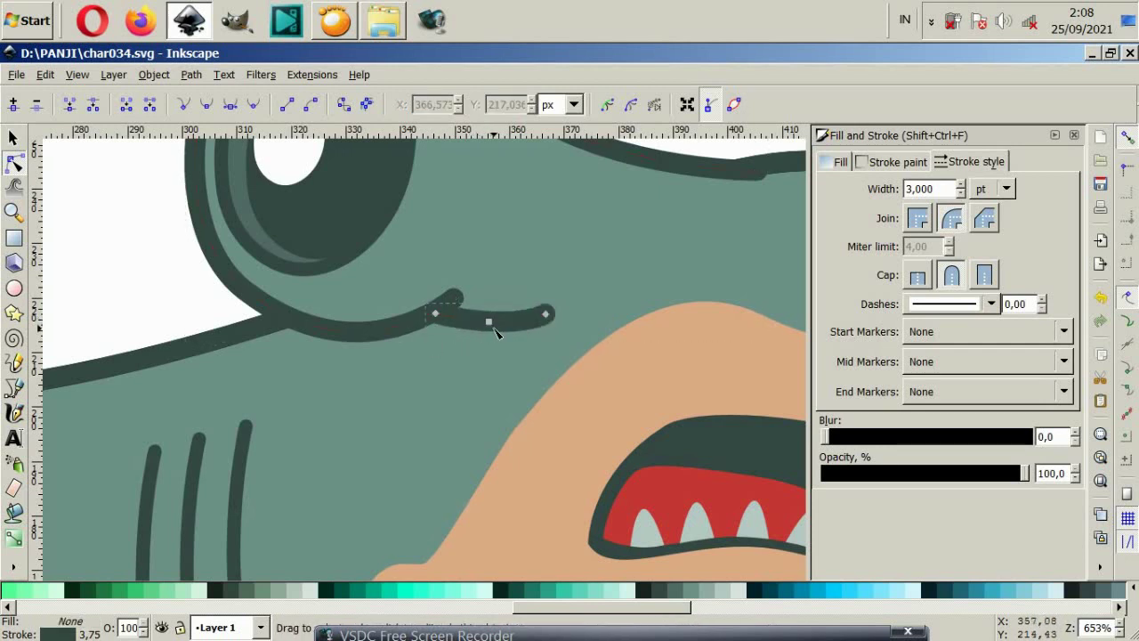
mouse_move(435, 317)
mouse_down()
mouse_move(431, 326)
mouse_move(465, 322)
mouse_up()
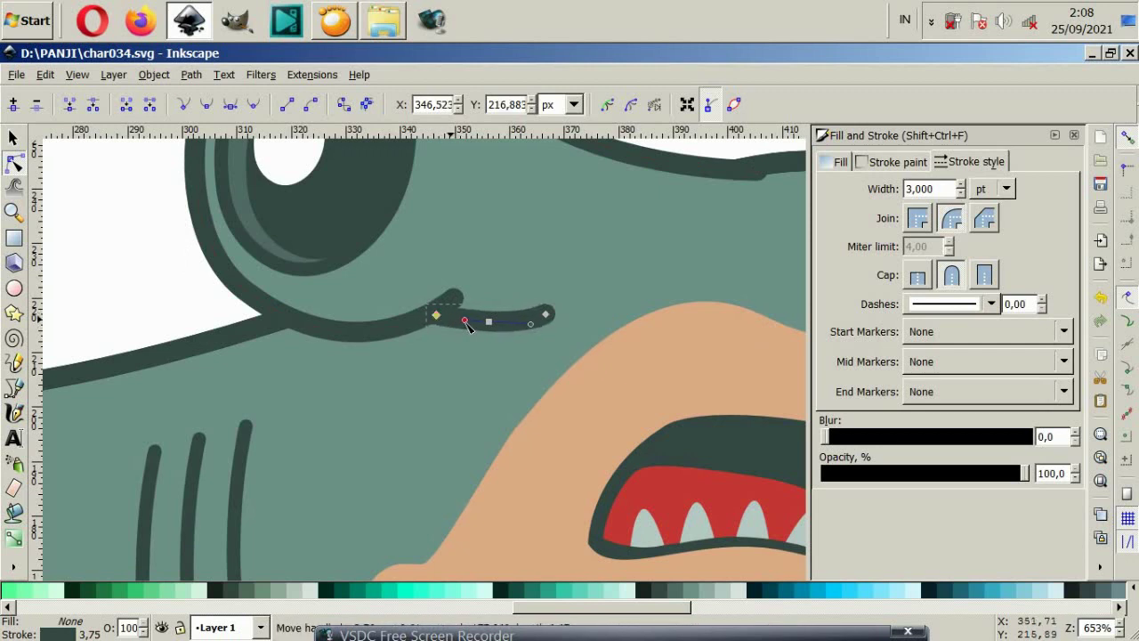
key(Escape)
ctrl+scroll(466, 369, down, 4)
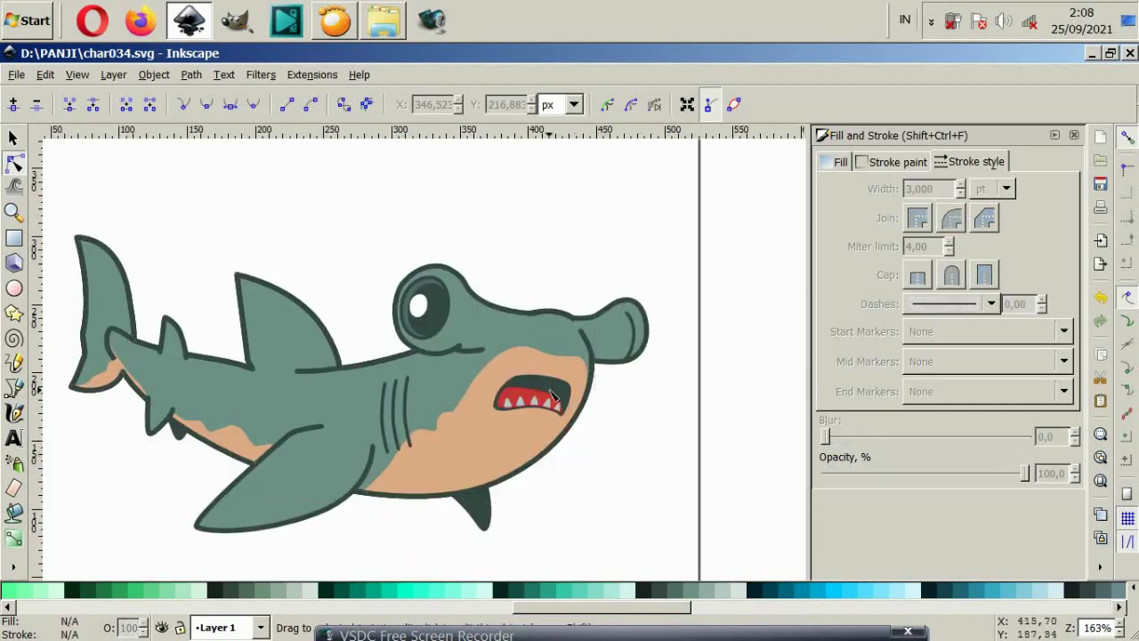
Step: Draw a short curve bending down from the head outline just right of the eye
ctrl+scroll(478, 324, up, 4)
click(13, 387)
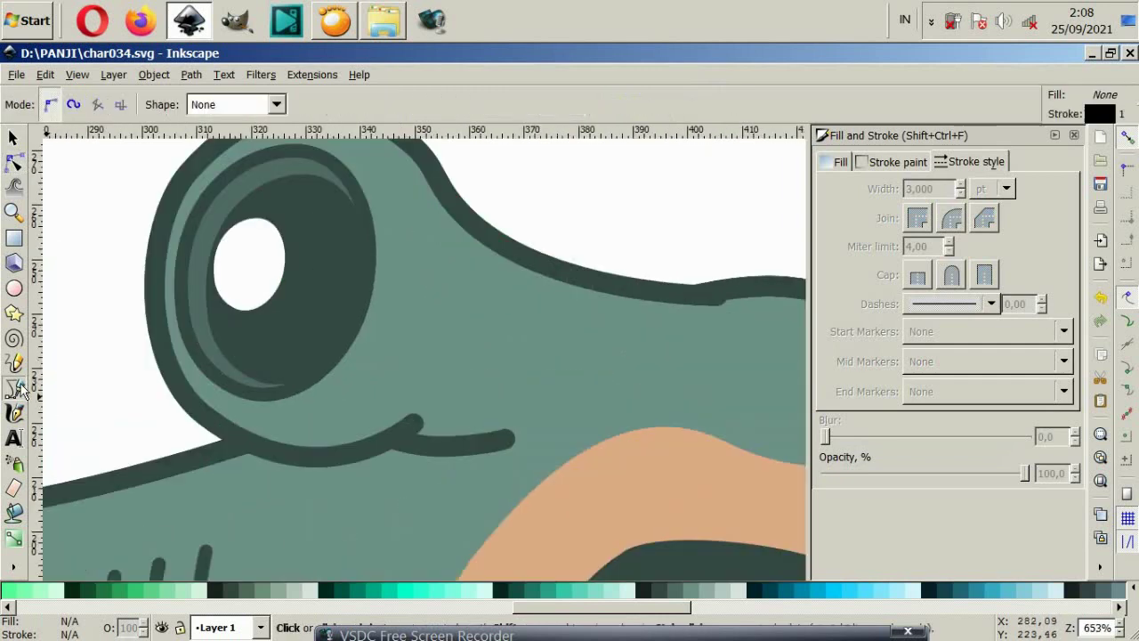
click(445, 200)
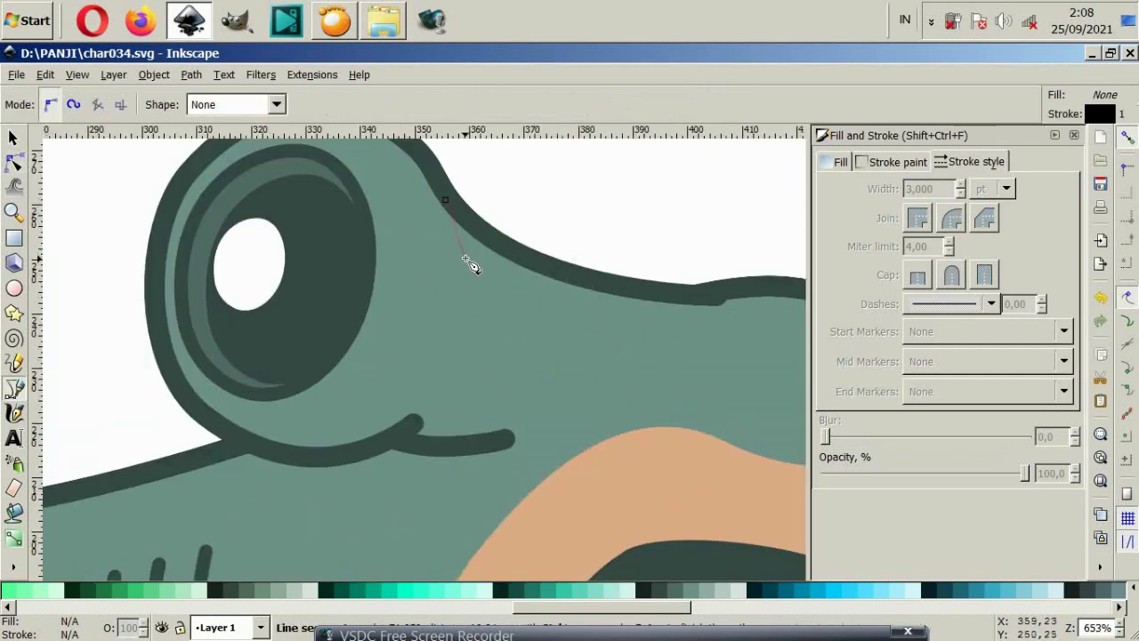
drag(464, 259, 465, 286)
double_click(461, 302)
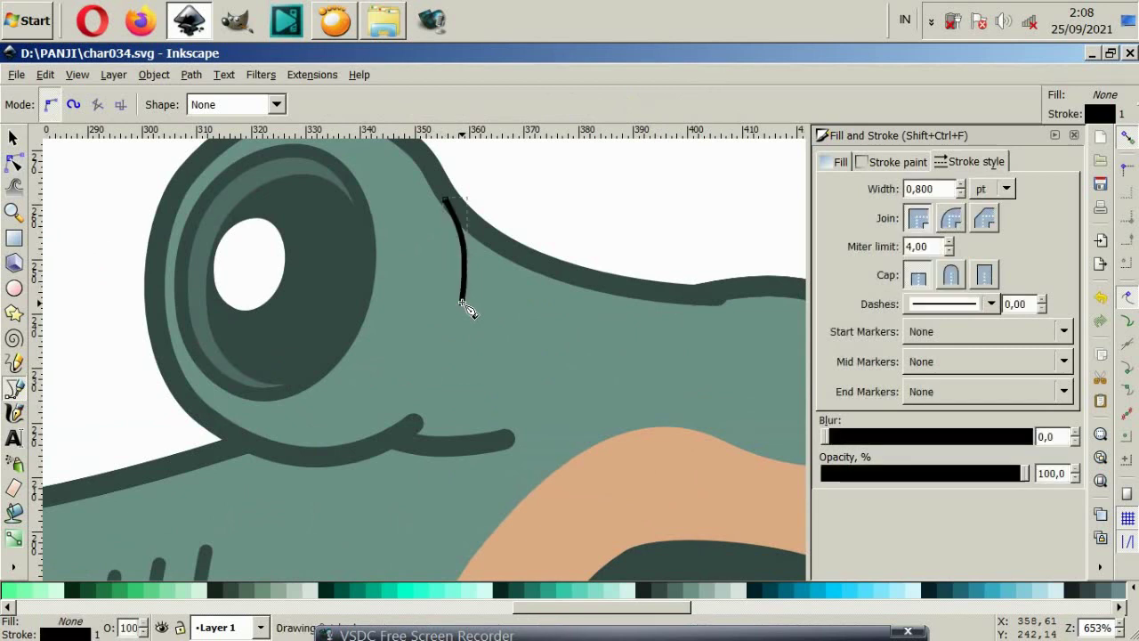
Step: Style the curve with a 3 pt dark green stroke, round joins and round caps
drag(930, 190, 877, 189)
text(3)
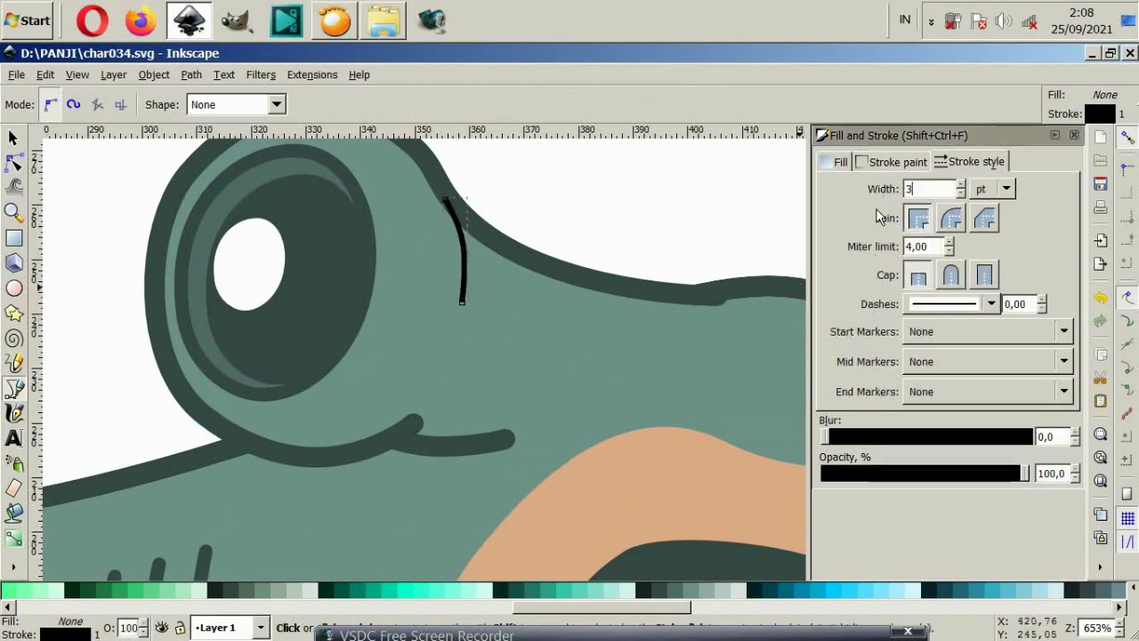
key(Return)
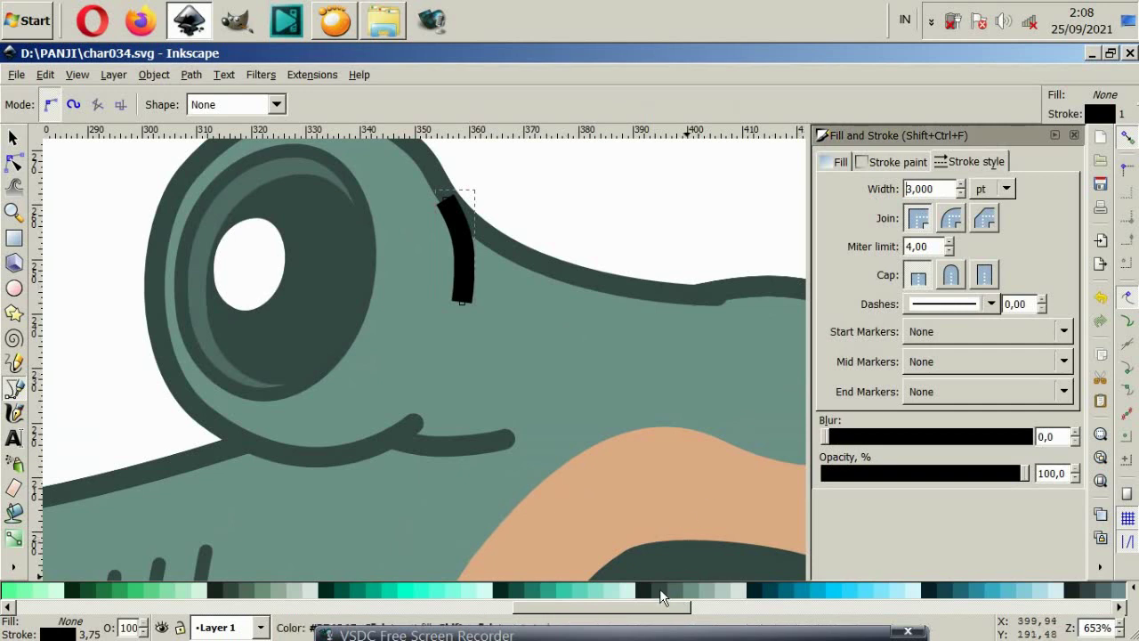
shift+click(659, 588)
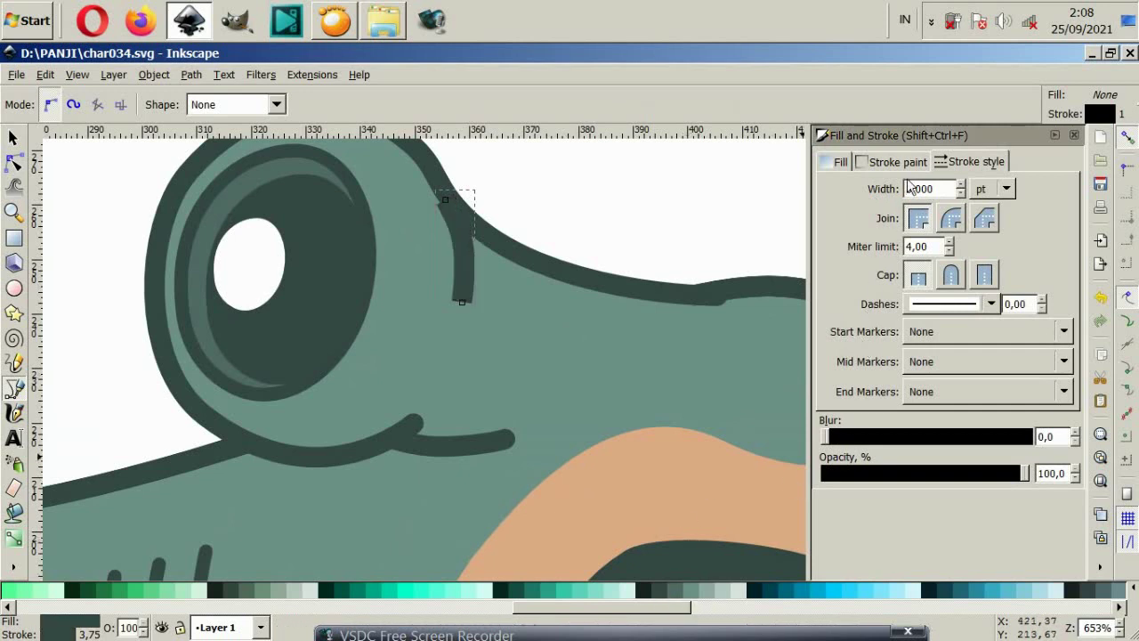
click(950, 218)
click(950, 276)
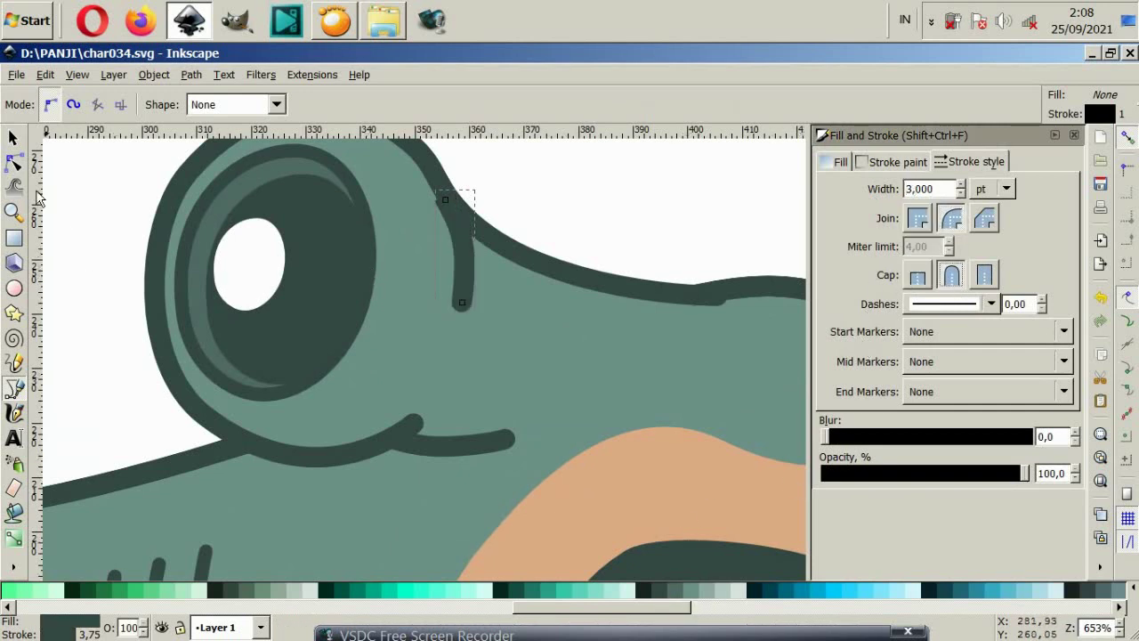
Step: Nudge the short curve up slightly and deselect it
click(13, 138)
drag(452, 252, 454, 241)
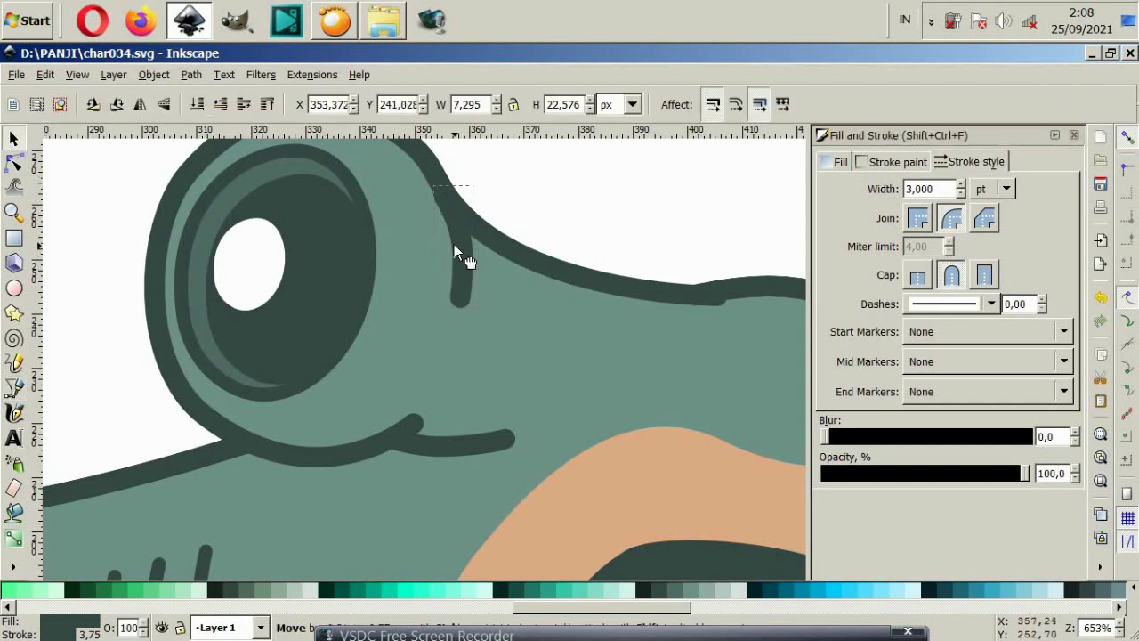
key(Escape)
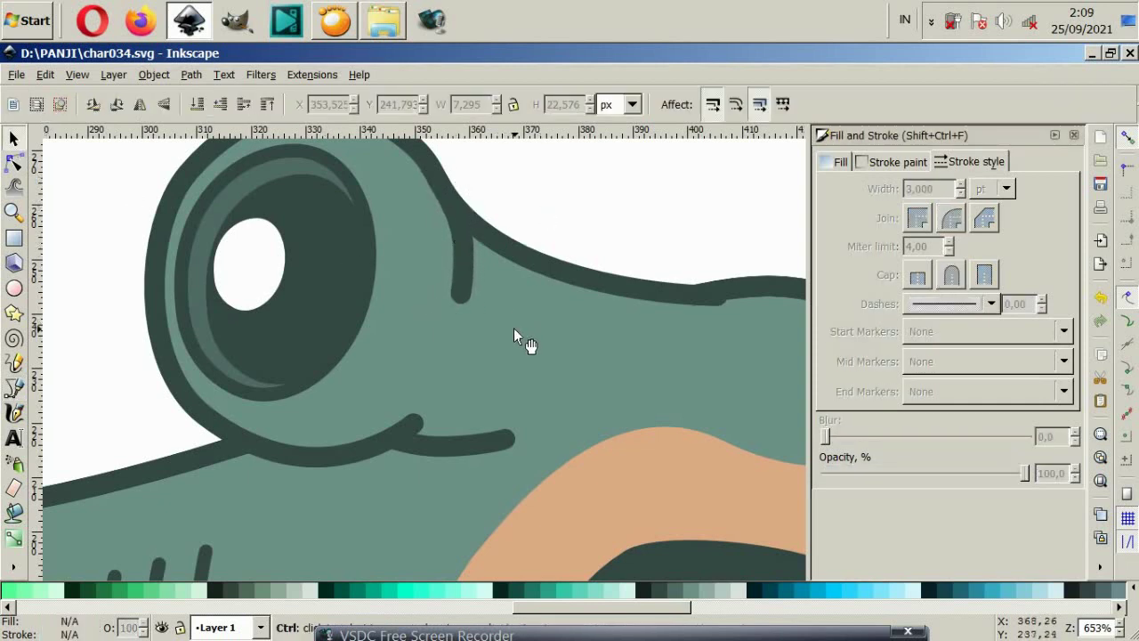
scroll(516, 329, down, 4)
scroll(623, 418, down, 2)
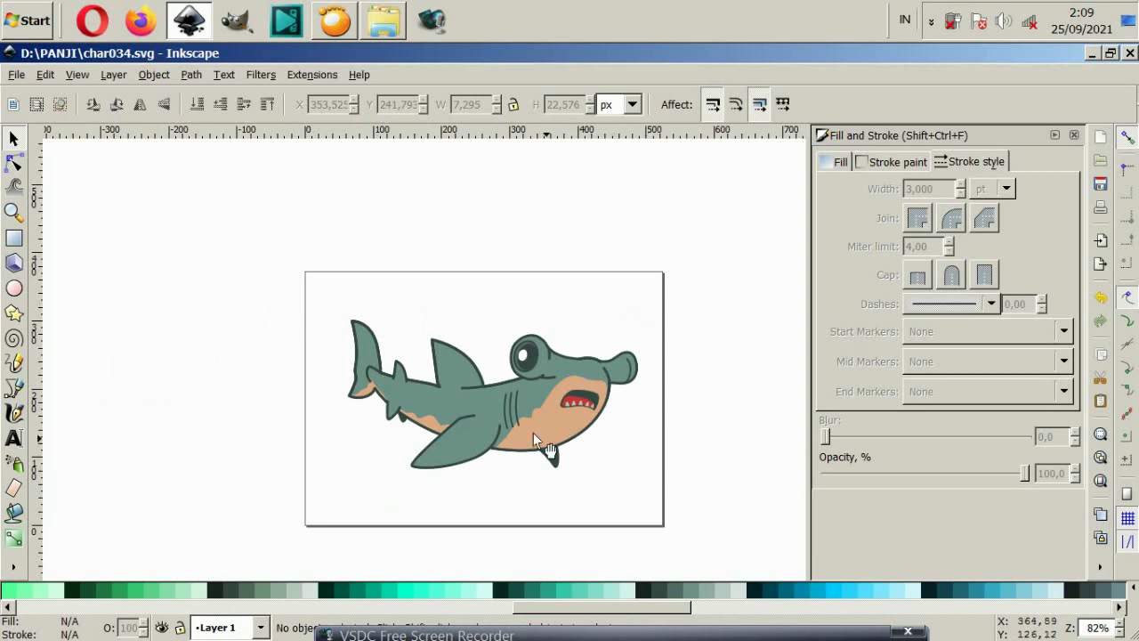
Step: Select the face and tail marks and set their stroke width to 2 pt
scroll(533, 432, up, 2)
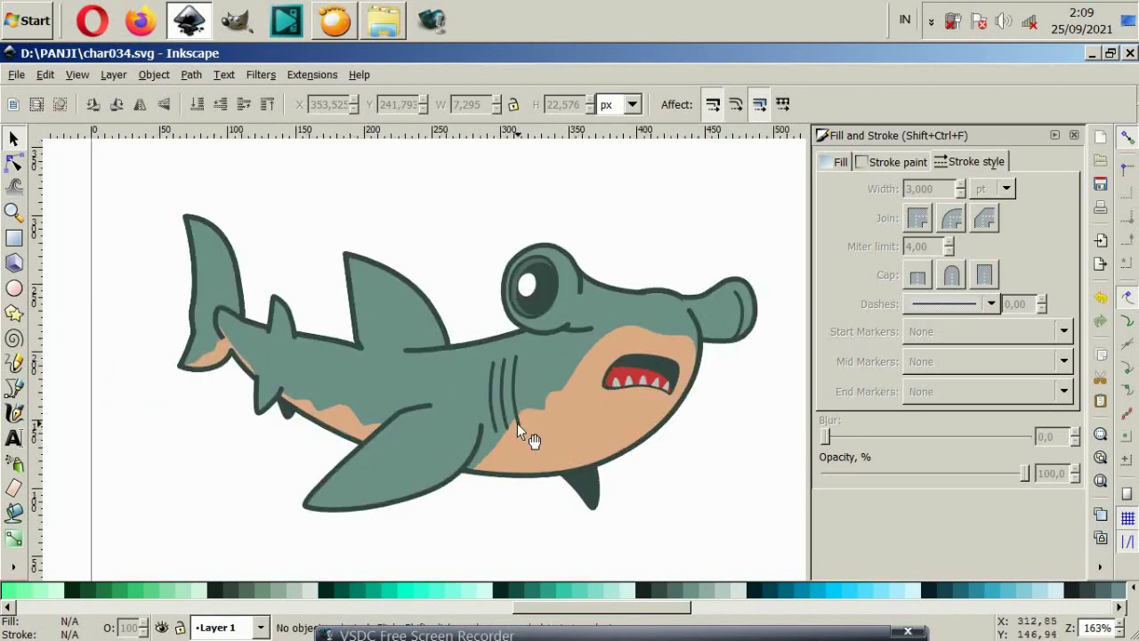
click(578, 298)
shift+click(578, 297)
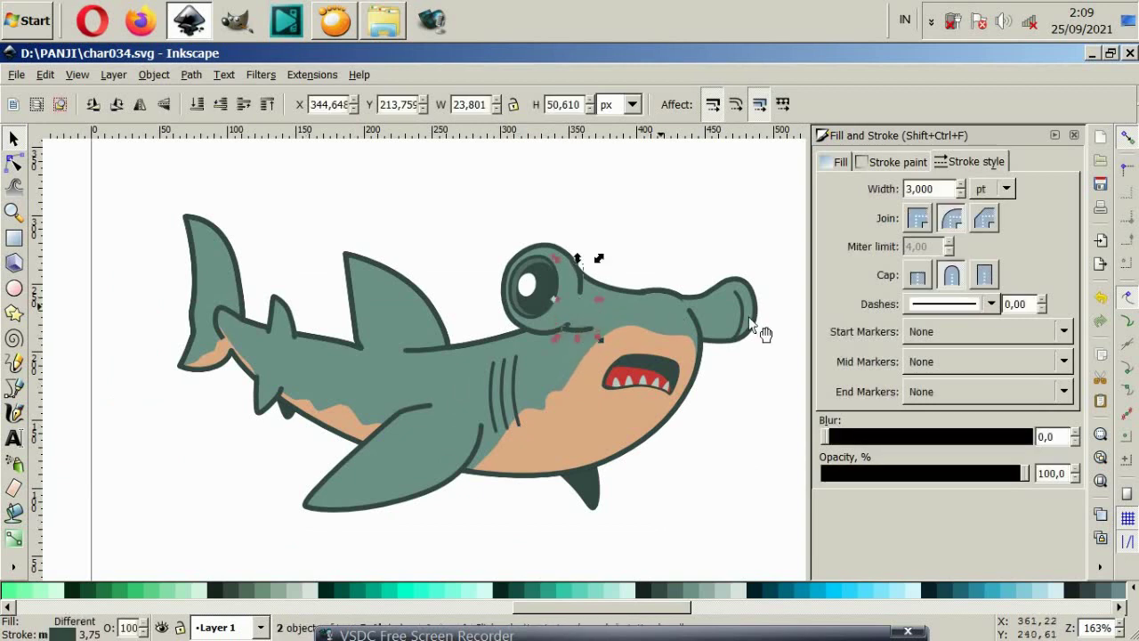
shift+click(725, 314)
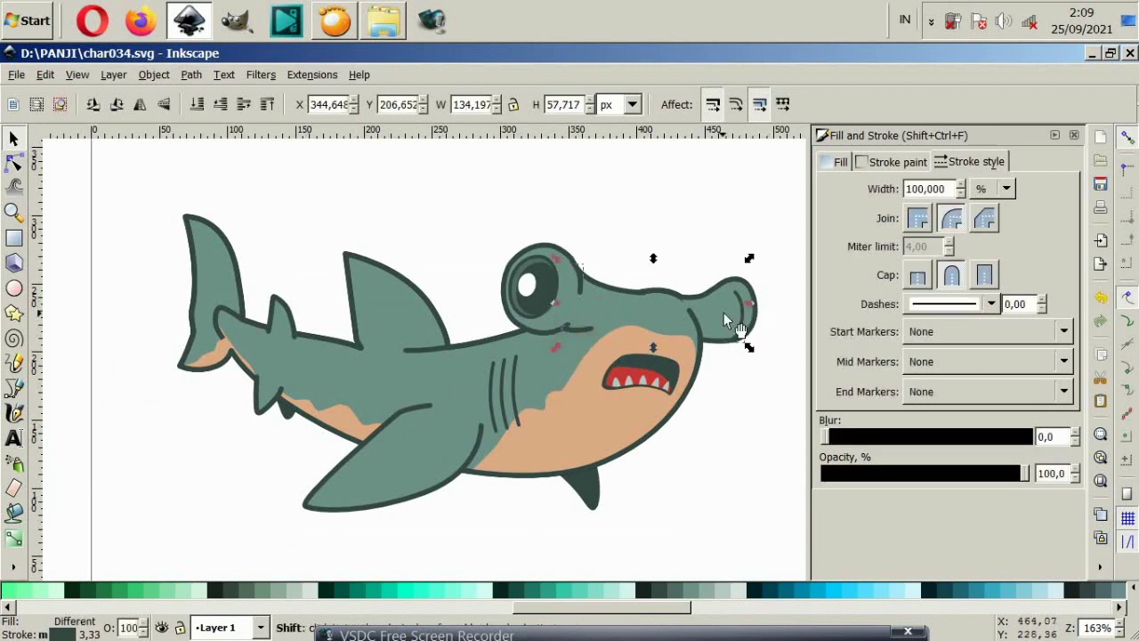
shift+click(219, 328)
click(992, 189)
click(979, 199)
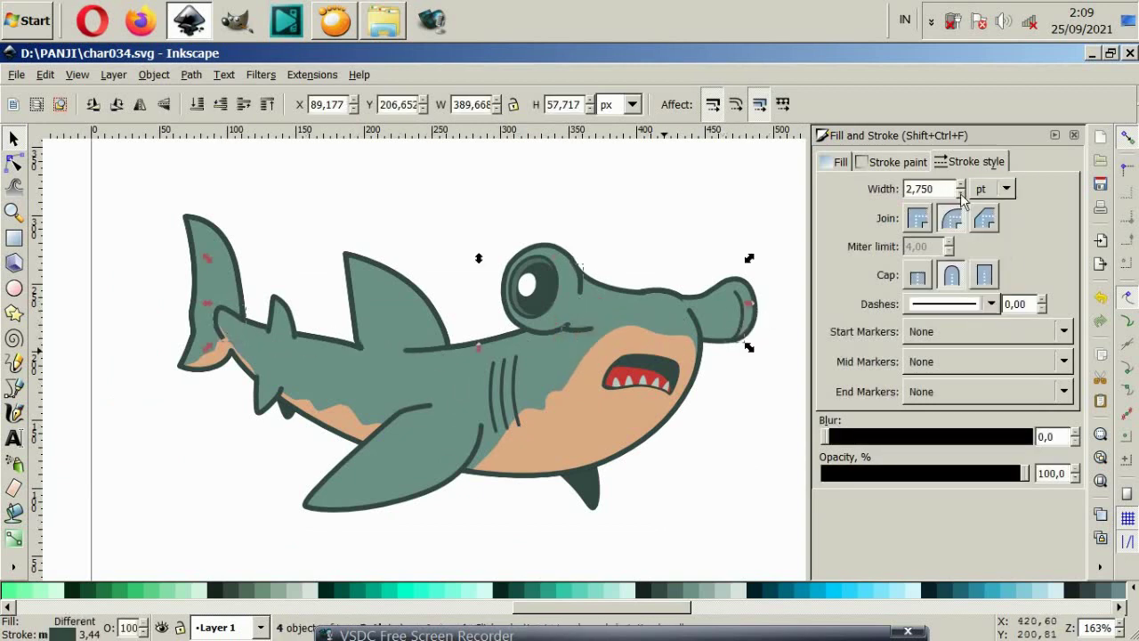
triple_click(925, 189)
text(2)
key(Return)
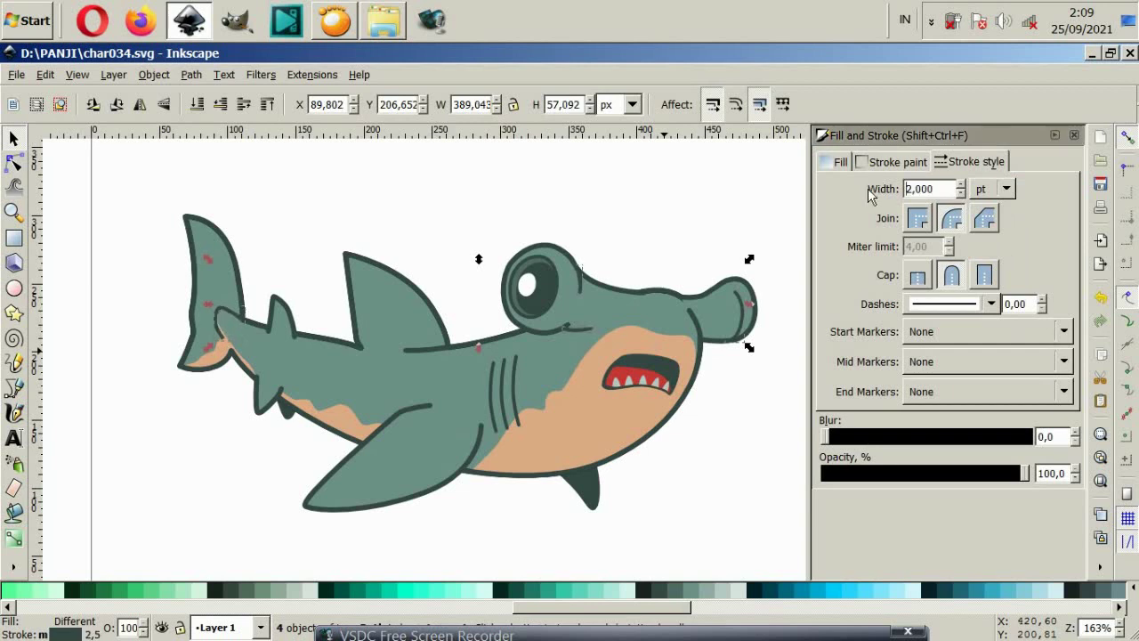
Step: Check the stroke widths of the hammer-head tip and a gill line, then deselect
click(654, 264)
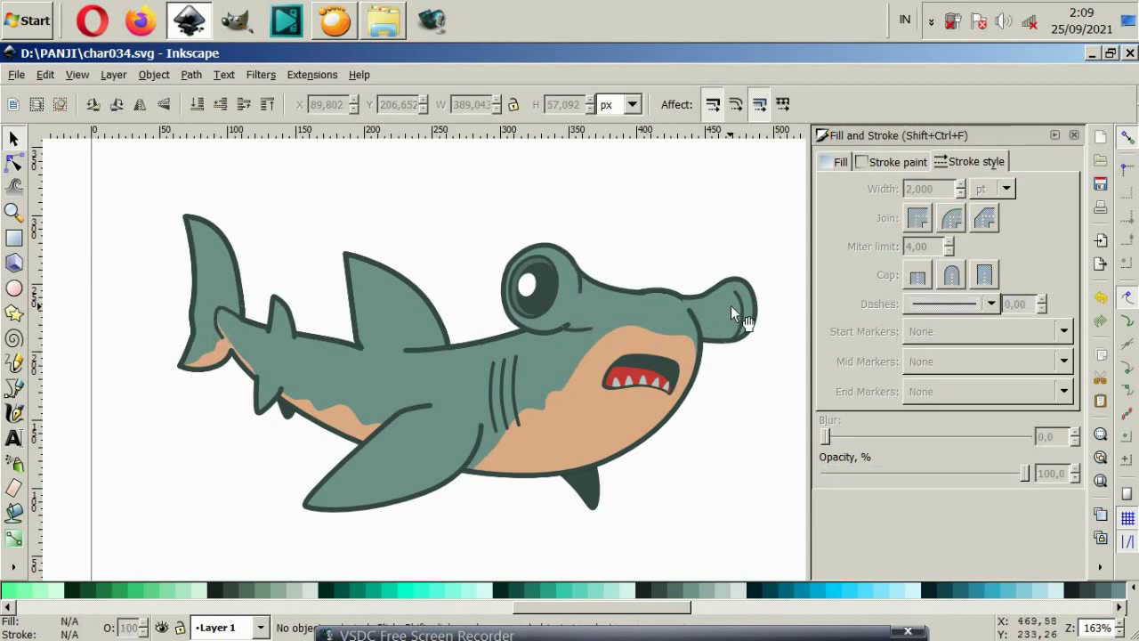
click(735, 306)
click(625, 251)
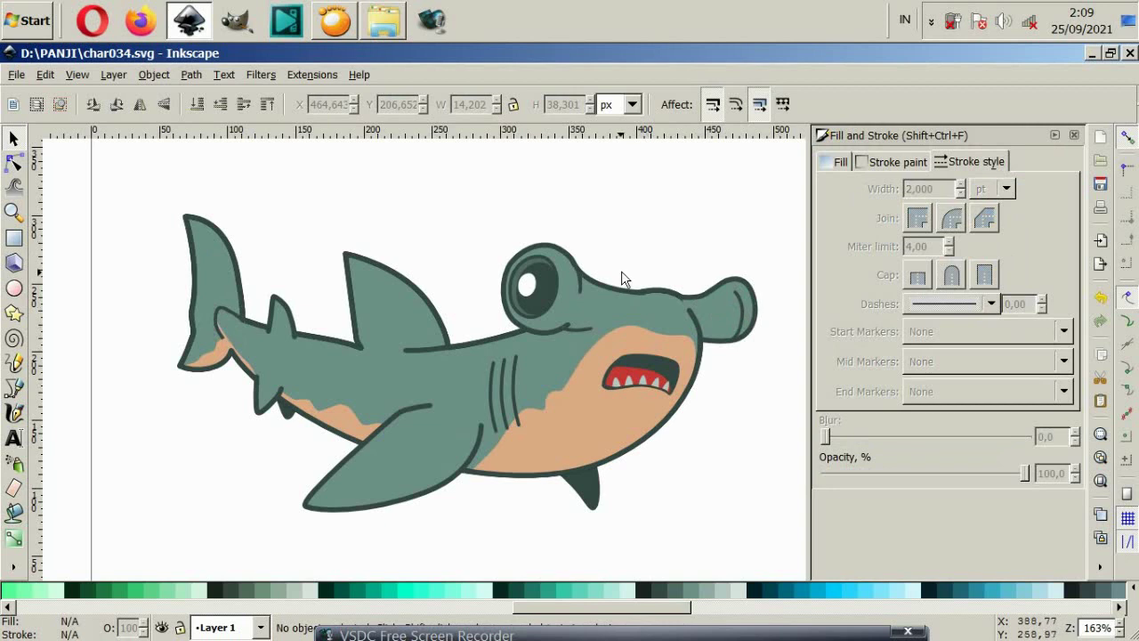
click(509, 397)
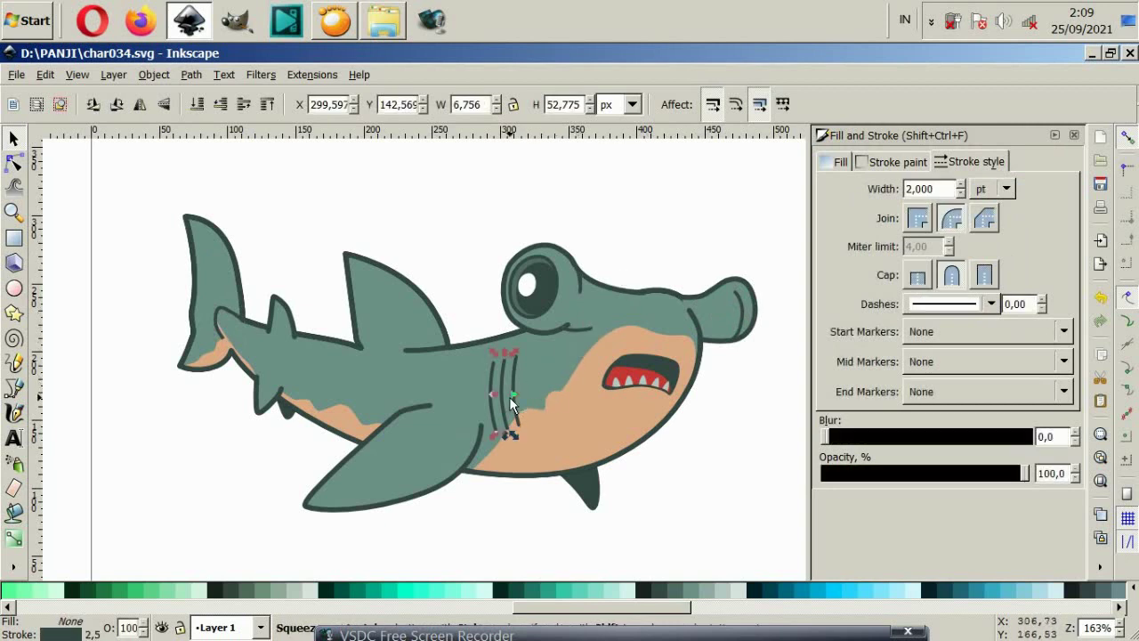
click(470, 498)
scroll(457, 483, down, 2)
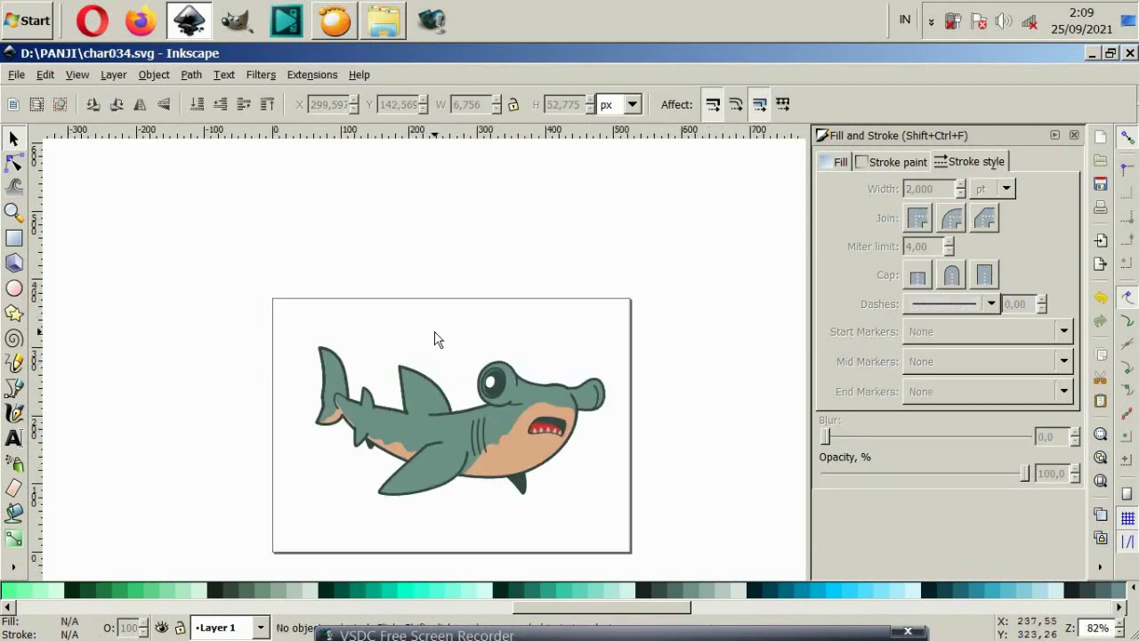
scroll(430, 367, up, 2)
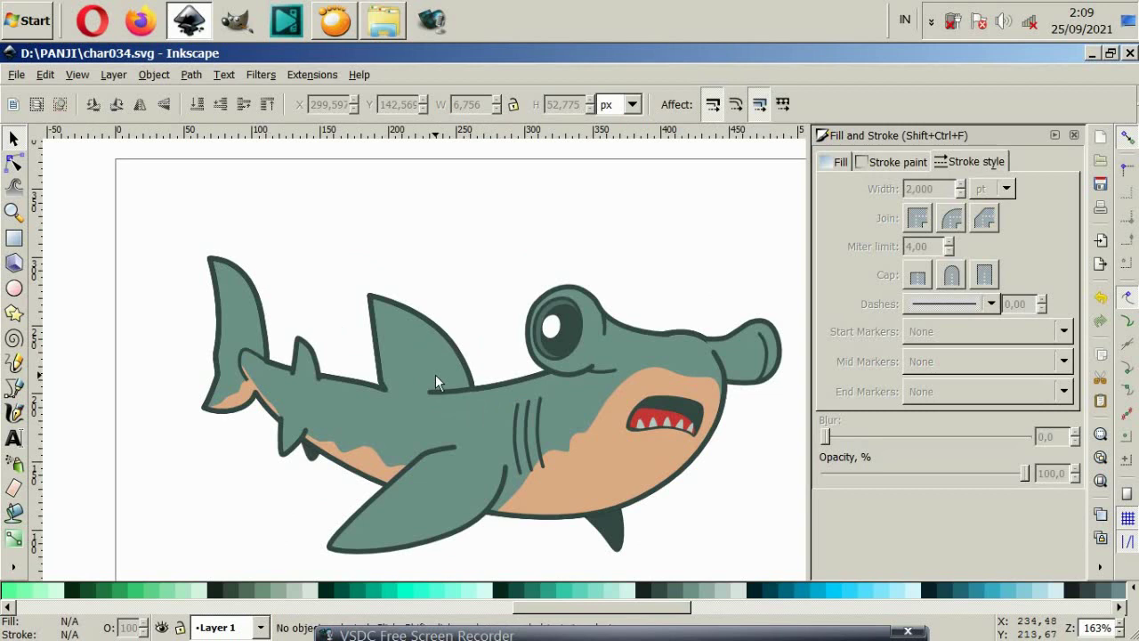
scroll(444, 395, up, 2)
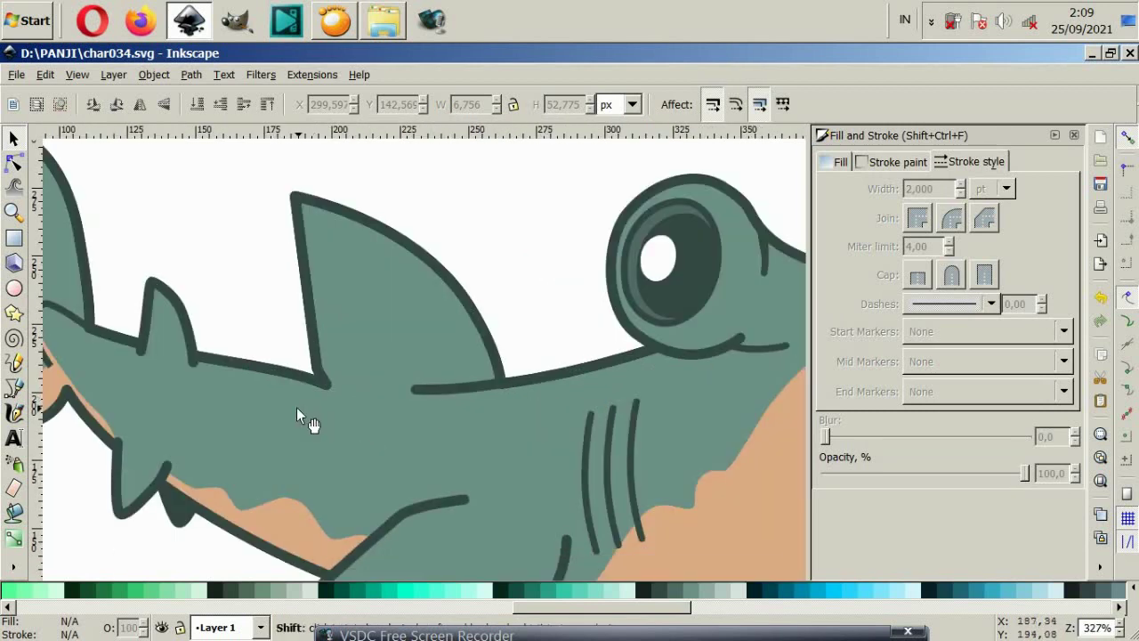
scroll(297, 408, left, 3)
Step: Start a black Bezier path at the tail tip and trace along the back toward the gills
click(15, 389)
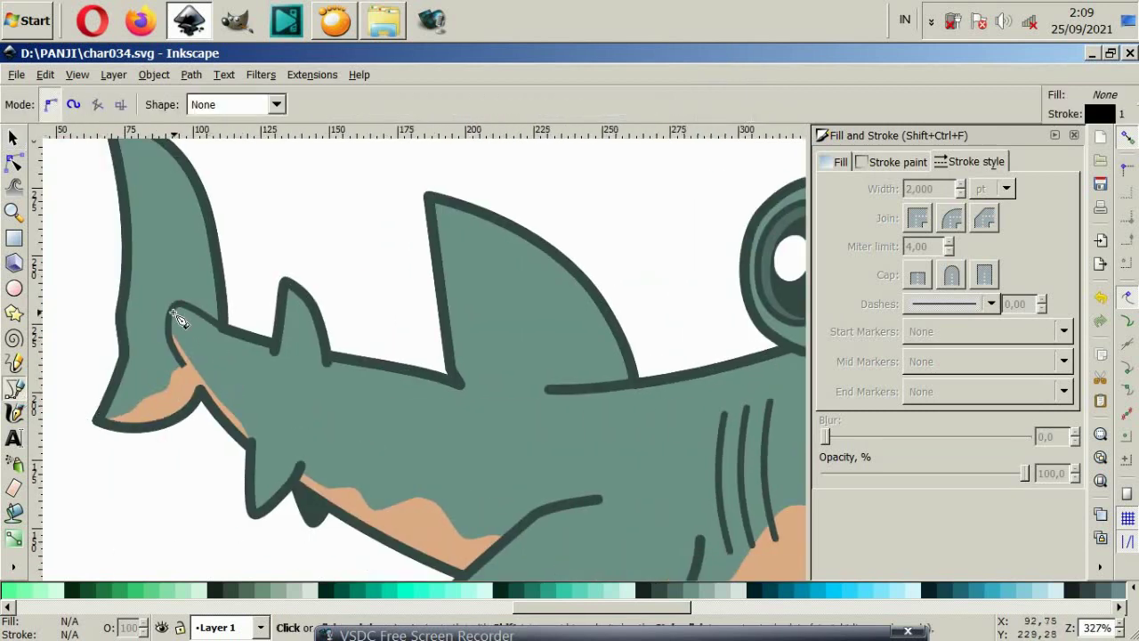
scroll(178, 321, up, 2)
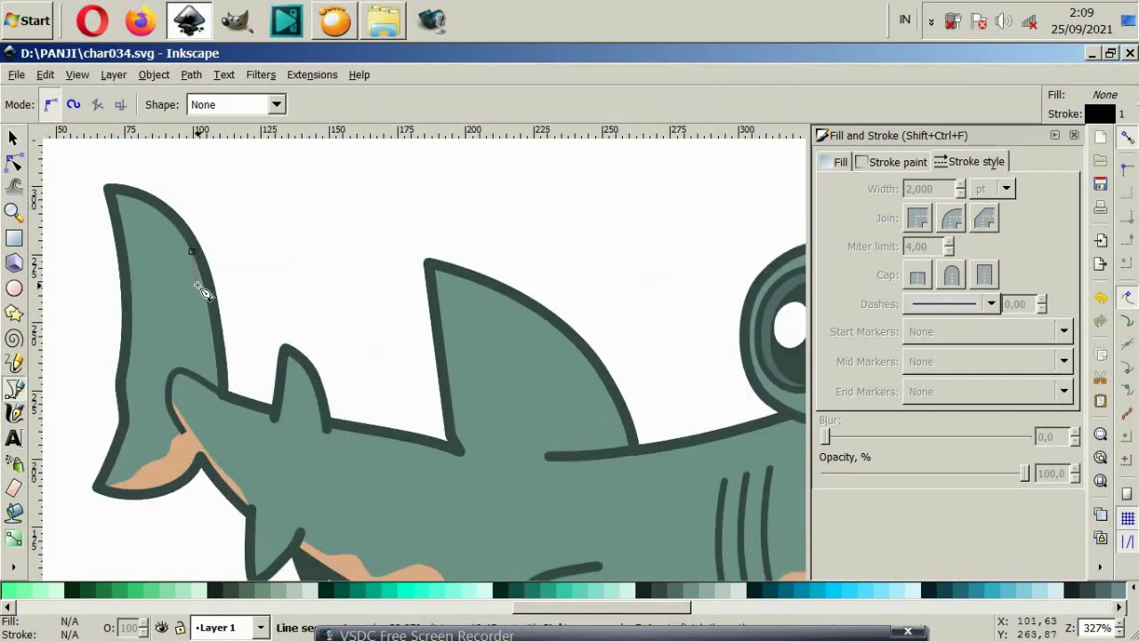
click(157, 205)
drag(184, 264, 181, 309)
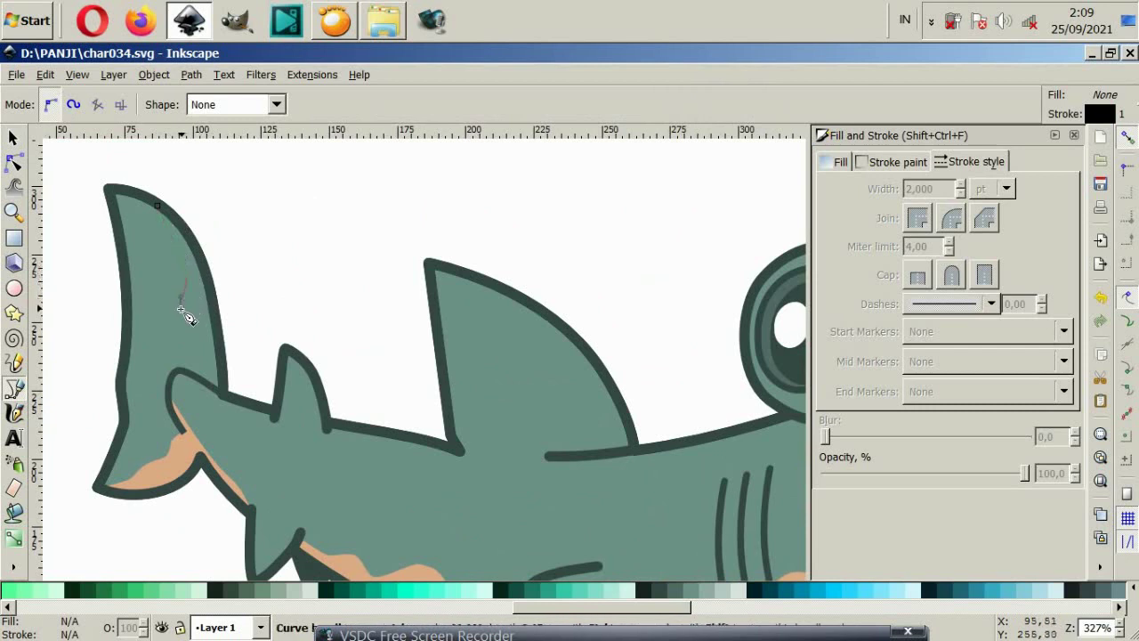
click(188, 376)
drag(189, 393, 242, 425)
drag(388, 476, 433, 483)
drag(531, 509, 554, 509)
scroll(600, 508, right, 3)
scroll(588, 504, right, 2)
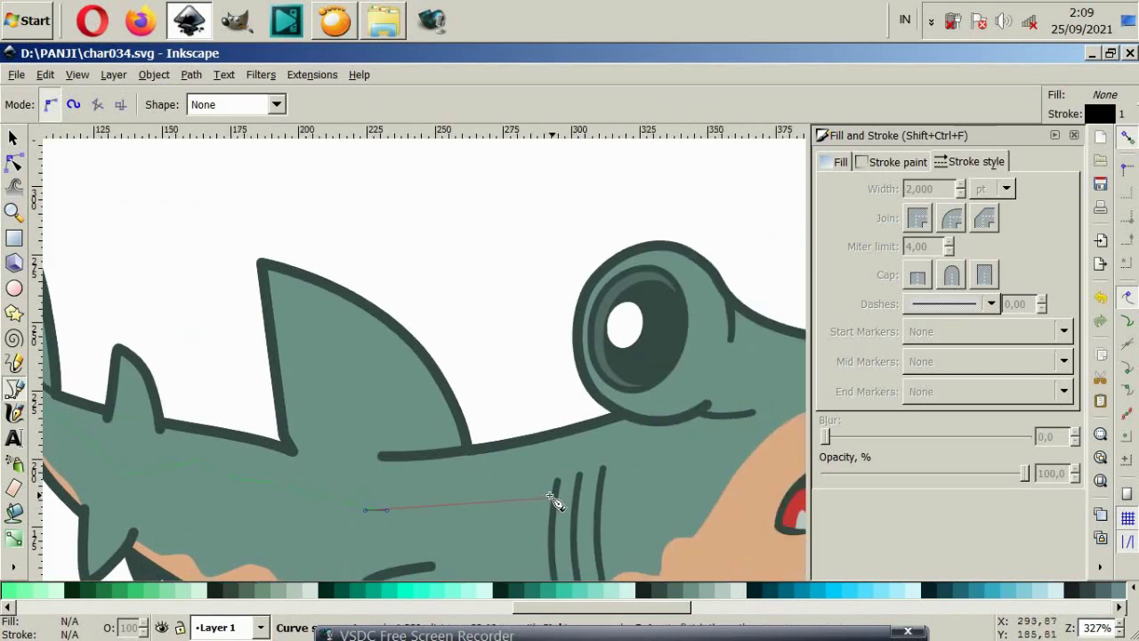
Step: Continue the trace toward the head and up the dorsal fin, closing it at the tail tip
click(595, 464)
click(665, 451)
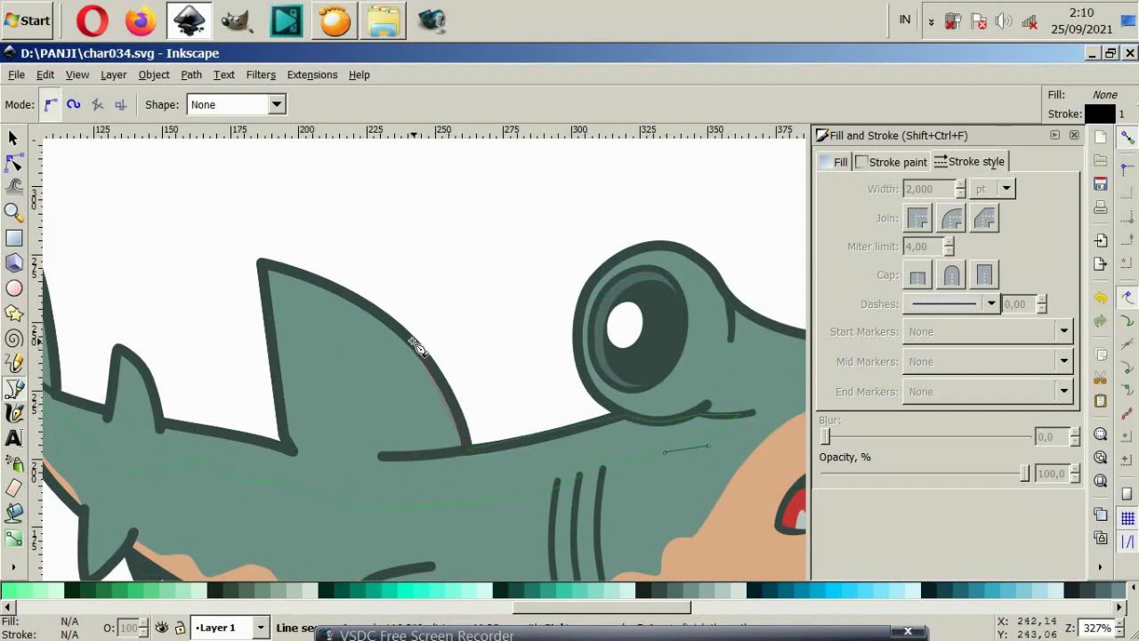
drag(414, 344, 382, 315)
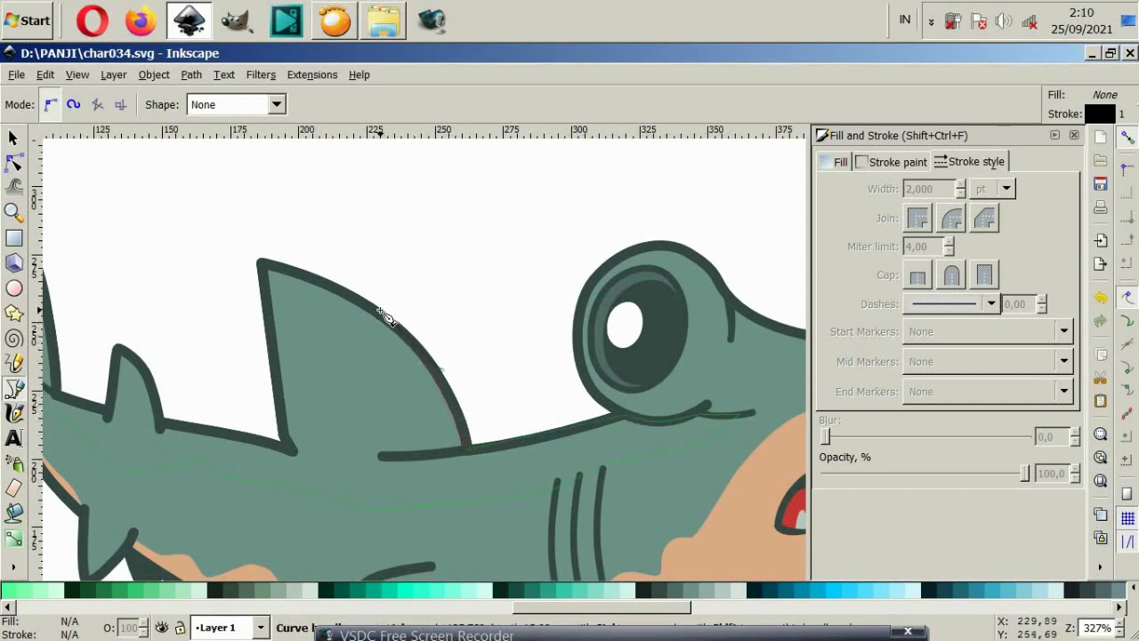
drag(384, 317, 347, 298)
click(350, 299)
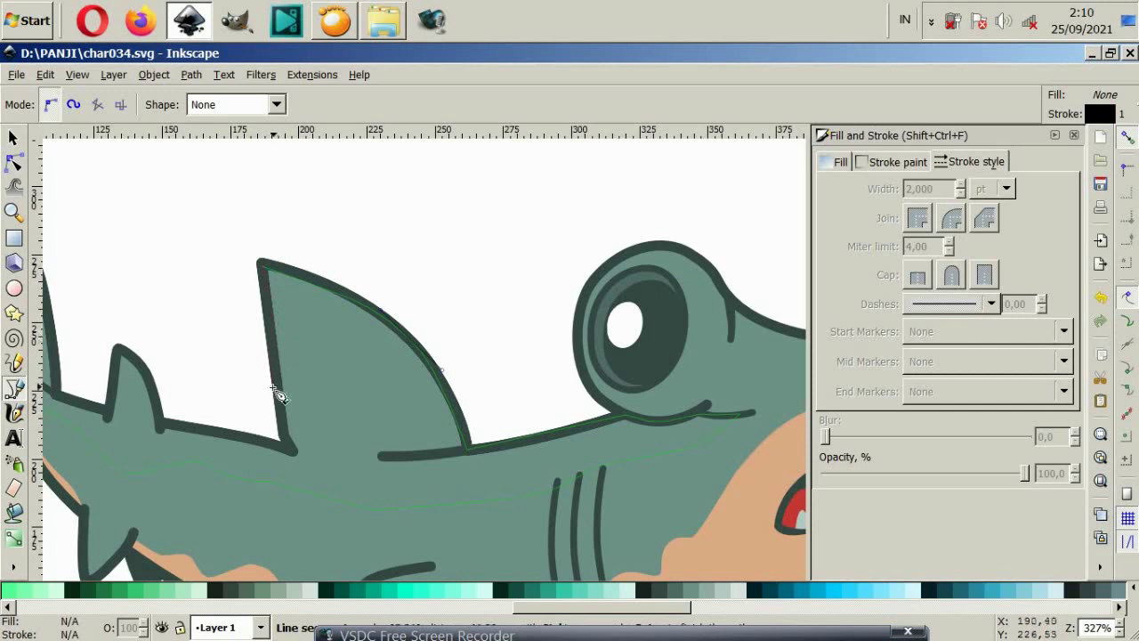
scroll(277, 456, left, 2)
scroll(275, 454, left, 4)
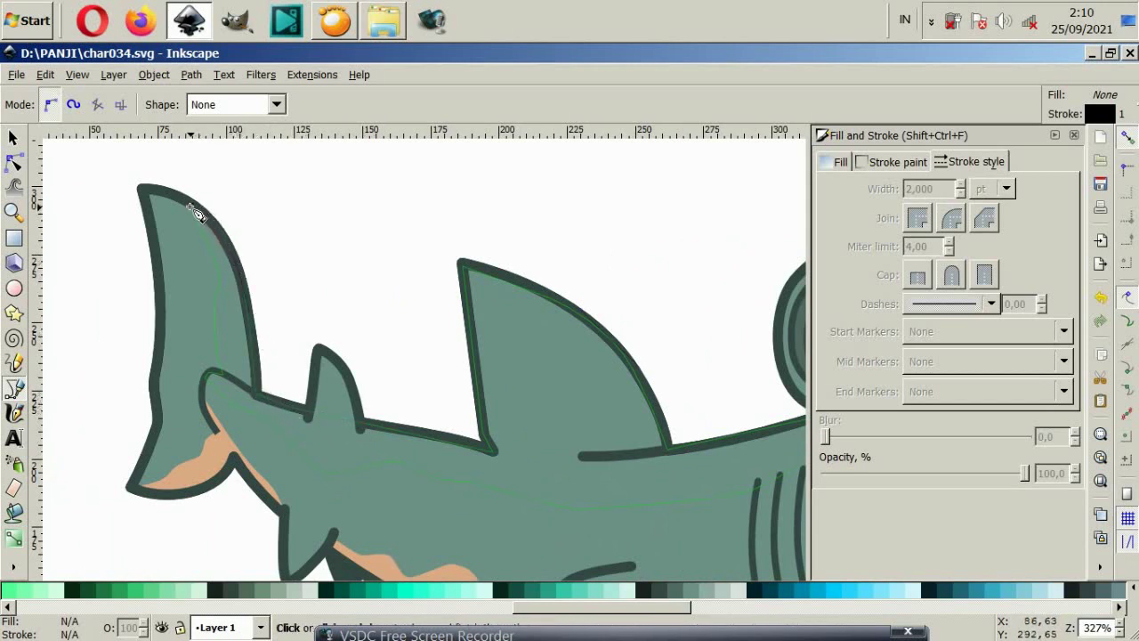
drag(193, 208, 183, 213)
scroll(465, 465, down, 3)
Step: Draw a closed curved line along the dorsal fin's front edge down to its base
scroll(331, 407, up, 1)
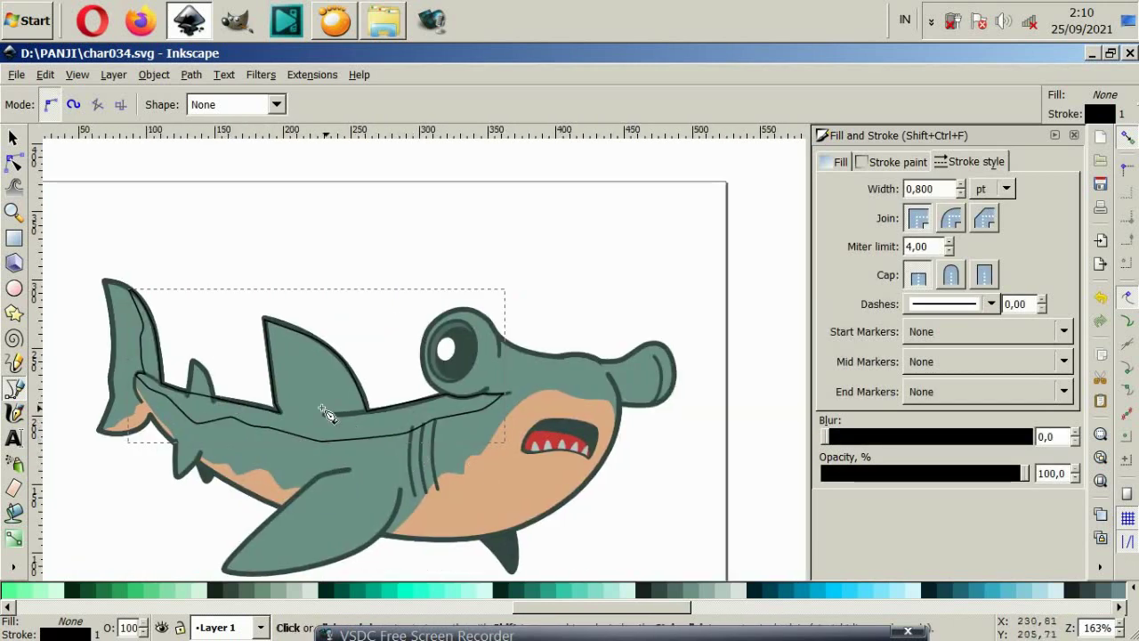
scroll(256, 383, up, 4)
scroll(213, 347, down, 2)
scroll(224, 375, up, 2)
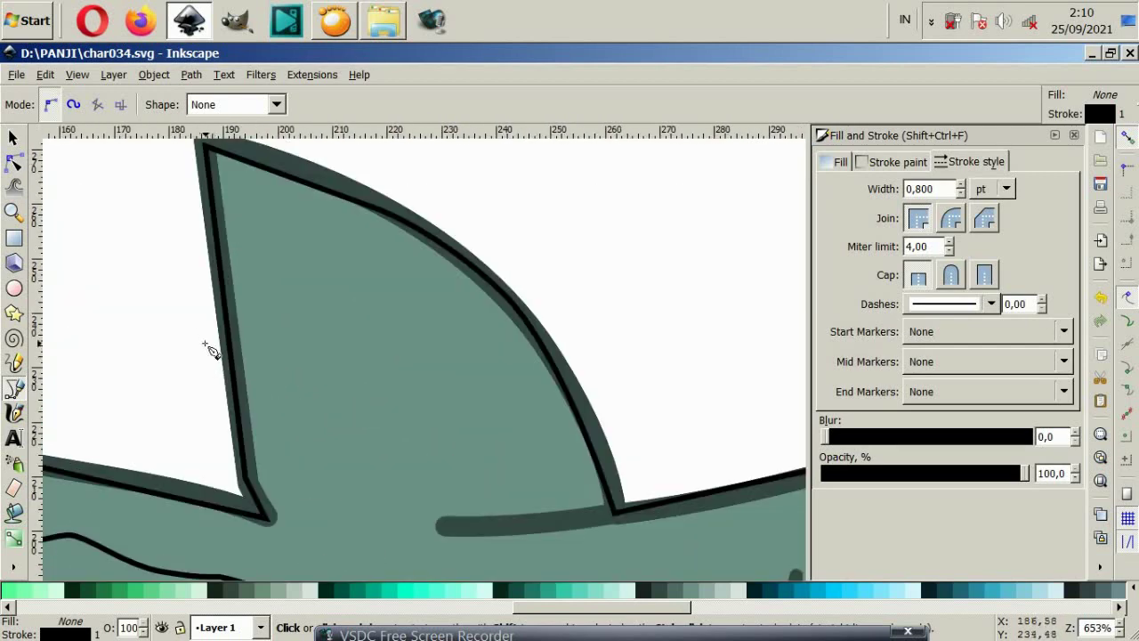
scroll(203, 270, down, 1)
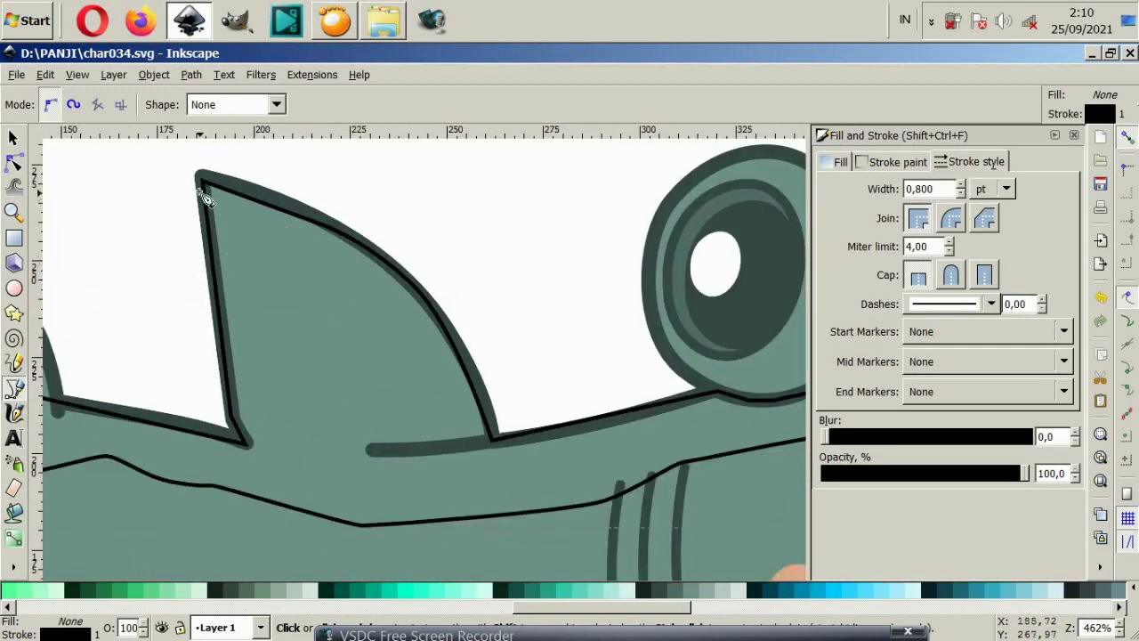
click(189, 243)
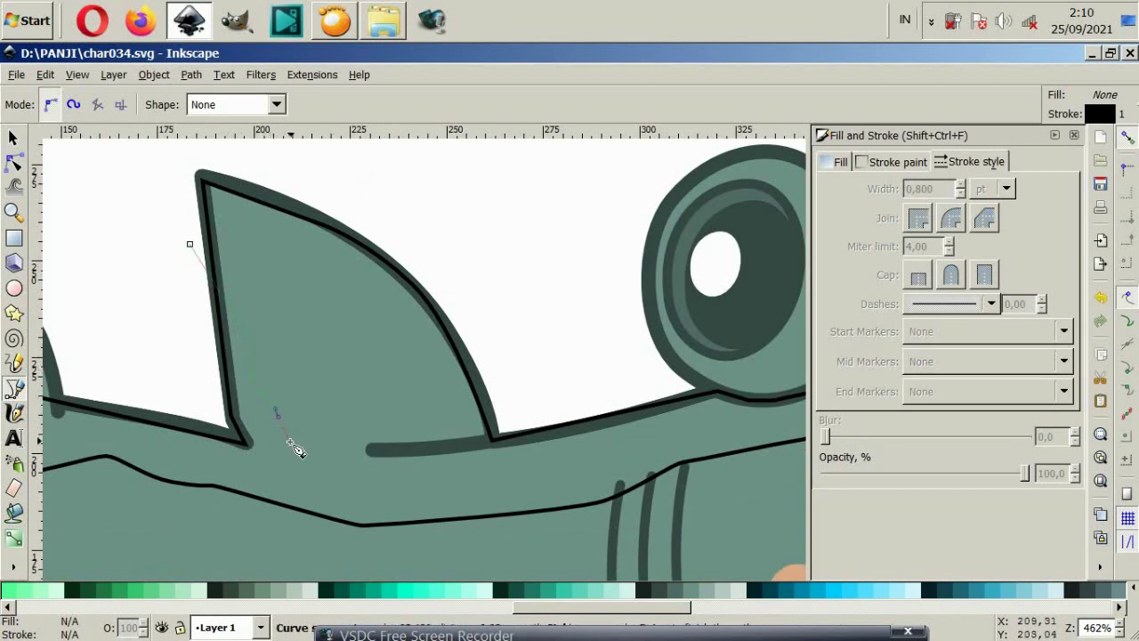
drag(271, 449, 229, 443)
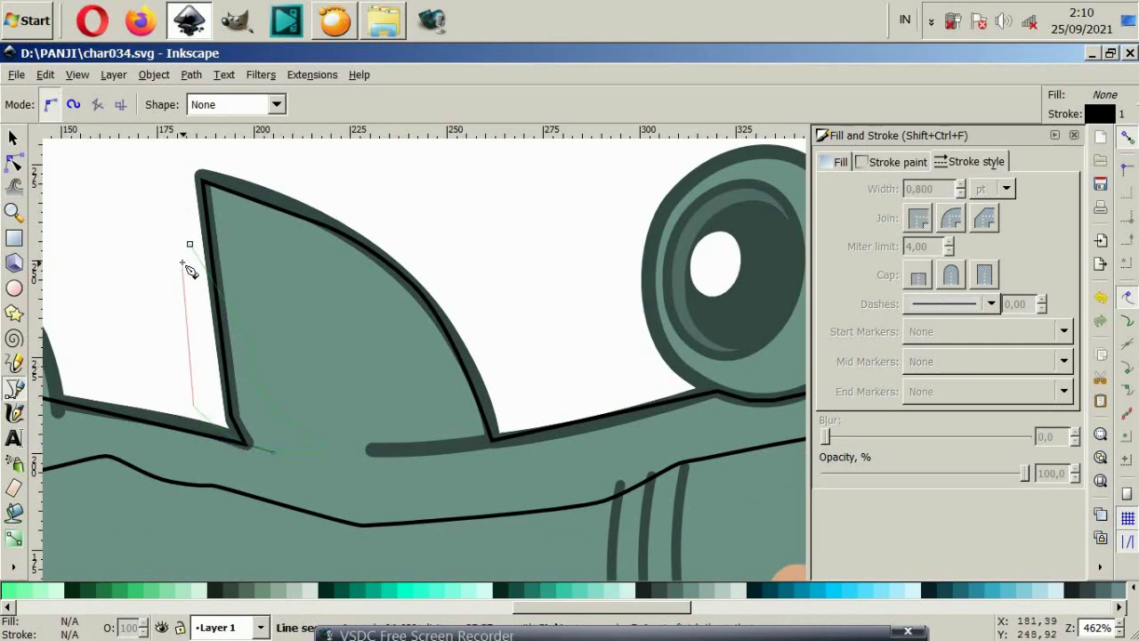
click(190, 244)
scroll(292, 386, down, 2)
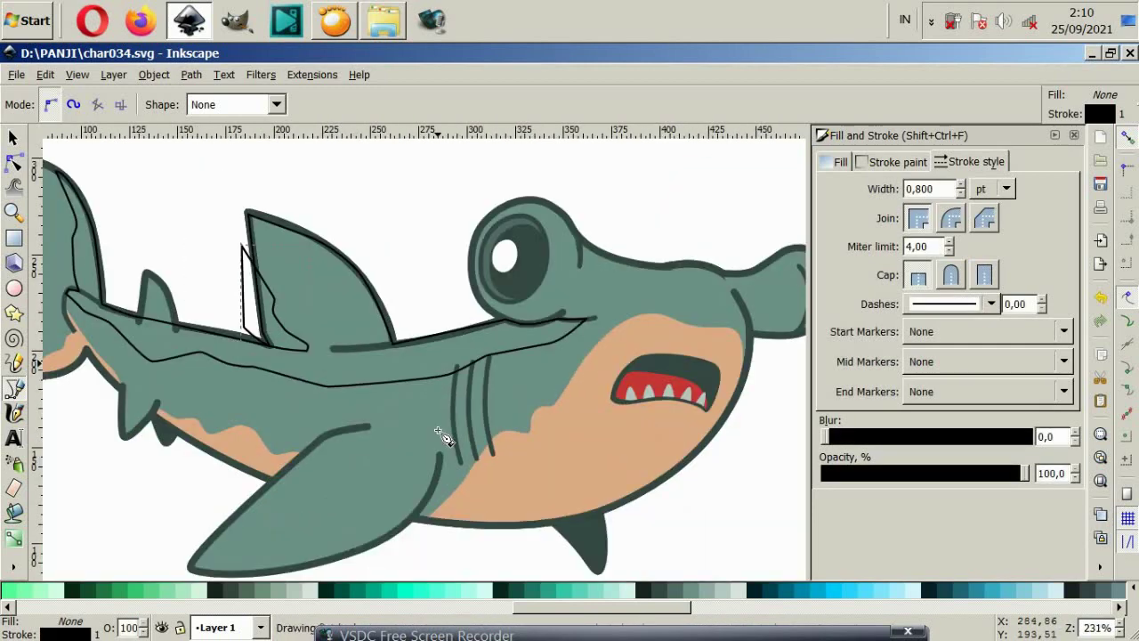
scroll(423, 433, left, 1)
scroll(339, 428, left, 1)
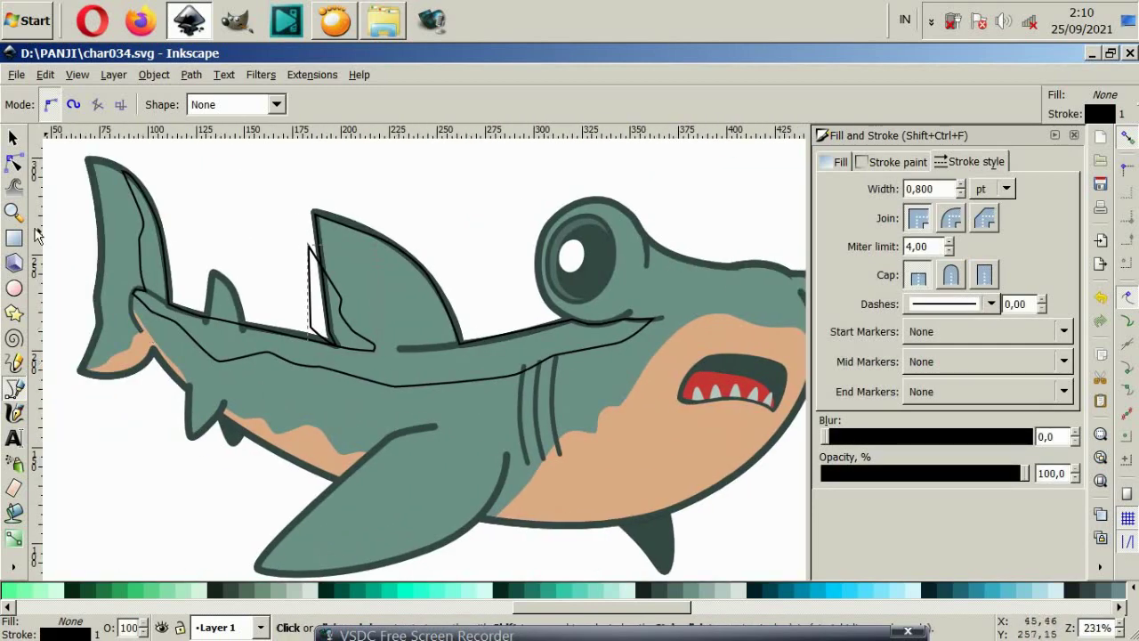
Step: Move nodes on the traced back line to smooth its curve toward the tail
click(13, 163)
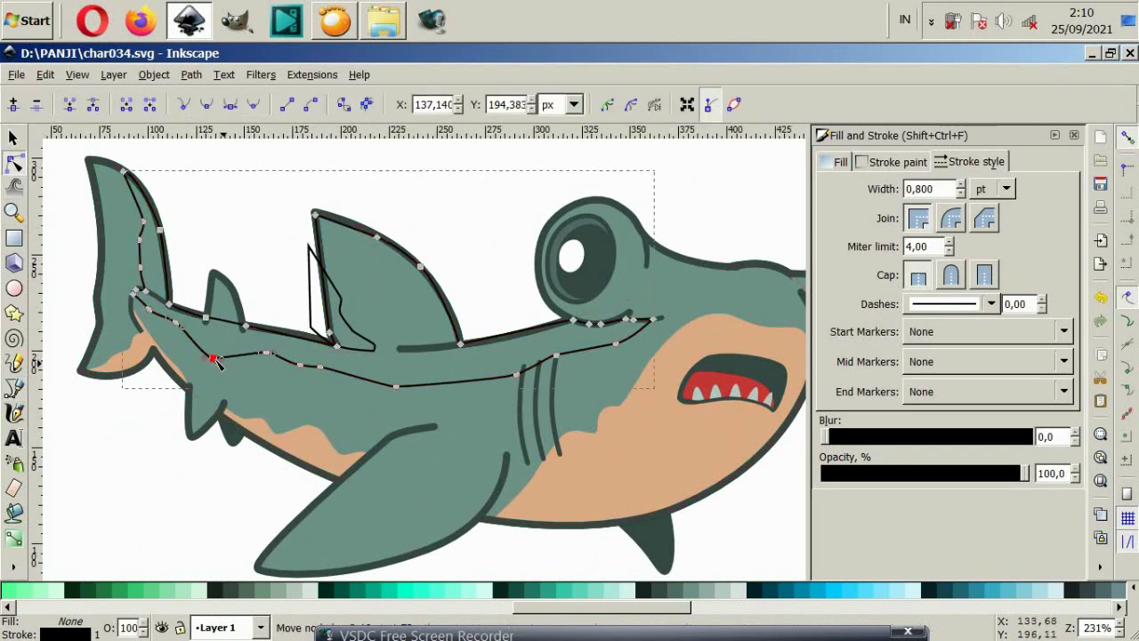
drag(215, 360, 222, 354)
drag(301, 365, 296, 376)
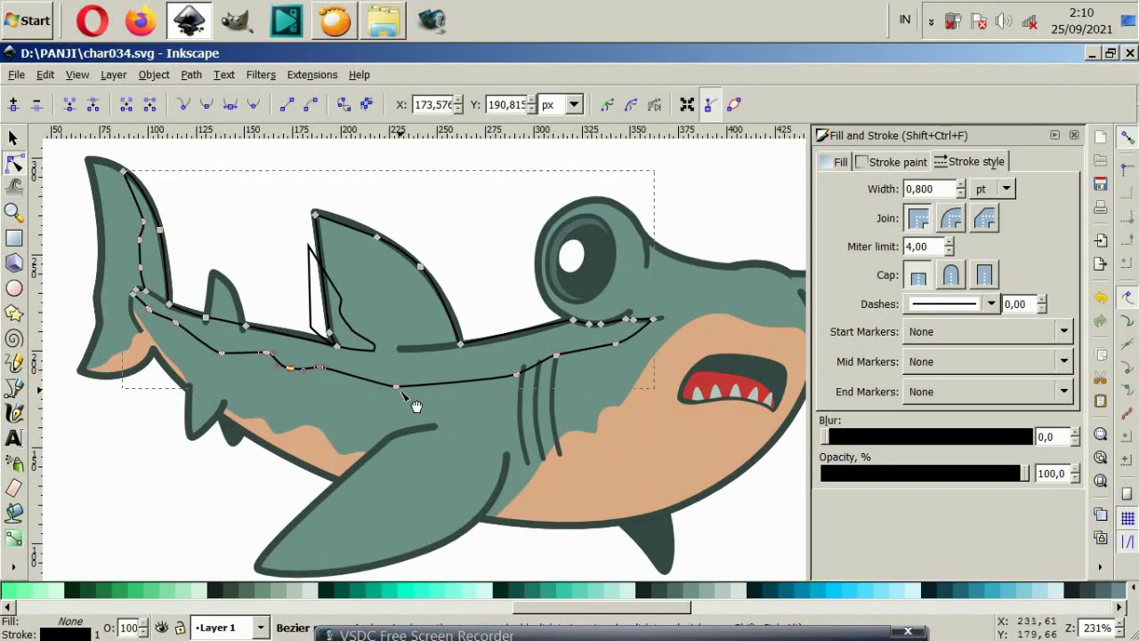
click(221, 354)
drag(222, 356, 197, 344)
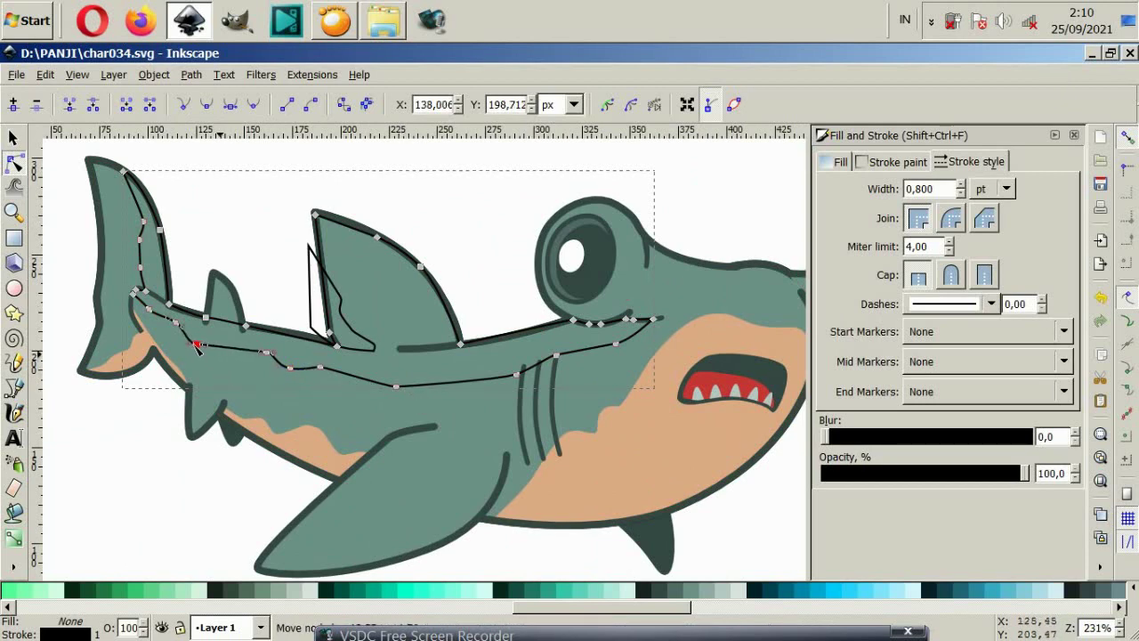
click(205, 244)
click(204, 245)
Step: Start a shading path on the head and trace it out along the hammer to its tip
ctrl+scroll(204, 244, down, 2)
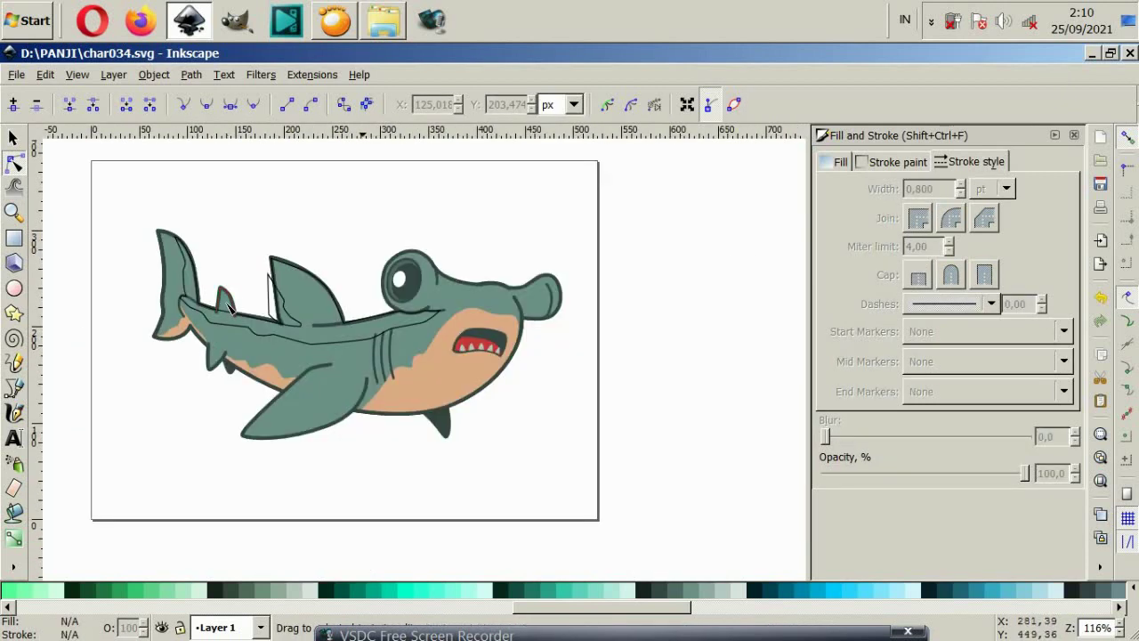
ctrl+scroll(525, 298, up, 4)
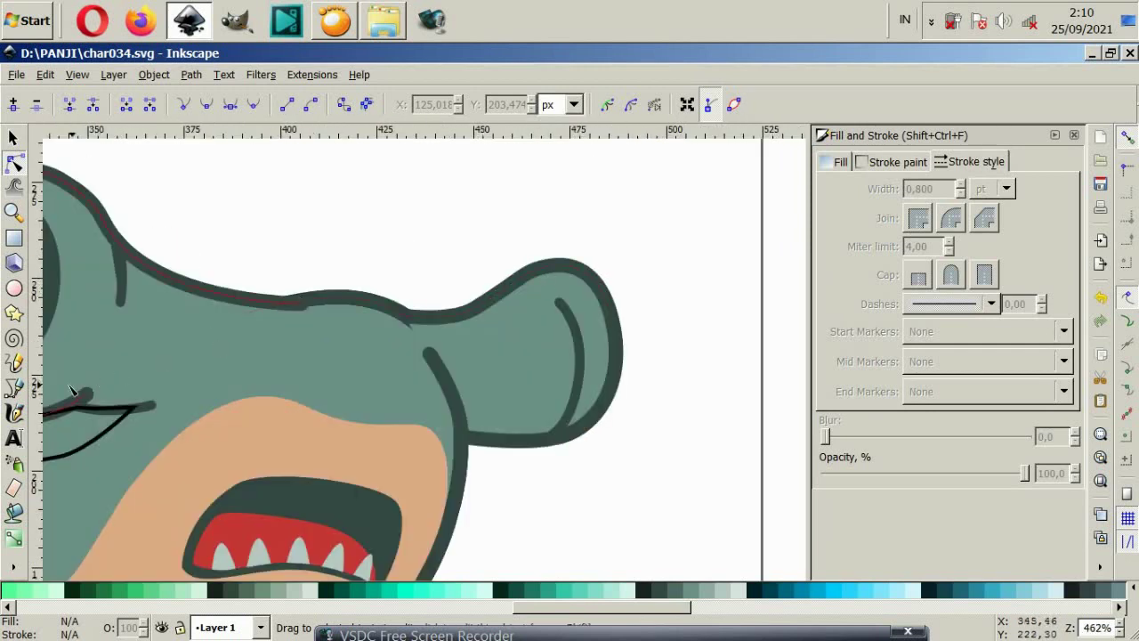
click(18, 392)
scroll(229, 356, left, 4)
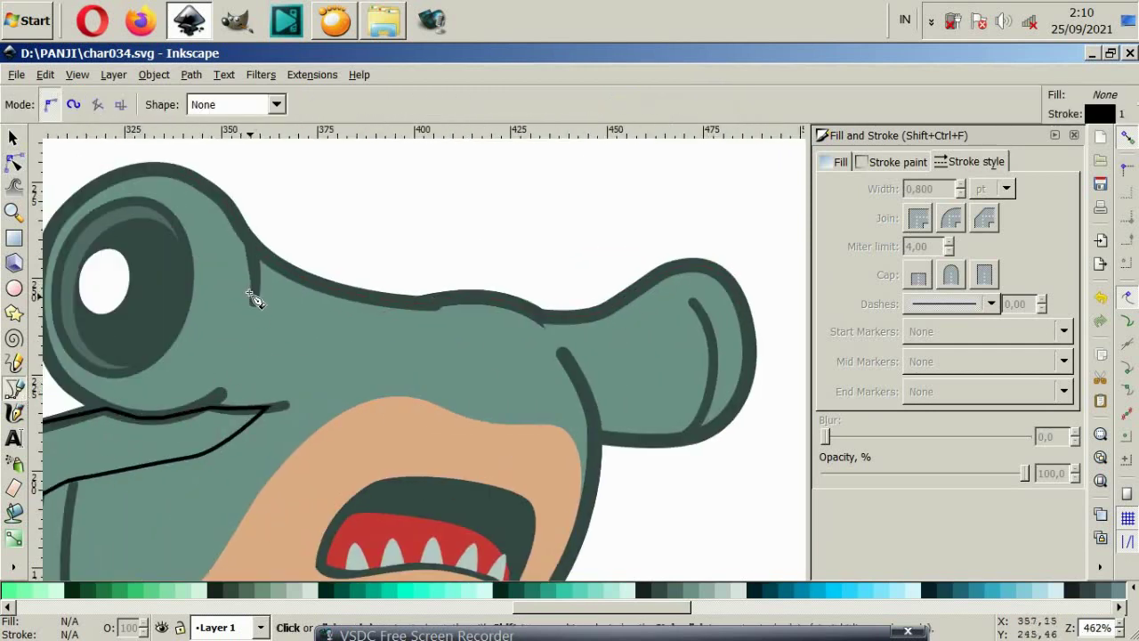
click(249, 252)
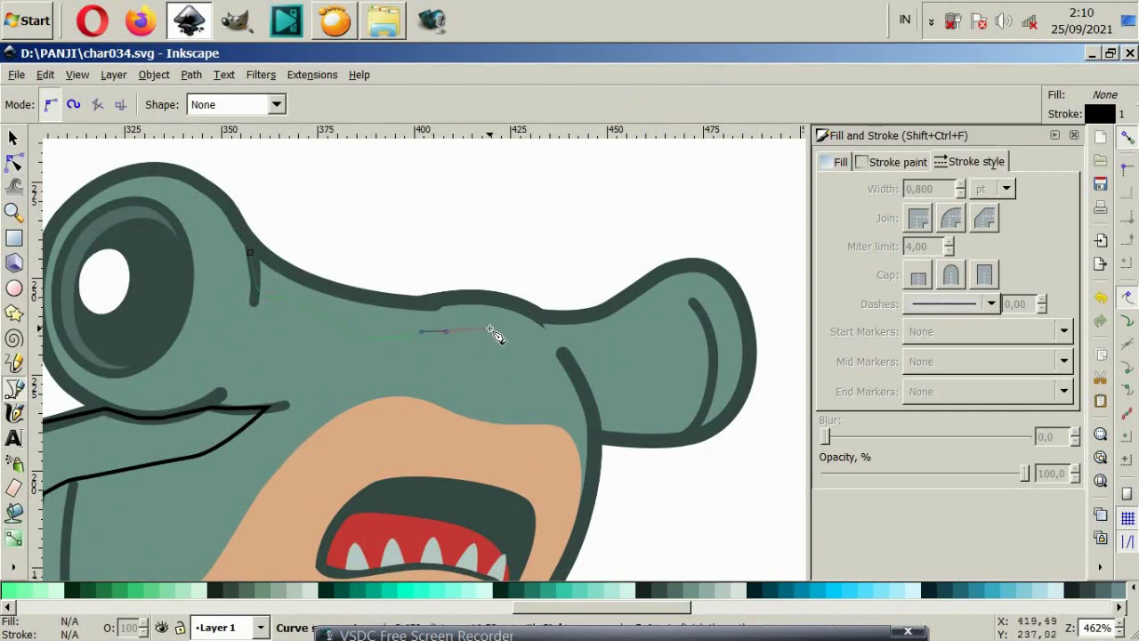
drag(543, 345, 573, 365)
mouse_move(677, 309)
mouse_down()
mouse_move(723, 342)
mouse_move(752, 334)
mouse_up()
click(745, 309)
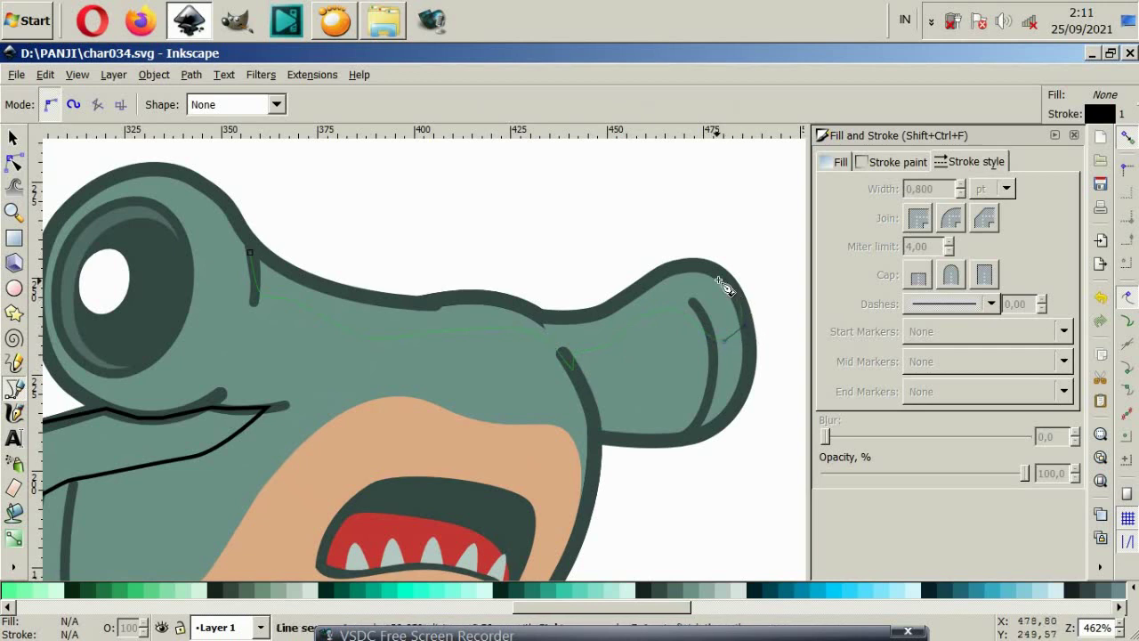
Step: Trace back over the hump and snout, close the path at its start, and deselect it
click(717, 273)
click(545, 319)
mouse_move(369, 298)
mouse_down()
mouse_move(223, 199)
mouse_move(187, 181)
mouse_move(166, 193)
mouse_move(212, 236)
mouse_up()
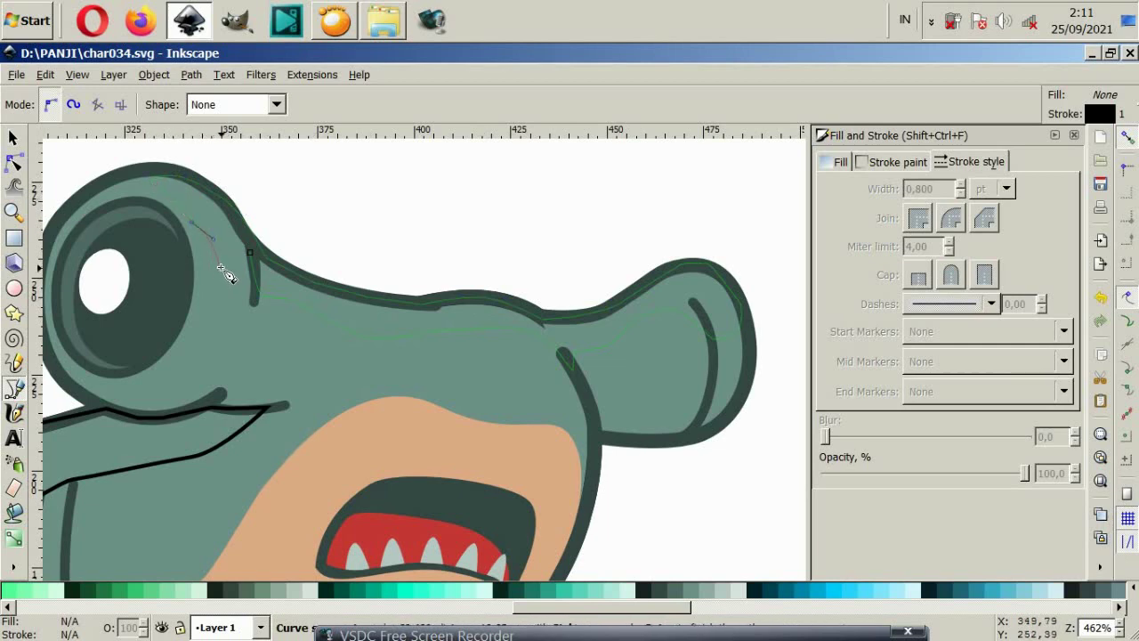
click(249, 252)
ctrl+scroll(308, 361, down, 2)
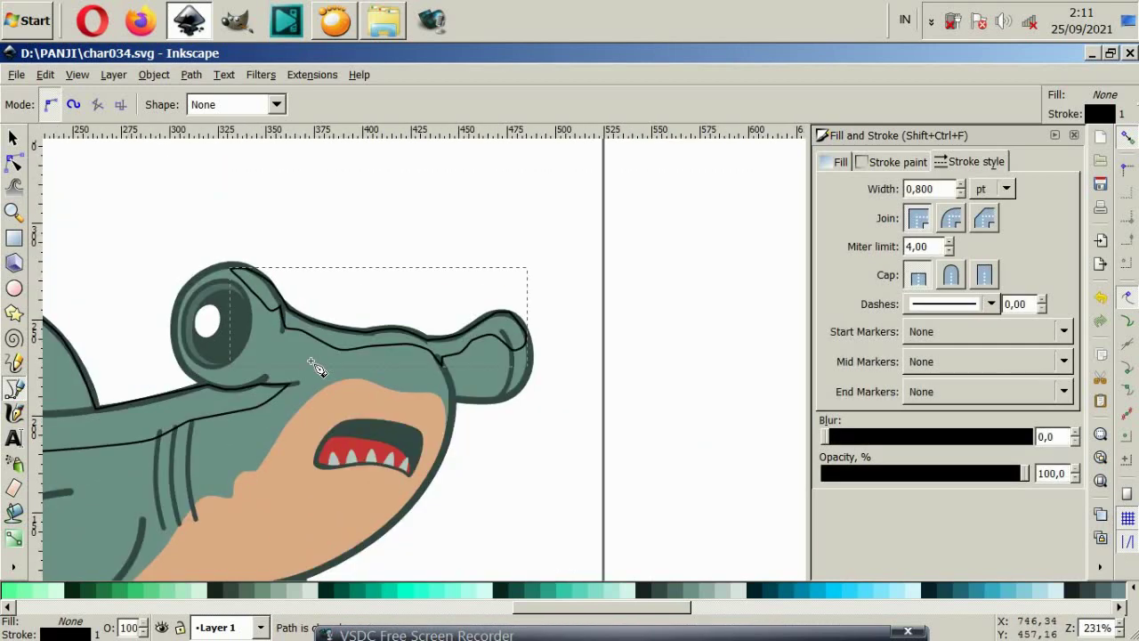
ctrl+scroll(316, 367, down, 2)
click(13, 138)
click(156, 194)
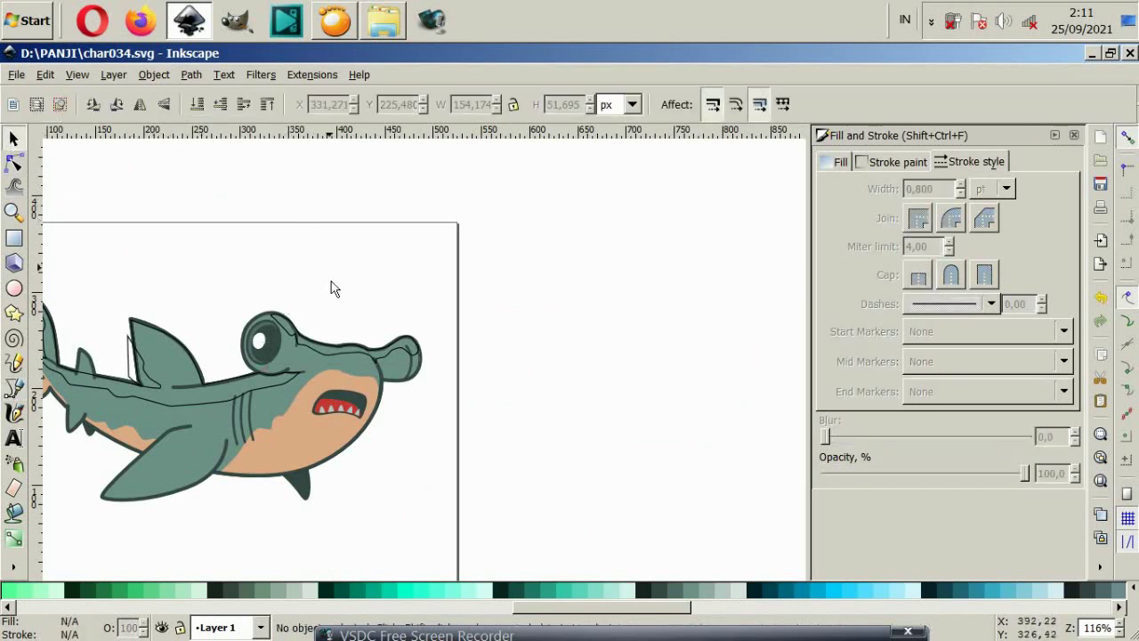
Step: Trace a closed path around the pectoral fin from its inner tip to its lower-left tip, then fit the page
drag(313, 470, 461, 389)
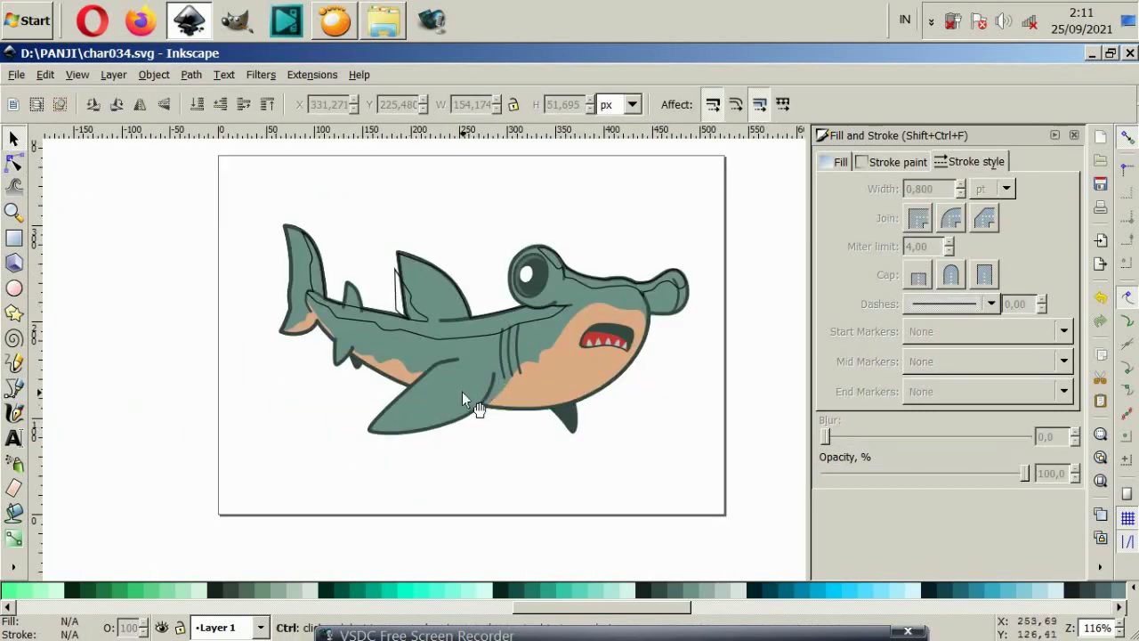
ctrl+scroll(462, 392, up, 4)
click(16, 392)
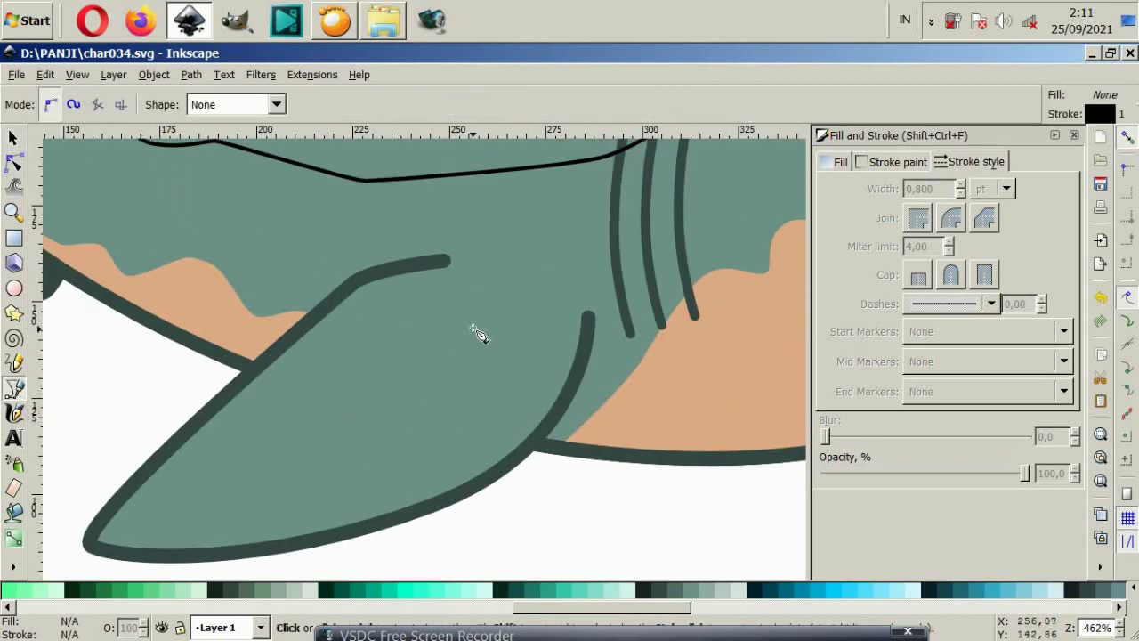
click(439, 267)
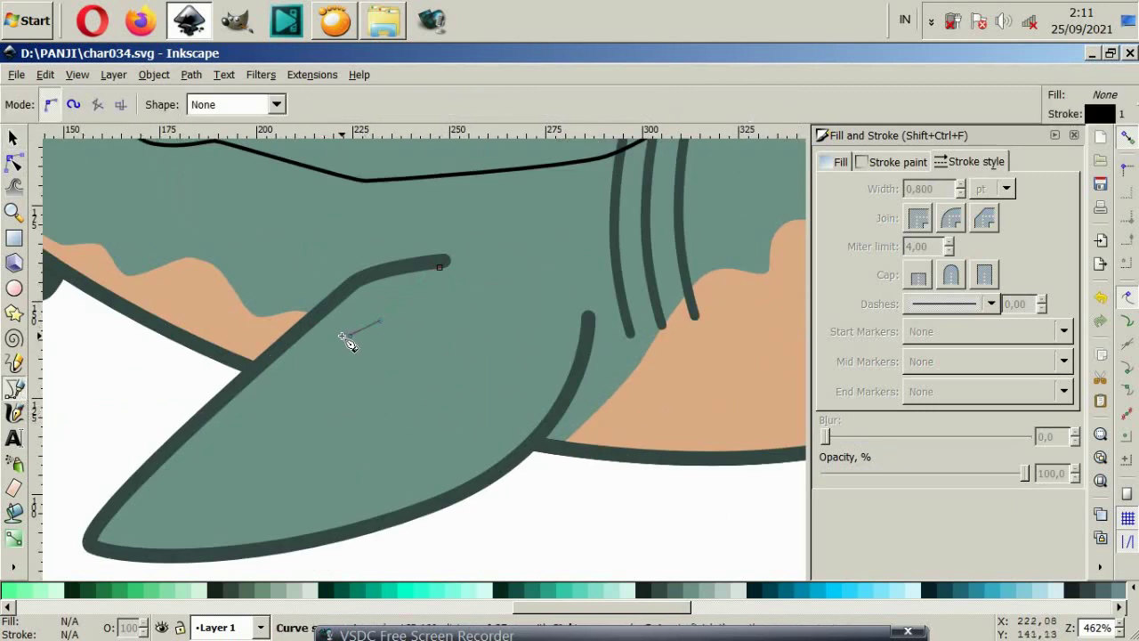
drag(260, 398, 178, 516)
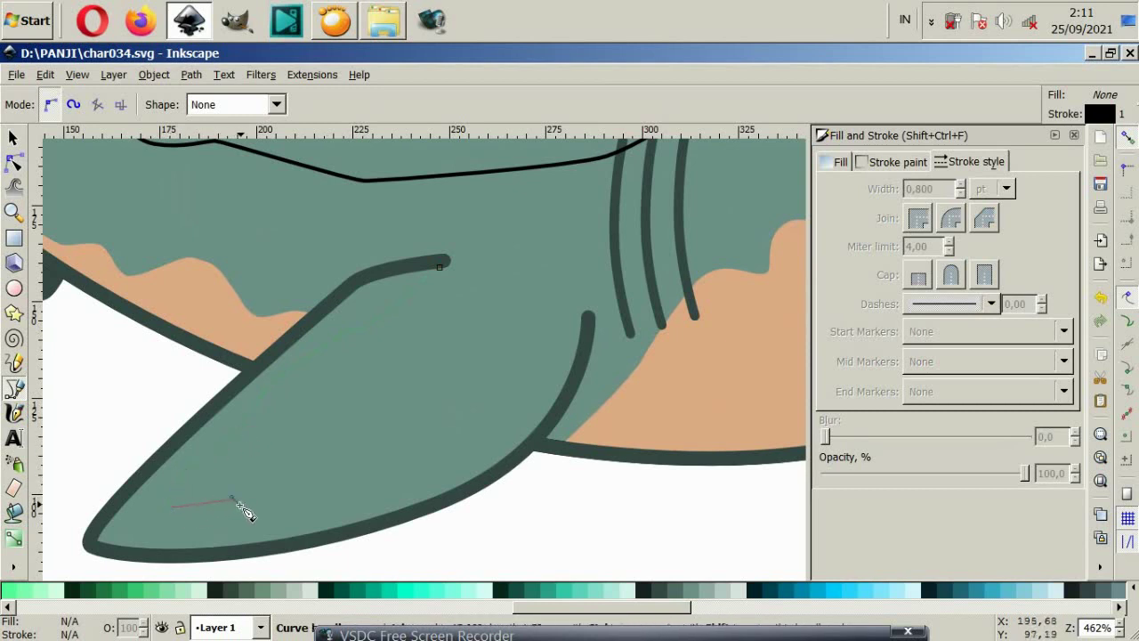
click(219, 533)
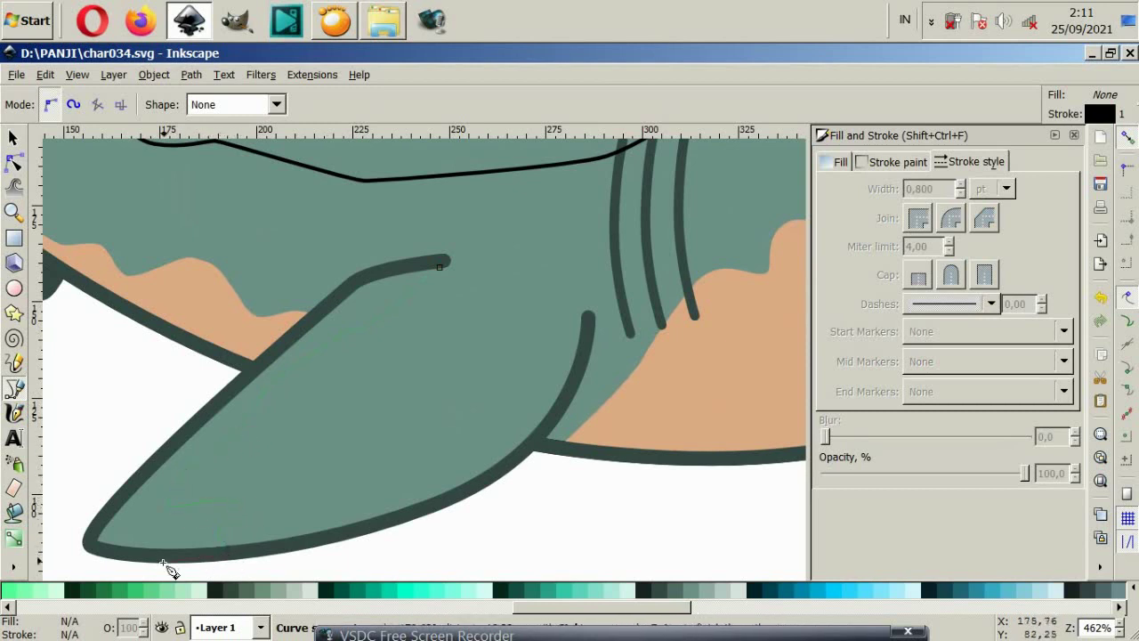
click(87, 546)
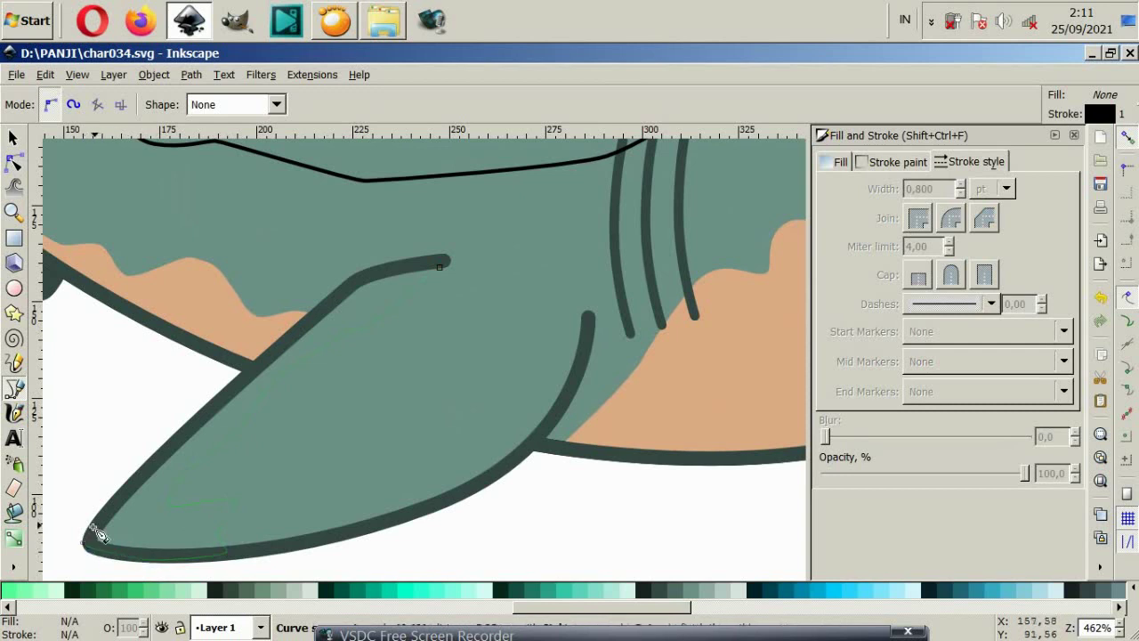
drag(355, 298, 374, 276)
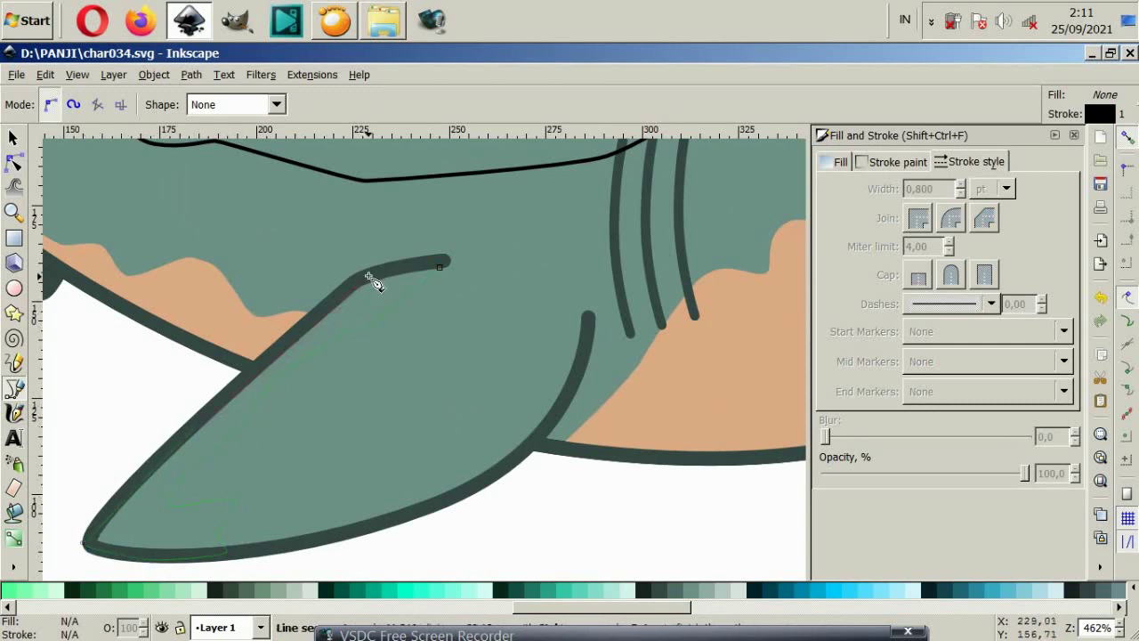
click(441, 267)
key(5)
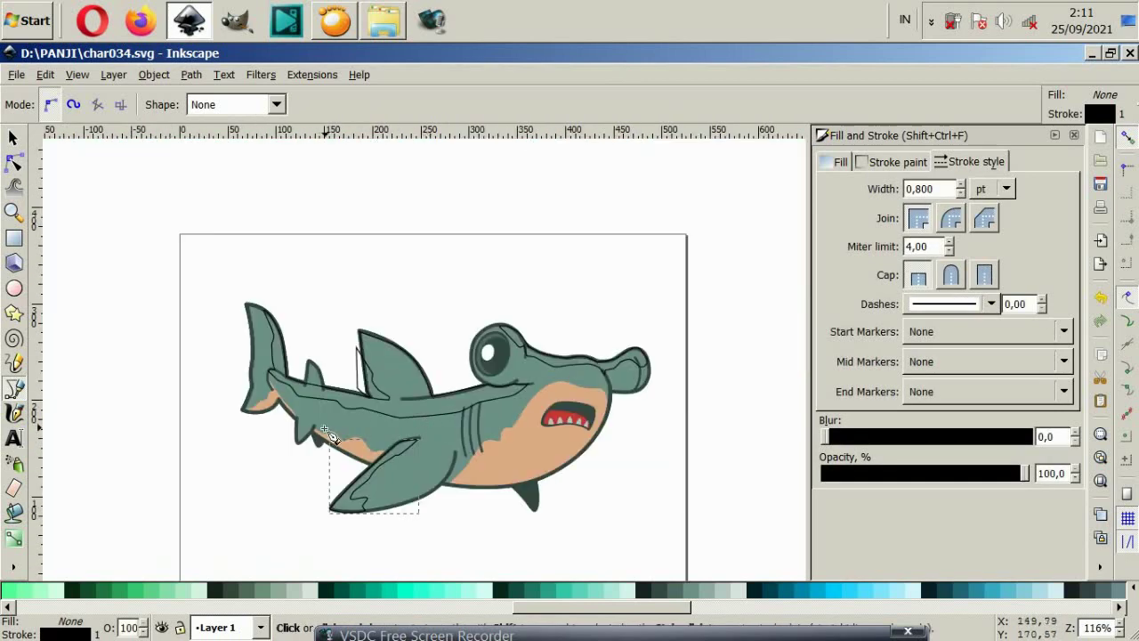
scroll(333, 436, up, 4)
Step: Trace a closed thin black path along the tail fin edge
scroll(293, 457, up, 2)
drag(233, 276, 269, 311)
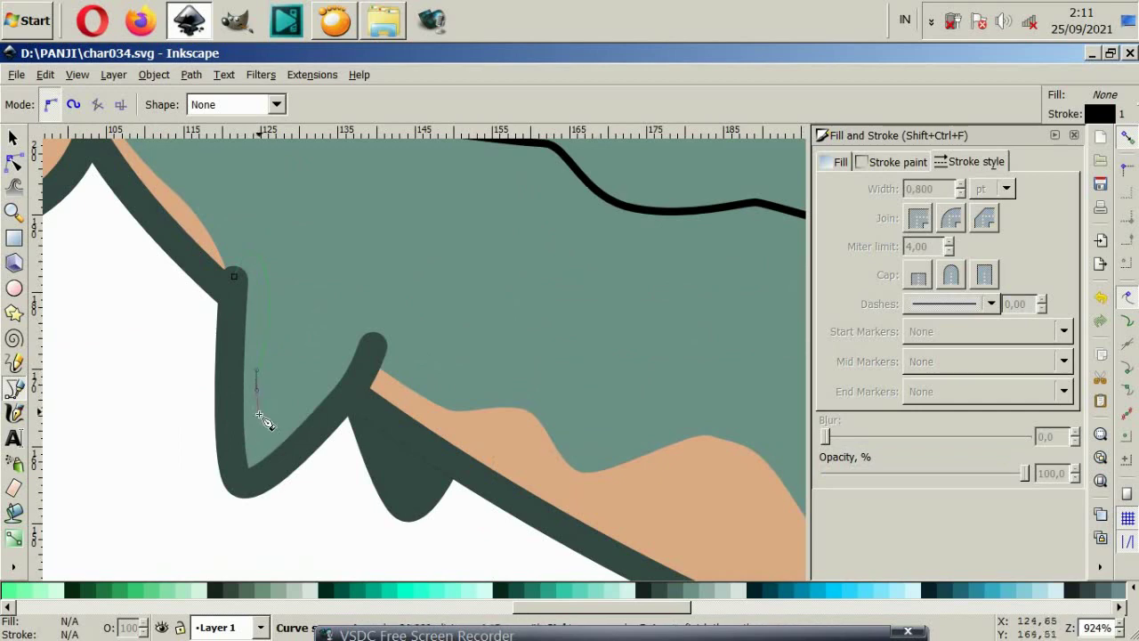
click(274, 443)
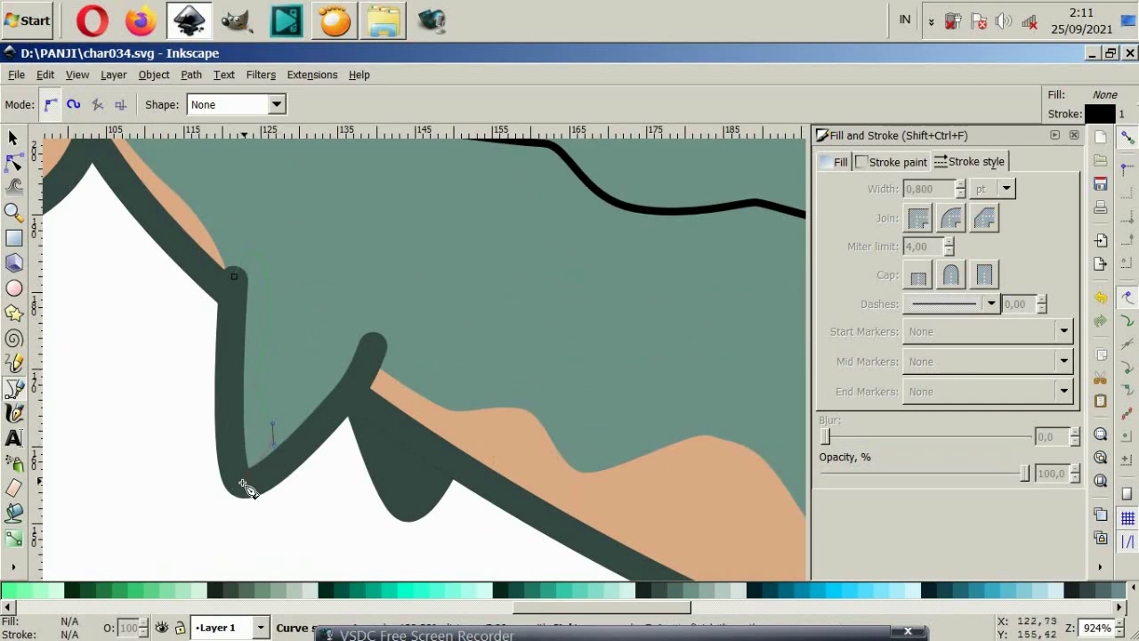
click(234, 277)
scroll(241, 373, down, 4)
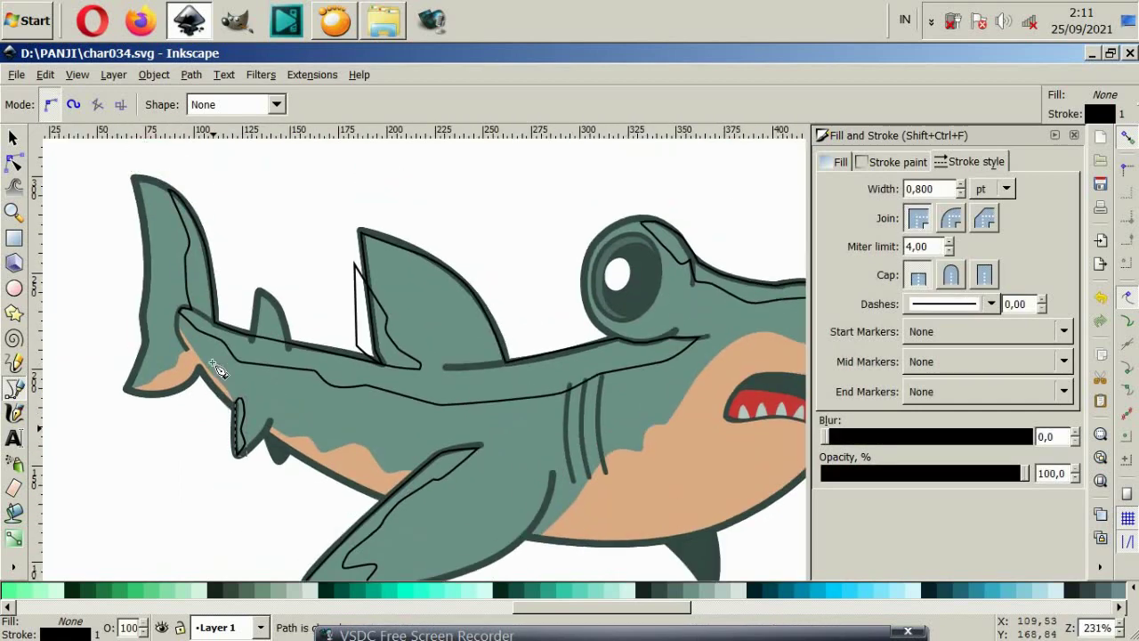
scroll(134, 347, up, 2)
Step: Trace a curved path along the tail's lower lobe up to its top
click(150, 420)
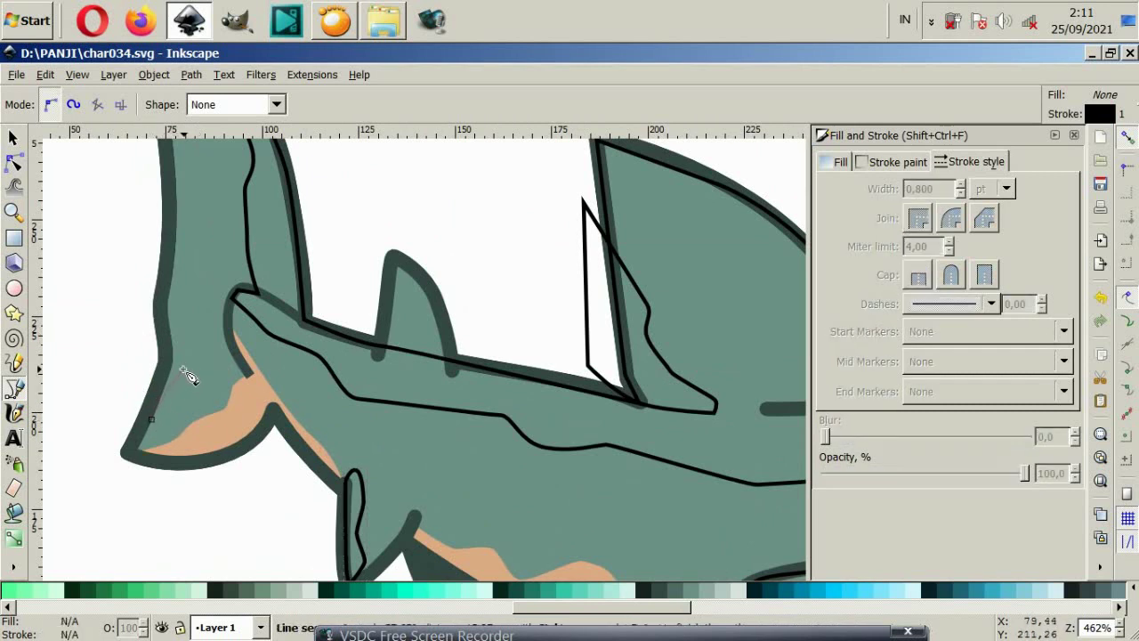
drag(184, 366, 195, 268)
drag(189, 214, 184, 202)
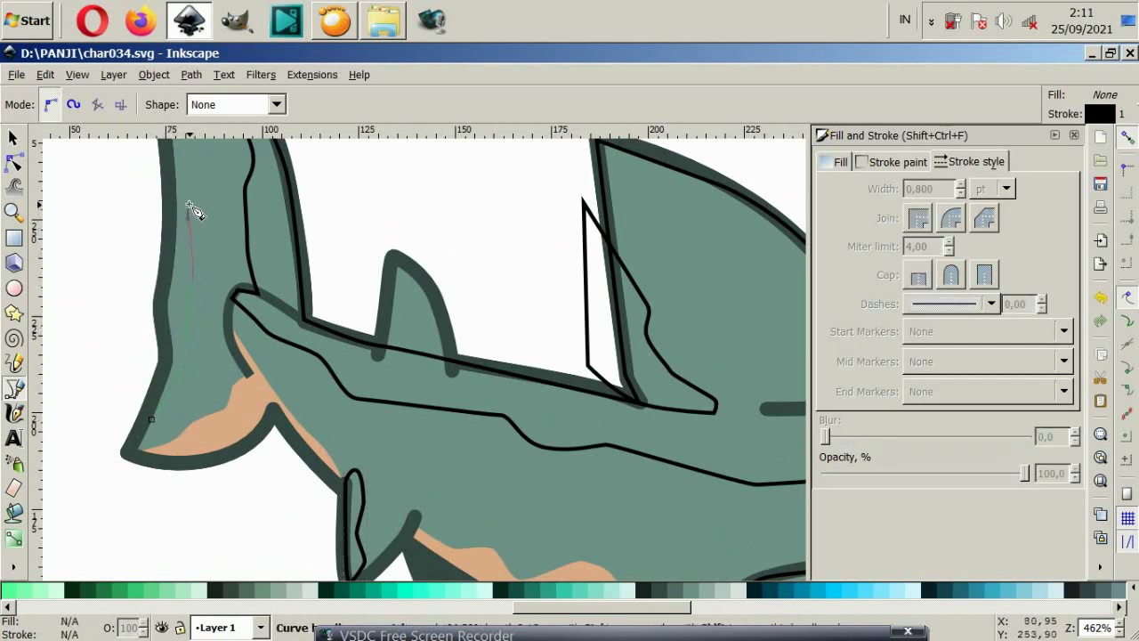
click(164, 328)
click(155, 411)
Step: Outline the small rear fin with a closed tracing path from base to tip
scroll(158, 412, down, 1)
scroll(158, 412, down, 3)
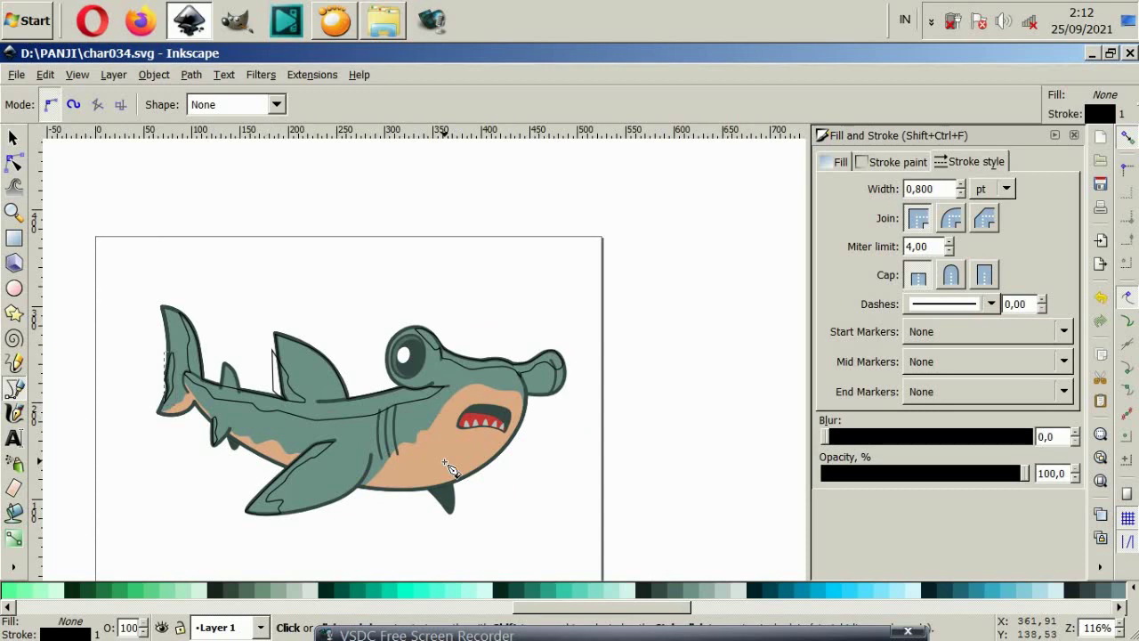
scroll(325, 471, up, 2)
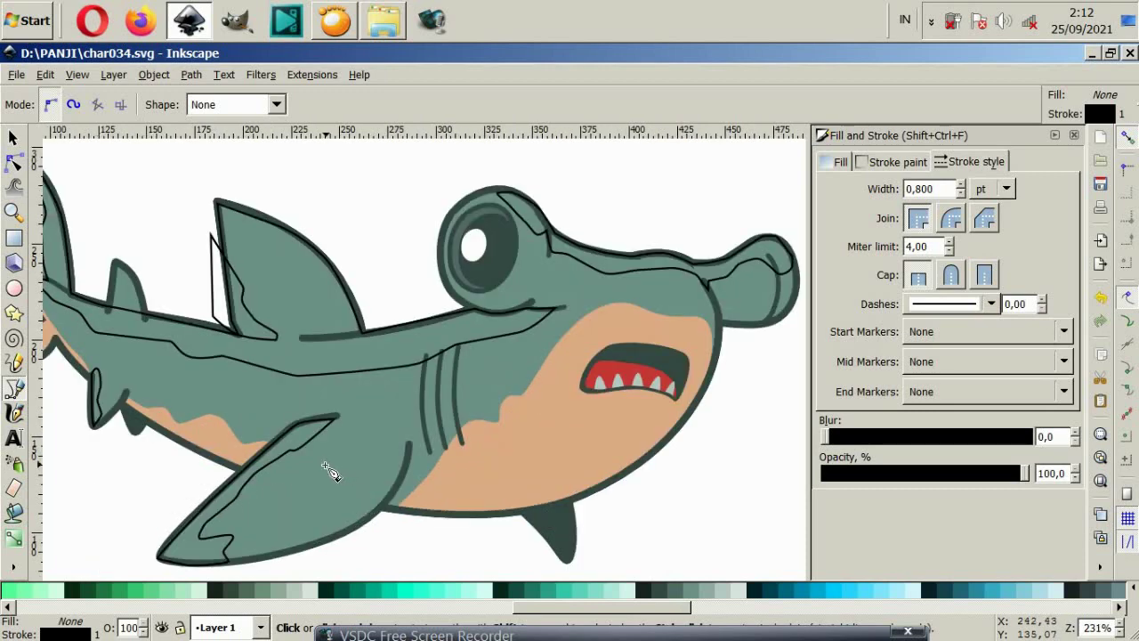
scroll(330, 471, down, 2)
scroll(312, 445, left, 2)
scroll(296, 400, up, 4)
scroll(293, 386, up, 2)
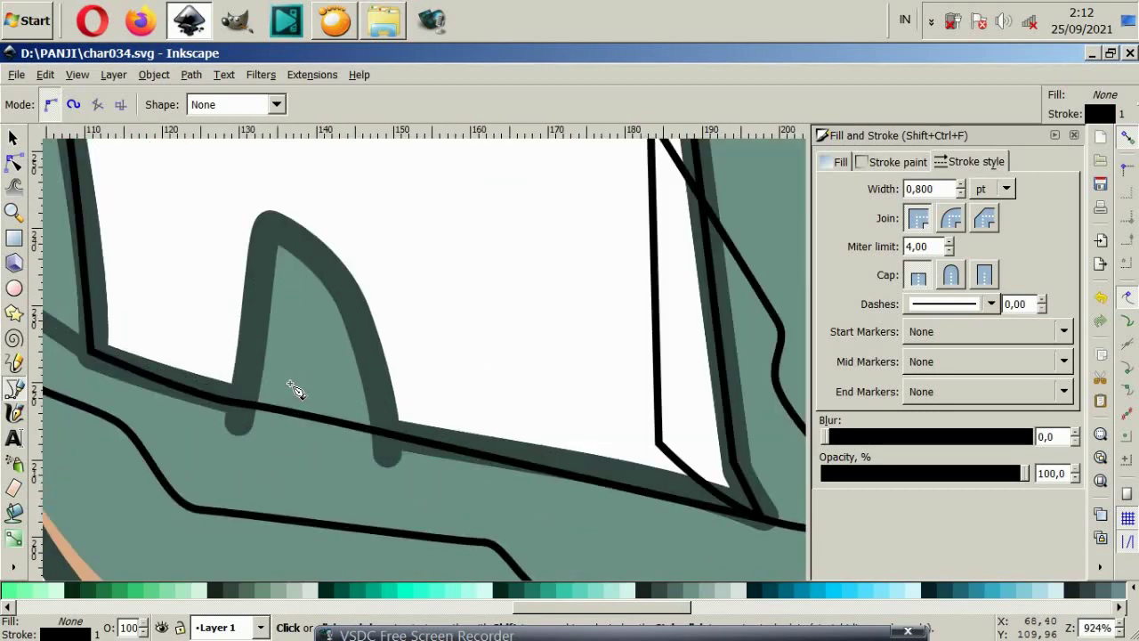
click(243, 426)
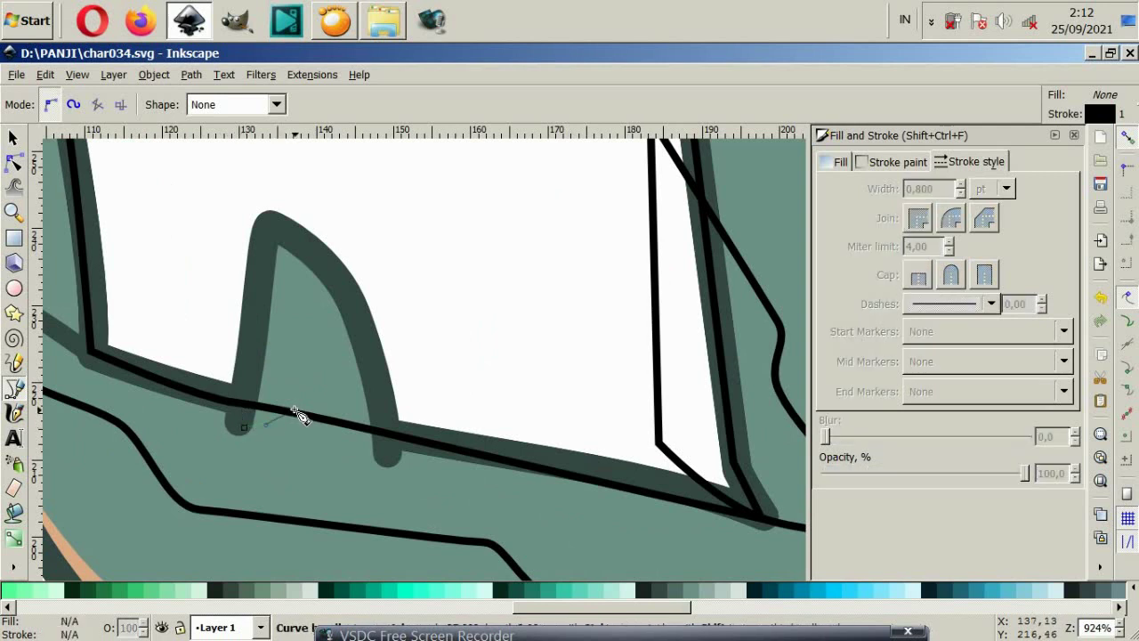
click(244, 428)
click(275, 292)
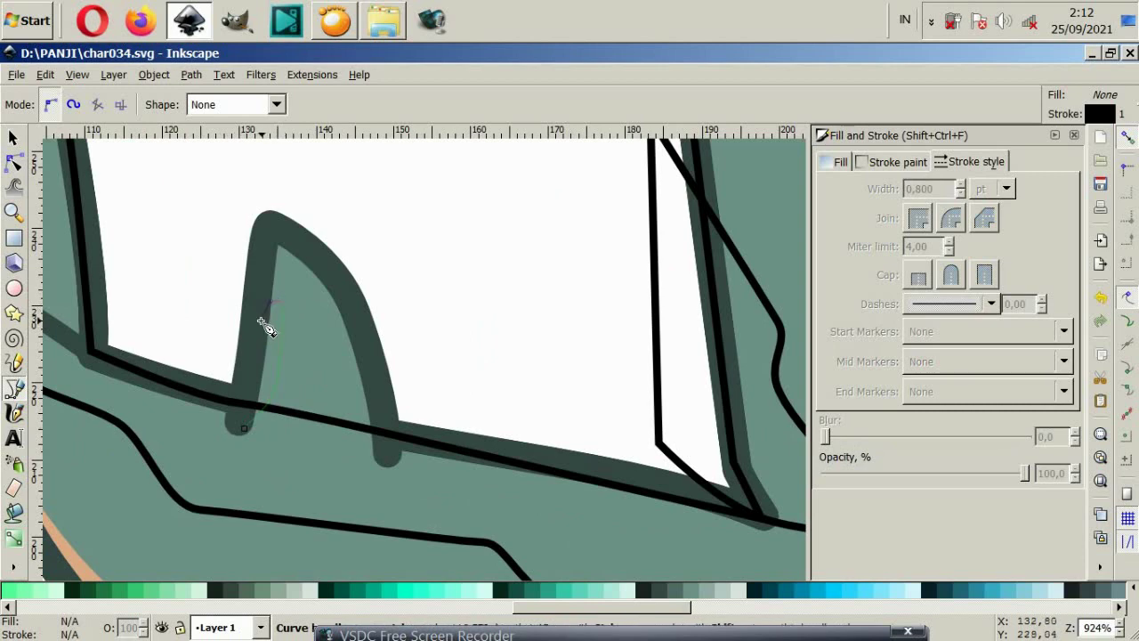
click(244, 428)
ctrl+scroll(328, 413, down, 4)
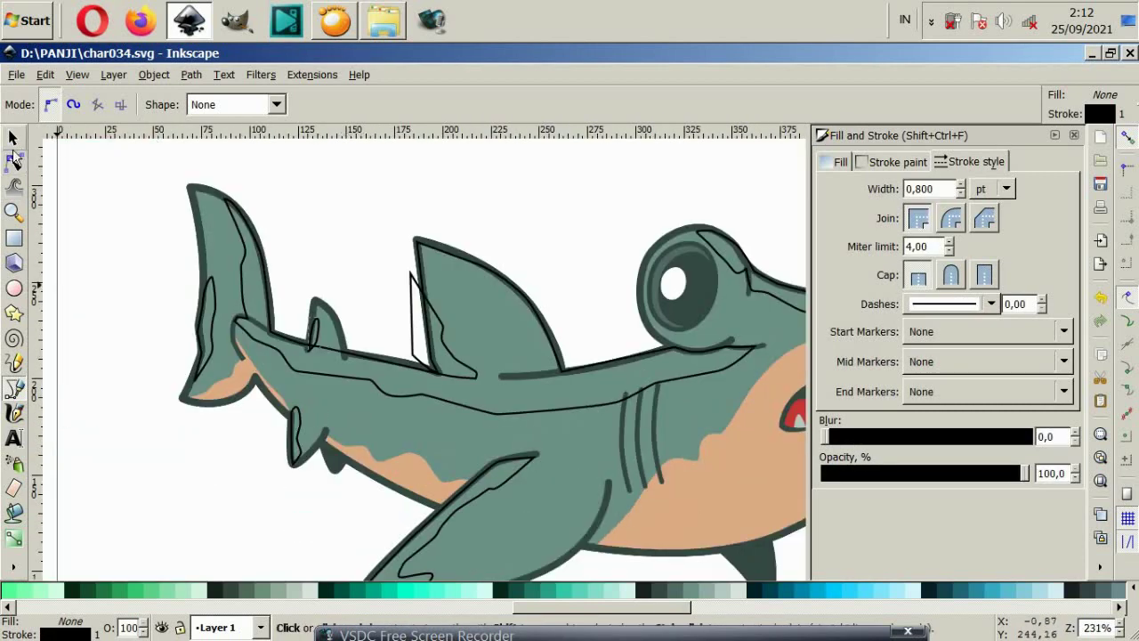
Step: With the Selector, move the long body tracing path down and to the right
click(13, 138)
scroll(402, 276, right, 3)
scroll(390, 367, down, 2)
scroll(374, 374, up, 2)
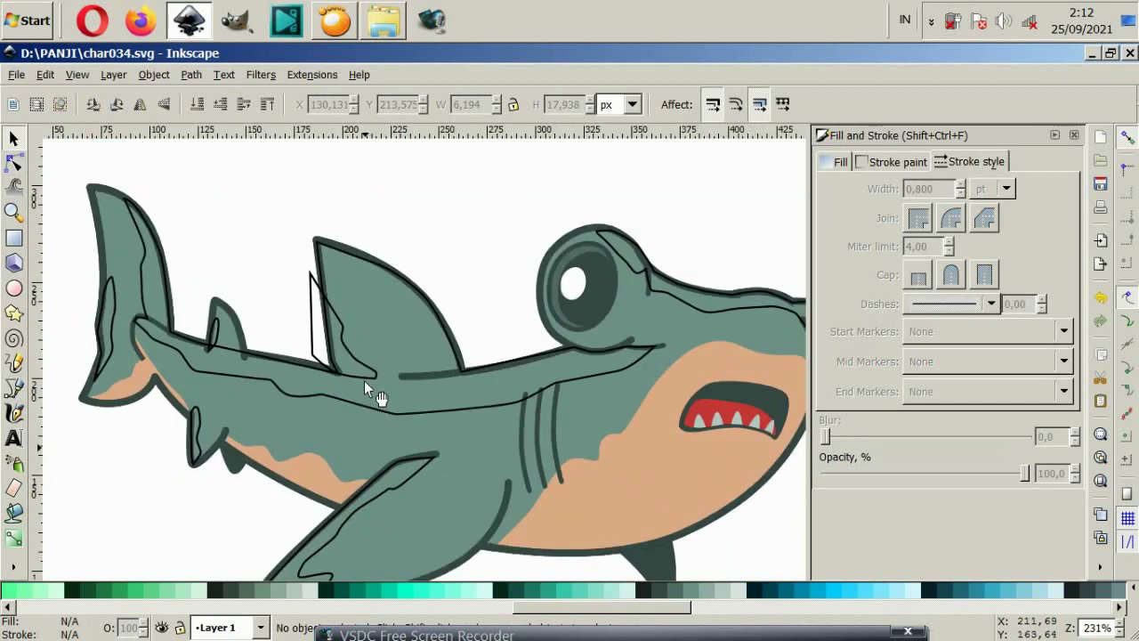
drag(354, 401, 386, 461)
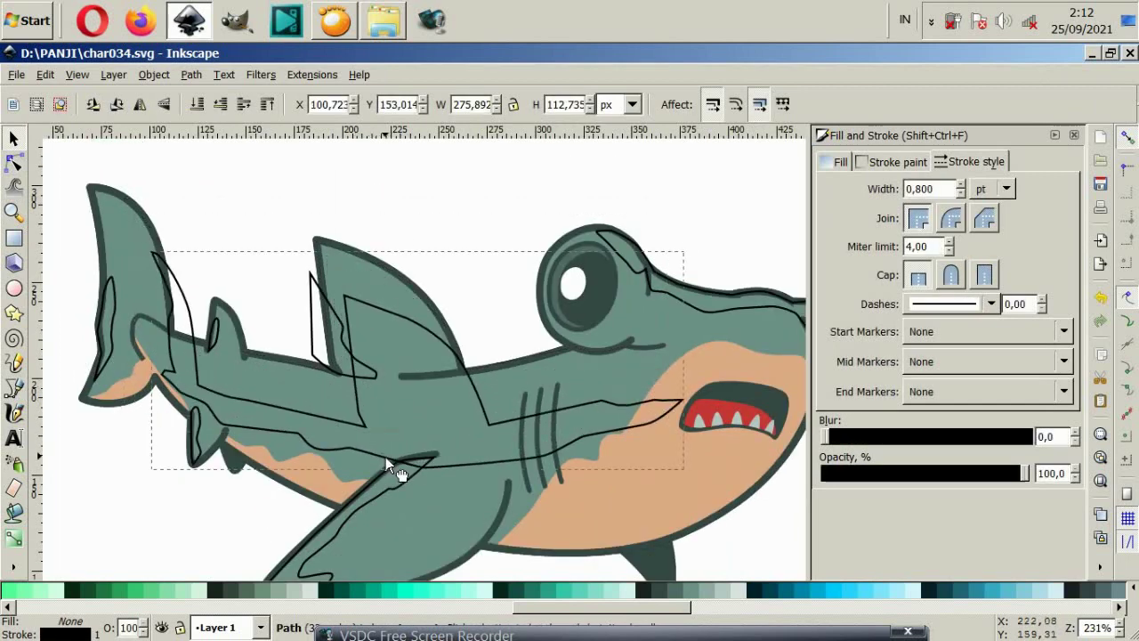
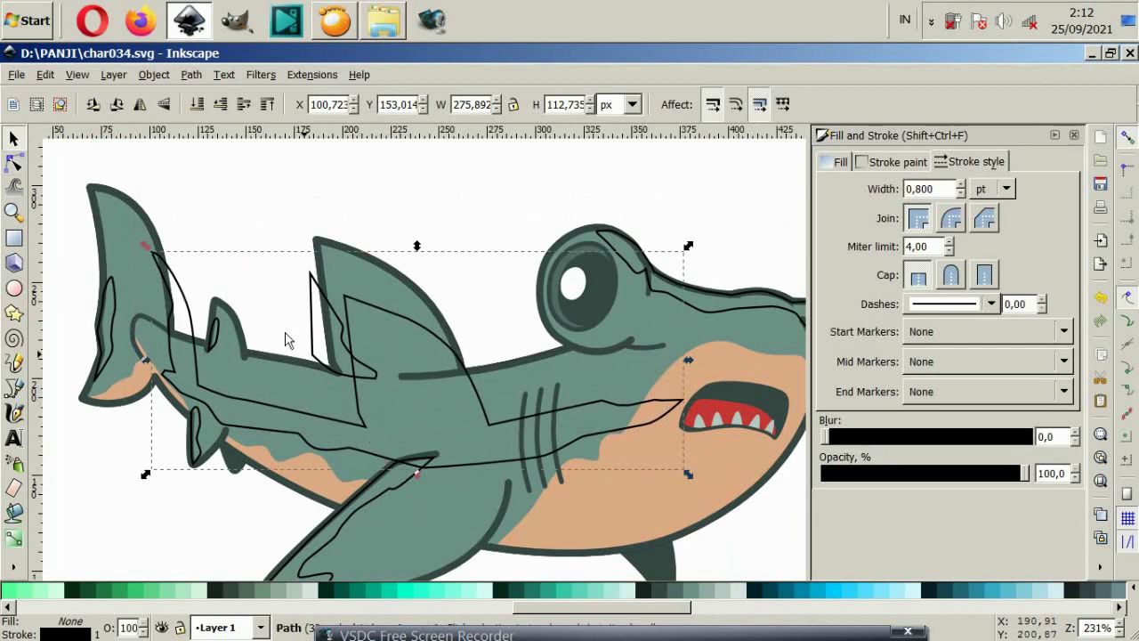
Step: Union the thin tail highlight with the inner tail fin path
drag(284, 339, 258, 285)
shift+click(107, 277)
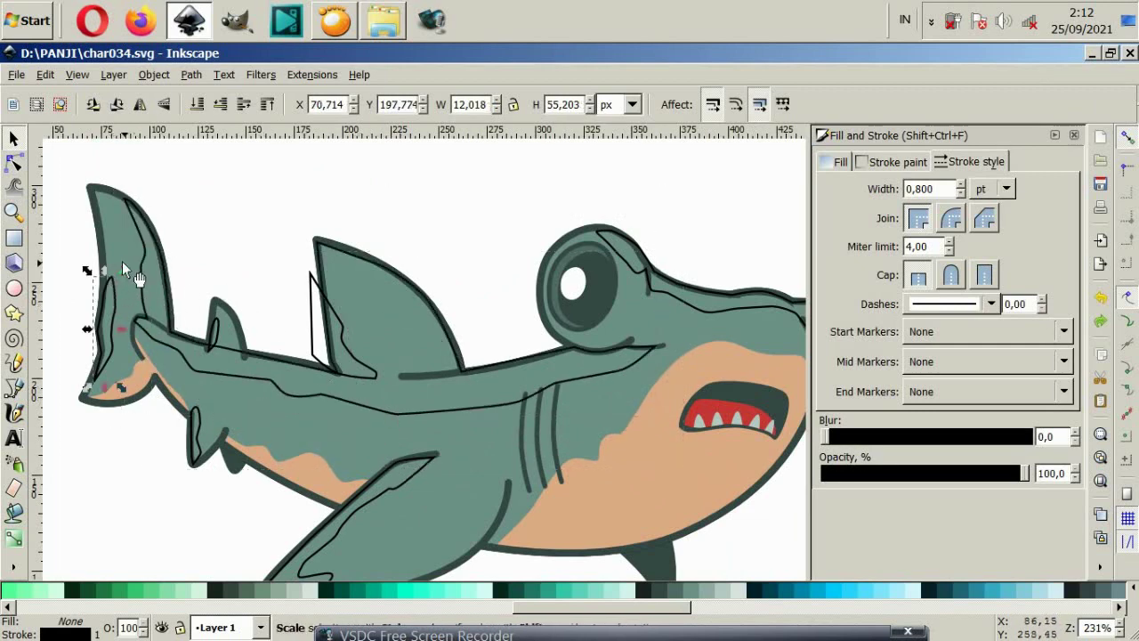
drag(137, 229, 214, 213)
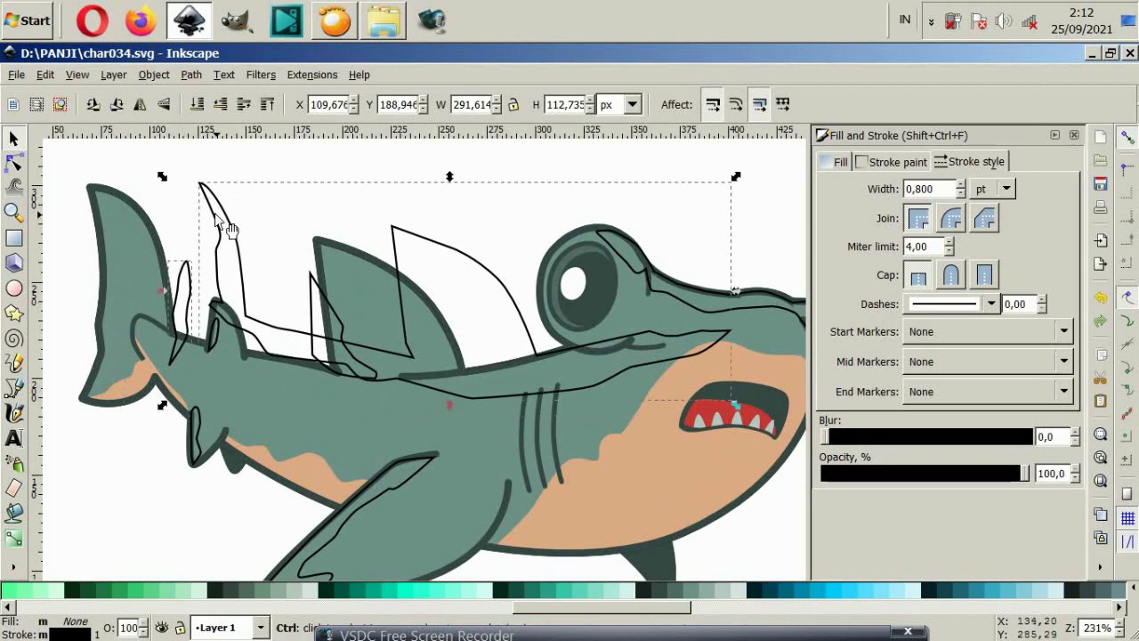
key(ctrl+z)
click(188, 75)
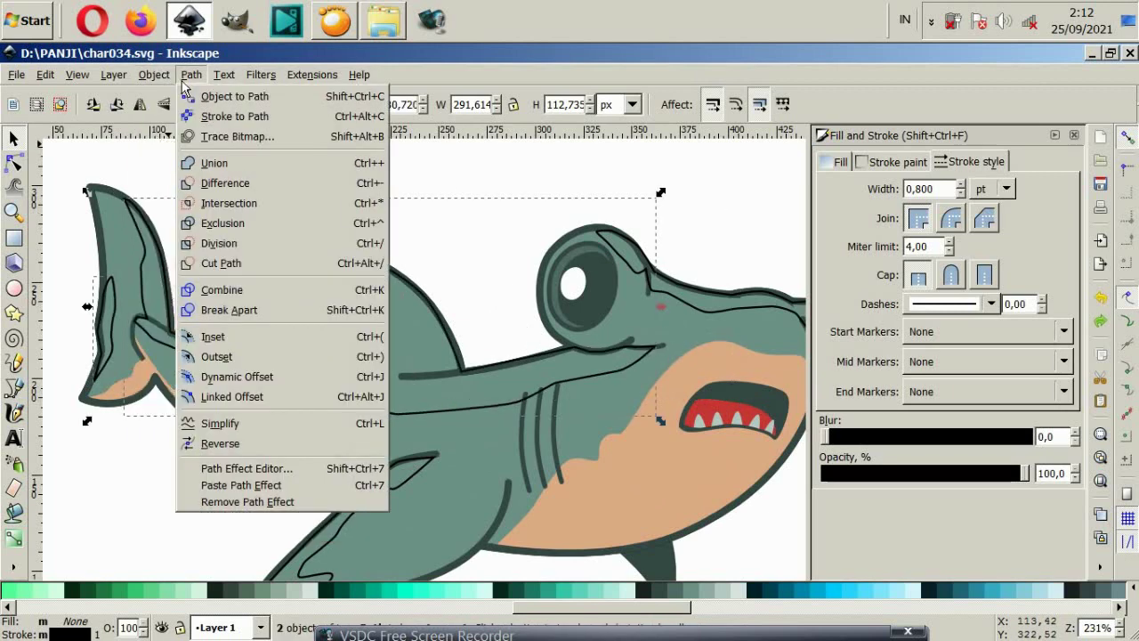
click(214, 165)
Step: Trim the merged highlight against the body outline using Path > Difference
click(215, 194)
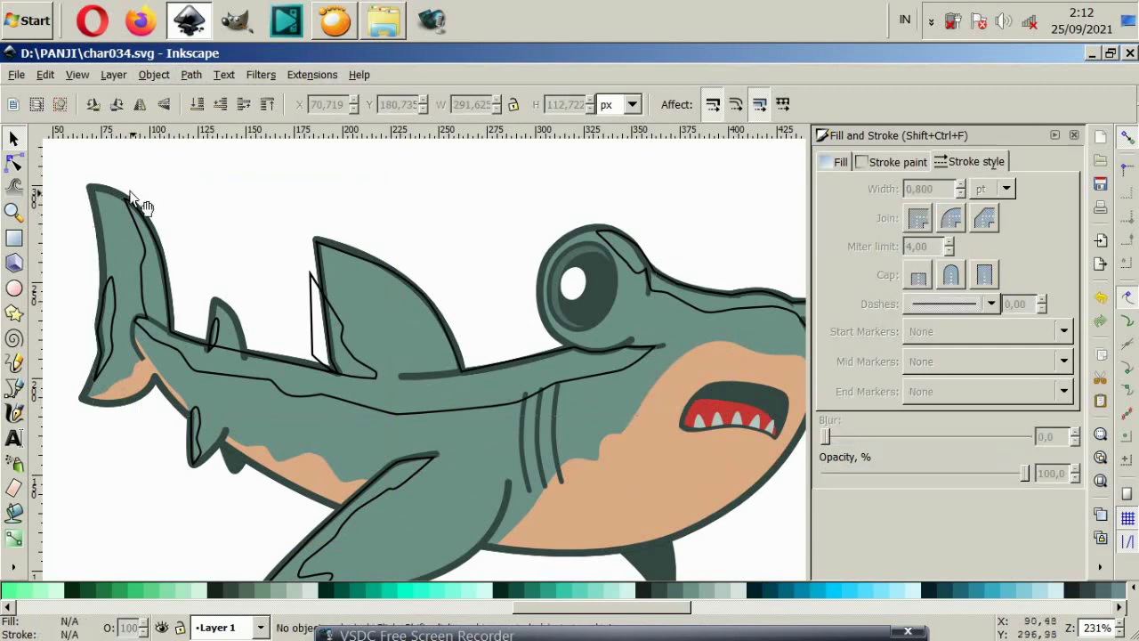
click(105, 185)
click(229, 220)
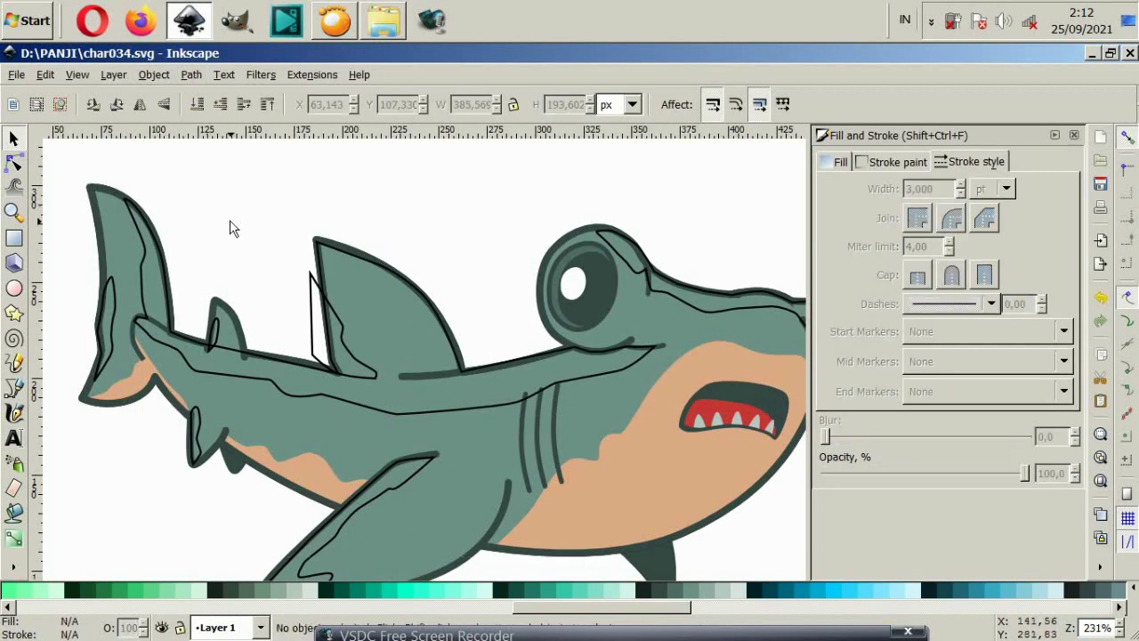
click(174, 268)
drag(173, 268, 286, 257)
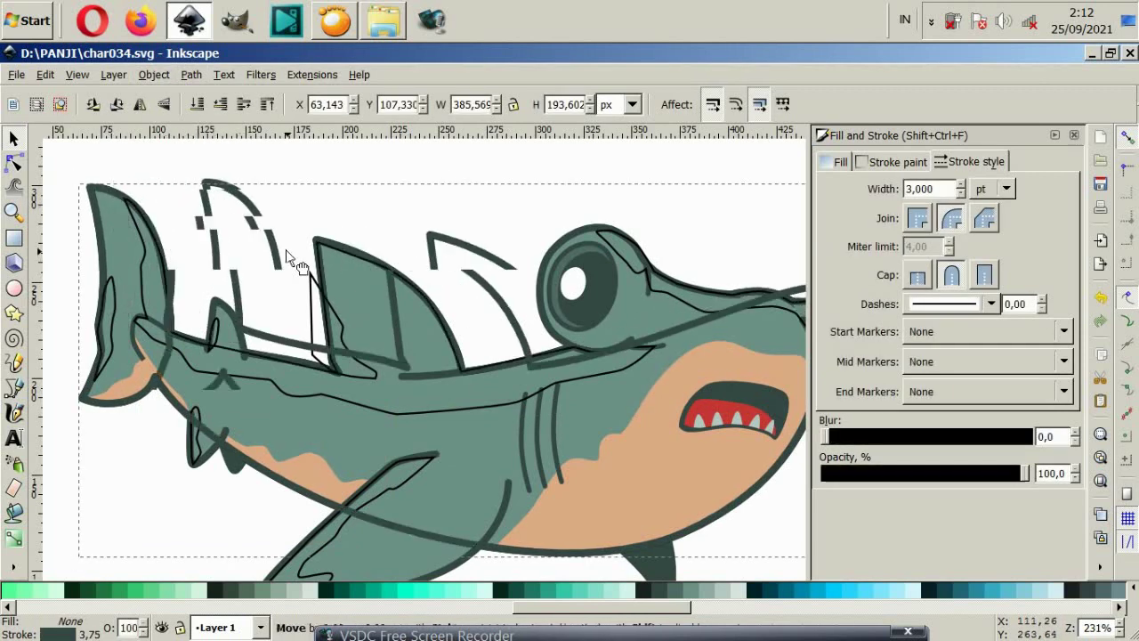
key(ctrl+z)
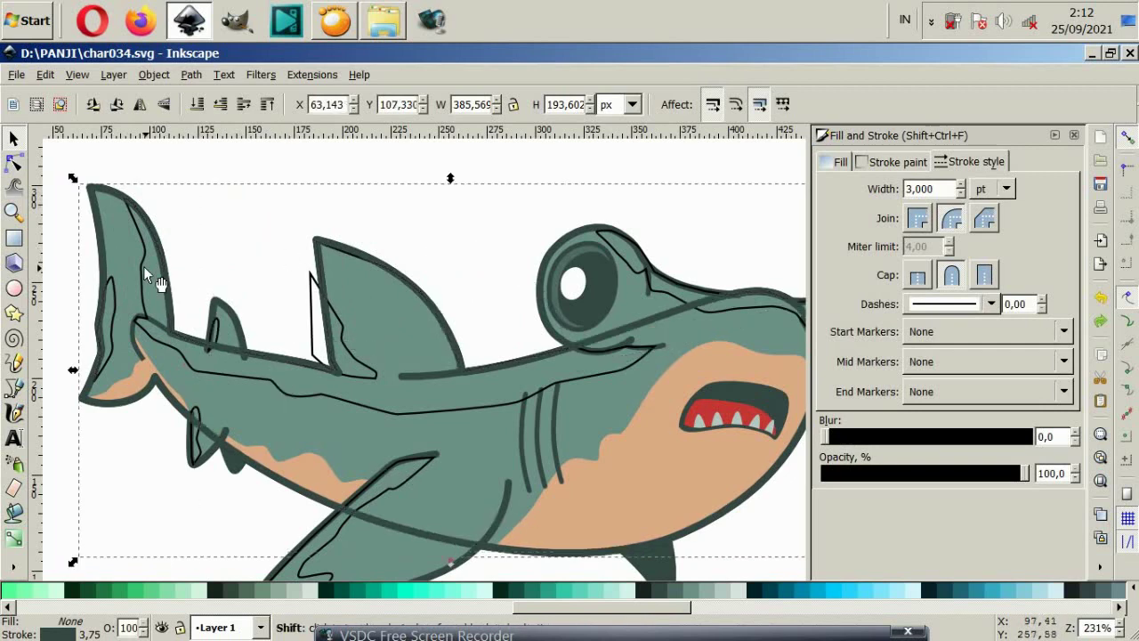
drag(139, 269, 252, 238)
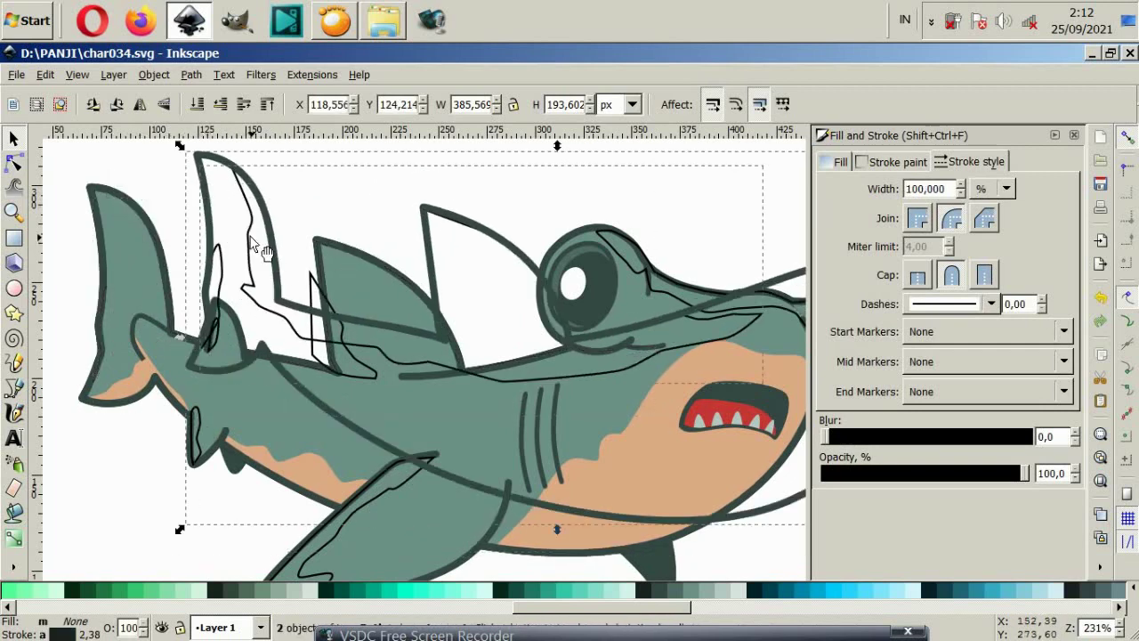
key(ctrl+z)
click(191, 75)
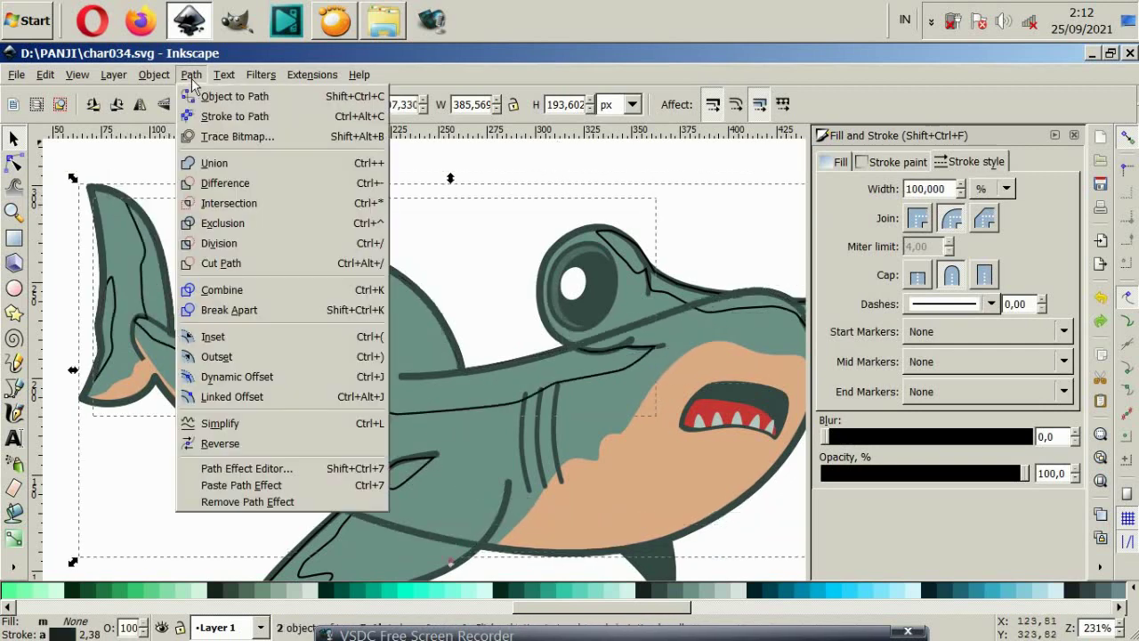
click(207, 183)
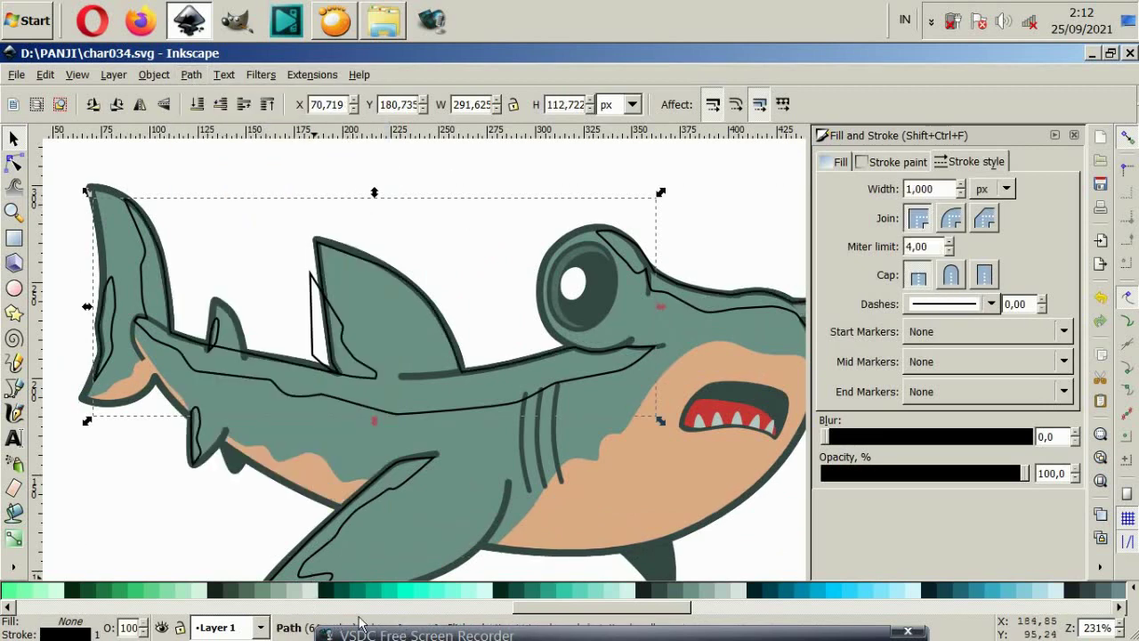
Step: Fill the back highlight with light grey-green and remove its stroke
click(676, 588)
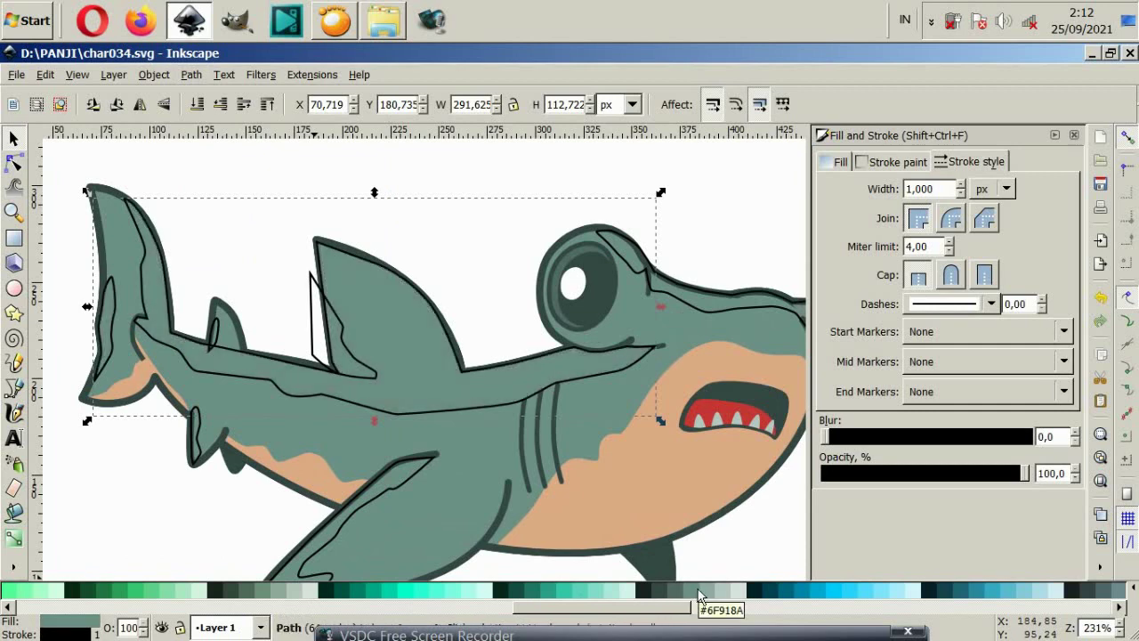
click(699, 590)
click(879, 163)
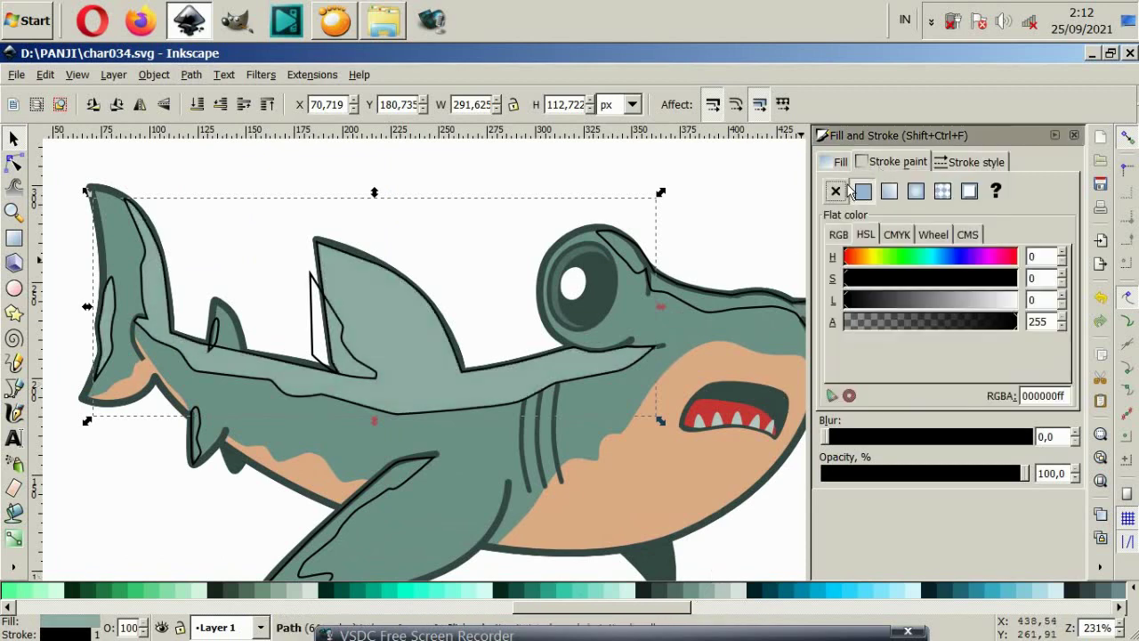
click(837, 191)
key(Escape)
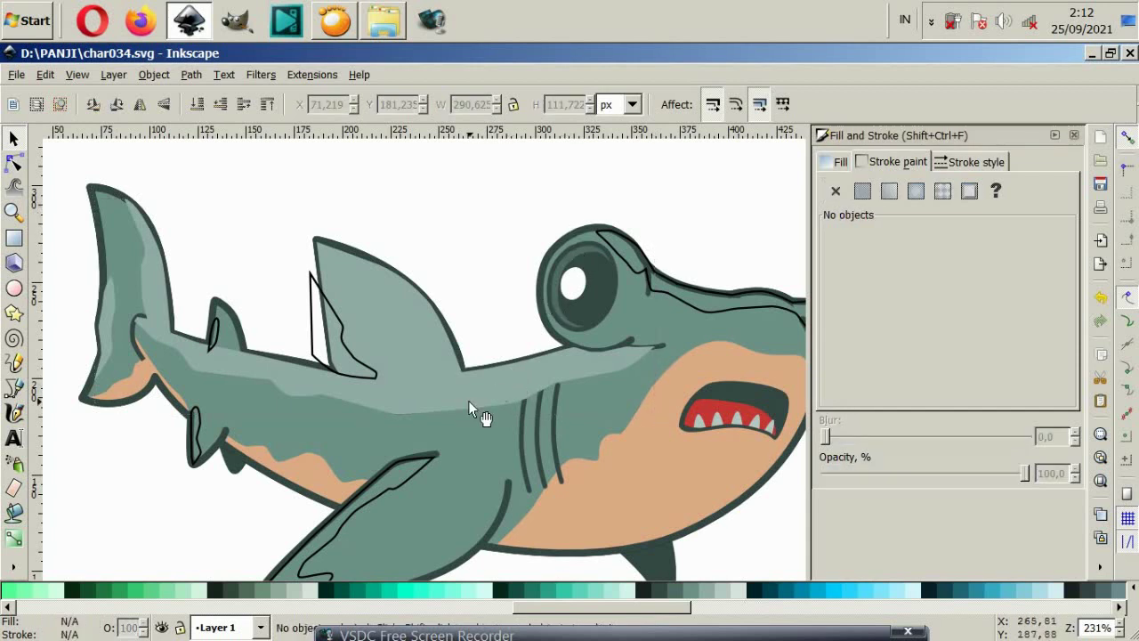
Step: Union the dorsal fin and body highlights and lower them beneath the body outline
click(357, 380)
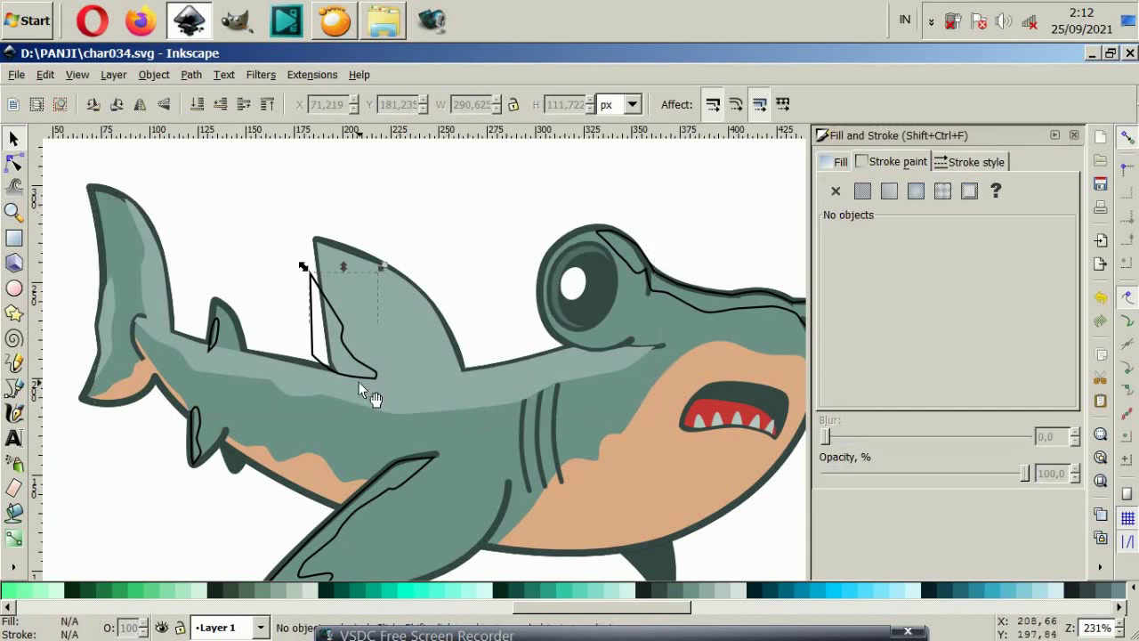
shift+click(410, 394)
drag(409, 394, 452, 412)
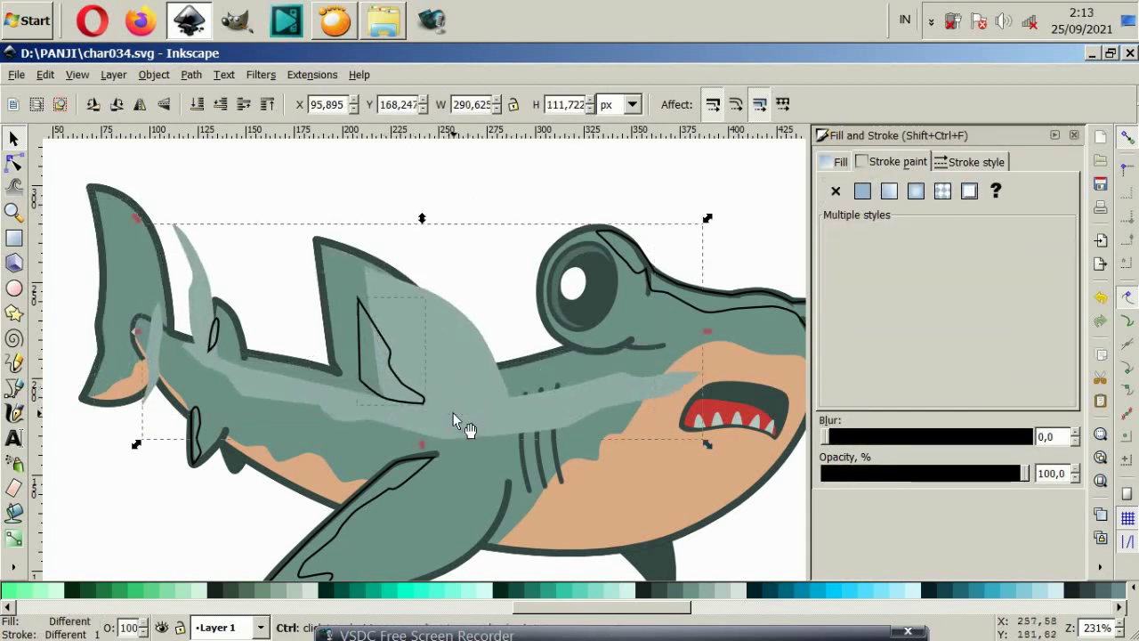
key(ctrl+z)
click(191, 75)
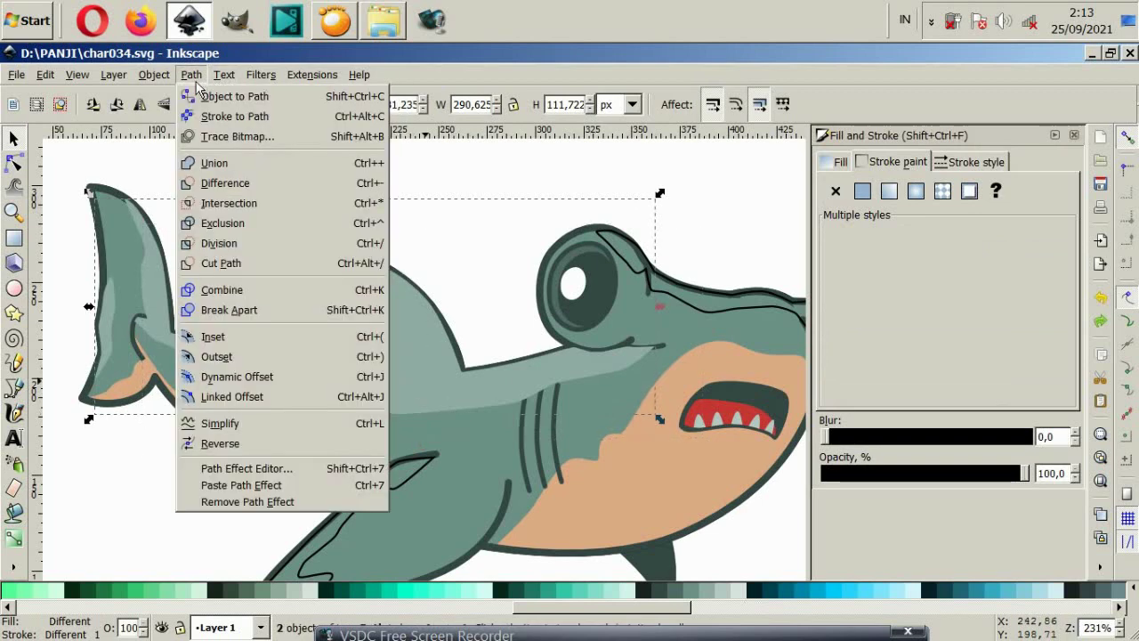
click(225, 183)
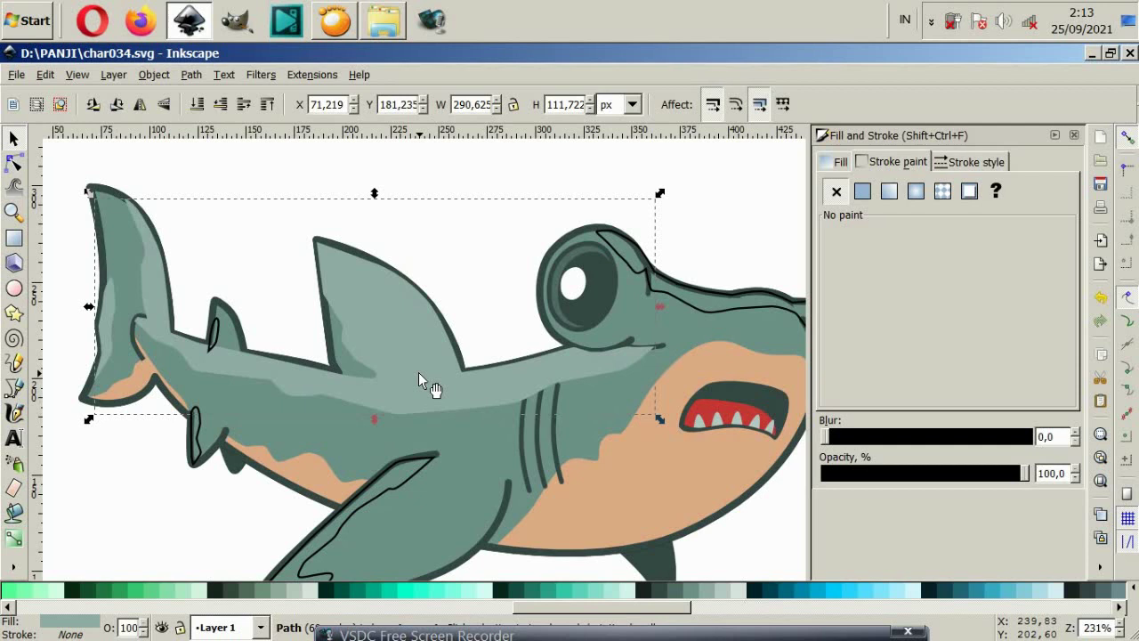
key(Page_Down)
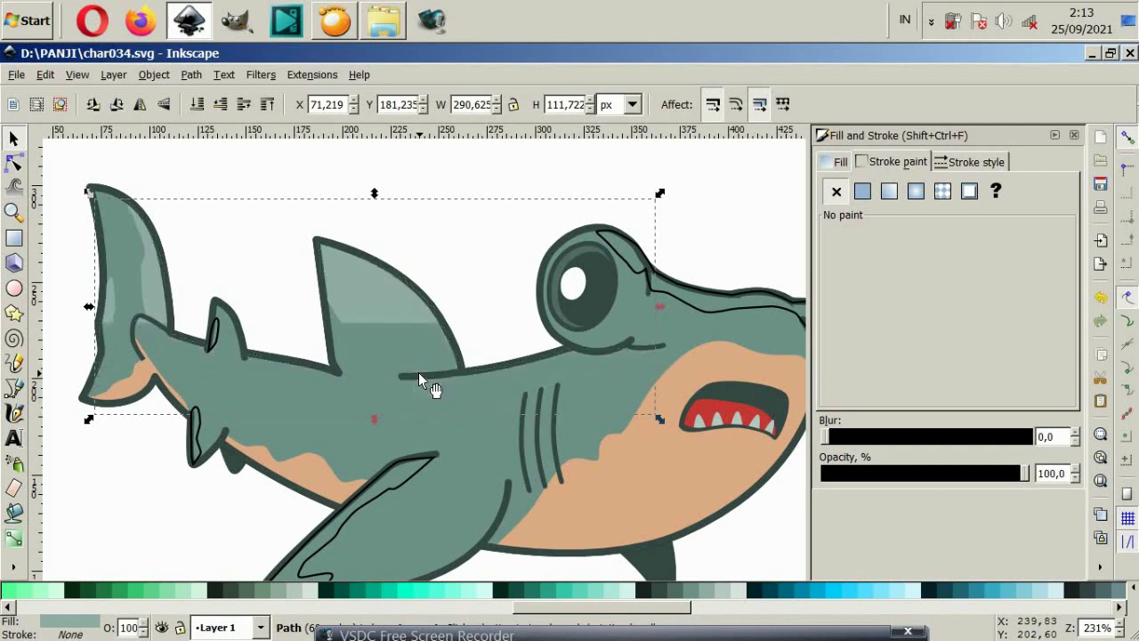
Step: Zoom in on the lower front fin and select its highlight path
key(5)
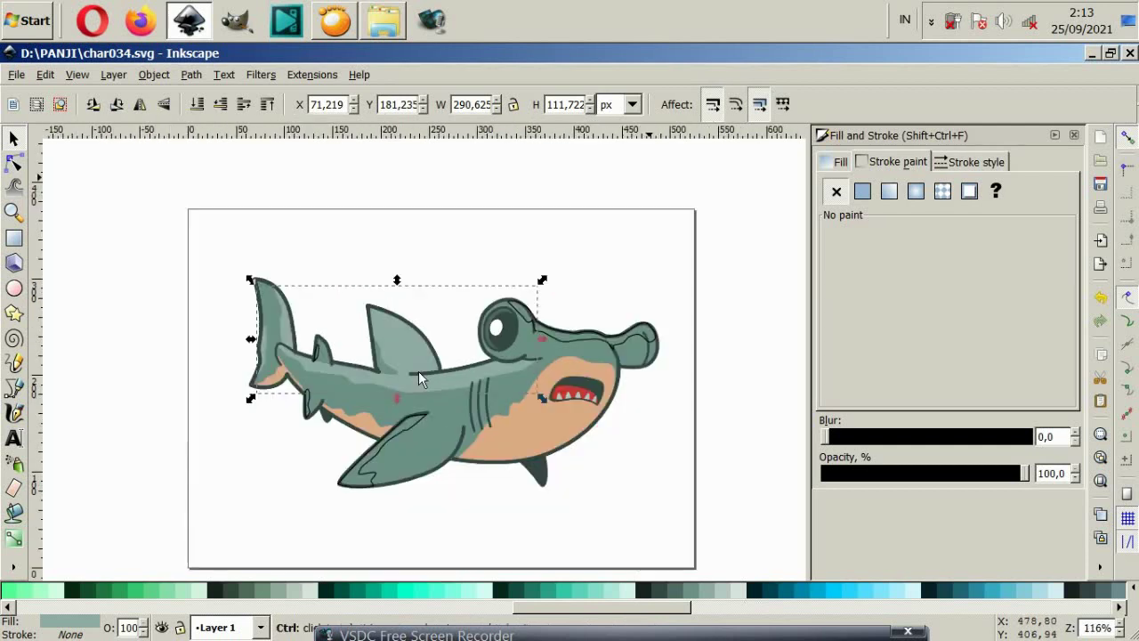
click(473, 275)
scroll(341, 504, up, 2)
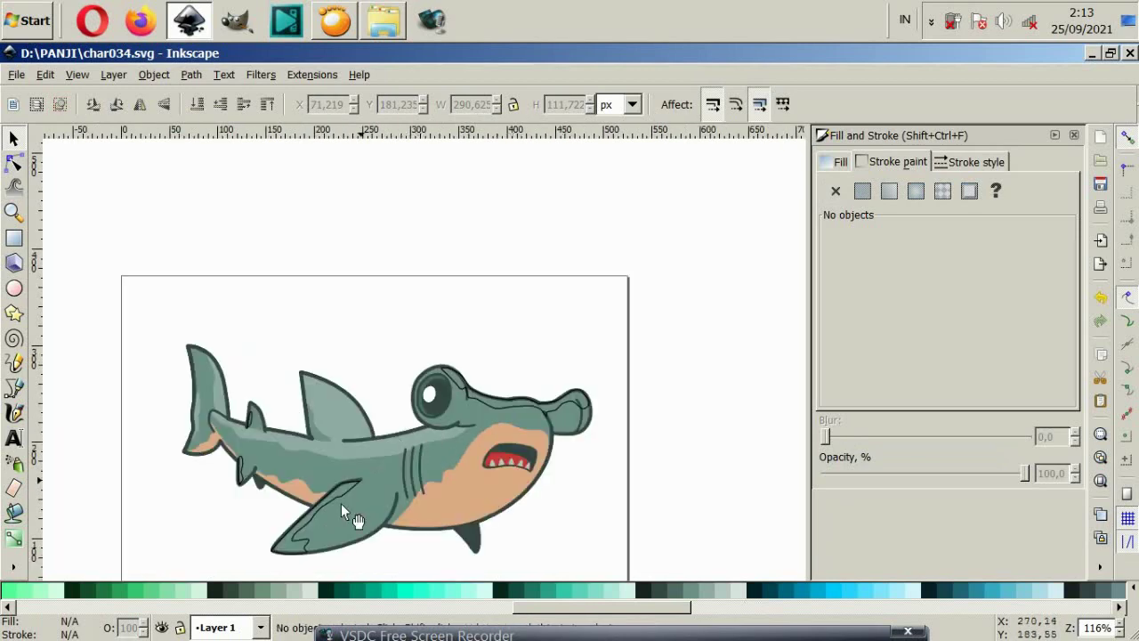
scroll(294, 524, down, 2)
scroll(275, 504, left, 1)
scroll(357, 485, up, 4)
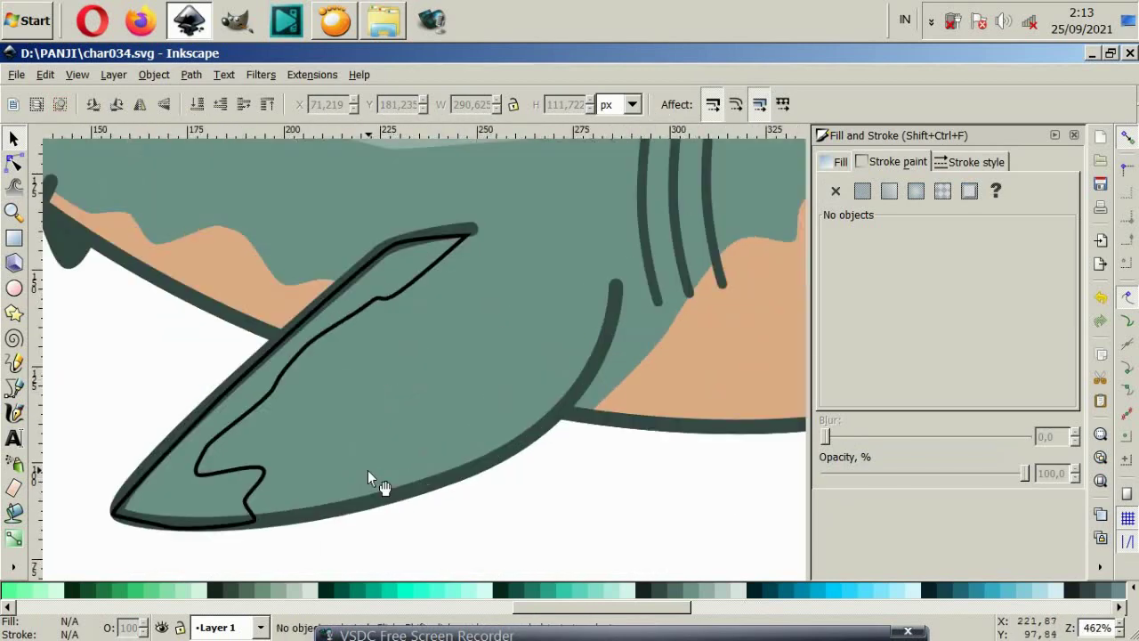
click(304, 352)
scroll(305, 351, down, 2)
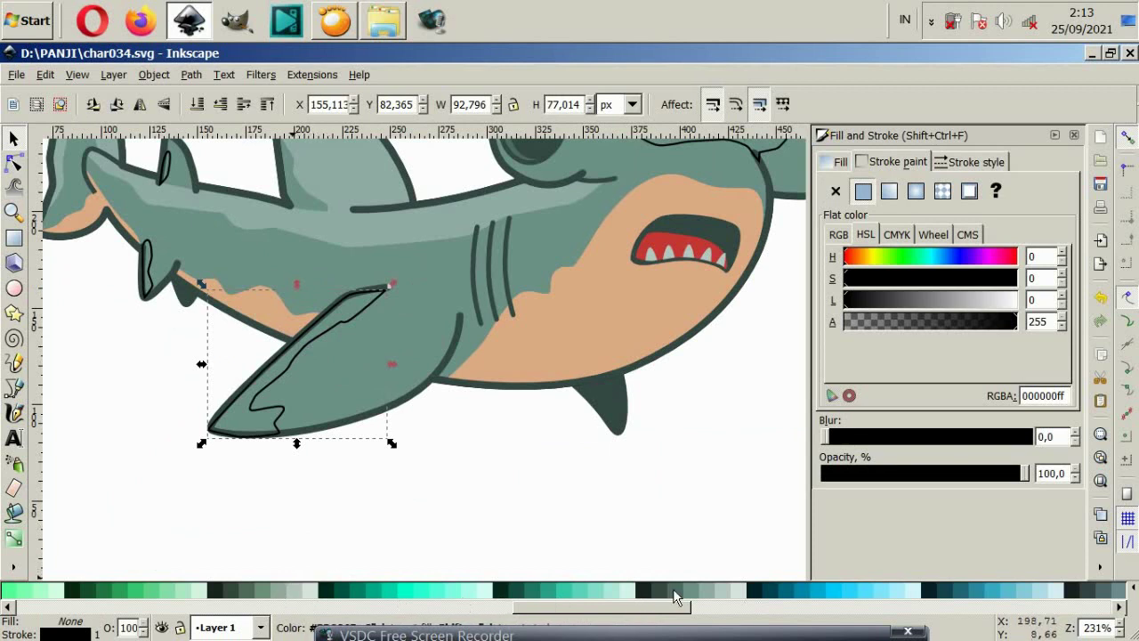
drag(662, 602, 716, 608)
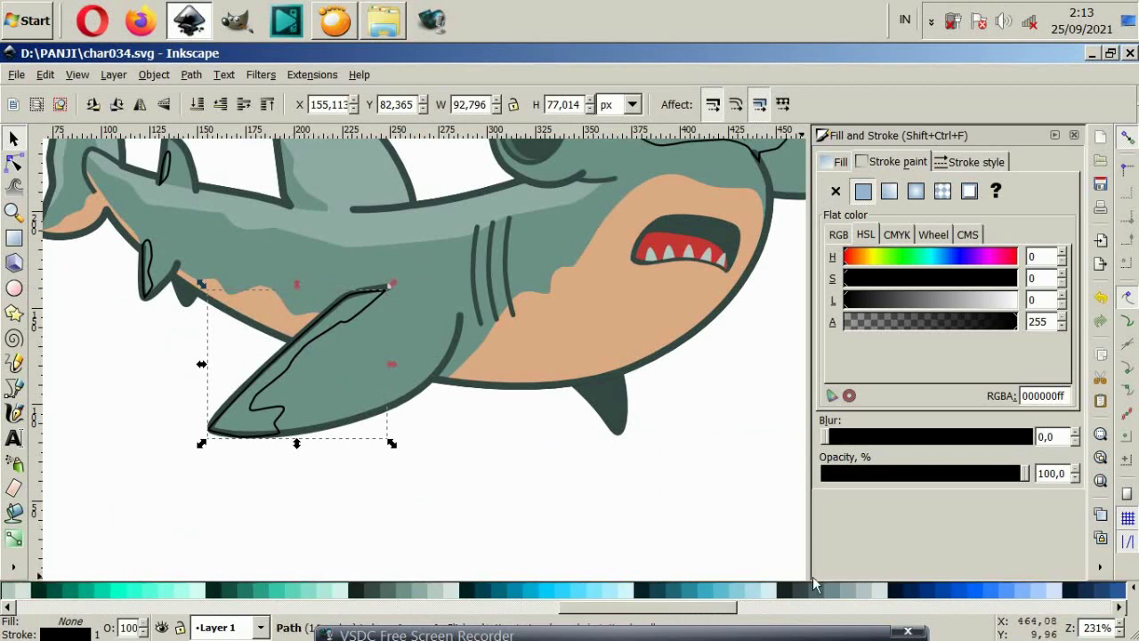
Step: Fill the fin highlight with pale grey-green and remove its outline
click(738, 594)
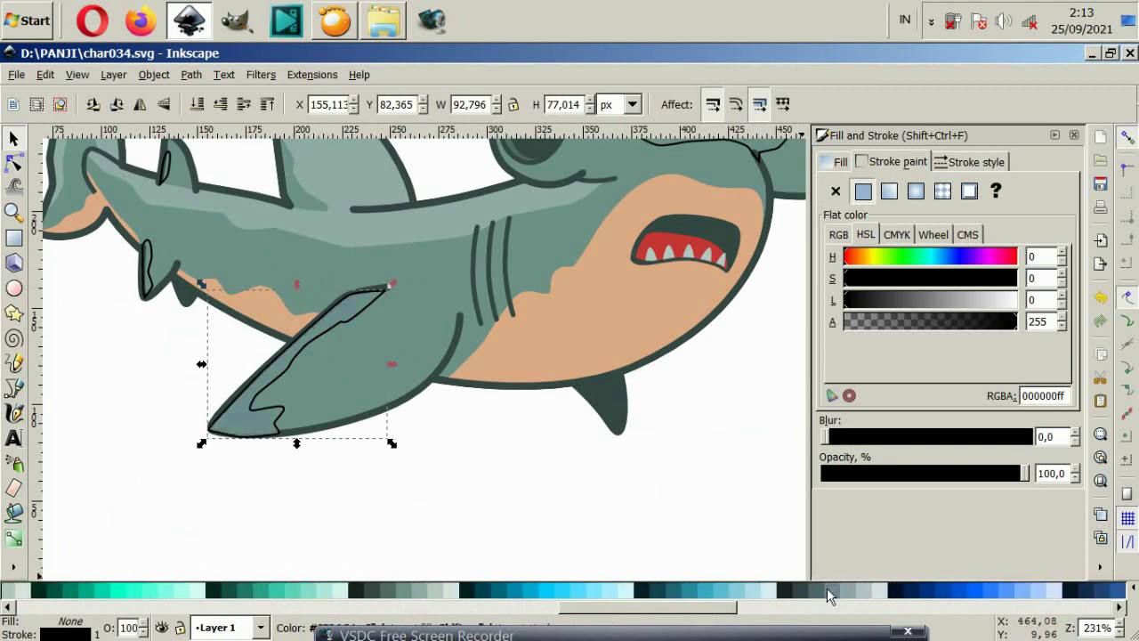
click(403, 590)
click(403, 589)
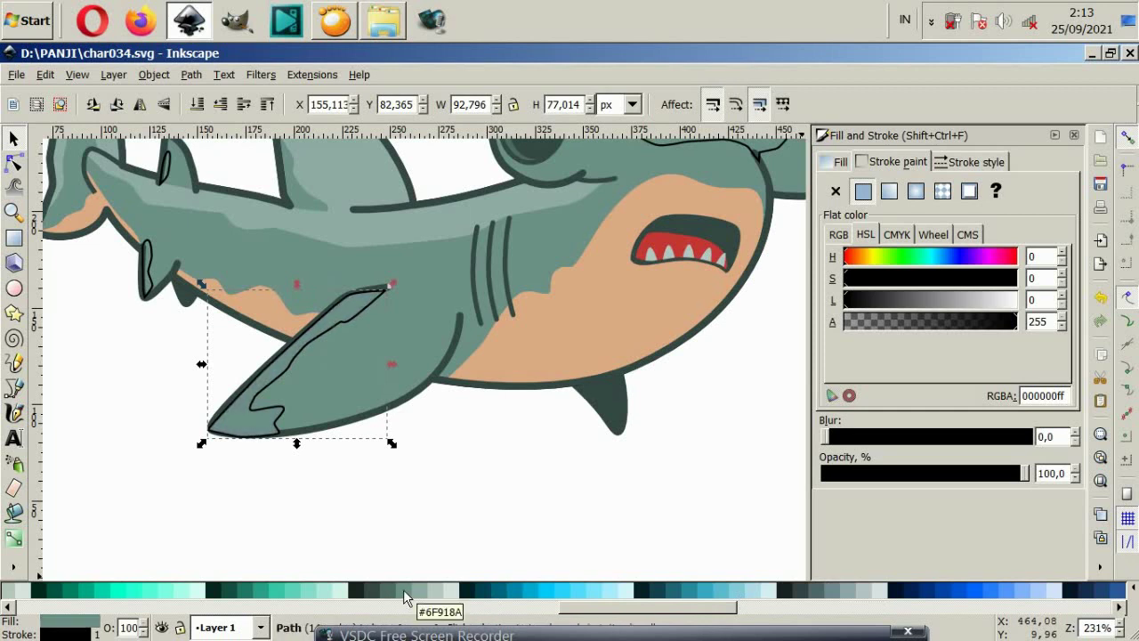
click(406, 589)
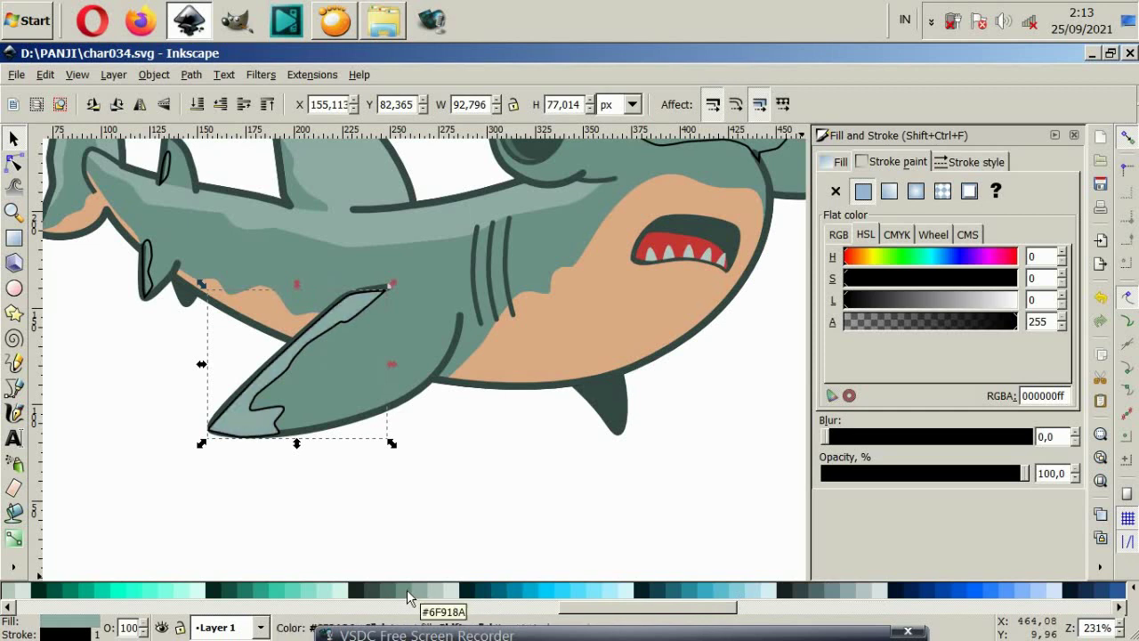
click(836, 191)
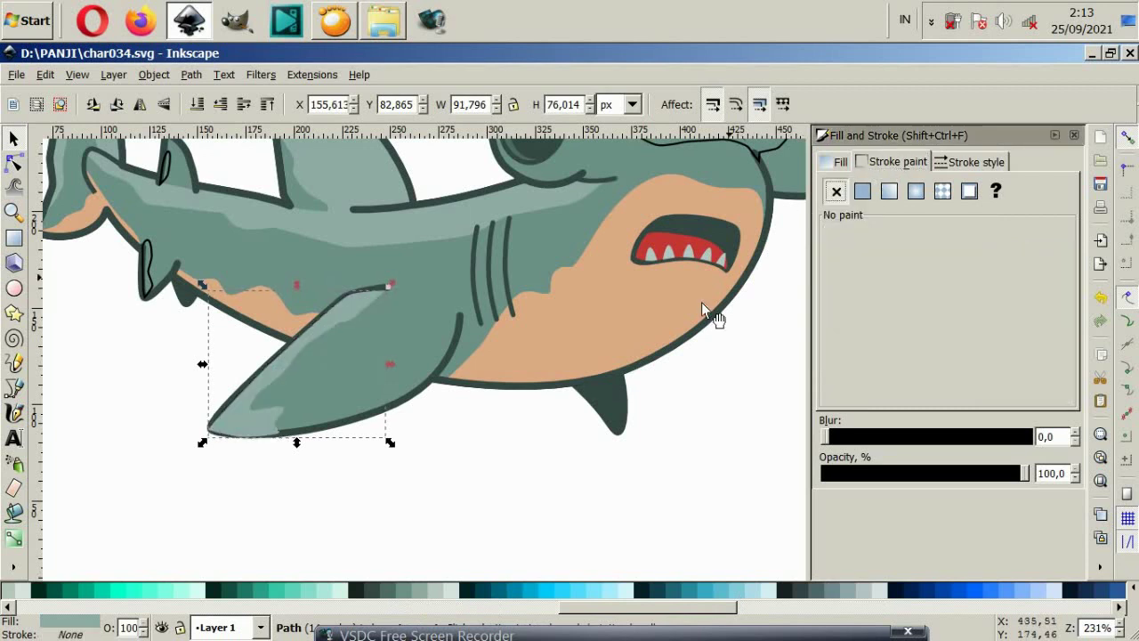
Step: Select the dark outline shape around the fin and check its fill settings
click(521, 497)
click(374, 430)
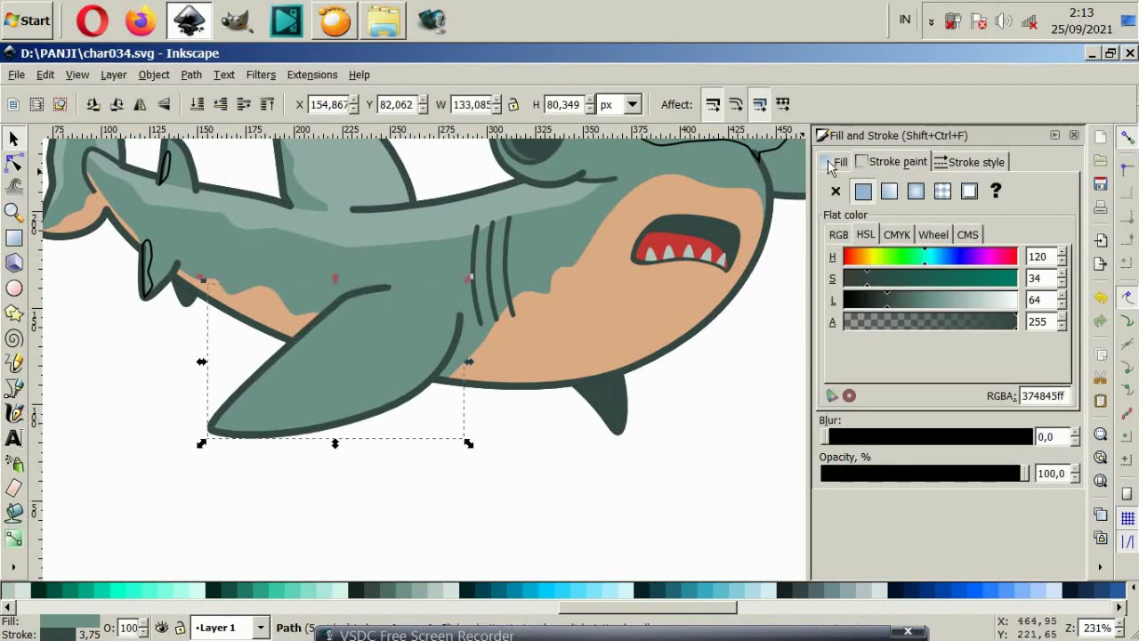
click(837, 161)
click(475, 486)
Step: Fill the lower fin's shading strip with 93aca7 and remove its black outline
key(5)
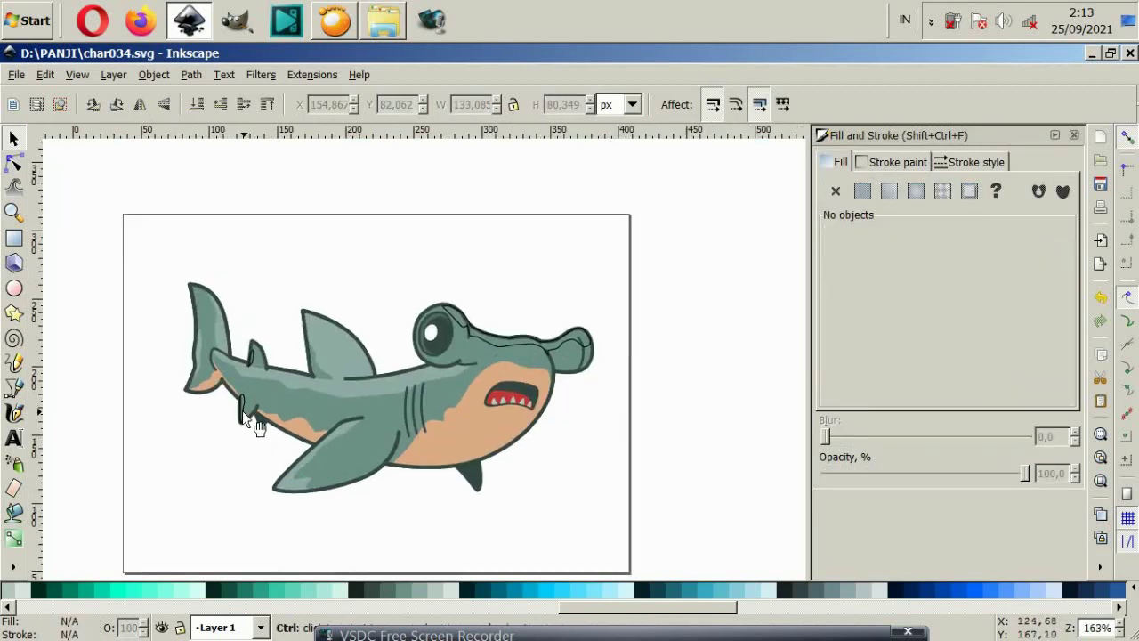
scroll(242, 411, up, 4)
click(243, 411)
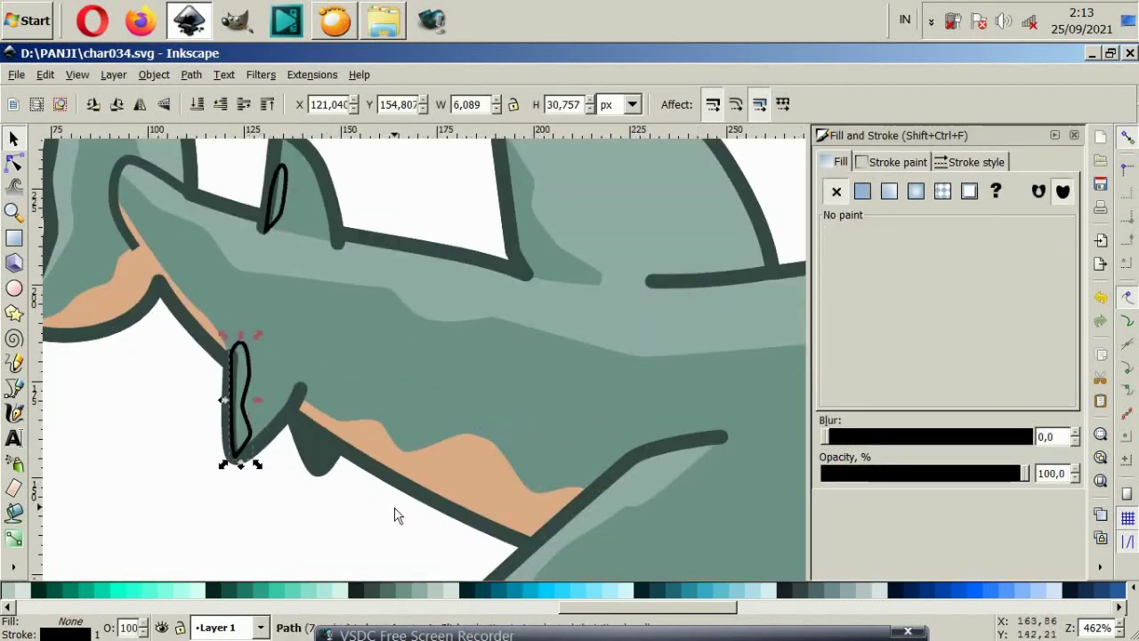
click(404, 587)
click(420, 588)
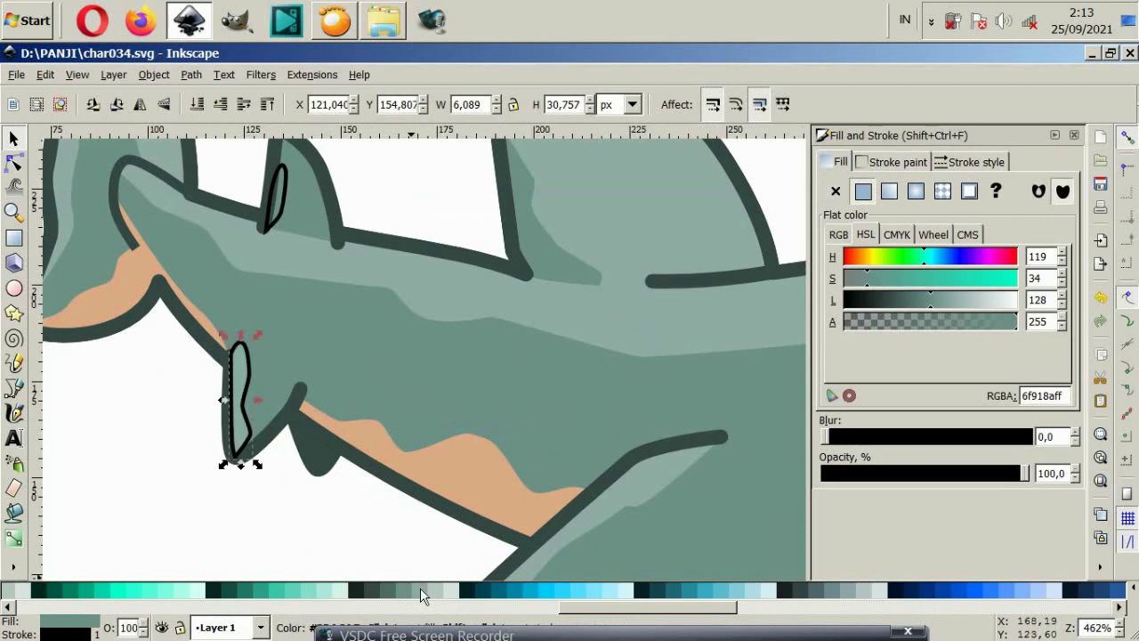
click(867, 168)
click(836, 191)
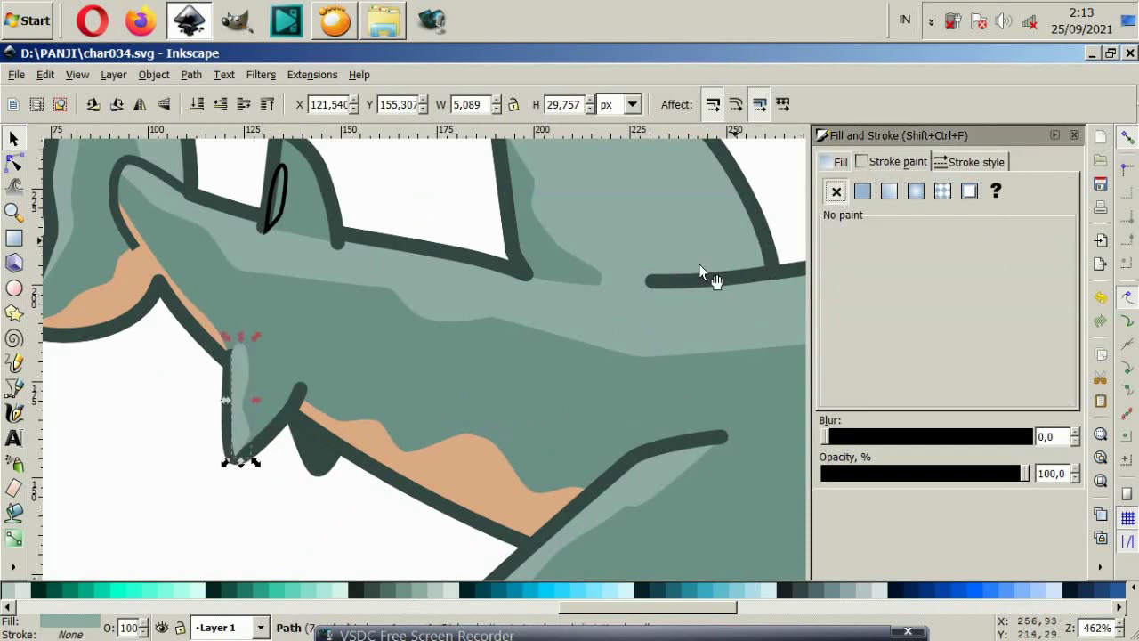
click(313, 548)
Step: Remove the fill from the lower fin's dark outline shape
click(252, 425)
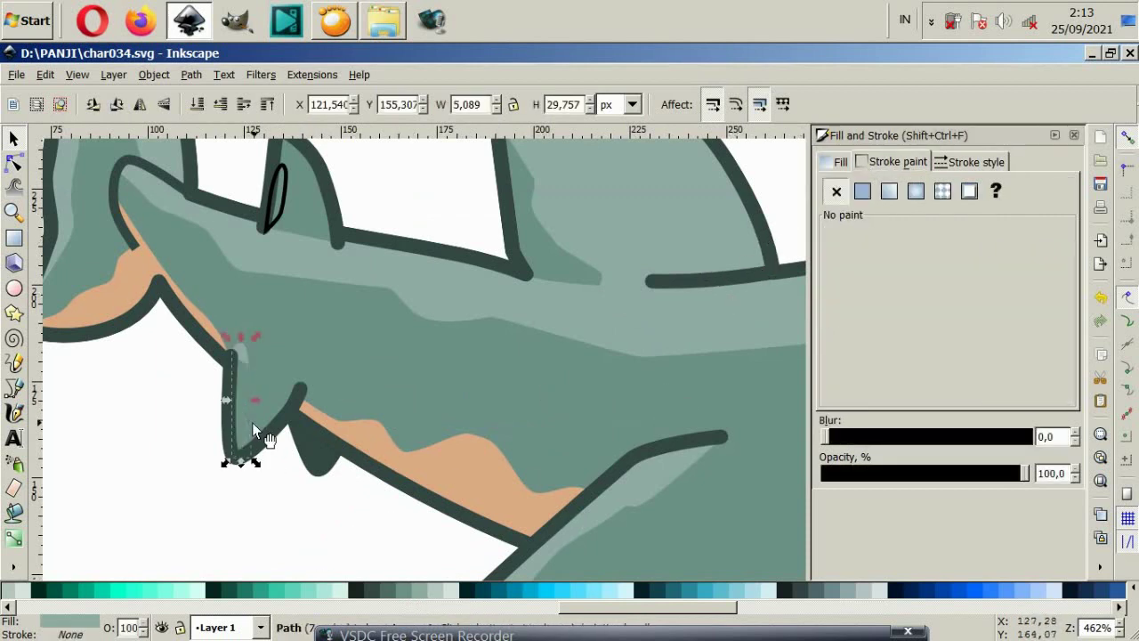
click(307, 414)
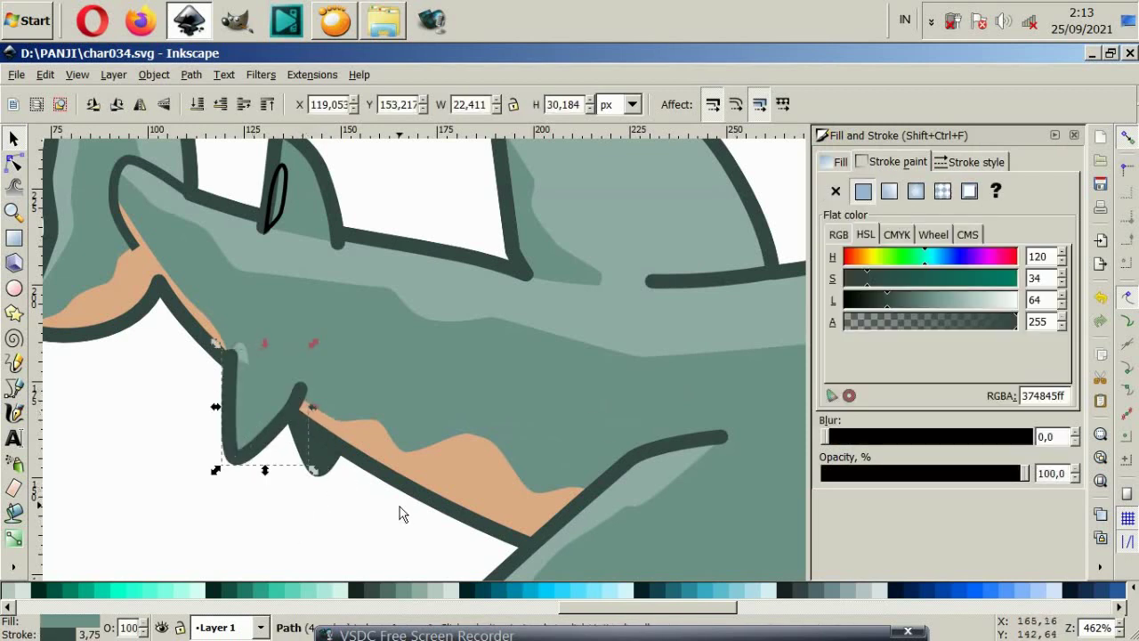
click(840, 162)
click(836, 191)
click(422, 214)
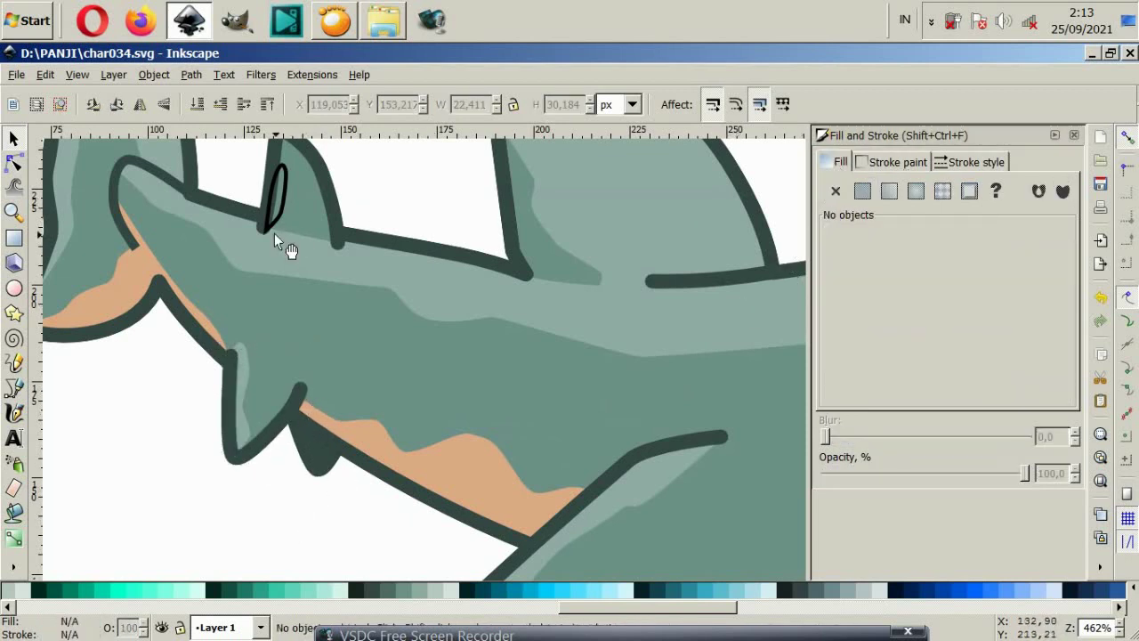
Step: Fill the back fin's leaf shape with 6F918A; trial fills on the lower fin are undone
scroll(285, 241, up, 2)
click(278, 267)
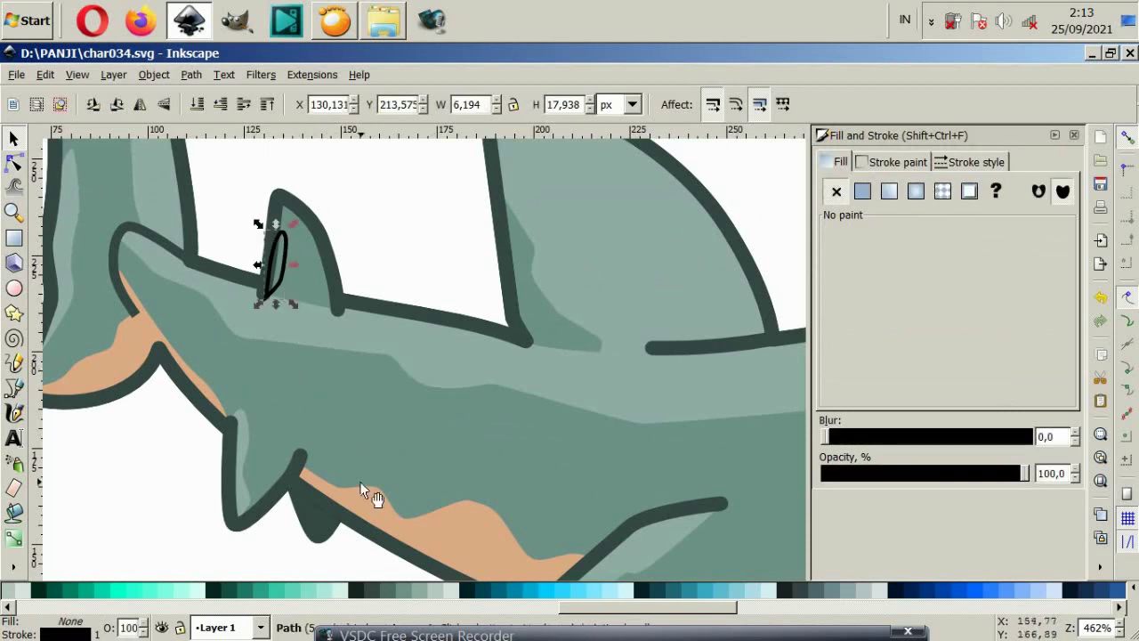
click(400, 594)
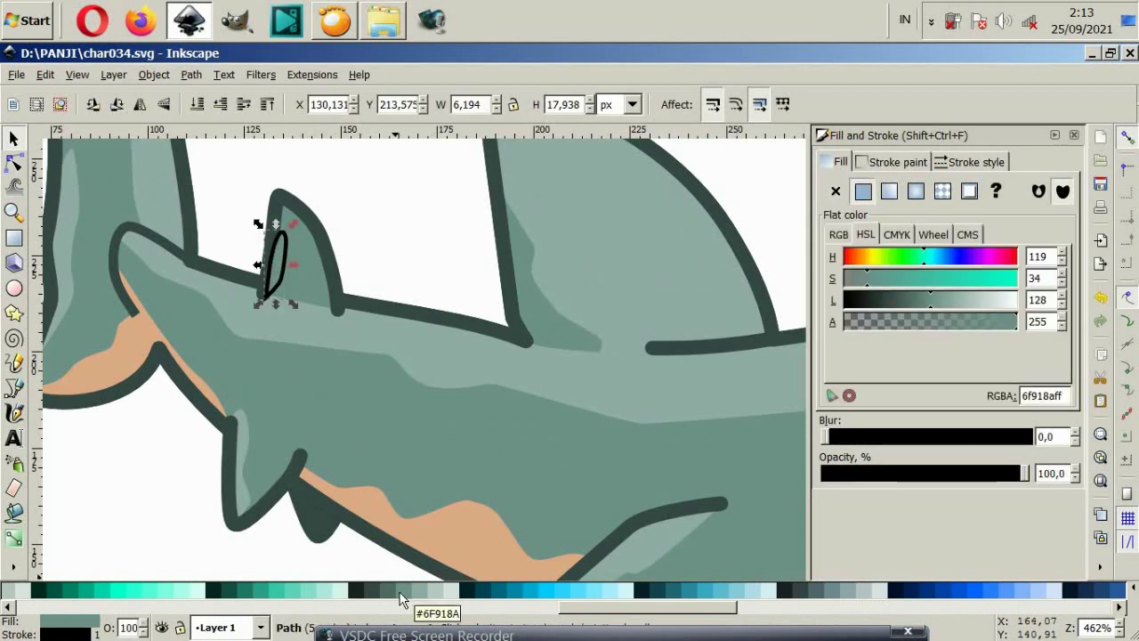
click(285, 469)
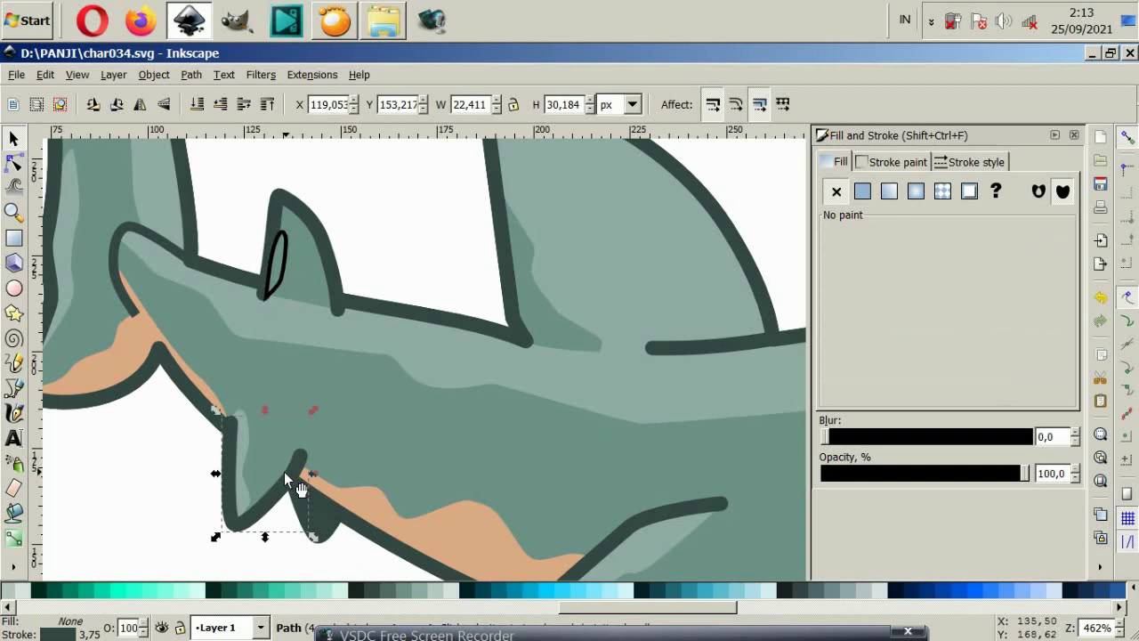
click(402, 594)
key(ctrl+z)
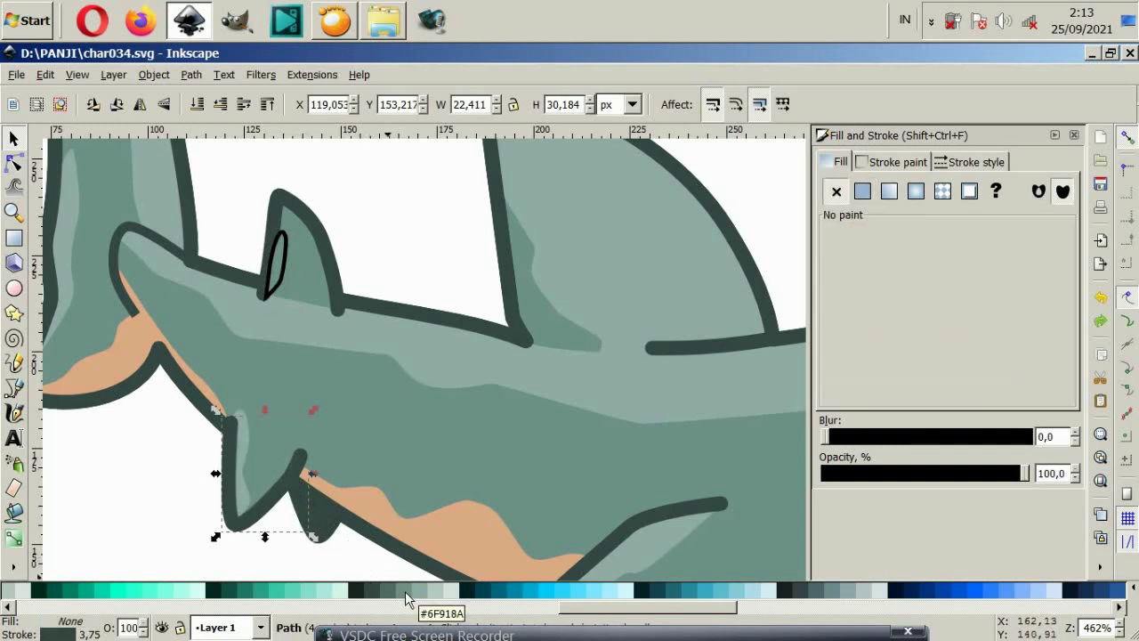
click(419, 593)
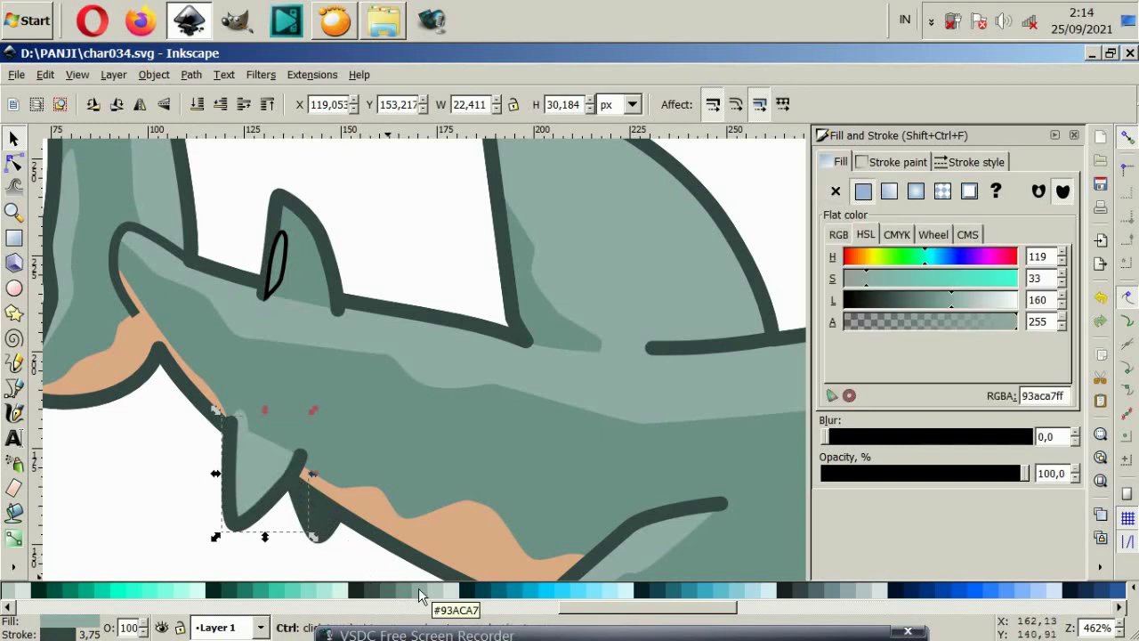
key(ctrl+z)
Step: Darken the lower fin strip and back fin leaf to 536c67, removing the leaf's outline
click(246, 466)
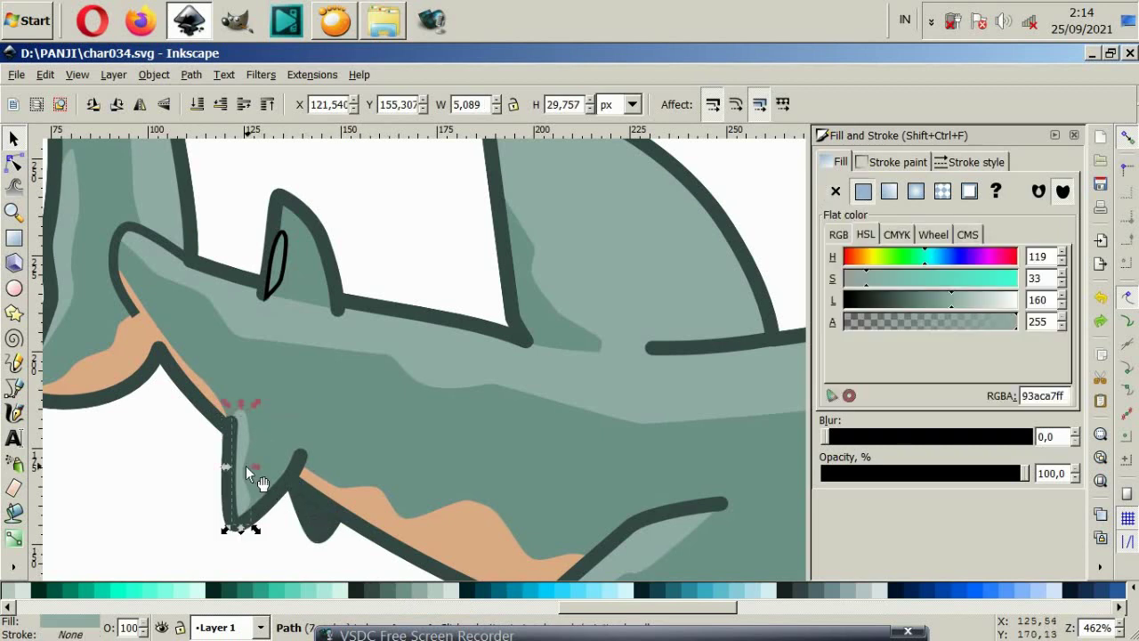
click(387, 588)
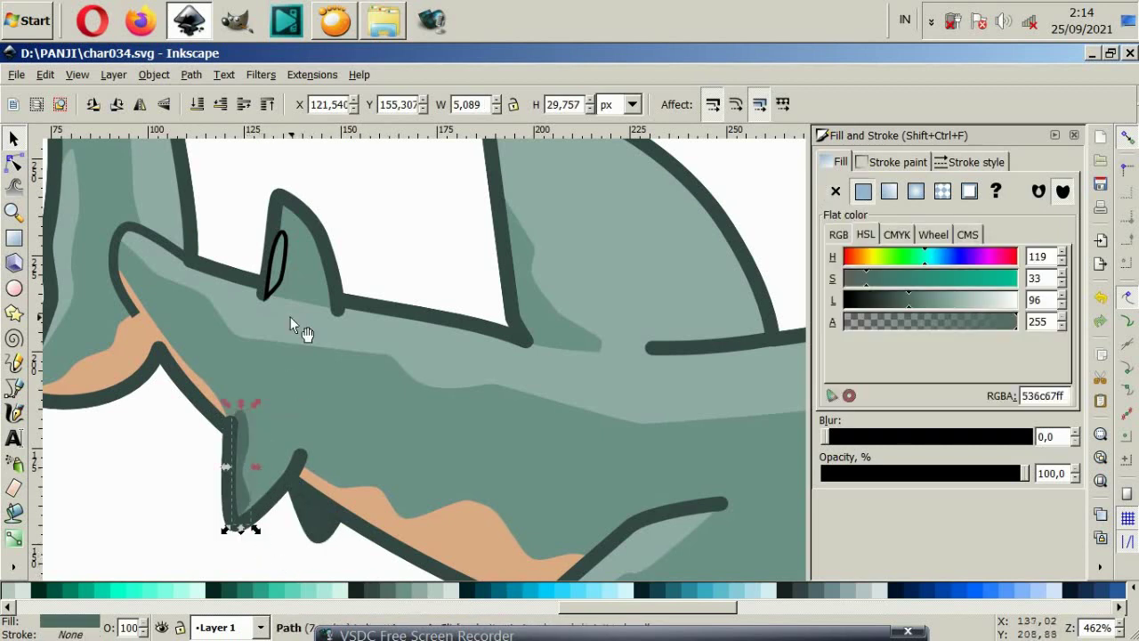
click(276, 299)
click(387, 589)
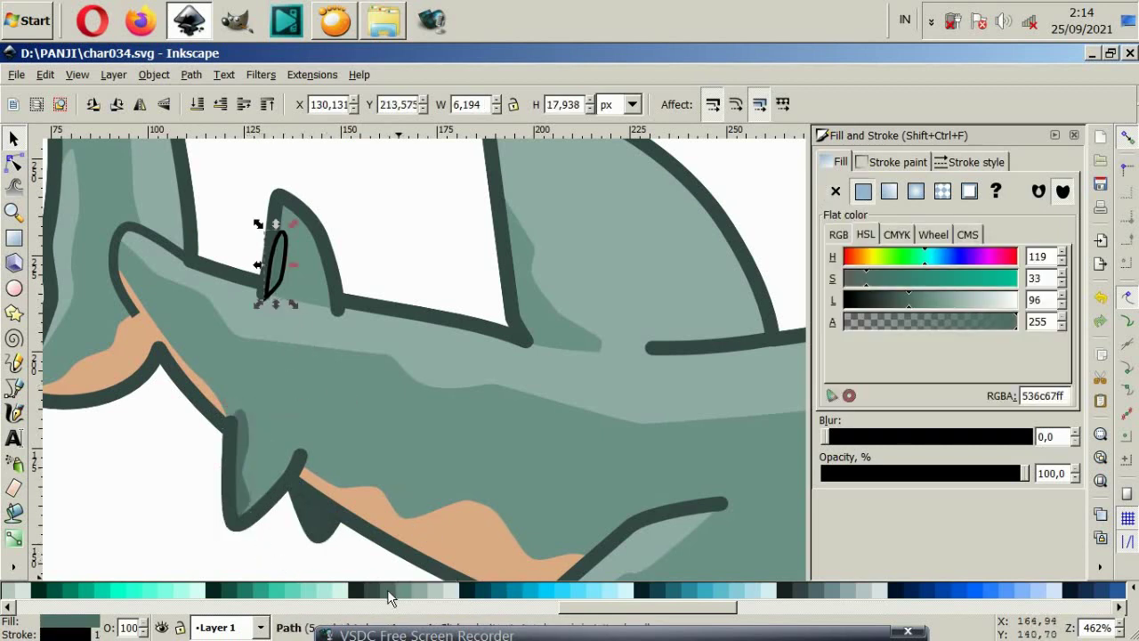
click(888, 162)
click(835, 190)
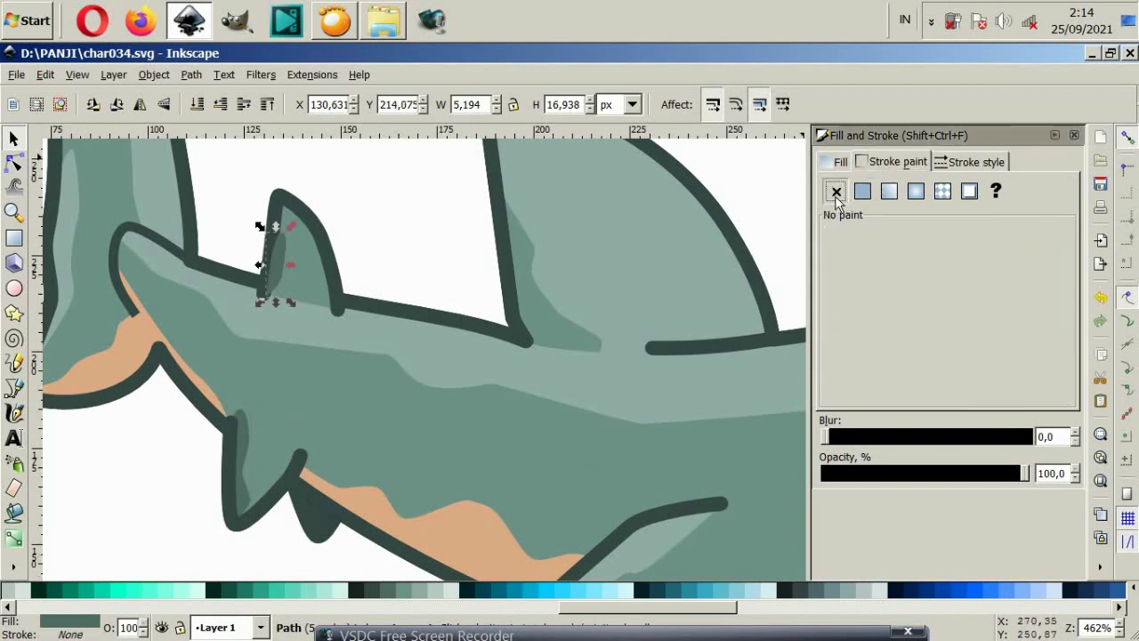
key(Escape)
Step: Lighten the back fin's inner shading with a lighter palette green
click(331, 265)
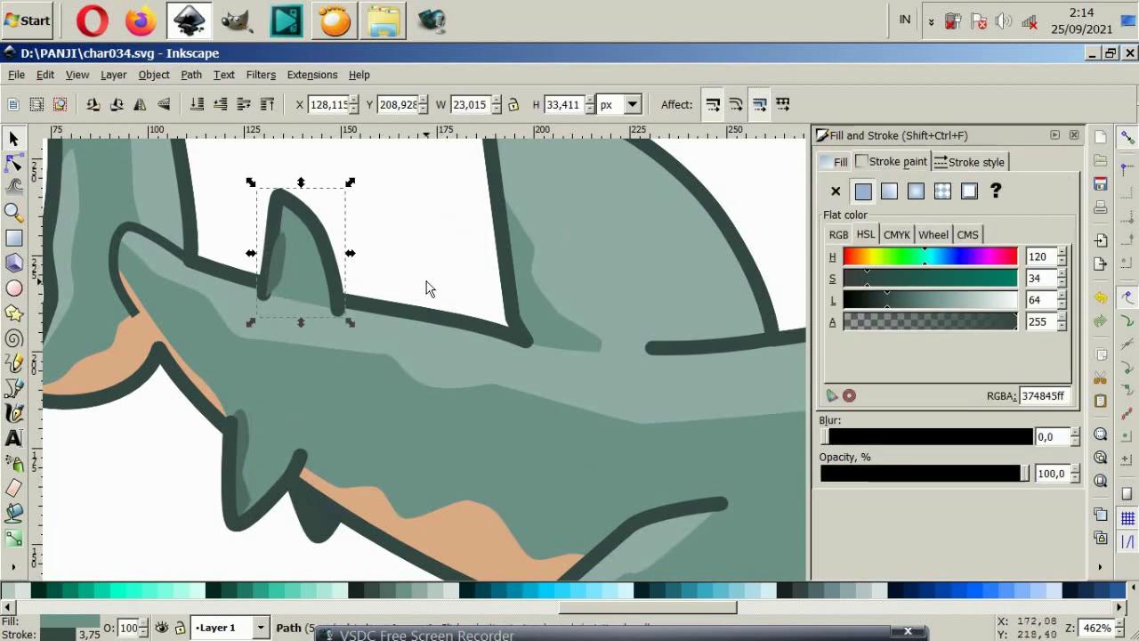
key(Escape)
key(ctrl+z)
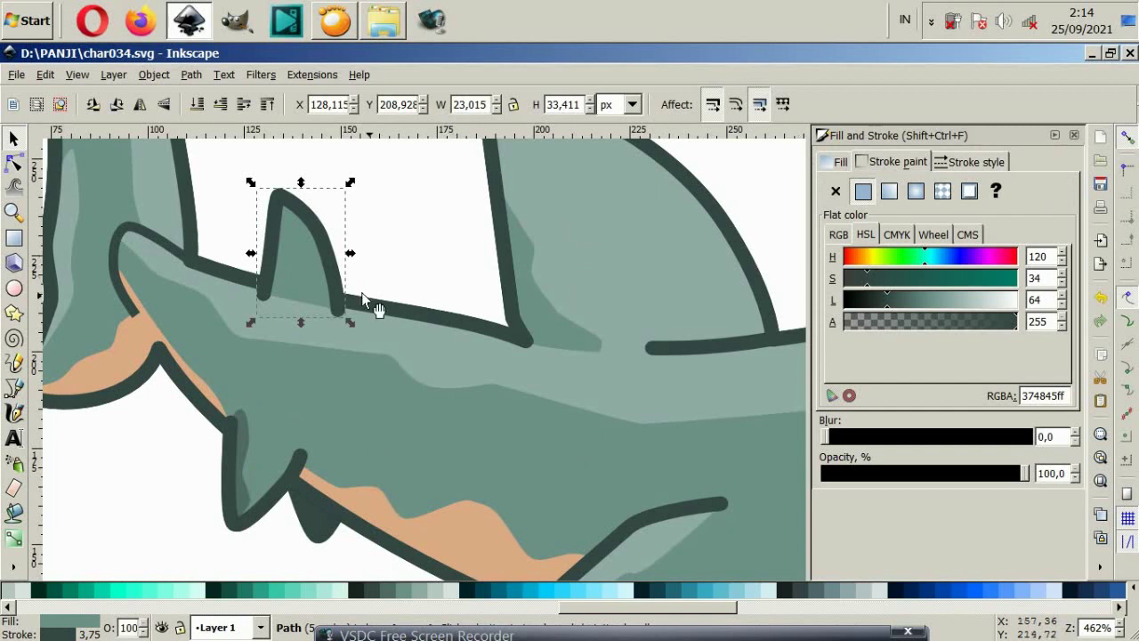
key(Escape)
key(ctrl+z)
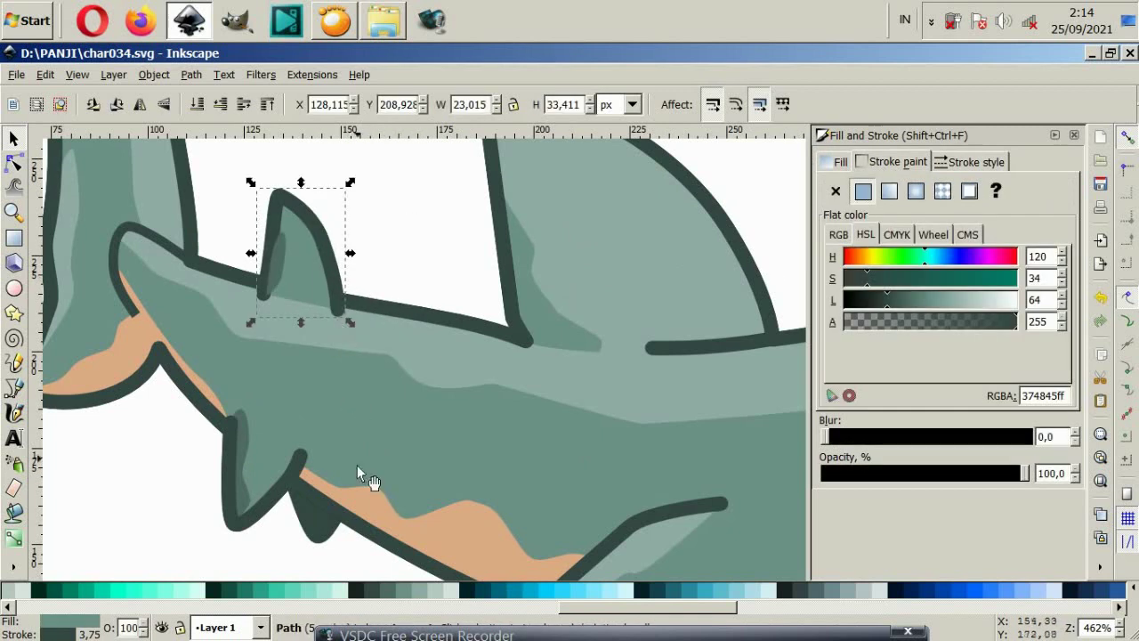
click(416, 590)
key(Escape)
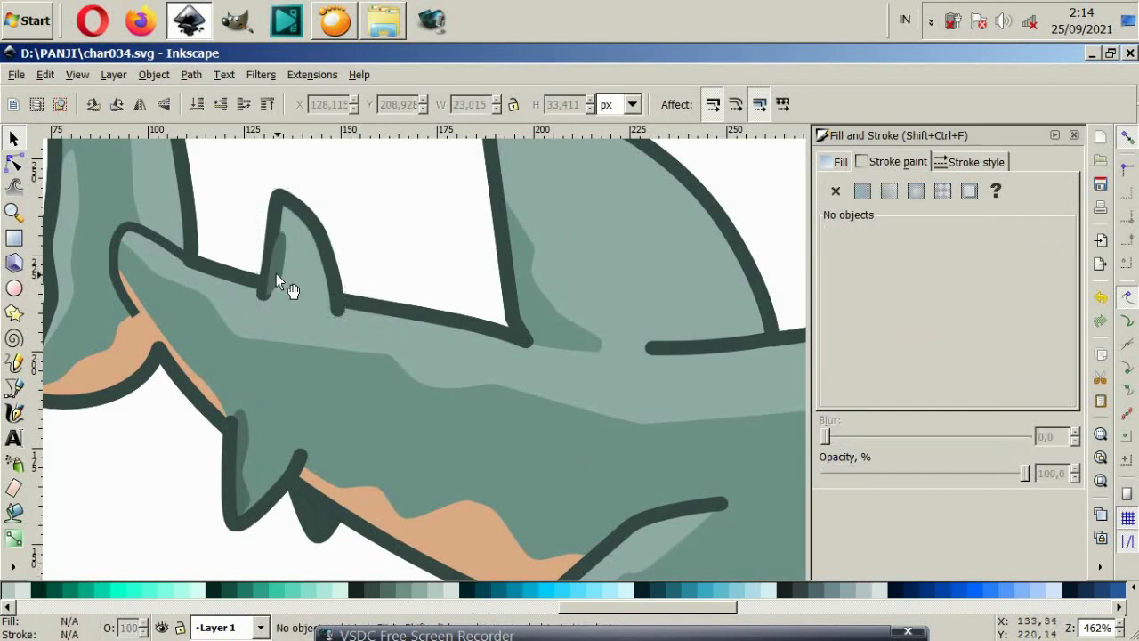
Step: Give the back fin's shading shape a lighter fill and adjust the fin outline's fill
click(277, 271)
click(397, 592)
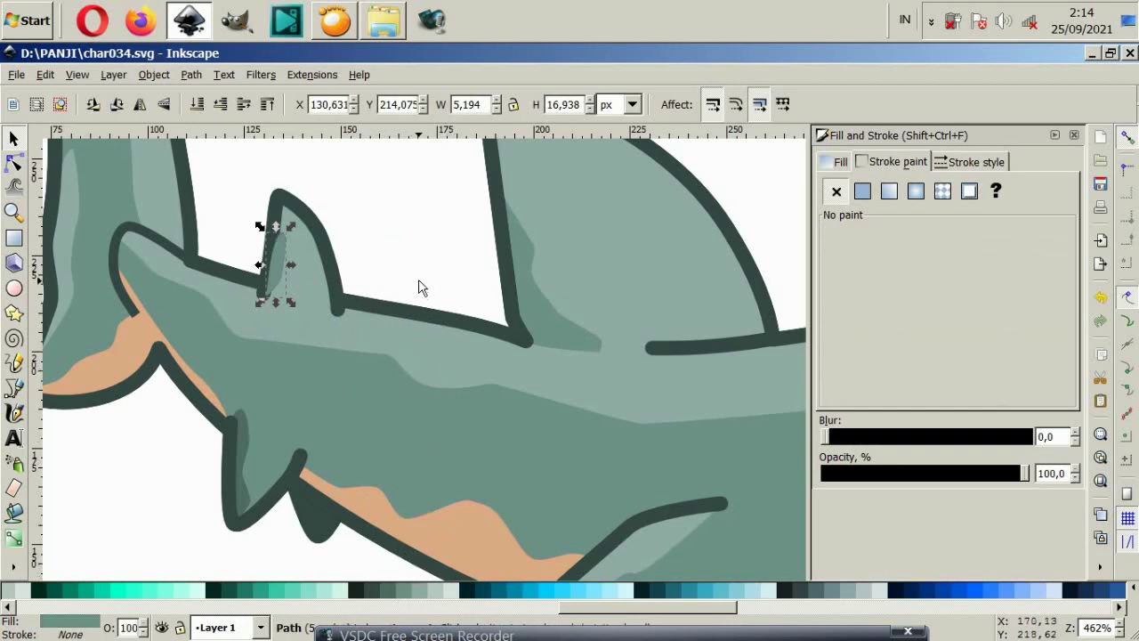
key(Escape)
click(344, 295)
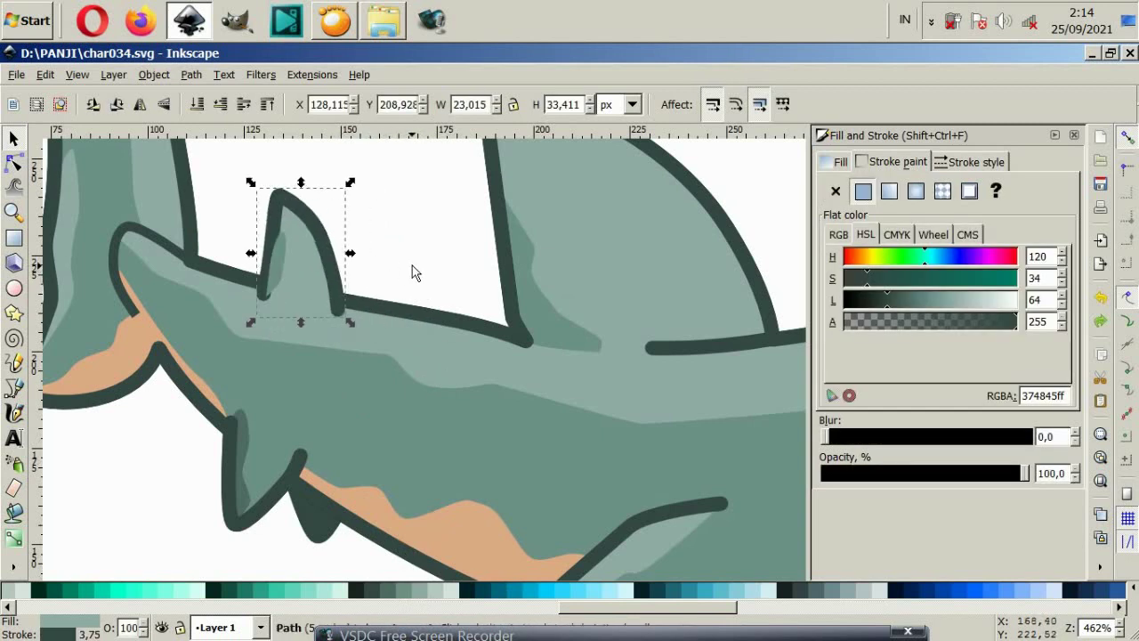
click(840, 161)
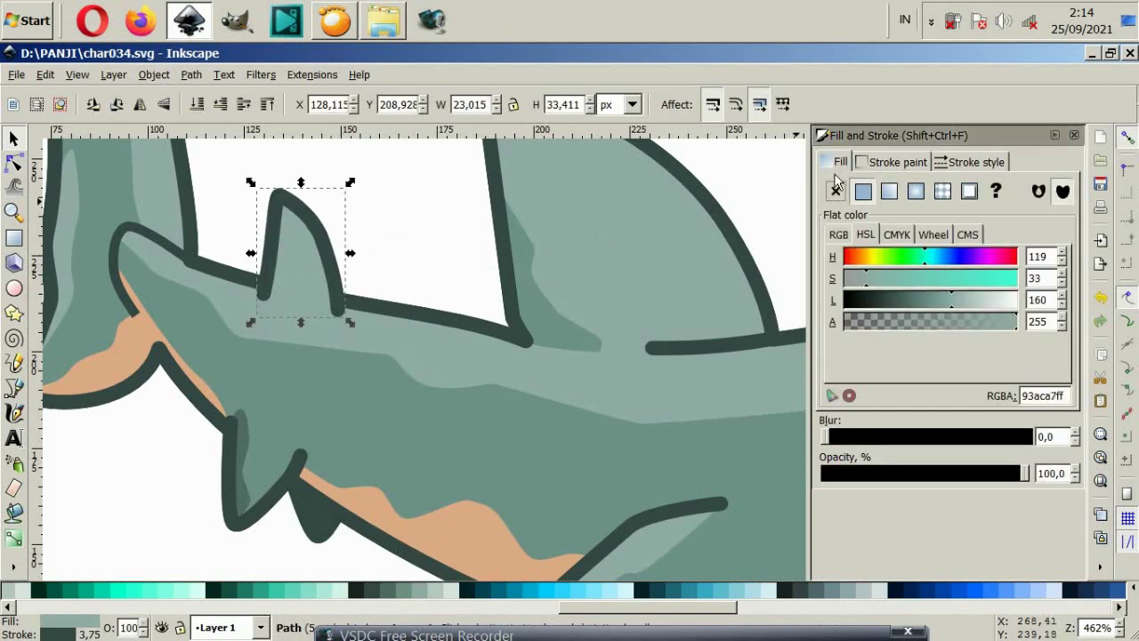
click(835, 190)
Step: Pan to the head and click through its outline, mouth line and fill shapes
key(Escape)
scroll(354, 307, down, 2)
scroll(348, 394, down, 2)
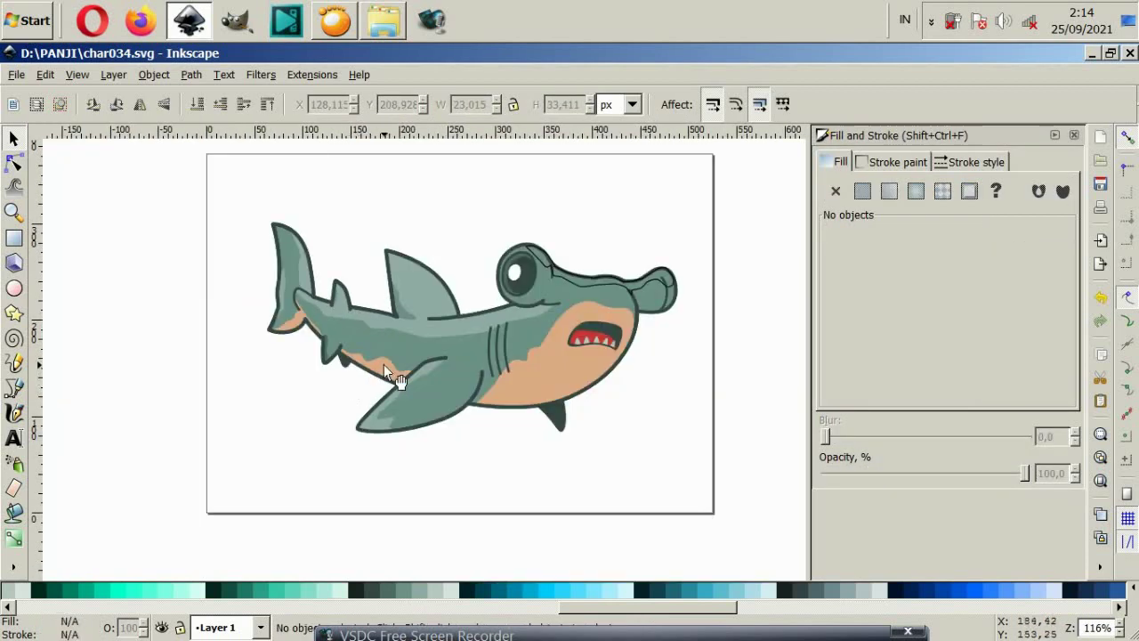
scroll(436, 356, up, 2)
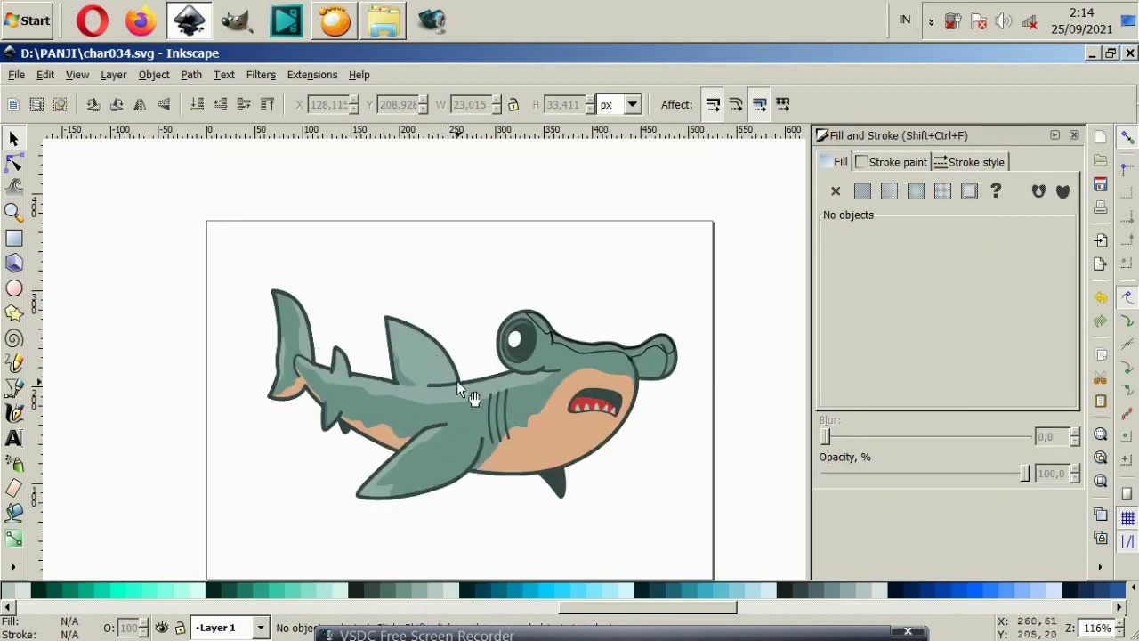
scroll(408, 381, up, 2)
scroll(408, 380, right, 4)
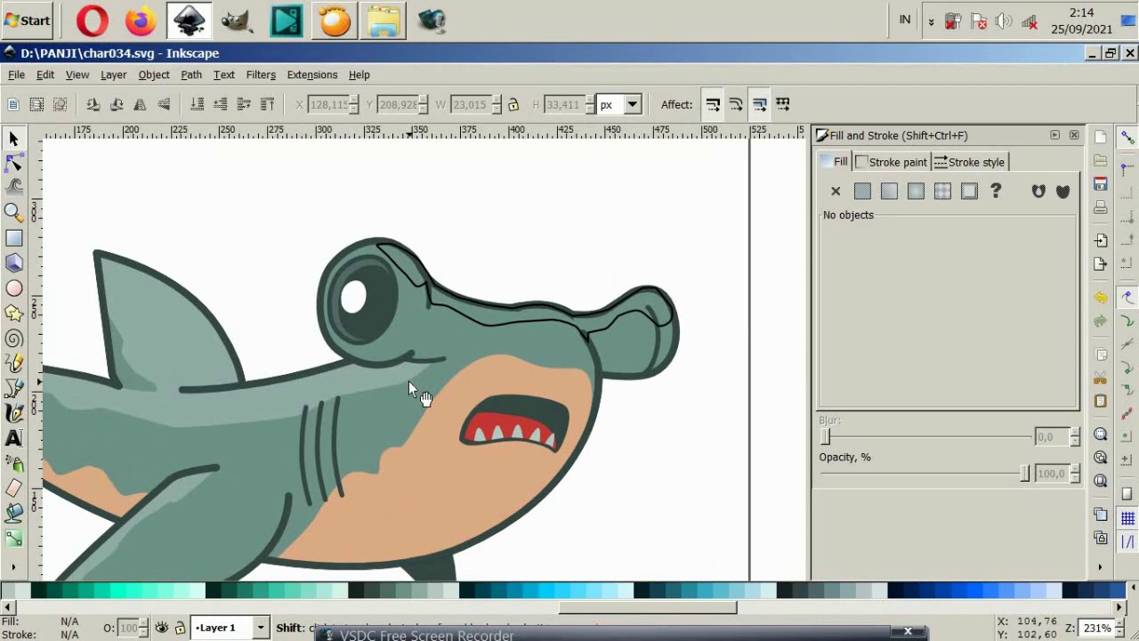
ctrl+click(560, 337)
key(ctrl+z)
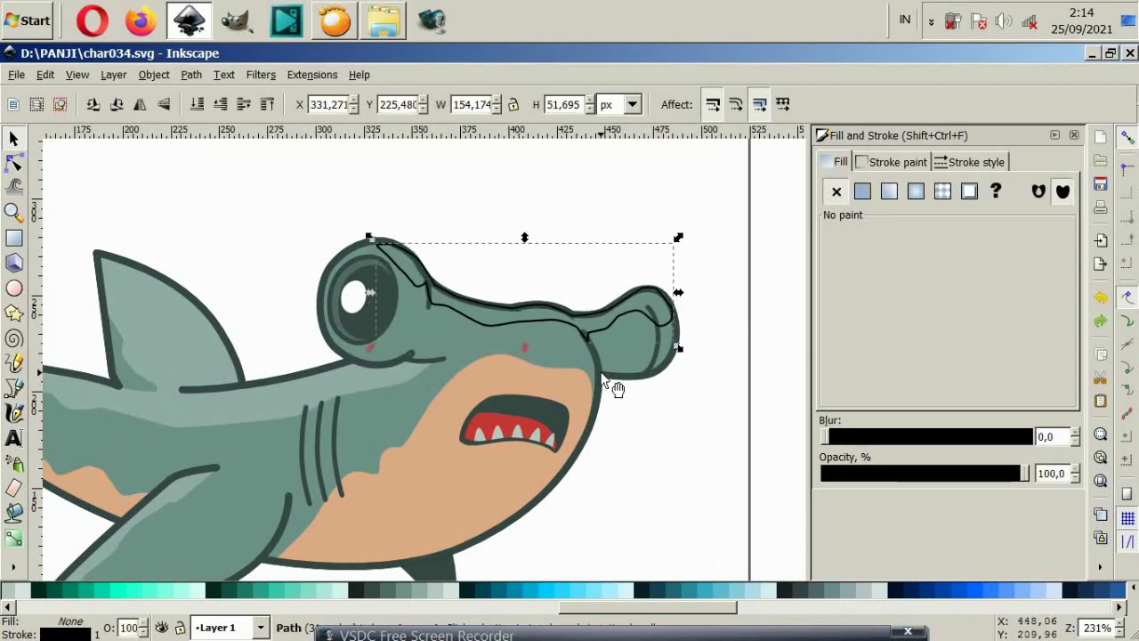
ctrl+click(442, 372)
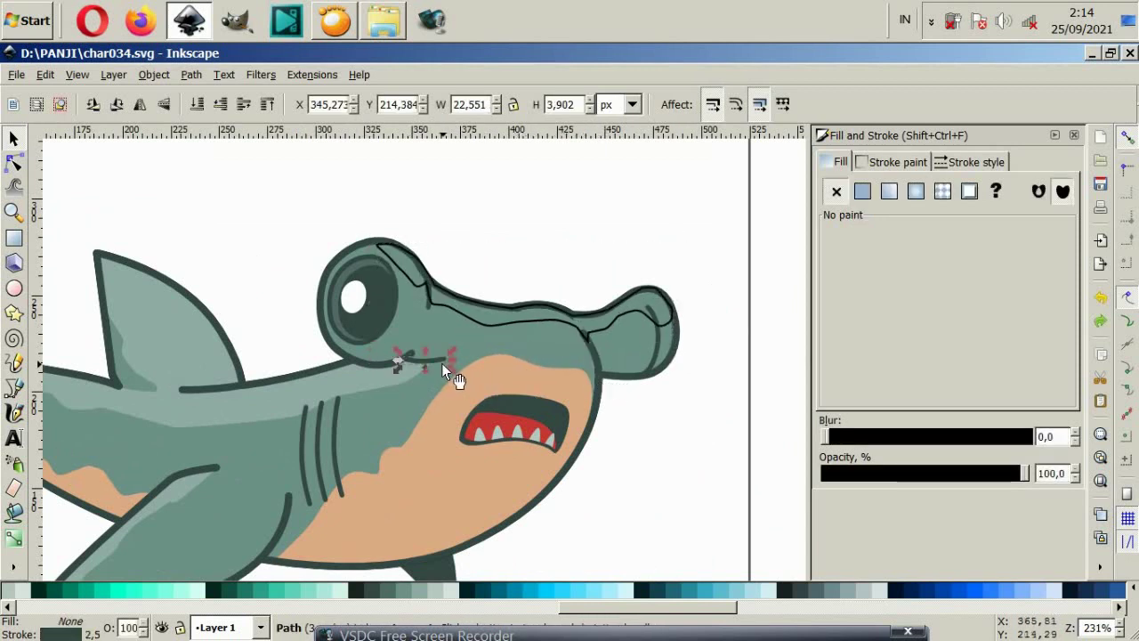
ctrl+click(371, 368)
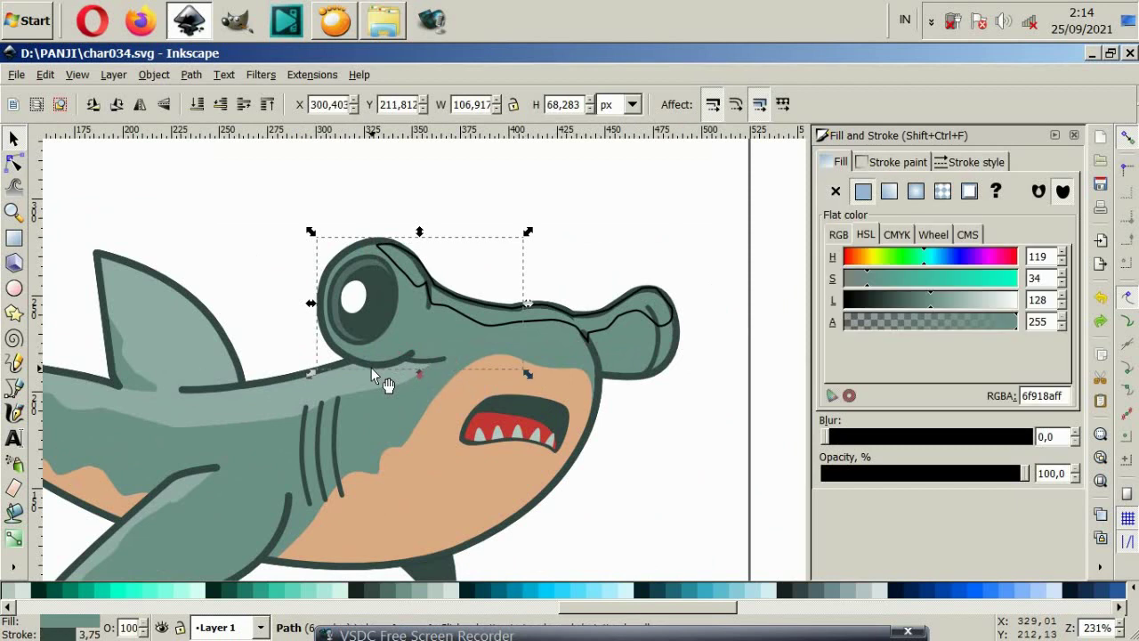
ctrl+click(477, 326)
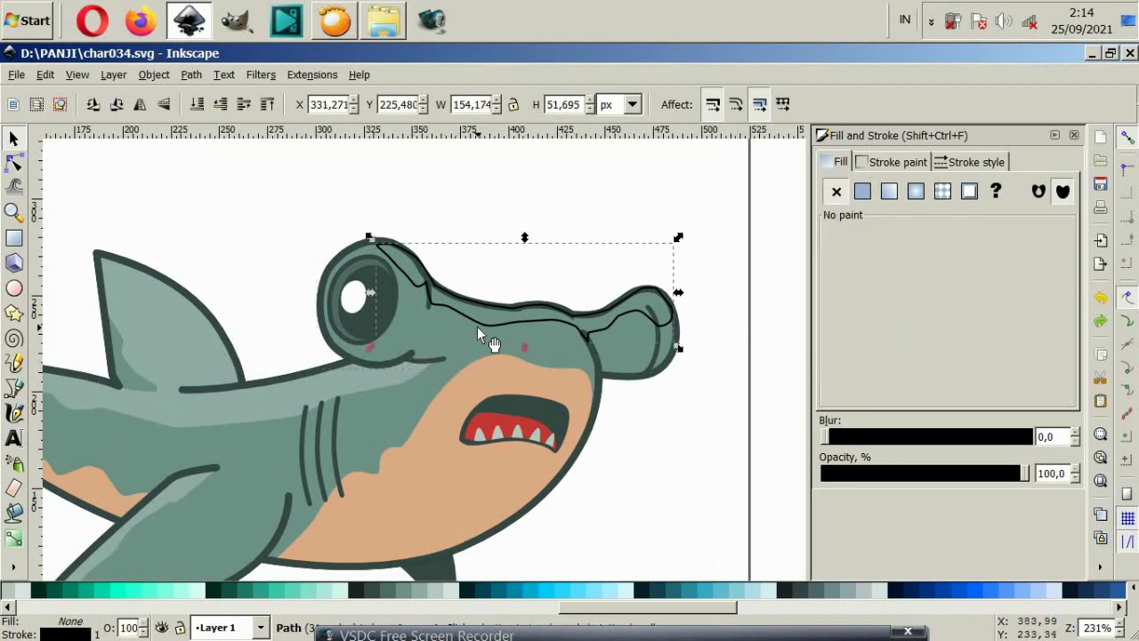
click(516, 236)
Step: Inspect the eye and outline by moving them aside, then select the head fill plus dividing line
click(516, 236)
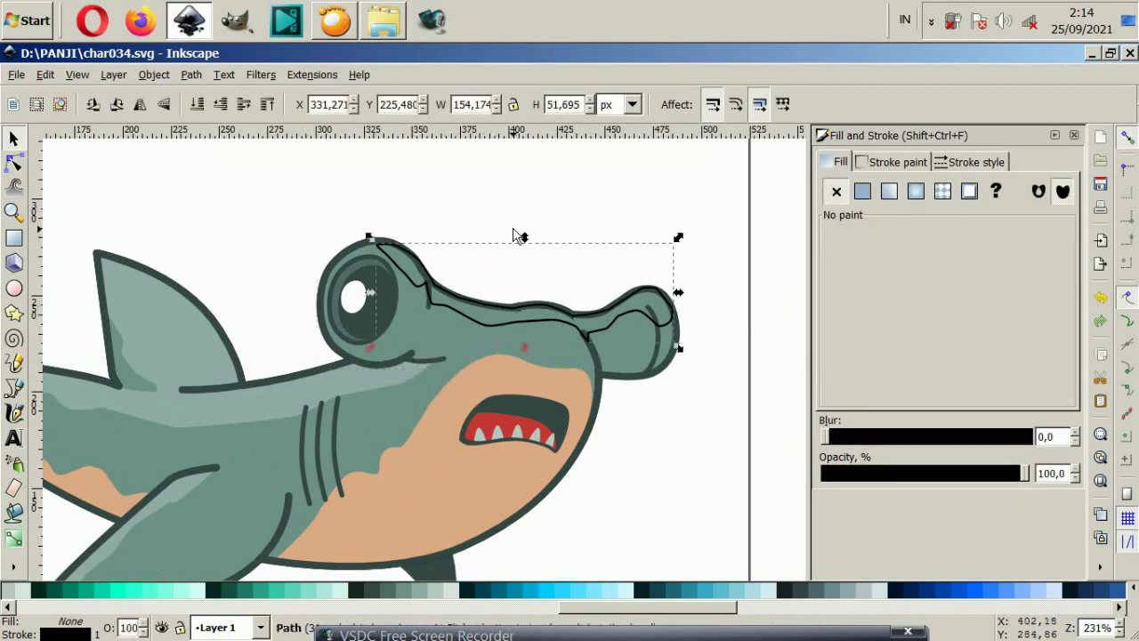
click(381, 366)
click(449, 234)
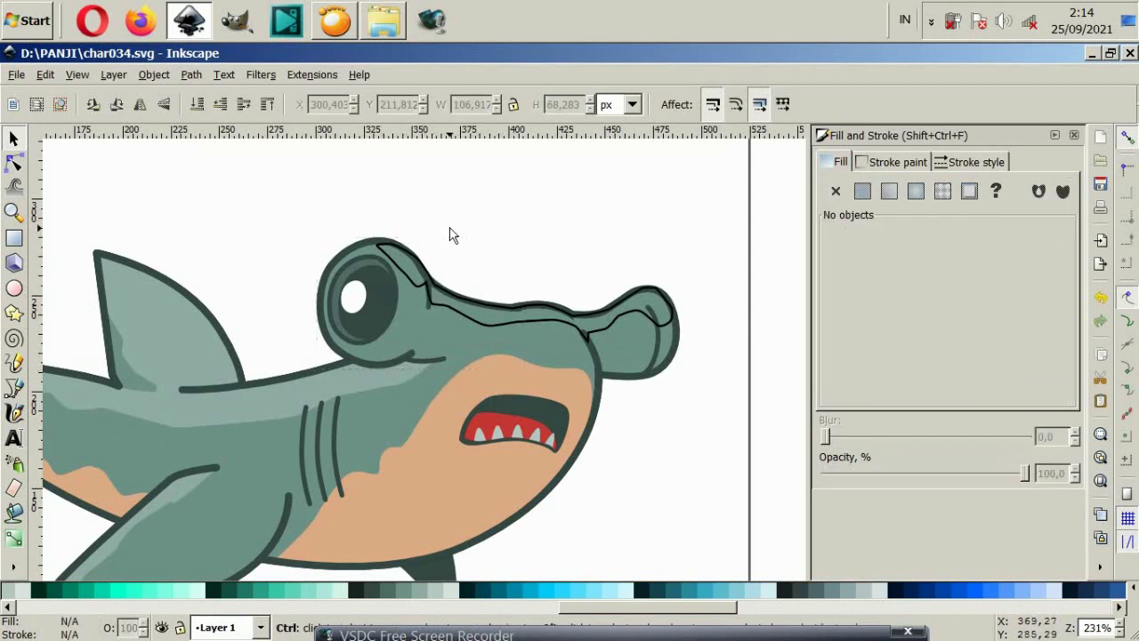
click(478, 319)
key(Escape)
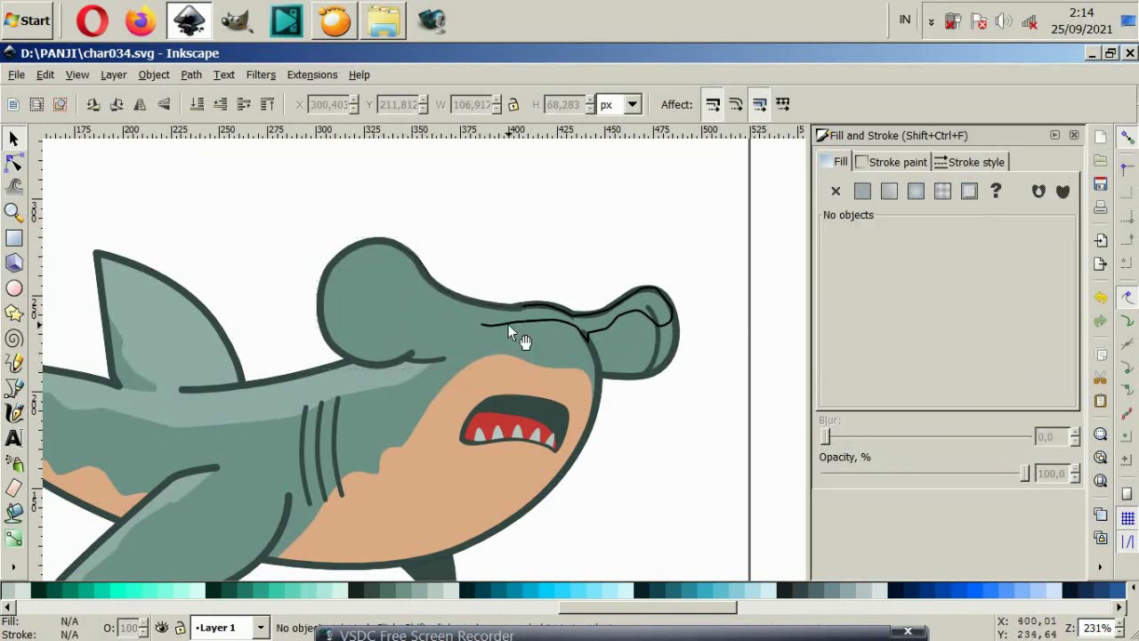
click(509, 324)
shift+click(385, 298)
drag(450, 293, 376, 185)
key(ctrl+z)
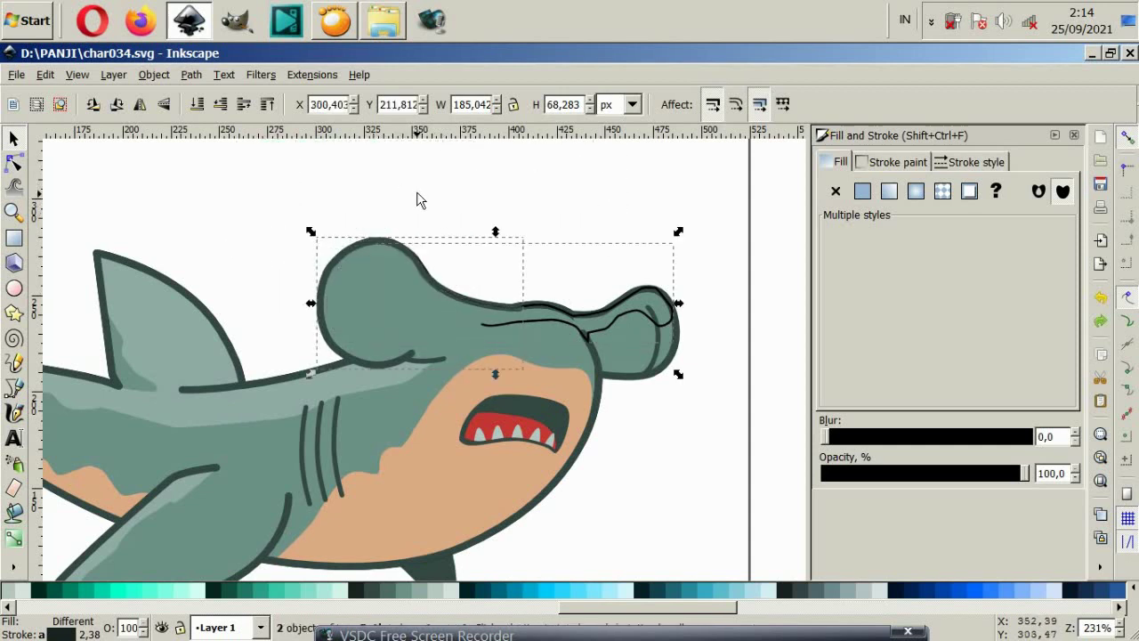
click(420, 200)
click(441, 321)
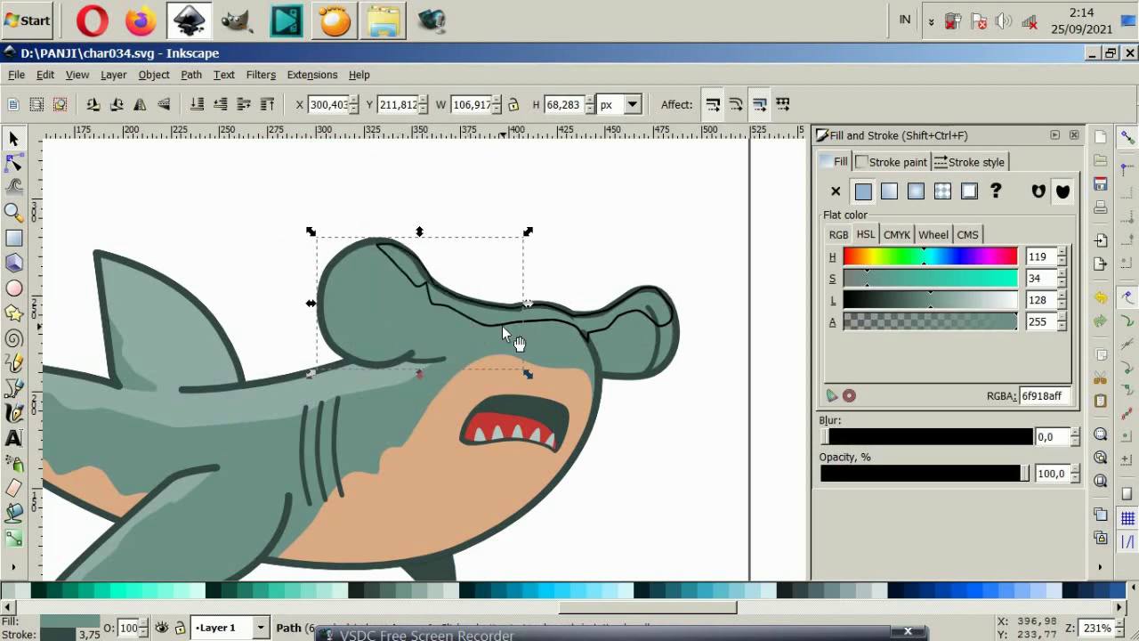
shift+click(471, 322)
Step: Apply the pending path operation to the two selected shapes
click(190, 74)
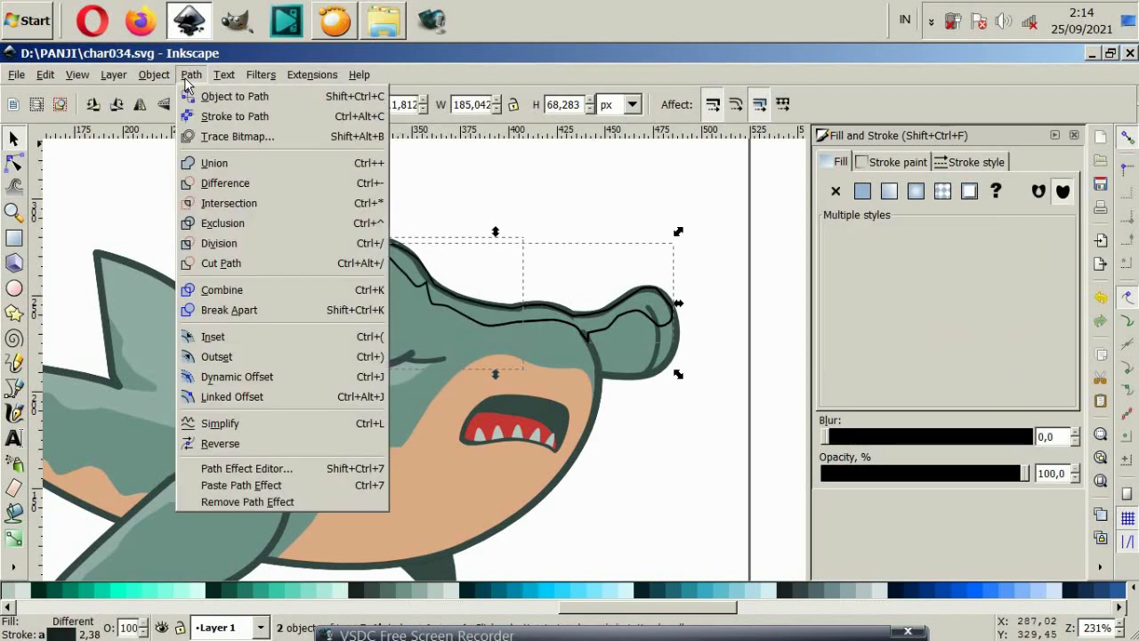
click(240, 202)
click(486, 239)
scroll(519, 307, right, 2)
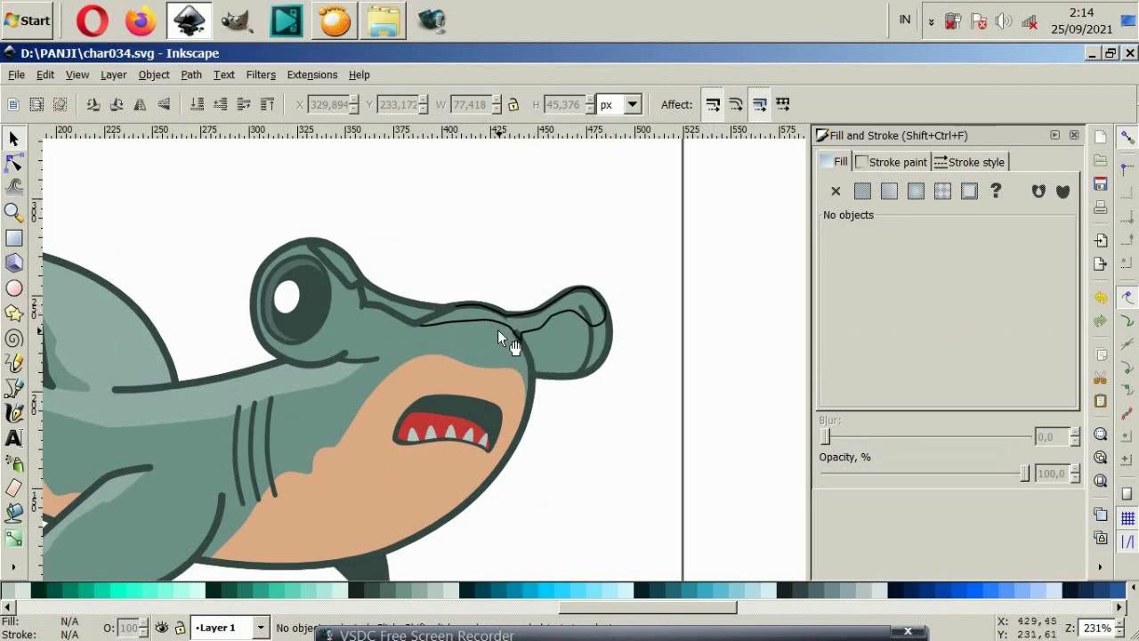
Step: Raise the body outline above the head outline to the top of the stack
click(498, 337)
click(499, 226)
click(498, 226)
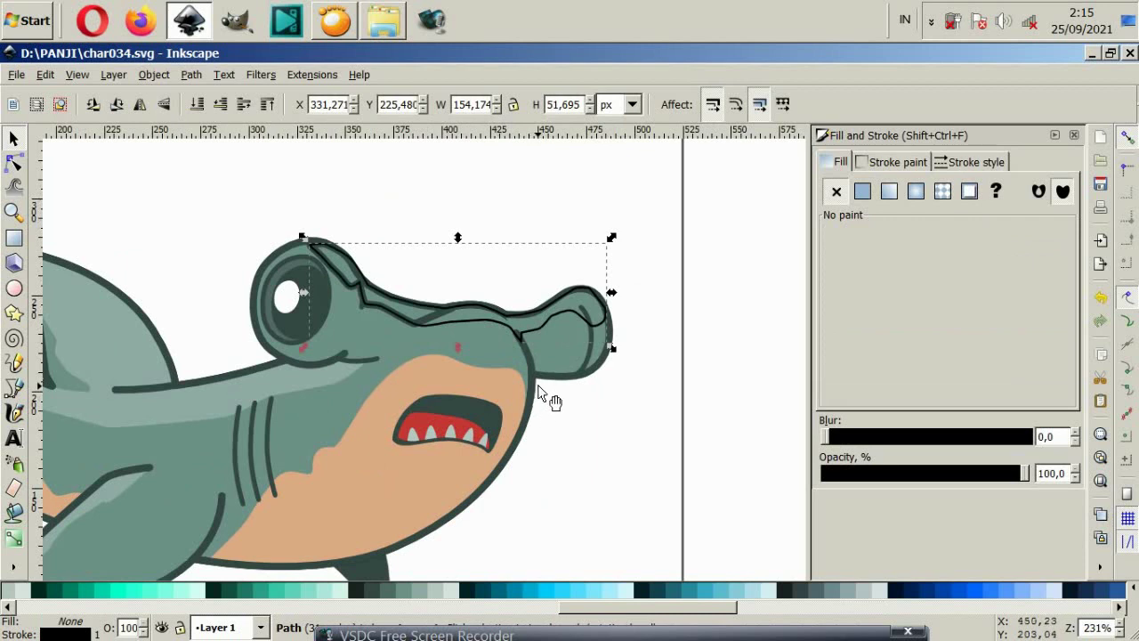
ctrl+click(530, 428)
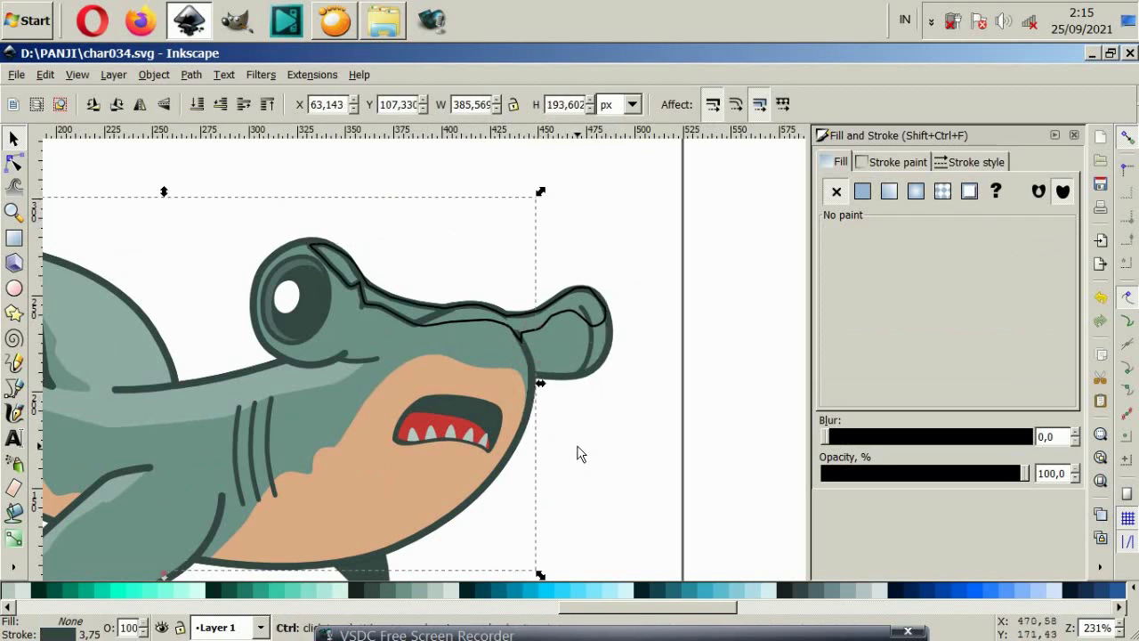
key(Home)
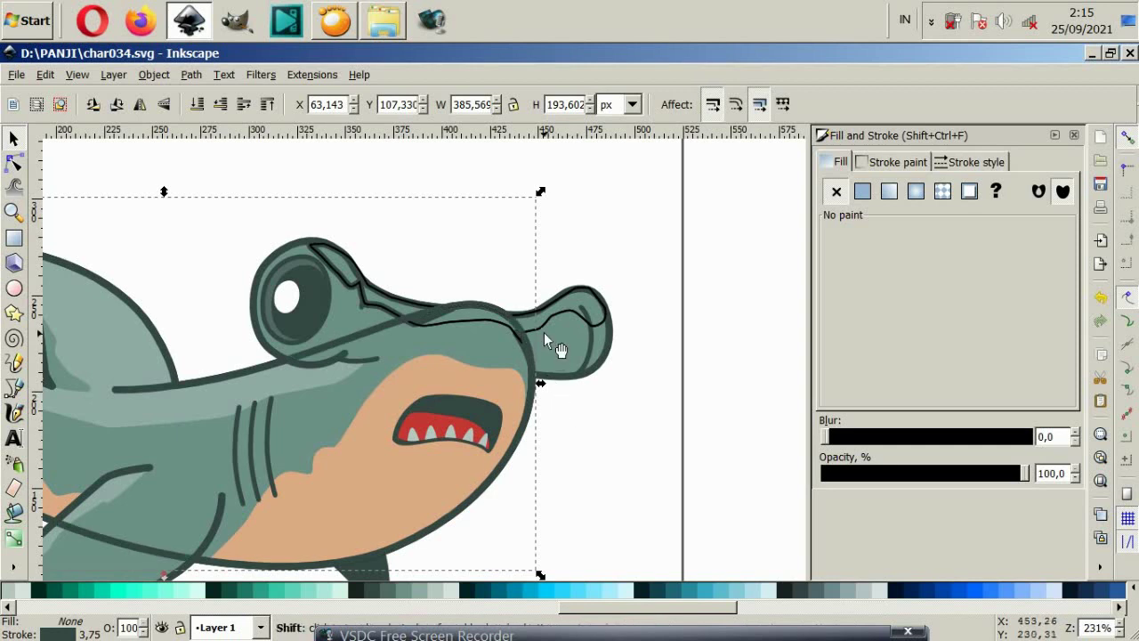
shift+click(543, 332)
drag(539, 326, 604, 432)
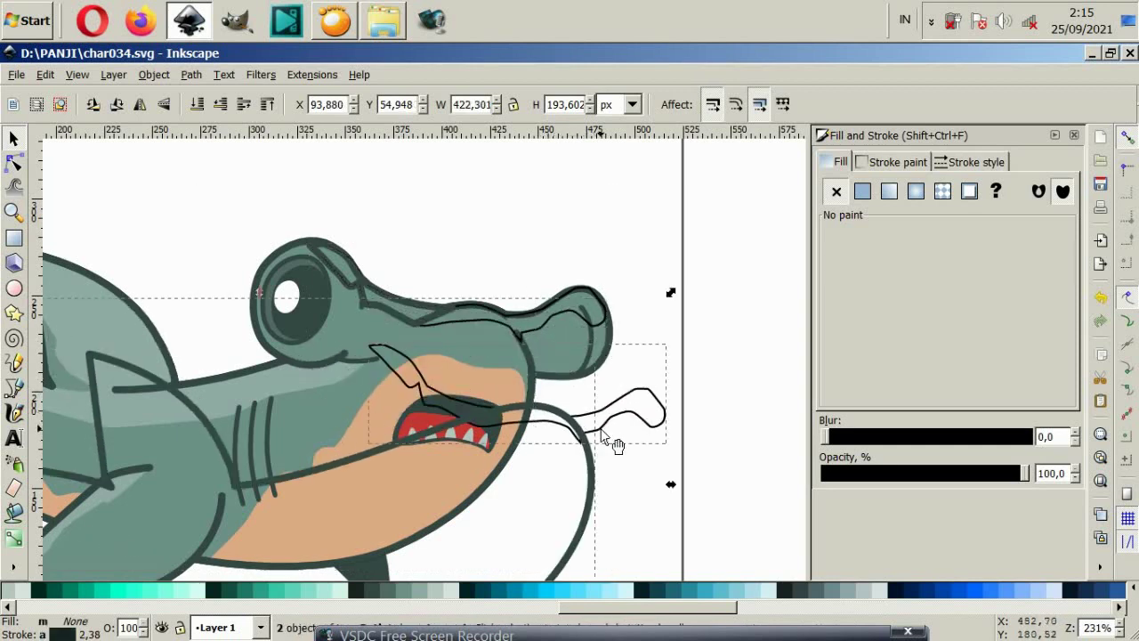
key(ctrl+z)
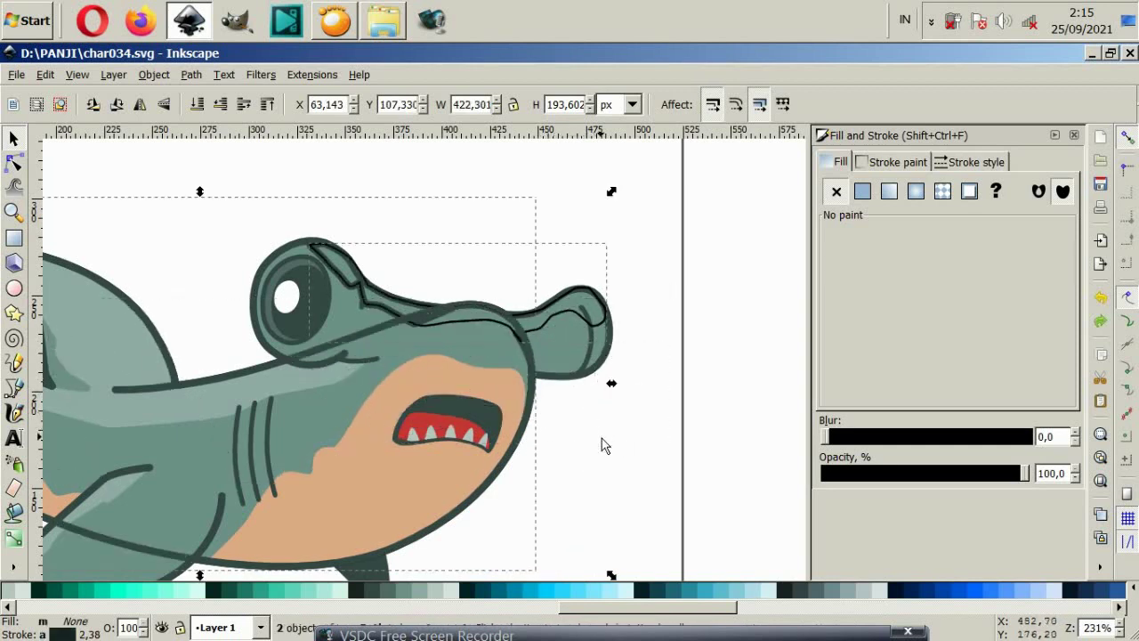
Step: Clip the head using the body outline shape
click(601, 438)
click(532, 352)
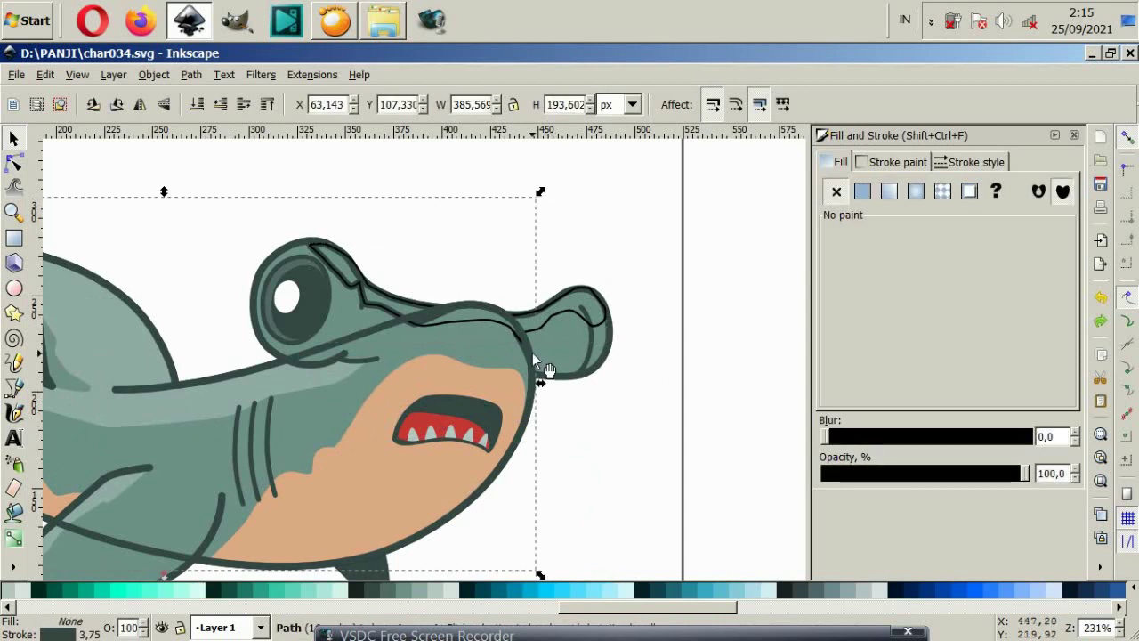
shift+click(536, 326)
right_click(536, 326)
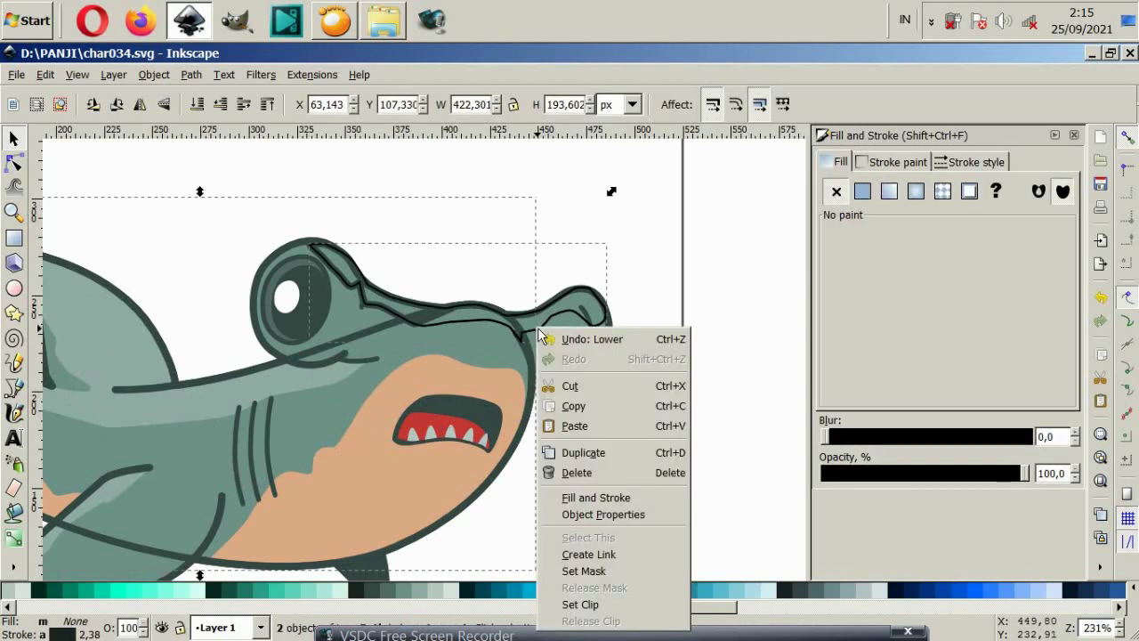
click(601, 604)
click(590, 529)
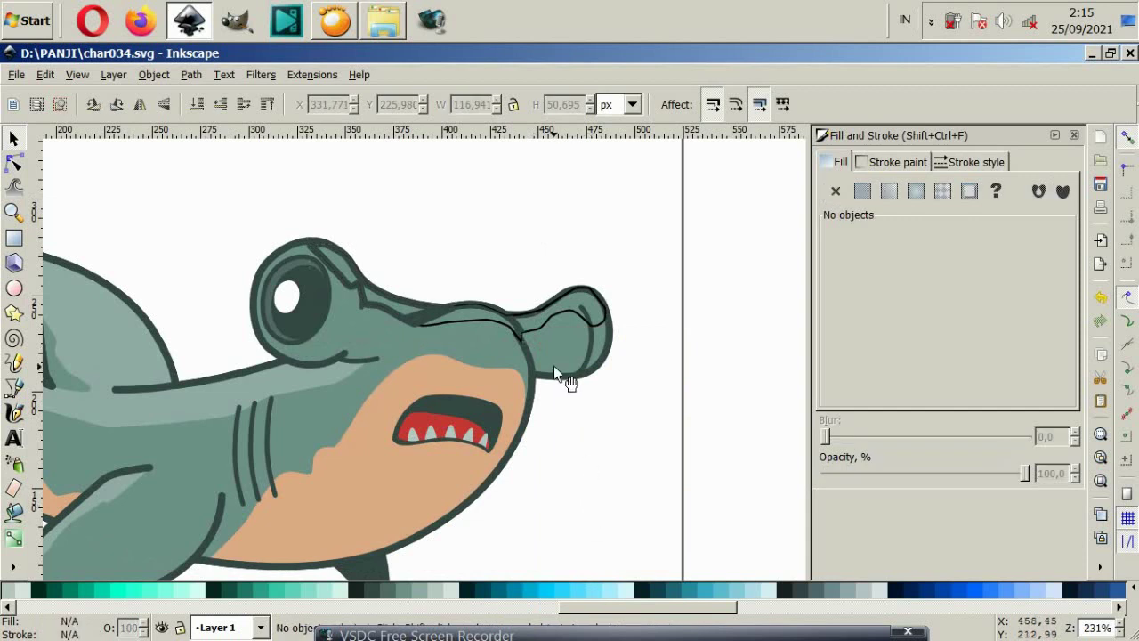
Step: Restack the hammer snout shape by cutting and pasting it in place
click(534, 336)
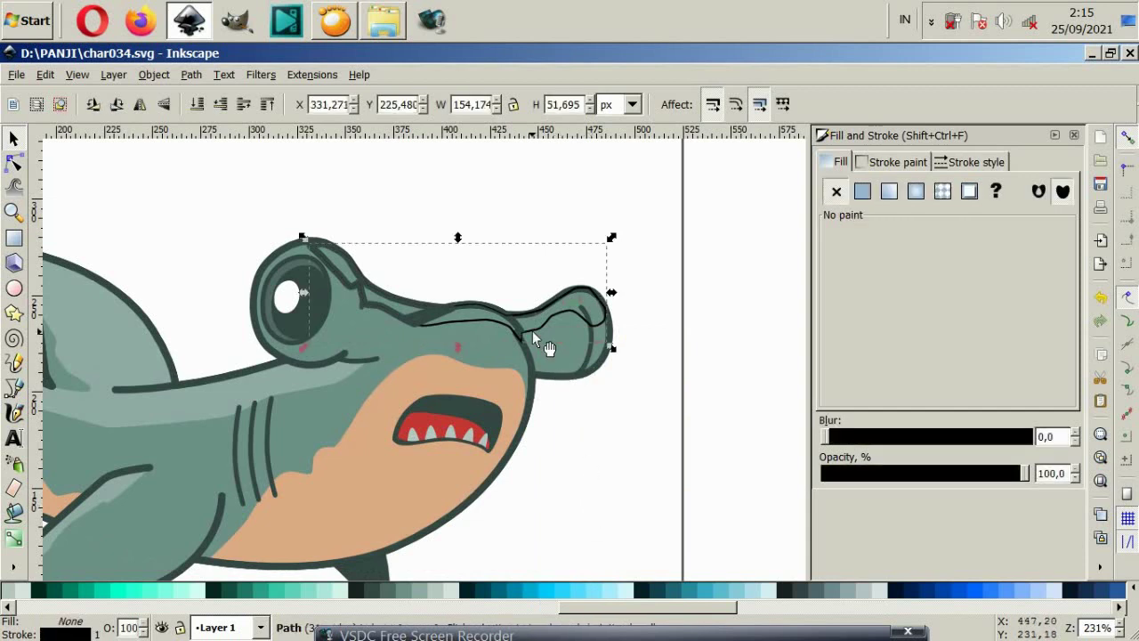
click(562, 383)
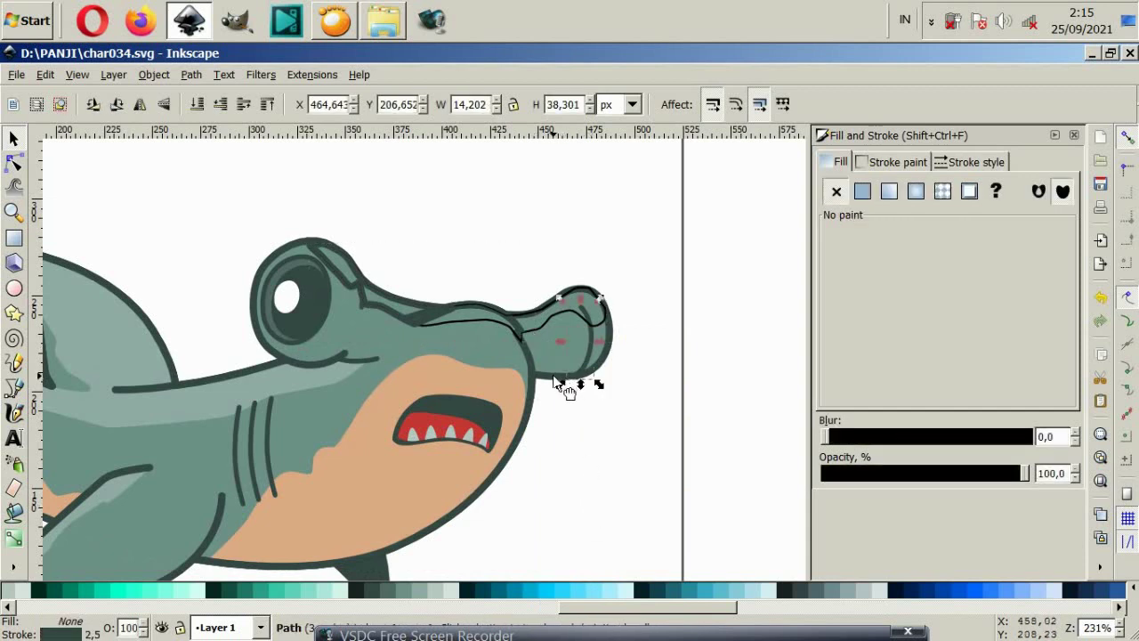
click(553, 374)
key(ctrl+x)
key(ctrl+alt+v)
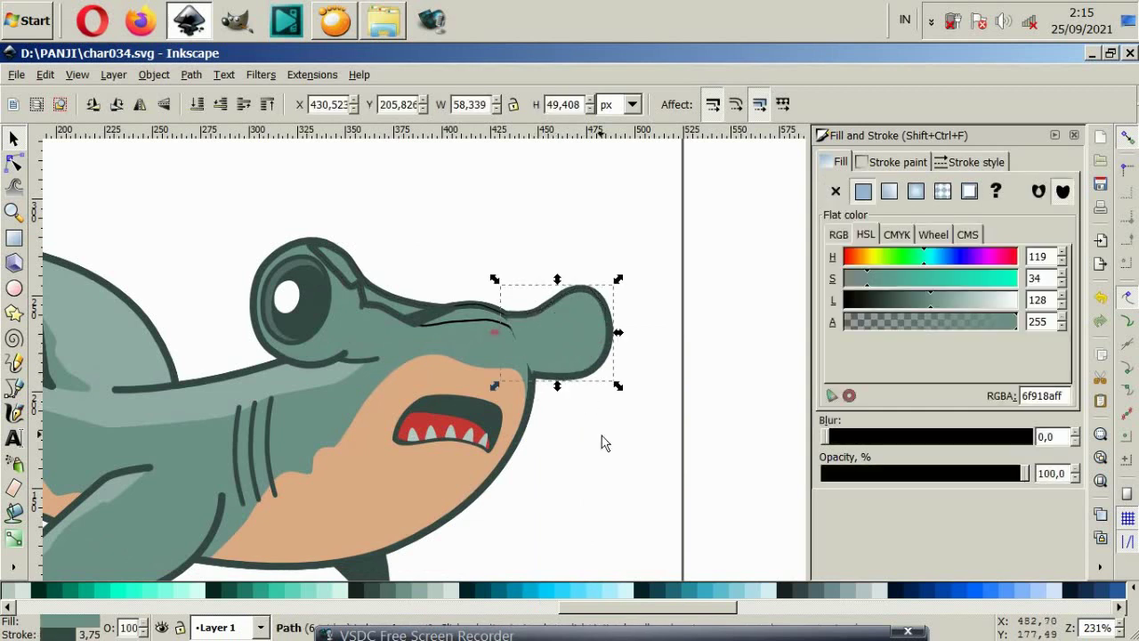
shift+click(455, 328)
drag(455, 327, 546, 433)
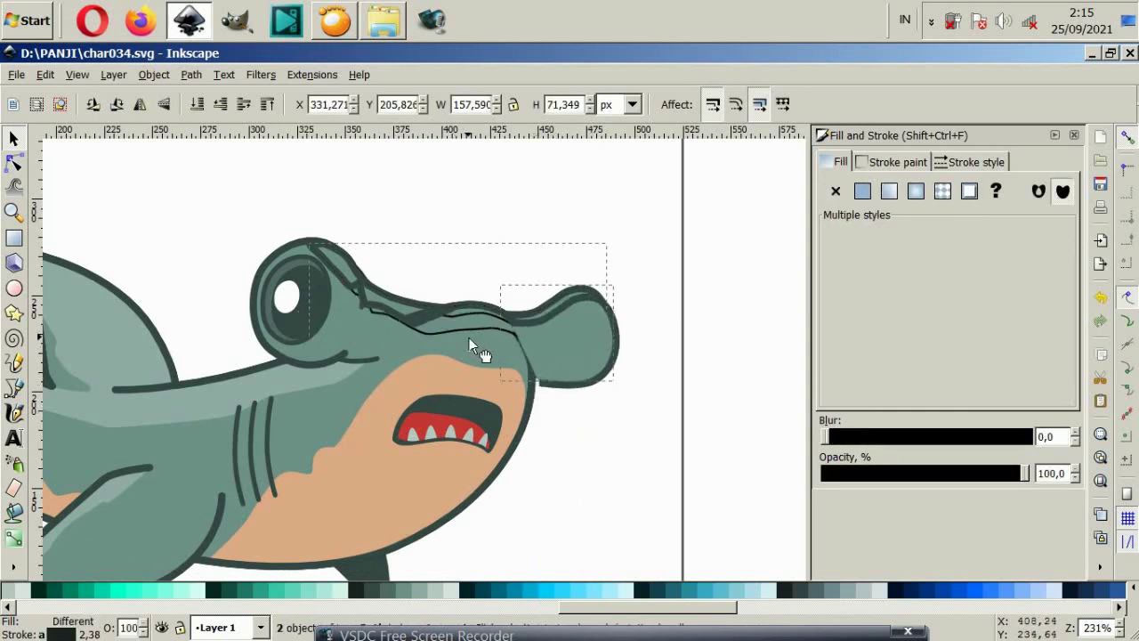
key(ctrl+z)
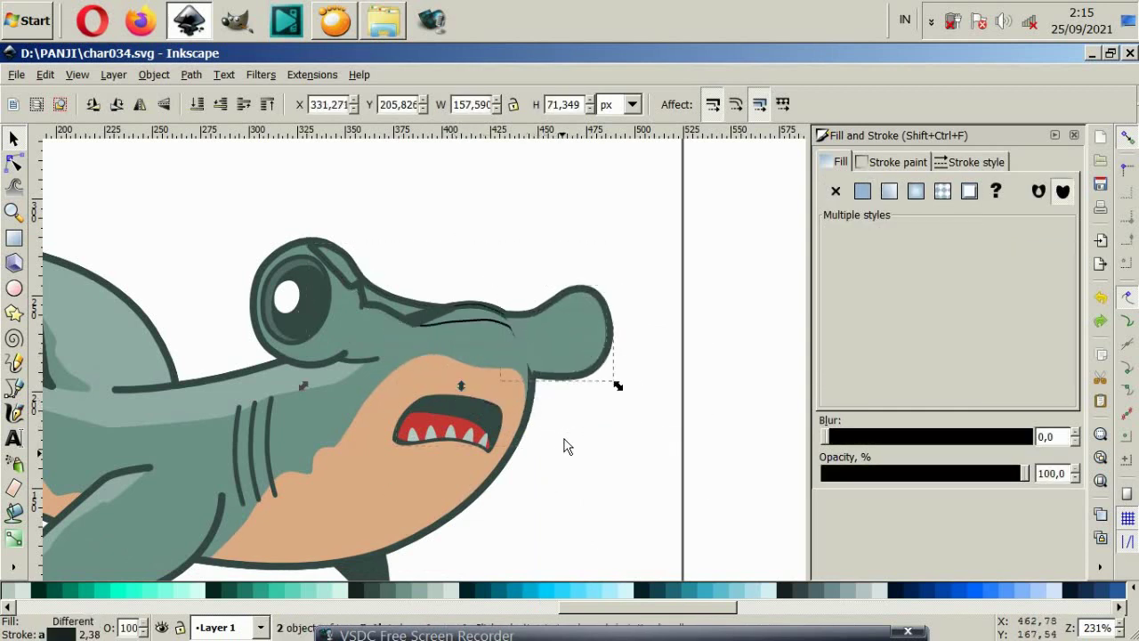
Step: Lower the snout below the thin dividing line and select both together
click(549, 339)
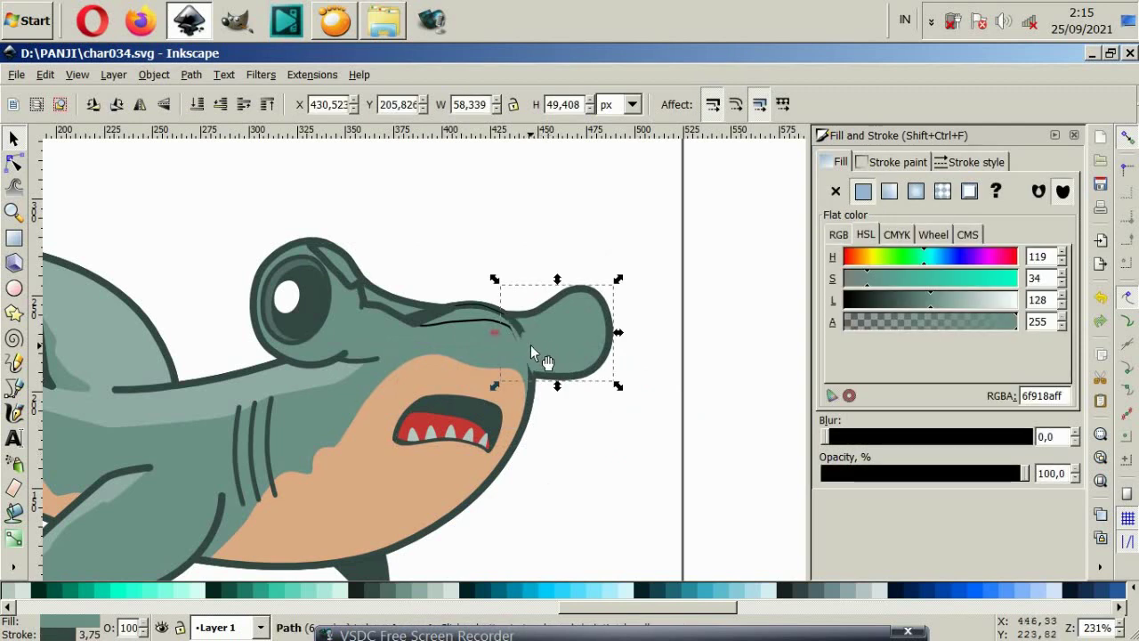
key(Page_Down)
shift+click(446, 323)
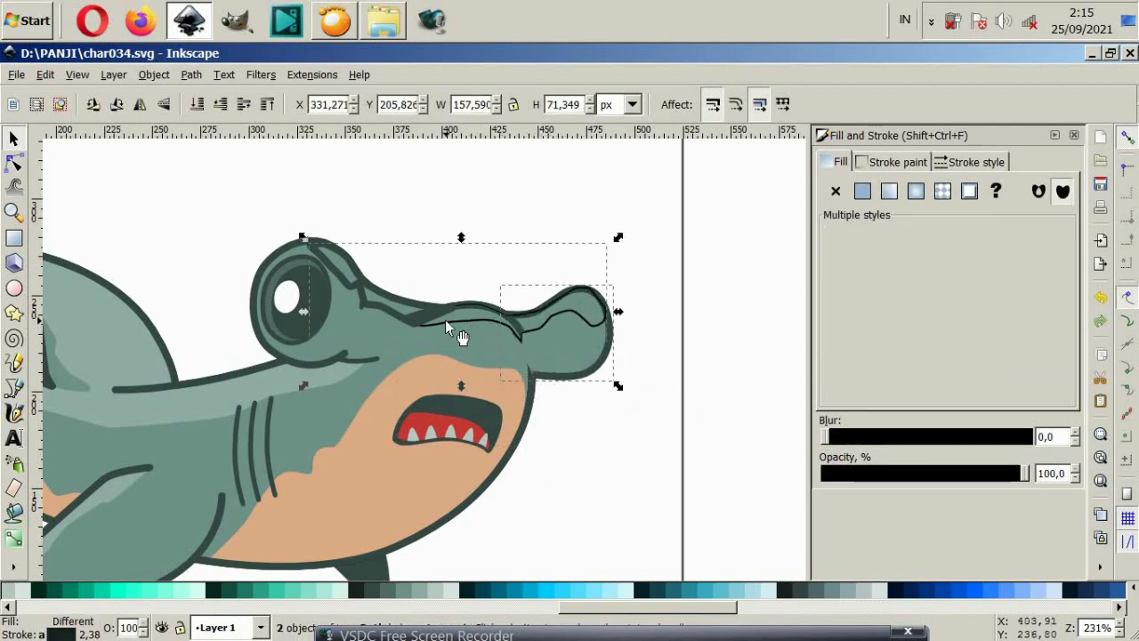
click(191, 75)
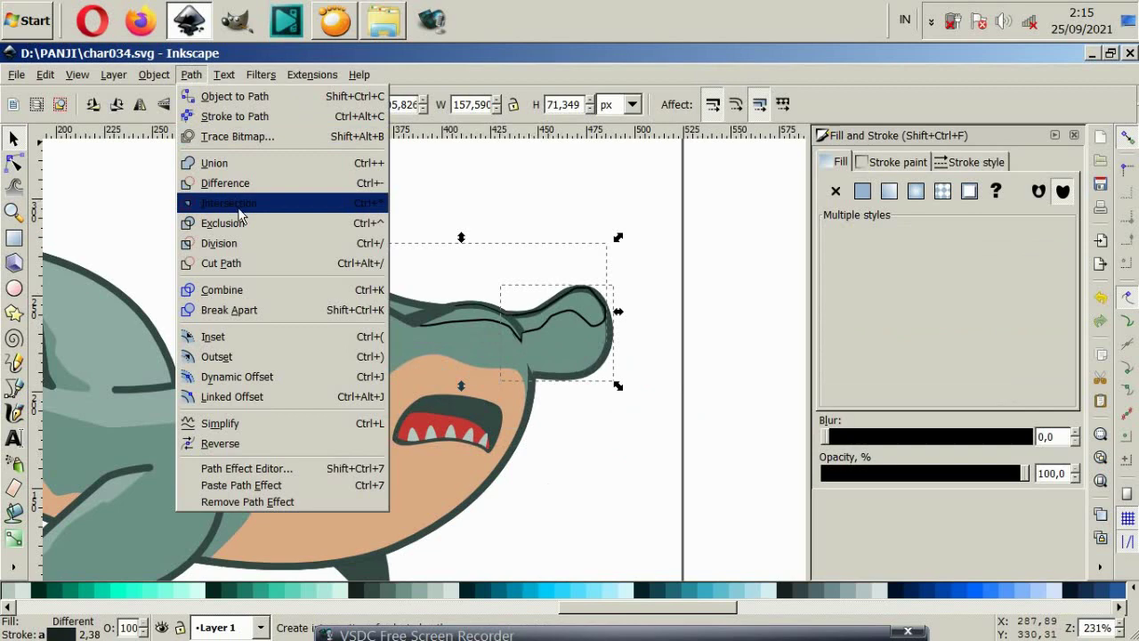
Step: Intersect the snout with the thin dividing line and inspect the resulting pieces
click(240, 203)
key(Escape)
click(568, 349)
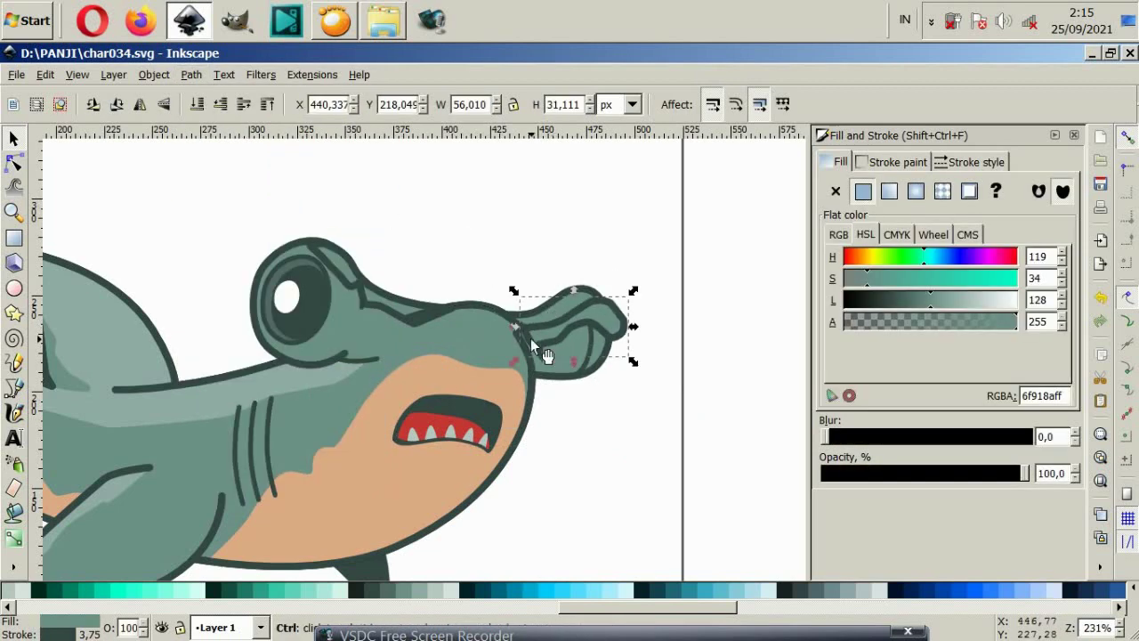
drag(481, 338, 483, 368)
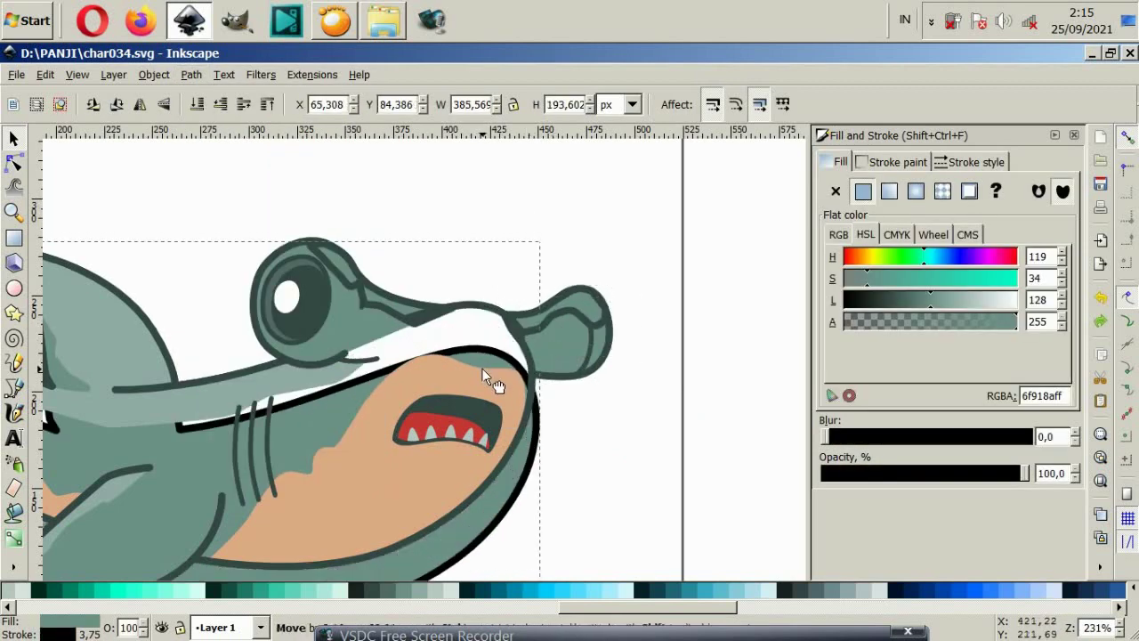
key(ctrl+z)
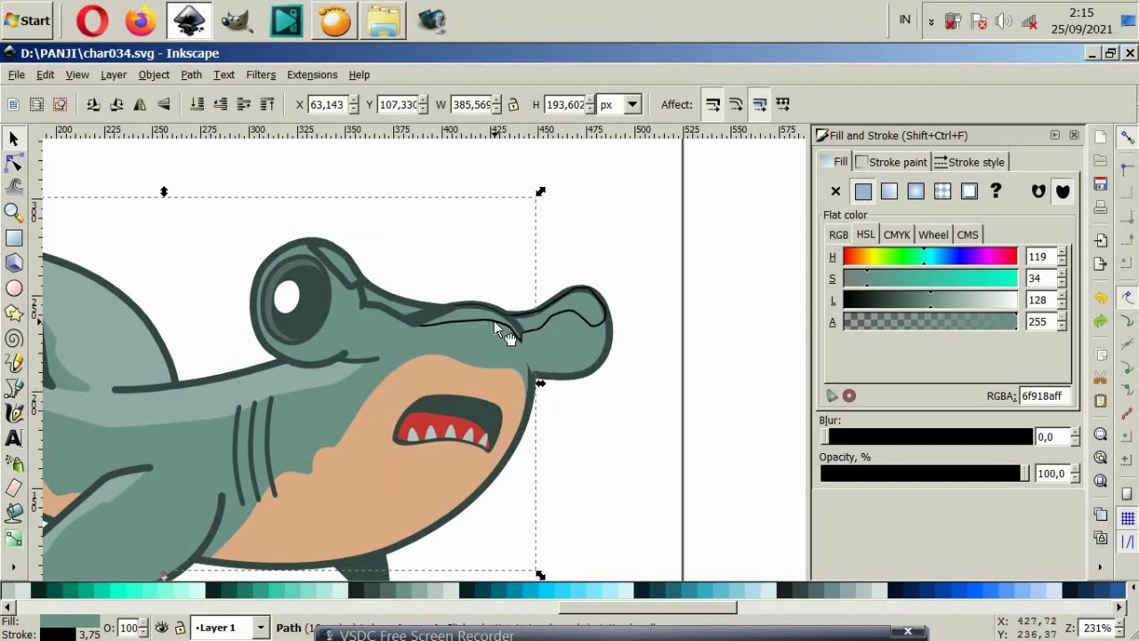
drag(495, 324, 495, 390)
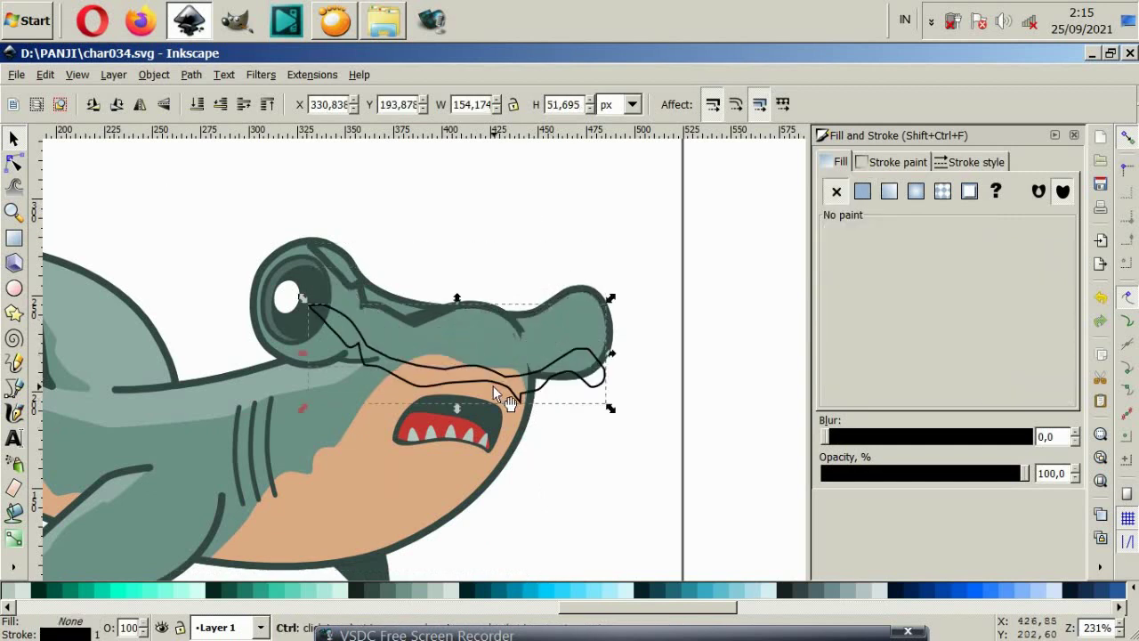
key(ctrl+z)
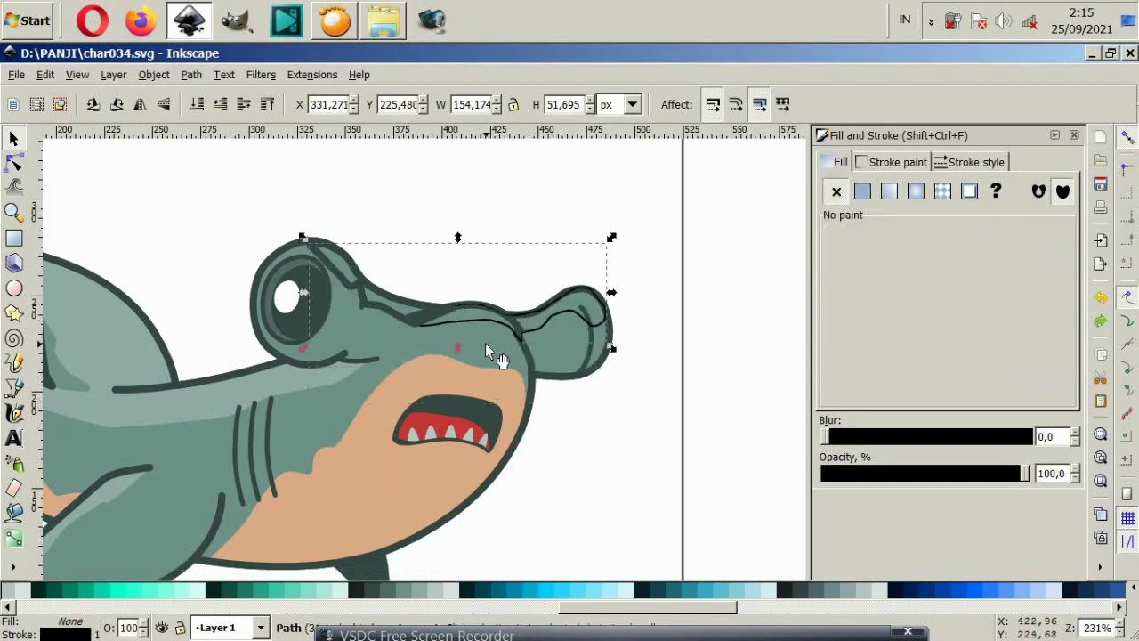
drag(473, 319, 480, 382)
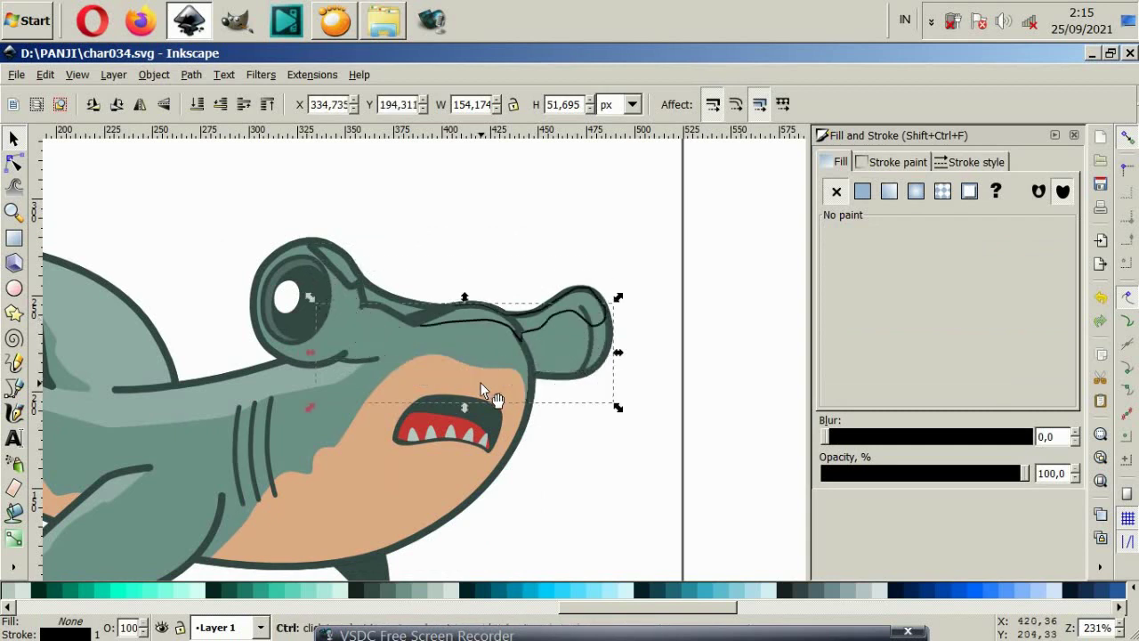
key(ctrl+z)
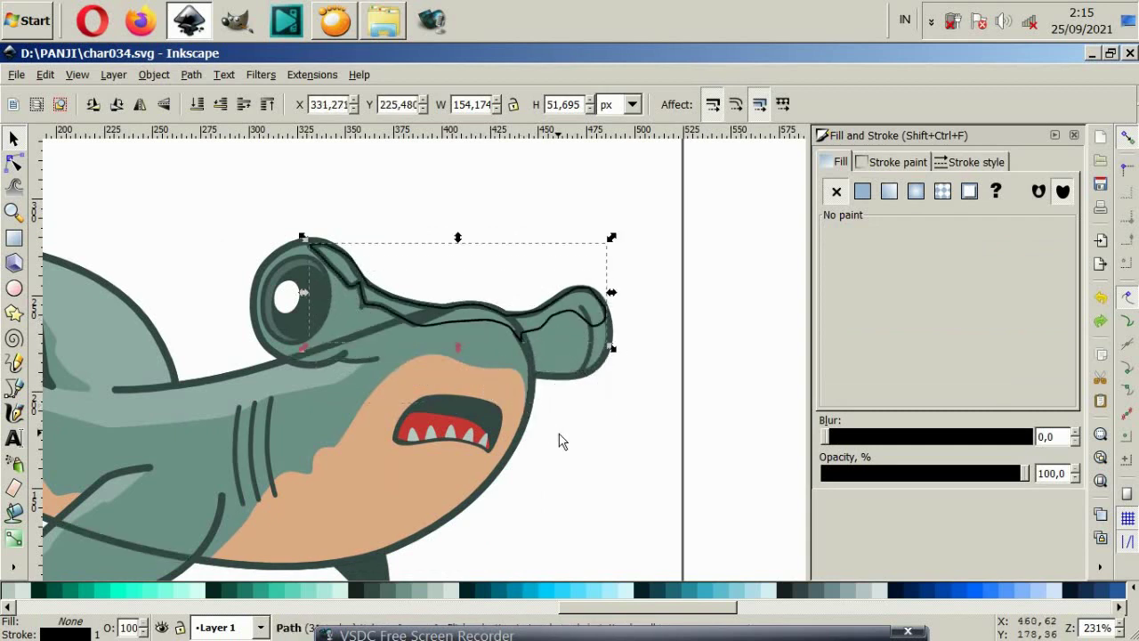
Step: Fill the large body outline with flat dark grey-green 536c67ff
click(561, 440)
click(542, 399)
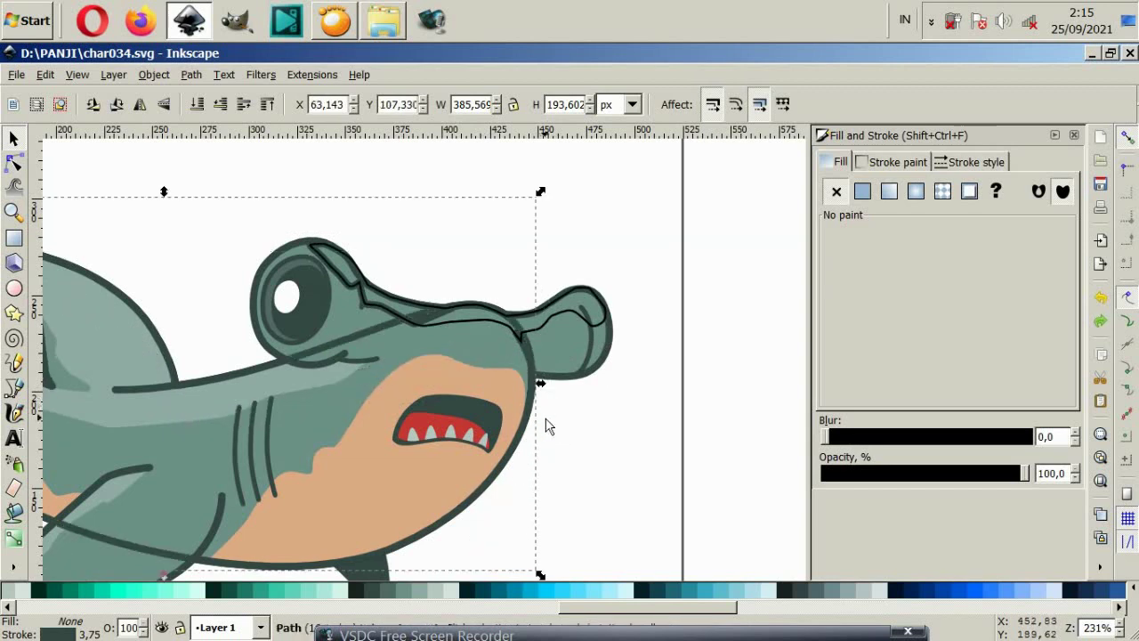
ctrl+scroll(488, 347, up, 2)
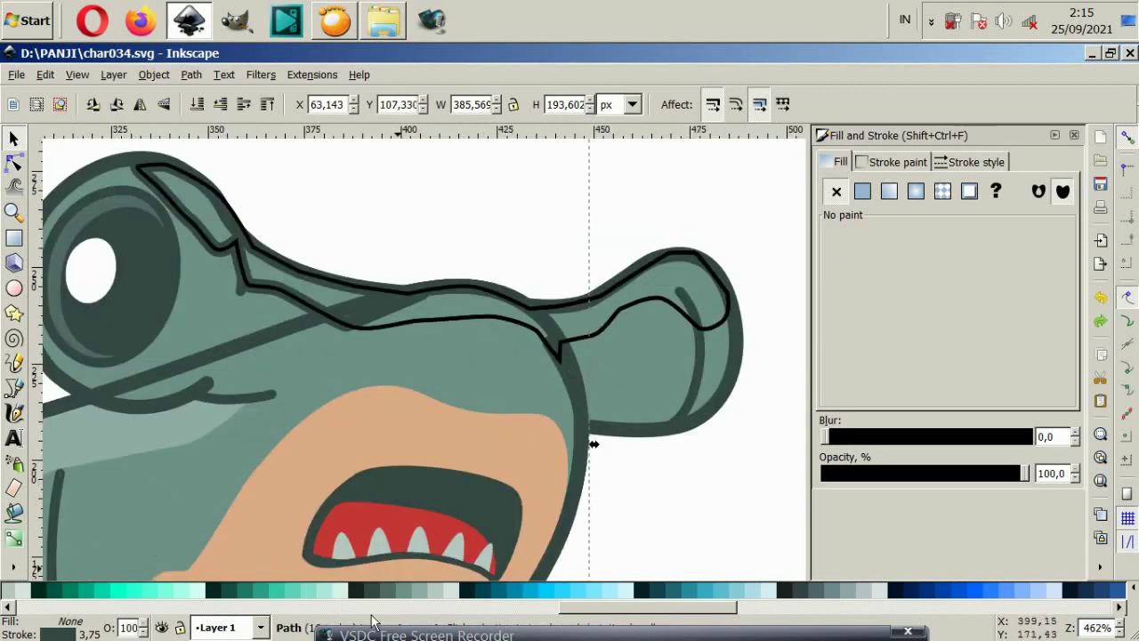
click(384, 591)
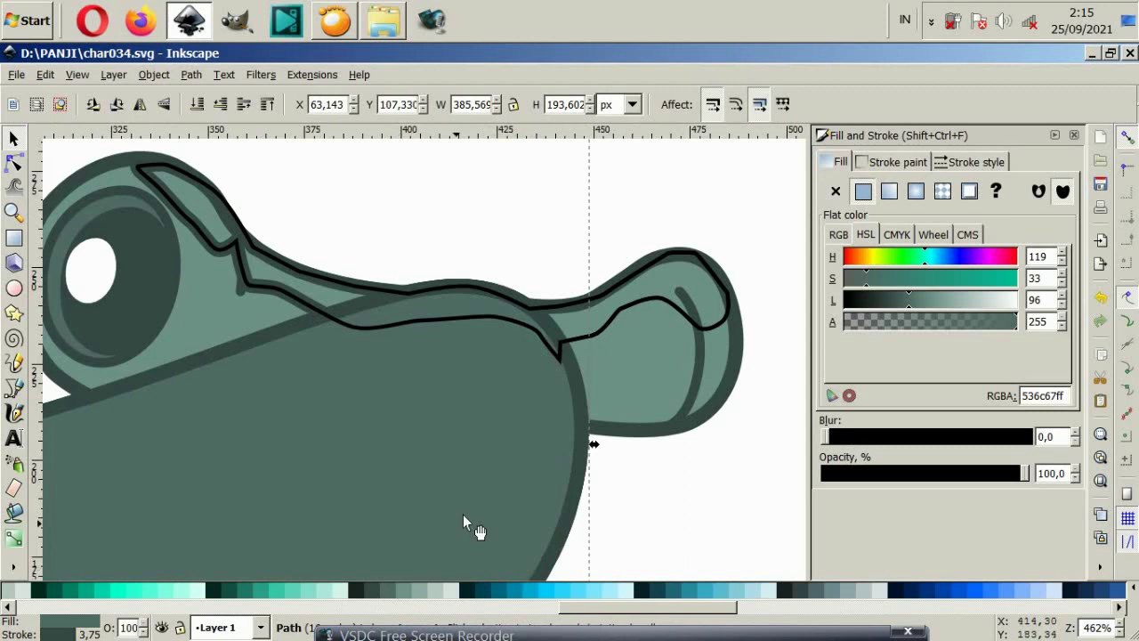
shift+click(555, 357)
drag(555, 357, 557, 424)
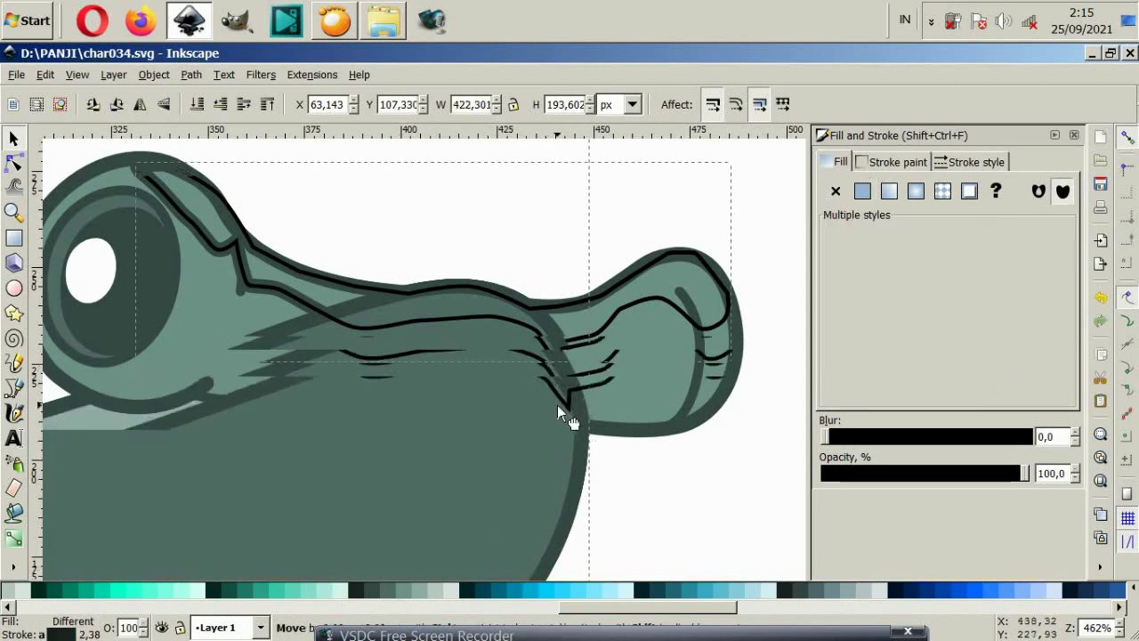
key(ctrl+z)
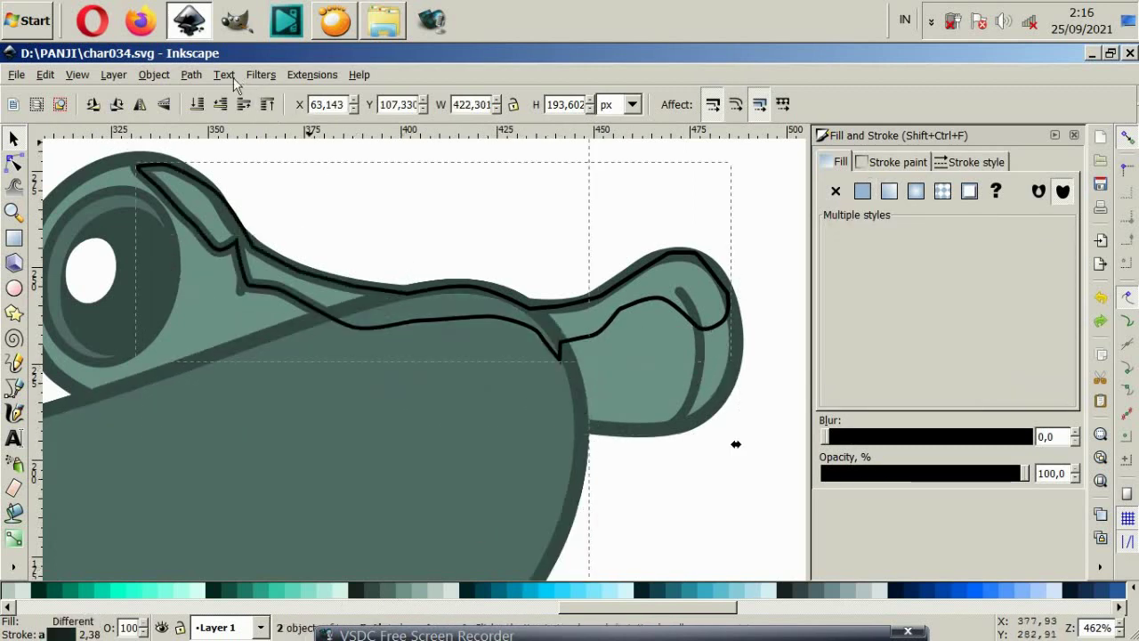
Step: Try intersecting the selected hammer shapes, then undo the intersection
click(224, 75)
click(225, 200)
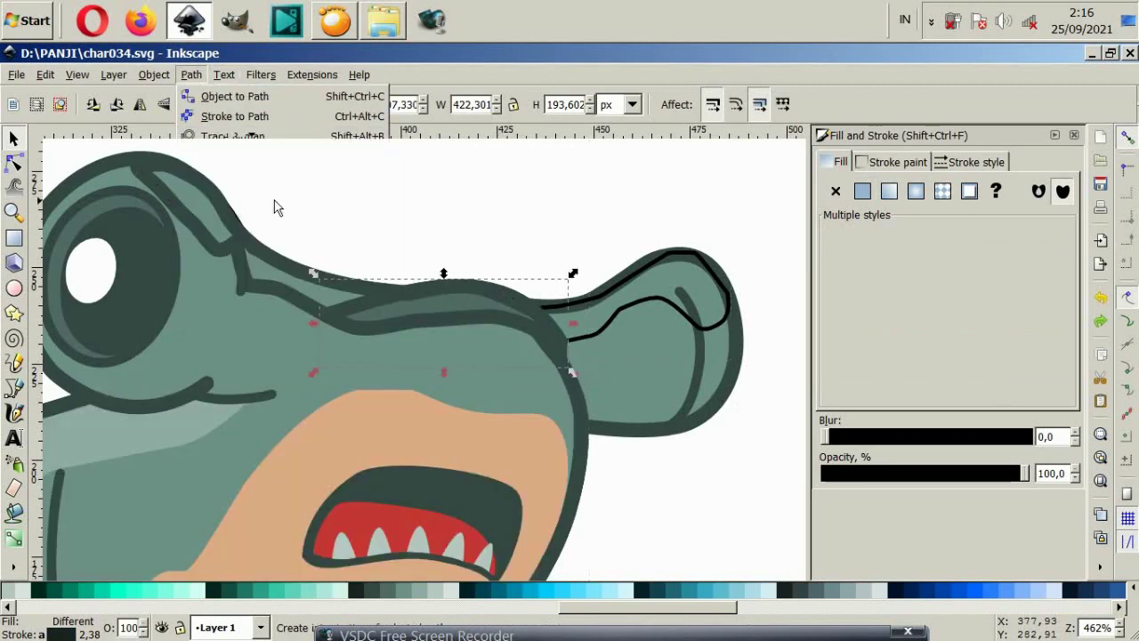
click(412, 214)
click(580, 331)
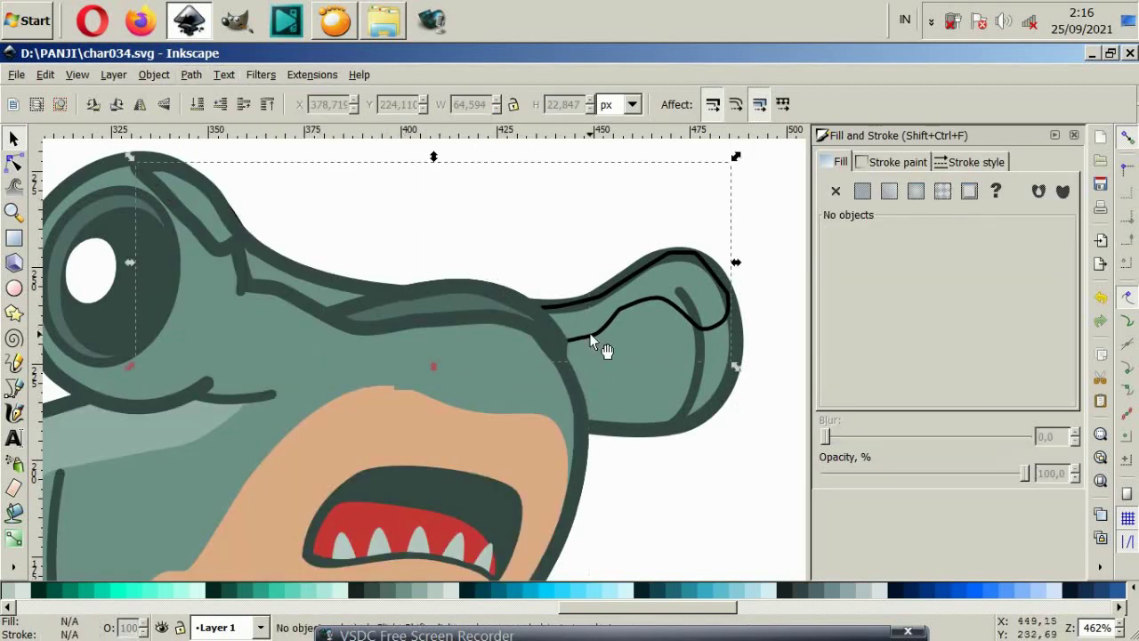
key(ctrl+z)
key(ctrl+z)
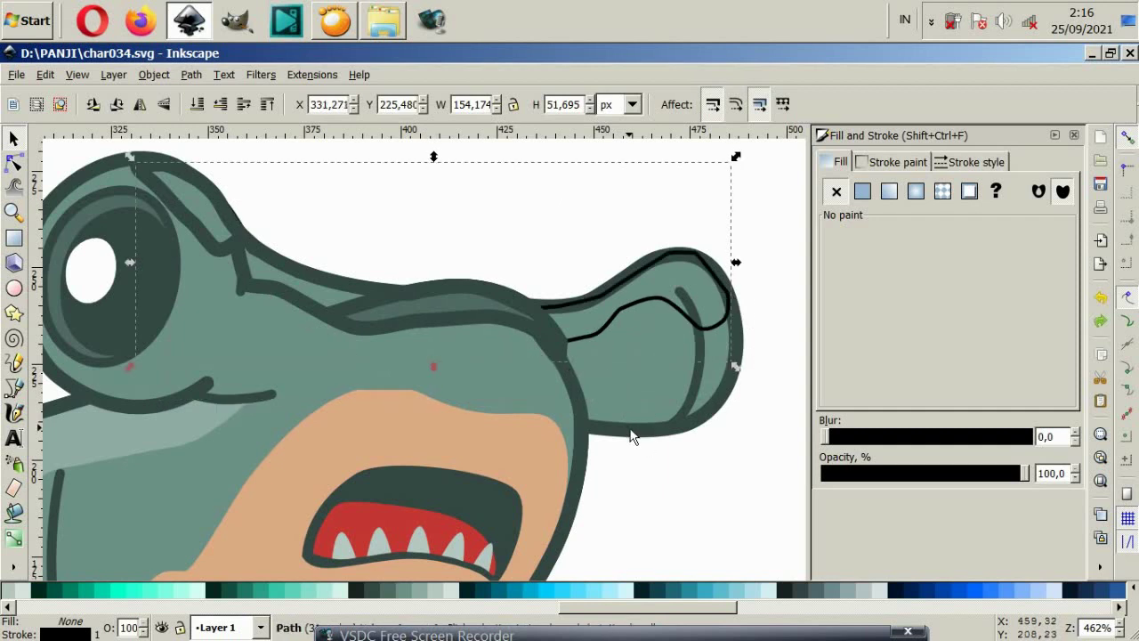
Step: Subtract the head outline from the hammer-tip shape with Path > Difference
click(630, 436)
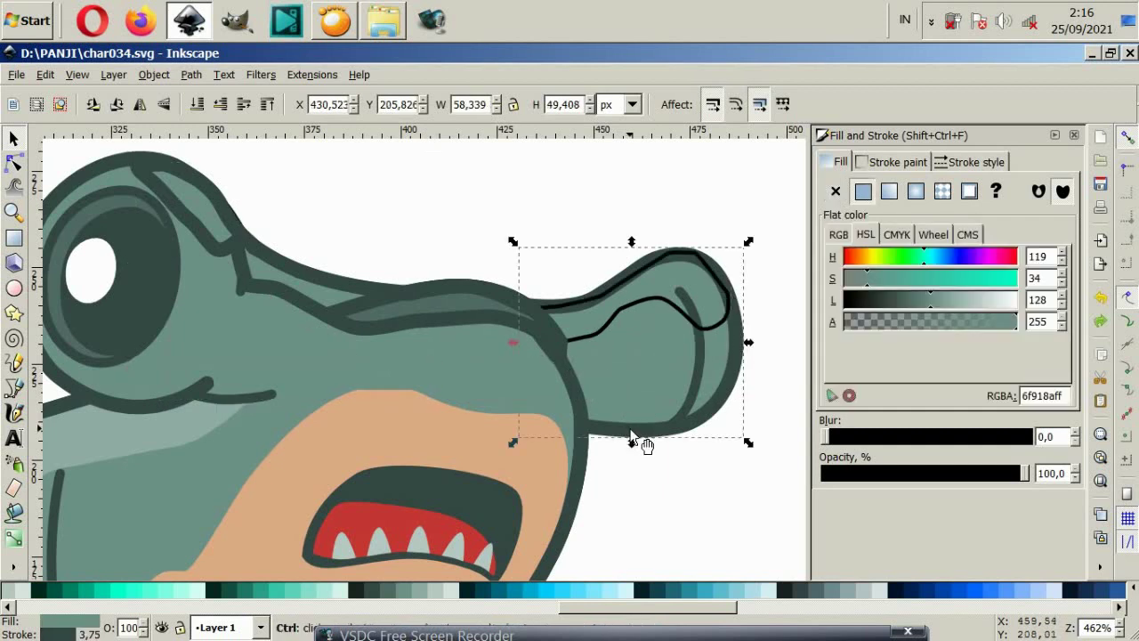
click(654, 476)
key(ctrl+z)
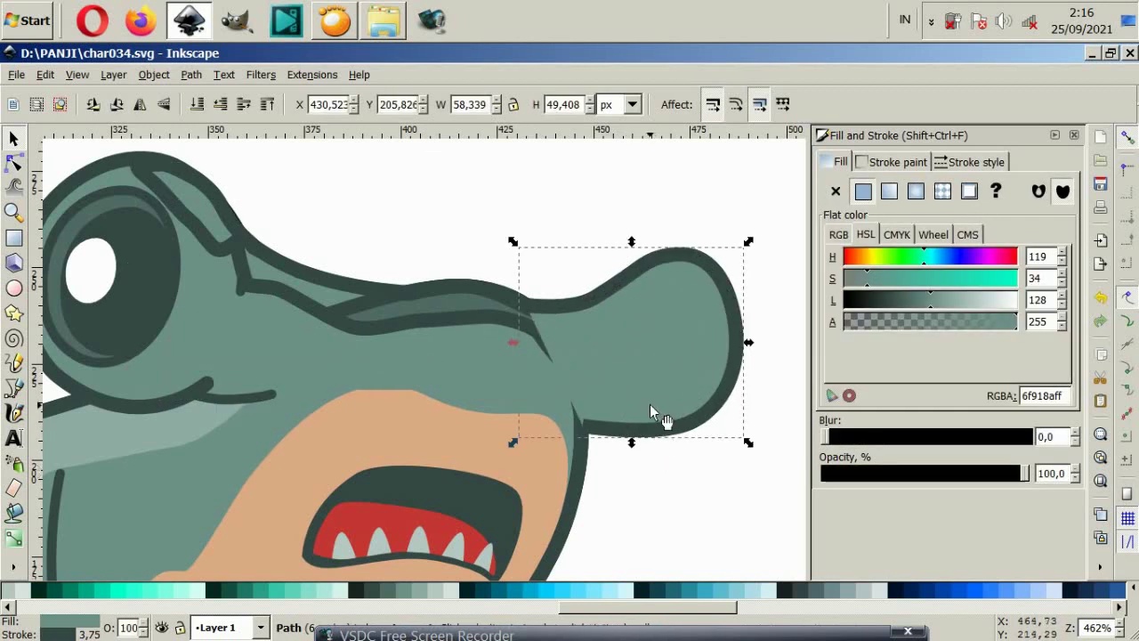
key(Page_Down)
key(Page_Down)
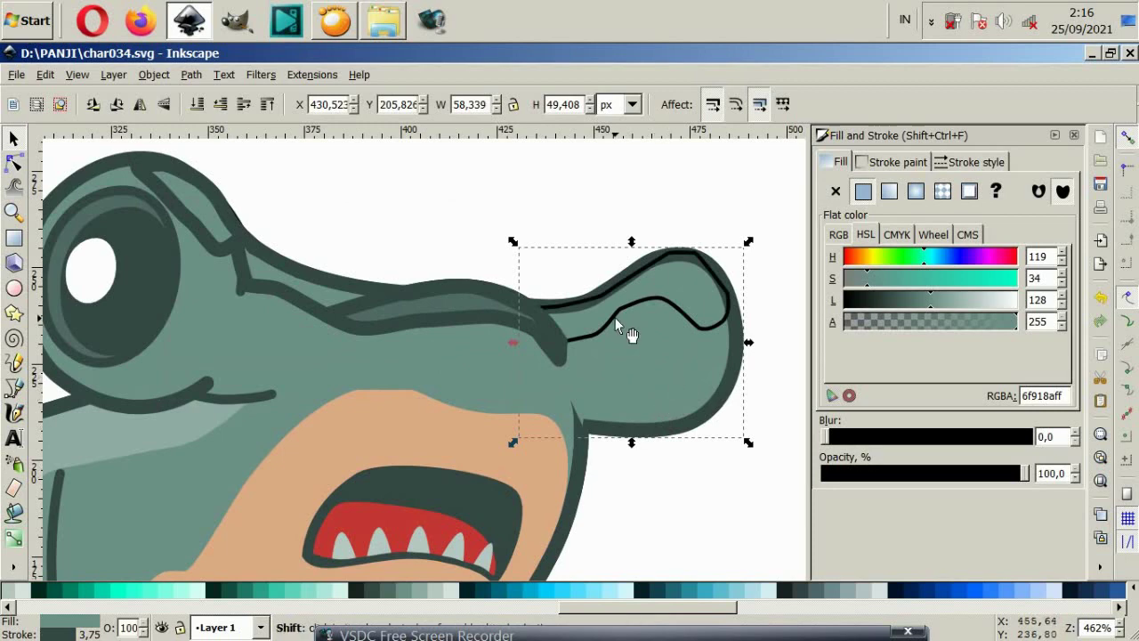
shift+click(498, 278)
click(191, 75)
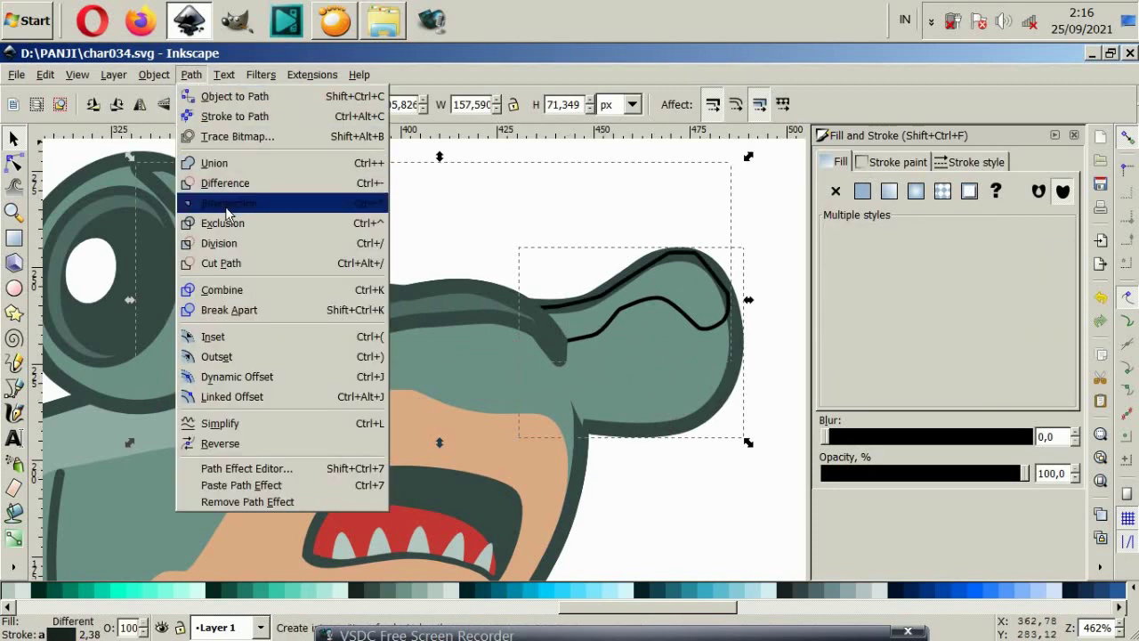
click(255, 204)
key(Escape)
ctrl+scroll(521, 348, down, 2)
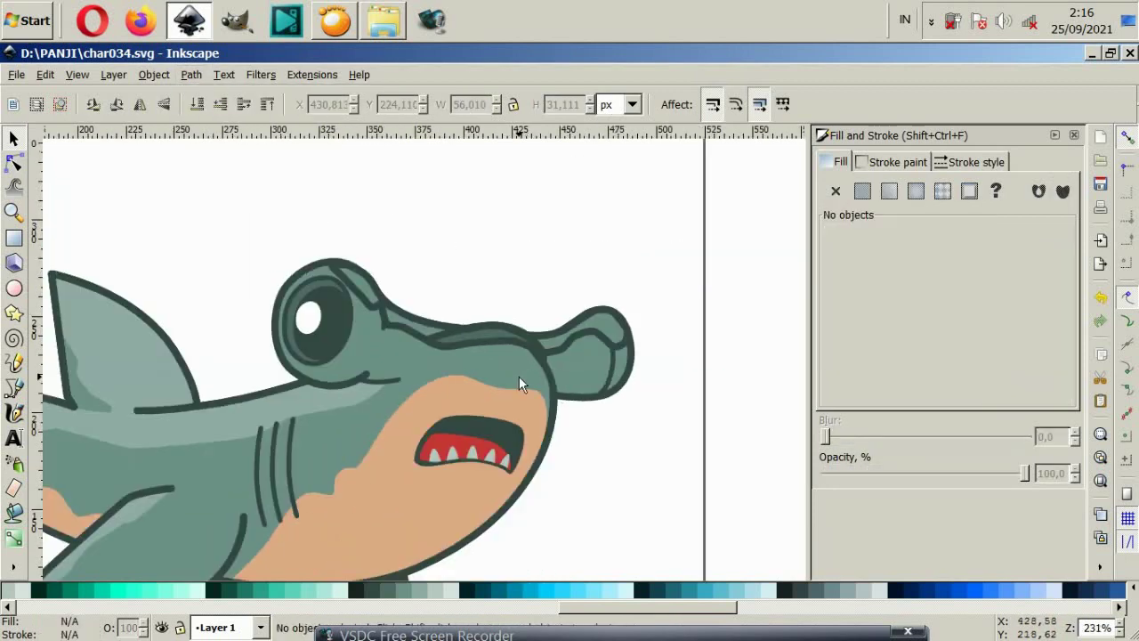
Step: Remove the stroke from the three light head-top shading pieces
click(436, 345)
shift+click(486, 338)
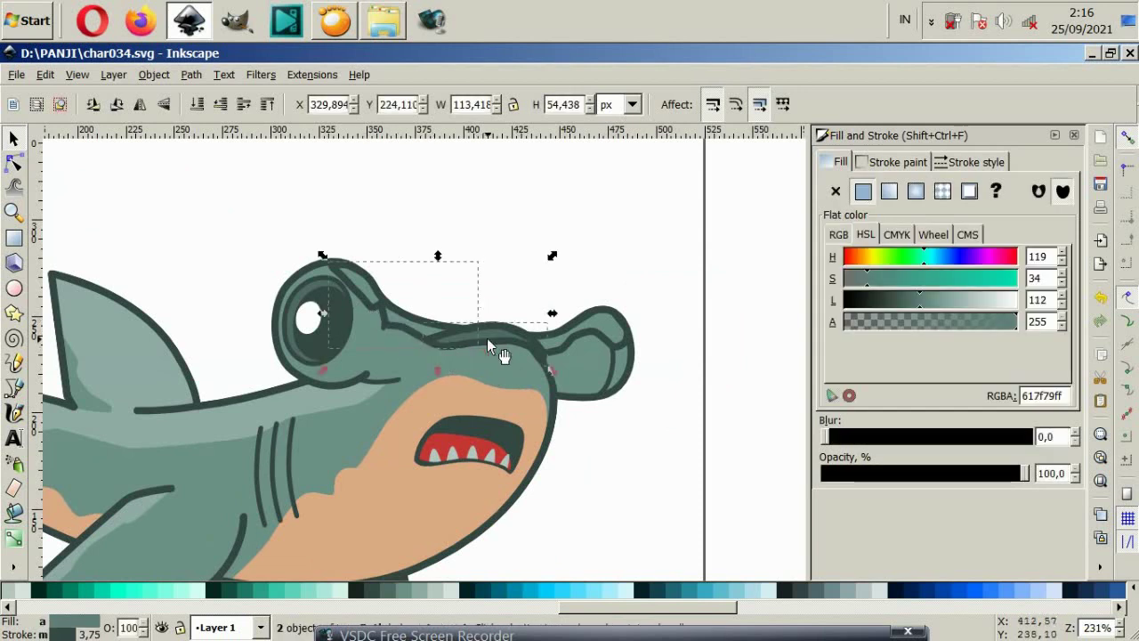
shift+click(558, 350)
mouse_move(558, 349)
mouse_down()
mouse_move(562, 283)
mouse_move(560, 353)
mouse_up()
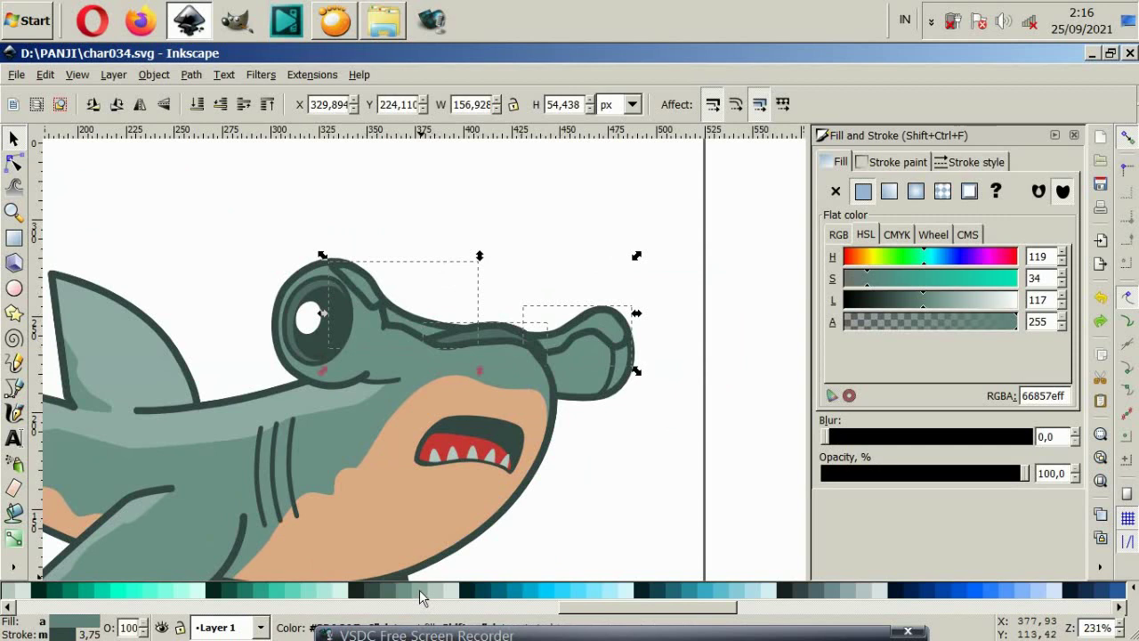
click(835, 191)
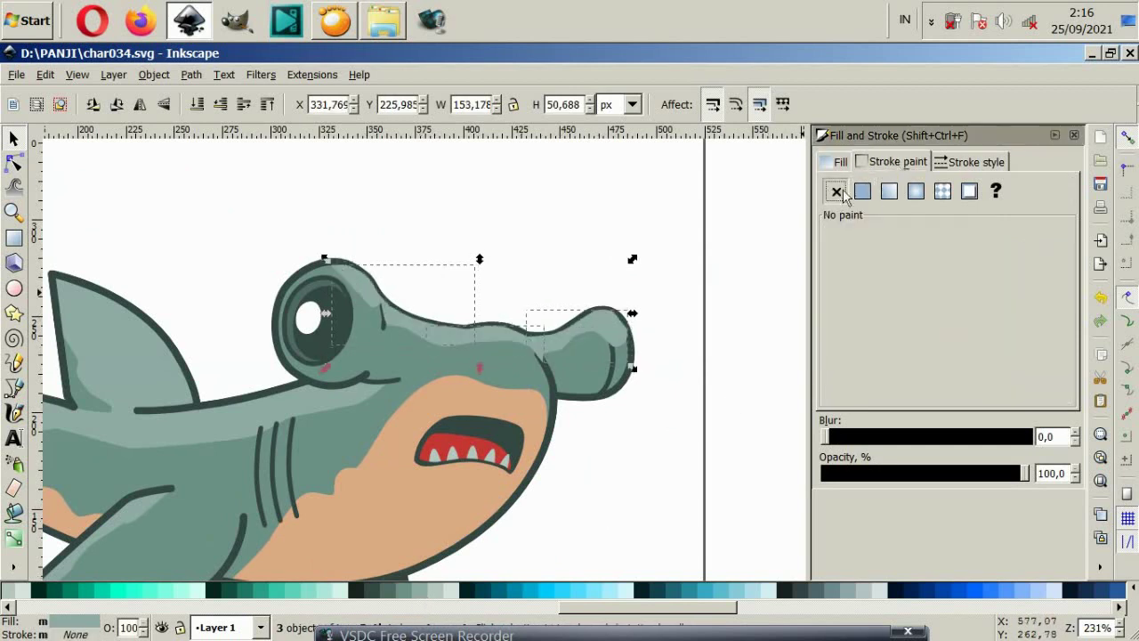
click(602, 262)
Step: Remove the fill from the hammer's dark outline shape
click(490, 341)
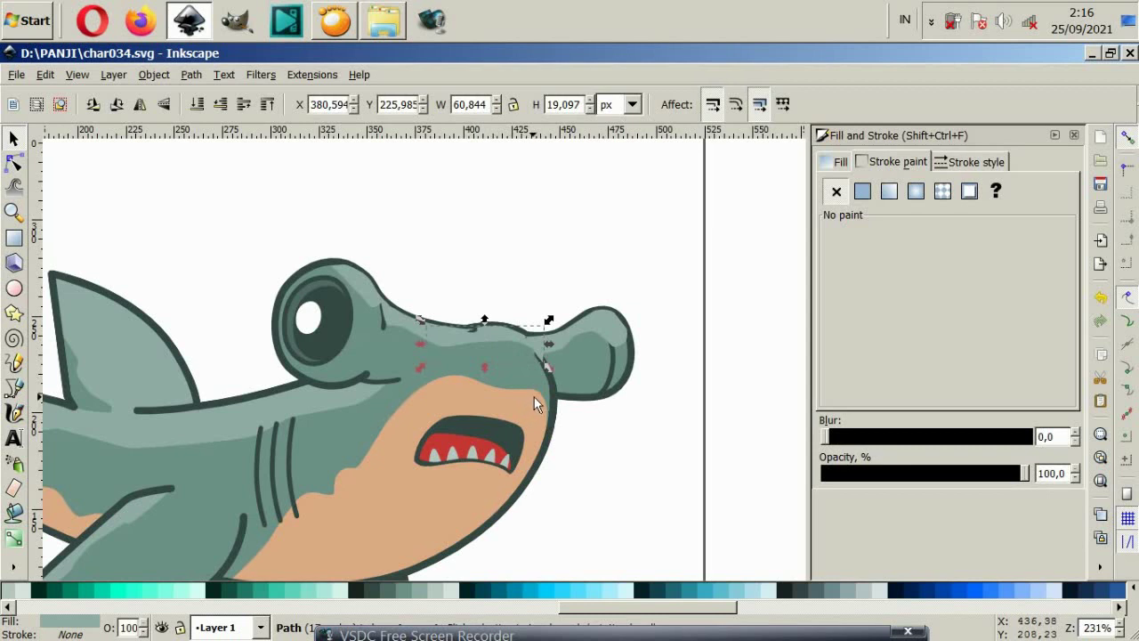
click(562, 345)
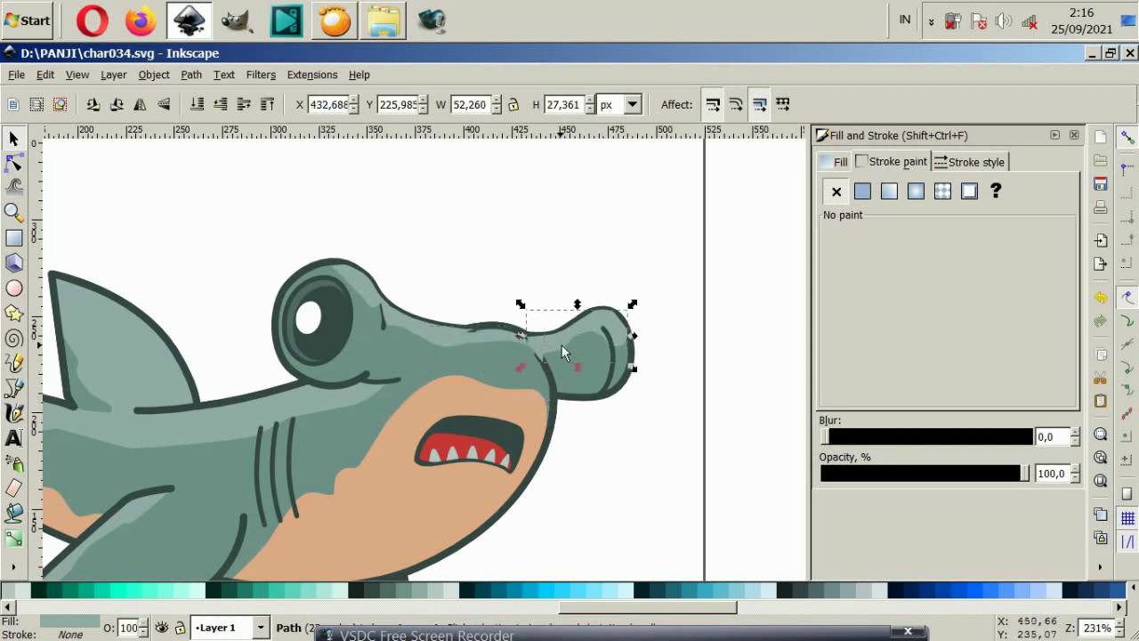
click(579, 401)
ctrl+scroll(580, 381, up, 2)
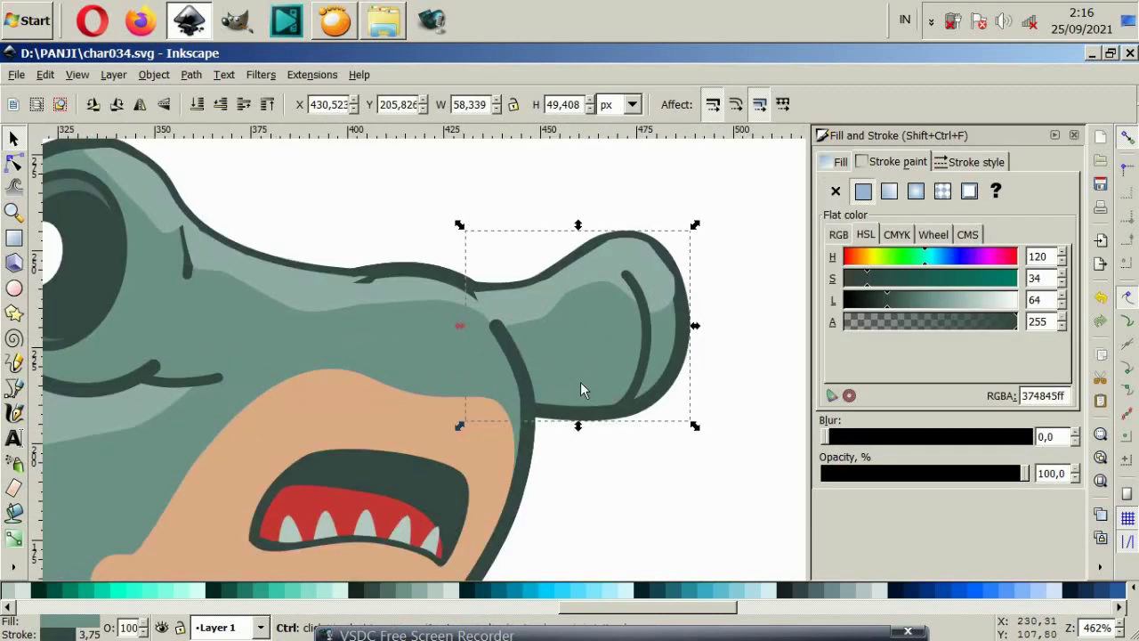
click(643, 460)
click(682, 408)
click(834, 192)
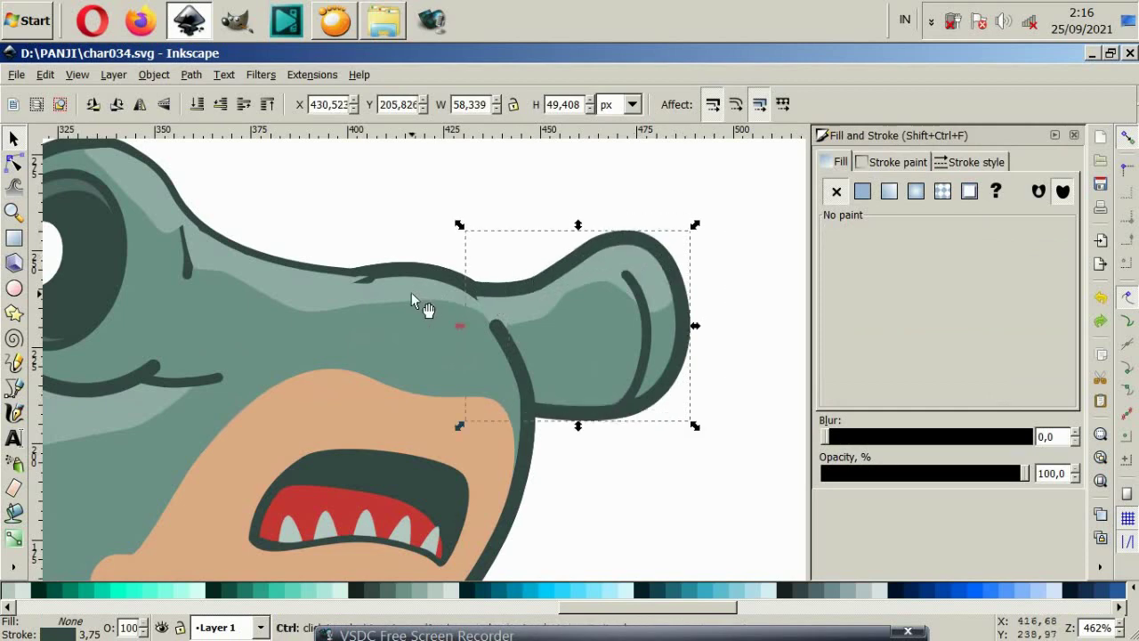
scroll(427, 307, down, 2)
scroll(335, 278, up, 2)
Step: Shift the large head highlight slightly, keeping the eye stacked above it
click(388, 382)
click(326, 386)
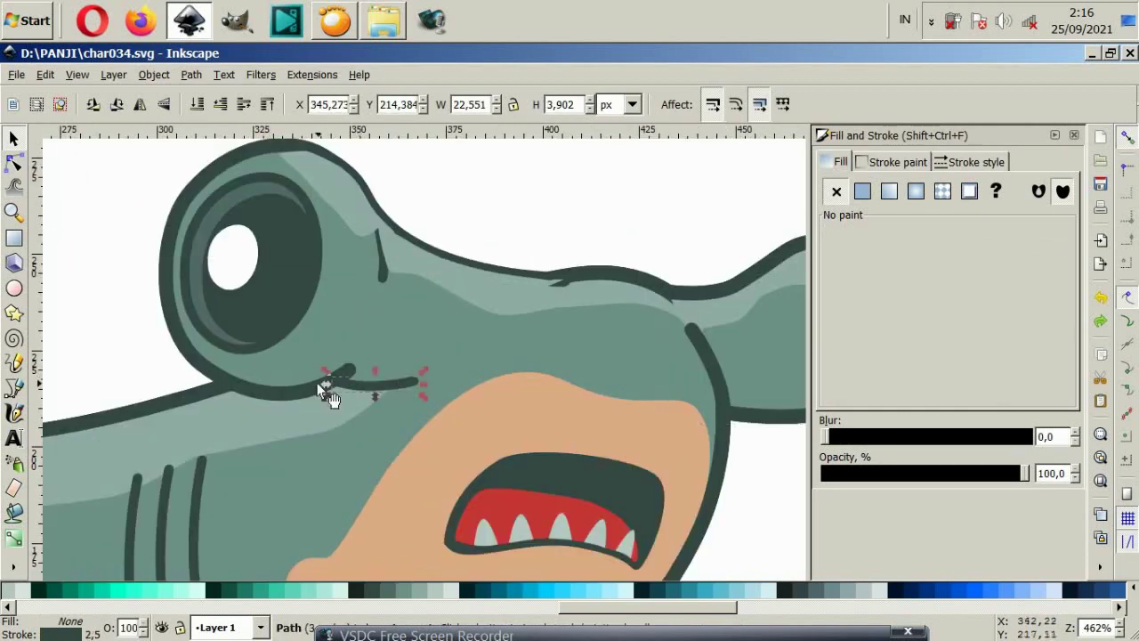
click(267, 389)
mouse_move(267, 389)
mouse_down()
mouse_move(239, 408)
mouse_move(302, 392)
mouse_up()
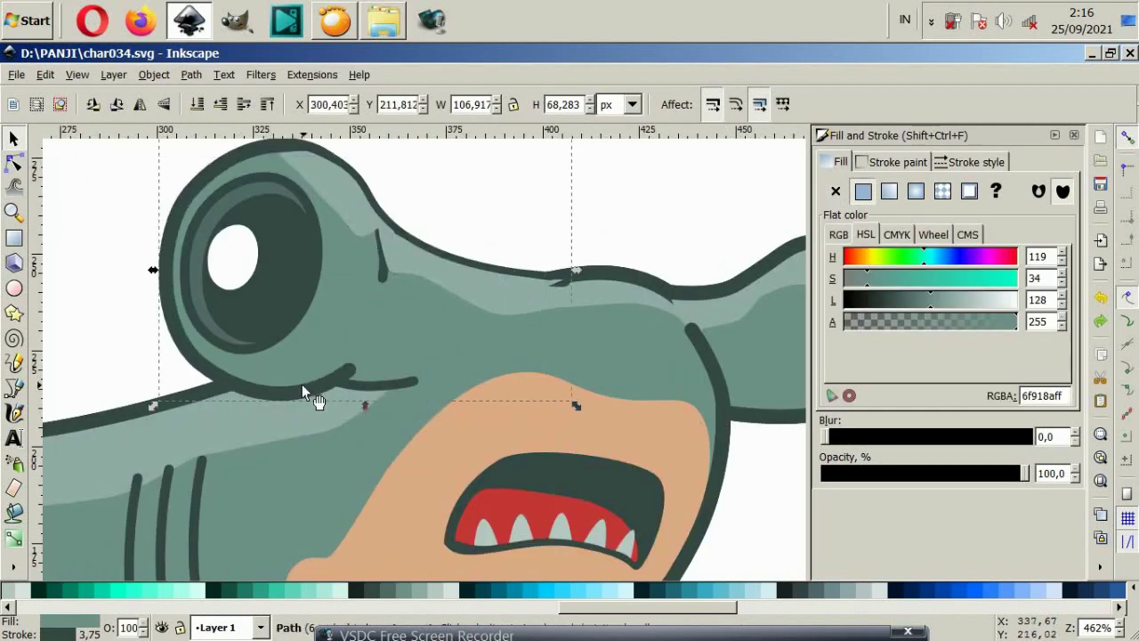
key(Home)
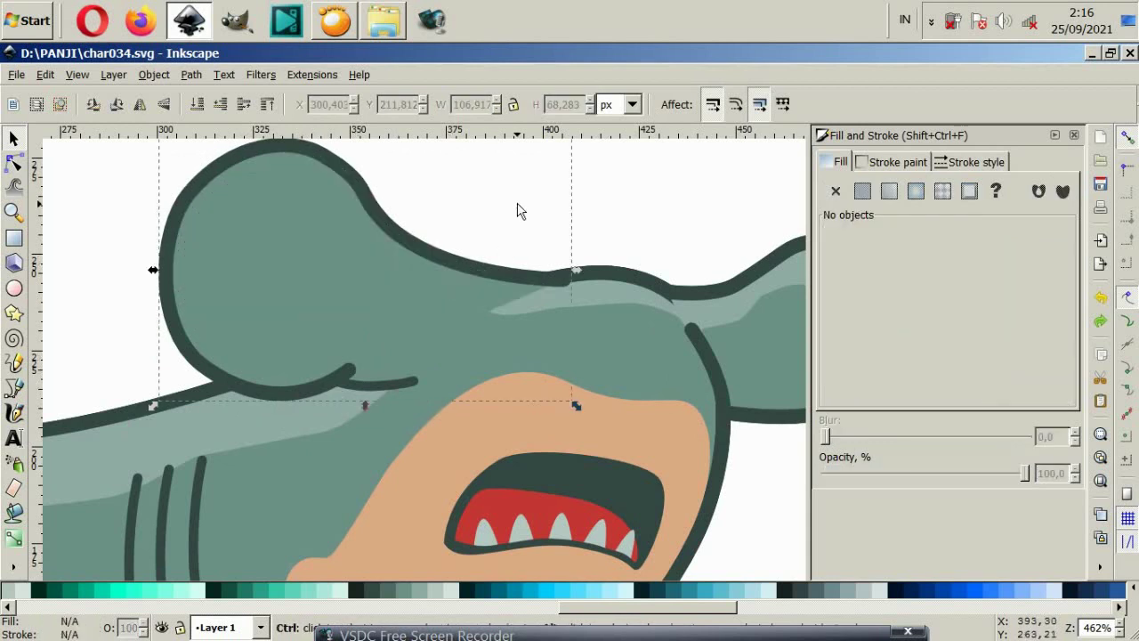
key(ctrl+z)
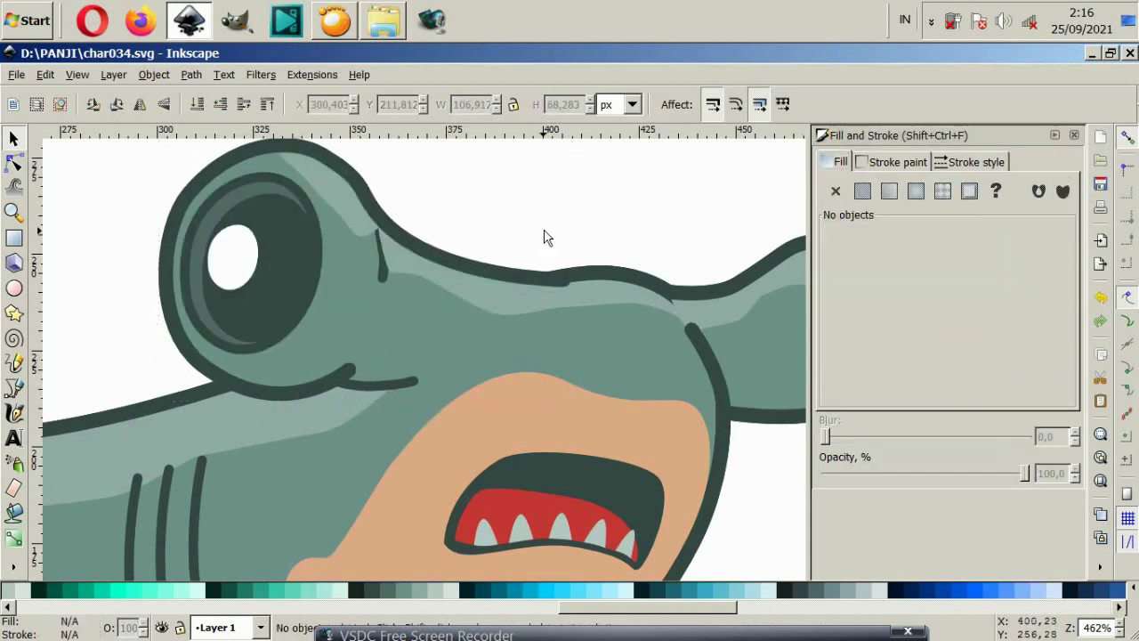
click(386, 280)
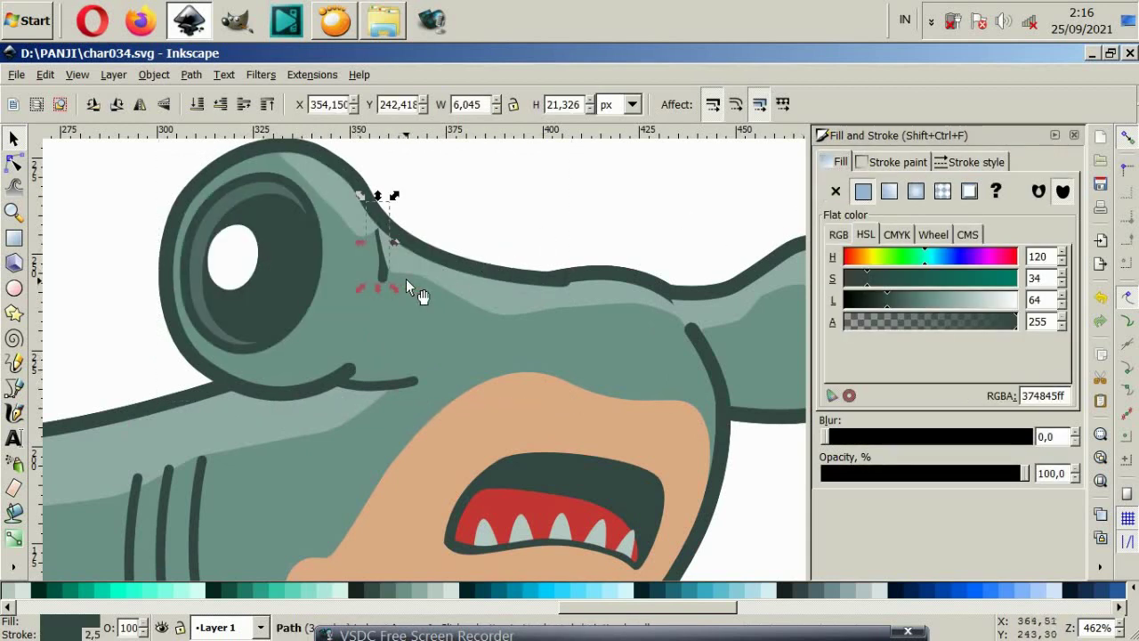
key(Escape)
scroll(501, 276, down, 1)
scroll(499, 296, down, 1)
Step: Break the light body shading shape into separate strips with Path > Break Apart
scroll(579, 356, down, 2)
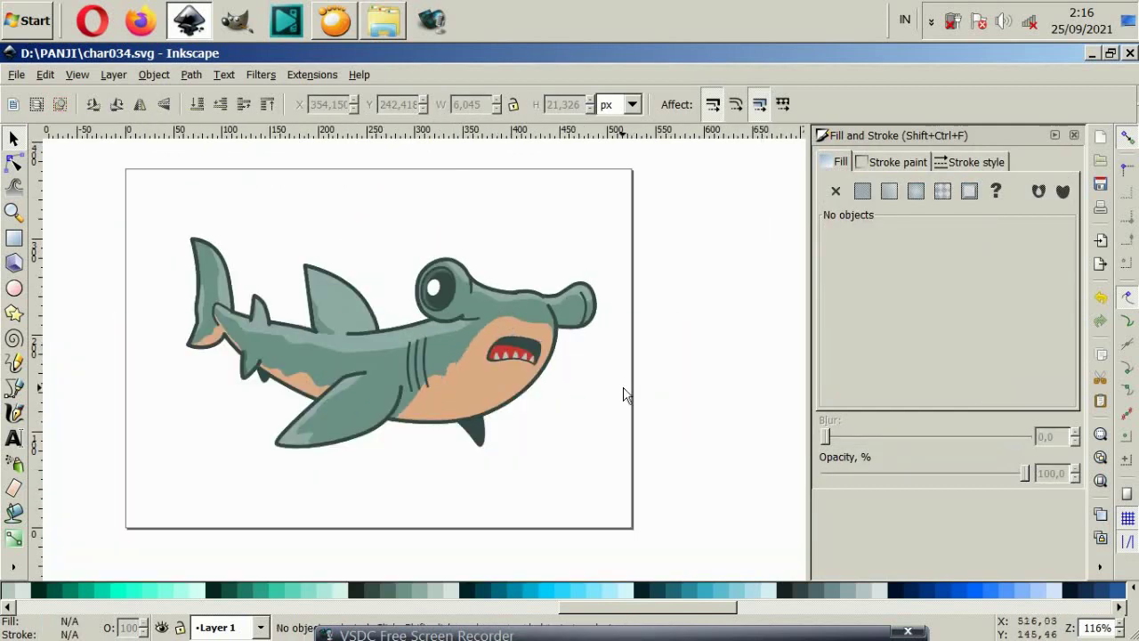
scroll(405, 339, down, 2)
scroll(405, 339, up, 2)
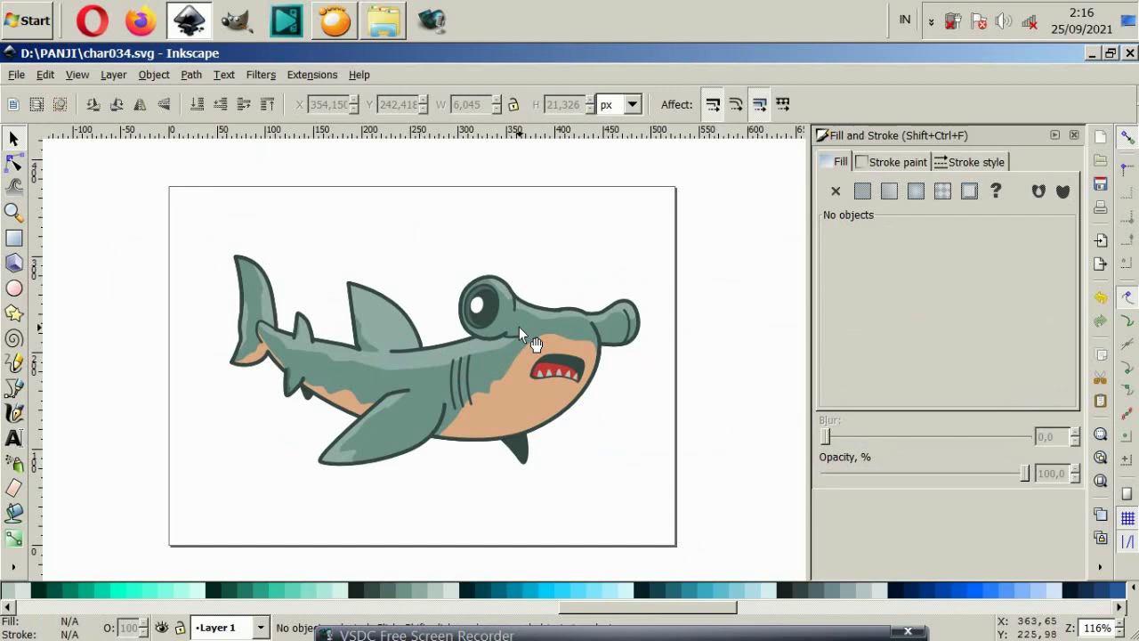
scroll(411, 338, up, 2)
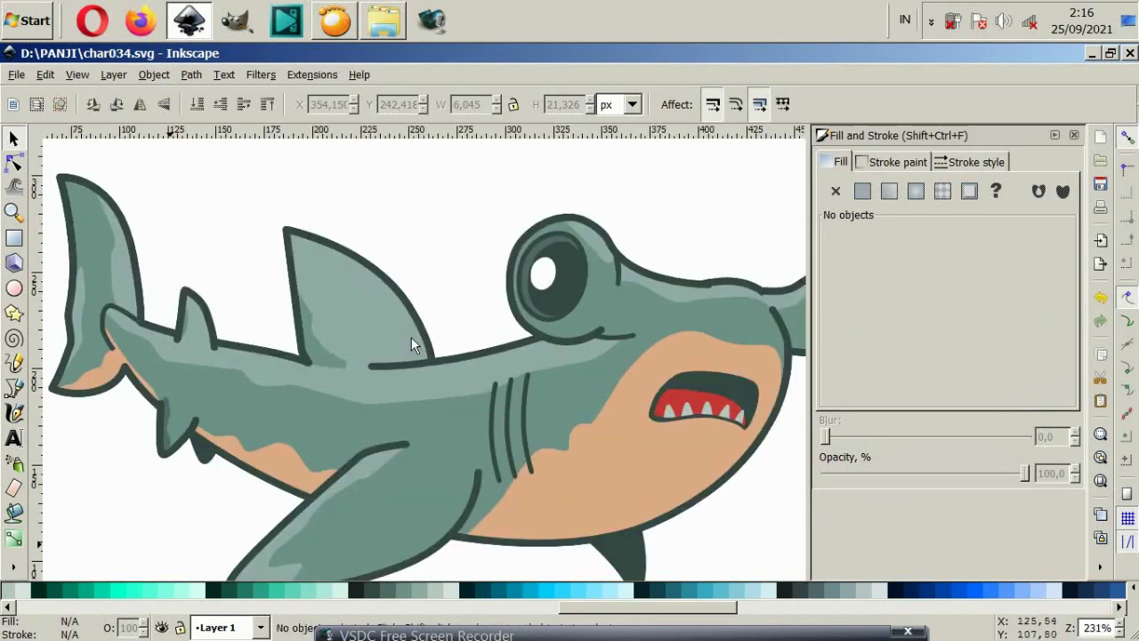
scroll(143, 336, left, 1)
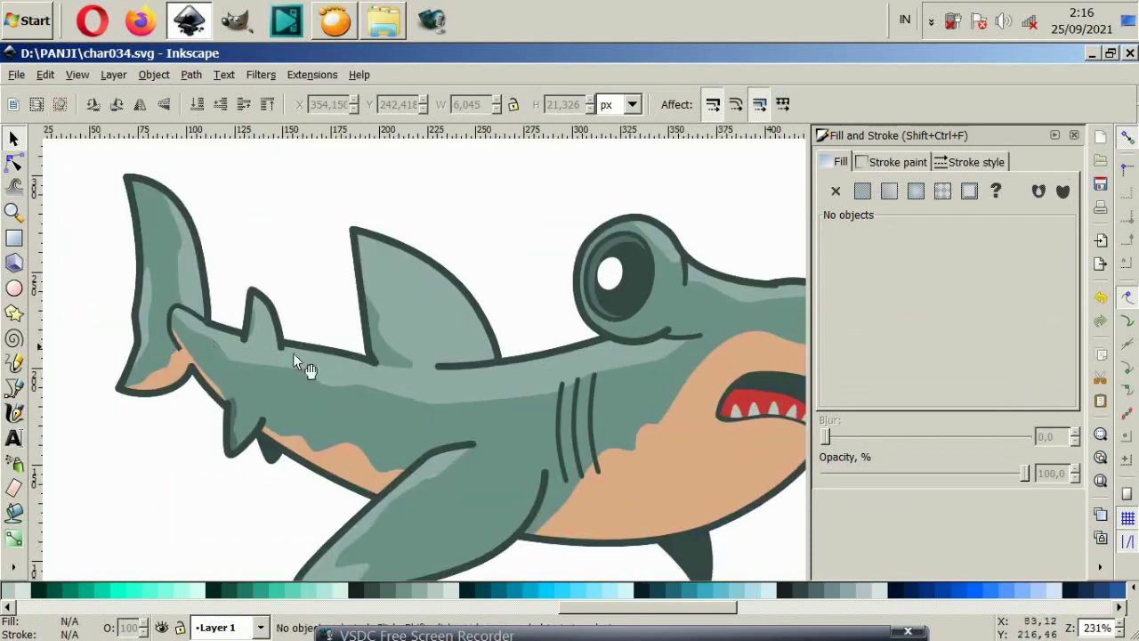
scroll(409, 413, down, 2)
scroll(433, 420, up, 2)
click(463, 420)
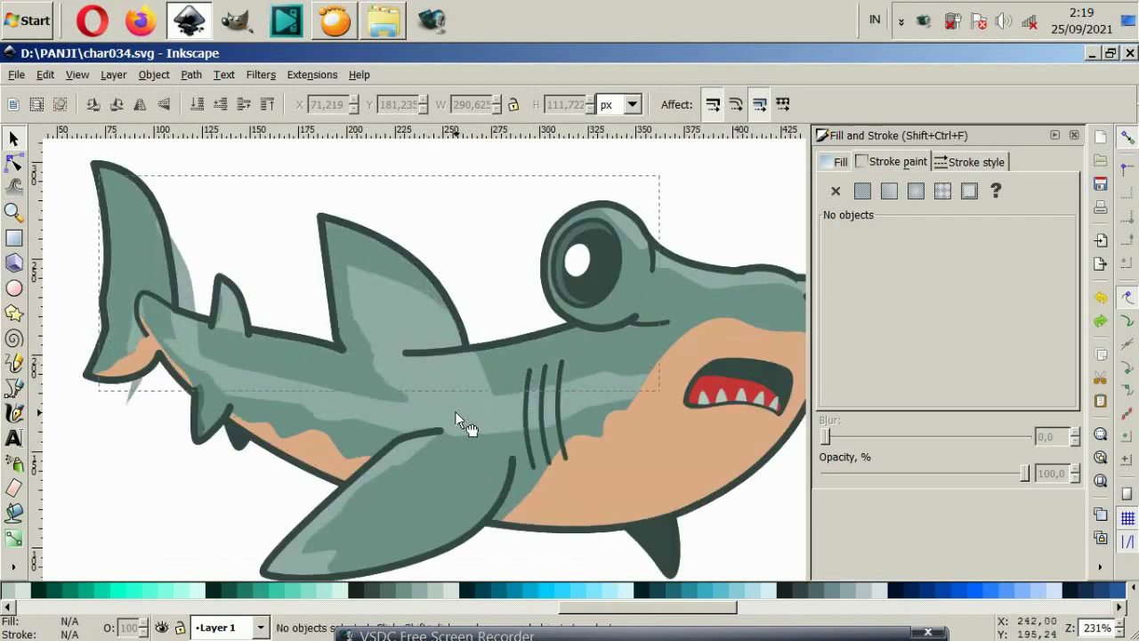
click(518, 469)
alt+click(517, 467)
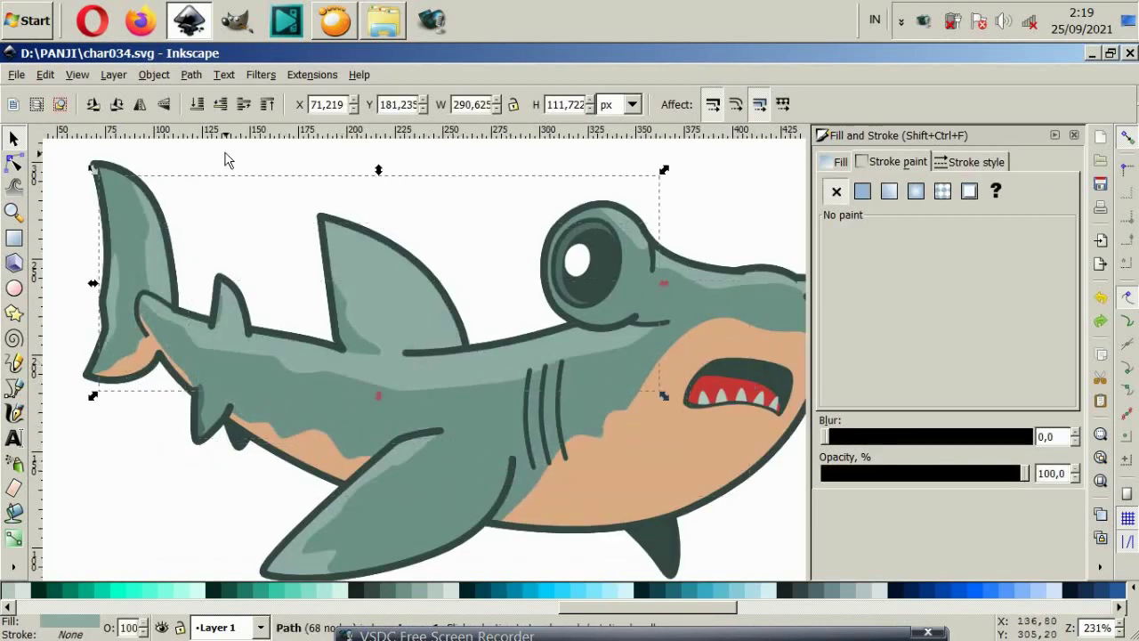
click(191, 75)
click(242, 307)
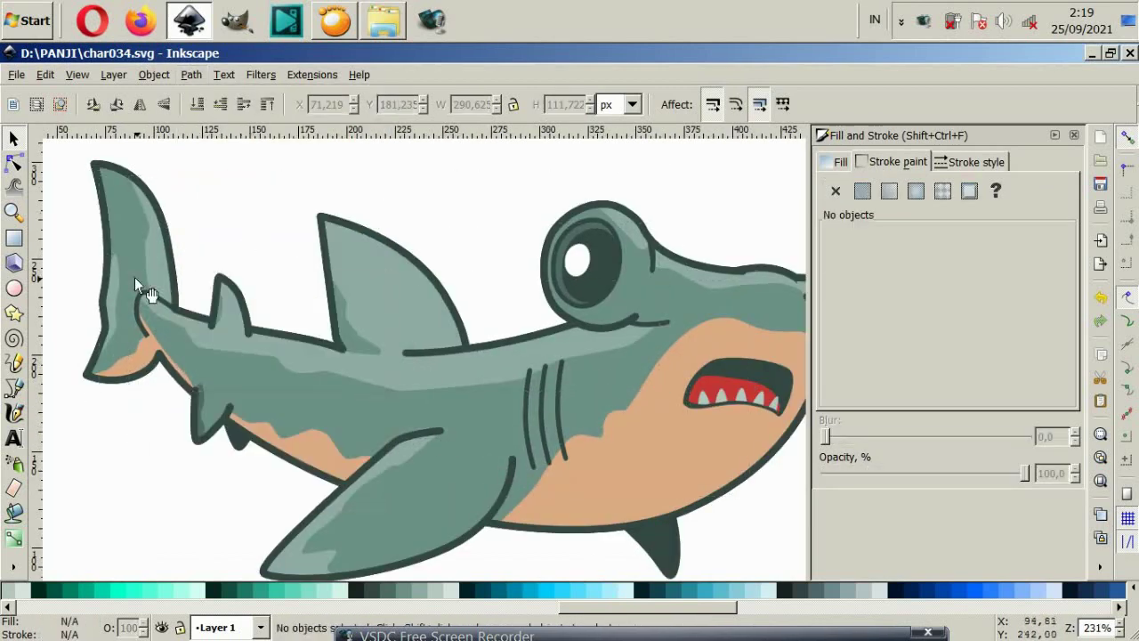
scroll(134, 280, up, 2)
click(114, 293)
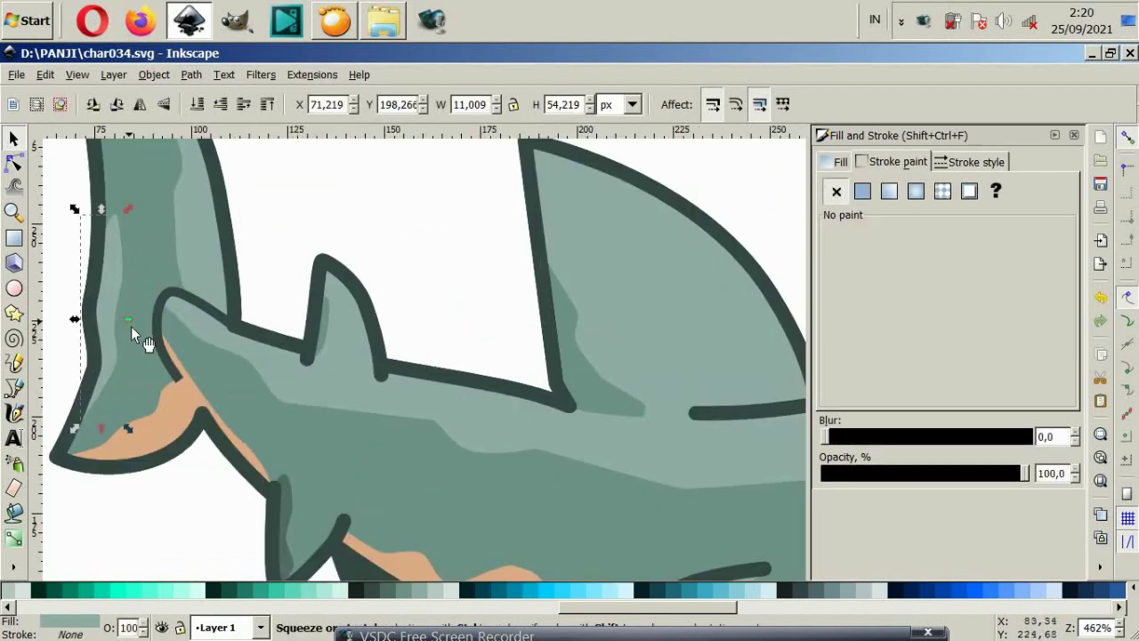
Step: Recolour the tail shading strip darker green and drag its top node left to the tail edge
click(388, 596)
click(352, 264)
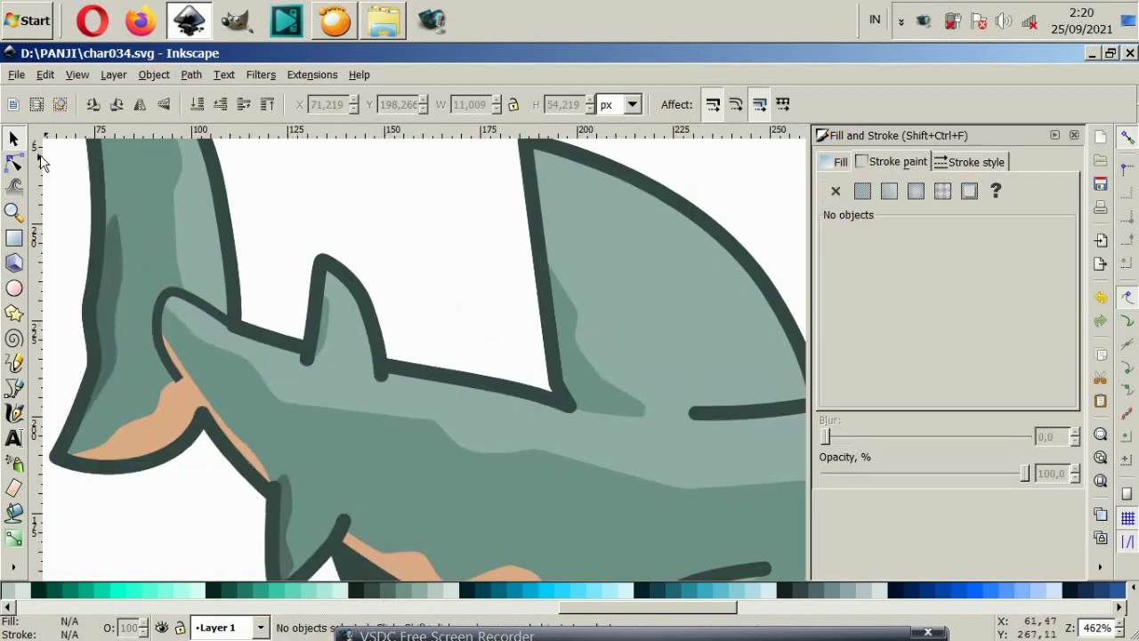
click(15, 163)
click(113, 276)
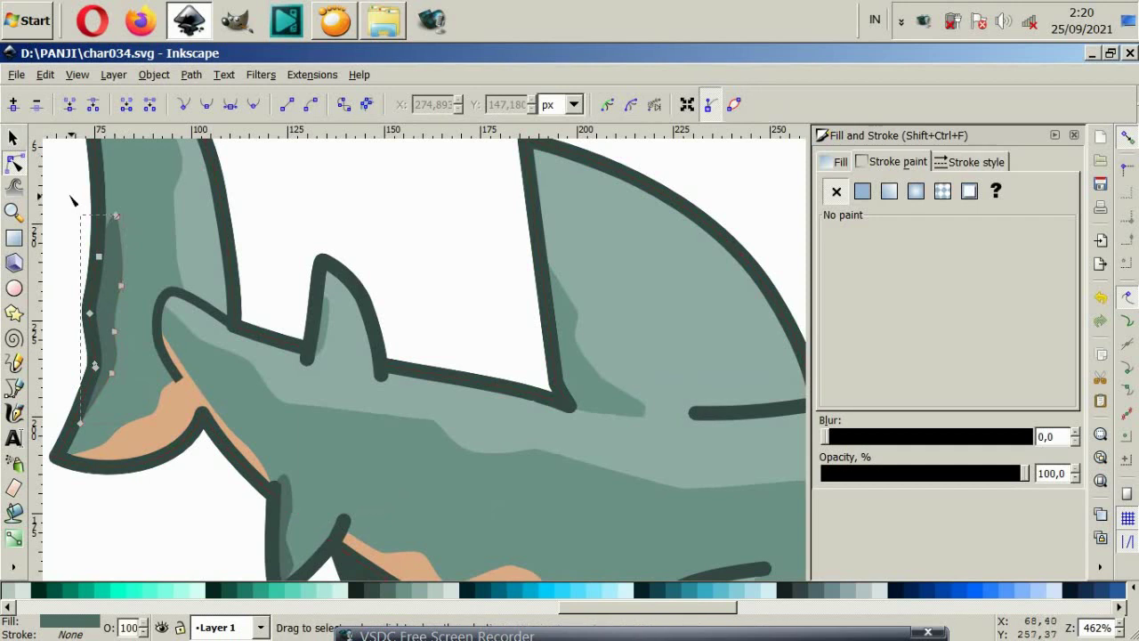
scroll(74, 201, up, 2)
drag(208, 226, 189, 229)
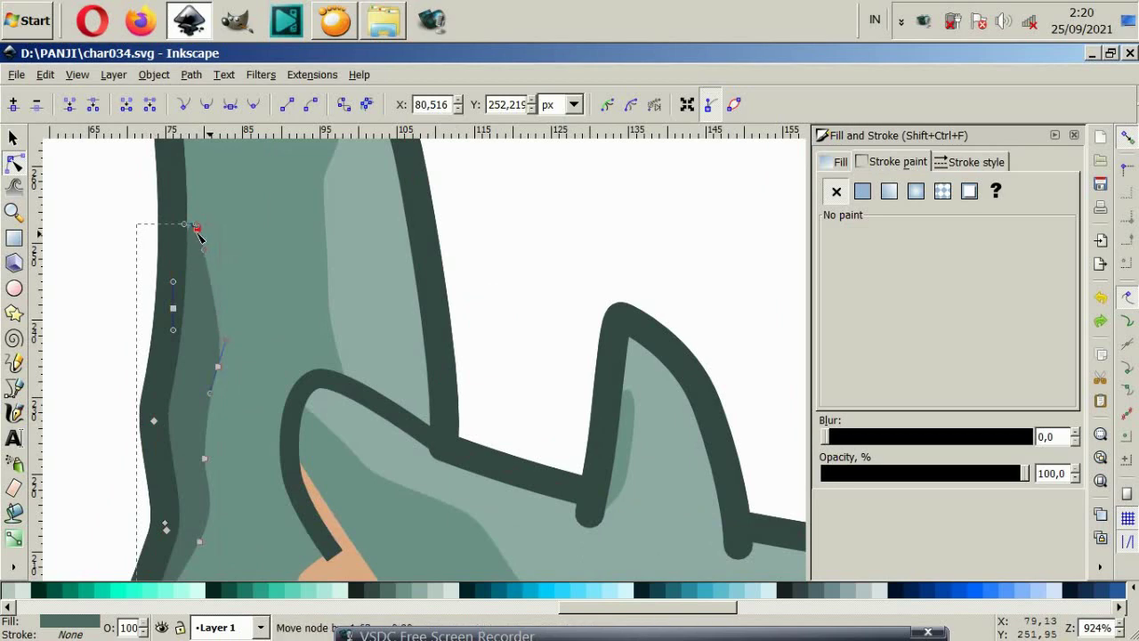
click(134, 234)
scroll(334, 322, down, 4)
scroll(347, 333, down, 2)
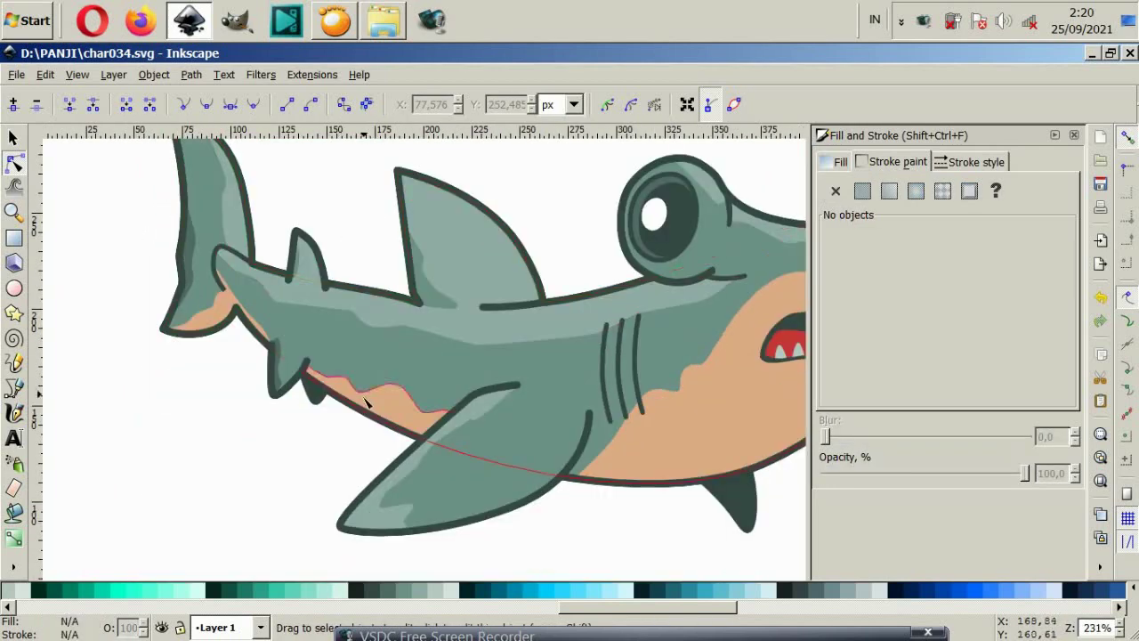
scroll(386, 452, right, 1)
Step: Fill the pectoral fin shading piece with dark green
click(445, 420)
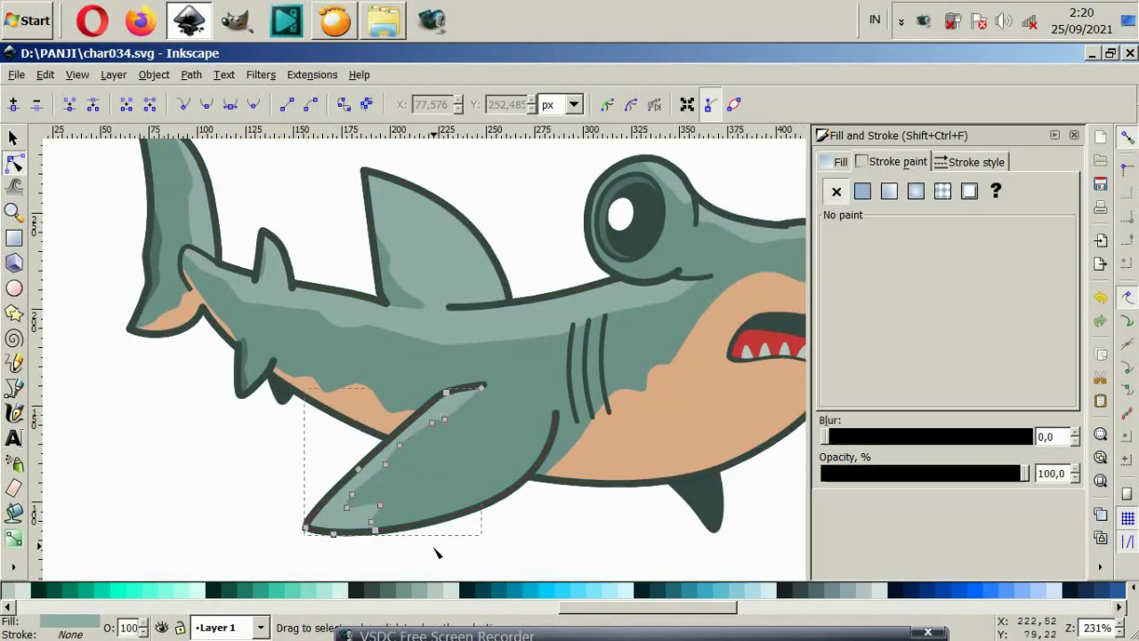
click(379, 593)
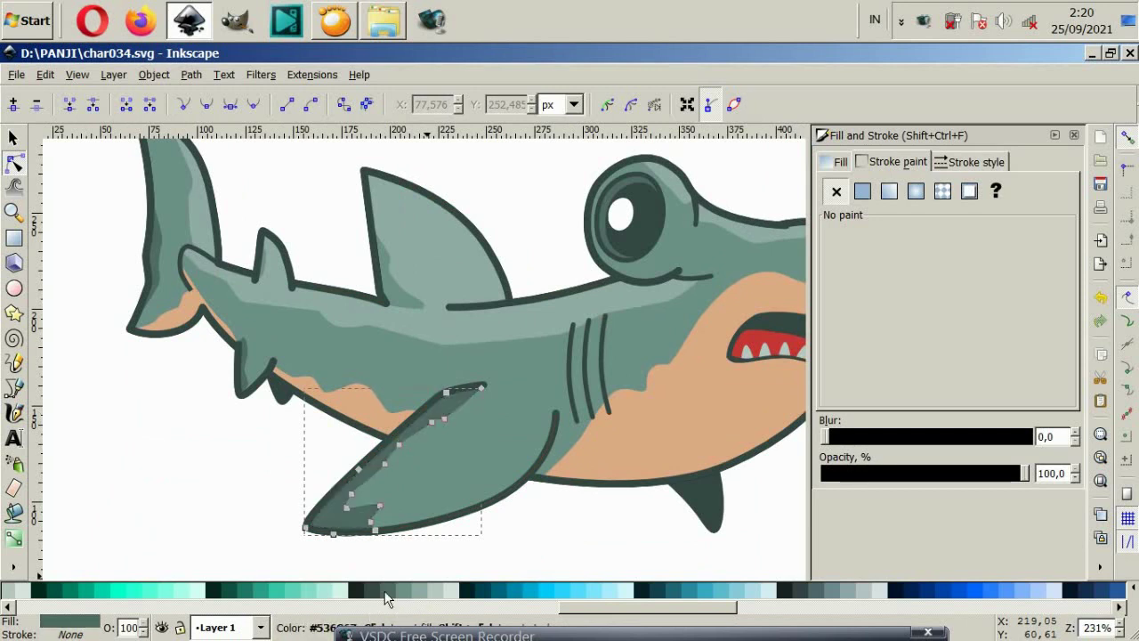
click(488, 548)
click(358, 525)
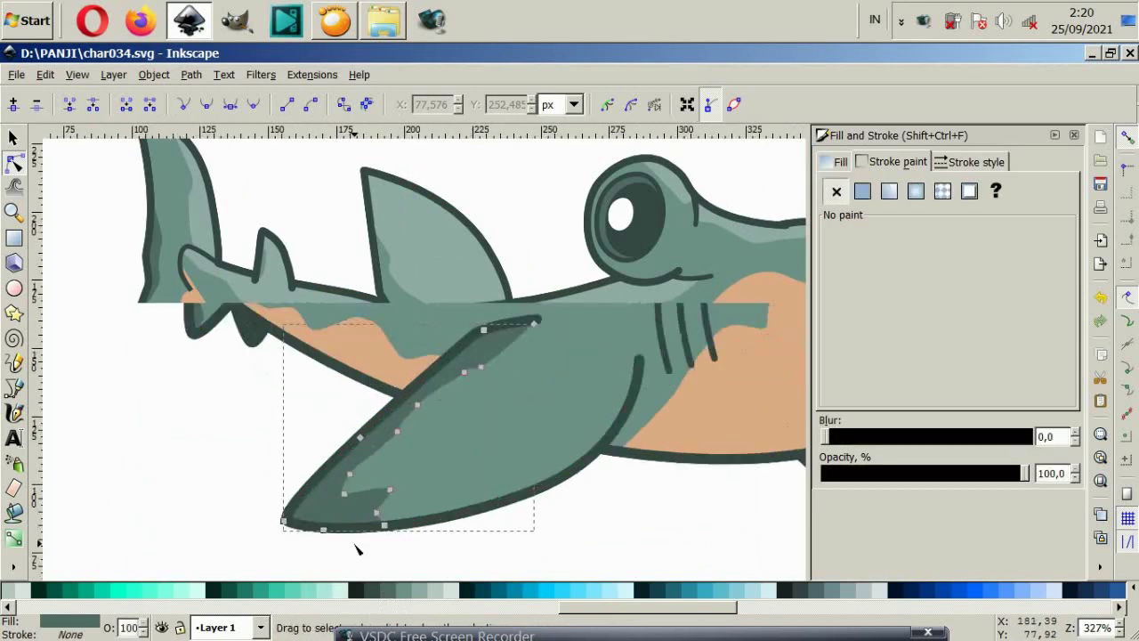
Step: Delete the extra nodes on the fin shading and smooth its curves toward the tip
scroll(356, 539, up, 2)
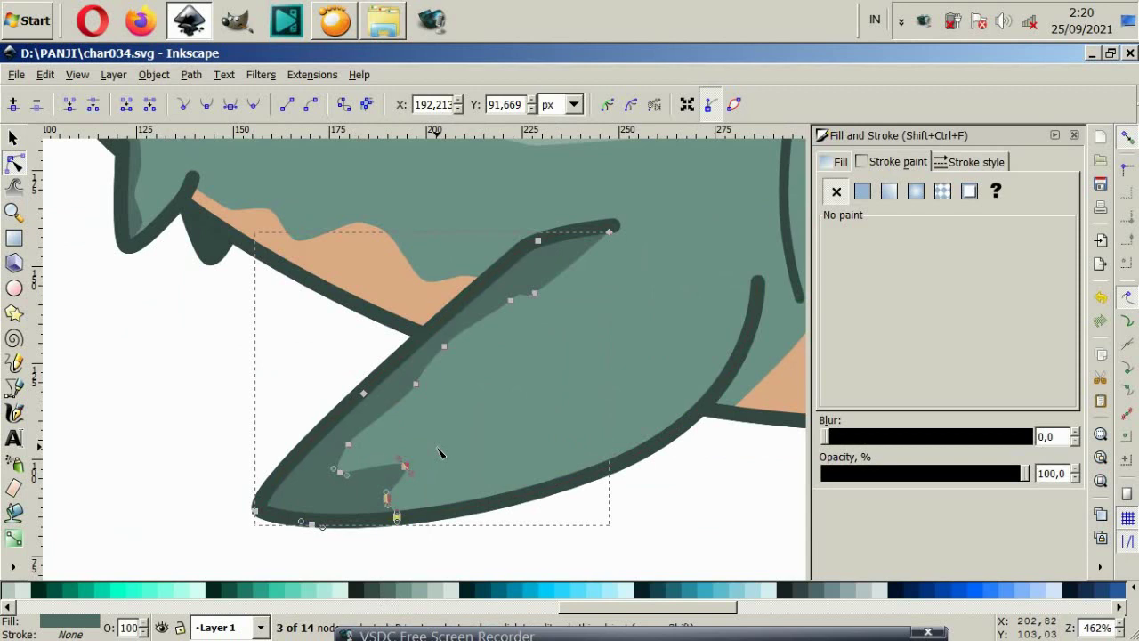
key(Delete)
mouse_move(441, 454)
mouse_down()
mouse_move(253, 510)
mouse_move(310, 500)
mouse_up()
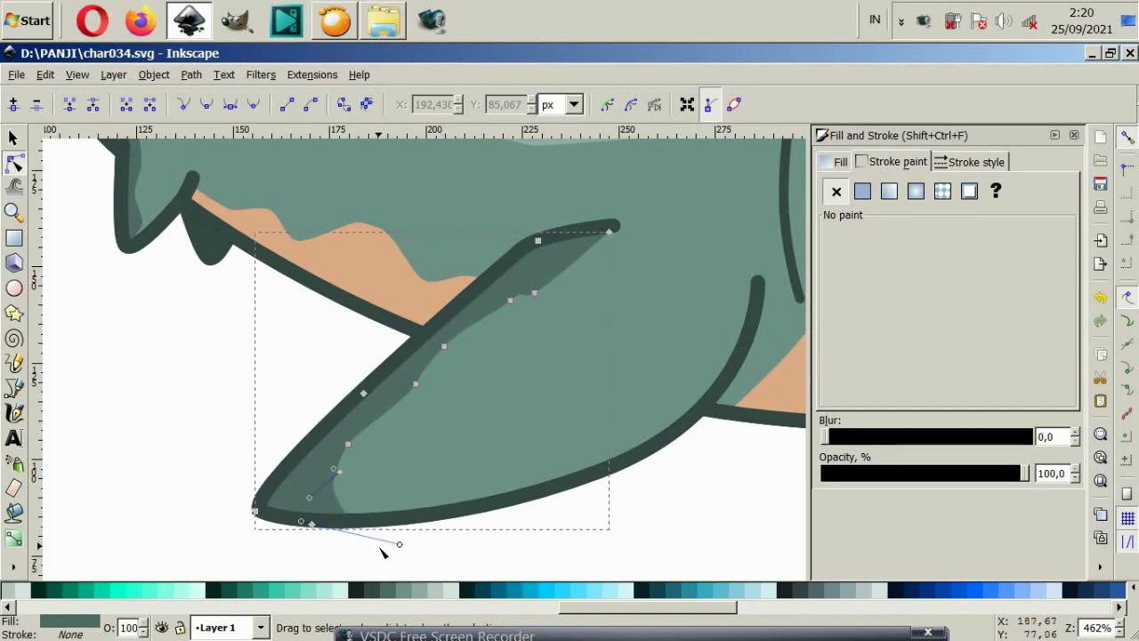
drag(399, 546, 300, 520)
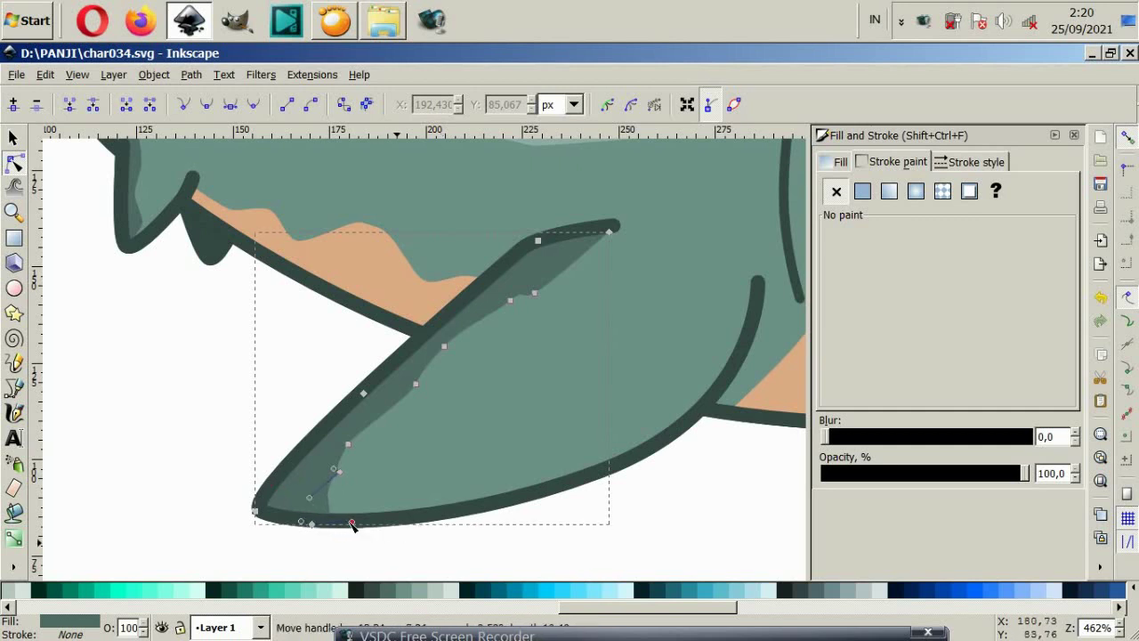
click(375, 496)
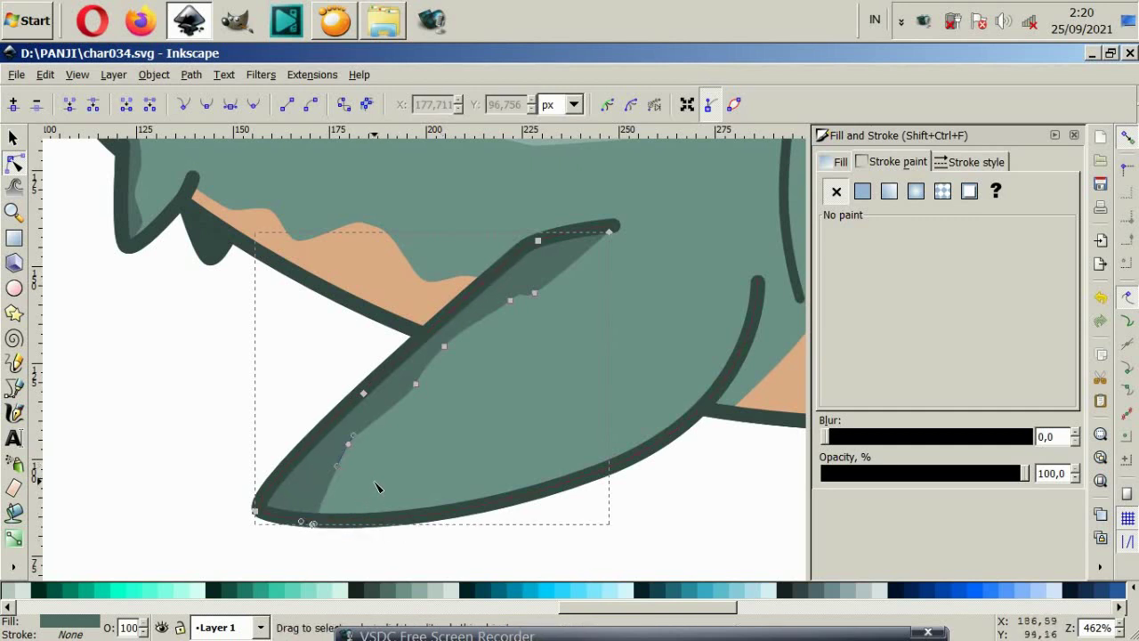
drag(335, 469, 289, 490)
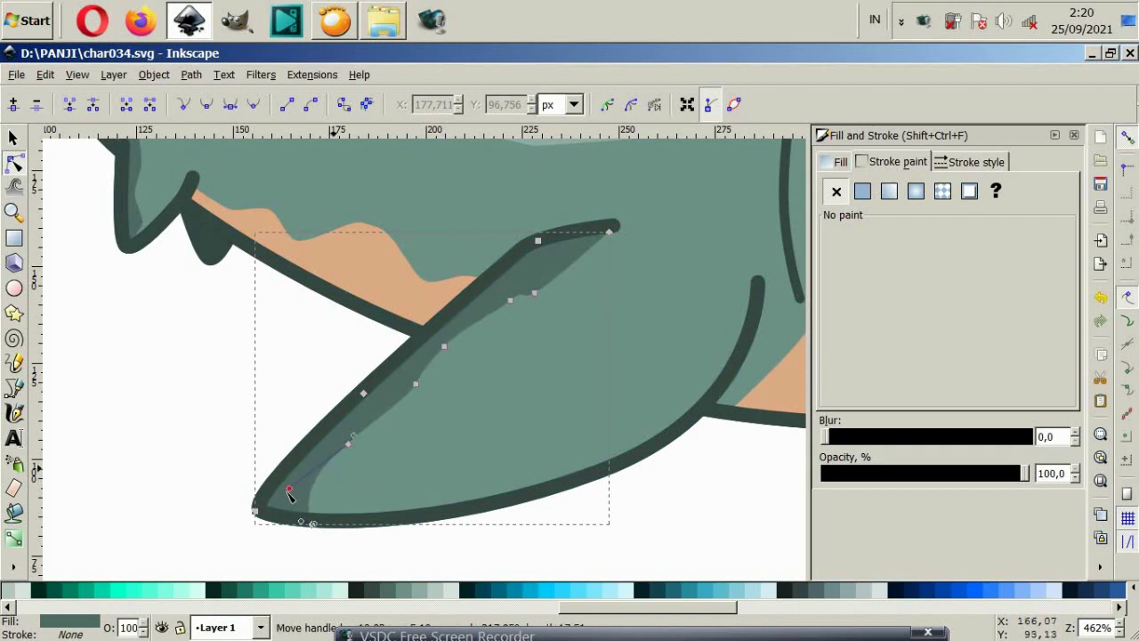
click(204, 453)
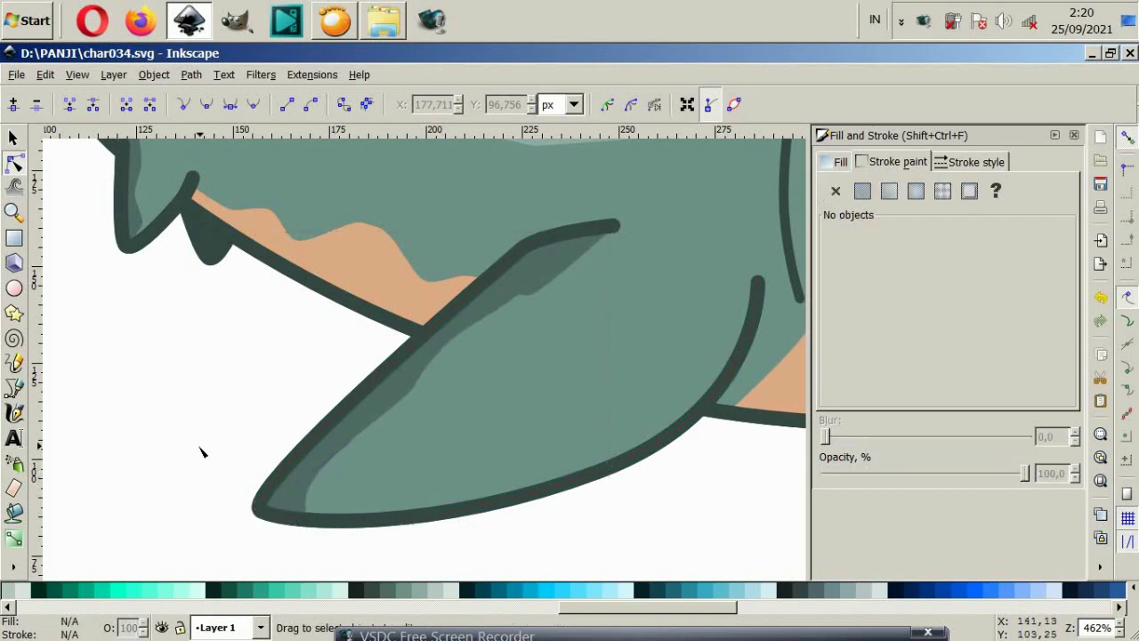
Step: Nudge a point on the lighter inner fin shape's upper edge slightly upward
click(508, 300)
click(509, 314)
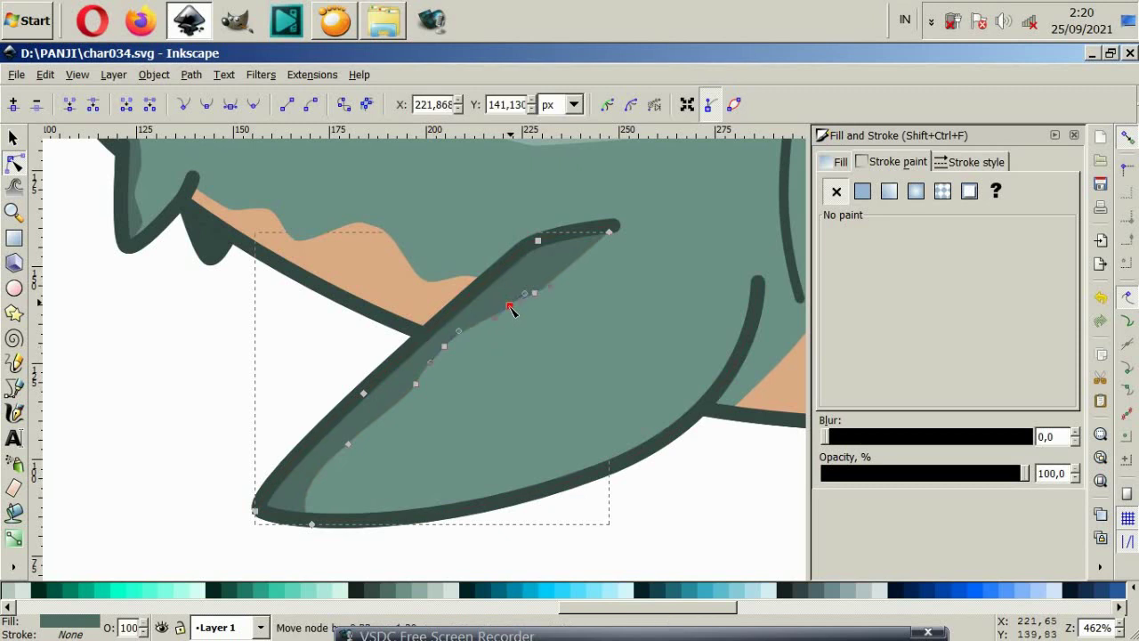
key(Up)
key(Up)
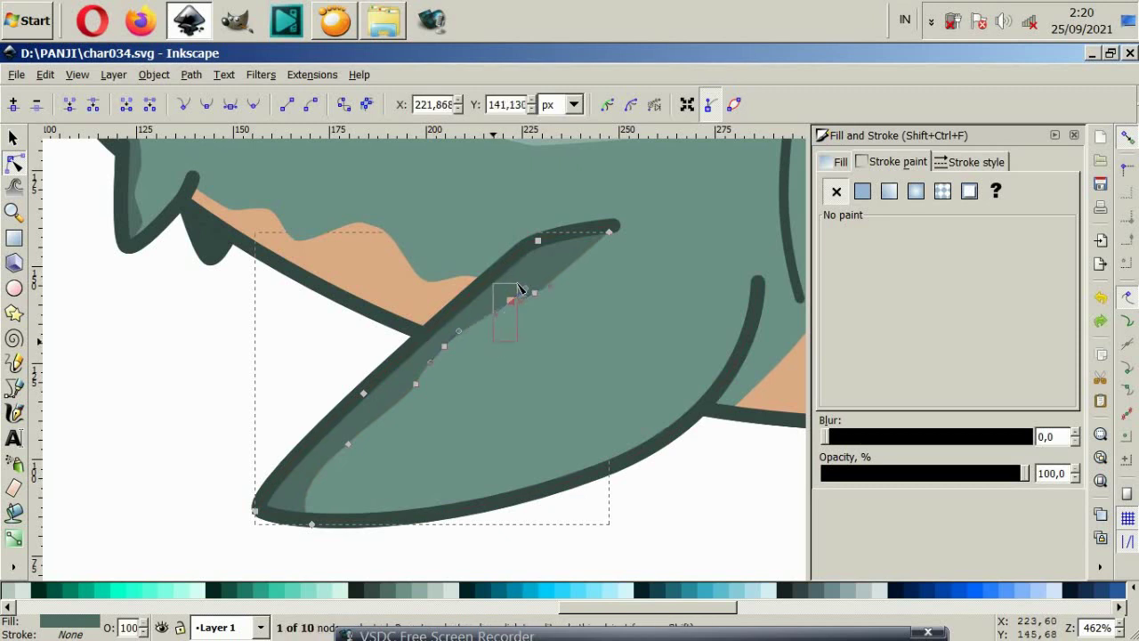
key(Escape)
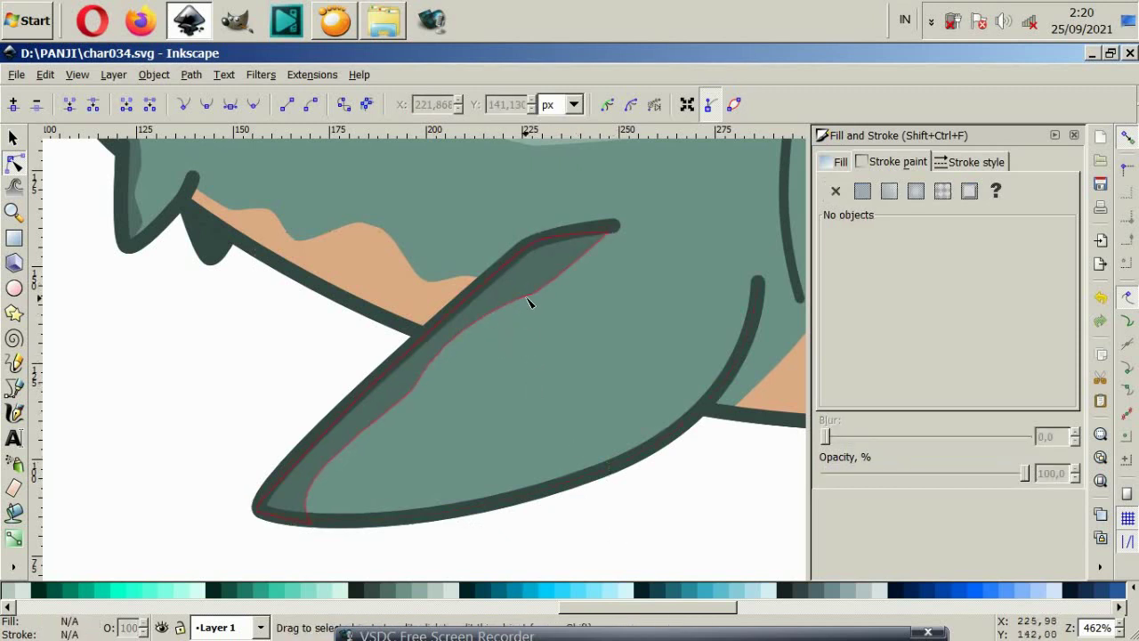
click(532, 296)
click(533, 295)
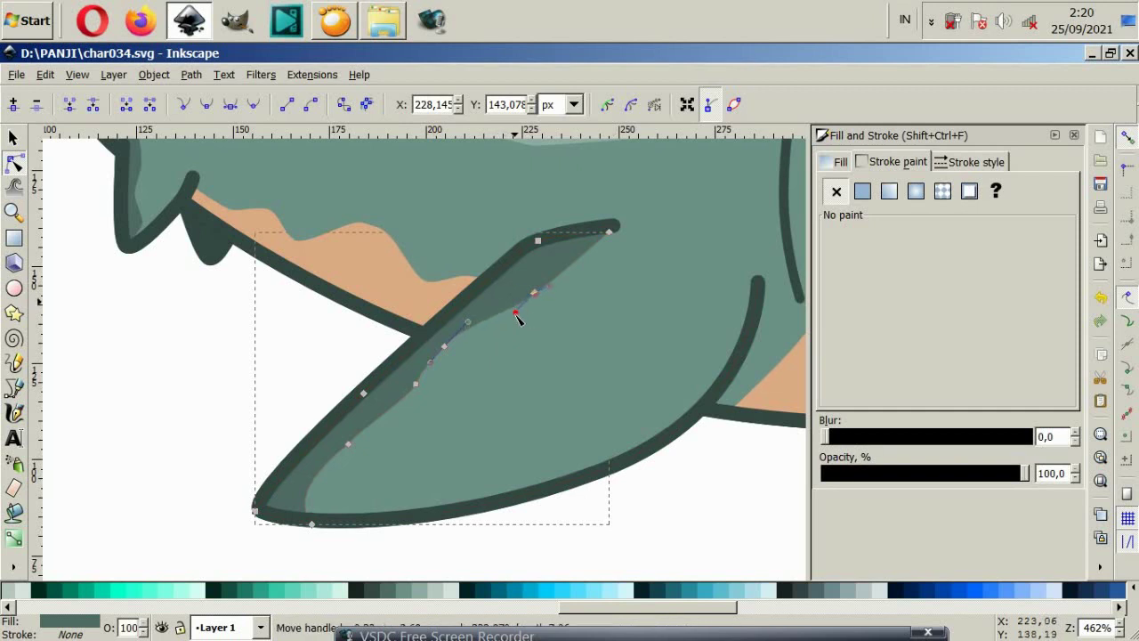
key(Escape)
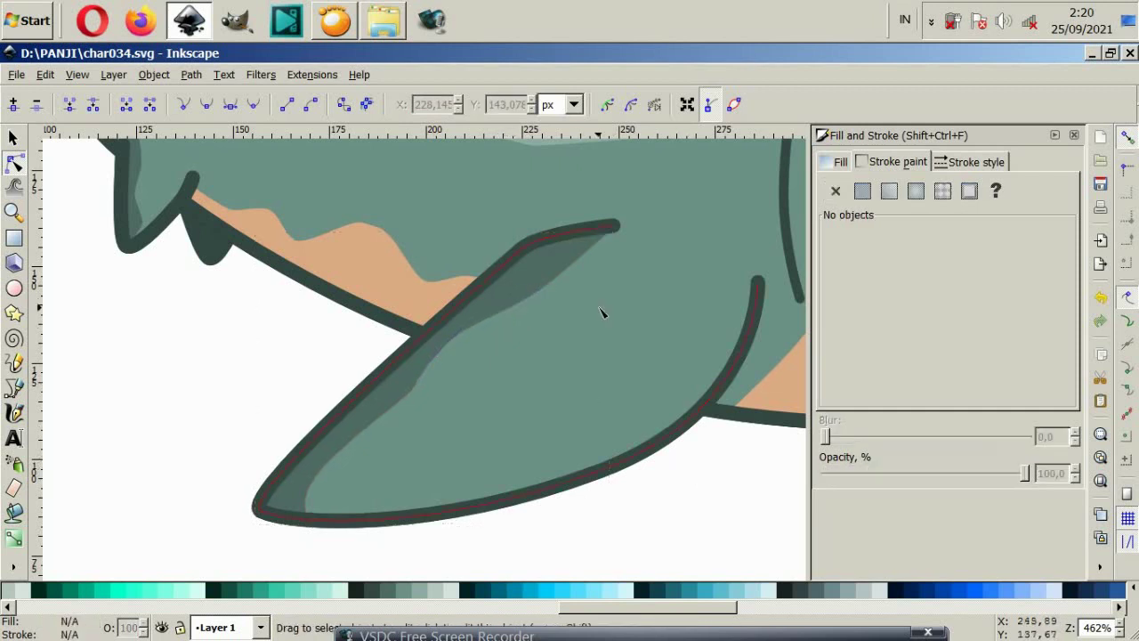
Step: Move the dark fin shading's tip point along the fin edge and zoom out to check
click(613, 235)
click(596, 232)
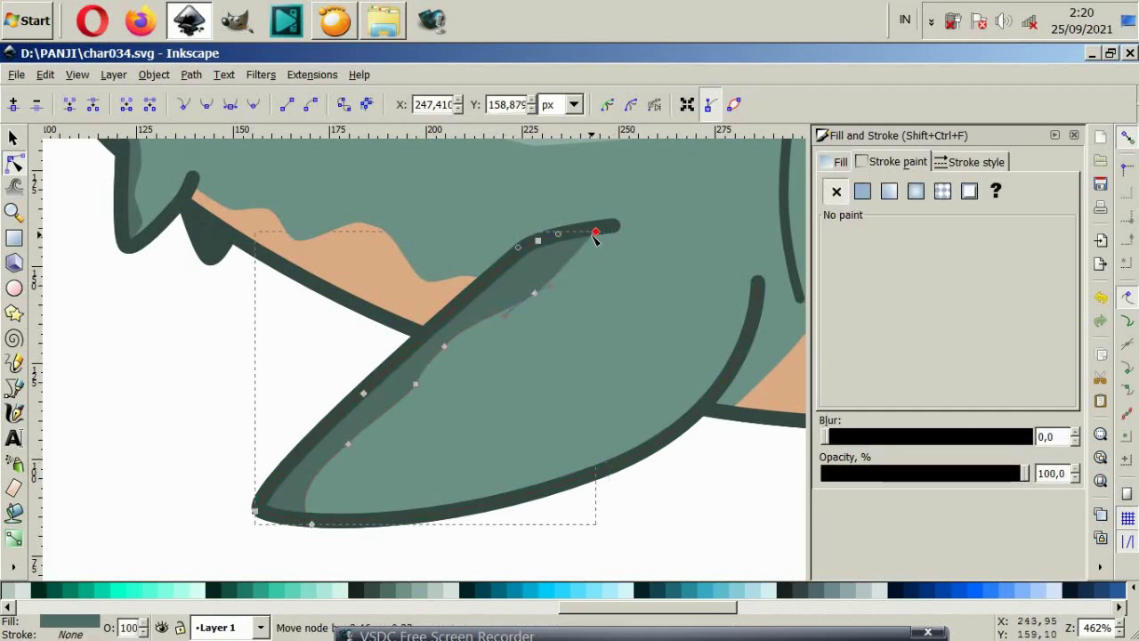
click(534, 293)
key(Escape)
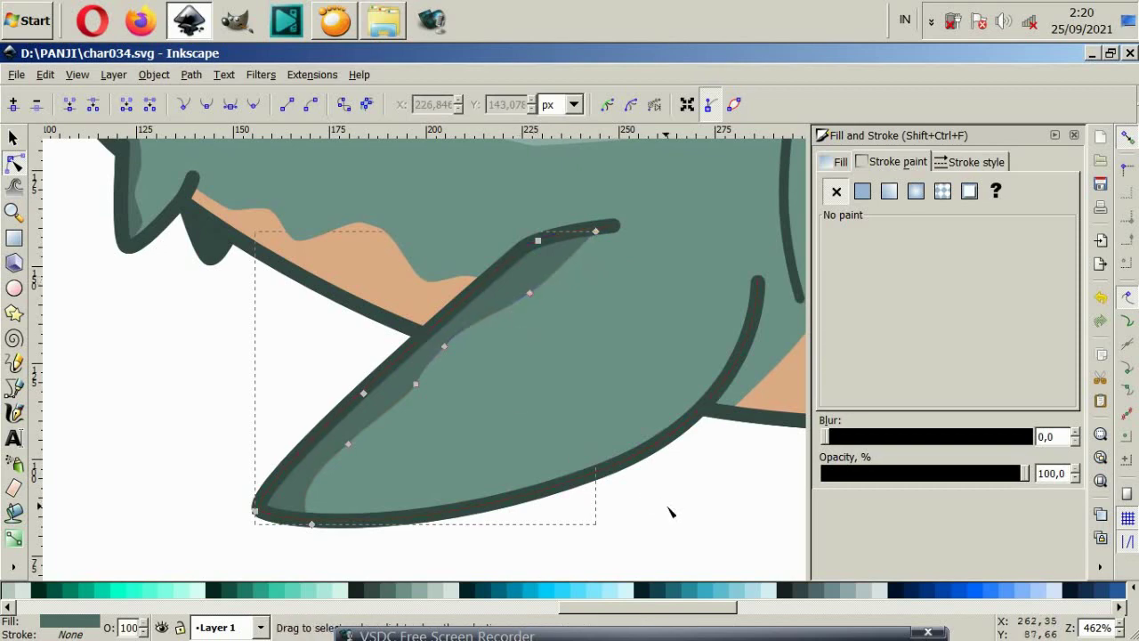
key(Escape)
scroll(550, 445, down, 2)
scroll(550, 445, down, 2)
scroll(419, 439, up, 2)
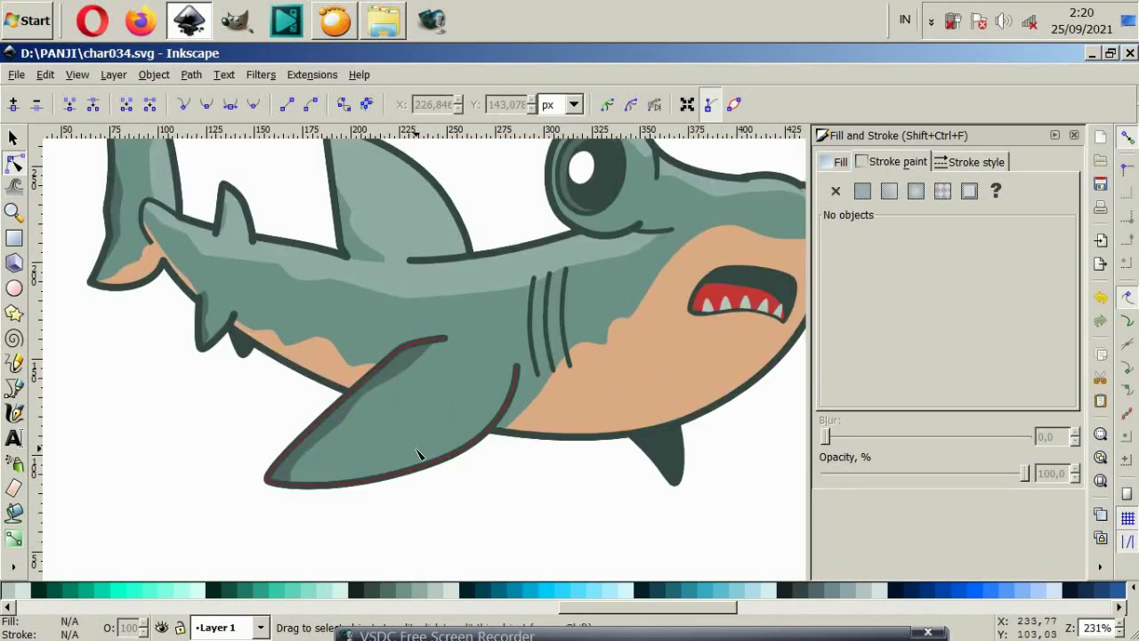
scroll(418, 454, up, 2)
Step: Draw a closed curved highlight shape along the inner lower edge of the front fin
click(13, 387)
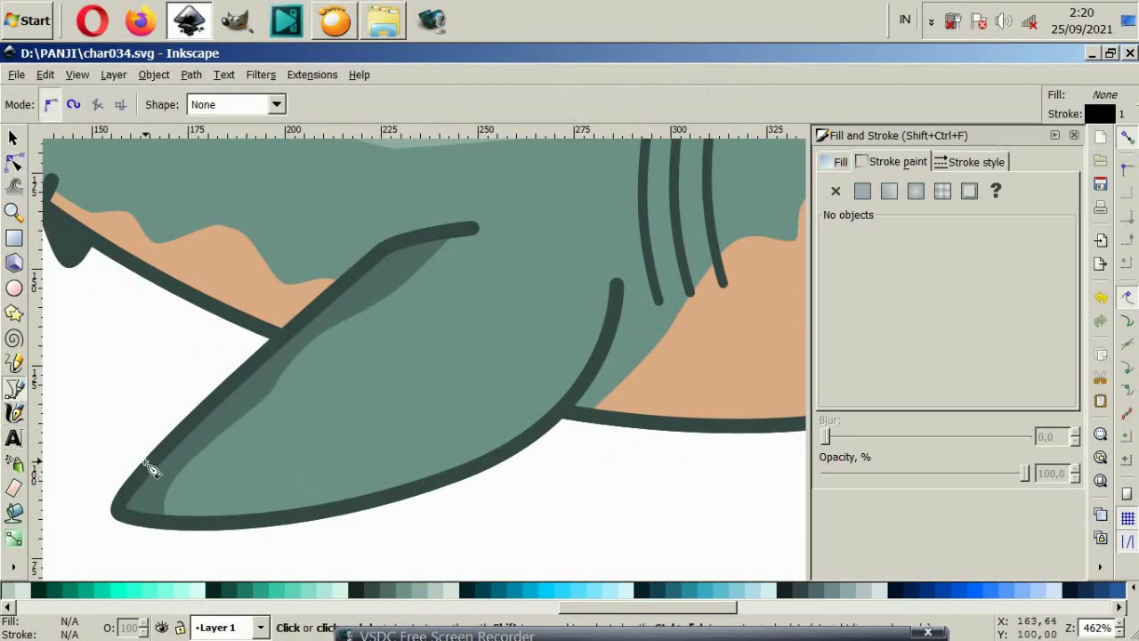
click(210, 519)
drag(432, 491, 462, 477)
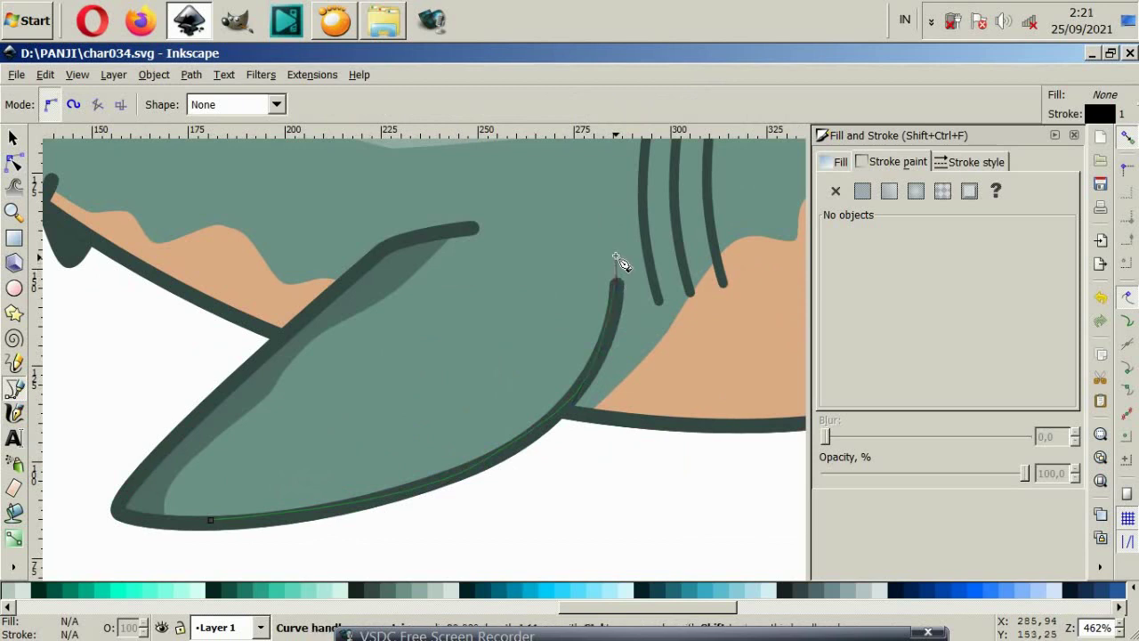
drag(605, 276, 588, 285)
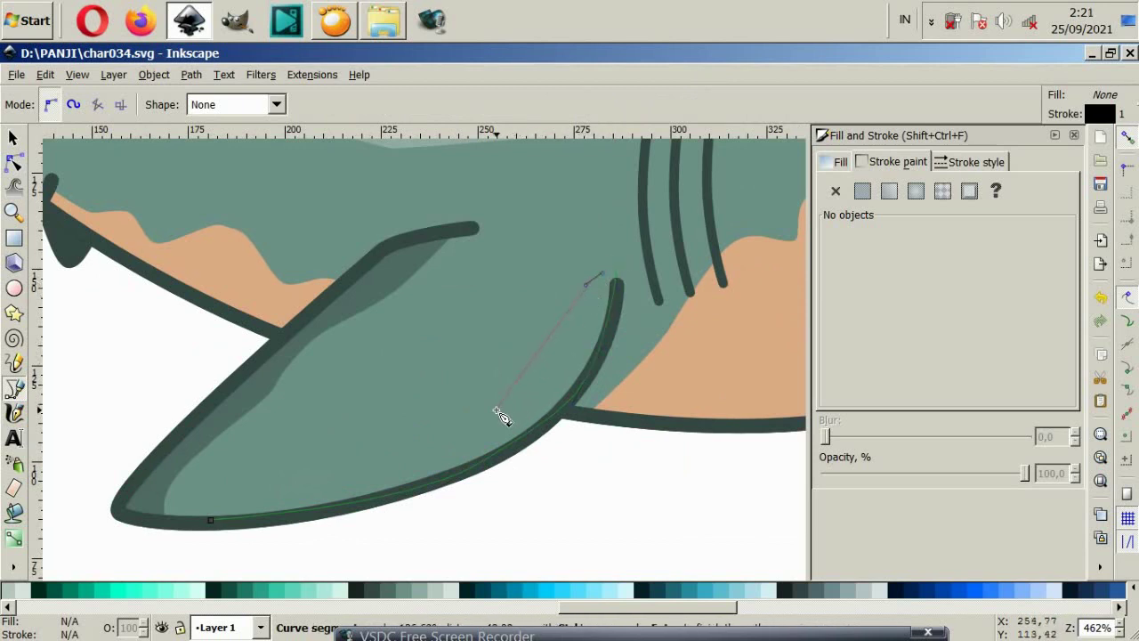
drag(494, 411, 420, 463)
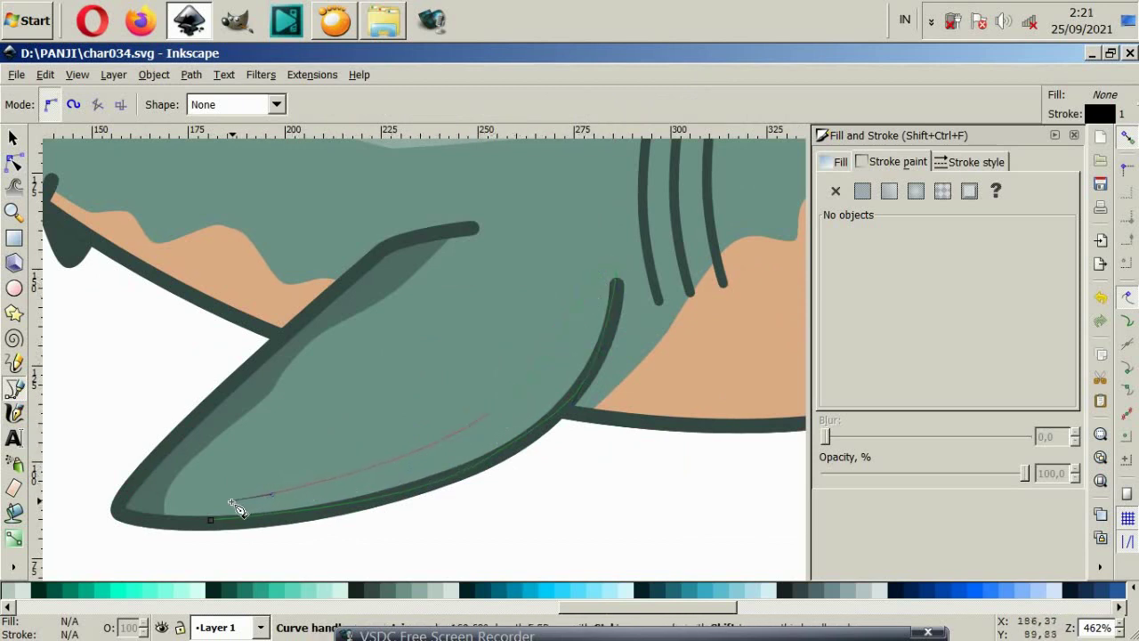
click(211, 521)
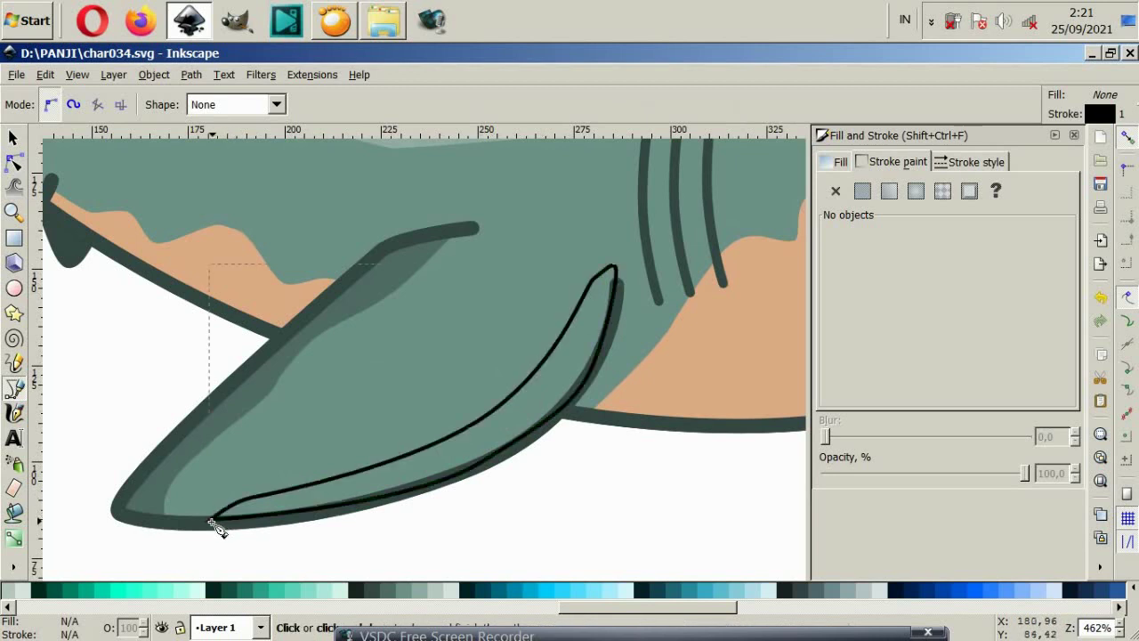
Step: Fill the fin highlight light grey-green with no outline, then deselect and view the whole page
click(417, 590)
click(835, 191)
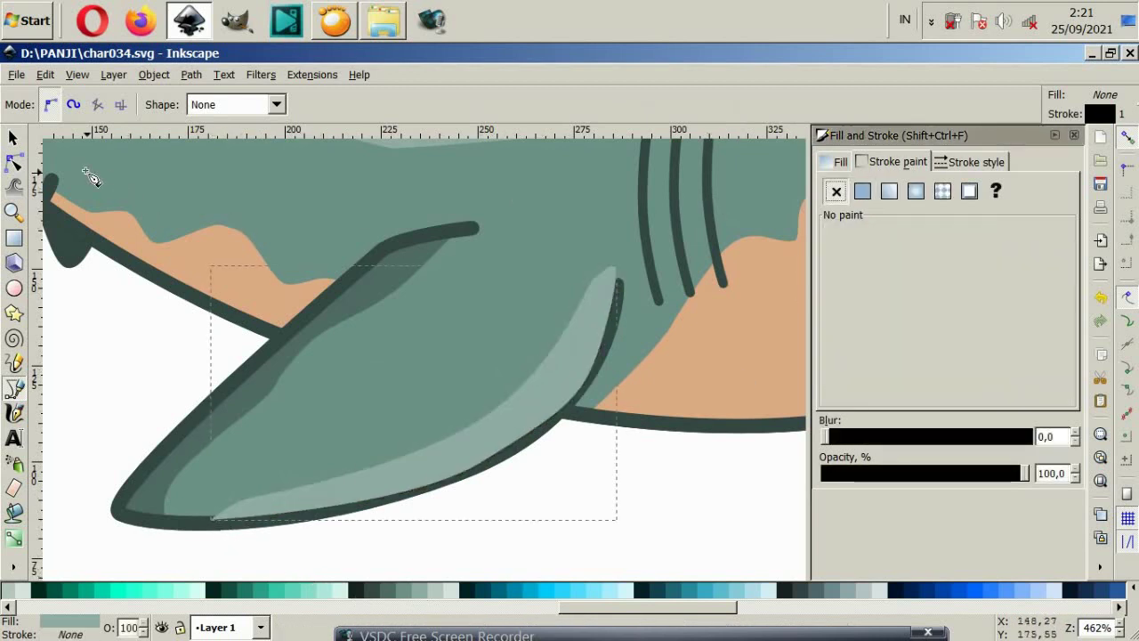
click(15, 139)
click(559, 452)
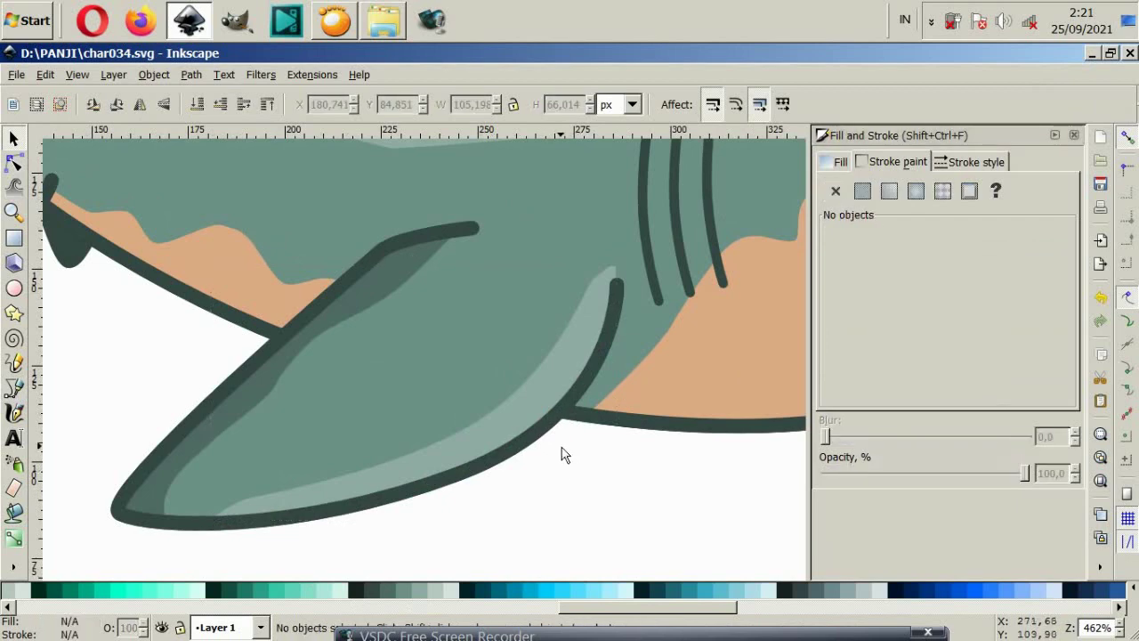
key(5)
ctrl+scroll(533, 363, up, 2)
Step: Draw a closed leaf-shaped path inside the rear fin near the tail
scroll(532, 355, up, 1)
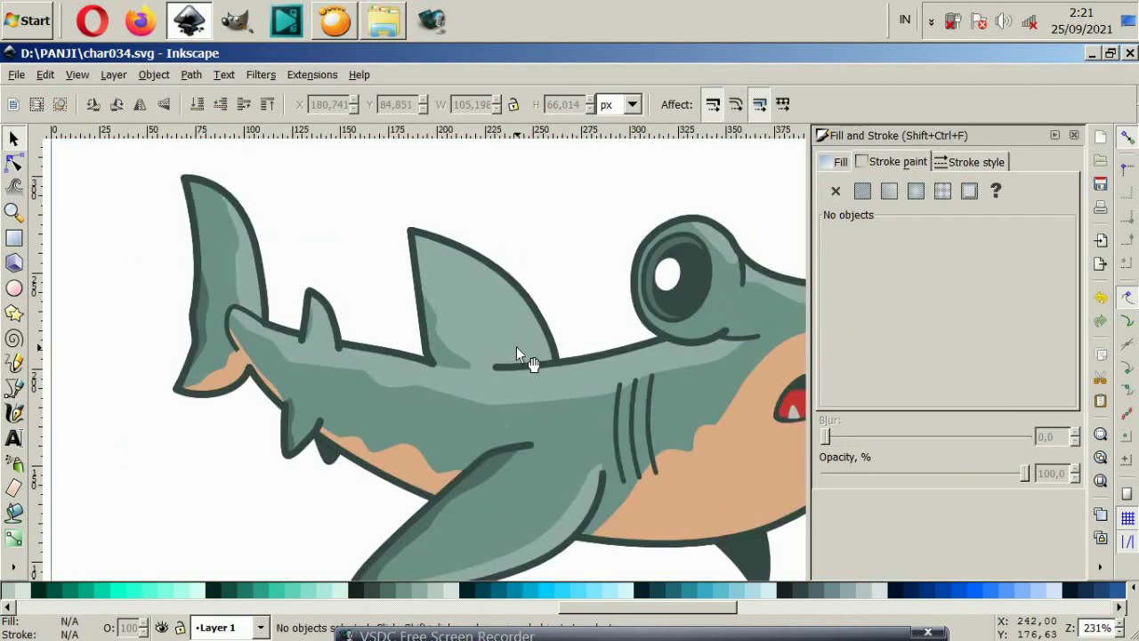
scroll(507, 342, down, 2)
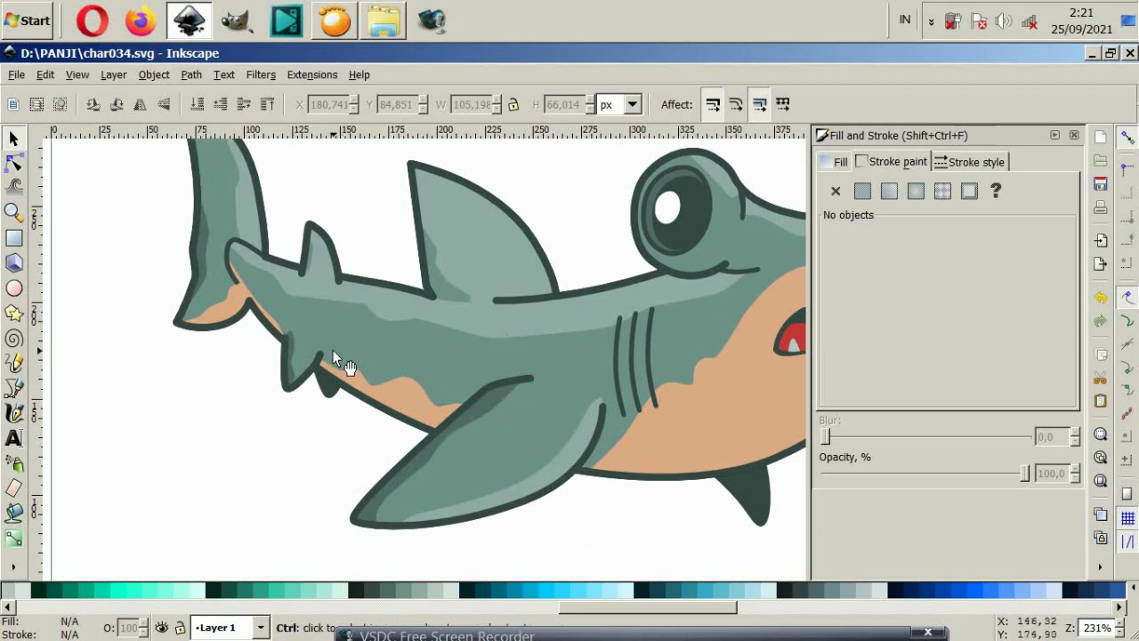
ctrl+scroll(336, 372, up, 2)
ctrl+scroll(87, 397, up, 2)
click(13, 388)
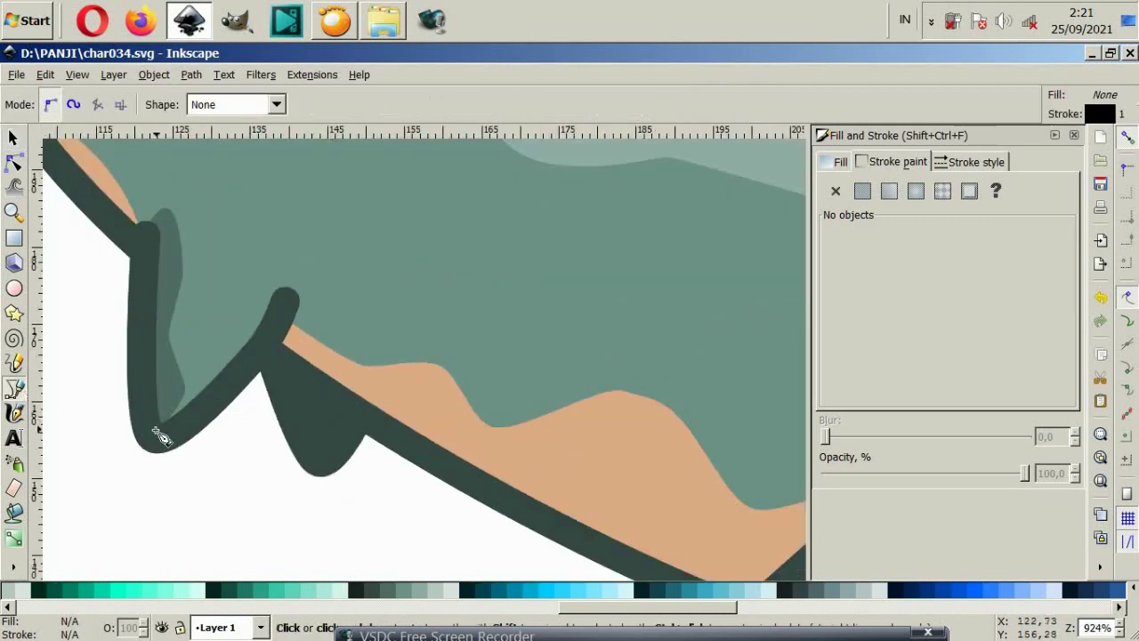
click(165, 425)
drag(277, 318, 283, 303)
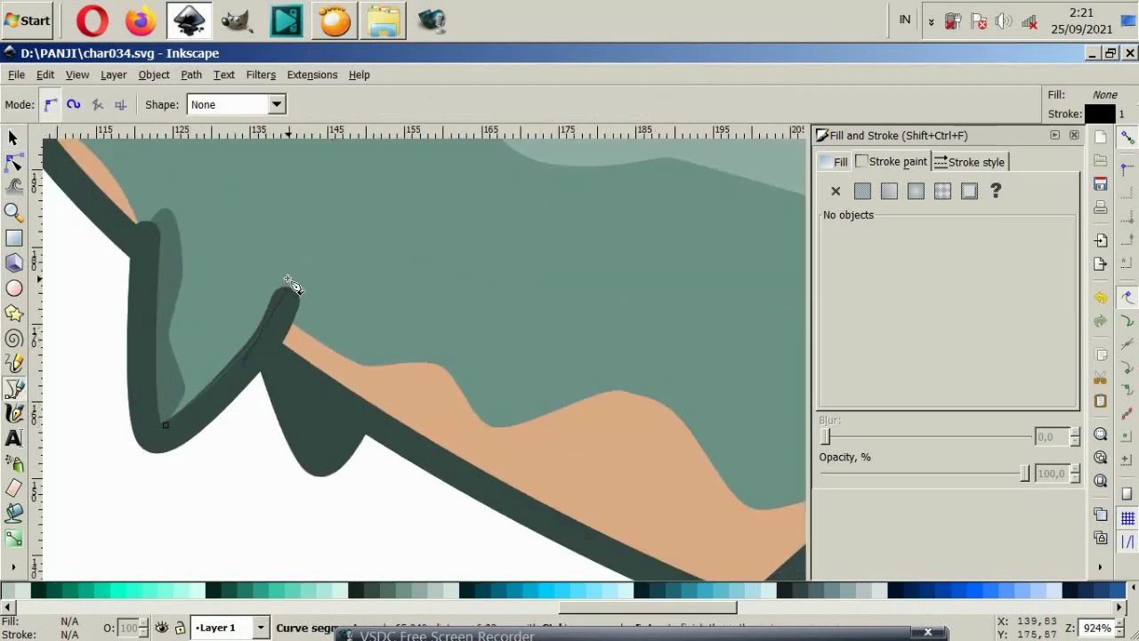
click(264, 255)
drag(165, 427, 164, 448)
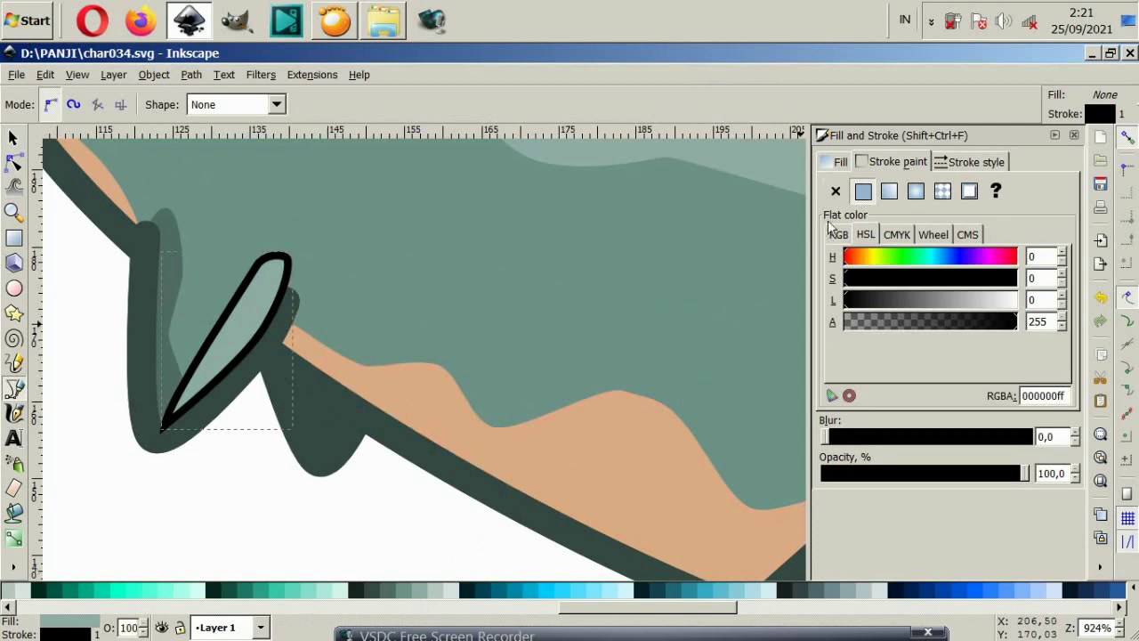
Step: Remove the leaf highlight's outline, keeping its light green fill, then deselect and zoom out
click(836, 190)
key(s)
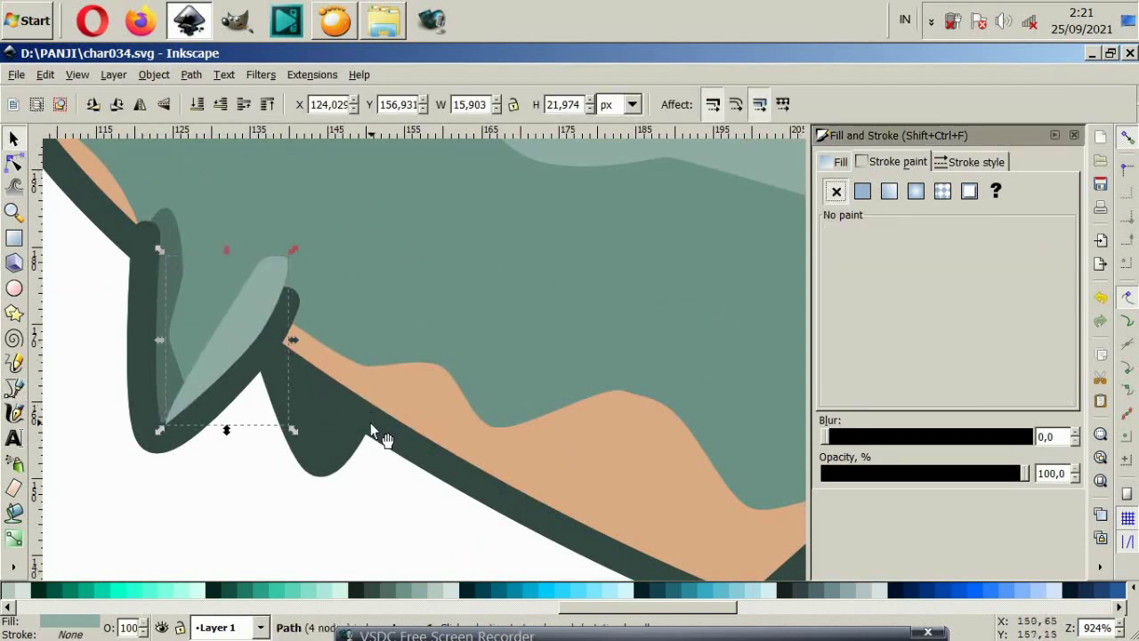
click(285, 498)
ctrl+scroll(270, 401, down, 4)
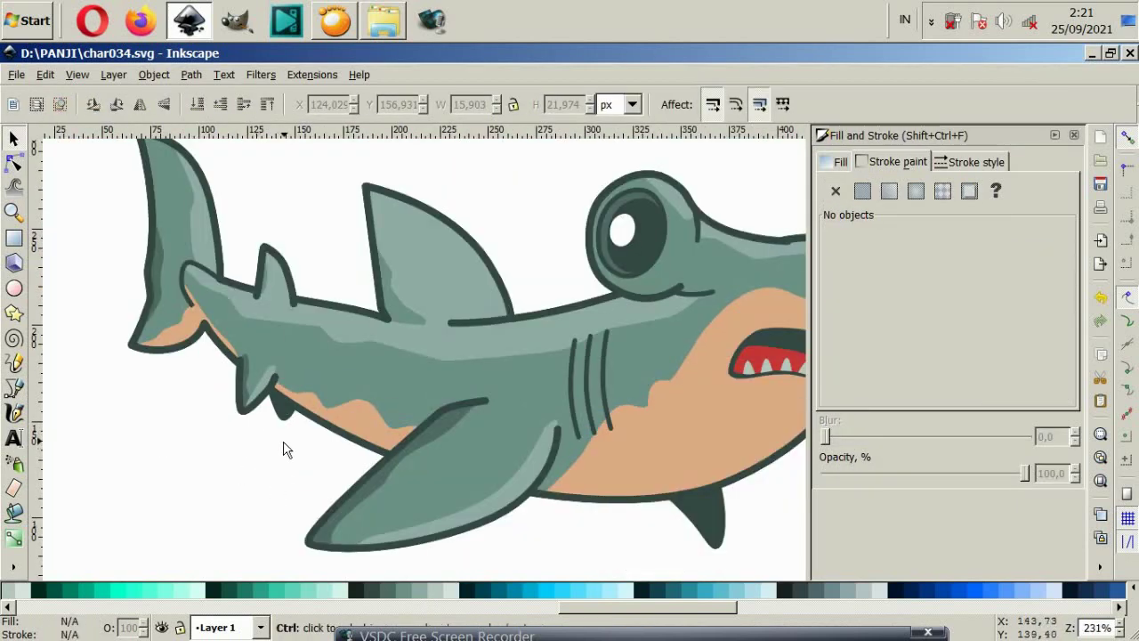
ctrl+scroll(284, 449, down, 1)
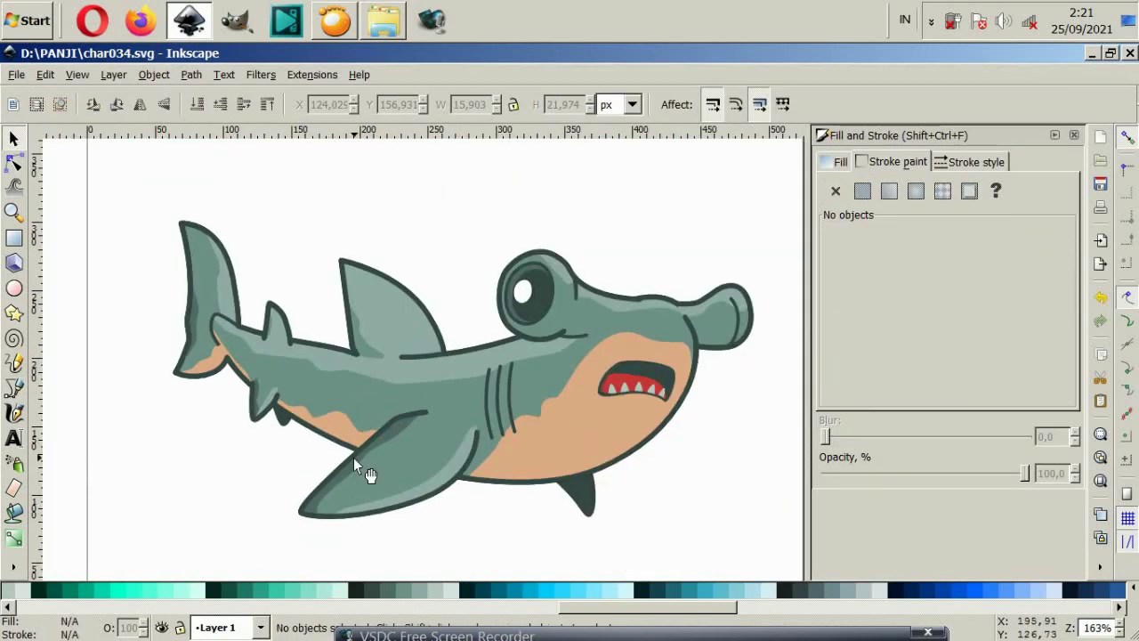
ctrl+scroll(261, 322, up, 4)
Step: Pull the small dorsal fin shading's lower node down to the fin base
click(264, 365)
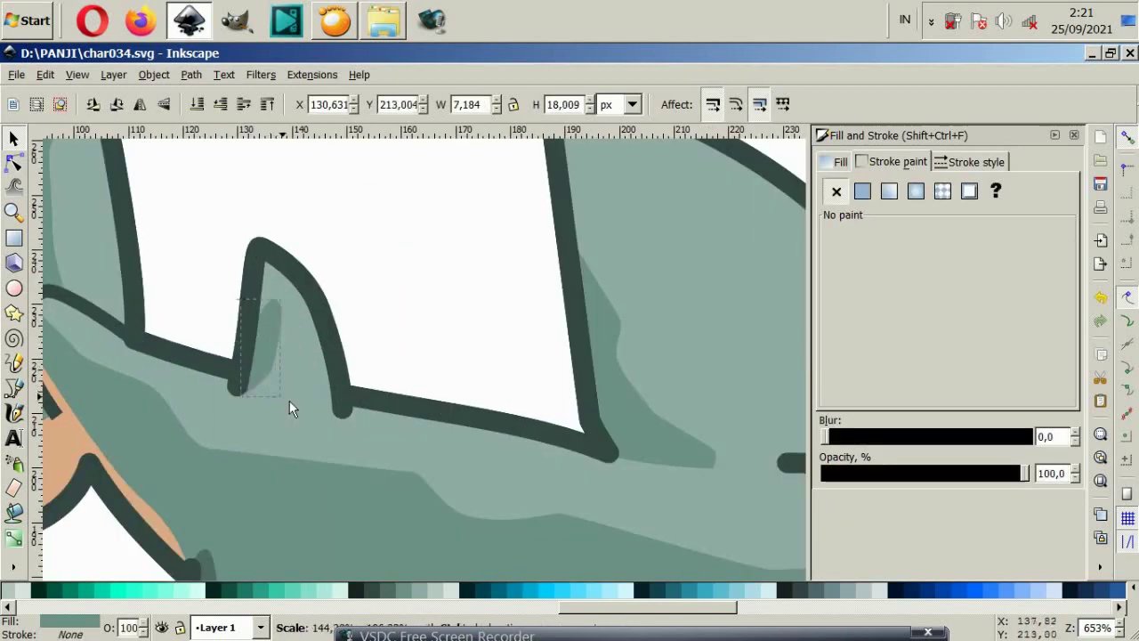
click(14, 162)
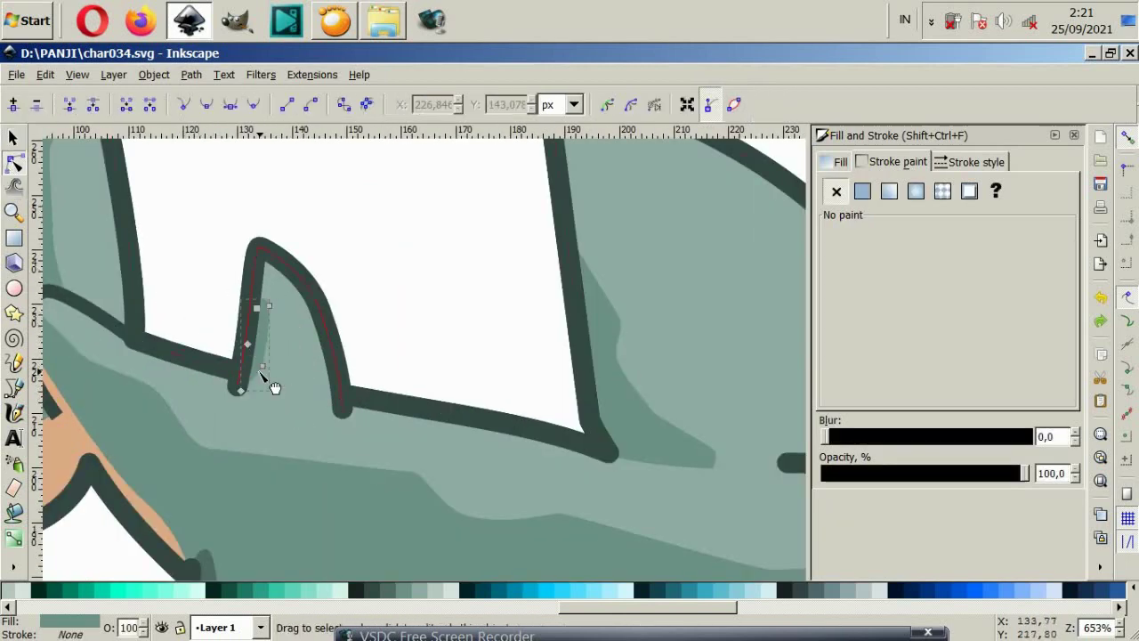
drag(262, 372, 262, 389)
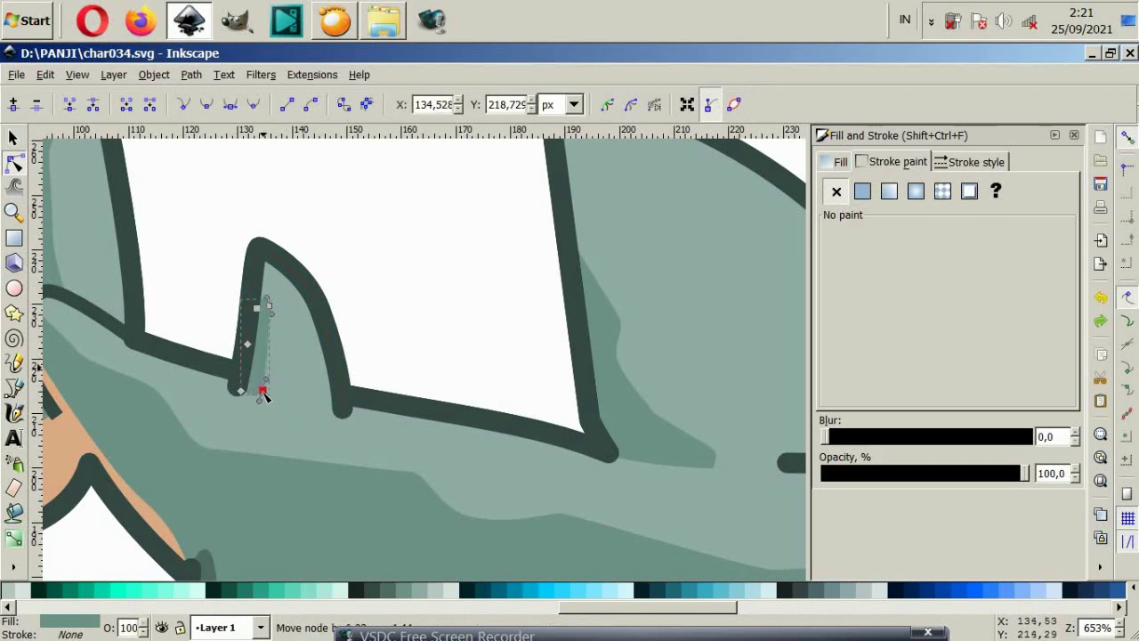
click(382, 308)
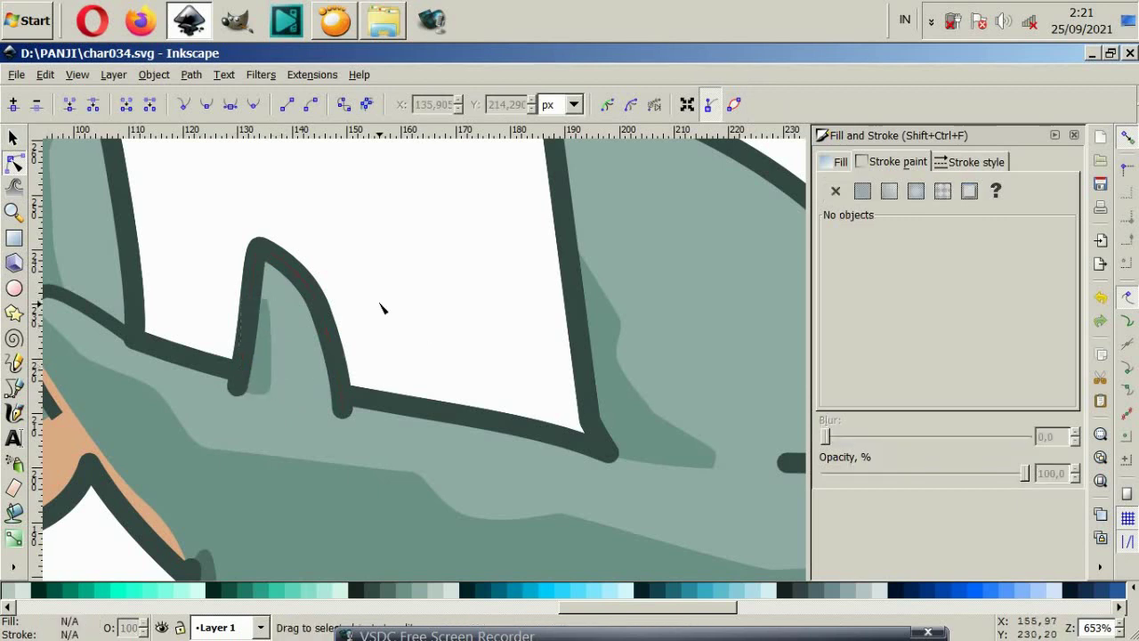
ctrl+scroll(382, 308, down, 2)
Step: Adjust the large dorsal fin highlight's base nodes so it sits inside the outline
click(536, 377)
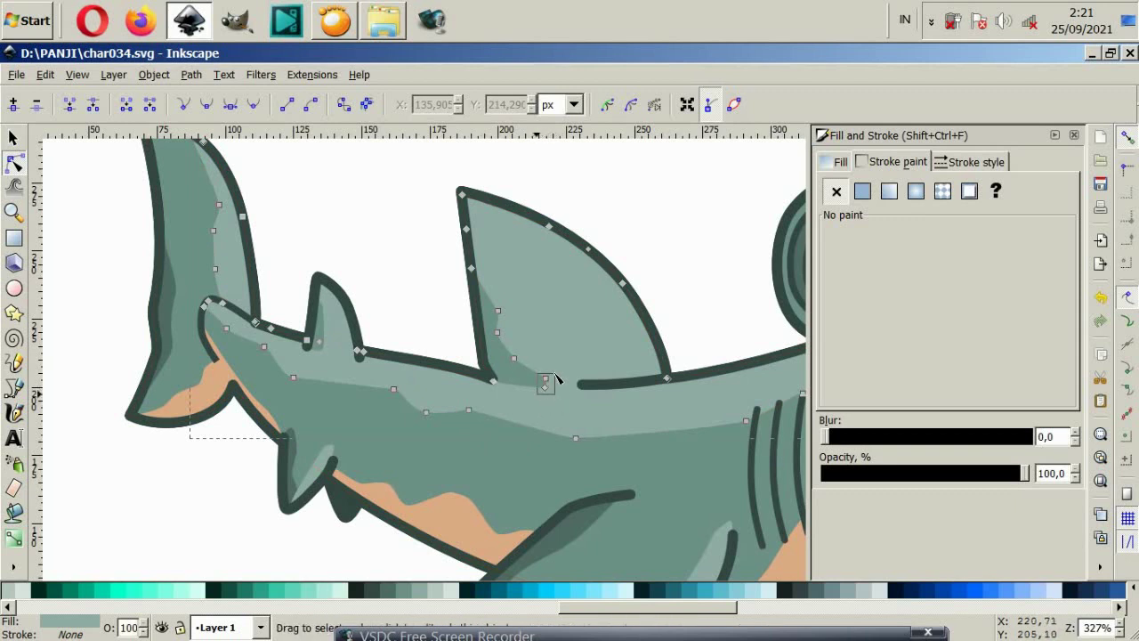
drag(554, 374, 527, 381)
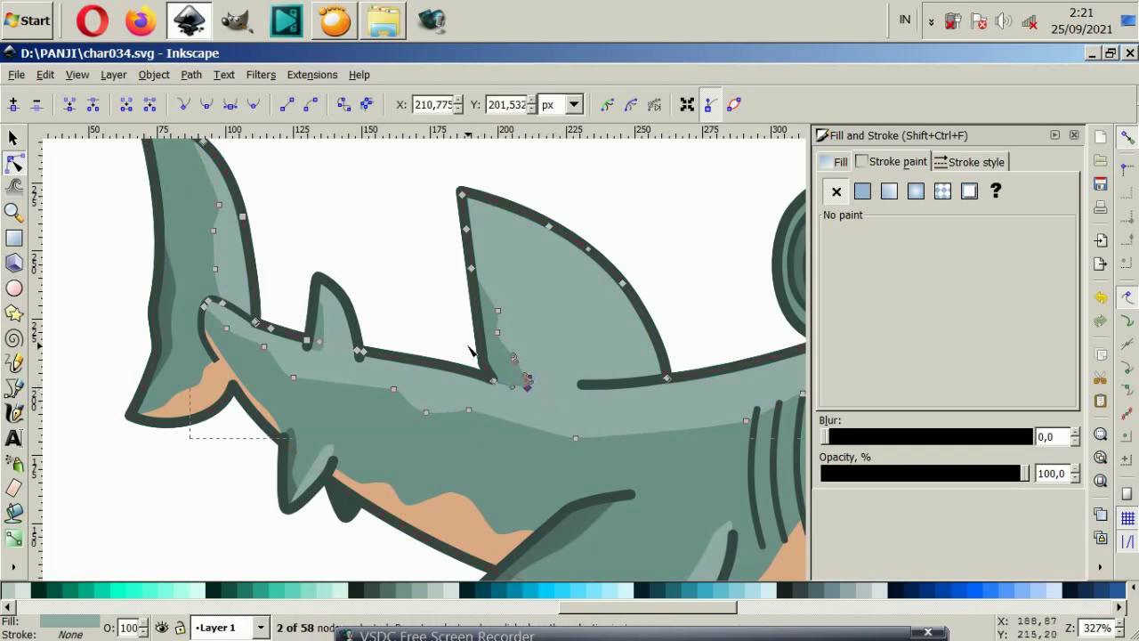
drag(515, 336, 516, 335)
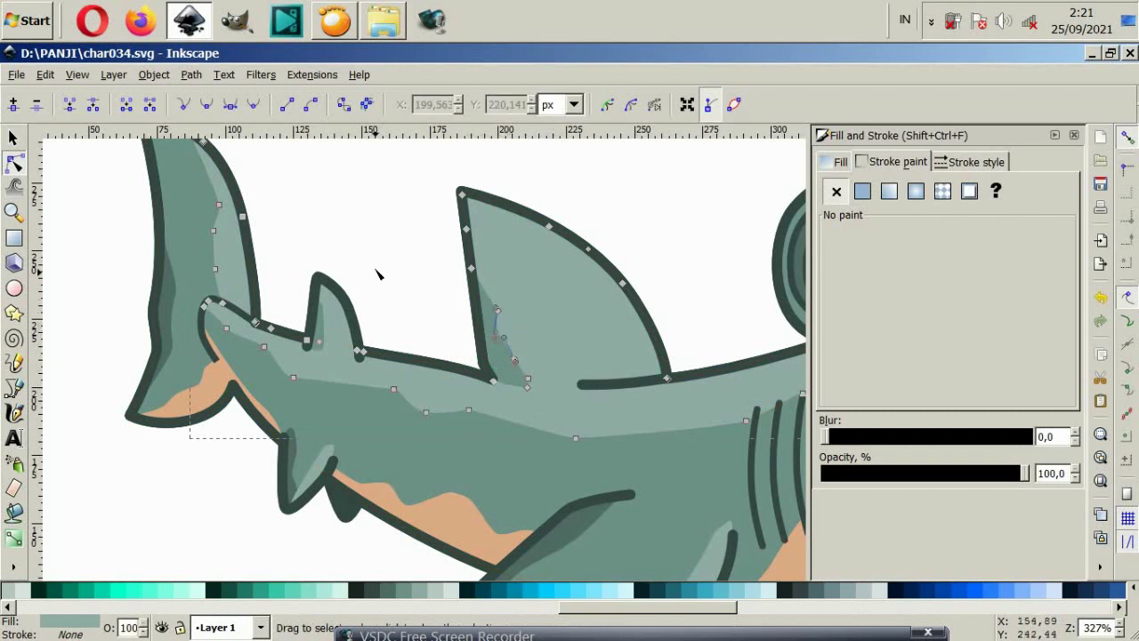
click(447, 328)
click(497, 339)
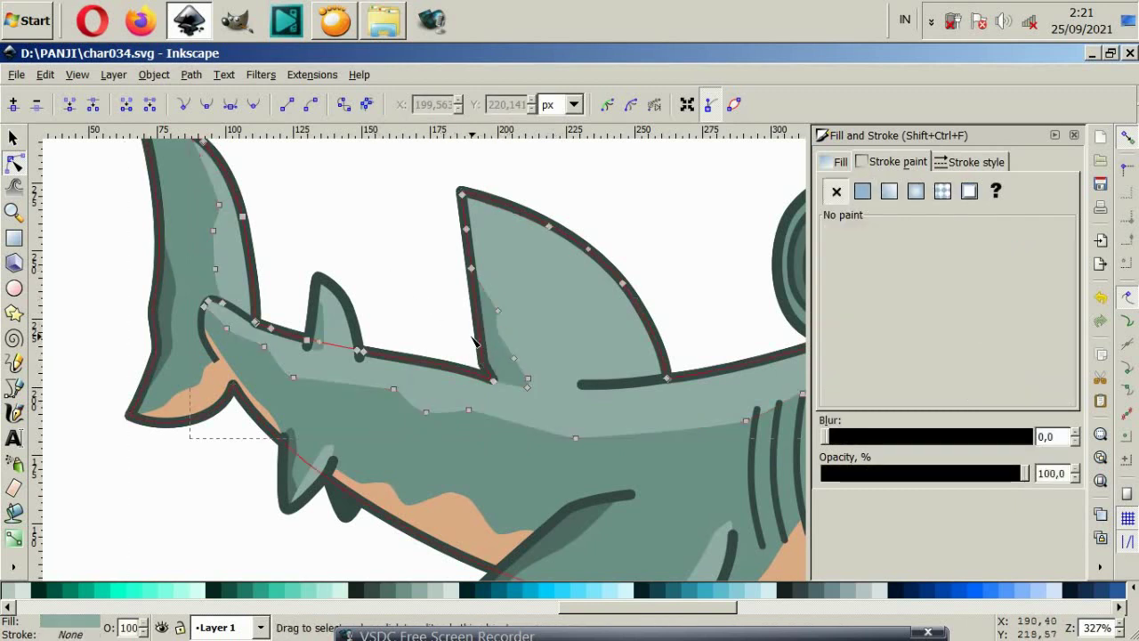
click(497, 309)
click(428, 321)
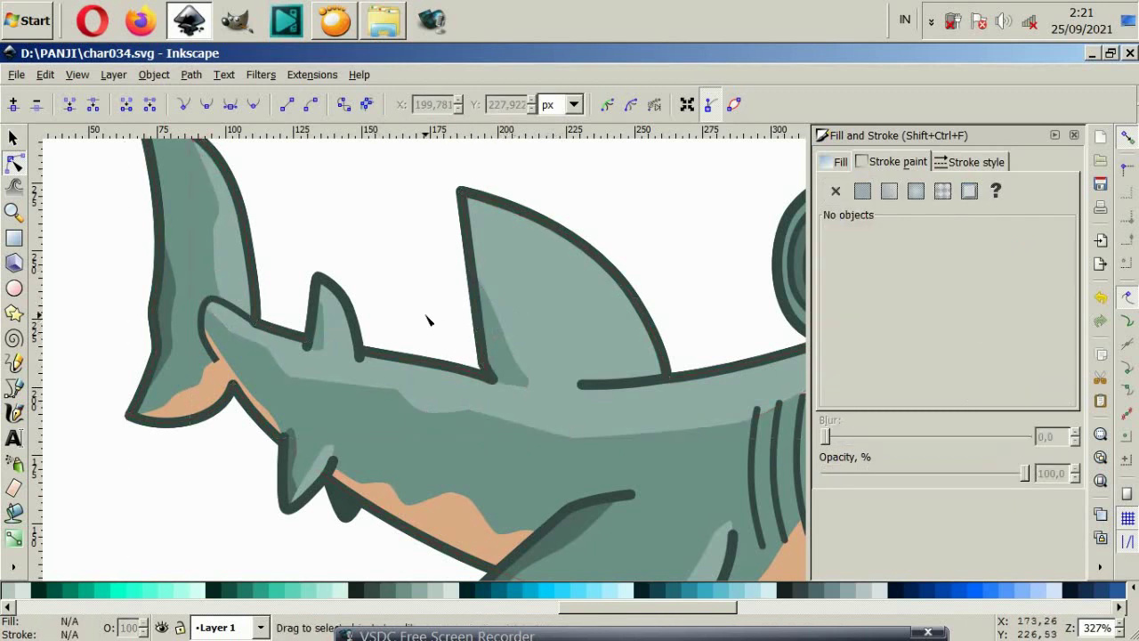
ctrl+scroll(485, 374, down, 4)
Step: Move the dorsal fin shading's edge node higher up the fin and shift its base node
ctrl+scroll(540, 403, up, 3)
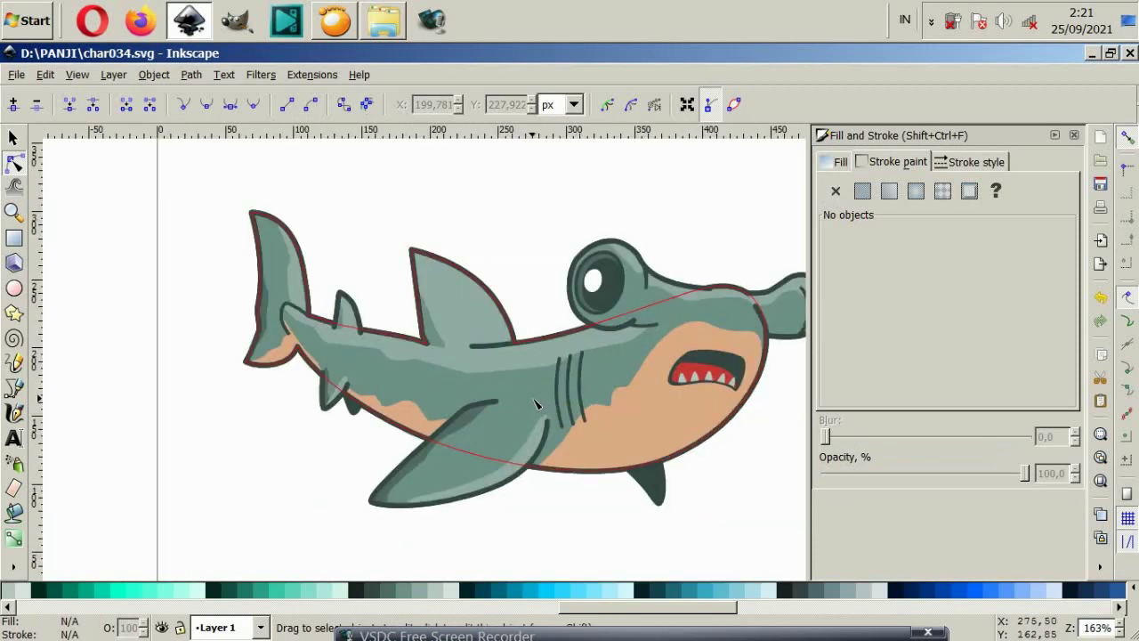
ctrl+scroll(440, 302, up, 1)
click(441, 303)
ctrl+scroll(441, 303, up, 1)
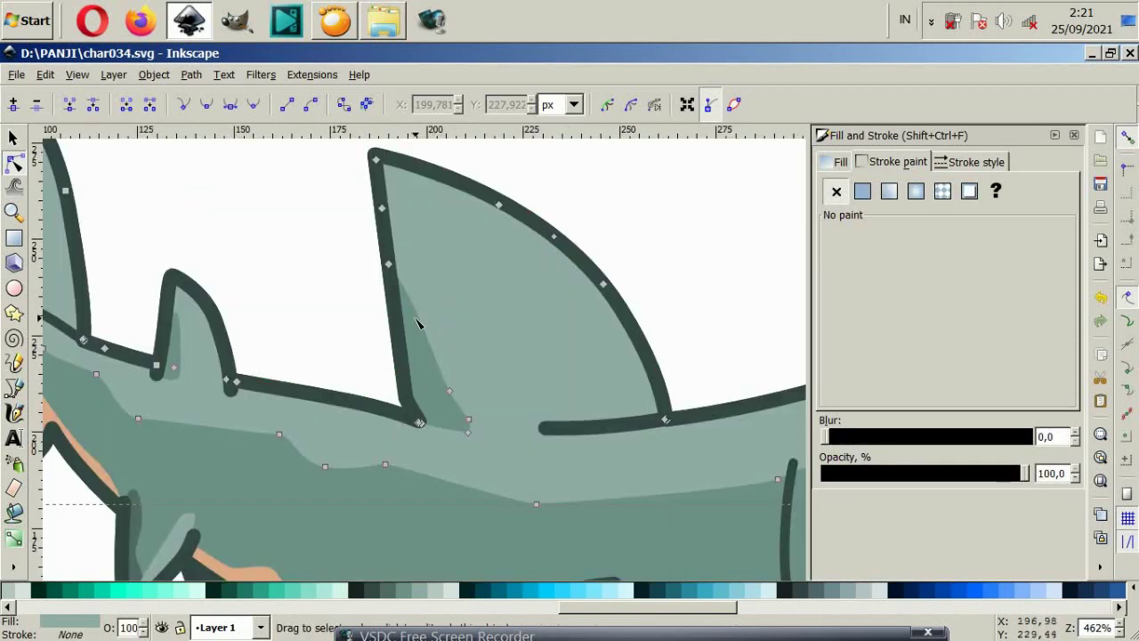
click(420, 322)
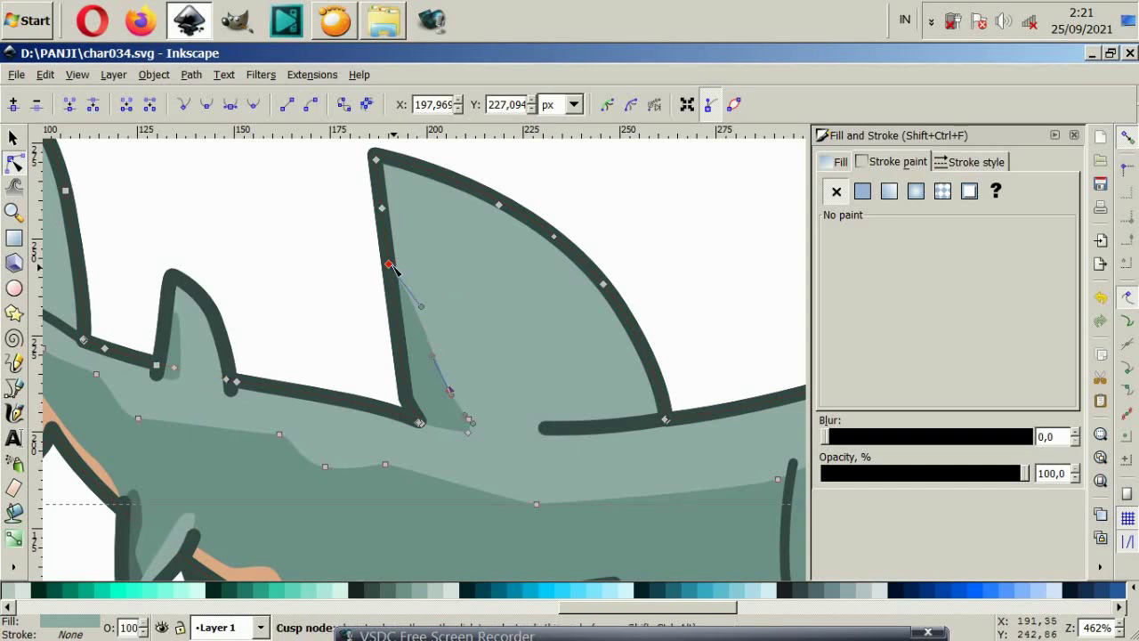
mouse_move(389, 265)
mouse_down()
mouse_move(402, 230)
mouse_move(390, 208)
mouse_up()
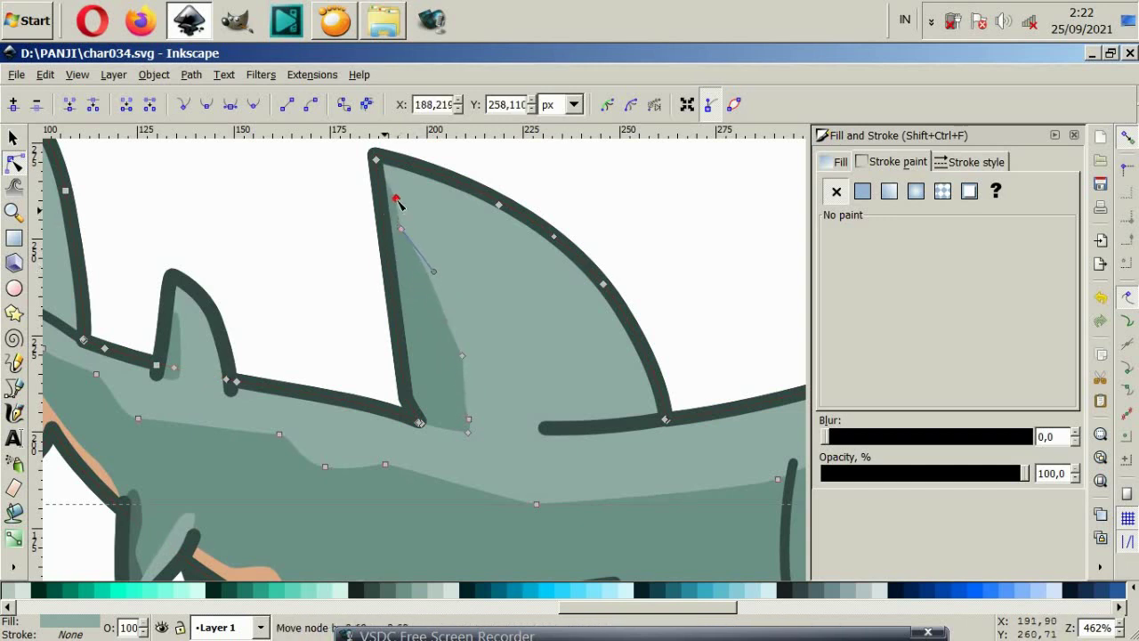
drag(405, 203, 409, 248)
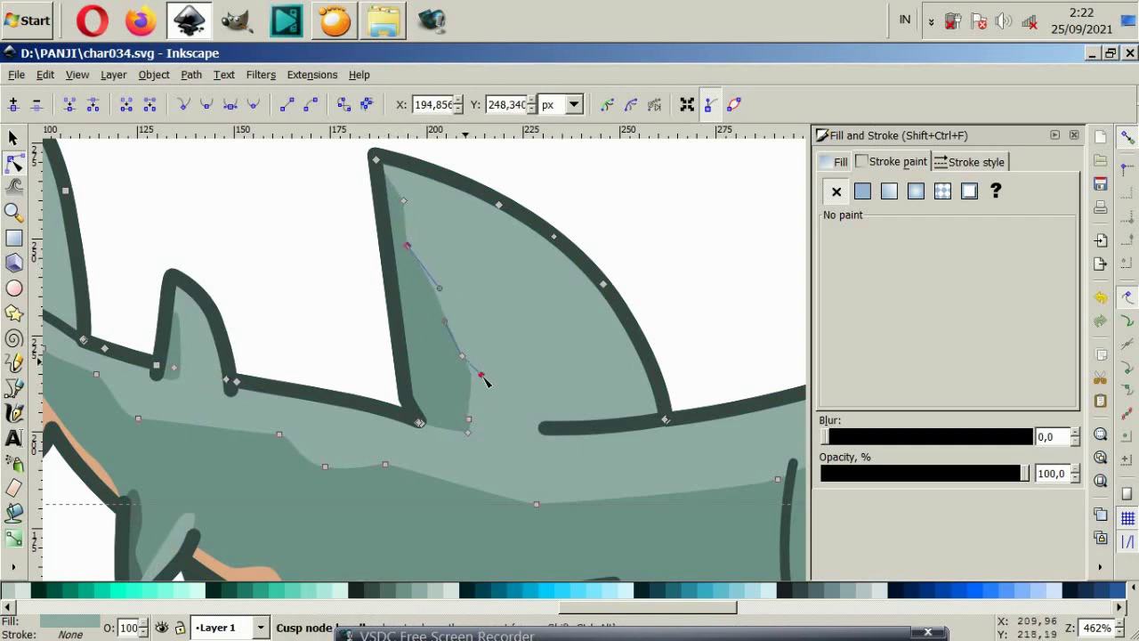
click(469, 420)
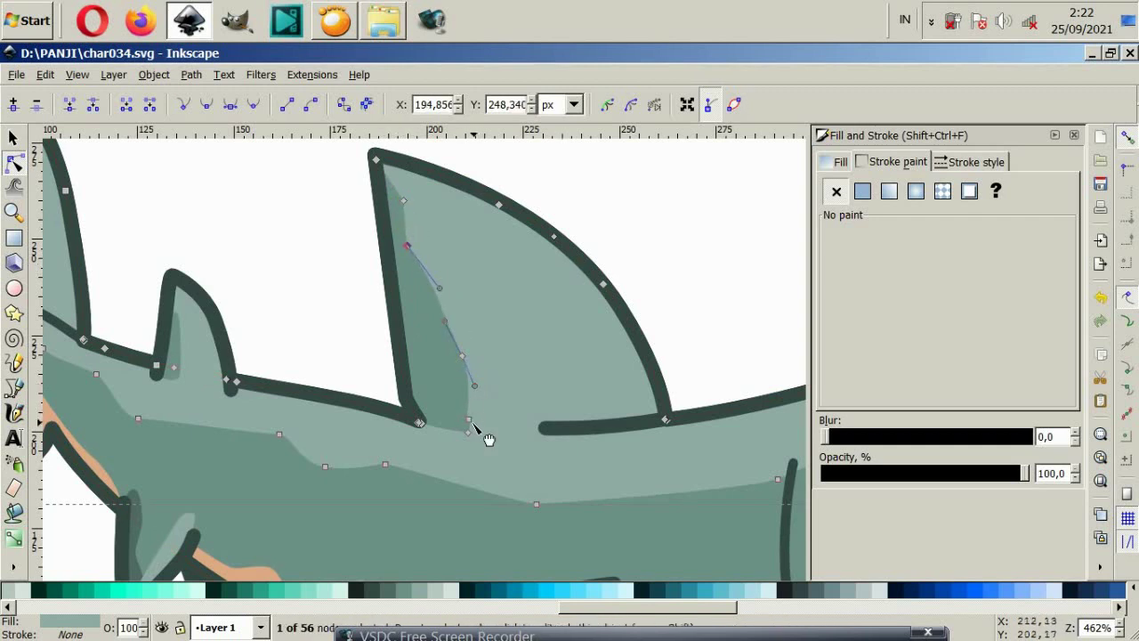
click(532, 454)
drag(467, 432, 457, 428)
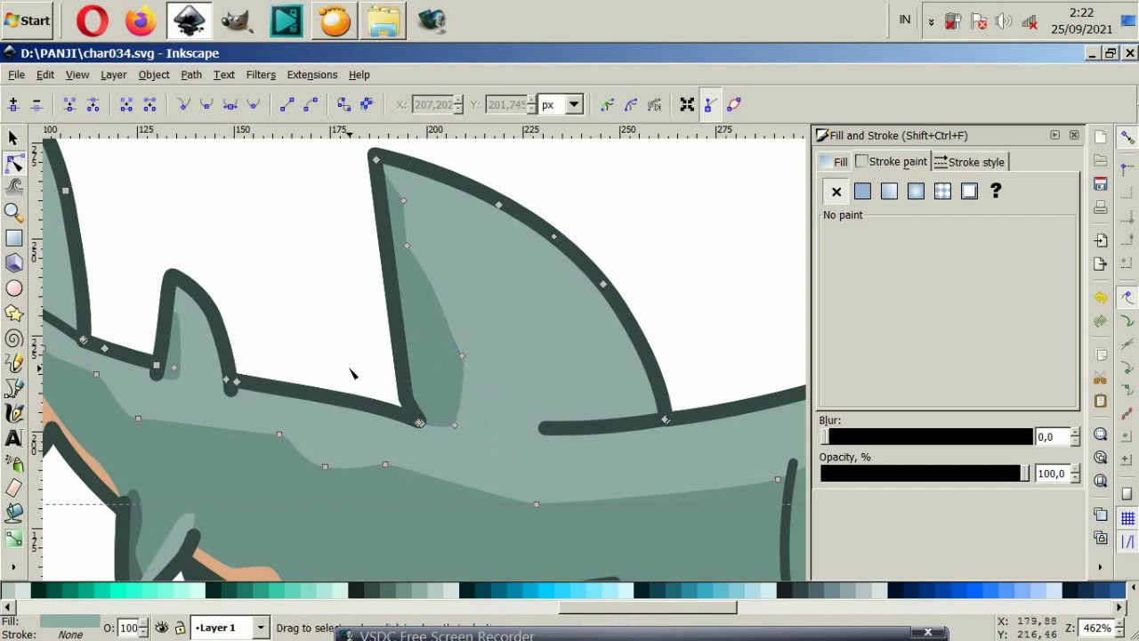
click(377, 364)
Step: Bend the fin shading curve into a smooth strip along the fin's front edge
scroll(376, 364, down, 1)
scroll(392, 287, up, 2)
click(391, 286)
scroll(392, 286, up, 2)
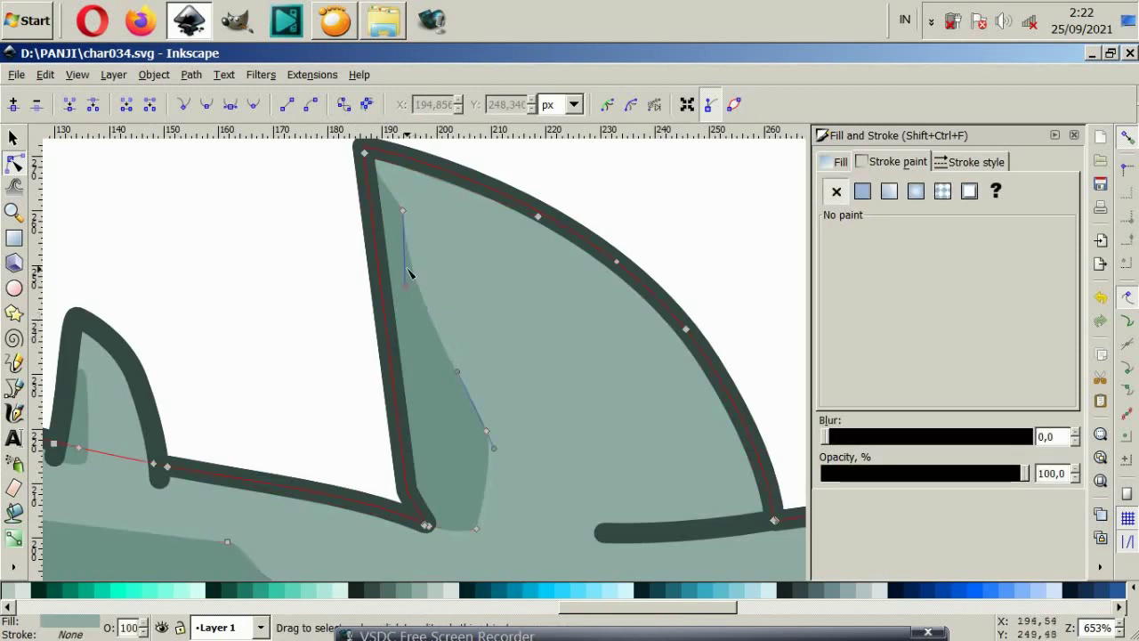
drag(405, 283, 425, 238)
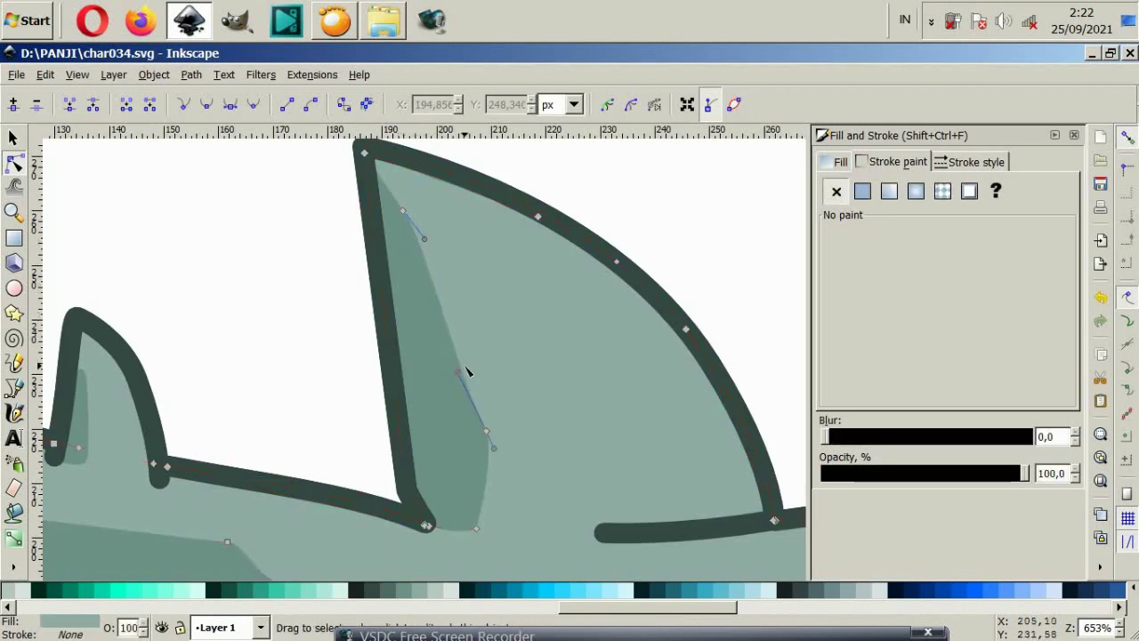
drag(460, 374, 440, 368)
click(368, 372)
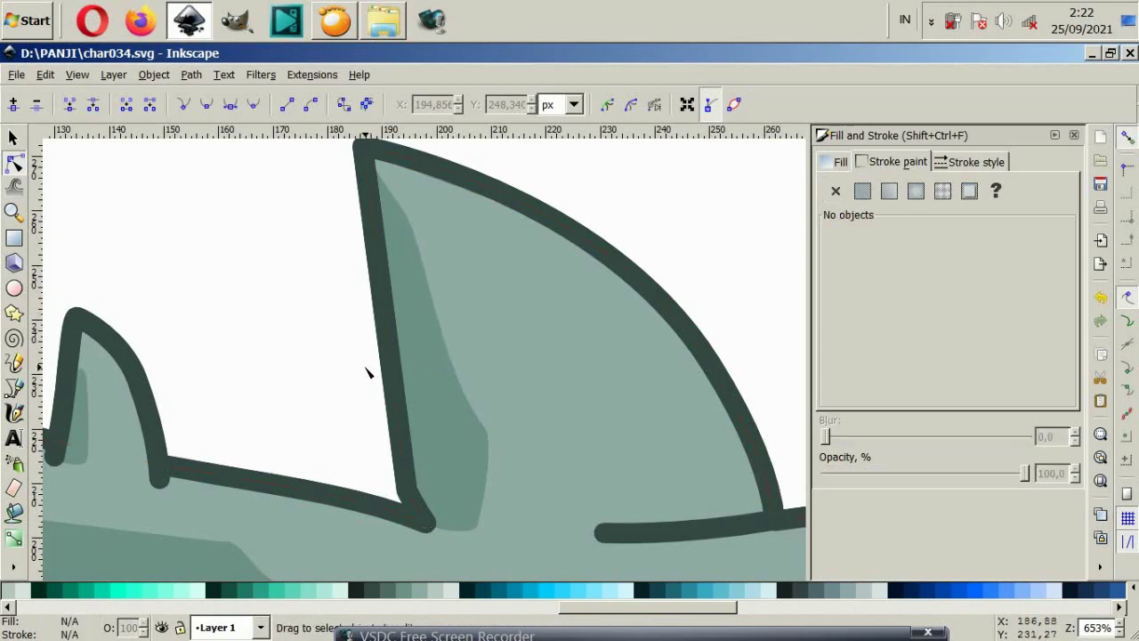
scroll(367, 372, down, 3)
scroll(478, 356, down, 3)
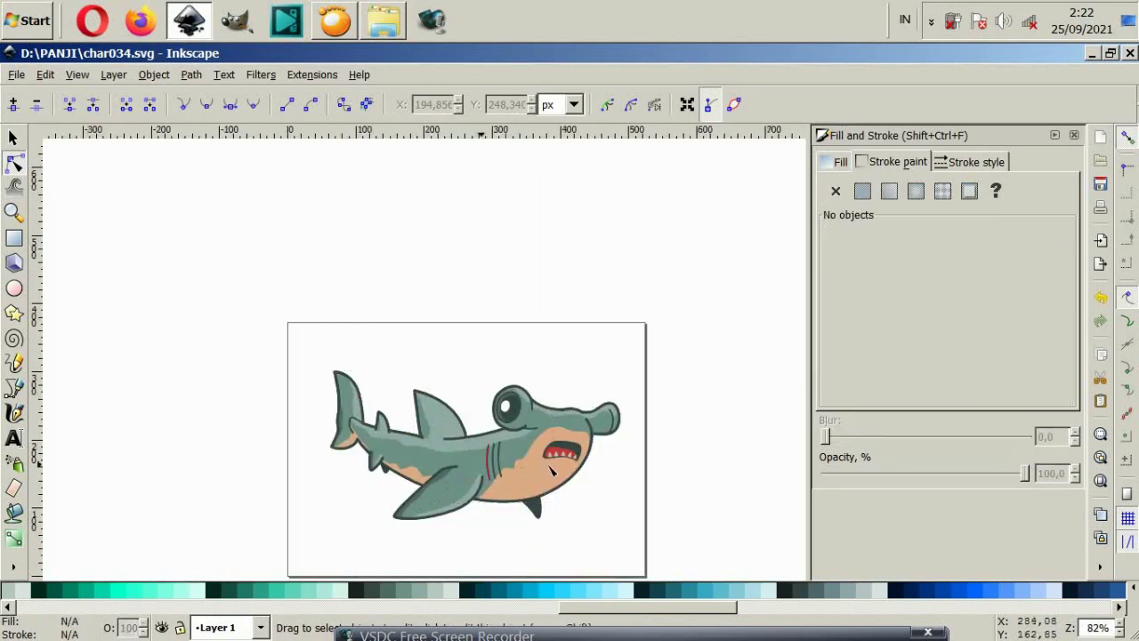
Step: Draw a closed crescent-shaped path under the eye with the Bezier tool
scroll(569, 473, up, 2)
scroll(498, 409, up, 2)
click(472, 434)
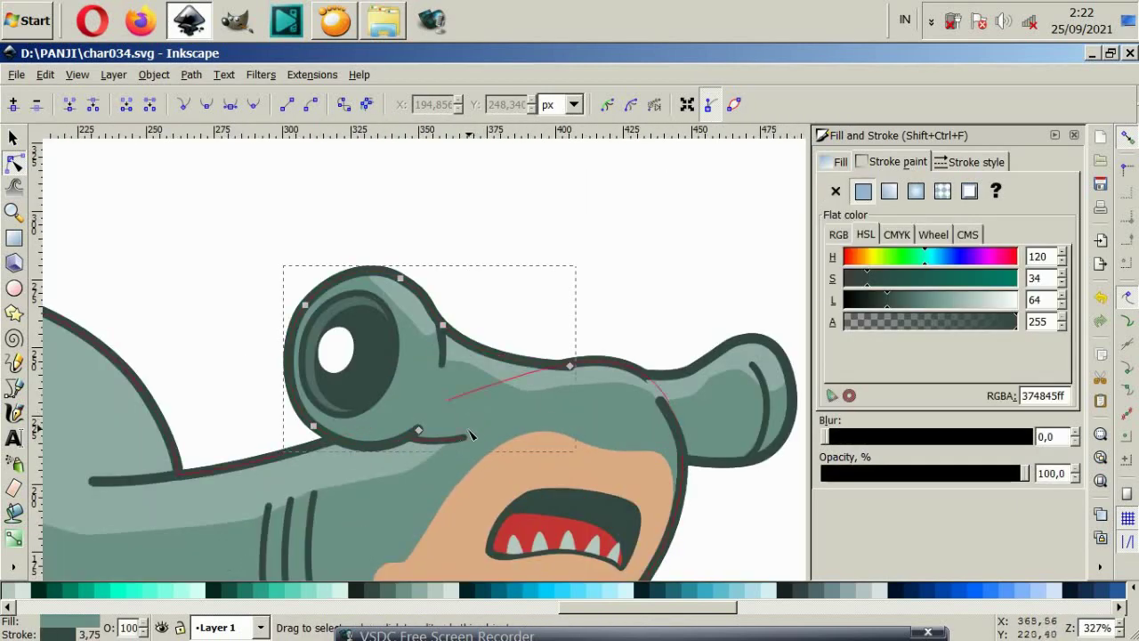
key(b)
scroll(351, 433, up, 2)
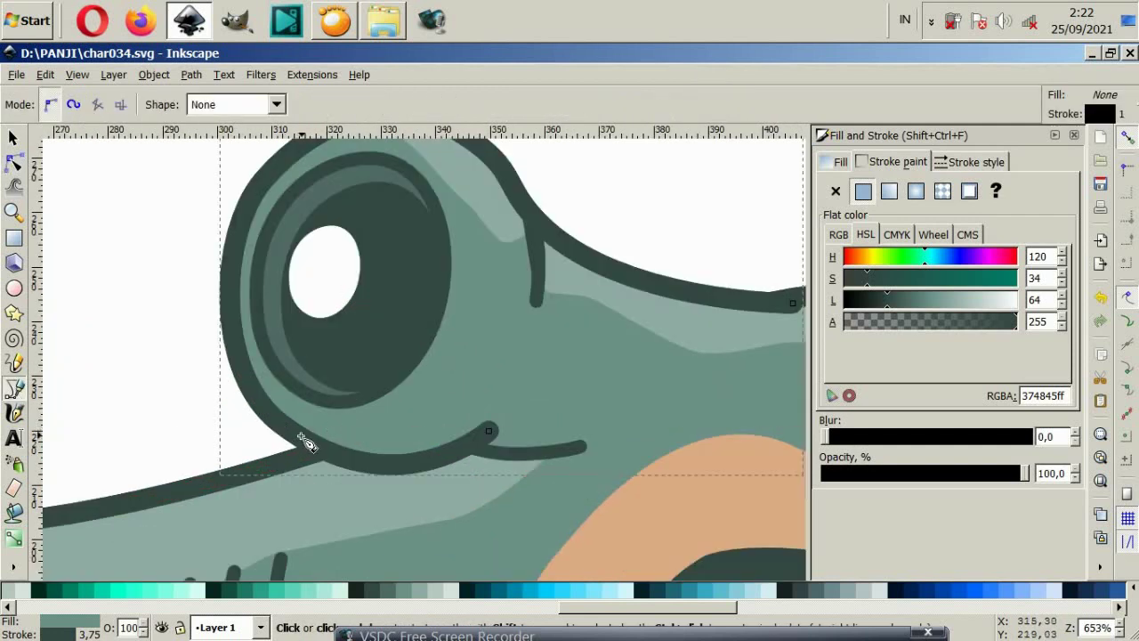
click(300, 438)
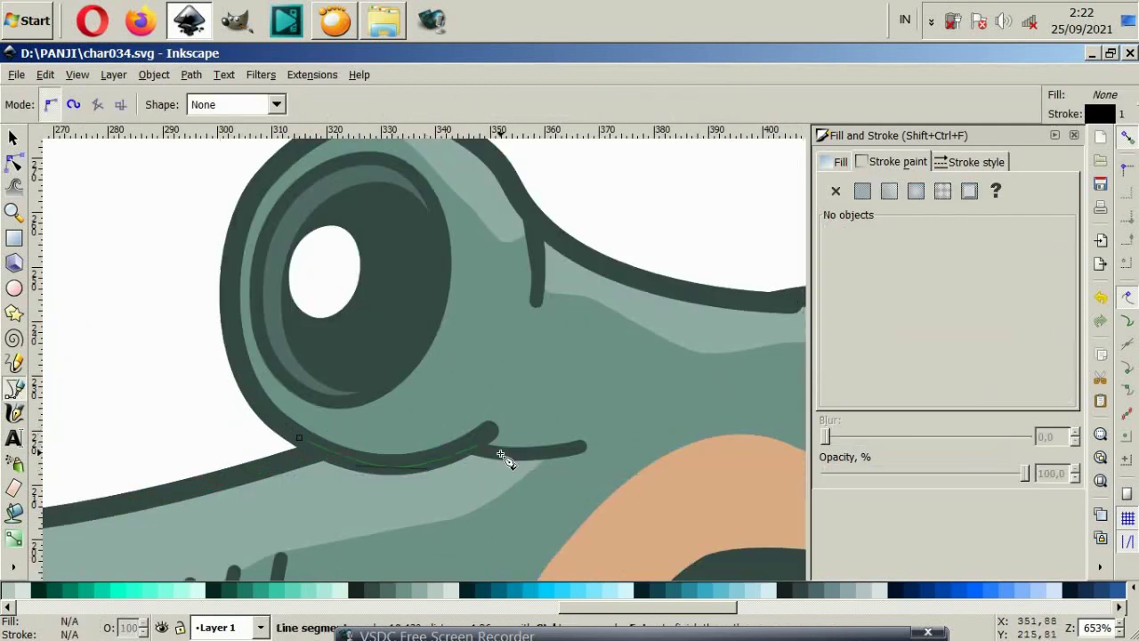
click(584, 447)
drag(505, 425, 520, 394)
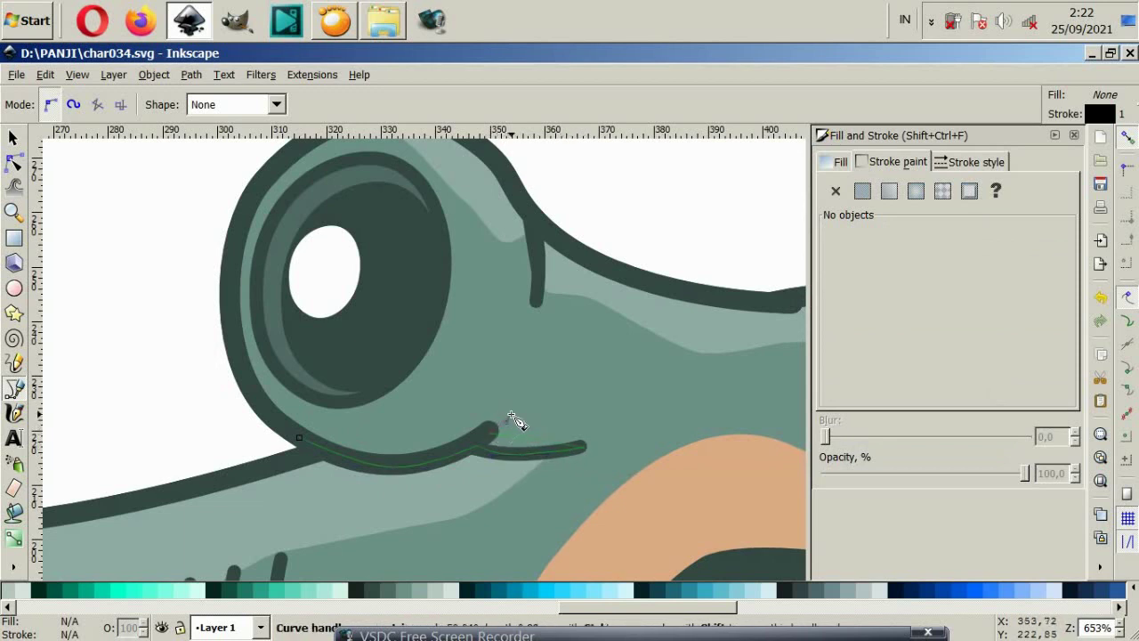
mouse_move(365, 433)
mouse_down()
mouse_move(296, 429)
mouse_move(316, 449)
mouse_up()
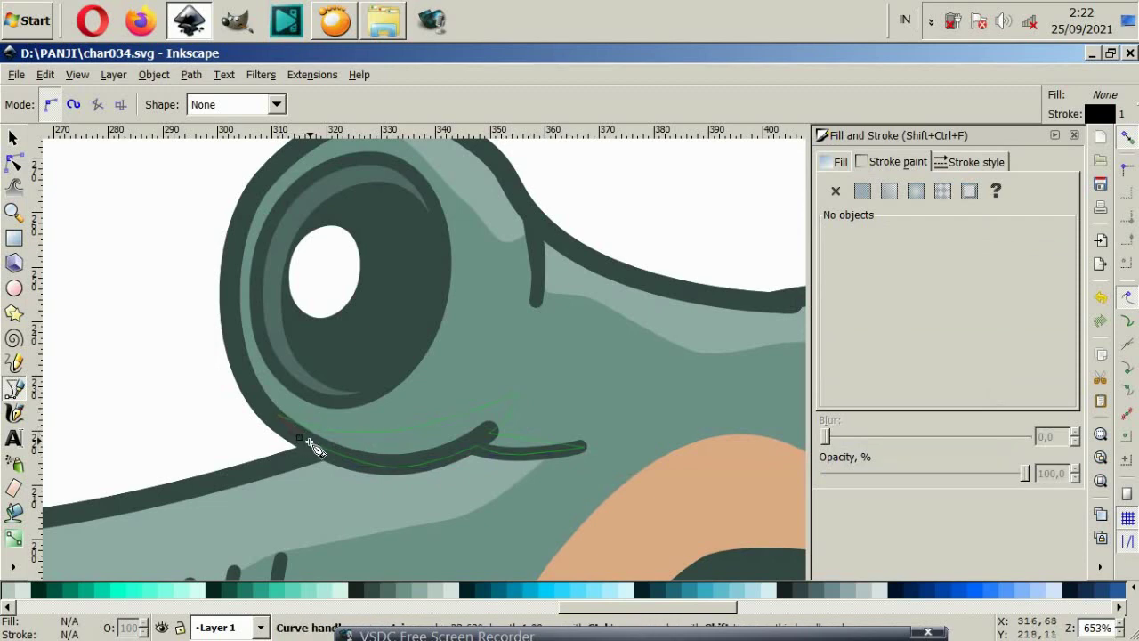
Step: Give the crescent the dark fin shading colour via the Dropper and no outline
scroll(315, 449, down, 1)
scroll(303, 525, down, 1)
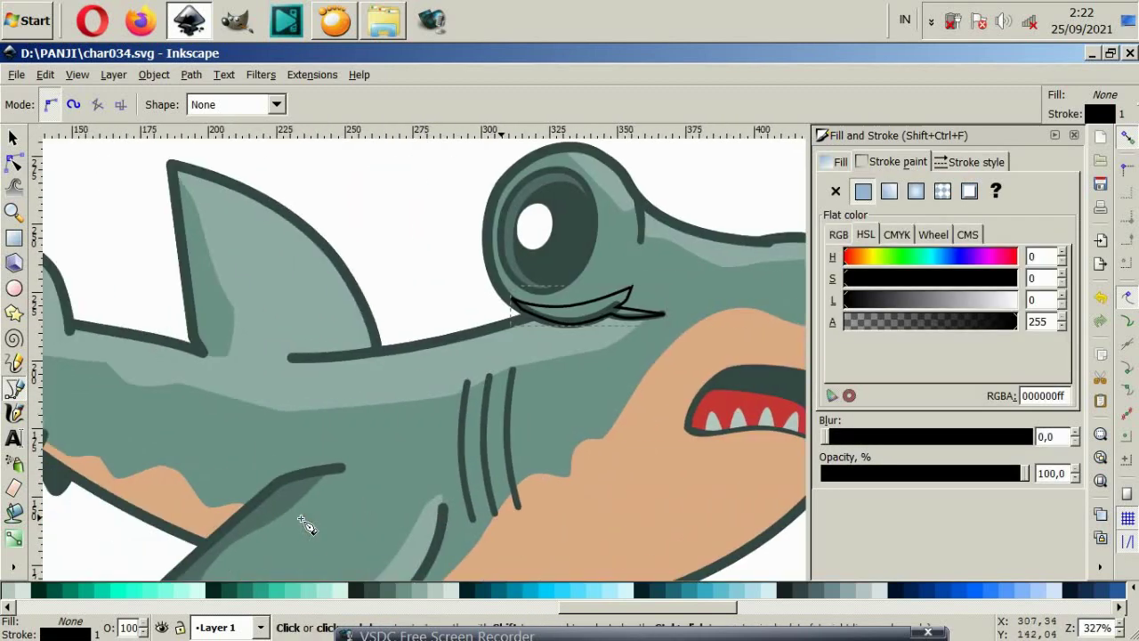
click(13, 566)
click(80, 567)
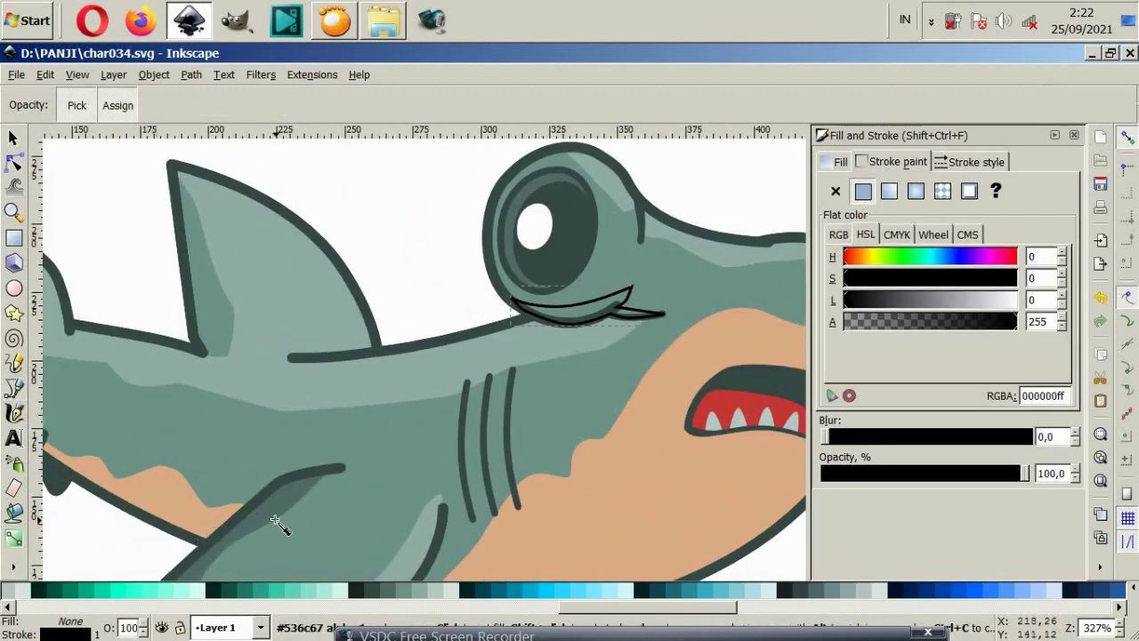
click(283, 516)
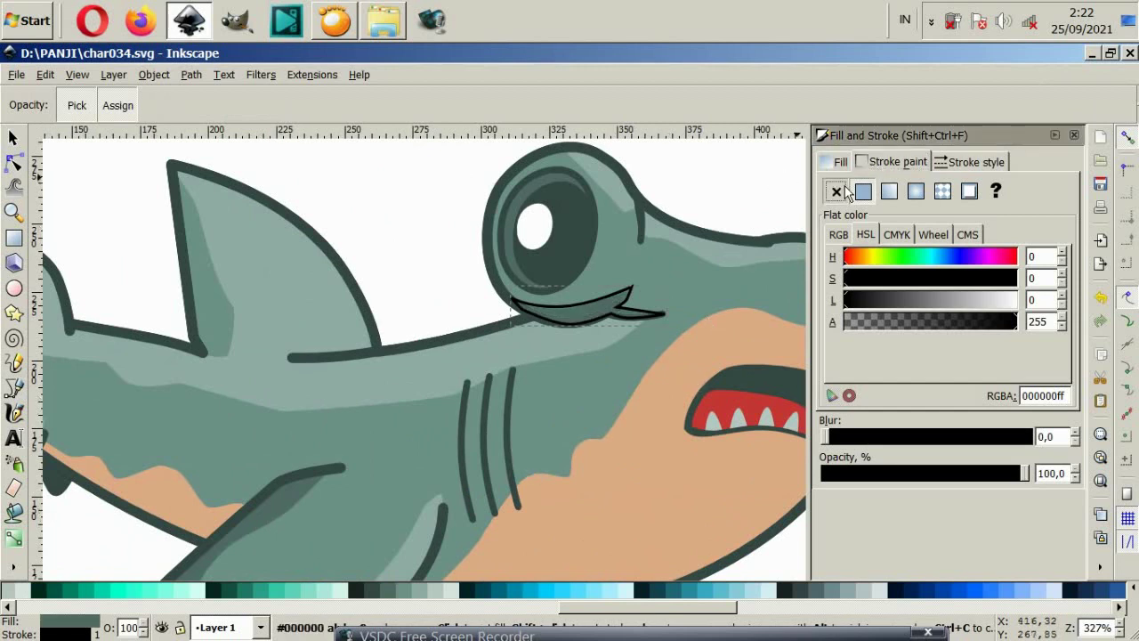
click(835, 191)
click(9, 134)
Step: Adjust the crescent's nodes so it tucks under the eye's lower rim
scroll(466, 332, right, 4)
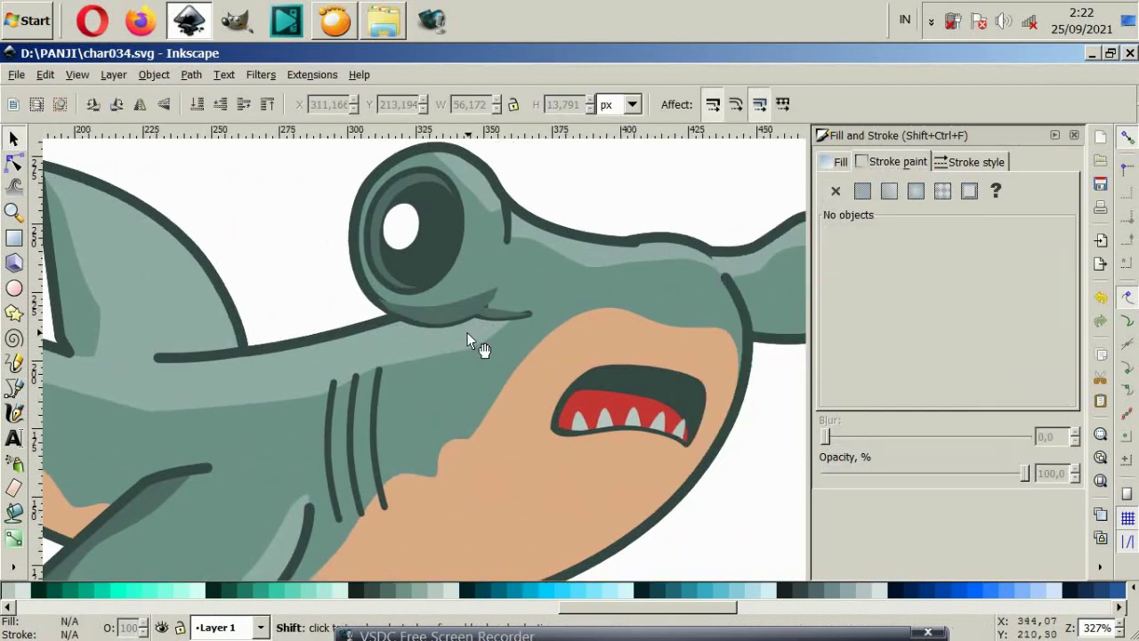
click(462, 316)
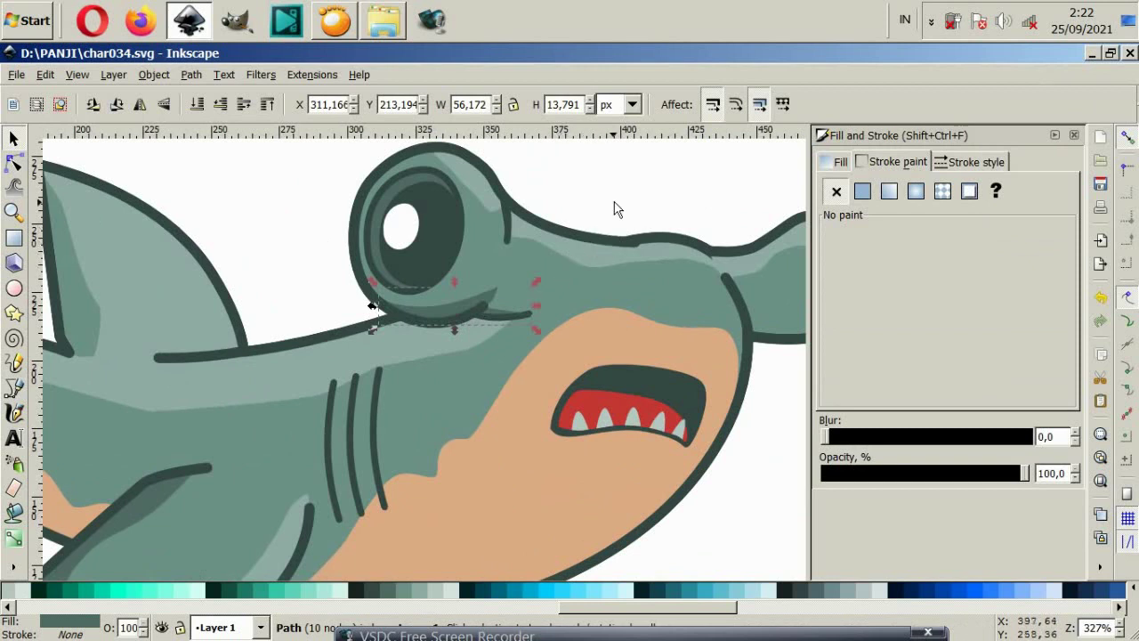
key(Escape)
scroll(456, 309, up, 2)
key(n)
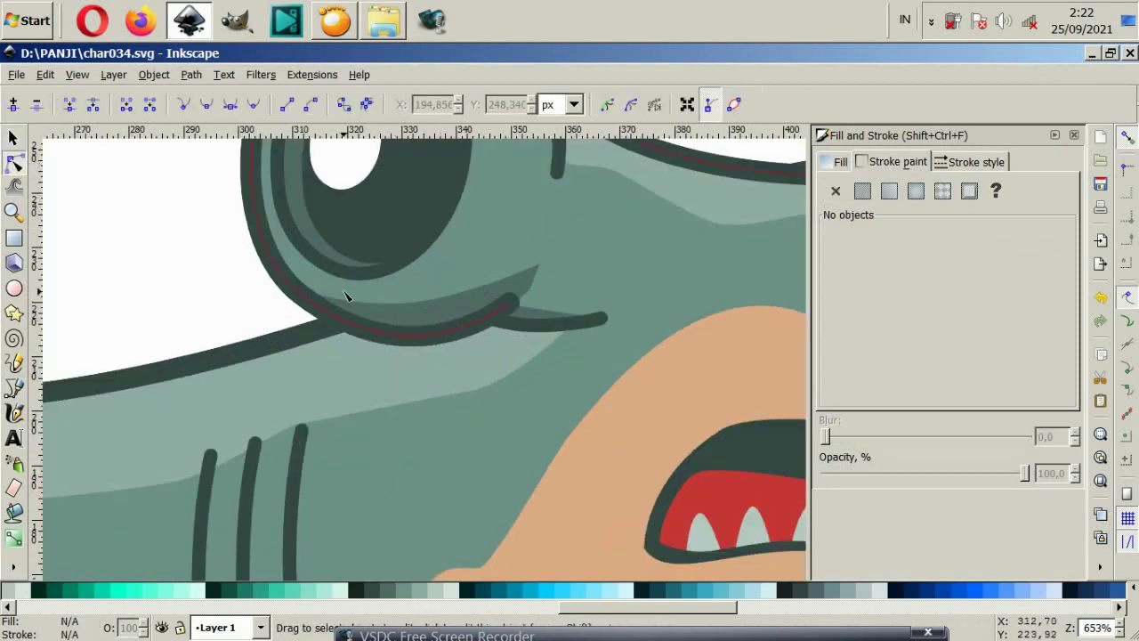
click(347, 297)
drag(392, 307, 405, 313)
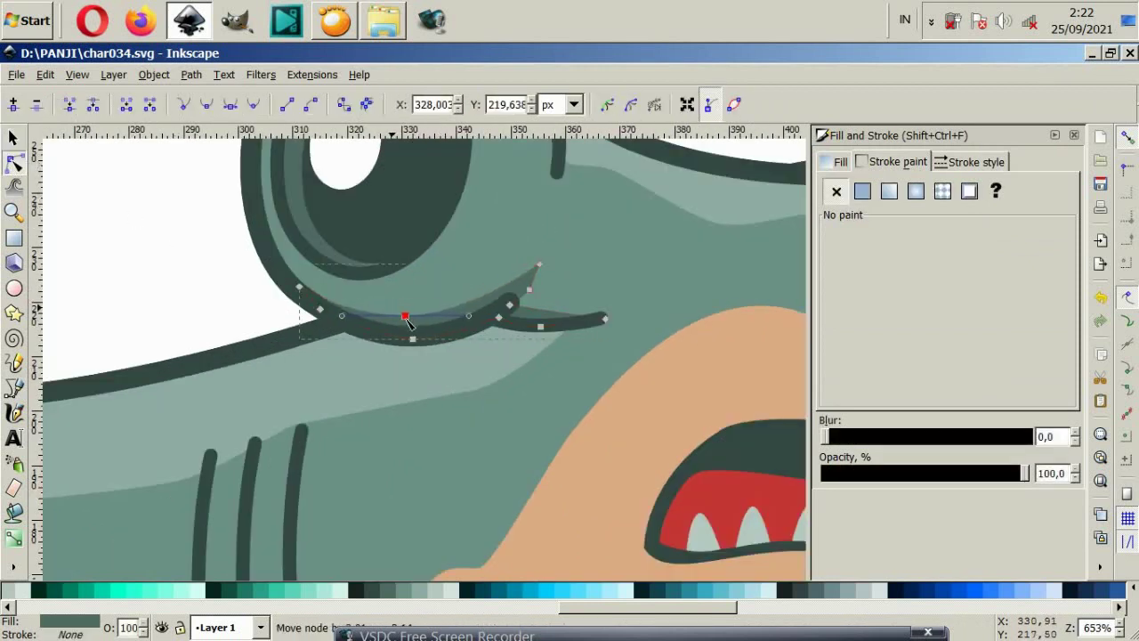
drag(300, 288, 293, 283)
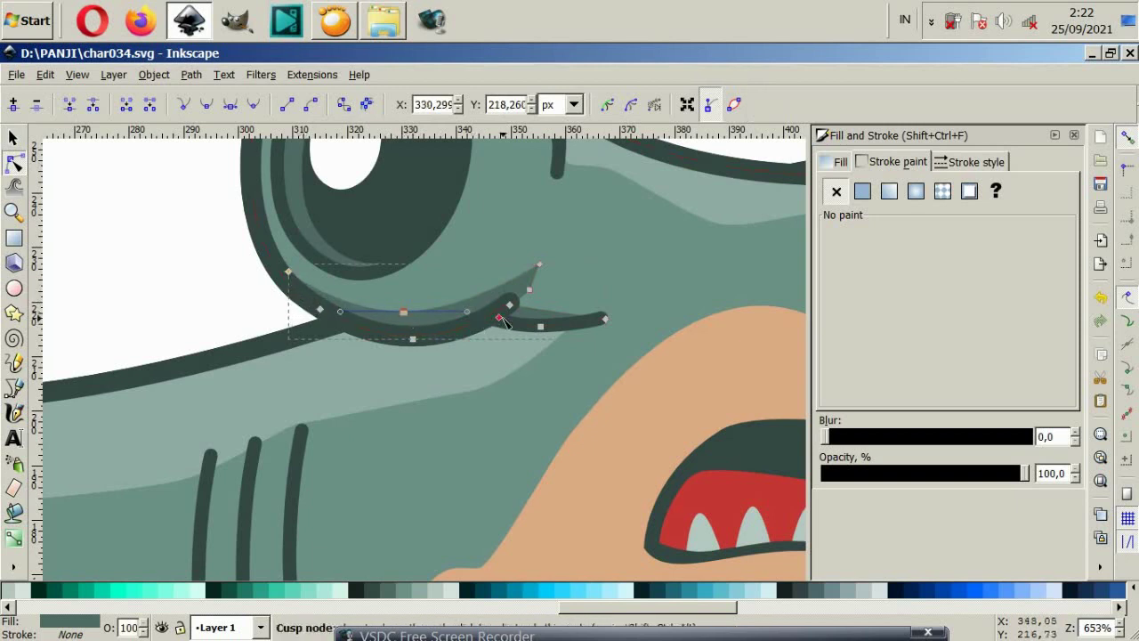
drag(529, 292, 514, 299)
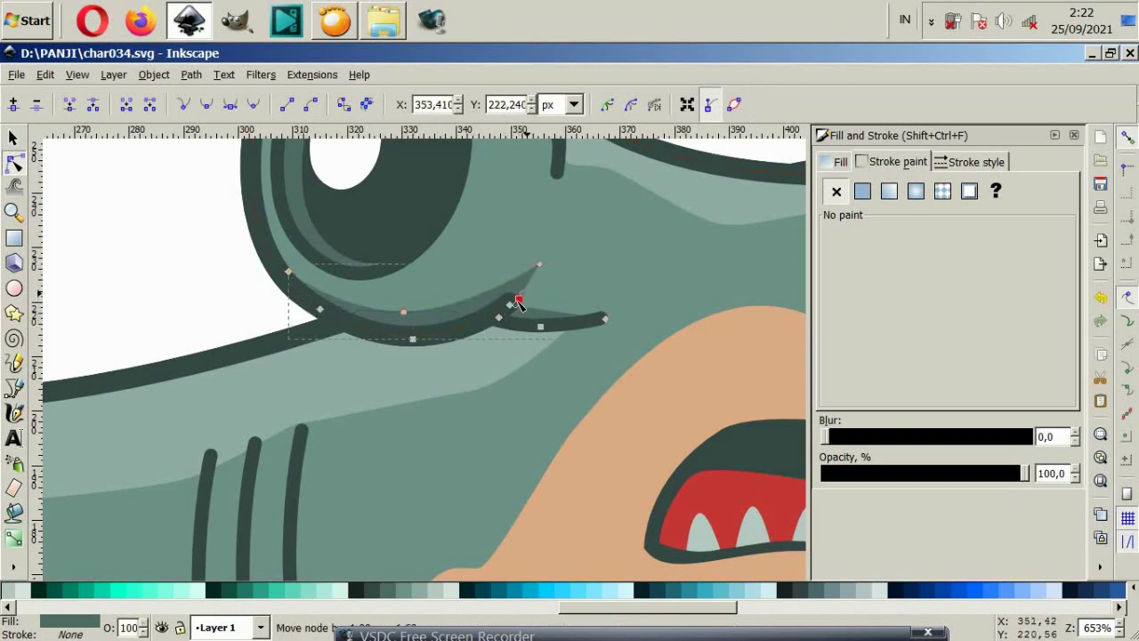
click(211, 313)
Step: Draw a closed curved shadow path along the underside of the hammer's right end
scroll(235, 298, down, 2)
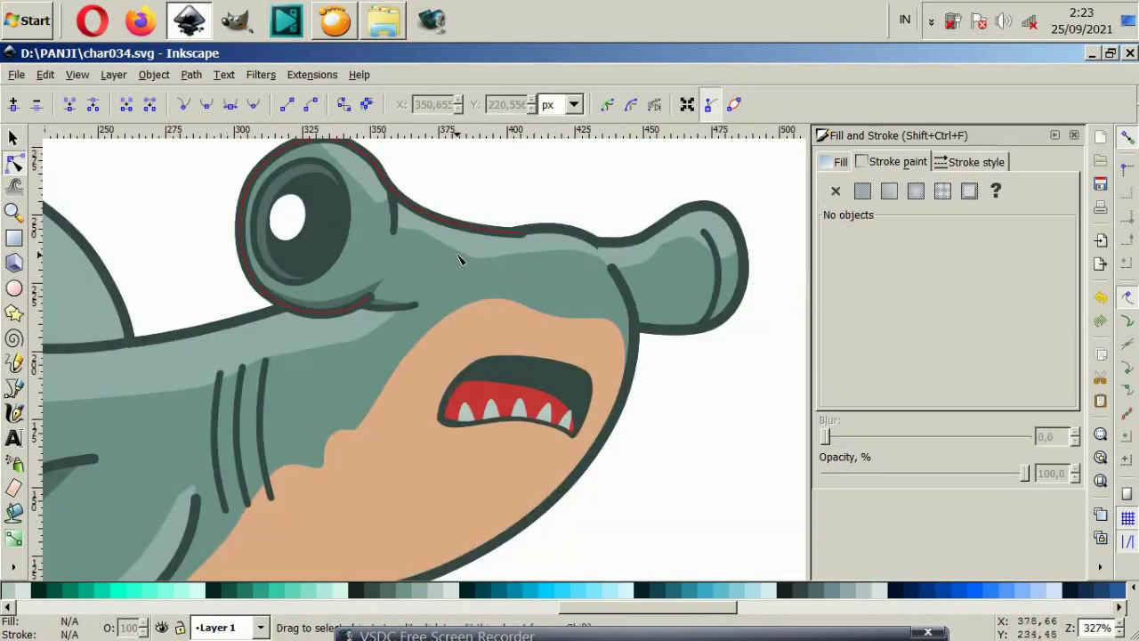
scroll(503, 241, up, 1)
scroll(637, 449, right, 2)
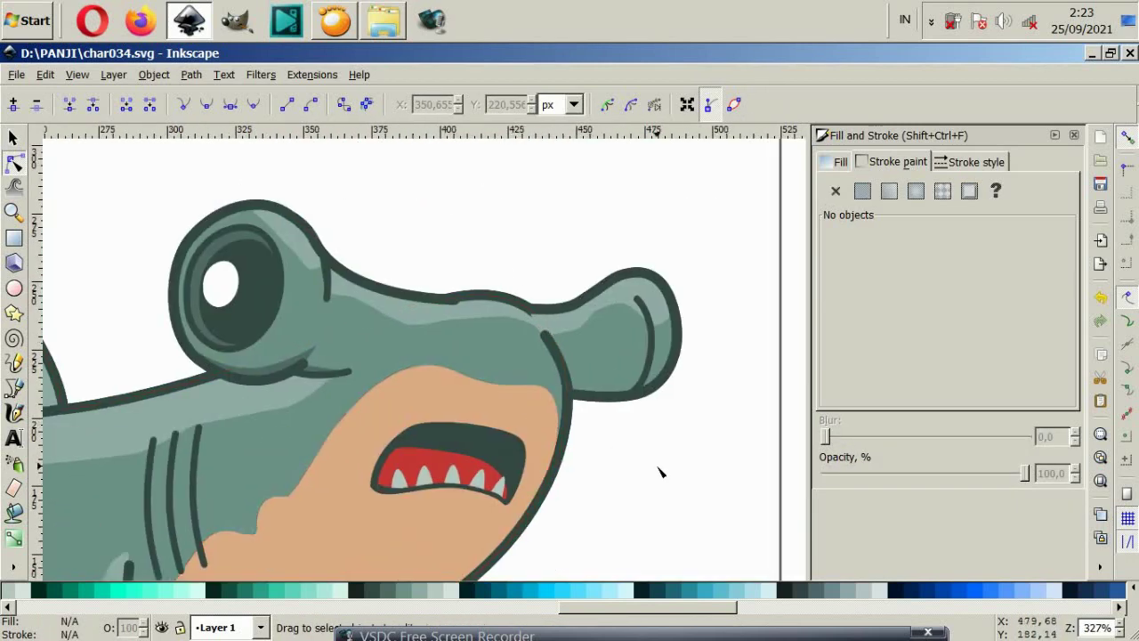
scroll(663, 434, right, 1)
scroll(631, 389, up, 2)
click(570, 395)
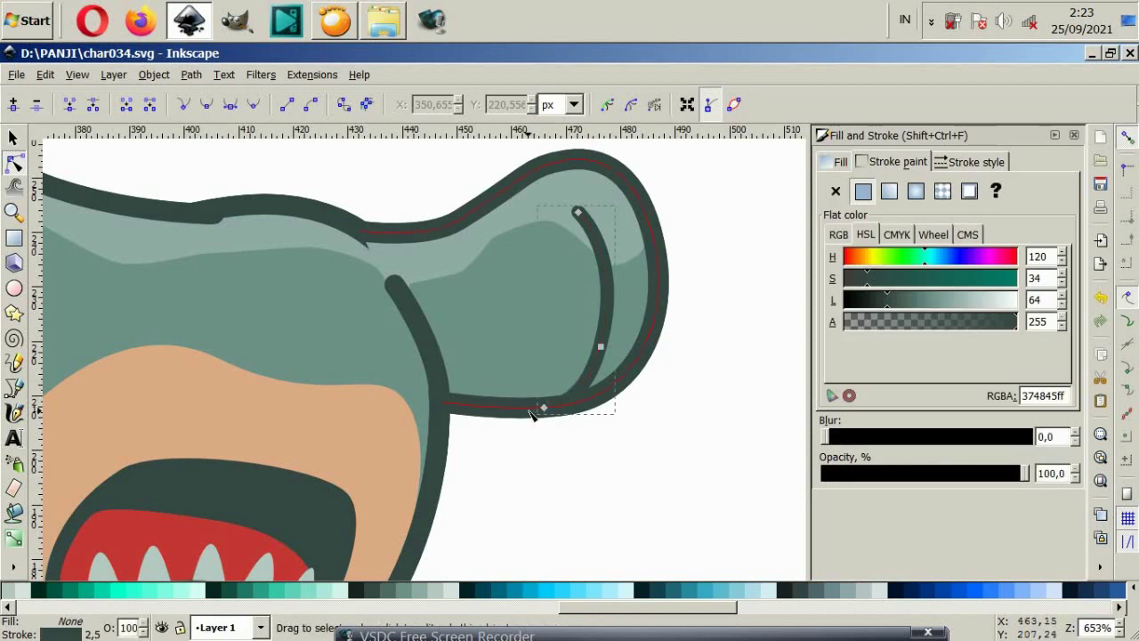
click(13, 387)
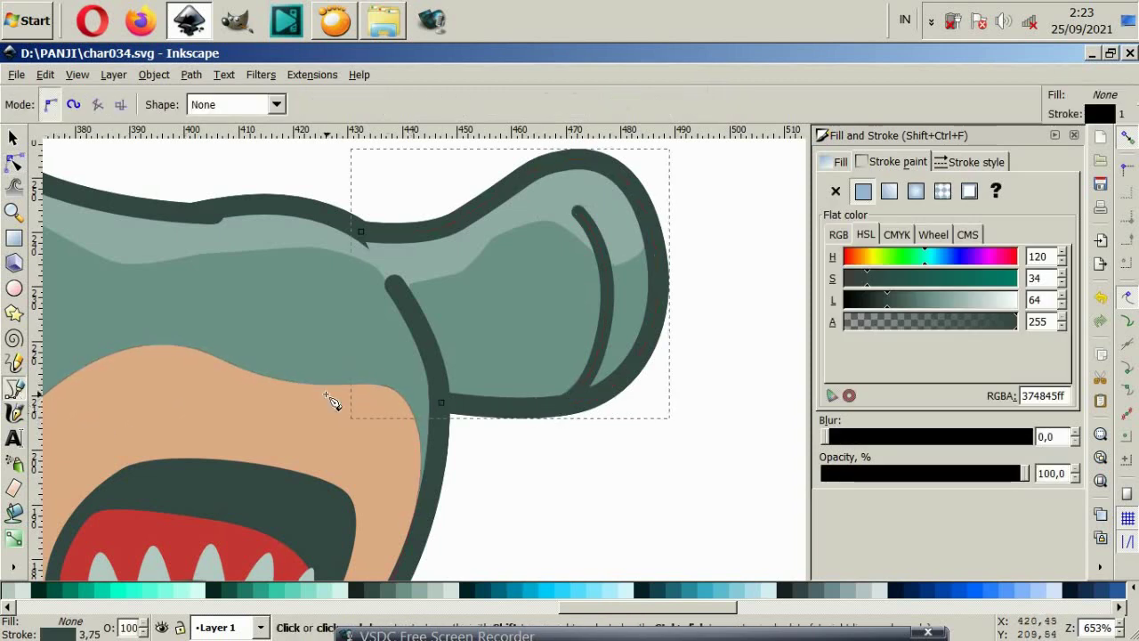
click(423, 331)
mouse_move(453, 358)
mouse_down()
mouse_move(461, 372)
mouse_move(603, 369)
mouse_move(648, 338)
mouse_up()
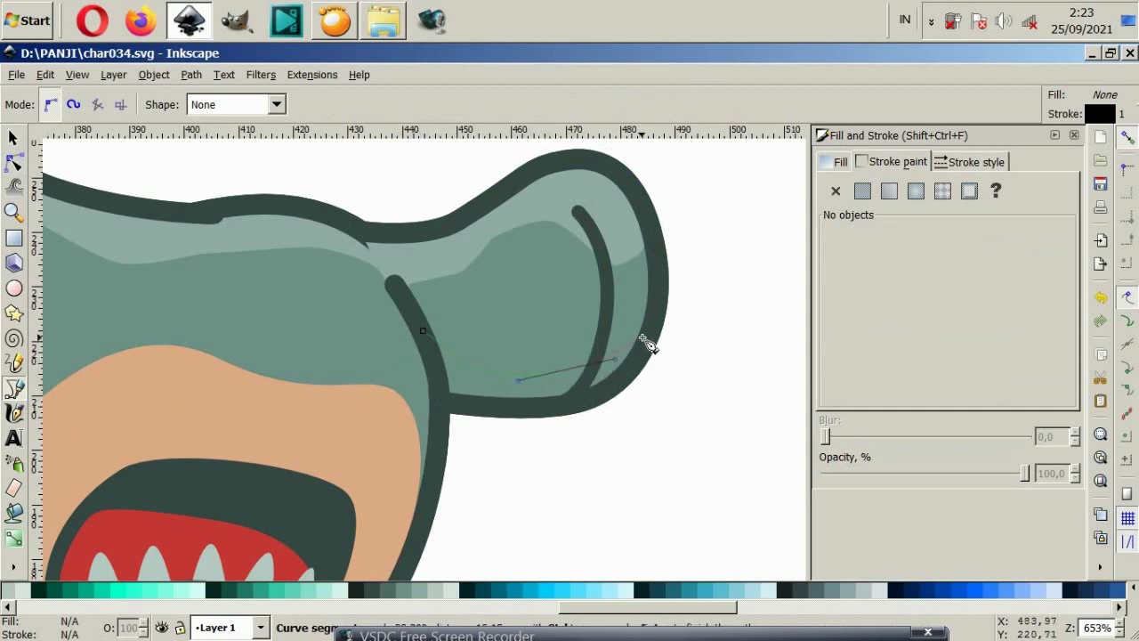
drag(545, 408, 465, 412)
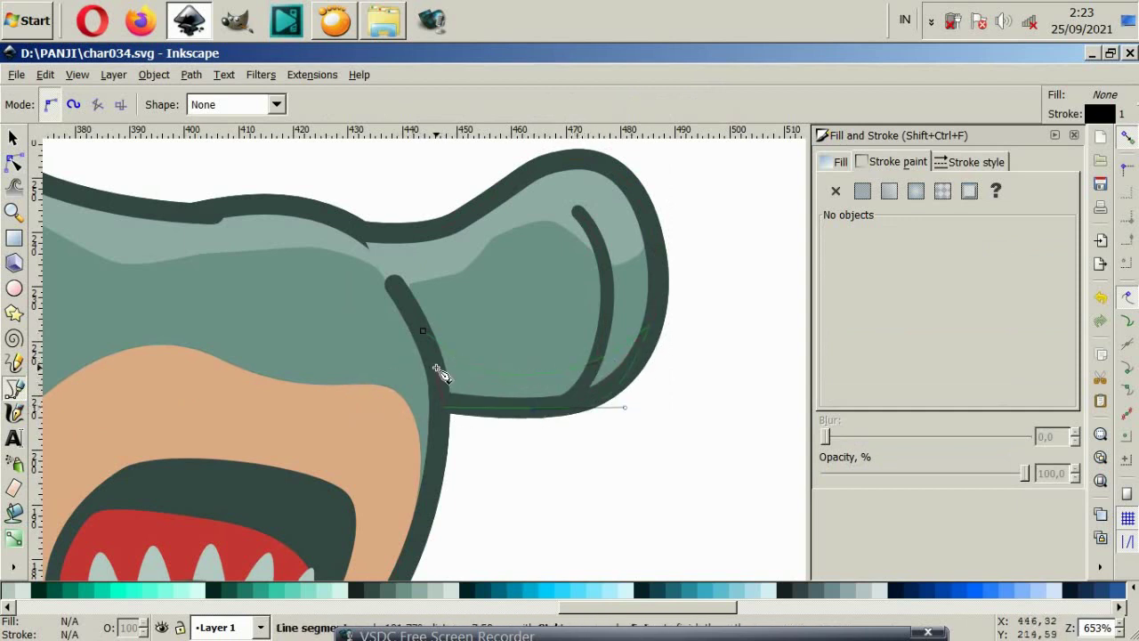
drag(423, 330, 447, 404)
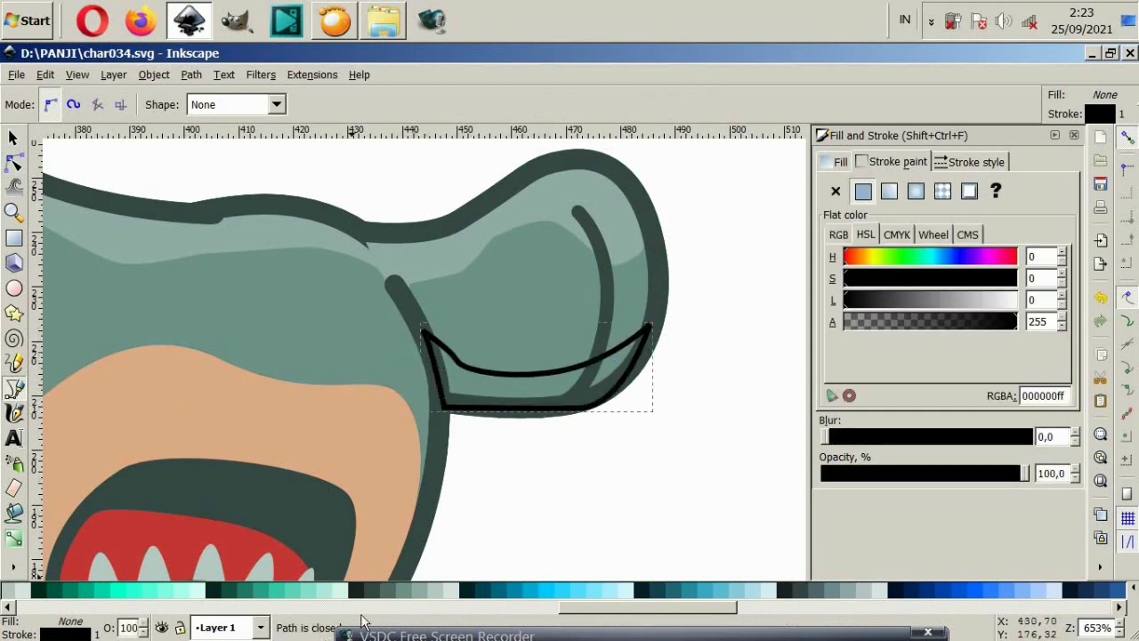
Step: Fill the hammer shadow dark grey-green with no outline and lower it behind the outline
click(392, 589)
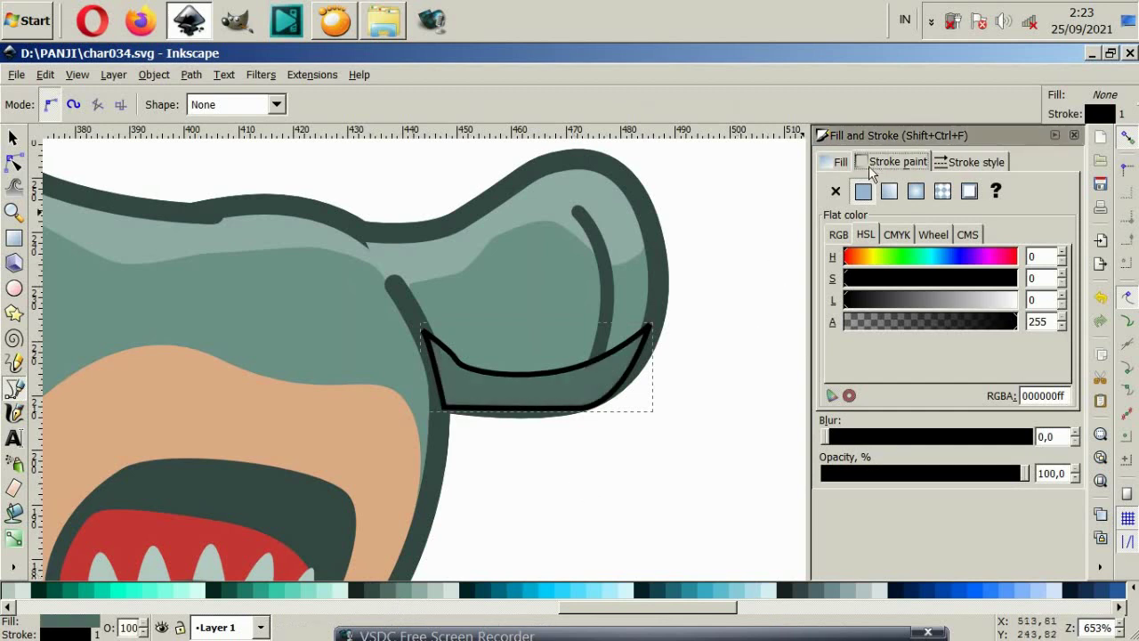
click(836, 190)
click(13, 137)
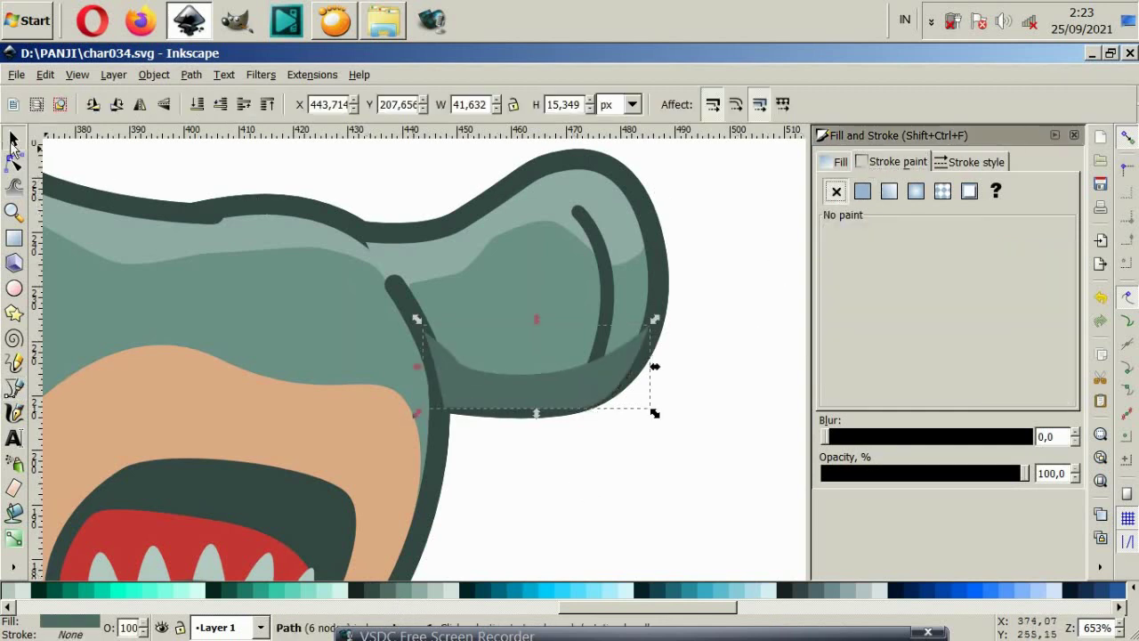
click(520, 426)
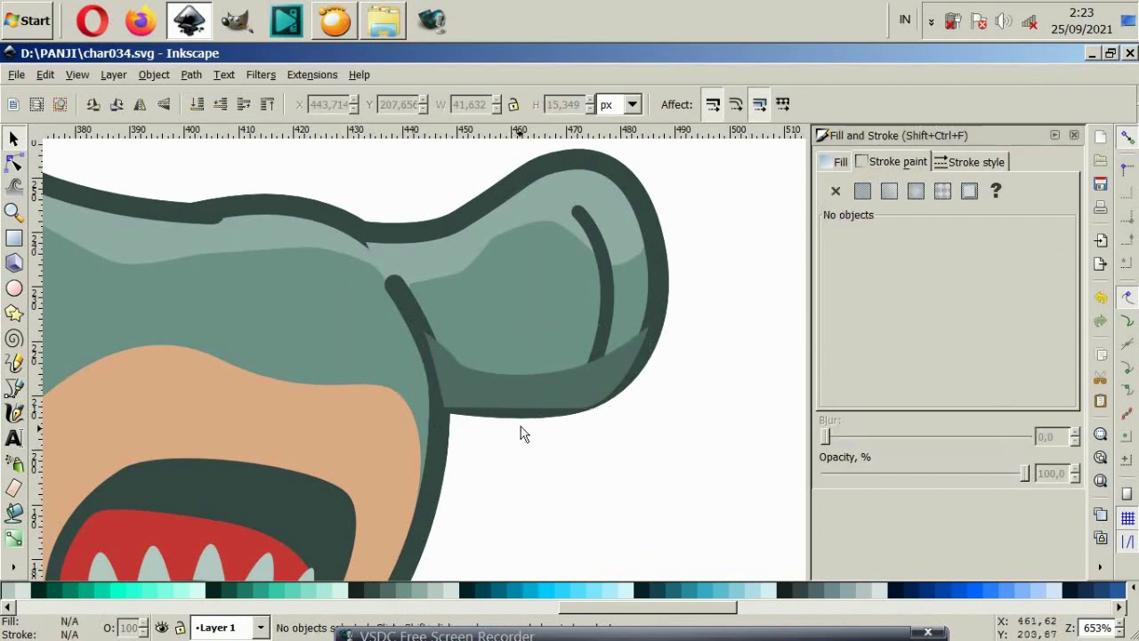
click(502, 397)
key(Page_Down)
key(Page_Down)
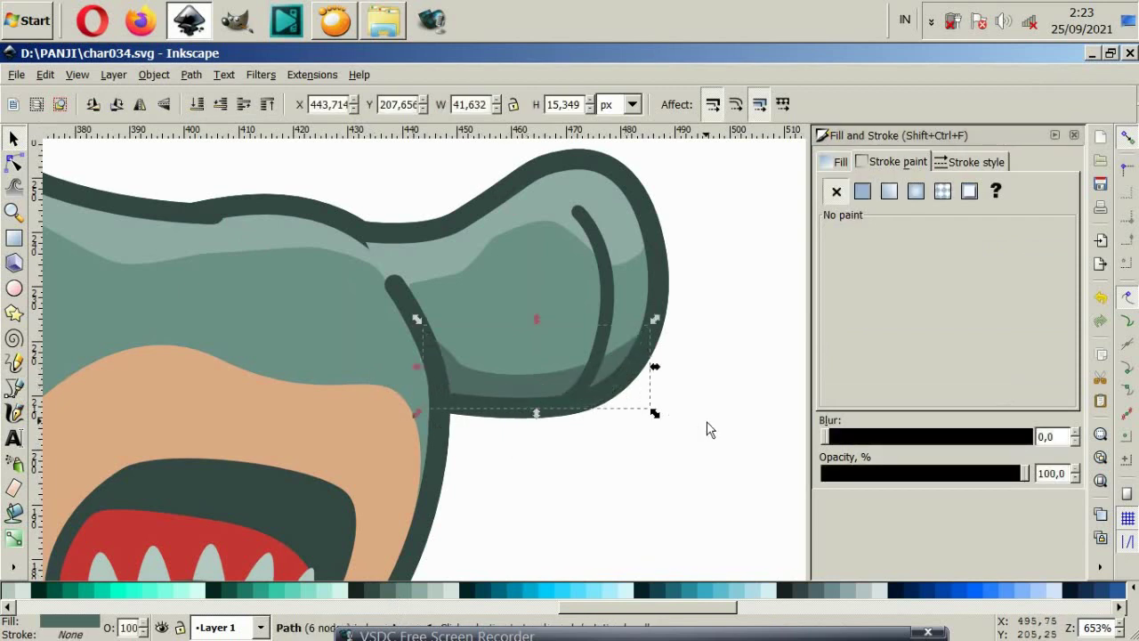
click(707, 427)
Step: Move the under-eye shading's left end up, lift its middle and raise its right tip
scroll(480, 372, down, 4)
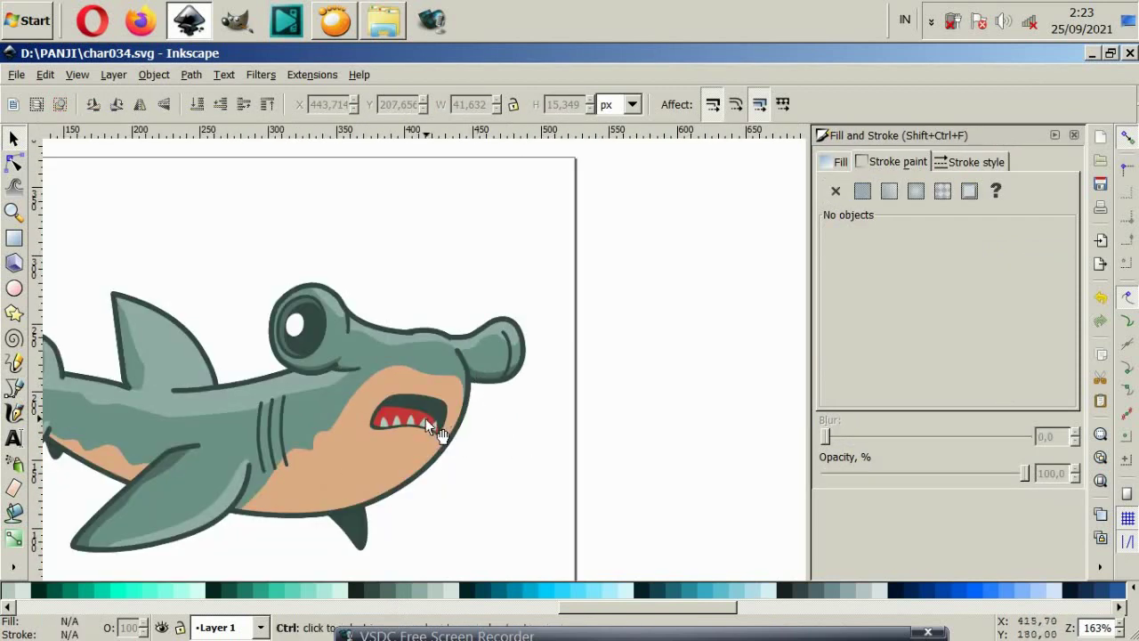
scroll(314, 356, up, 4)
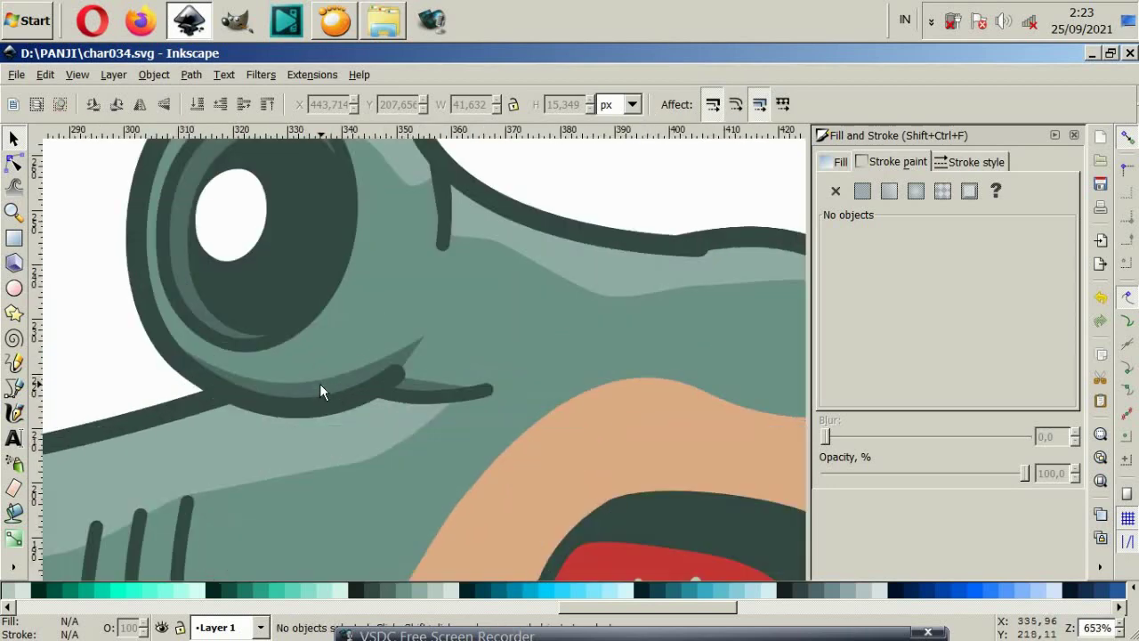
click(309, 382)
click(14, 162)
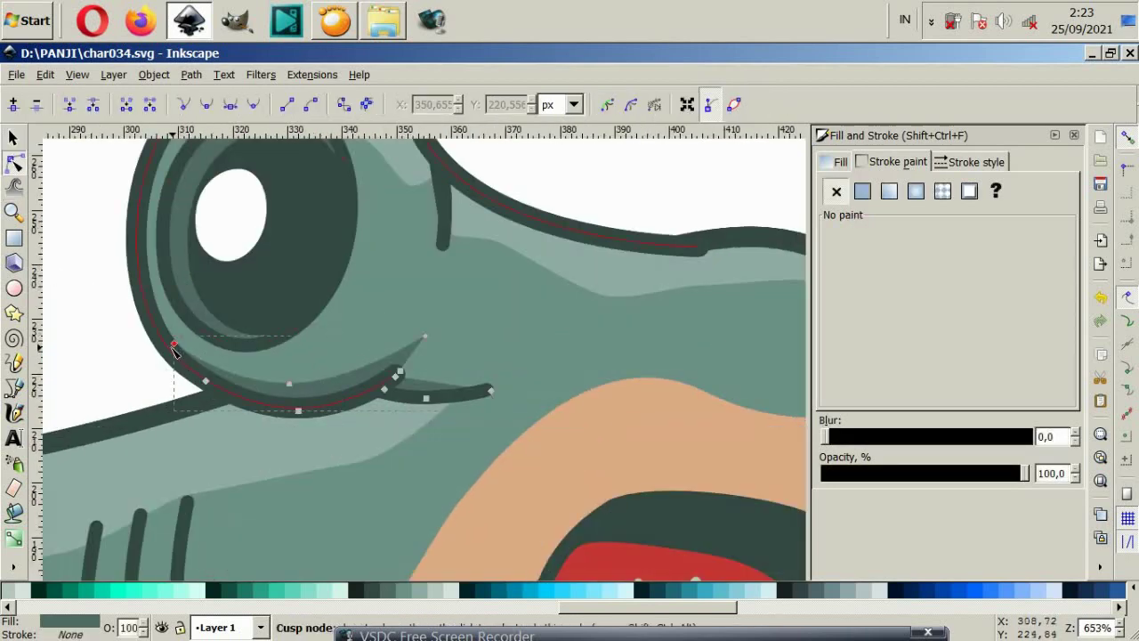
drag(158, 335, 151, 313)
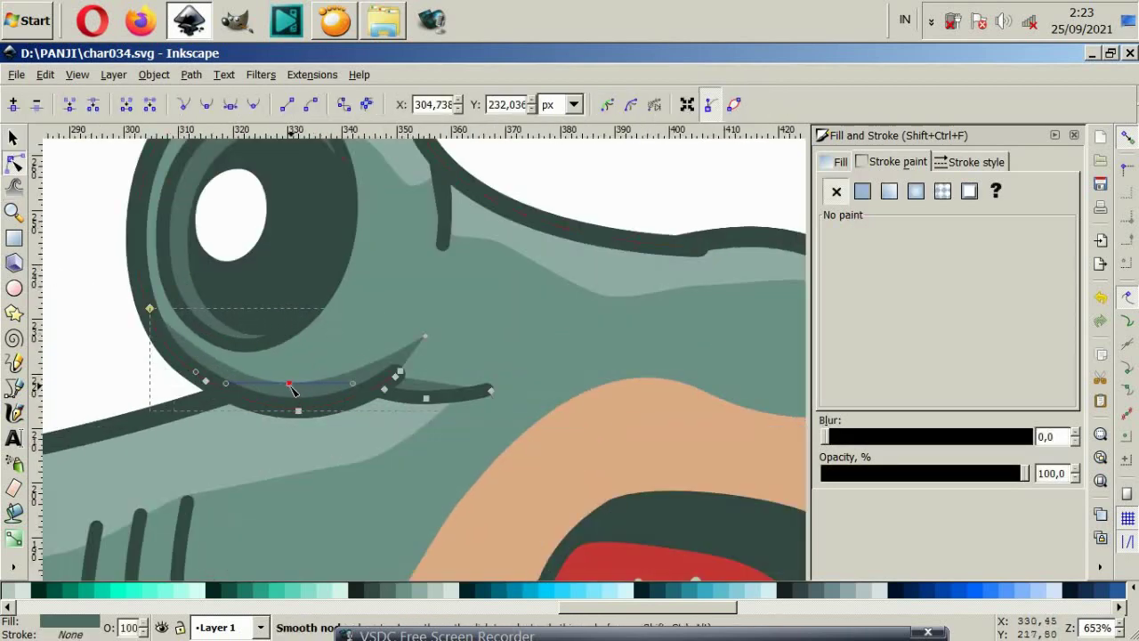
mouse_move(290, 384)
mouse_down()
mouse_move(277, 342)
mouse_move(267, 348)
mouse_up()
drag(425, 335, 428, 320)
drag(331, 348, 354, 350)
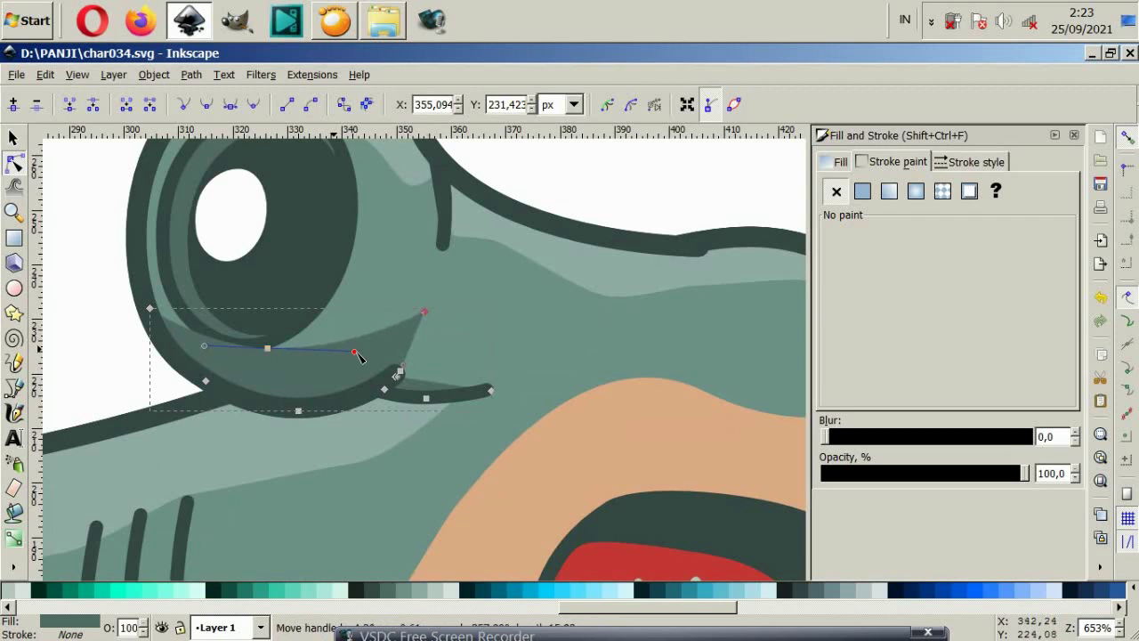
drag(151, 310, 146, 298)
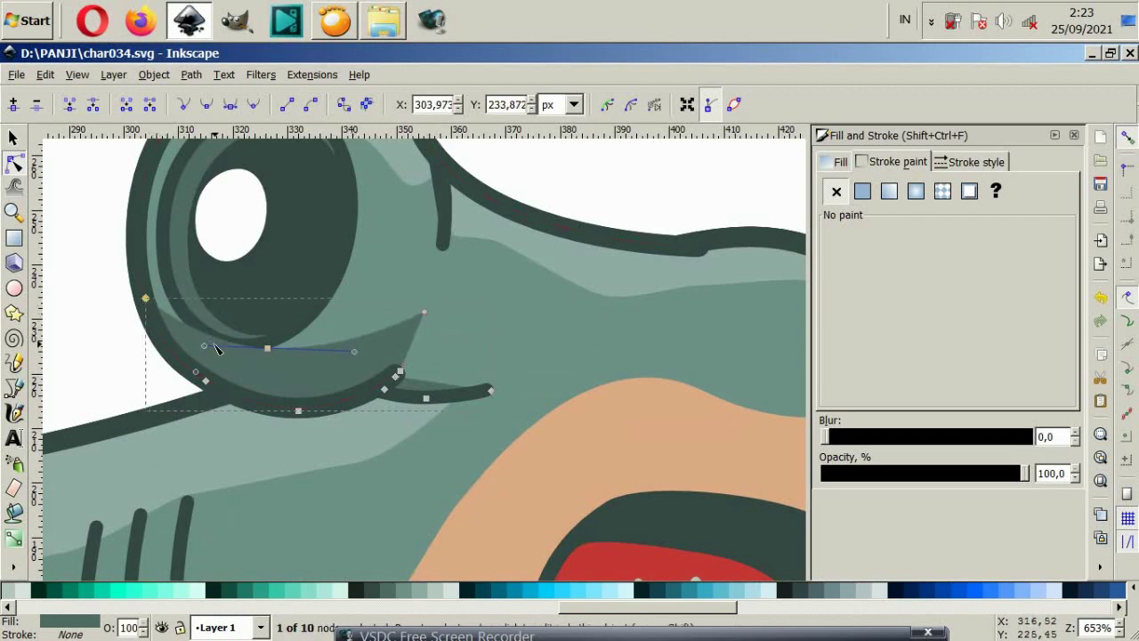
drag(204, 347, 197, 352)
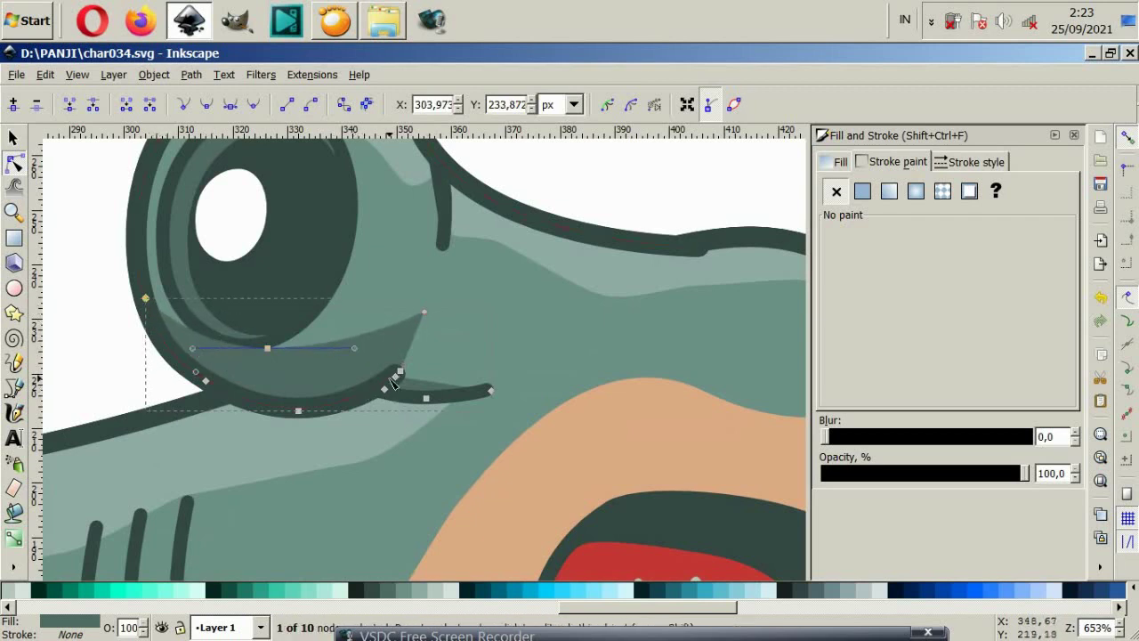
mouse_move(399, 371)
mouse_down()
mouse_move(405, 362)
mouse_move(400, 376)
mouse_up()
Step: Curve the shading's pointed right tip into a taper, then zoom out to check it
scroll(436, 392, up, 4)
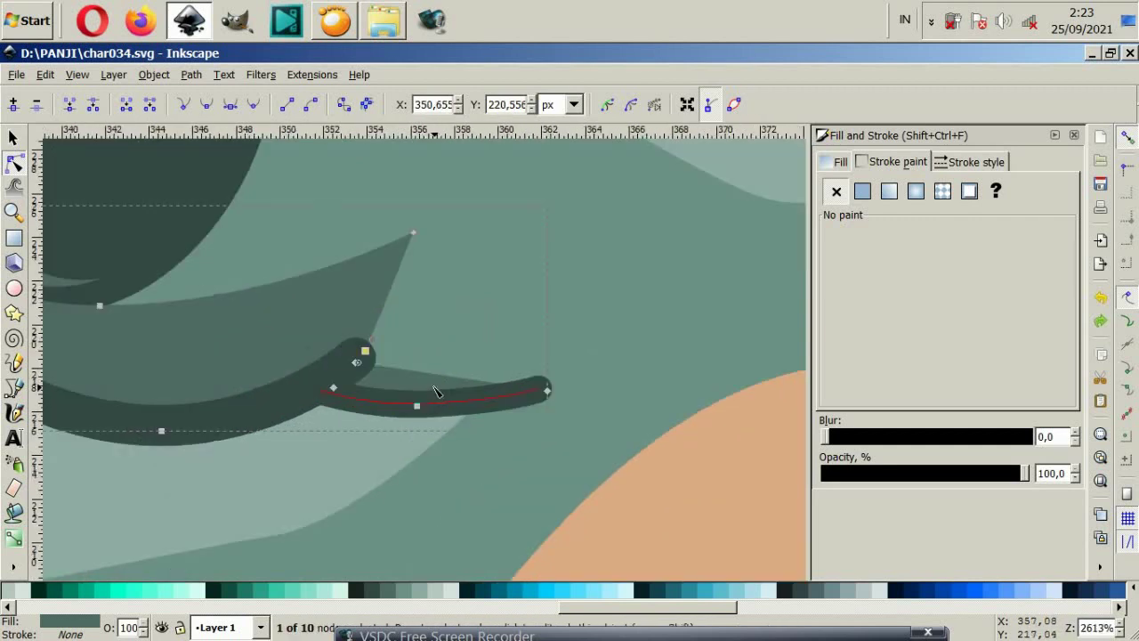
mouse_move(285, 324)
mouse_down()
mouse_move(327, 281)
mouse_move(318, 318)
mouse_move(321, 259)
mouse_up()
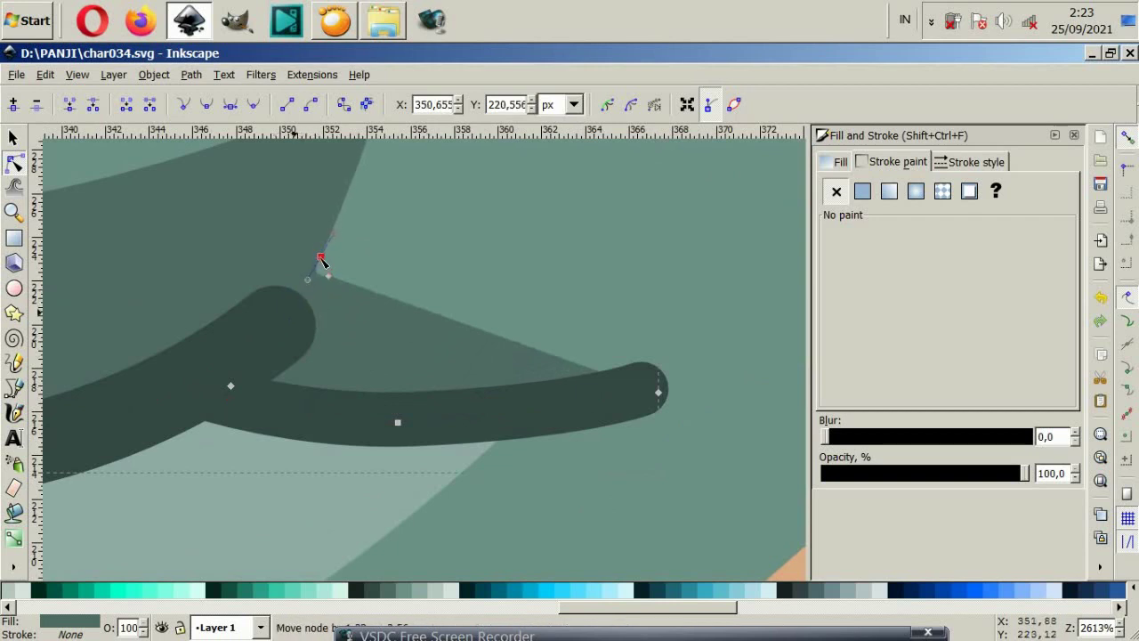
drag(403, 309, 400, 318)
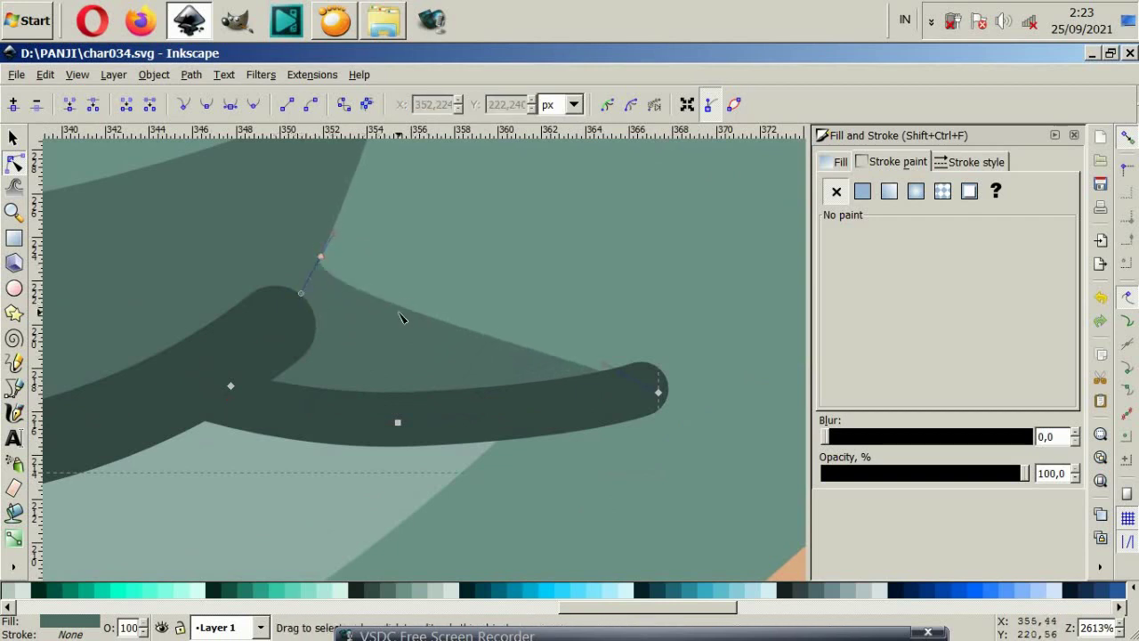
drag(603, 367, 575, 412)
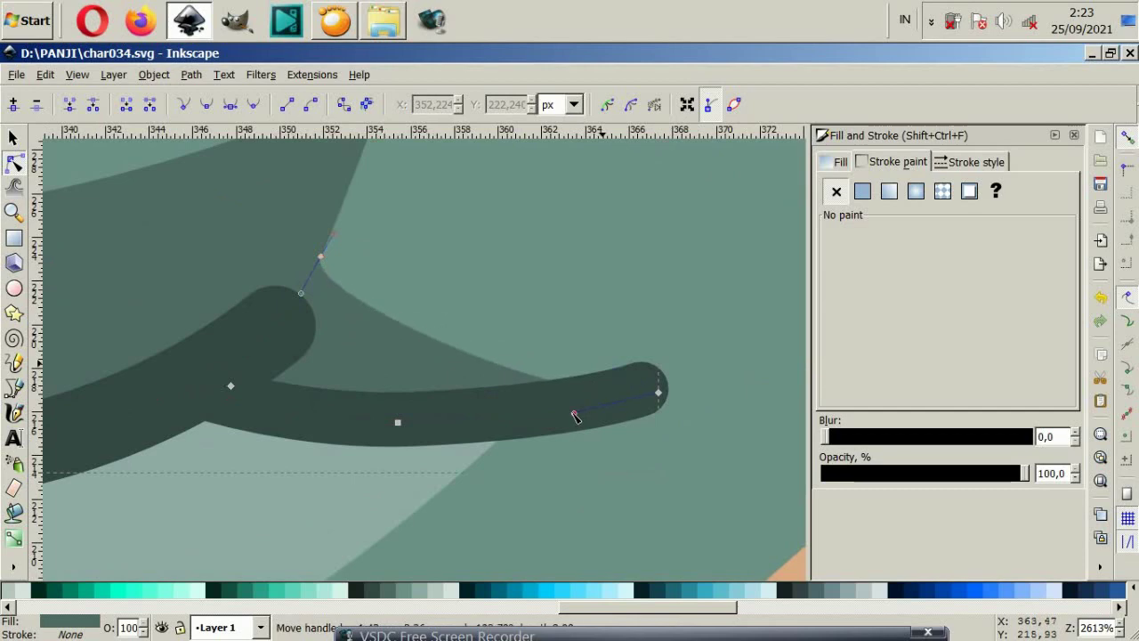
key(minus)
key(minus)
key(minus)
key(minus)
click(14, 139)
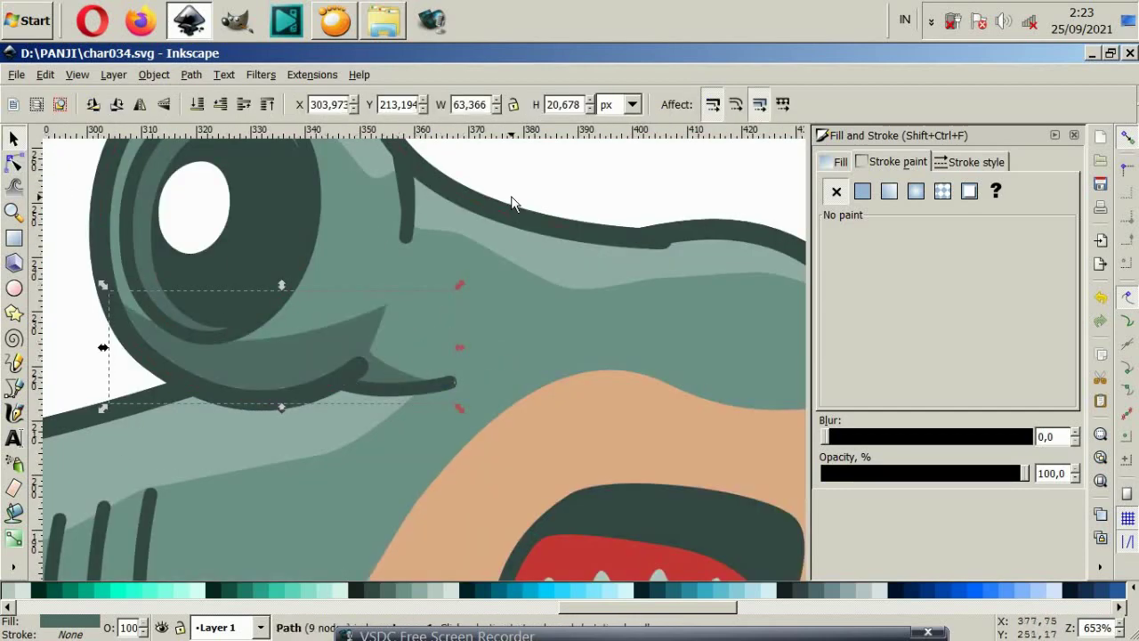
key(Escape)
key(minus)
key(minus)
key(plus)
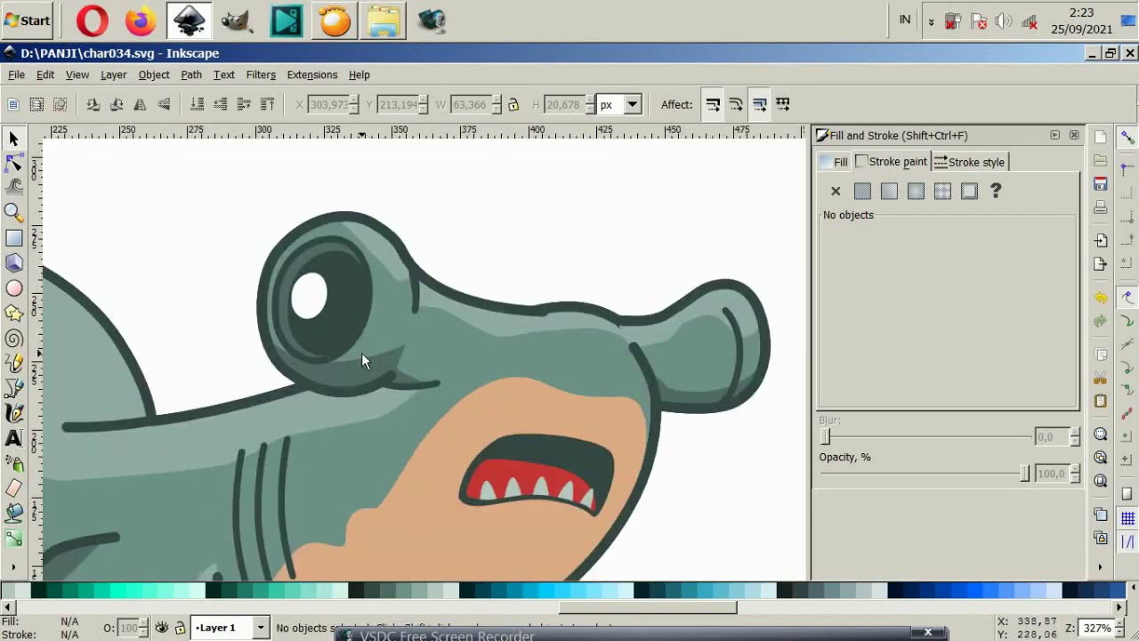
ctrl+scroll(362, 360, up, 2)
Step: Refine the lower nodes so the crescent's left end wraps further around the eye
ctrl+click(360, 362)
click(14, 163)
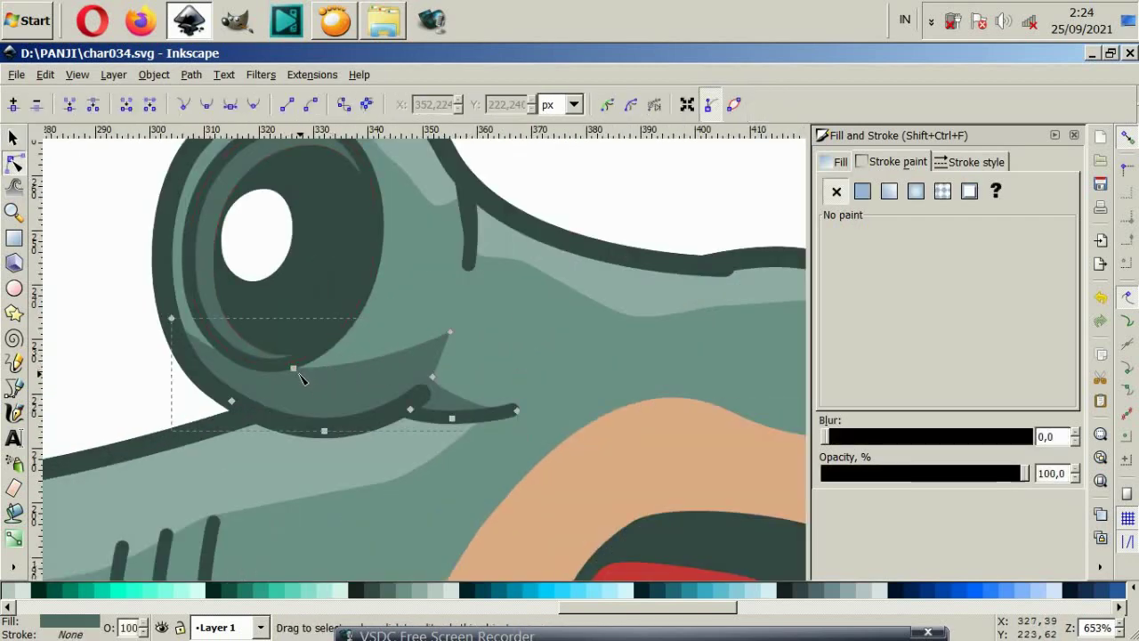
drag(300, 378, 312, 389)
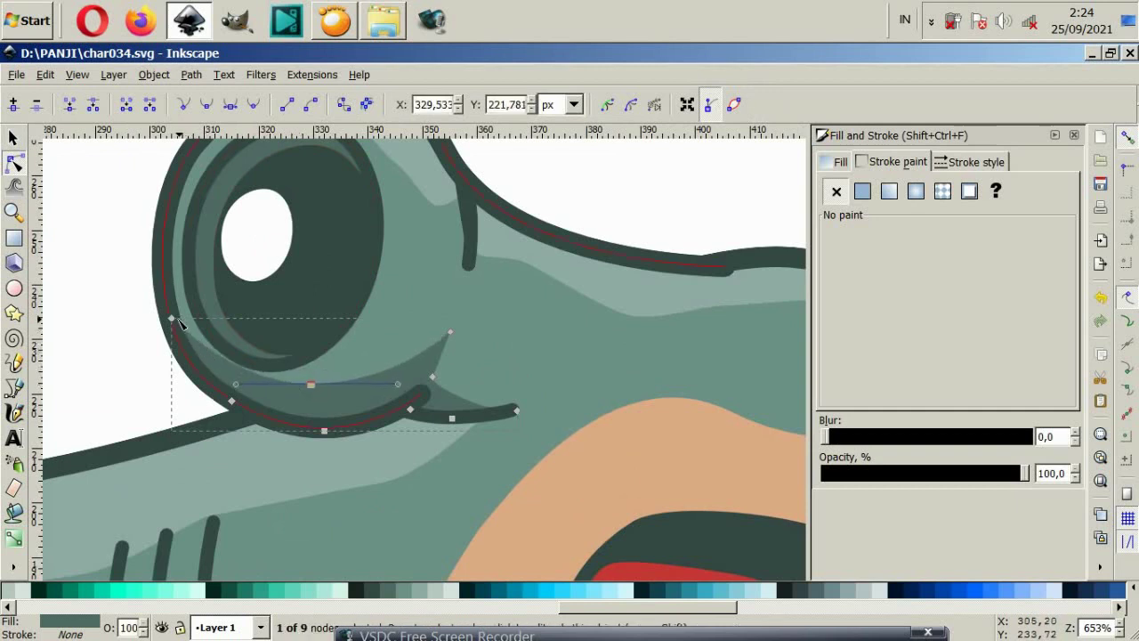
drag(179, 323, 178, 318)
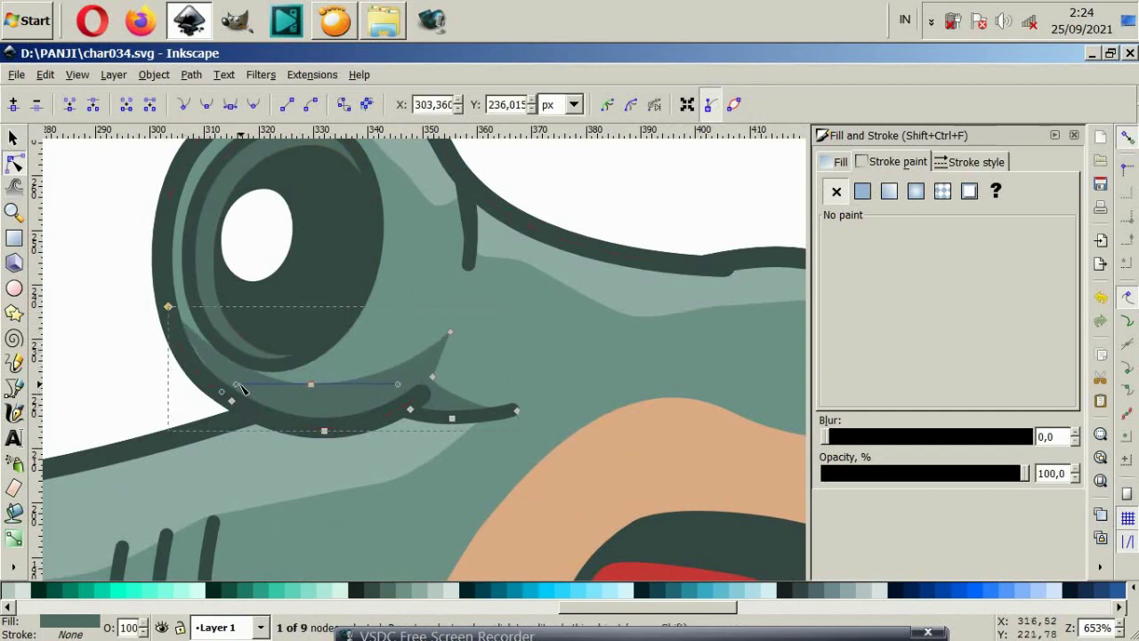
drag(237, 385, 212, 384)
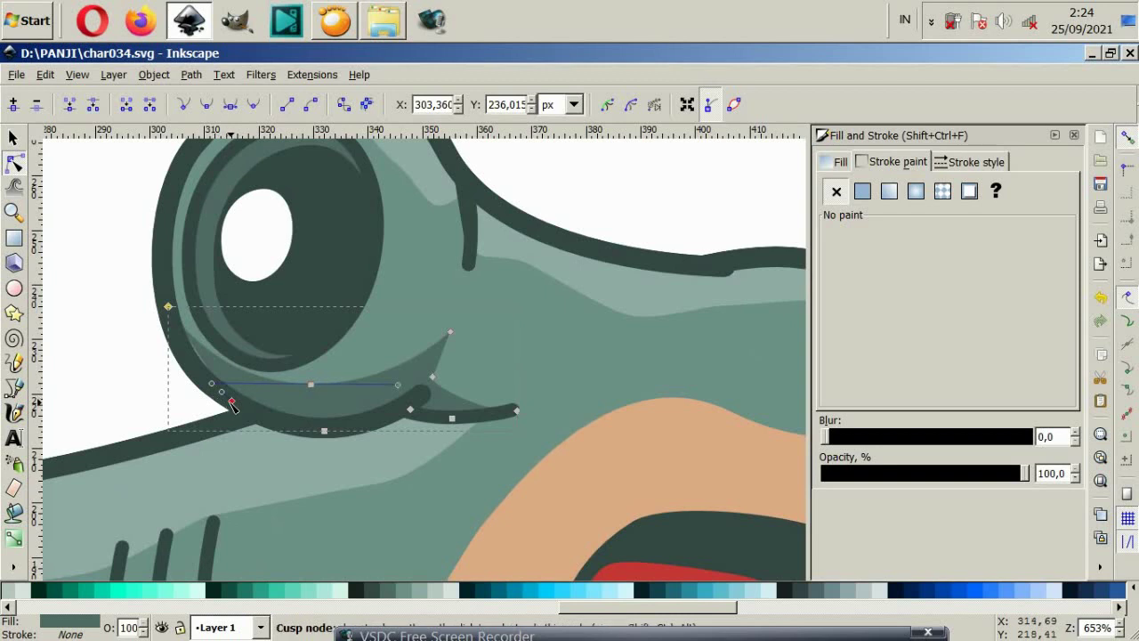
click(222, 392)
drag(208, 393, 197, 390)
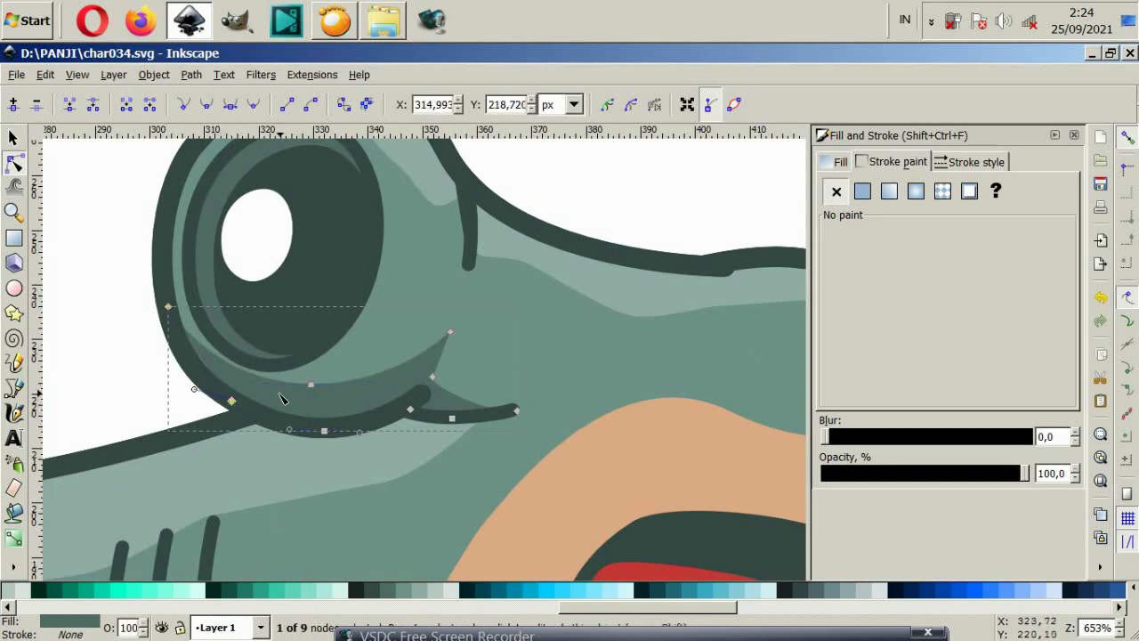
drag(311, 389, 294, 388)
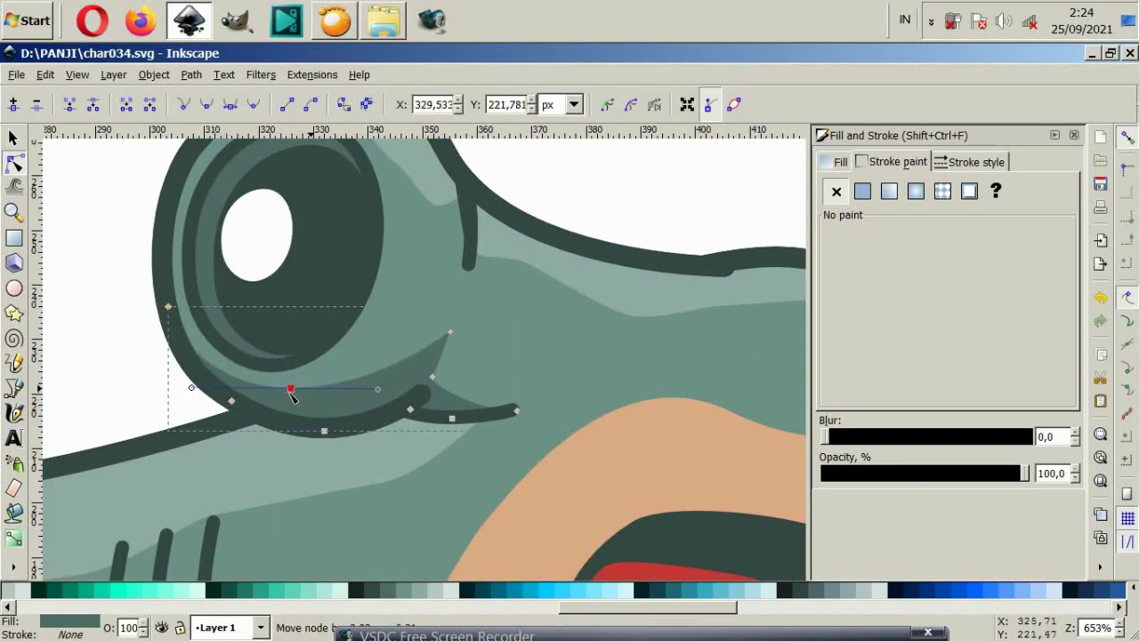
click(191, 400)
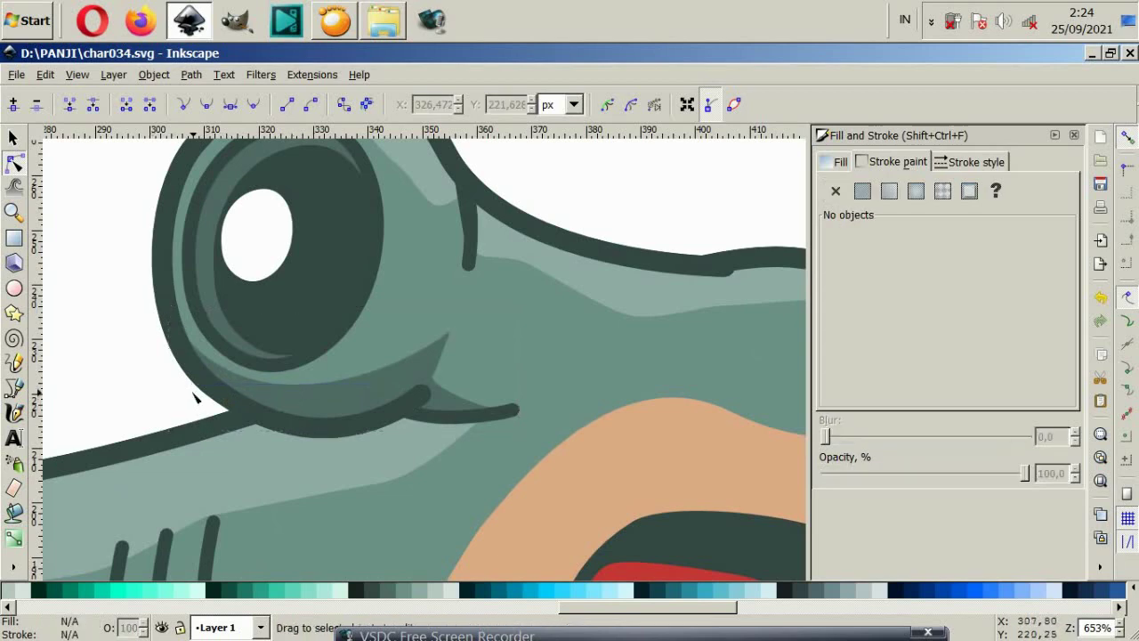
scroll(197, 397, down, 3)
scroll(281, 400, down, 2)
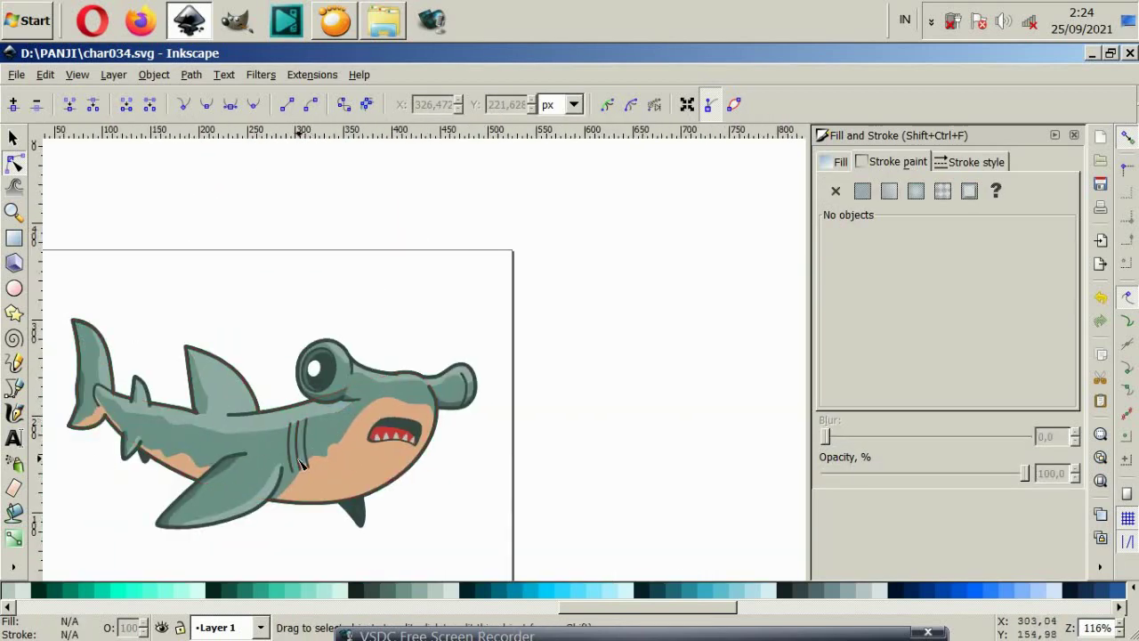
scroll(252, 469, left, 2)
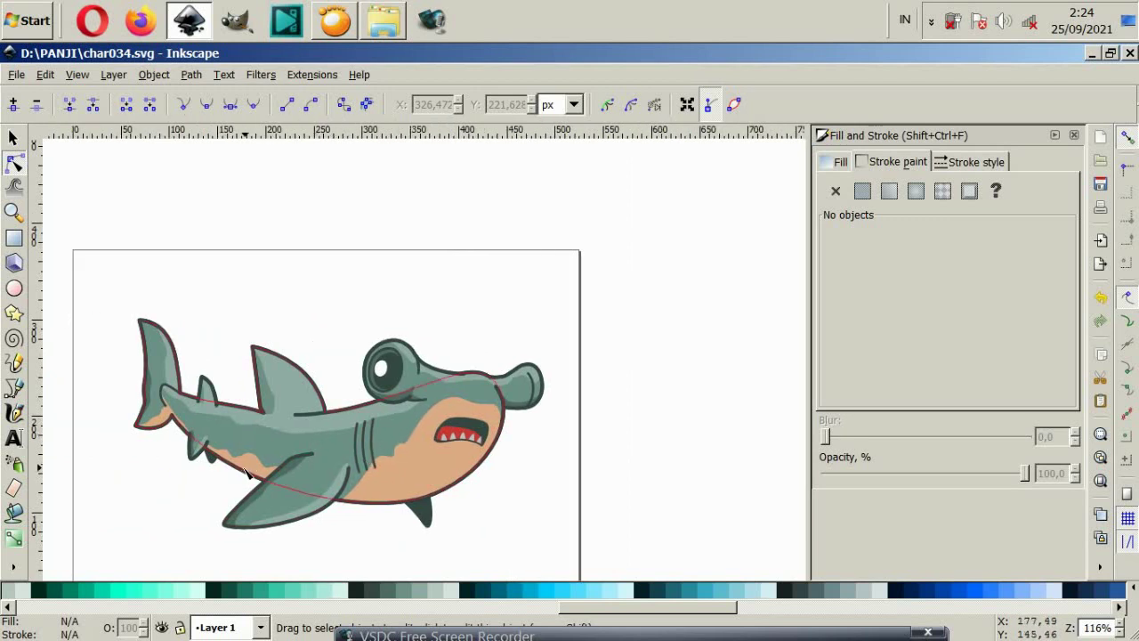
scroll(205, 514, down, 1)
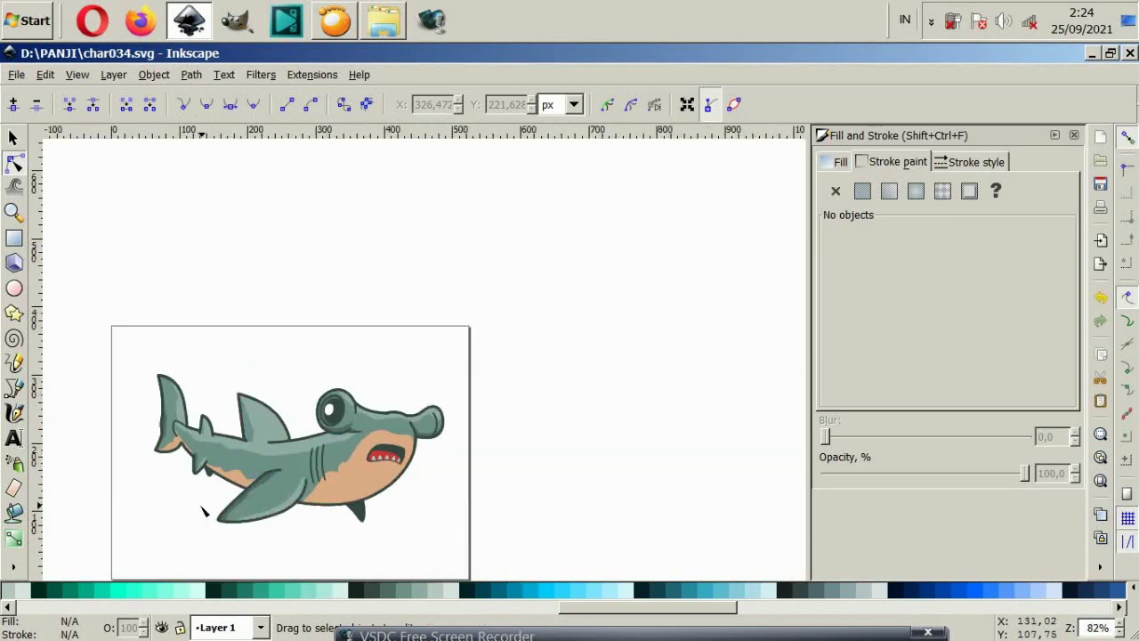
scroll(269, 447, up, 2)
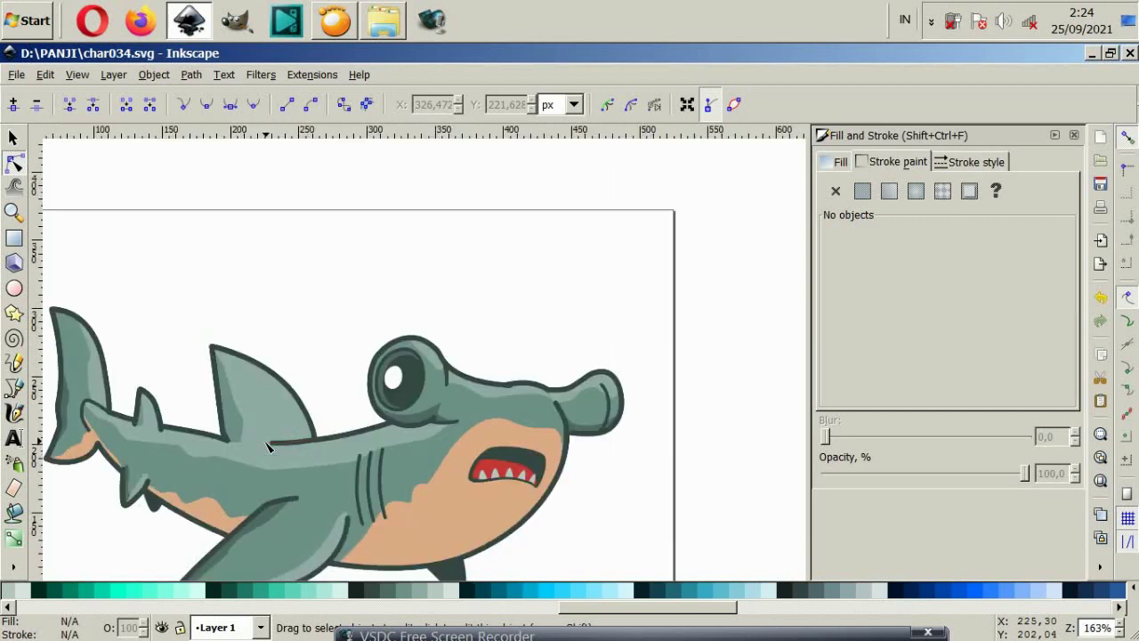
Step: Draw a closed Bezier shape over the front half of the dorsal fin
scroll(269, 448, up, 2)
click(204, 418)
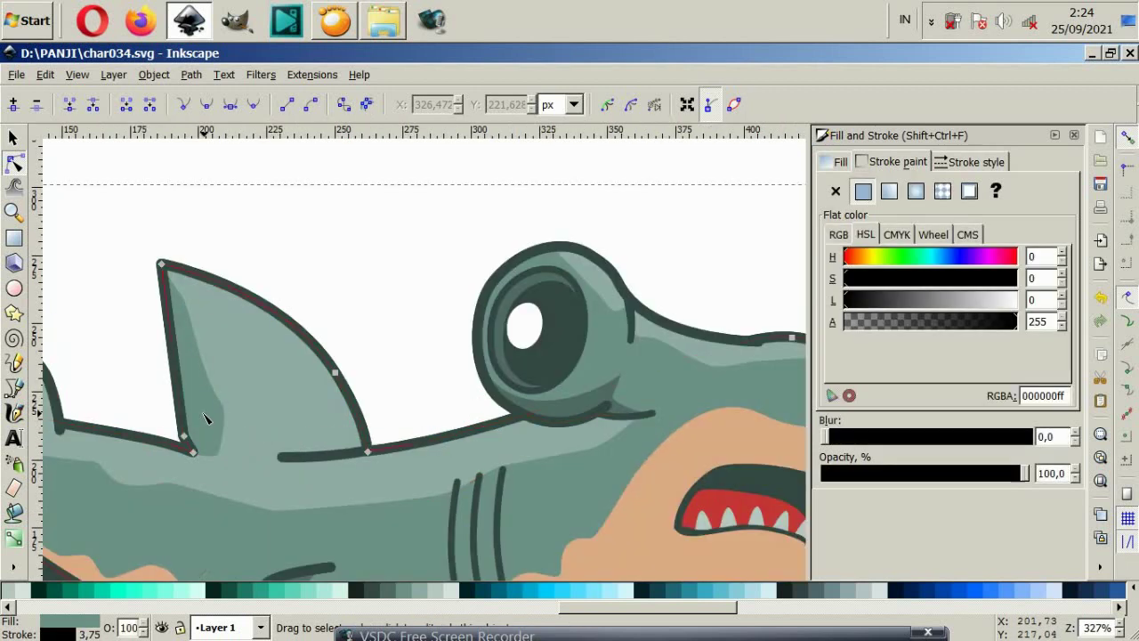
click(230, 420)
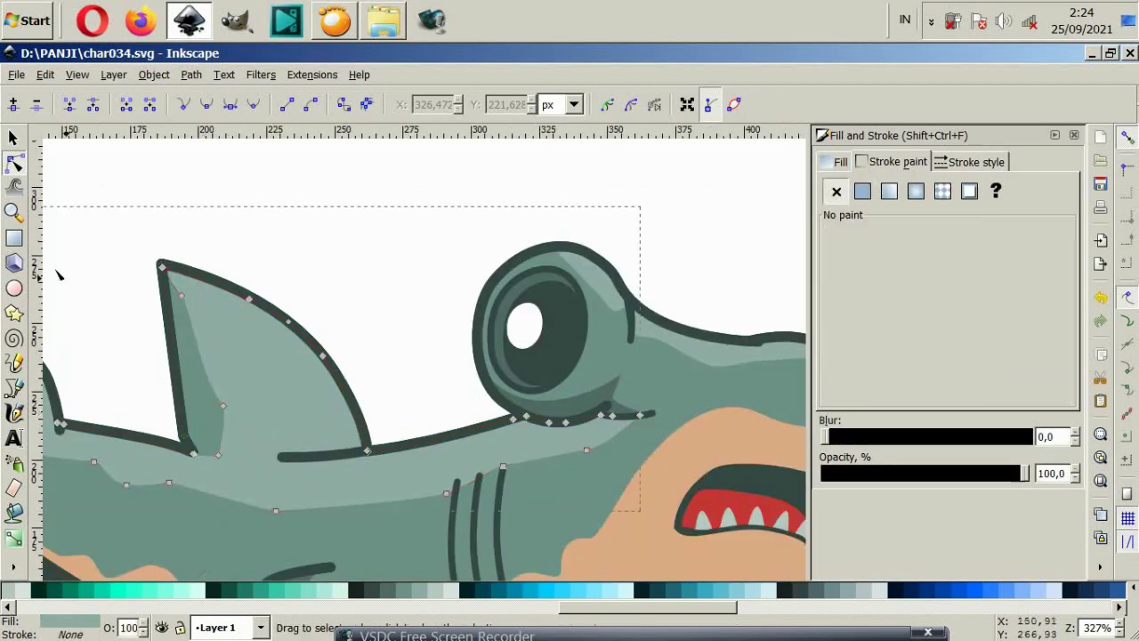
click(14, 389)
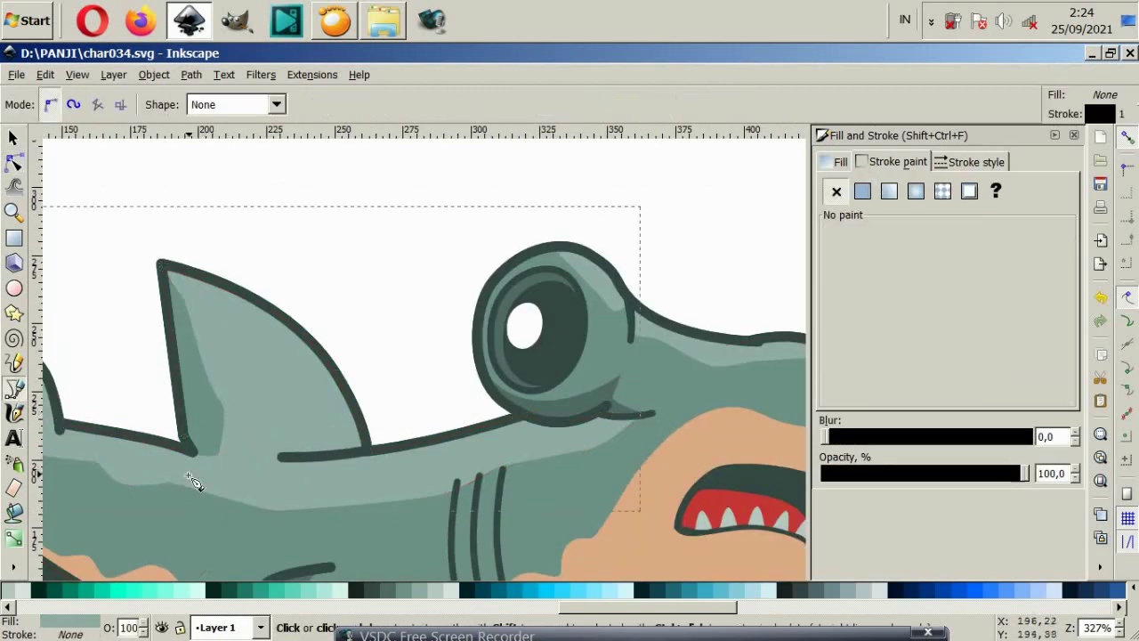
click(193, 451)
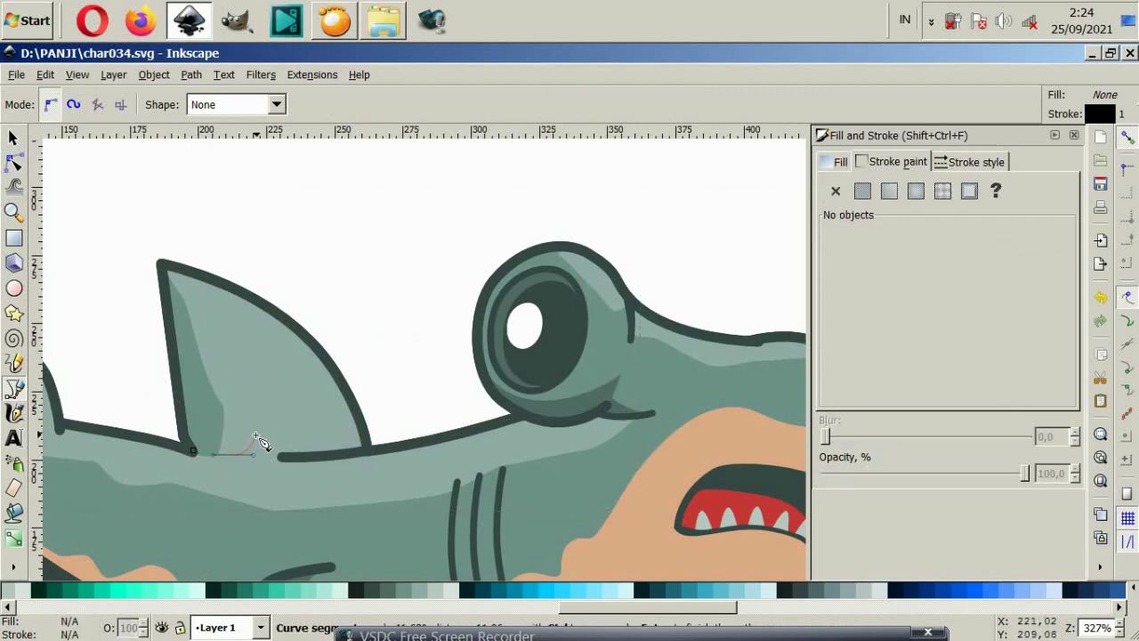
click(301, 451)
key(Escape)
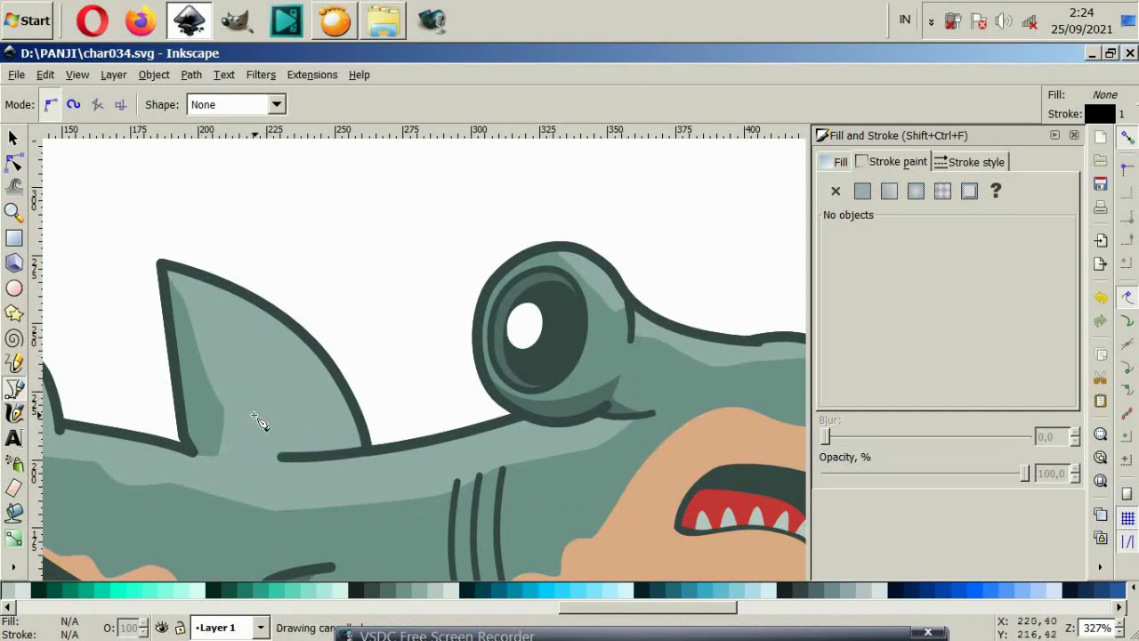
mouse_move(191, 450)
mouse_down()
mouse_move(281, 454)
mouse_move(248, 352)
mouse_move(226, 342)
mouse_up()
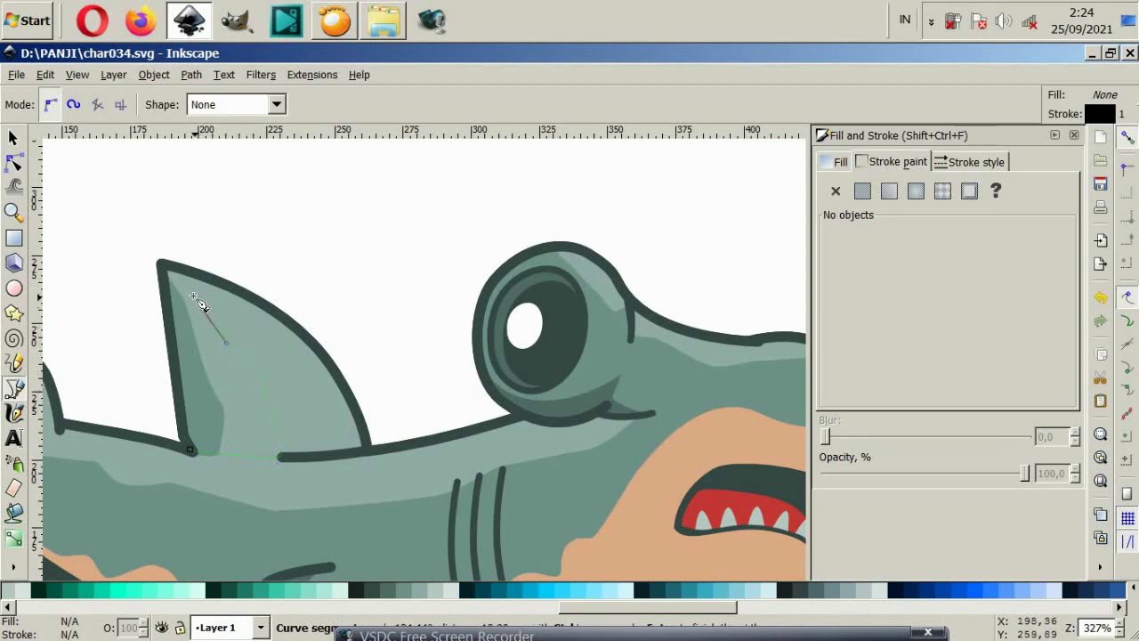
click(165, 271)
drag(191, 453, 207, 467)
Step: Fill the new fin shape with the body's #6f918a green and remove its stroke
click(13, 566)
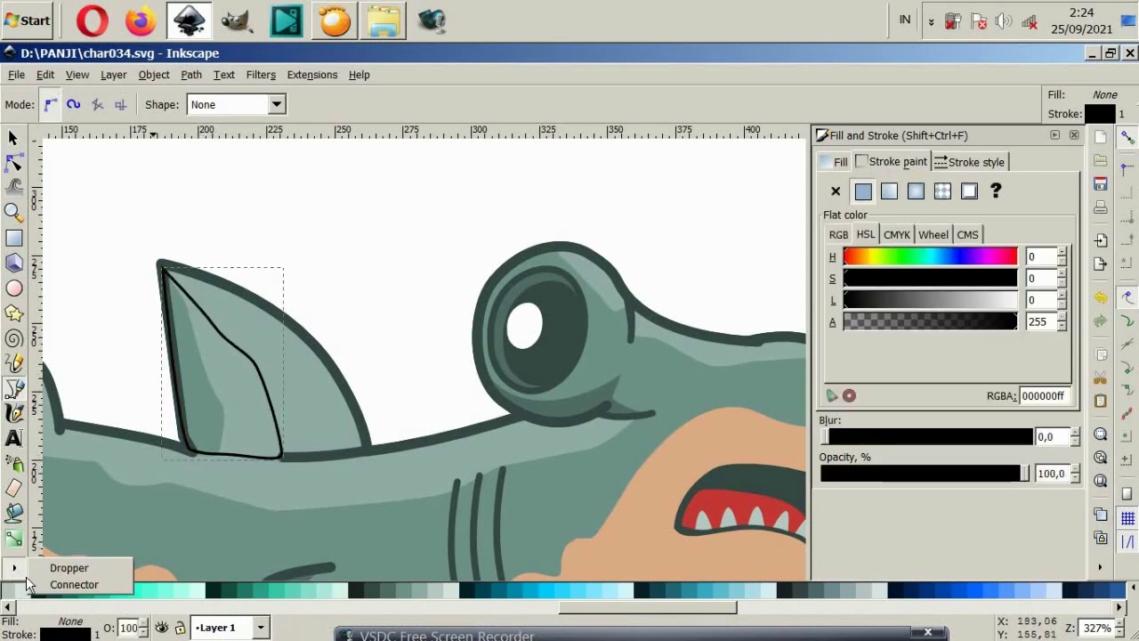
click(67, 562)
scroll(160, 531, left, 2)
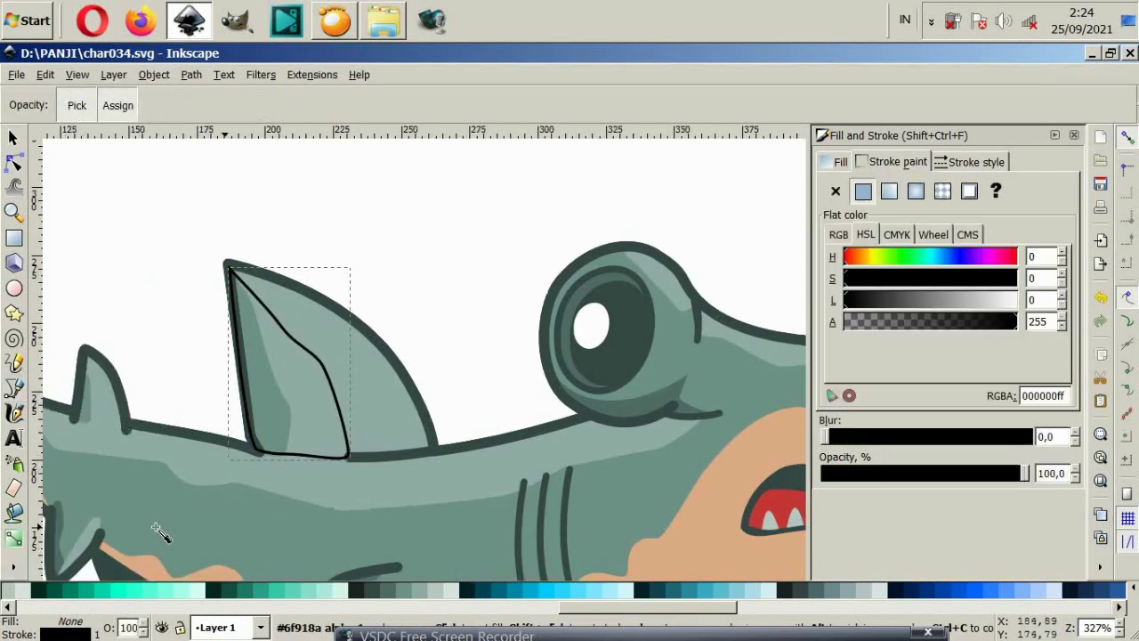
scroll(160, 532, left, 2)
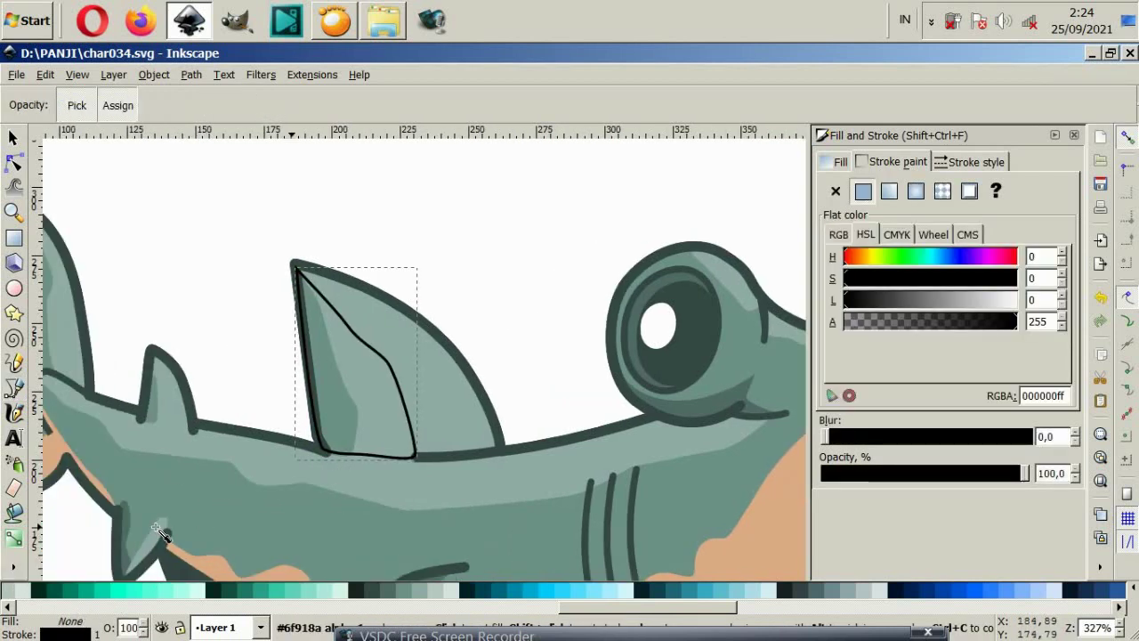
click(213, 508)
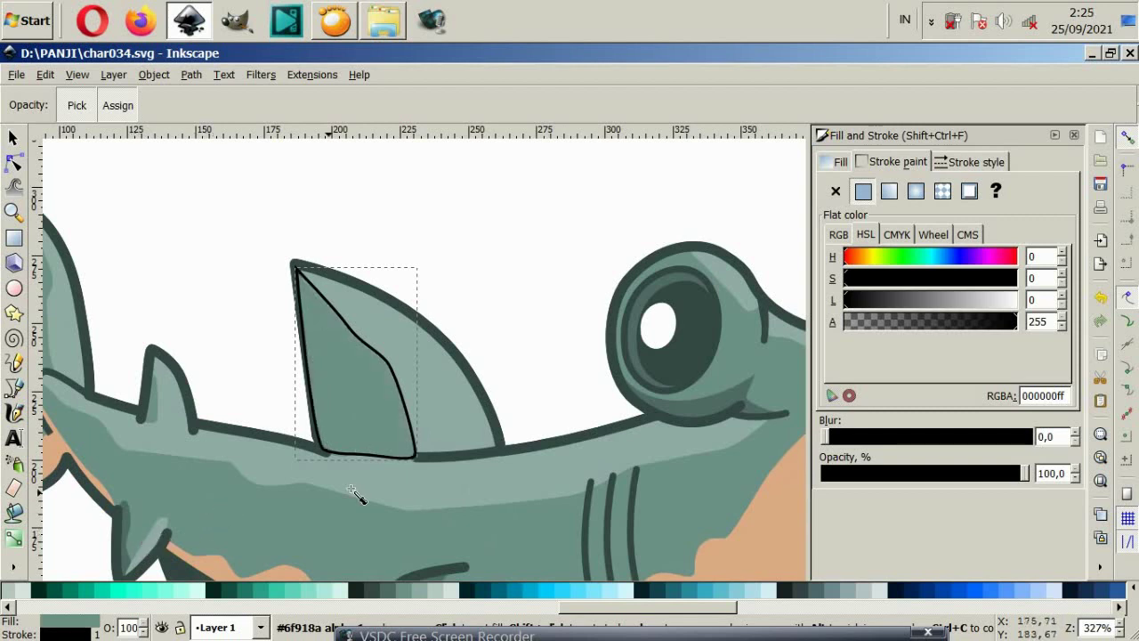
click(837, 192)
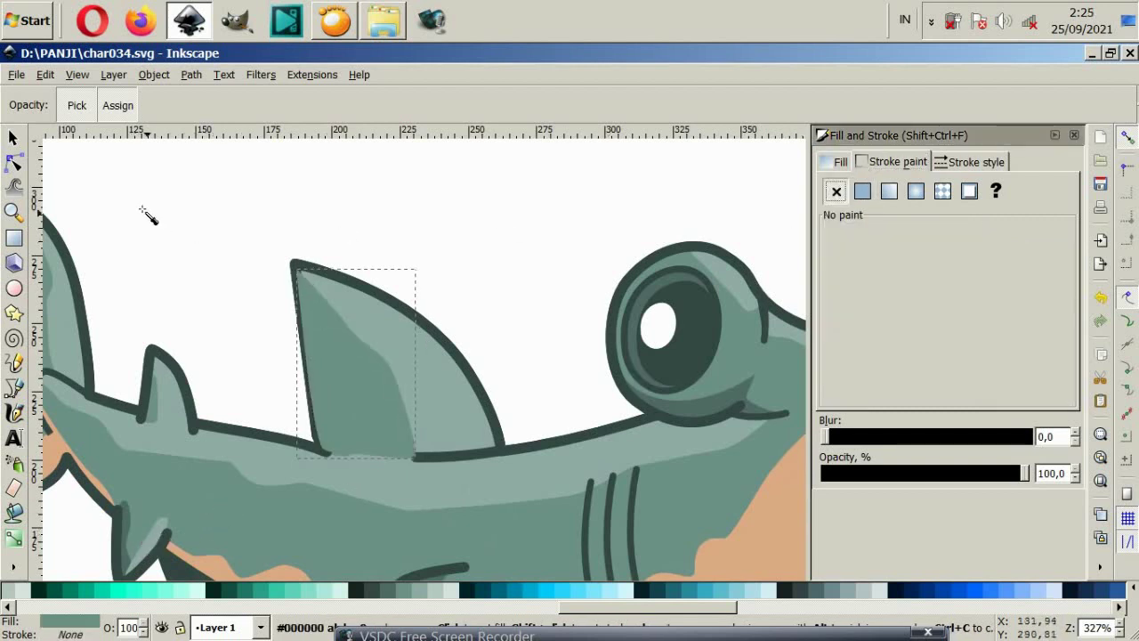
click(13, 138)
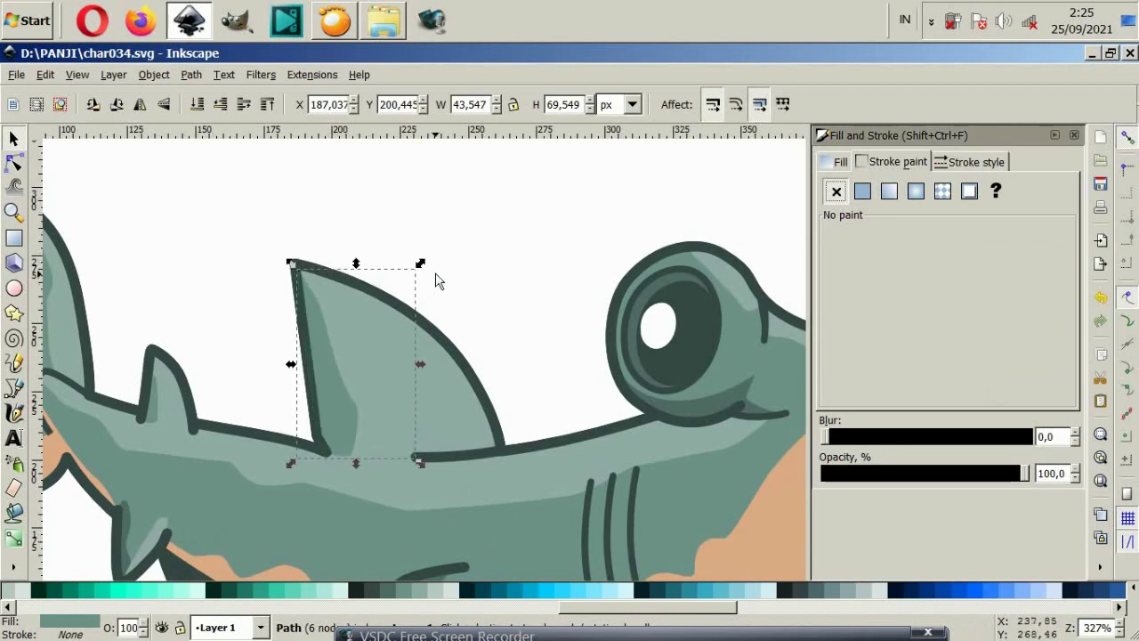
click(458, 262)
scroll(431, 410, down, 2)
scroll(427, 445, down, 3)
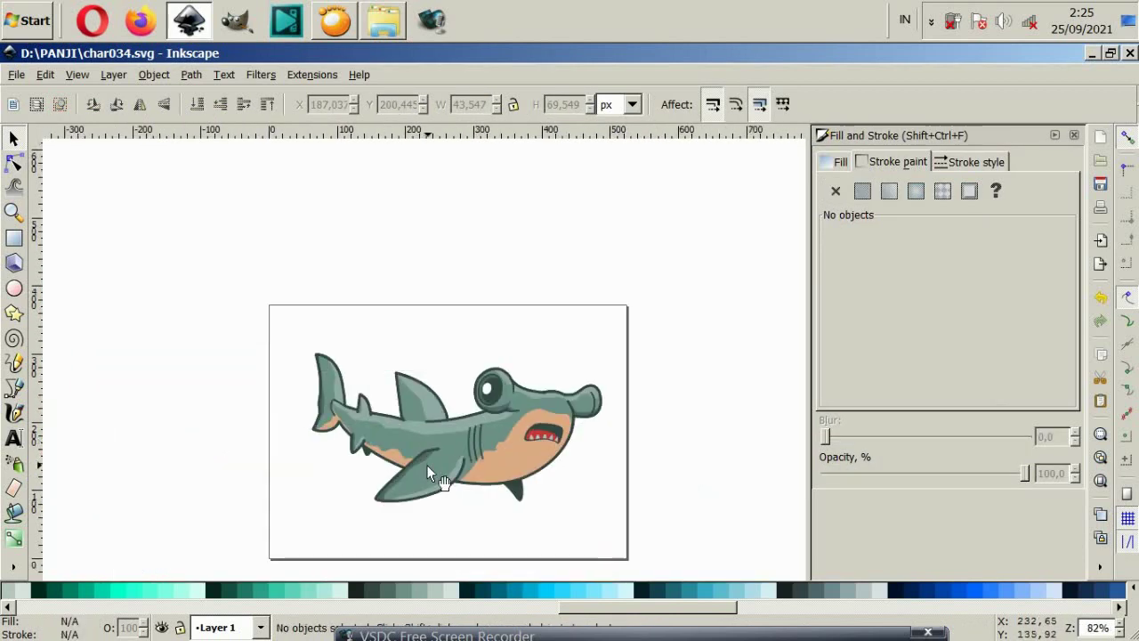
scroll(410, 436, up, 3)
Step: Delete extra nodes from the fin shading shape and curve its lower edge
click(400, 425)
scroll(439, 380, up, 2)
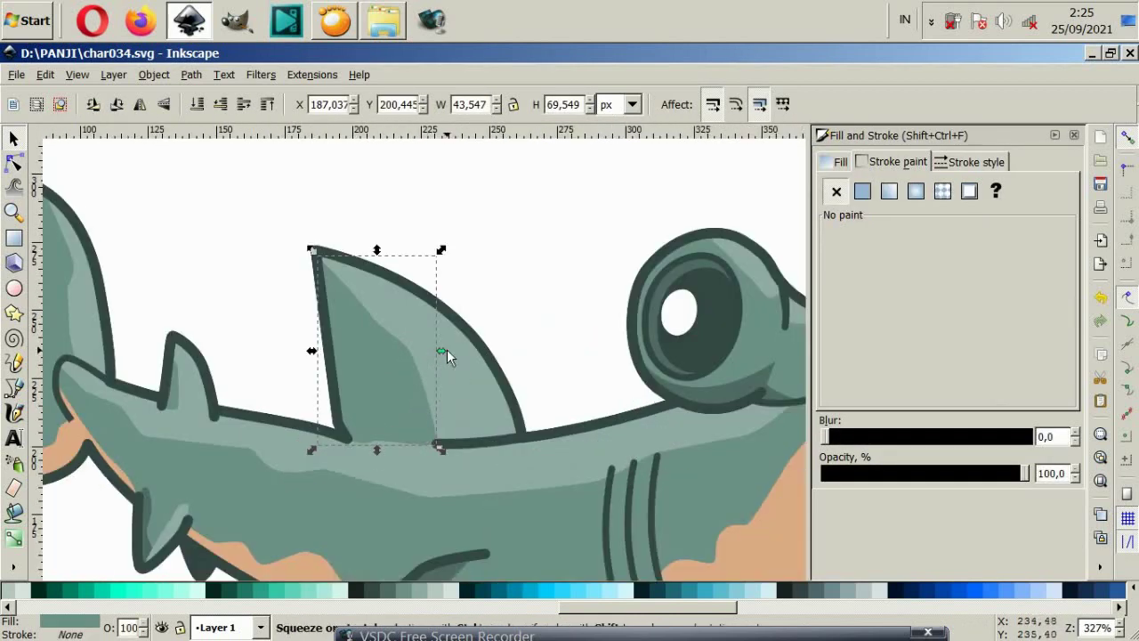
click(14, 163)
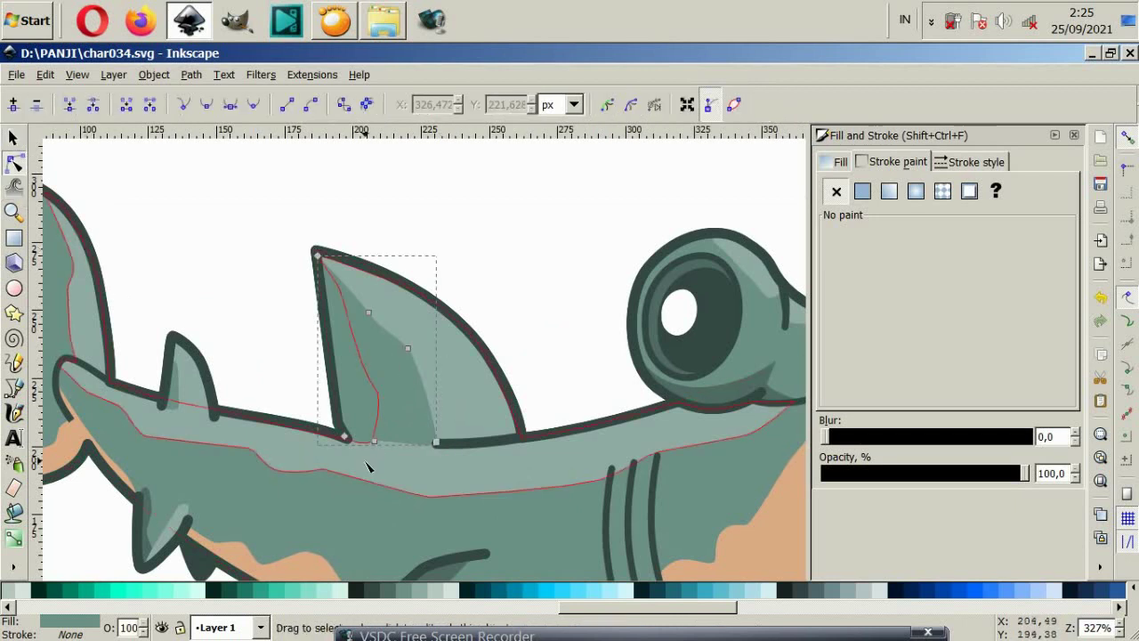
click(449, 400)
key(Delete)
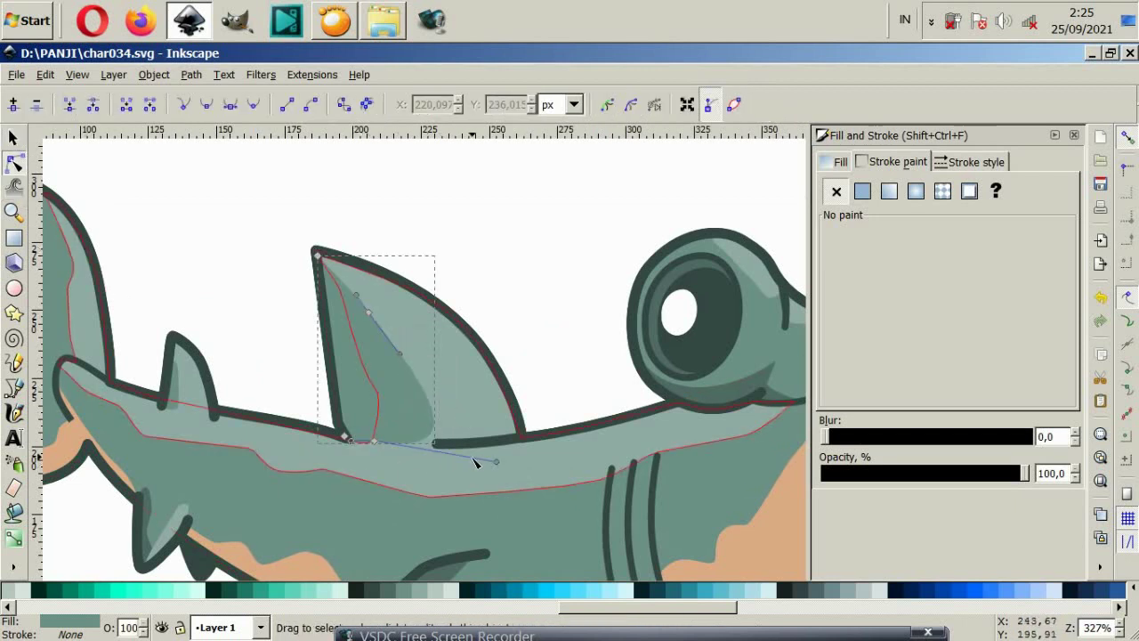
drag(433, 444, 424, 438)
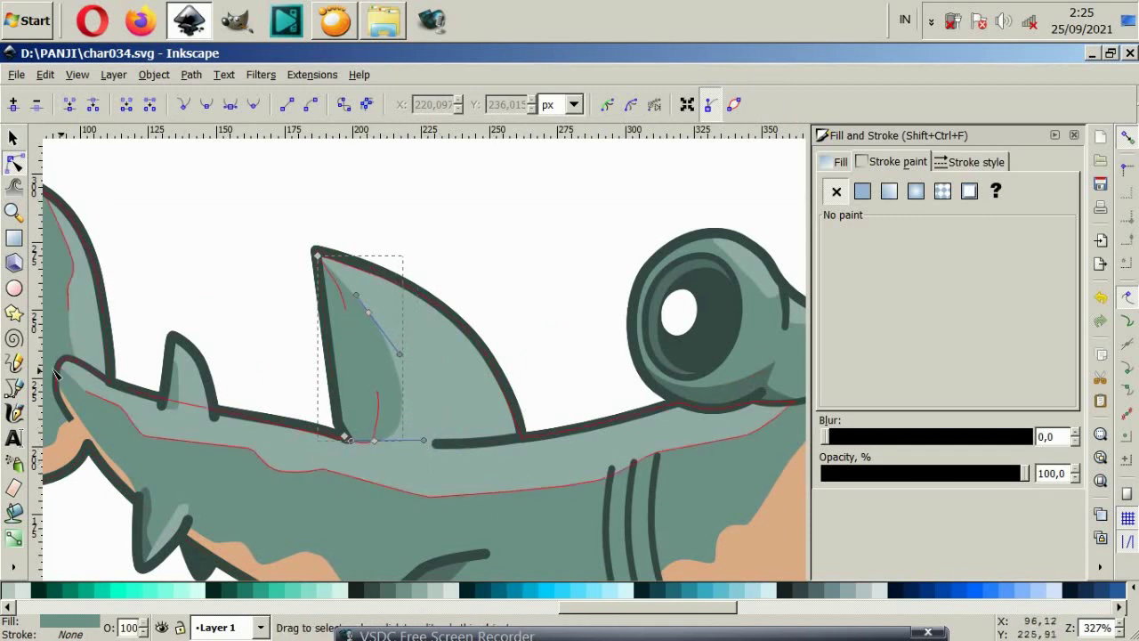
Step: Draw a narrow closed strip along the dorsal fin's front edge
key(b)
click(347, 441)
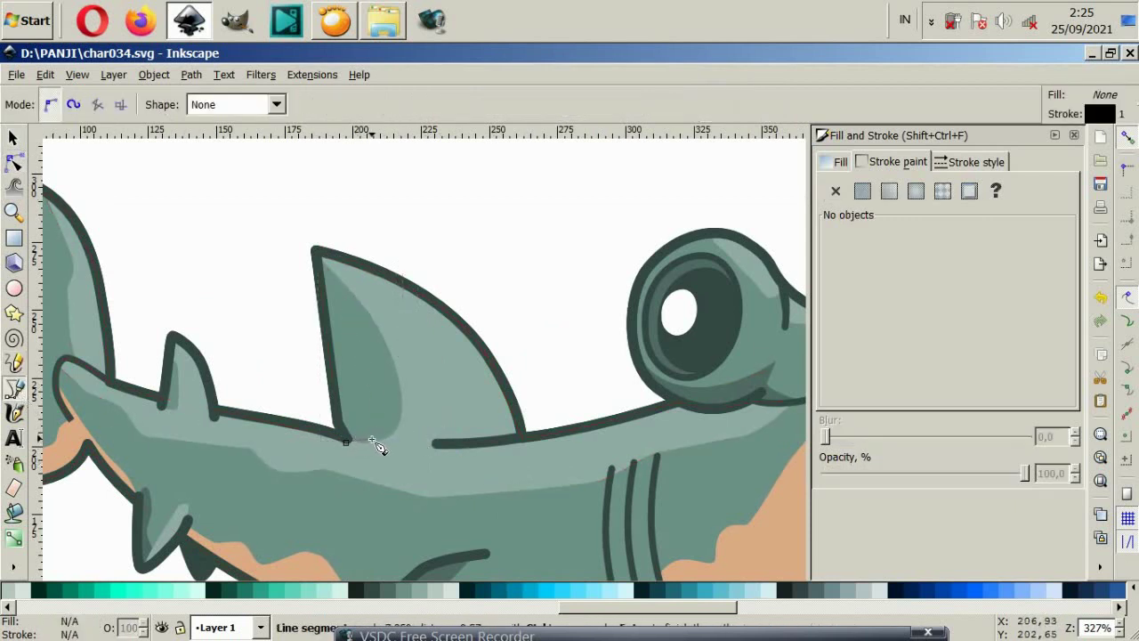
drag(375, 442, 342, 322)
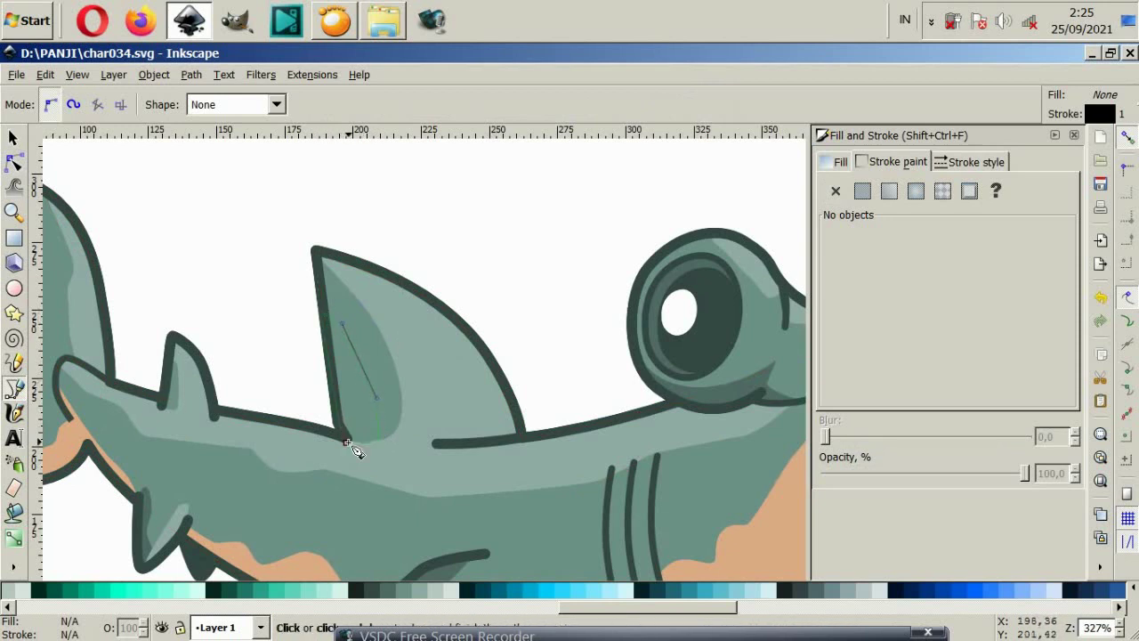
click(347, 440)
Step: Fill the strip with the picked darker green-grey and give it no stroke
click(14, 567)
click(32, 568)
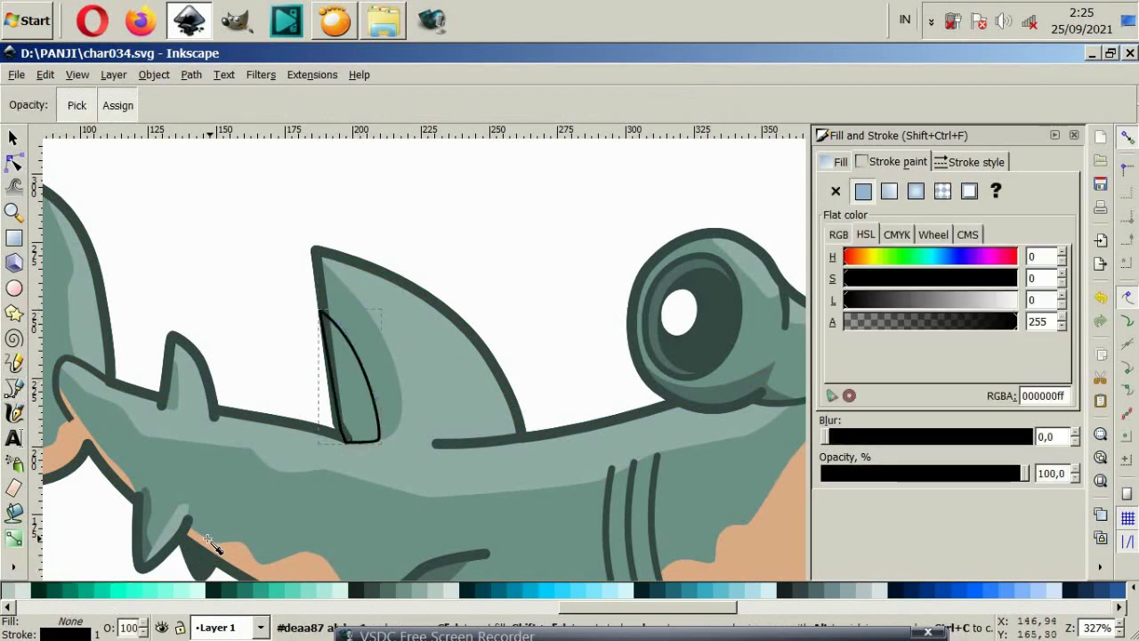
click(148, 502)
click(834, 192)
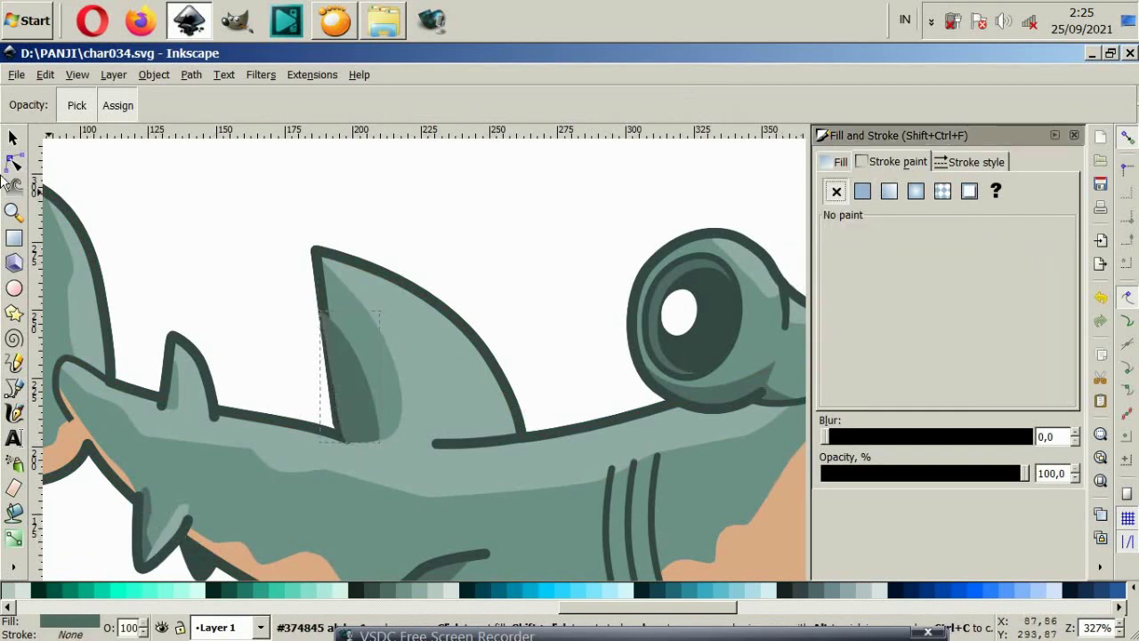
click(13, 138)
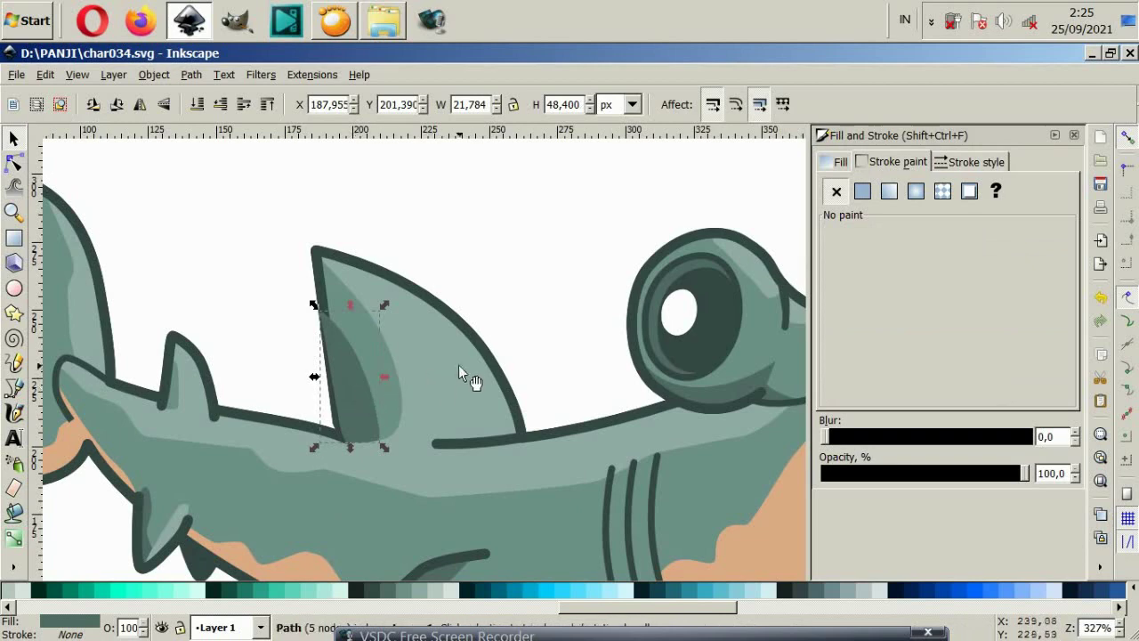
key(Escape)
key(5)
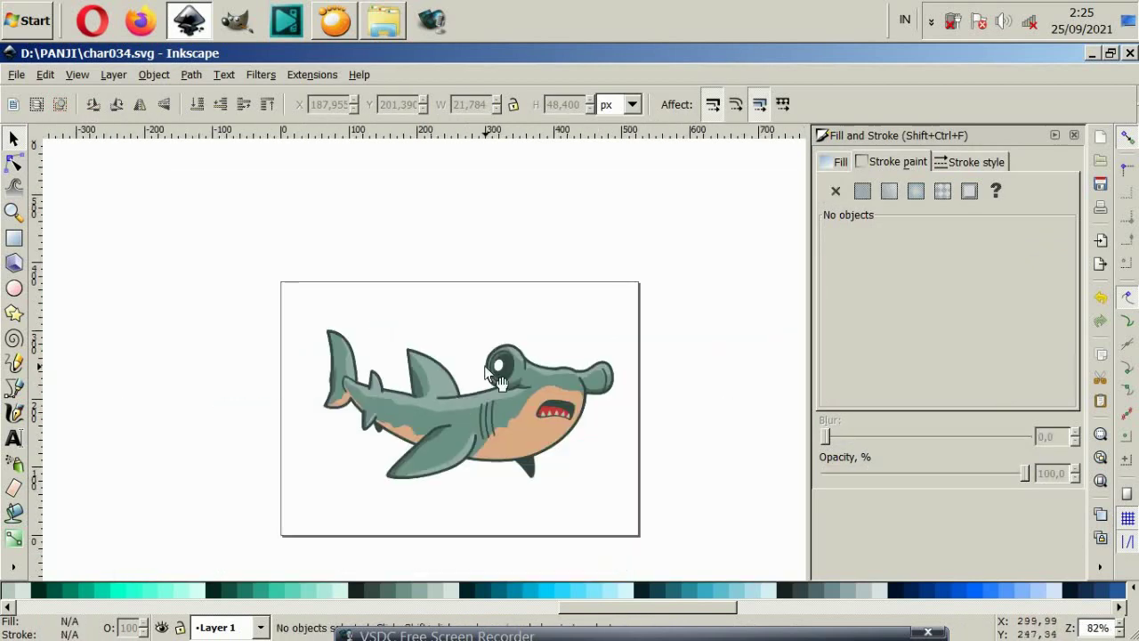
ctrl+scroll(470, 470, up, 2)
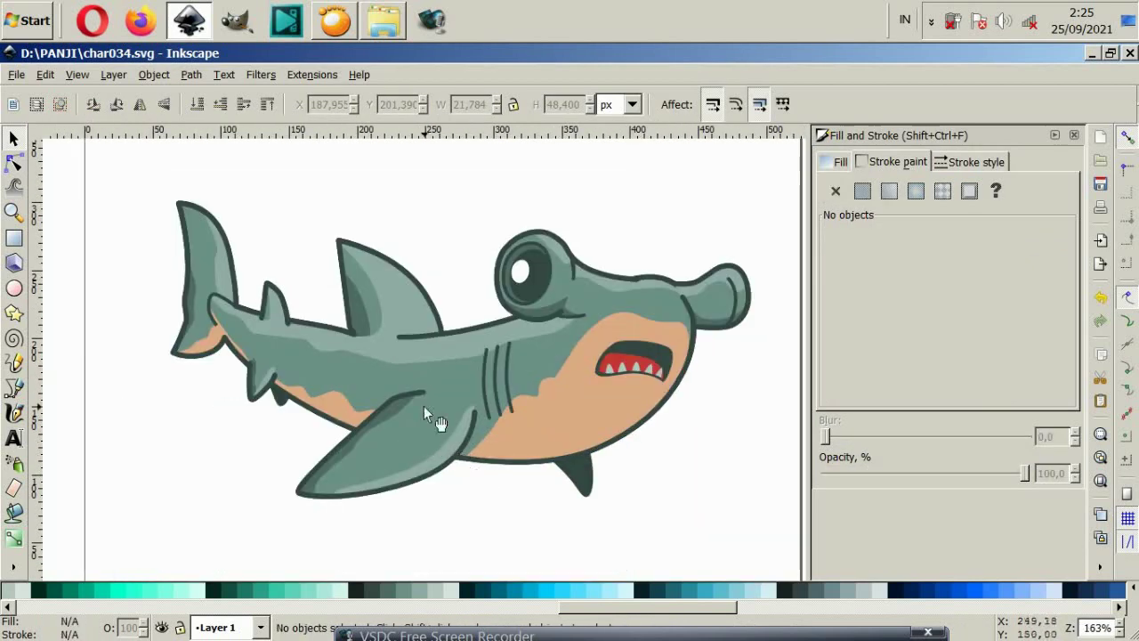
Step: Delete the extra nodes from the lower pectoral fin's shading shape
ctrl+scroll(375, 287, up, 2)
click(365, 298)
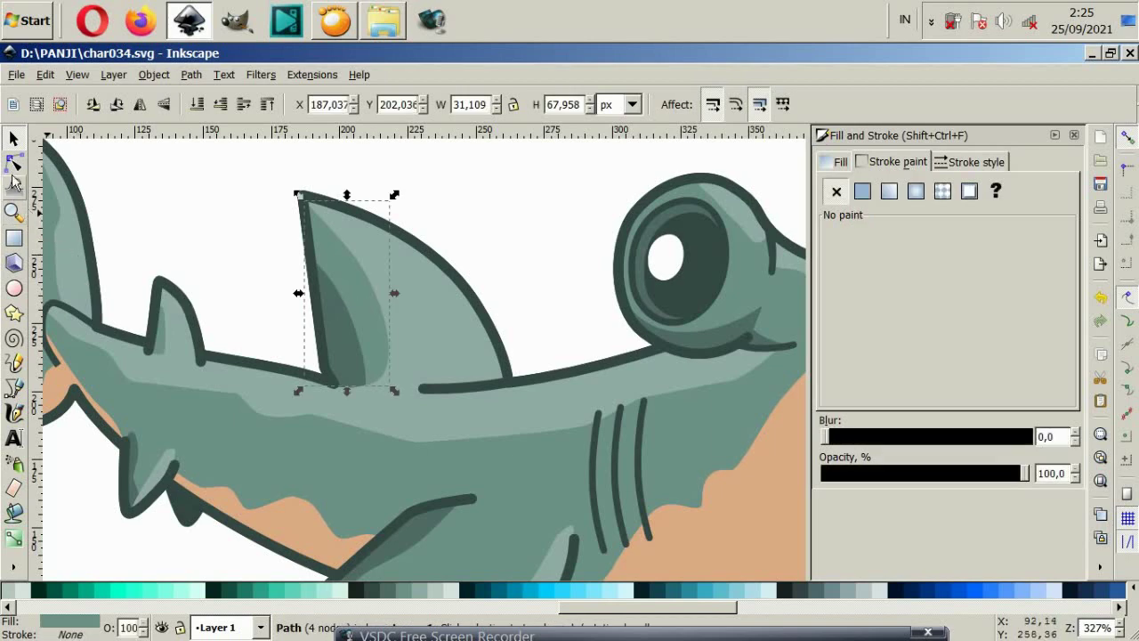
key(n)
scroll(369, 408, down, 2)
scroll(419, 445, down, 2)
click(389, 493)
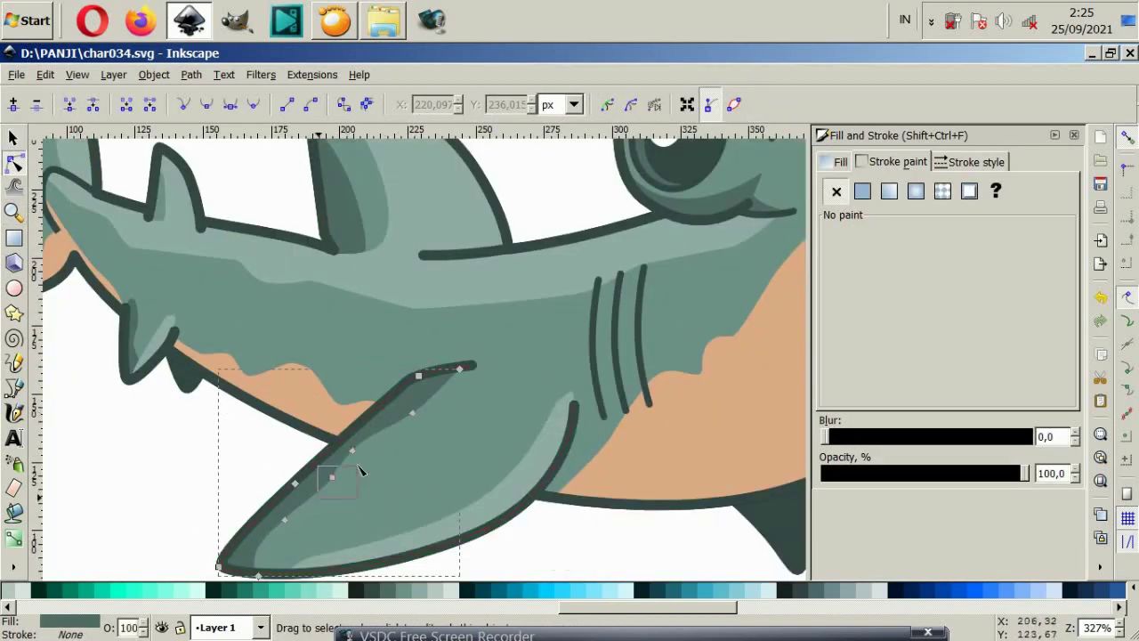
drag(359, 468, 417, 412)
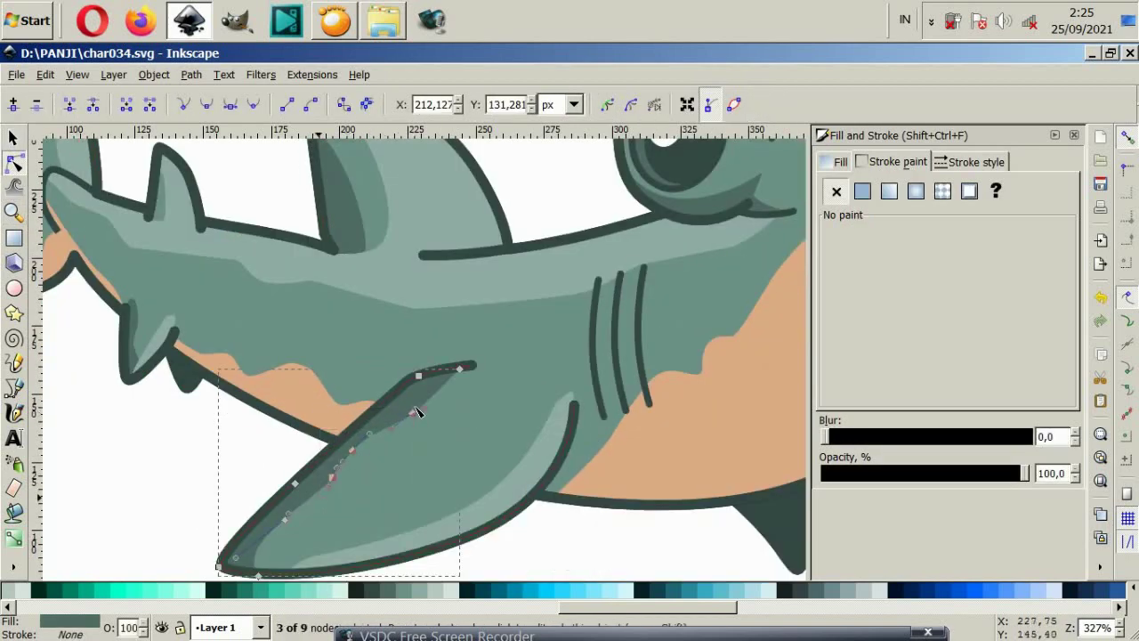
key(Delete)
click(286, 519)
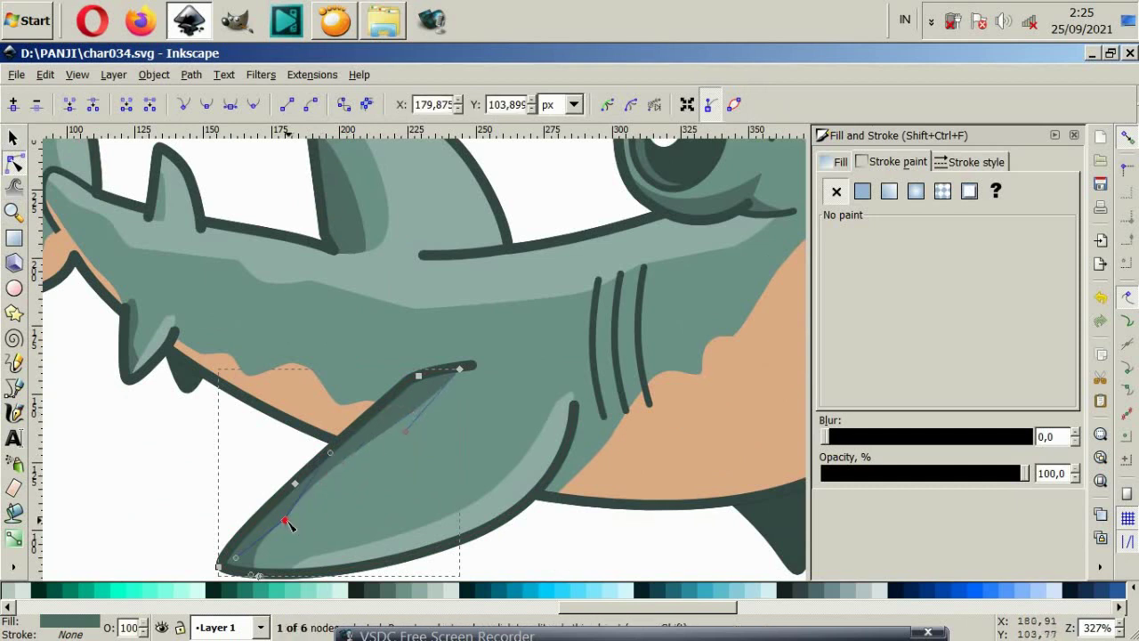
key(Delete)
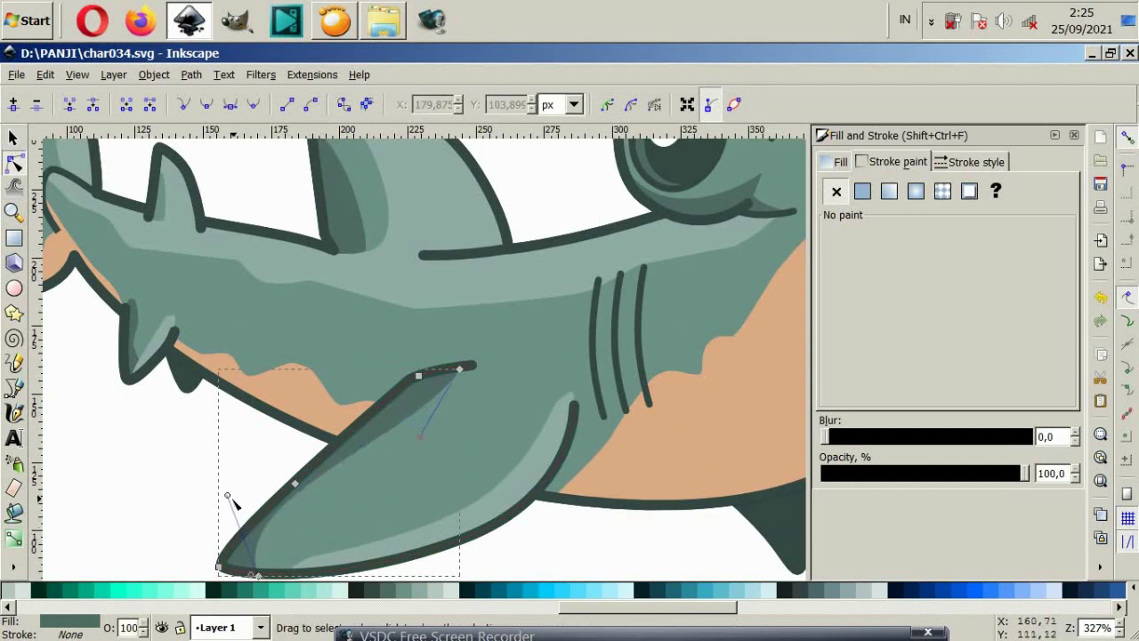
mouse_move(229, 497)
mouse_down()
mouse_move(254, 527)
mouse_move(286, 516)
mouse_up()
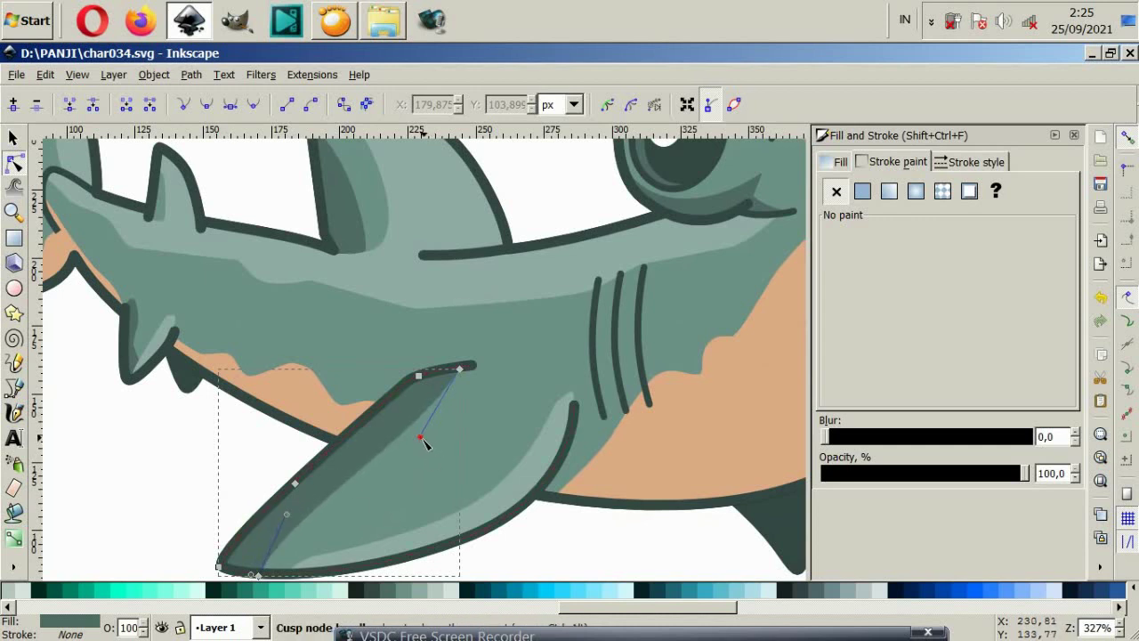
Step: Reshape the pectoral fin shading's inner curve so it bends toward the fin tip
drag(420, 438, 436, 396)
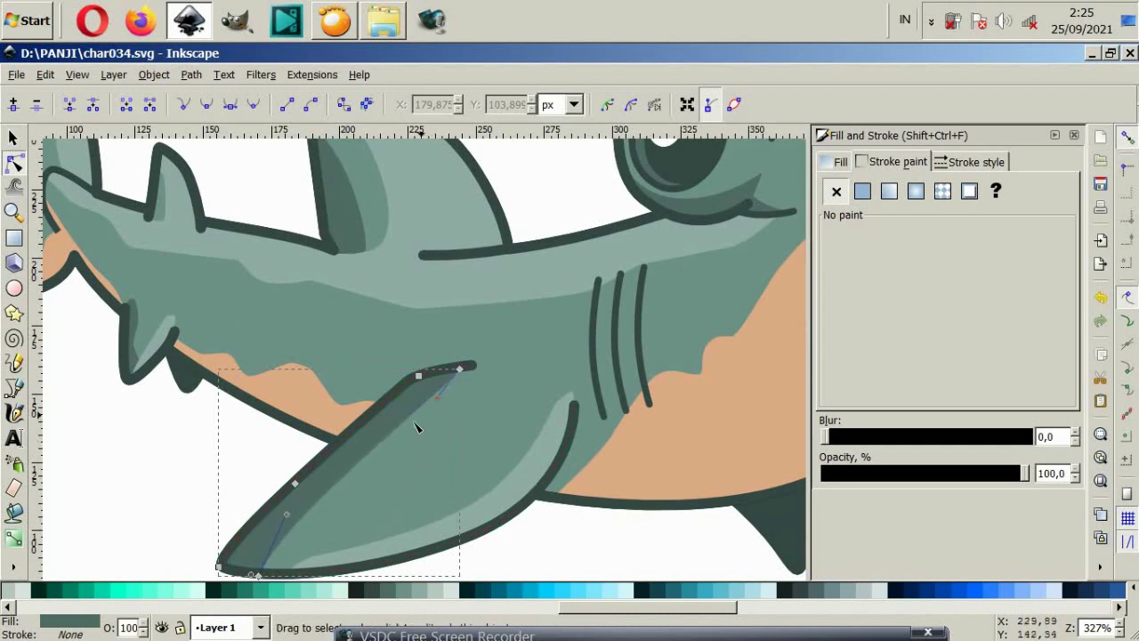
scroll(258, 551, down, 2)
ctrl+scroll(285, 490, up, 1)
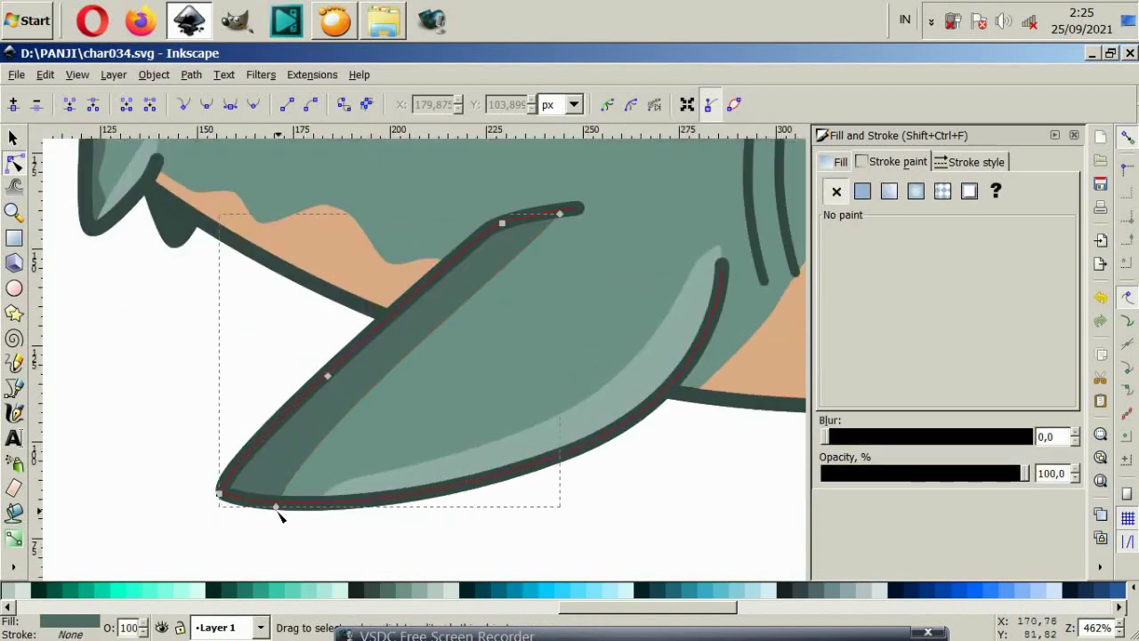
drag(277, 508, 258, 490)
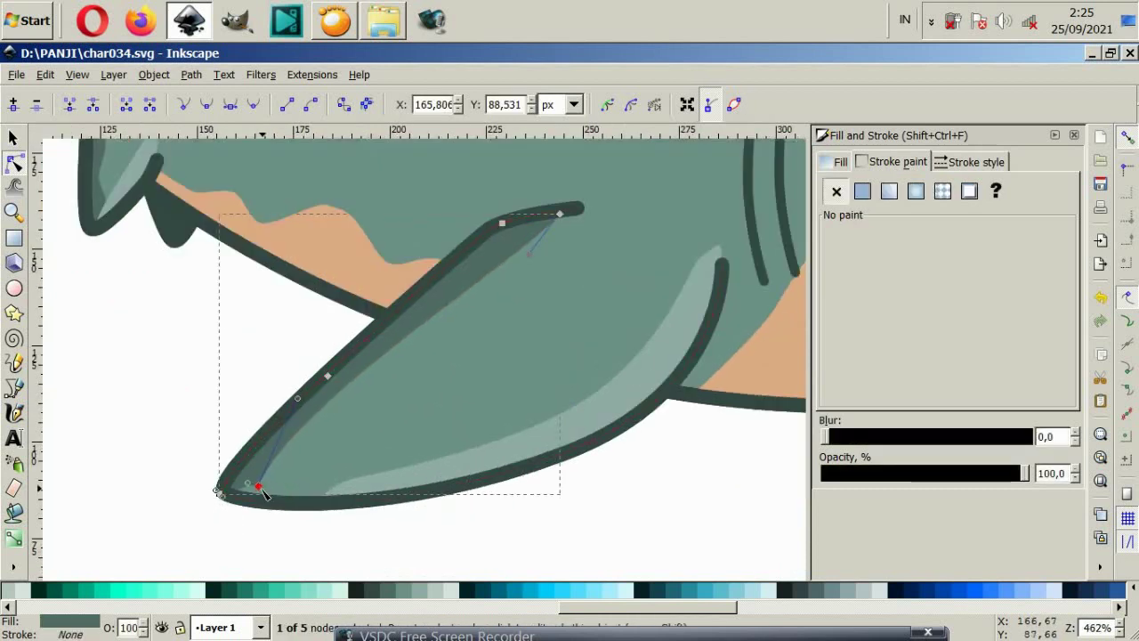
key(Delete)
mouse_move(252, 515)
mouse_down()
mouse_move(267, 520)
mouse_move(345, 485)
mouse_up()
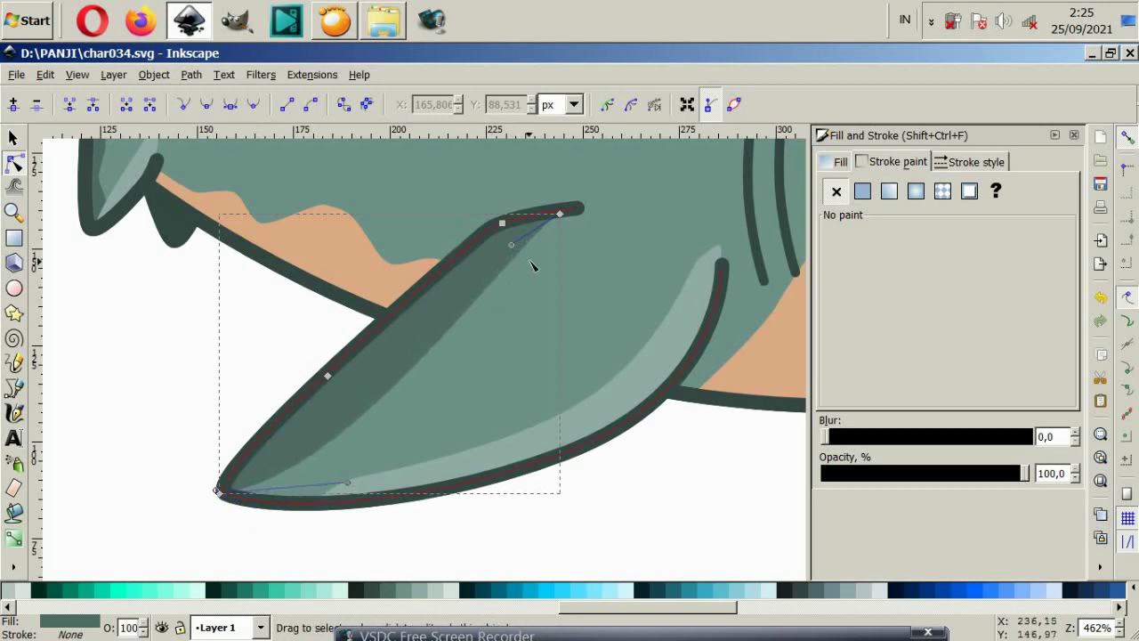
drag(512, 246, 574, 228)
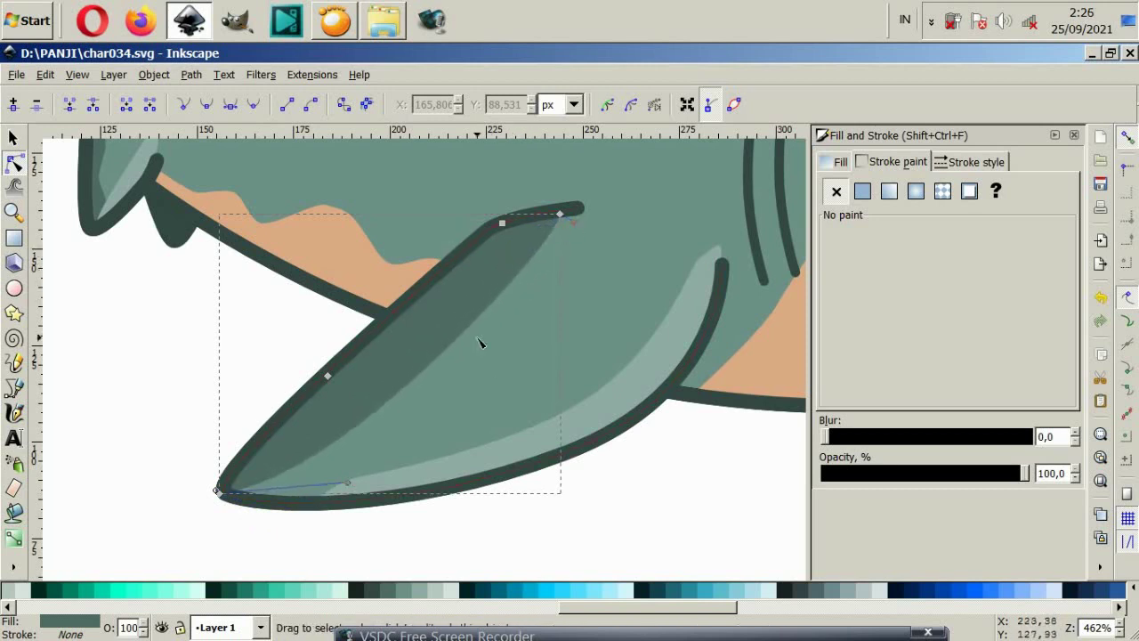
drag(452, 363, 445, 359)
click(430, 525)
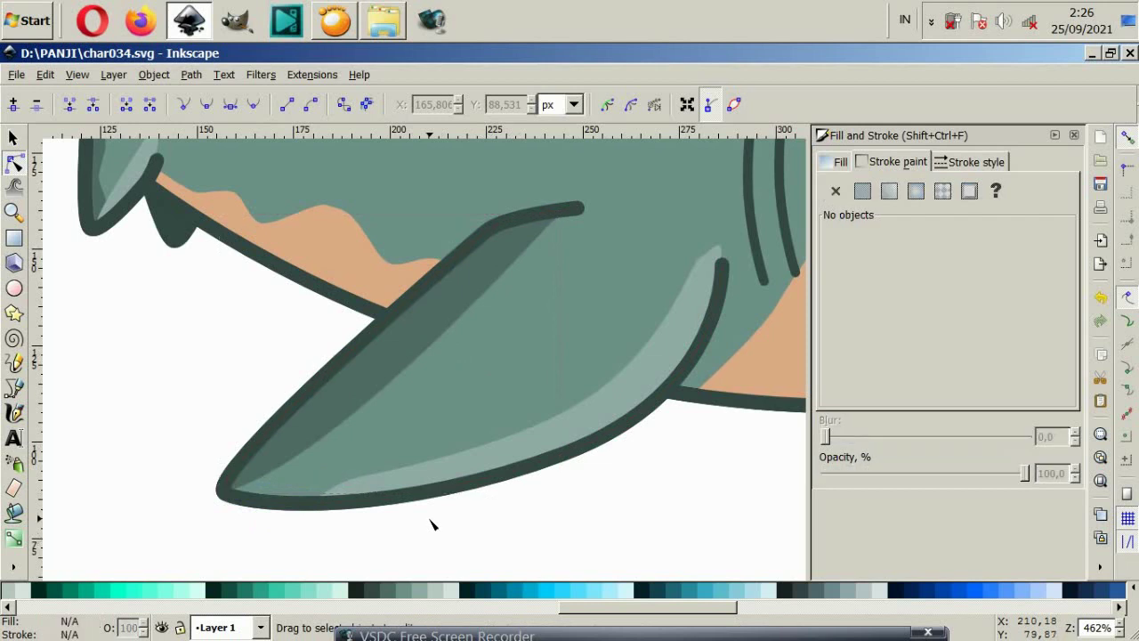
Step: Remove three extra nodes from the tail shading's inner curve and reshape it
key(5)
scroll(500, 525, right, 1)
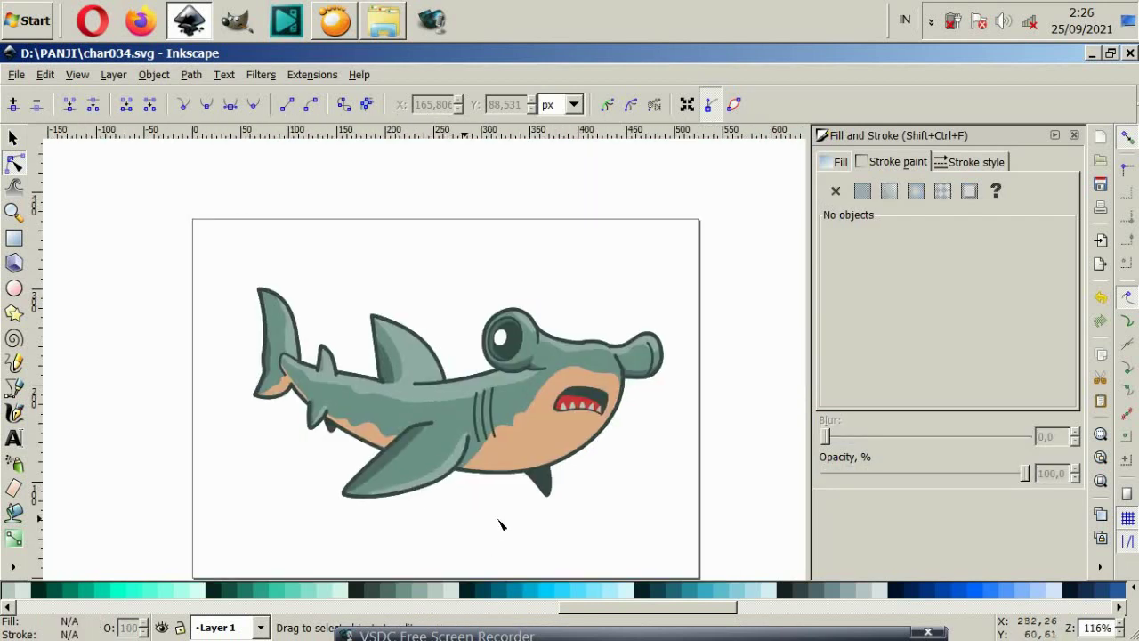
scroll(500, 525, down, 1)
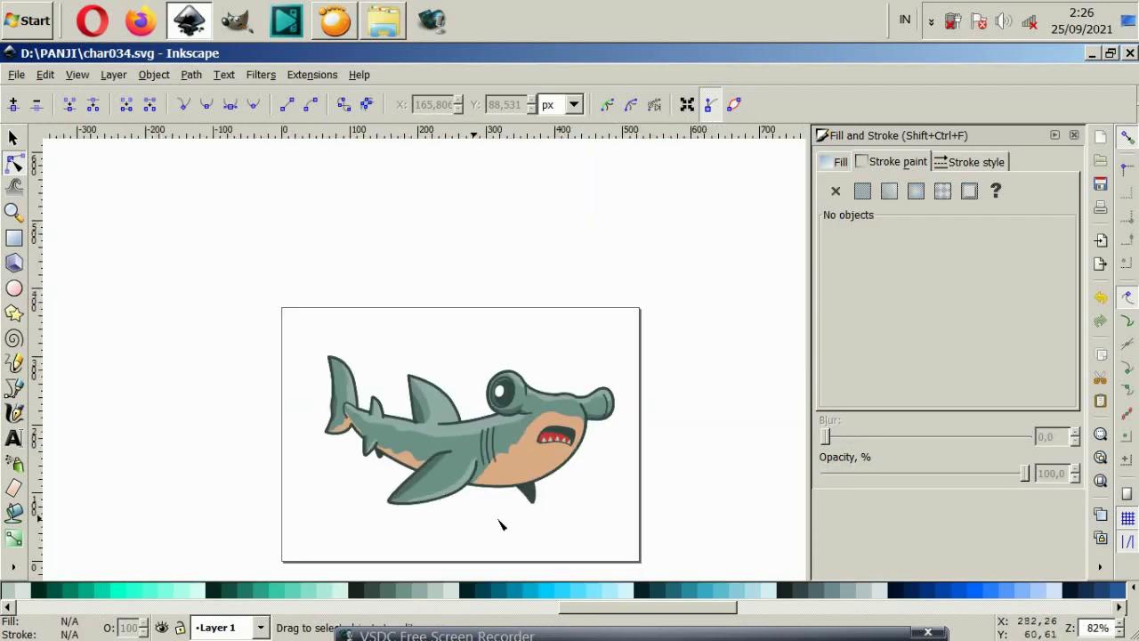
scroll(500, 525, up, 1)
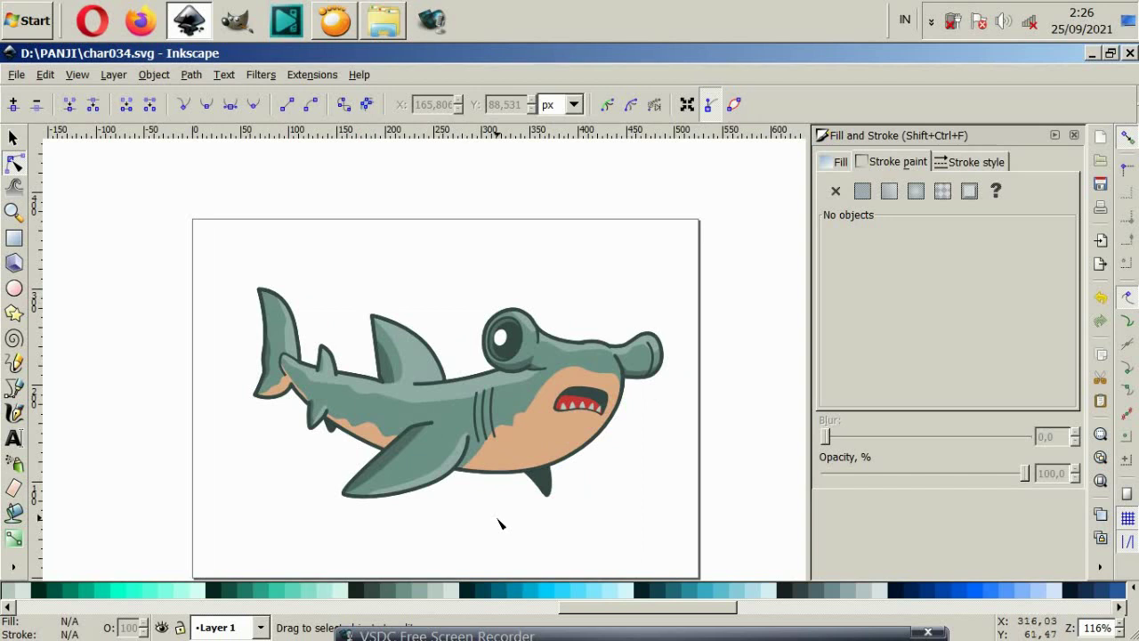
scroll(276, 359, up, 4)
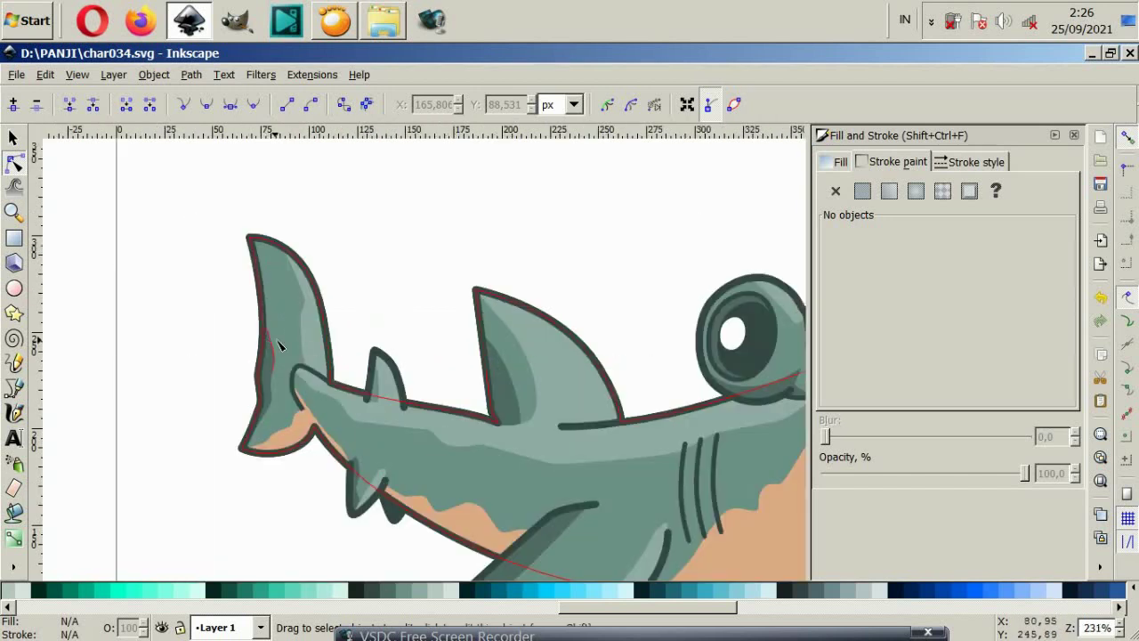
click(309, 360)
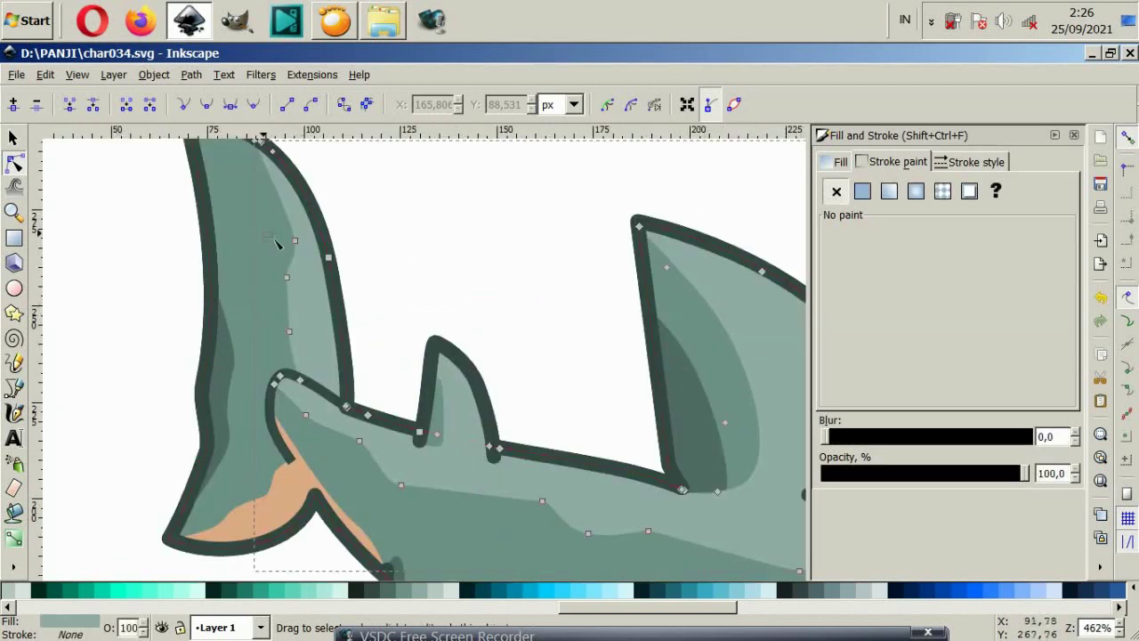
drag(276, 239, 298, 354)
key(Delete)
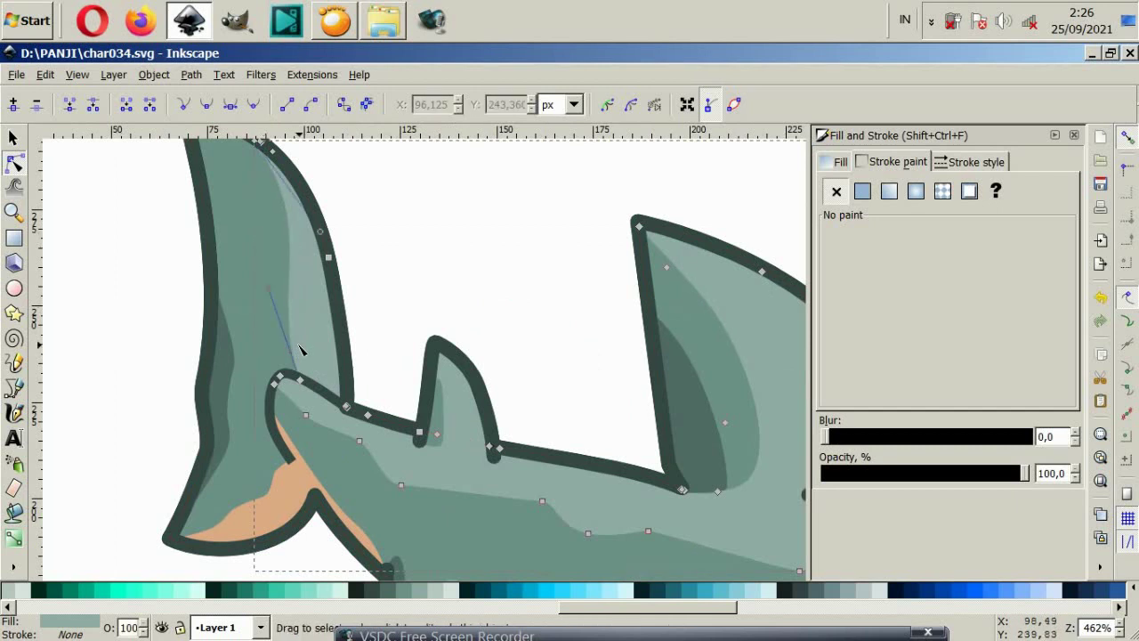
drag(270, 294, 307, 329)
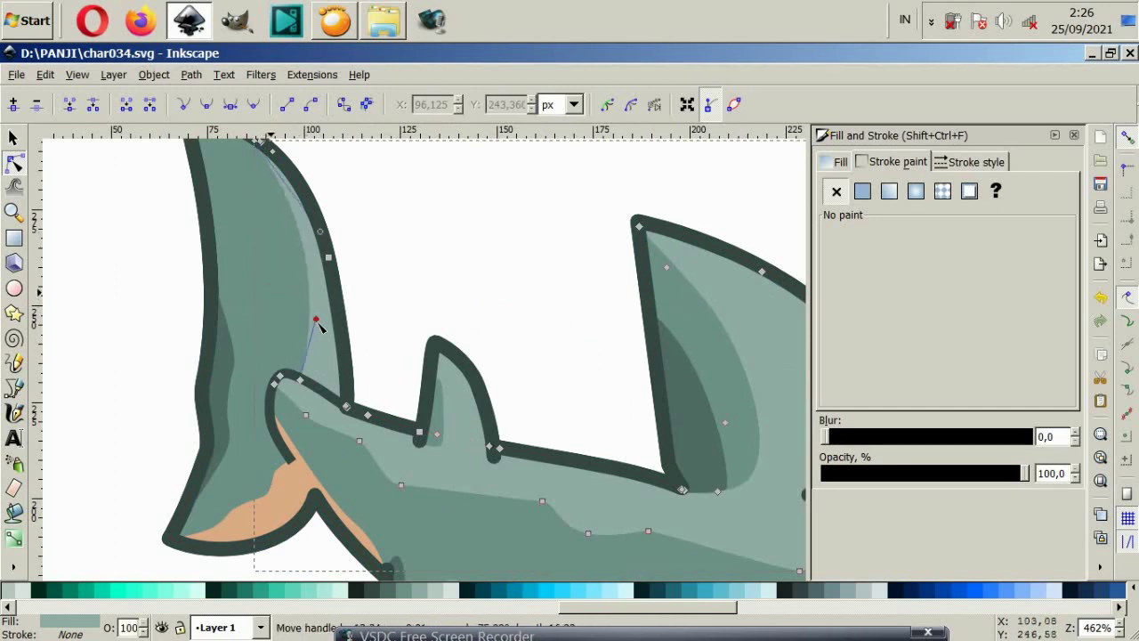
click(386, 321)
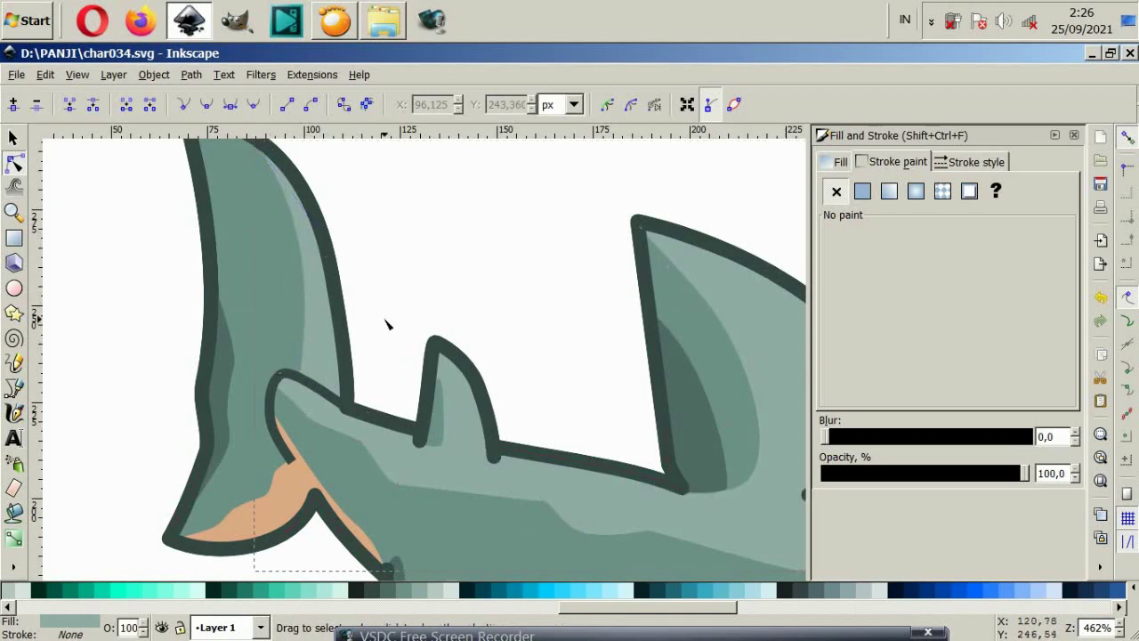
Step: Delete a node on the tail highlight and reshape its curve and top node
scroll(351, 398, down, 4)
scroll(348, 454, up, 2)
scroll(348, 455, up, 2)
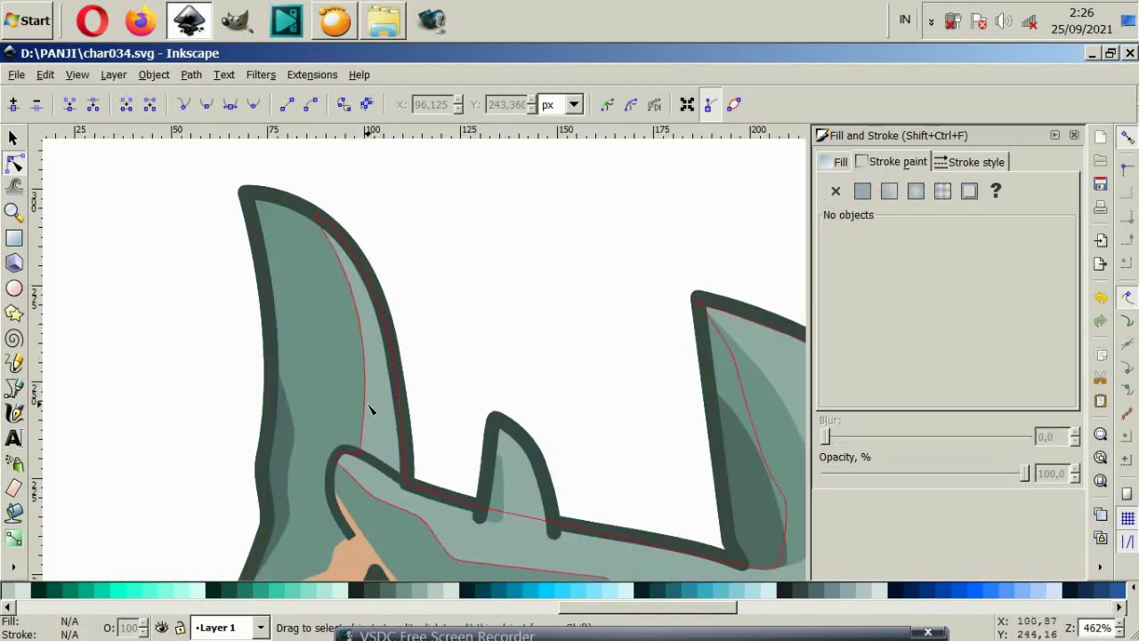
click(358, 463)
click(360, 458)
key(Delete)
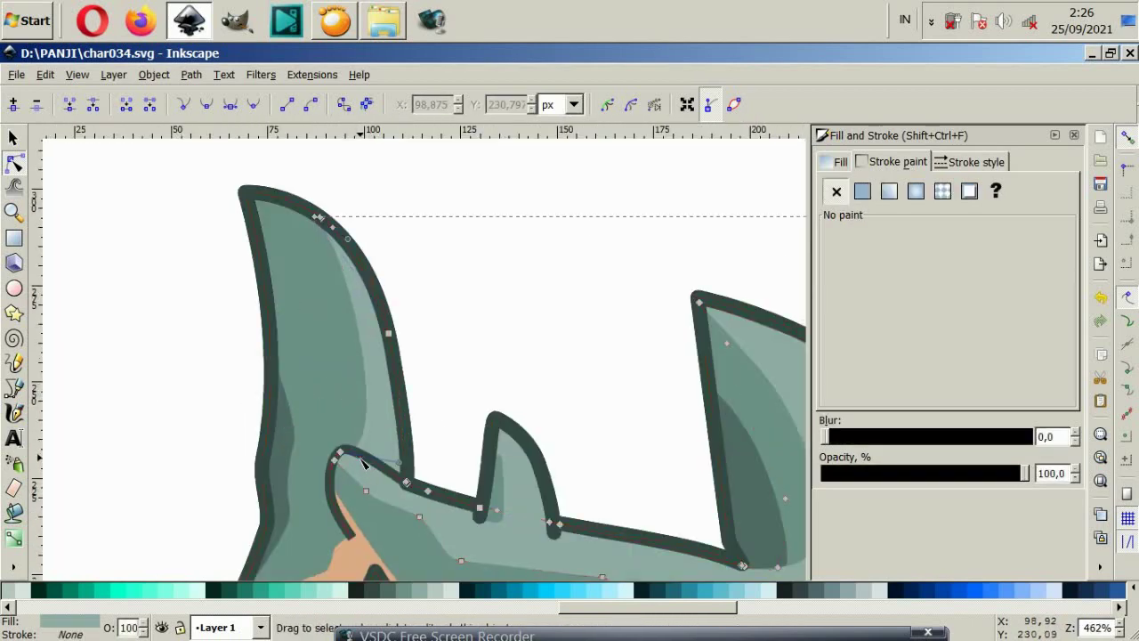
drag(377, 463, 346, 351)
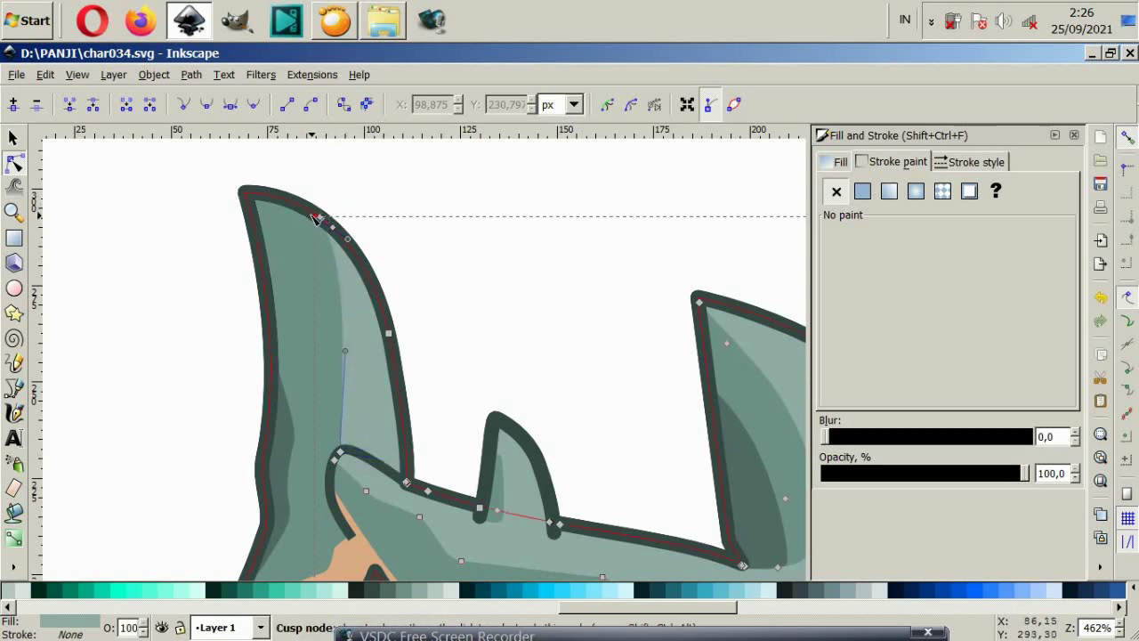
click(318, 217)
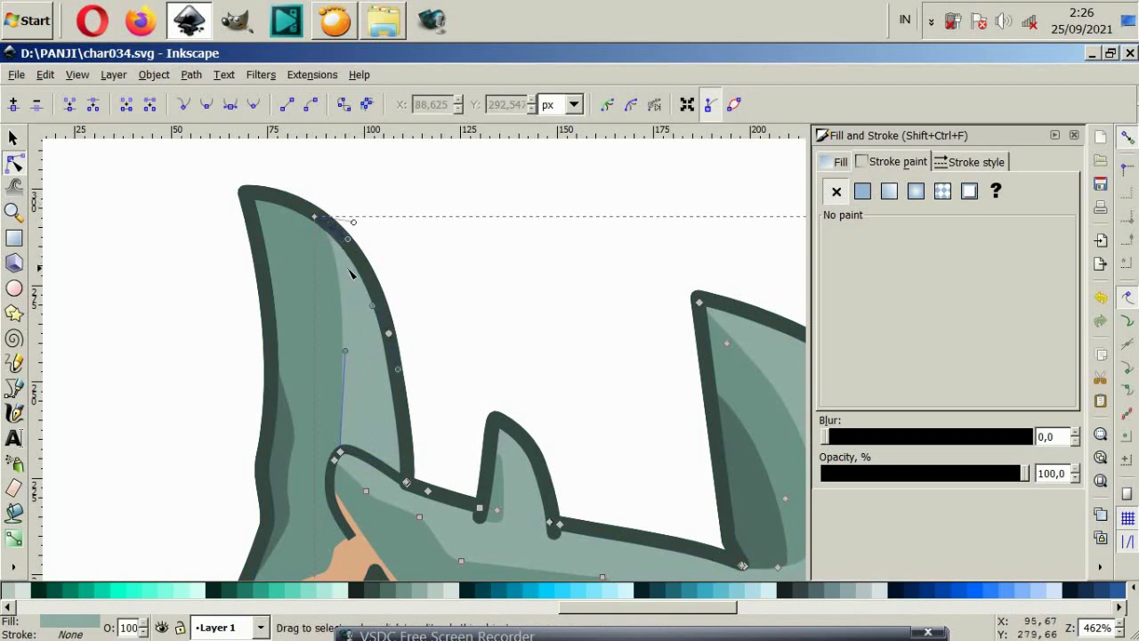
mouse_move(312, 218)
mouse_down()
mouse_move(270, 212)
mouse_move(317, 223)
mouse_up()
Step: Round the tail highlight's curve at the tail tip by adjusting its node handles
key(Escape)
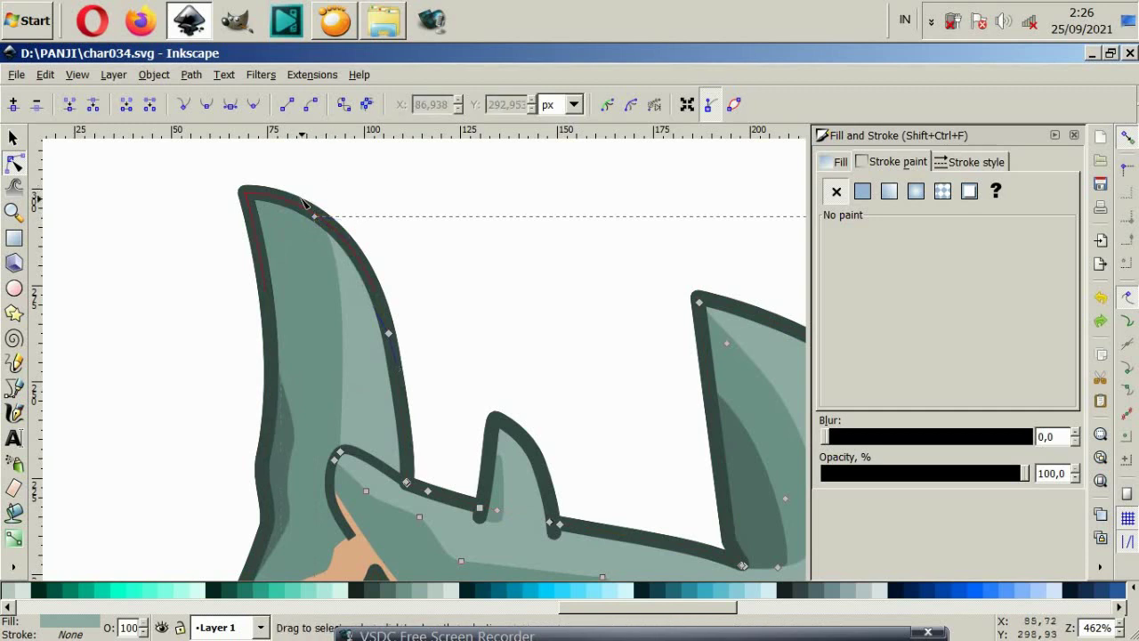
ctrl+scroll(330, 229, up, 4)
click(366, 215)
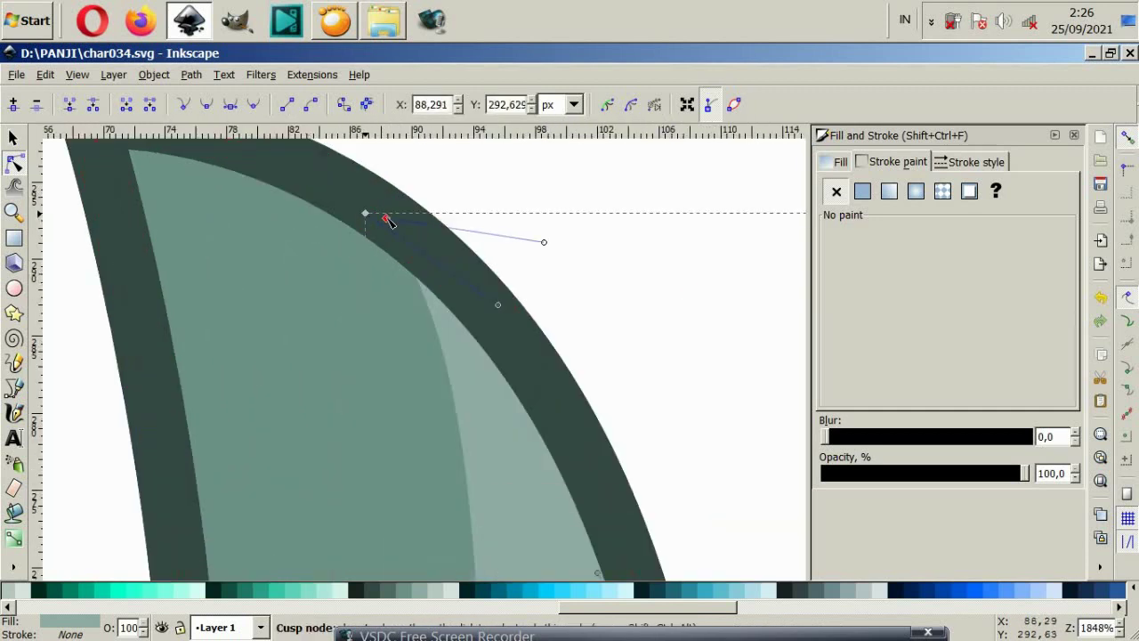
mouse_move(386, 222)
mouse_down()
mouse_move(392, 234)
mouse_move(241, 194)
mouse_up()
ctrl+scroll(354, 249, down, 2)
drag(333, 217, 476, 231)
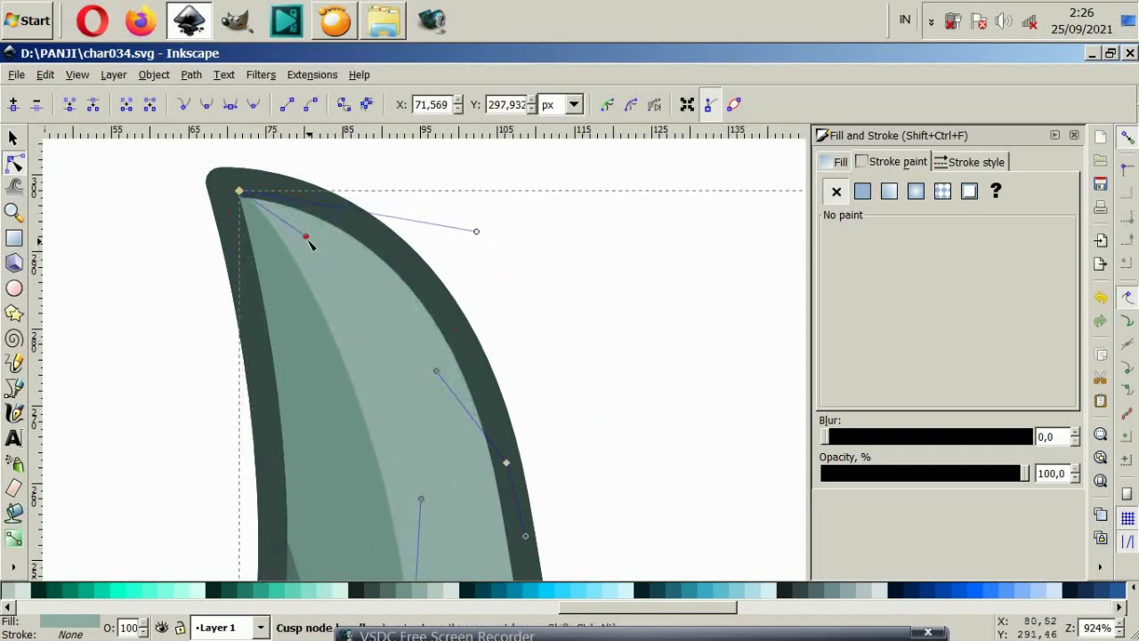
drag(305, 236, 391, 259)
click(608, 367)
Step: Zoom in on the tail and select its darker inner shading path
click(608, 368)
ctrl+scroll(596, 378, down, 2)
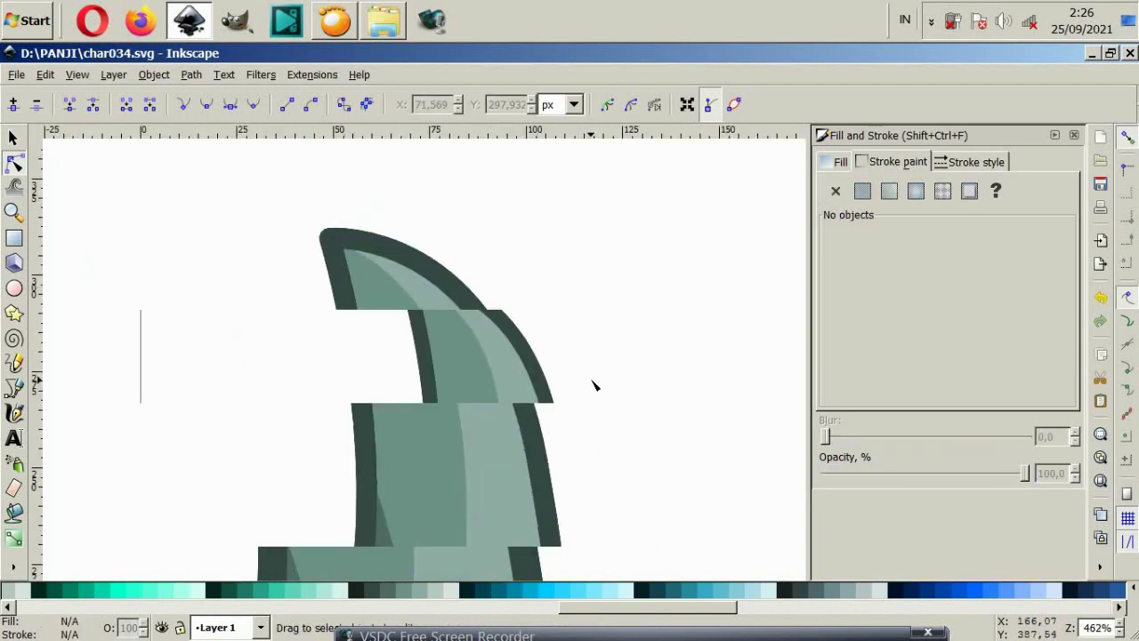
ctrl+scroll(623, 418, down, 2)
ctrl+scroll(637, 450, down, 1)
ctrl+scroll(525, 427, down, 1)
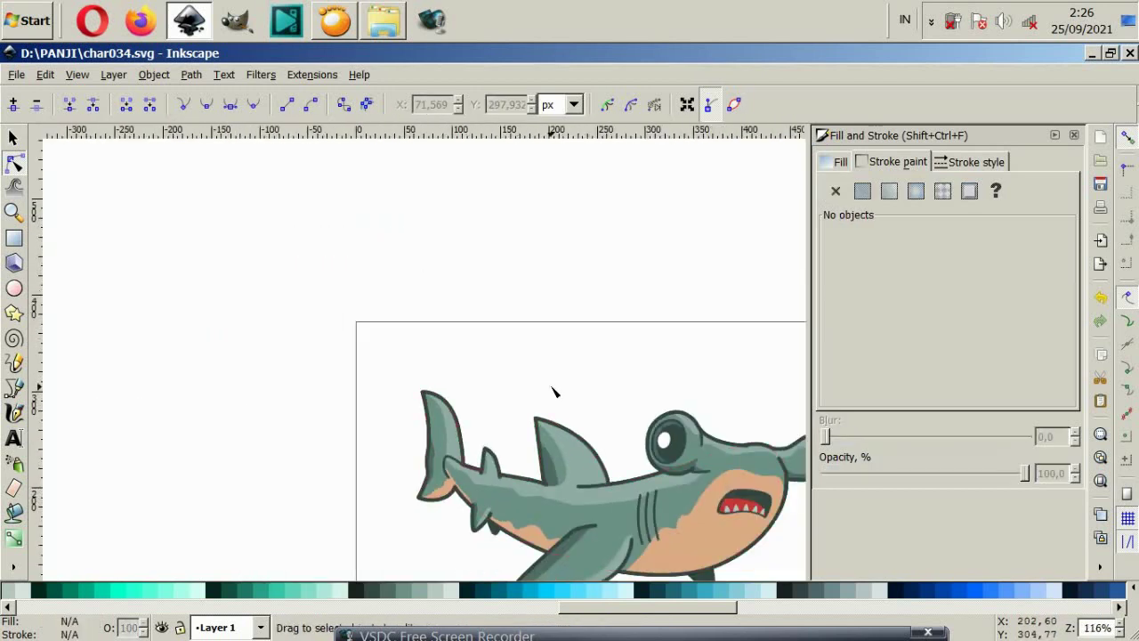
ctrl+scroll(570, 400, down, 1)
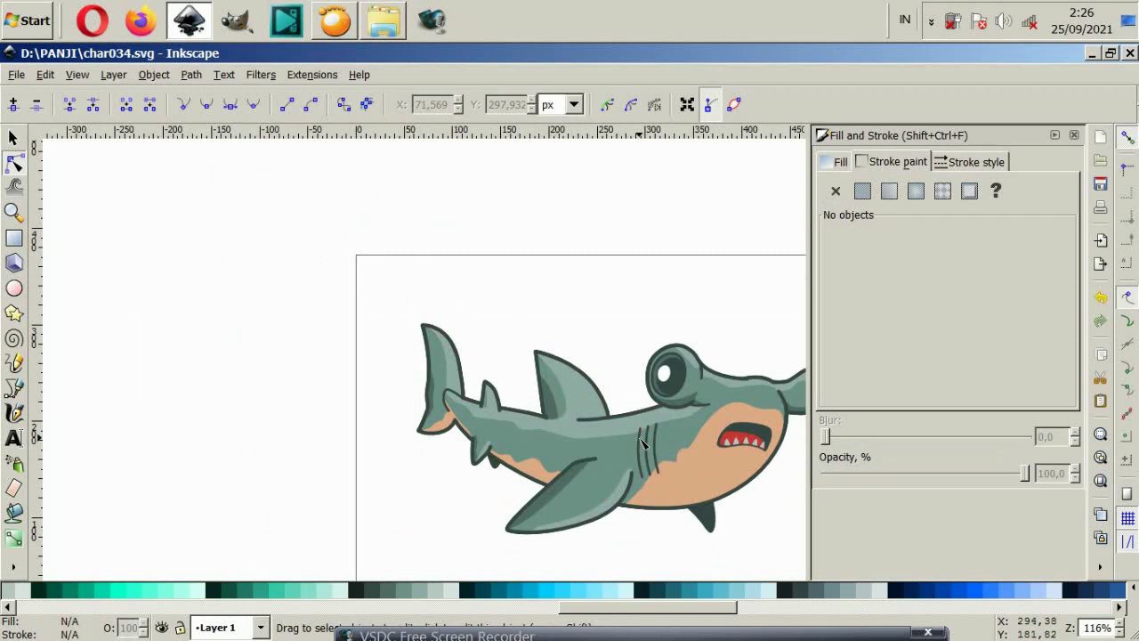
scroll(431, 417, right, 2)
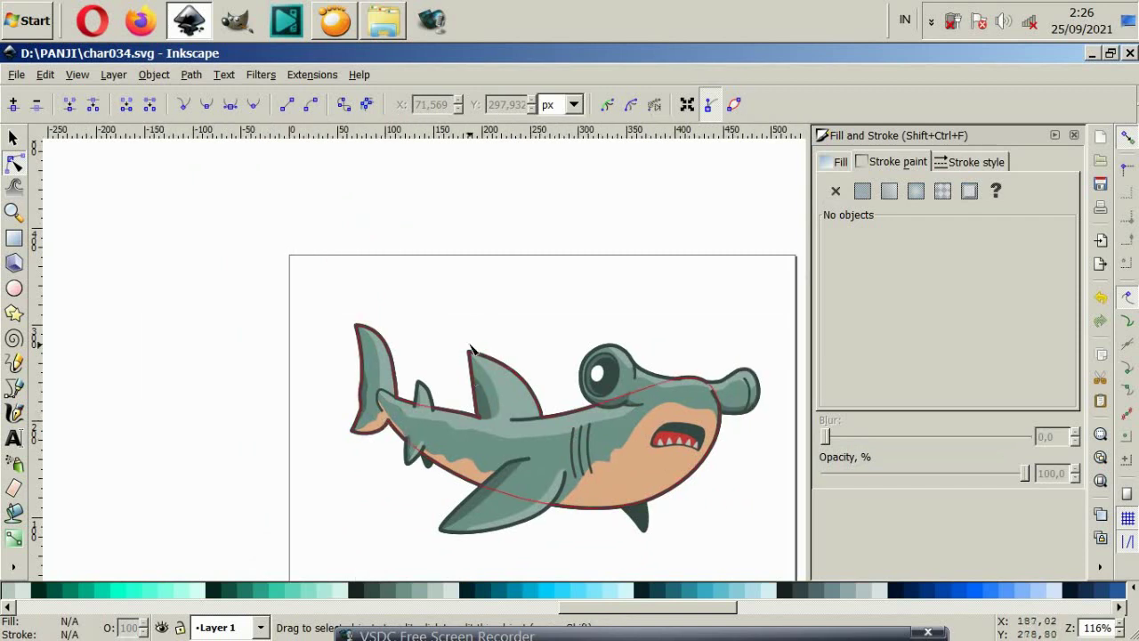
ctrl+scroll(363, 415, up, 2)
click(365, 401)
ctrl+scroll(372, 405, up, 2)
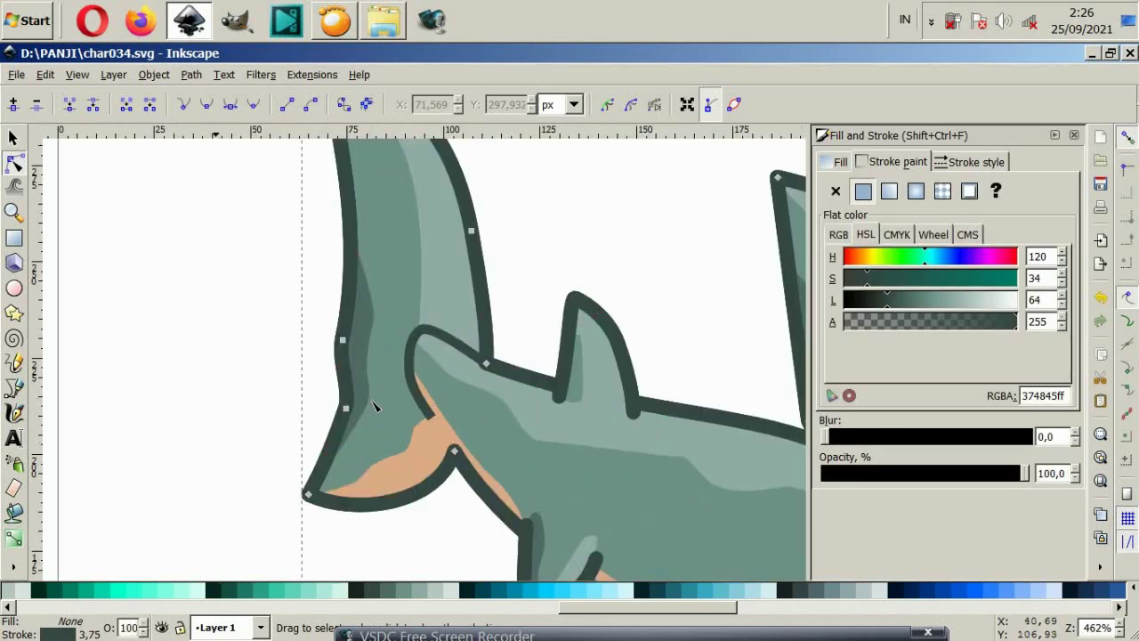
click(374, 406)
Step: Reshape the dark inner tail shading curve along the fin's leading edge
click(371, 374)
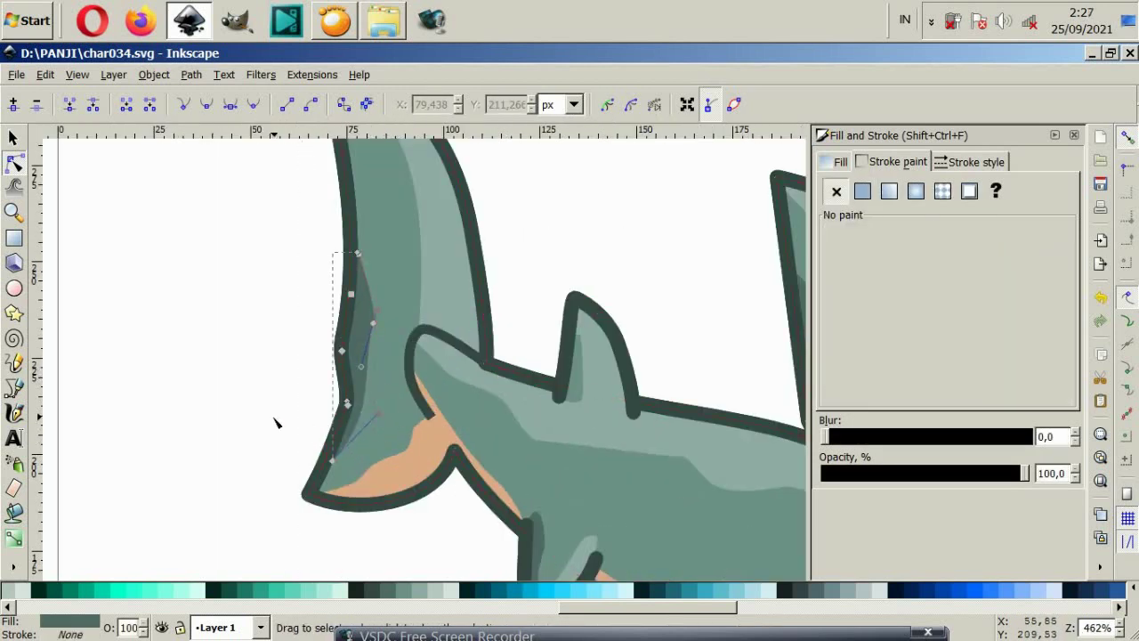
click(275, 419)
click(361, 357)
click(381, 371)
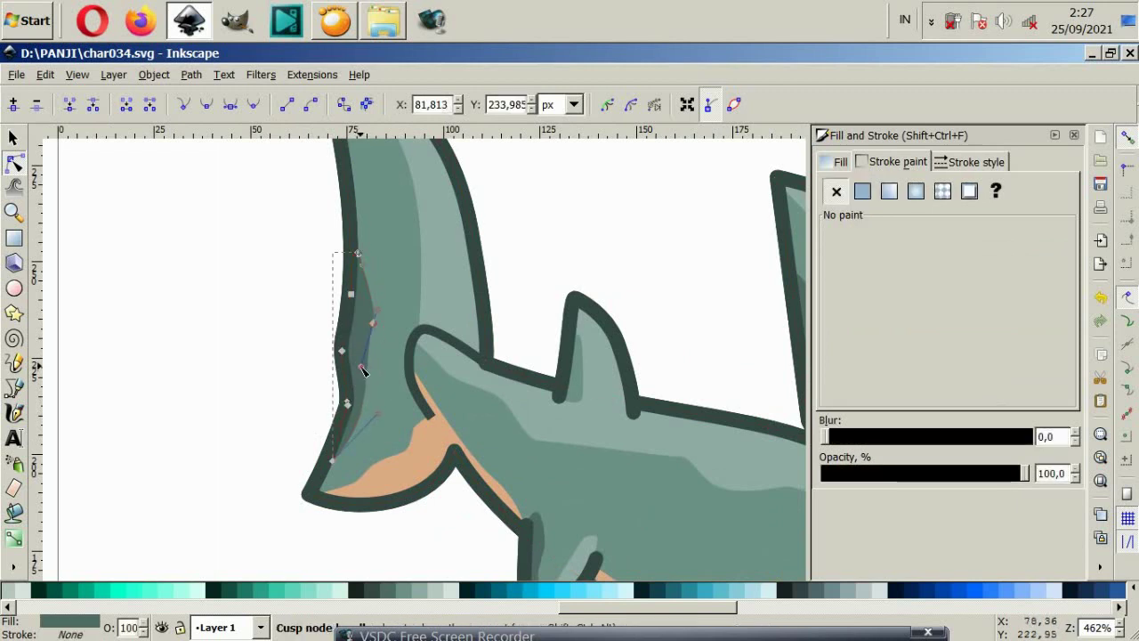
drag(370, 374, 374, 339)
click(264, 364)
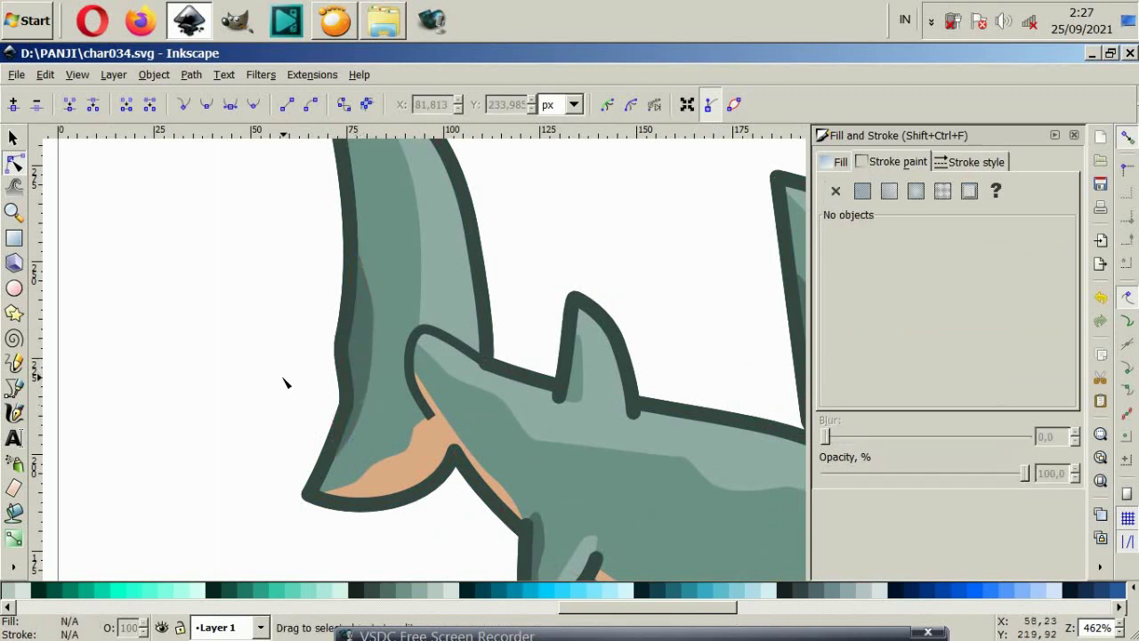
scroll(241, 552, down, 4)
scroll(338, 484, down, 1)
scroll(431, 512, down, 2)
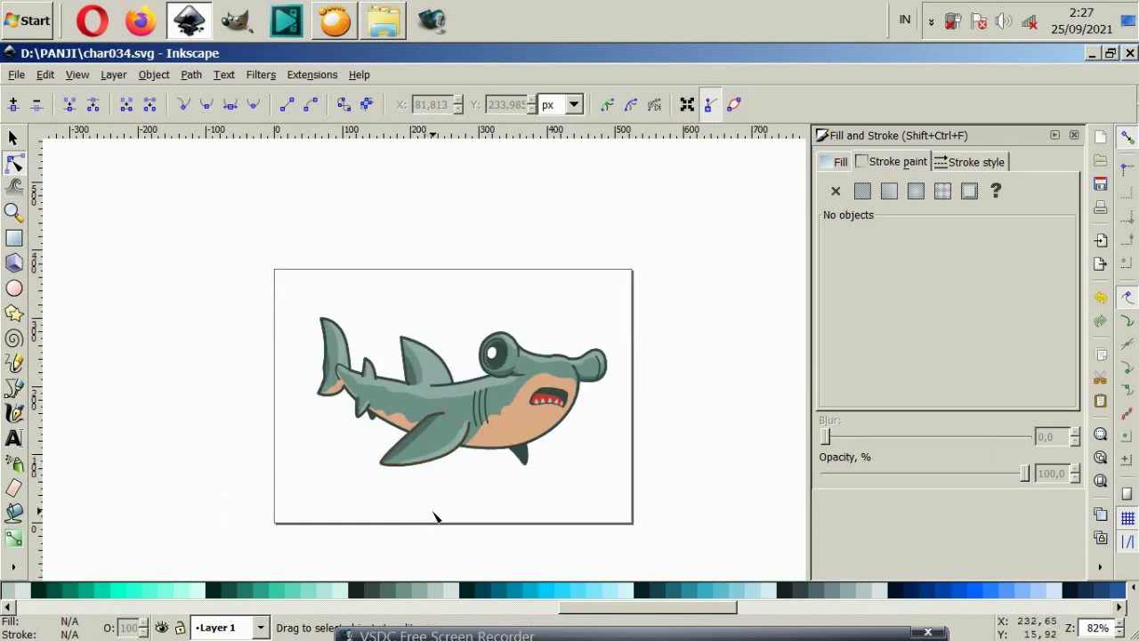
scroll(388, 381, up, 4)
Step: Pull the fin shading's inner and base points down toward the fin base
click(397, 320)
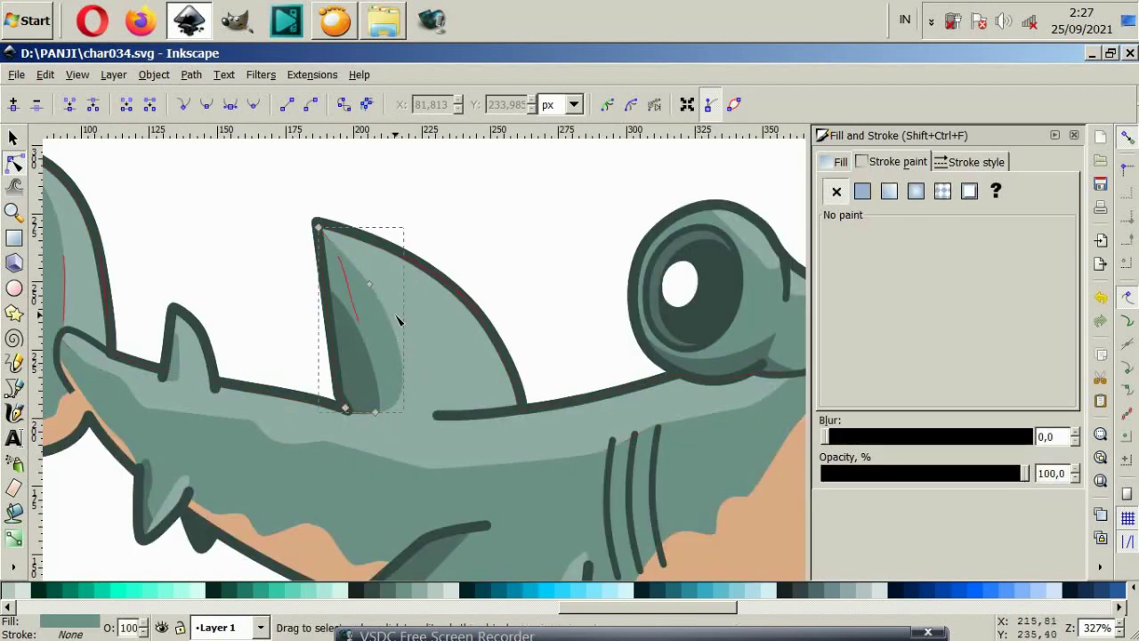
mouse_move(373, 288)
mouse_down()
mouse_move(381, 317)
mouse_move(372, 330)
mouse_up()
drag(426, 414, 446, 420)
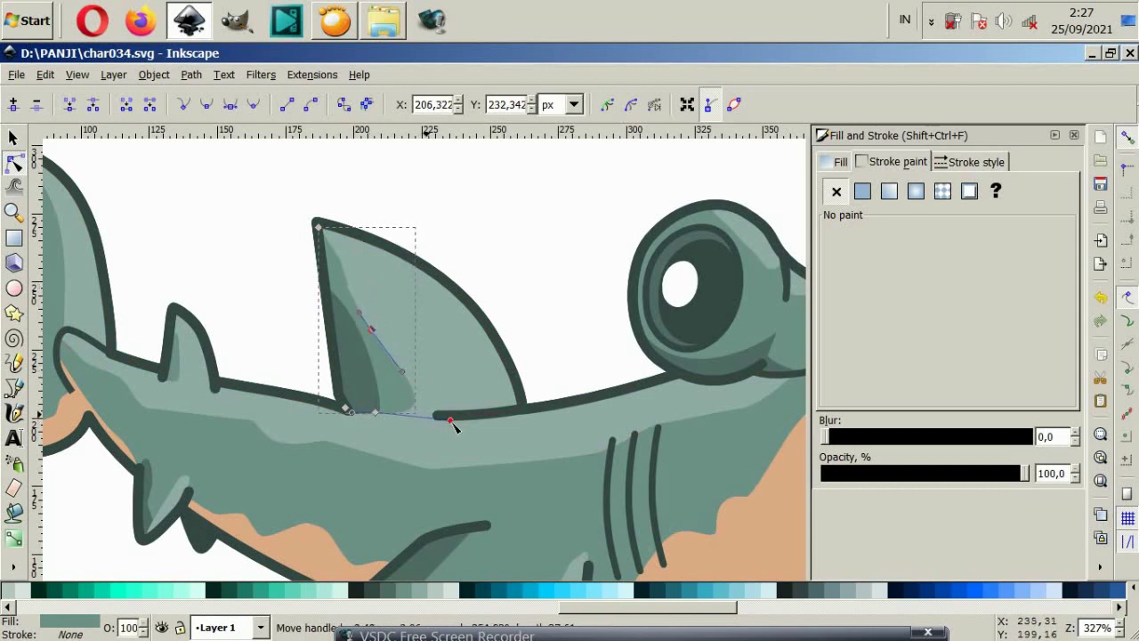
click(528, 363)
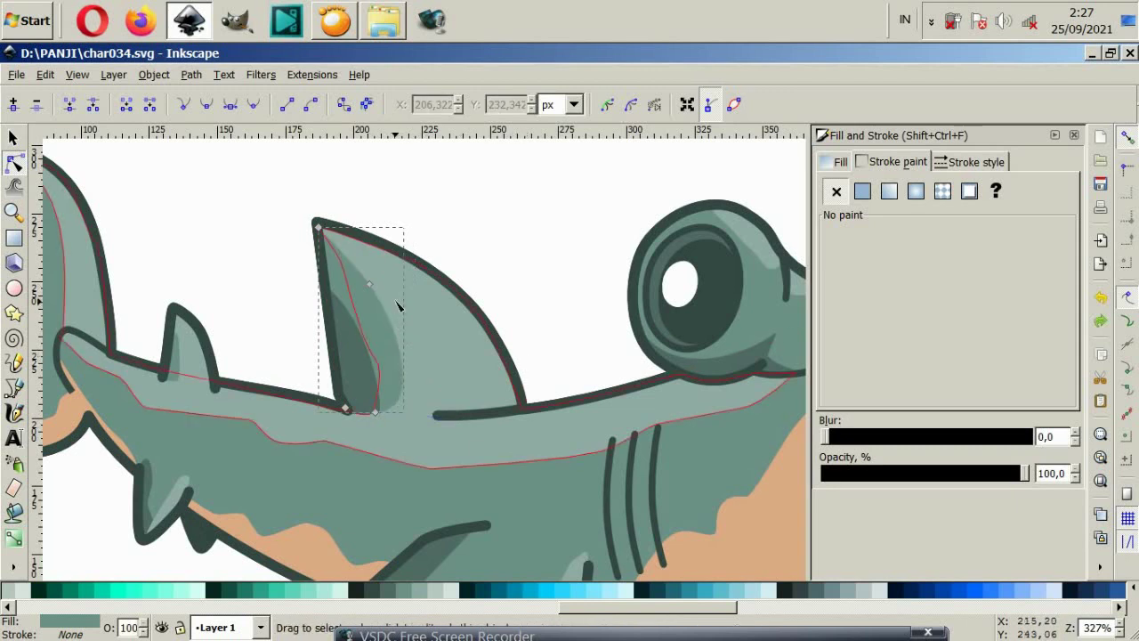
drag(372, 284, 363, 282)
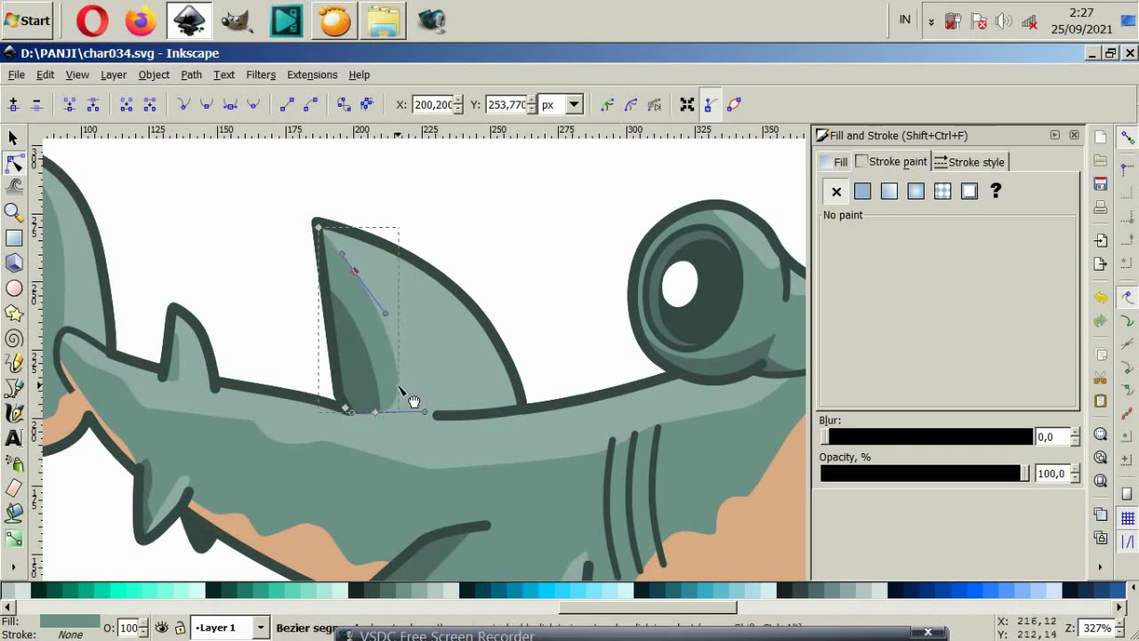
drag(400, 387, 437, 412)
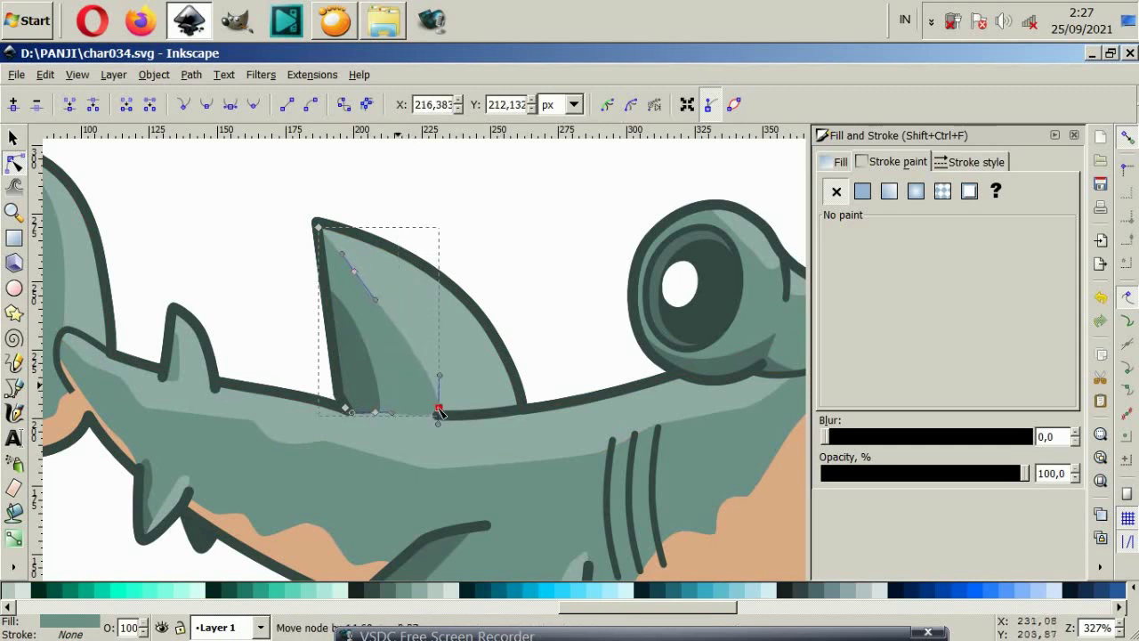
click(441, 413)
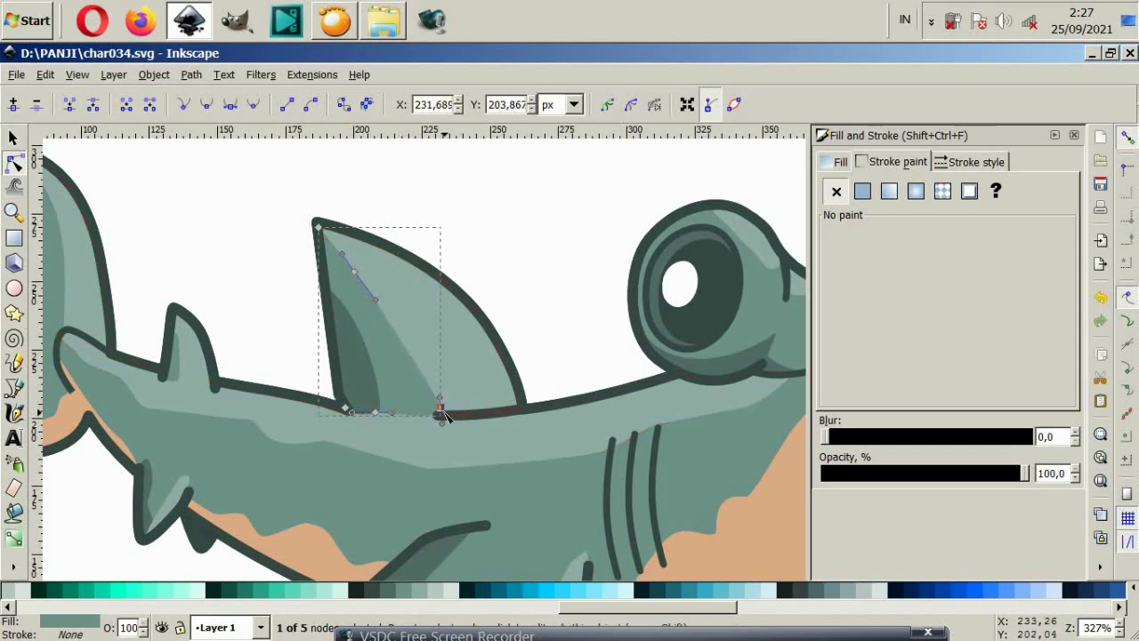
drag(441, 413, 417, 408)
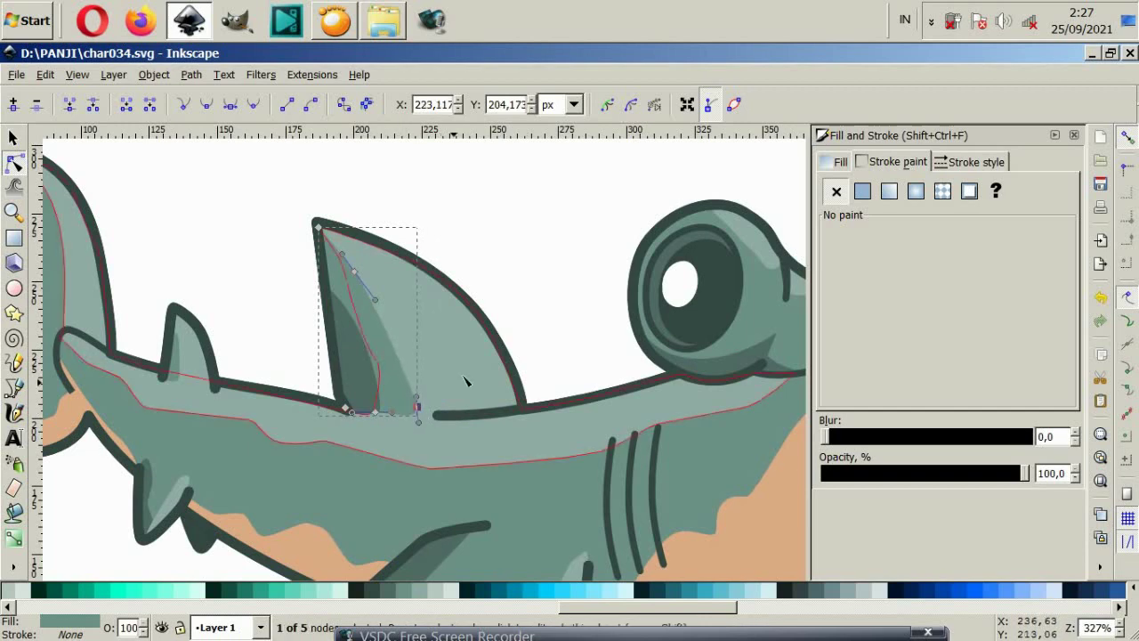
key(Escape)
key(5)
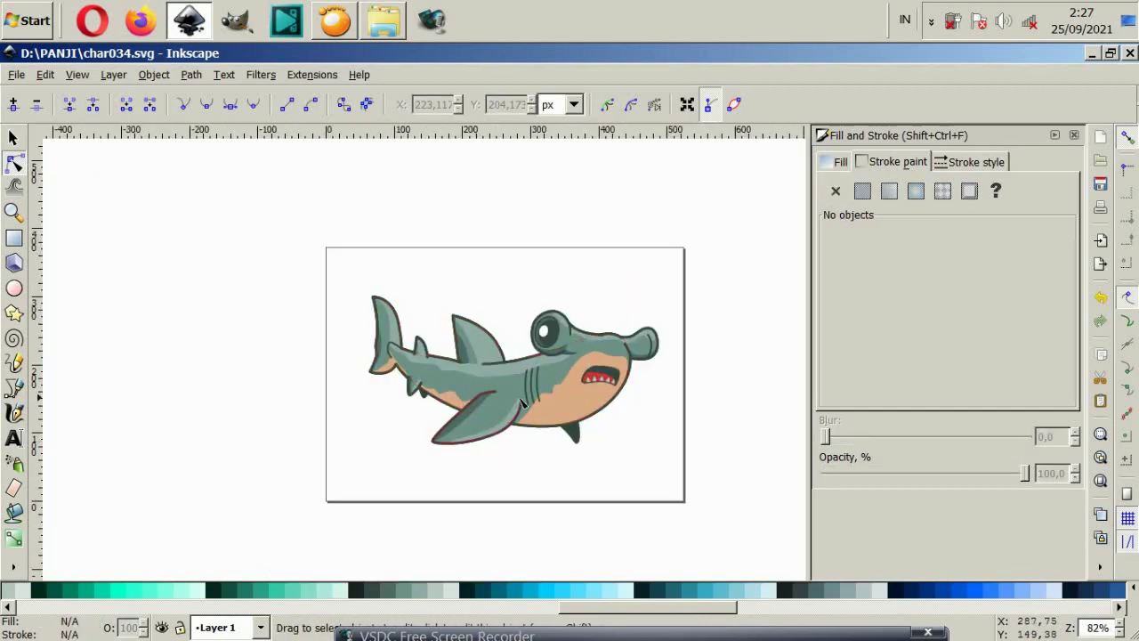
Step: Fine-tune the bottom corners of the light and dark fin shading shapes
scroll(437, 364, up, 3)
scroll(448, 300, up, 3)
click(422, 295)
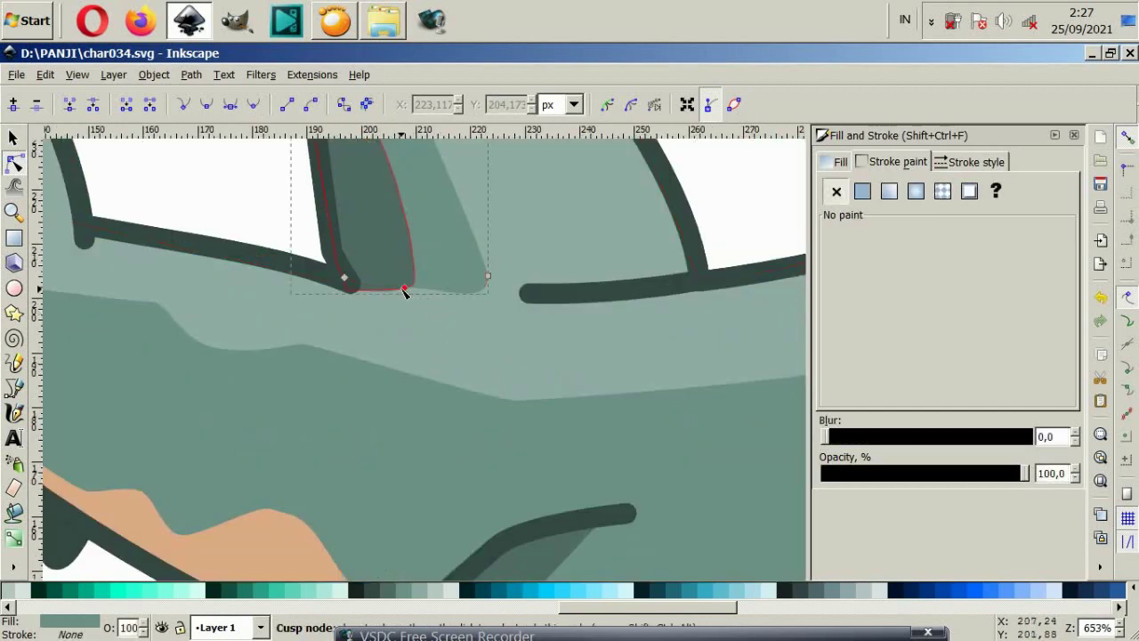
drag(403, 293, 415, 299)
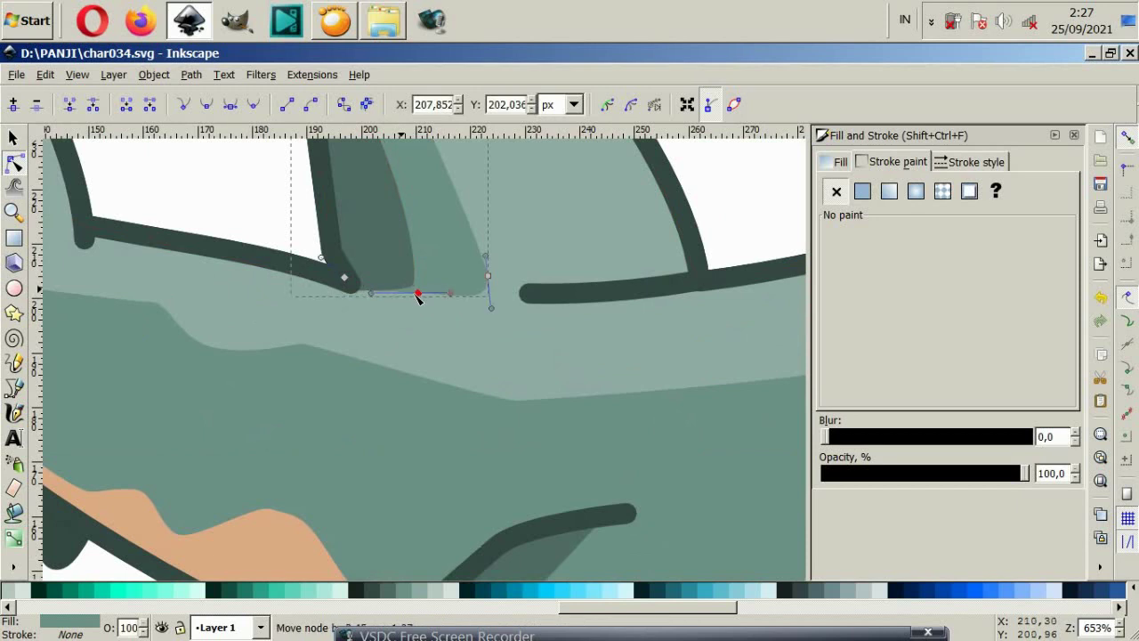
drag(346, 280, 335, 285)
click(345, 263)
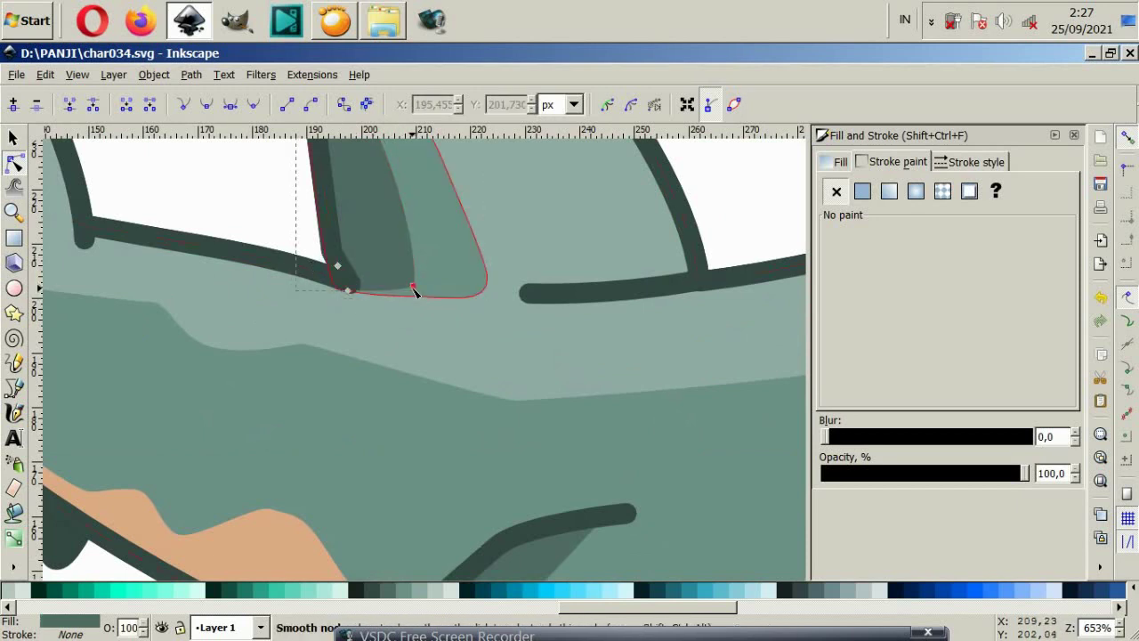
drag(411, 283, 407, 296)
key(Escape)
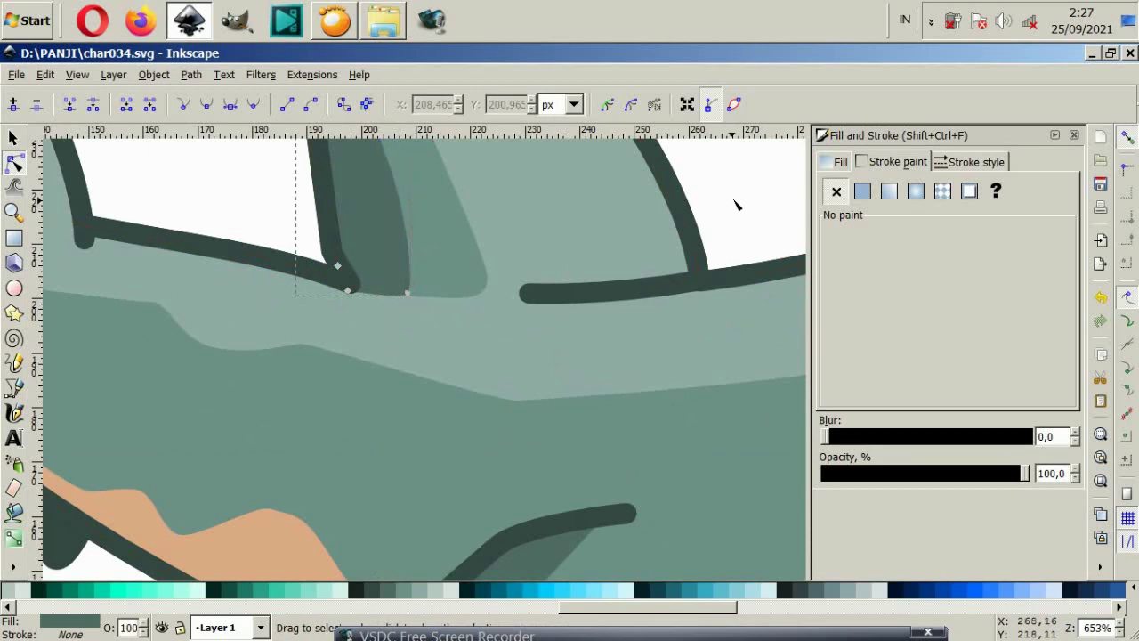
key(Escape)
scroll(712, 305, down, 4)
scroll(712, 307, down, 1)
Step: Select the dorsal fin's dark shading and drag one of its points slightly down
scroll(703, 328, down, 1)
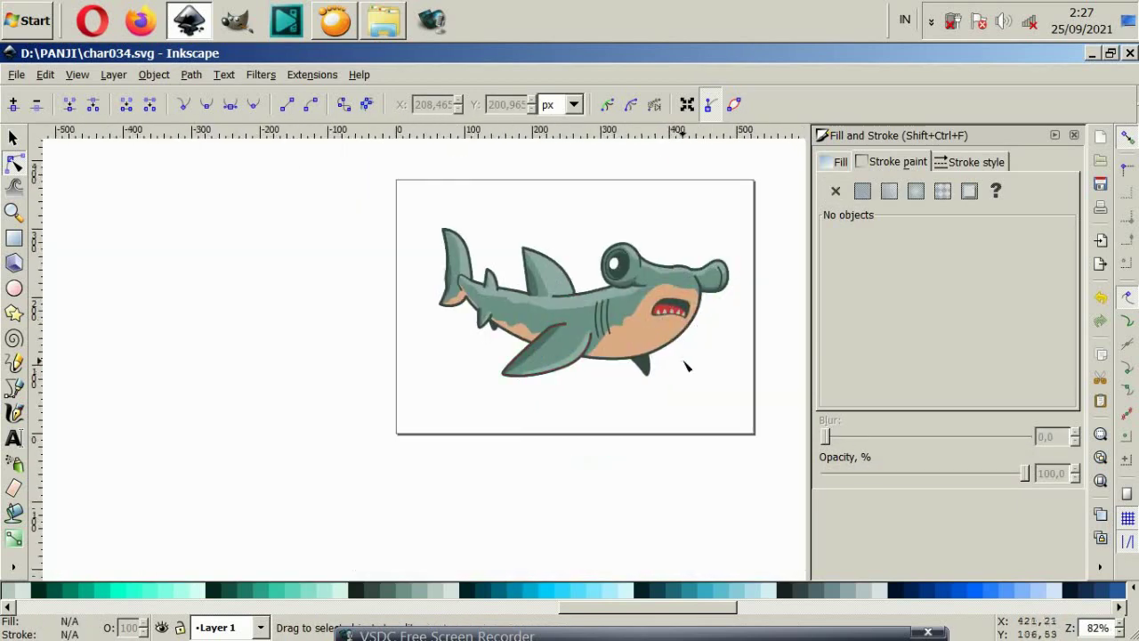
scroll(690, 387, right, 1)
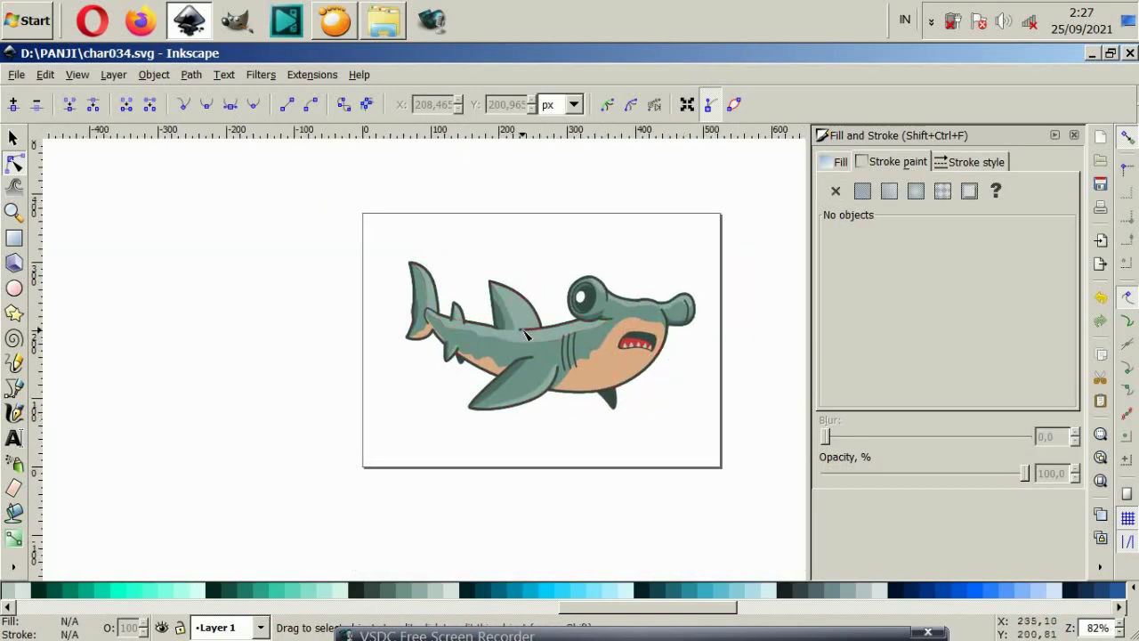
scroll(525, 331, up, 3)
click(469, 312)
drag(458, 272, 454, 299)
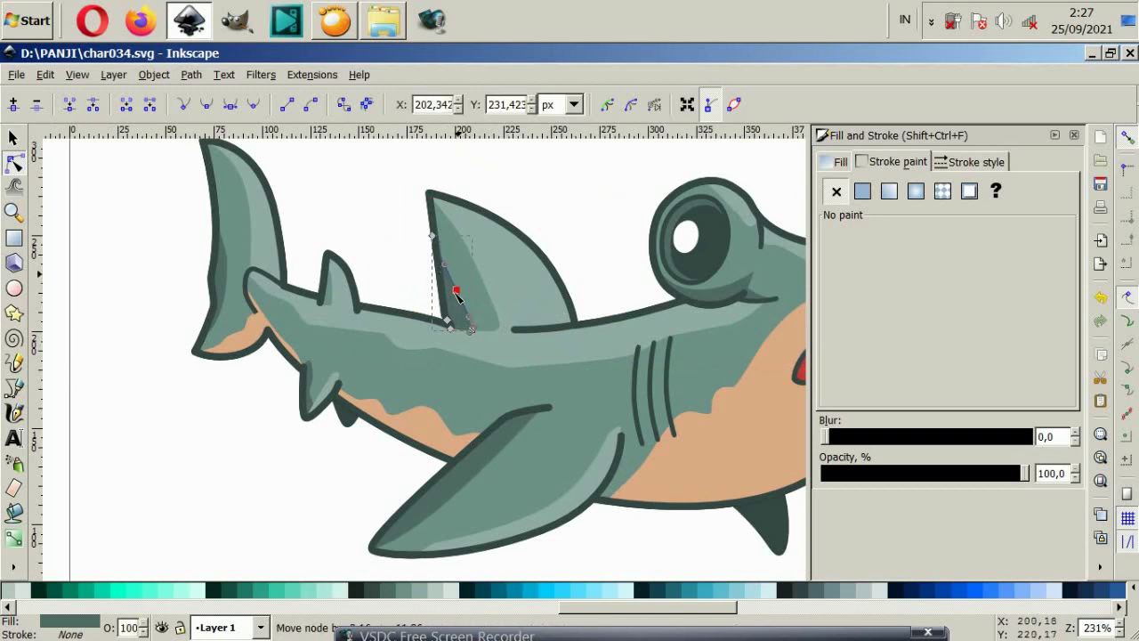
click(402, 272)
key(Escape)
key(5)
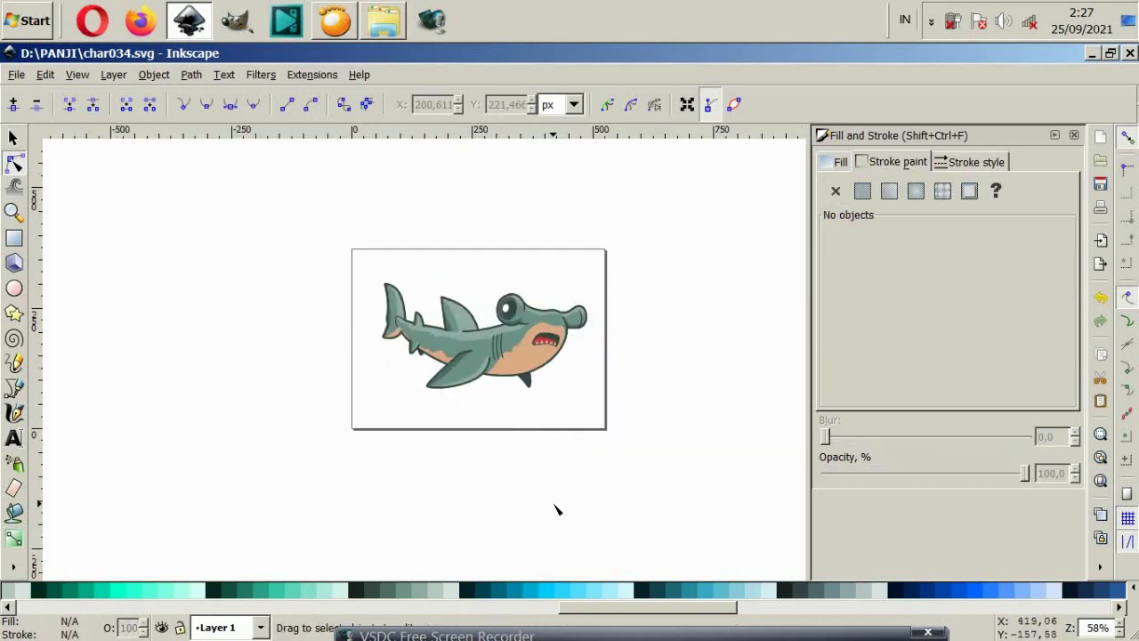
Step: Bend the fin shape's curved edge up and to the right
ctrl+scroll(447, 336, up, 2)
ctrl+scroll(386, 326, up, 4)
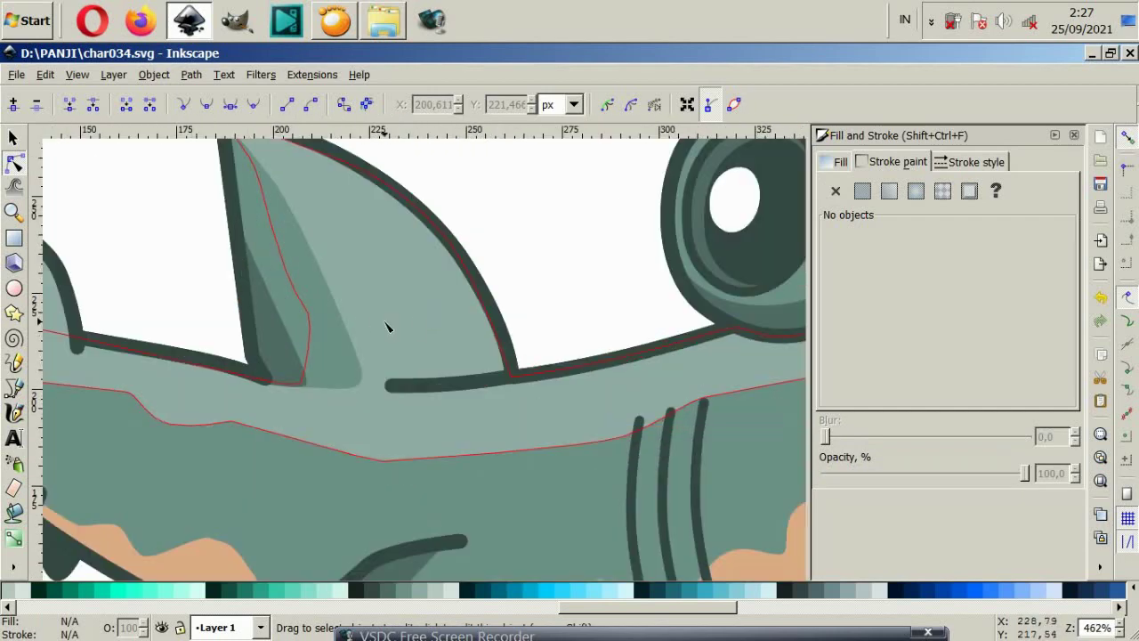
click(331, 300)
drag(291, 203, 348, 285)
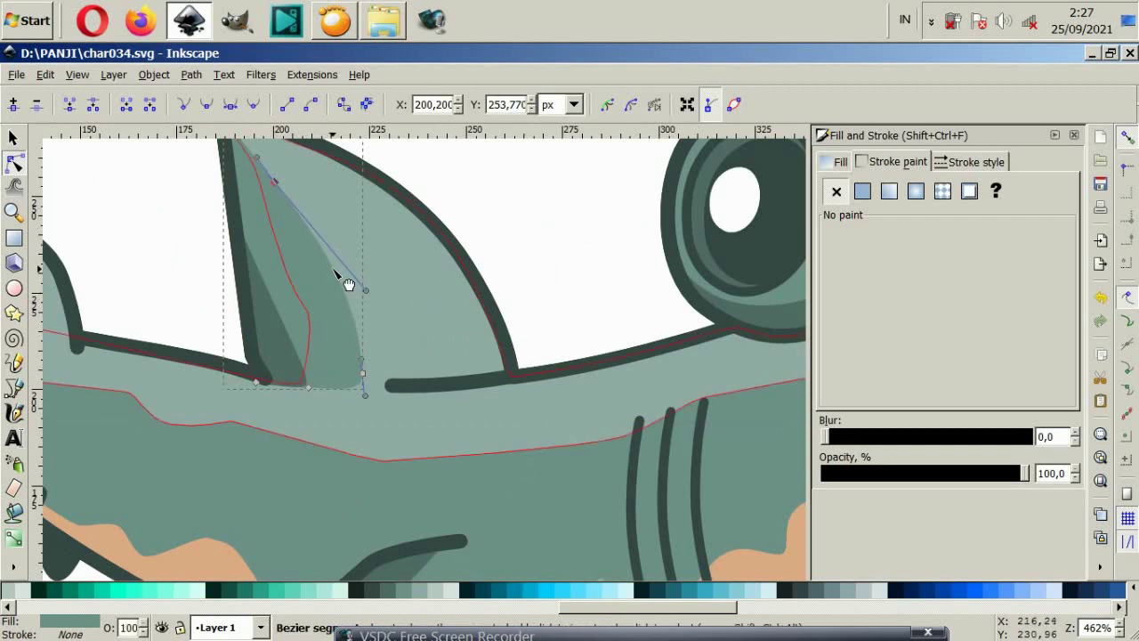
drag(275, 215, 278, 207)
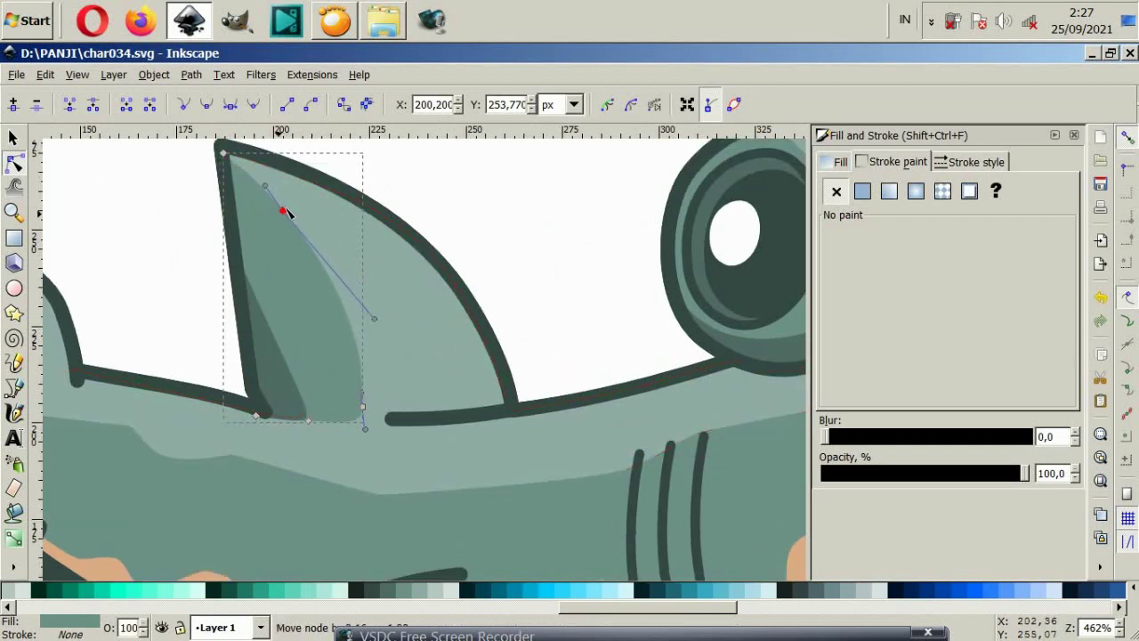
click(519, 236)
key(5)
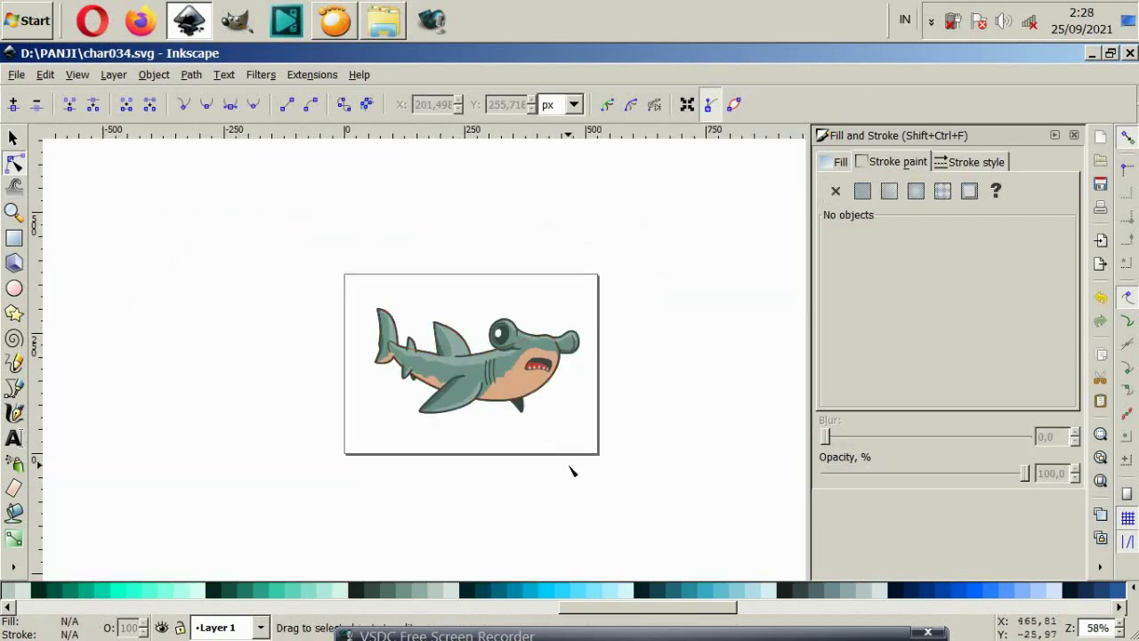
Step: Slide a fin point right along the back and add a node that bulges the inner curve
scroll(532, 378, up, 2)
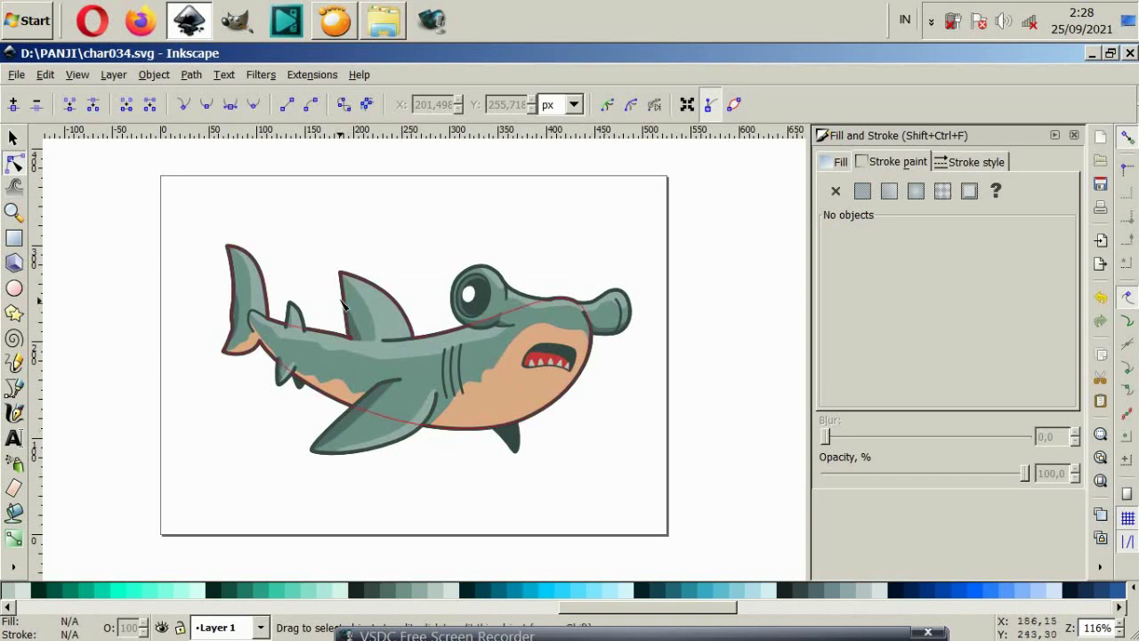
scroll(341, 304, up, 2)
click(412, 335)
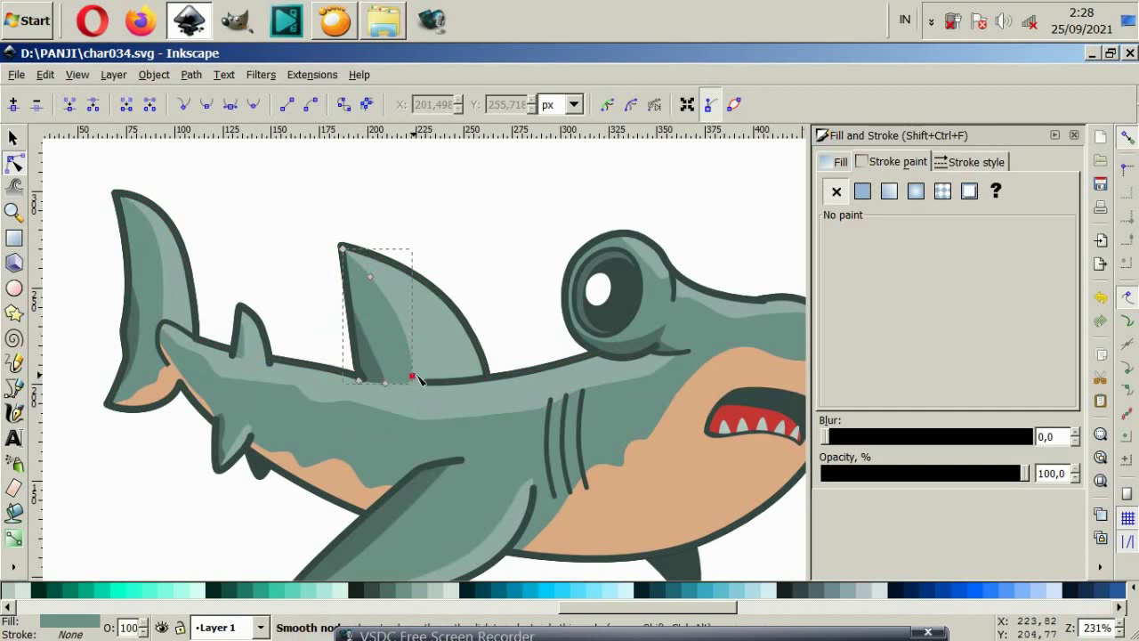
drag(412, 377, 457, 380)
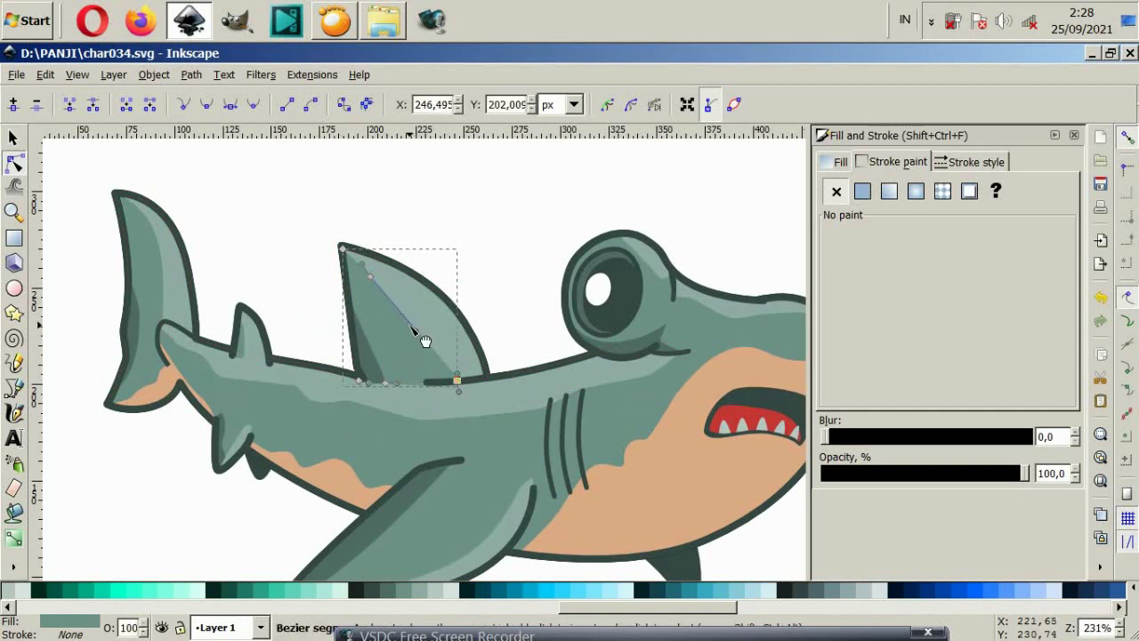
double_click(377, 285)
mouse_move(376, 285)
mouse_down()
mouse_move(407, 291)
mouse_move(400, 298)
mouse_up()
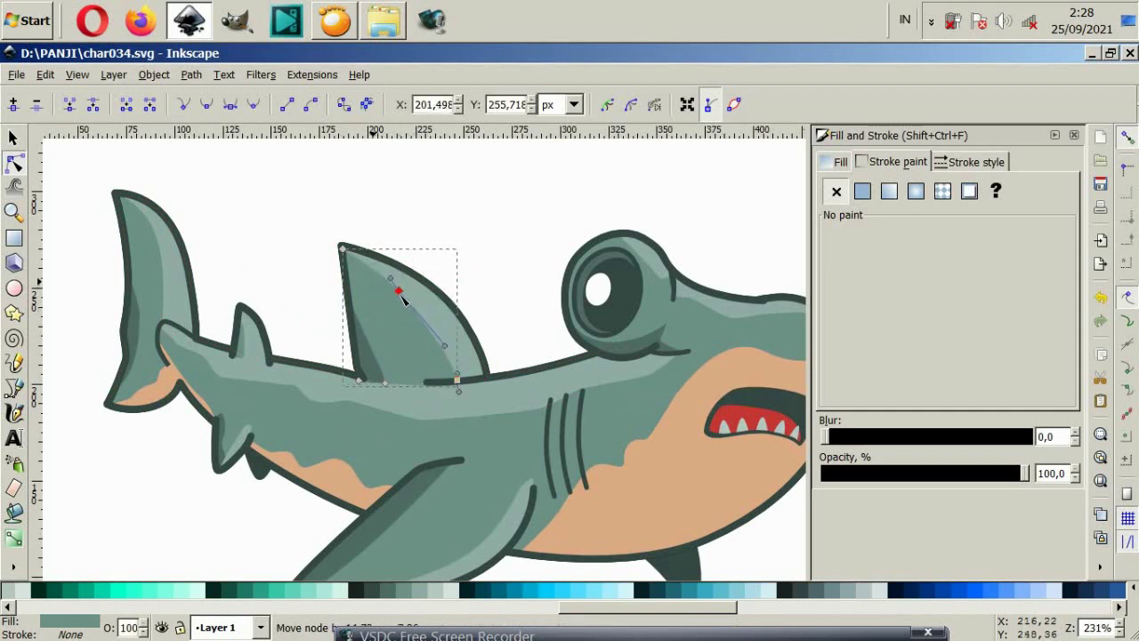
click(508, 320)
Step: On the fin's dark inner strip, raise a point and move its bottom corner right to the base
scroll(454, 374, down, 4)
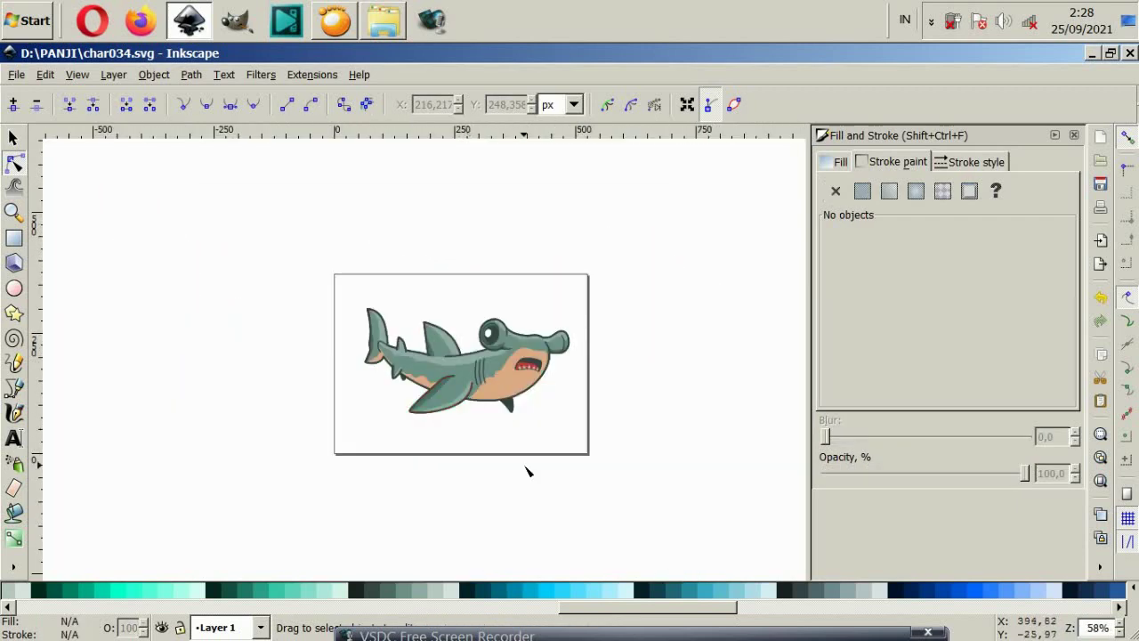
scroll(526, 468, up, 2)
scroll(374, 293, up, 2)
click(348, 269)
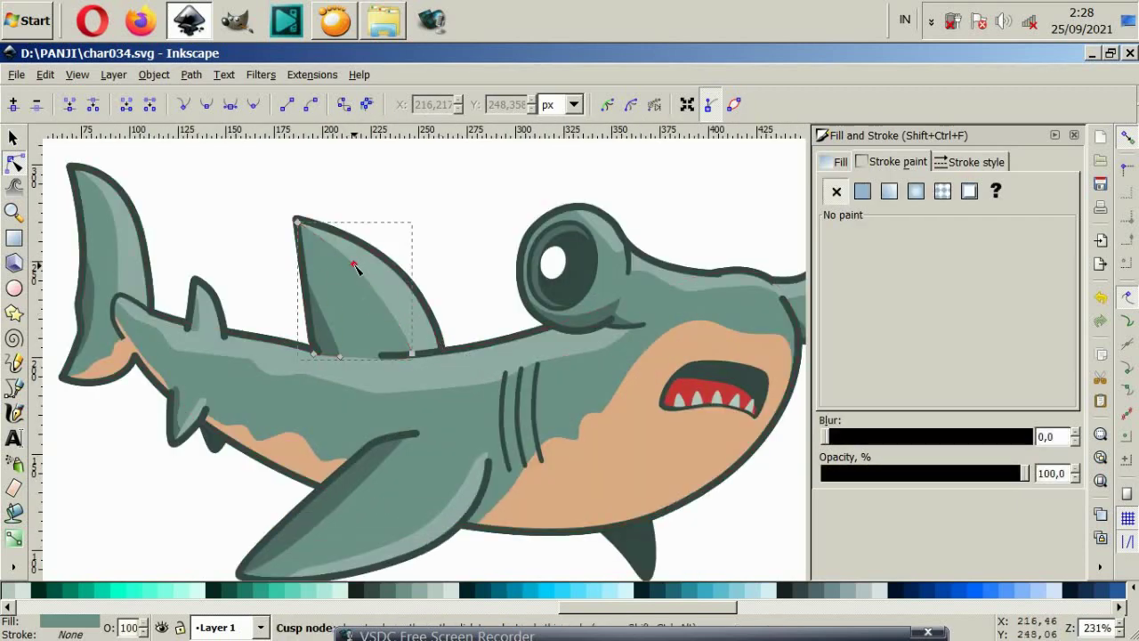
click(329, 326)
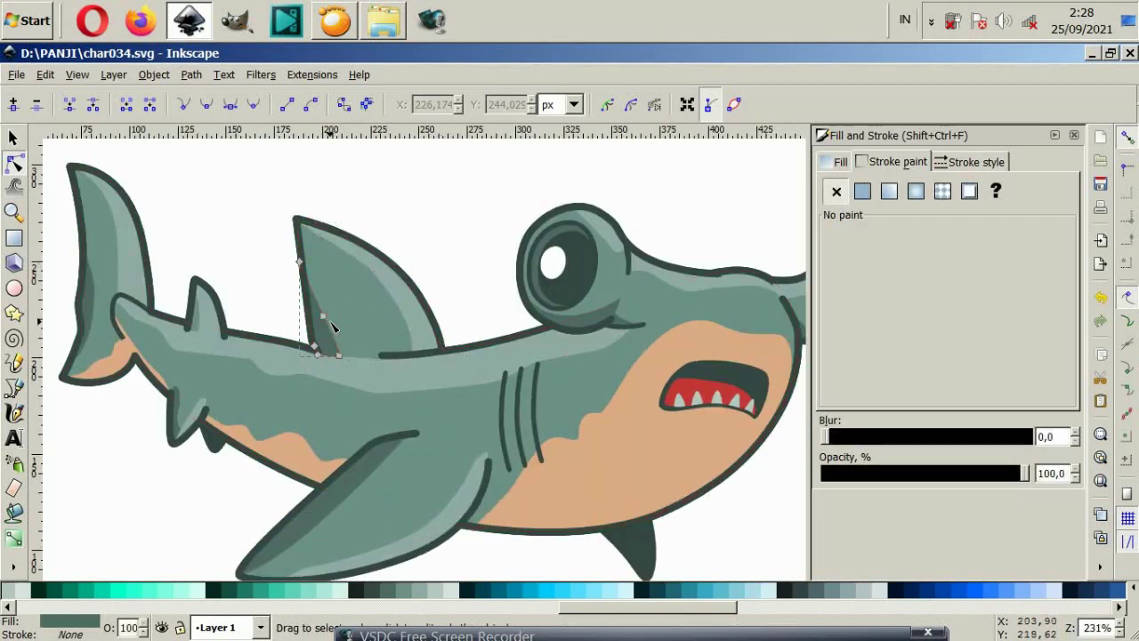
drag(323, 317, 327, 300)
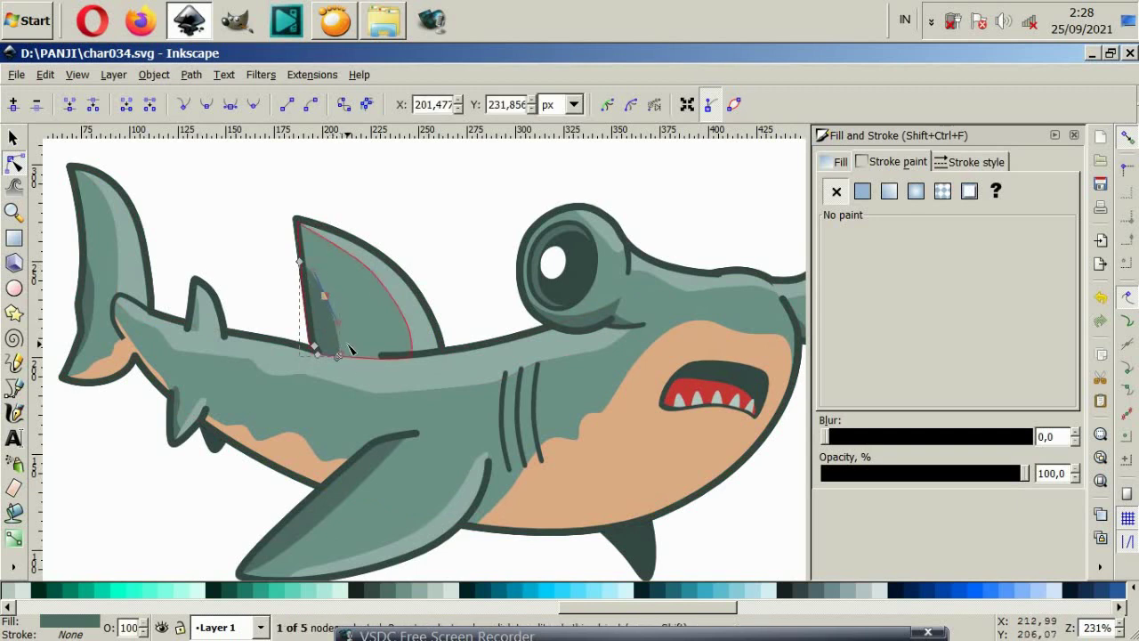
scroll(350, 349, up, 4)
key(Escape)
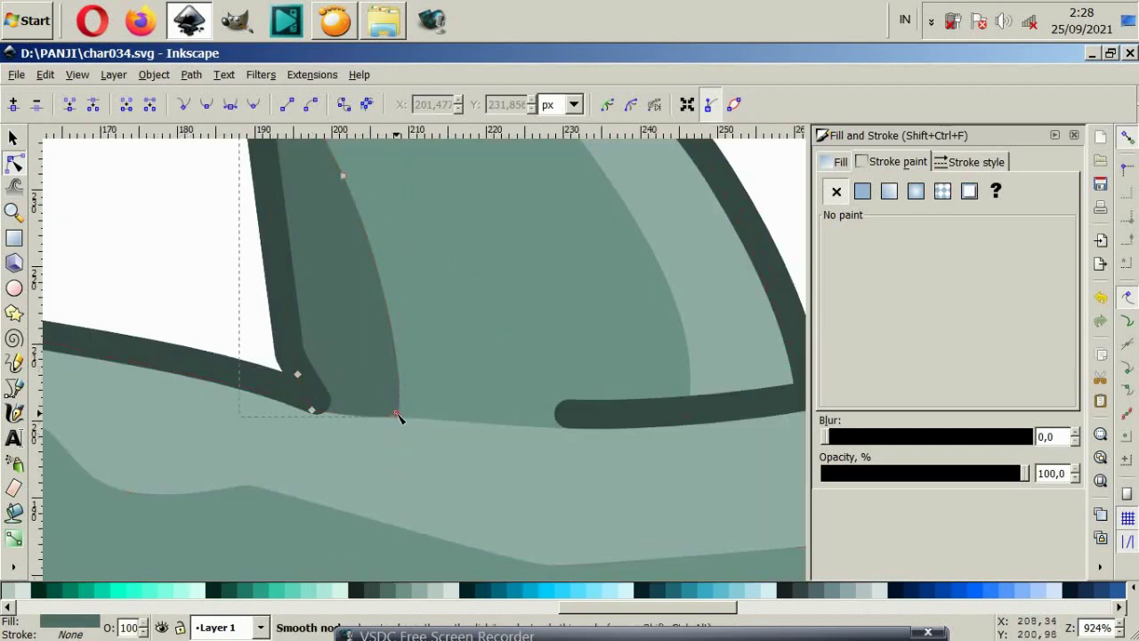
drag(398, 416, 485, 419)
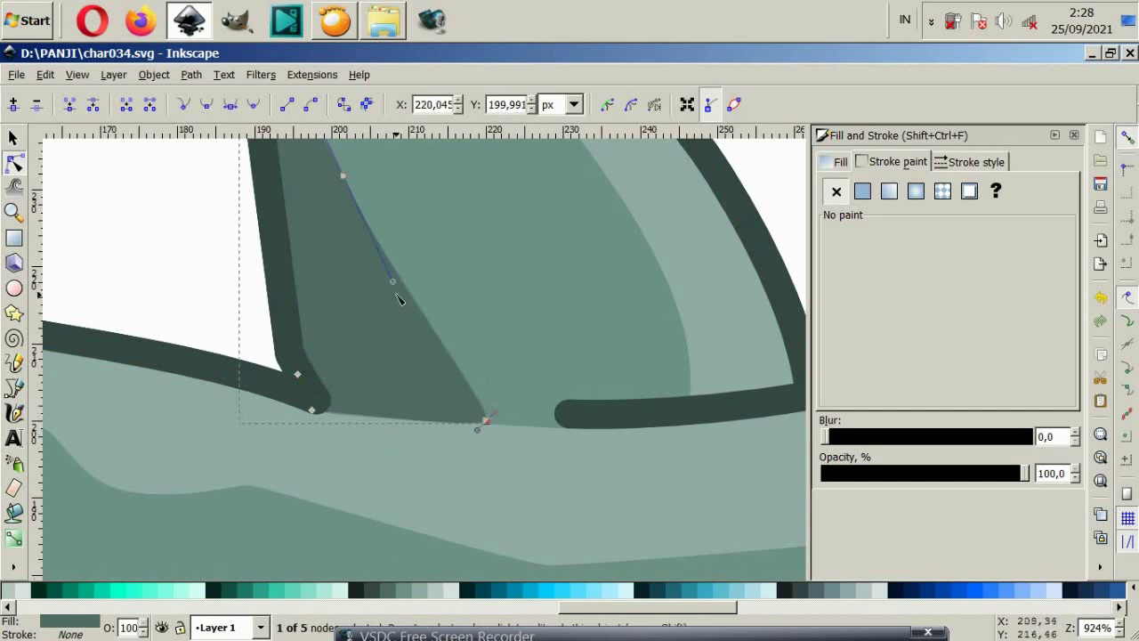
scroll(399, 299, down, 4)
drag(383, 268, 416, 322)
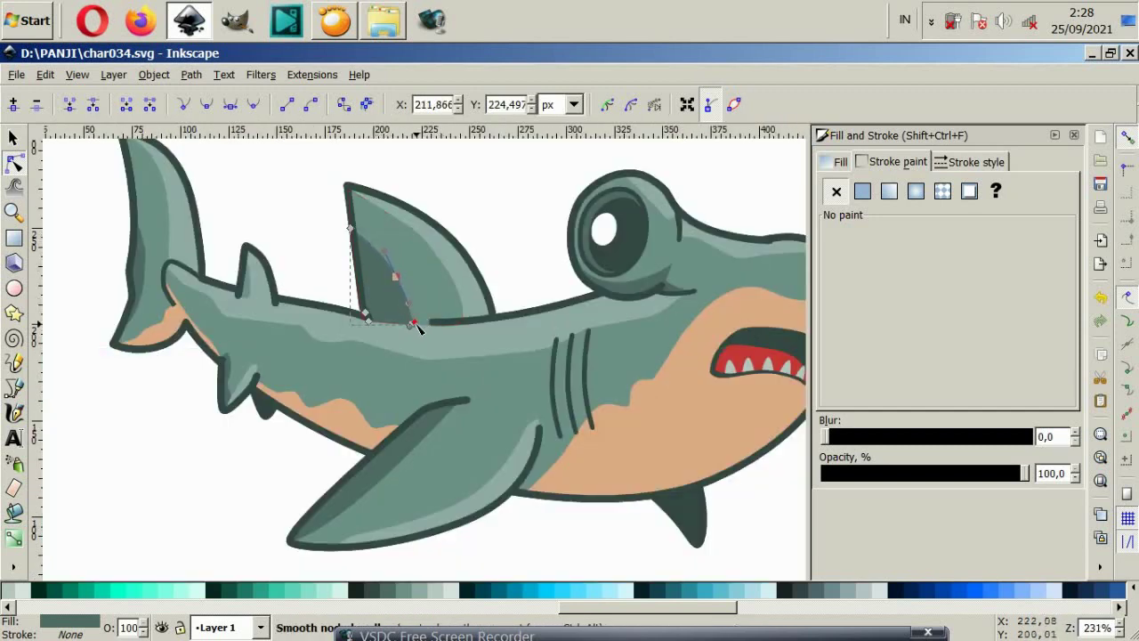
click(508, 267)
Step: Check the dark shading's lower tip node against the fin base
scroll(453, 318, down, 4)
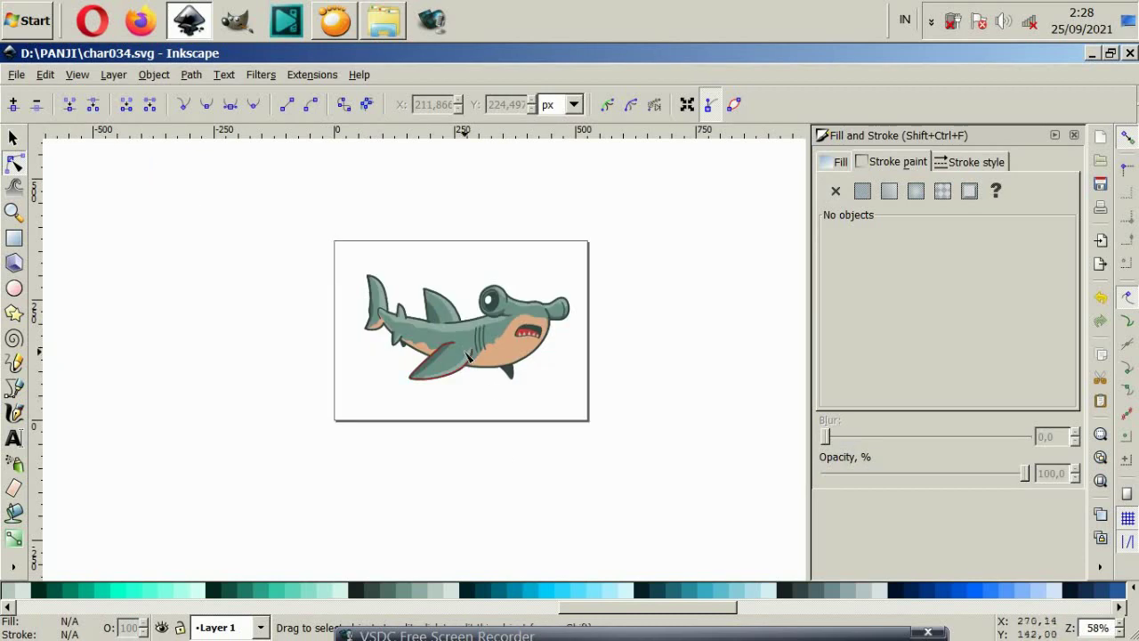
scroll(468, 356, up, 2)
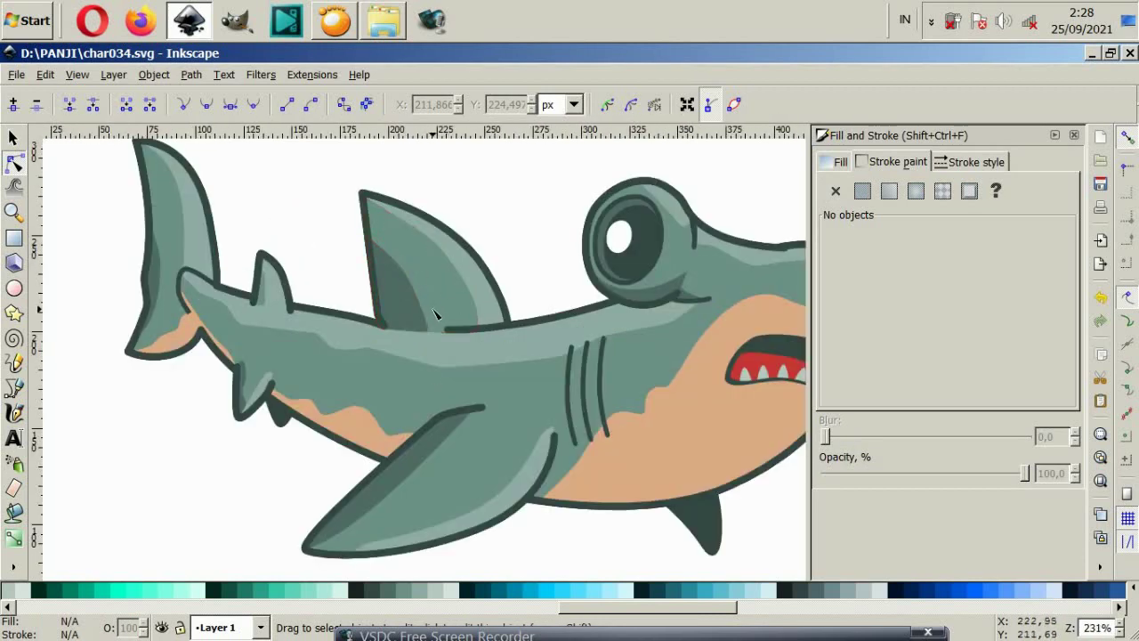
click(409, 307)
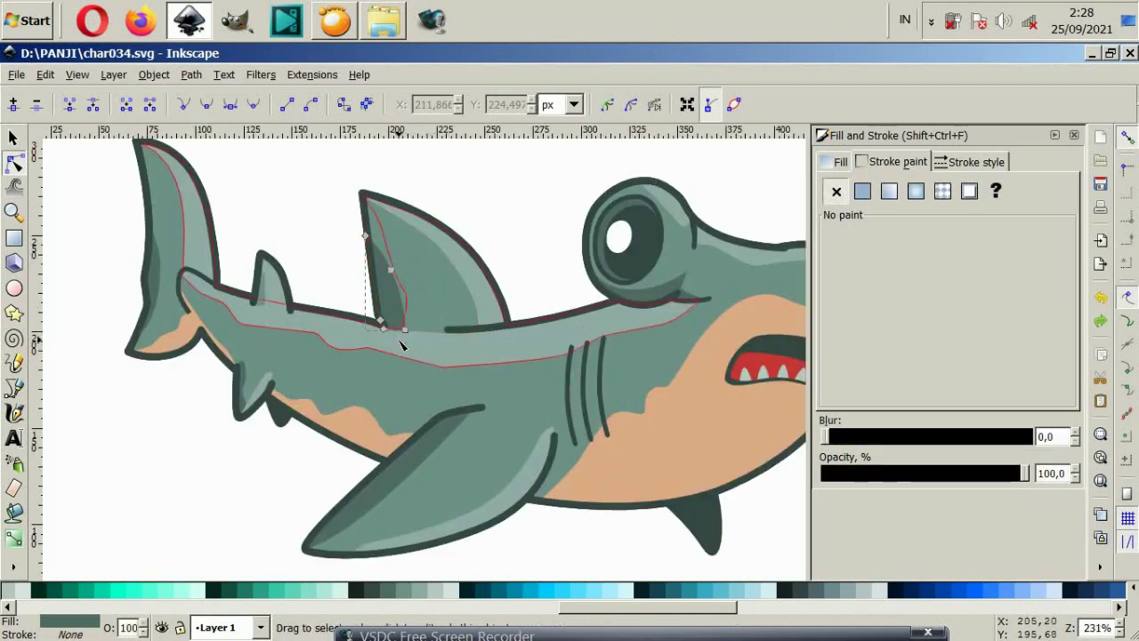
click(414, 329)
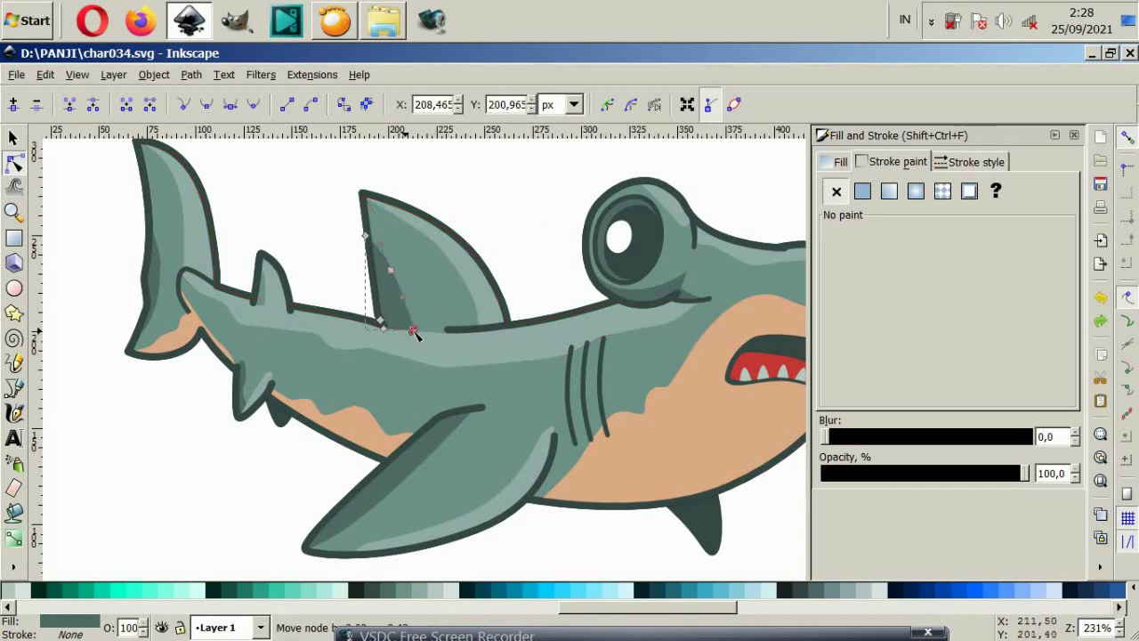
click(344, 266)
key(minus)
key(minus)
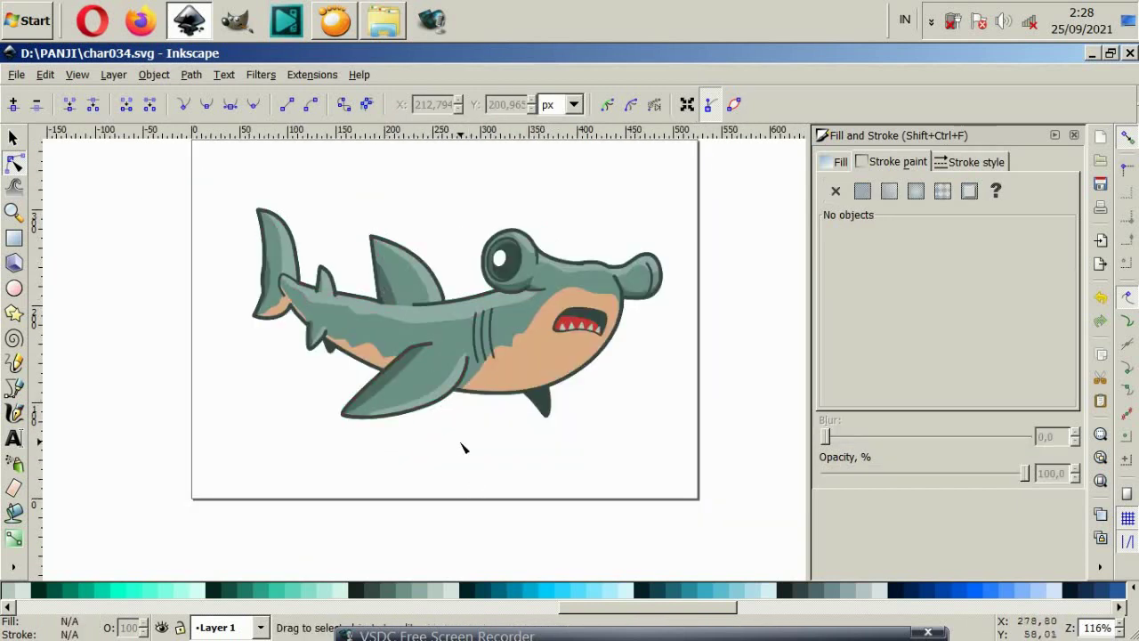
key(plus)
key(plus)
Step: Inspect the dorsal fin outline's nodes, then select the pale body highlight path
click(419, 279)
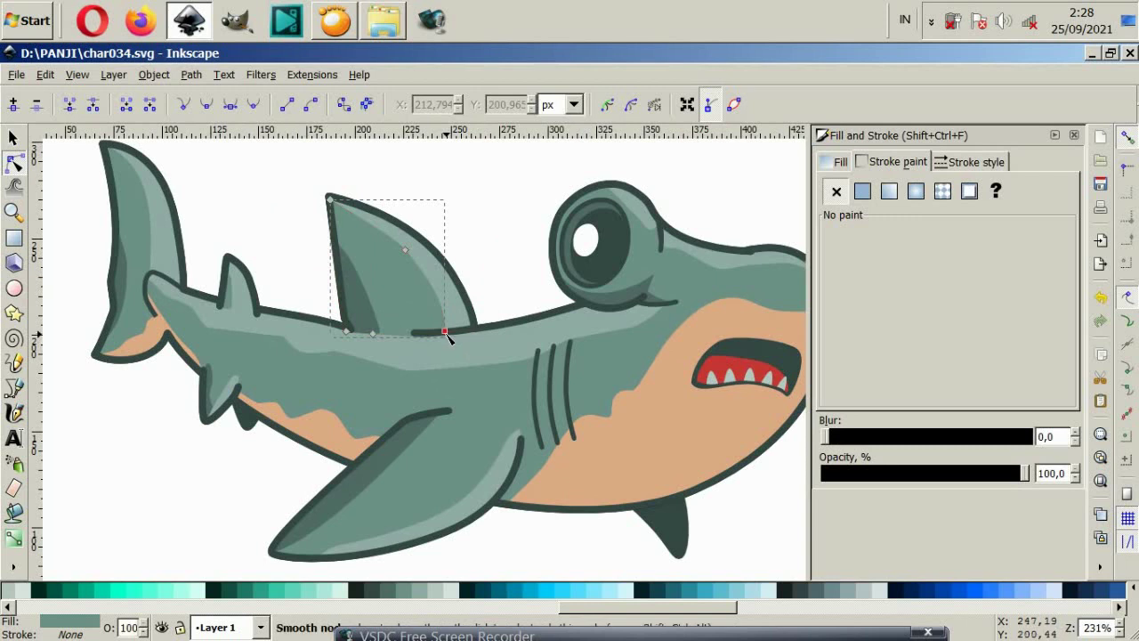
click(432, 343)
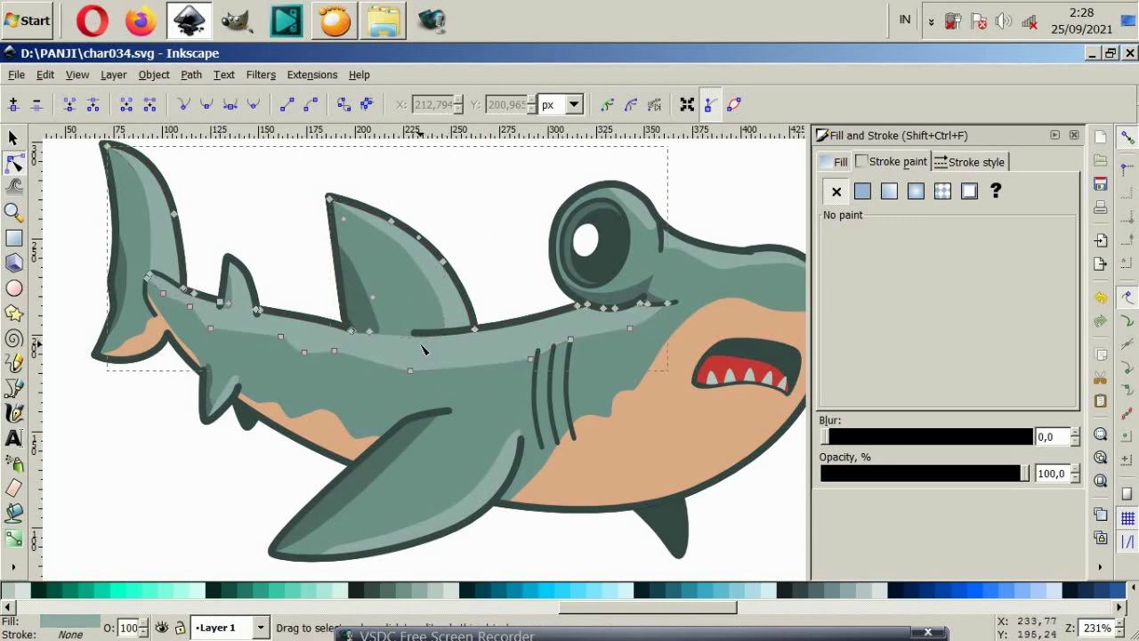
click(496, 284)
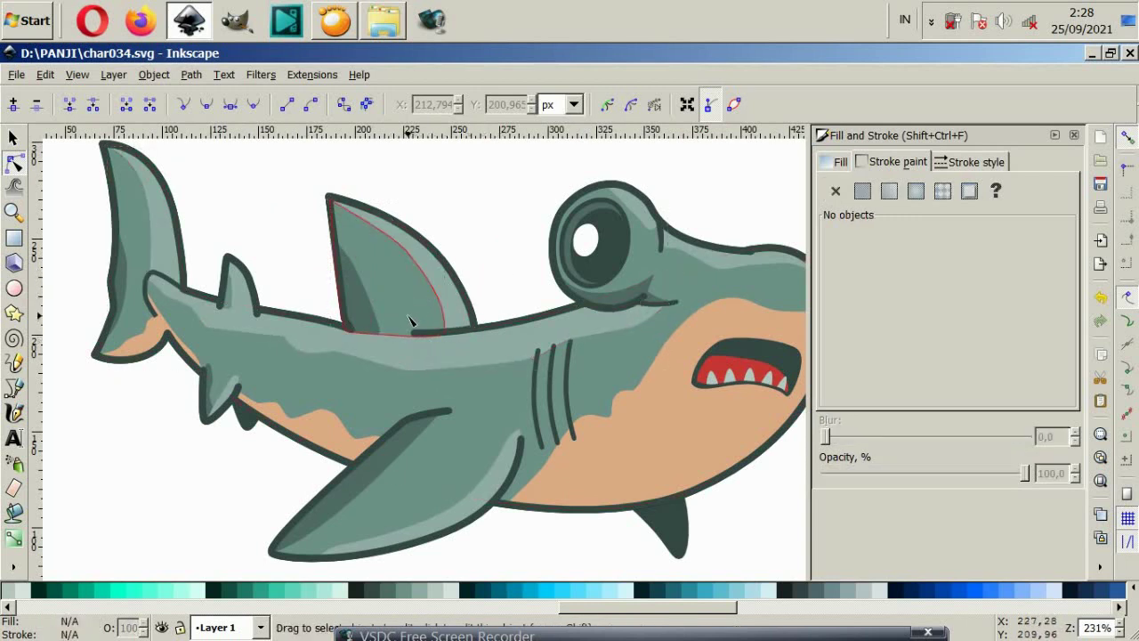
key(minus)
key(minus)
key(minus)
key(plus)
key(plus)
click(417, 331)
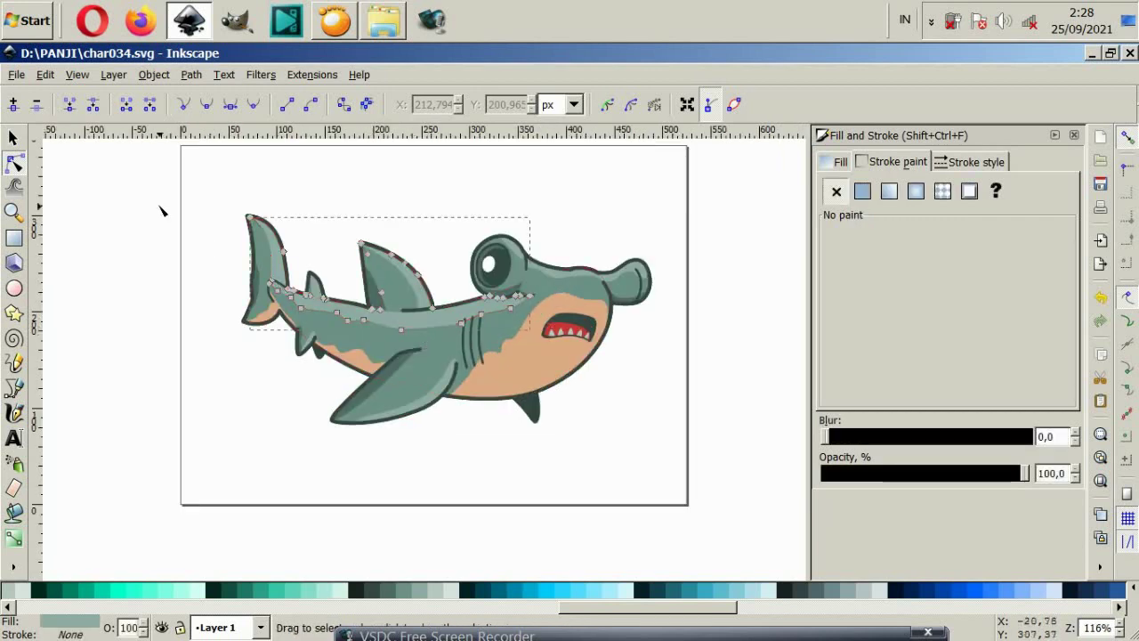
Step: Test-move the highlight band off the shark, undo, then nudge it slightly lower
click(14, 138)
drag(409, 343, 256, 566)
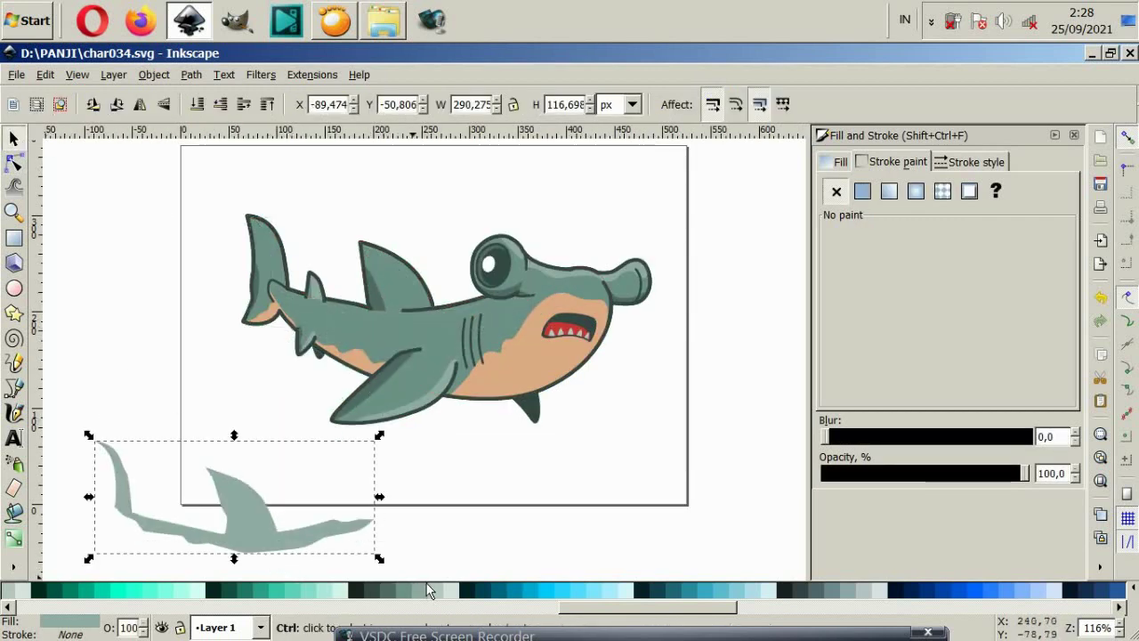
key(ctrl+z)
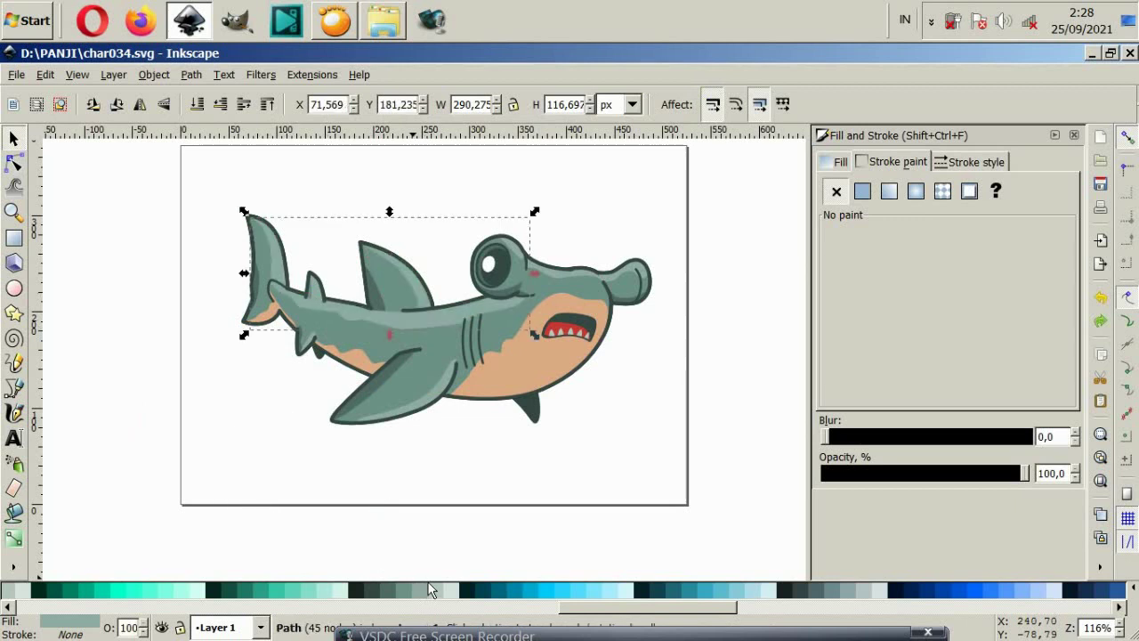
drag(424, 328, 428, 338)
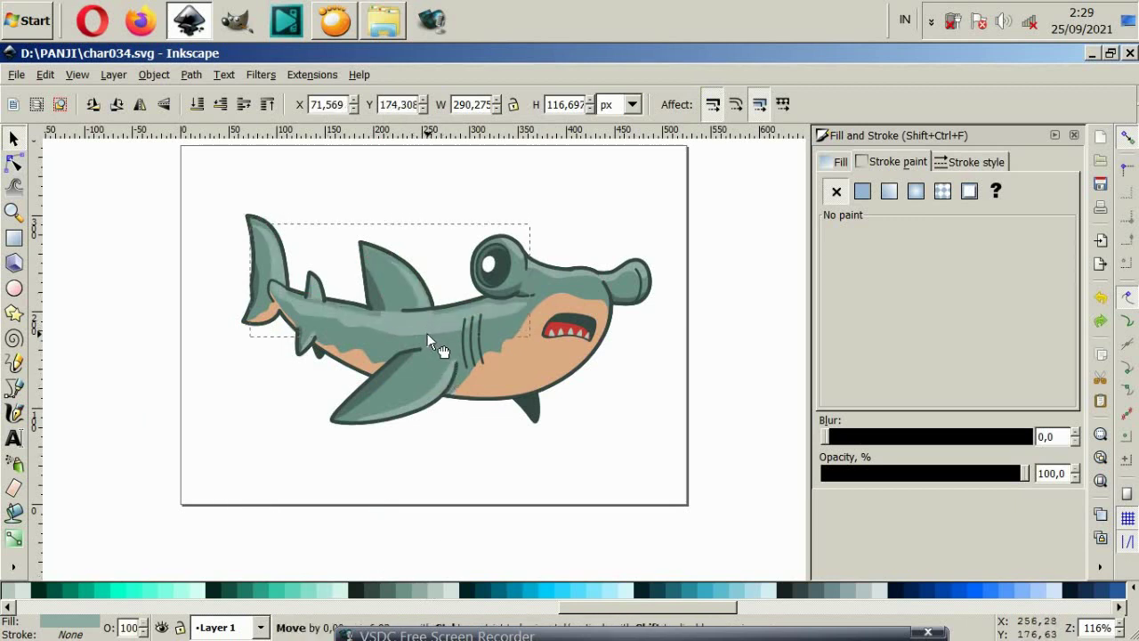
click(472, 514)
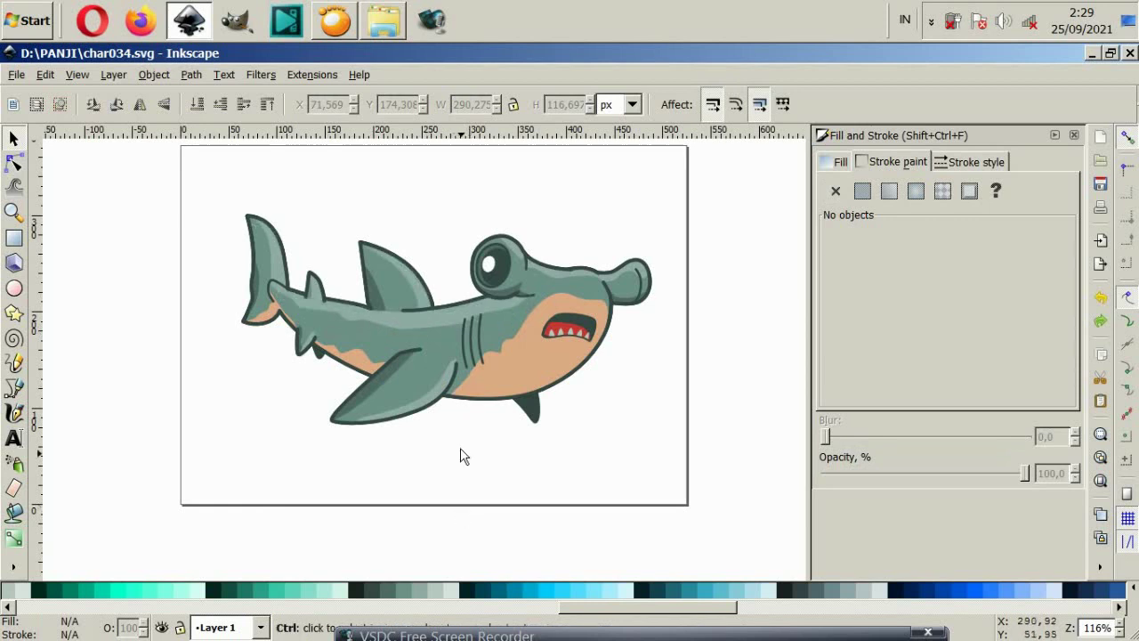
Step: Pull the highlight below the shark again, undo, then shift it down in two small moves
ctrl+scroll(441, 333, up, 2)
drag(415, 318, 415, 562)
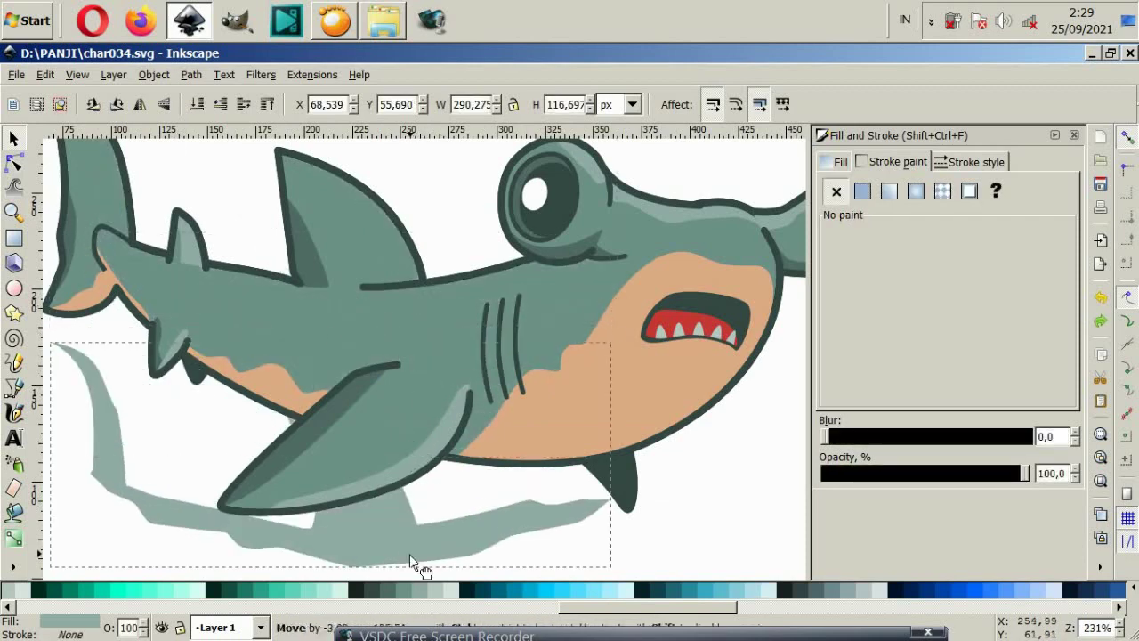
ctrl+scroll(365, 495, down, 2)
key(ctrl+z)
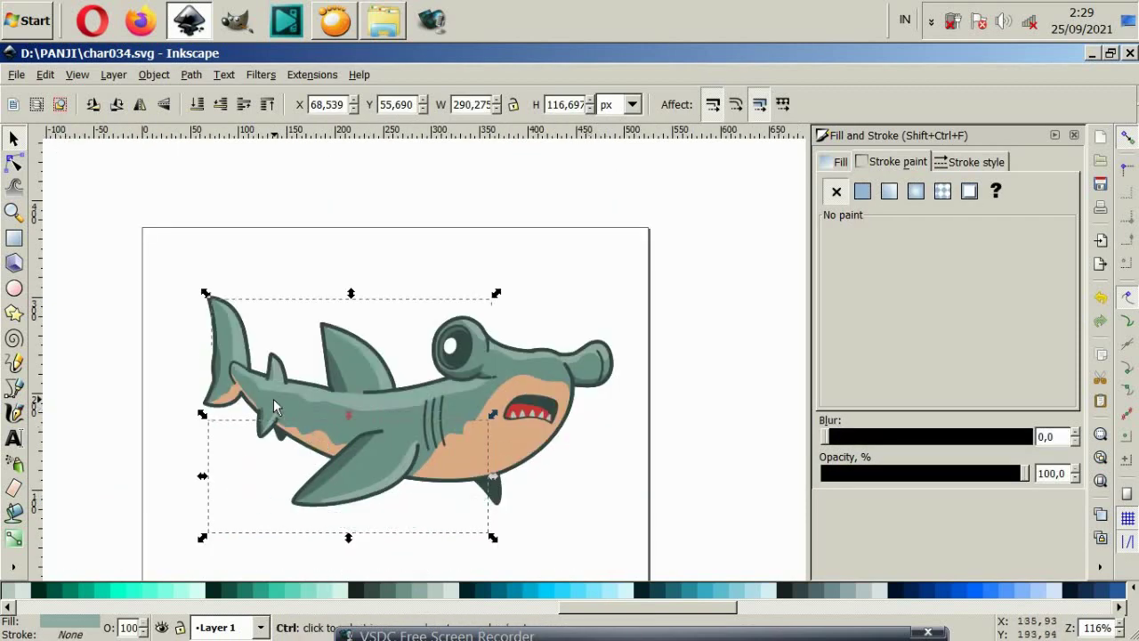
ctrl+scroll(335, 378, up, 2)
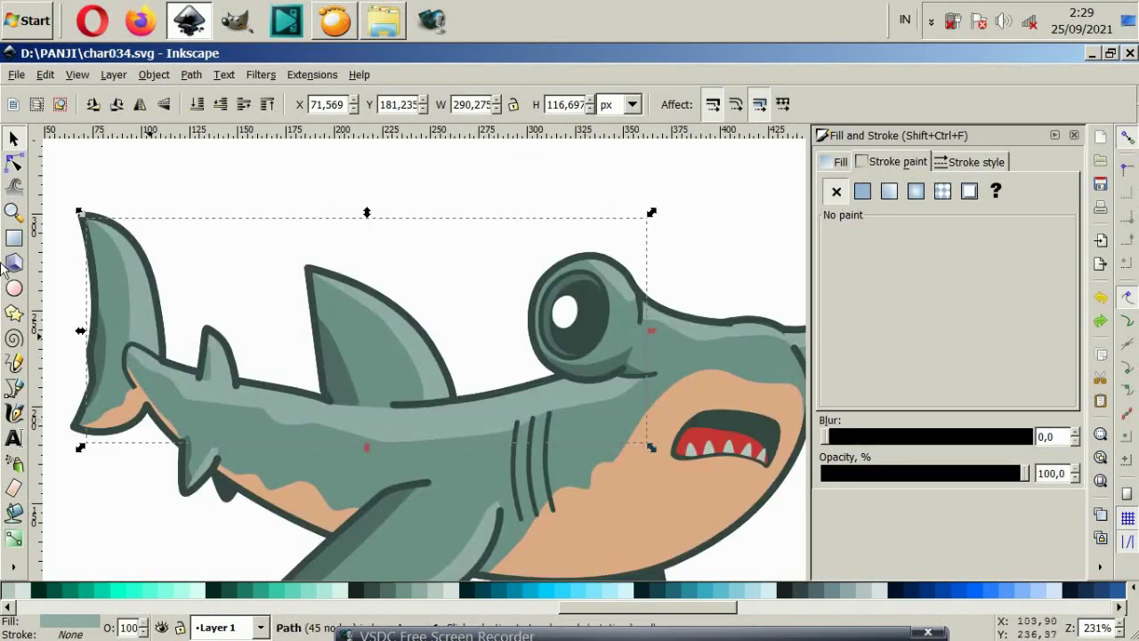
drag(451, 437, 451, 444)
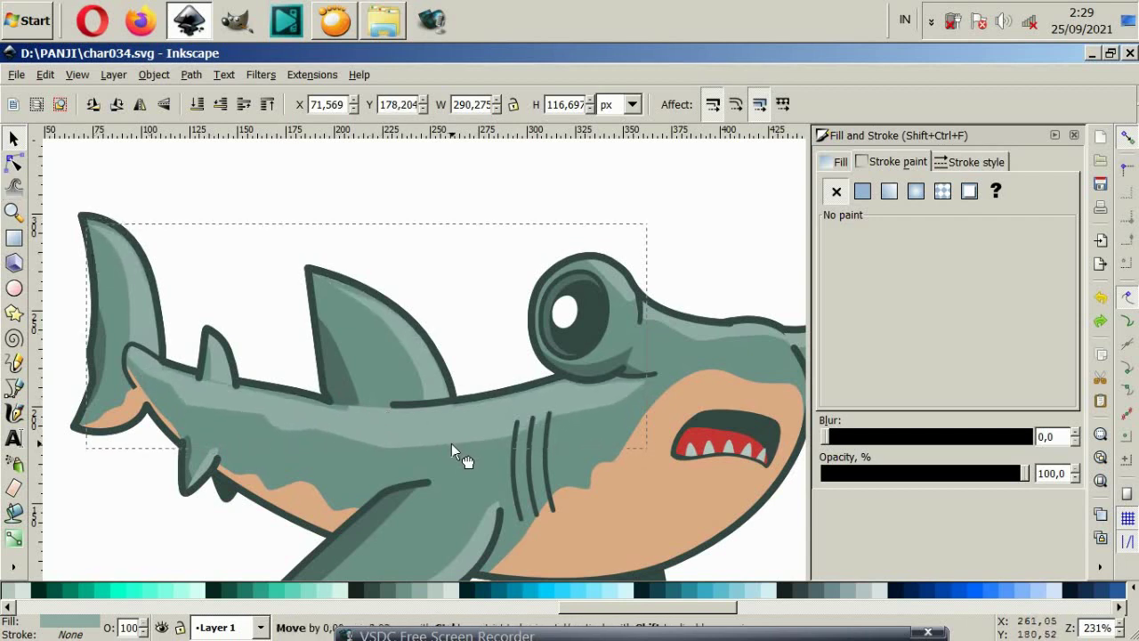
drag(451, 445, 446, 452)
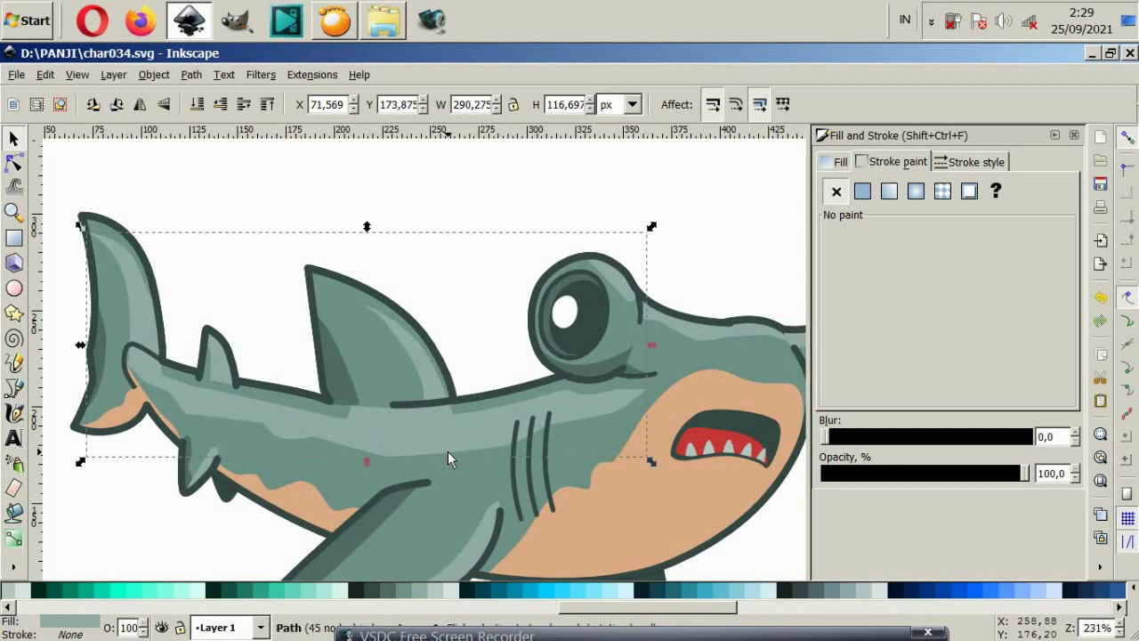
Step: Box-select the highlight's dorsal-fin nodes and drag them up toward the fin tip
click(15, 165)
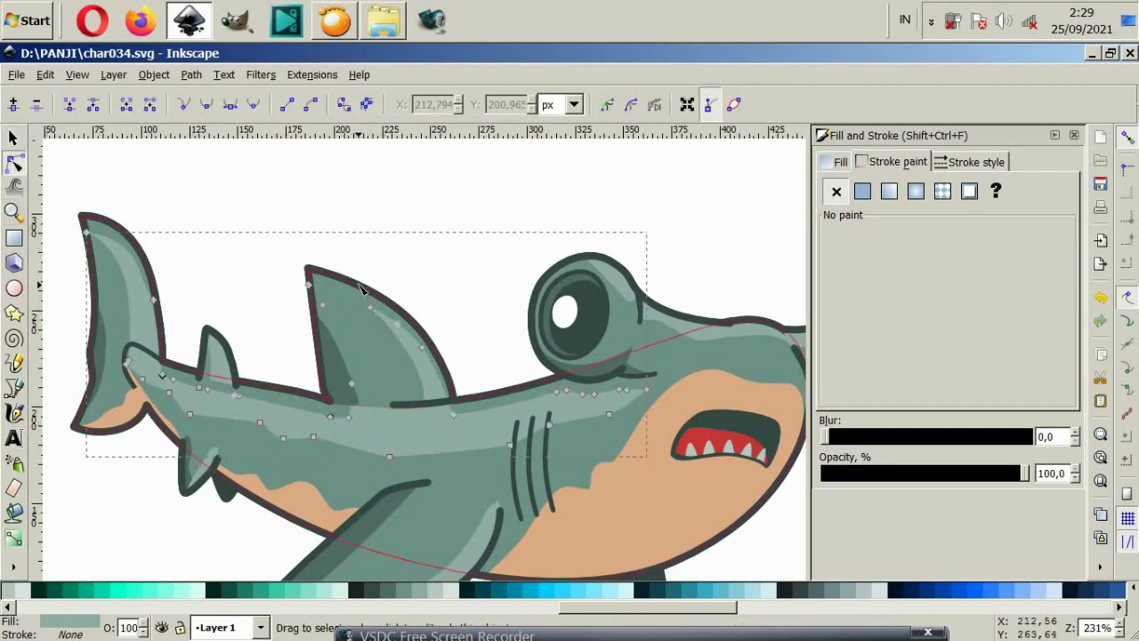
mouse_move(359, 284)
mouse_down()
mouse_move(449, 411)
mouse_move(444, 345)
mouse_up()
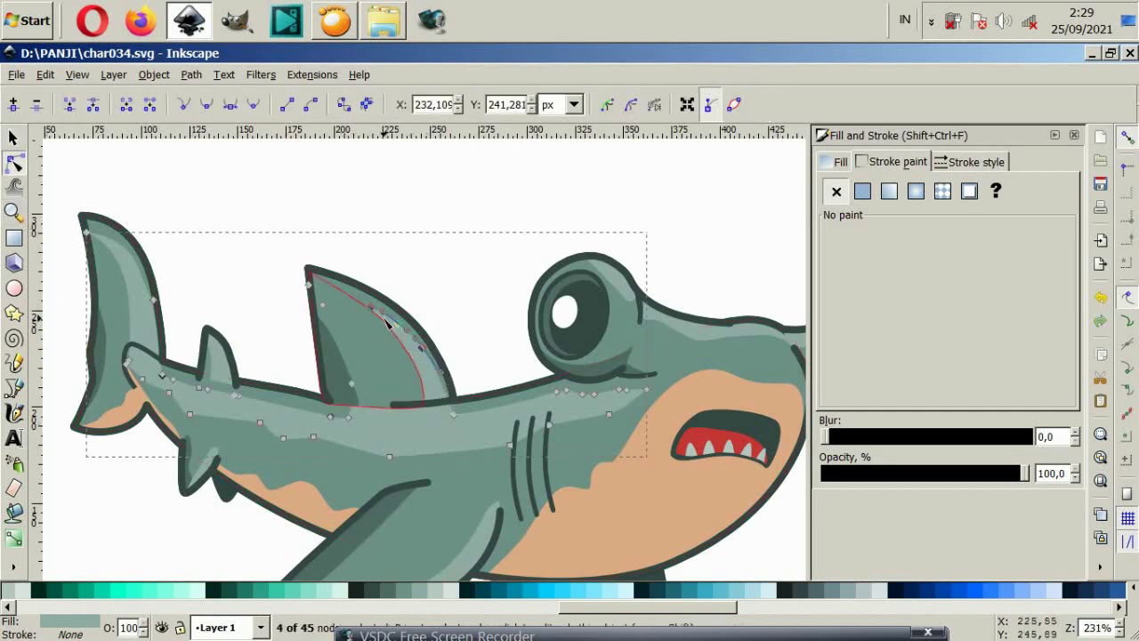
drag(360, 305, 317, 274)
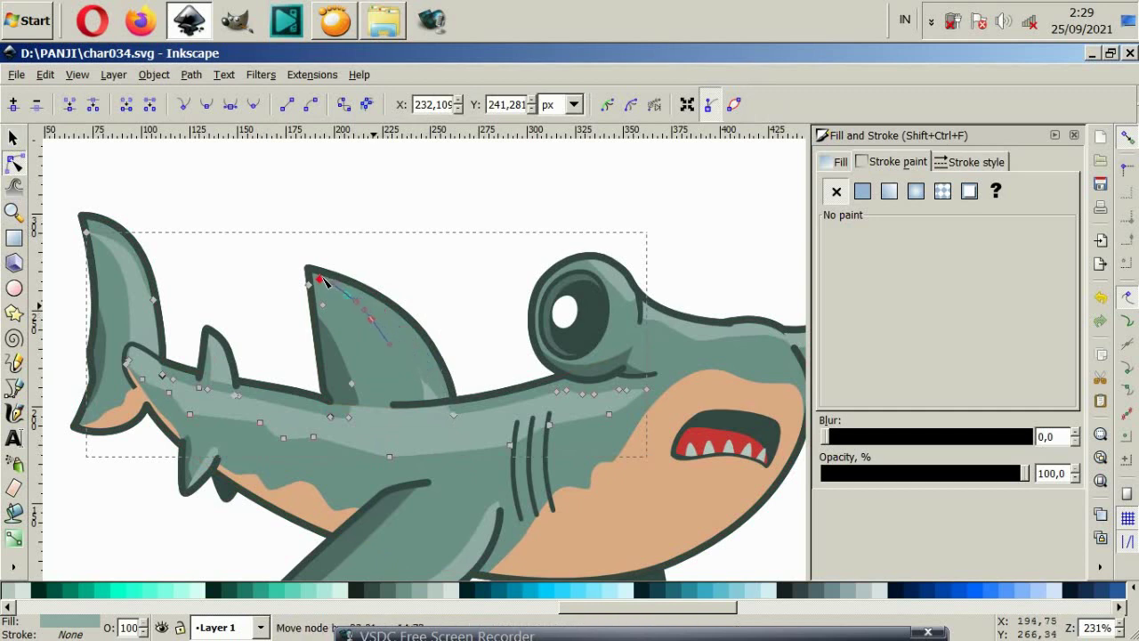
click(456, 282)
ctrl+scroll(418, 505, down, 4)
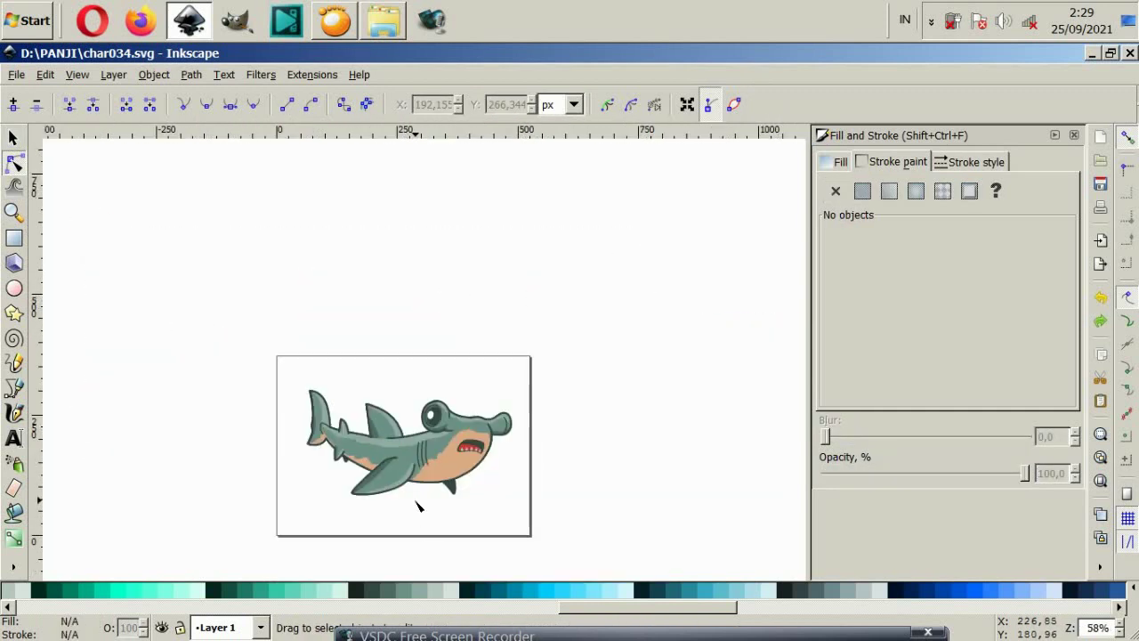
ctrl+scroll(382, 442, up, 2)
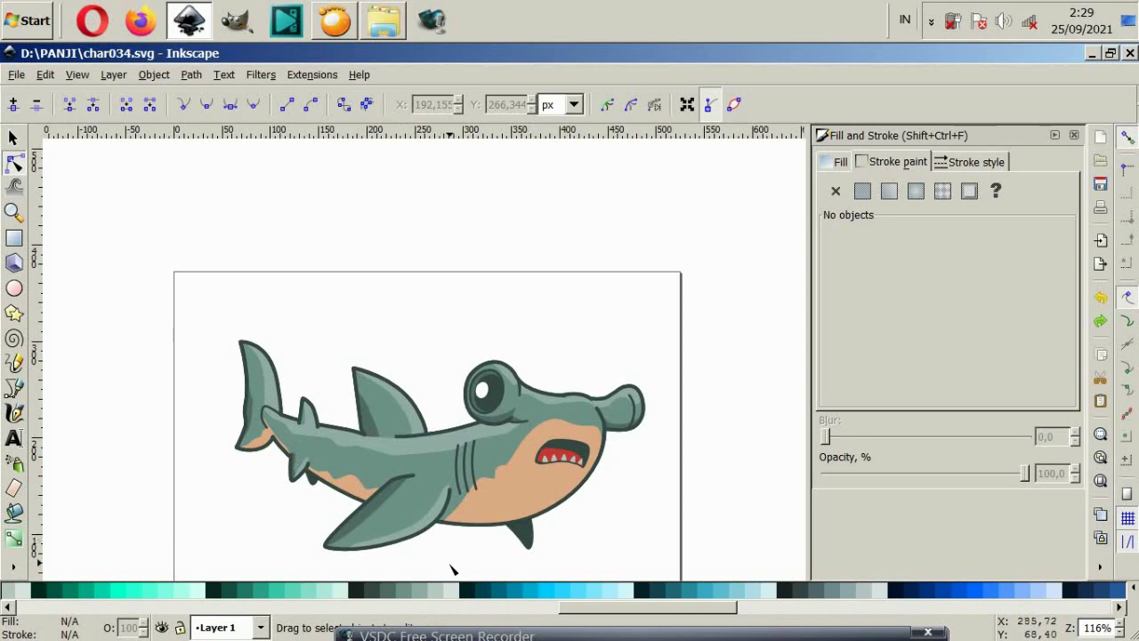
ctrl+scroll(379, 541, up, 2)
click(400, 483)
mouse_move(393, 472)
mouse_down()
mouse_move(402, 479)
mouse_move(372, 496)
mouse_up()
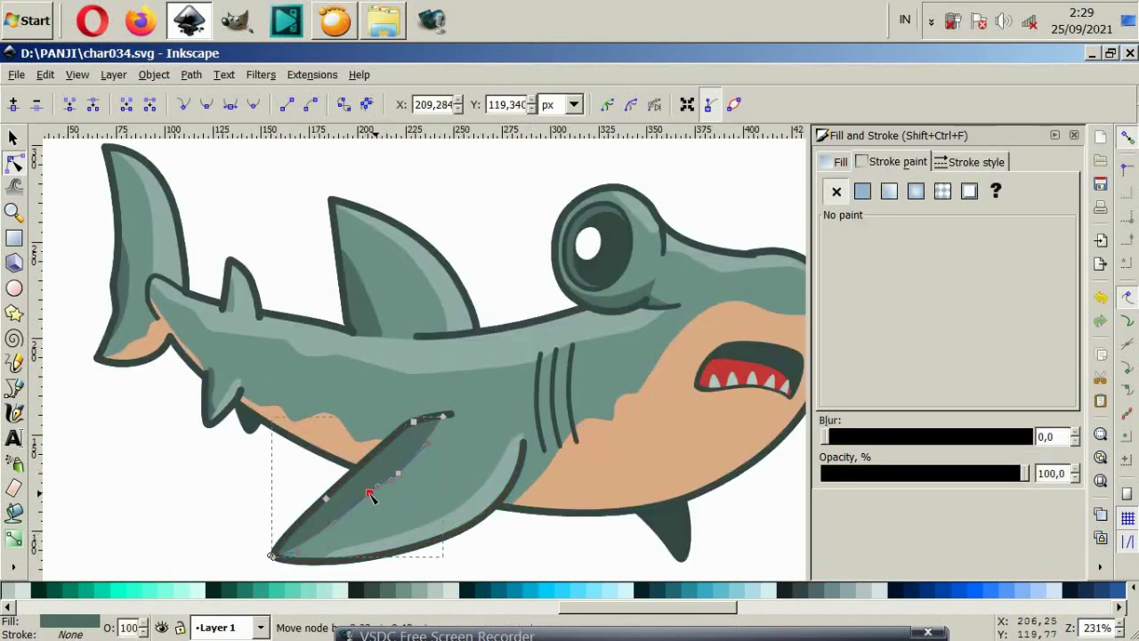
drag(435, 468, 423, 444)
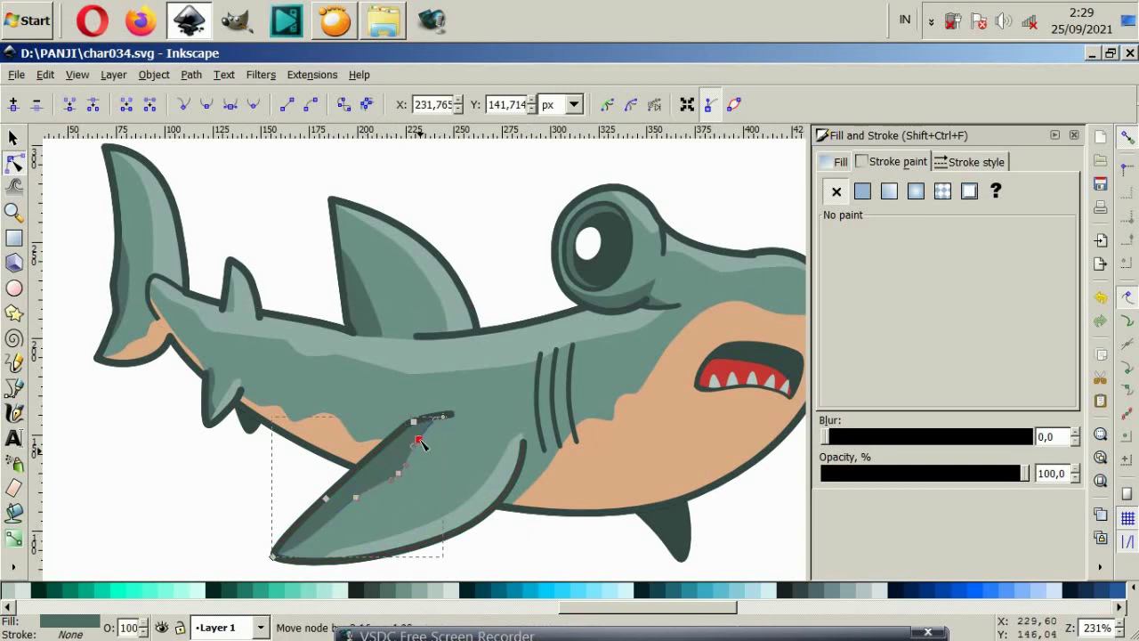
click(534, 574)
scroll(398, 306, up, 2)
click(345, 307)
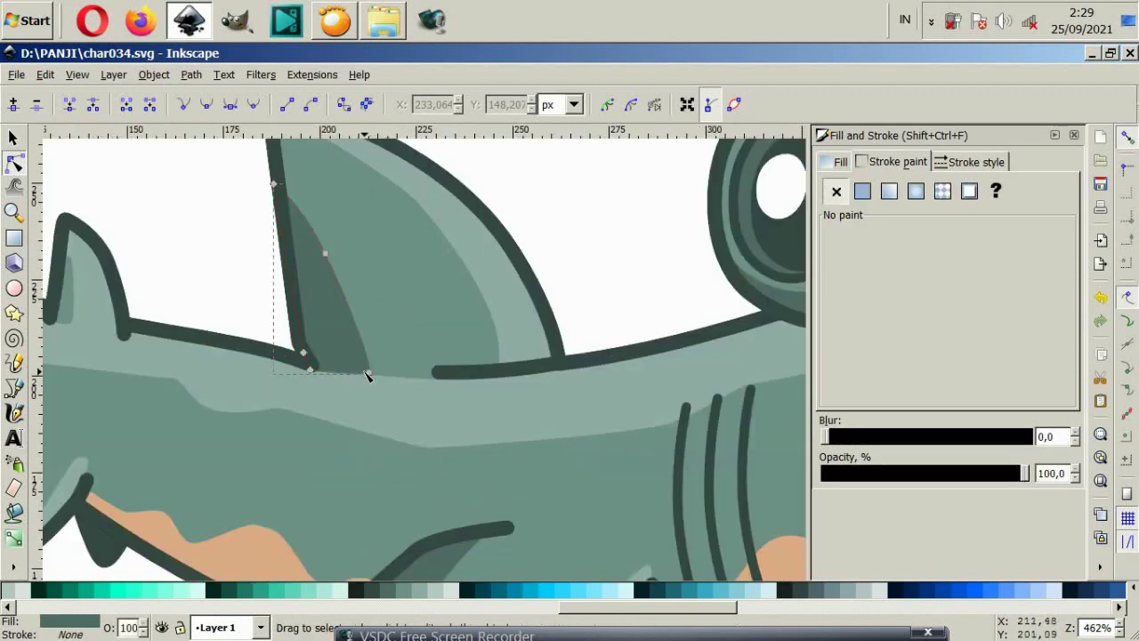
click(370, 338)
click(353, 330)
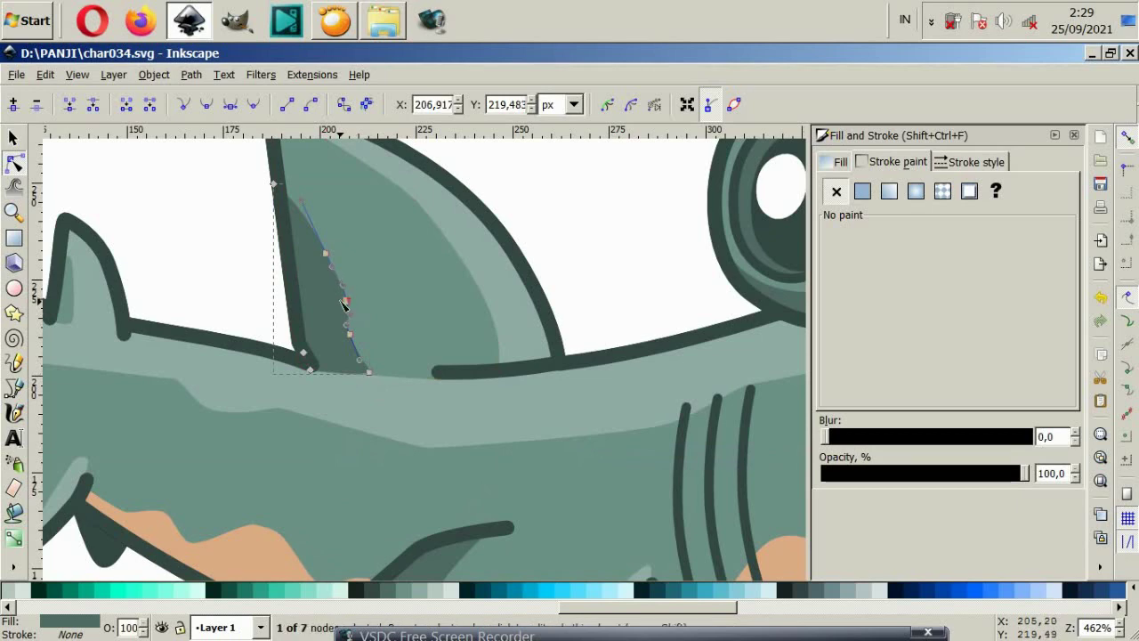
key(Escape)
scroll(272, 371, down, 4)
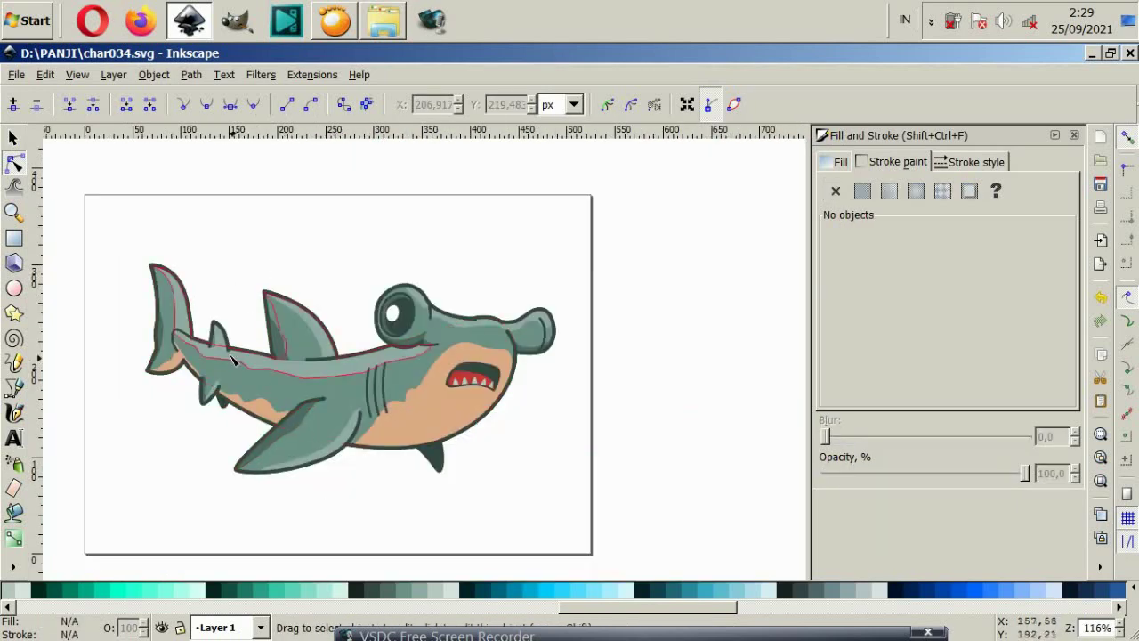
scroll(240, 414, down, 1)
scroll(241, 413, up, 2)
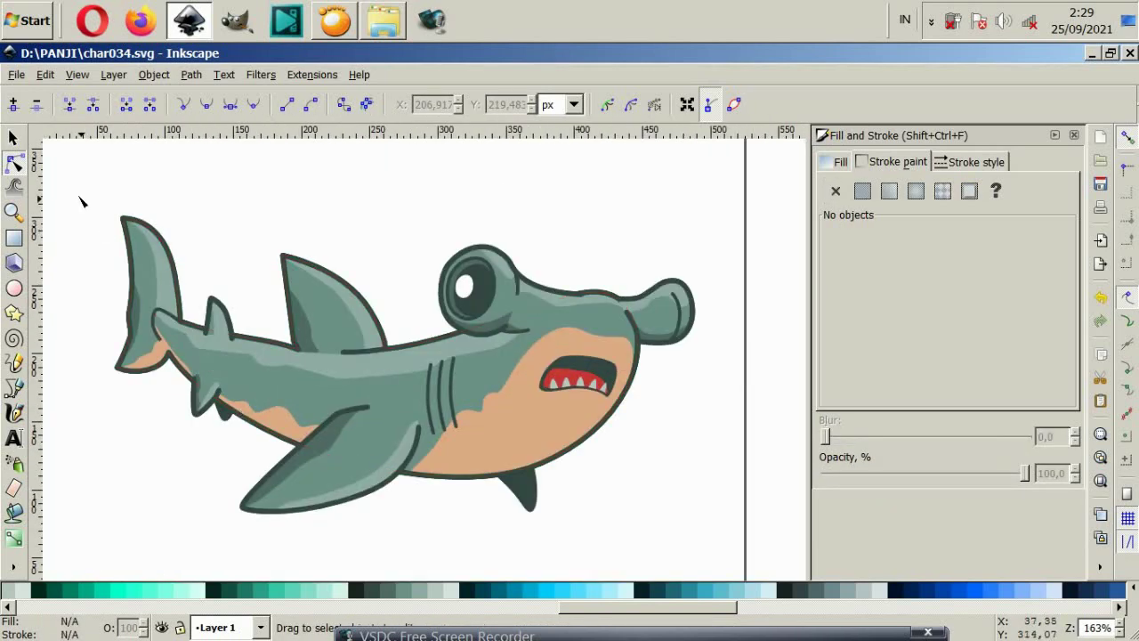
click(14, 138)
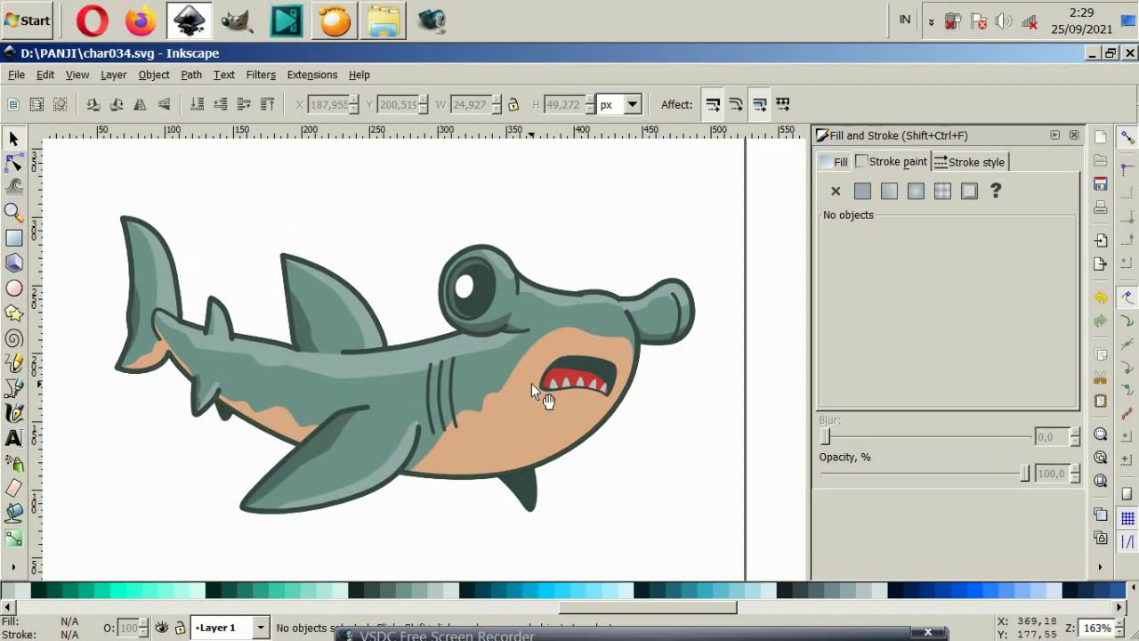
scroll(540, 444, up, 2)
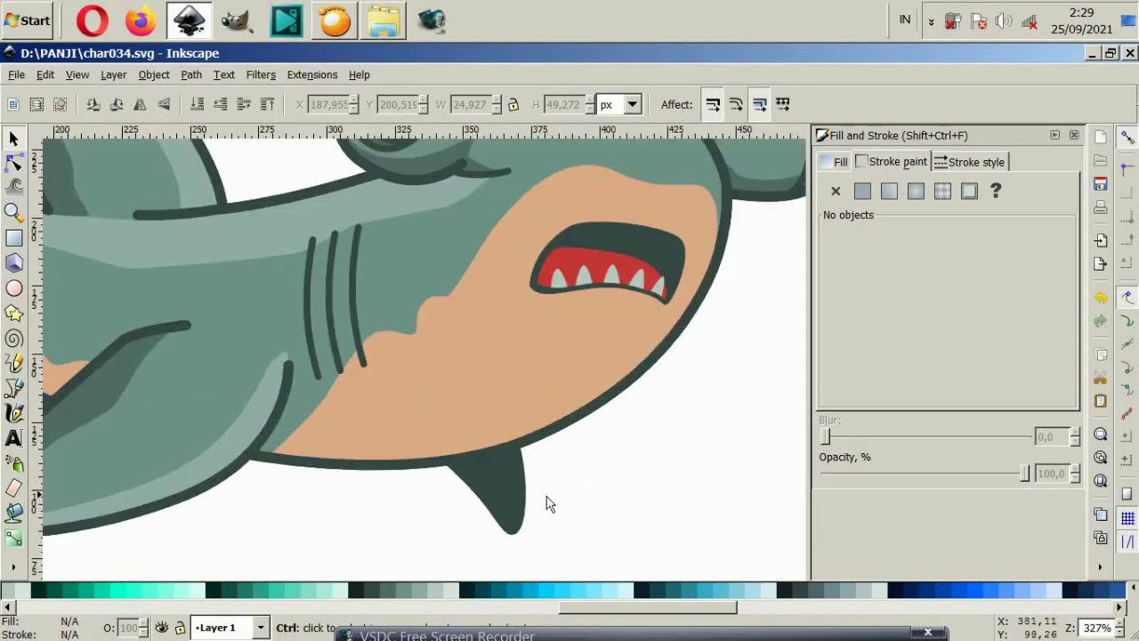
scroll(525, 472, up, 4)
scroll(451, 471, down, 6)
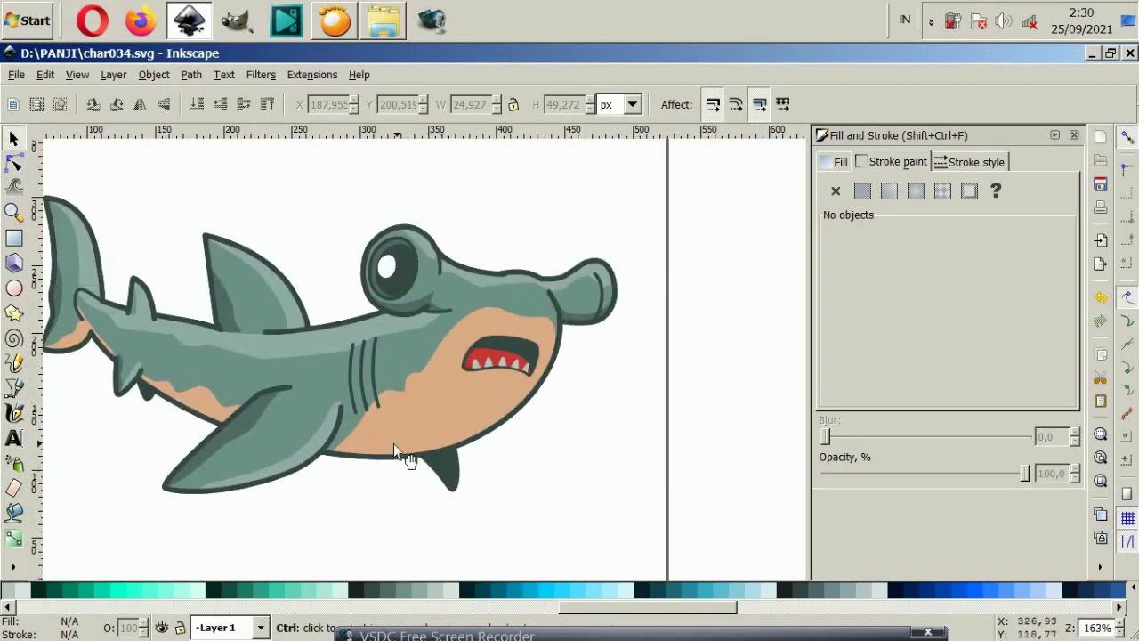
scroll(140, 407, left, 1)
click(14, 389)
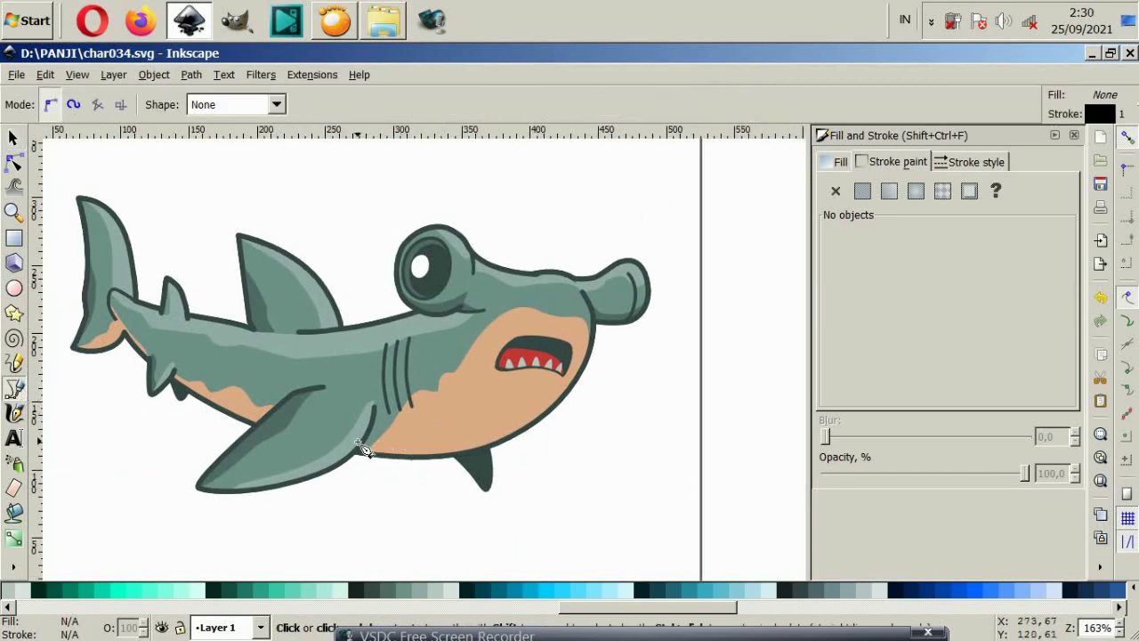
scroll(375, 398, down, 2)
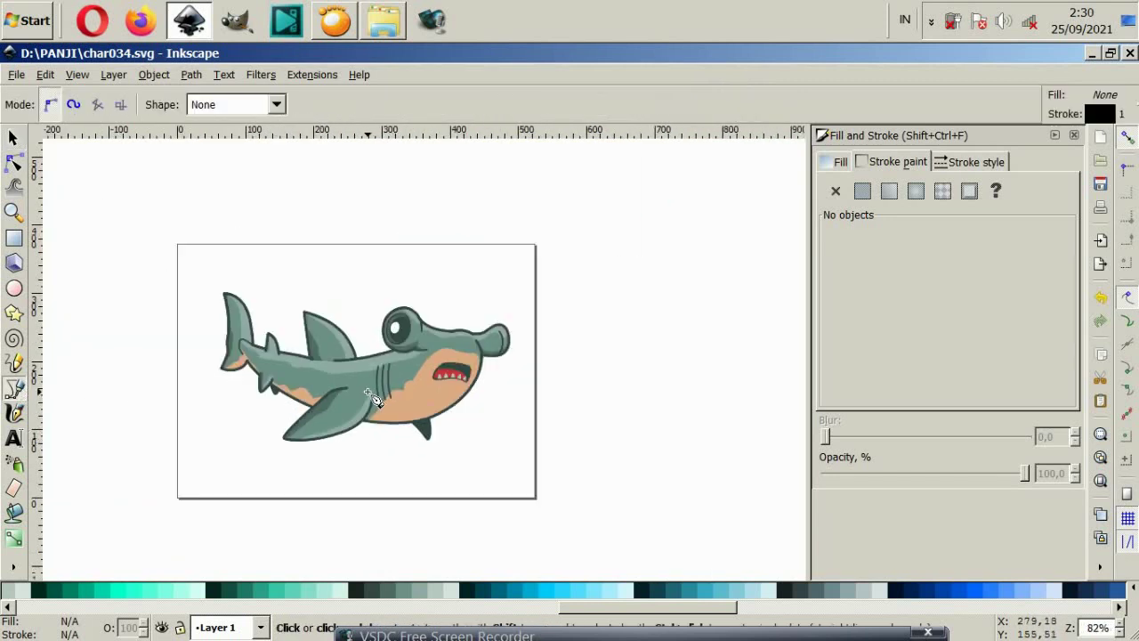
scroll(374, 398, down, 2)
scroll(312, 387, up, 4)
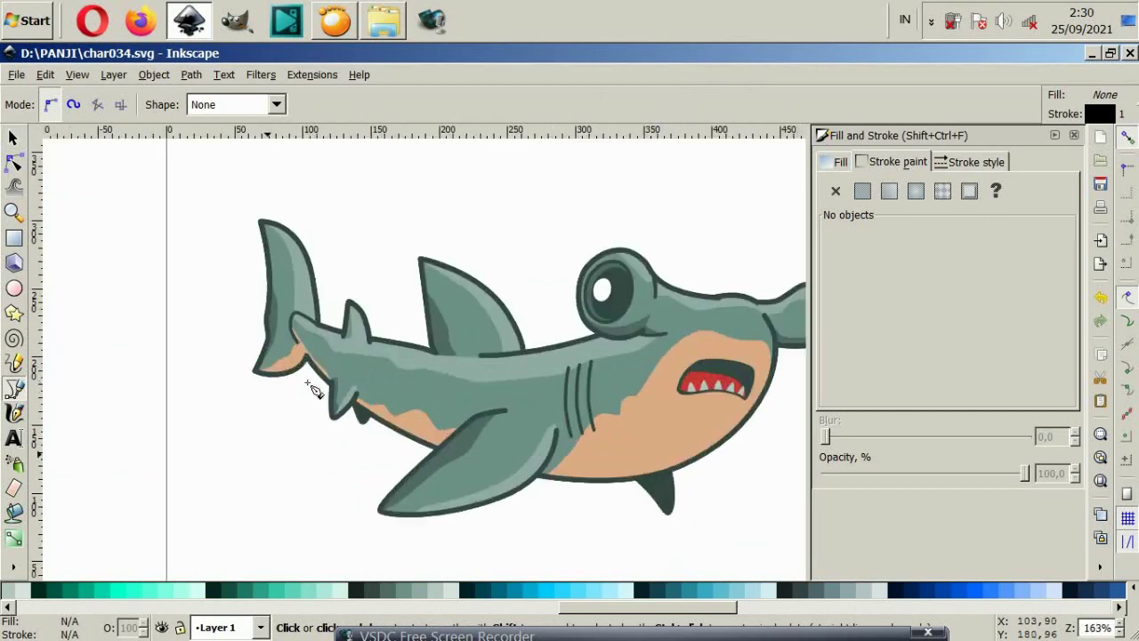
scroll(310, 386, up, 4)
scroll(267, 376, up, 2)
scroll(219, 363, down, 2)
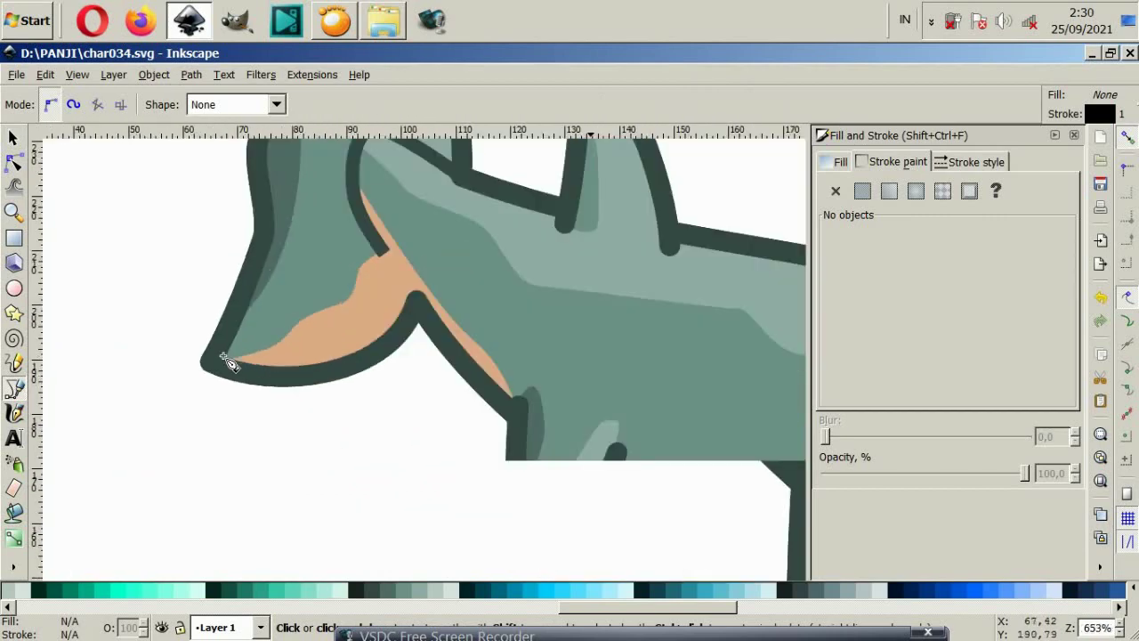
click(167, 349)
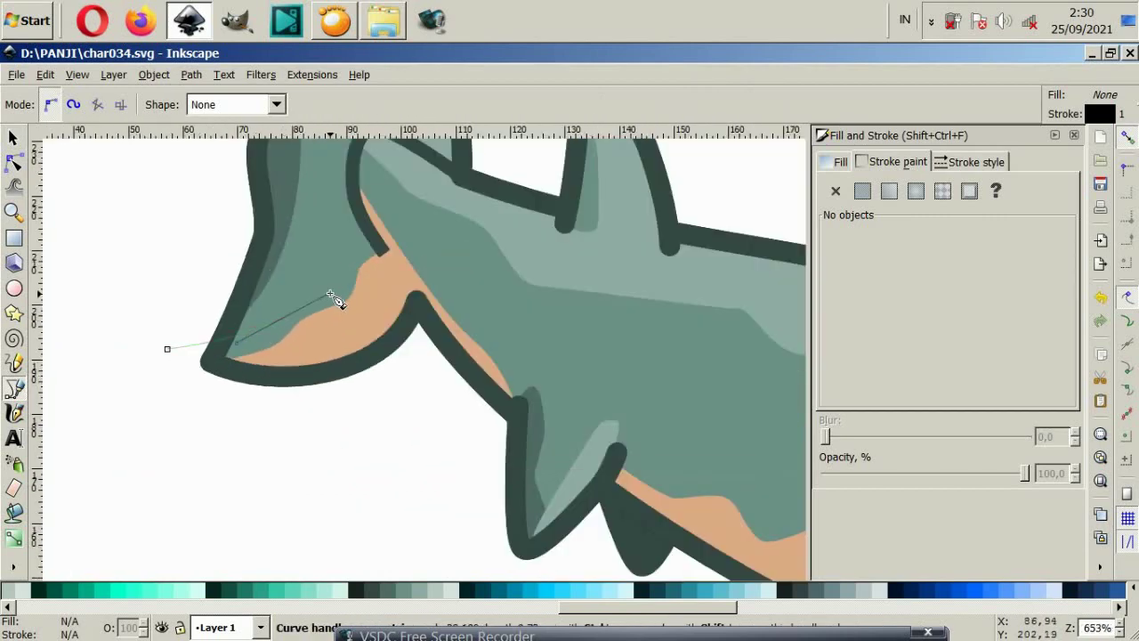
key(Escape)
click(210, 358)
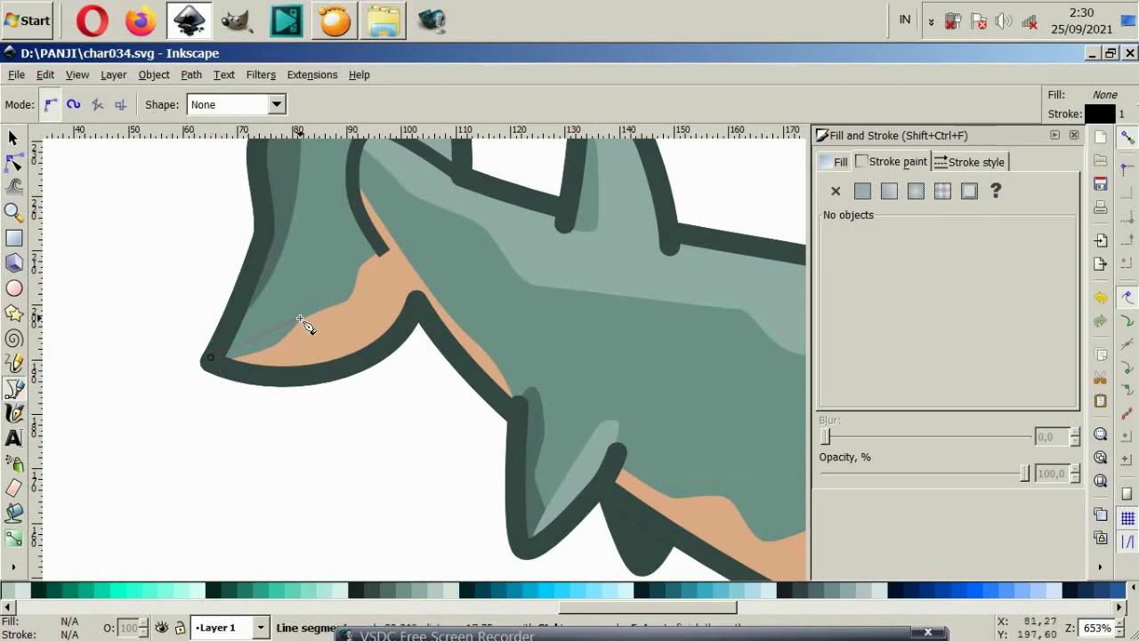
click(341, 292)
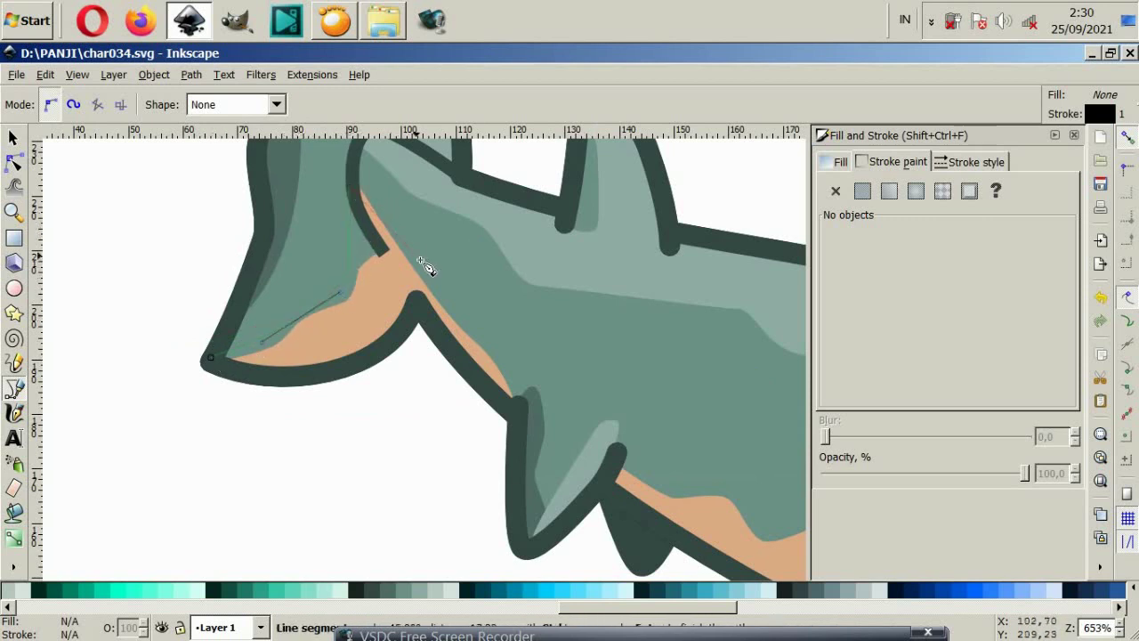
key(Escape)
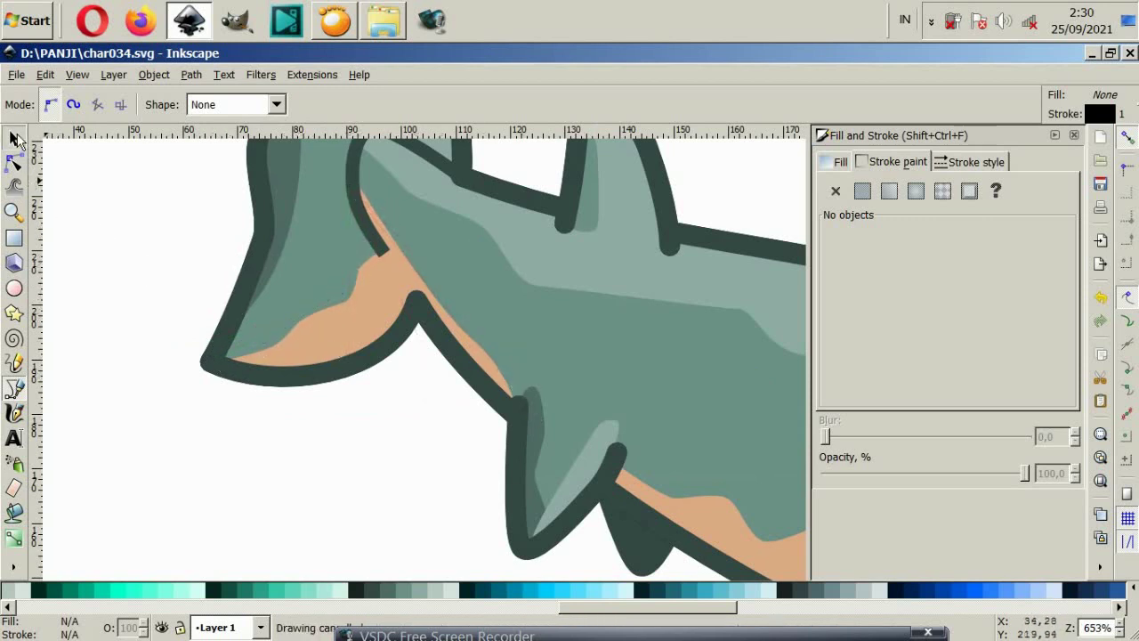
click(14, 138)
drag(368, 295, 311, 380)
key(ctrl+z)
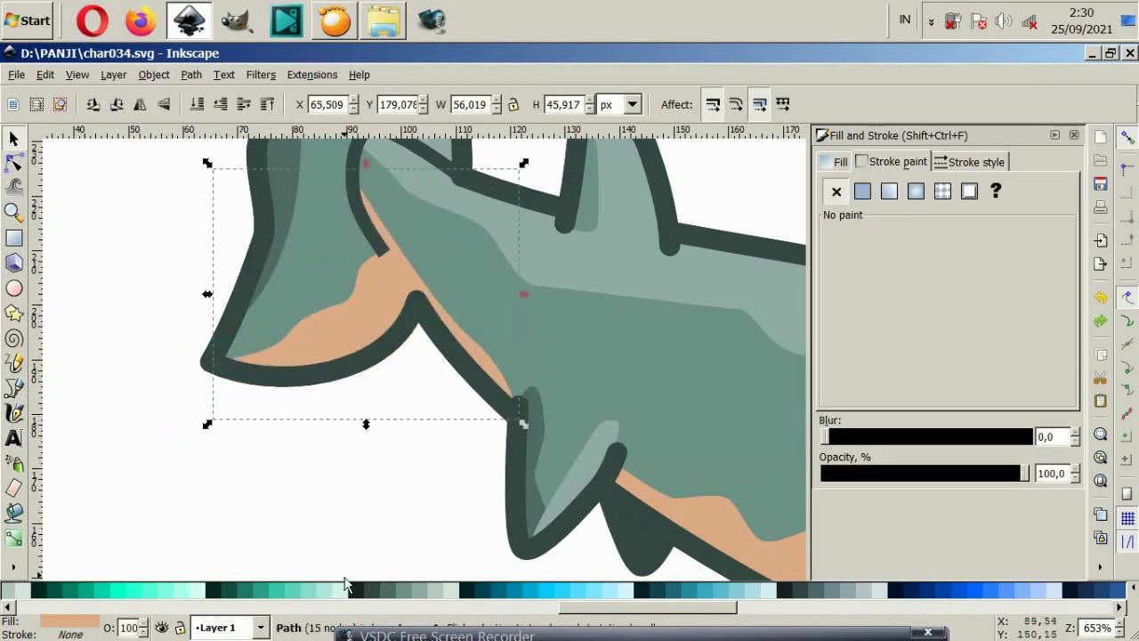
drag(627, 618, 286, 619)
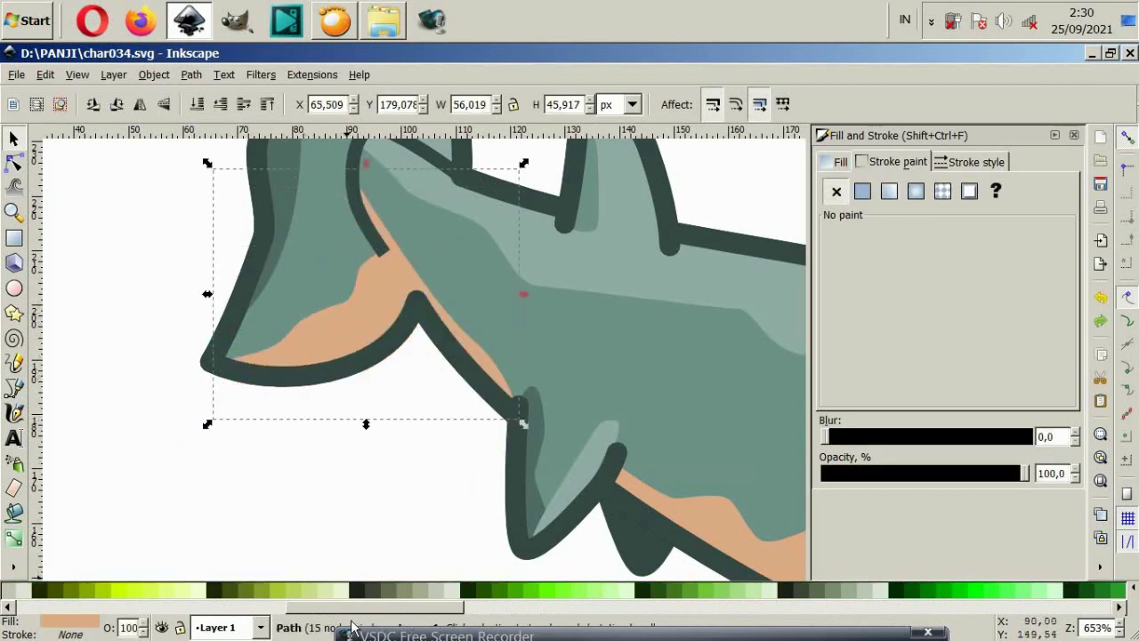
drag(286, 619, 169, 619)
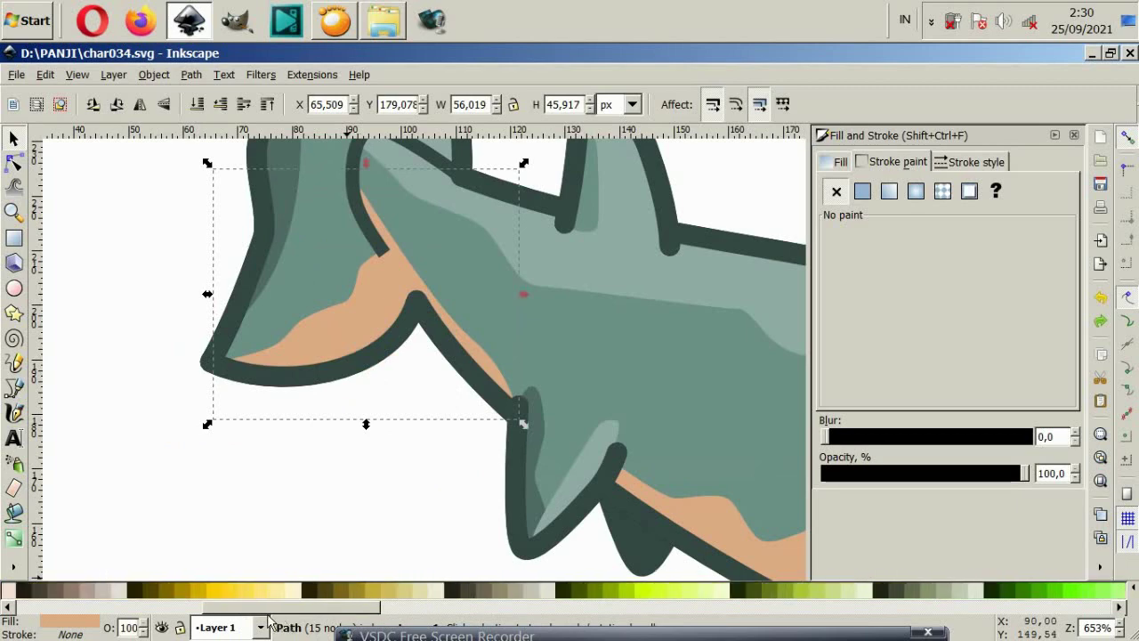
ctrl+scroll(382, 512, down, 1)
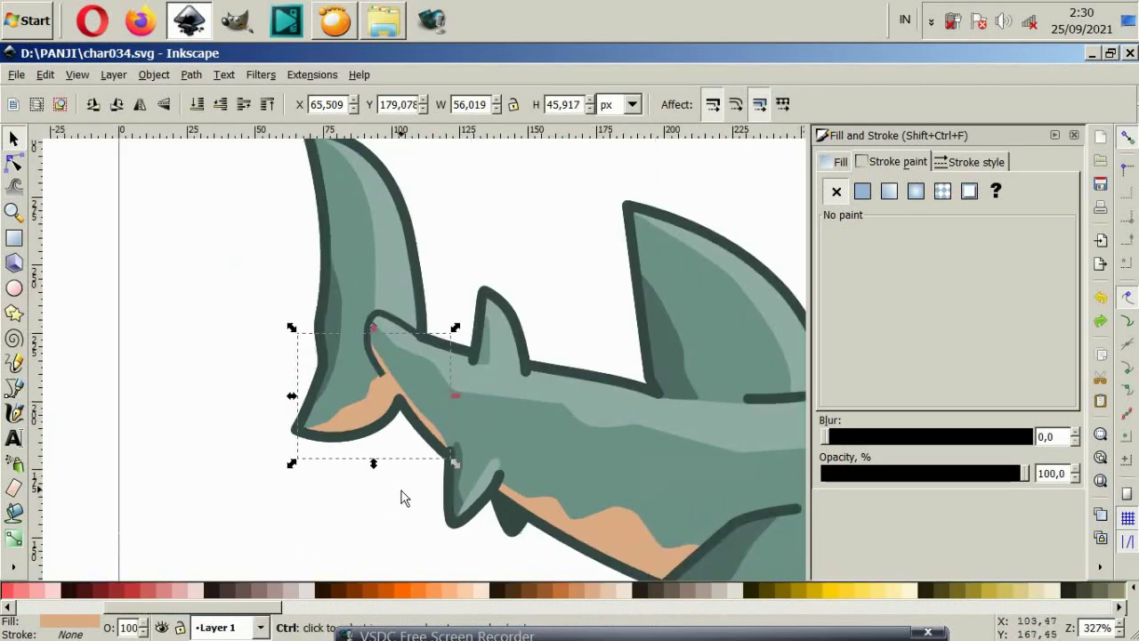
ctrl+scroll(418, 498, down, 1)
ctrl+scroll(454, 494, down, 1)
ctrl+scroll(430, 505, down, 1)
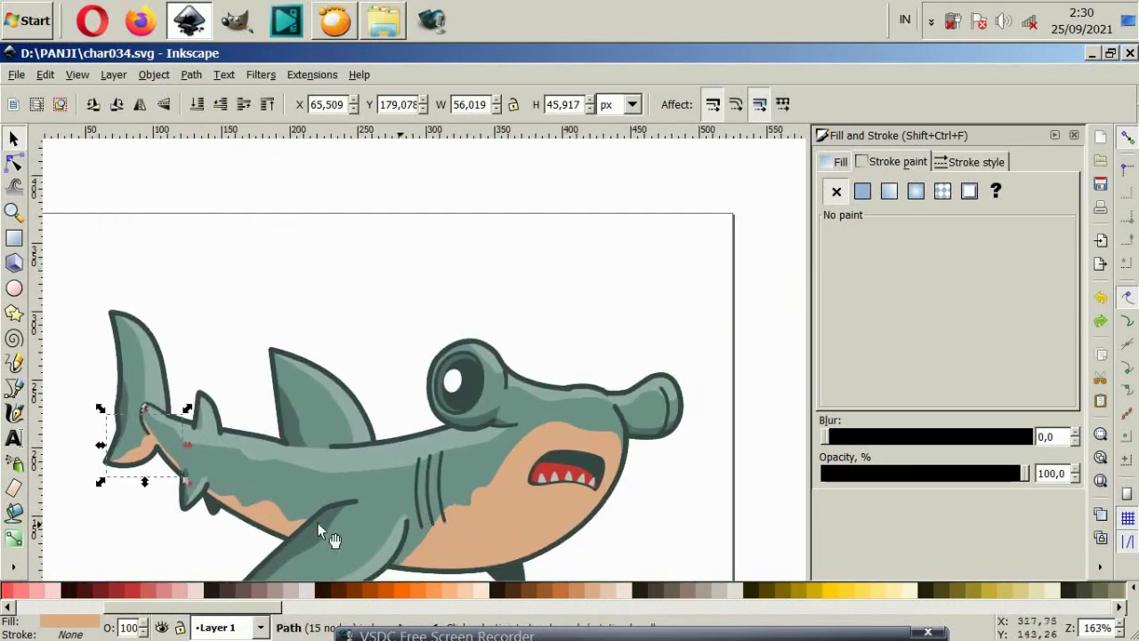
click(13, 387)
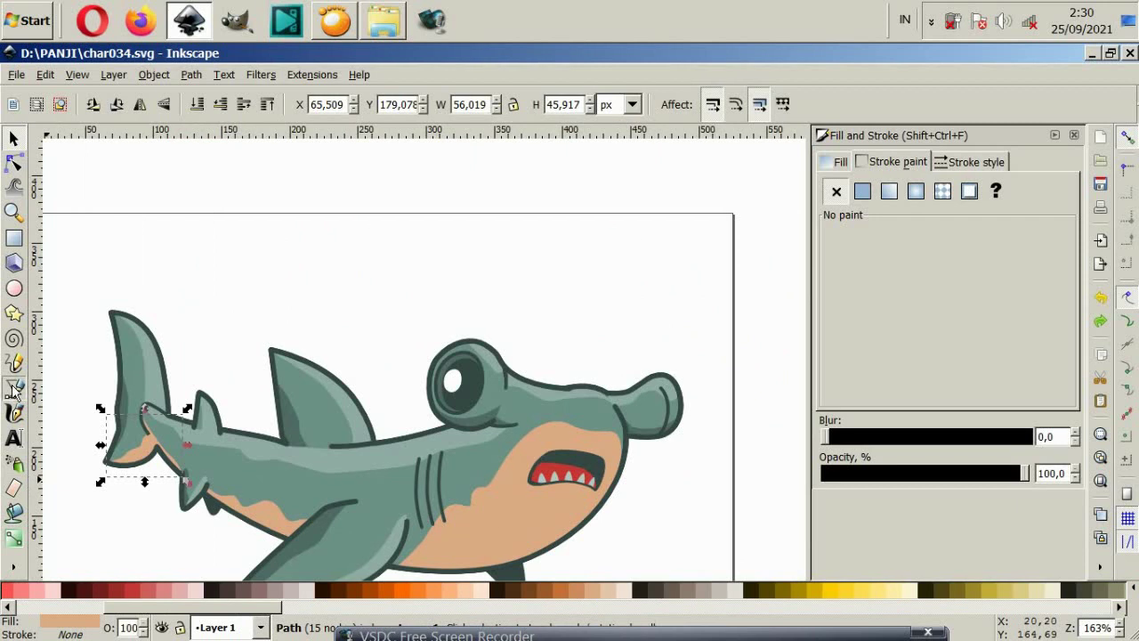
Step: Draw a closed curved outline from the belly under the hammer head and back
click(432, 514)
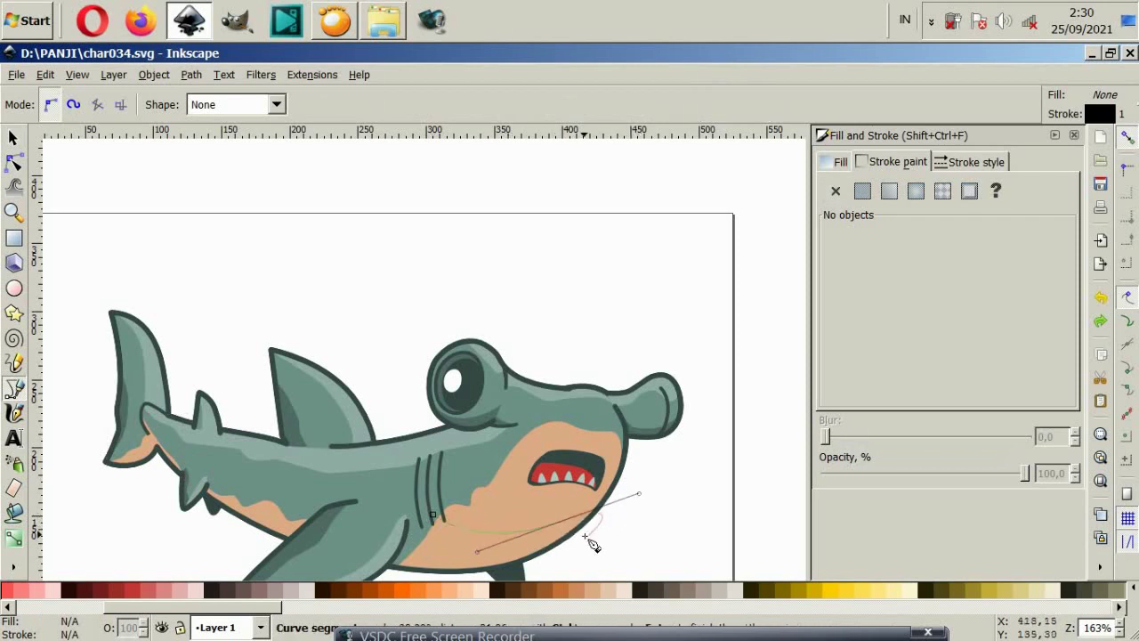
key(Escape)
click(433, 510)
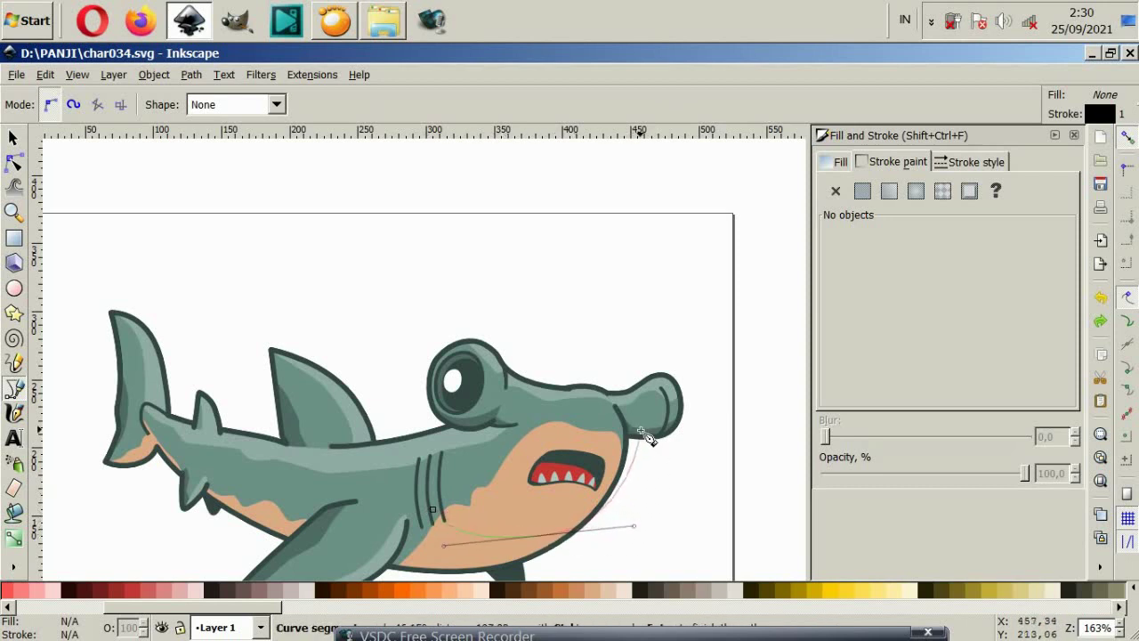
mouse_move(654, 443)
mouse_down()
mouse_move(618, 408)
mouse_move(511, 426)
mouse_up()
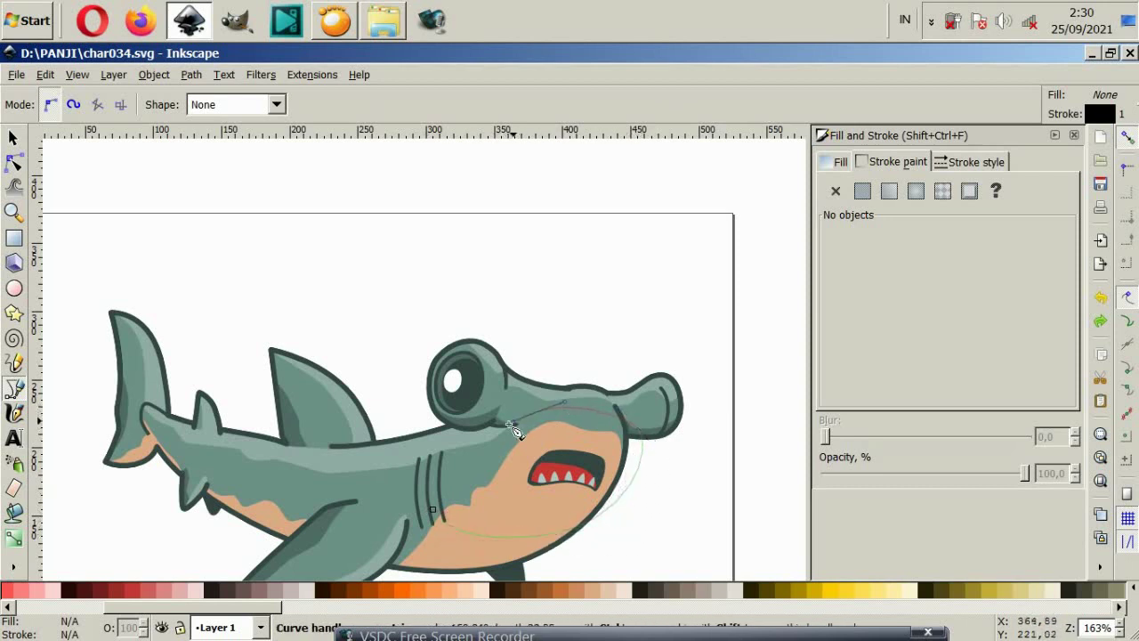
click(433, 512)
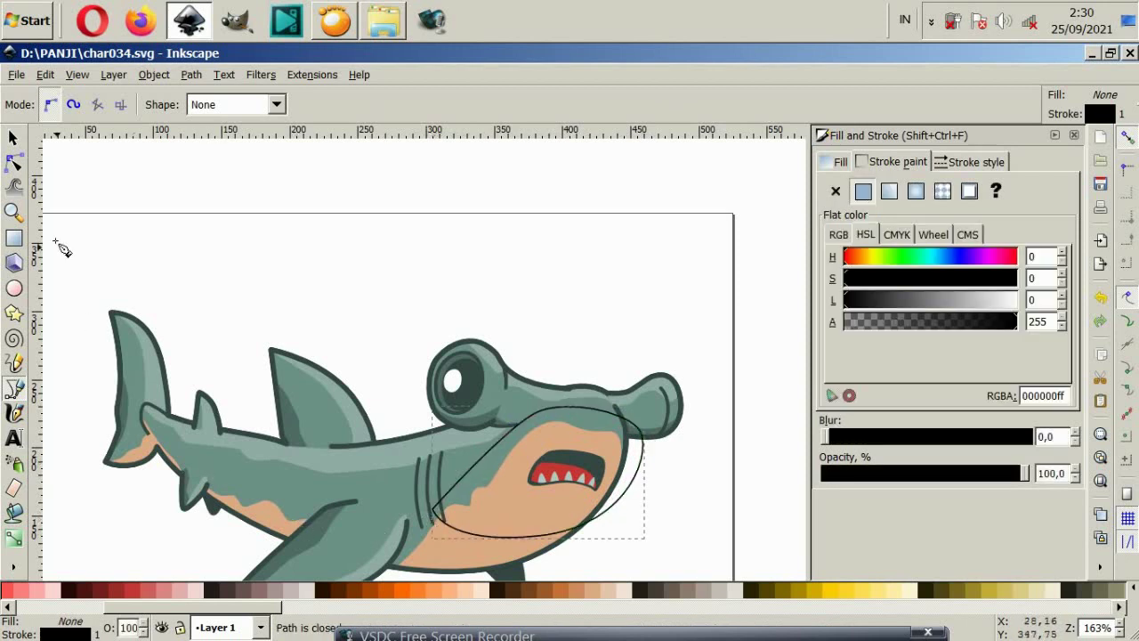
Step: Reshape the outline's bottom curve and left node so it fits the jaw
click(13, 163)
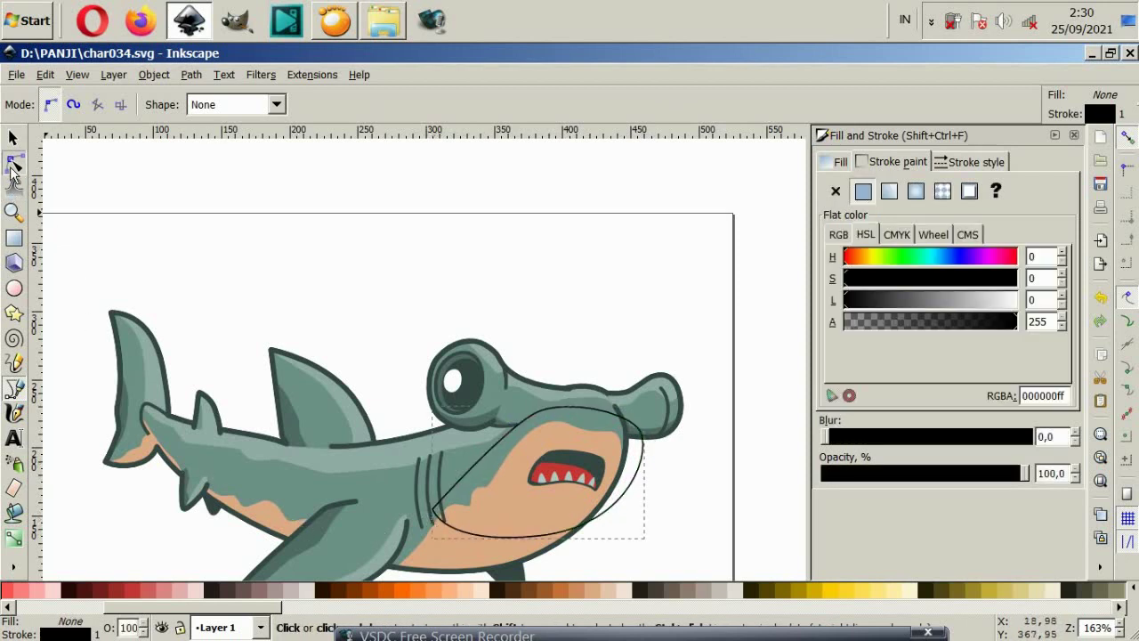
click(434, 513)
mouse_move(538, 535)
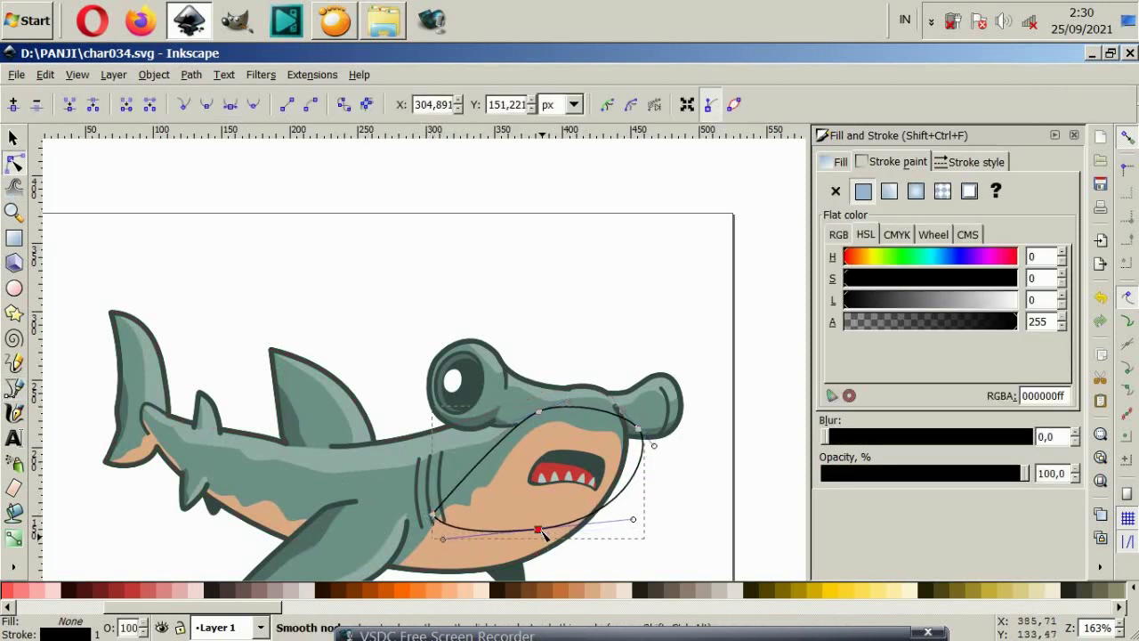
drag(539, 531, 550, 525)
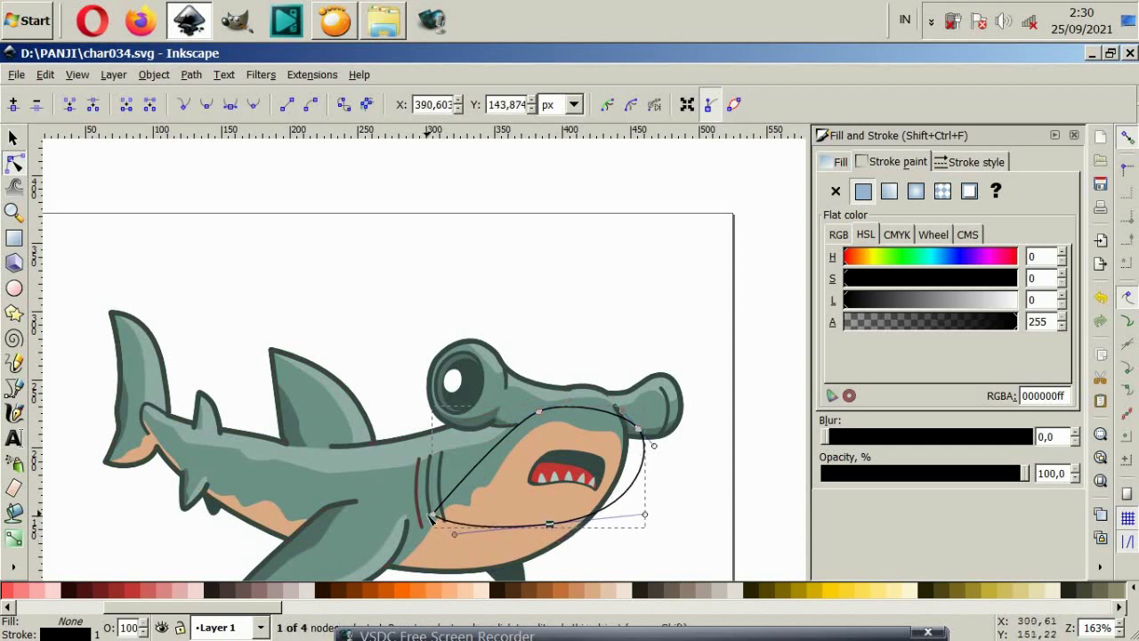
drag(431, 516, 434, 520)
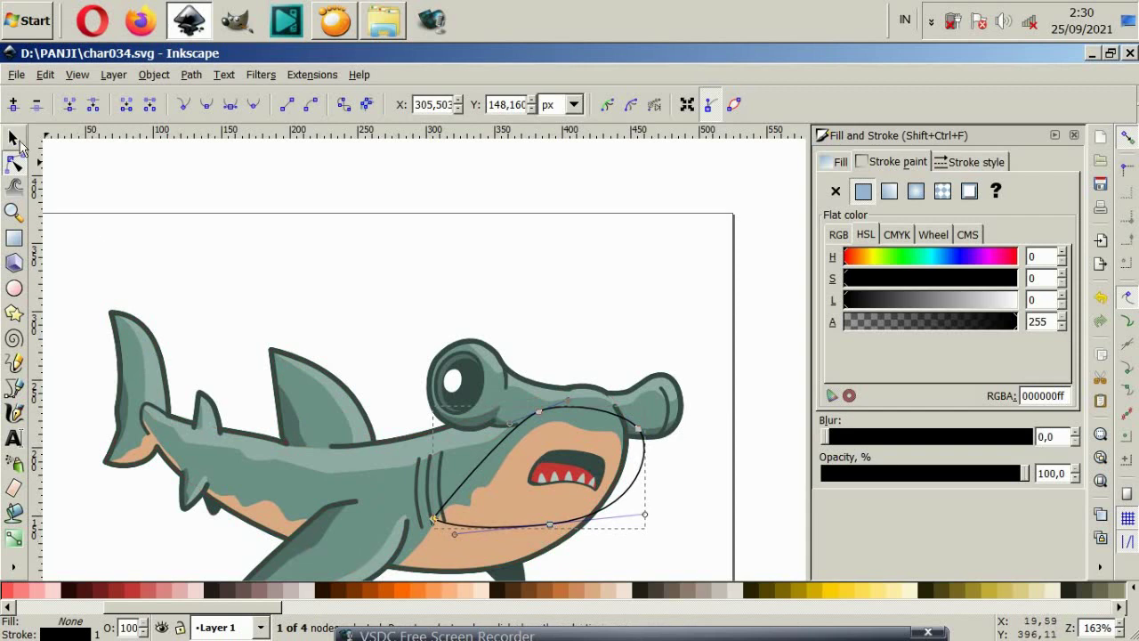
click(15, 140)
click(481, 549)
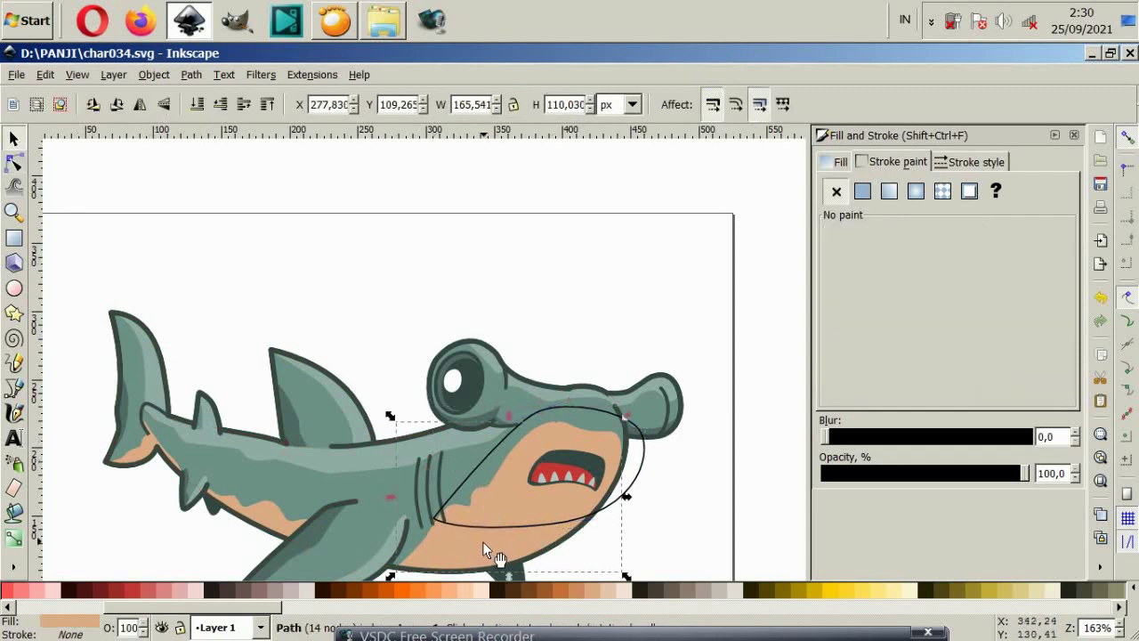
Step: Subtract the new outline from the peach belly shape with Path Difference
click(613, 329)
click(605, 414)
shift+click(607, 412)
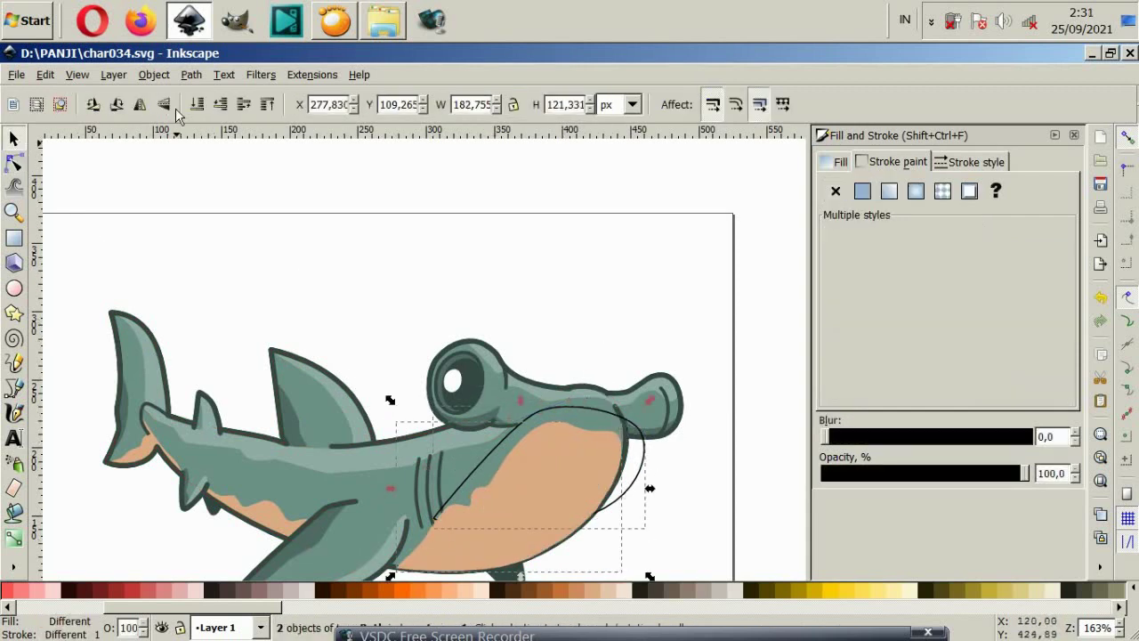
click(190, 75)
click(212, 183)
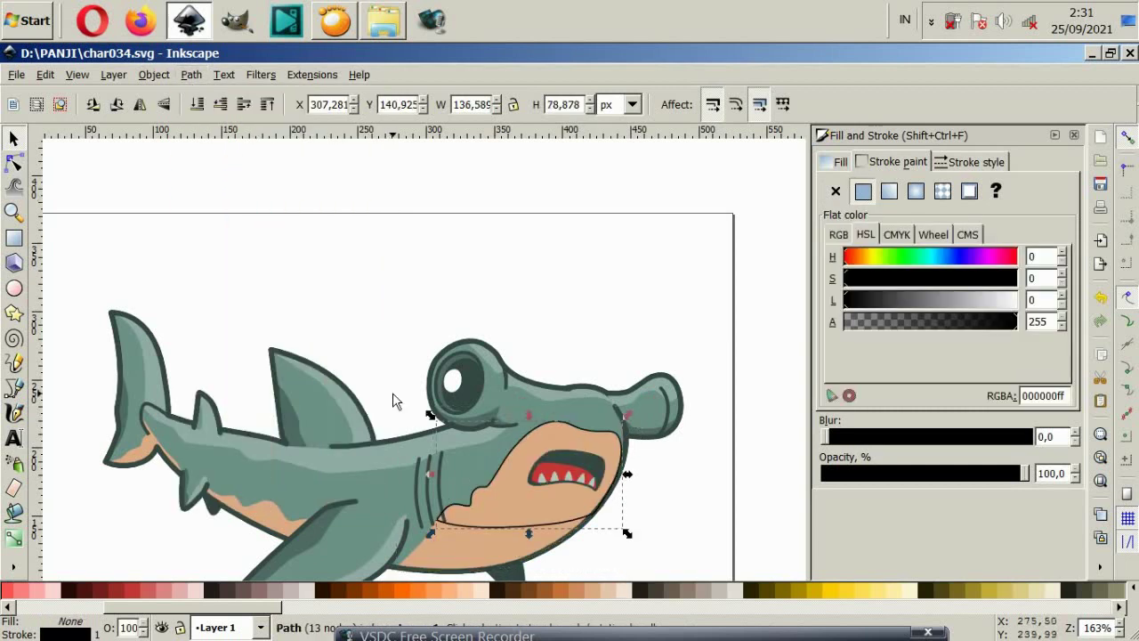
Step: Try several swatches and give the belly highlight a pale peach #E9C6AF fill
click(466, 595)
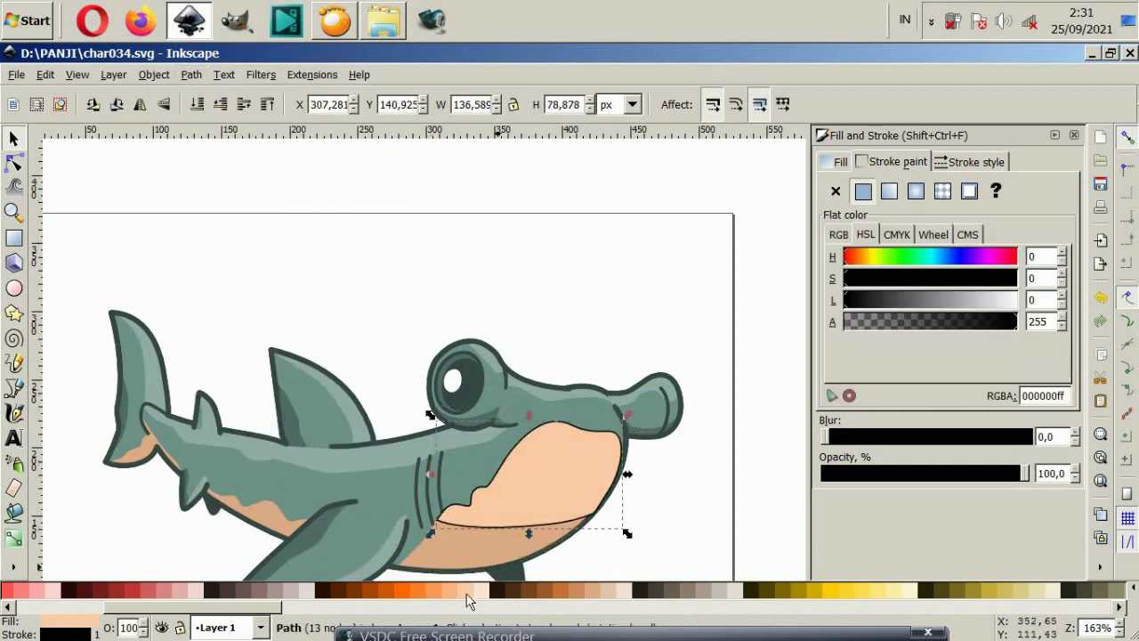
click(455, 599)
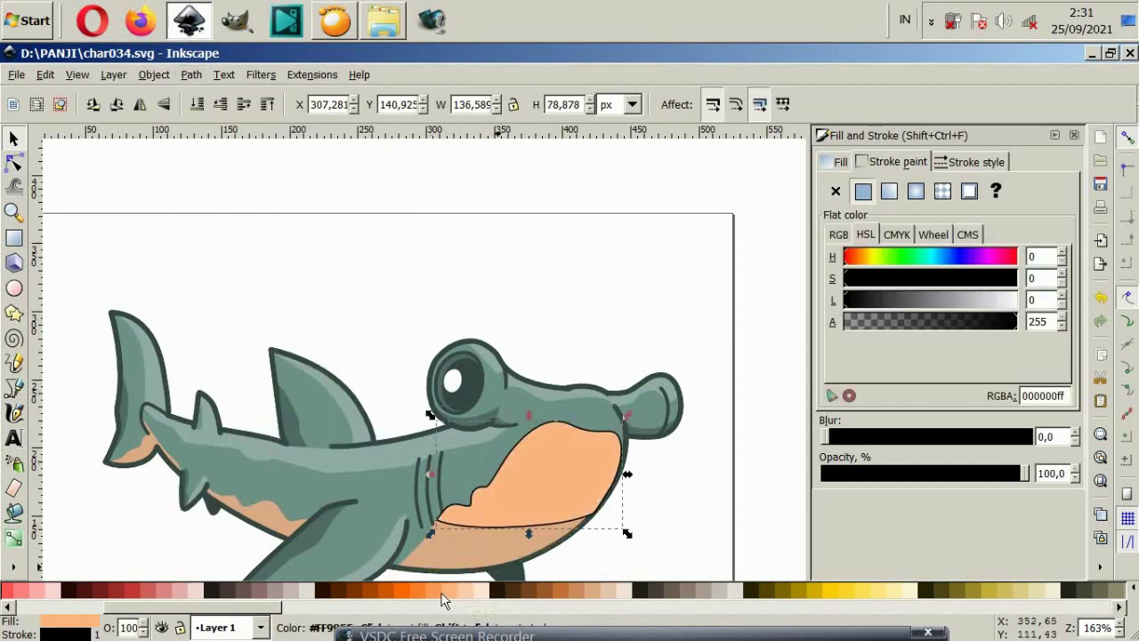
click(452, 594)
click(464, 595)
click(592, 592)
click(606, 594)
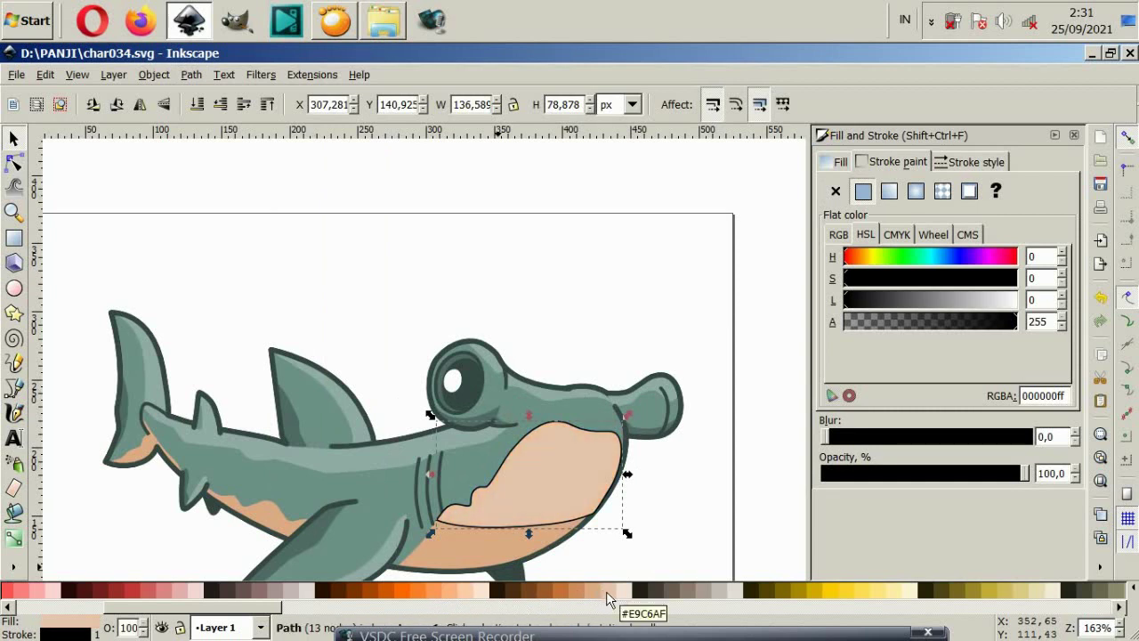
click(773, 225)
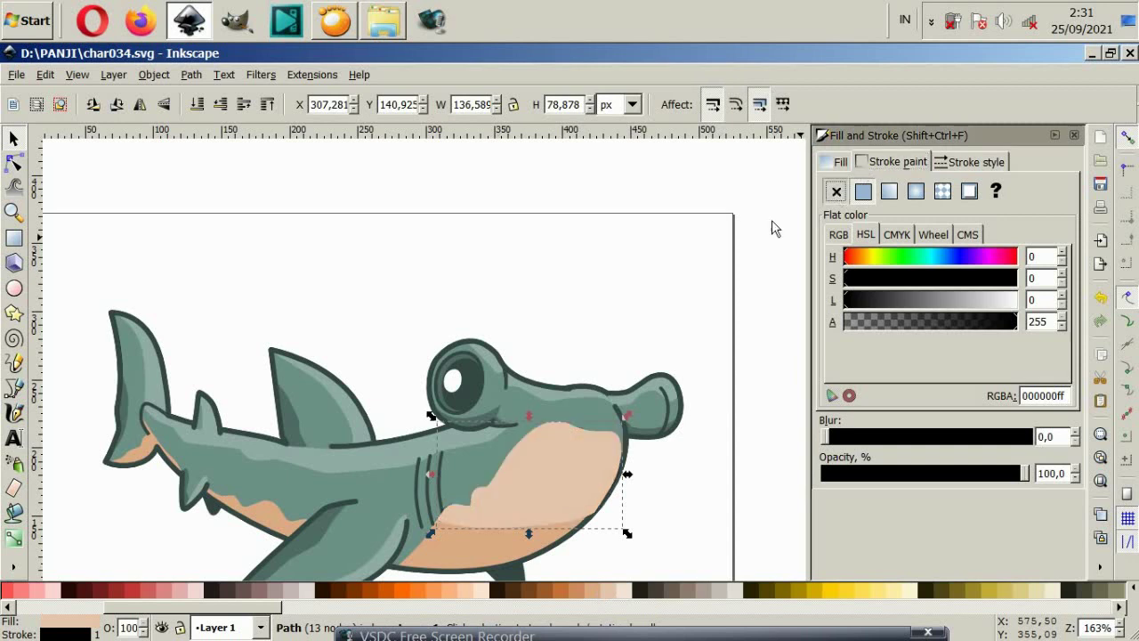
Step: Lower the belly highlight beneath the red mouth in the stacking order
click(565, 455)
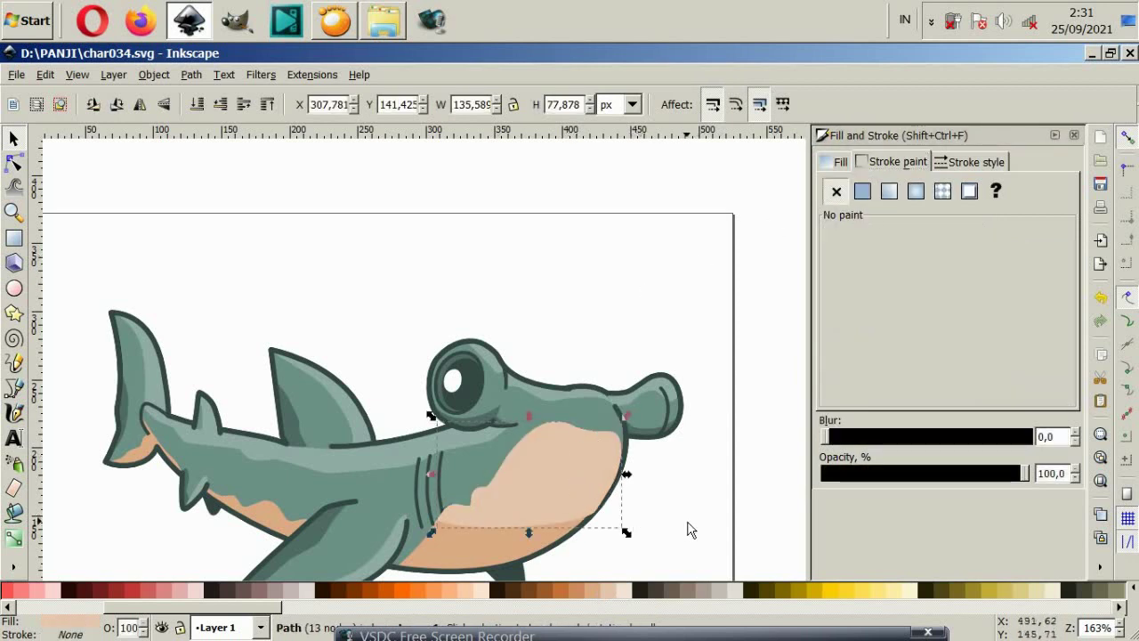
key(Page_Down)
key(Page_Down)
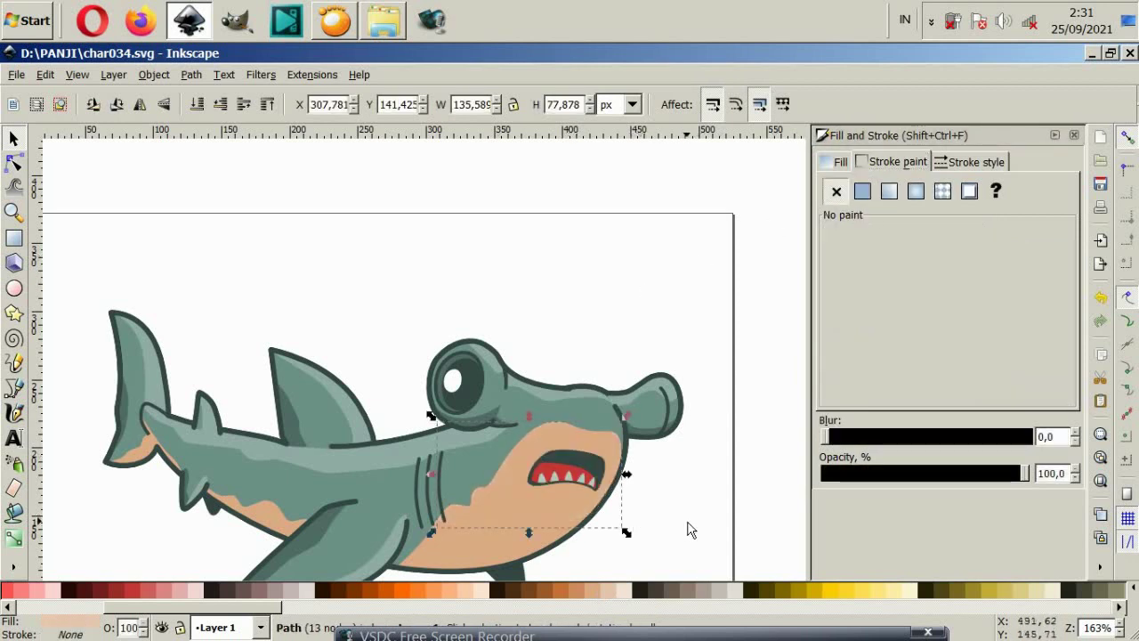
key(Page_Up)
key(Page_Up)
key(Page_Down)
key(Page_Down)
key(Page_Up)
Step: Undo recent belly edits and redo back to the drawn cutting curve
click(689, 530)
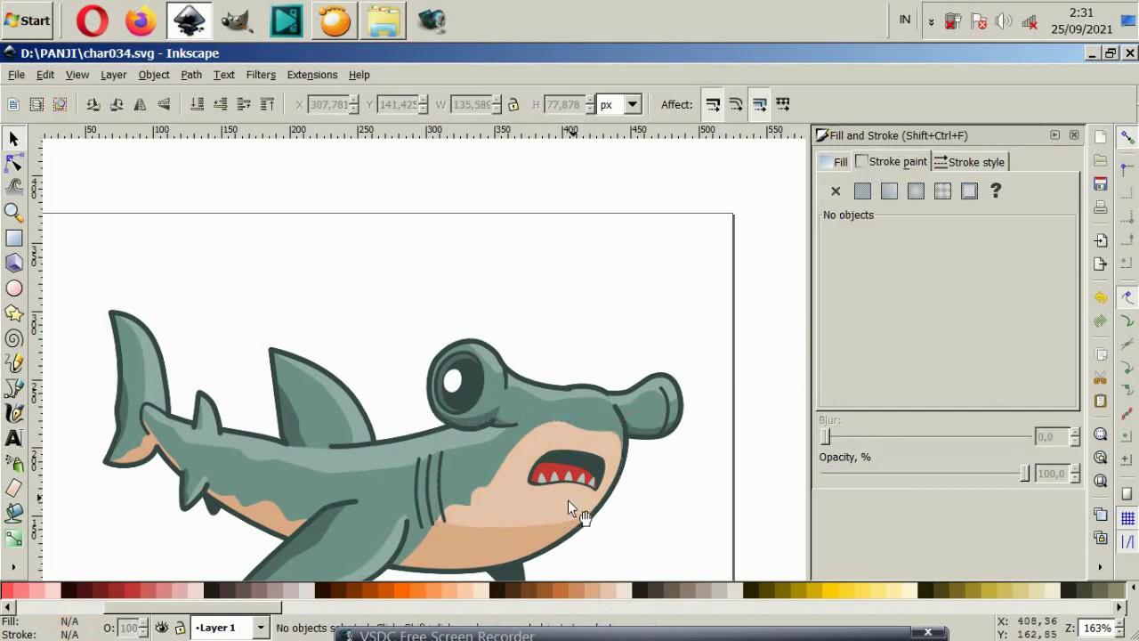
scroll(568, 503, down, 4)
scroll(549, 542, up, 4)
click(576, 491)
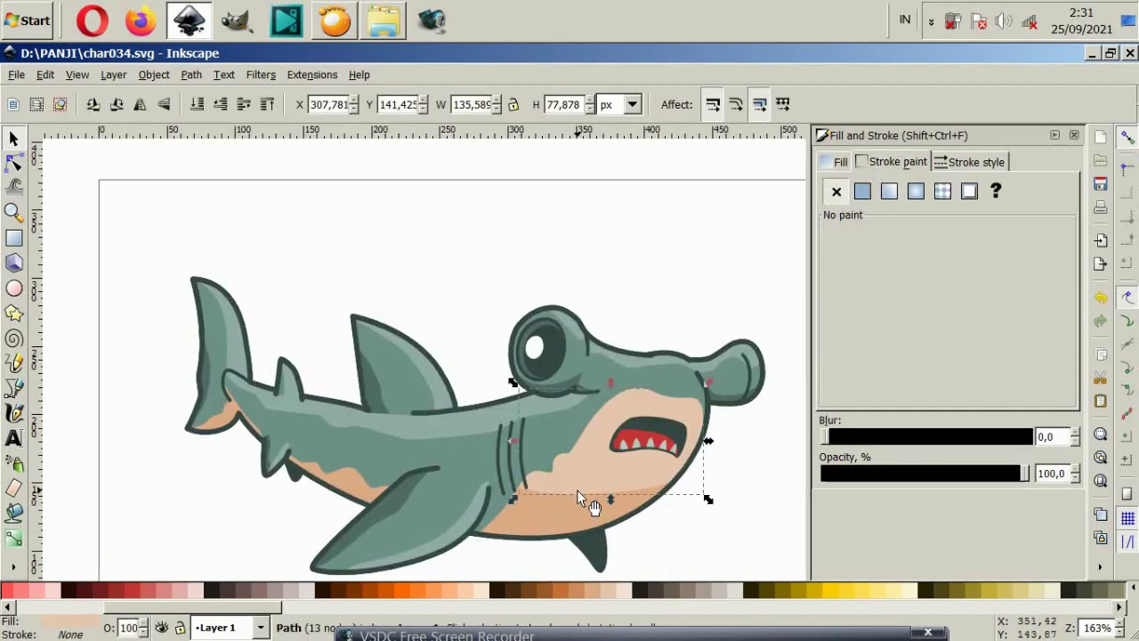
click(652, 549)
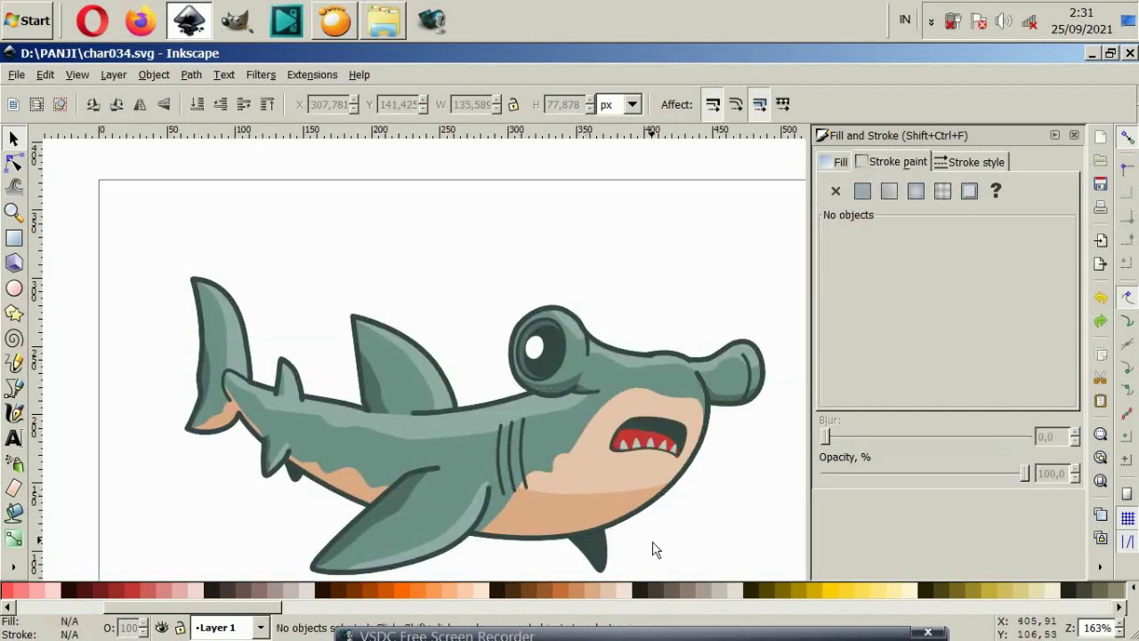
key(ctrl+z)
key(ctrl+z)
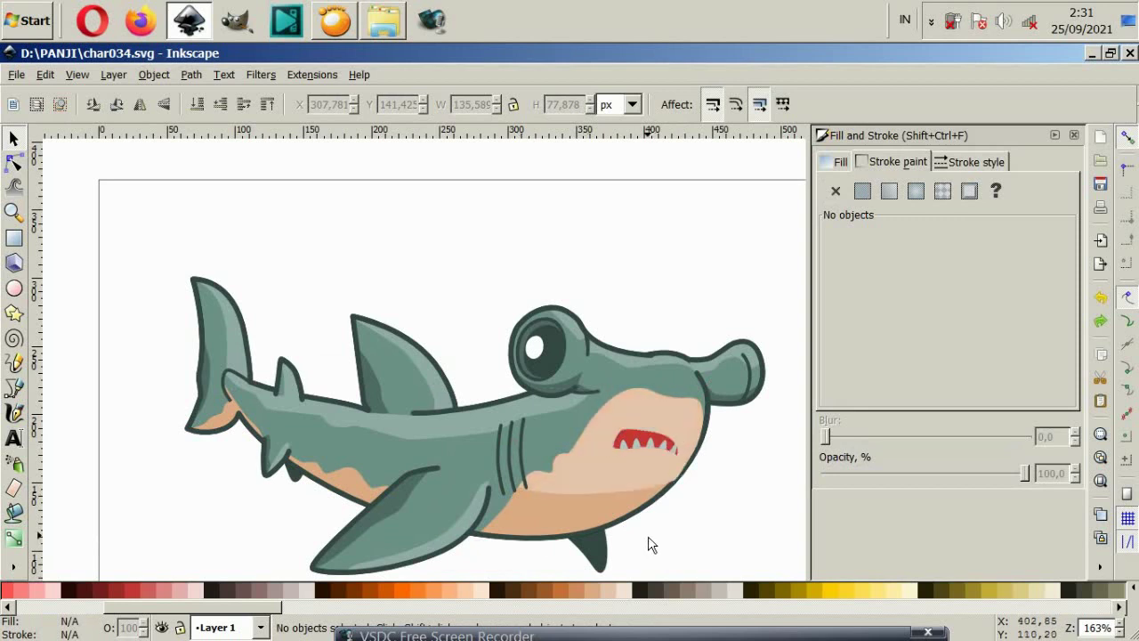
key(ctrl+z)
key(ctrl+z)
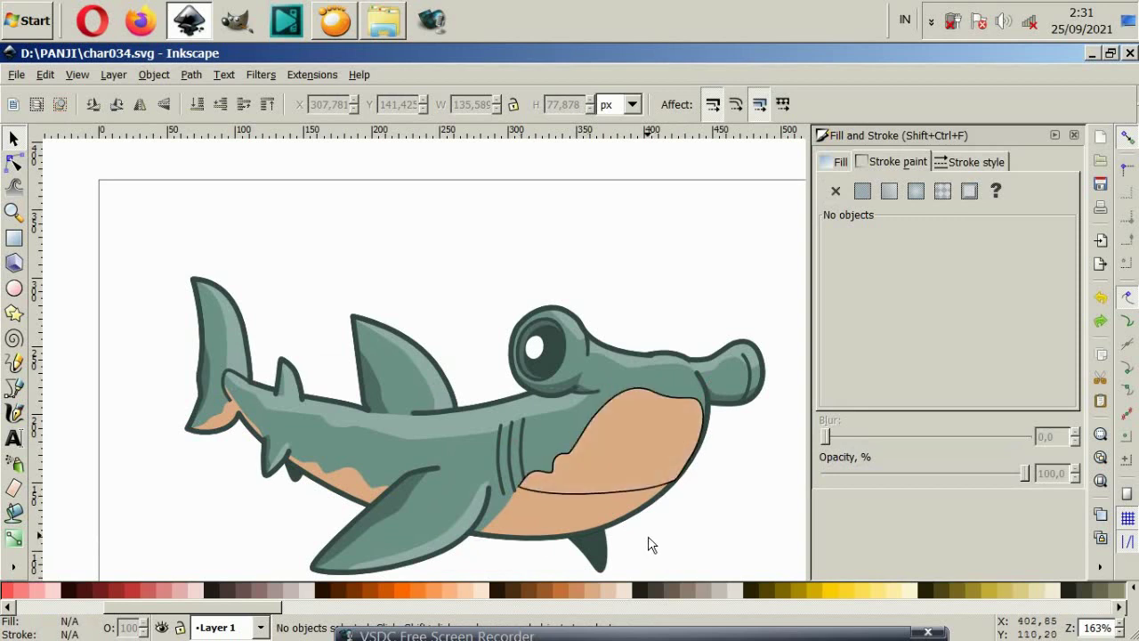
key(ctrl+z)
key(ctrl+z)
key(ctrl+z)
key(ctrl+z)
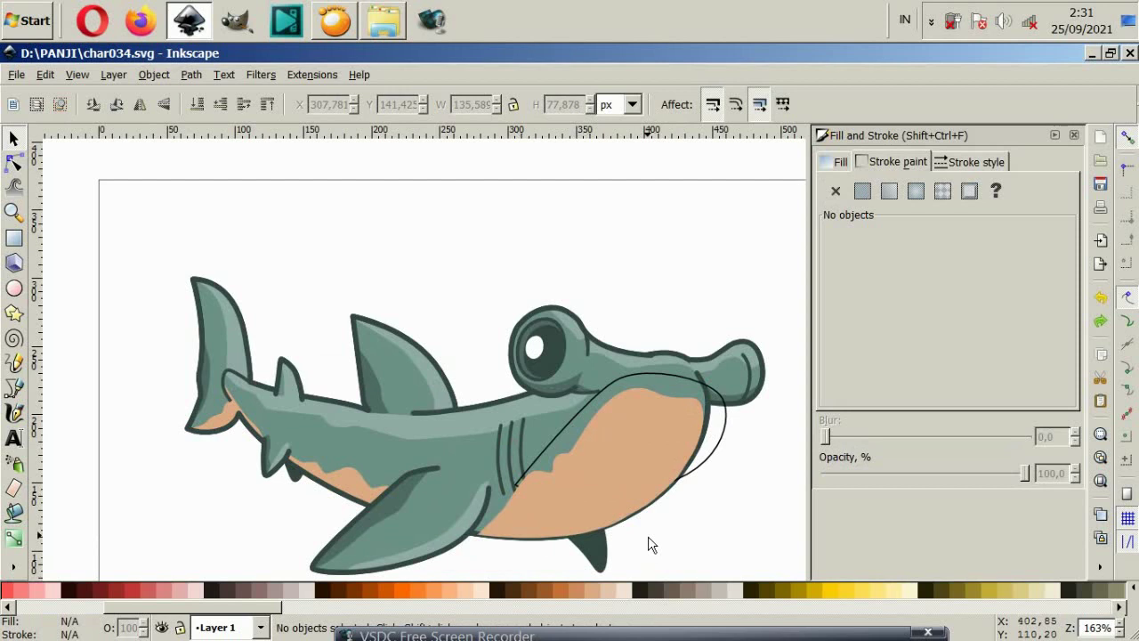
key(ctrl+shift+z)
Step: Reshape the cutting curve's left and bottom nodes to a smooth lower edge
click(599, 494)
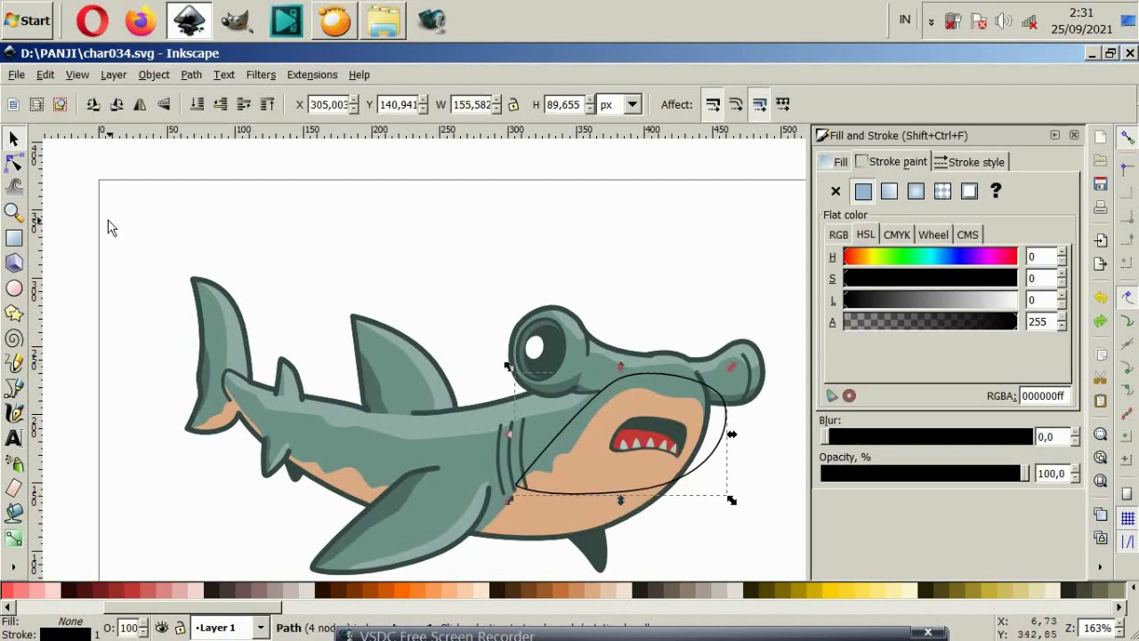
click(14, 163)
drag(514, 492, 498, 505)
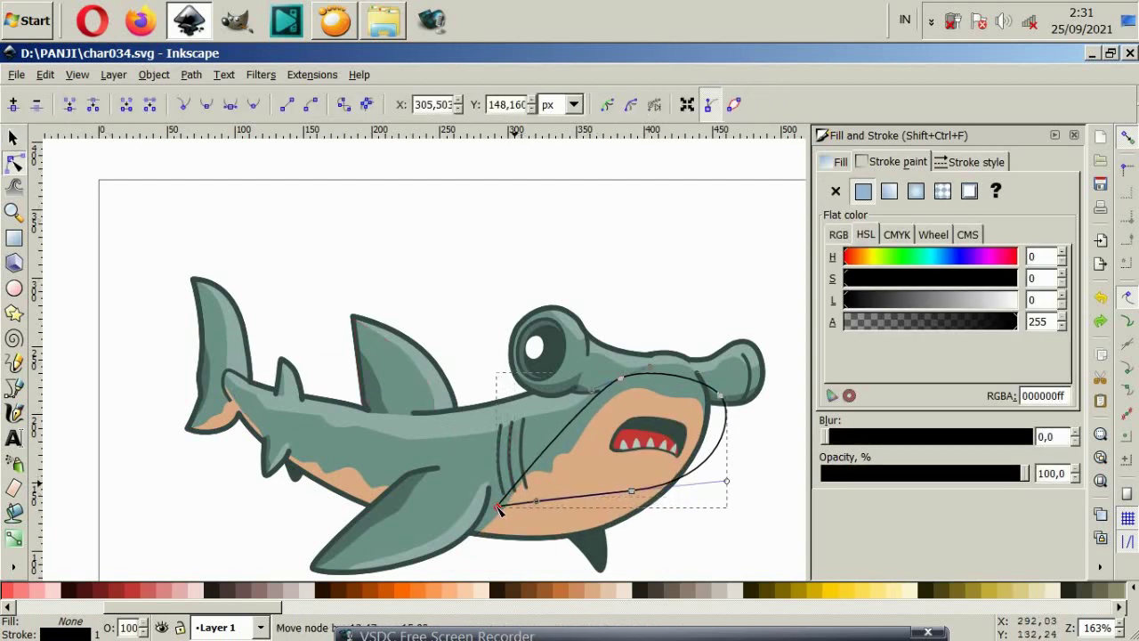
drag(631, 491, 612, 504)
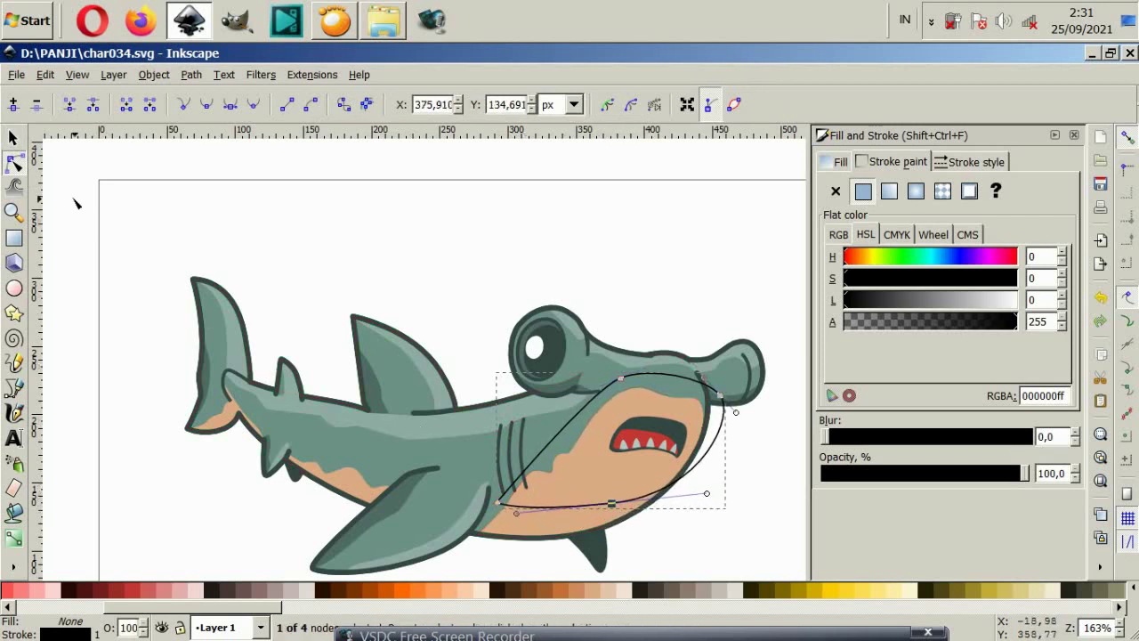
click(14, 142)
Step: Cut the curve's area out of the belly highlight with Path Difference
click(534, 537)
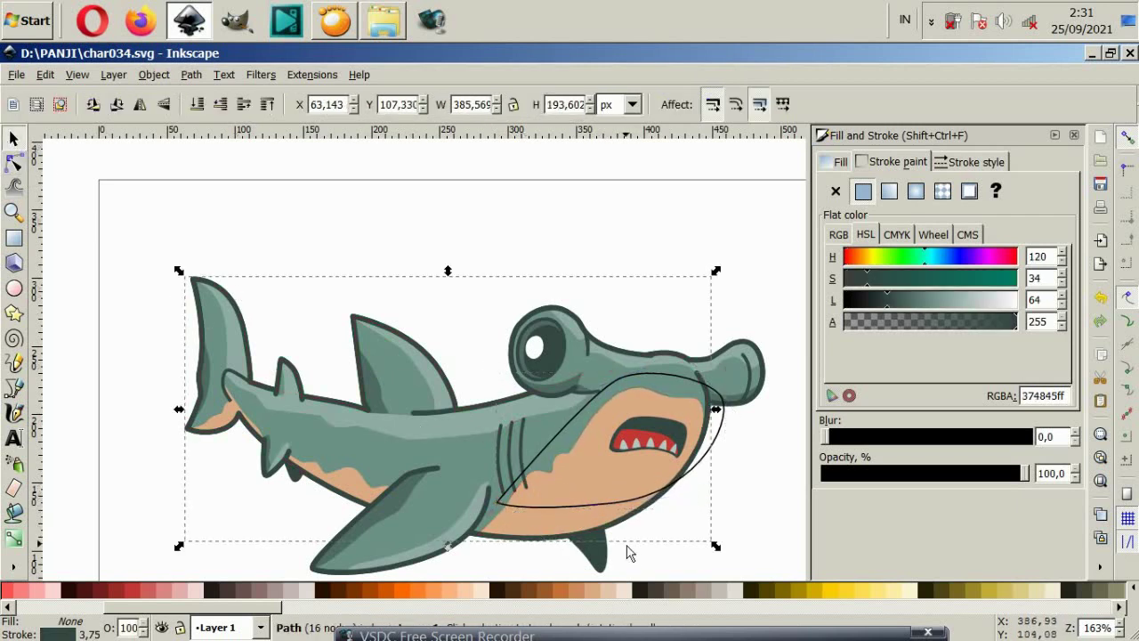
click(584, 531)
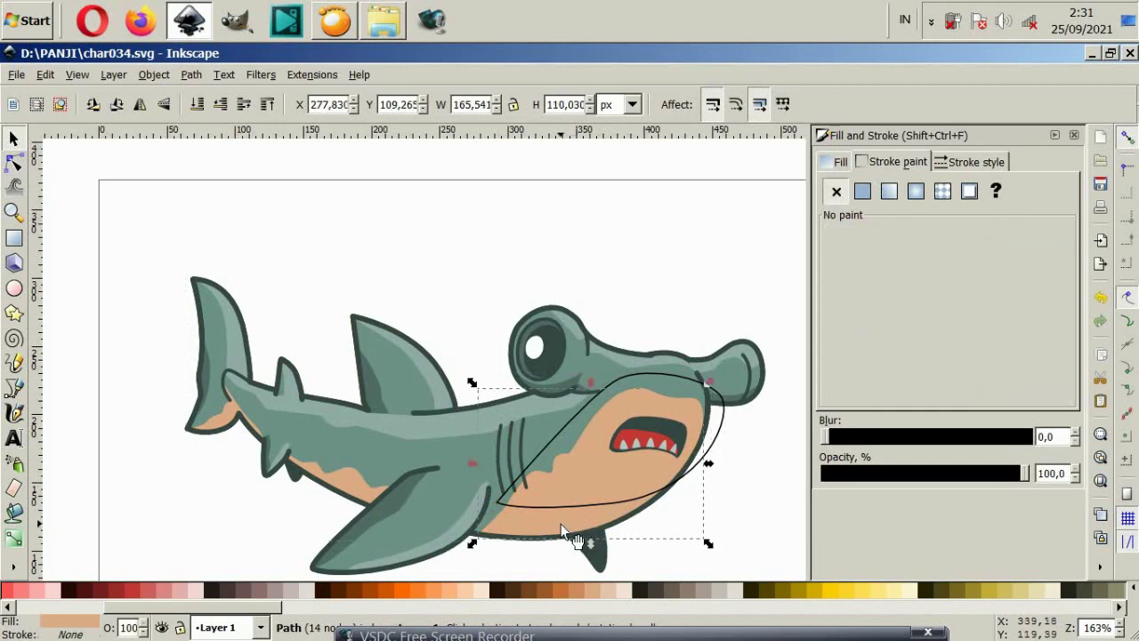
click(686, 541)
click(610, 457)
shift+click(572, 425)
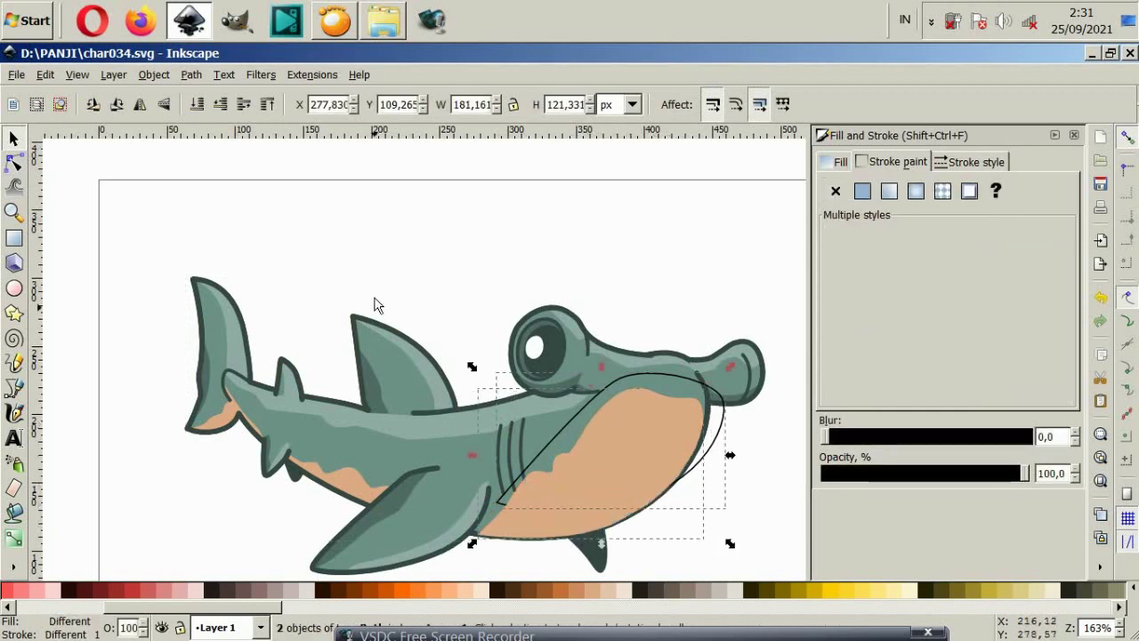
click(191, 75)
click(267, 184)
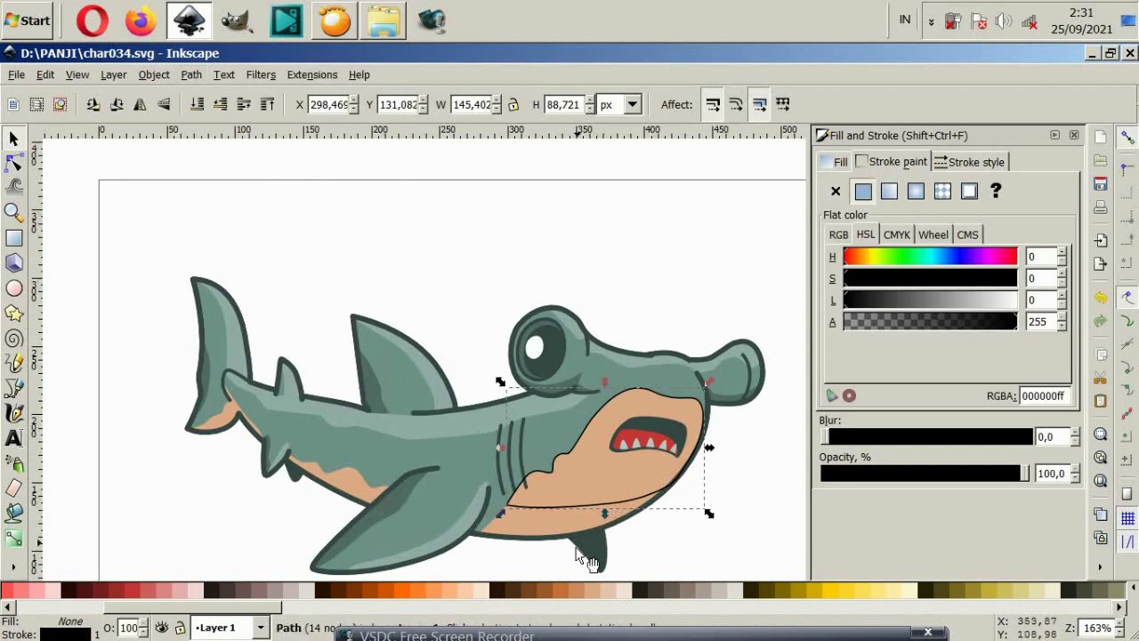
Step: Give the trimmed highlight a light peach fill, no stroke, and place it above the tan shape
click(601, 591)
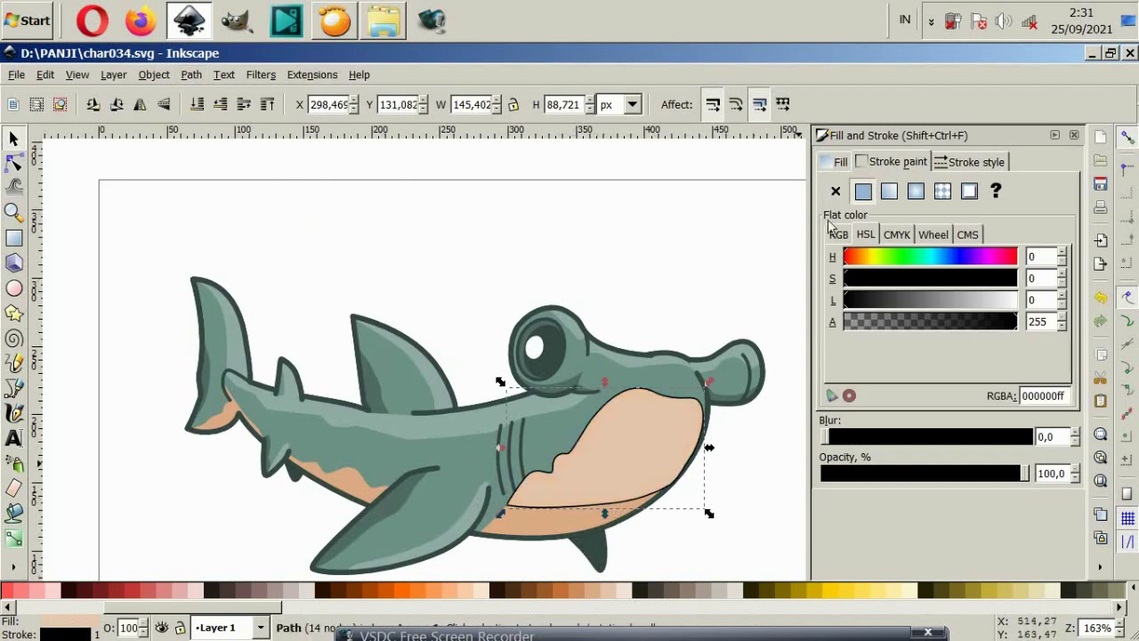
click(836, 190)
click(717, 231)
click(649, 446)
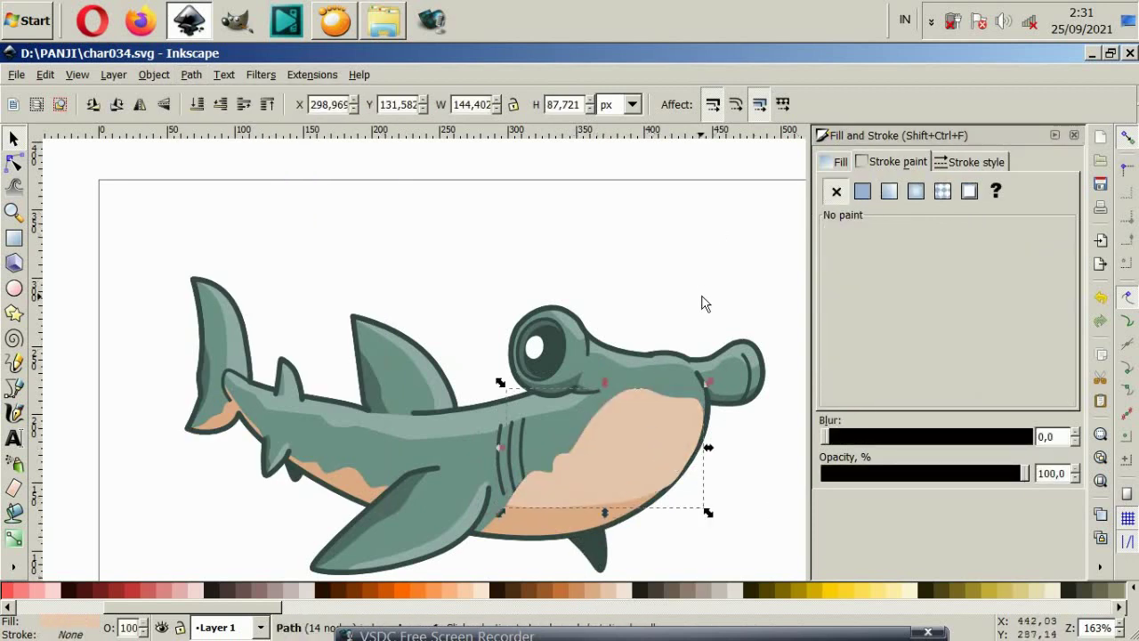
key(Page_Down)
key(Page_Down)
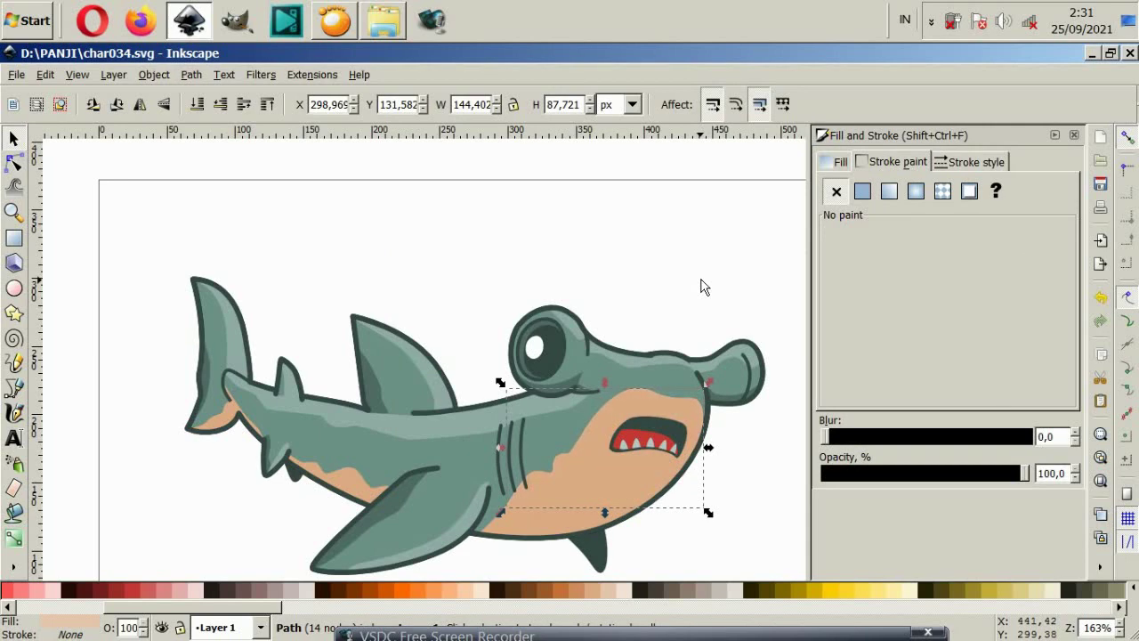
key(Page_Up)
click(538, 524)
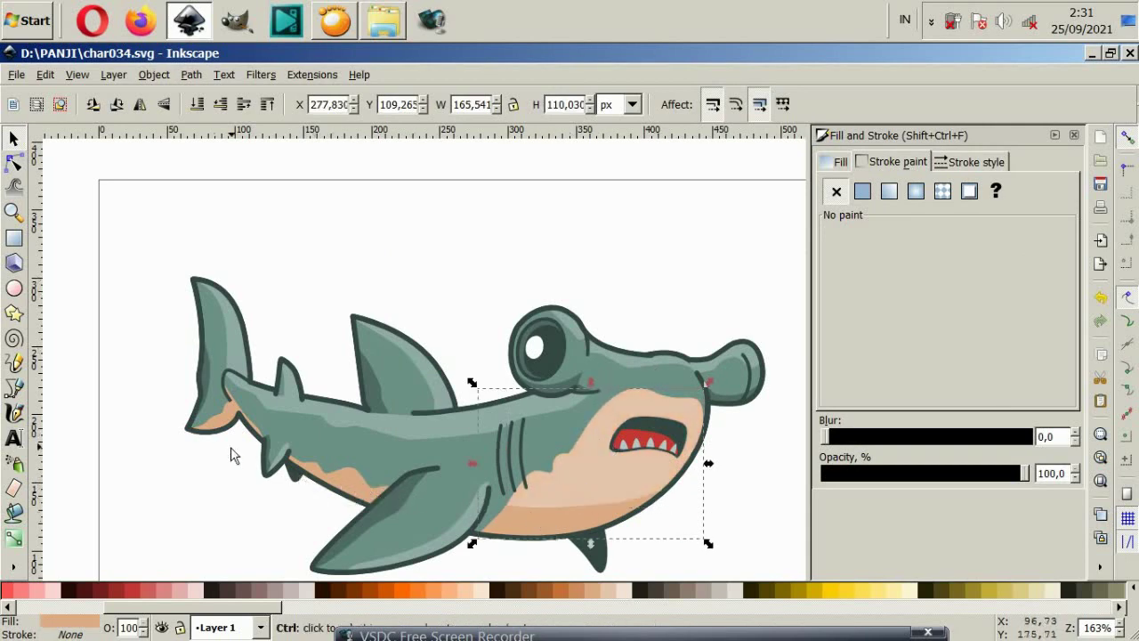
Step: Recolour the tan undersides of the belly and tail yellow
ctrl+scroll(232, 452, up, 4)
shift+click(442, 474)
scroll(534, 498, down, 3)
scroll(534, 498, right, 3)
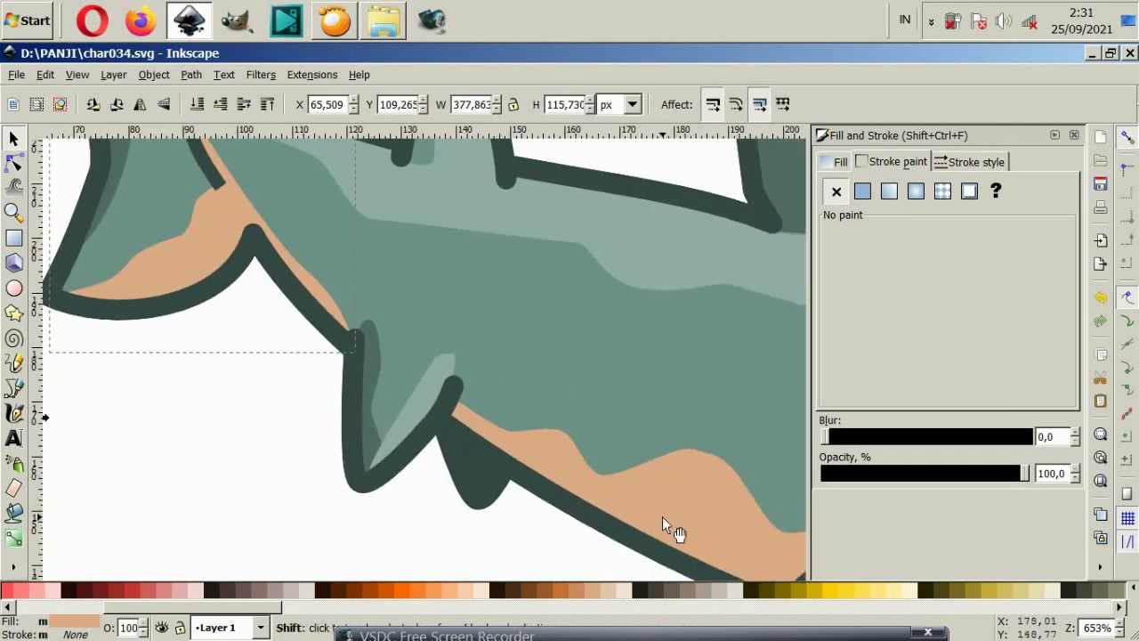
click(886, 591)
key(grave)
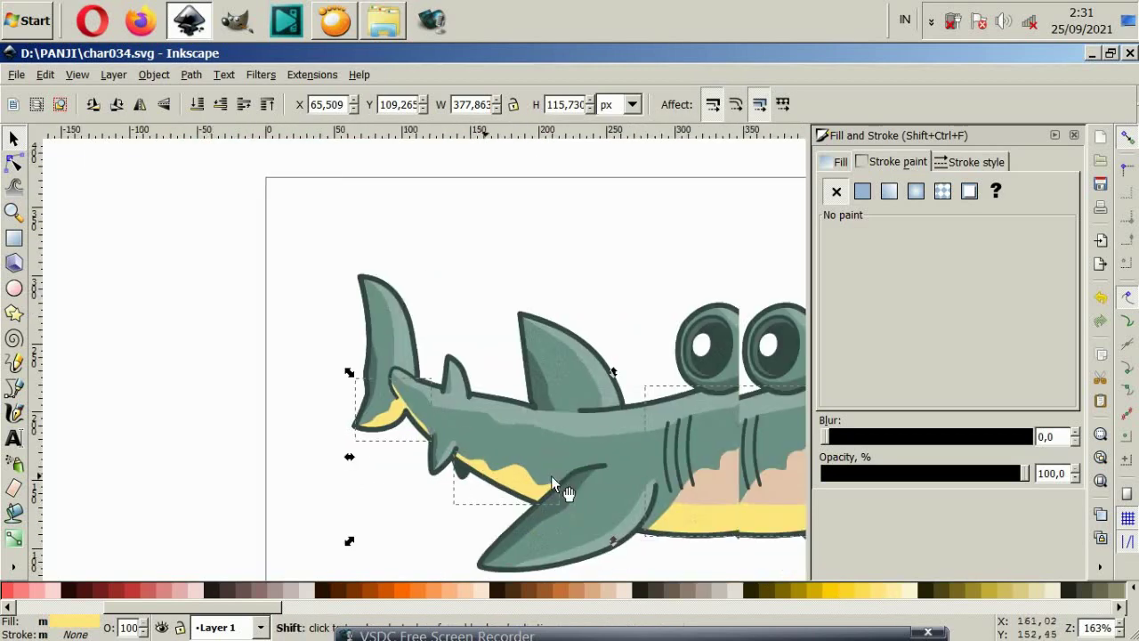
Step: Fill the belly highlight with pale yellow
click(638, 503)
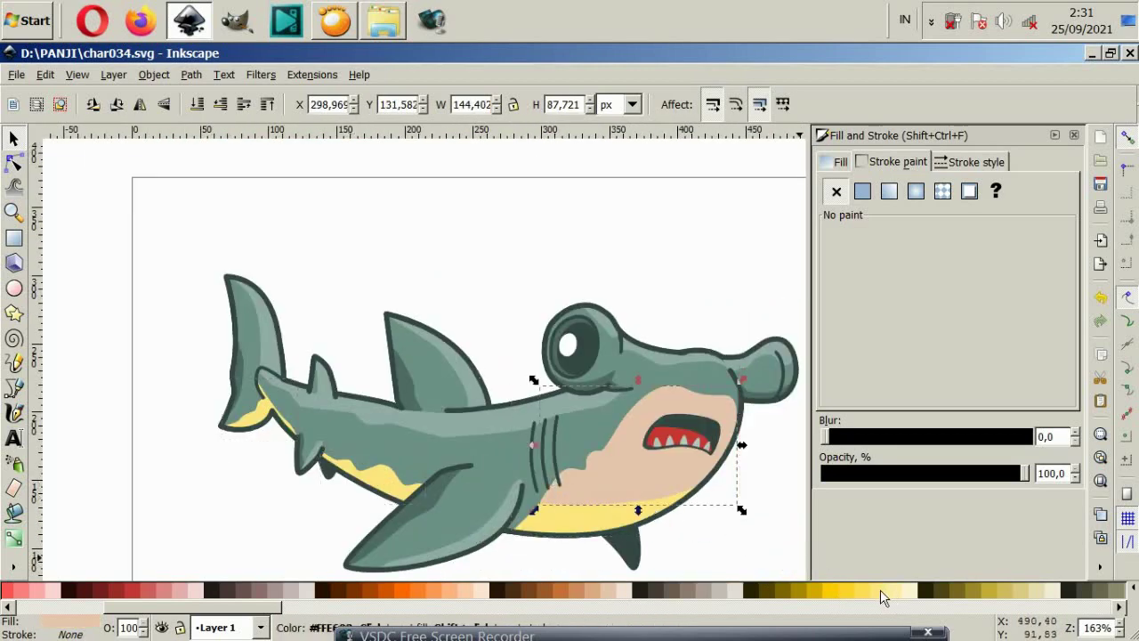
click(880, 590)
click(712, 287)
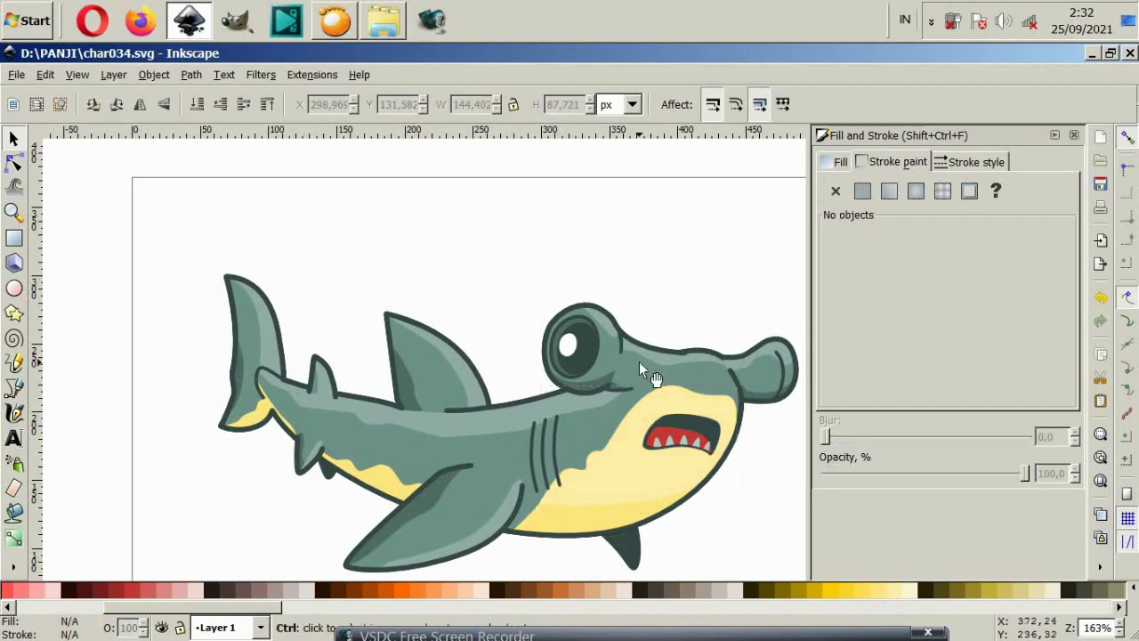
ctrl+scroll(641, 418, down, 4)
scroll(645, 480, up, 1)
ctrl+scroll(637, 477, up, 4)
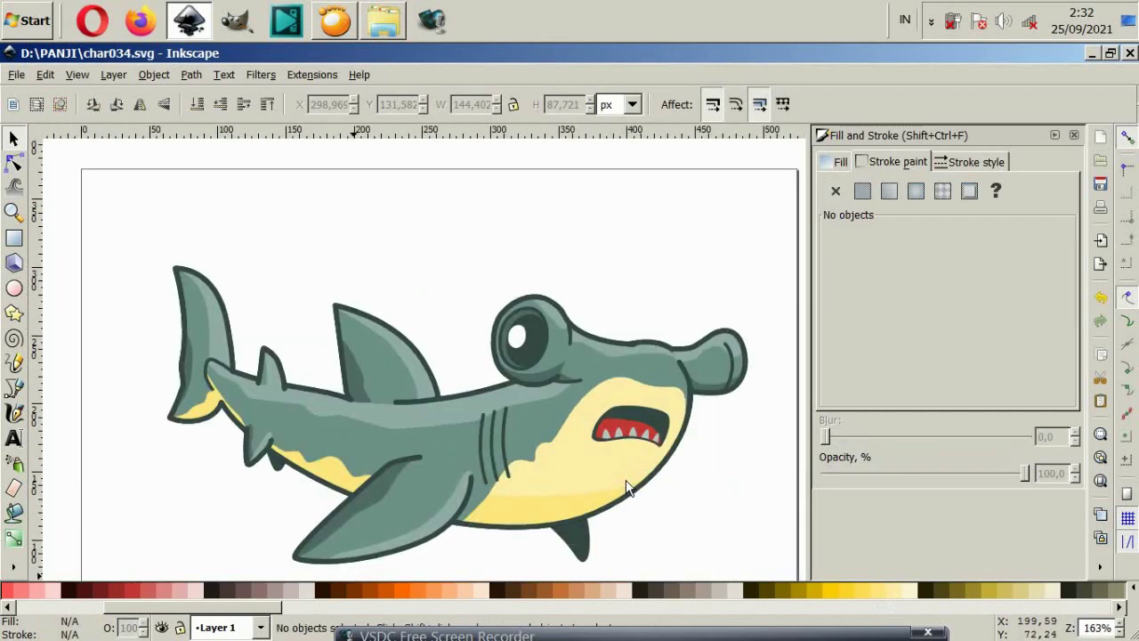